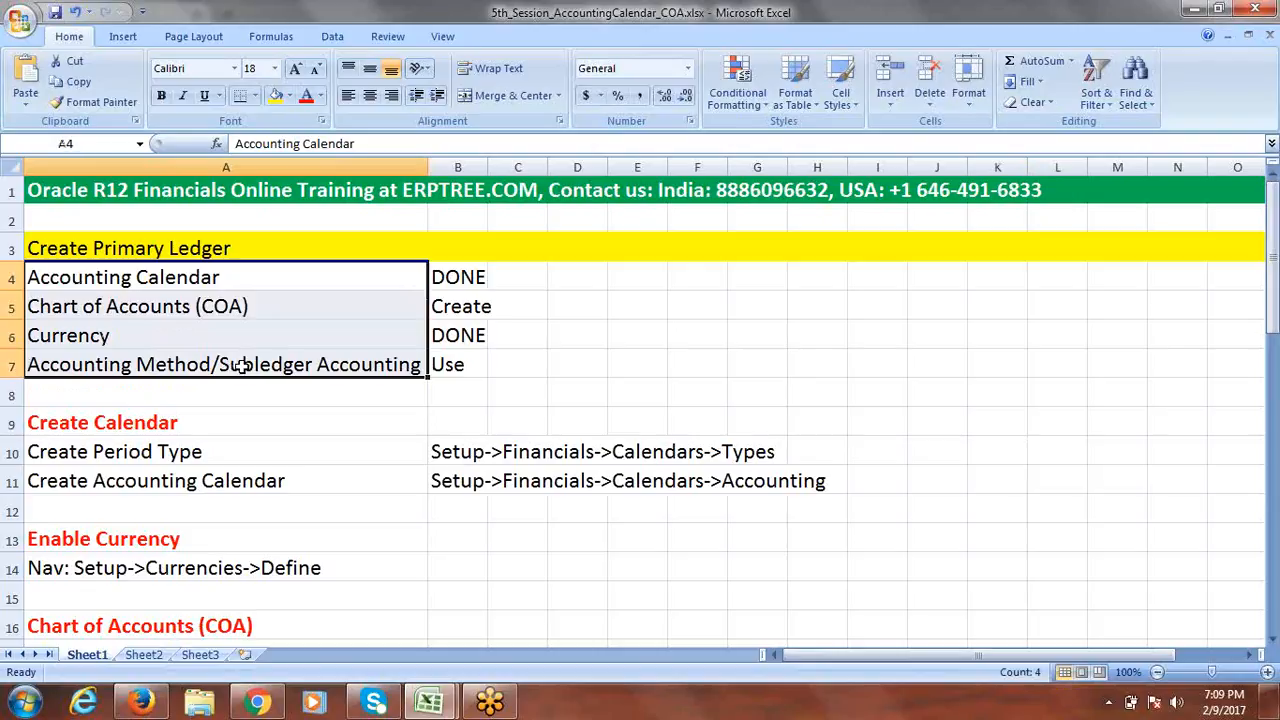
Review the notes on Accounting Calendar, Currency, COA, period types, segments, value sets and segment values.
left_click(115, 278)
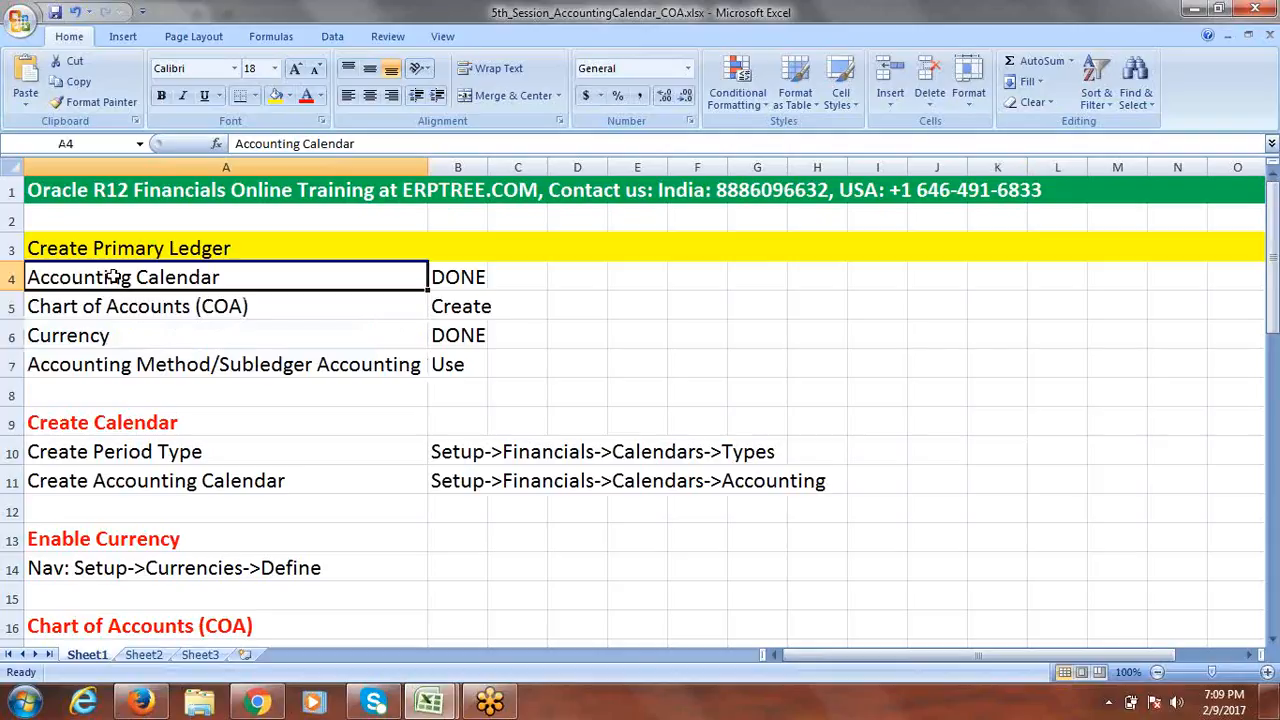
left_click(133, 335)
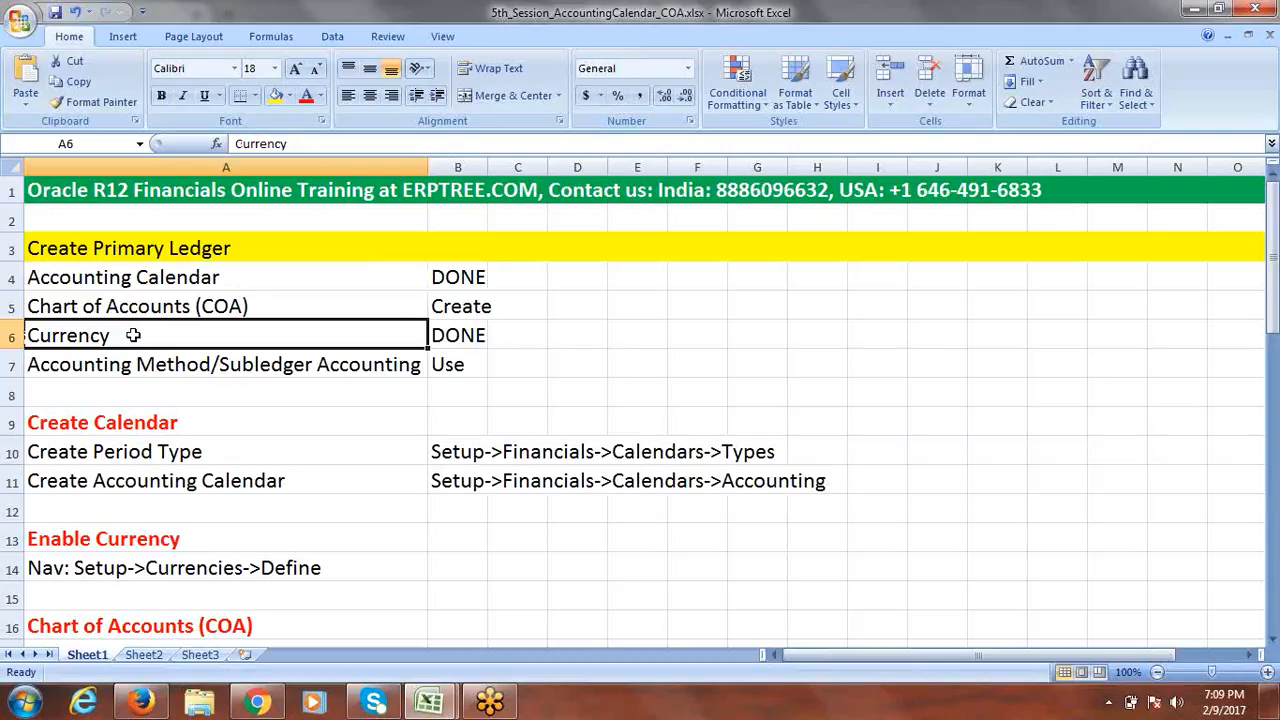
left_click(124, 306)
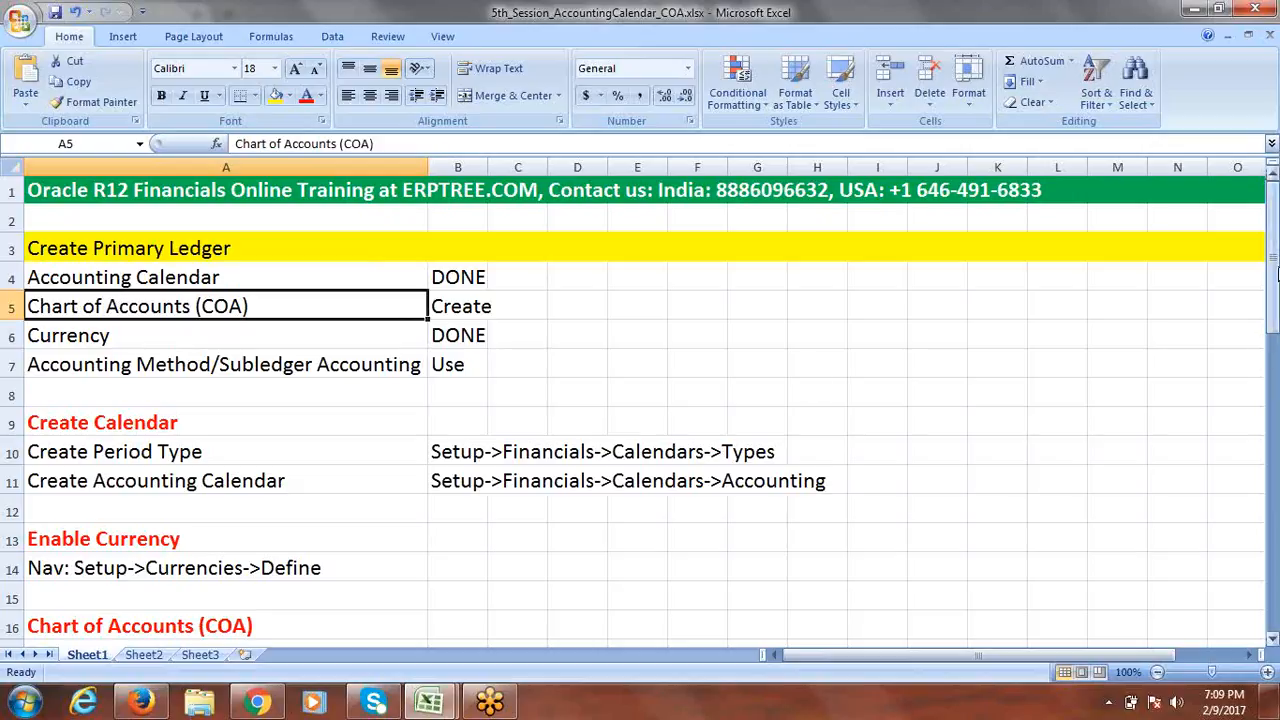
left_click_drag(1275, 270, 1276, 275)
left_click(154, 446)
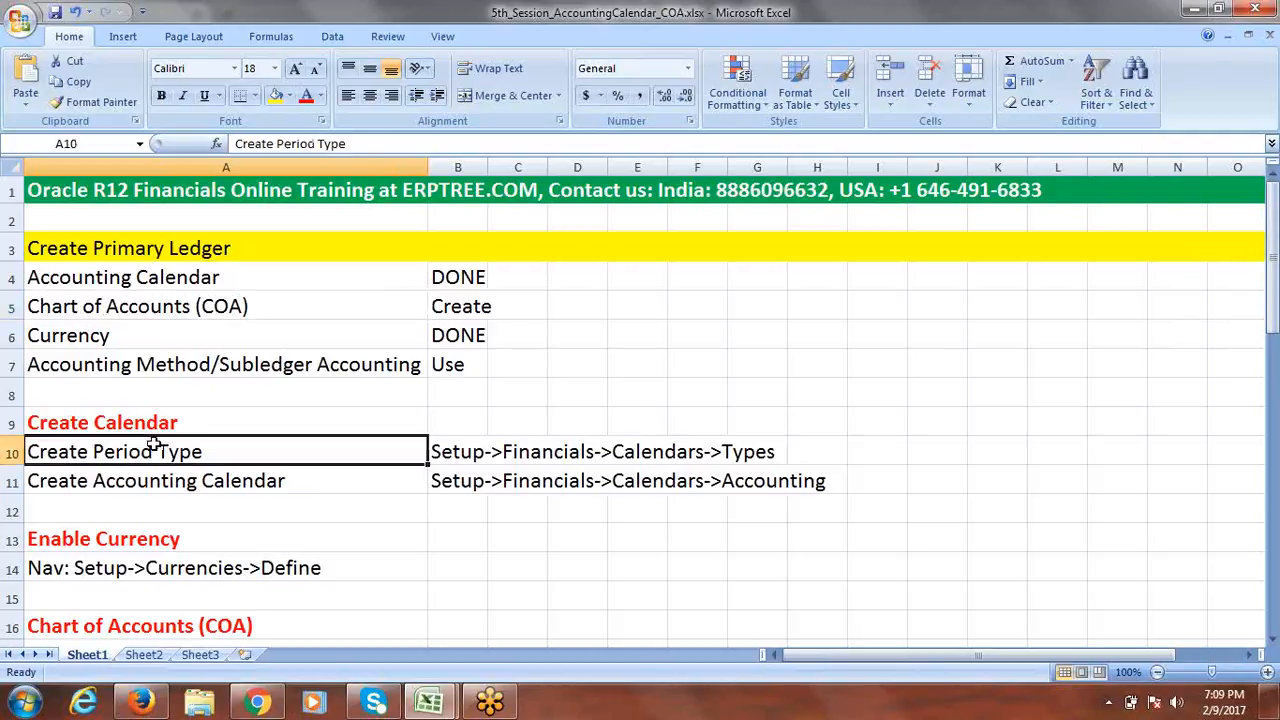
left_click(494, 451)
left_click(165, 483)
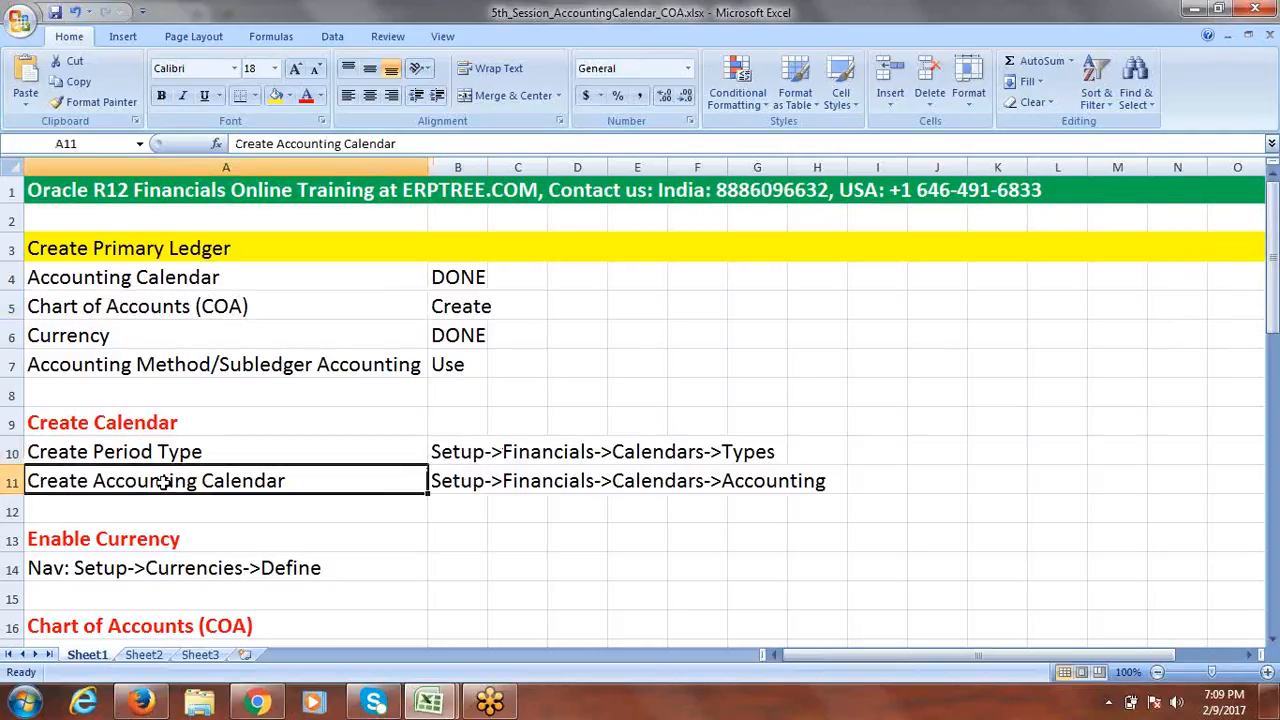
left_click(437, 484)
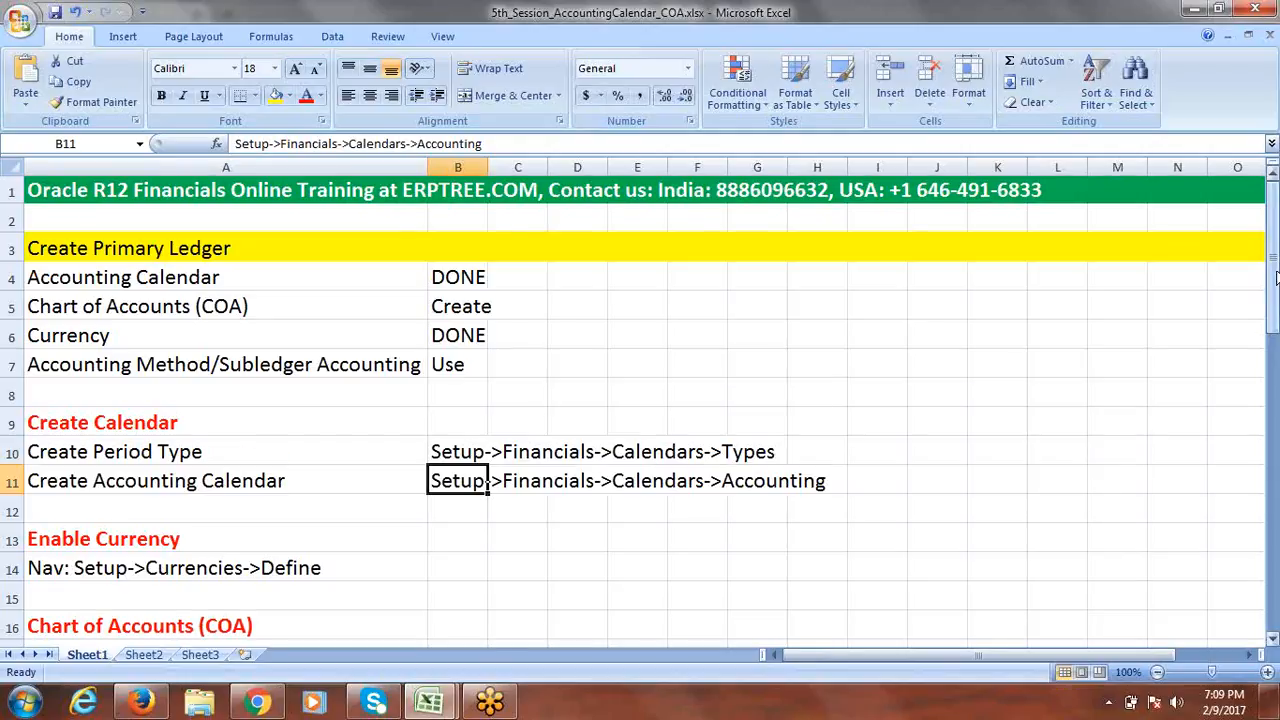
left_click_drag(1275, 286, 1275, 339)
left_click(84, 308)
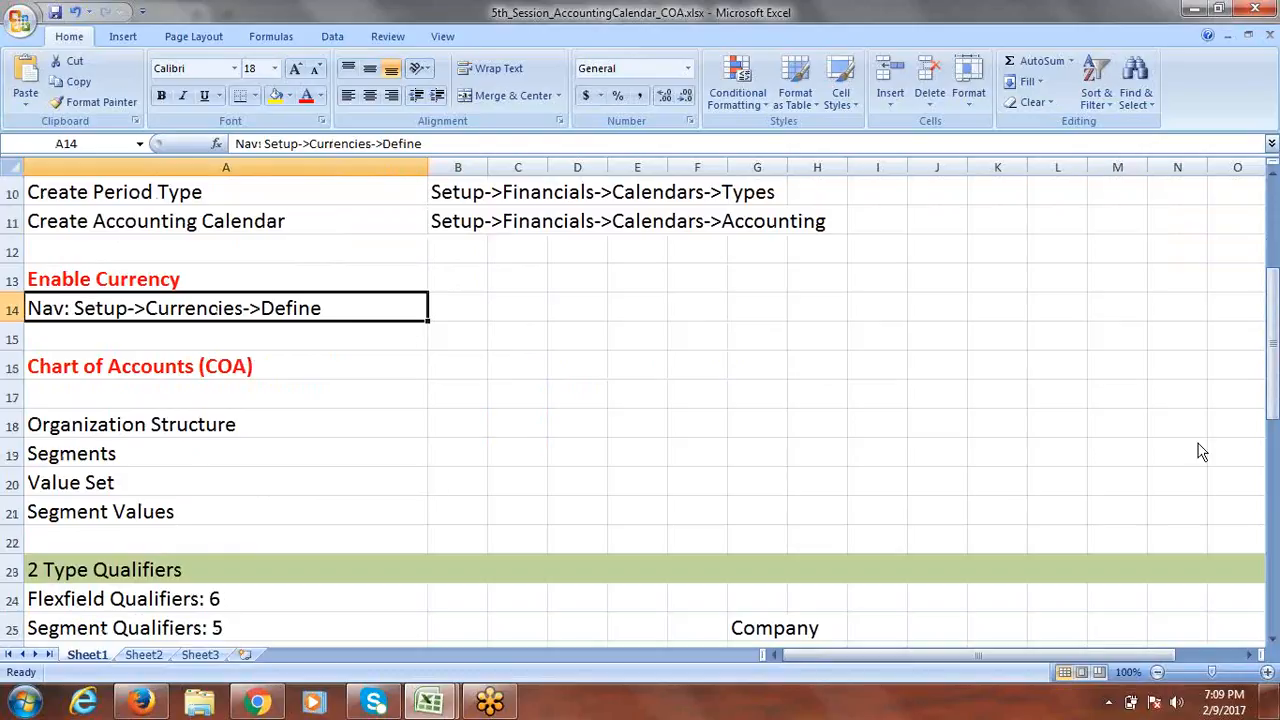
left_click_drag(1275, 312, 1276, 342)
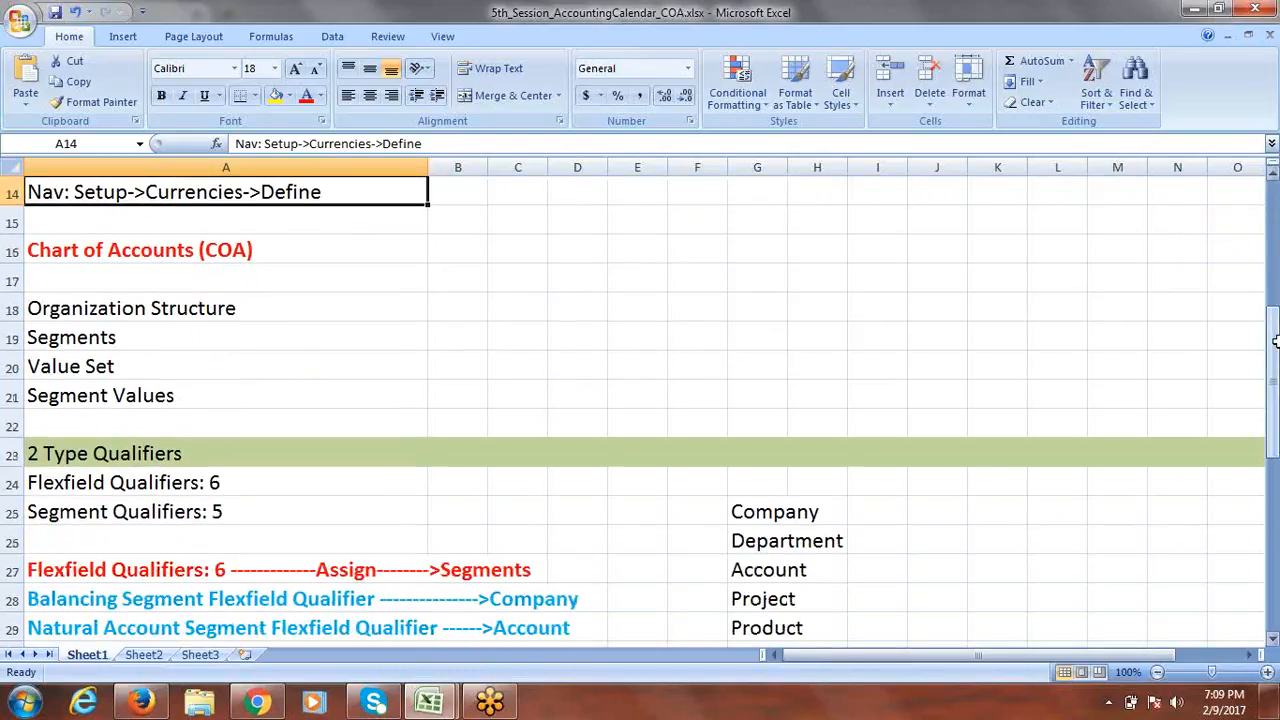
left_click(143, 314)
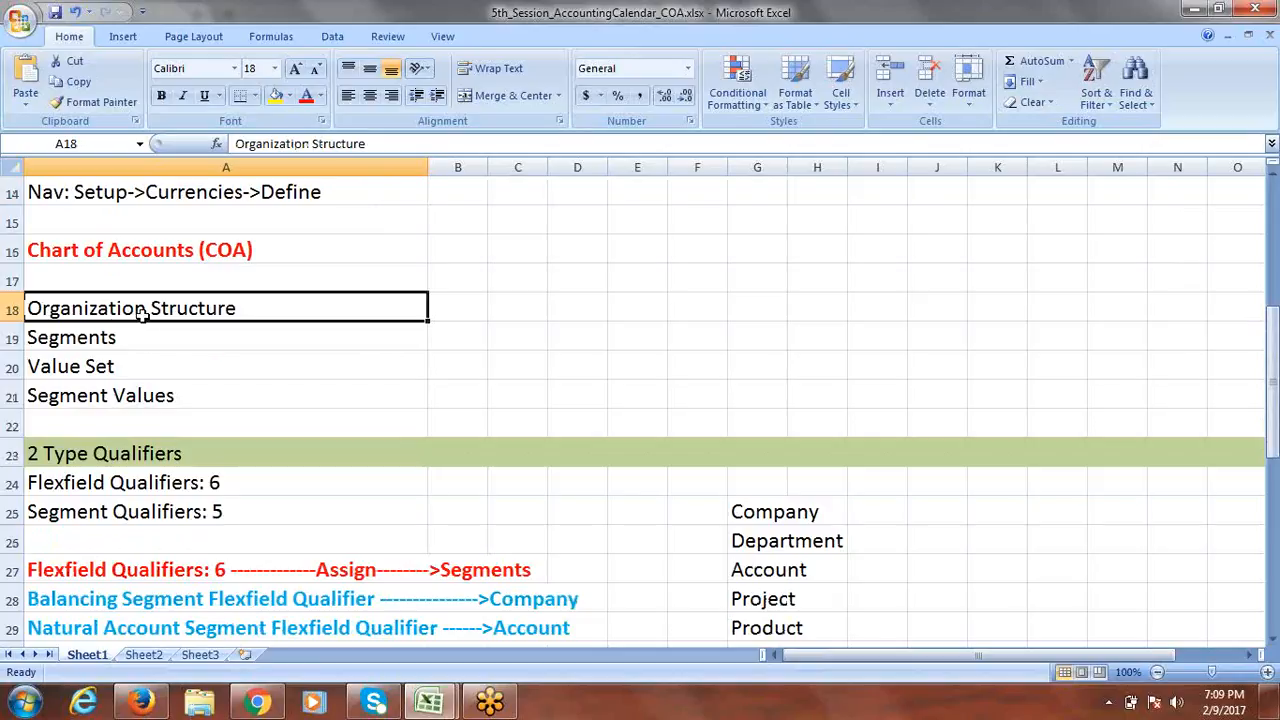
left_click(73, 341)
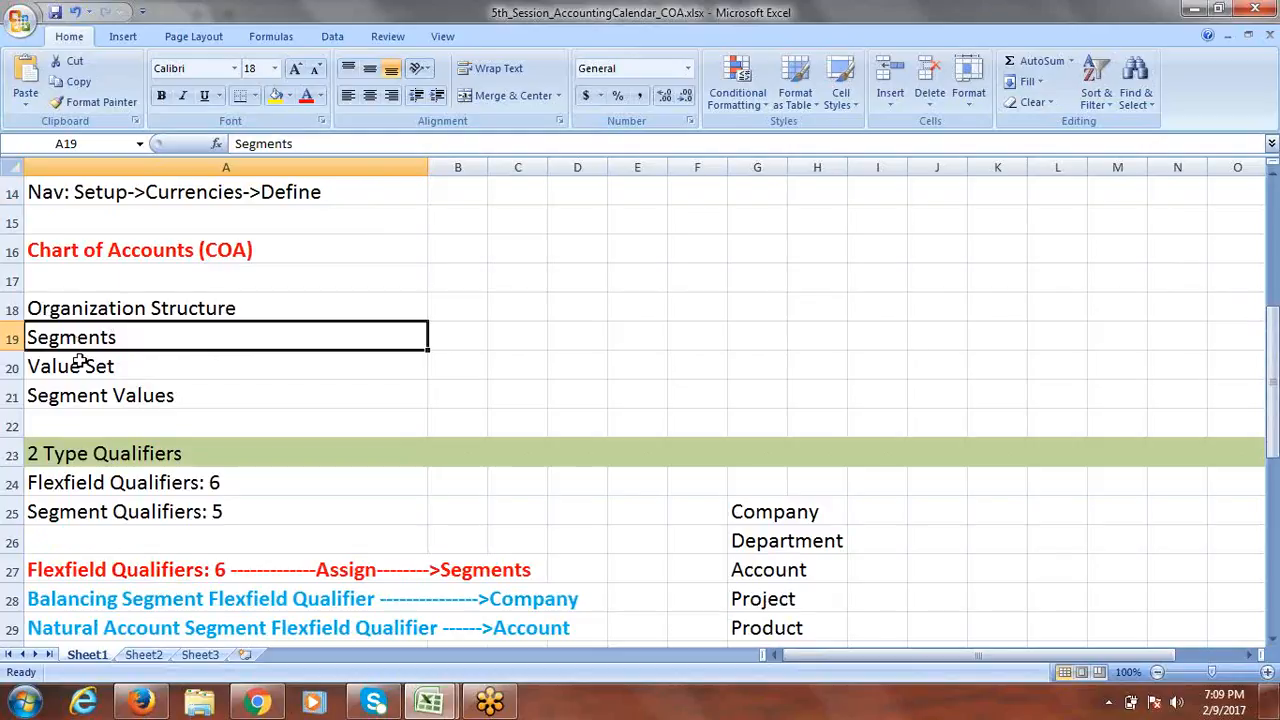
left_click(82, 367)
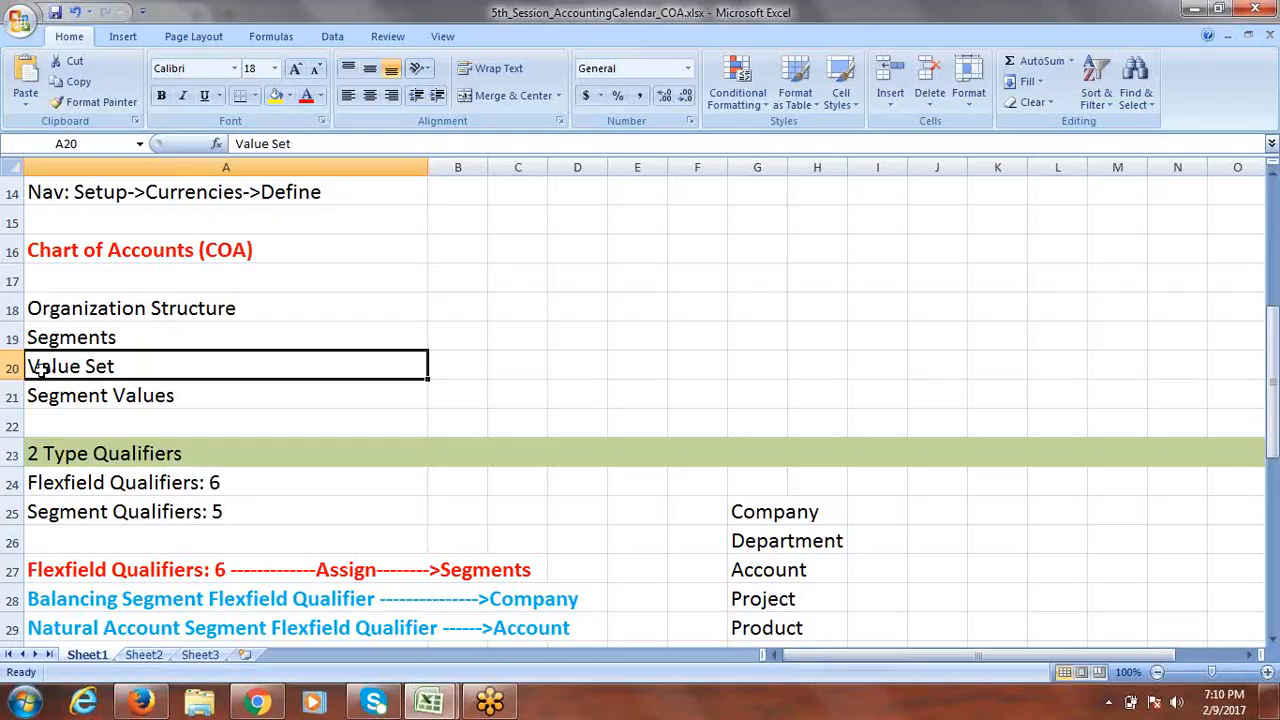
left_click(100, 399)
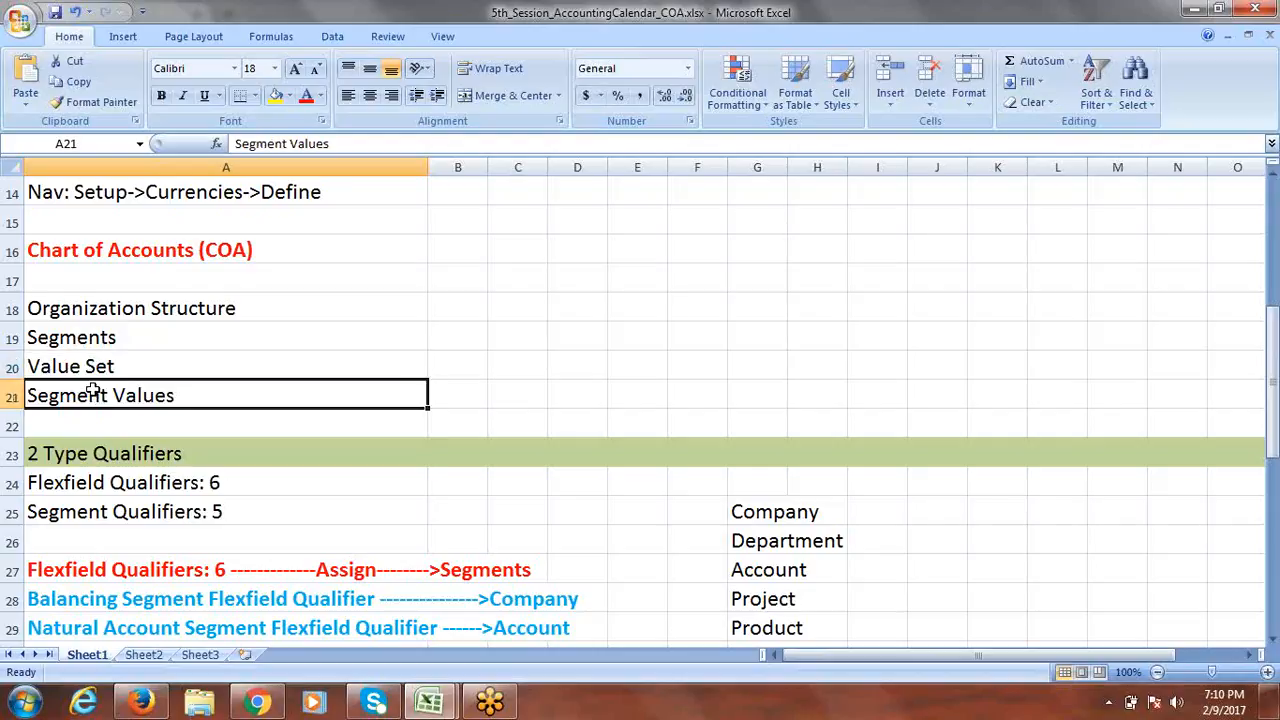
left_click(76, 338)
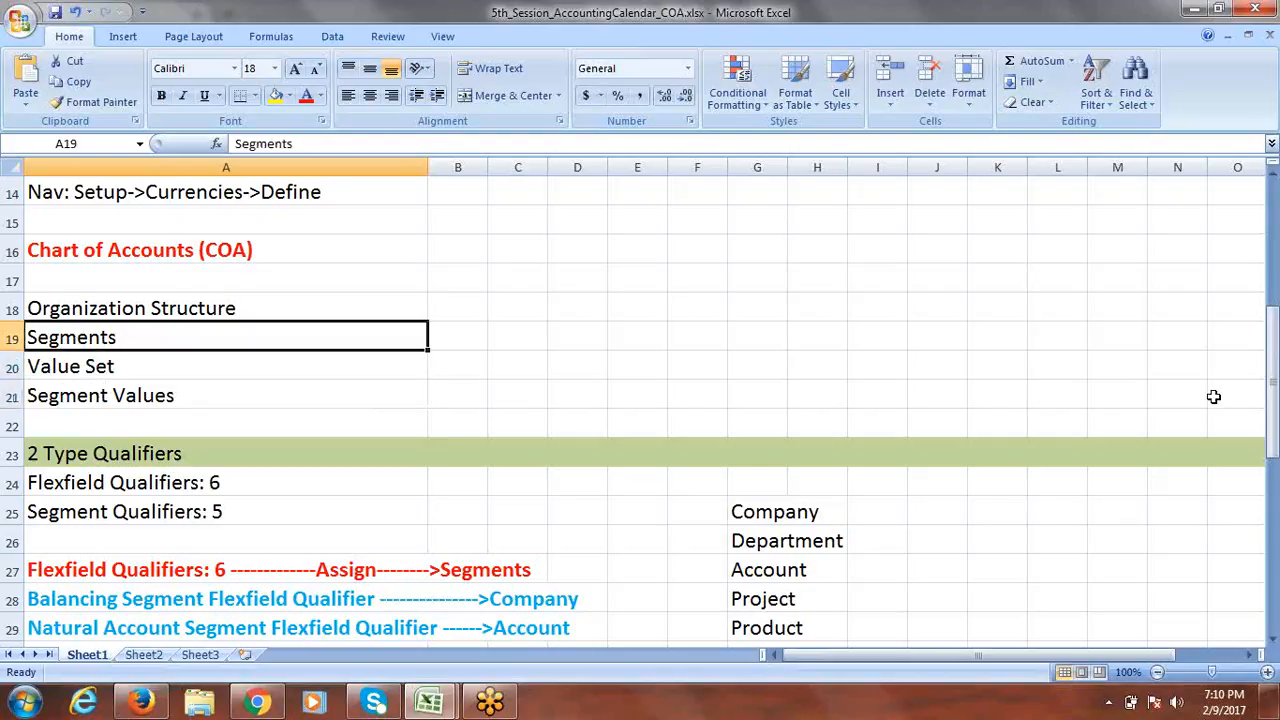
left_click_drag(1274, 372, 1274, 400)
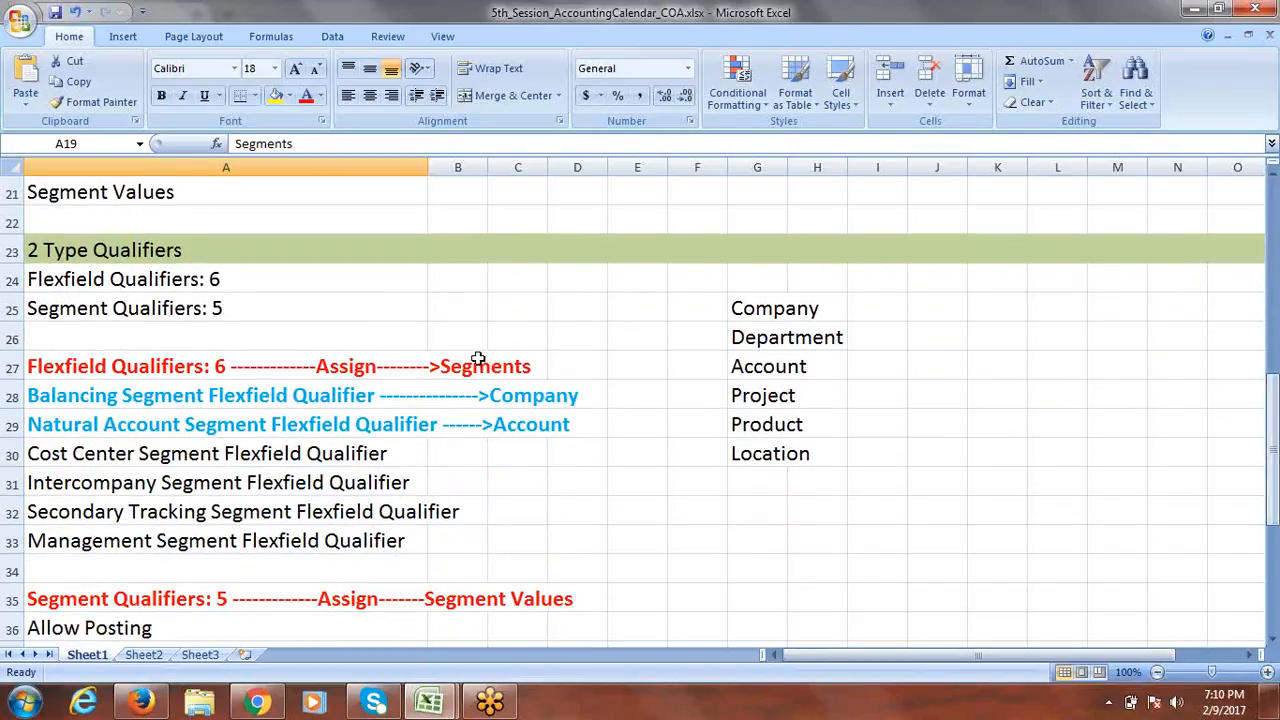
Go over the qualifier notes: 6 flexfield qualifiers, 5 segment qualifiers, Balancing and Natural Account.
left_click(122, 251)
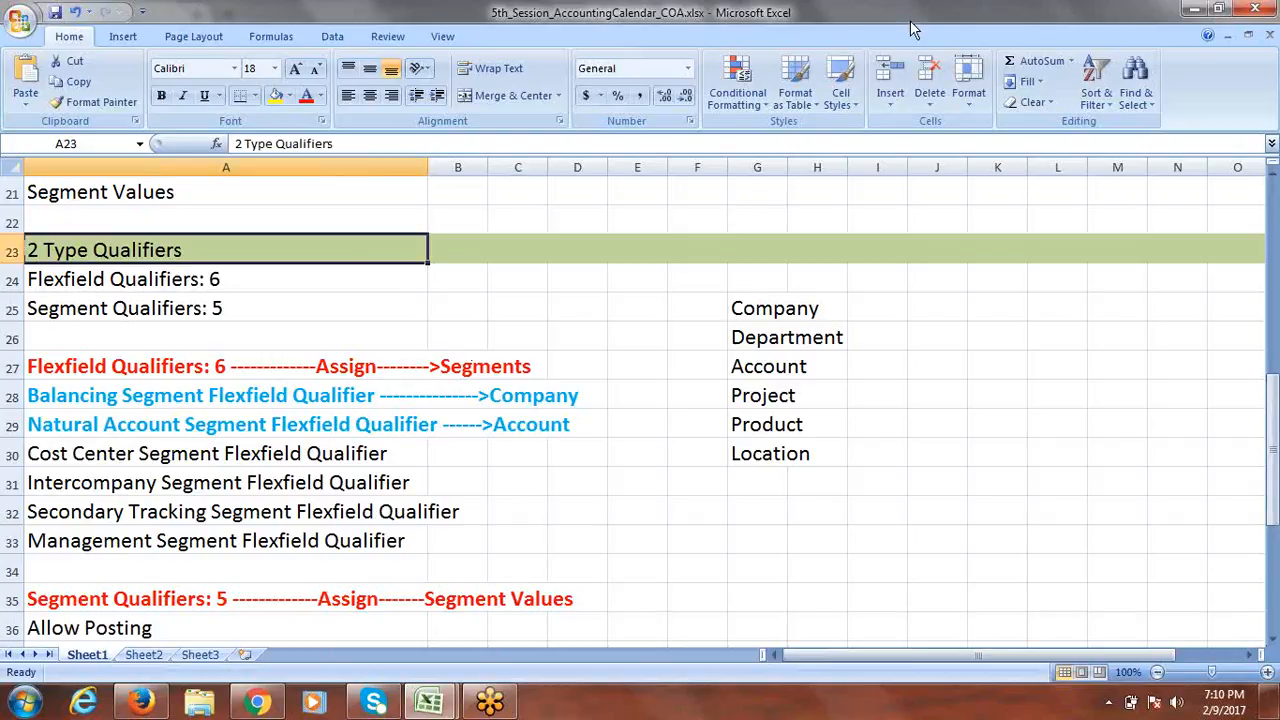
left_click(651, 15)
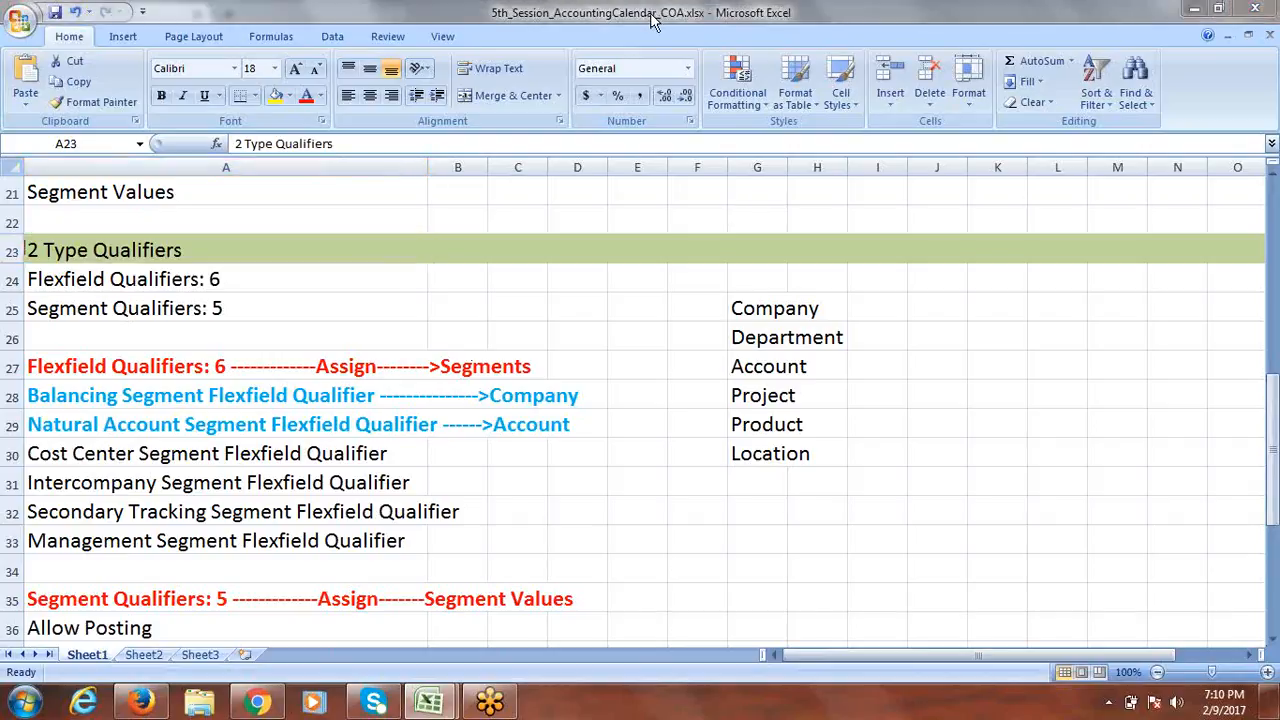
left_click(651, 15)
left_click(138, 281)
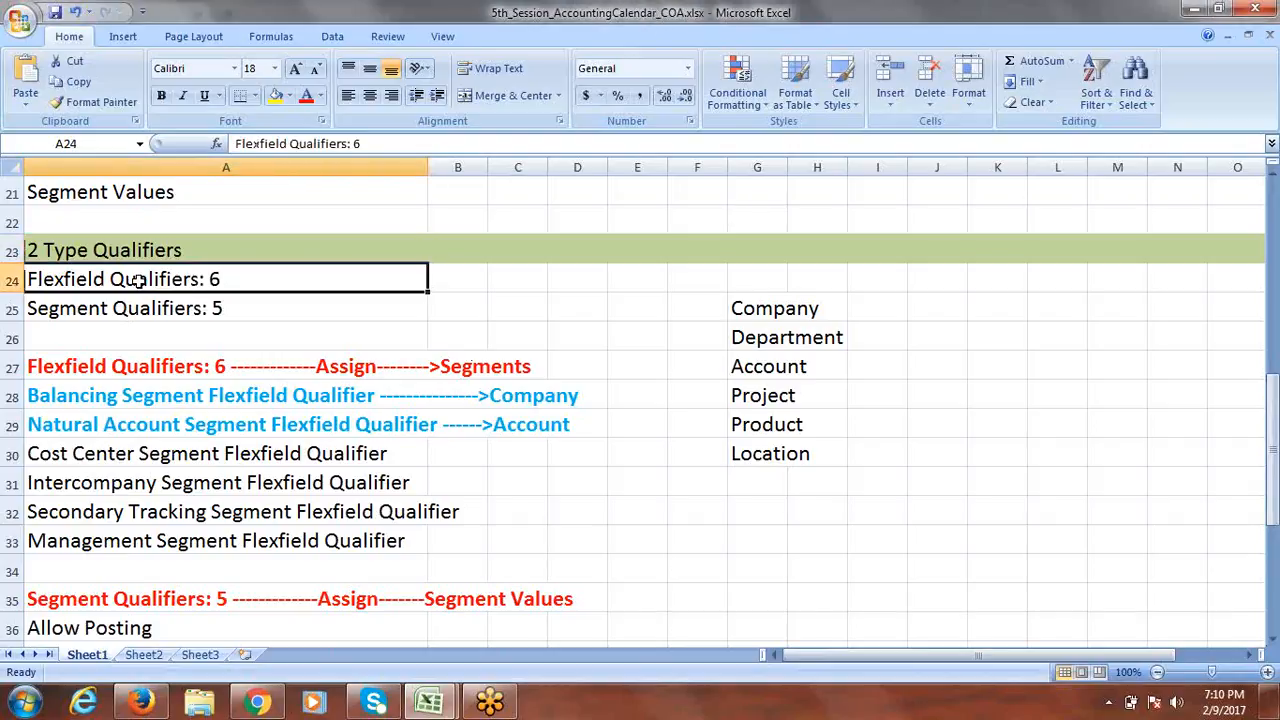
left_click(133, 310)
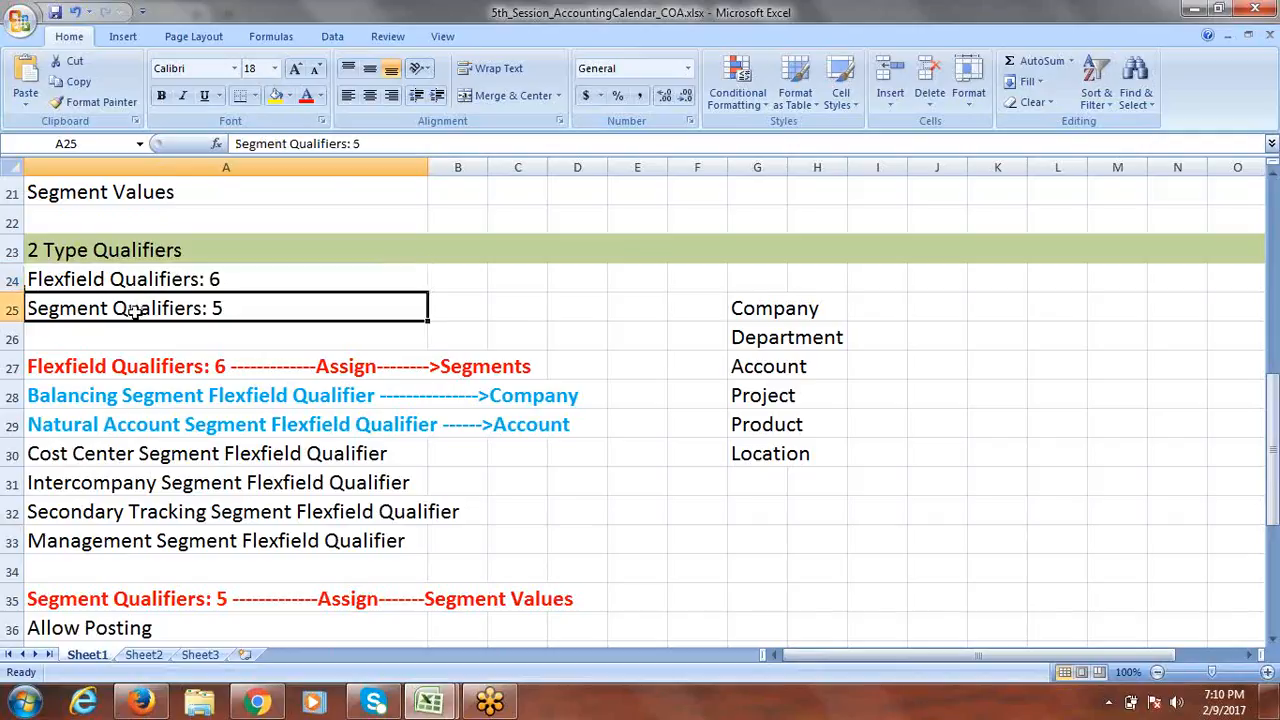
left_click_drag(1274, 395, 1274, 408)
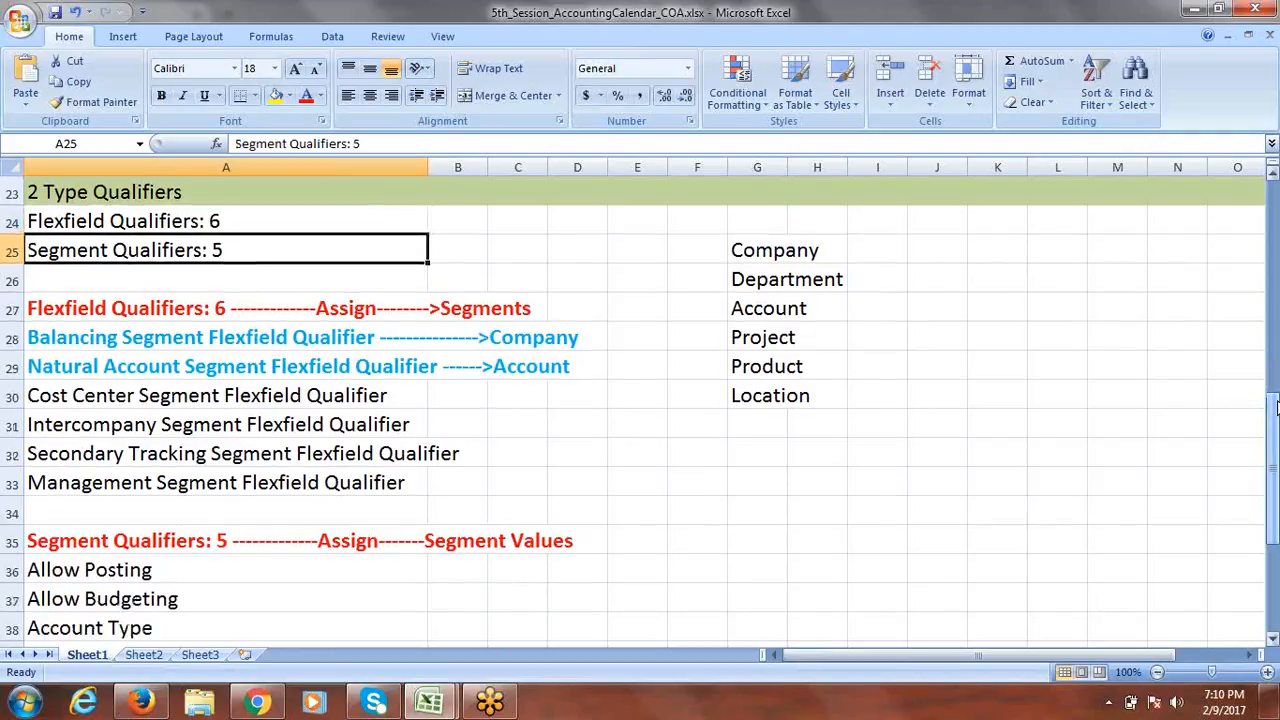
left_click(124, 303)
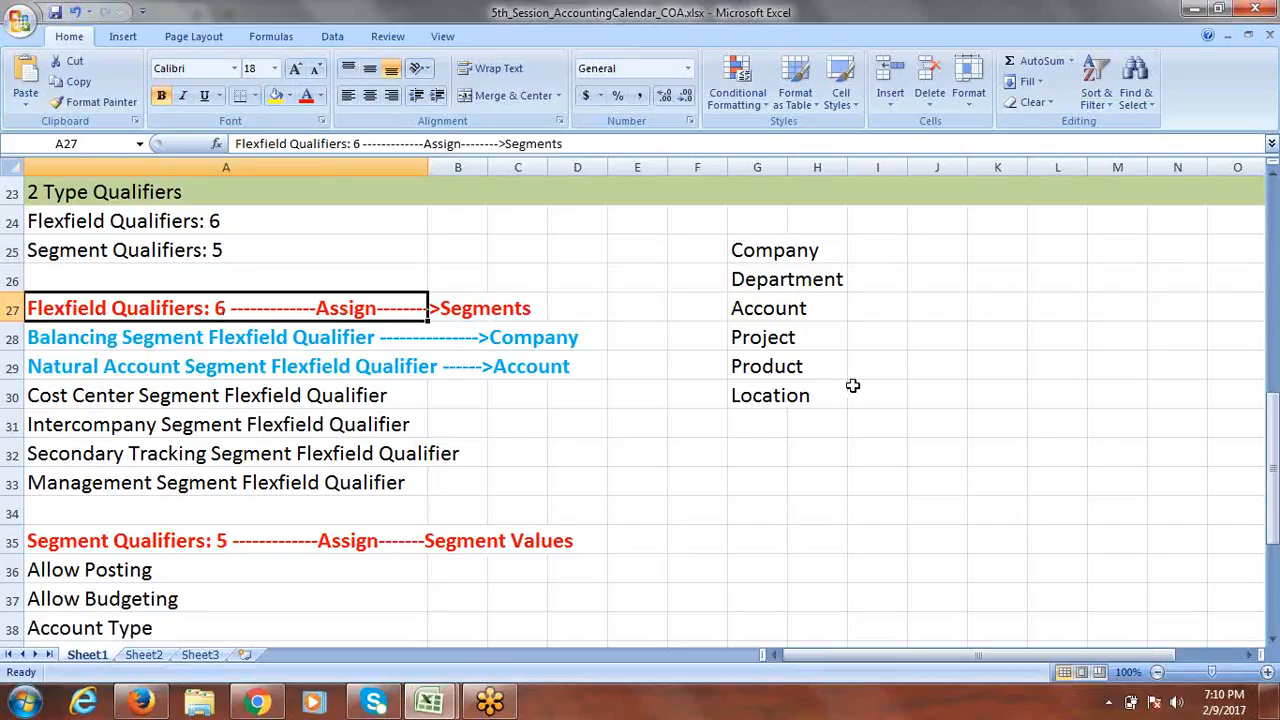
left_click_drag(1274, 440, 1274, 450)
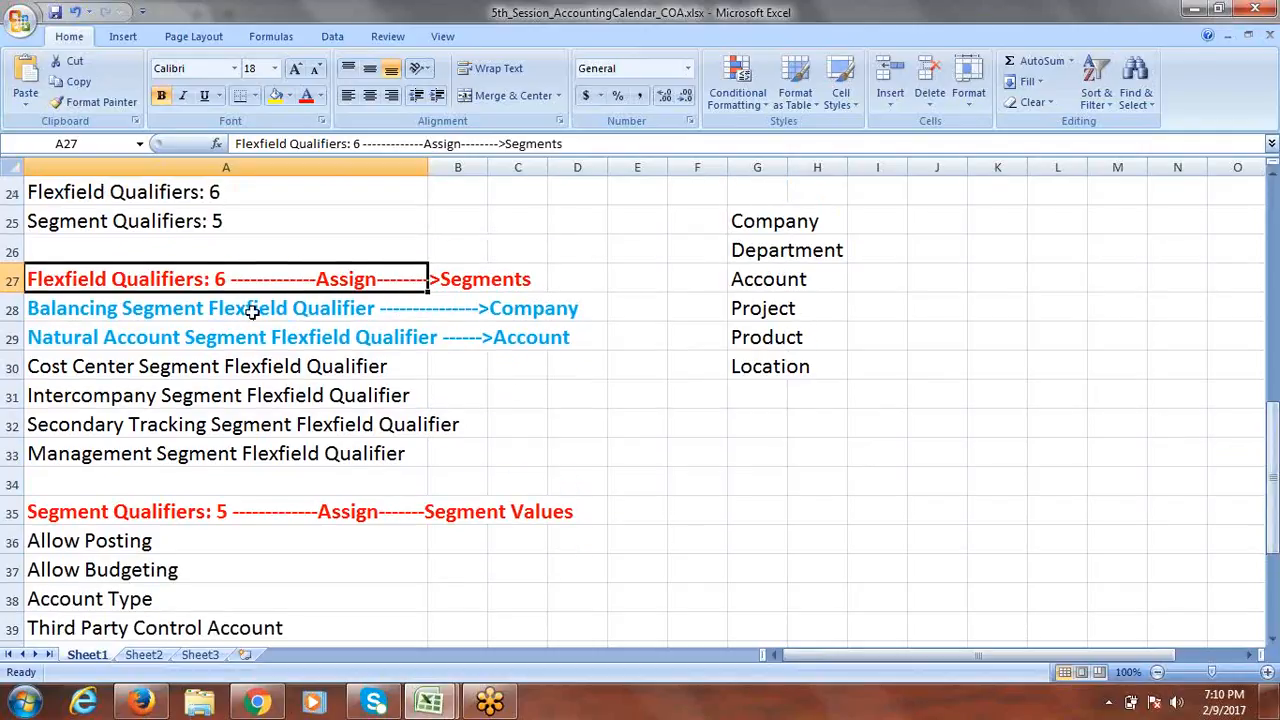
left_click_drag(215, 309, 214, 331)
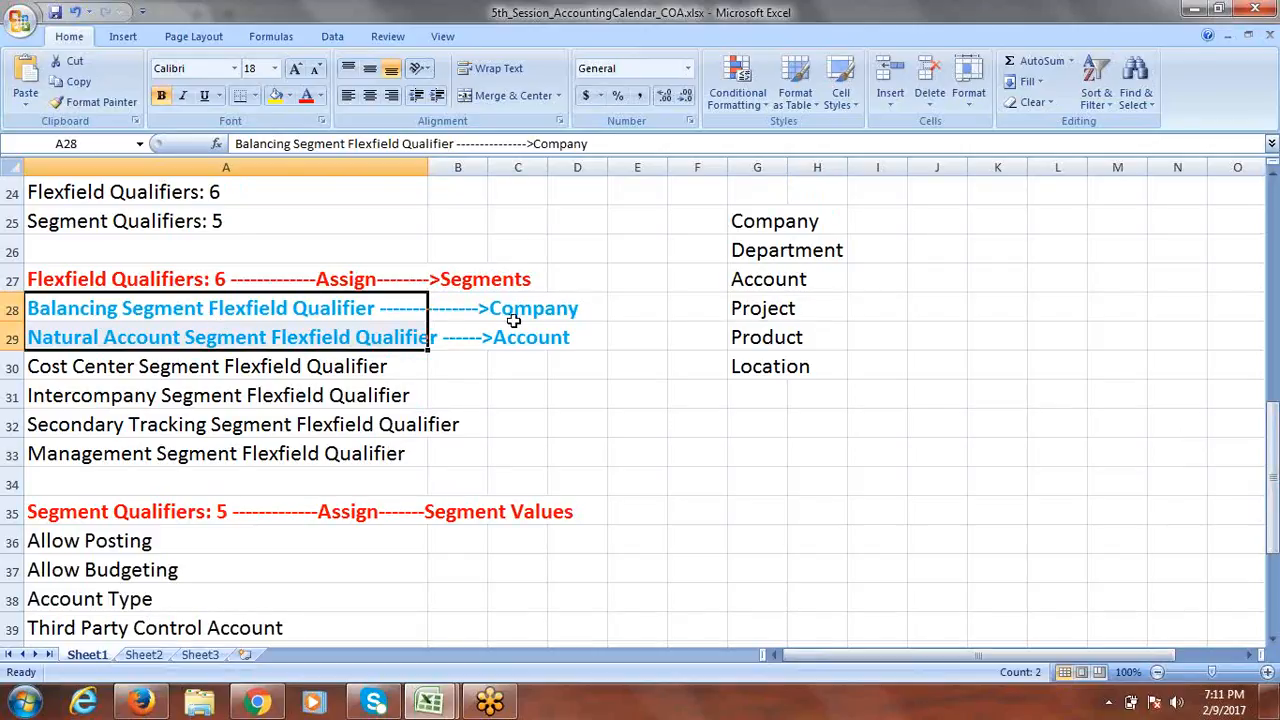
left_click(106, 339)
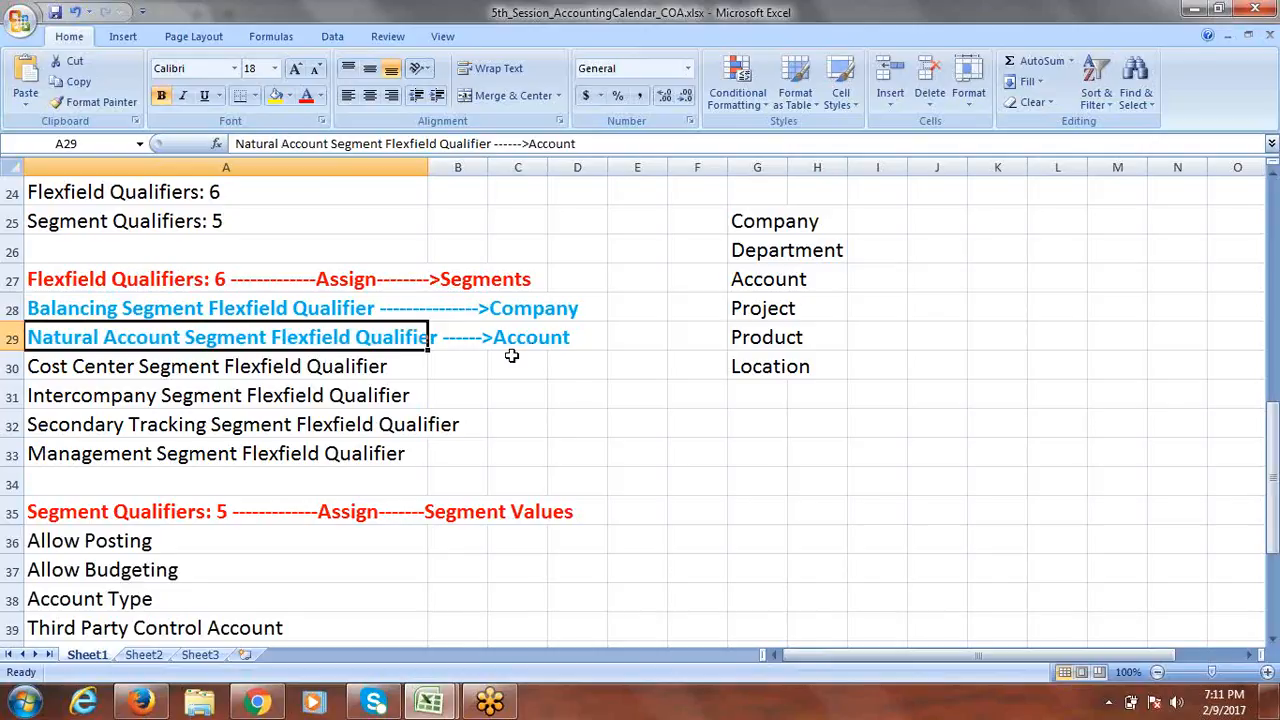
left_click_drag(271, 366, 266, 438)
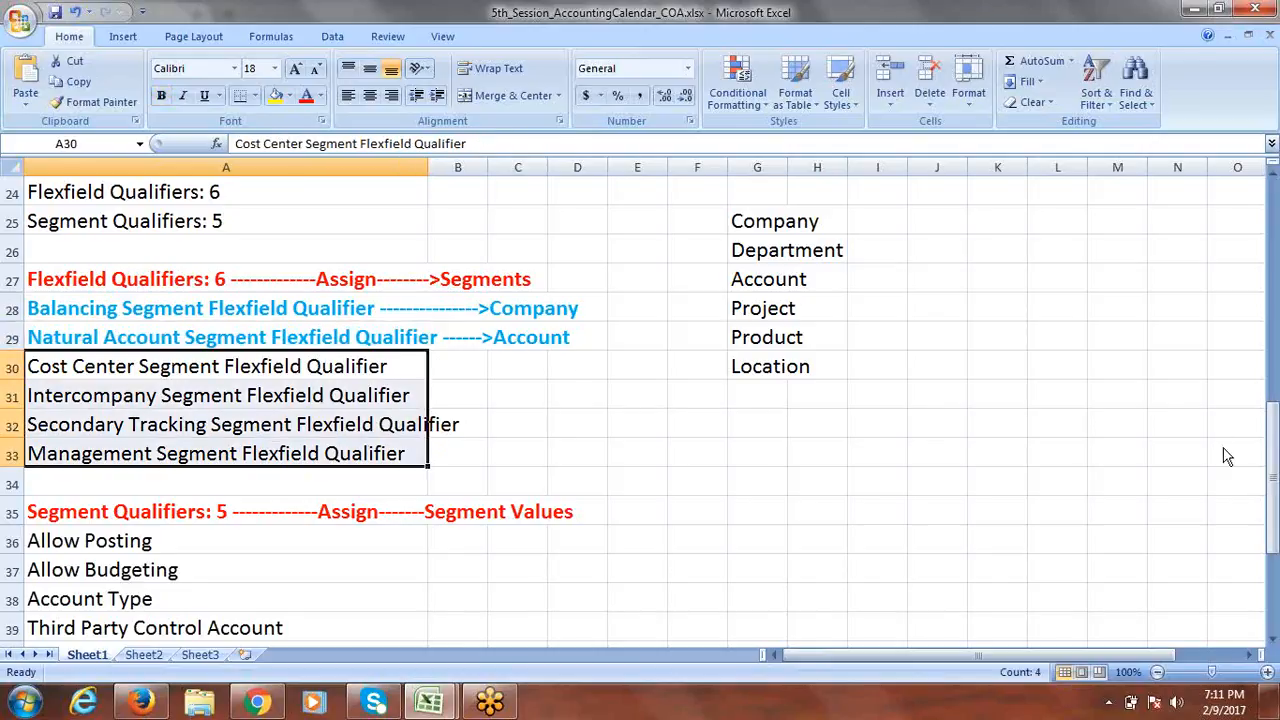
left_click_drag(1277, 448, 1277, 438)
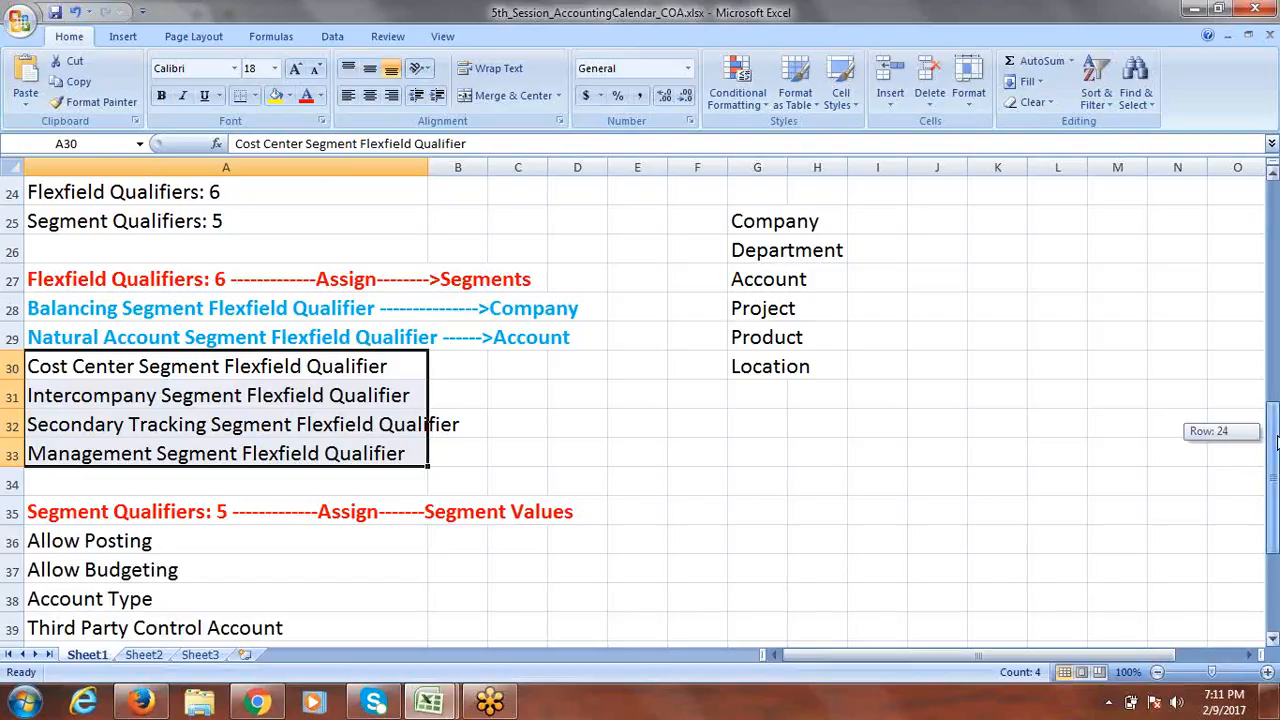
left_click_drag(1277, 441, 1277, 453)
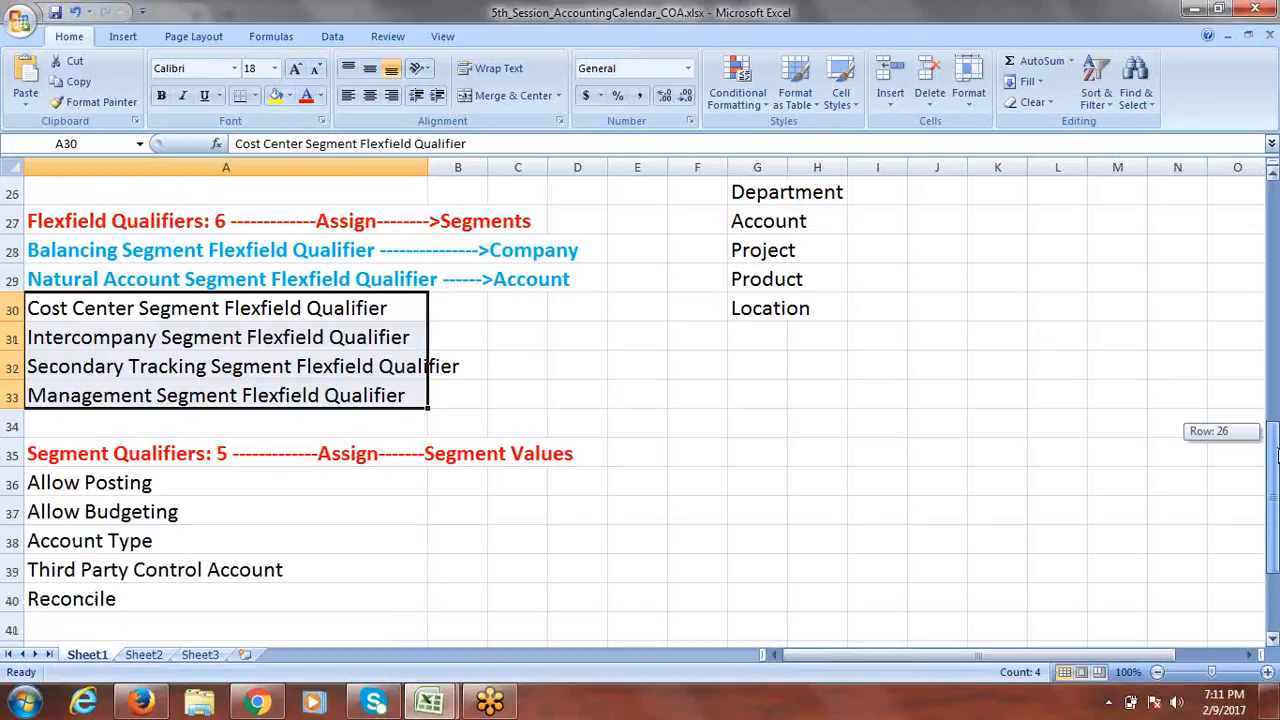
left_click_drag(1277, 455, 1277, 466)
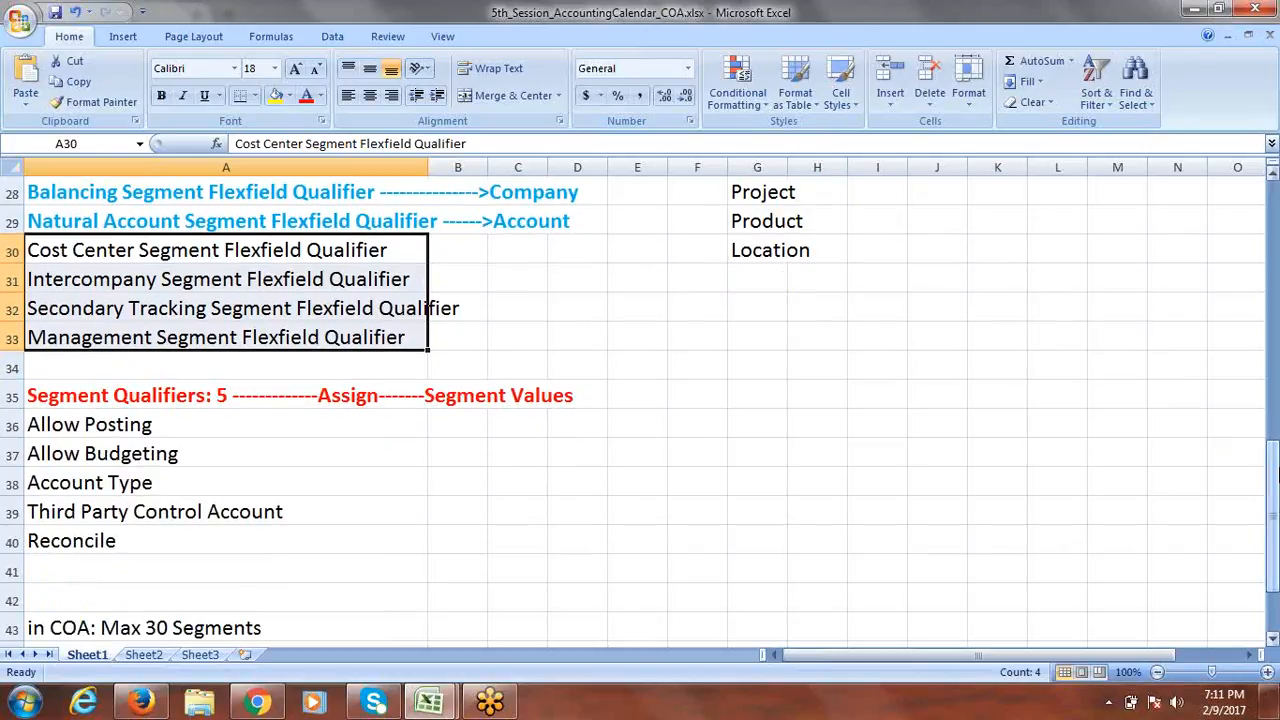
left_click(136, 394)
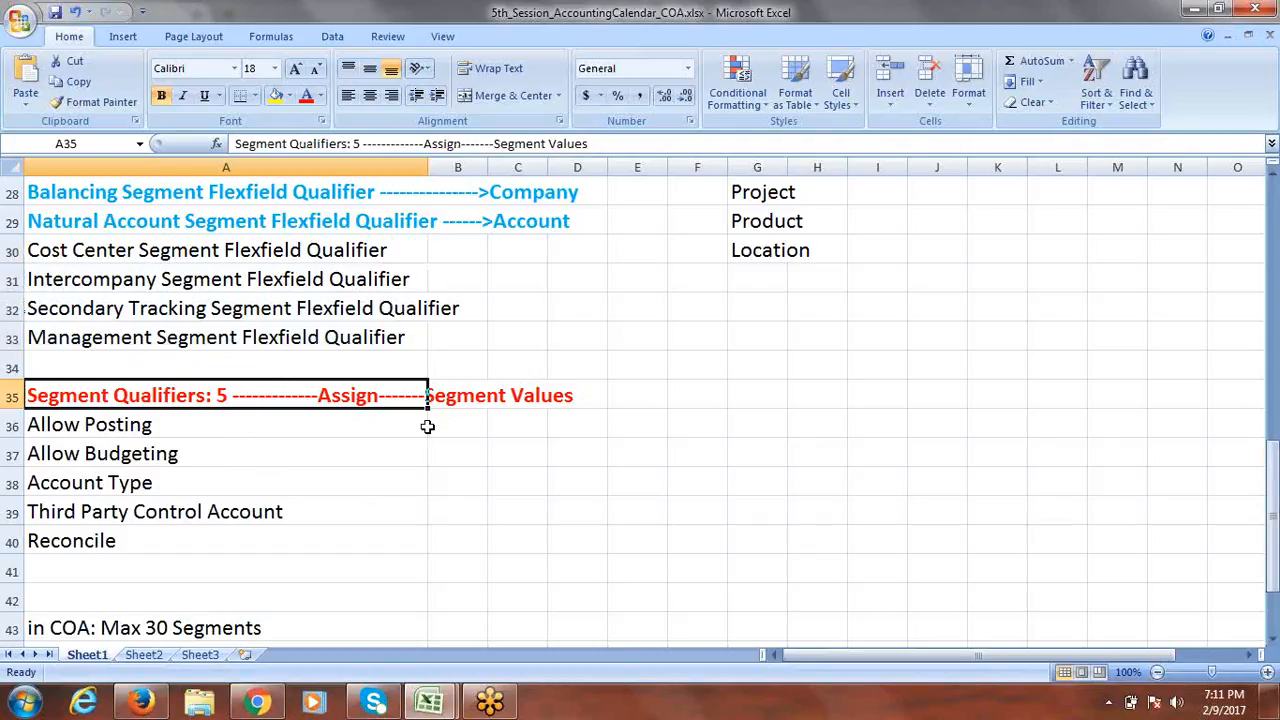
left_click(730, 398)
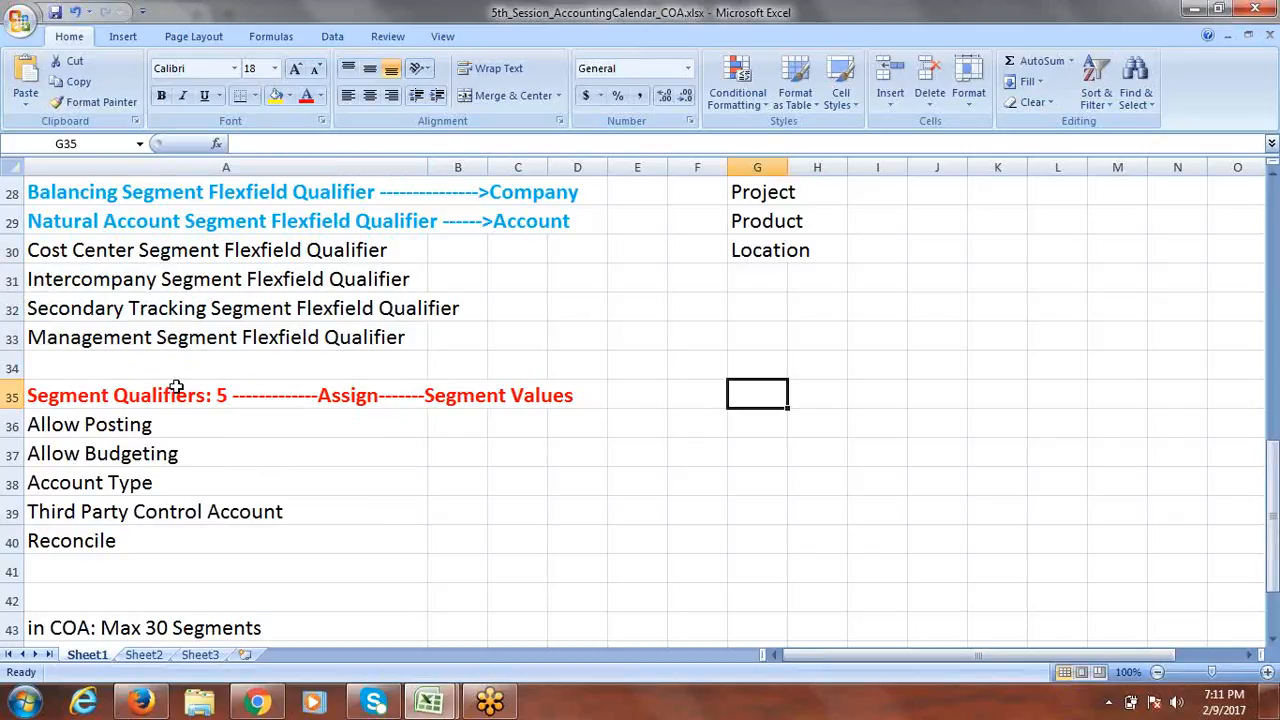
Review the segment qualifier notes, the 2–30 segment limits, and Balancing (Company) and Natural Account (Account) segments.
left_click(122, 424)
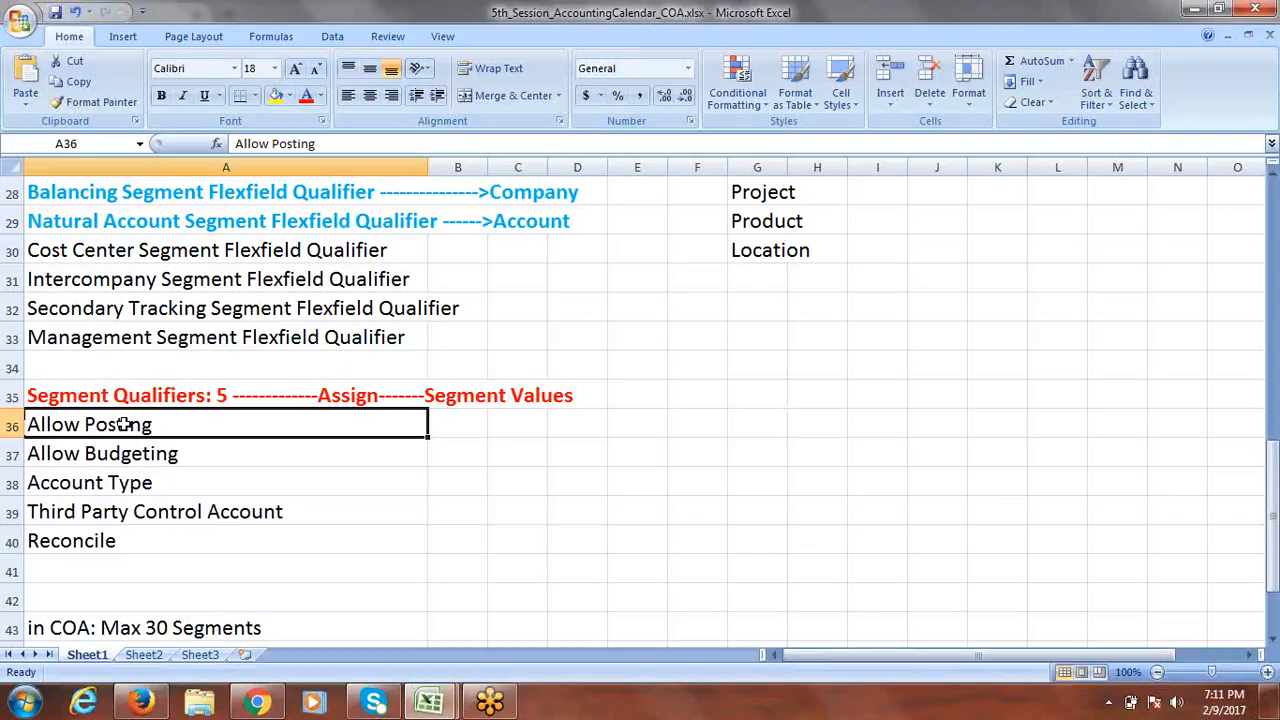
left_click(112, 482)
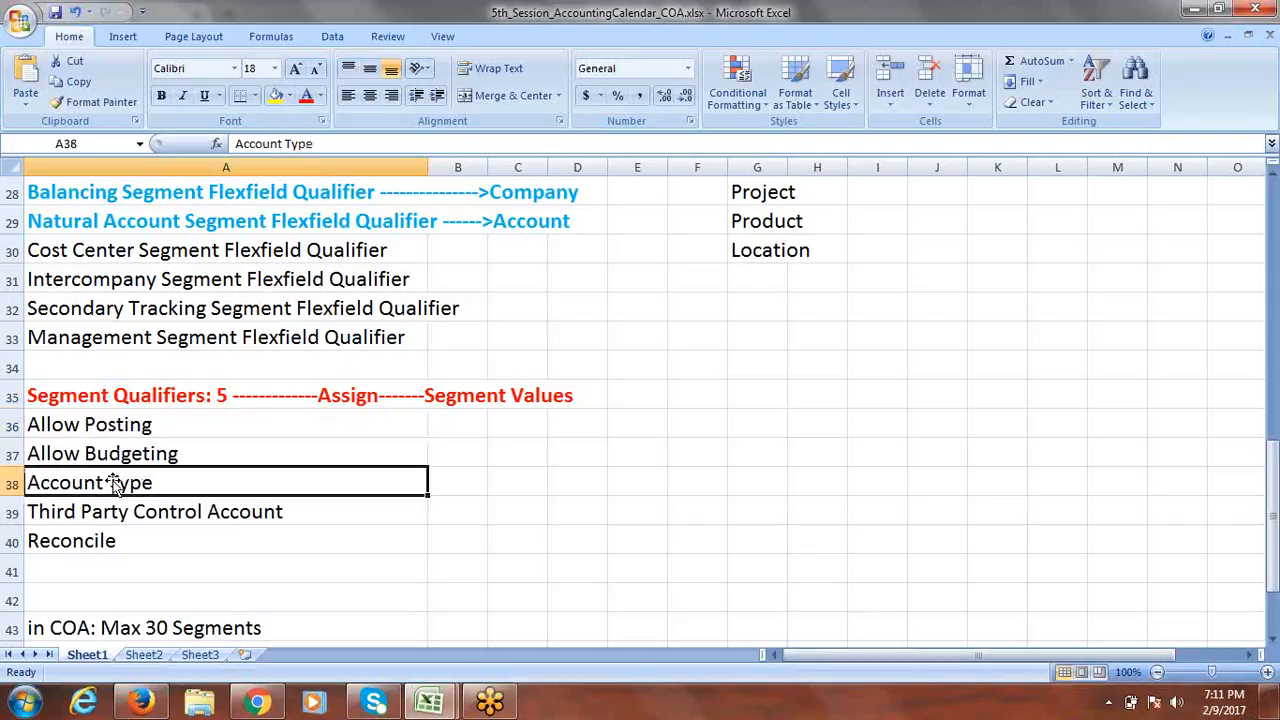
left_click(106, 505)
left_click(88, 536)
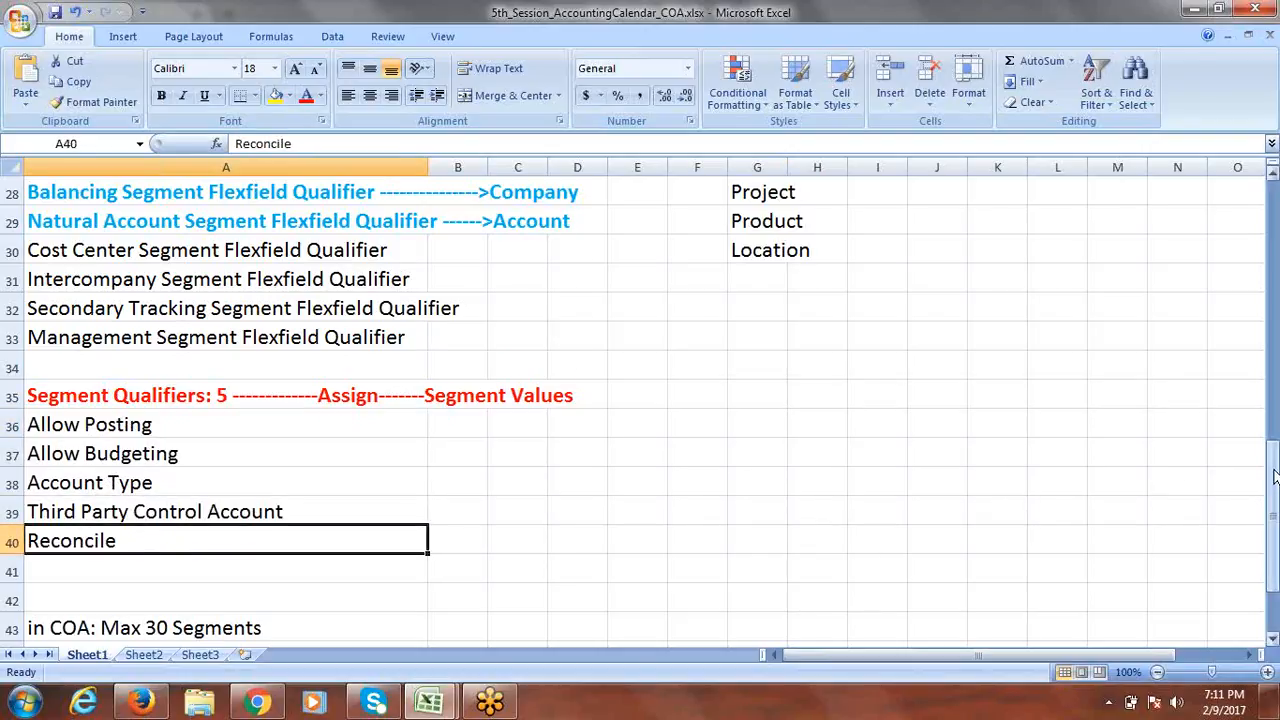
left_click_drag(1274, 483, 1274, 492)
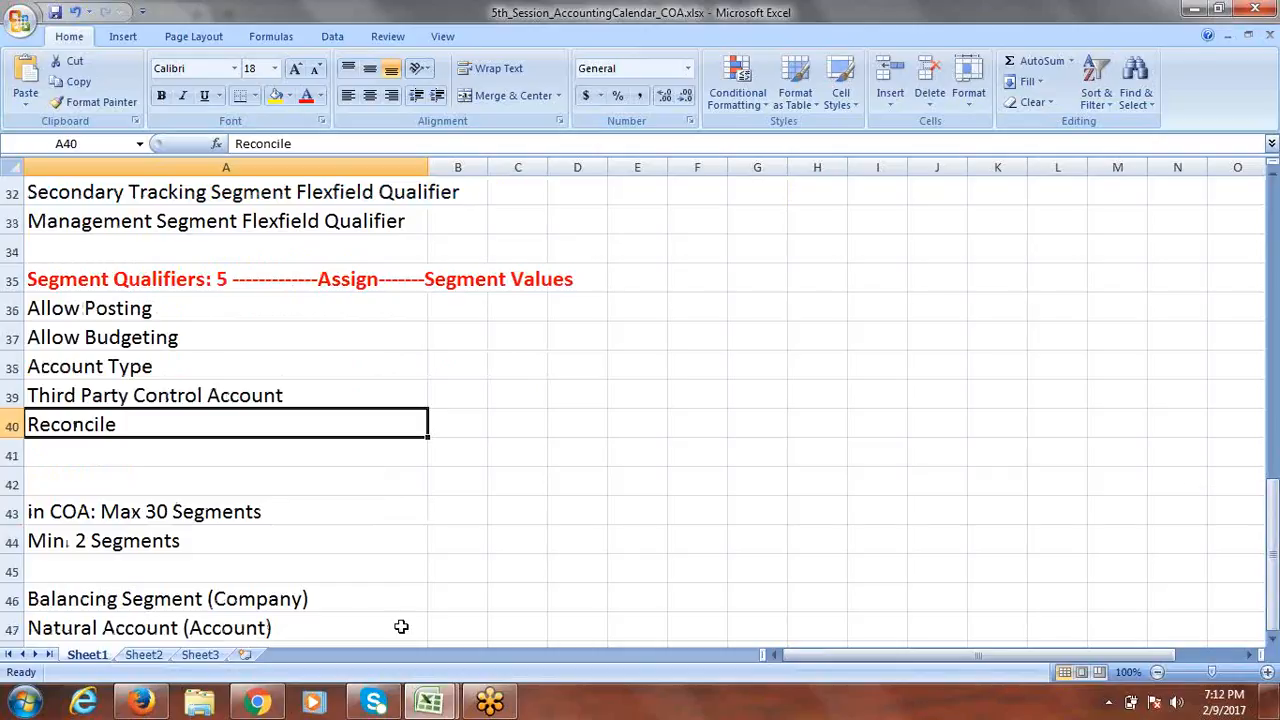
left_click(152, 511)
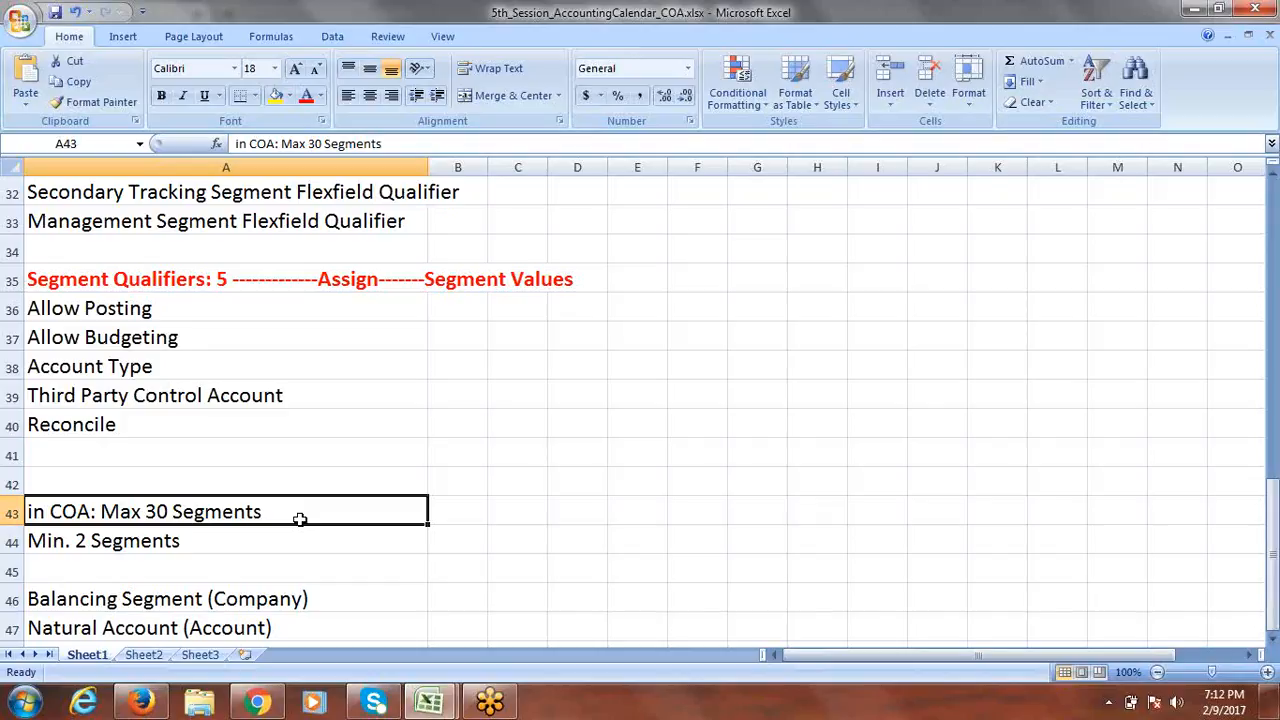
left_click(162, 546)
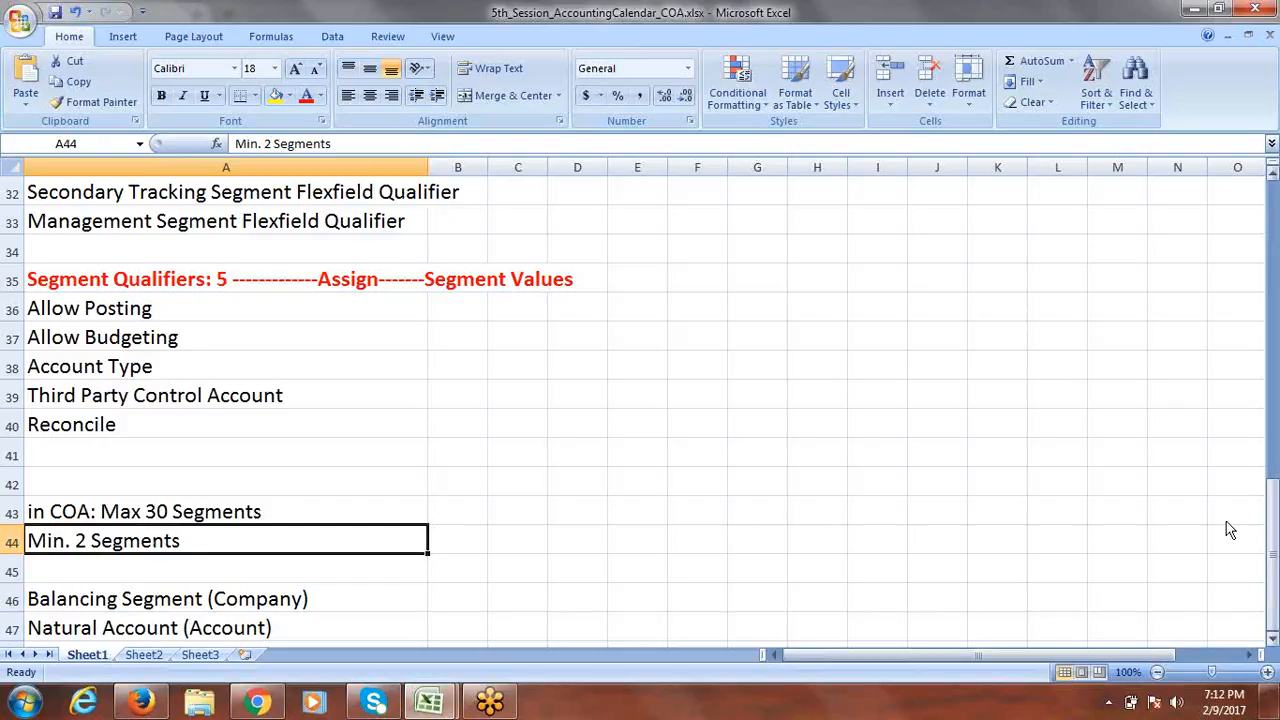
left_click(1273, 555)
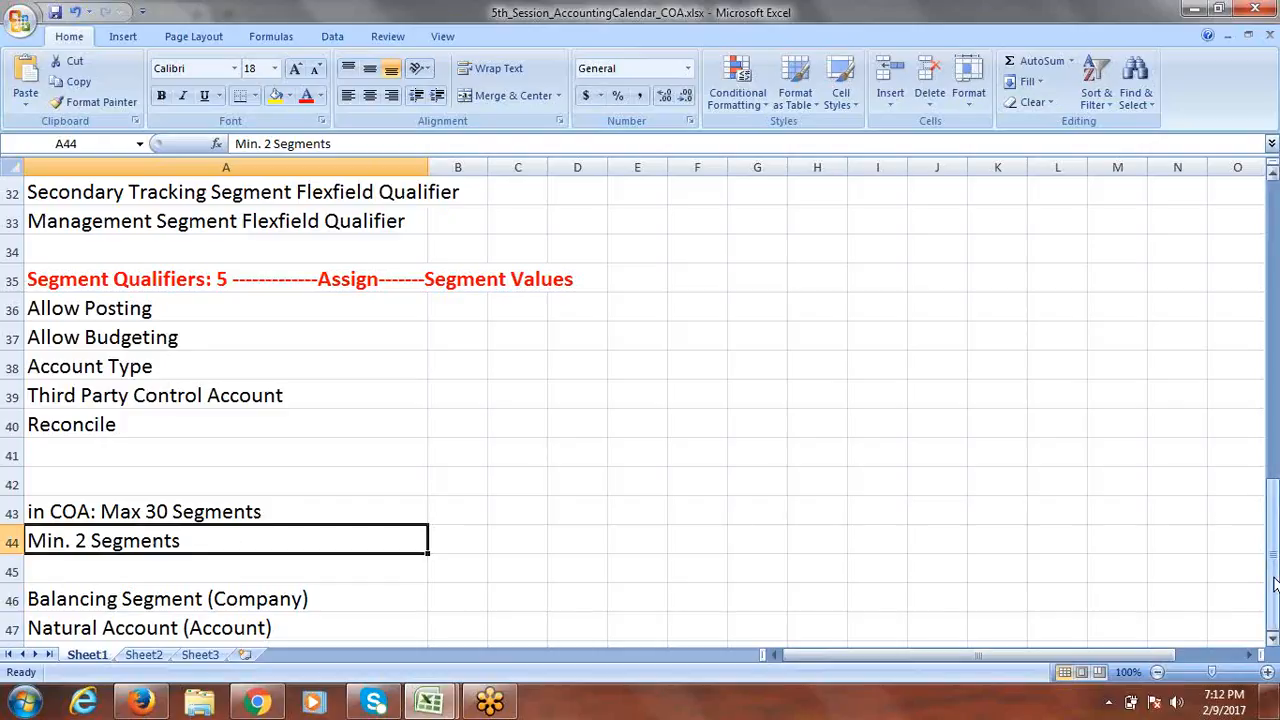
left_click(1273, 640)
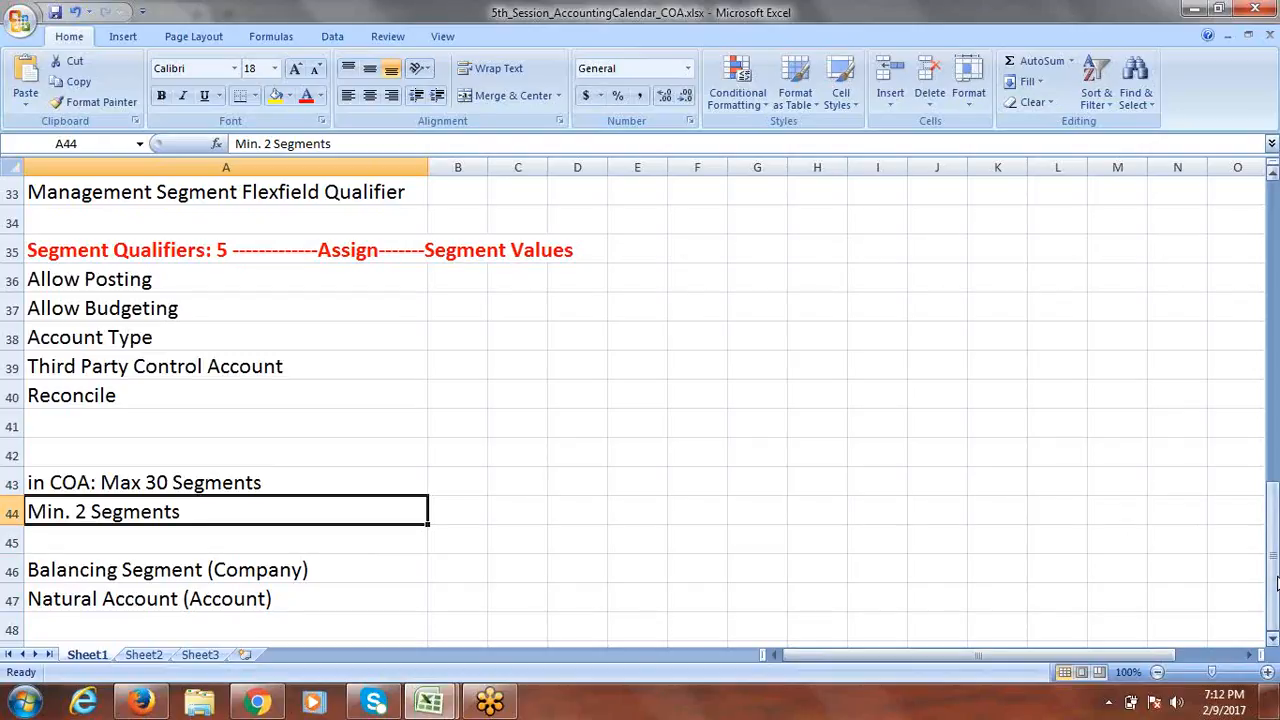
left_click(1275, 607)
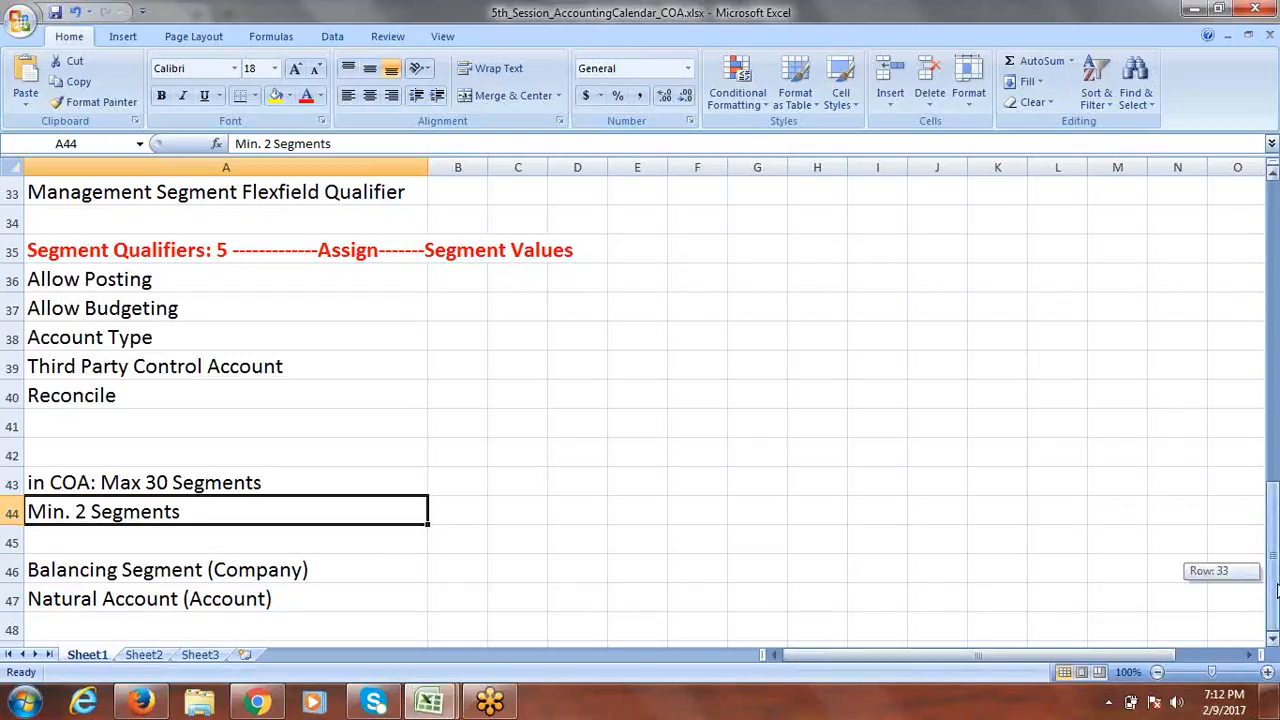
left_click(100, 575)
left_click(97, 600)
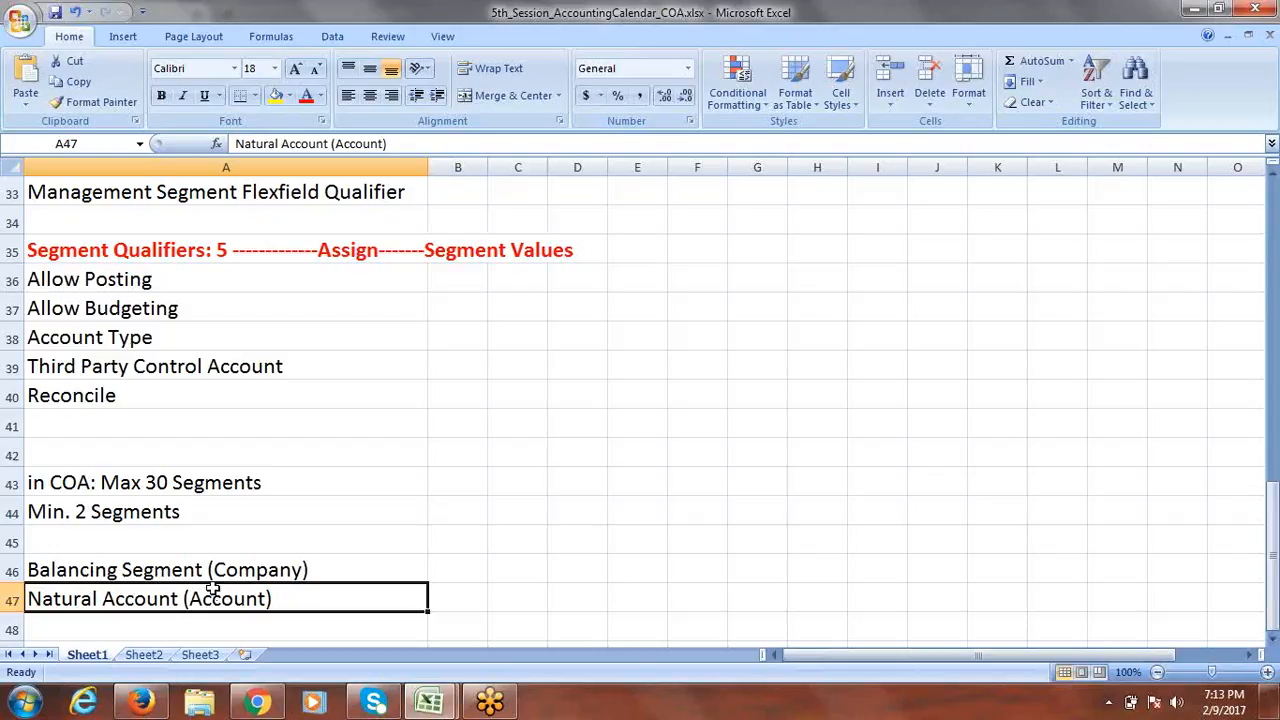
left_click(255, 574)
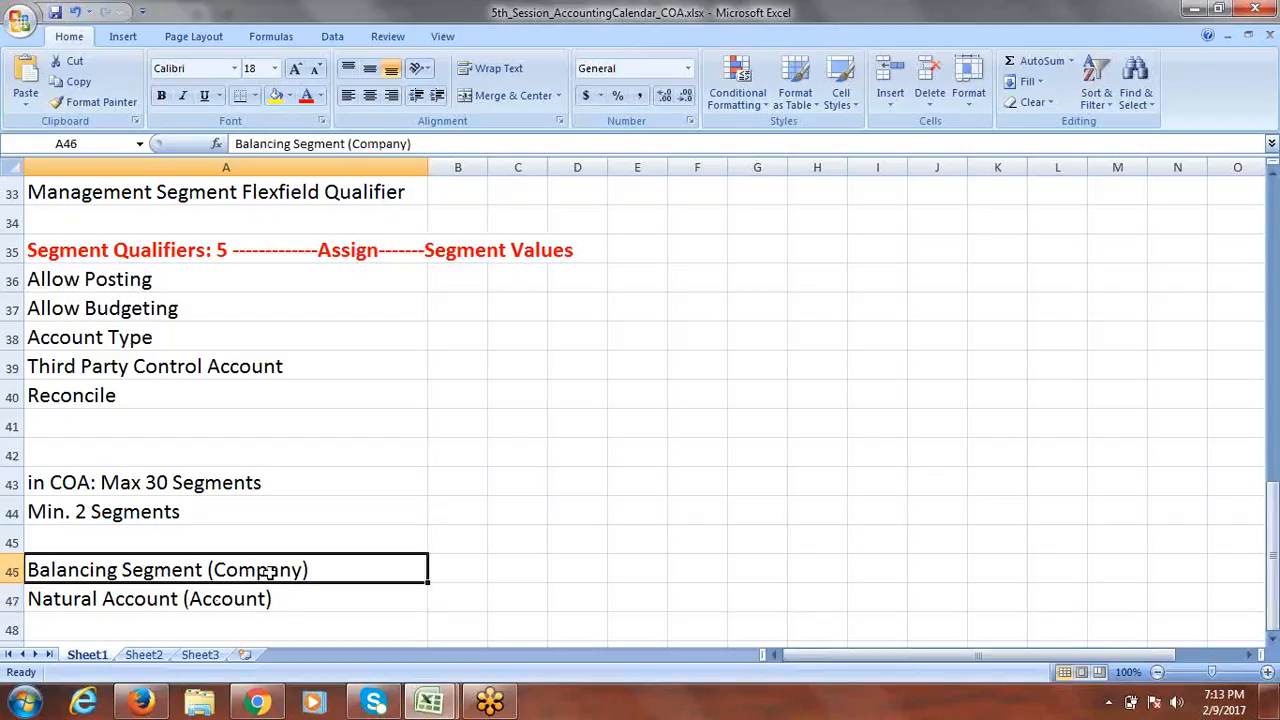
left_click(137, 600)
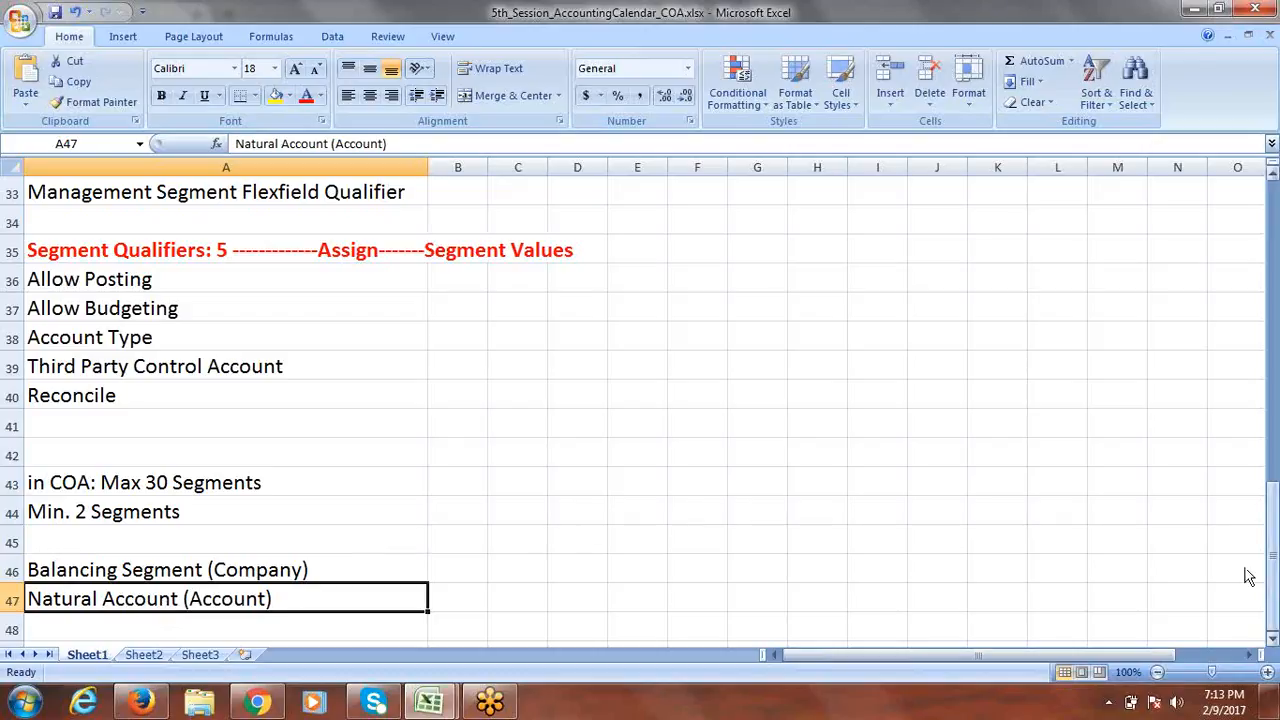
left_click_drag(1274, 578, 1274, 542)
In 6th_Session, enter 'Create Primary Ledger' in A3 and fill row 3 yellow.
mouse_move(430, 702)
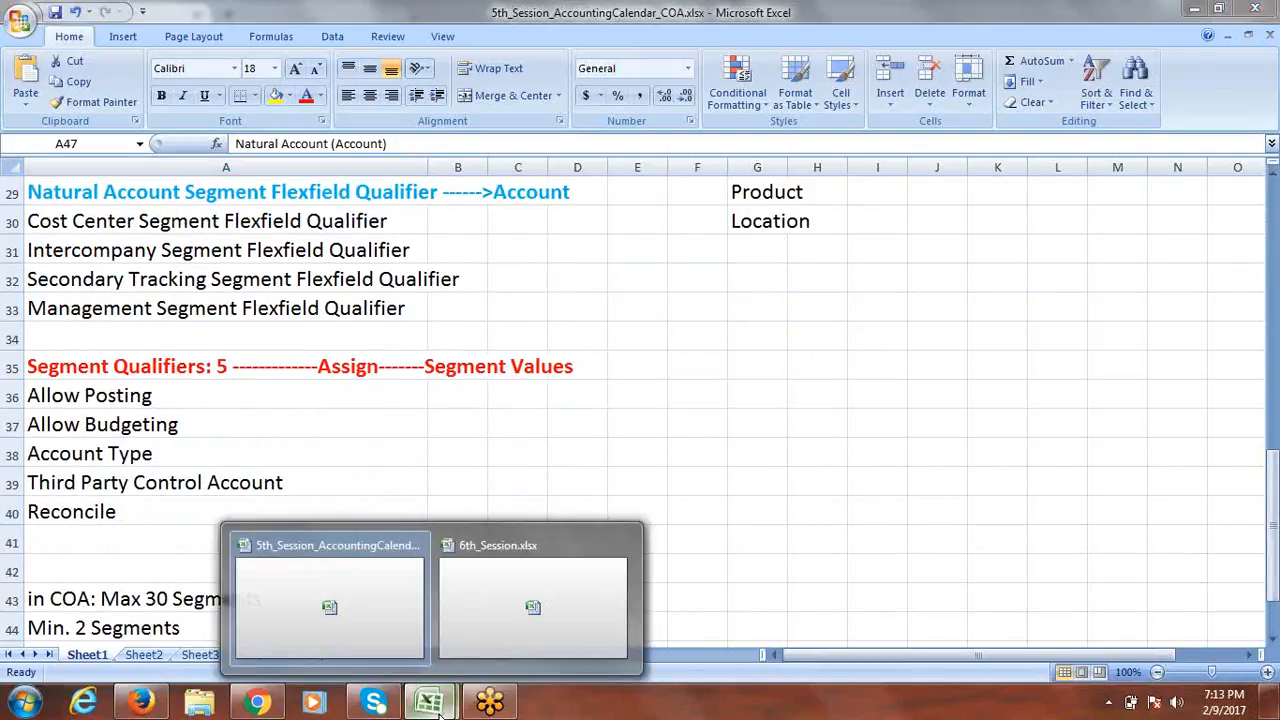
left_click(518, 610)
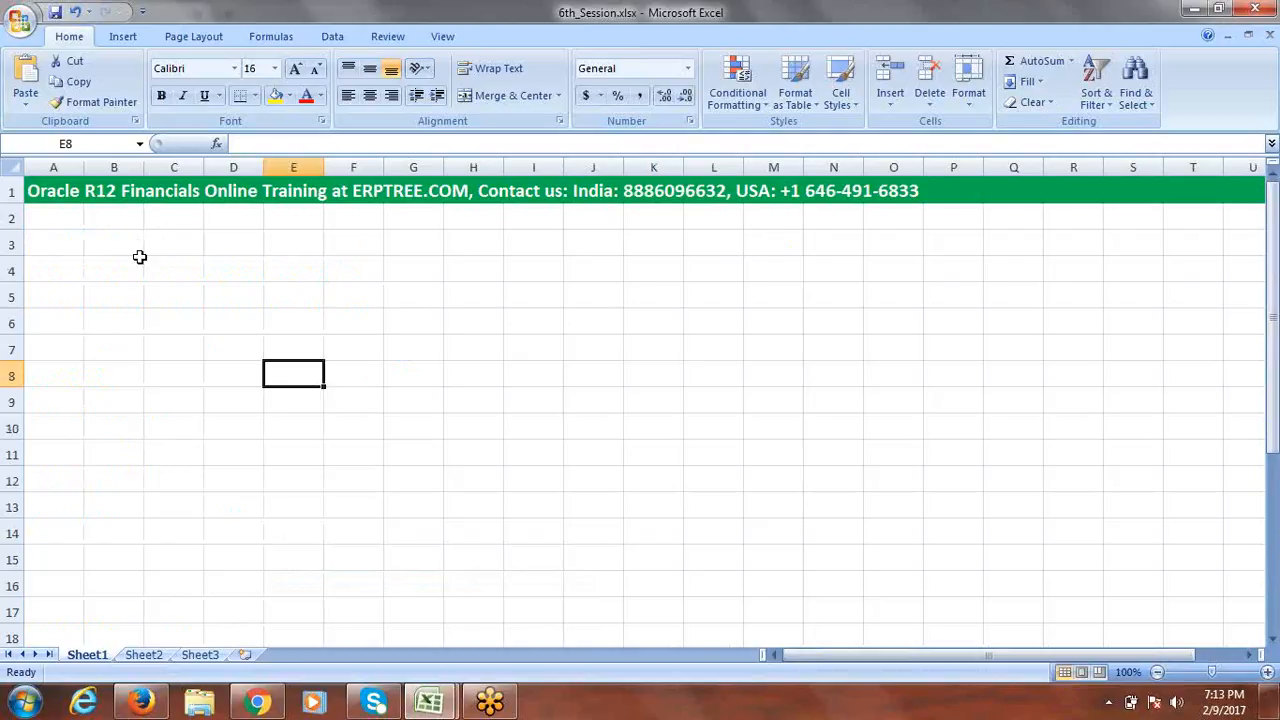
left_click(77, 251)
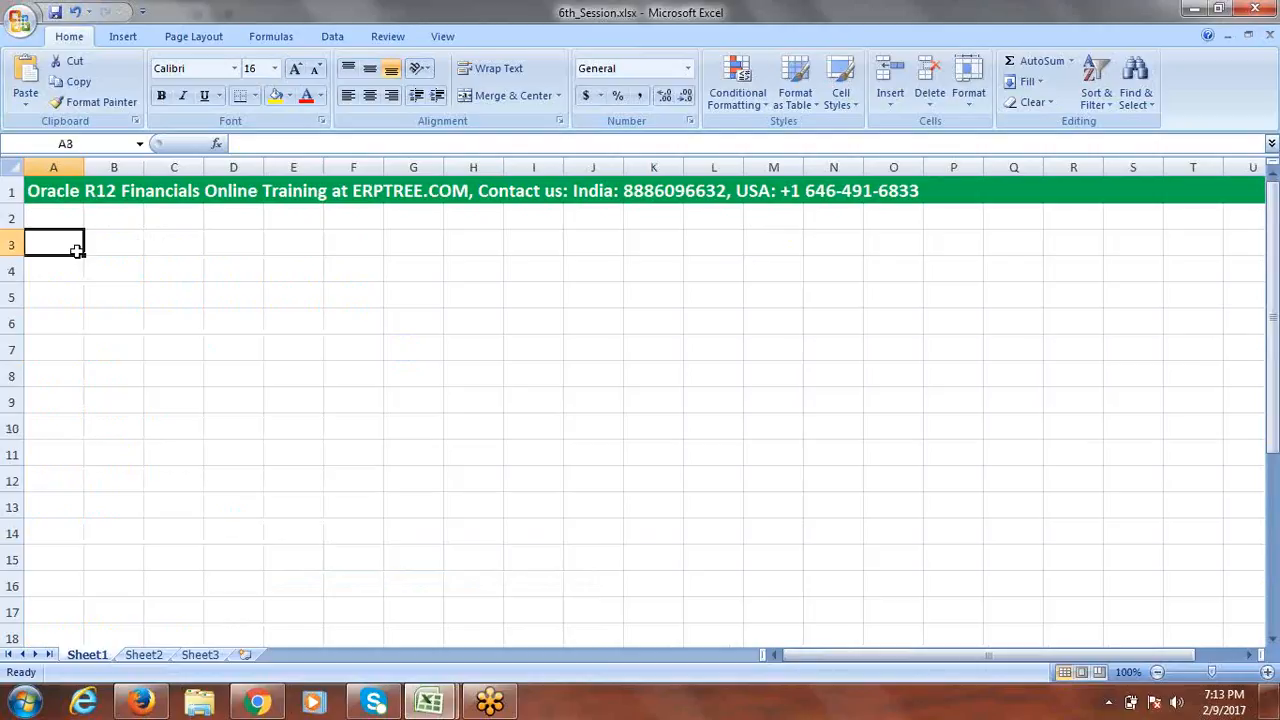
type("Create")
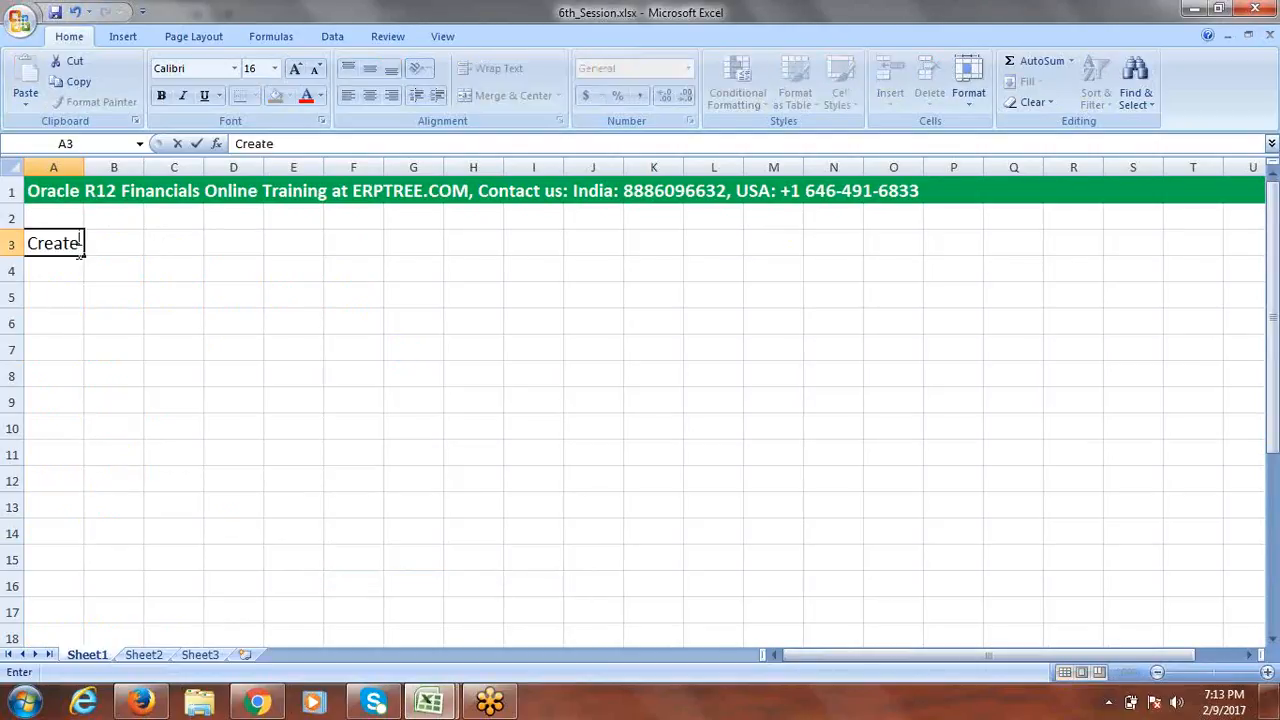
type(" Primary Ledger")
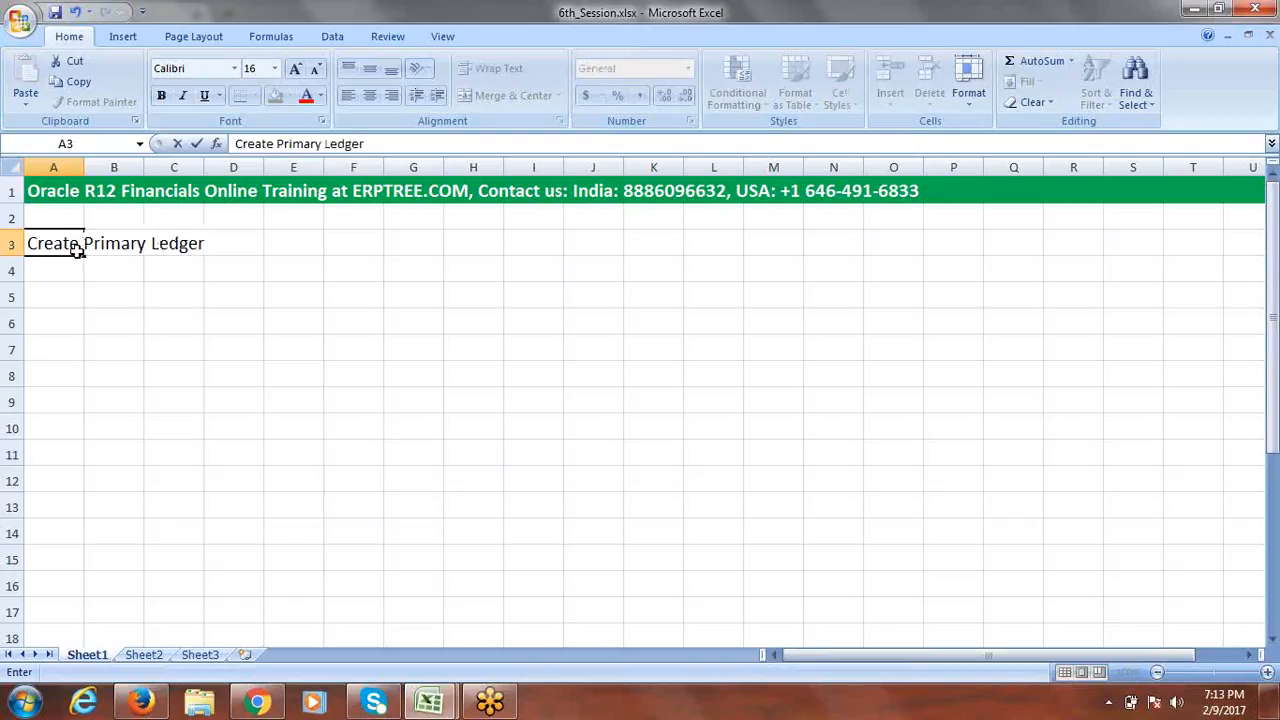
left_click(12, 246)
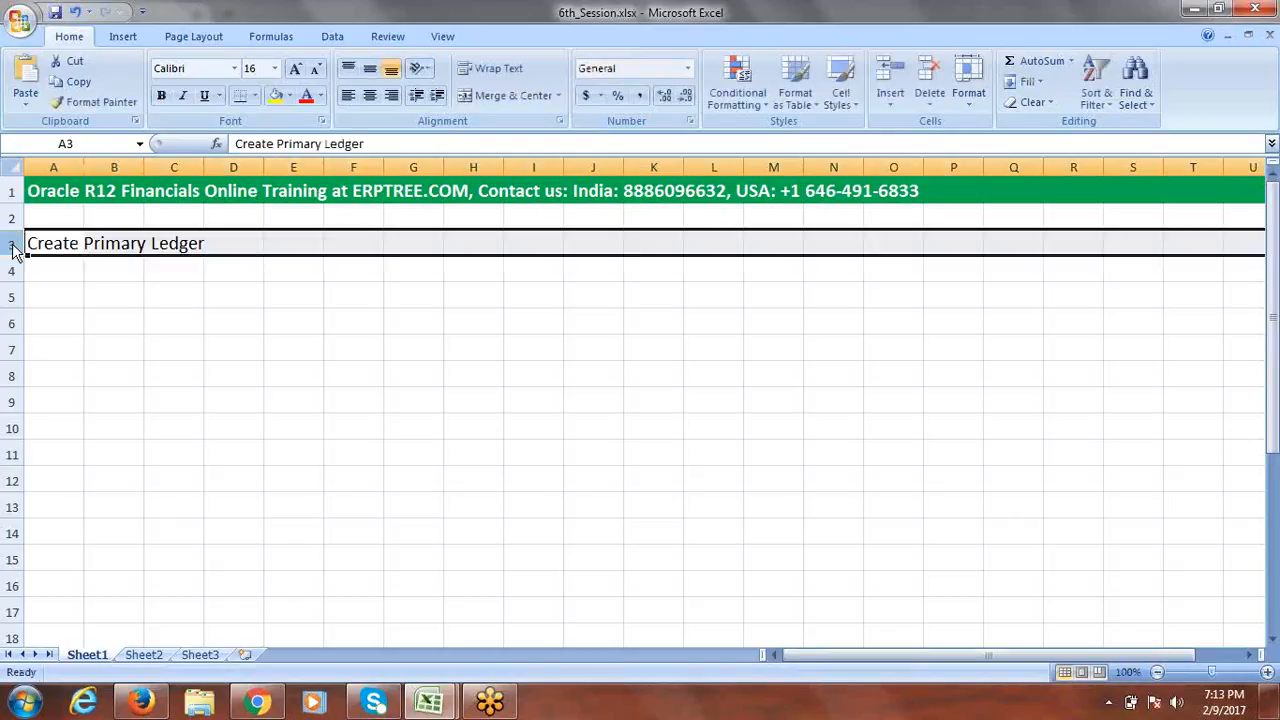
left_click(276, 98)
left_click(65, 271)
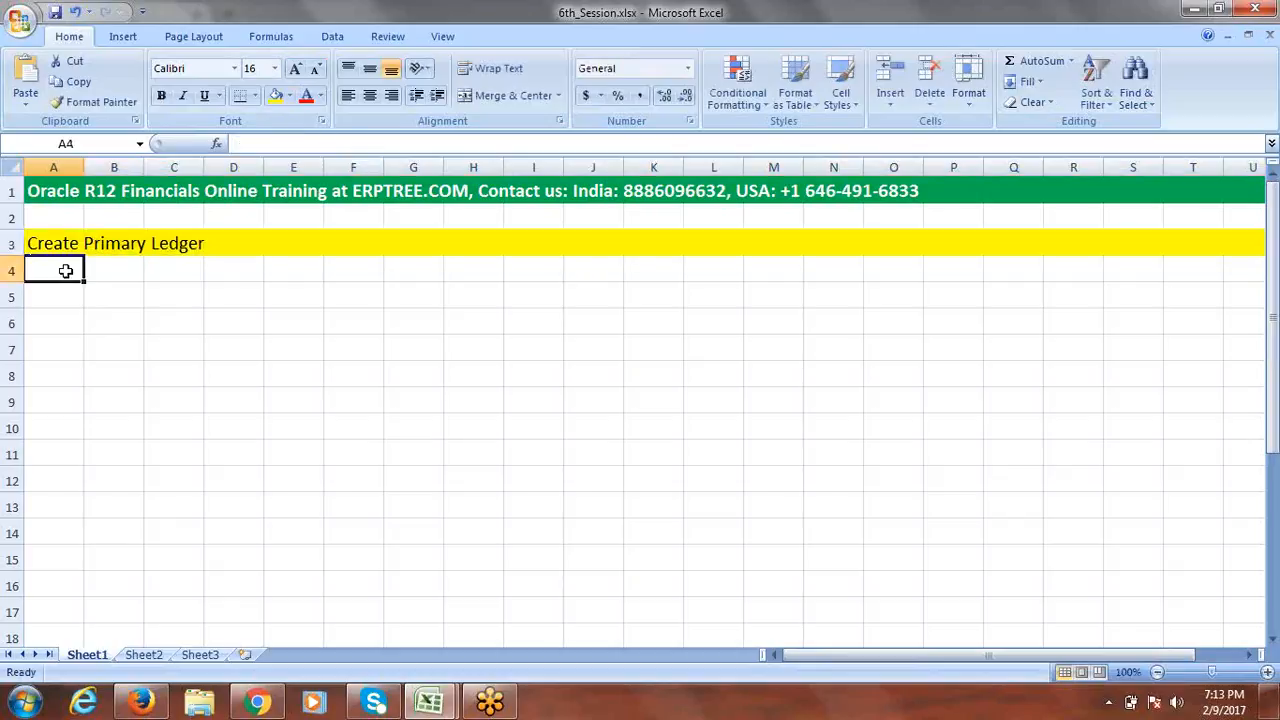
Enter Accounting Calendar in A4 and Currency in A5.
type("C")
key("BackSpace")
key("BackSpace")
type("a")
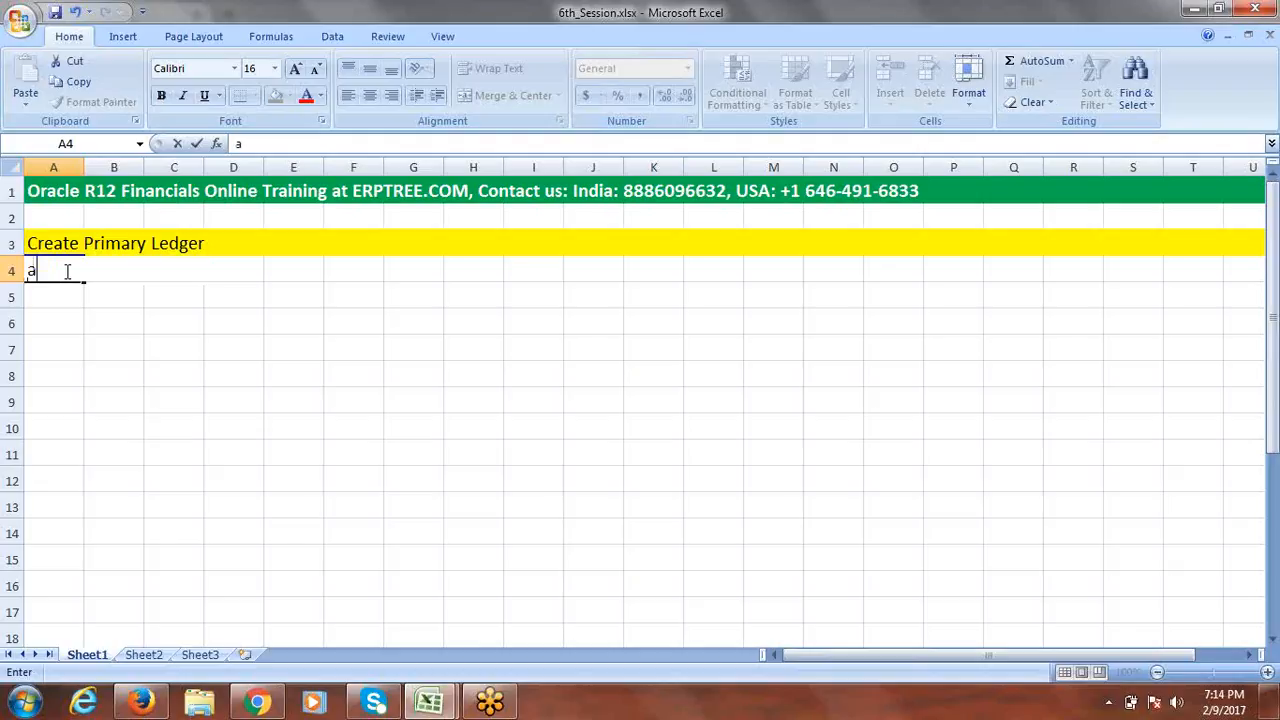
key("BackSpace")
left_click(160, 285)
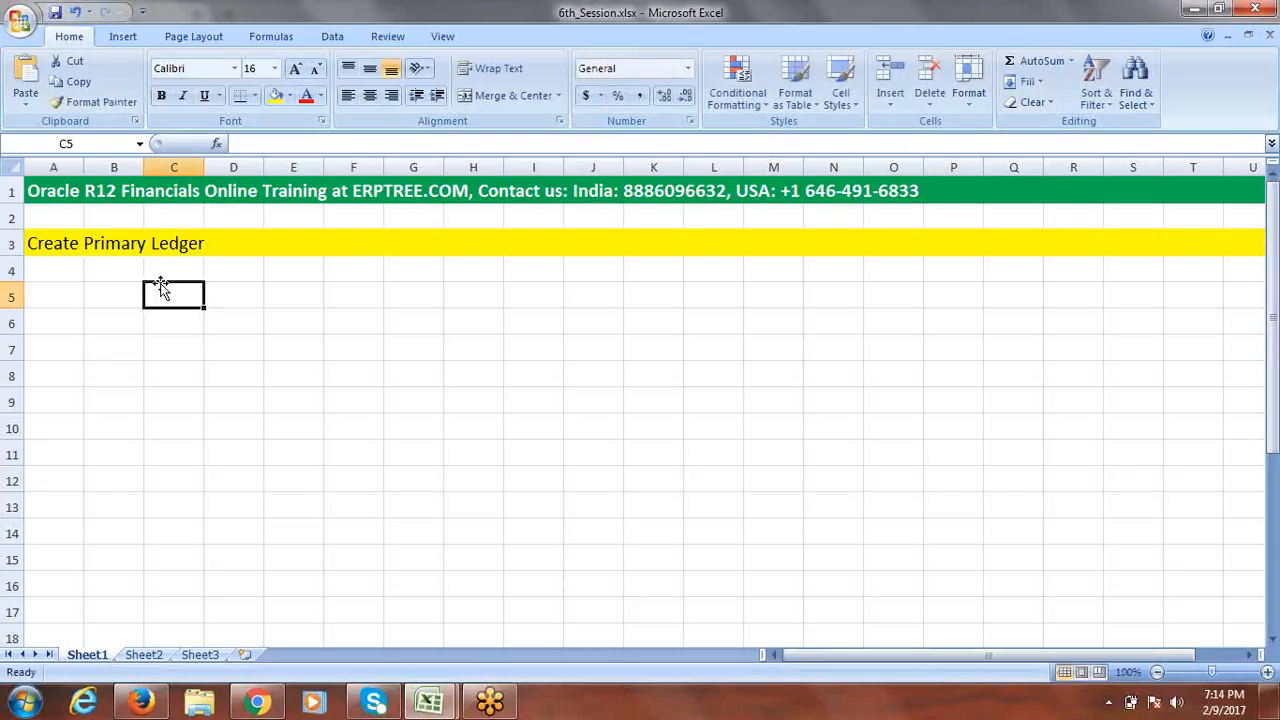
left_click(50, 269)
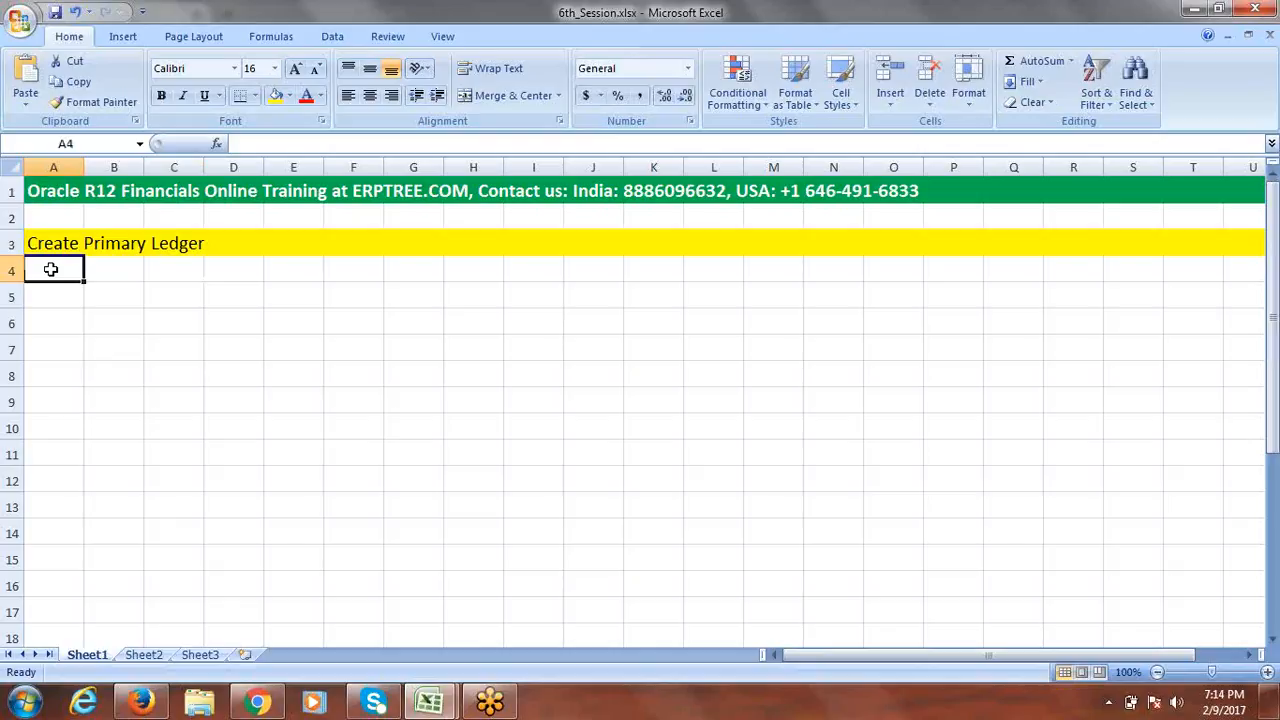
type("Ac")
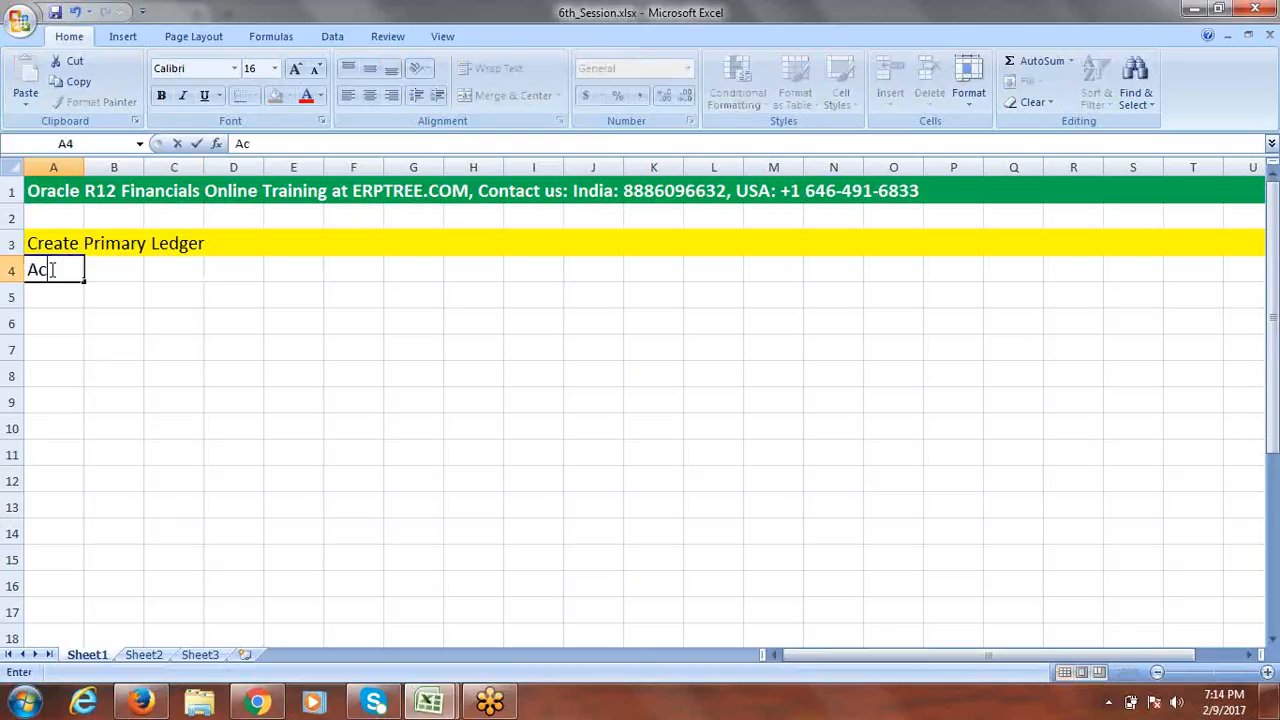
type("counting C")
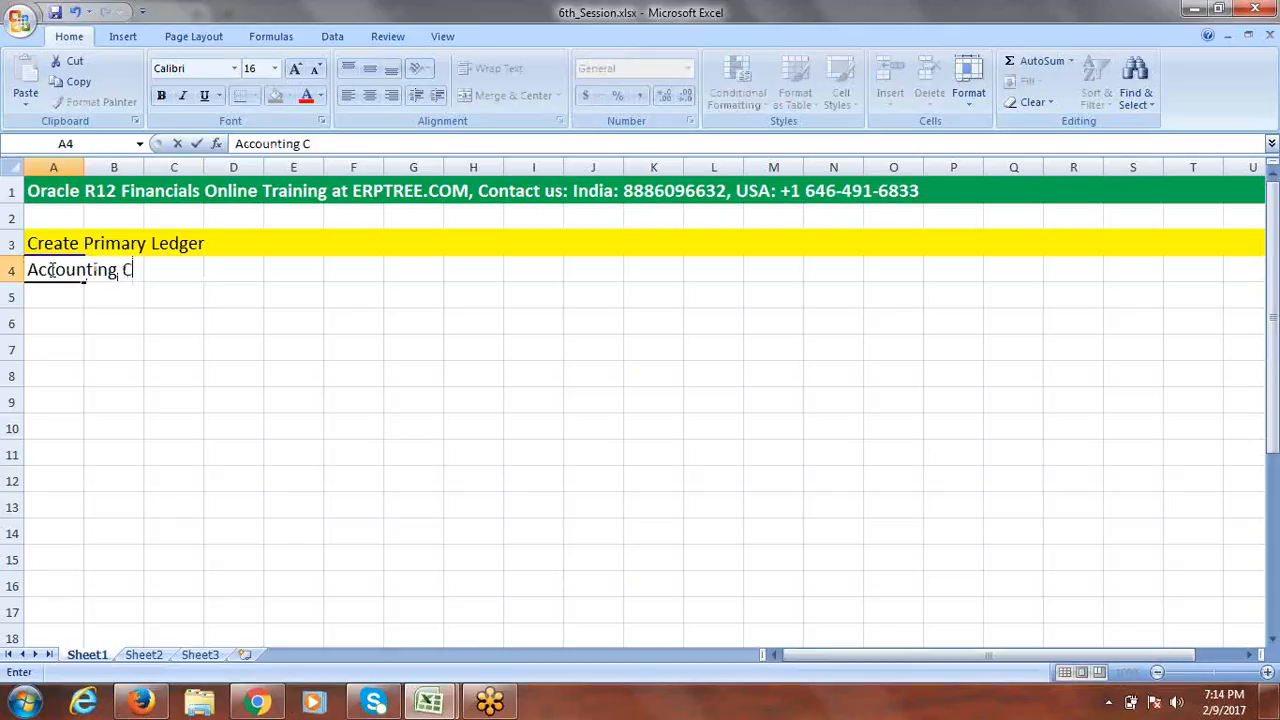
type("alendar")
key("Tab")
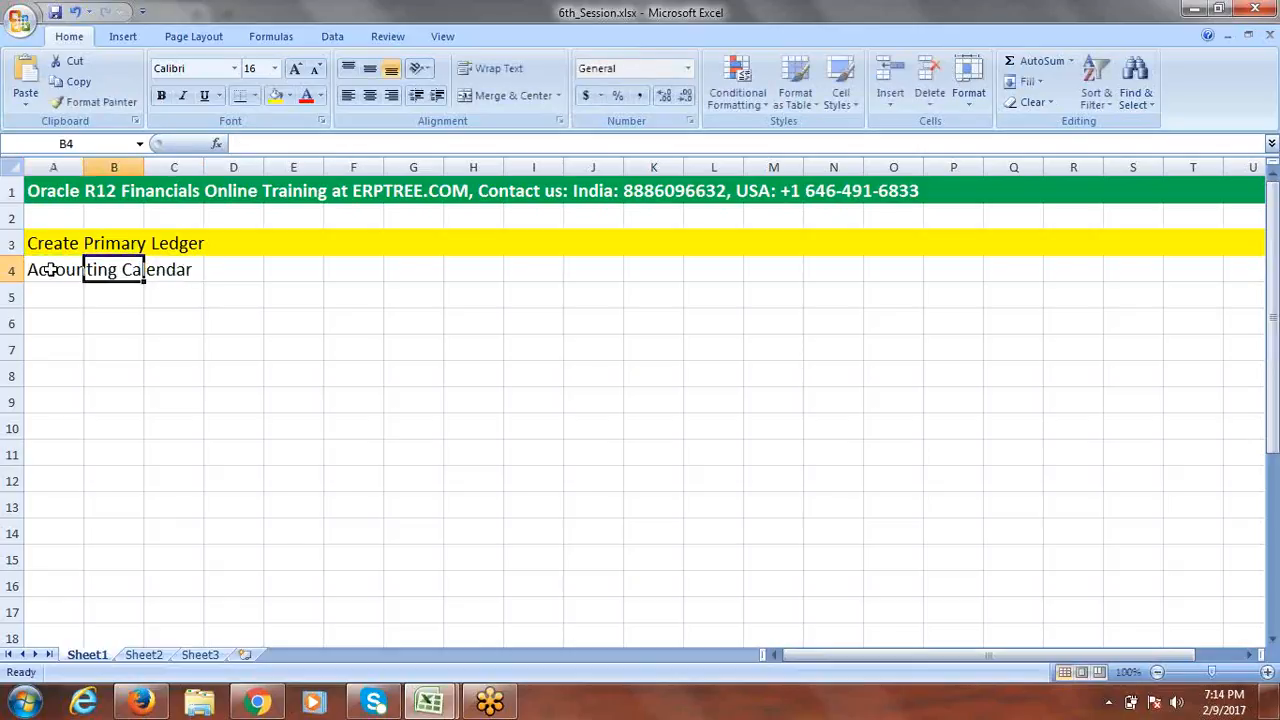
left_click(62, 291)
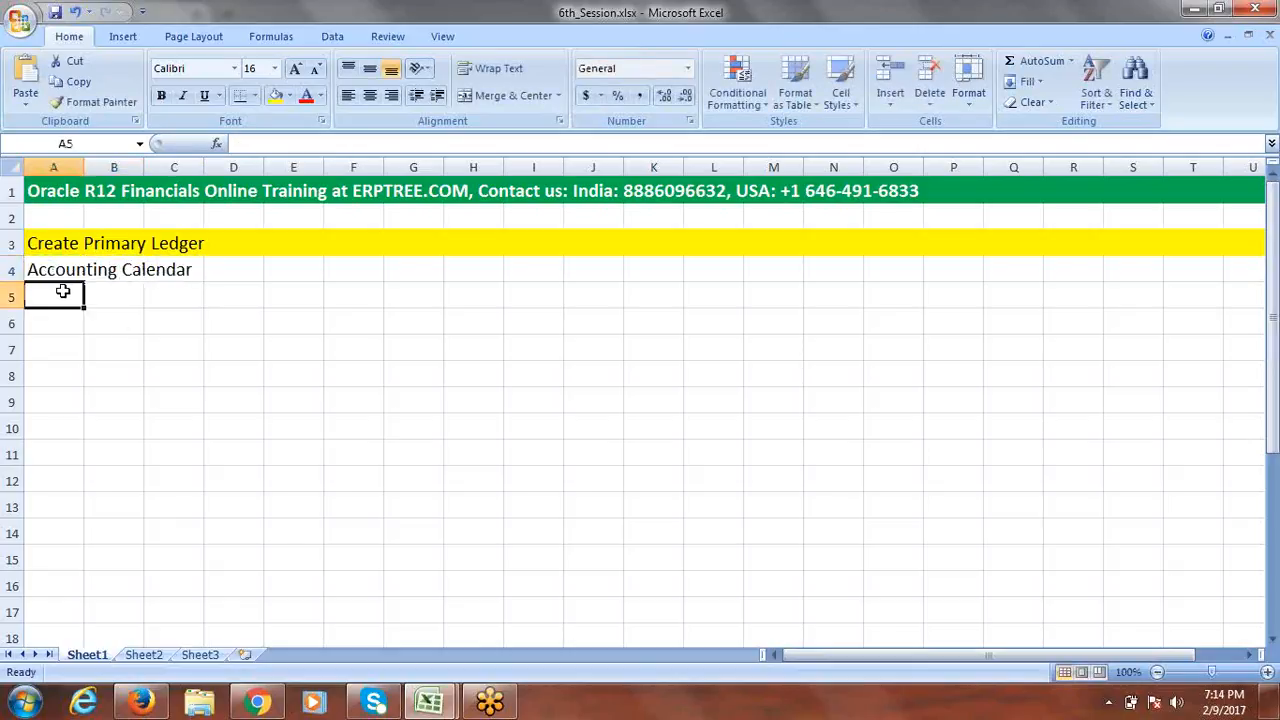
type("Cur")
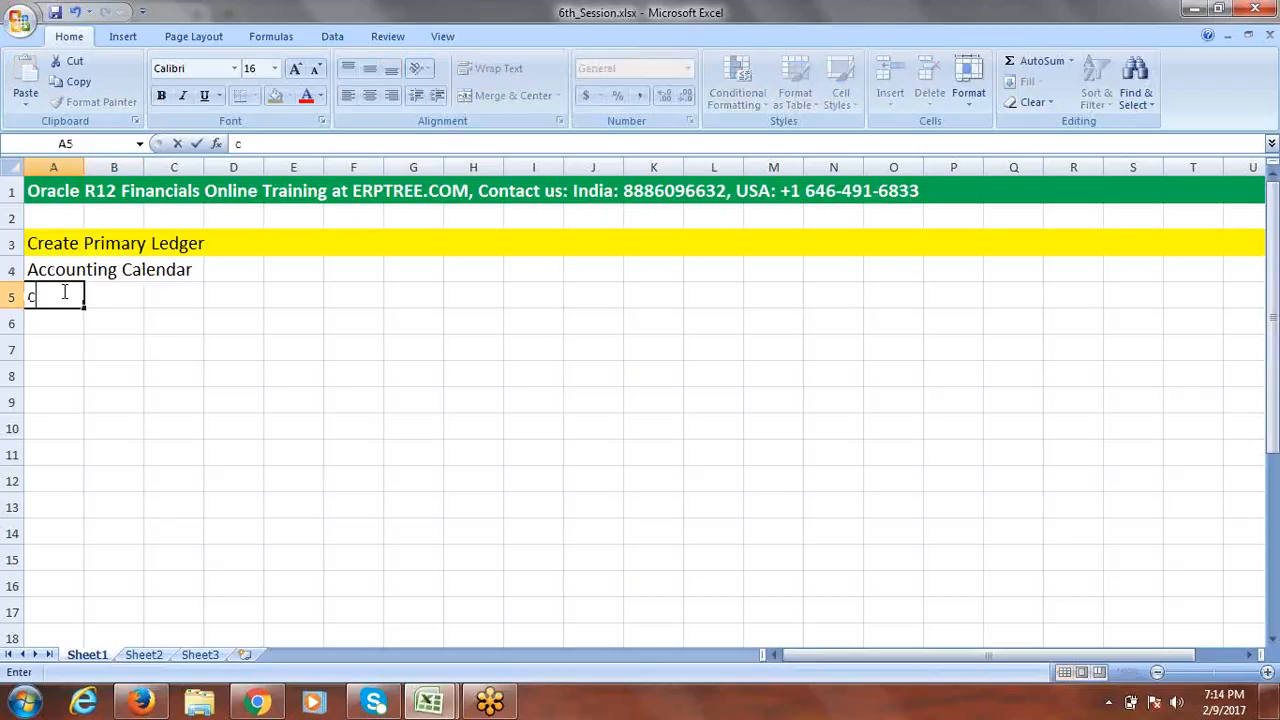
type("rency")
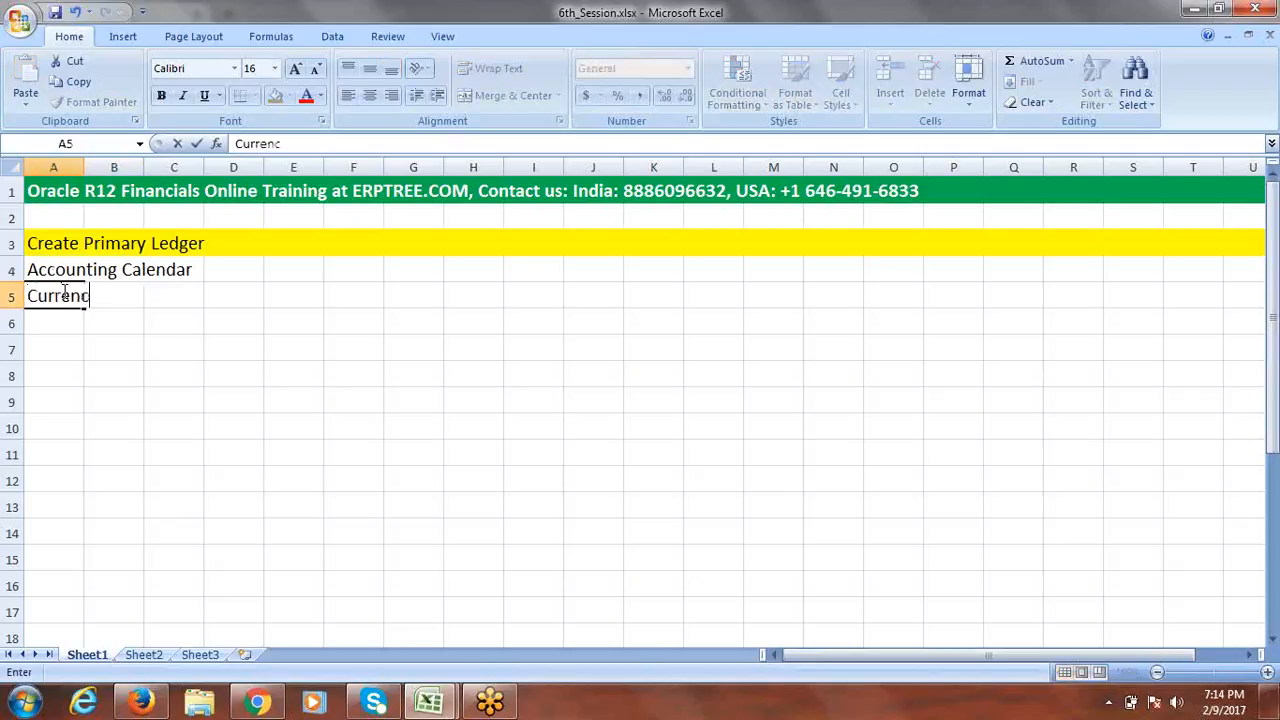
left_click(64, 322)
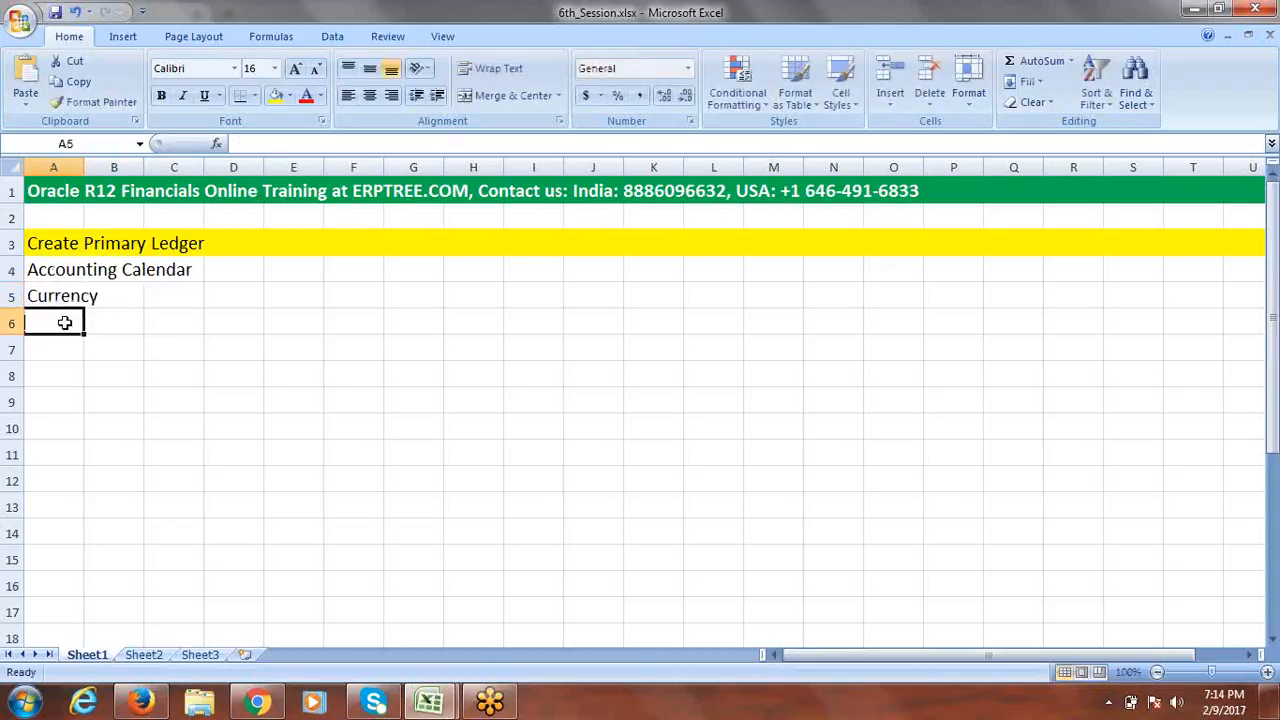
Add Accounting Method in A6 and Chart of Accounts (COA) in A7, widening column A.
type("Acco")
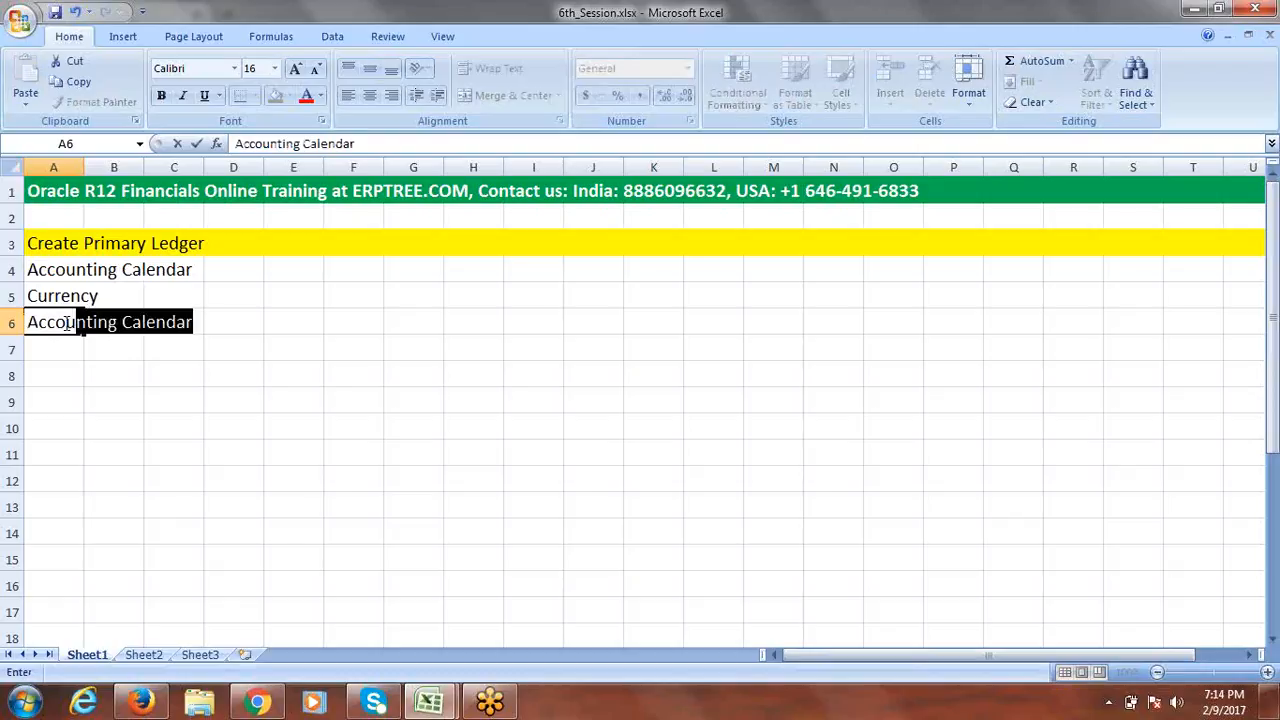
type("unting Metho")
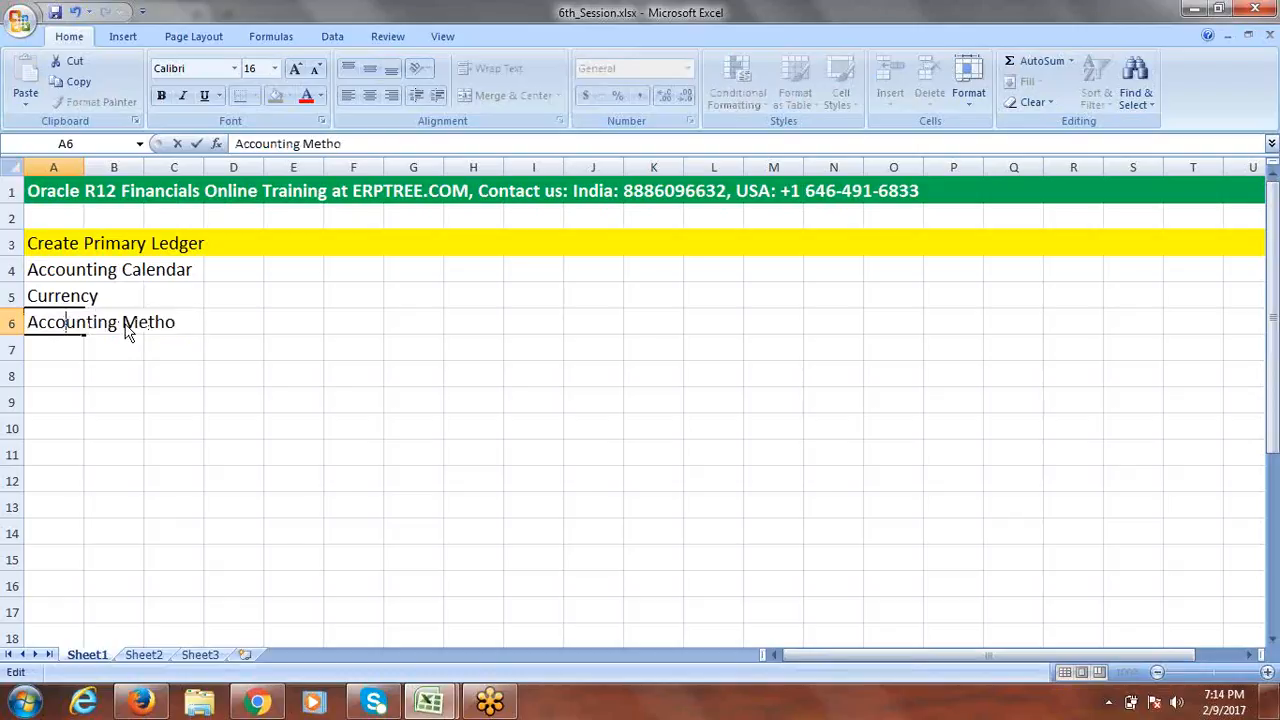
left_click(348, 144)
type("d")
key("Tab")
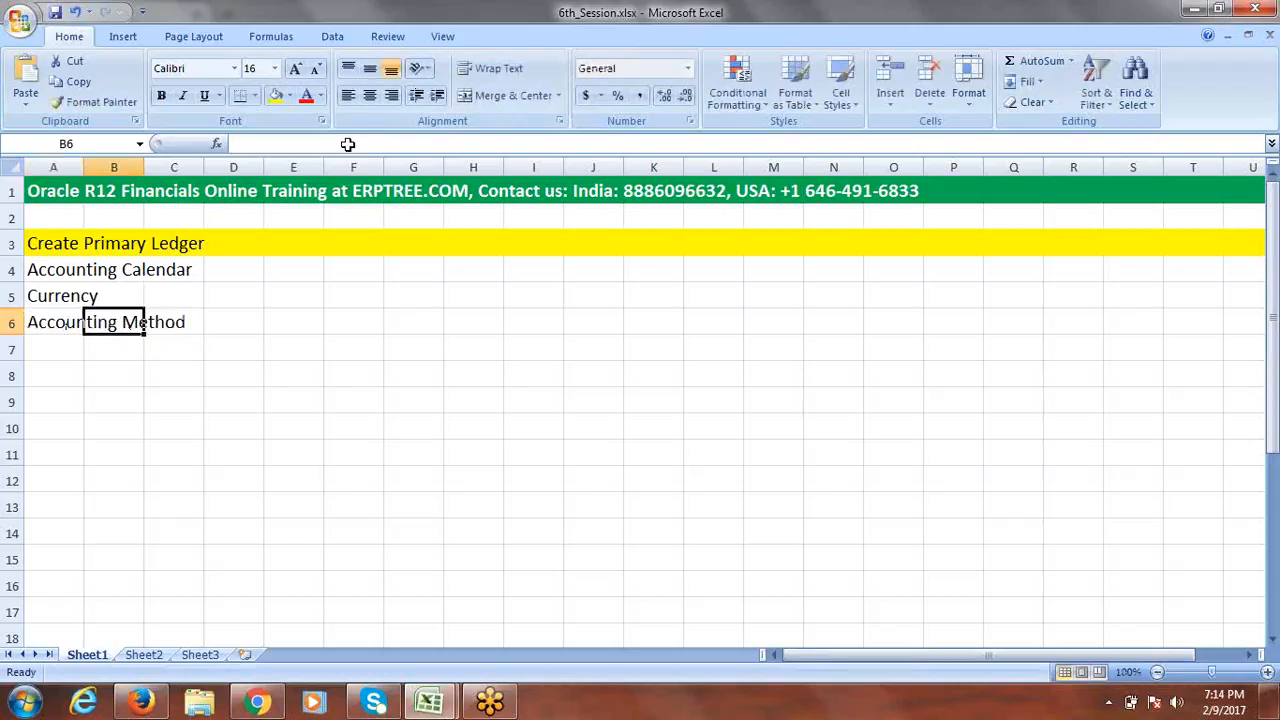
left_click_drag(84, 166, 214, 166)
left_click(117, 349)
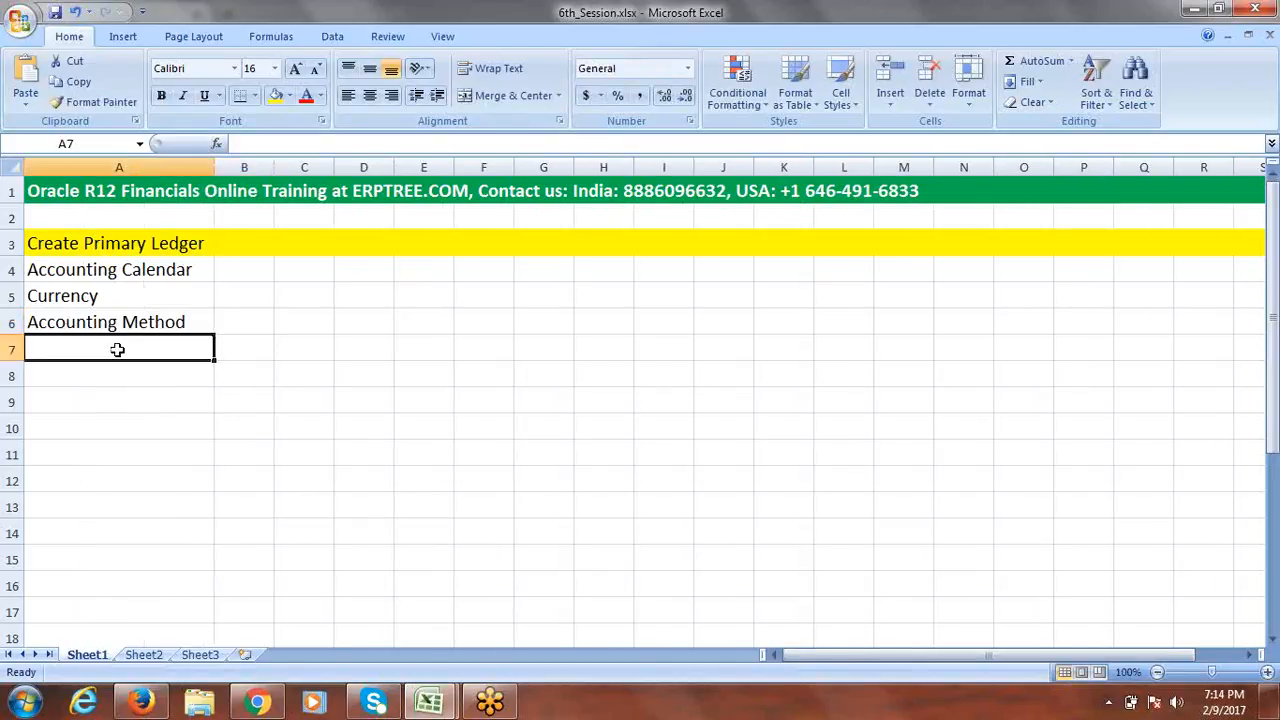
type("C")
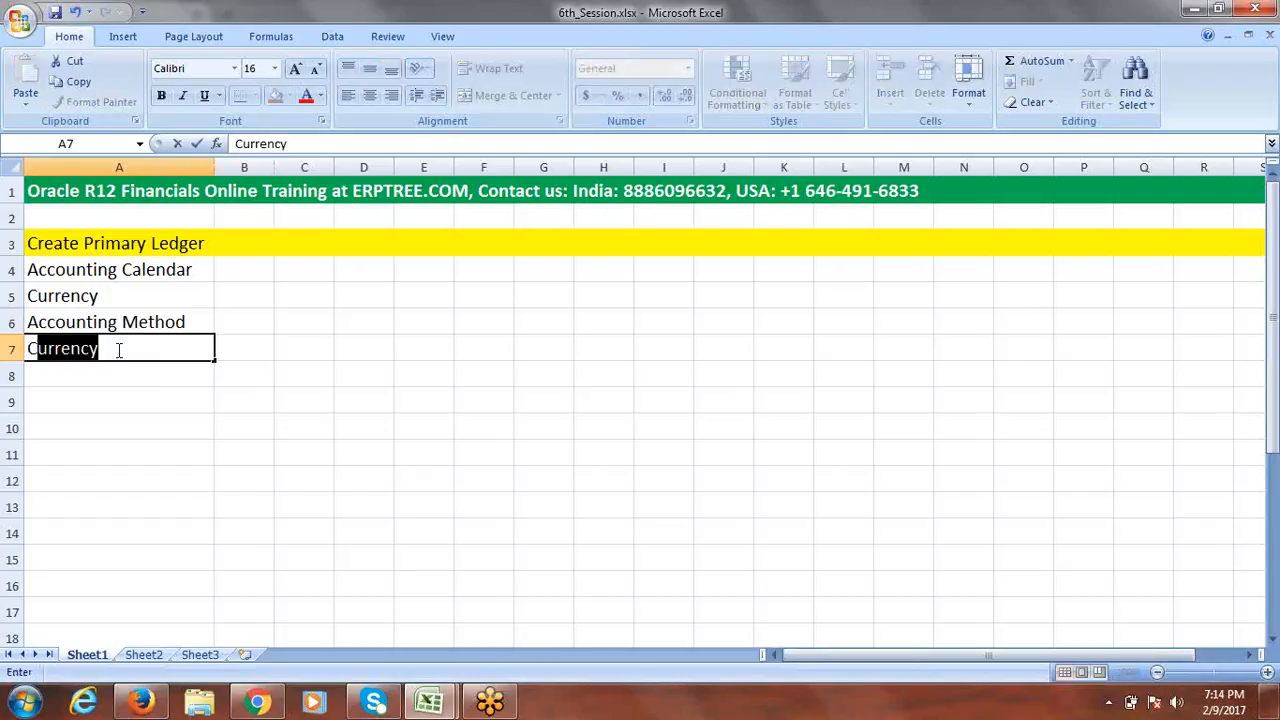
type("hart A")
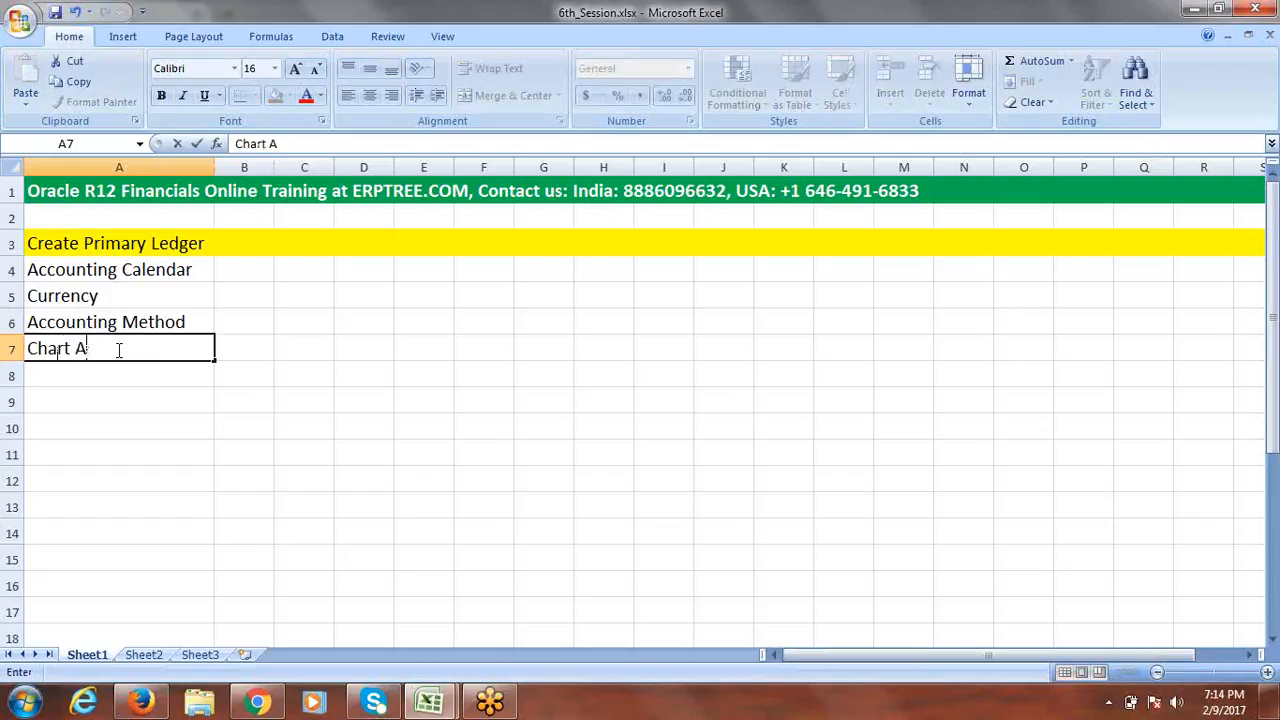
key("BackSpace")
type("of Accounts ")
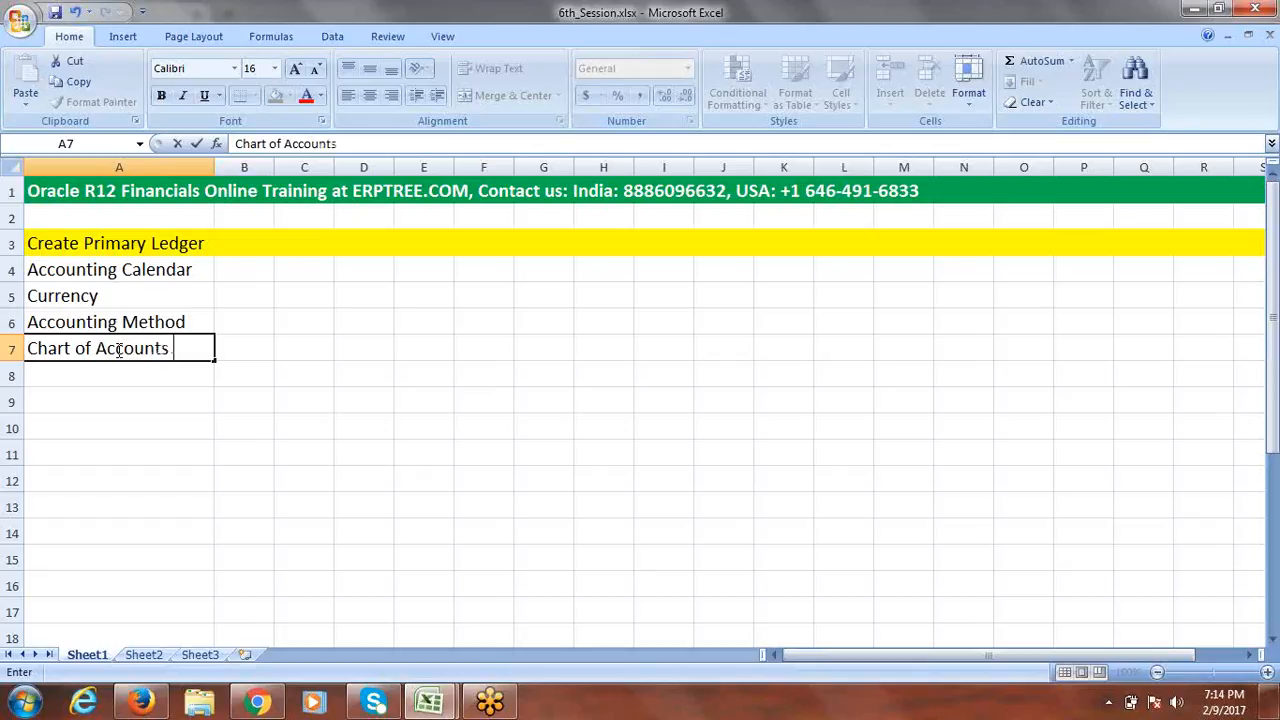
type("(COA)")
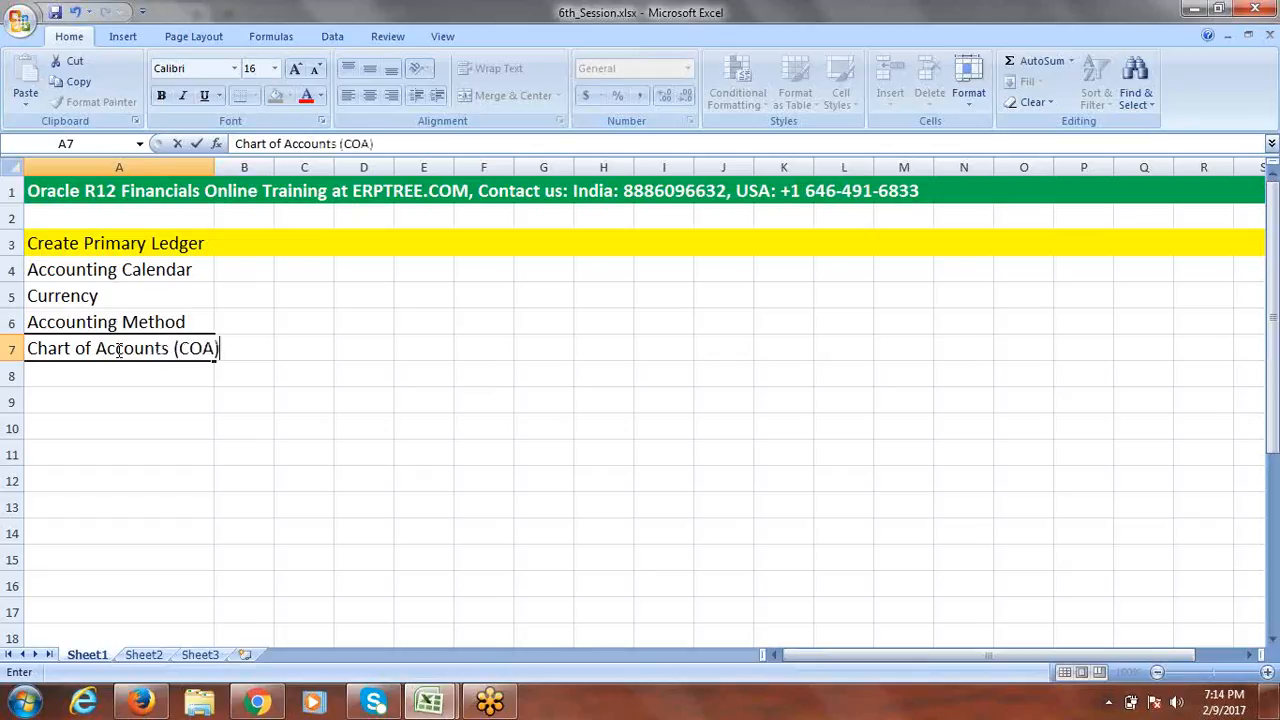
left_click(218, 392)
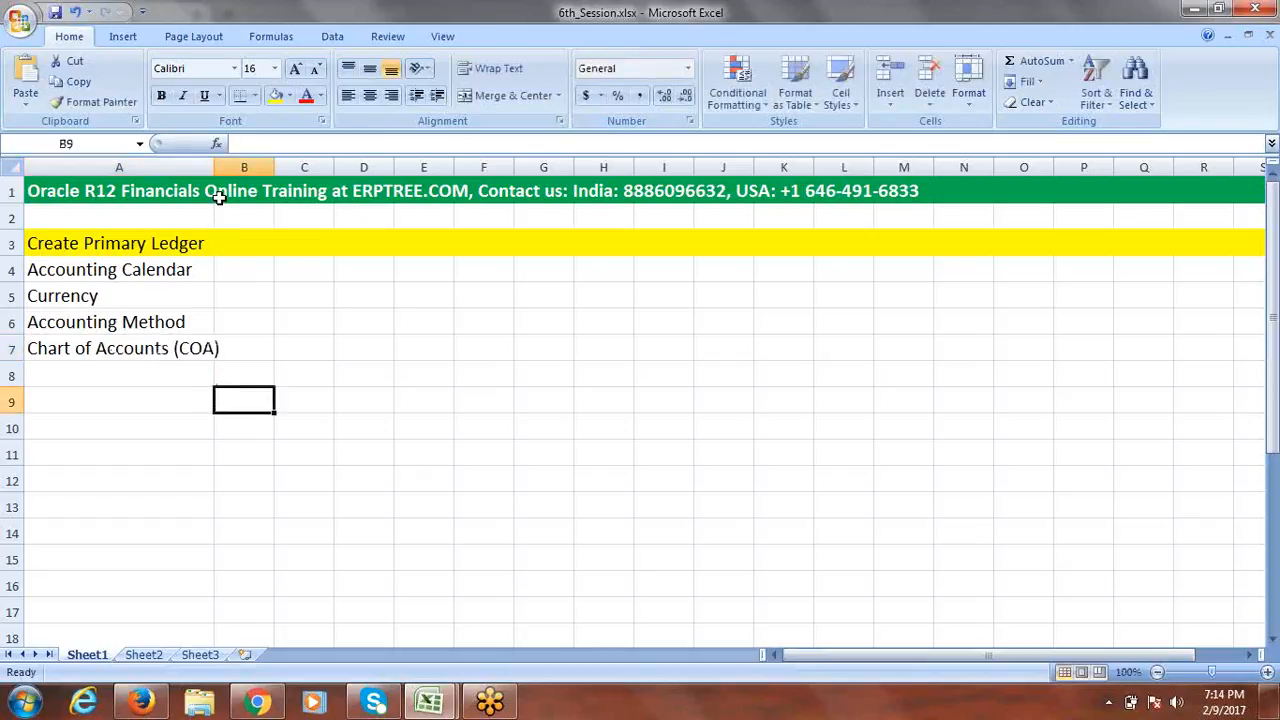
Widen column A further and copy Chart of Accounts (COA) from A7 into A9.
left_click_drag(214, 166, 258, 166)
left_click(360, 357)
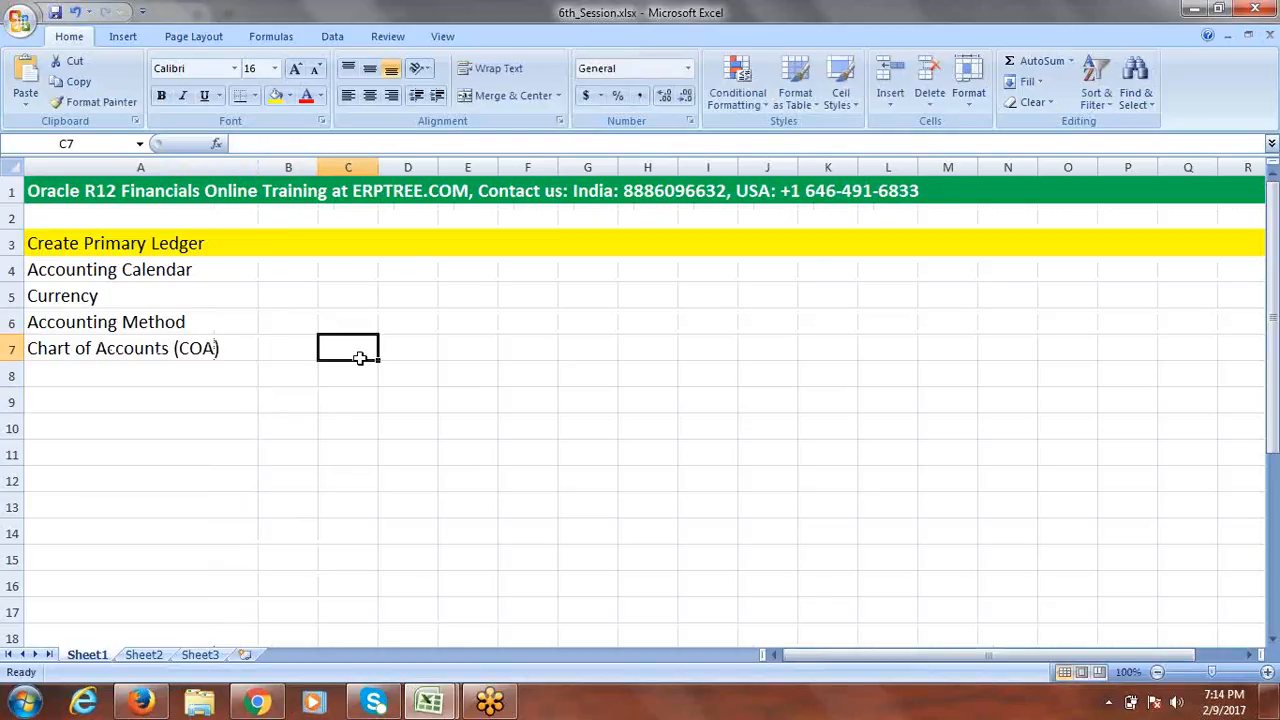
left_click(197, 355)
key("ctrl+c")
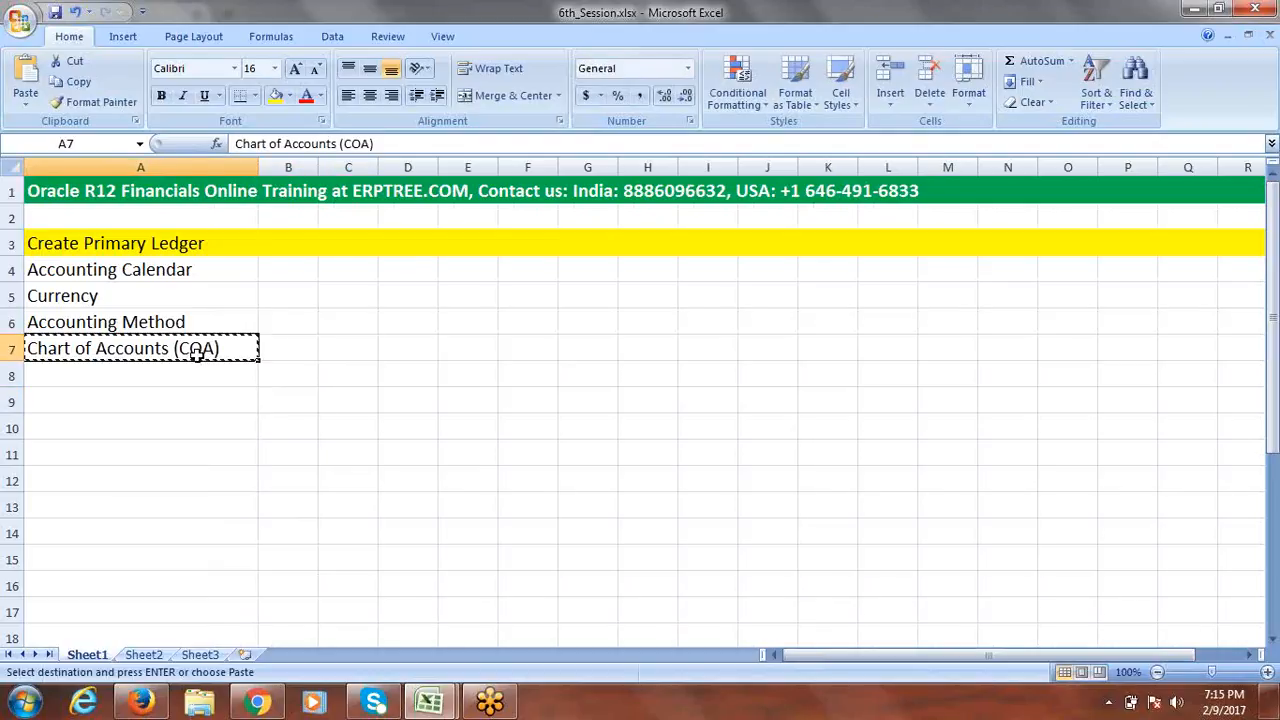
left_click(131, 403)
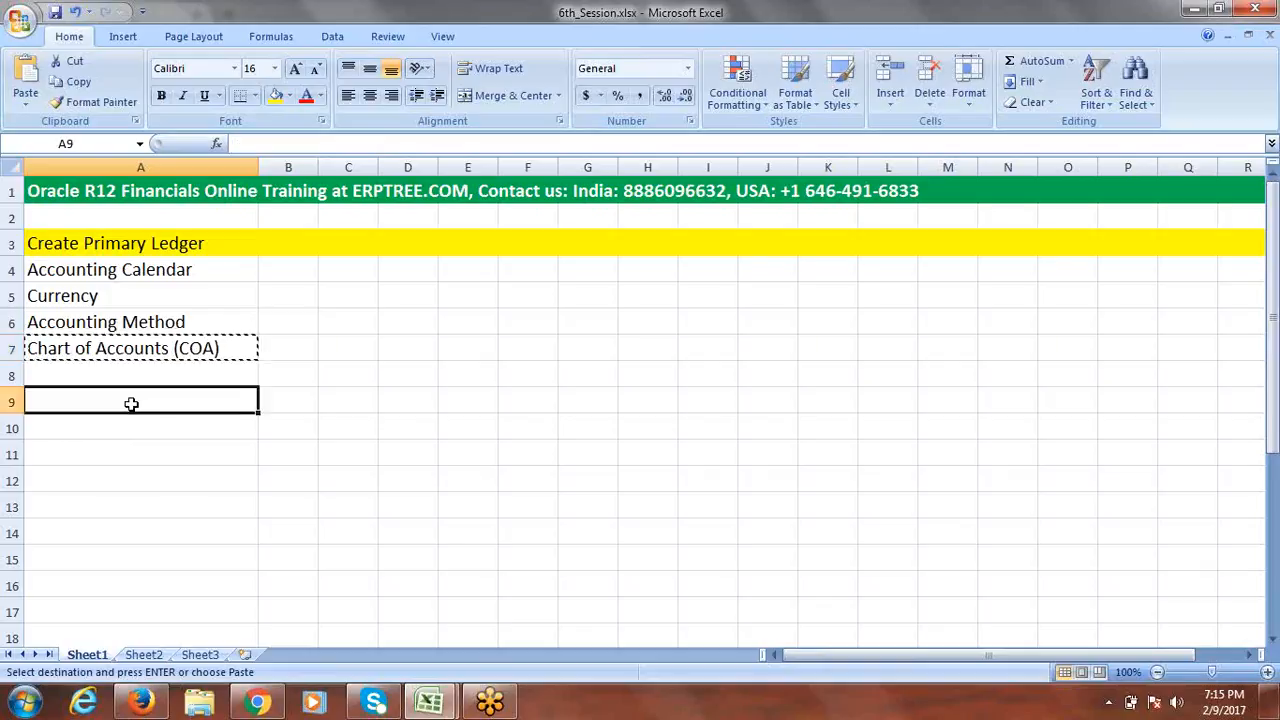
key("ctrl+v")
left_click(368, 411)
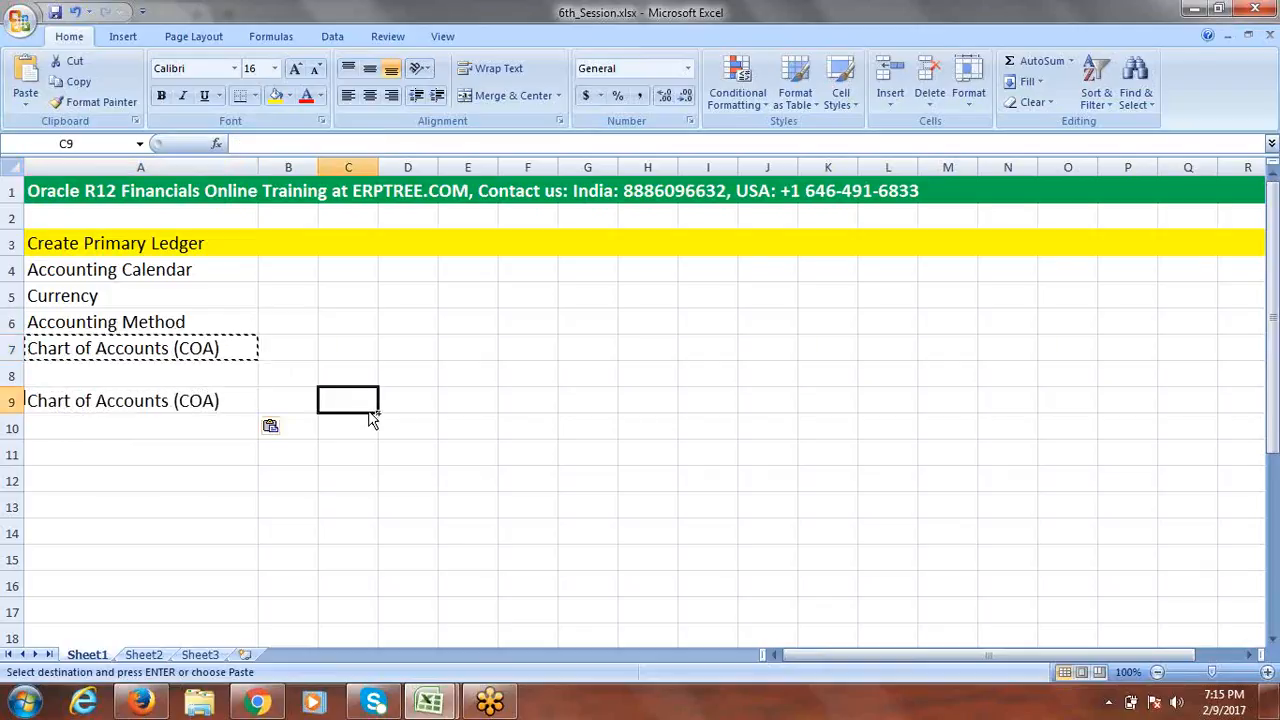
key("Escape")
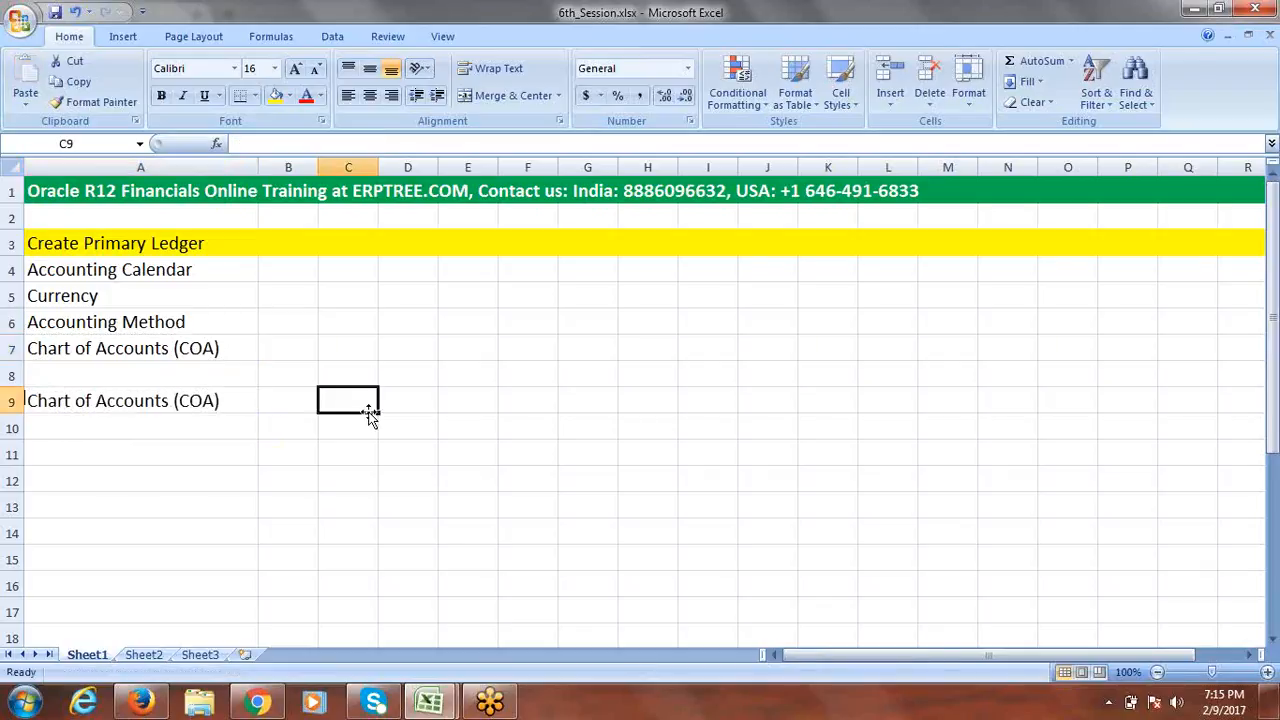
Format the A9 heading in red bold text.
left_click(220, 402)
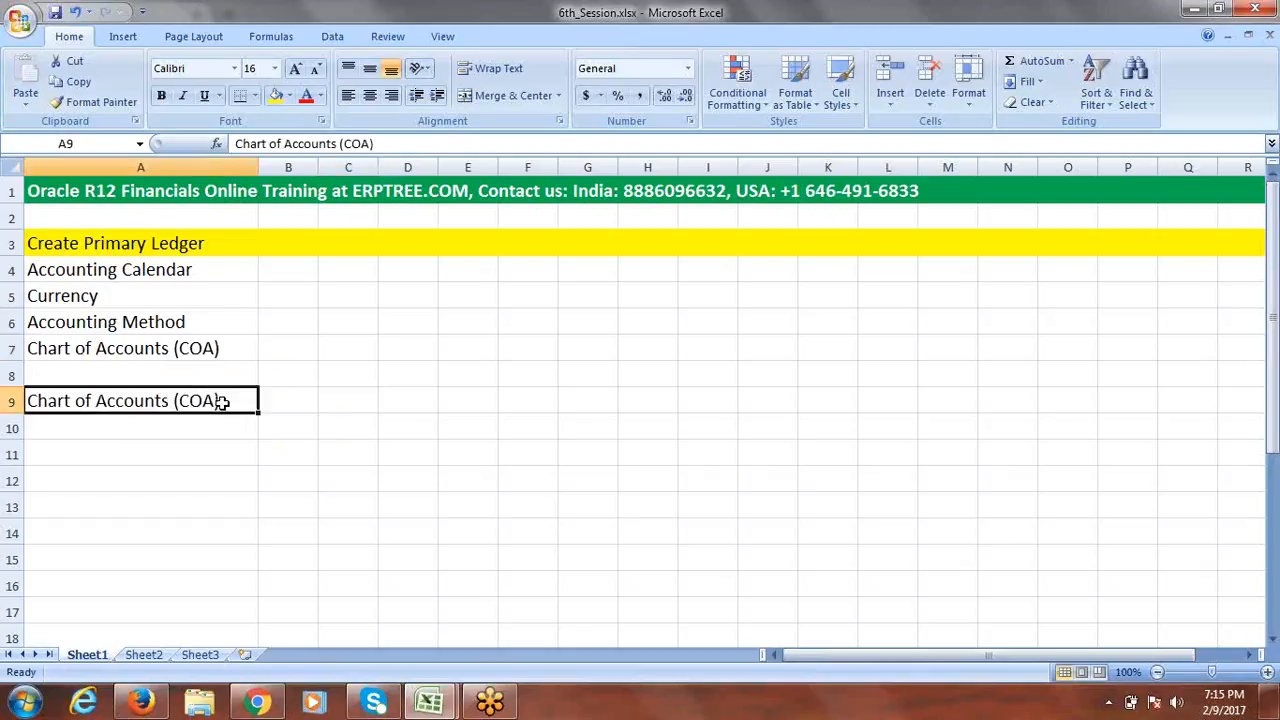
left_click(308, 98)
key("ctrl+b")
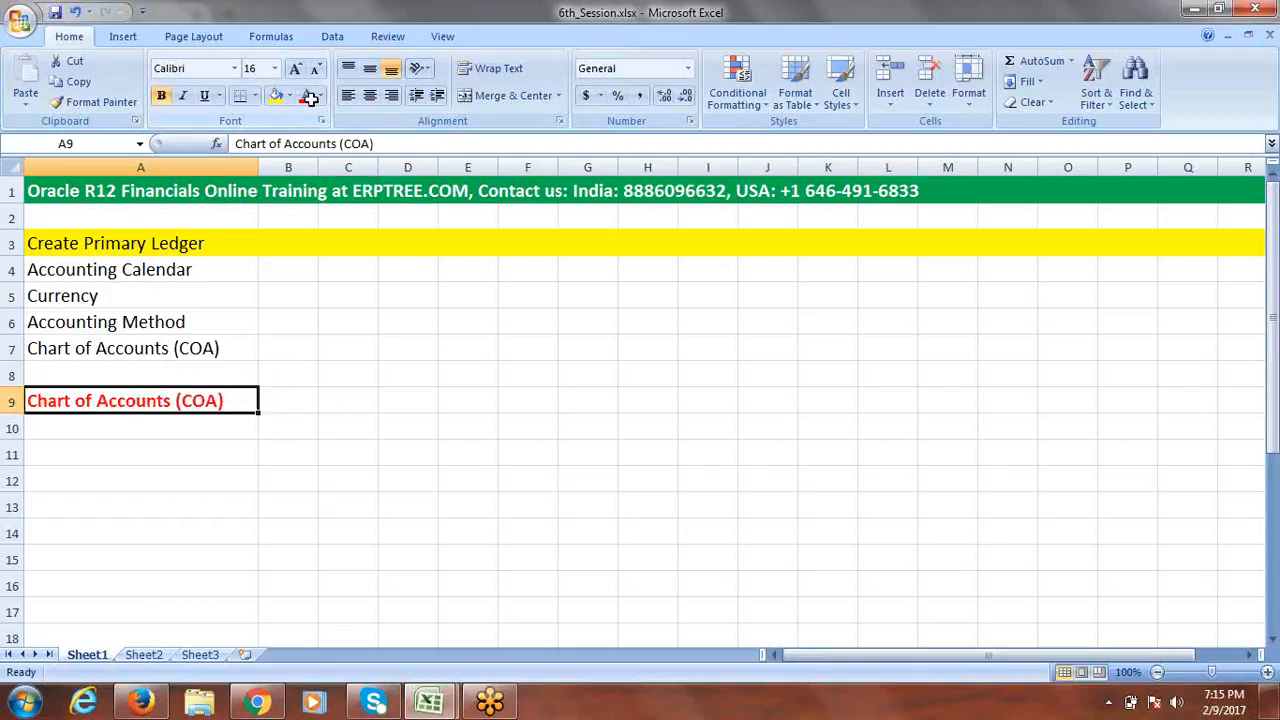
left_click(343, 403)
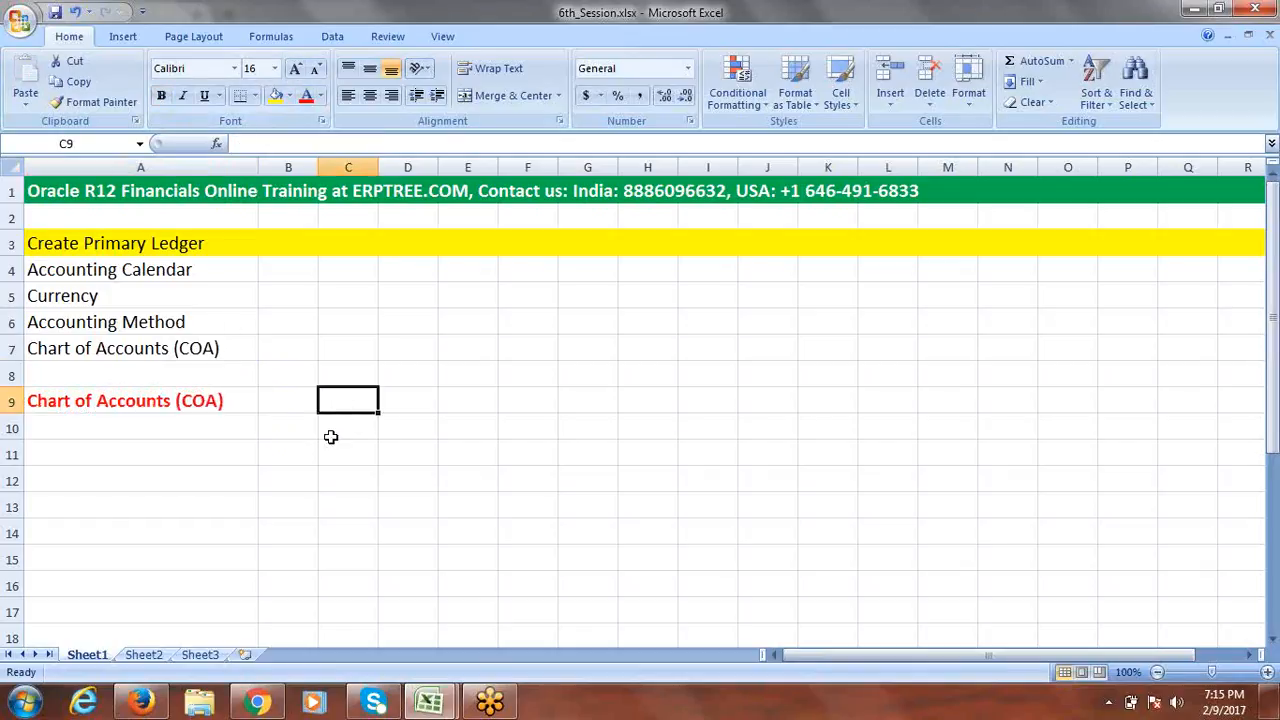
key("alt+Tab")
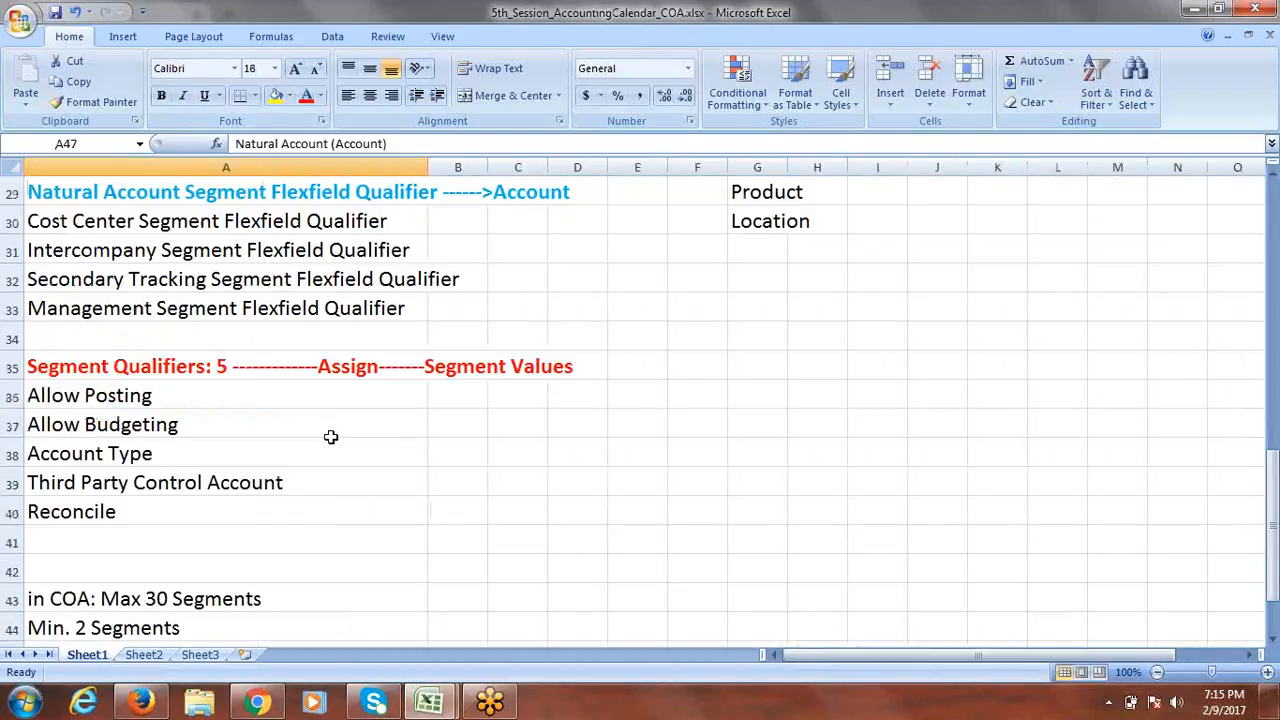
left_click_drag(1274, 488, 1275, 188)
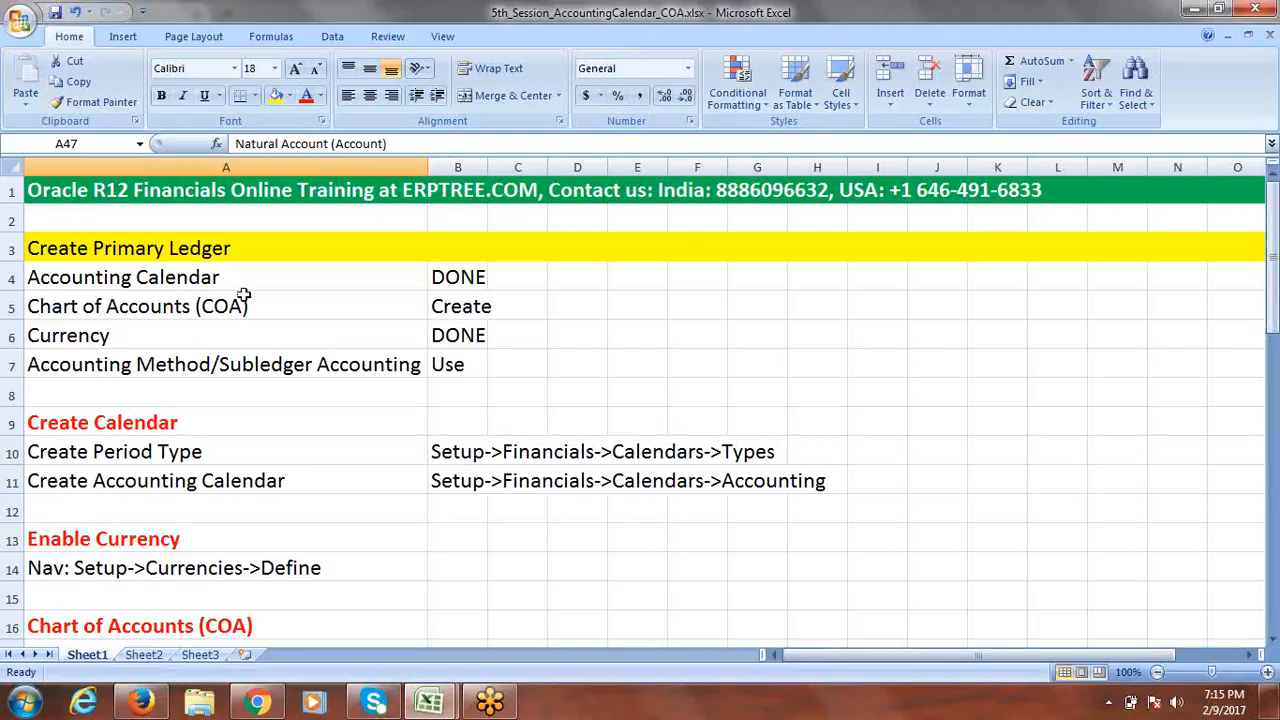
left_click_drag(1275, 292, 1275, 385)
left_click(104, 372)
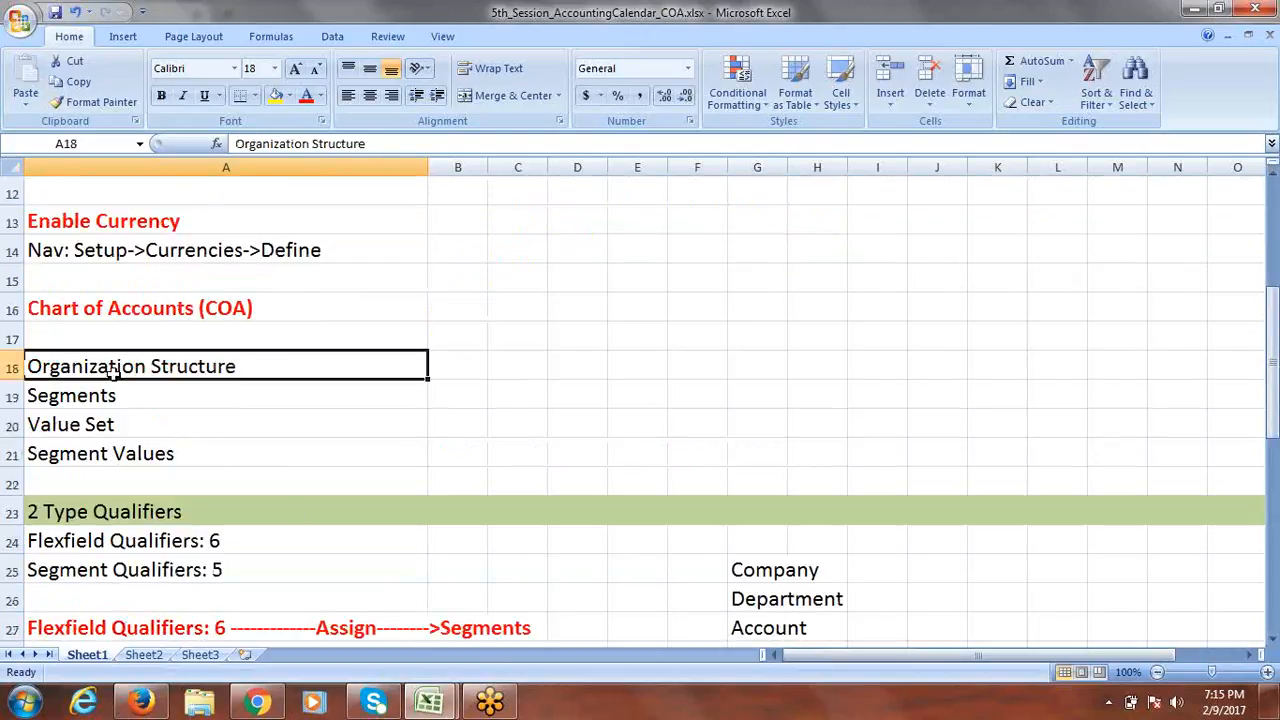
left_click(107, 397)
left_click(97, 426)
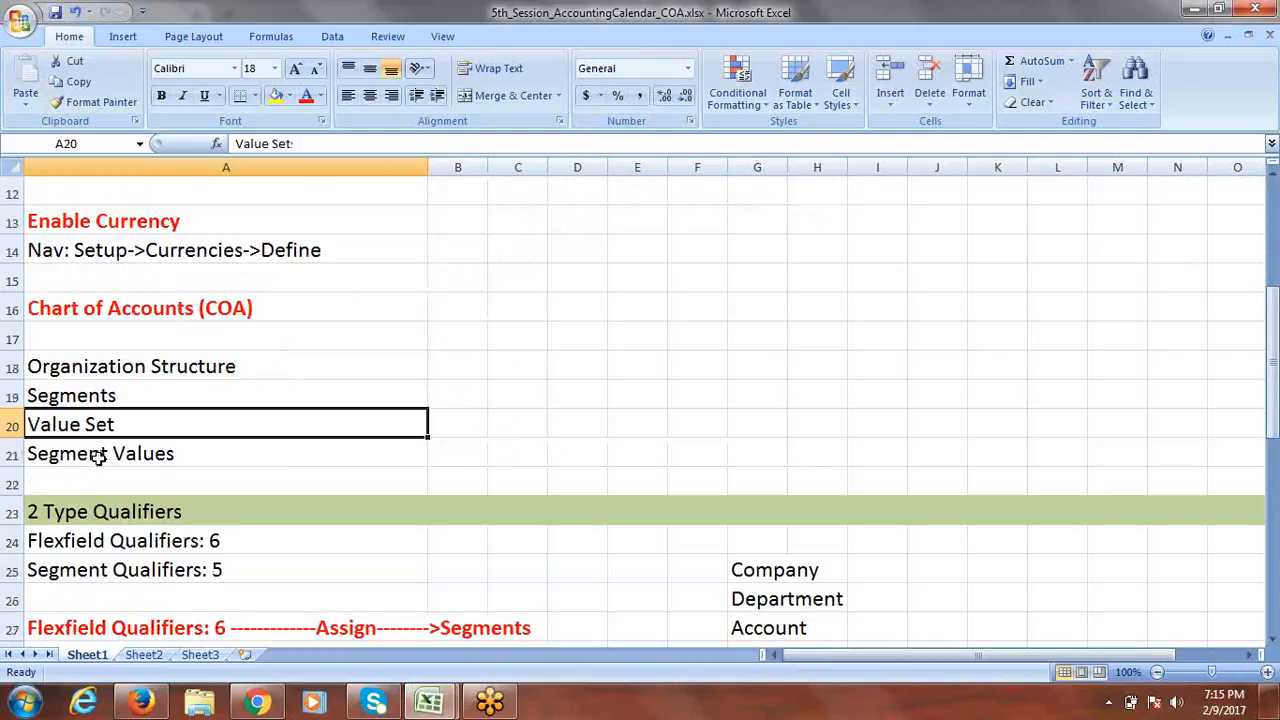
left_click(99, 455)
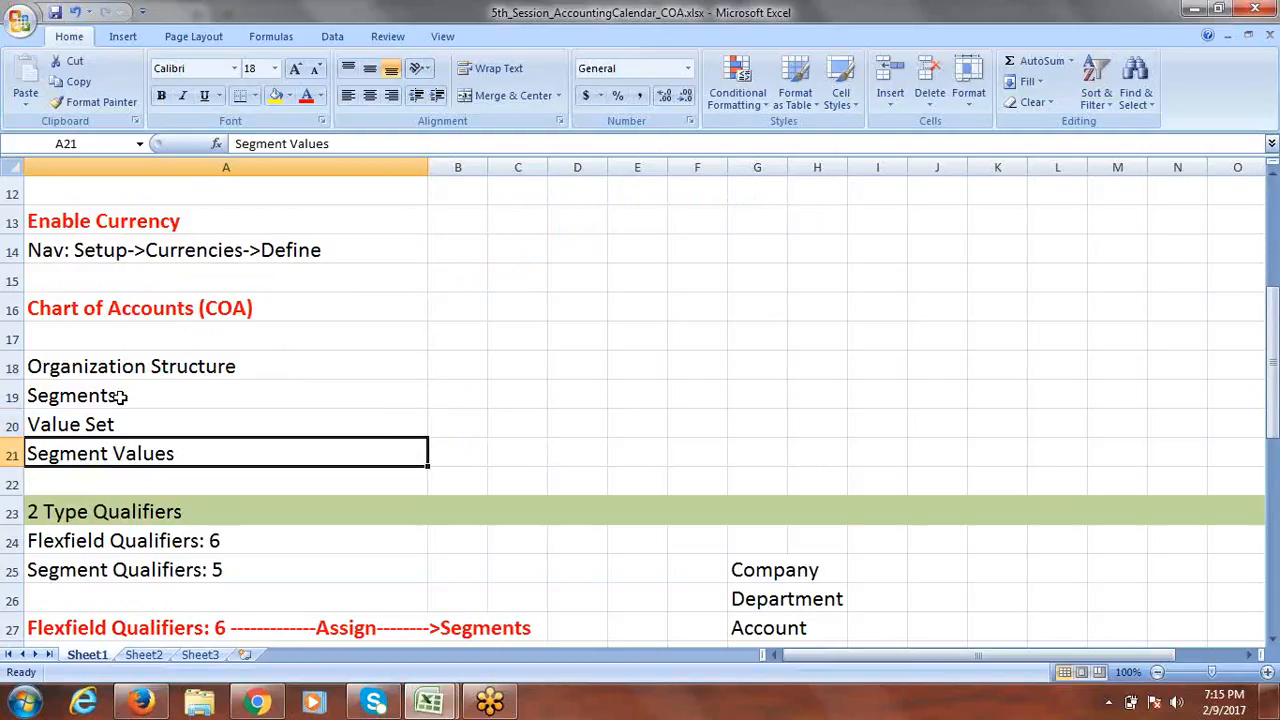
left_click_drag(117, 312, 132, 450)
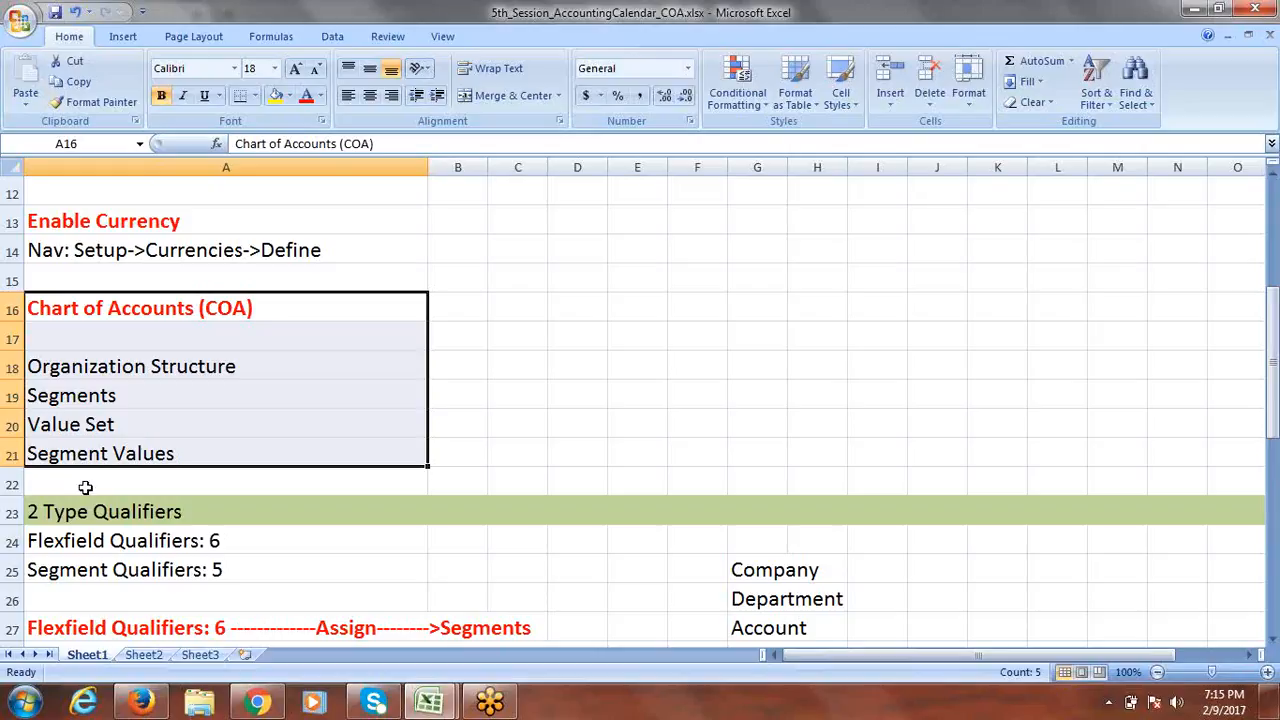
key("alt+Tab")
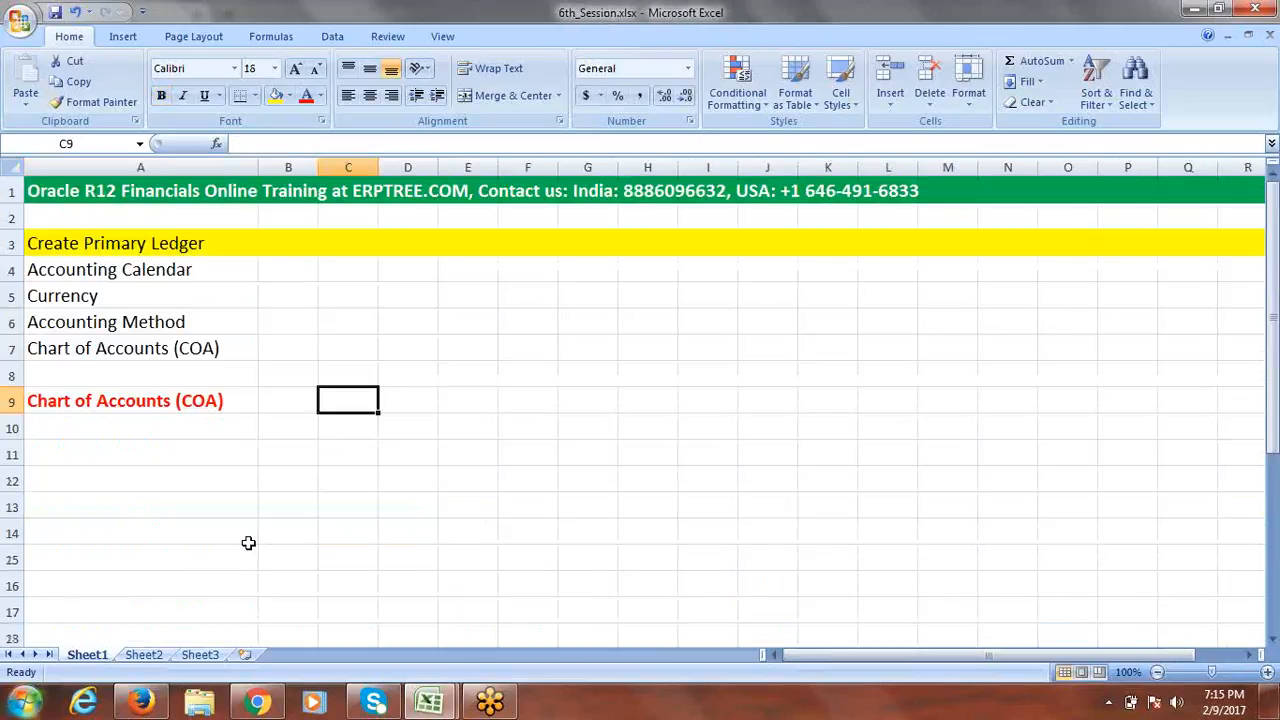
left_click(99, 429)
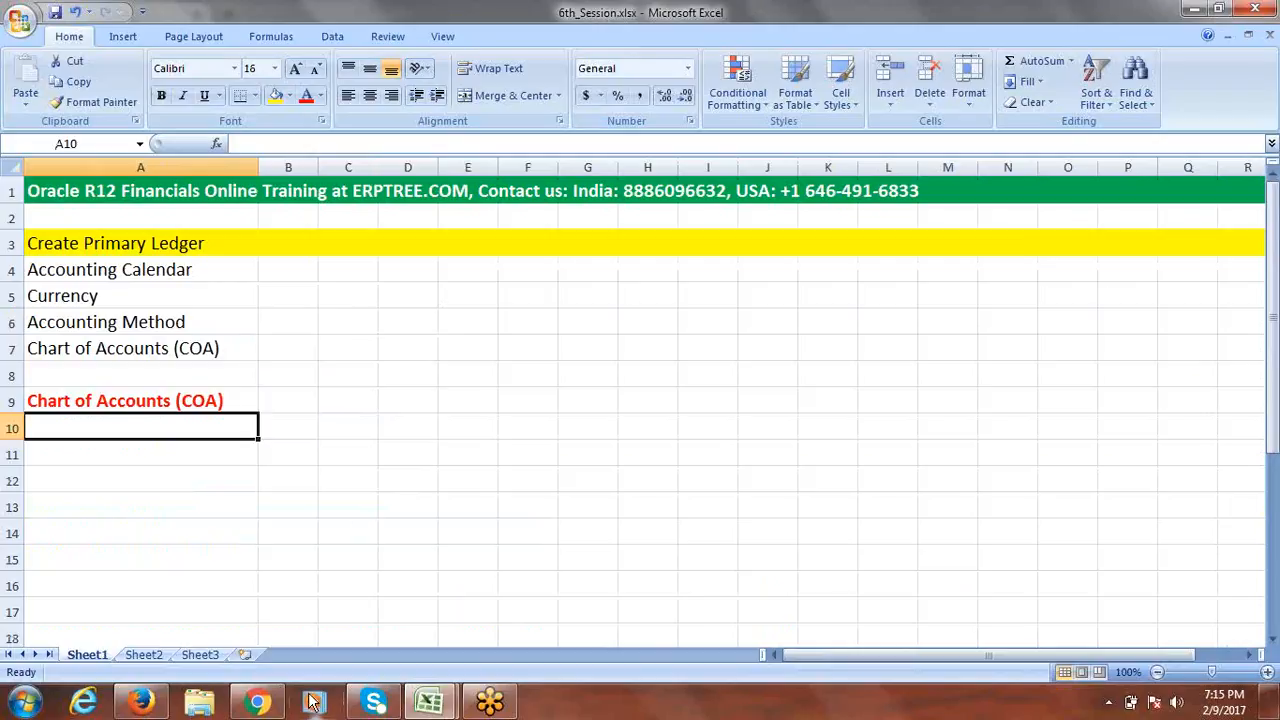
Sign in to the EBS 12.2.4 page with the user name and password, dismissing the save-login prompt.
left_click(157, 706)
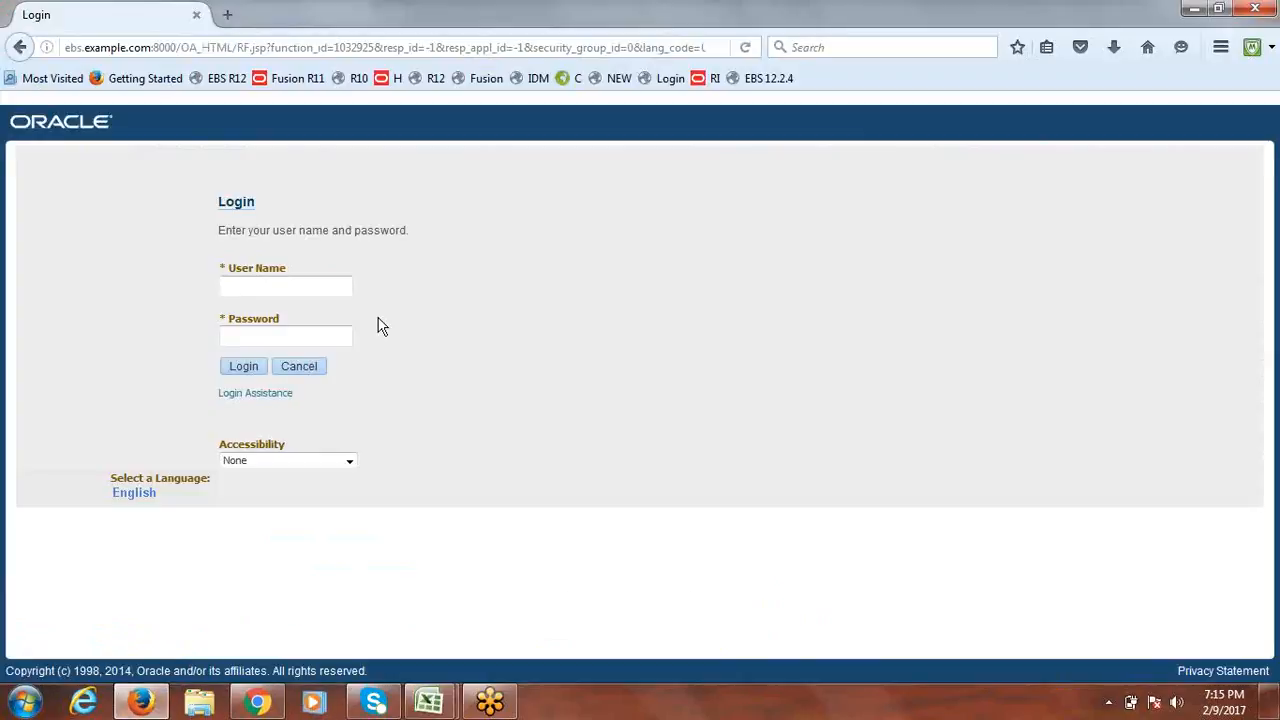
left_click(283, 293)
left_click(774, 80)
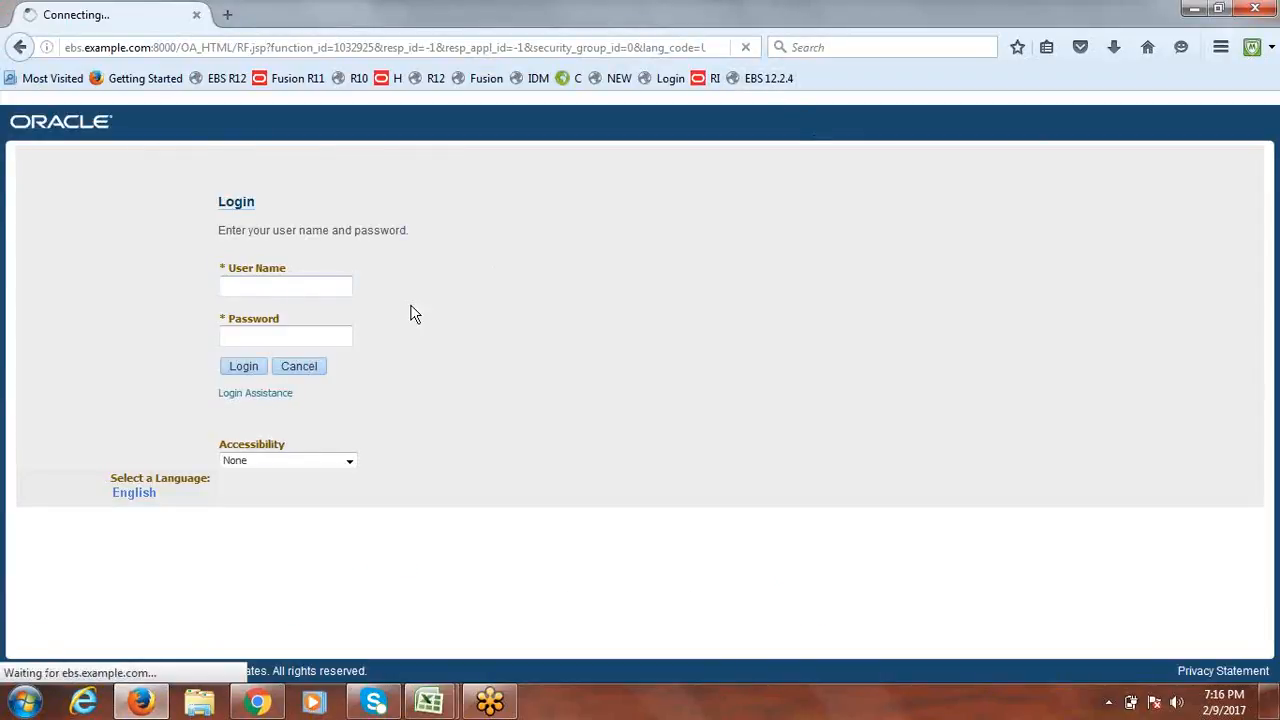
left_click(250, 287)
type("P")
key("BackSpace")
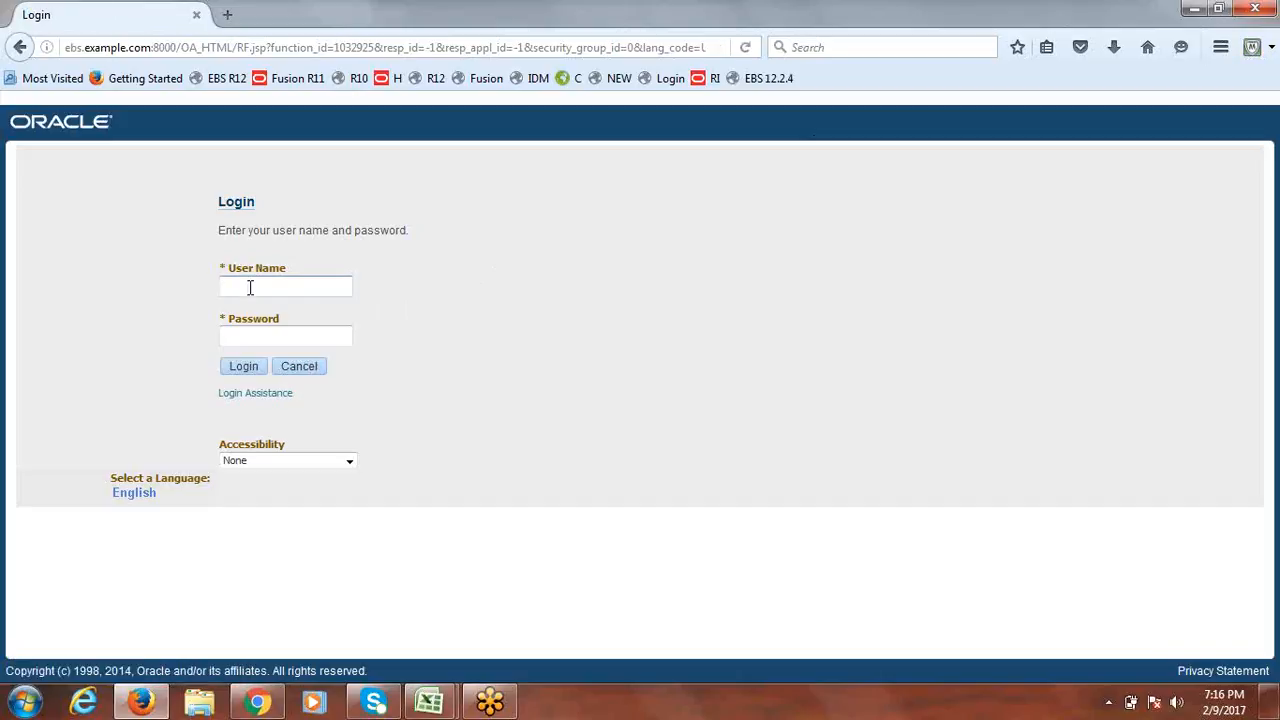
type("operations")
key("Tab")
type("welcome")
left_click(246, 367)
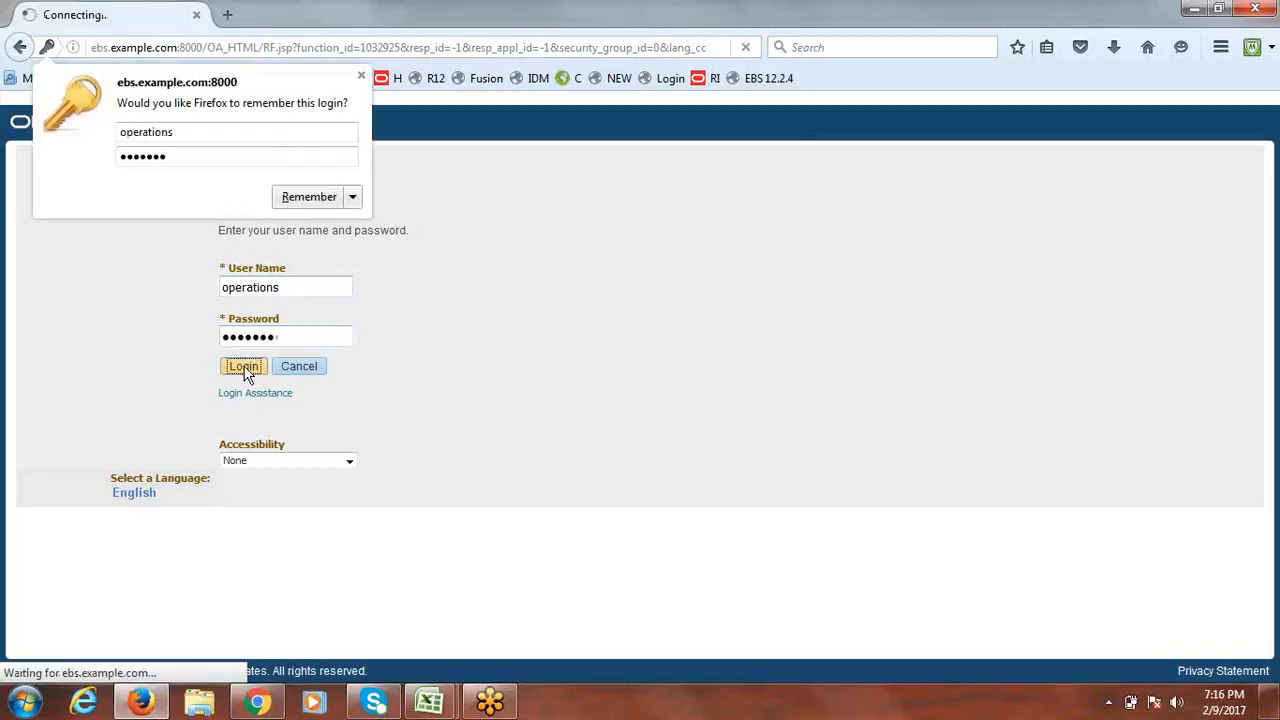
left_click(361, 76)
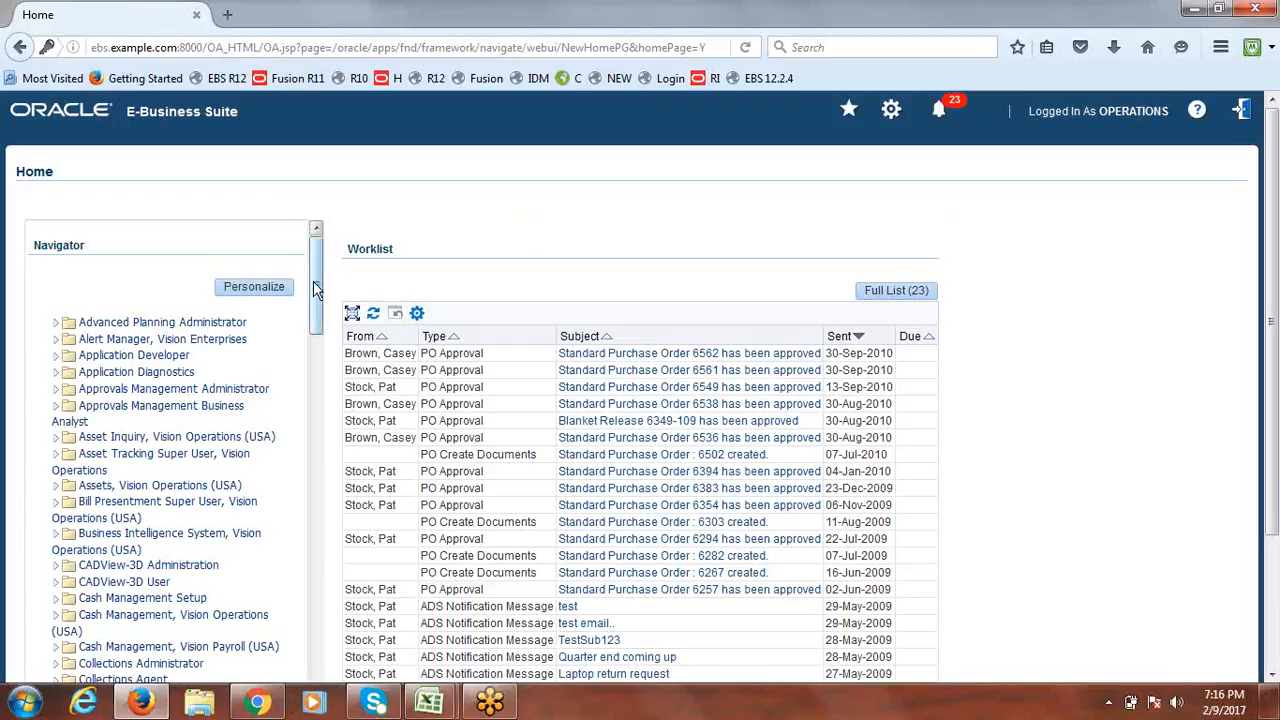
Scroll the Navigator down to the General Ledger, Vision Operations (USA) responsibilities.
left_click_drag(313, 289, 318, 449)
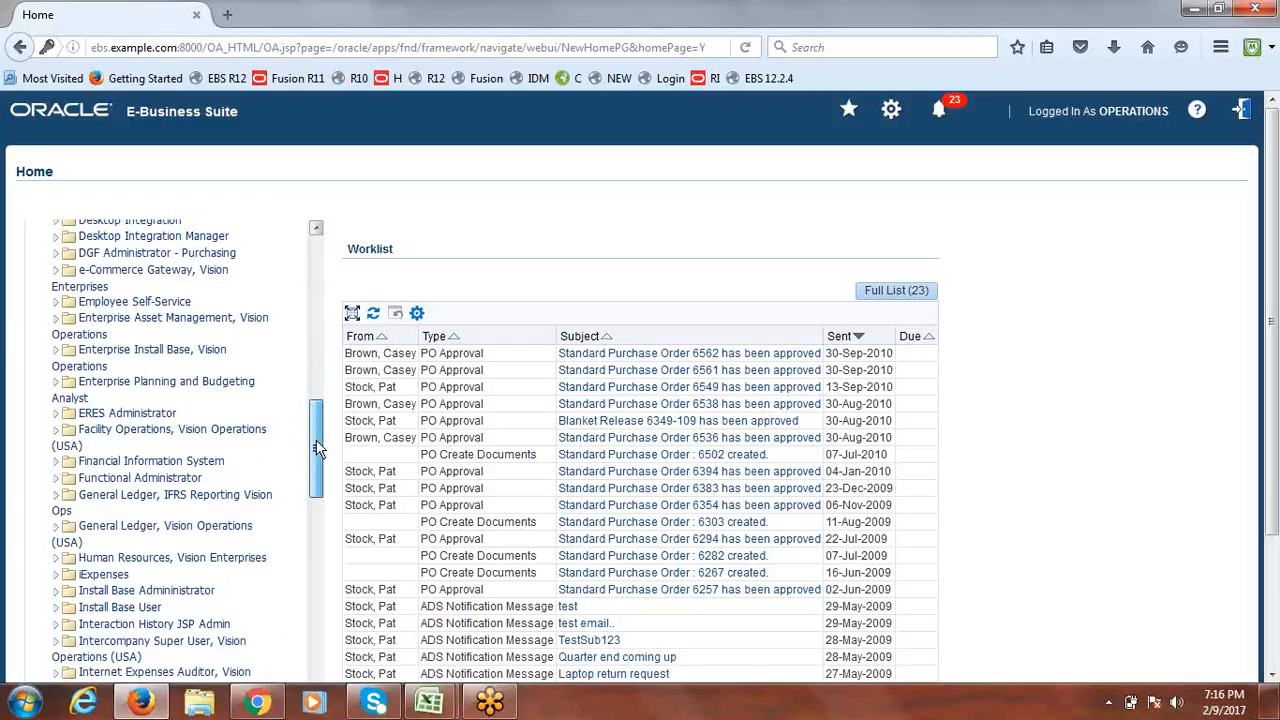
left_click_drag(316, 449, 316, 469)
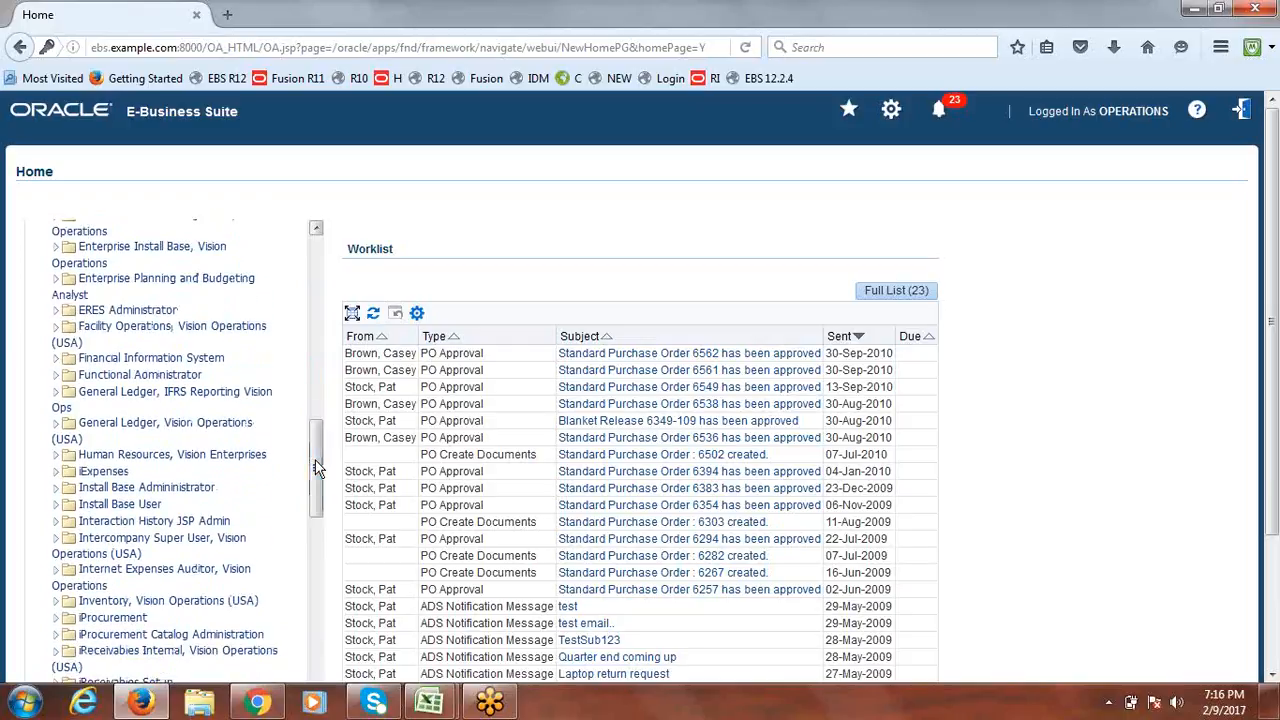
Start a new Notepad note with 12.1.3 and 12.2.4 on separate lines, selecting 12.2.4.
left_click(26, 704)
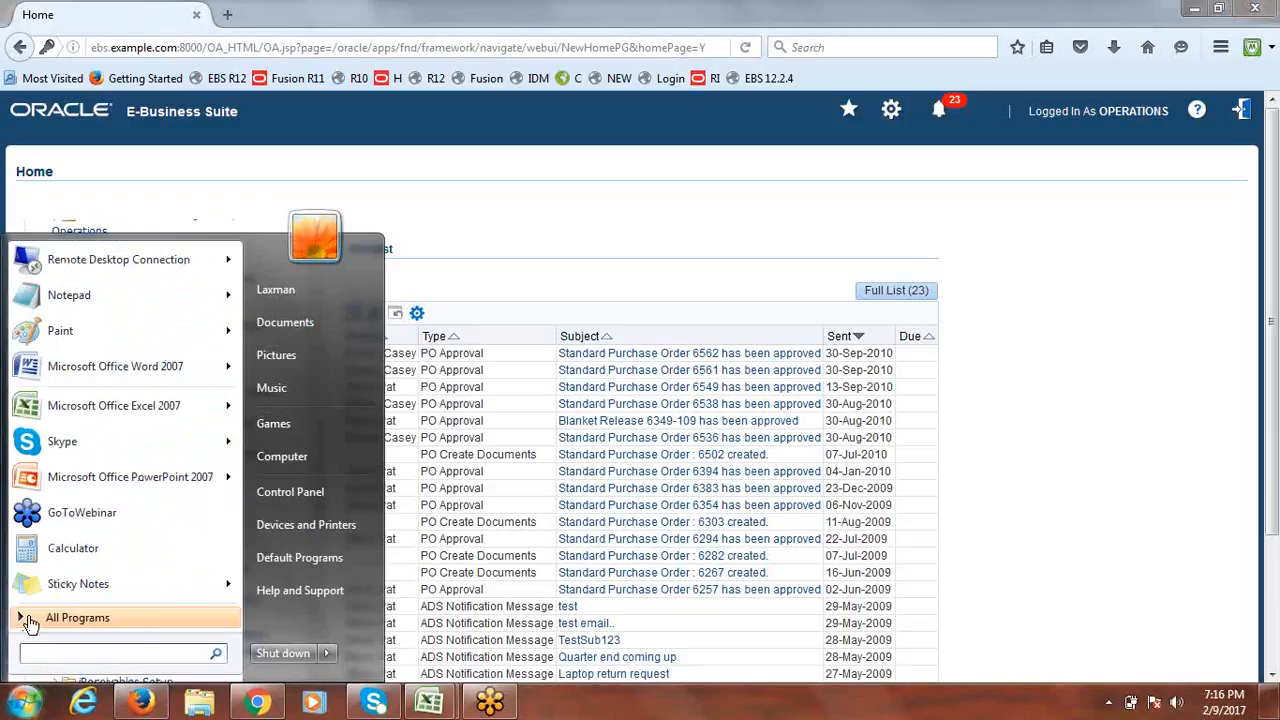
left_click(88, 292)
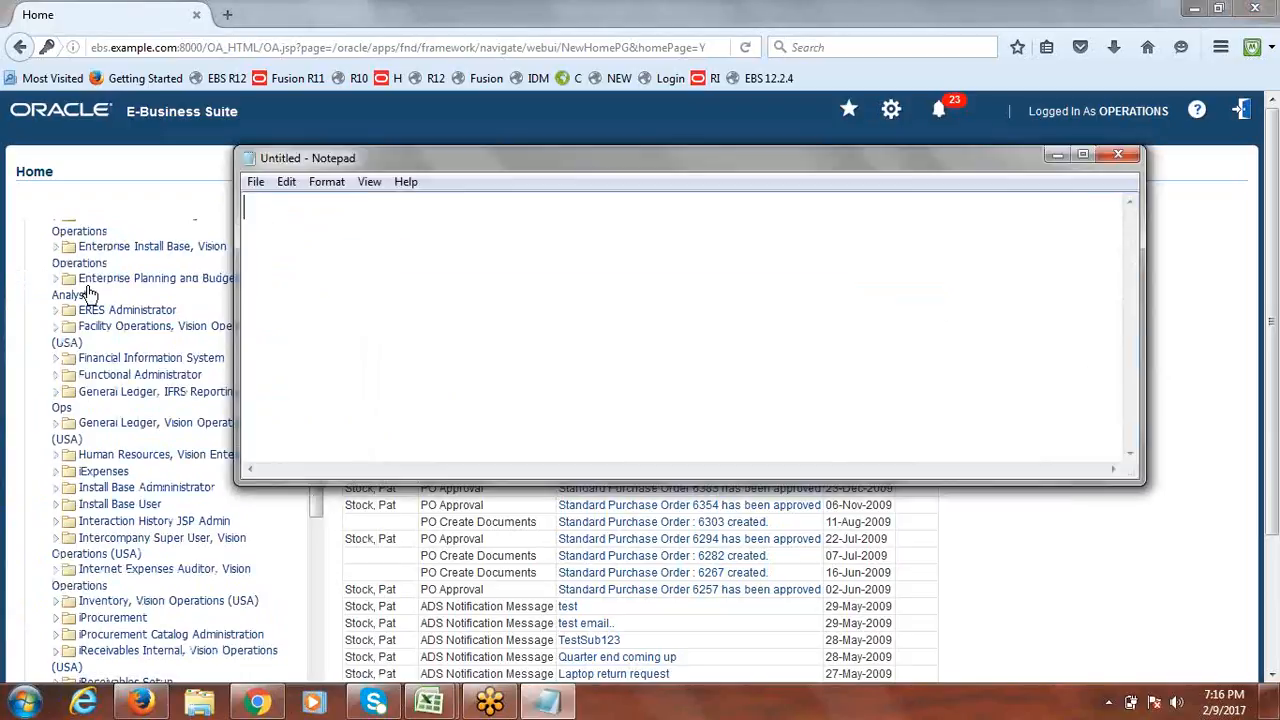
type("12.1.3")
key("Return")
key("Return")
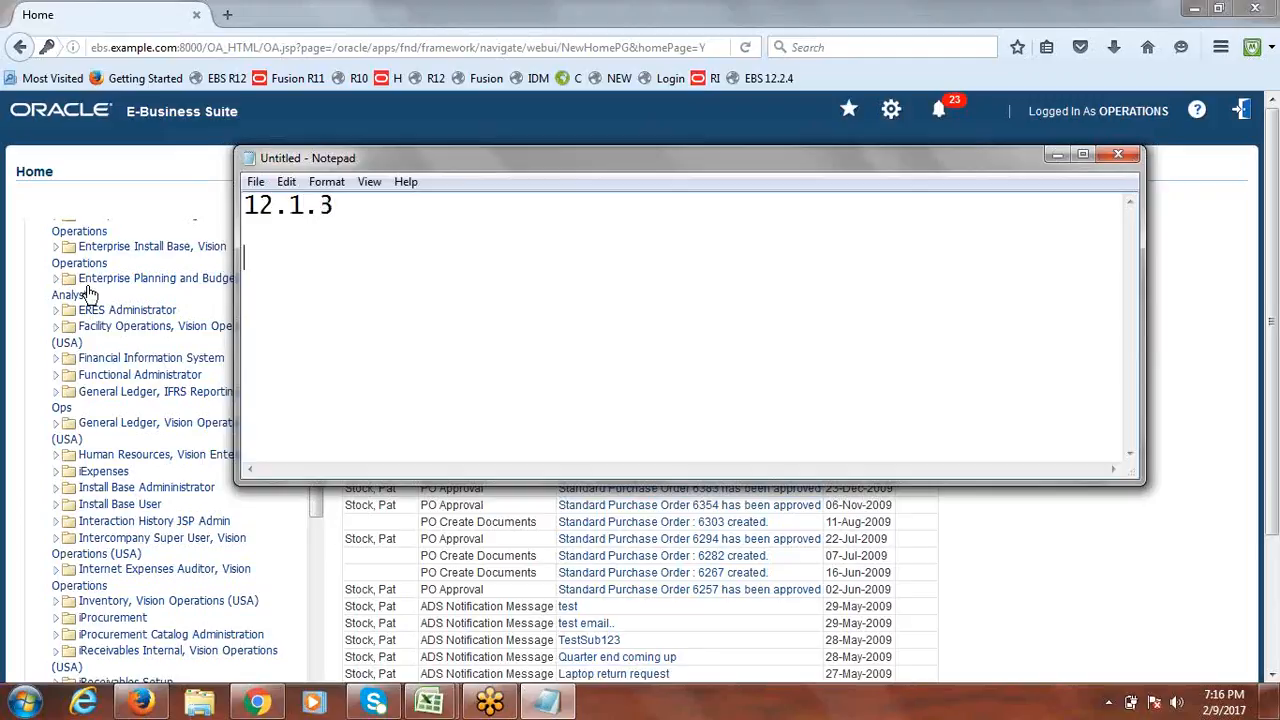
type("12.2.4")
left_click_drag(340, 256, 250, 256)
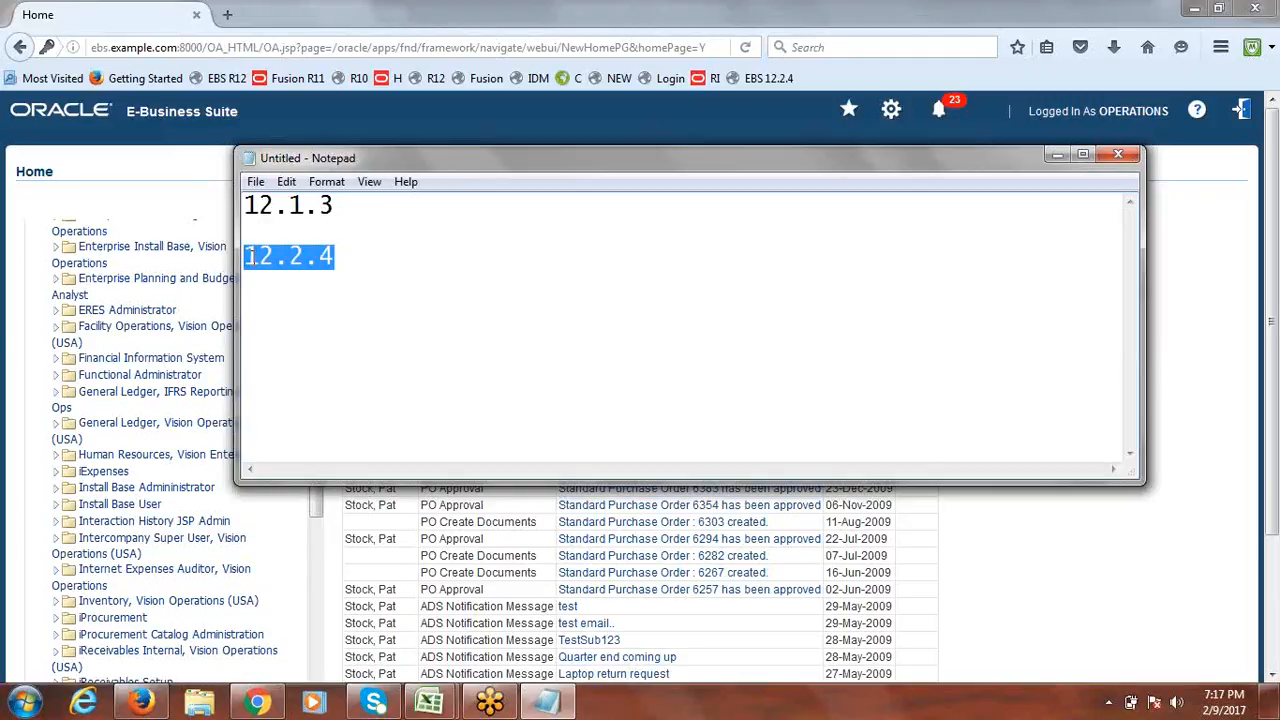
left_click_drag(346, 256, 250, 256)
left_click_drag(367, 257, 250, 258)
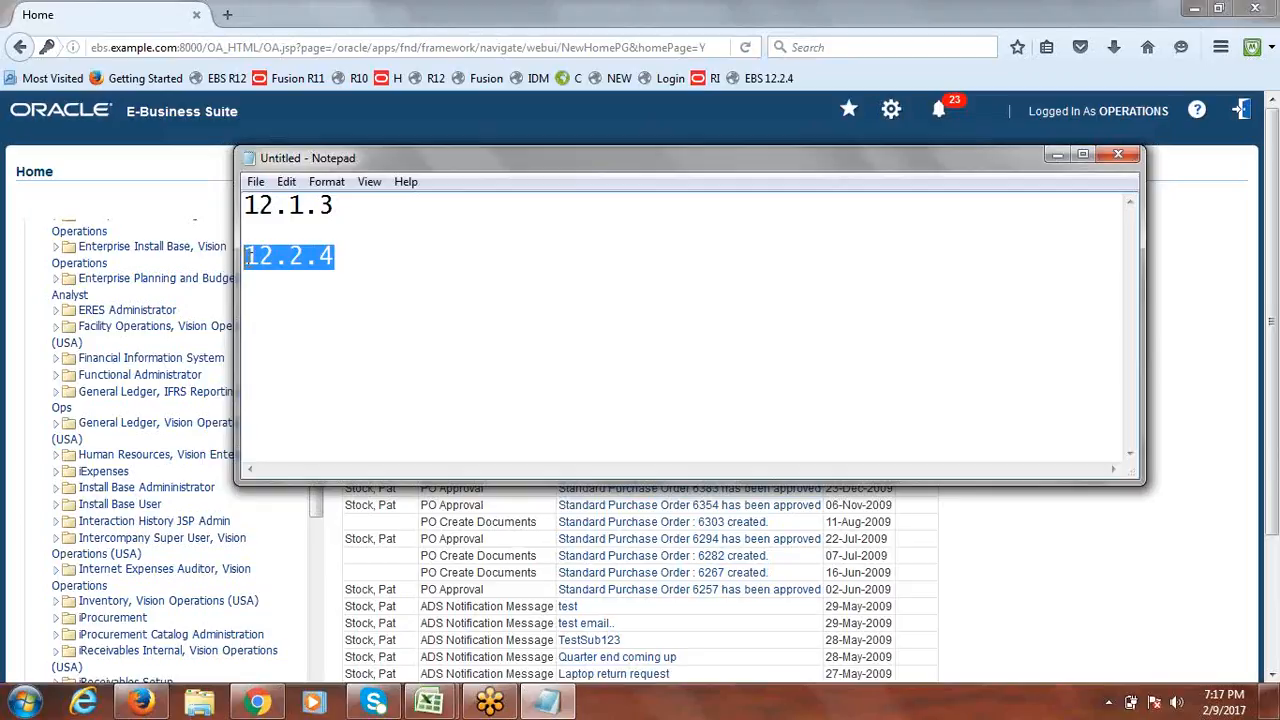
Launch Journals > Post under General Ledger, Vision Operations (USA), trusting and running the Java forms.
left_click(1057, 154)
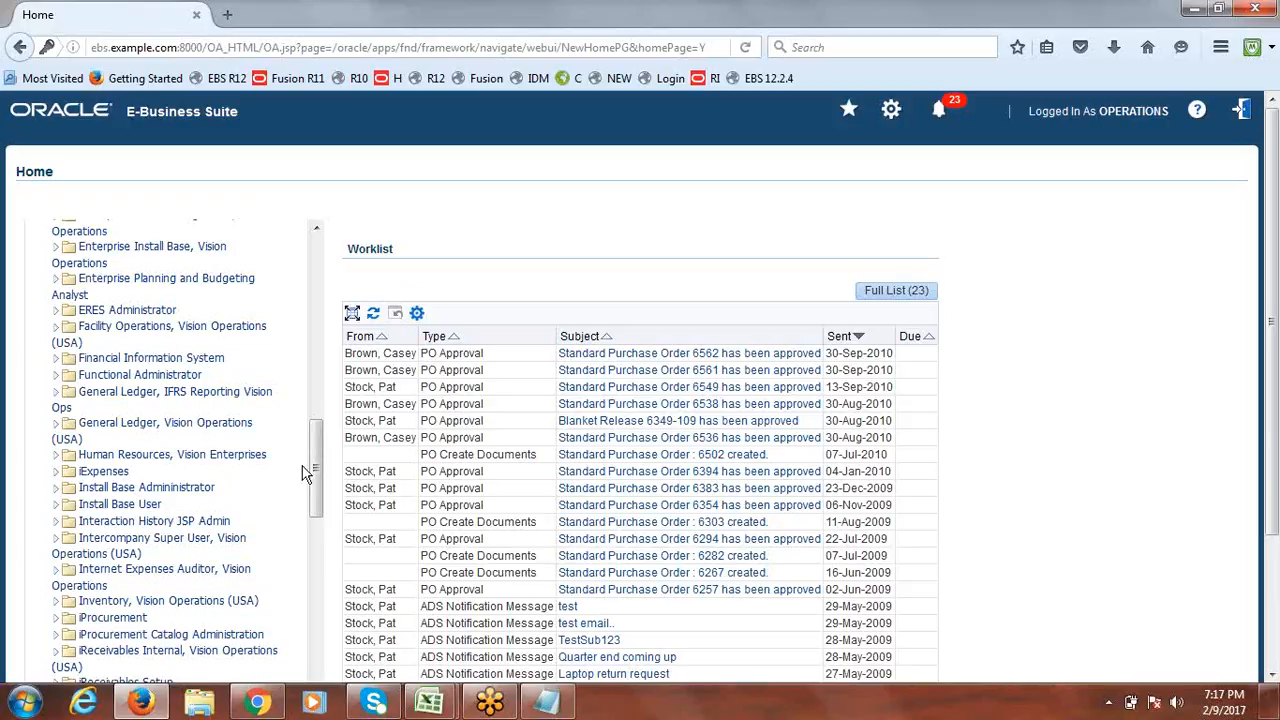
left_click_drag(317, 450, 317, 451)
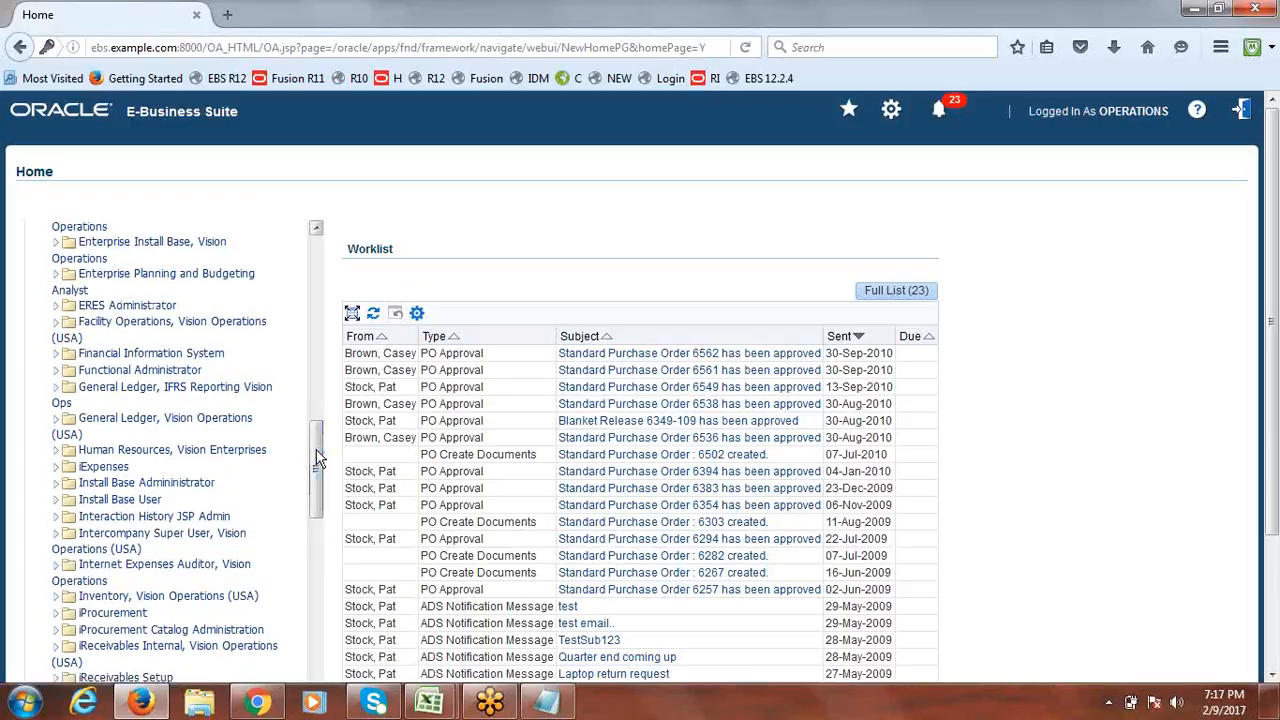
left_click(55, 421)
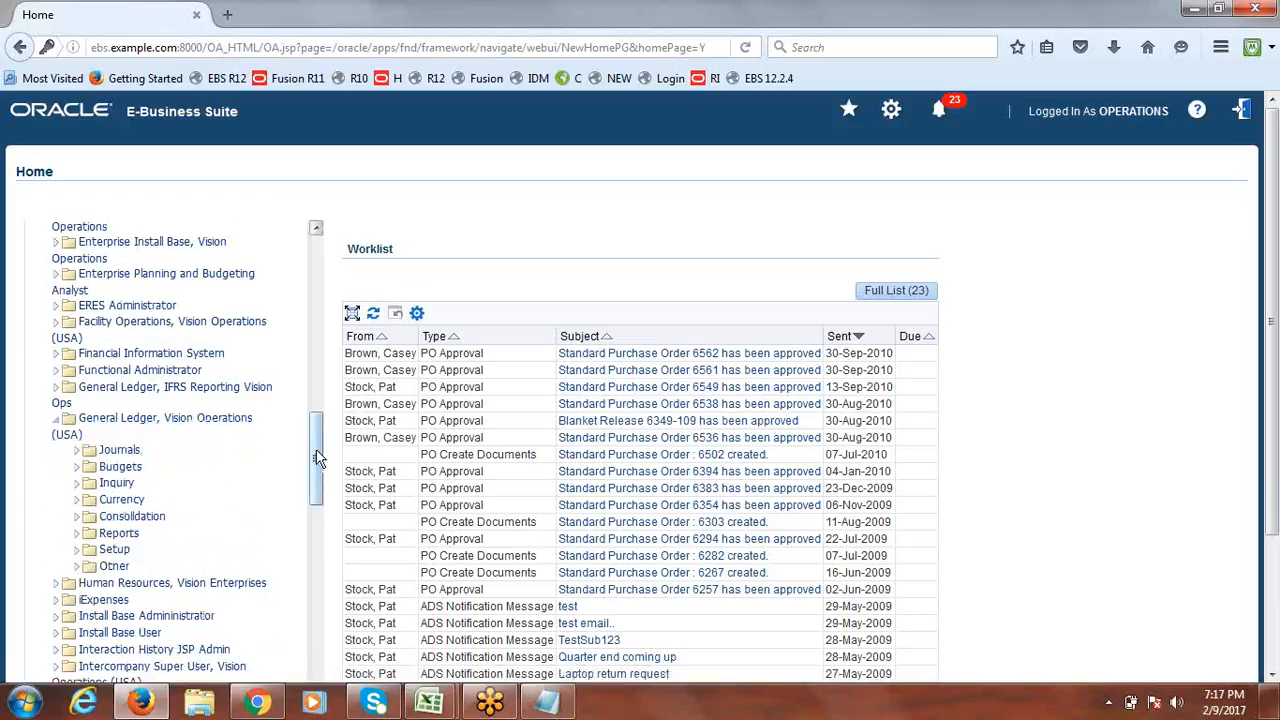
left_click_drag(317, 457, 317, 476)
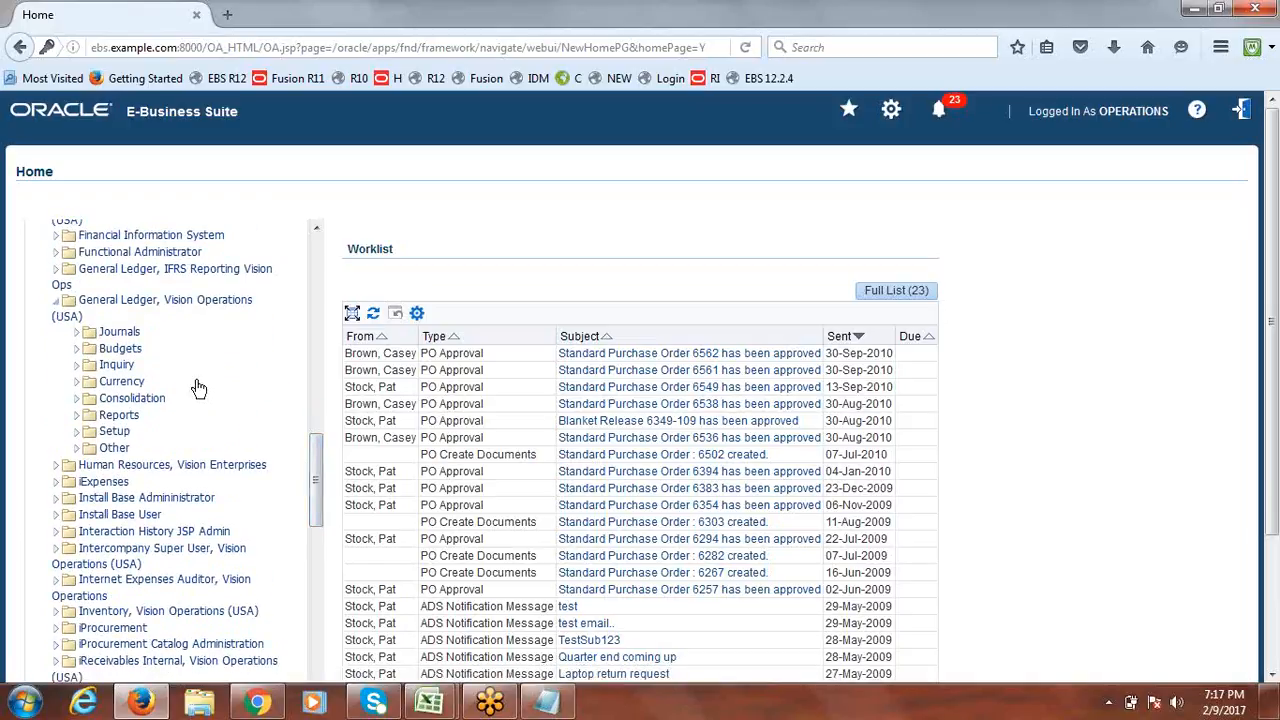
left_click(76, 341)
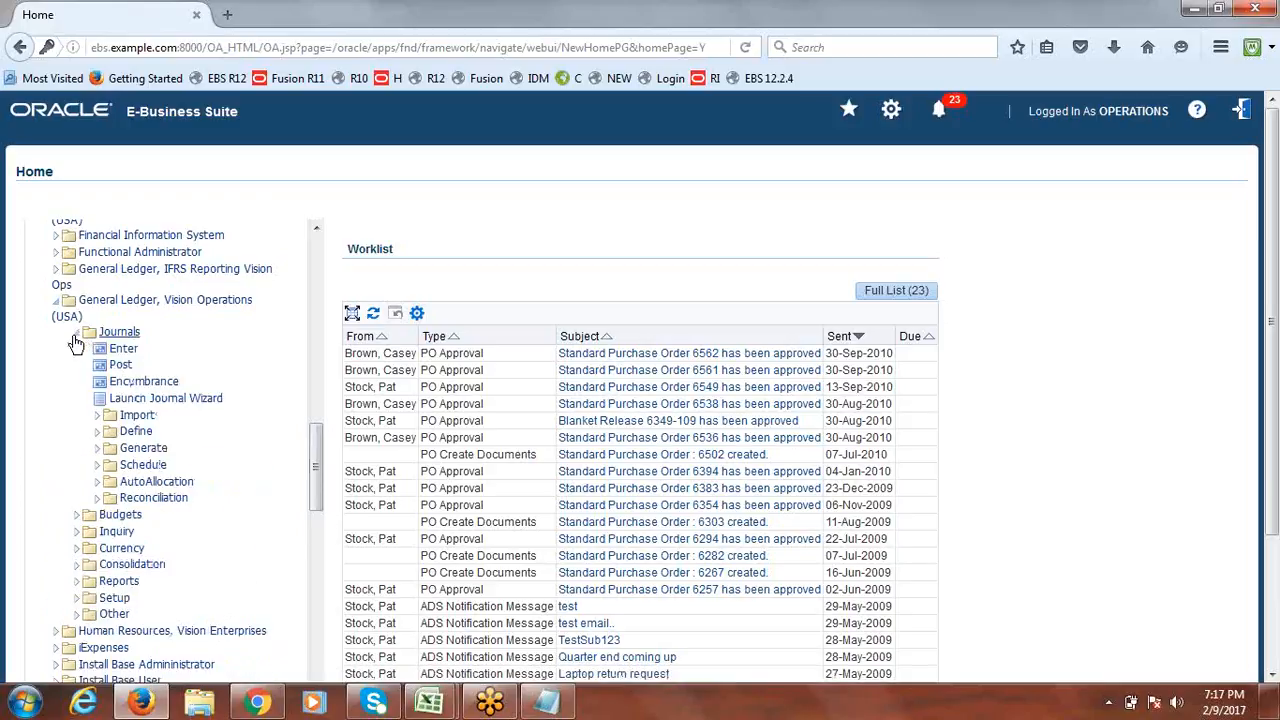
left_click(120, 365)
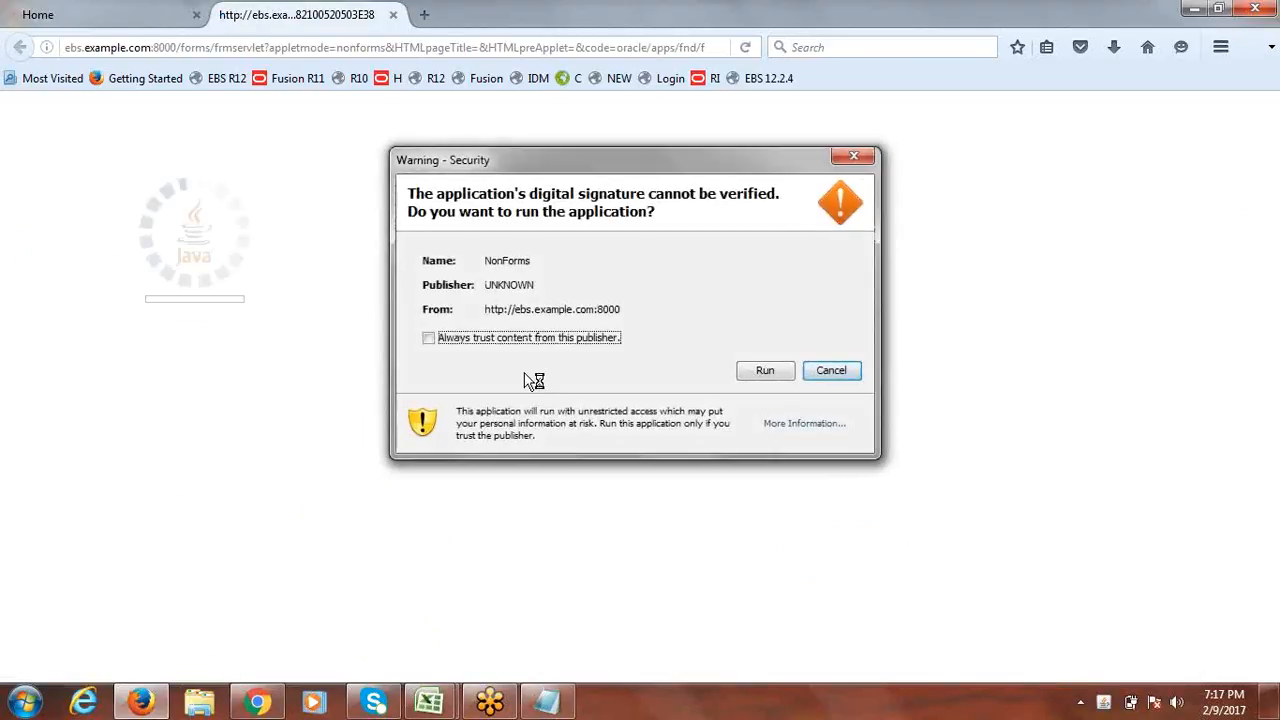
left_click(429, 339)
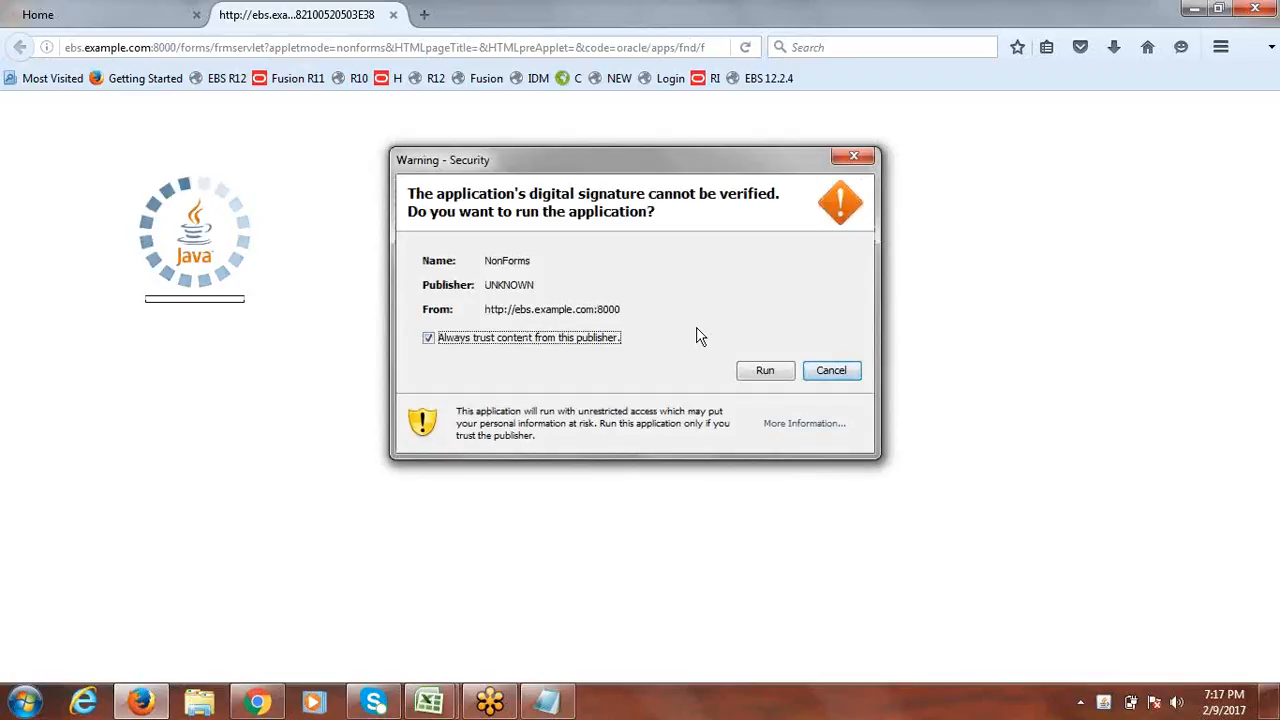
left_click(762, 368)
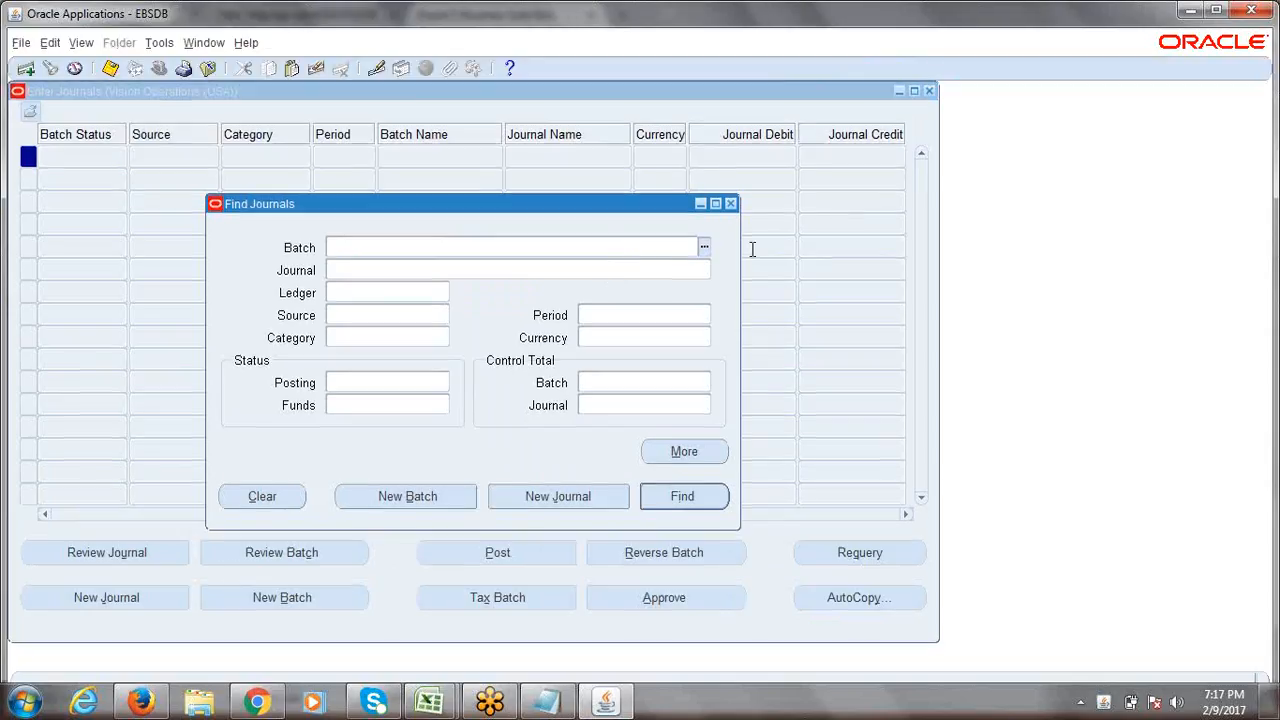
Close Find Journals and Enter Journals, then select Setup in the Navigator.
left_click(728, 204)
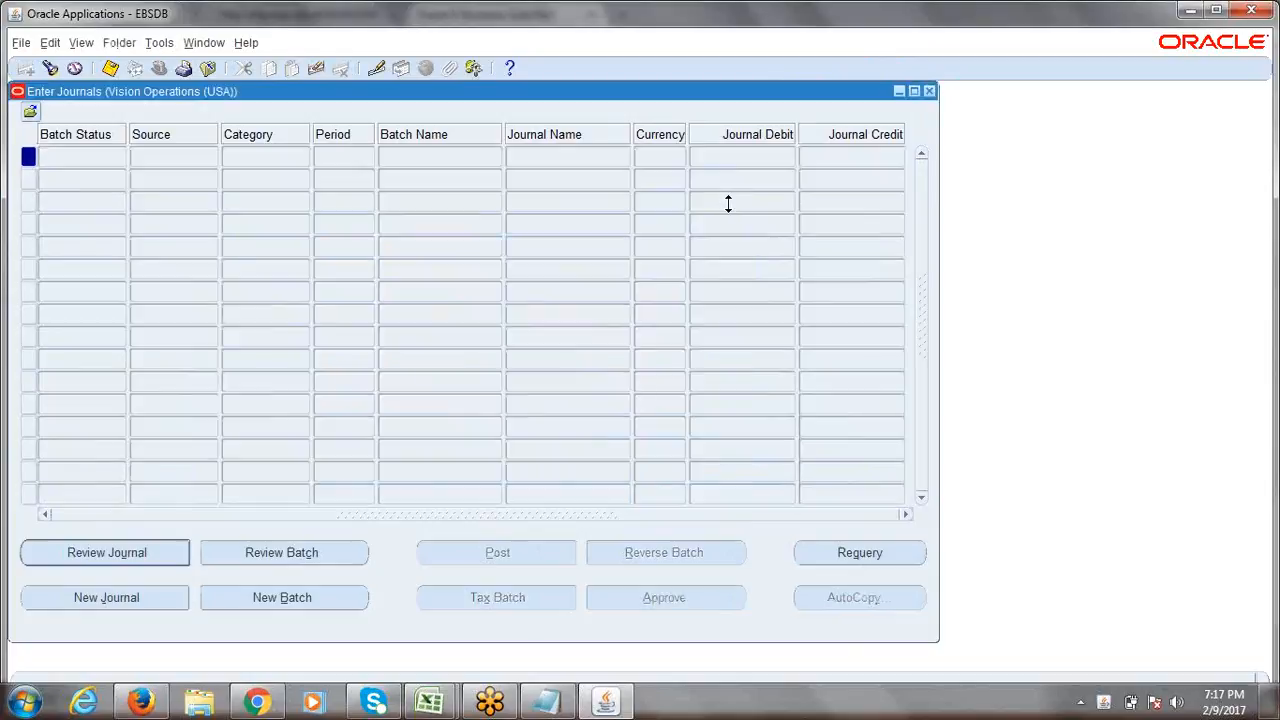
left_click(929, 90)
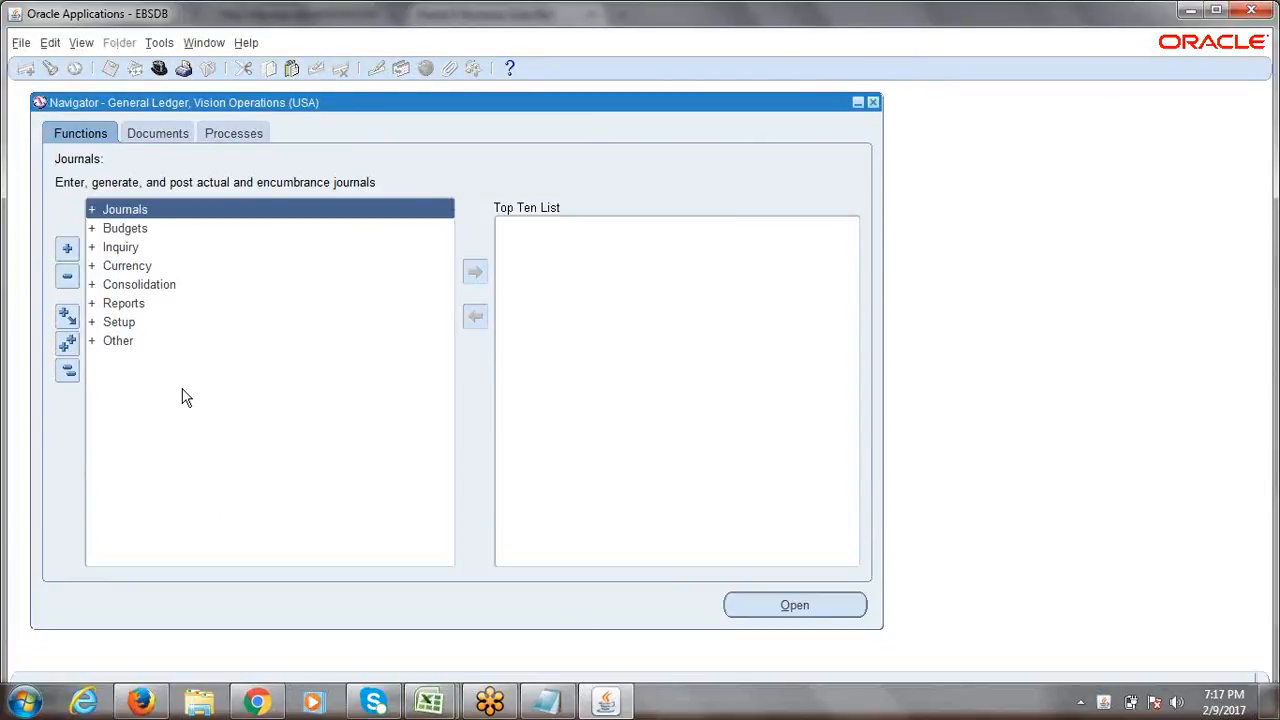
left_click(140, 330)
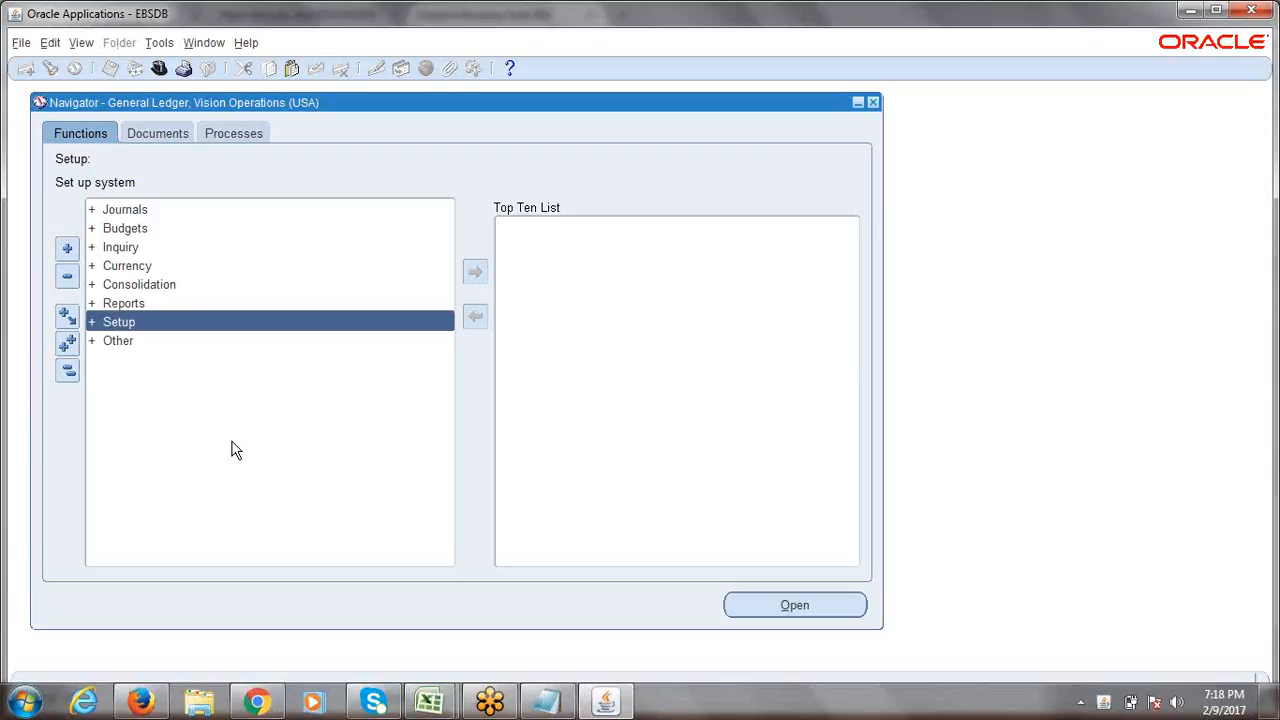
Close the 5th_Session workbook, type 'Nav' in 6th_Session, then expand Setup in Oracle.
mouse_move(435, 698)
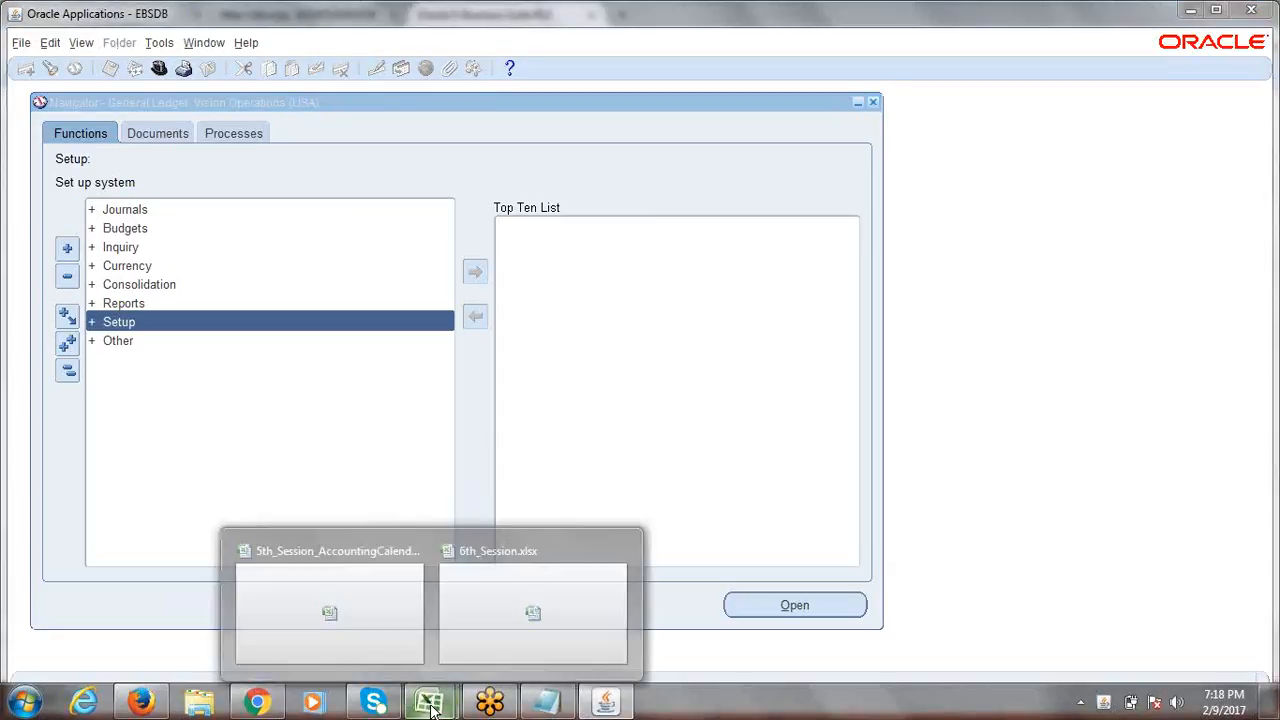
left_click(486, 614)
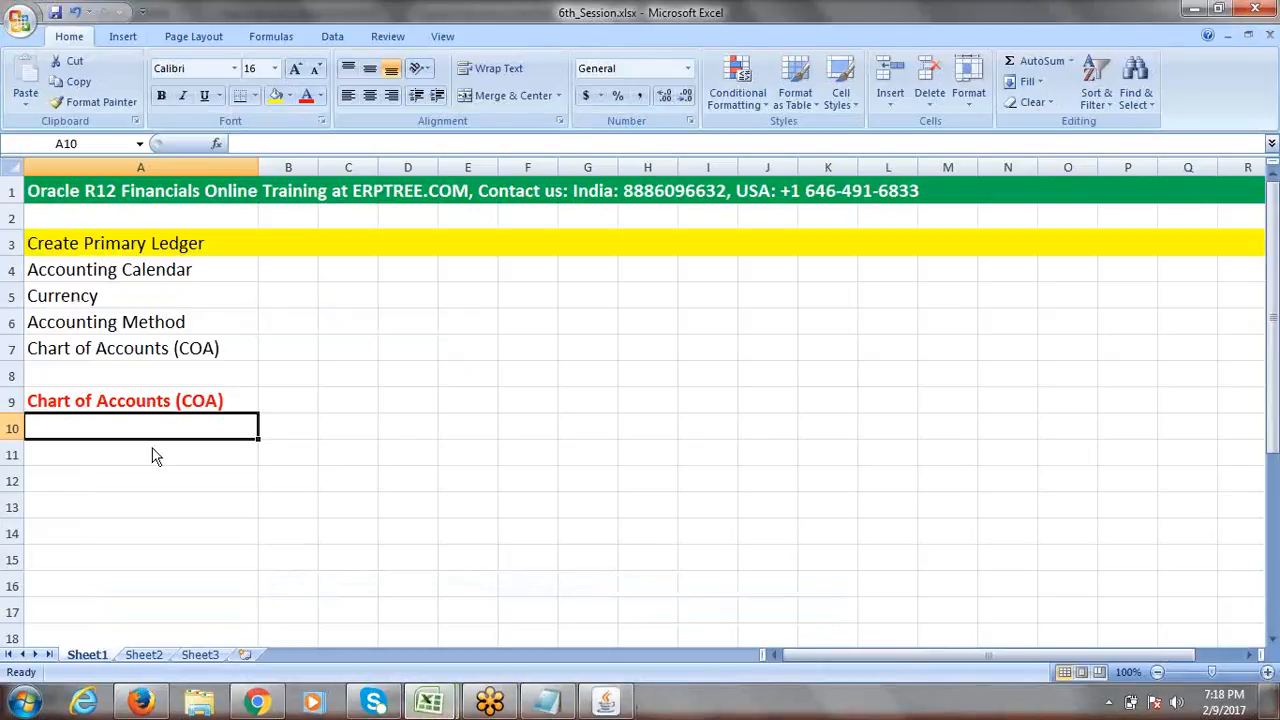
mouse_move(447, 706)
left_click(338, 612)
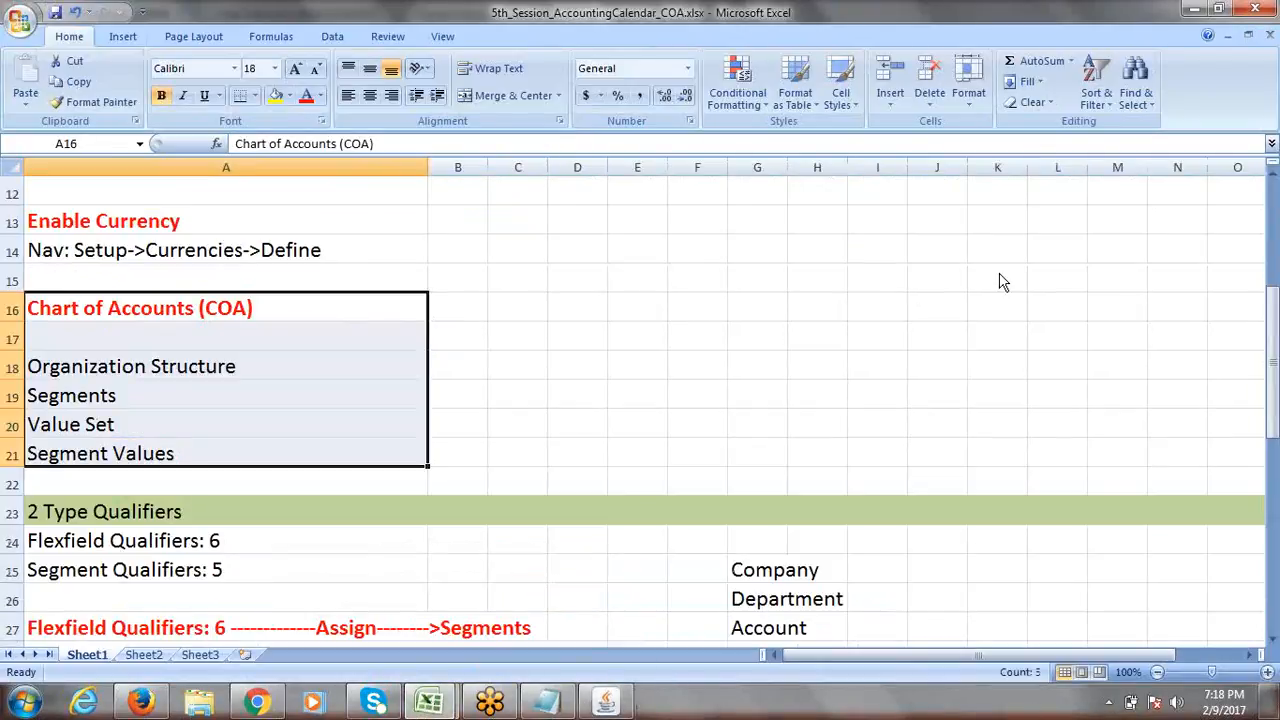
left_click(1257, 9)
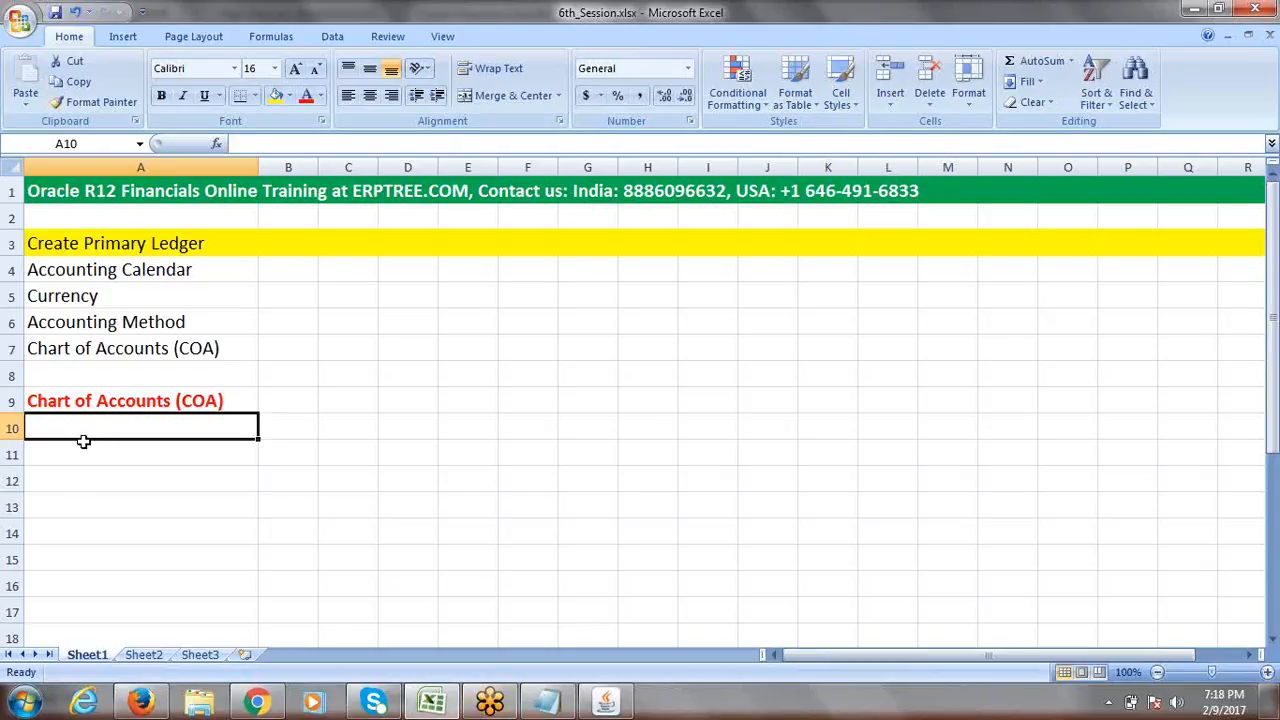
type("Nav:")
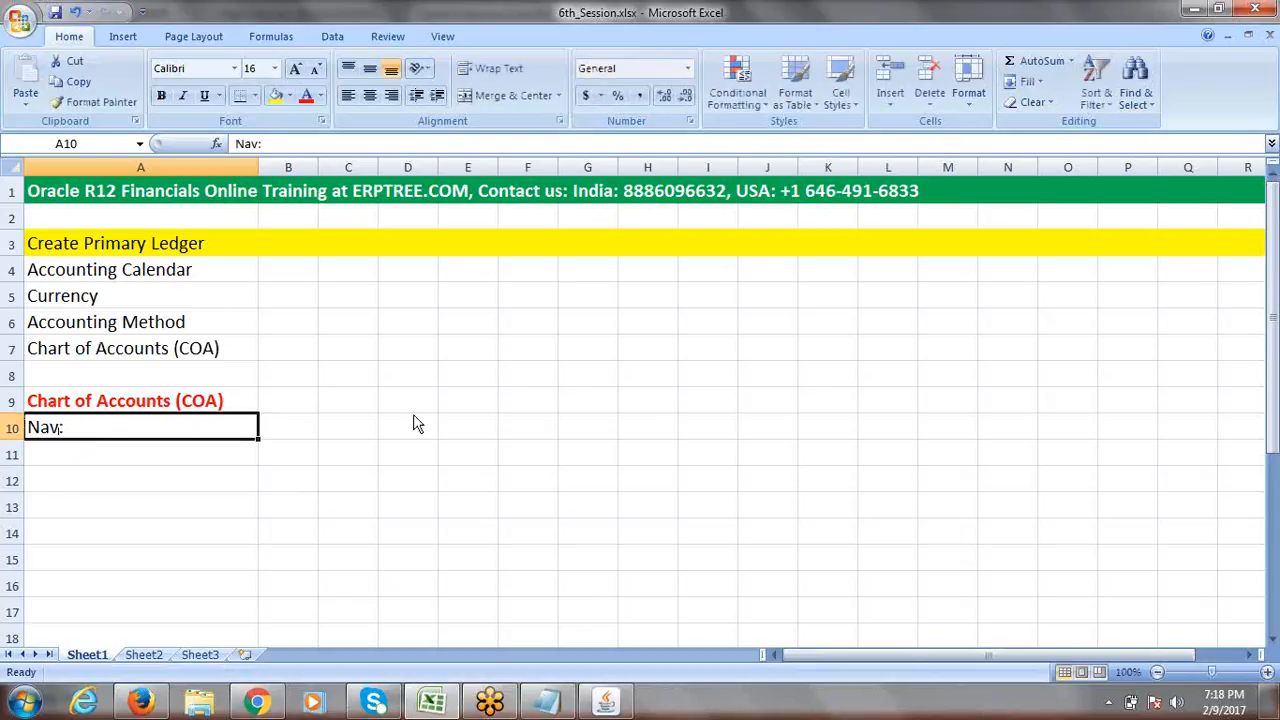
key("alt+Tab")
double_click(107, 328)
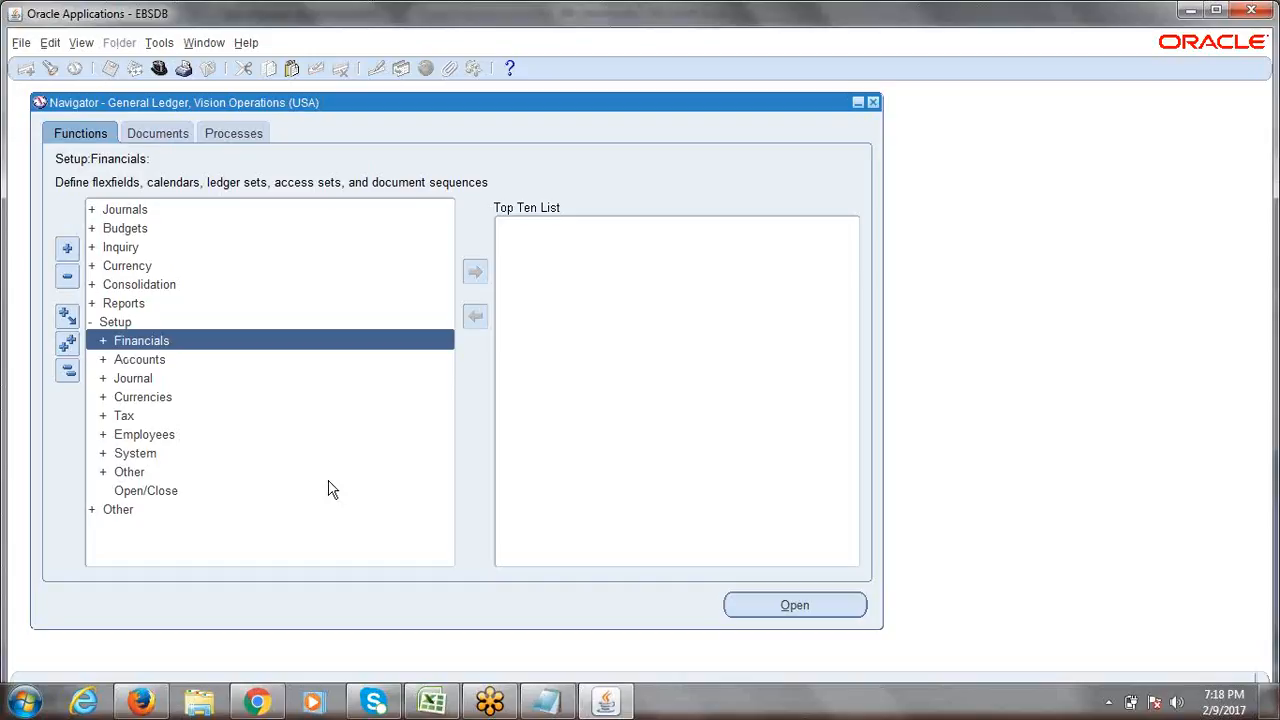
Expand Financials and then Flexfields under Setup in the Navigator.
key("Return")
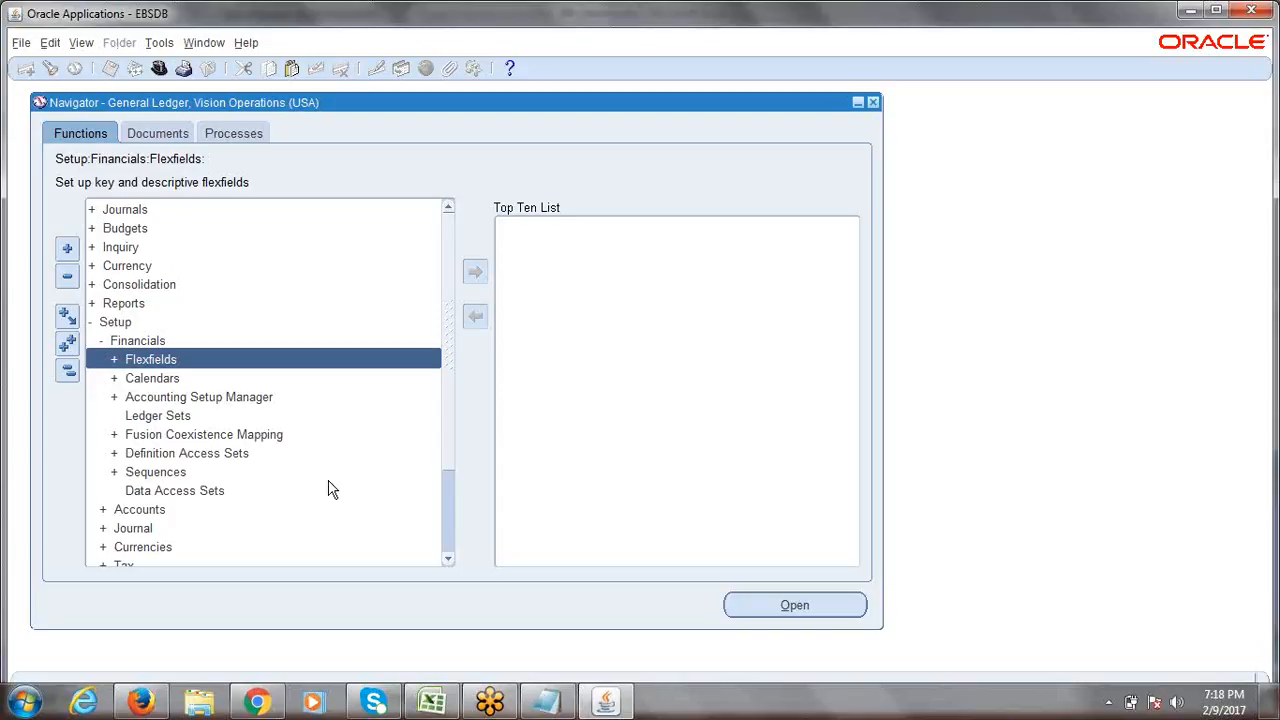
key("Return")
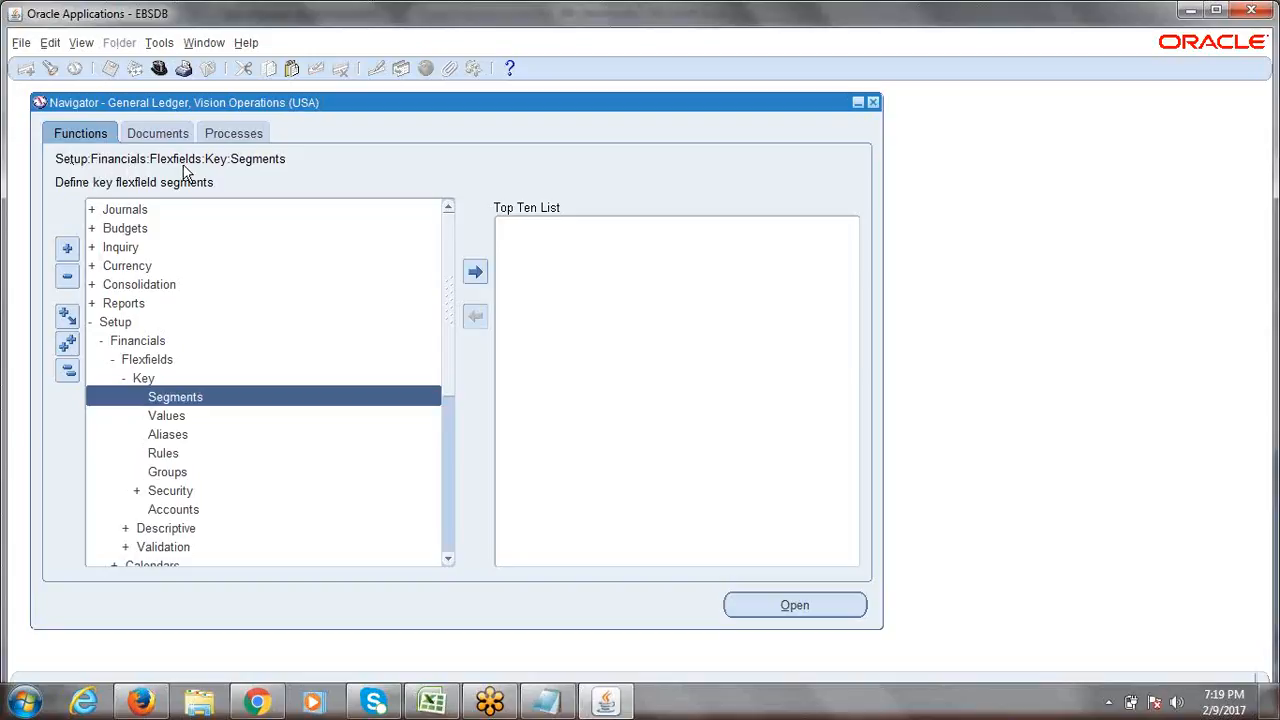
Open the Key Flexfield Segments form and position its window on screen.
double_click(184, 397)
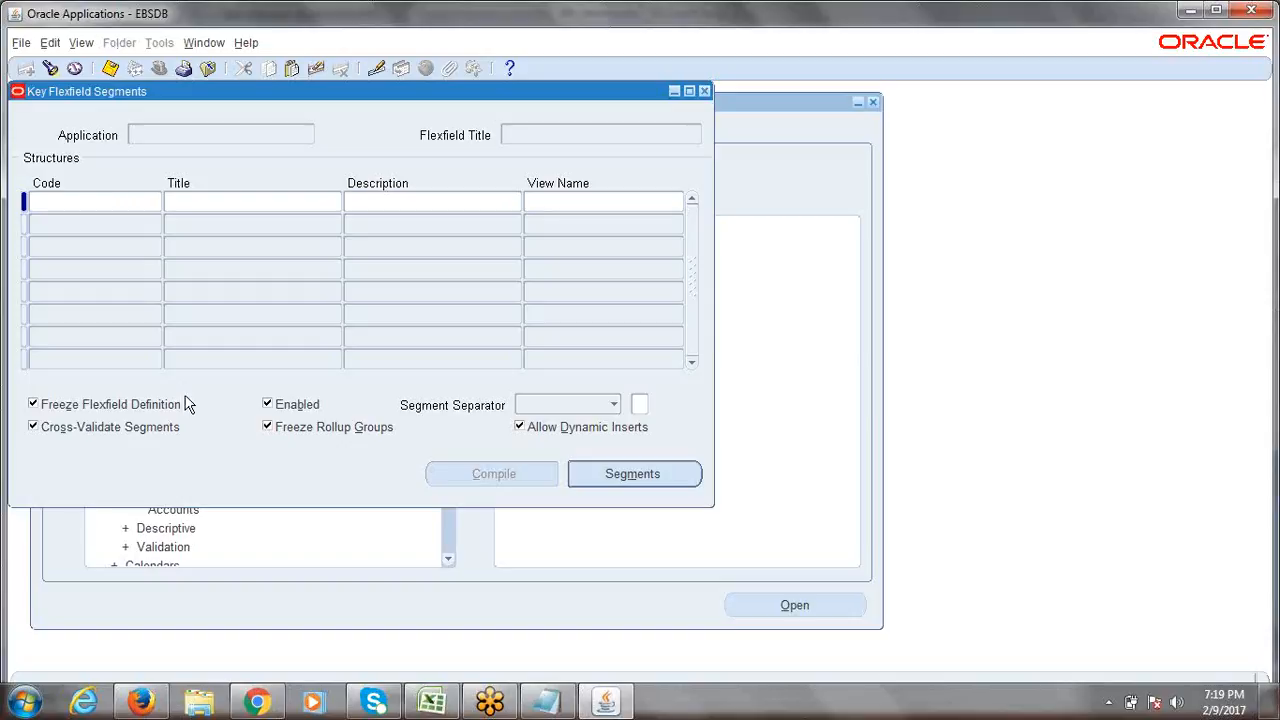
left_click_drag(240, 91, 386, 134)
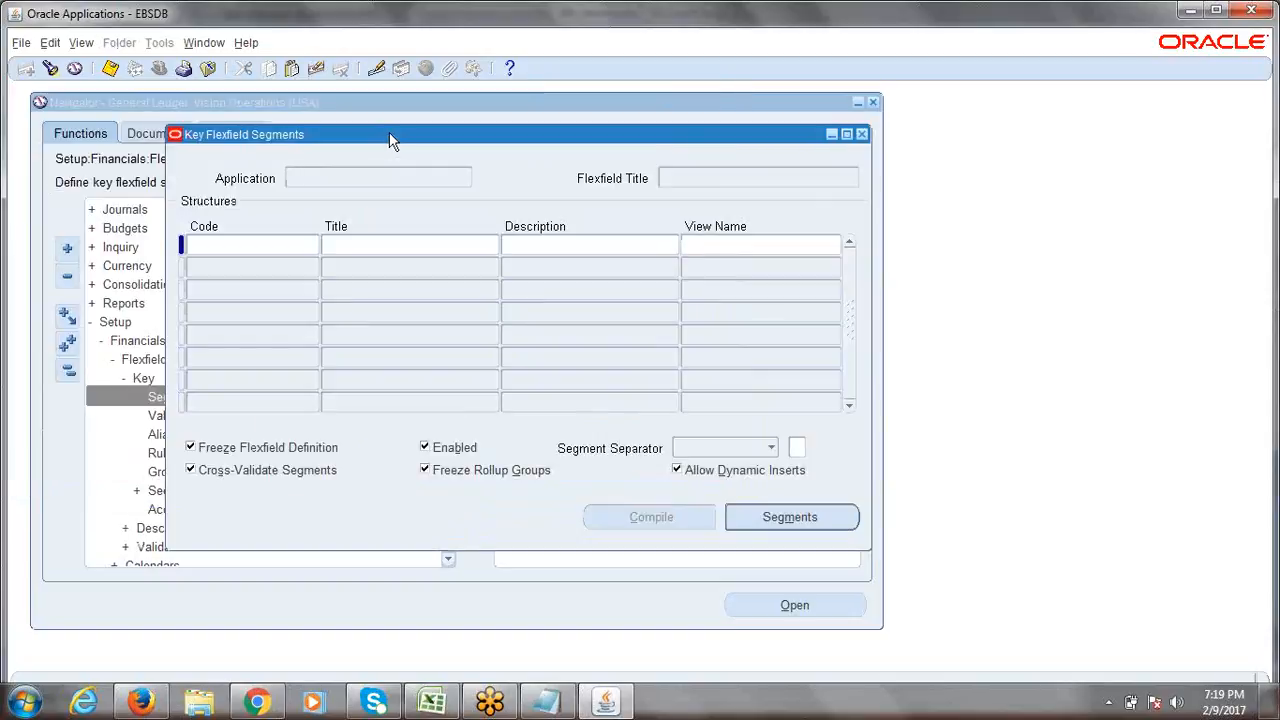
left_click_drag(395, 134, 367, 126)
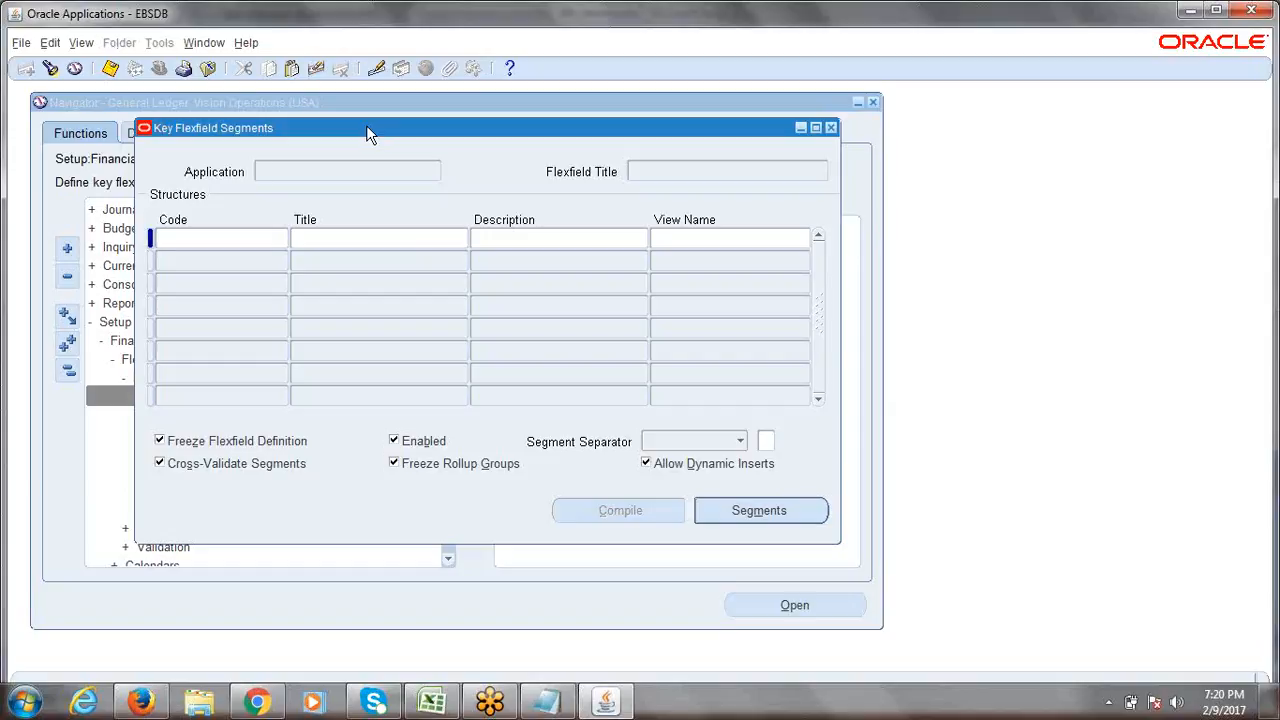
left_click_drag(345, 124, 306, 122)
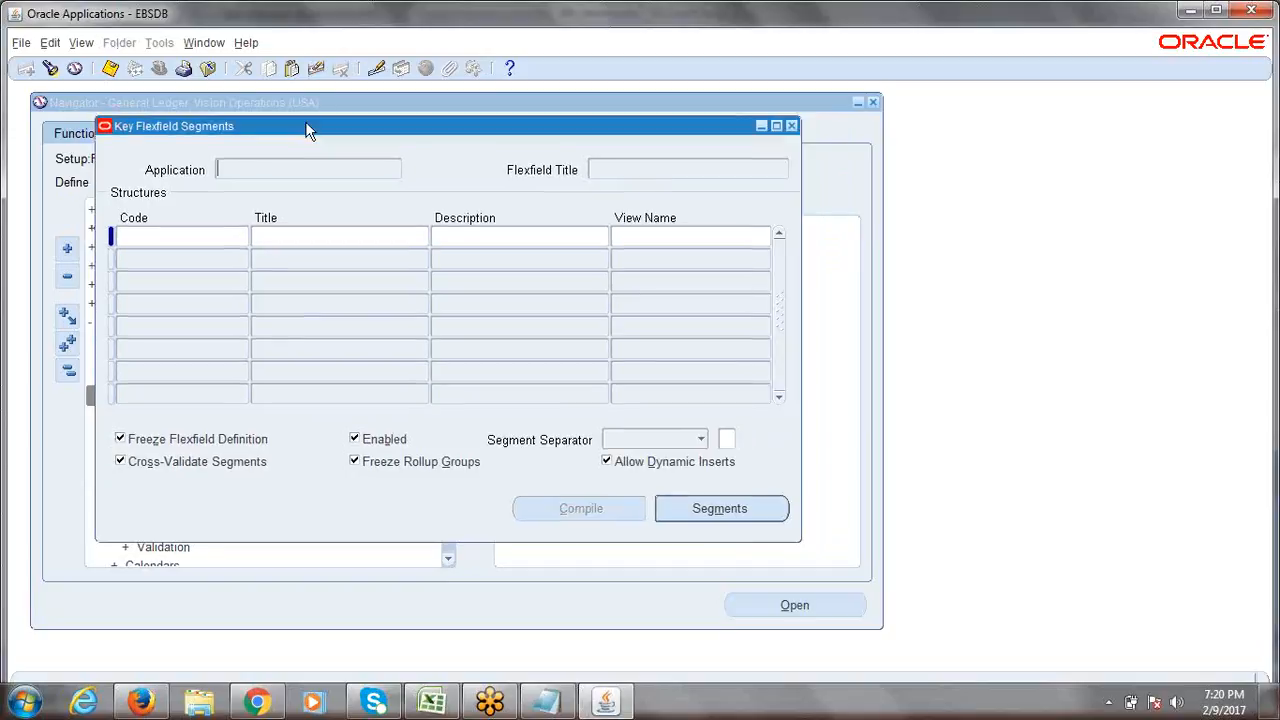
Search the key flexfields for 'General Ledger%' to list the three GL flexfields.
left_click(54, 72)
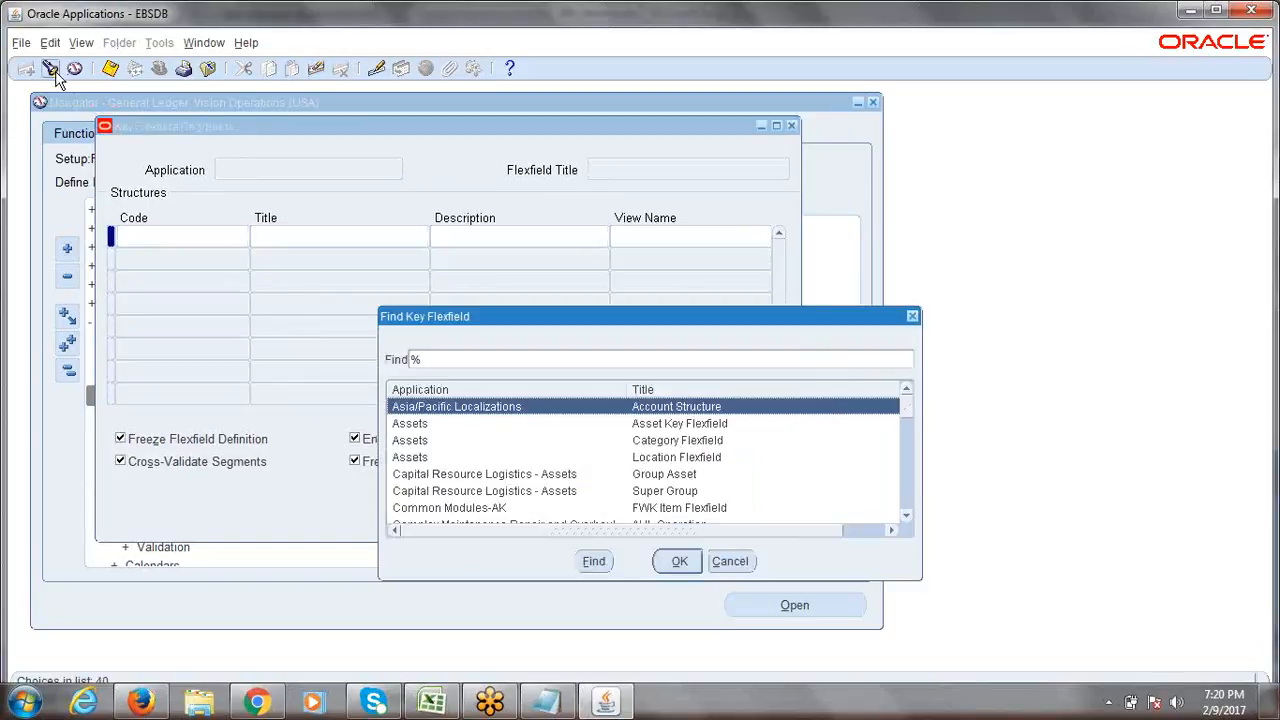
left_click_drag(659, 320, 627, 266)
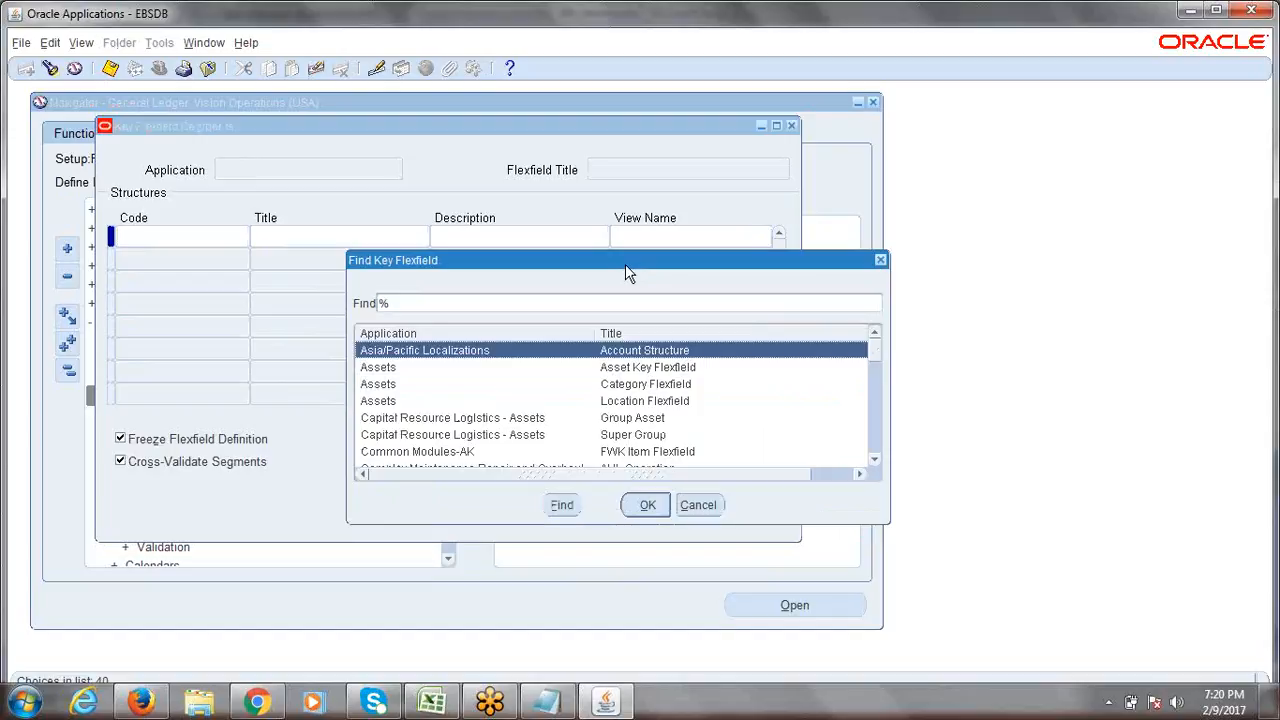
type("general Ledger")
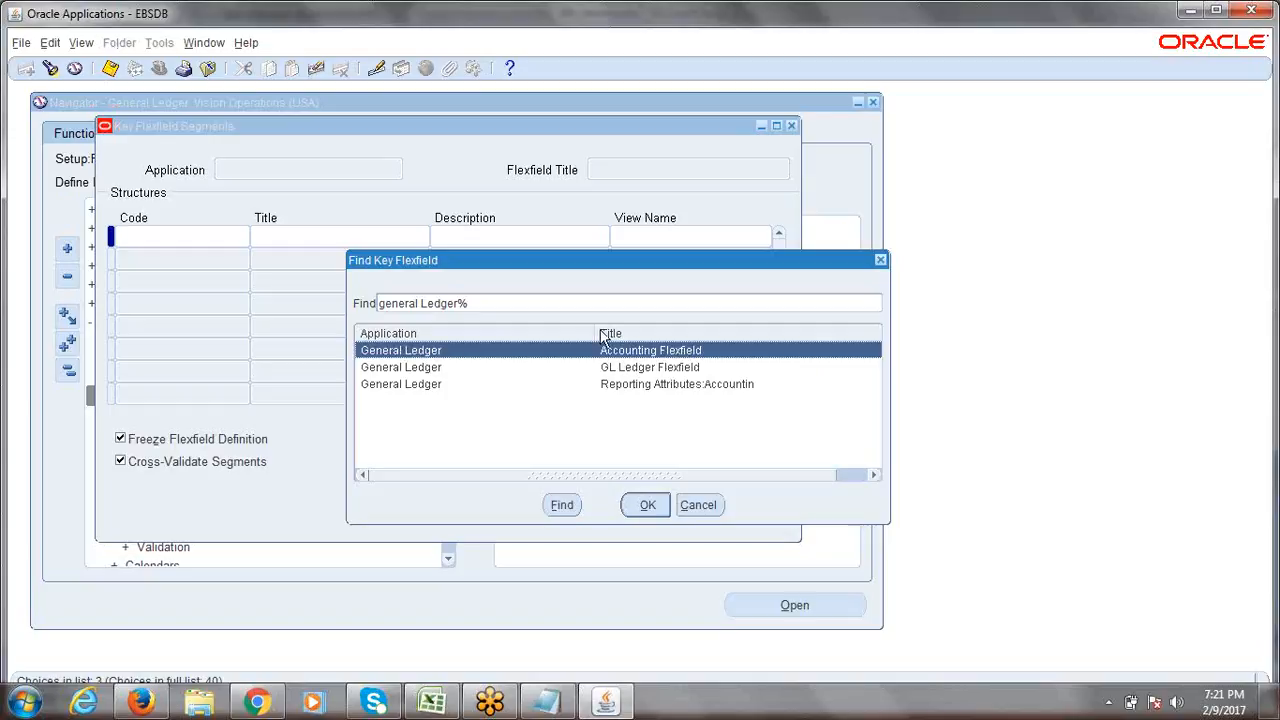
Load the General Ledger Accounting Flexfield and highlight its title.
left_click(648, 507)
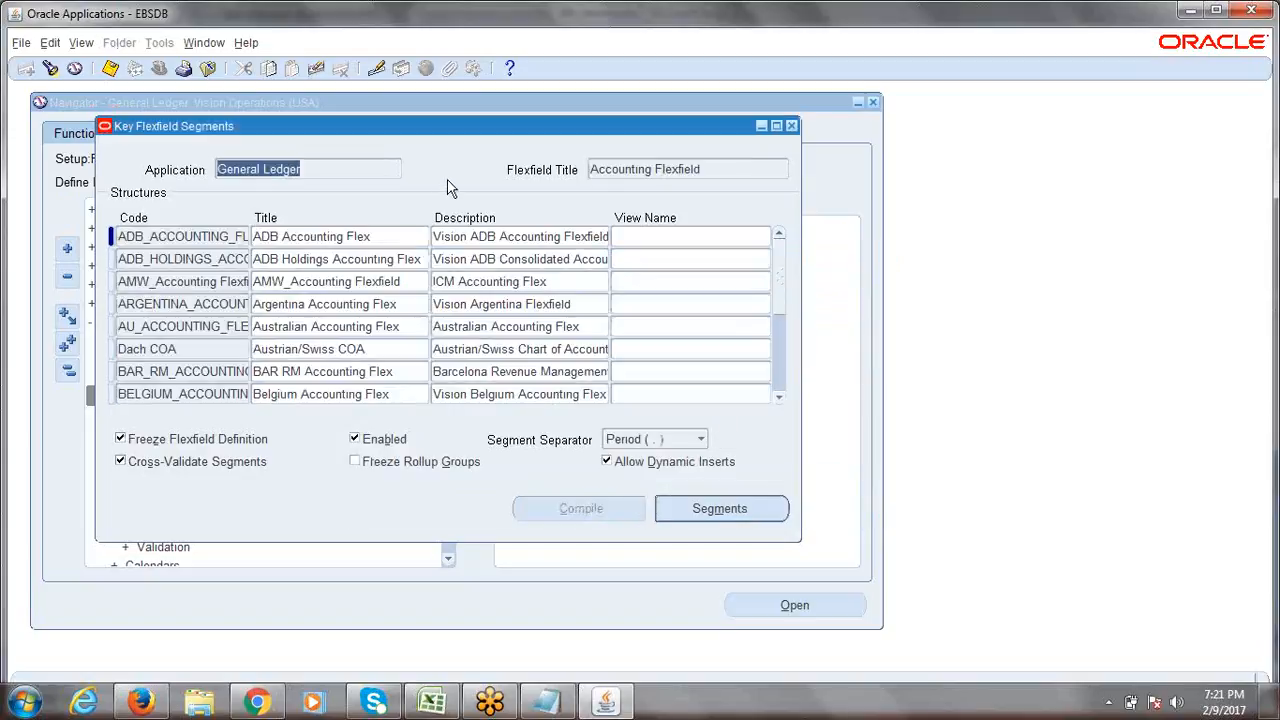
left_click_drag(309, 169, 200, 158)
triple_click(713, 169)
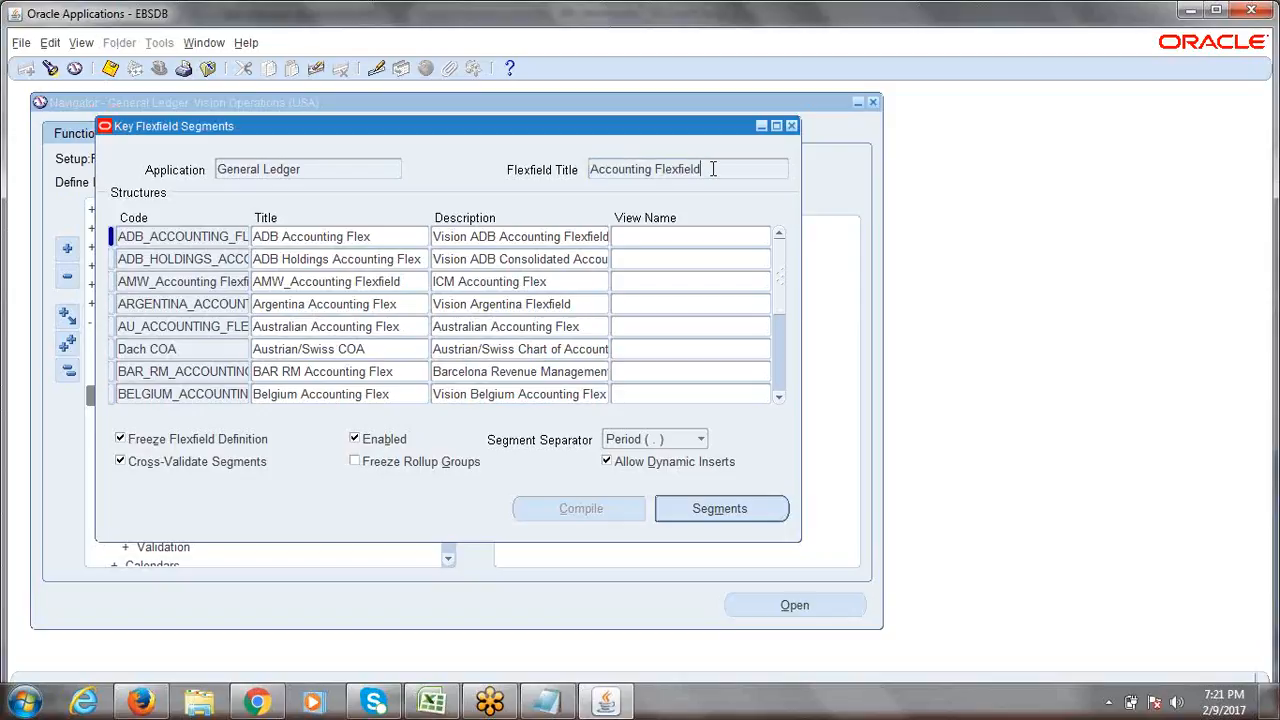
left_click_drag(713, 169, 588, 172)
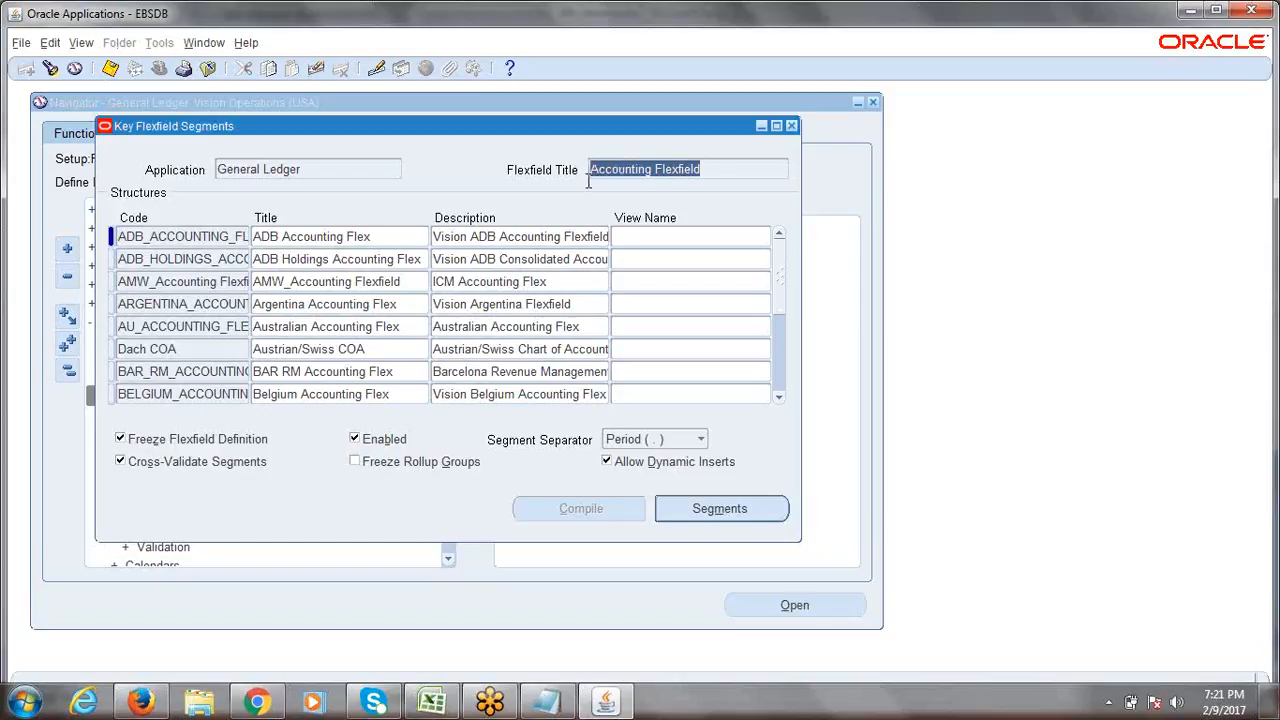
left_click(720, 169)
left_click_drag(720, 169, 587, 175)
Browse the existing structures from ADB Holdings through EBS Accounting Flexfield, then go to Excel.
left_click_drag(119, 238, 211, 240)
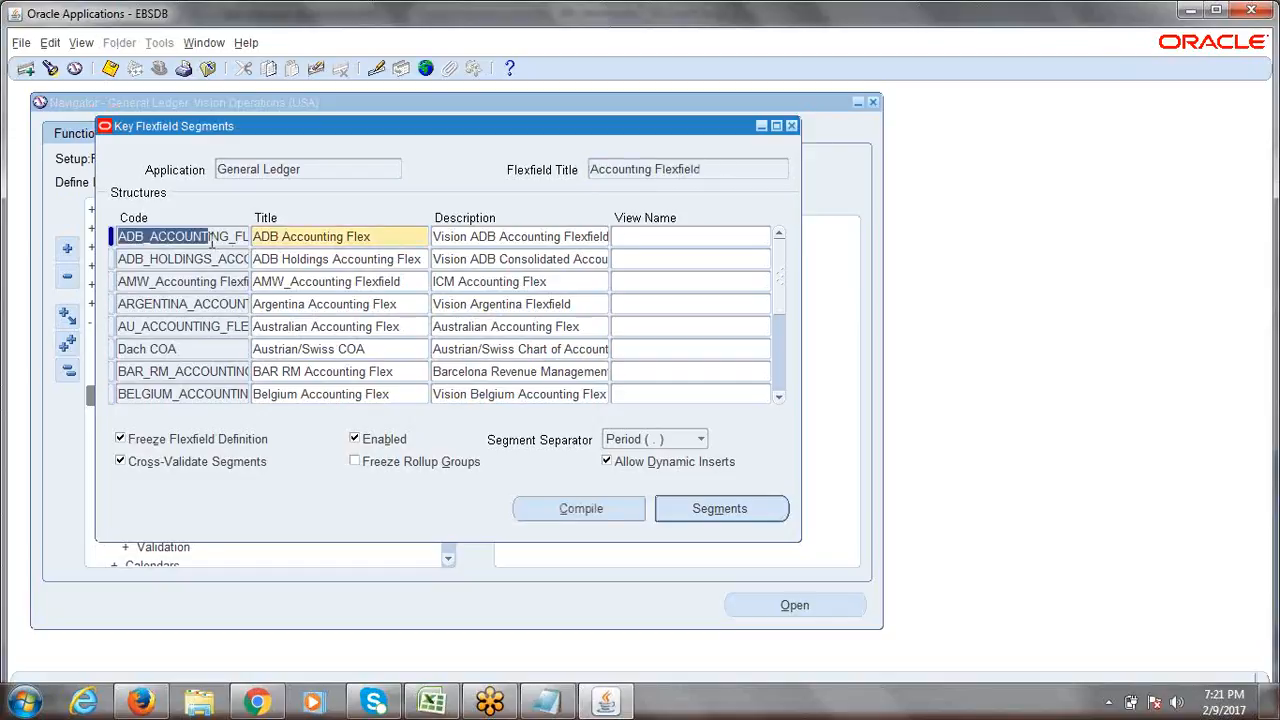
key("Down")
key("Down")
key("Down")
key("Down")
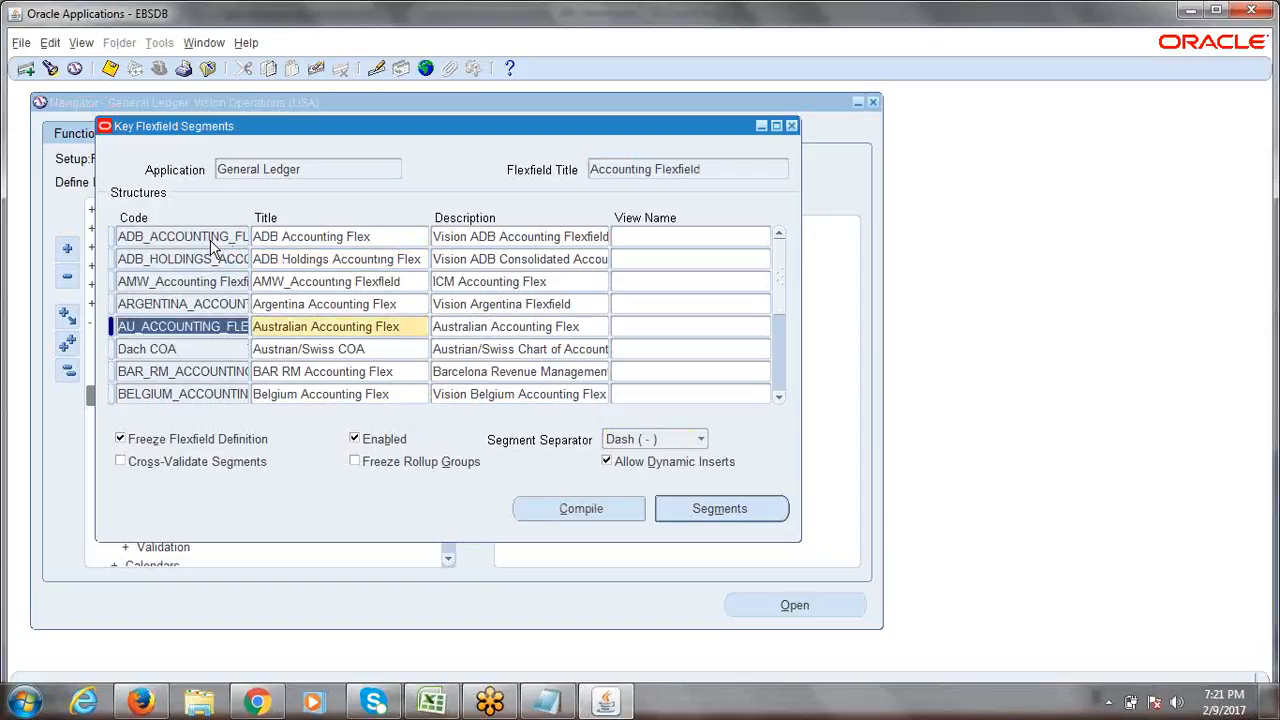
key("Down")
key("Down")
key("Down")
key("Down")
key("Down")
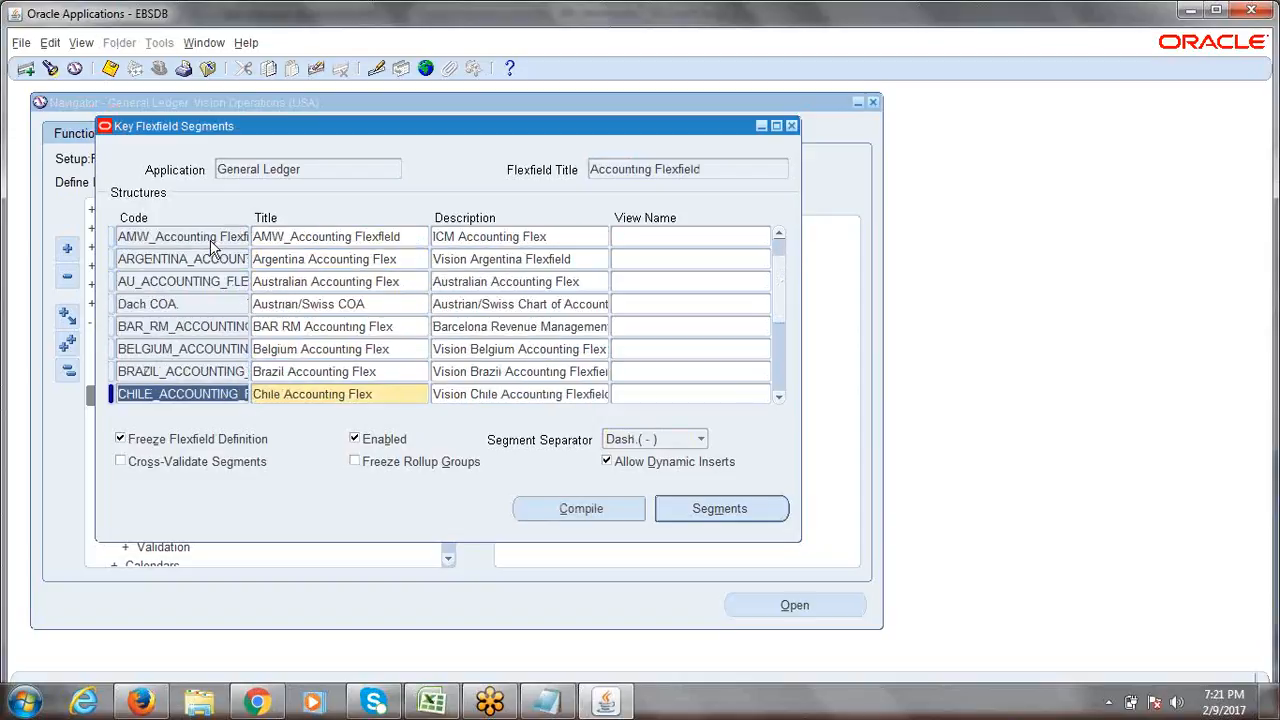
key("Down")
key("Up")
key("Up")
key("Up")
key("Up")
key("Up")
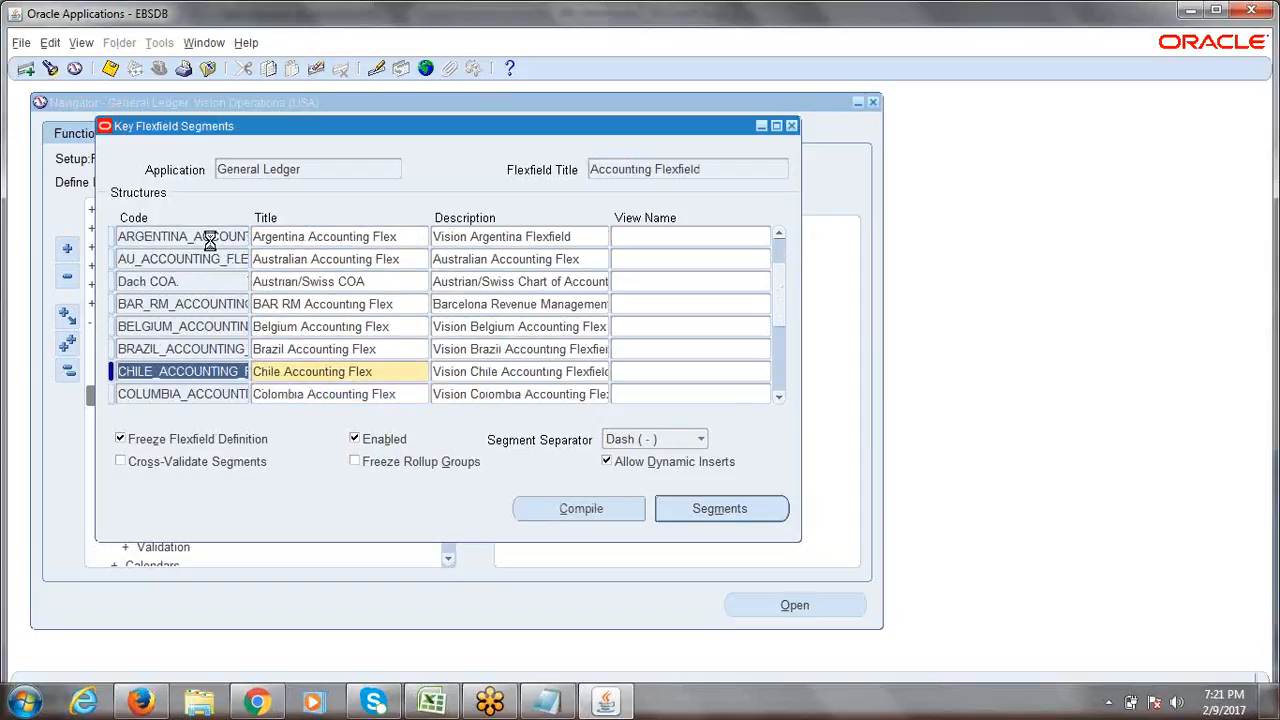
key("Up")
key("Up")
key("Up")
key("Up")
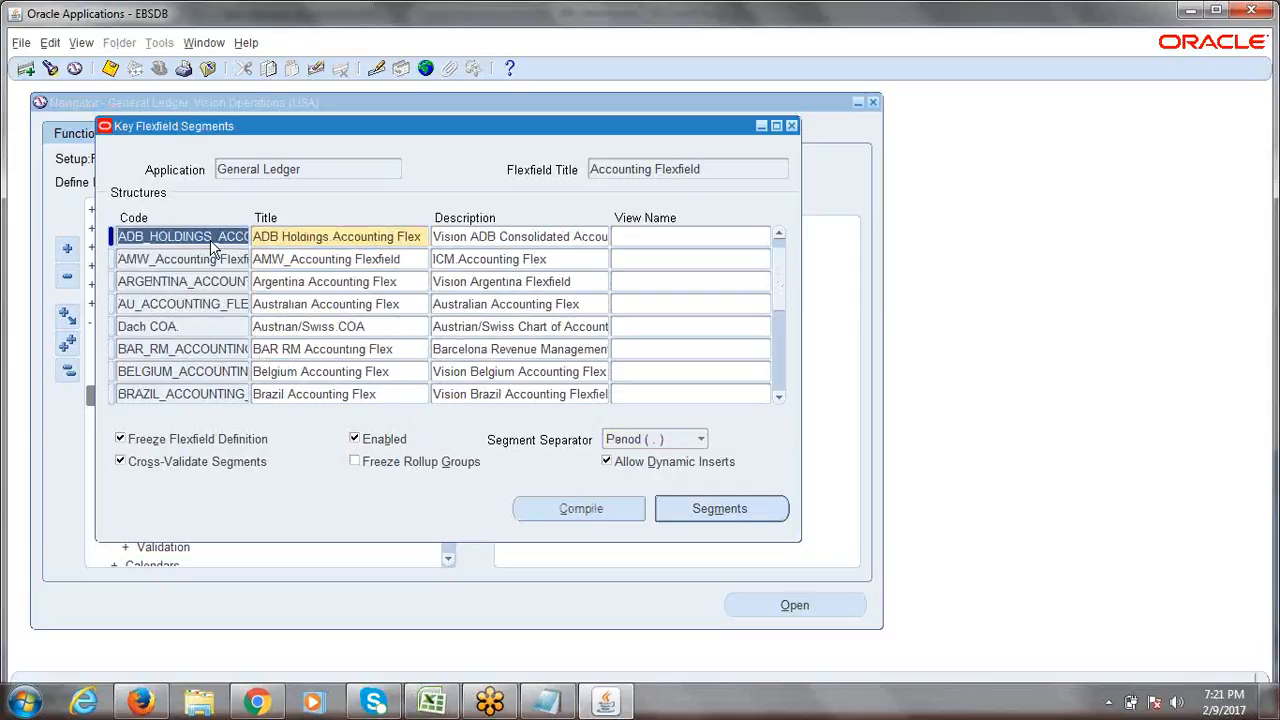
key("Down")
key("Down")
key("Down")
key("Down")
key("Down")
key("Down")
key("Down")
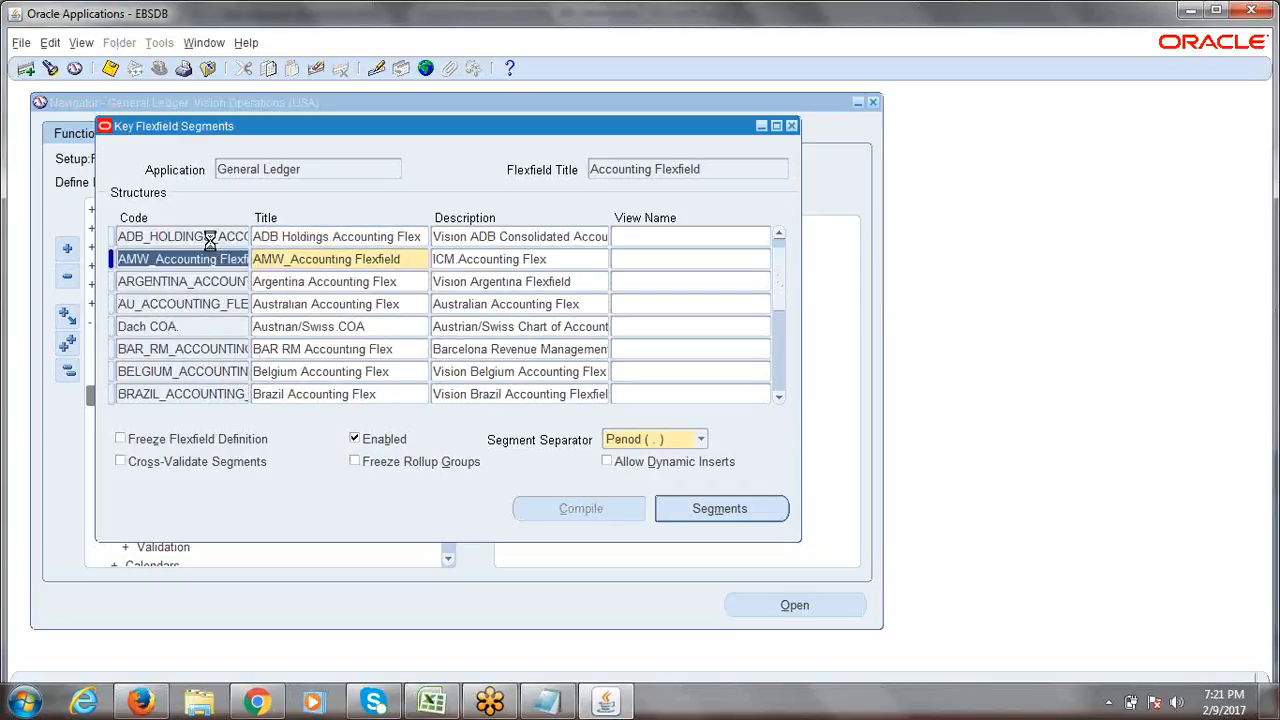
key("Down")
key("Down")
key("Down")
key("Down")
key("Down")
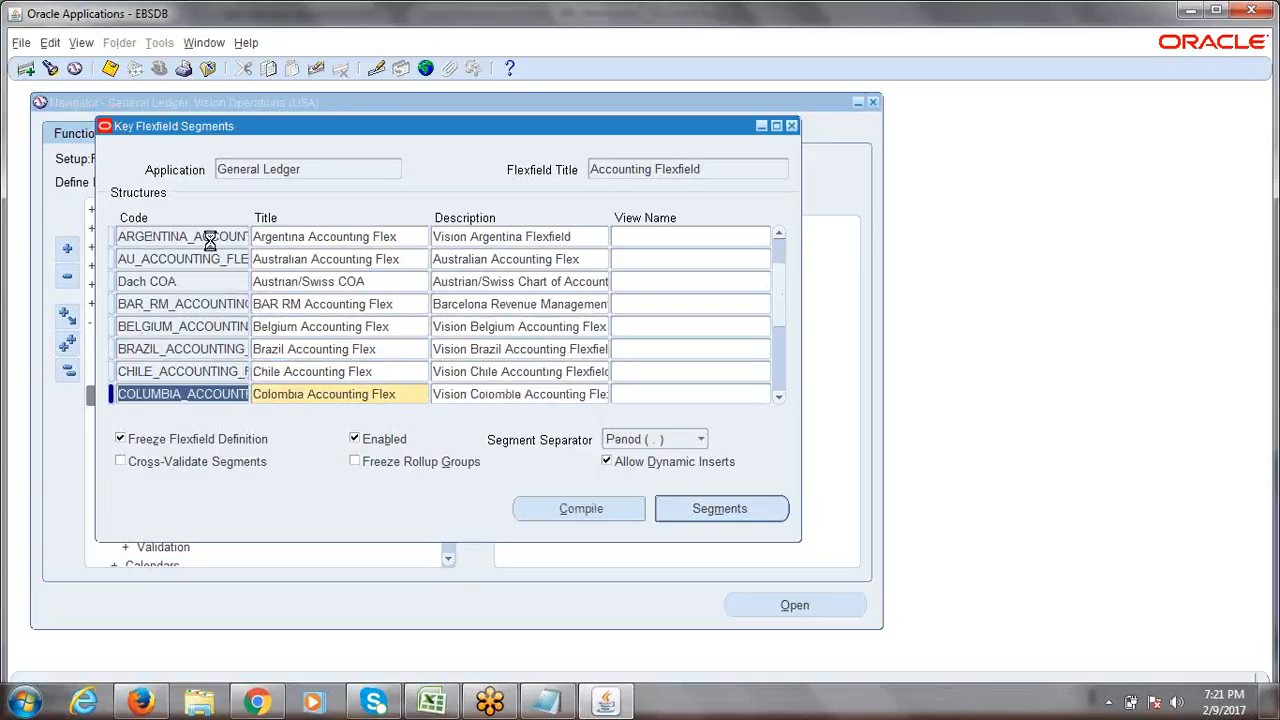
key("Down")
key("Down")
key("Down")
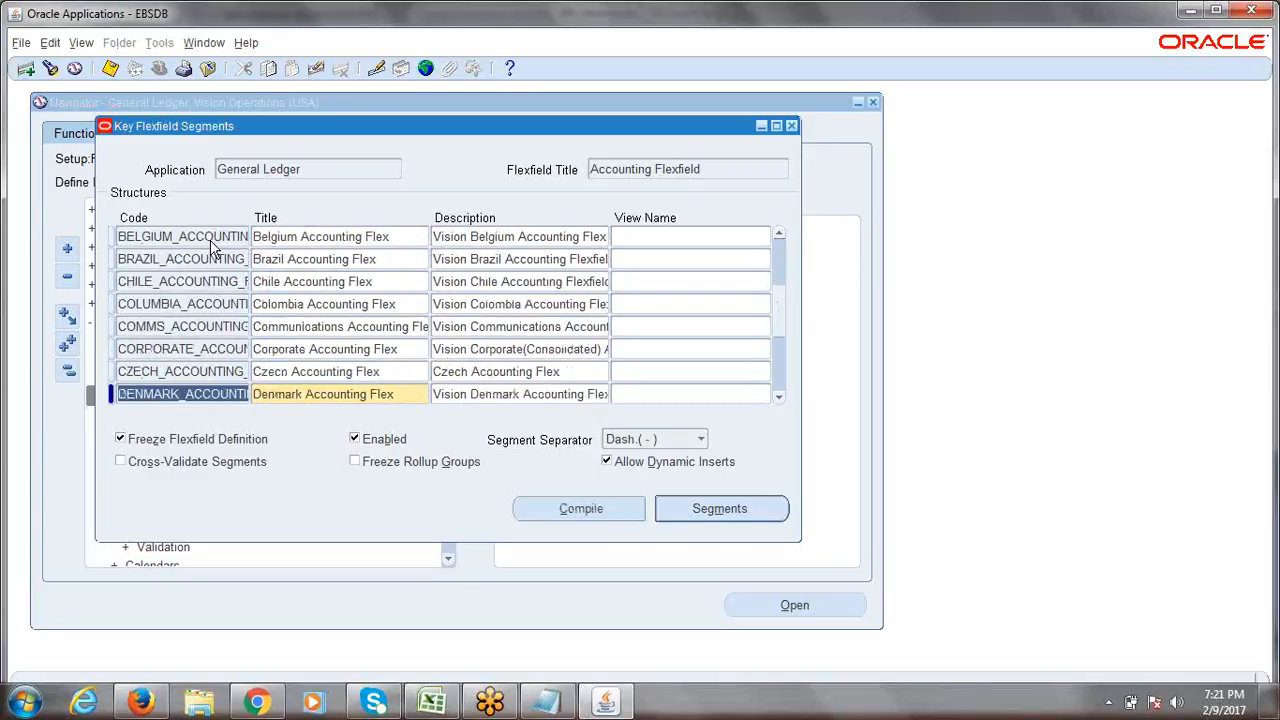
key("Up")
key("Up")
key("Up")
key("Up")
key("Up")
key("Up")
key("Up")
key("Up")
key("Up")
key("Up")
key("Up")
key("Up")
key("Up")
key("Up")
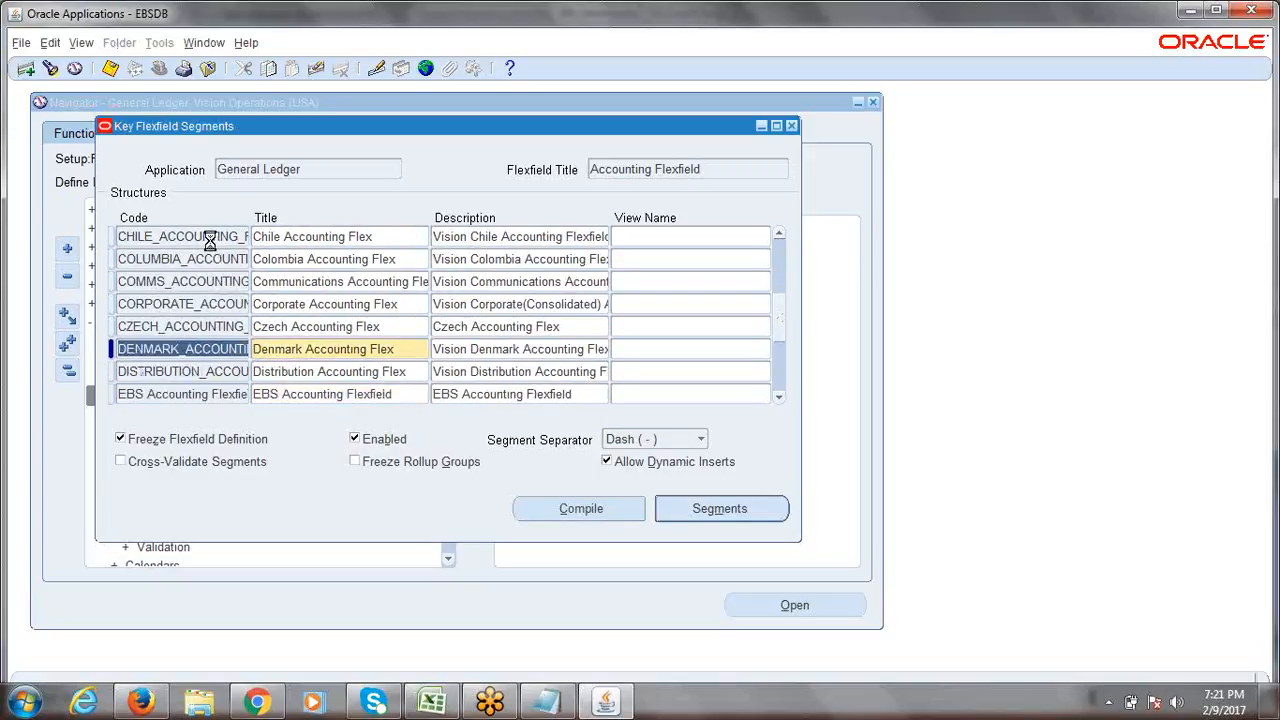
key("Up")
key("Up")
key("Up")
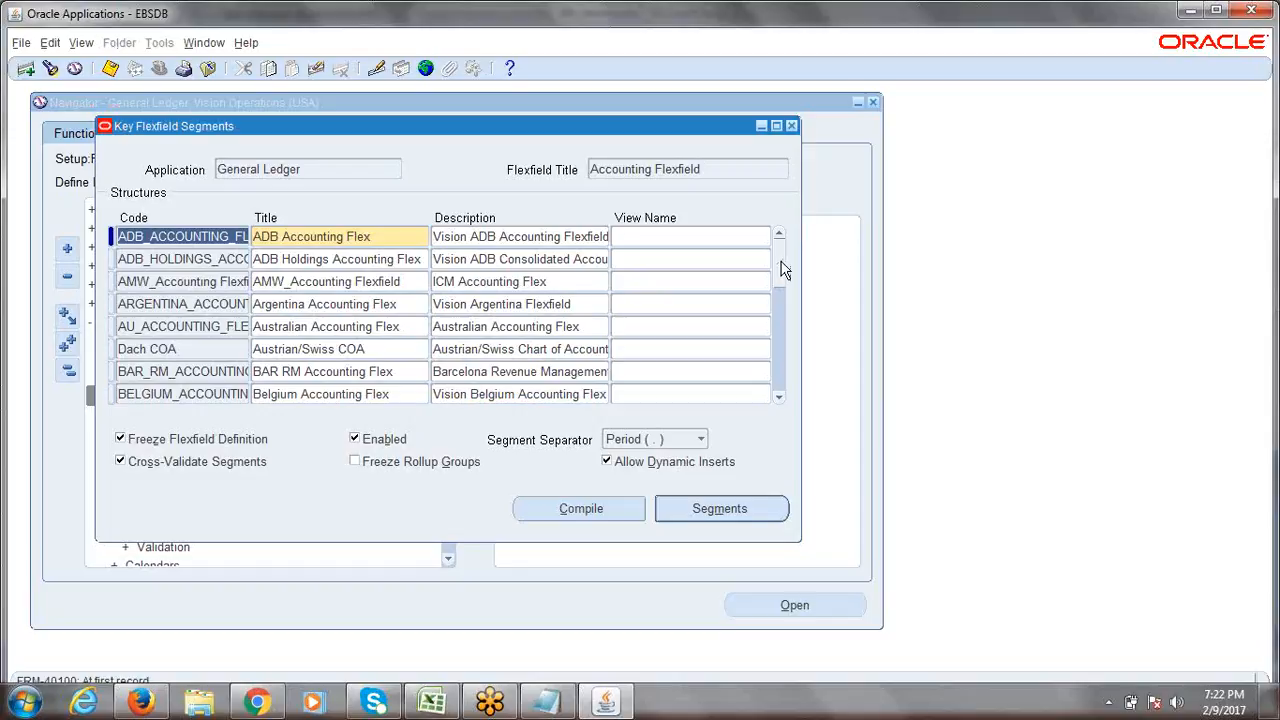
left_click(432, 702)
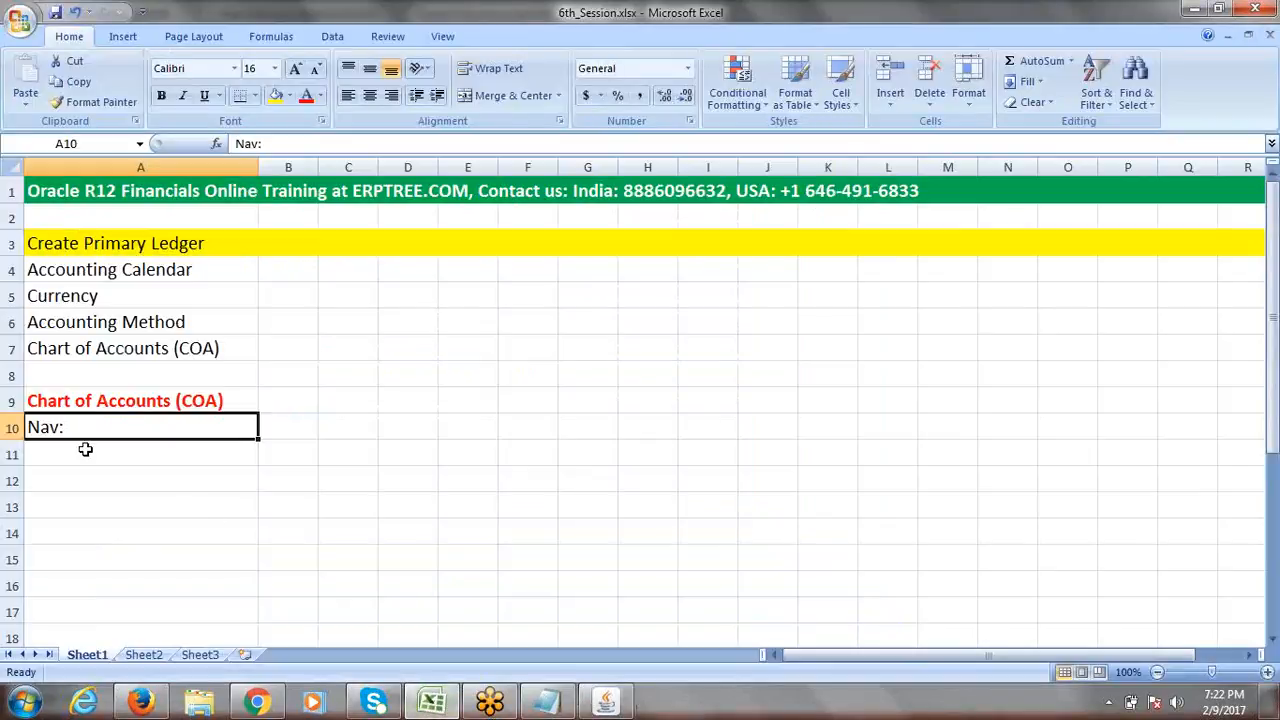
Enter 'Create Structure Name' in A10 of the notes sheet and return to Oracle.
type("Cre")
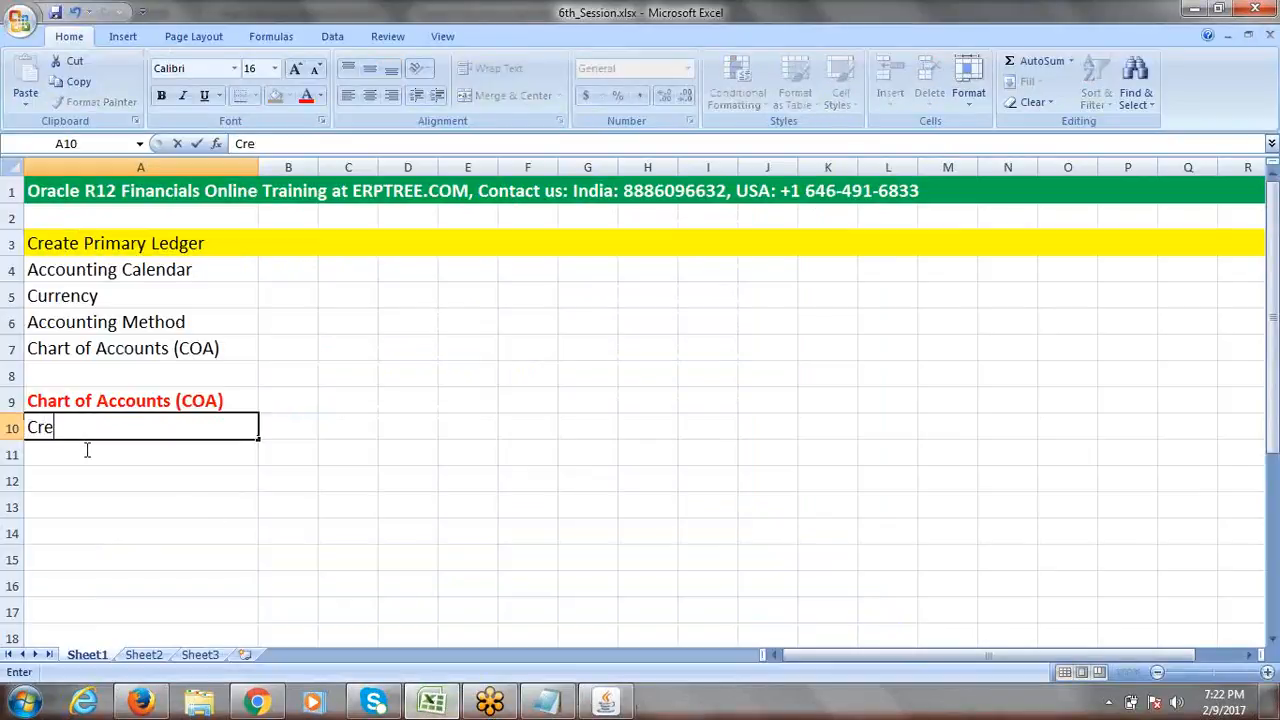
type("ate Structure Name")
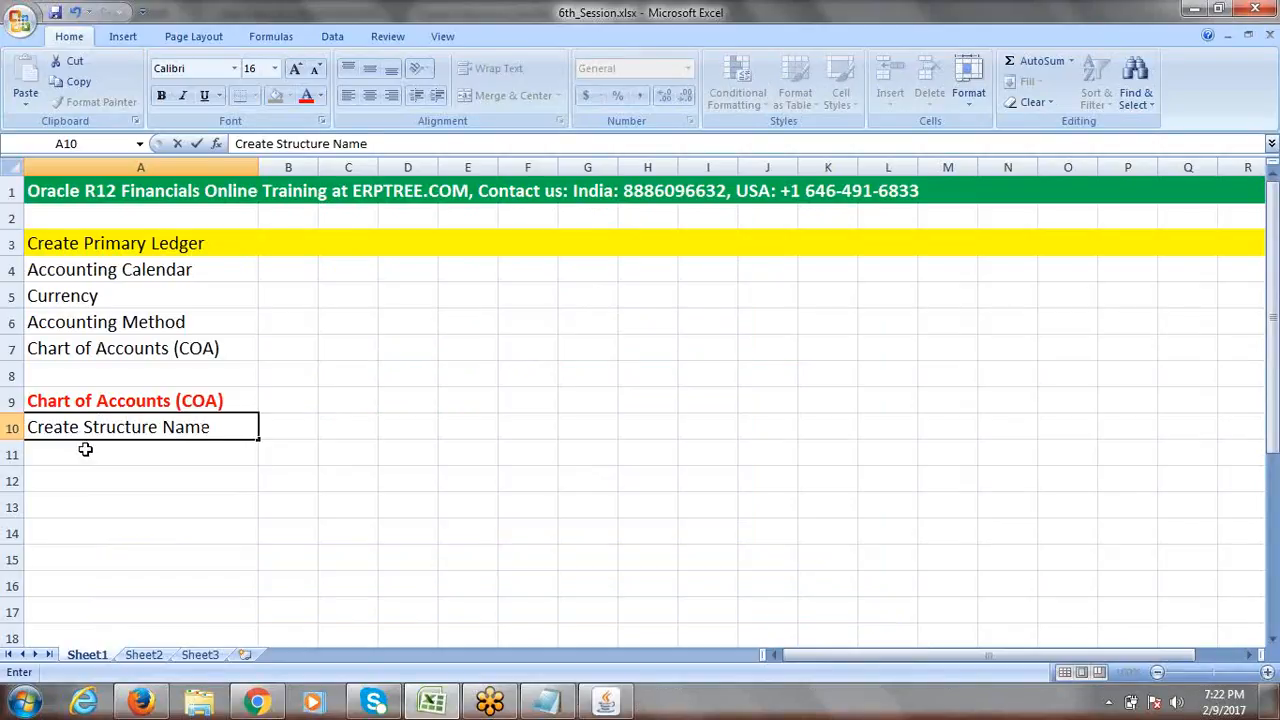
key("Tab")
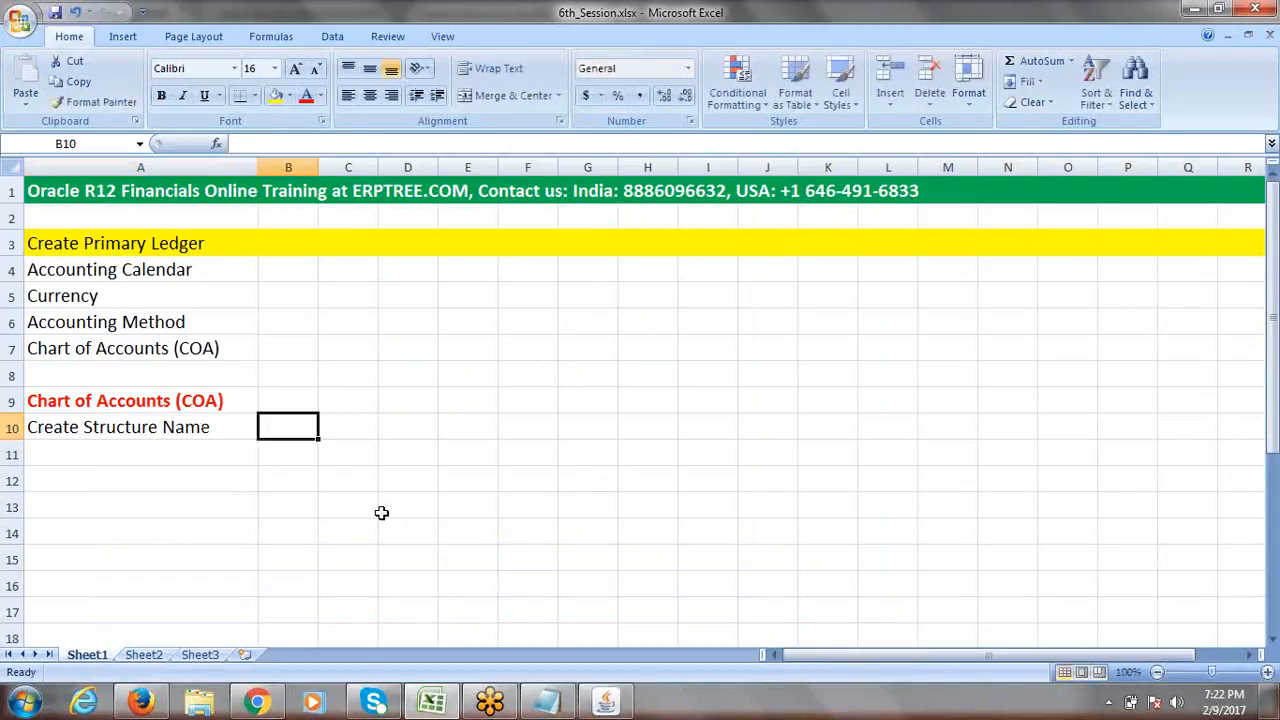
left_click(195, 427)
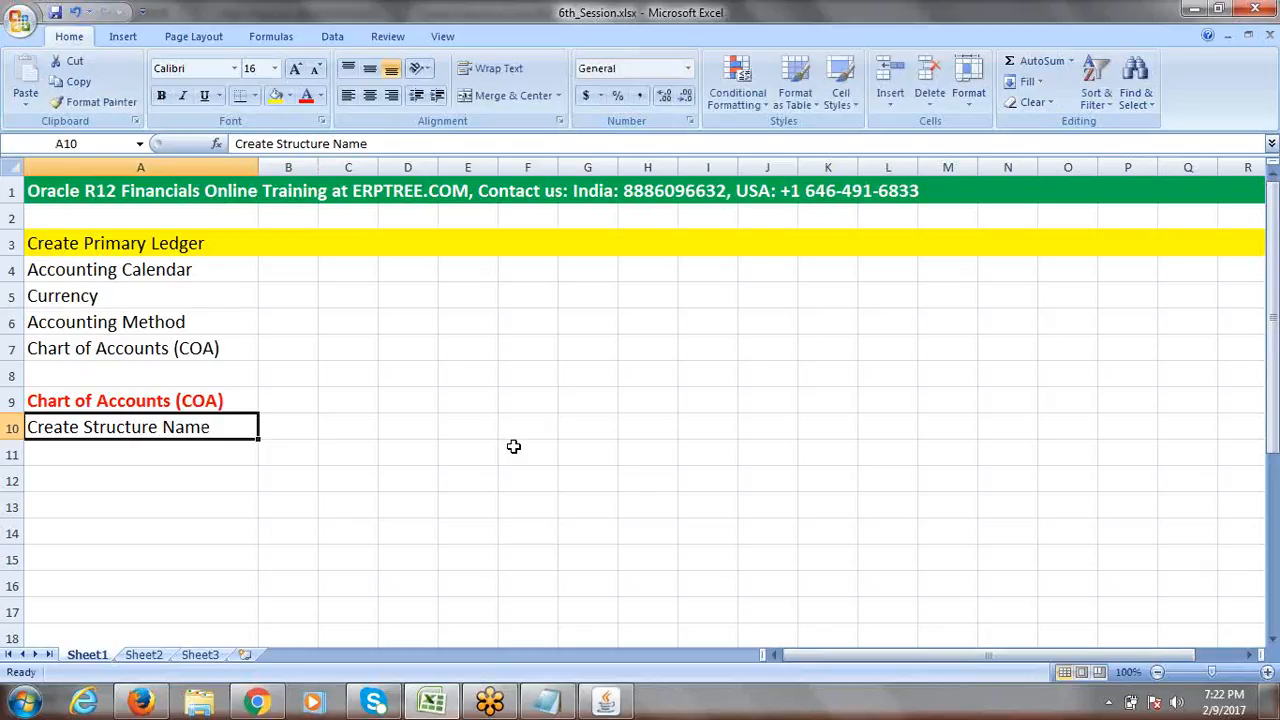
key("alt+Tab")
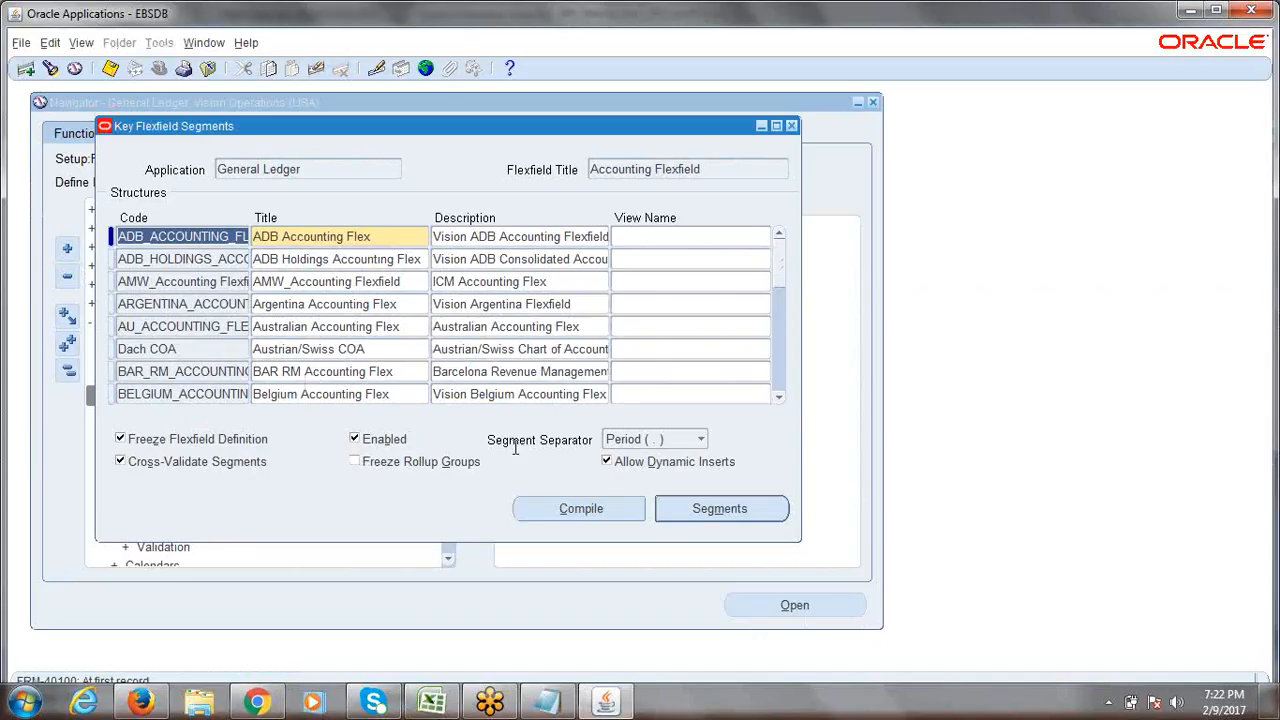
left_click(207, 259)
left_click(196, 304)
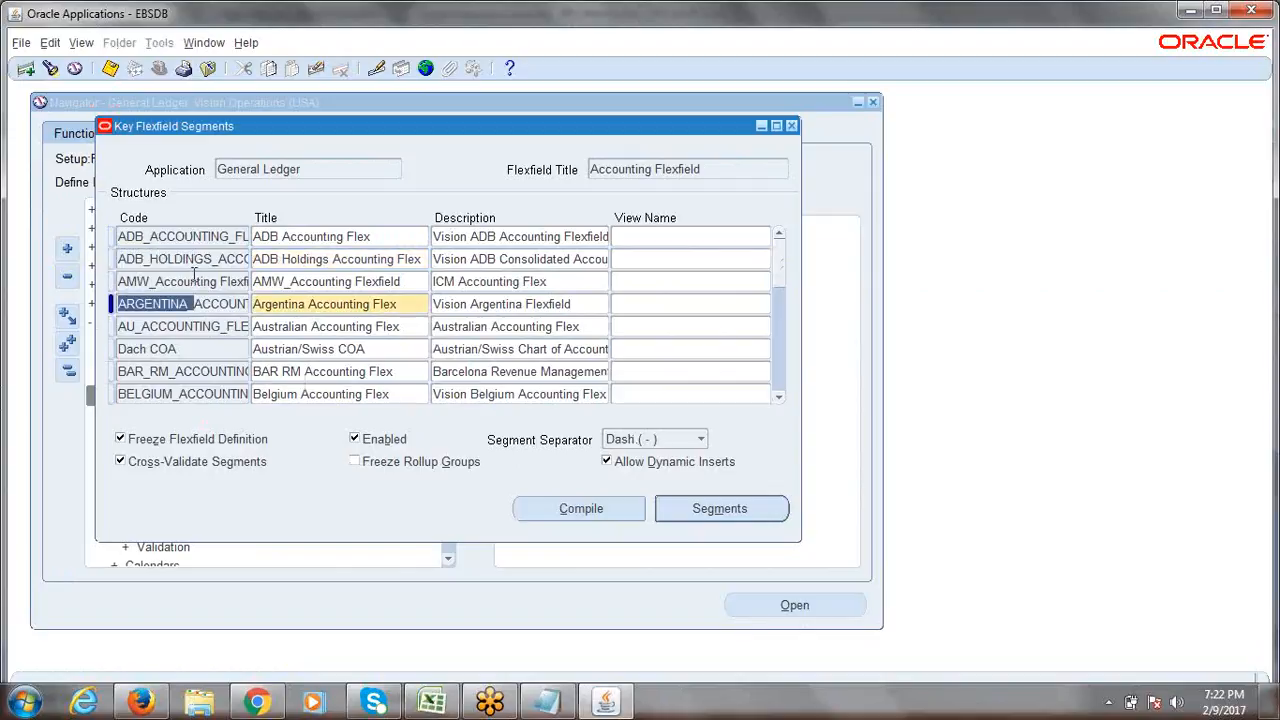
left_click(190, 281)
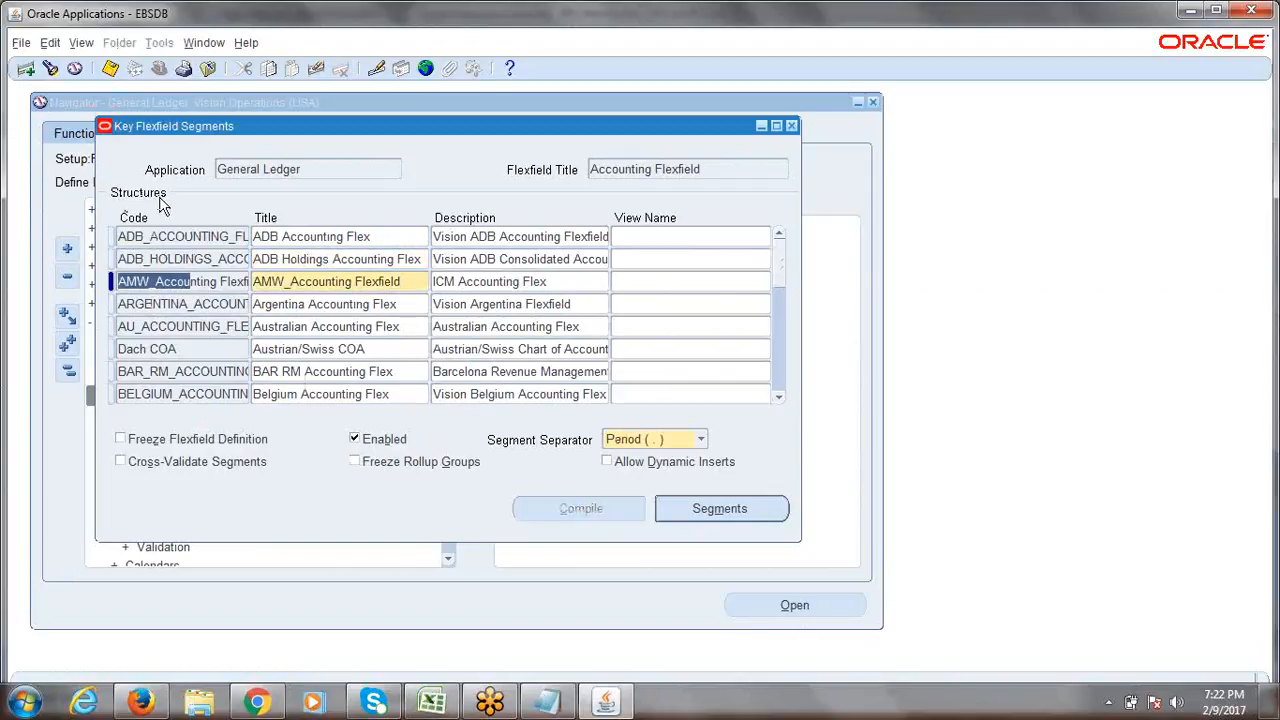
left_click(161, 308)
left_click(168, 283)
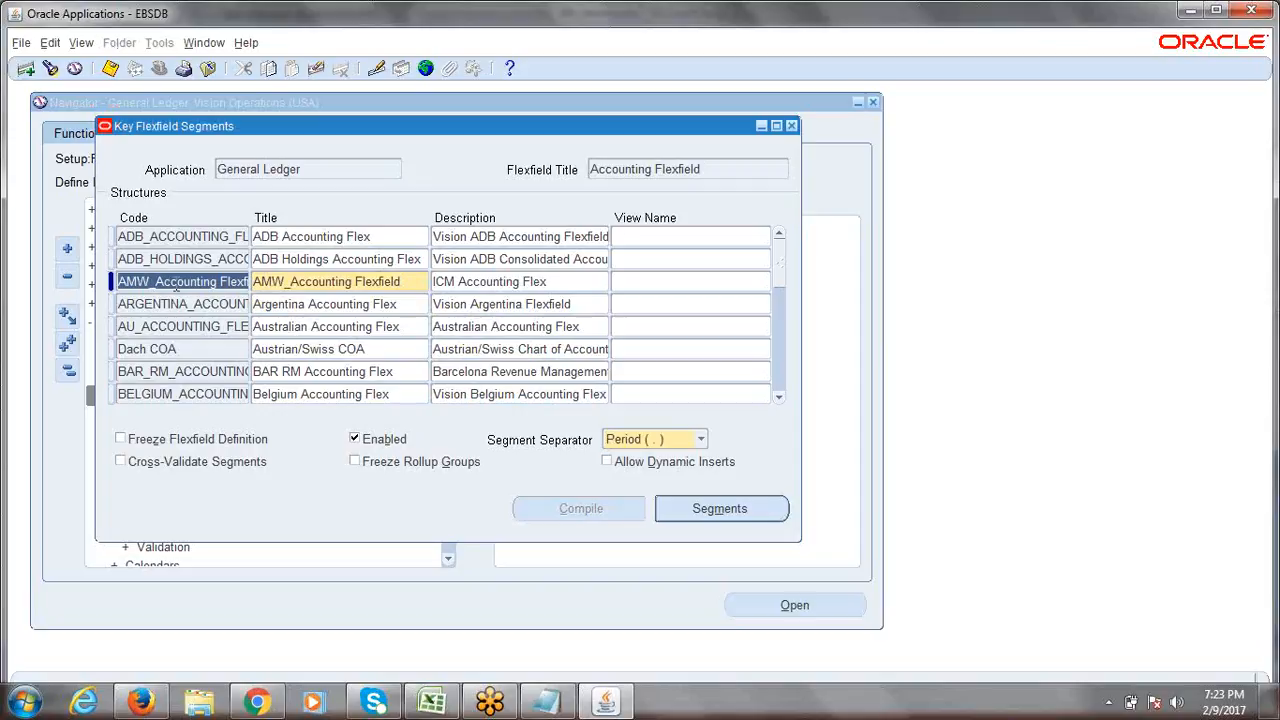
left_click(176, 282)
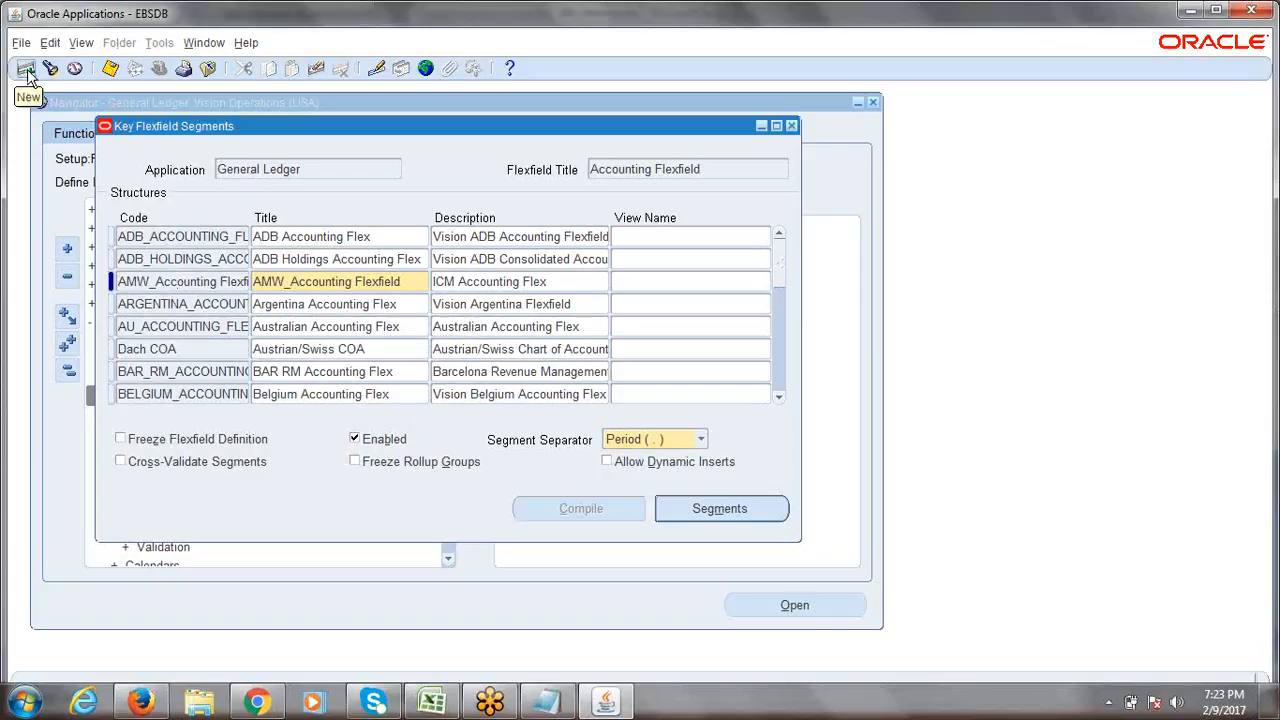
left_click(166, 328)
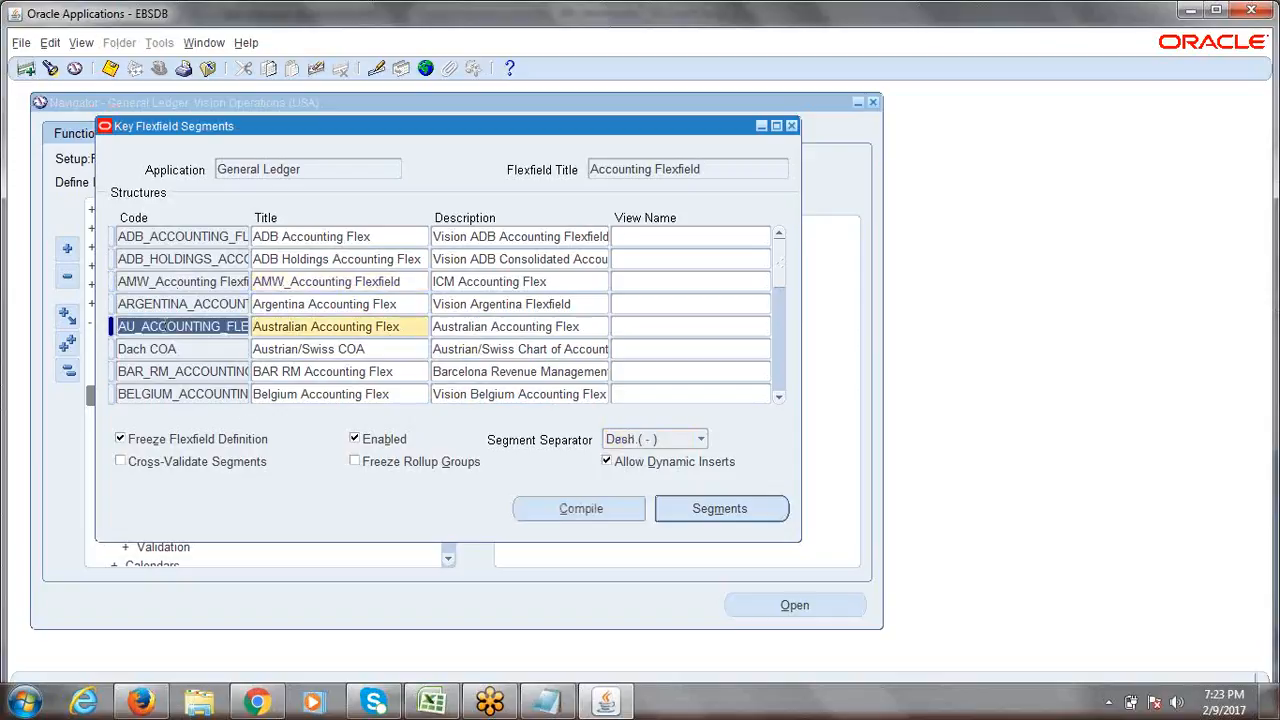
Insert a blank structure record below the ARGENTINA Accounting Flex row, then switch to Excel.
left_click(27, 69)
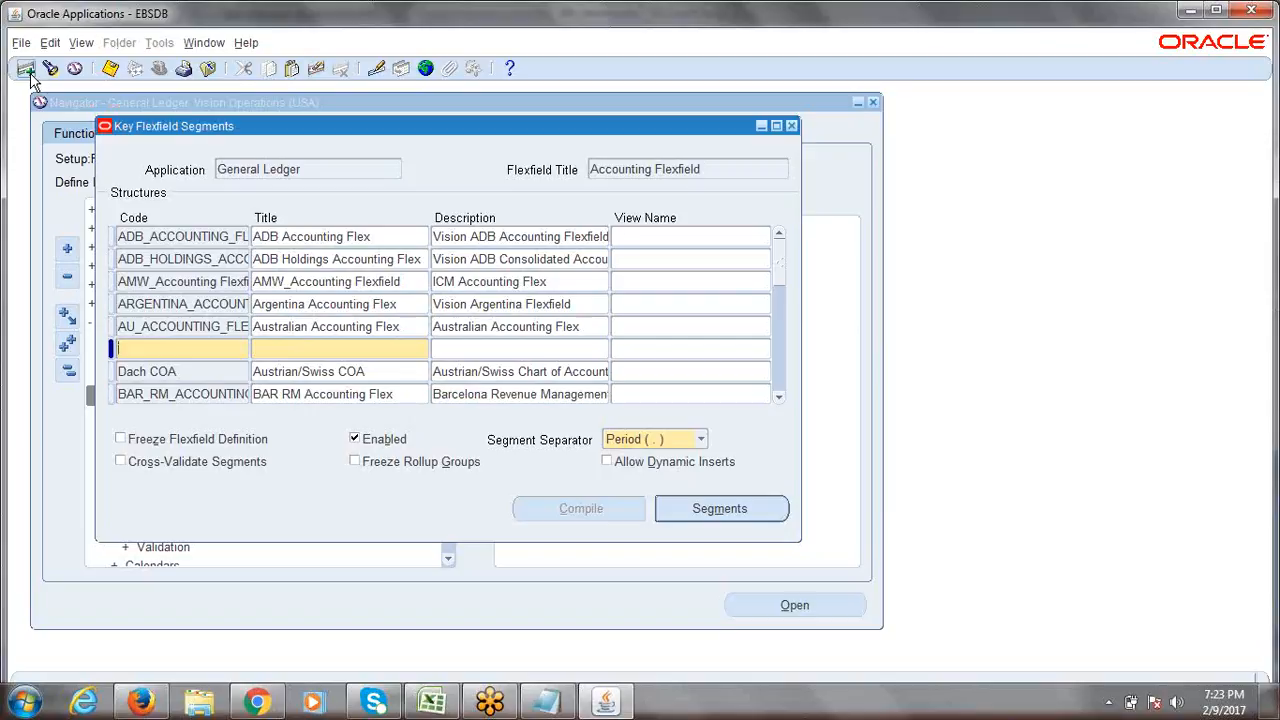
left_click(31, 73)
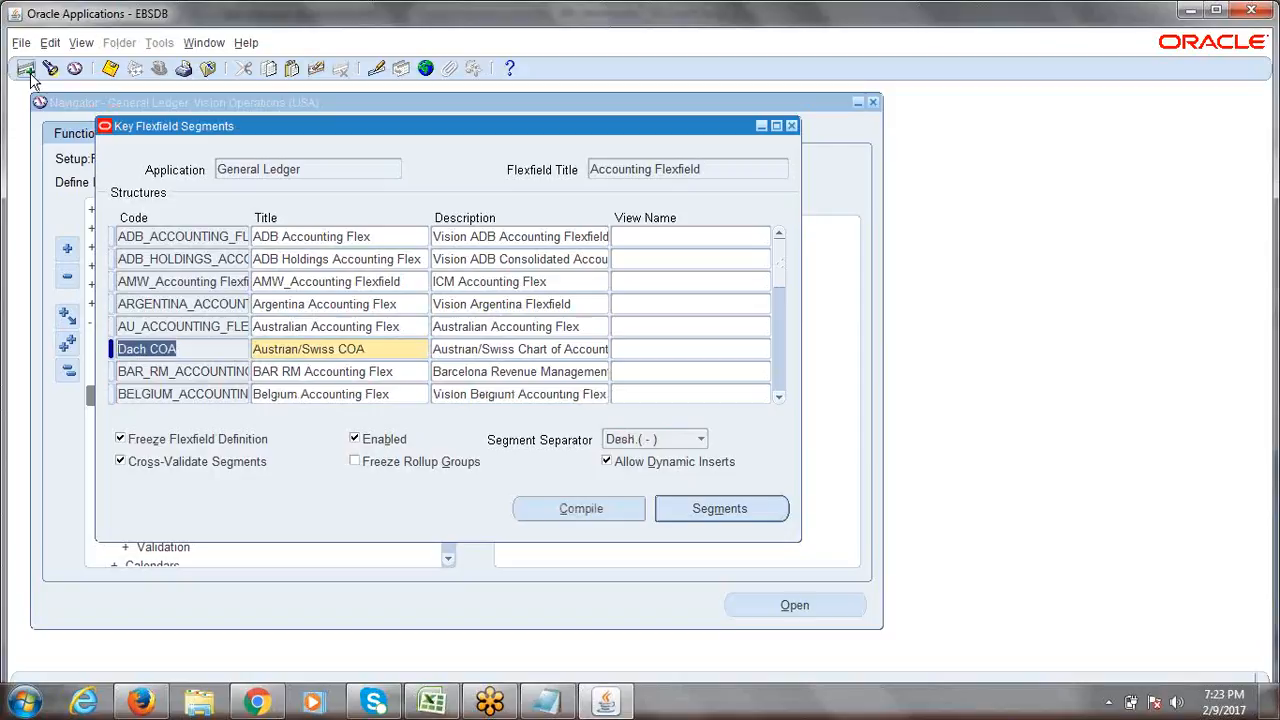
left_click(163, 304)
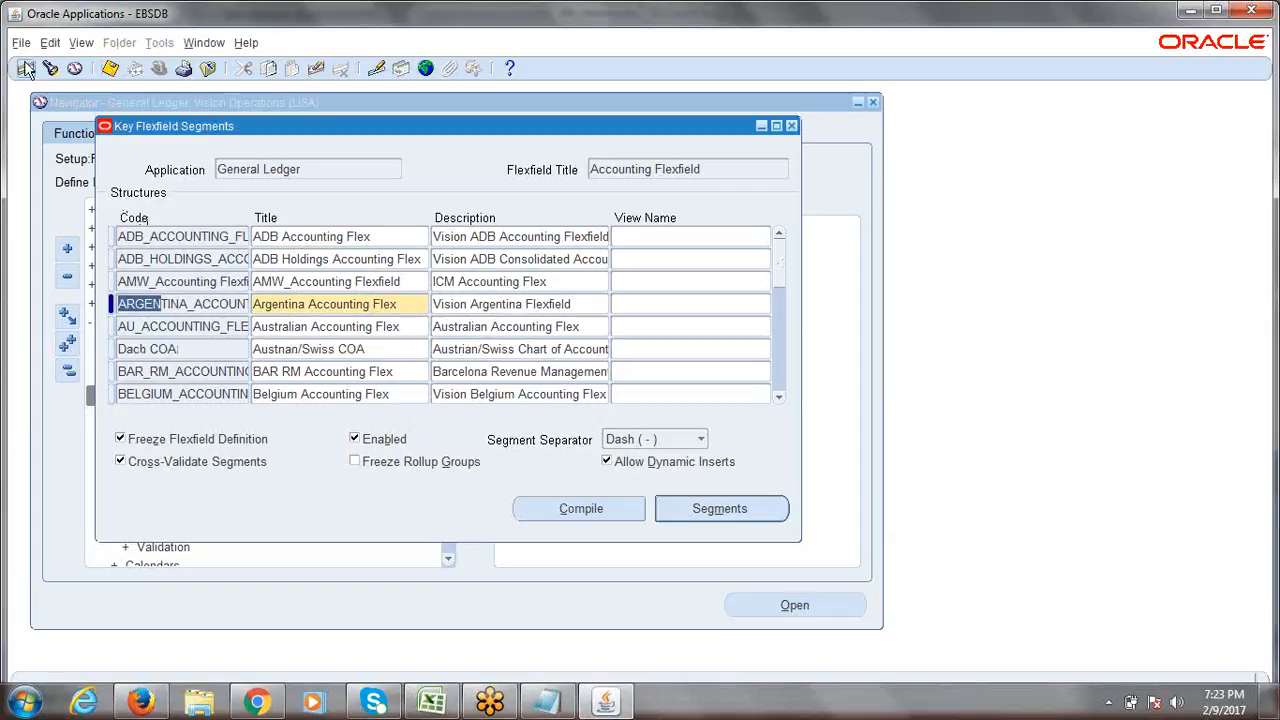
left_click(211, 320)
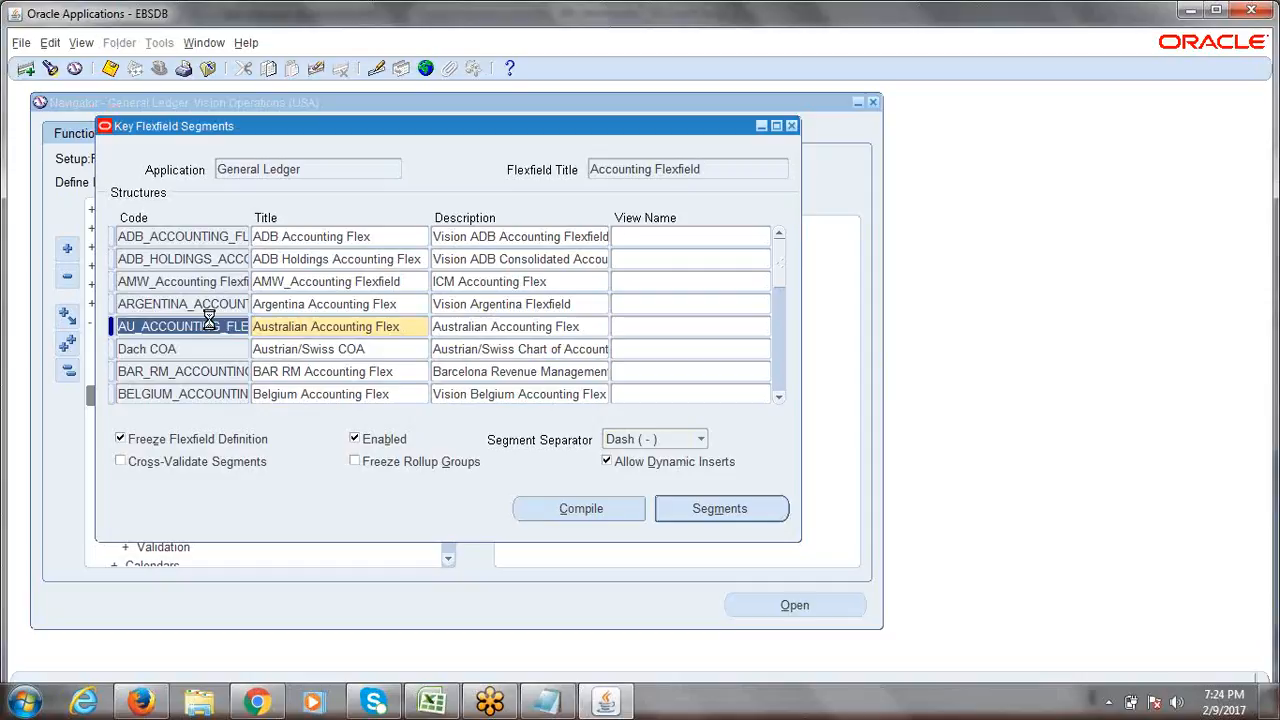
key("ctrl+Down")
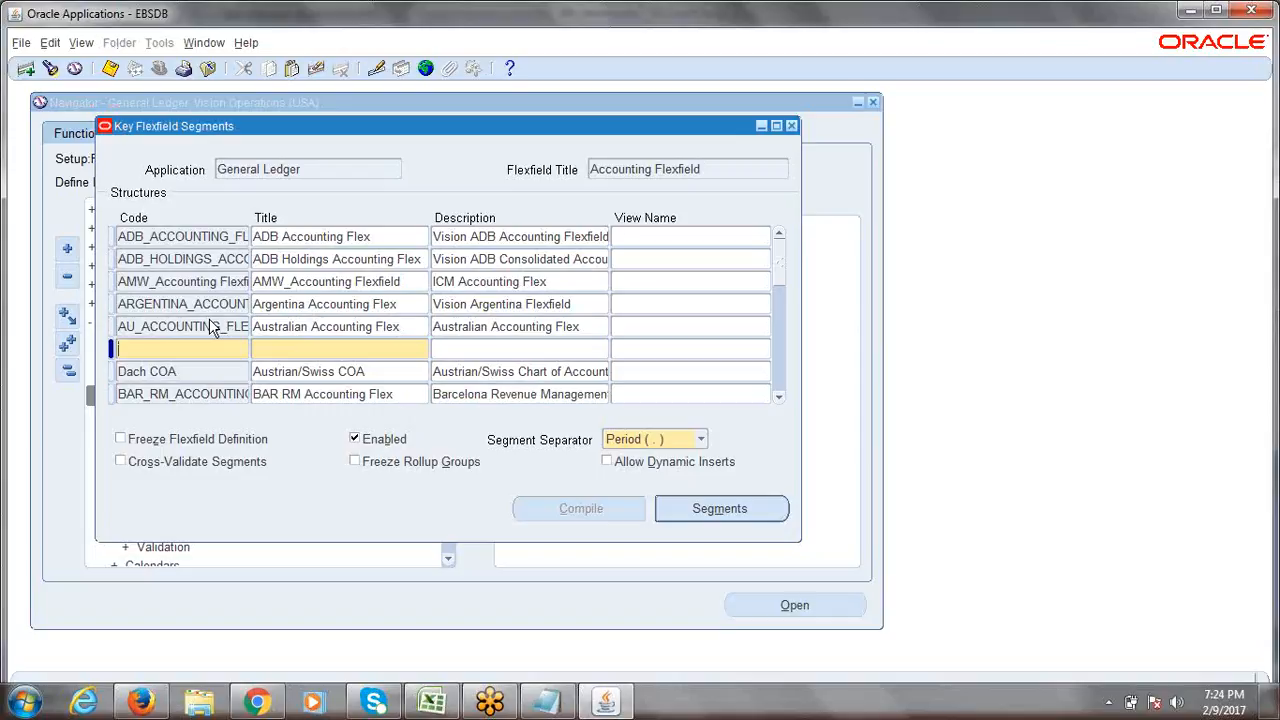
key("Down")
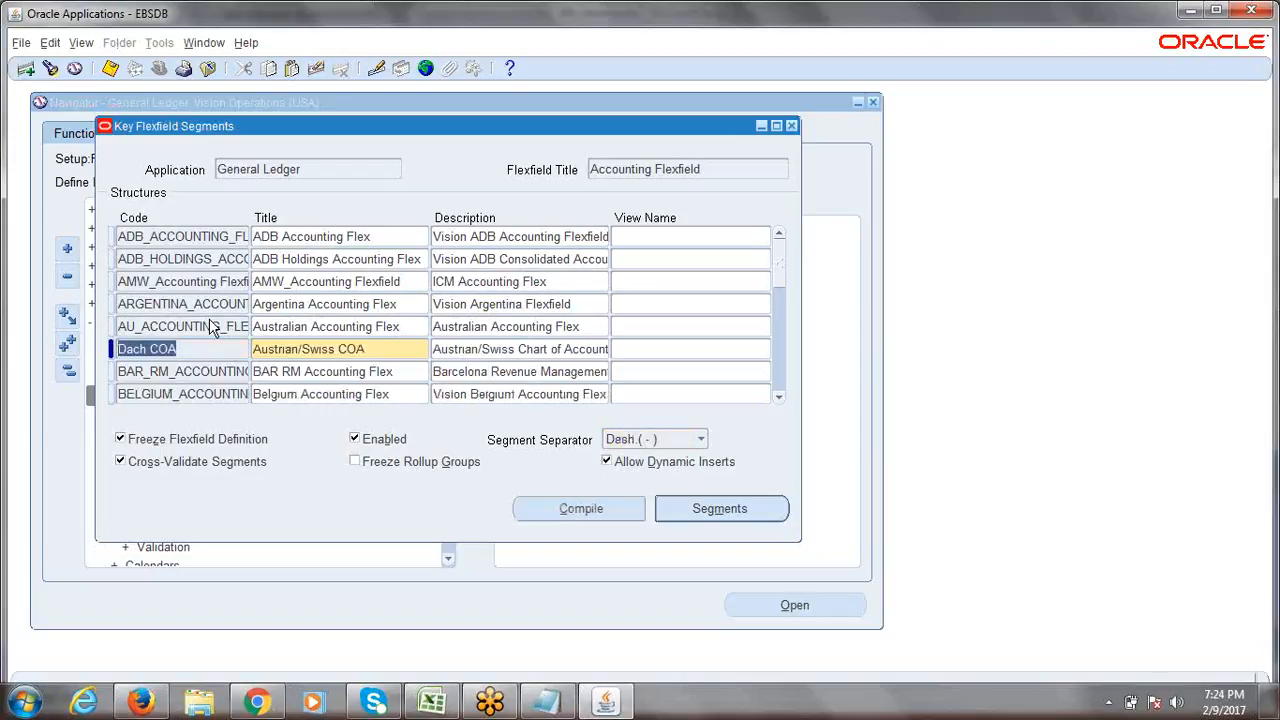
left_click_drag(118, 303, 156, 300)
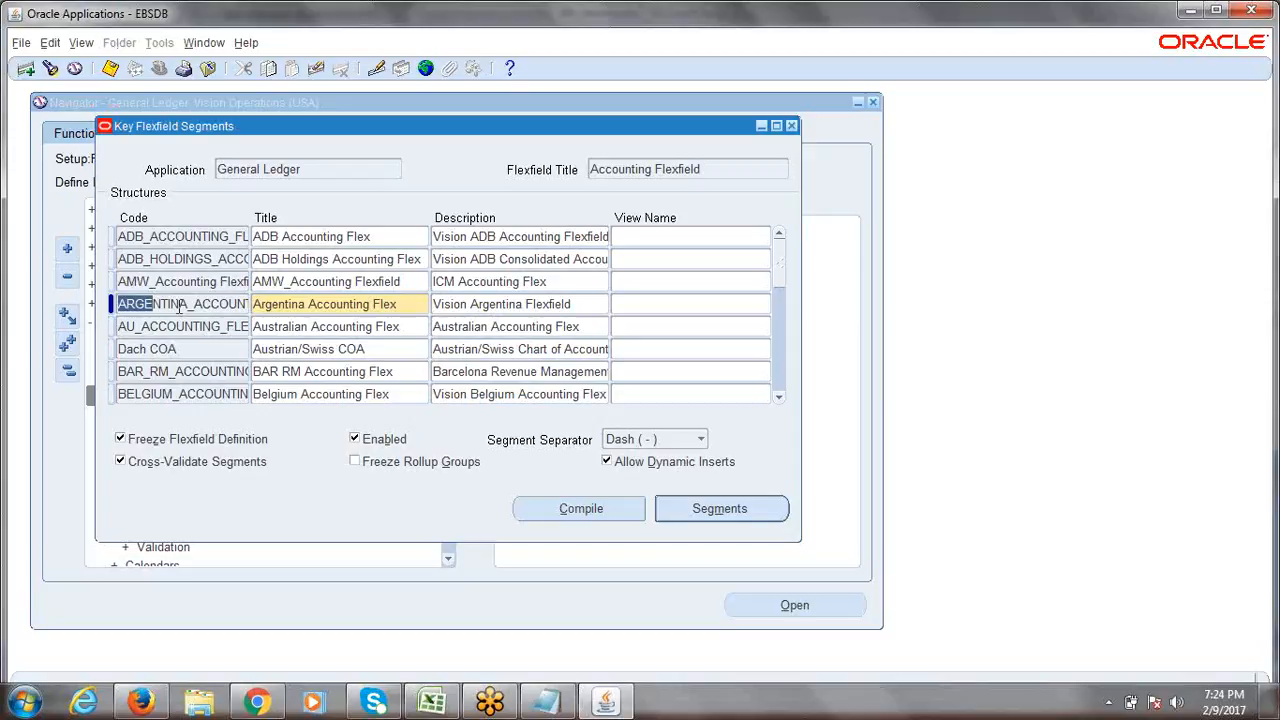
left_click(27, 69)
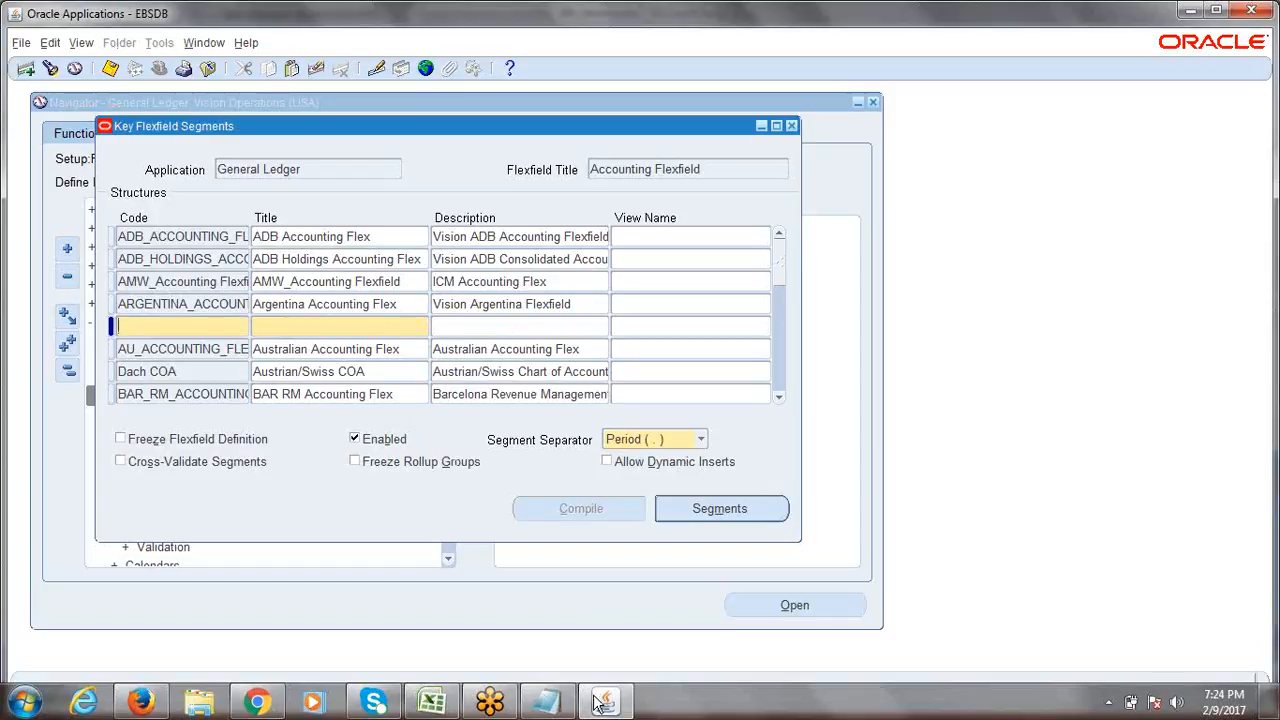
left_click(449, 708)
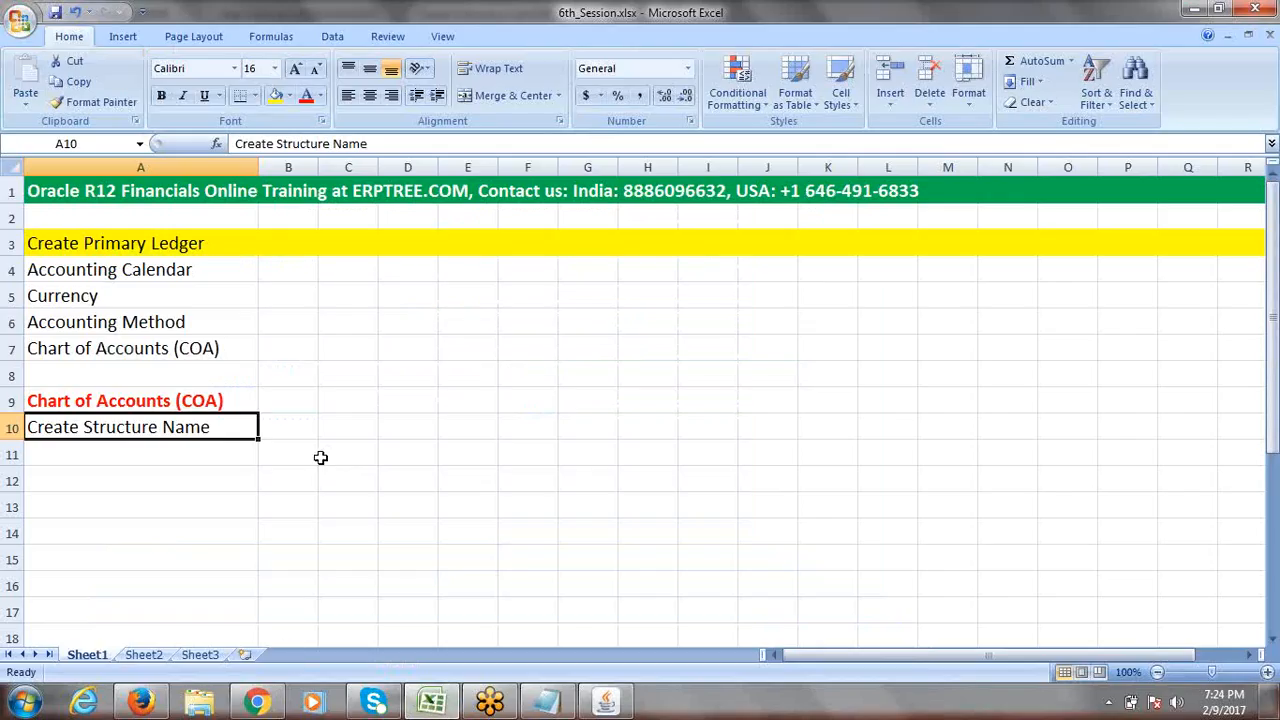
Type ERPTREE Accounting Flexfield, ERPTREE Organization Structure and ERPTREE Chart of Accounts Structure into C10–C12.
left_click(349, 431)
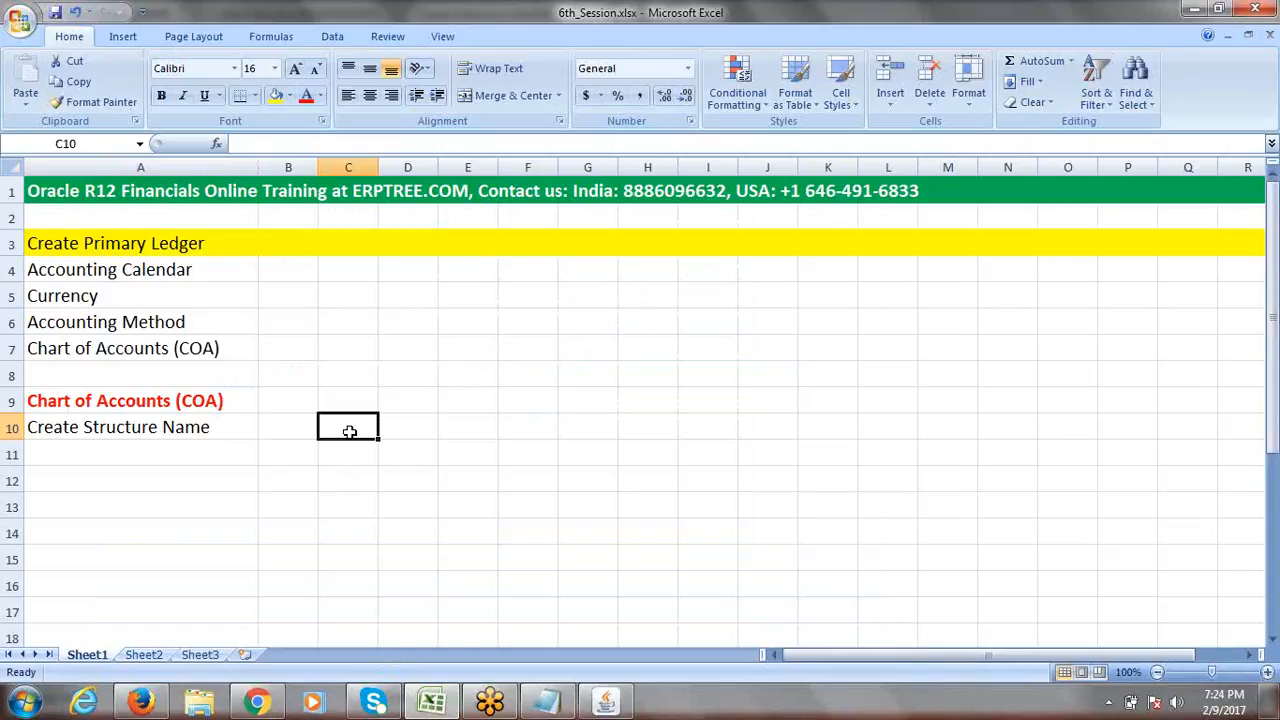
type("E")
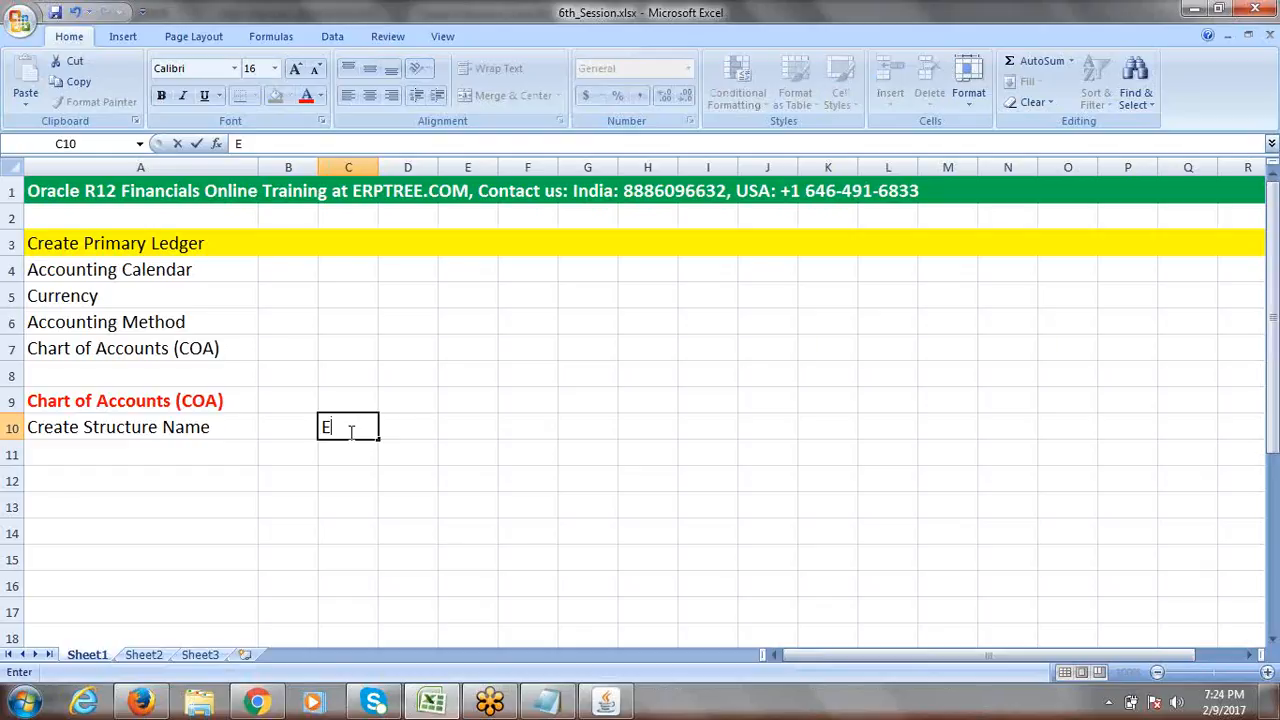
type("RPTREE")
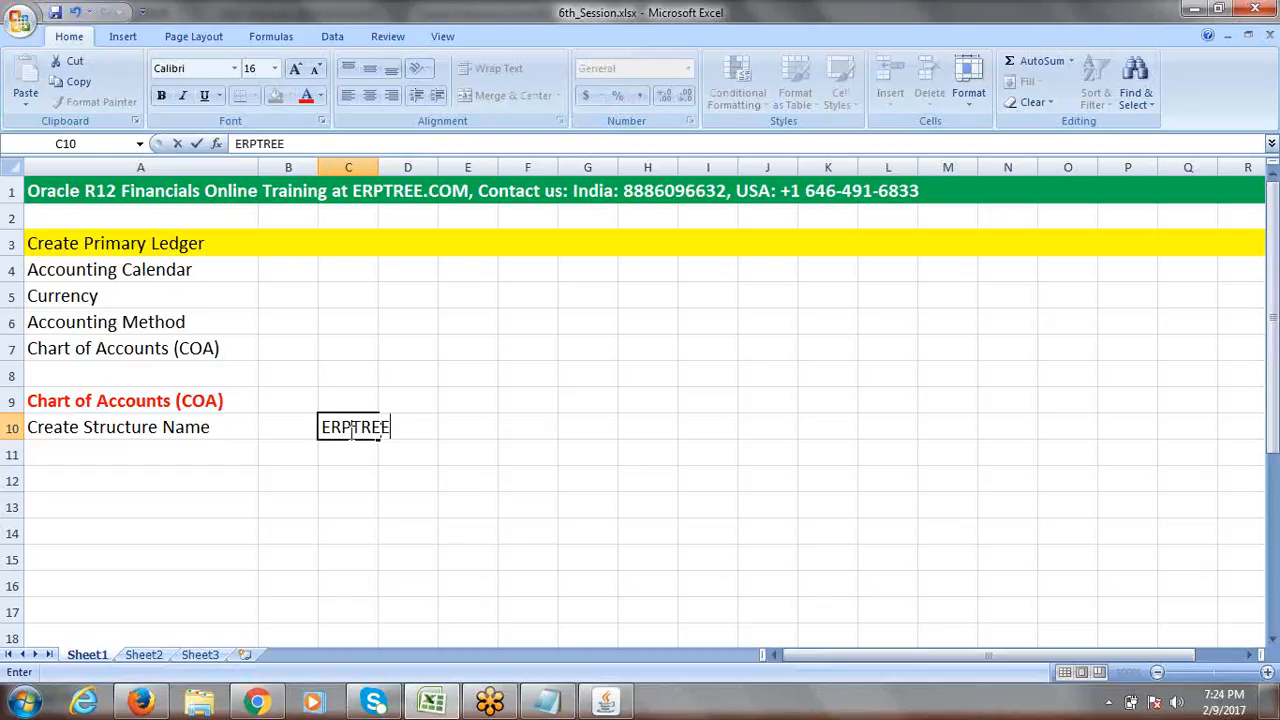
type(" Accounting Flex")
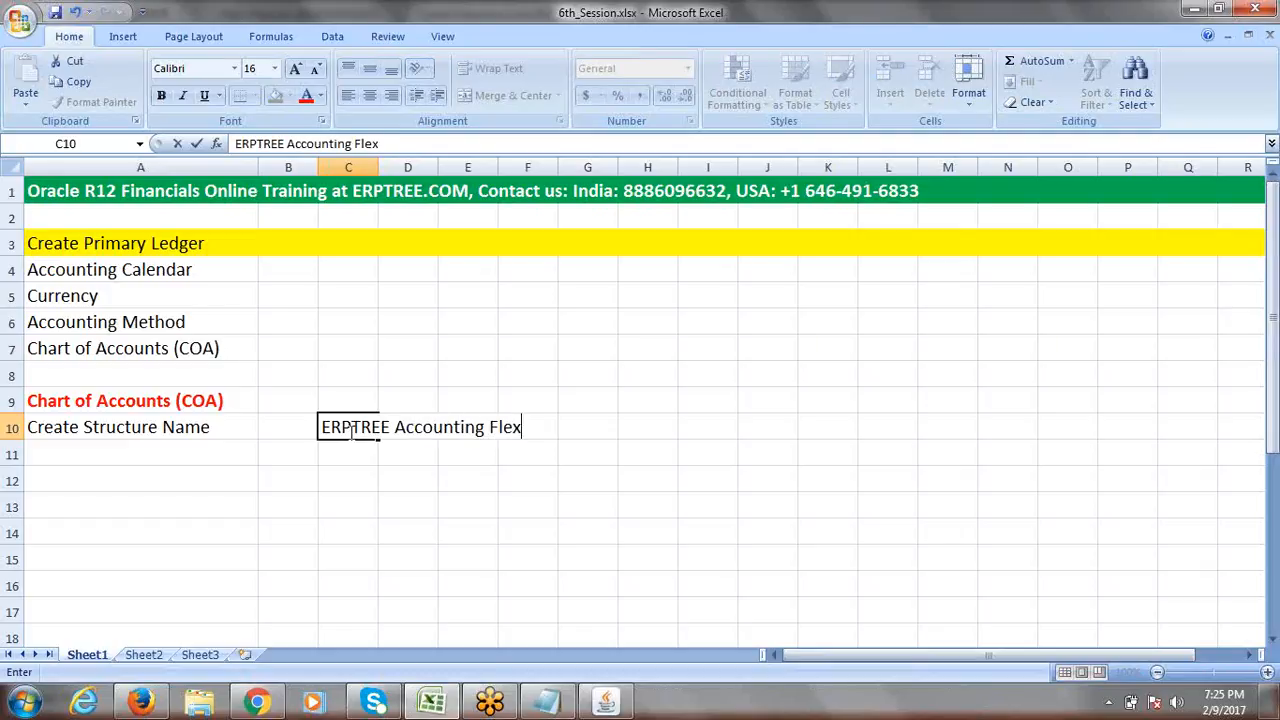
type("field")
key("Tab")
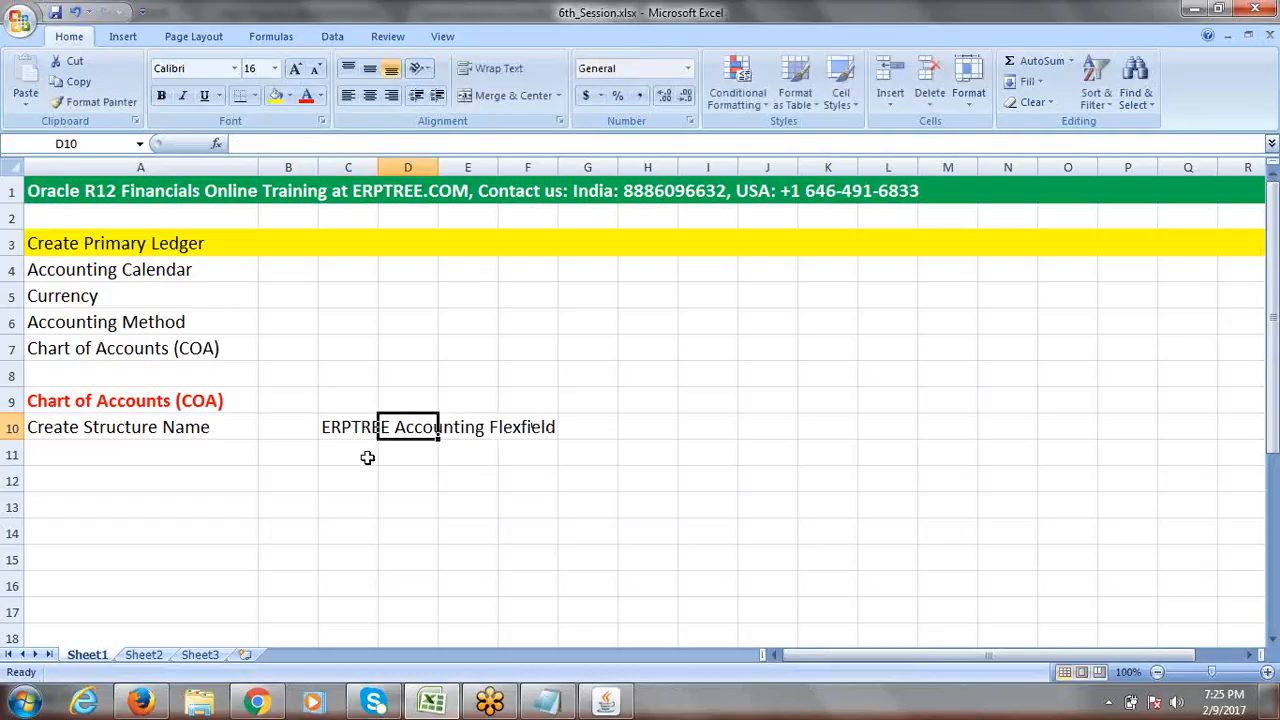
left_click(350, 450)
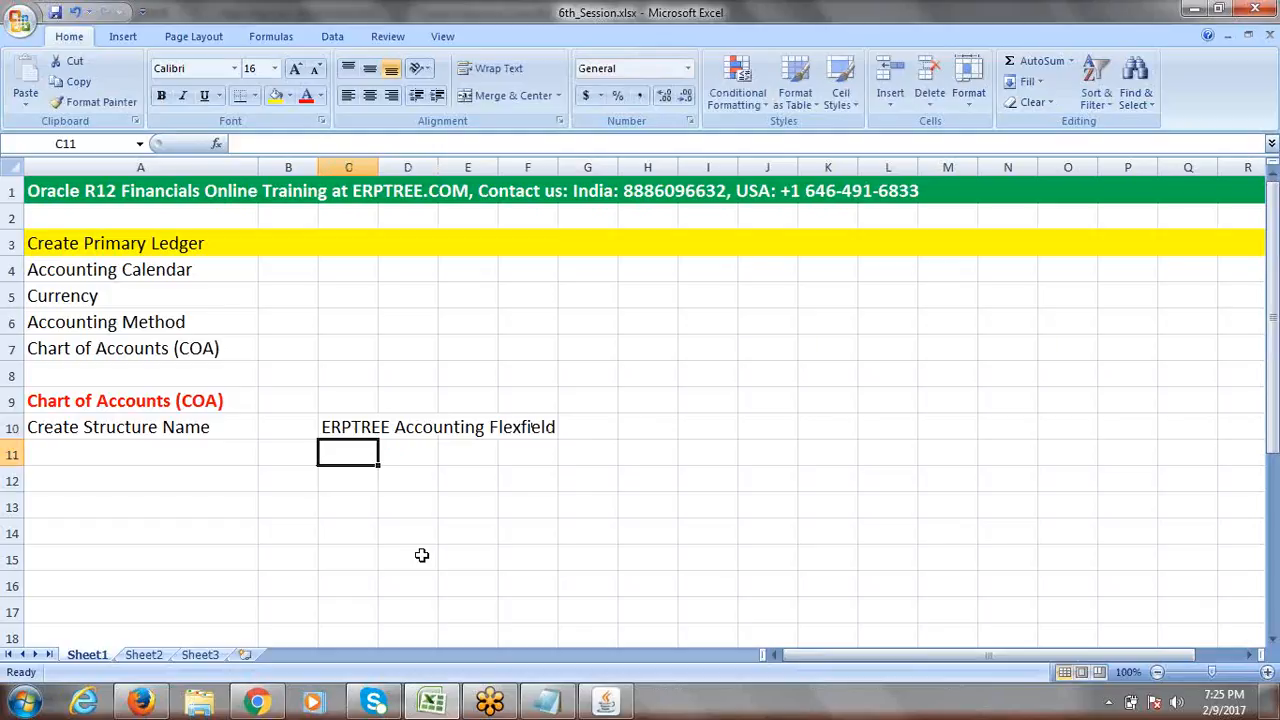
left_click(134, 426)
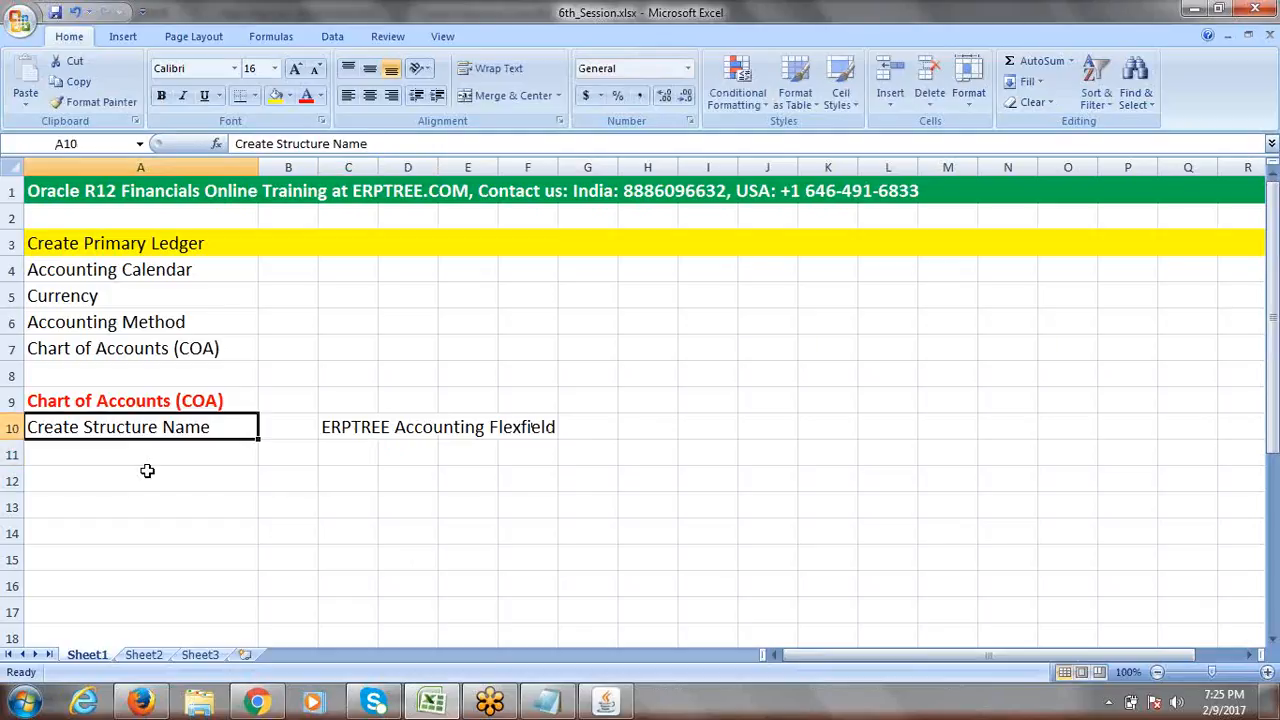
left_click(358, 451)
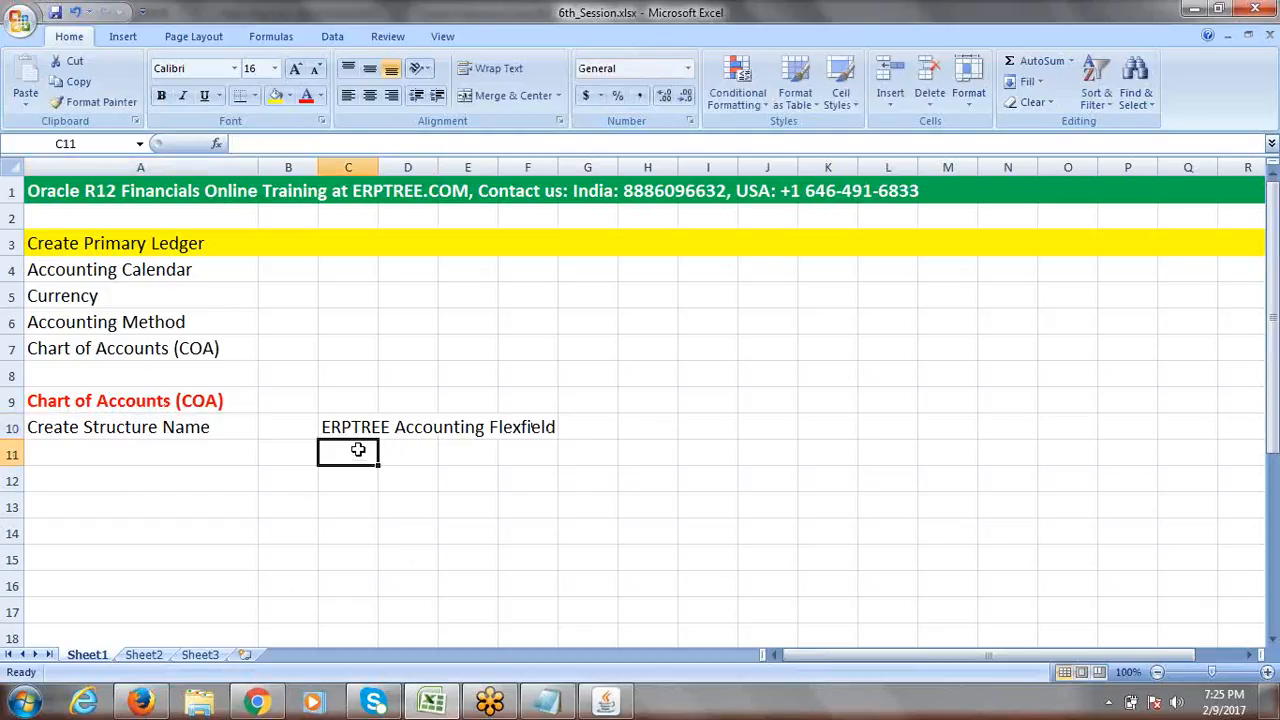
type("ER")
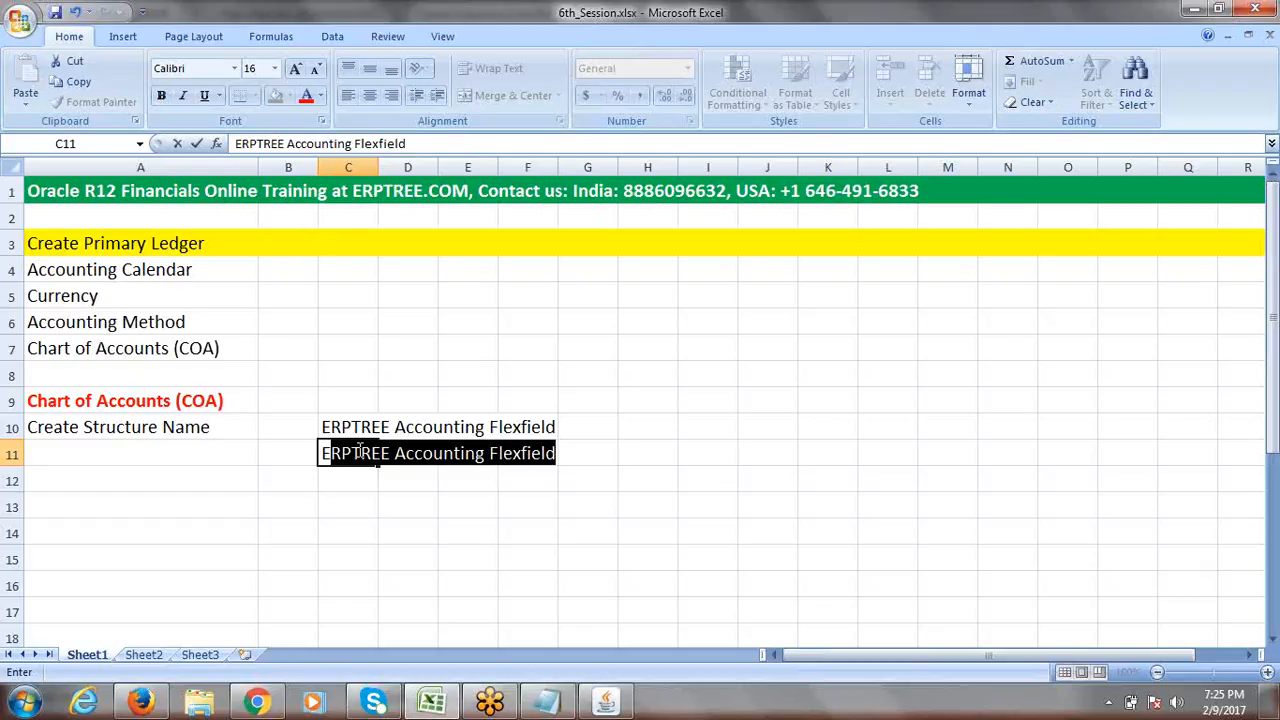
type("PTREE O")
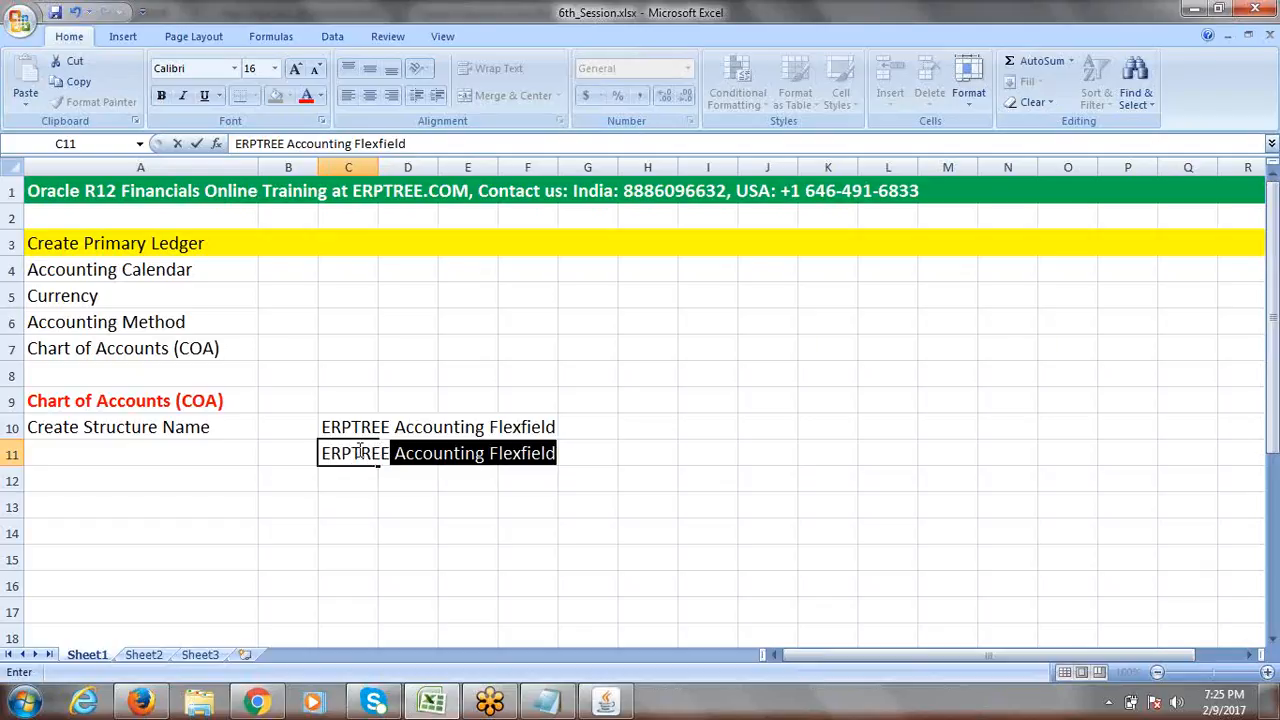
type("rga")
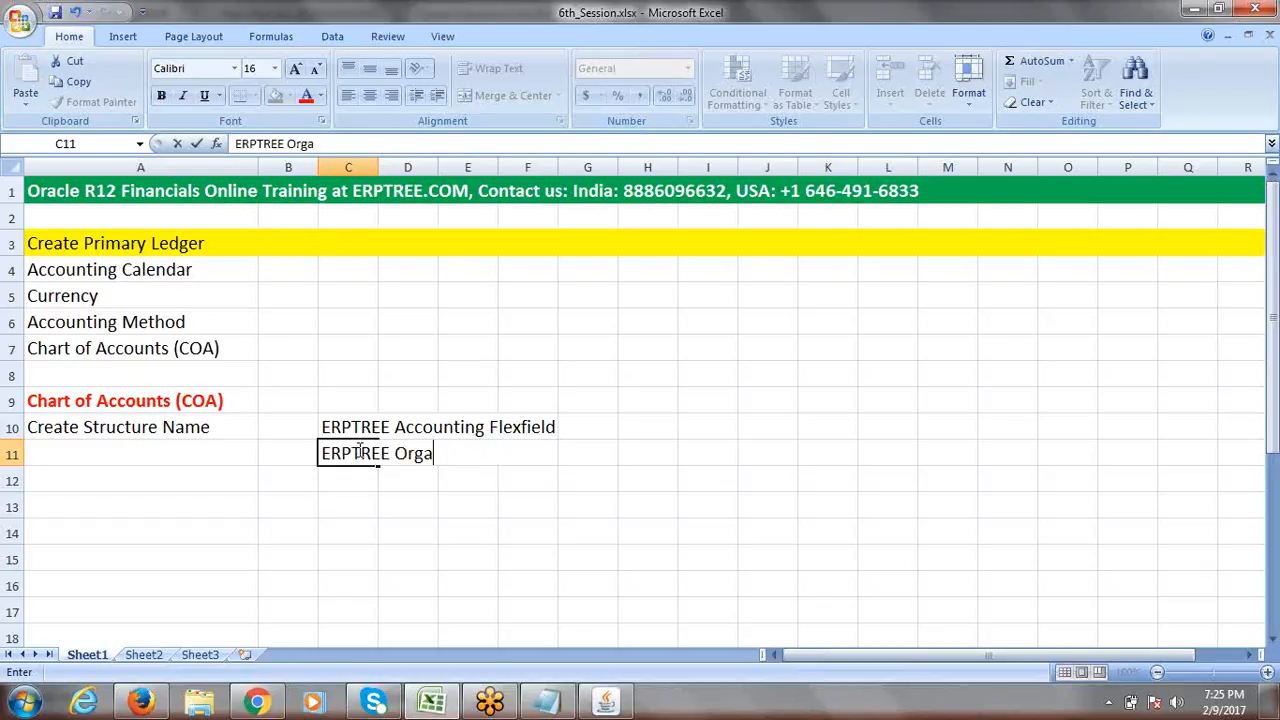
type("nization S")
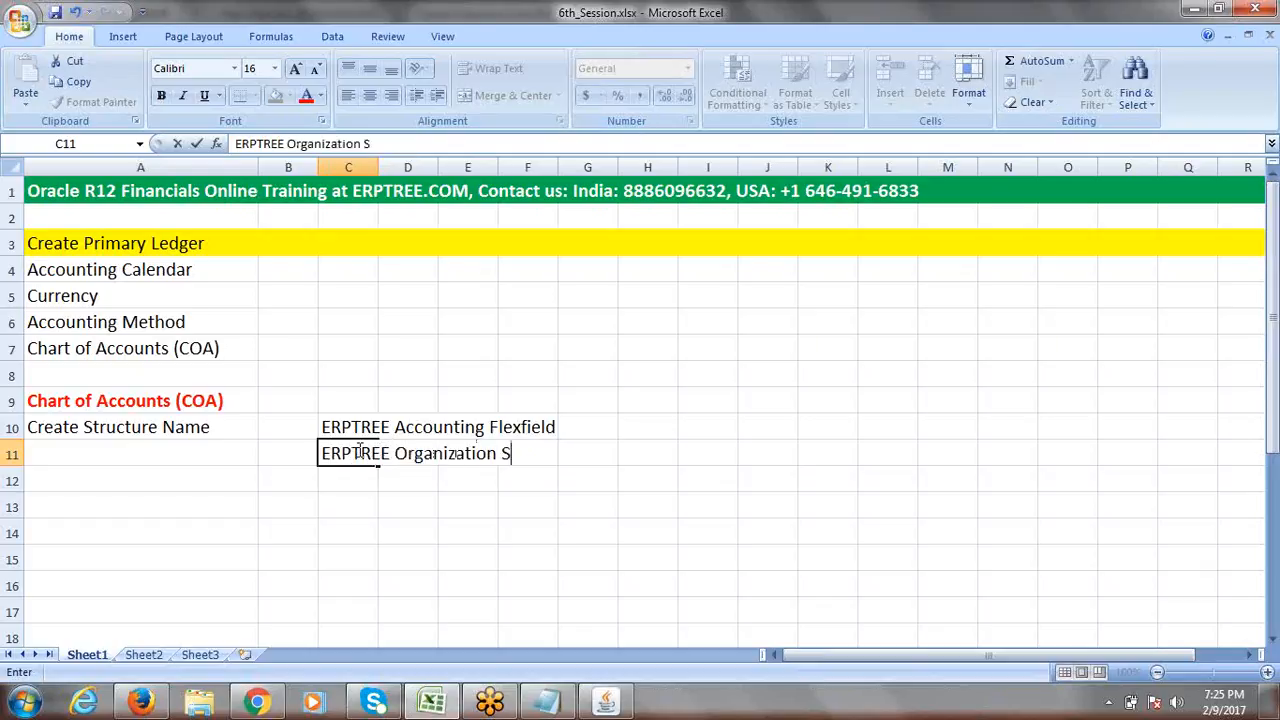
type("tructure")
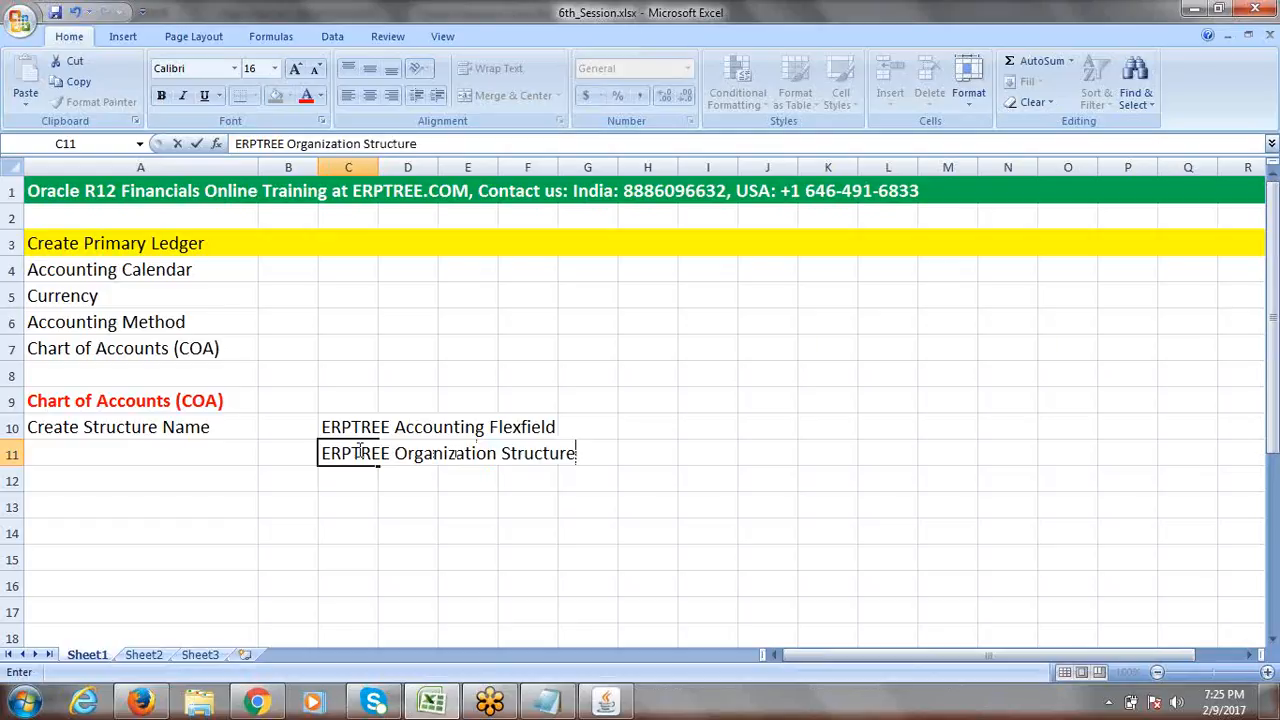
left_click(359, 481)
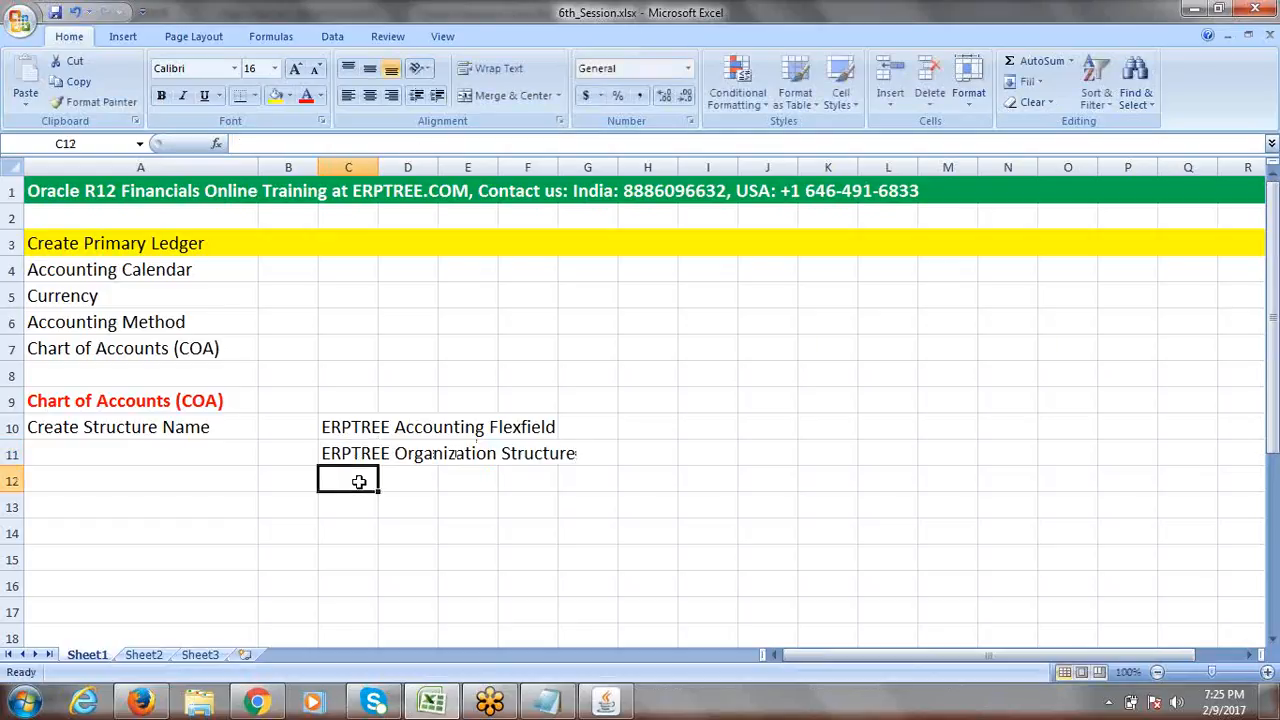
type("ERP")
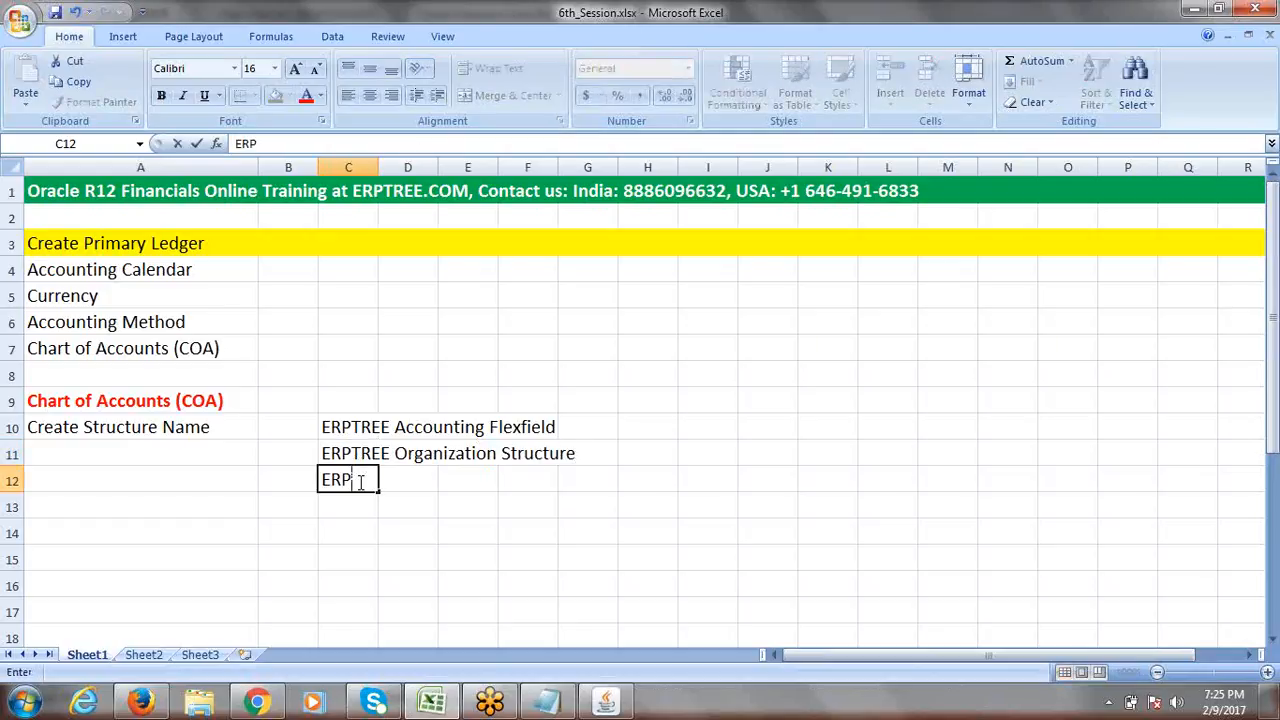
type("TREE Chart of")
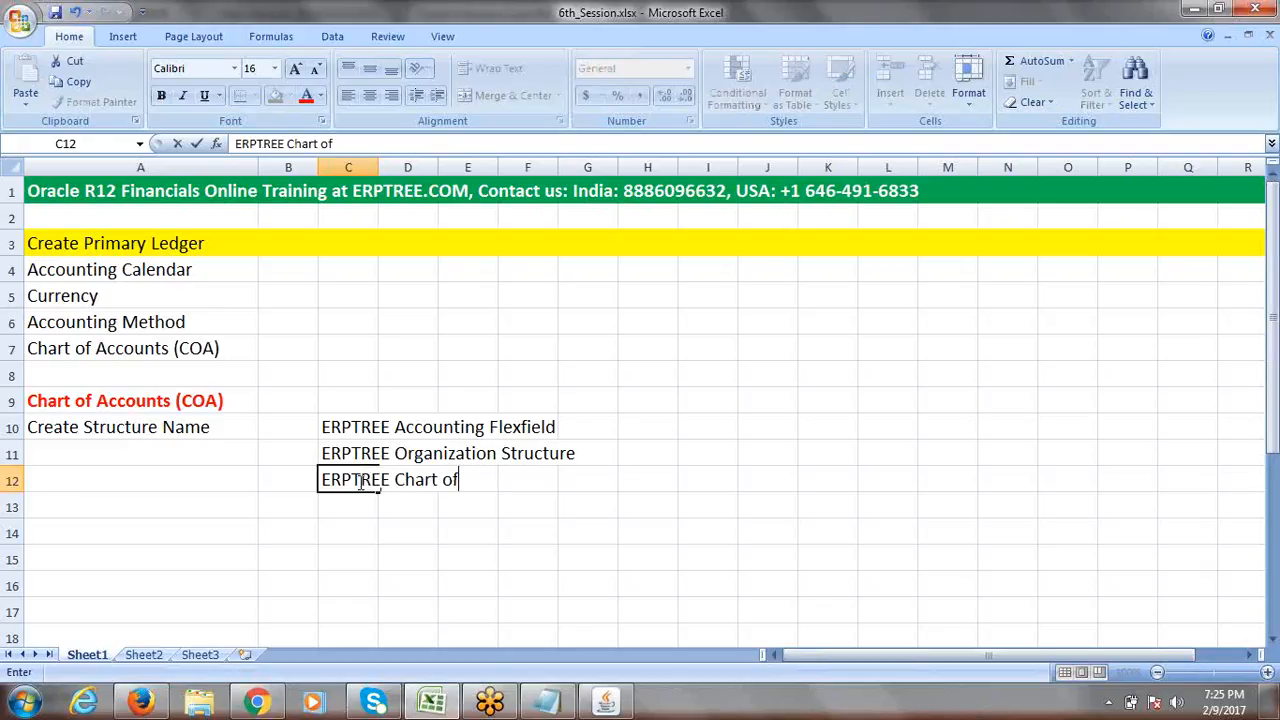
type(" Accounts Str")
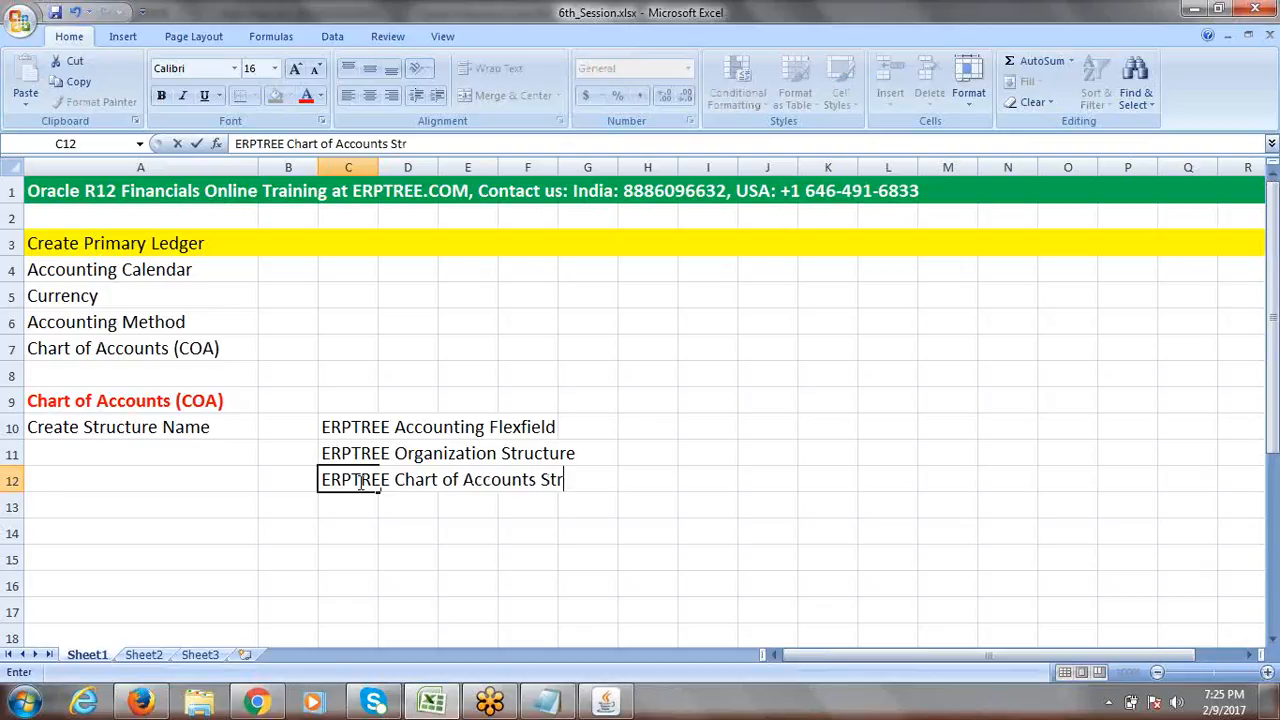
type("ucture")
left_click(730, 503)
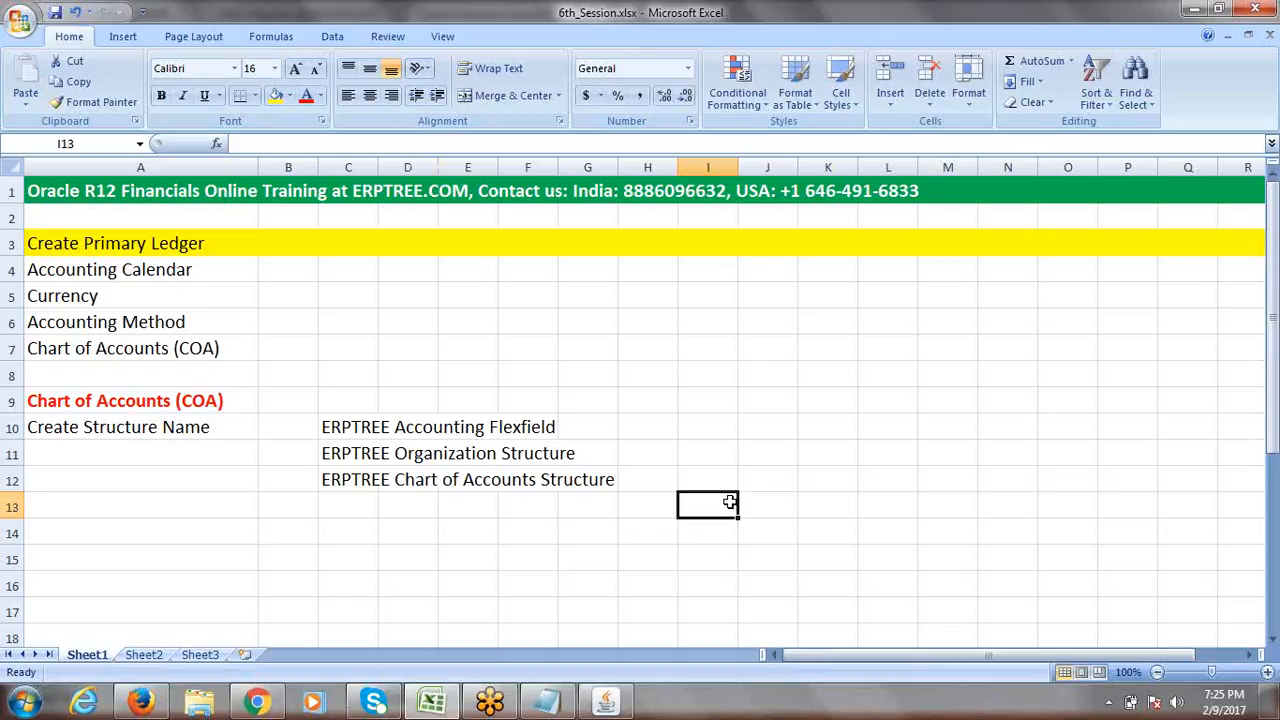
Review the ERPTREE Accounting Flexfield name in C10 and the A10 label, then return to Oracle.
left_click(108, 430)
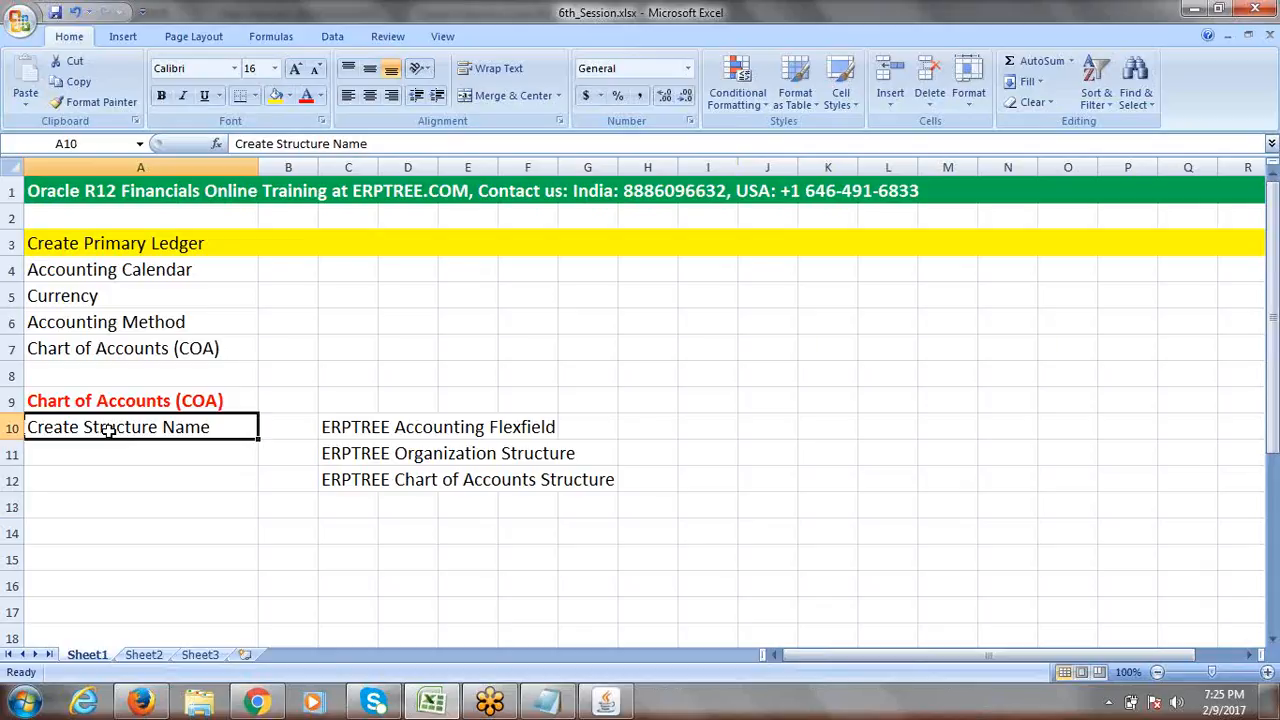
left_click(341, 426)
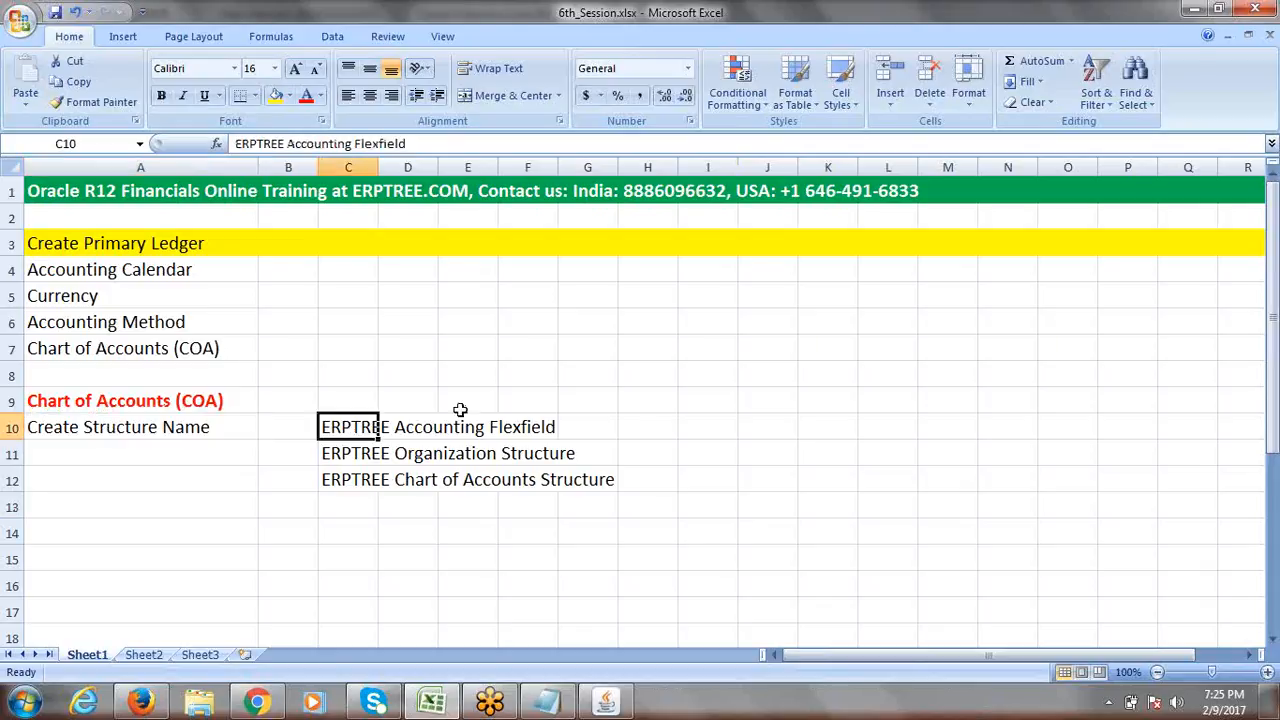
left_click(723, 407)
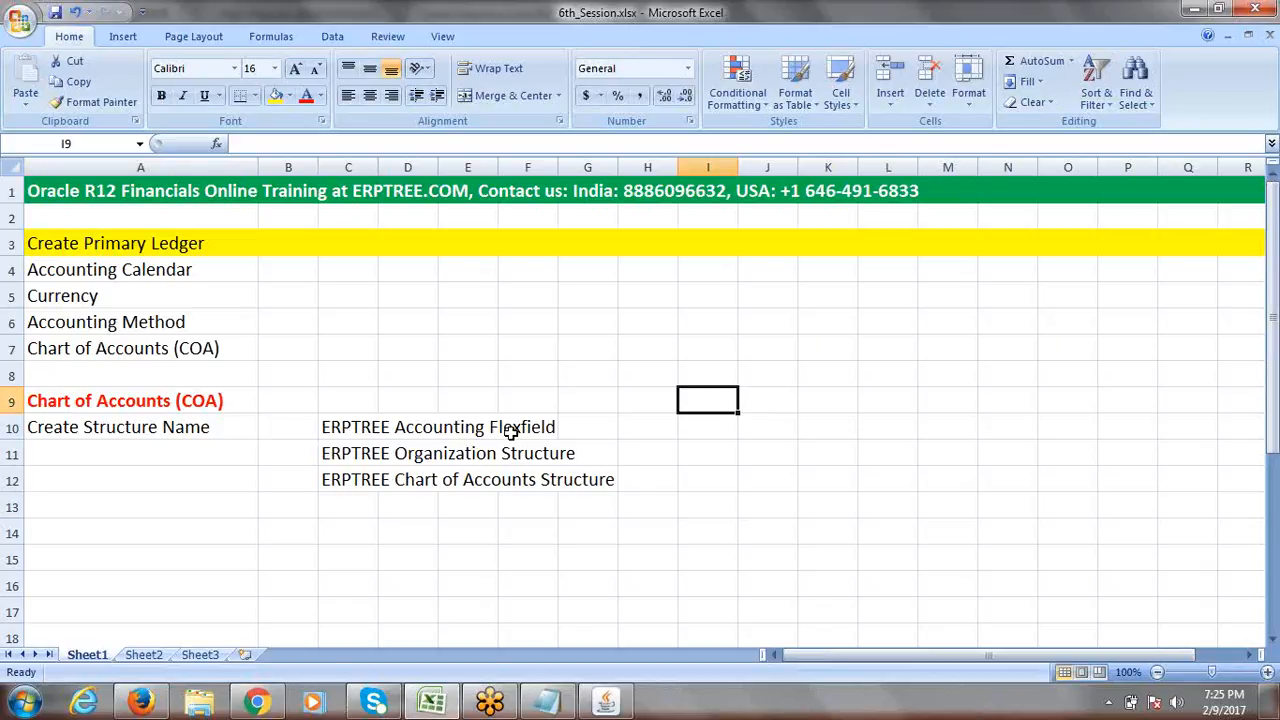
left_click(348, 430)
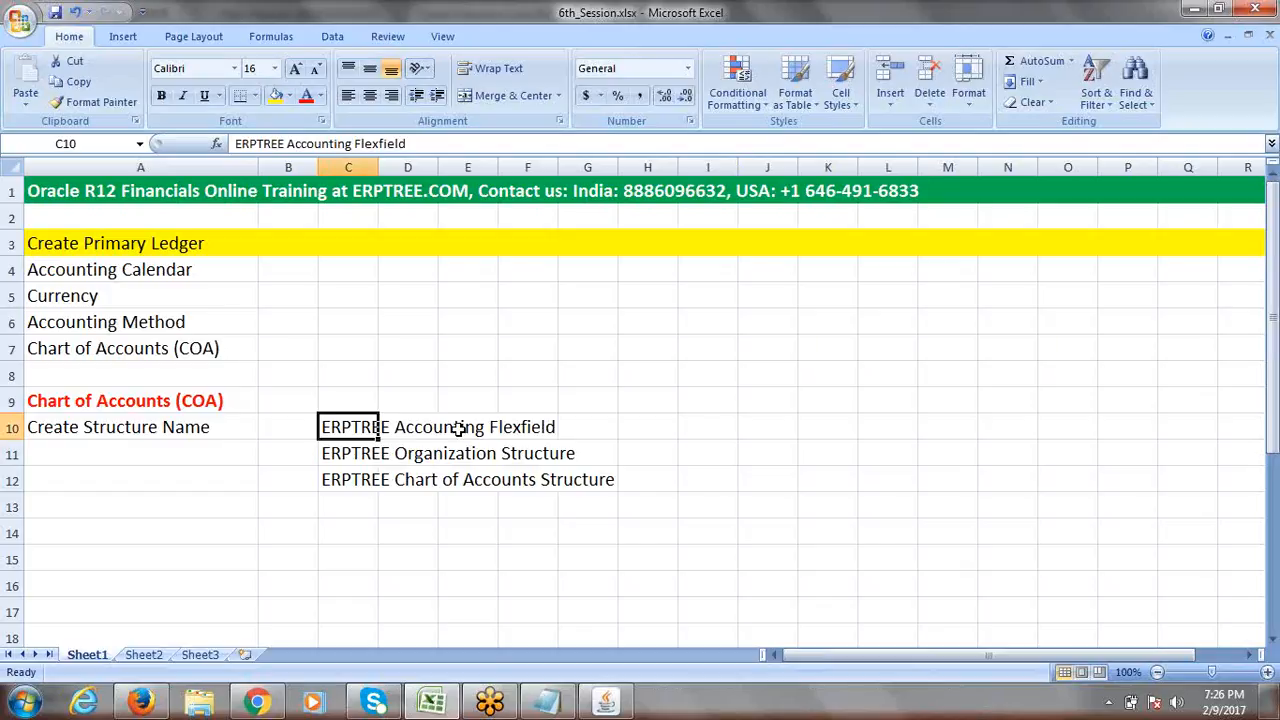
left_click_drag(358, 428, 520, 428)
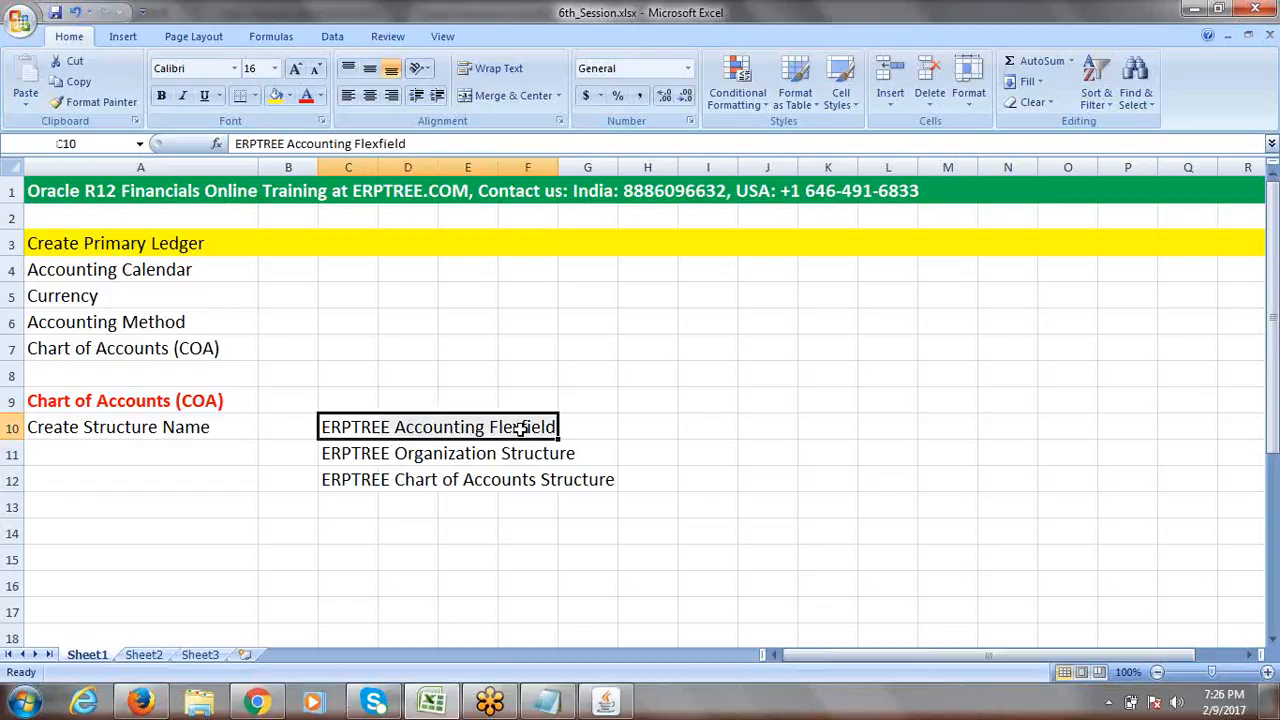
left_click(352, 456)
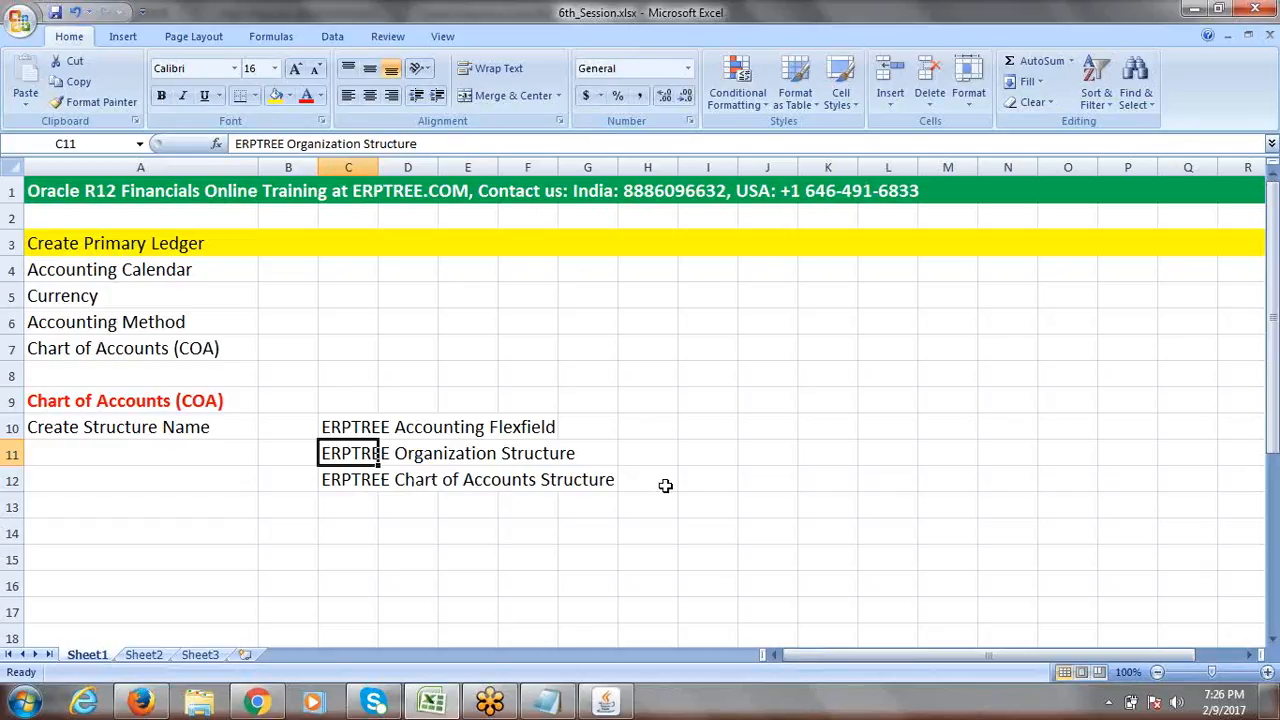
left_click(400, 428)
left_click_drag(343, 428, 530, 428)
left_click(706, 461)
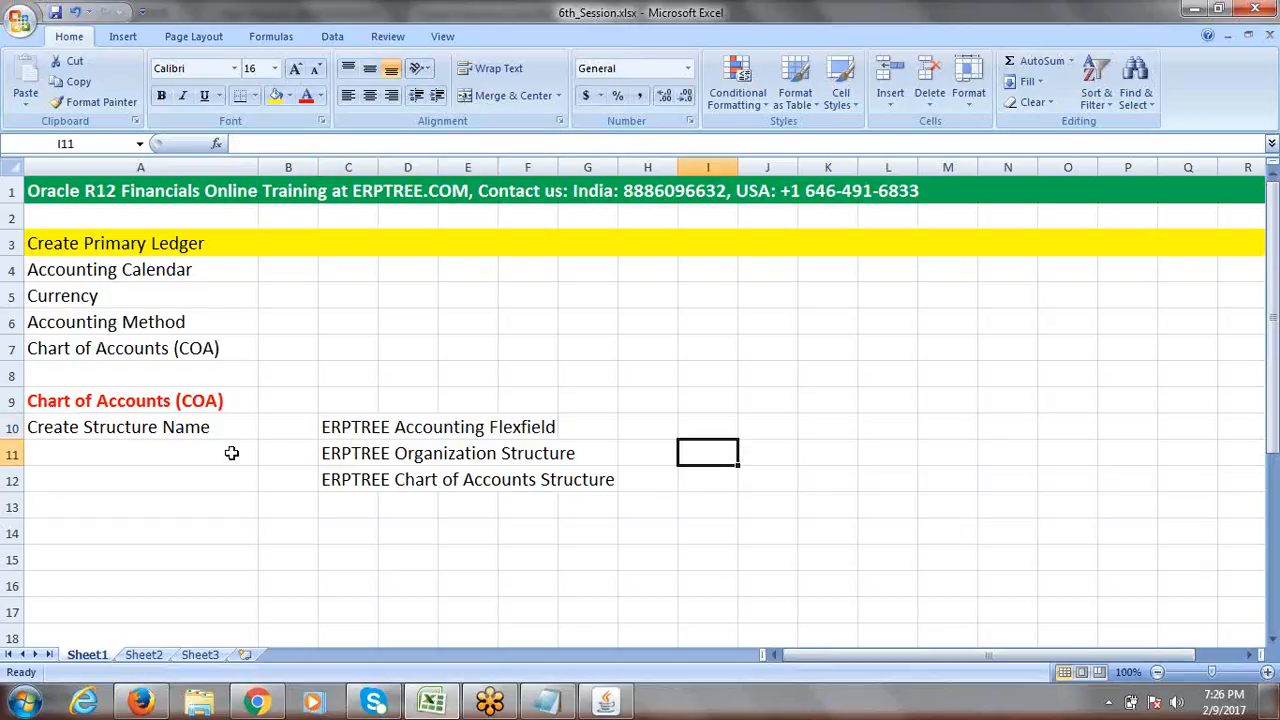
left_click(157, 429)
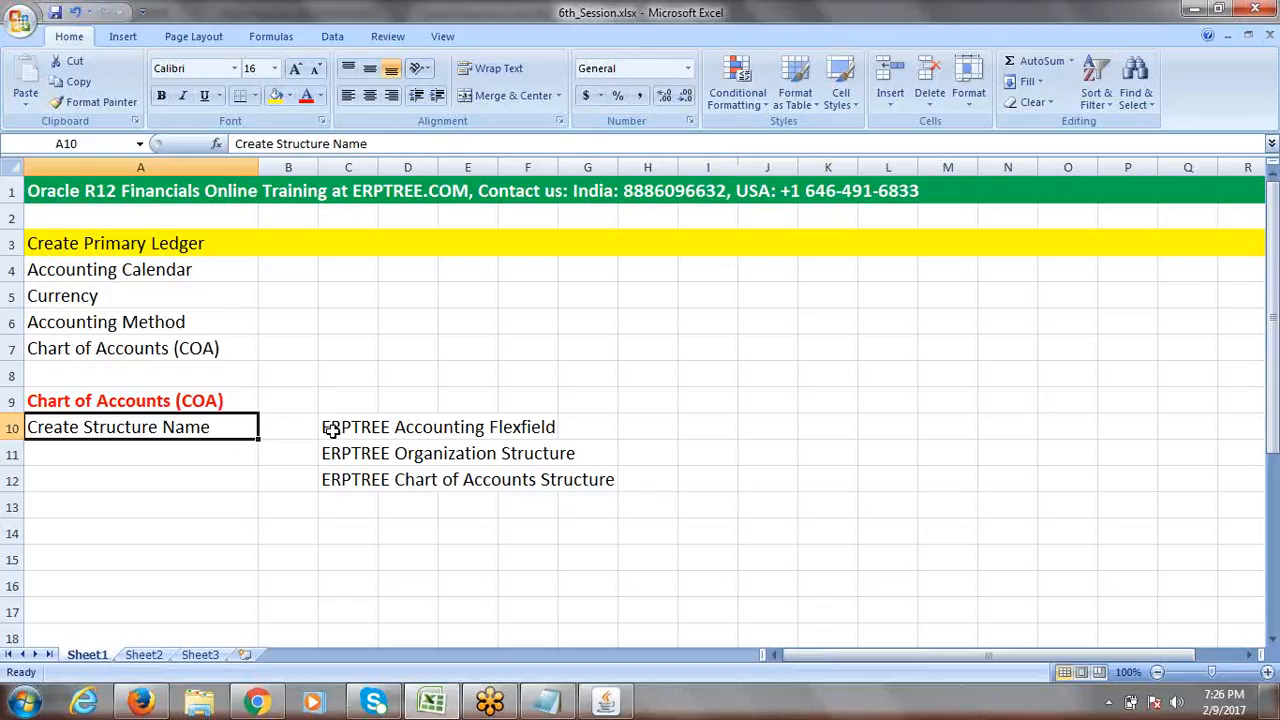
key("alt+Tab")
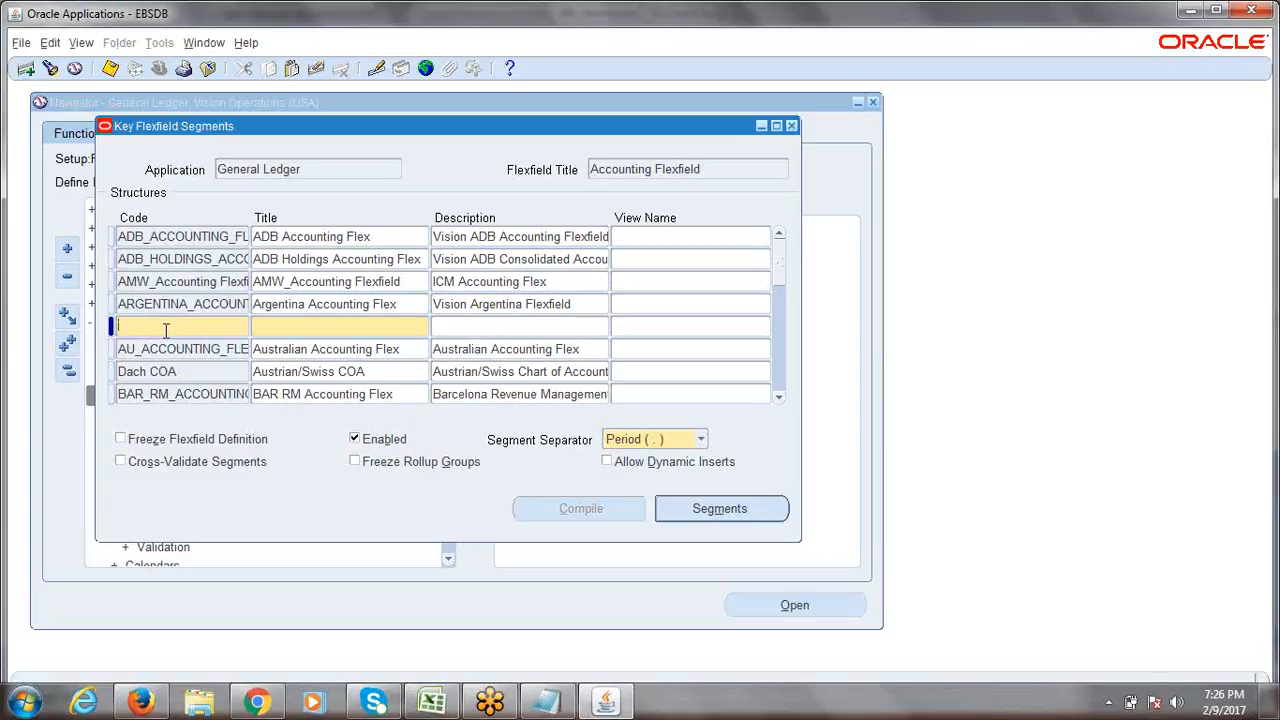
Enter the structure code ERPTREE_ACCOUNTING_FLEXFIELD, replacing spaces with underscores.
type("ERPTREE ACCOUNTI")
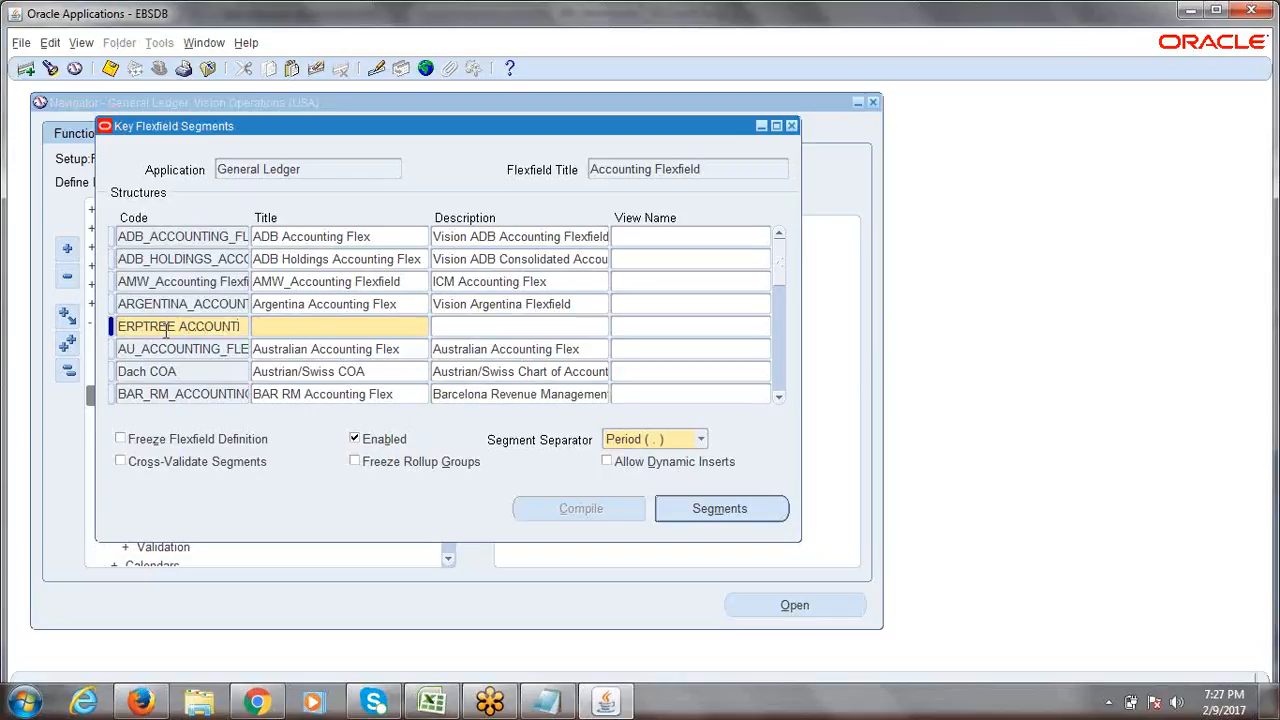
type("NG FLE")
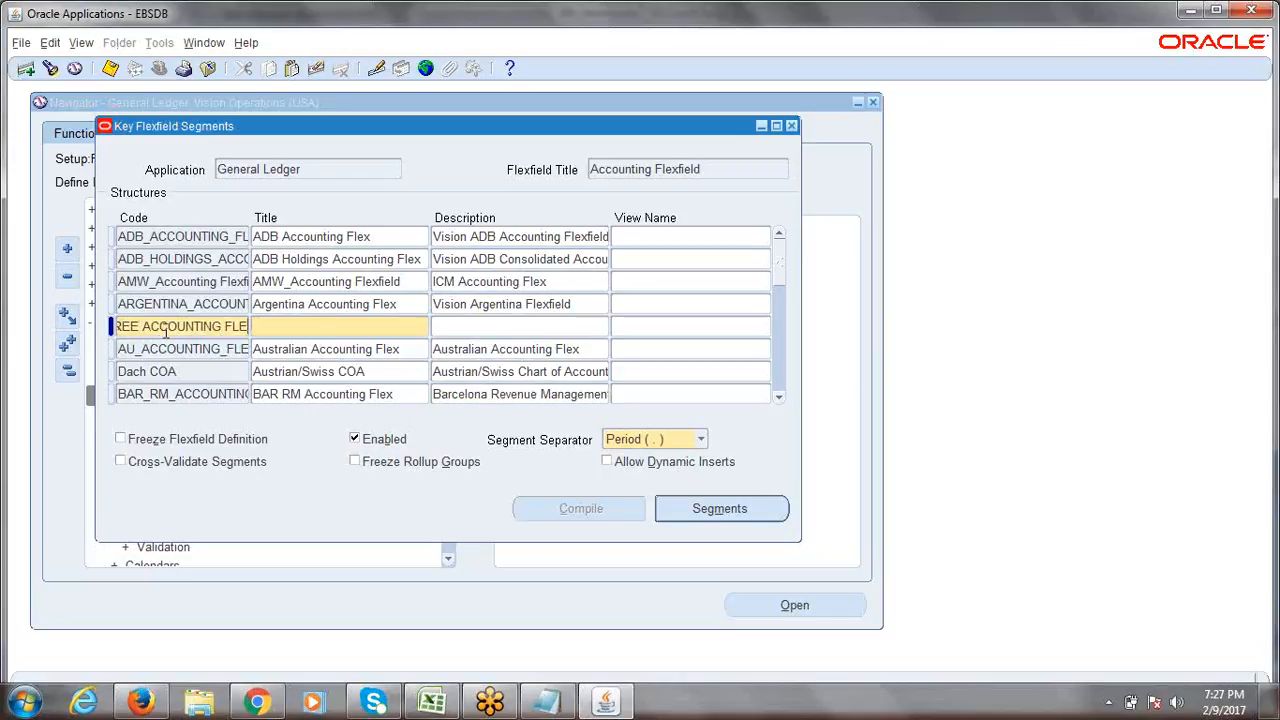
type("XFIELD")
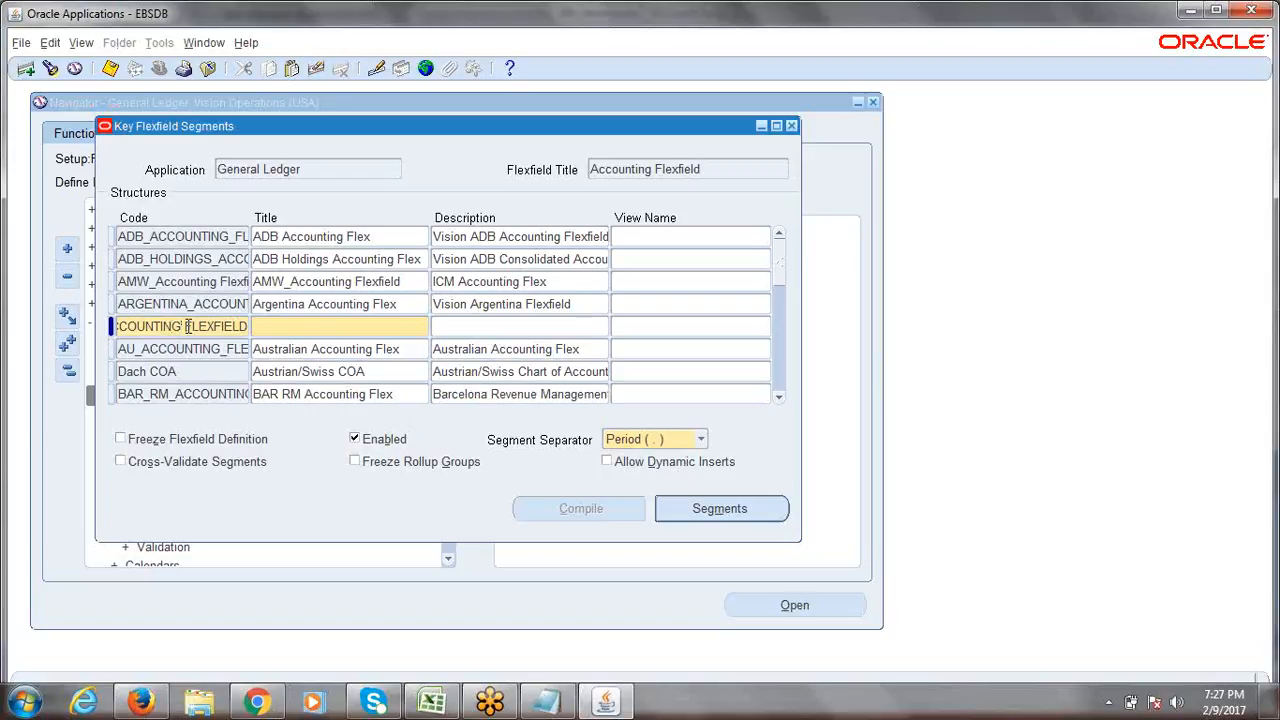
key("Home")
type("RP")
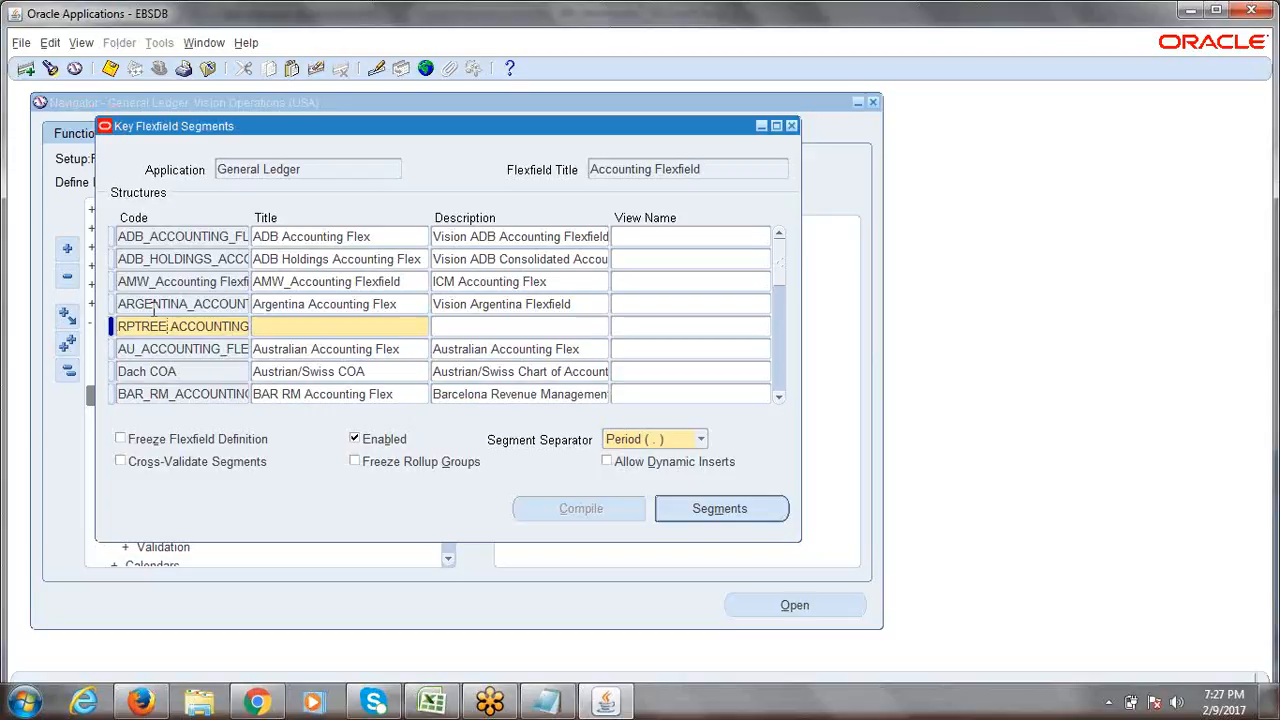
left_click(172, 326)
key("BackSpace")
type("_")
key("End")
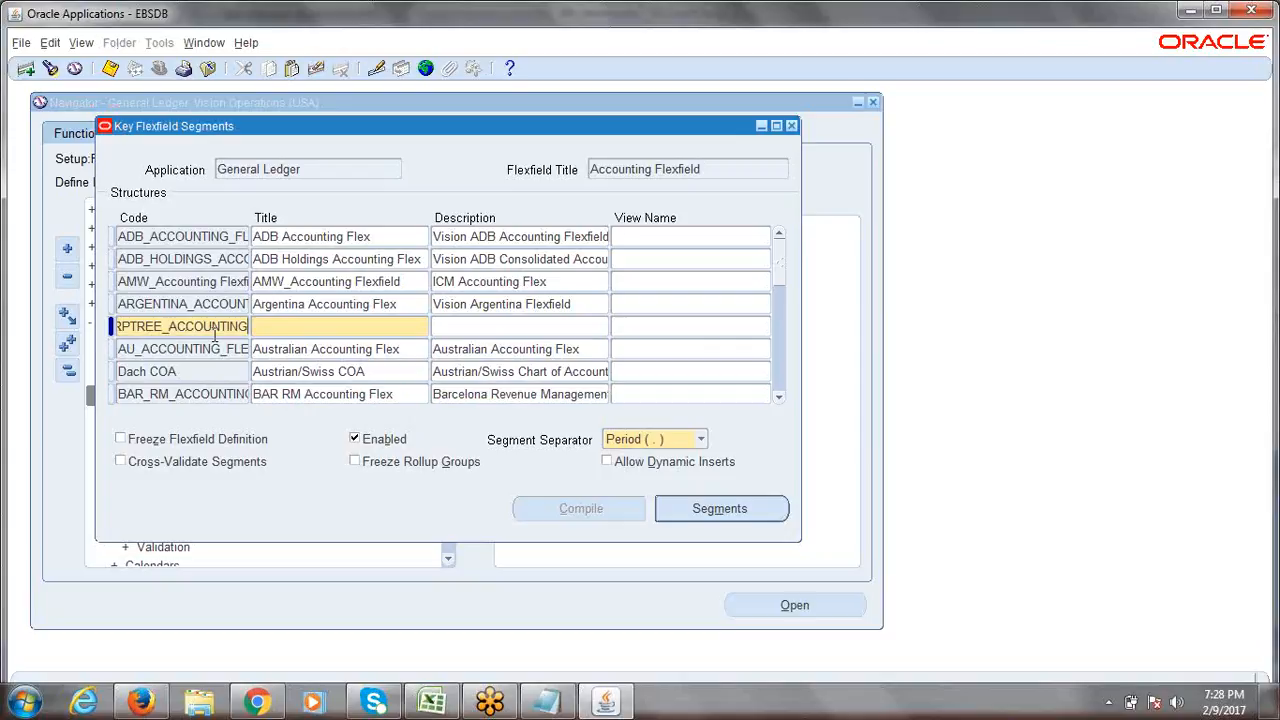
type("_FLEXFI")
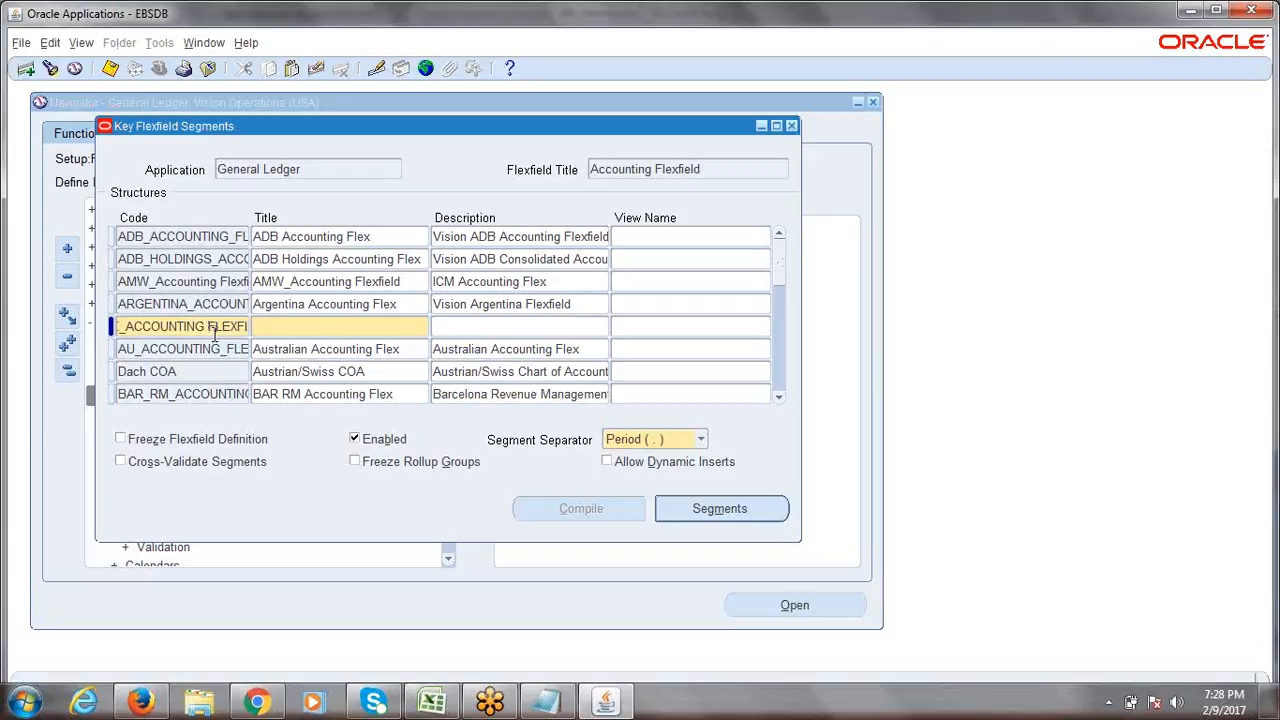
type("E")
type("_")
key("Tab")
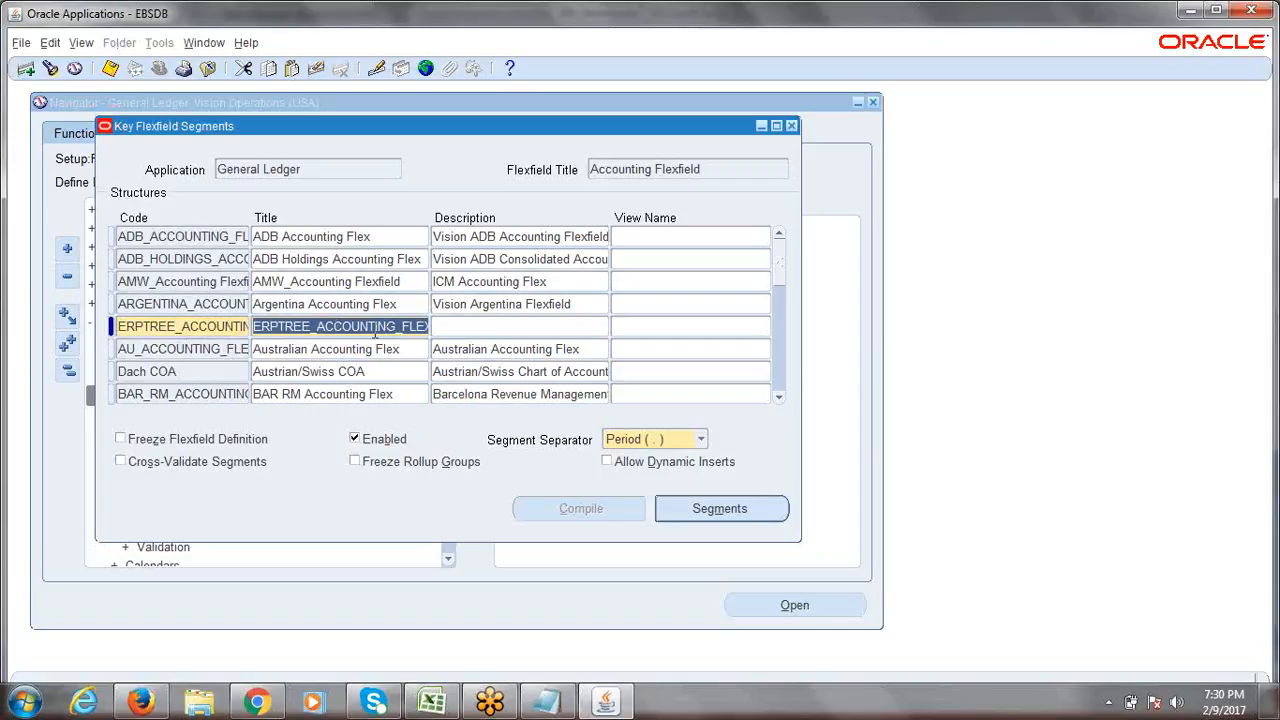
Replace the auto-filled title with 'ERPTREE Accounting Flexfield'.
left_click(362, 328)
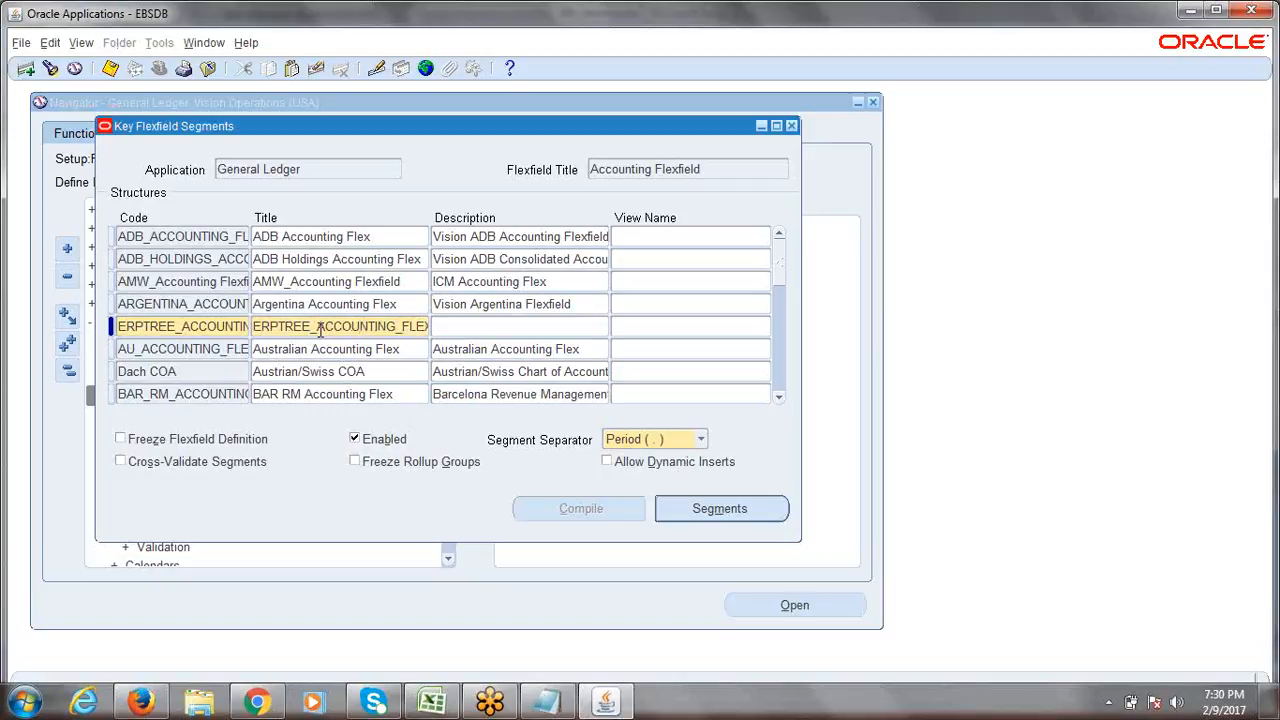
double_click(319, 331)
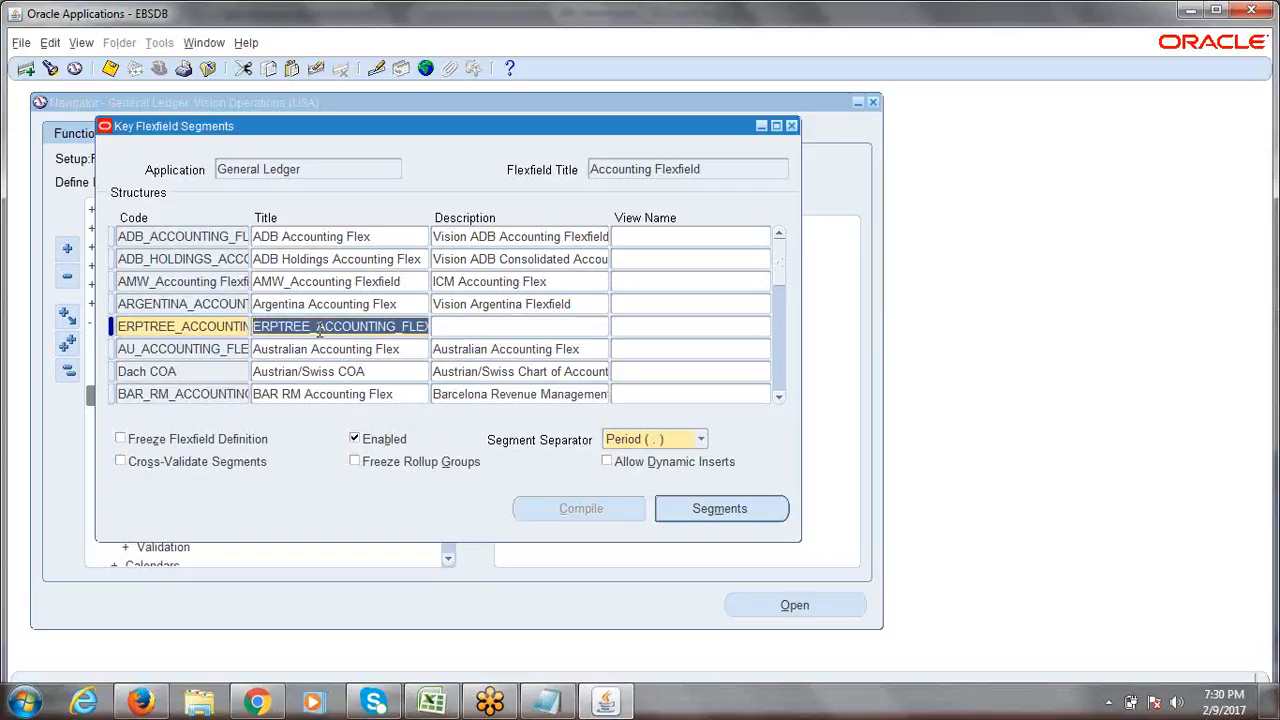
key("Delete")
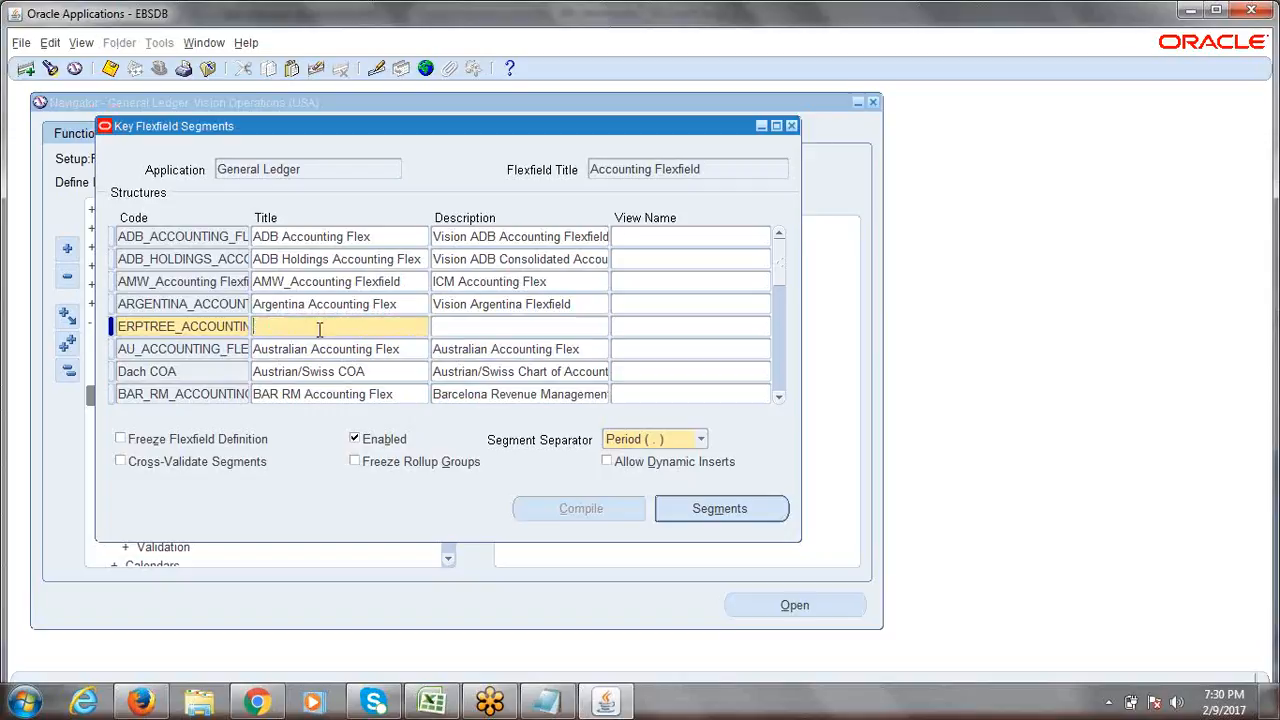
type("ERPTREE Accounting Flexfiel")
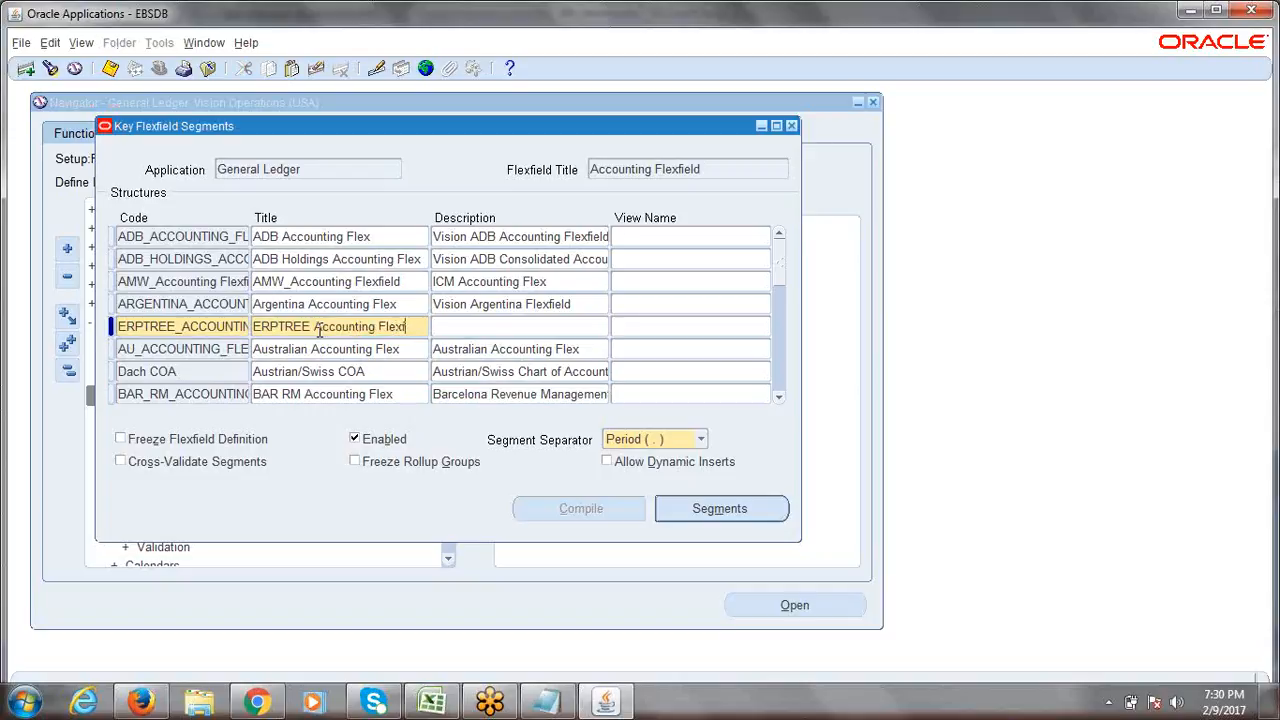
type("d")
key("Tab")
left_click(311, 332)
left_click(311, 331)
type("c")
key("BackSpace")
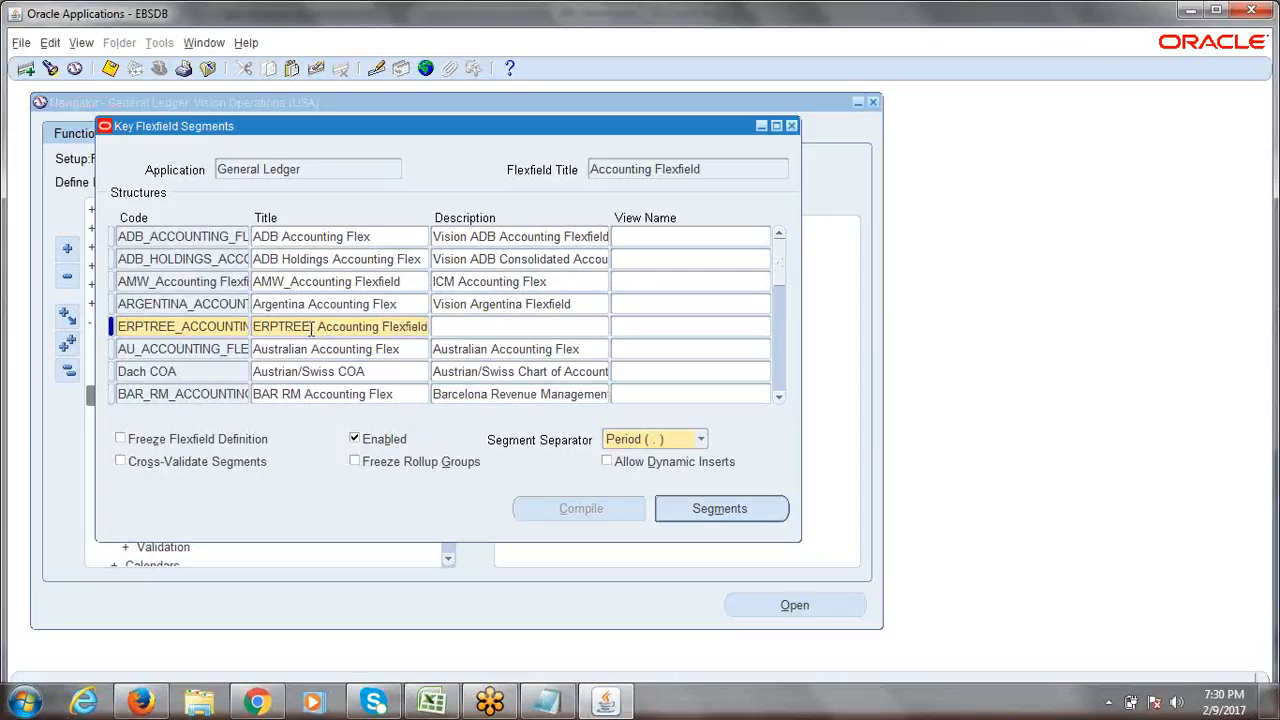
key("BackSpace")
key("BackSpace")
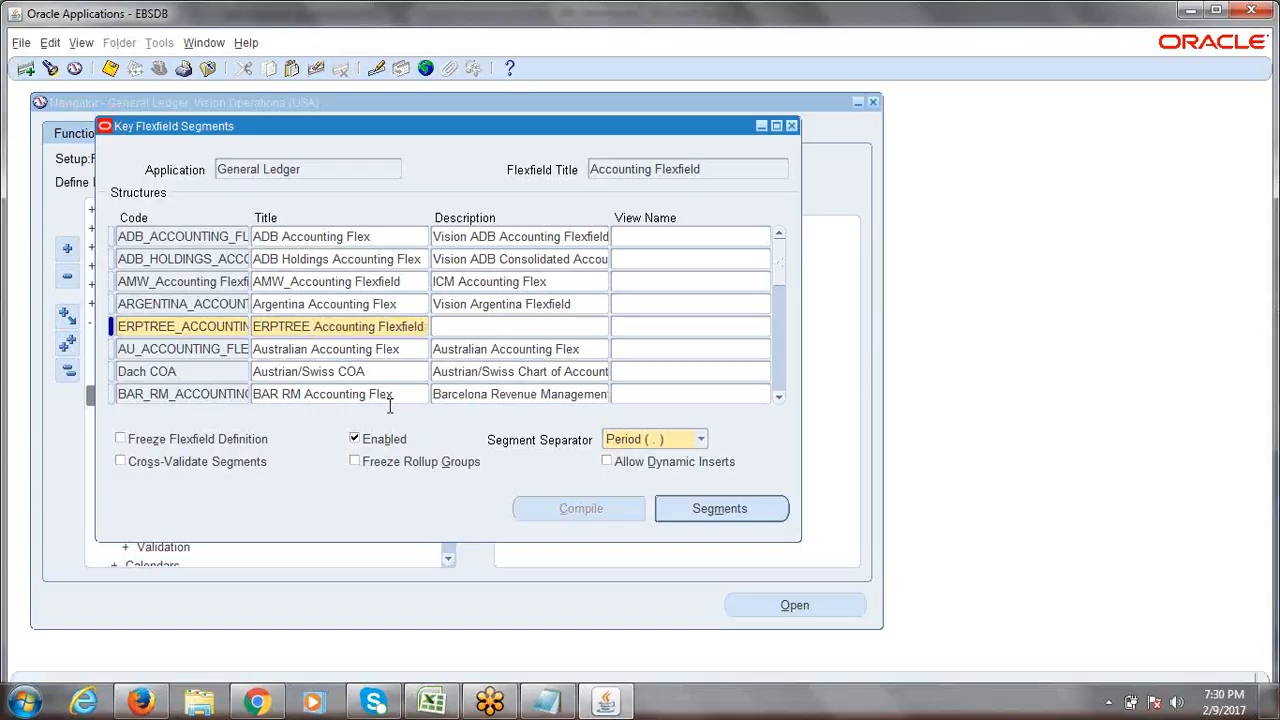
Copy the title into Description and insert '.COM' after ERPTREE.
triple_click(364, 332)
key("ctrl+c")
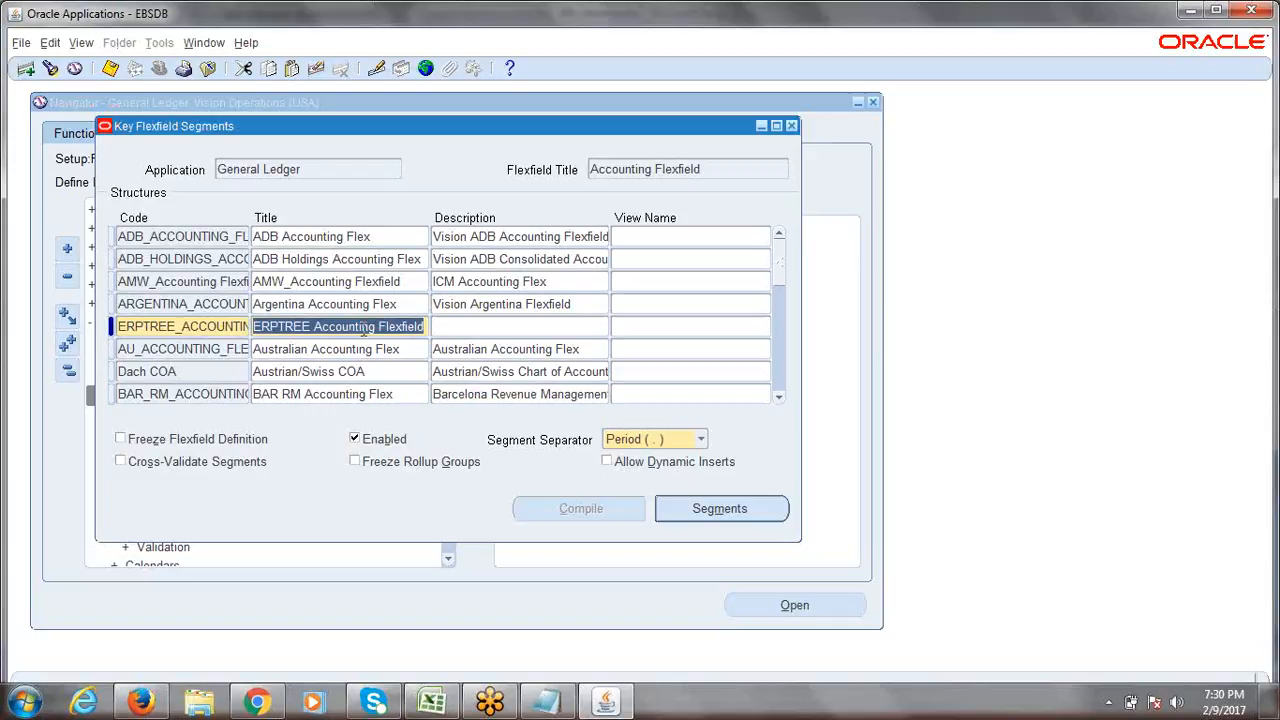
left_click(478, 332)
key("ctrl+v")
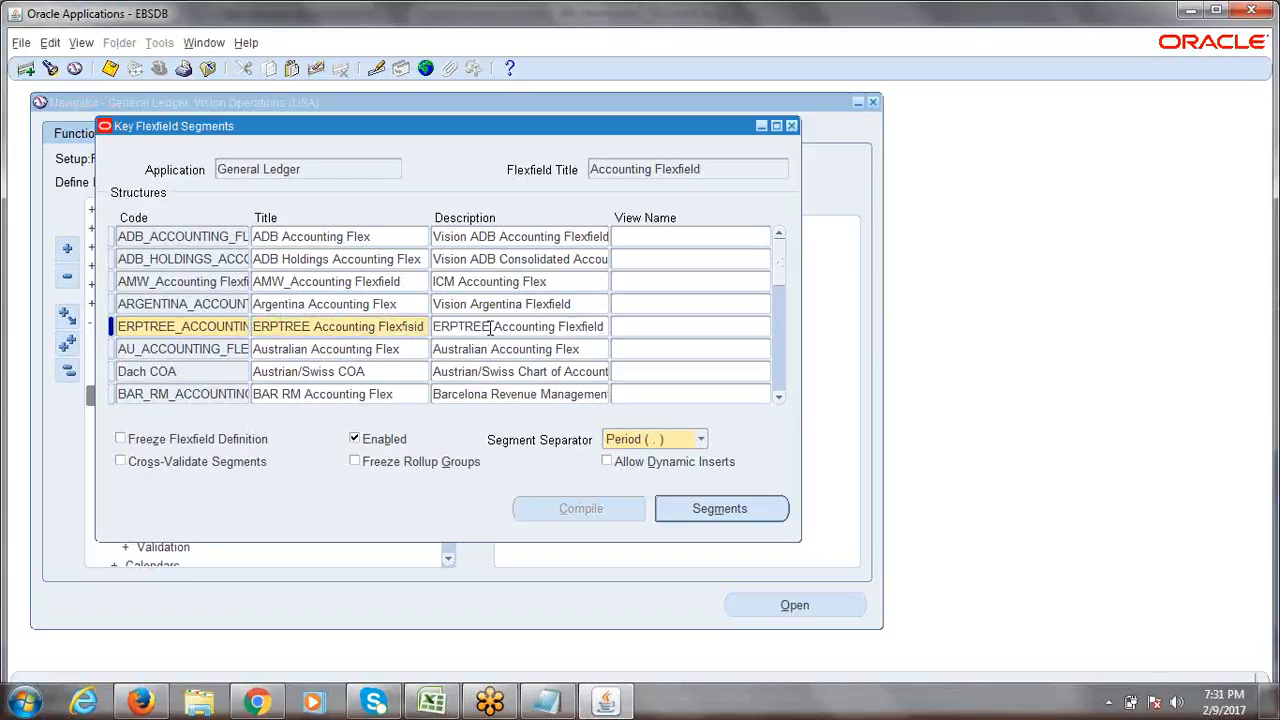
left_click(490, 327)
type(".COM")
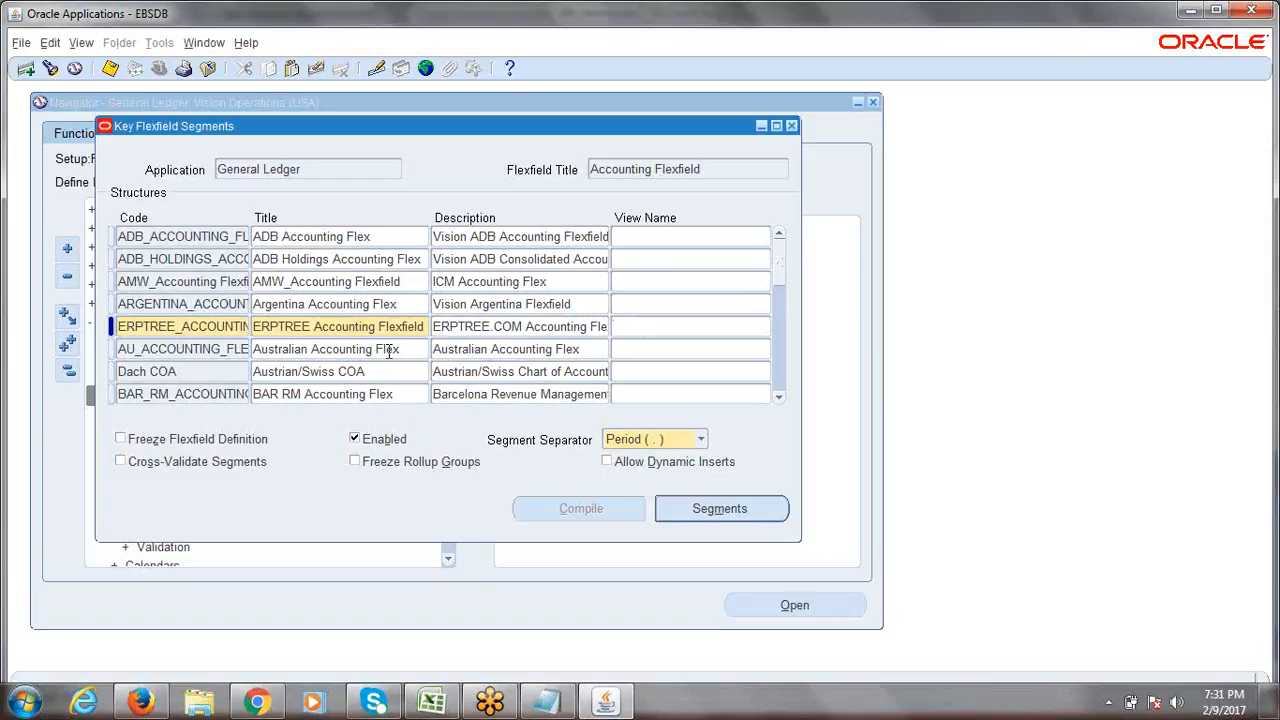
Review the ERPTREE structure's code, title and description and save with Ctrl+S.
double_click(168, 330)
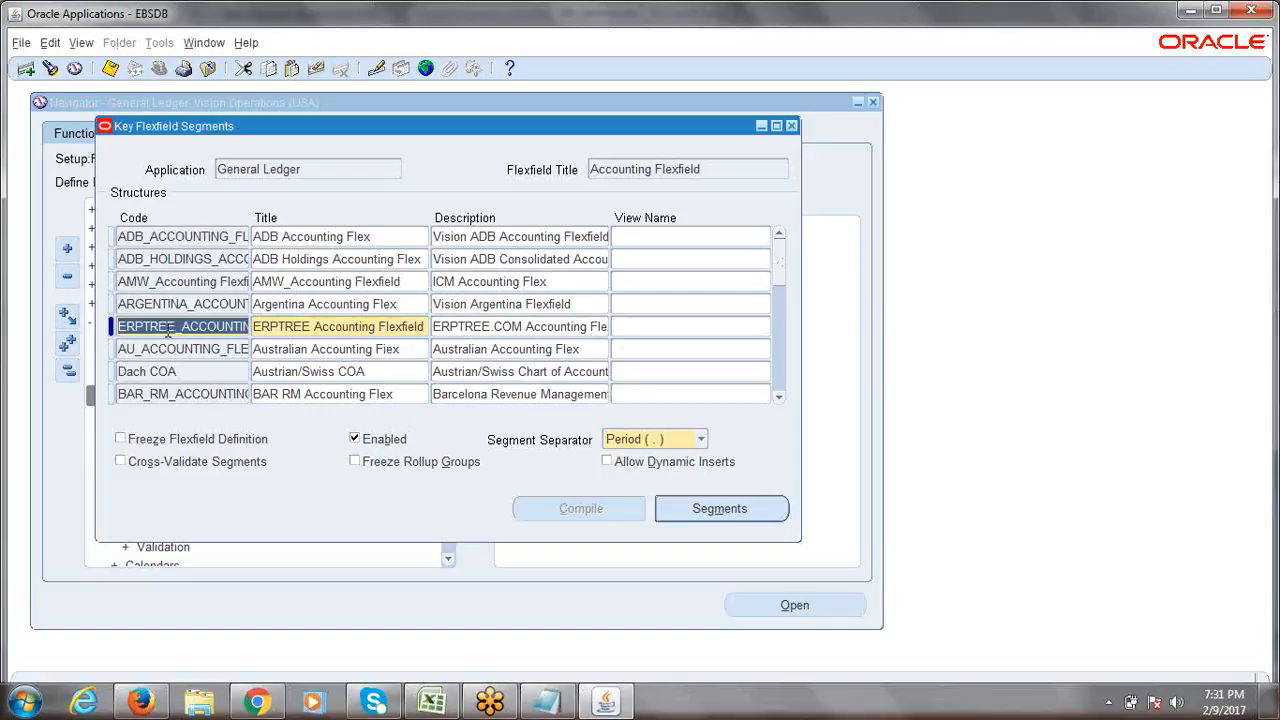
left_click_drag(148, 326, 263, 337)
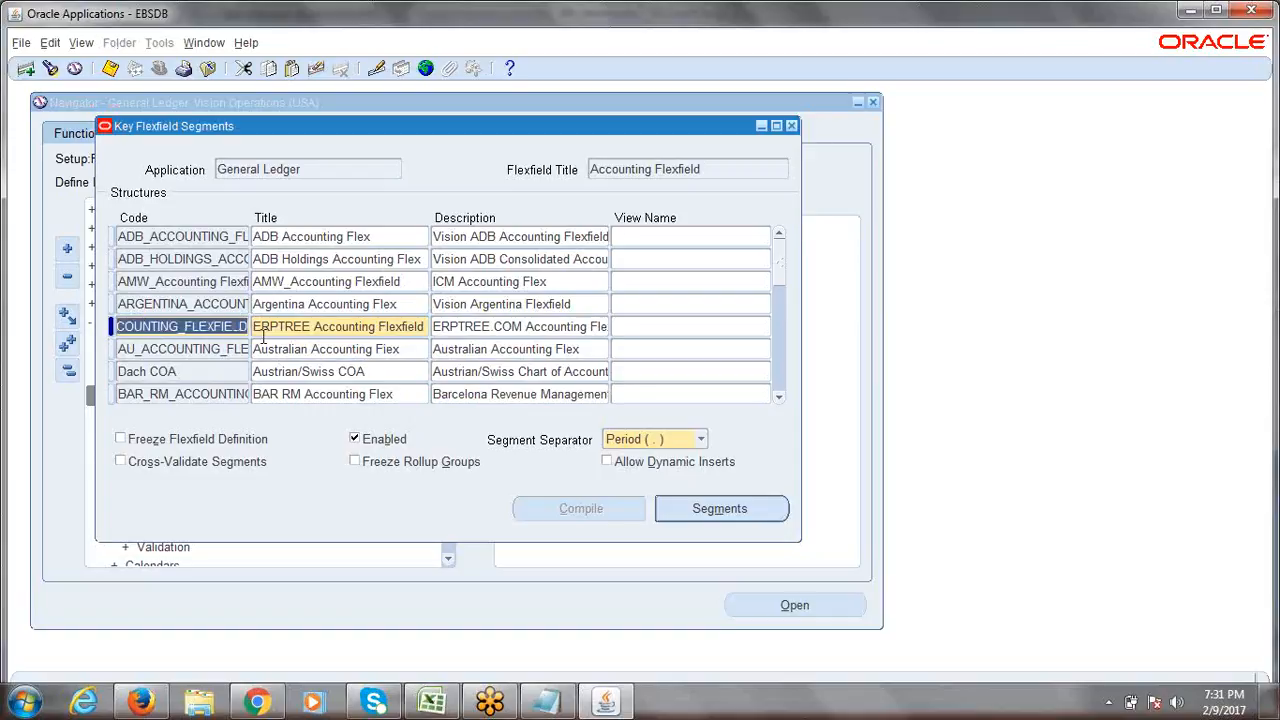
left_click(277, 327)
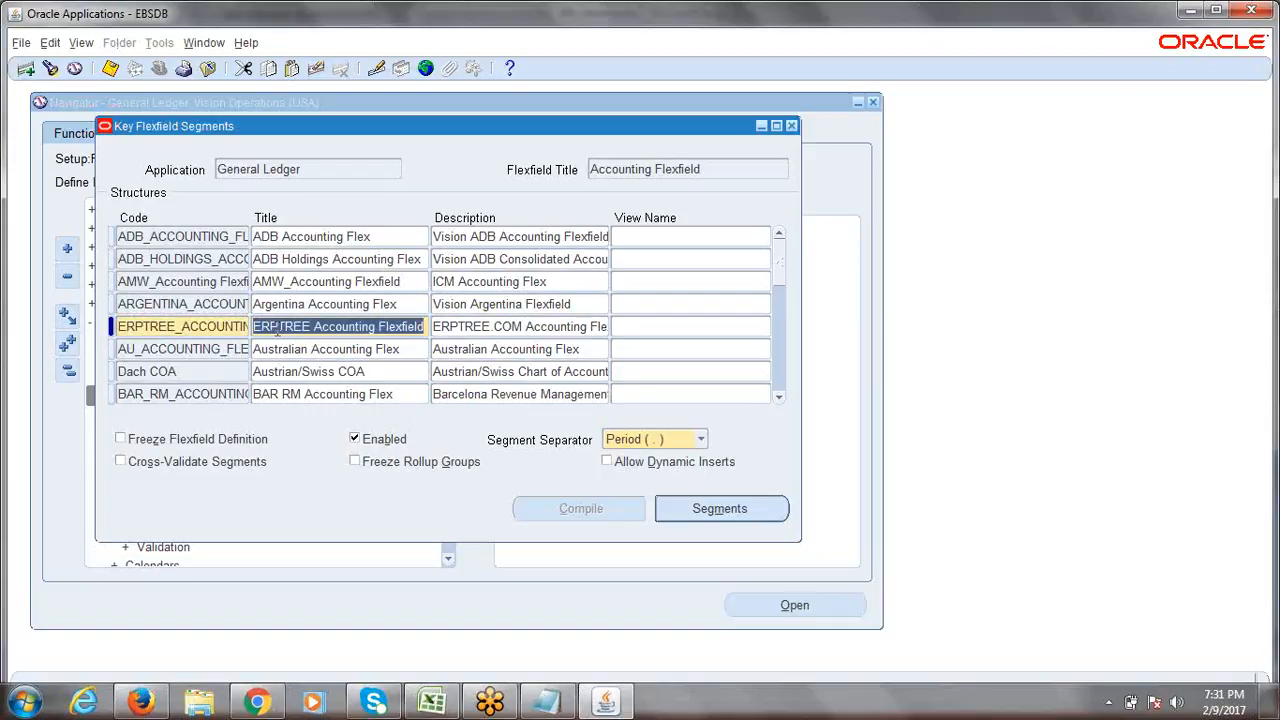
left_click(504, 332)
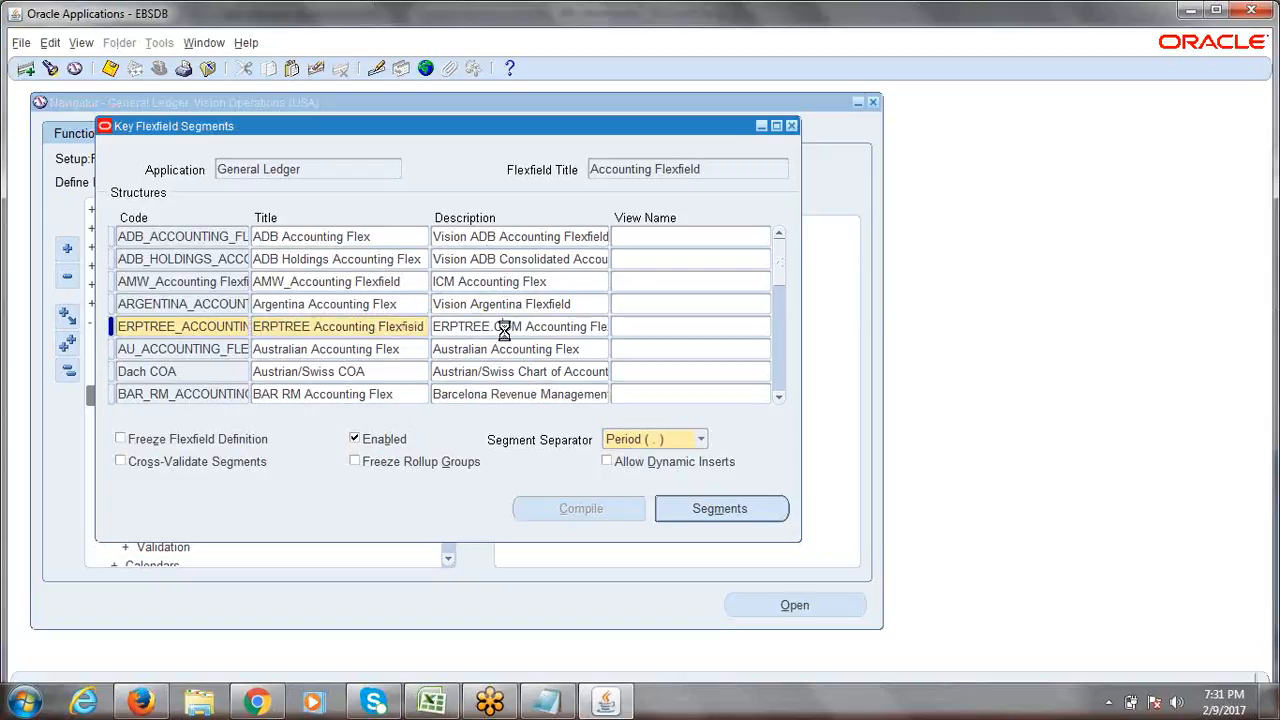
left_click(505, 333)
key("ctrl+s")
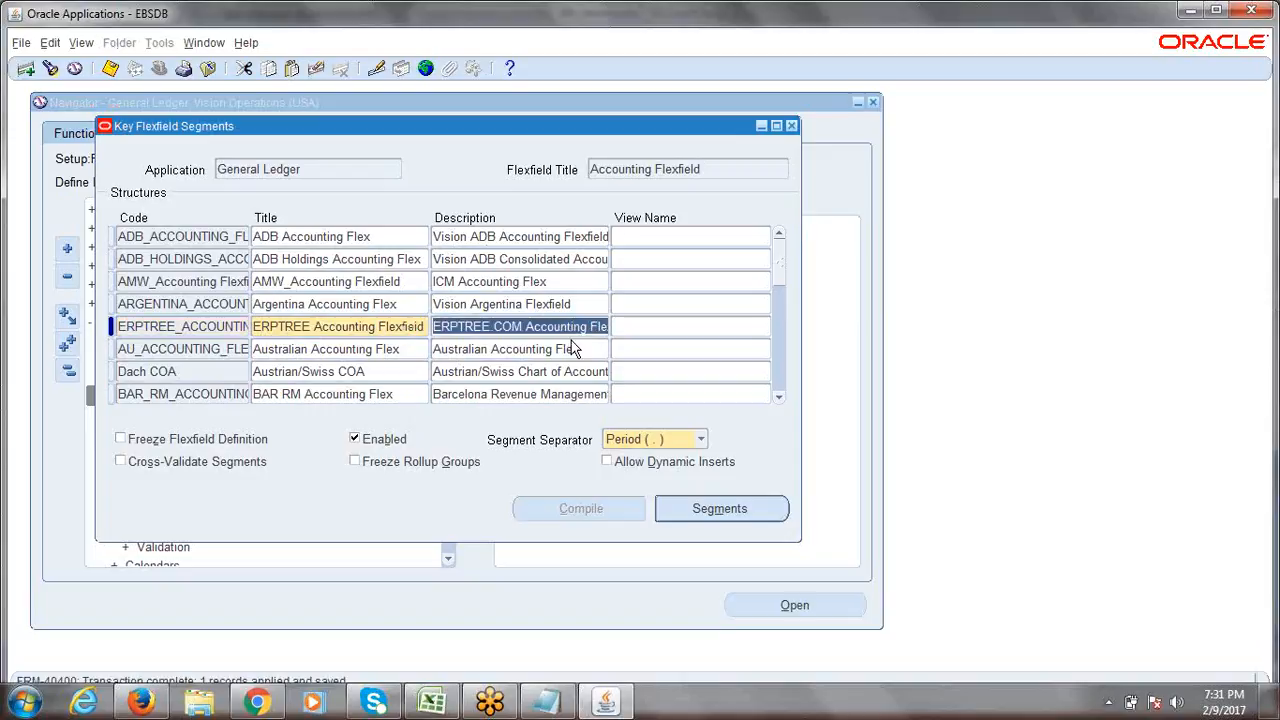
Recheck the code, title and description, save again, and switch to the 6th_Session workbook.
left_click(224, 334)
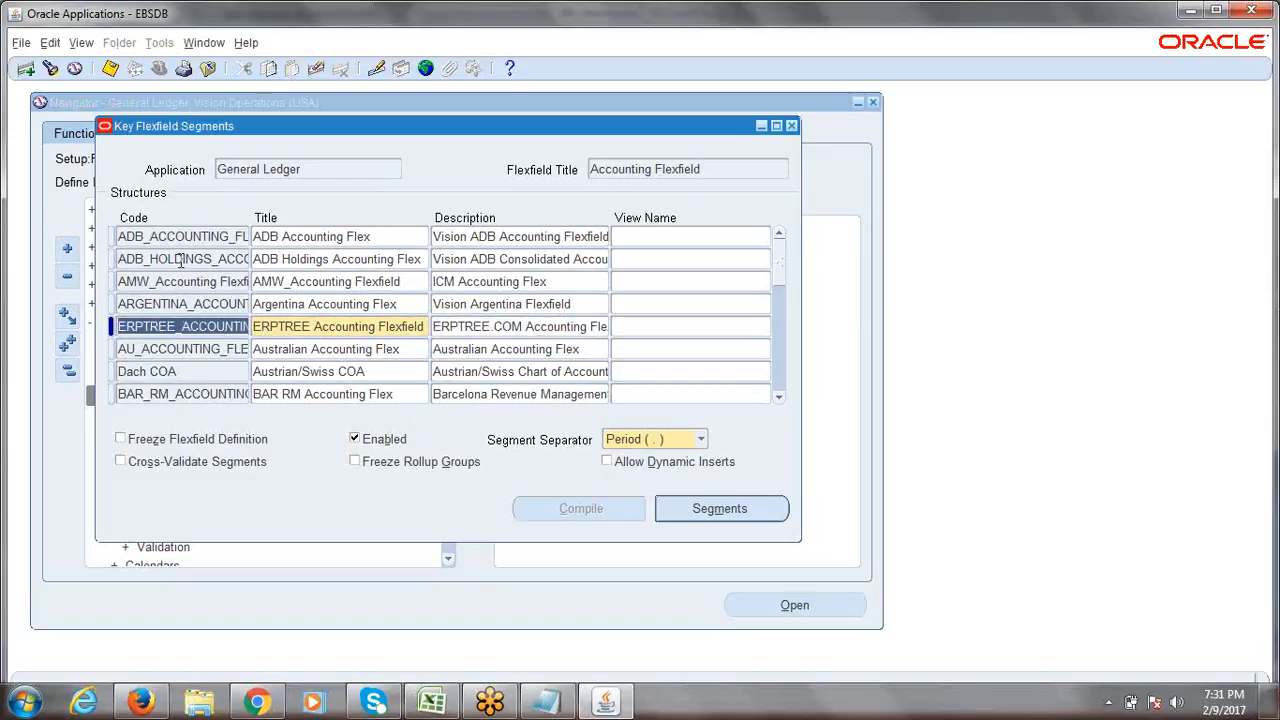
left_click(192, 333)
left_click_drag(120, 330, 268, 322)
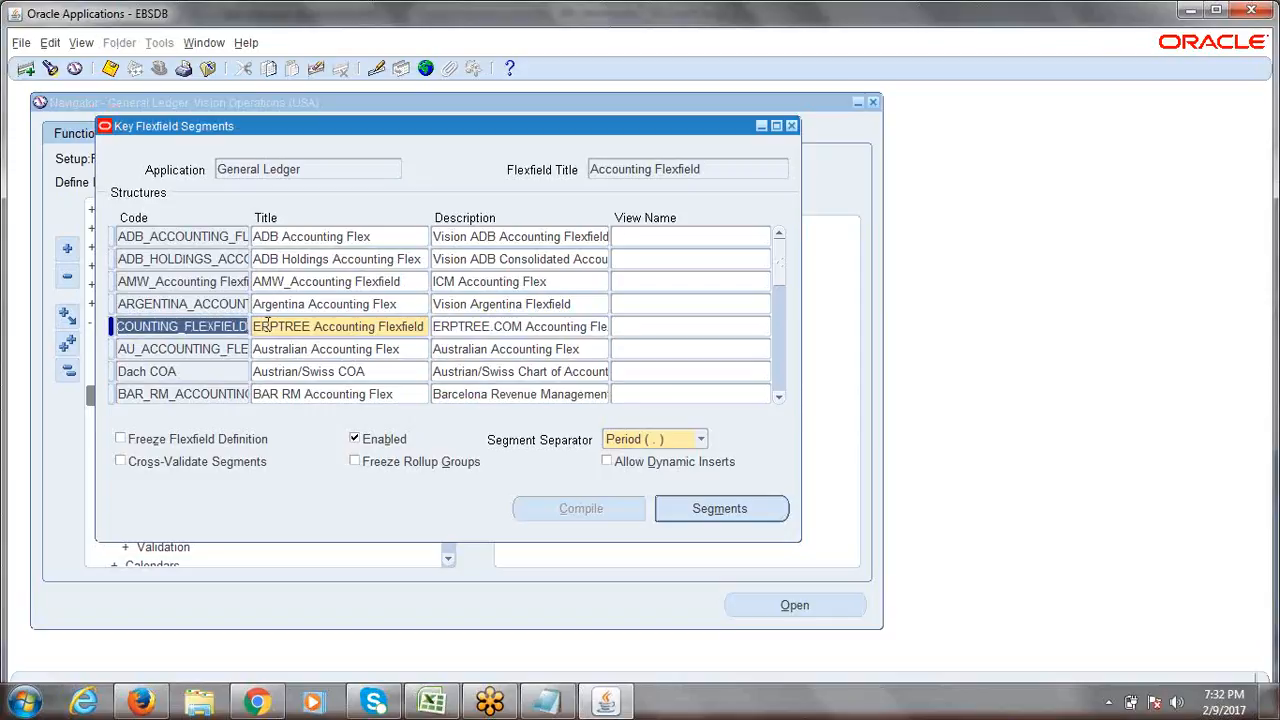
left_click(228, 326)
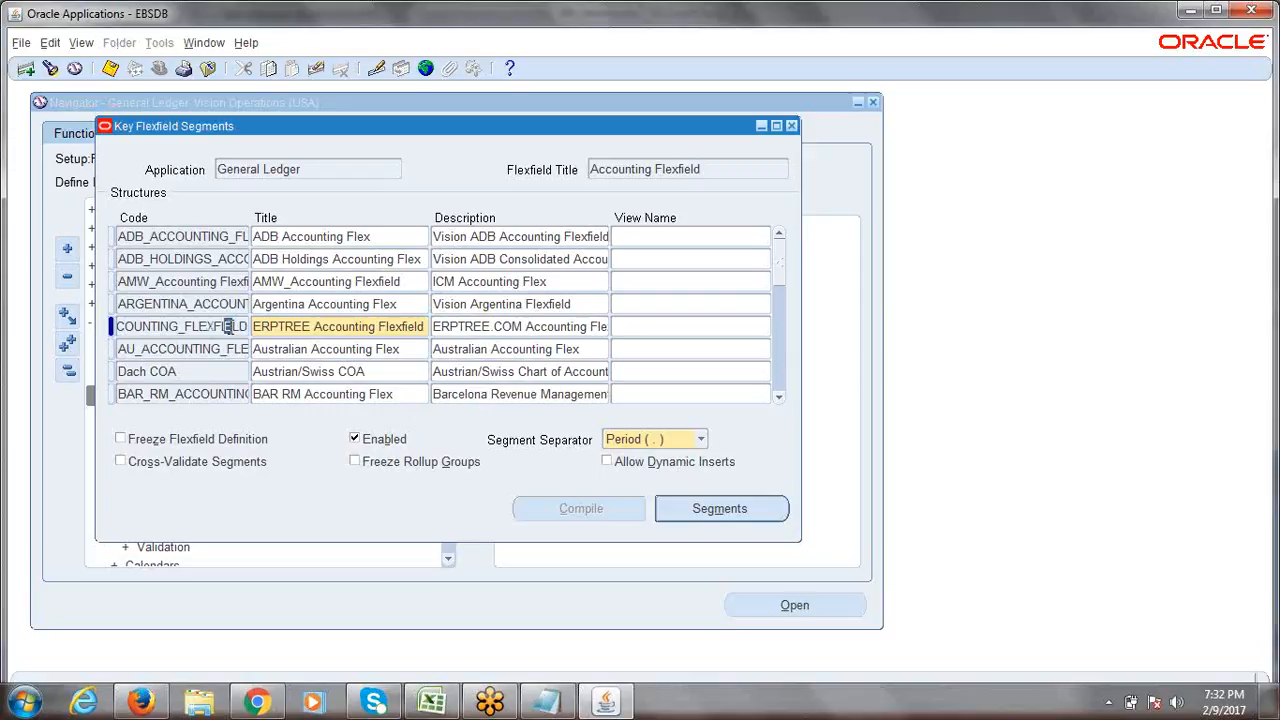
left_click(307, 326)
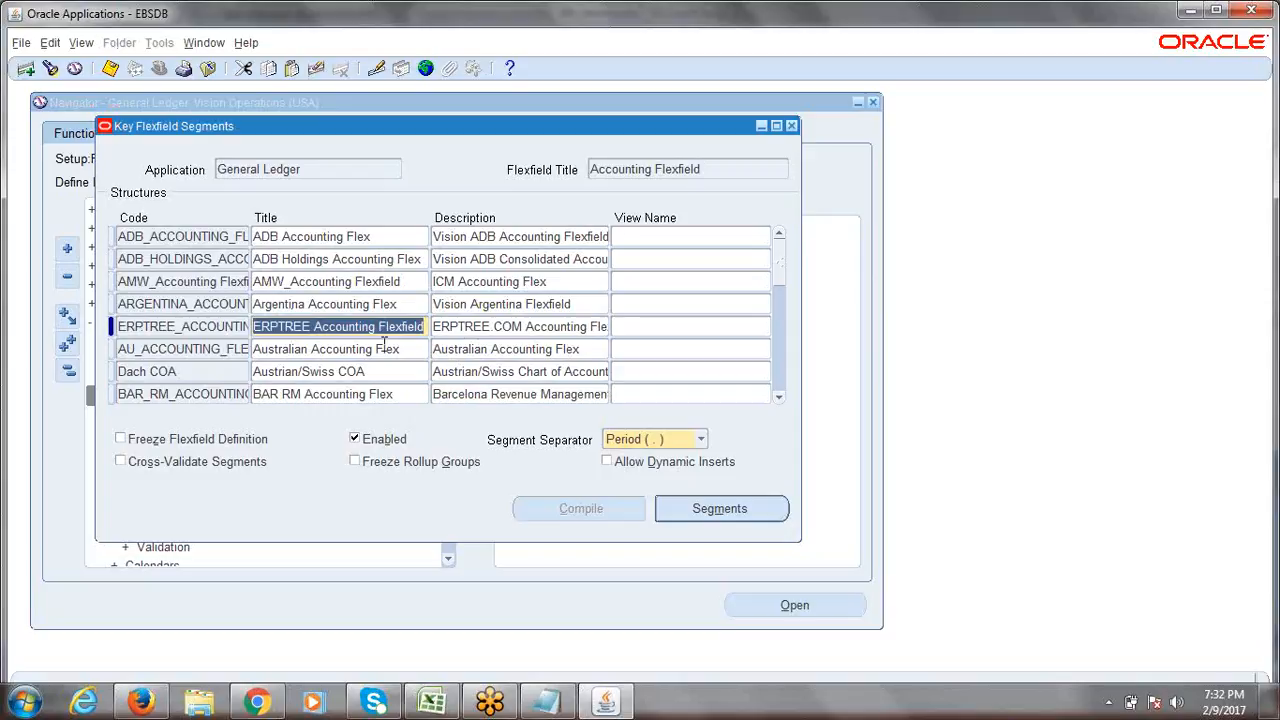
left_click(478, 327)
key("ctrl+s")
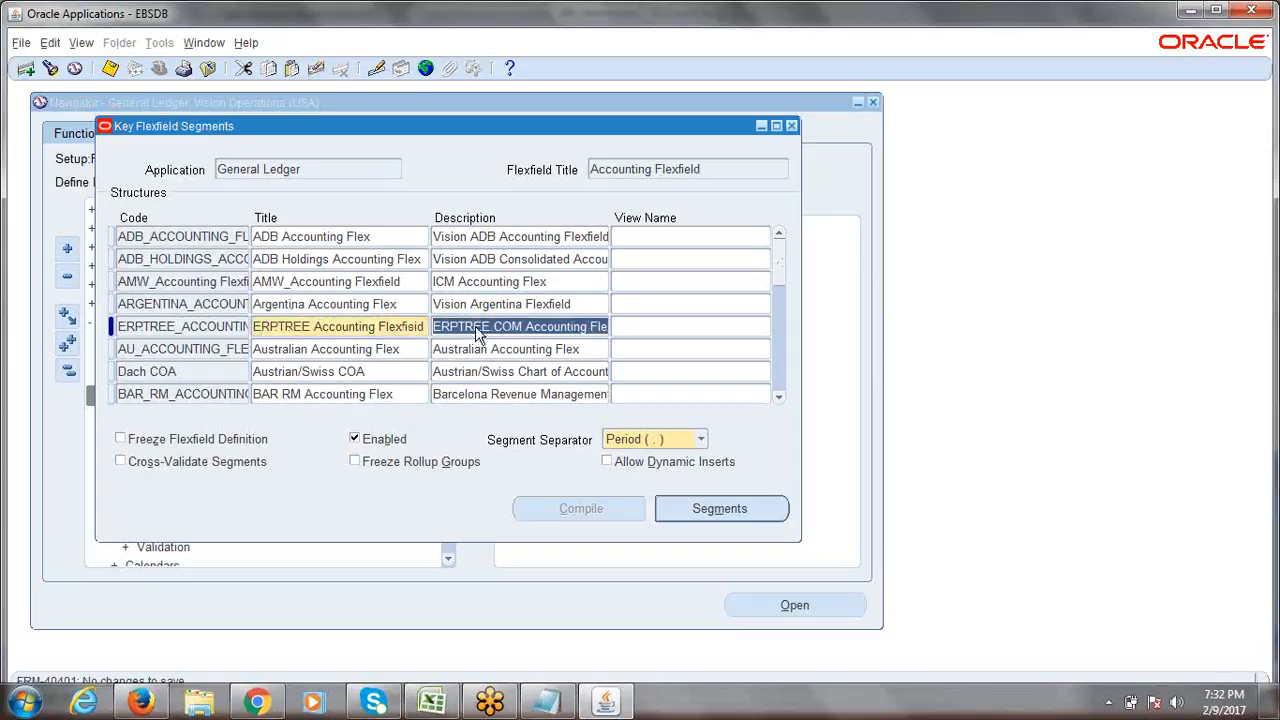
left_click(432, 700)
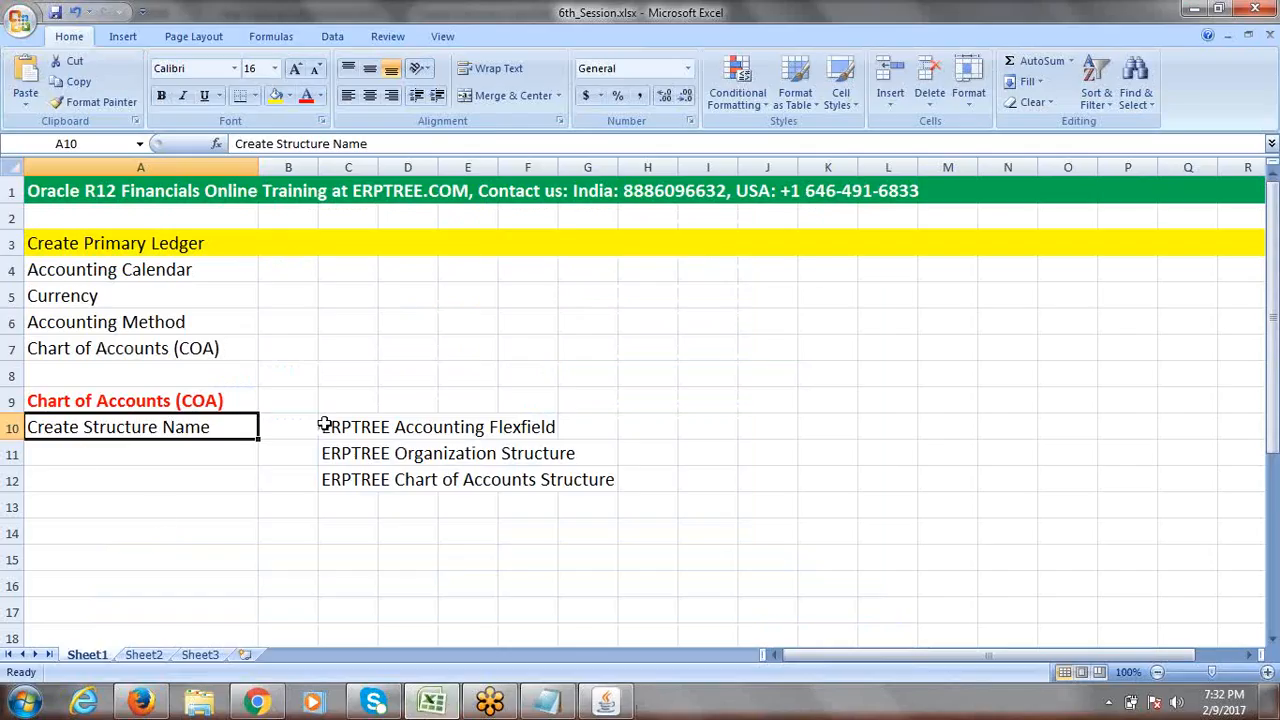
Type 'Create Segments' into A11 beneath Create Structure Name.
left_click_drag(325, 426, 527, 418)
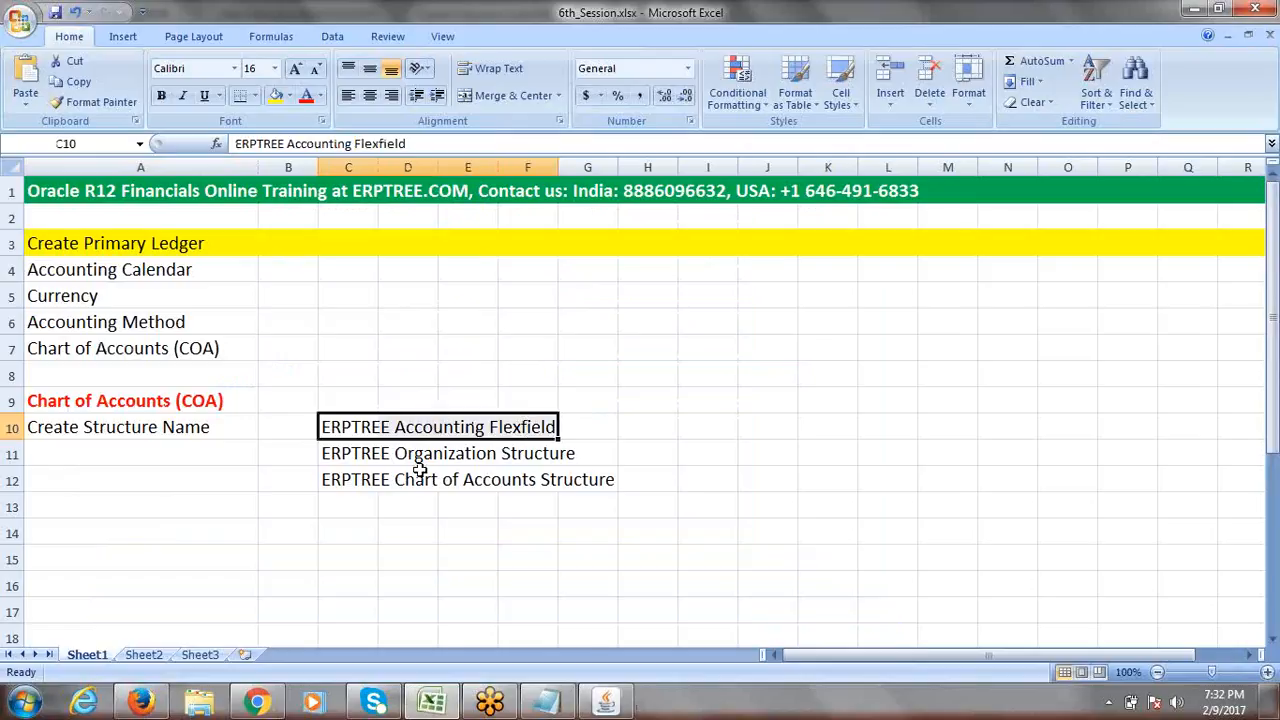
left_click(143, 448)
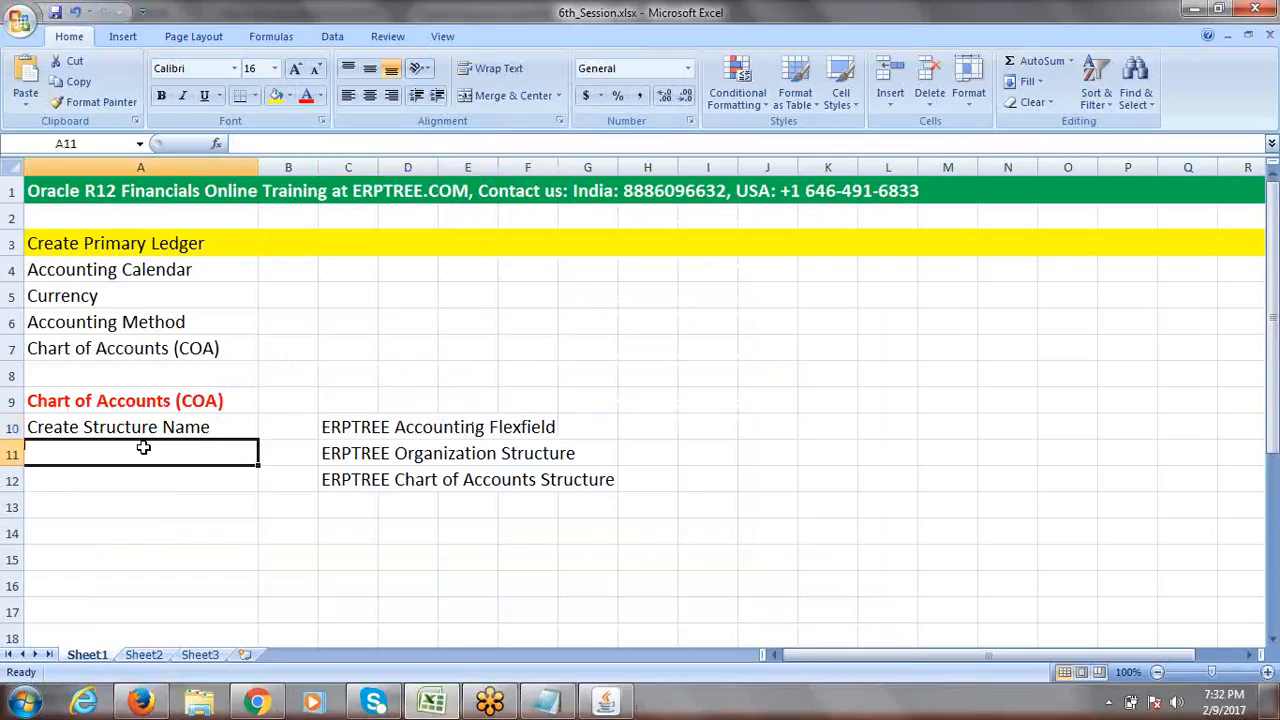
type("c")
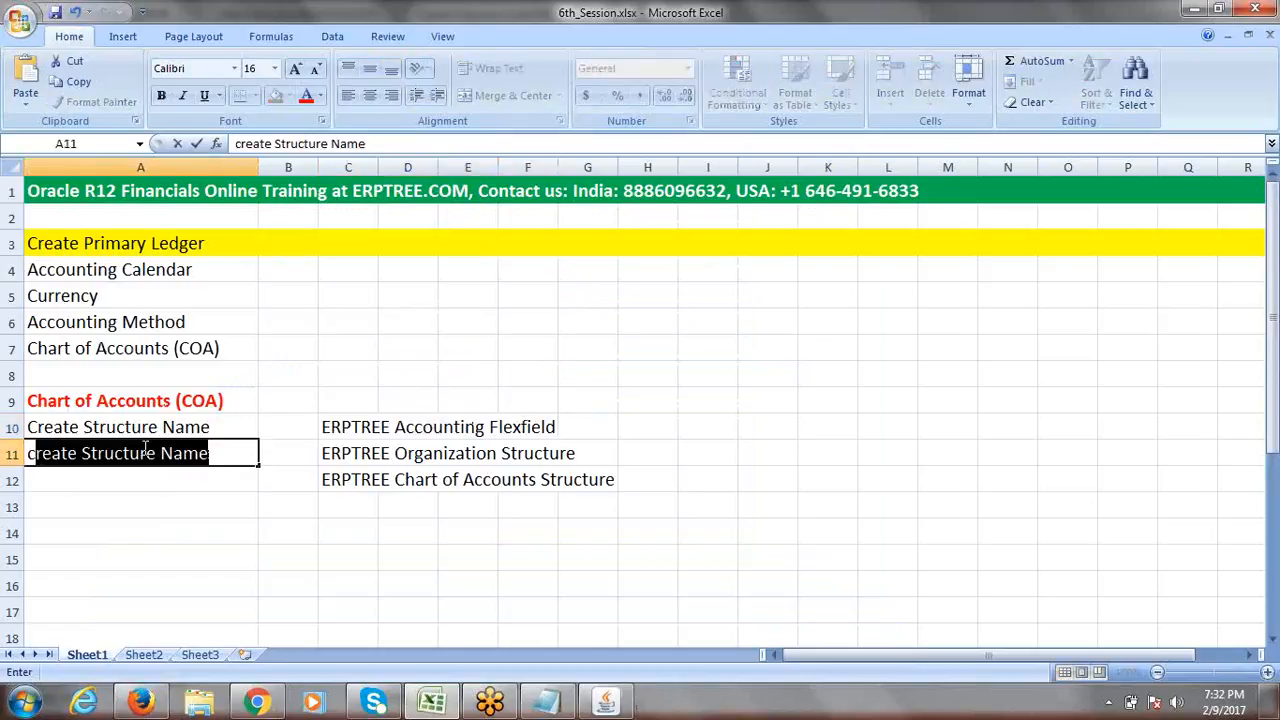
type("REA")
key("BackSpace")
key("BackSpace")
key("BackSpace")
key("BackSpace")
key("BackSpace")
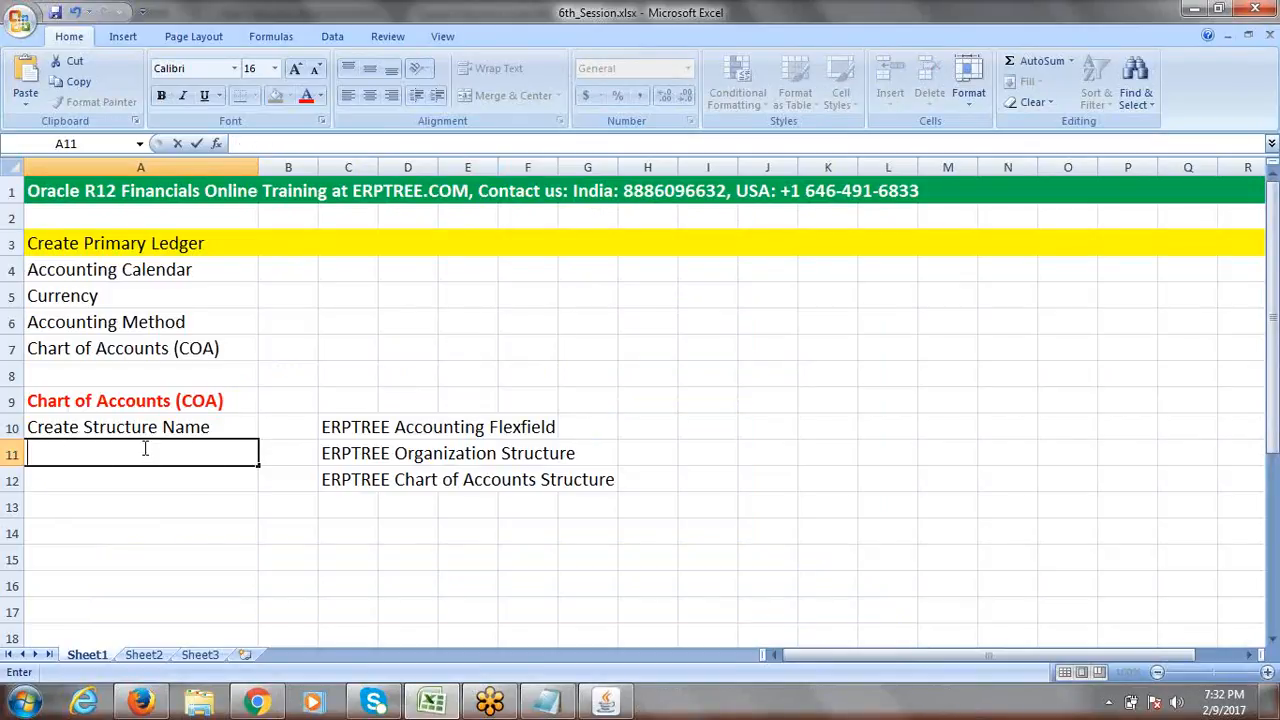
type("C")
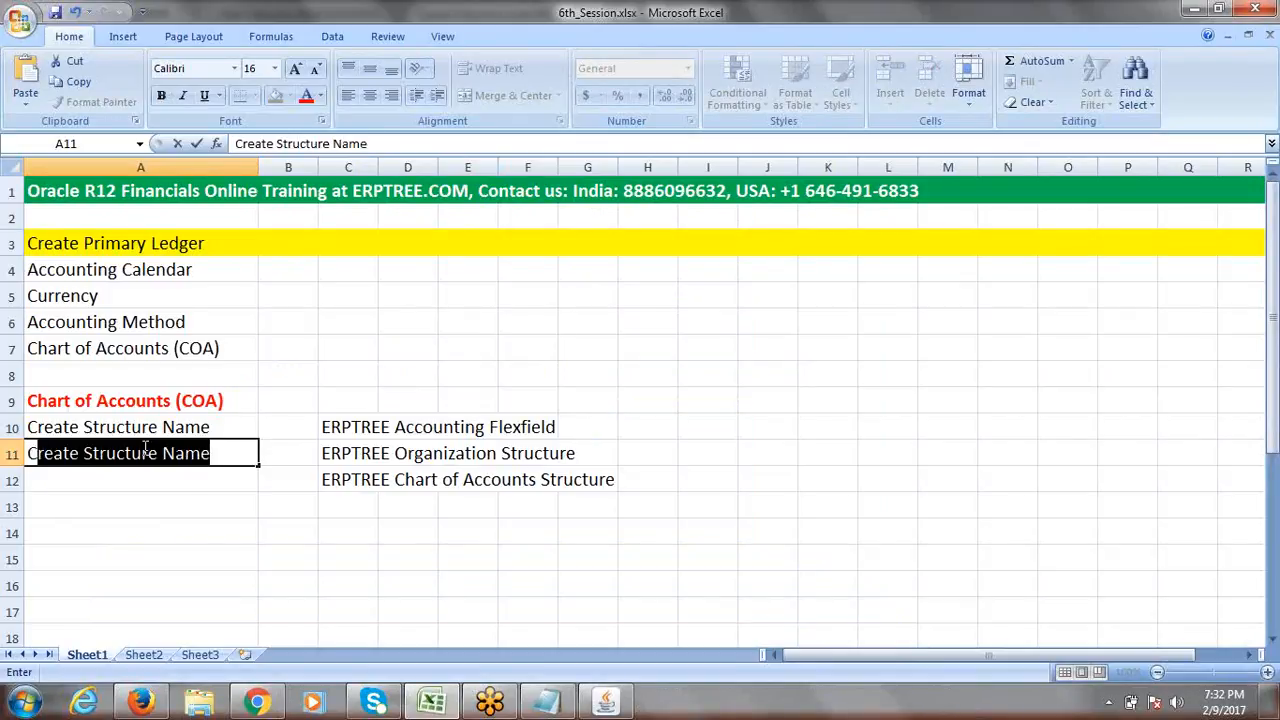
type("reate")
type("Segments")
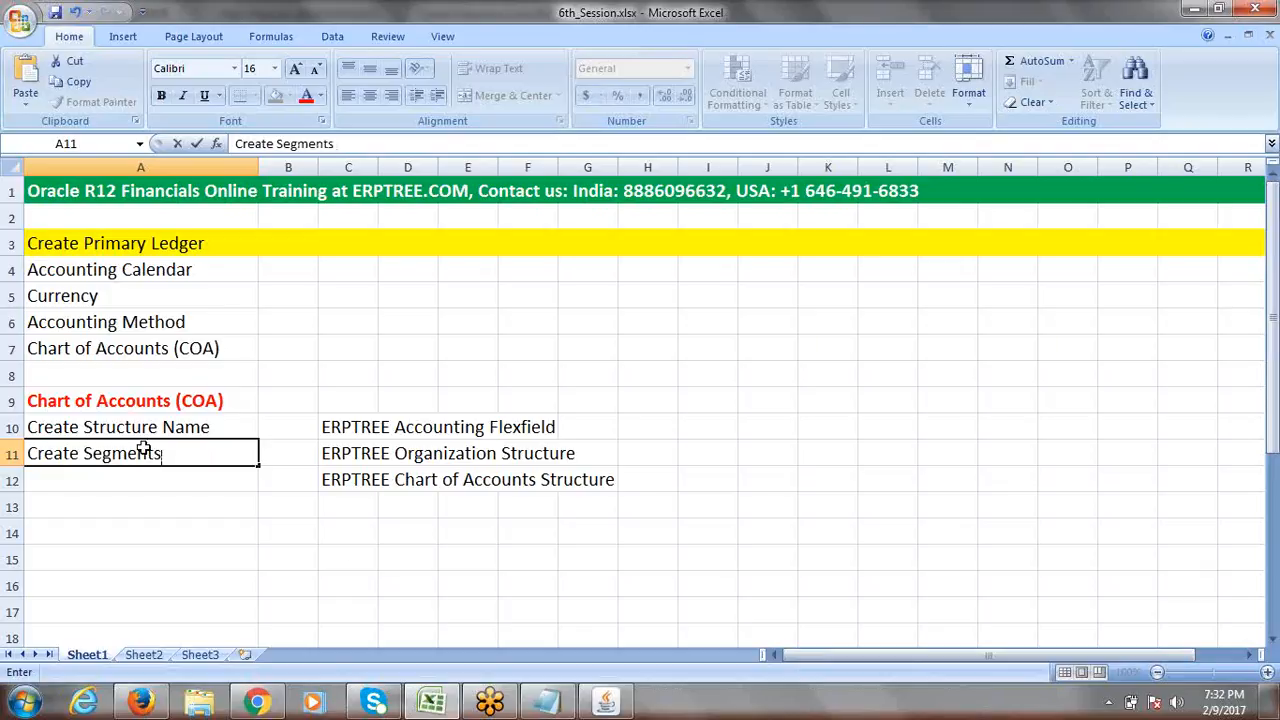
left_click(352, 551)
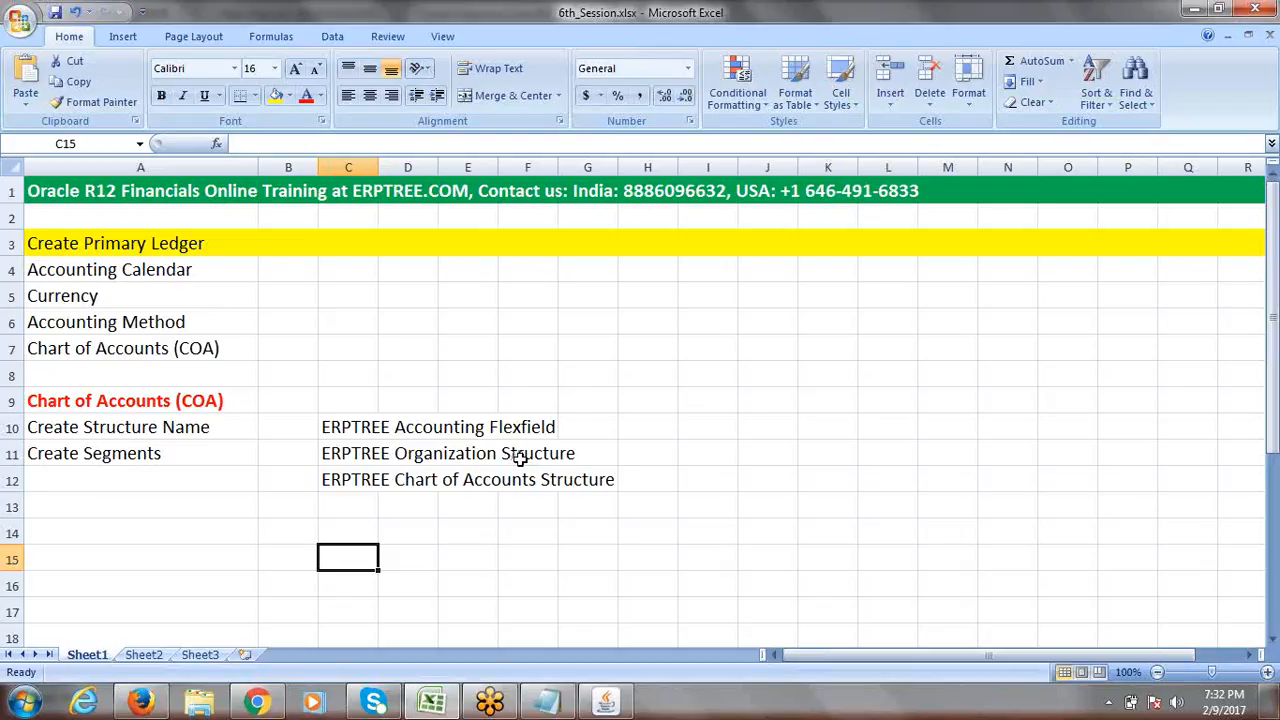
Enter the segment names Company, Department and Account into Excel cells C14, C15 and C16.
left_click(1272, 640)
left_click(1272, 640)
left_click(1272, 640)
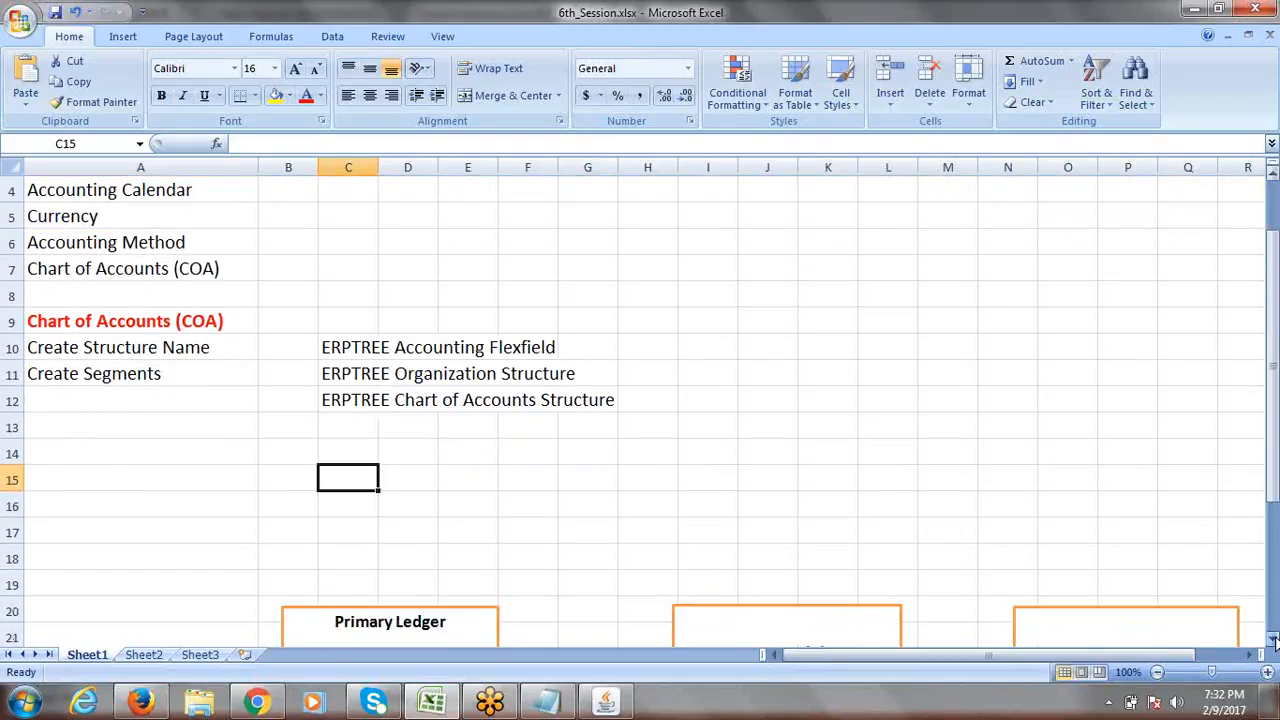
left_click_drag(1276, 447, 1276, 428)
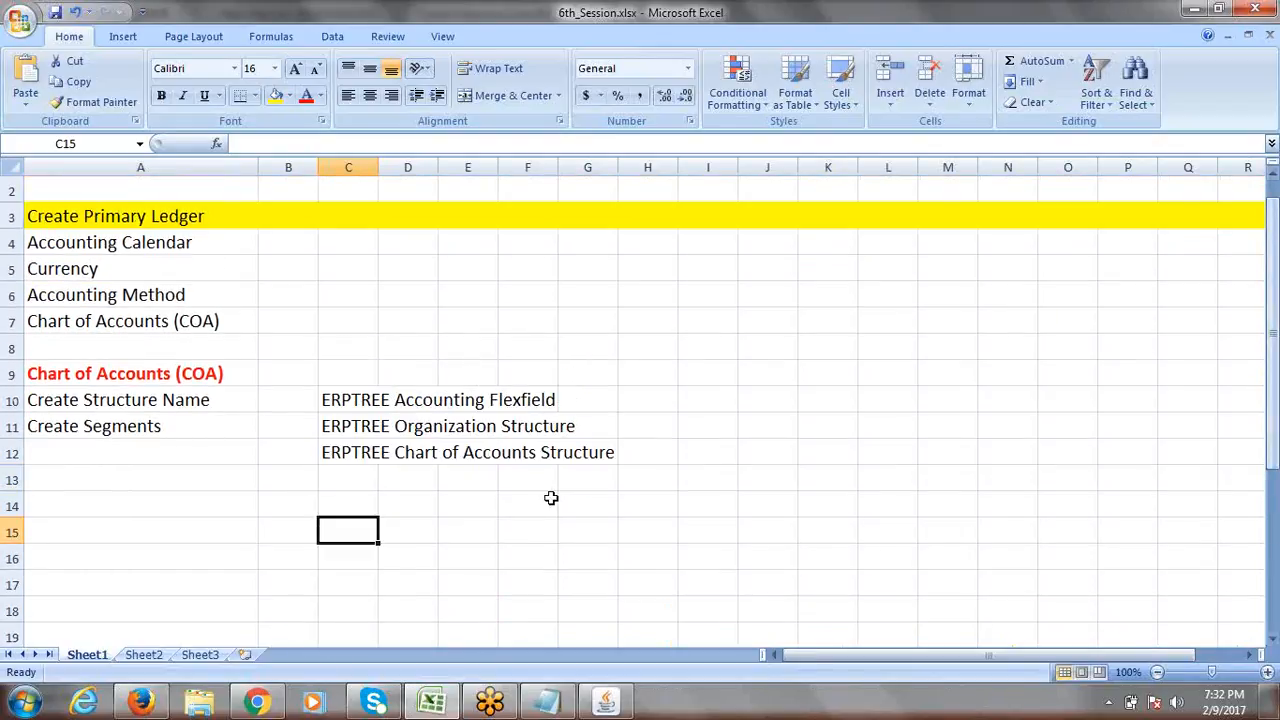
left_click(343, 499)
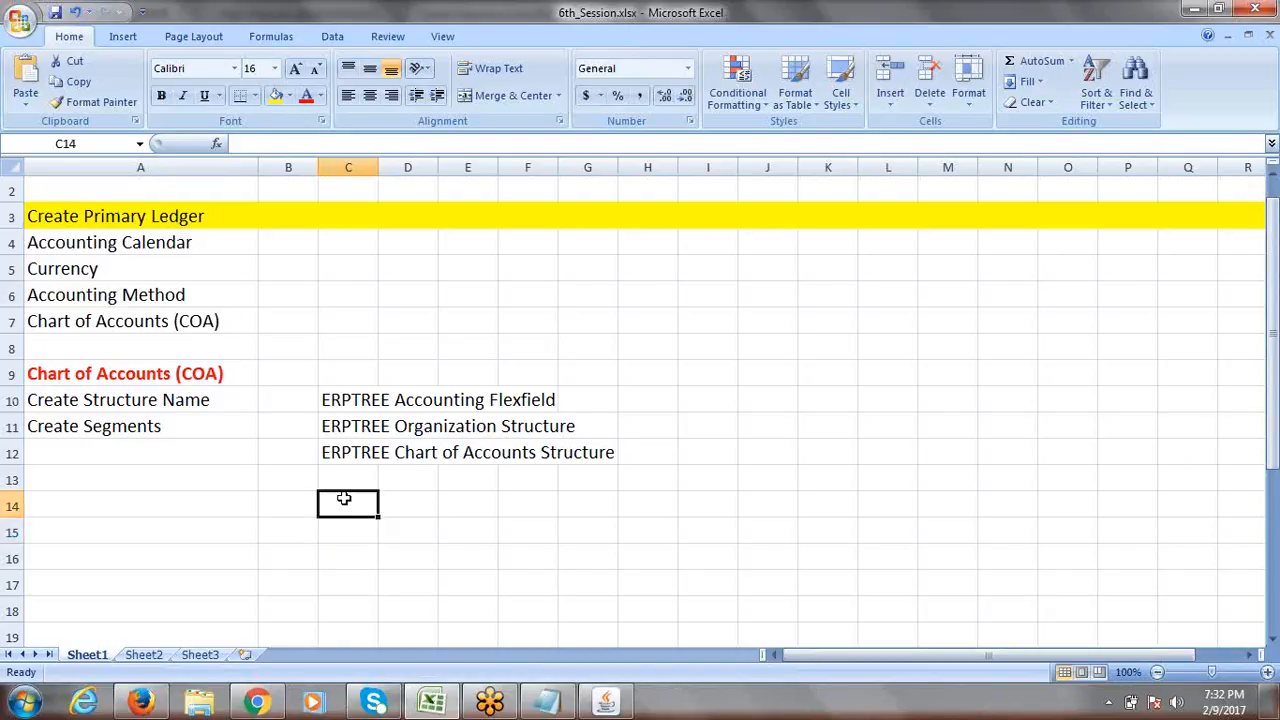
type("Company")
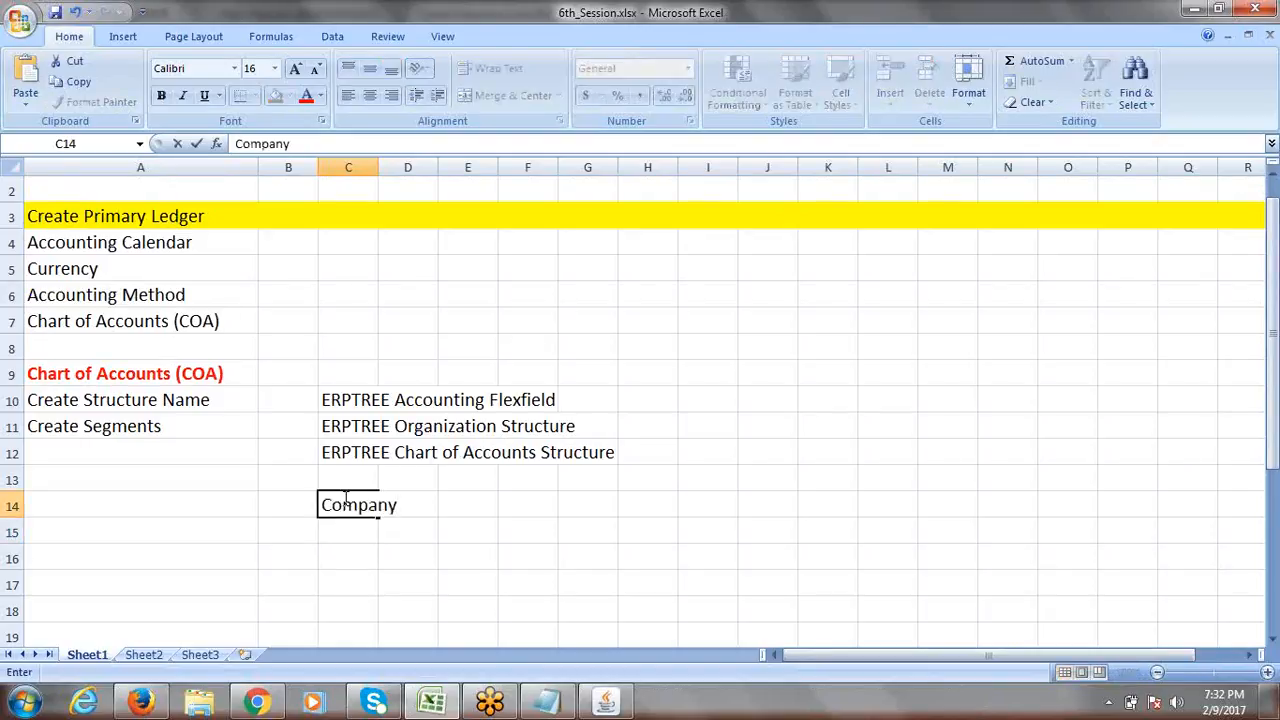
left_click(354, 525)
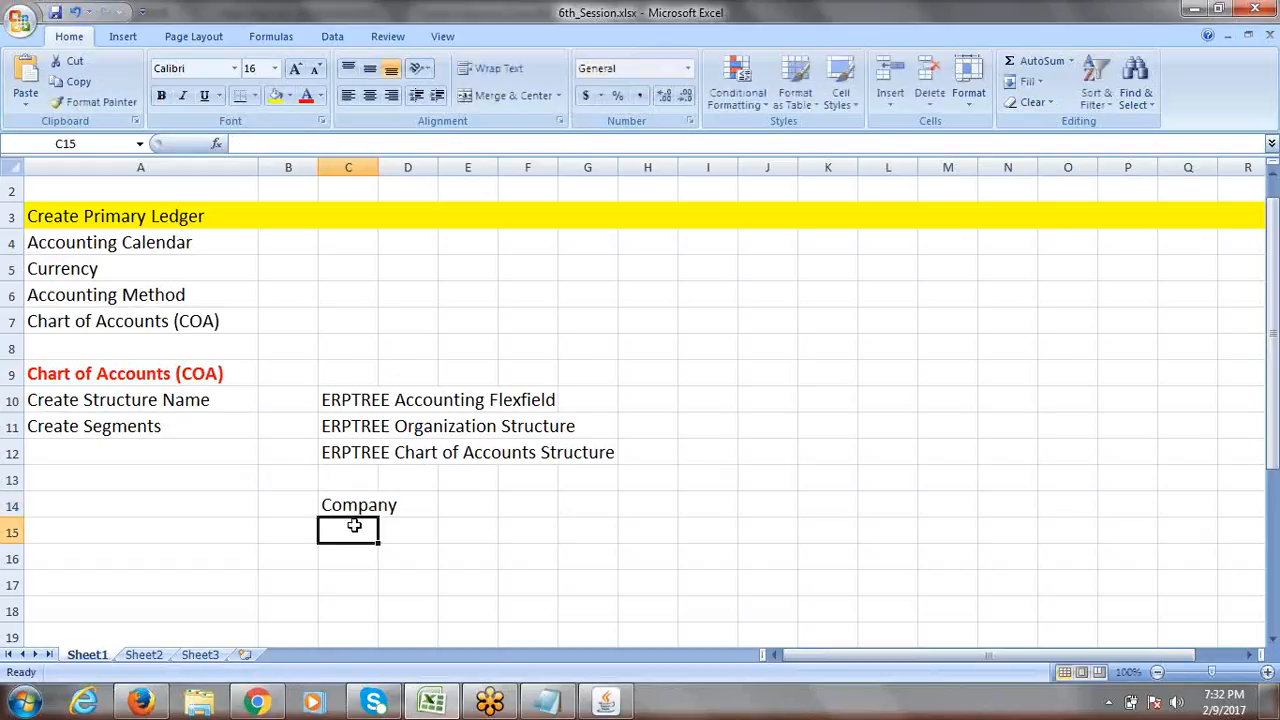
type("Depa")
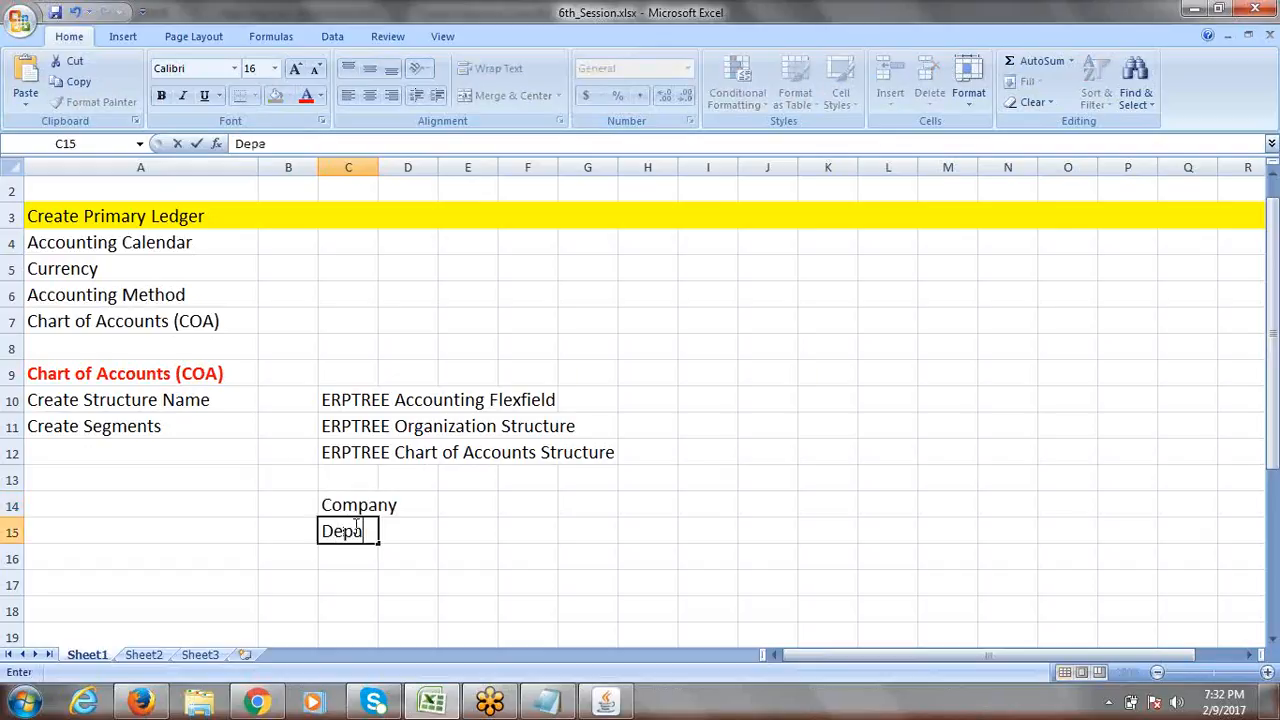
type("rtment")
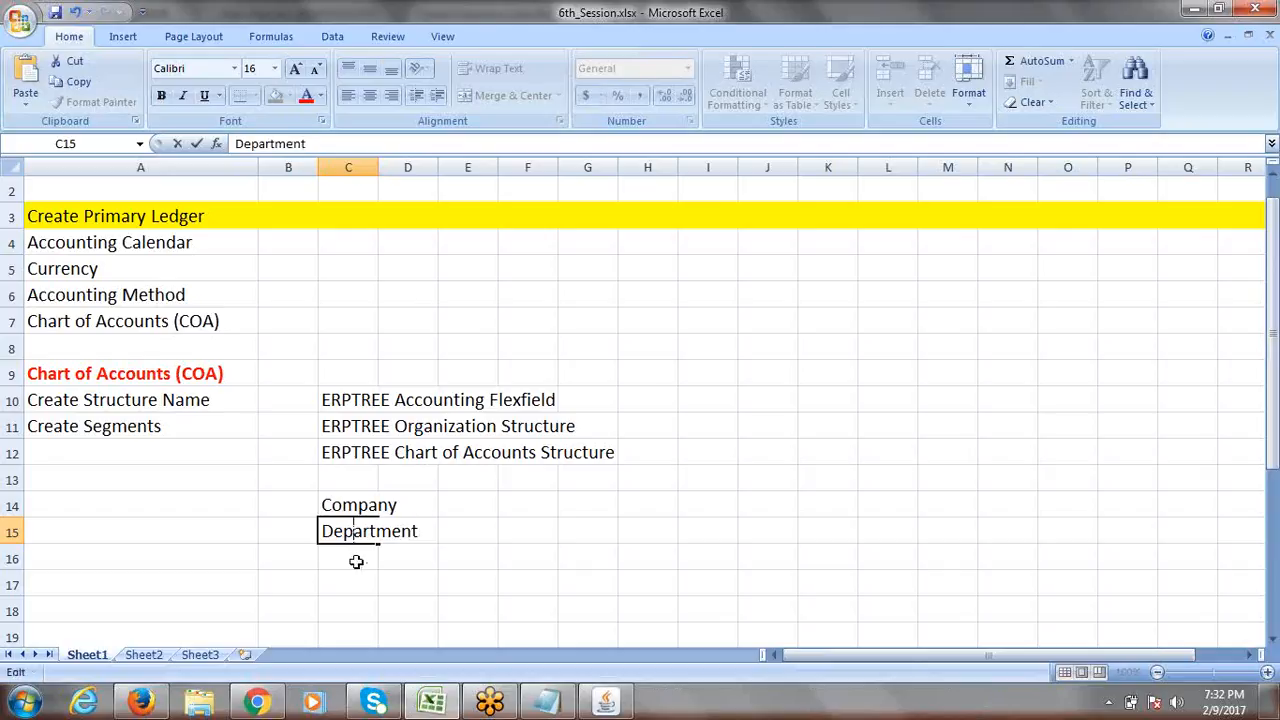
left_click(357, 559)
type("Account")
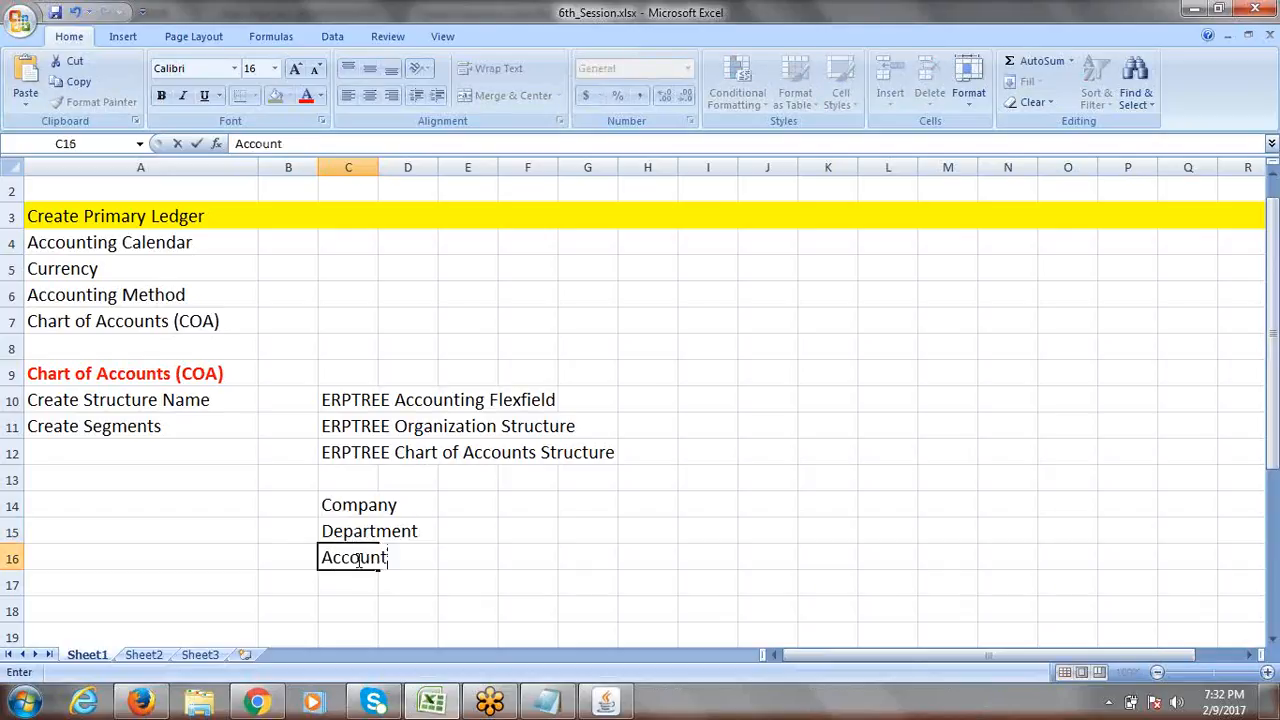
left_click(484, 556)
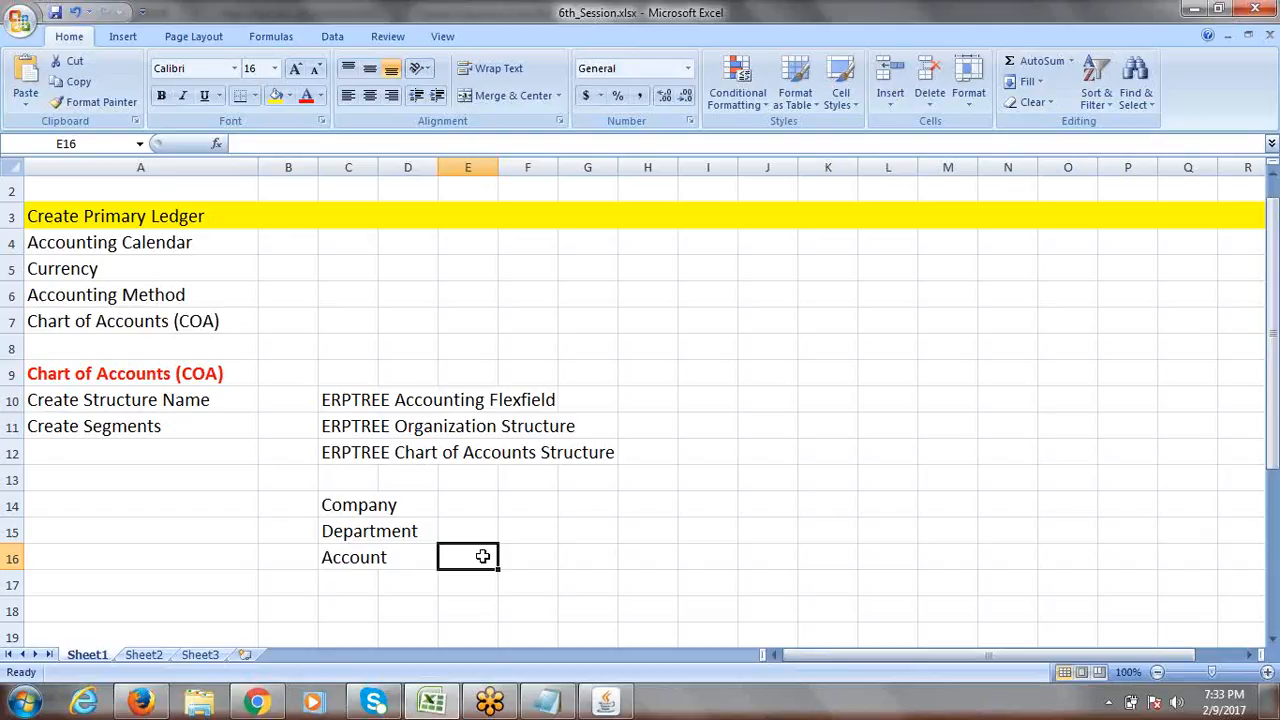
Select the three segment names in C14:C16, then return to the Oracle Key Flexfield Segments form.
left_click(348, 508)
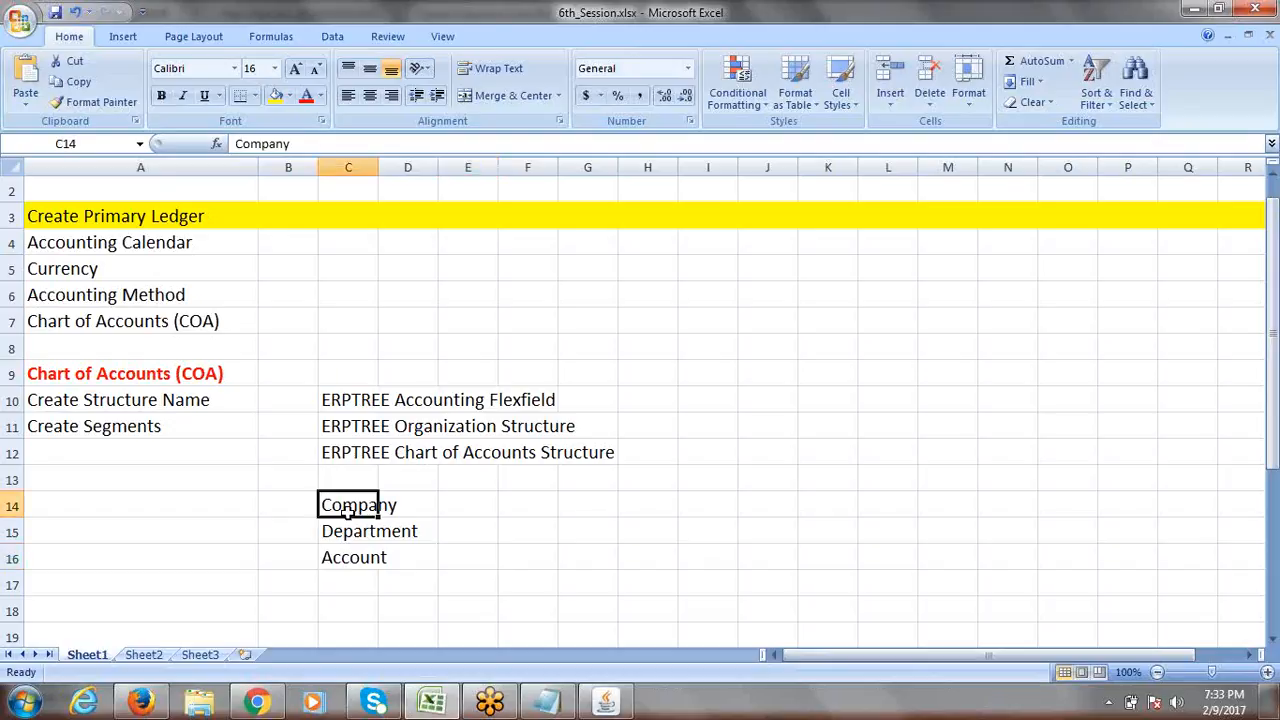
left_click(66, 401)
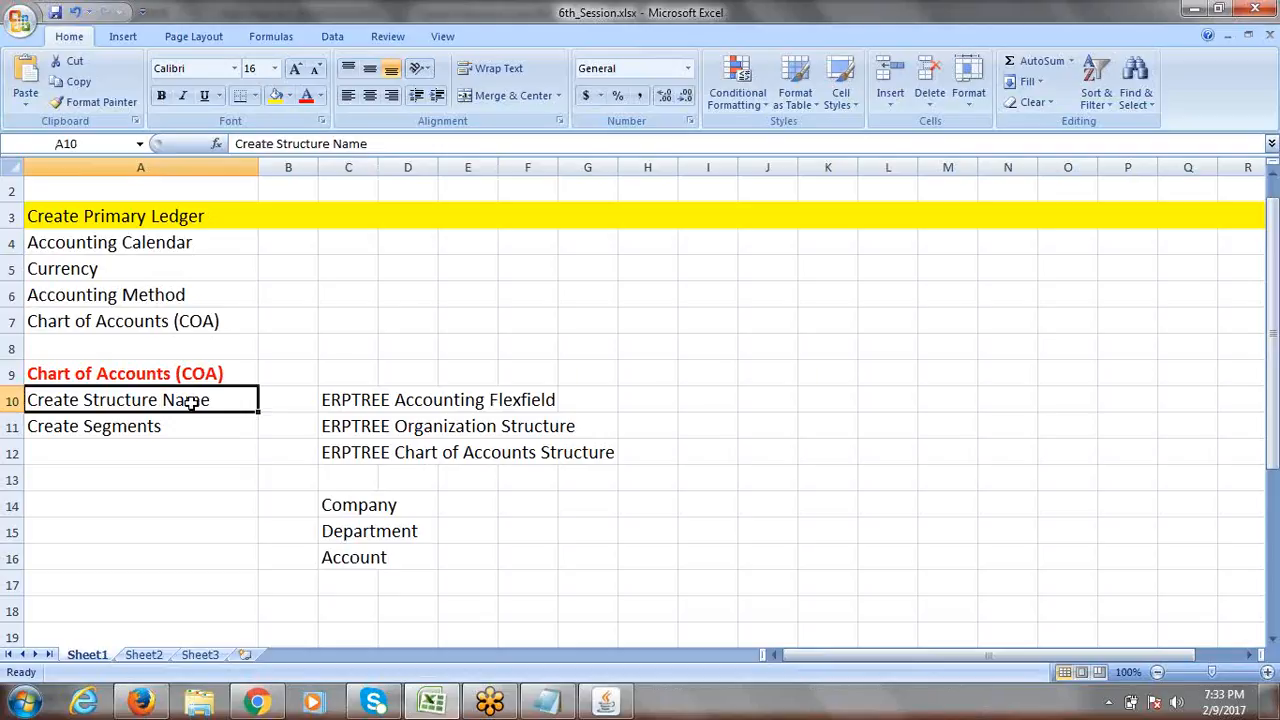
left_click_drag(362, 508, 367, 548)
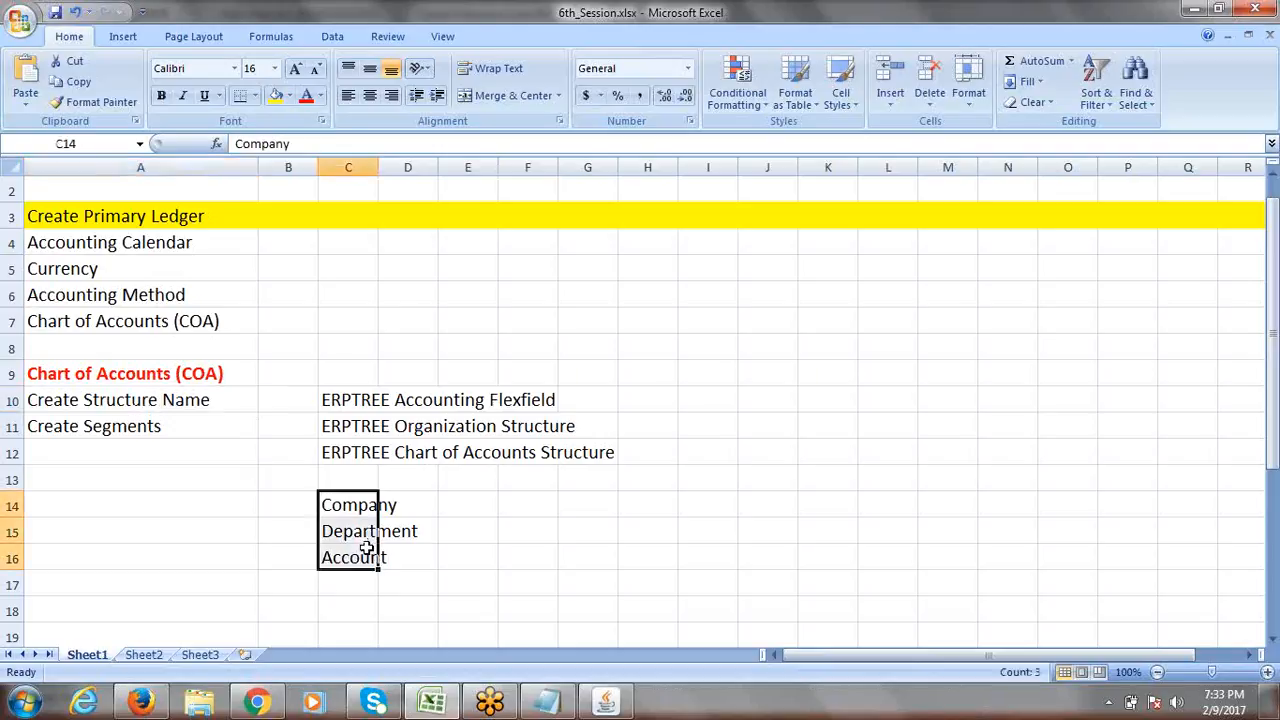
left_click(180, 428)
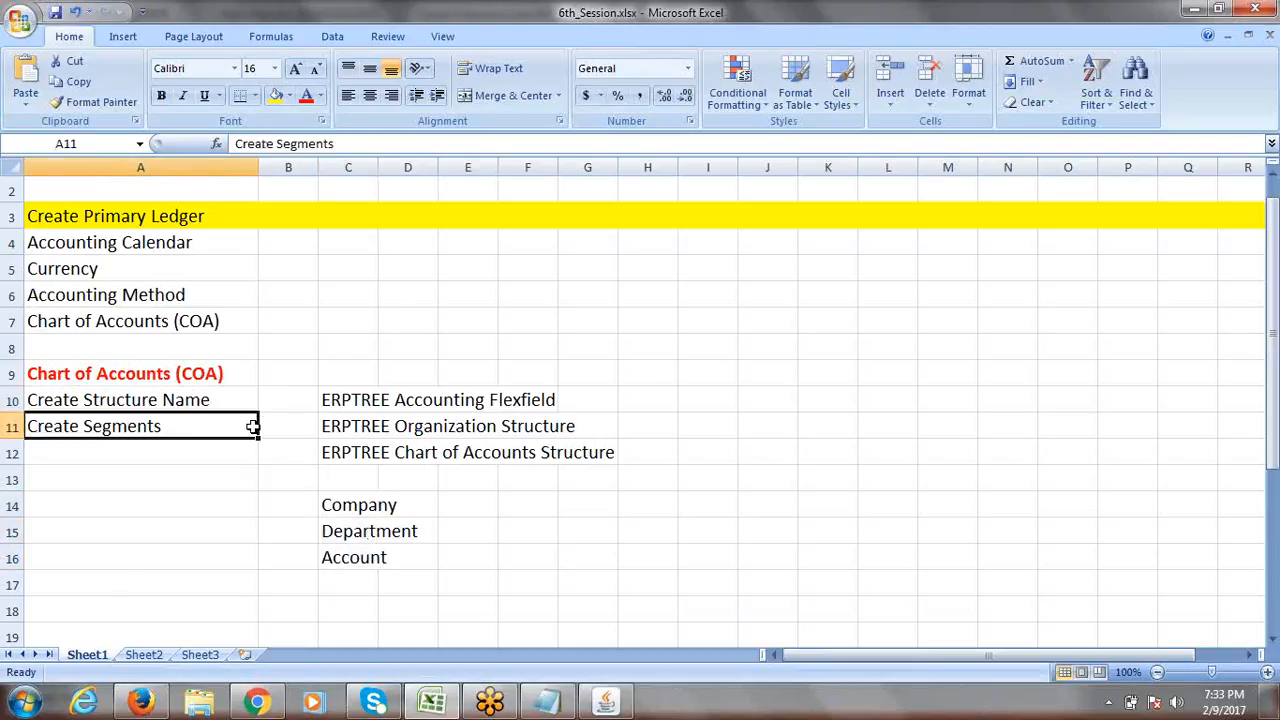
key("alt+Tab")
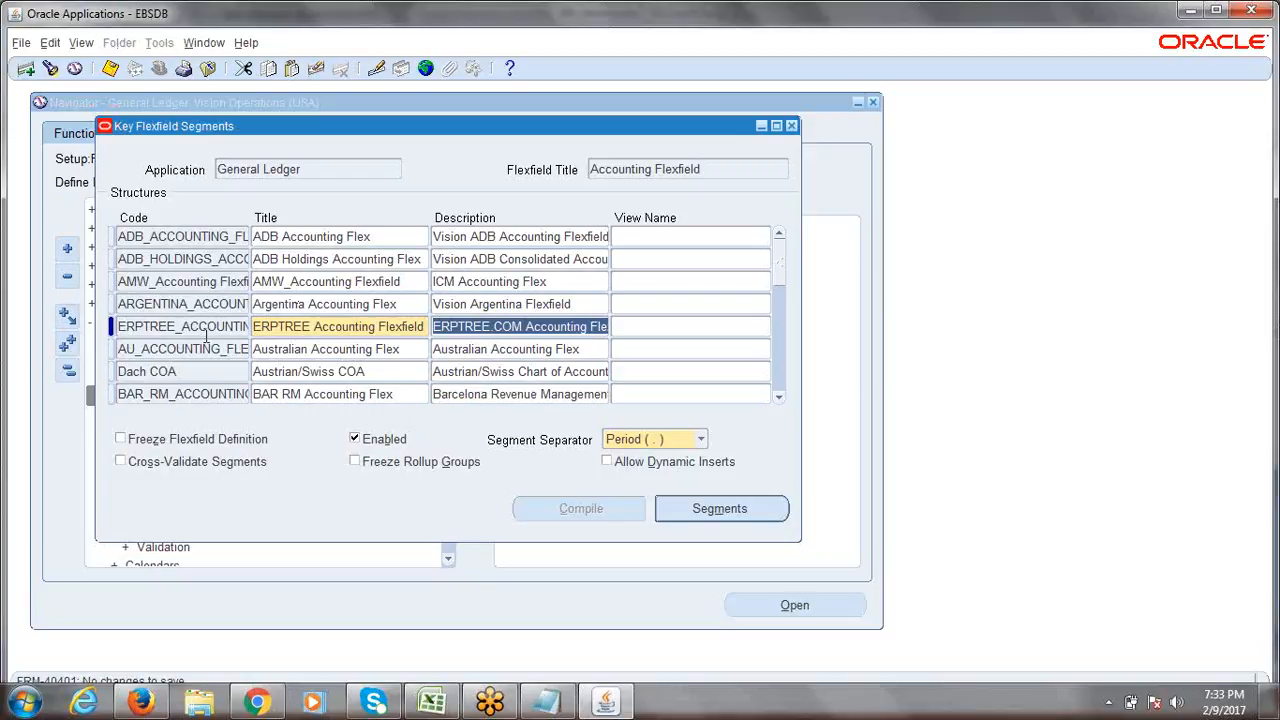
left_click(206, 333)
key("ctrl+s")
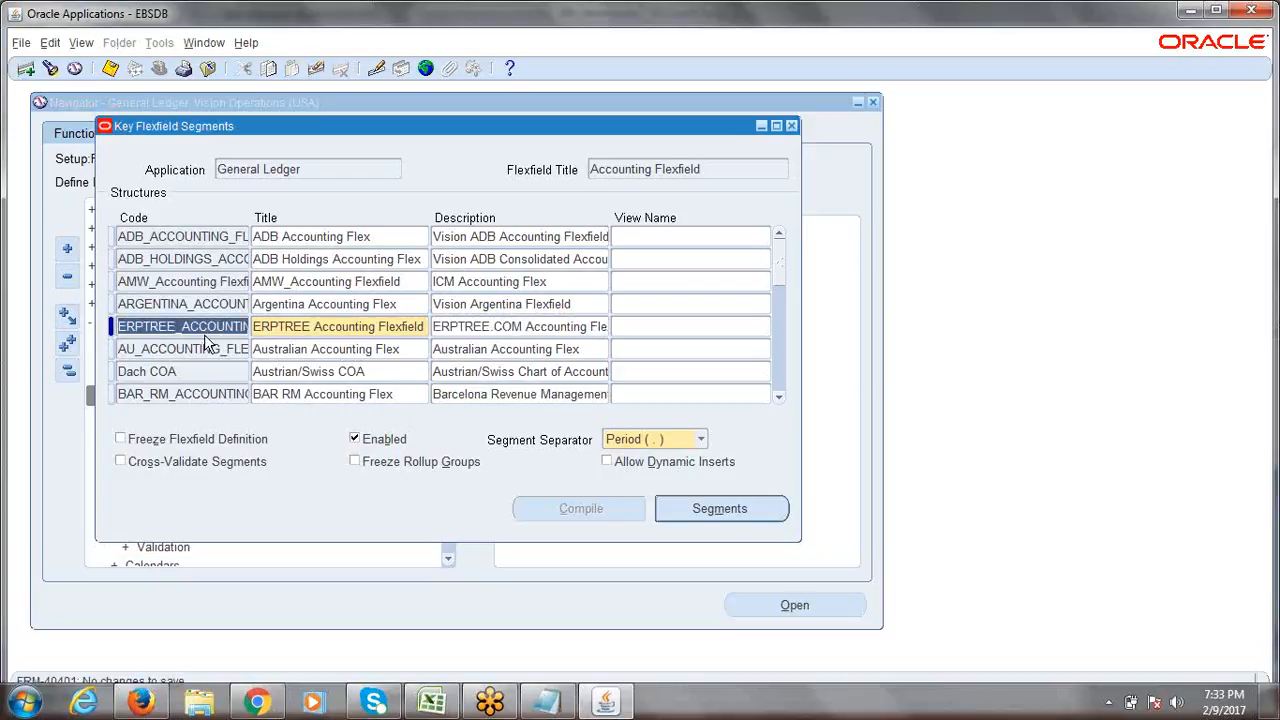
left_click(187, 327)
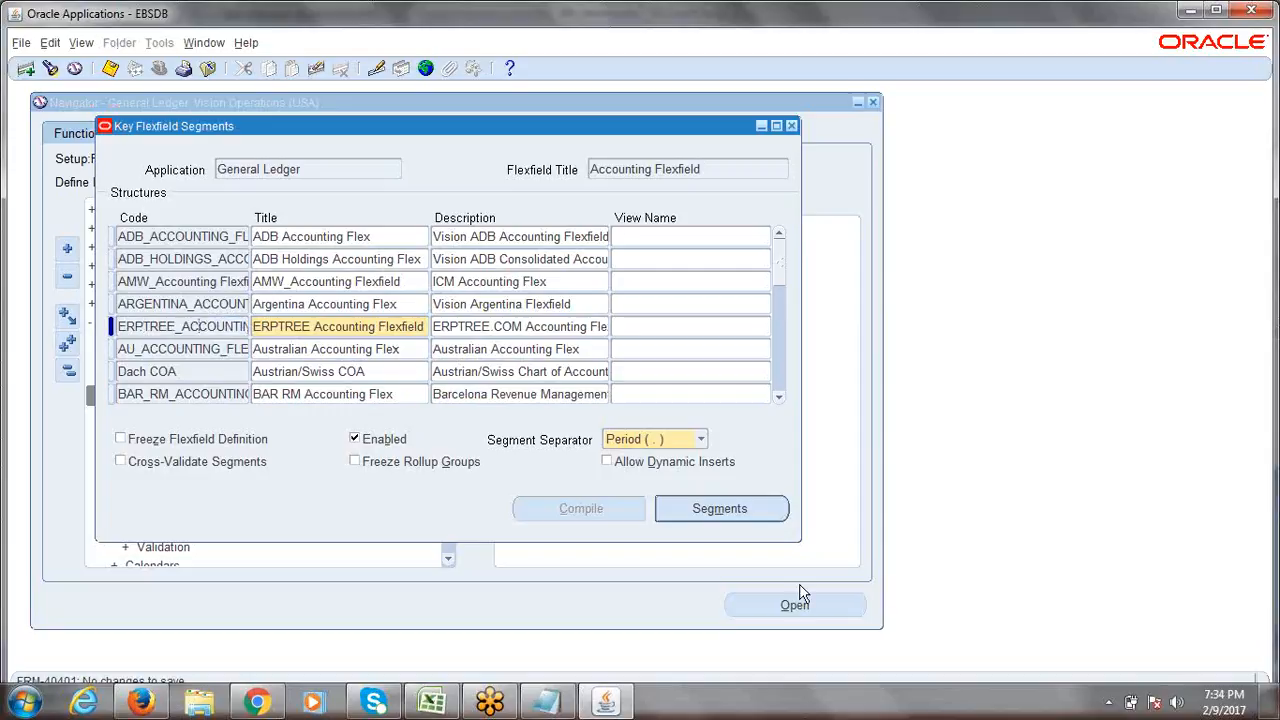
Open ERPTREE's empty Segments Summary, then bring up the 6th_Session.xlsx segment plan.
left_click(720, 509)
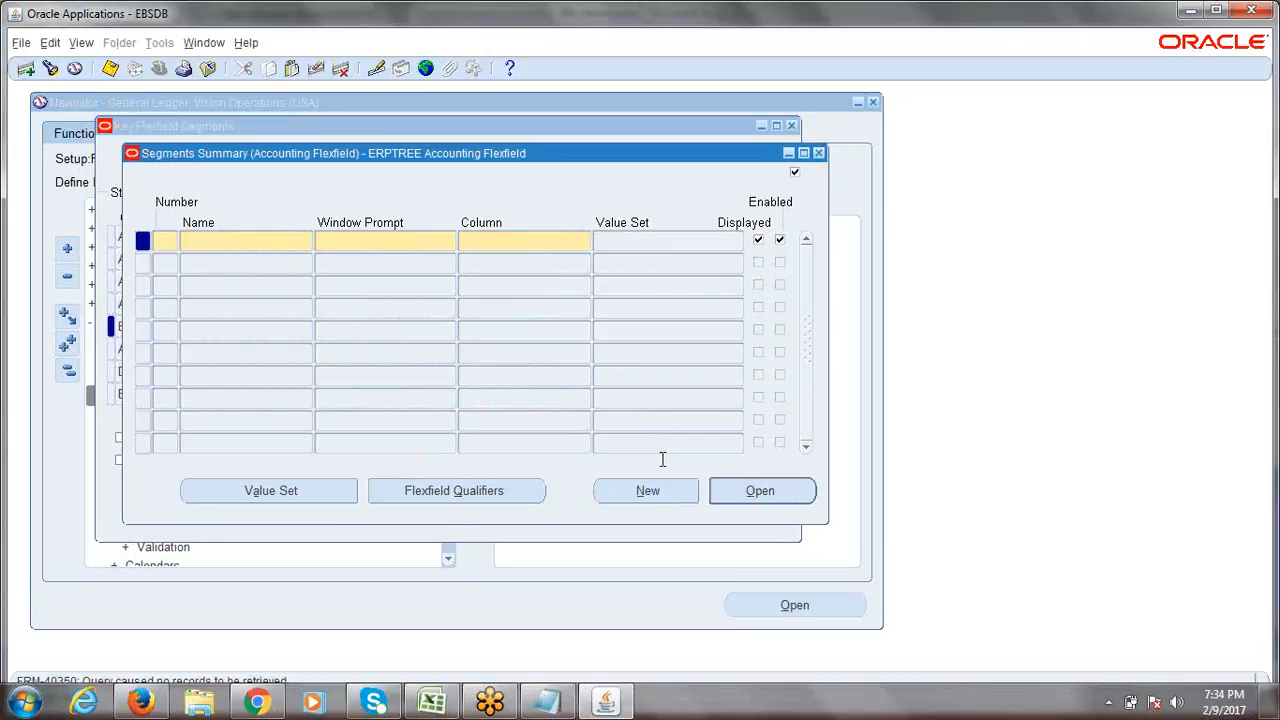
key("alt+Tab")
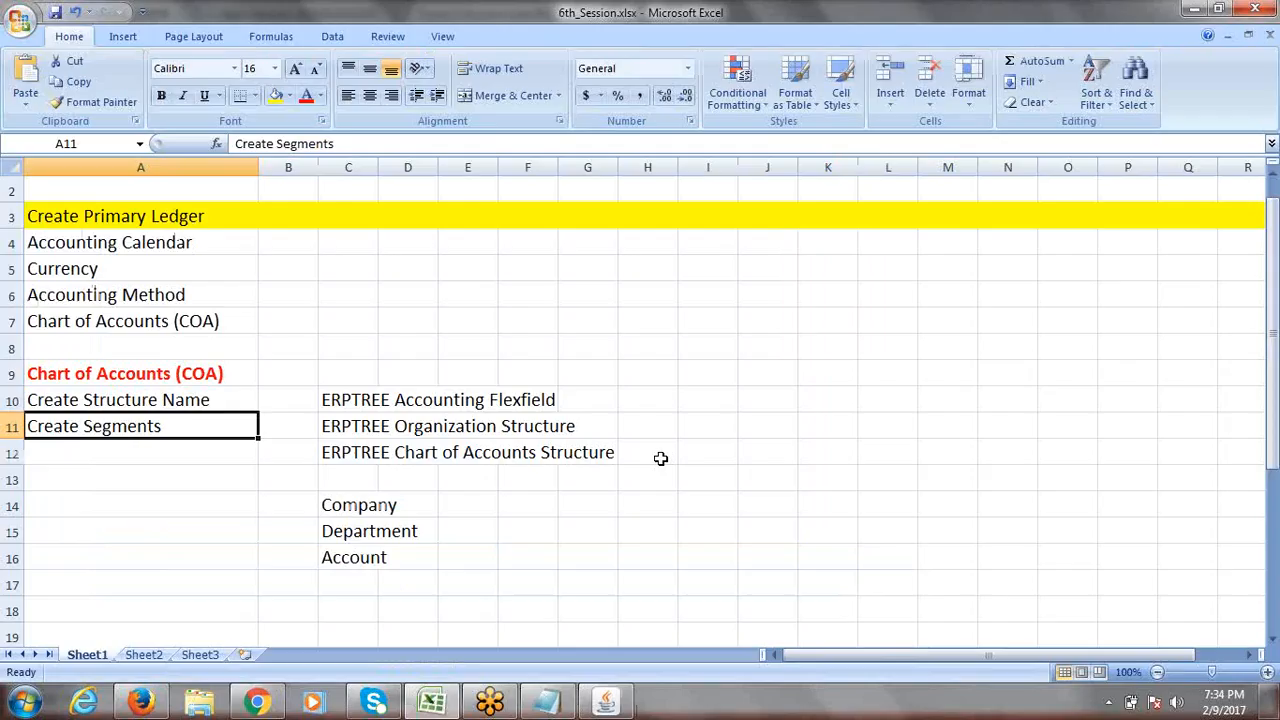
Highlight Company, Department and Account in C14:C16 of the workbook, then go back to Oracle.
left_click_drag(338, 502, 338, 548)
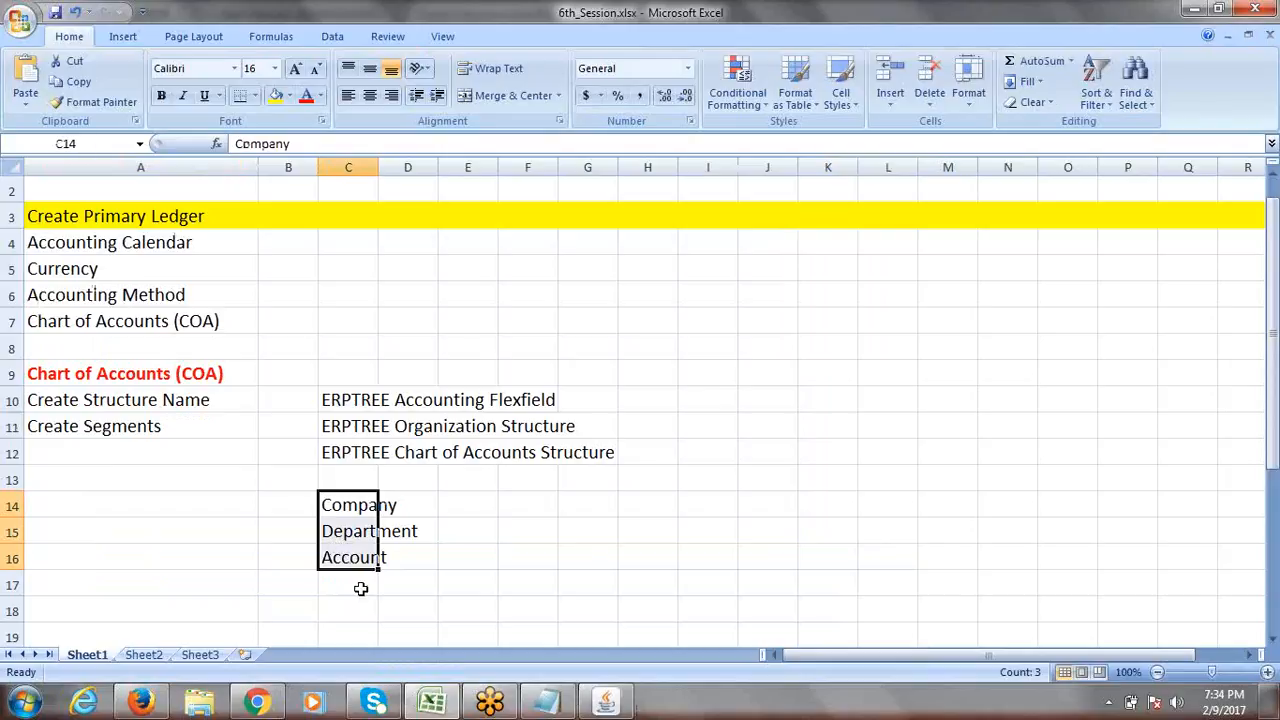
key("alt+Tab")
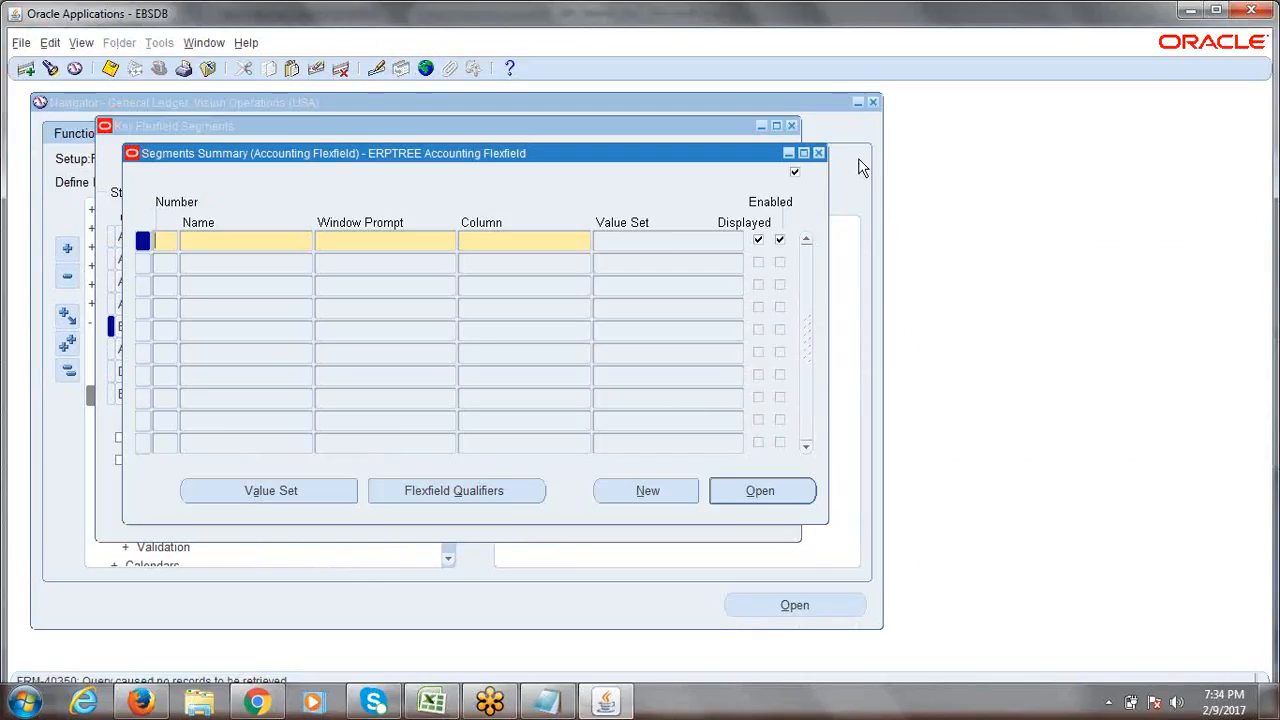
Close both flexfield windows, reopen Setup > Financials > Flexfields > Key > Segments, and search 'general Ledger%'.
left_click(818, 153)
left_click(791, 125)
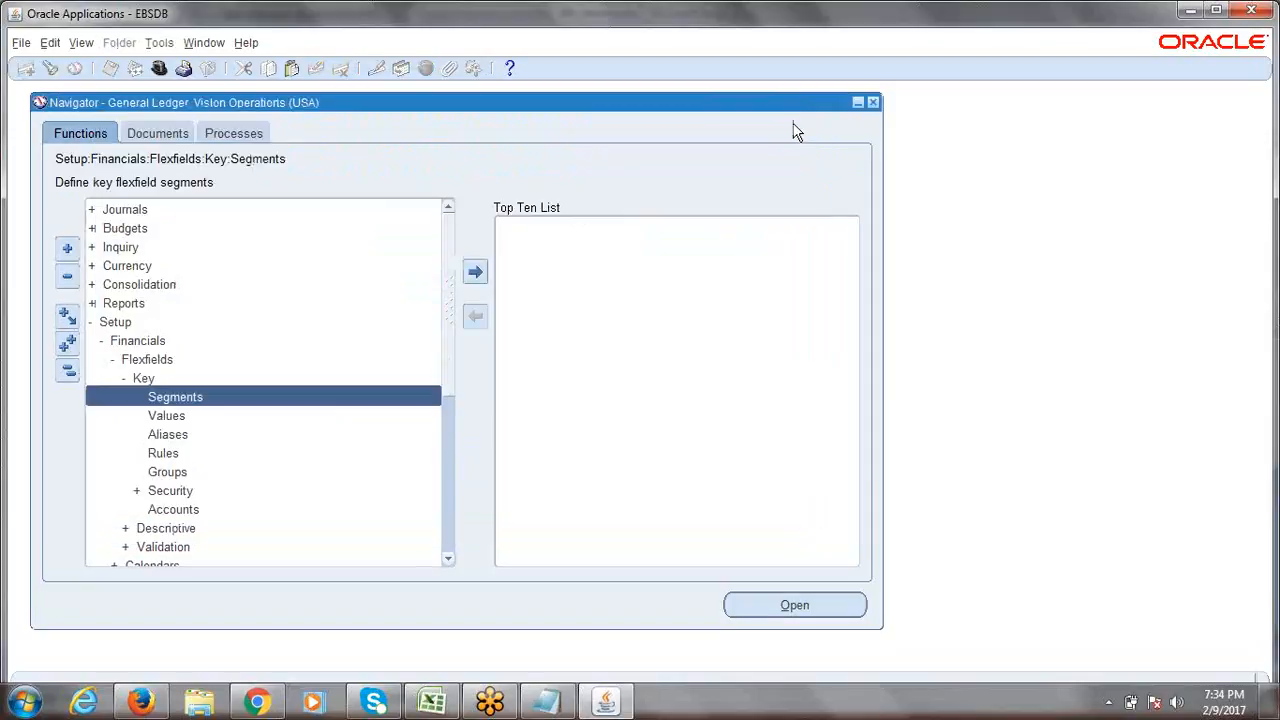
left_click(70, 372)
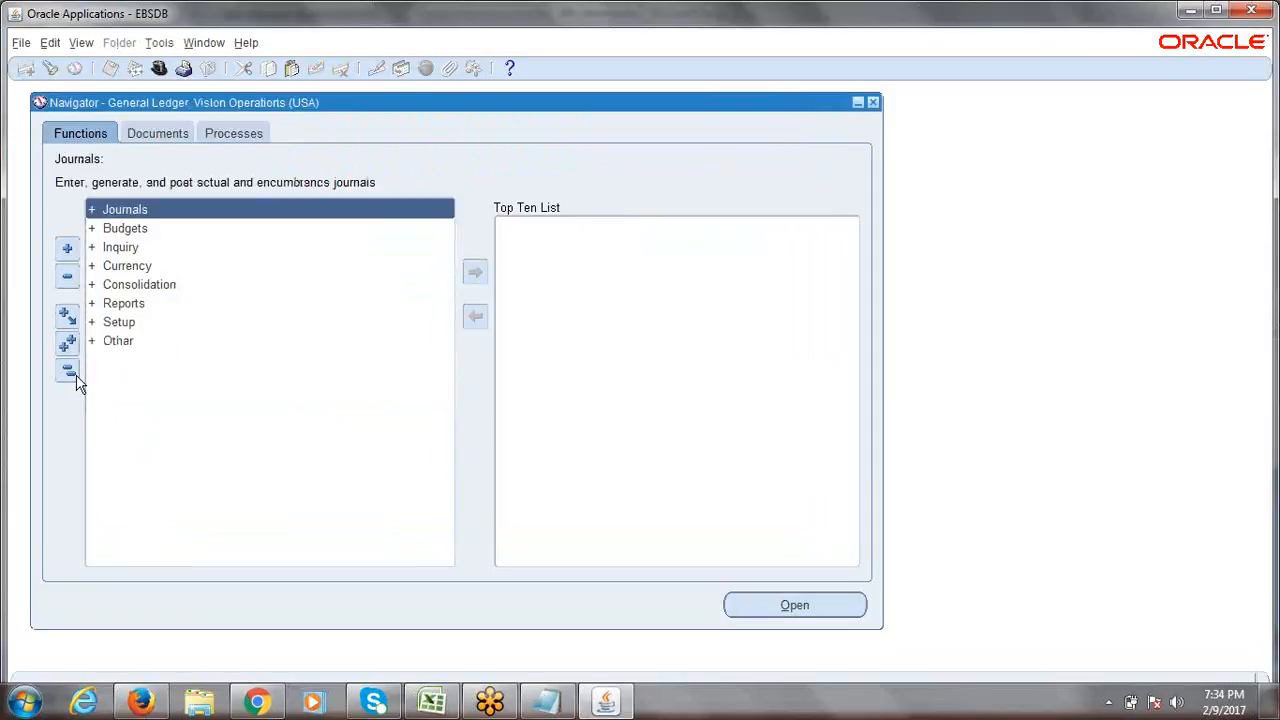
left_click(115, 326)
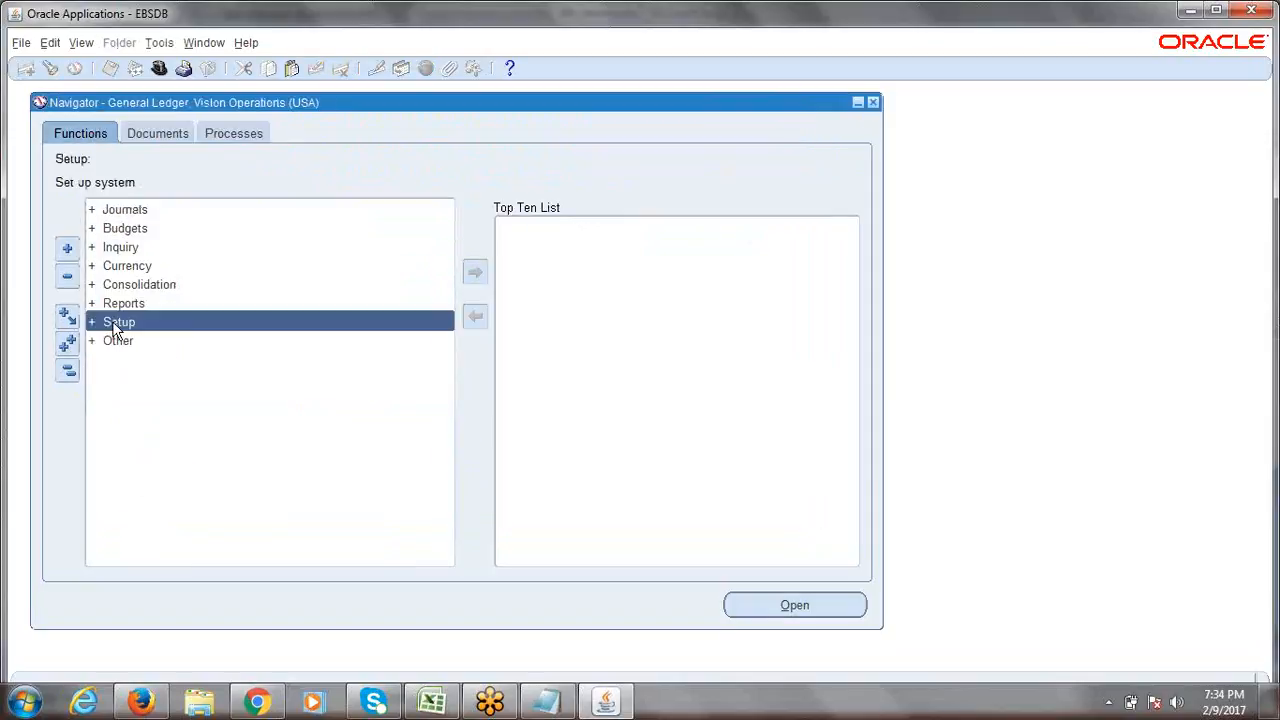
key("Return")
key("Return")
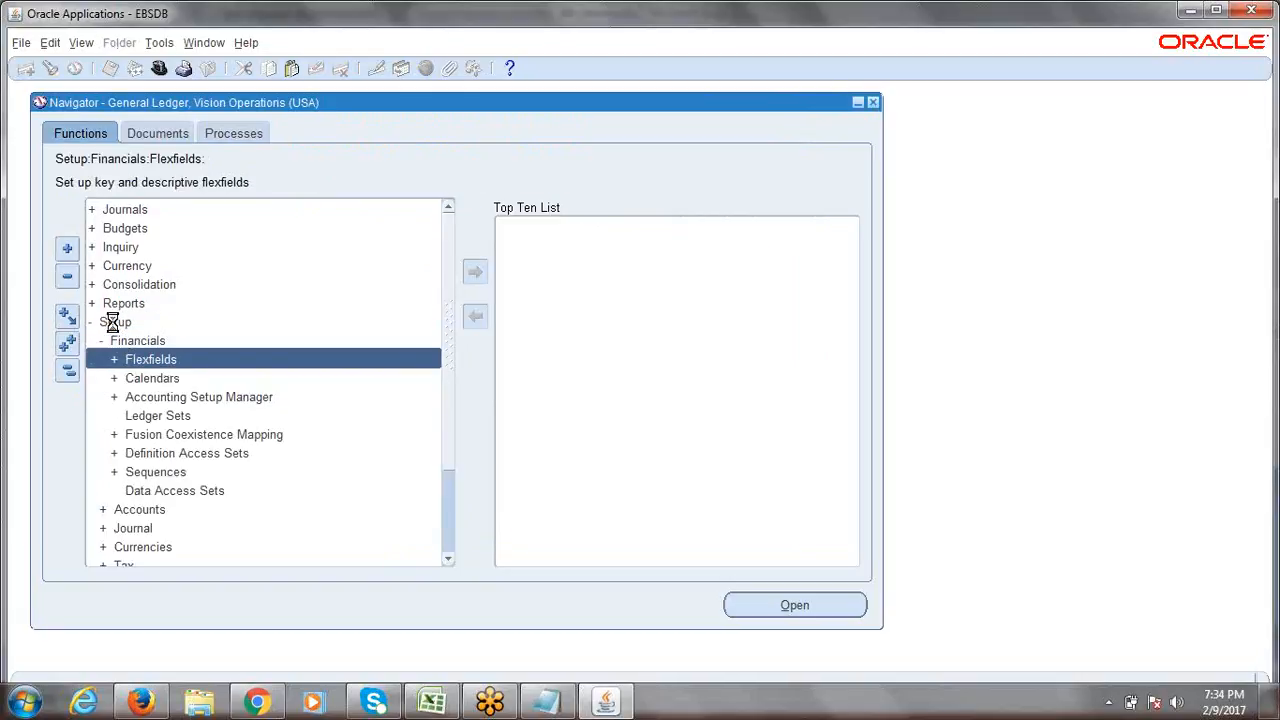
key("Return")
key("Return")
key("Return")
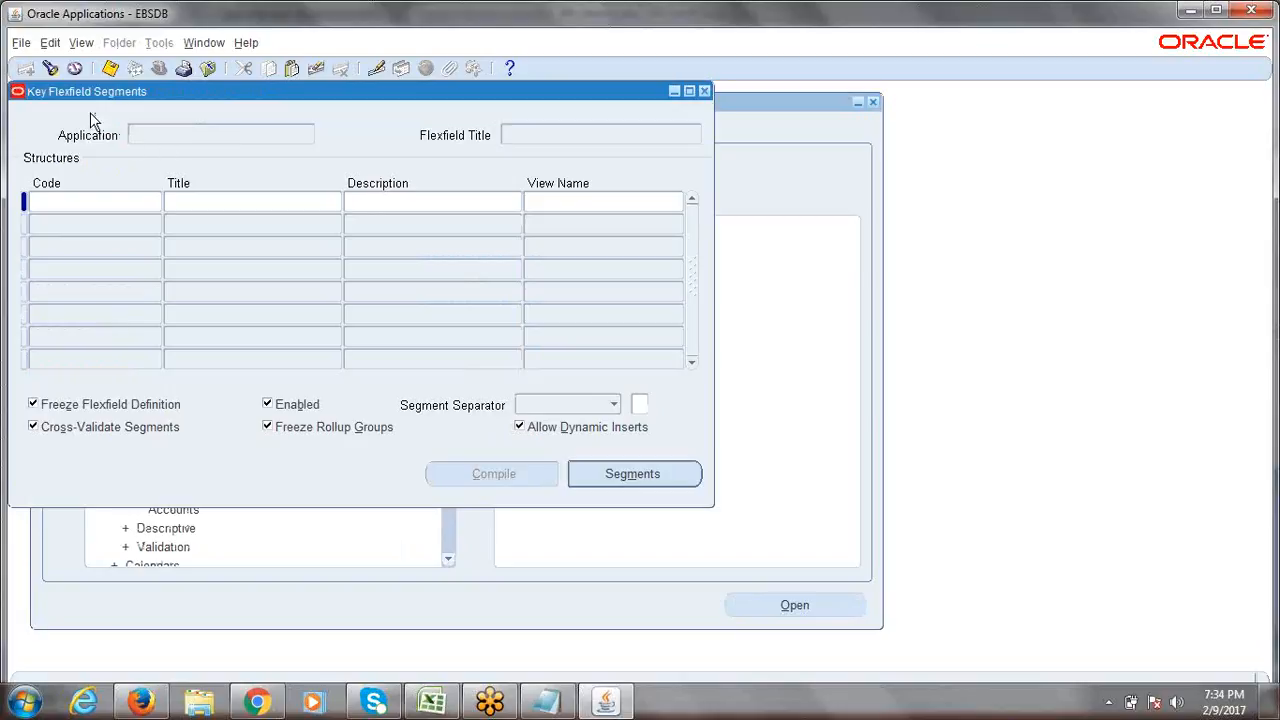
left_click(50, 71)
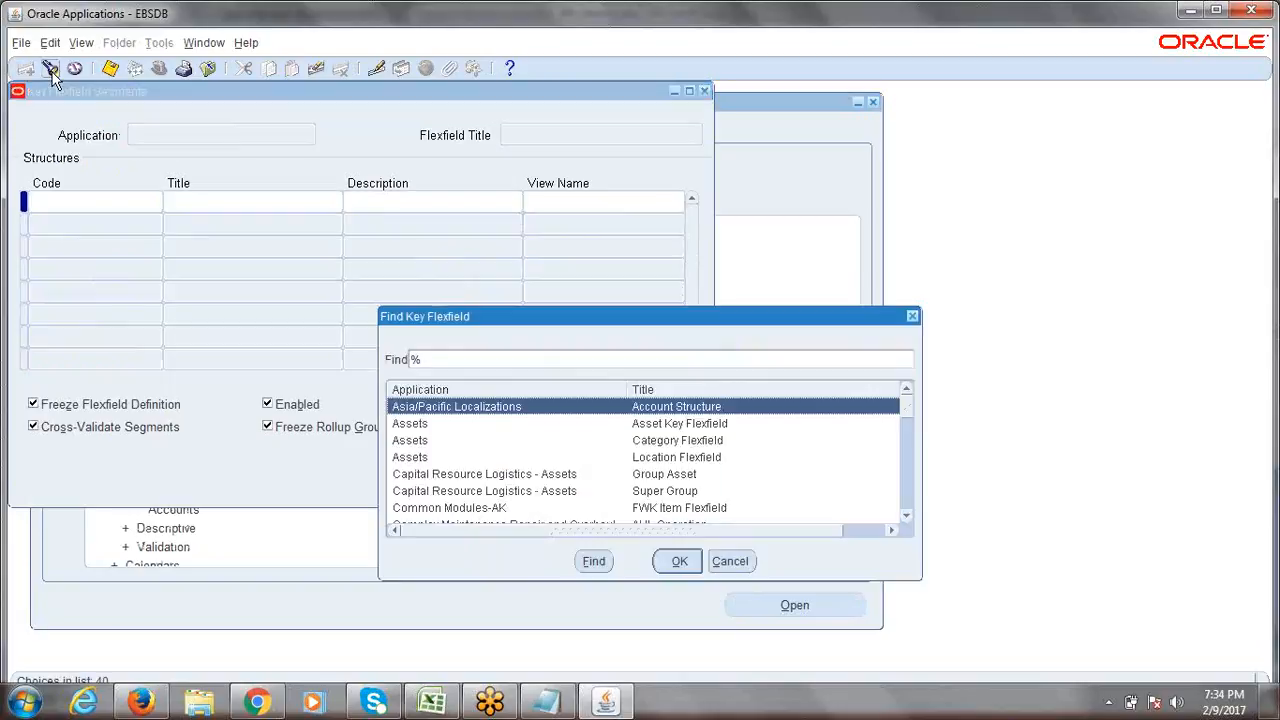
type("general Ledger")
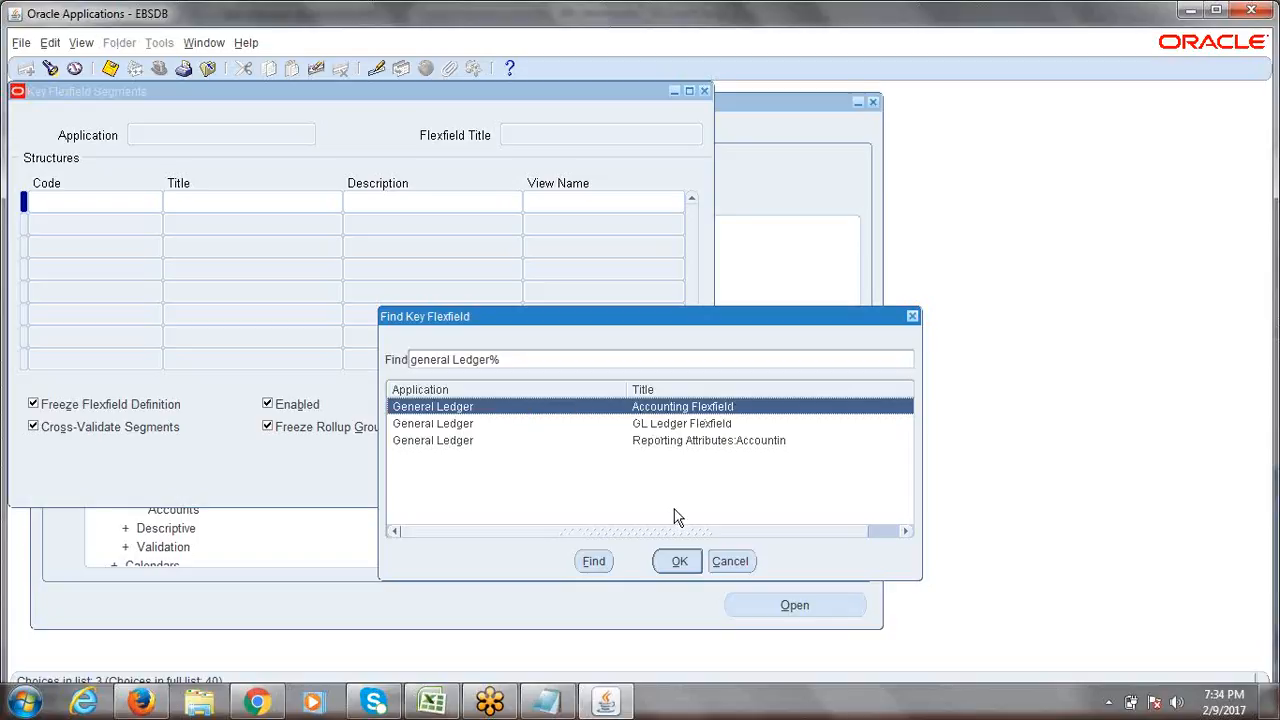
Load the General Ledger Accounting Flexfield structures and make the Argentina structure current.
left_click(678, 562)
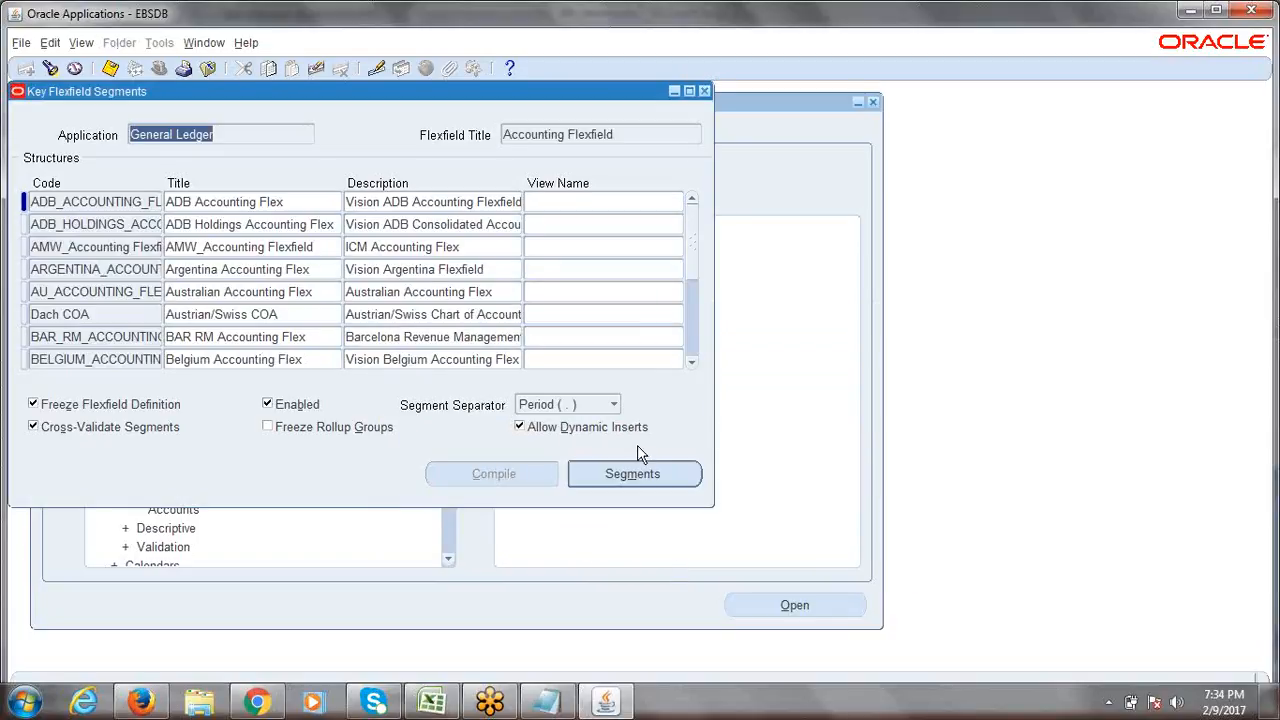
left_click(611, 134)
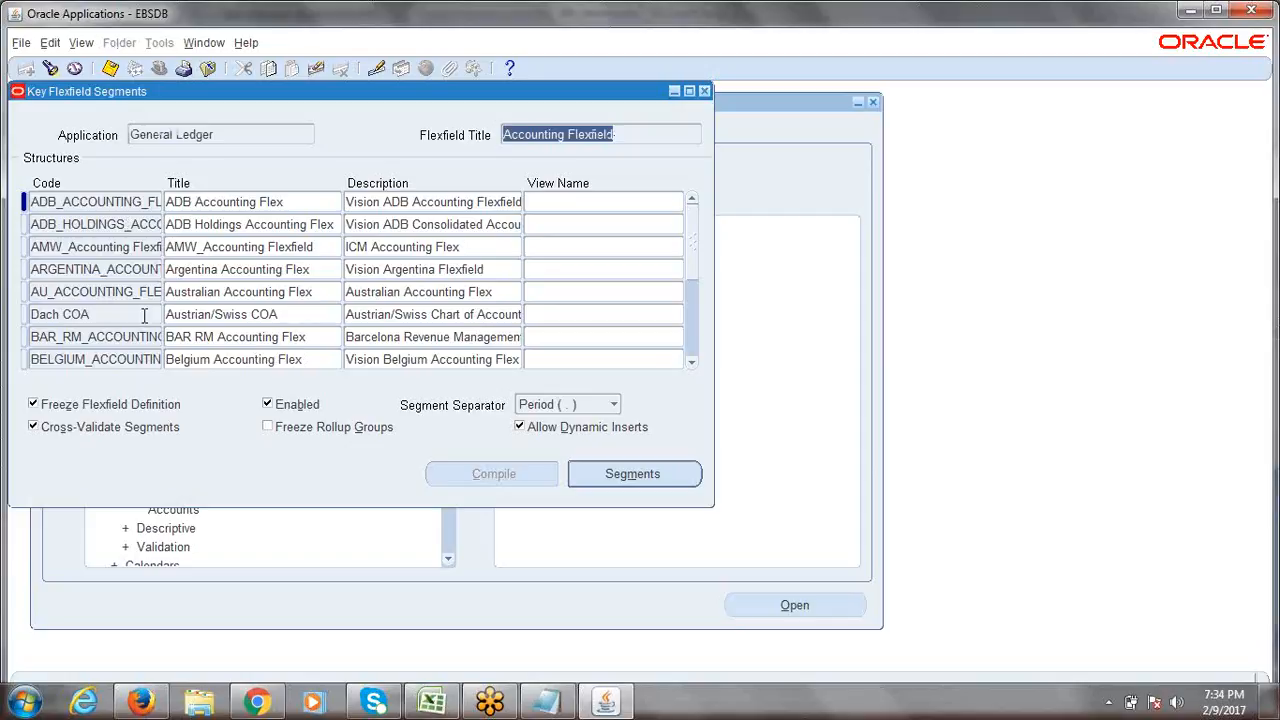
left_click(86, 268)
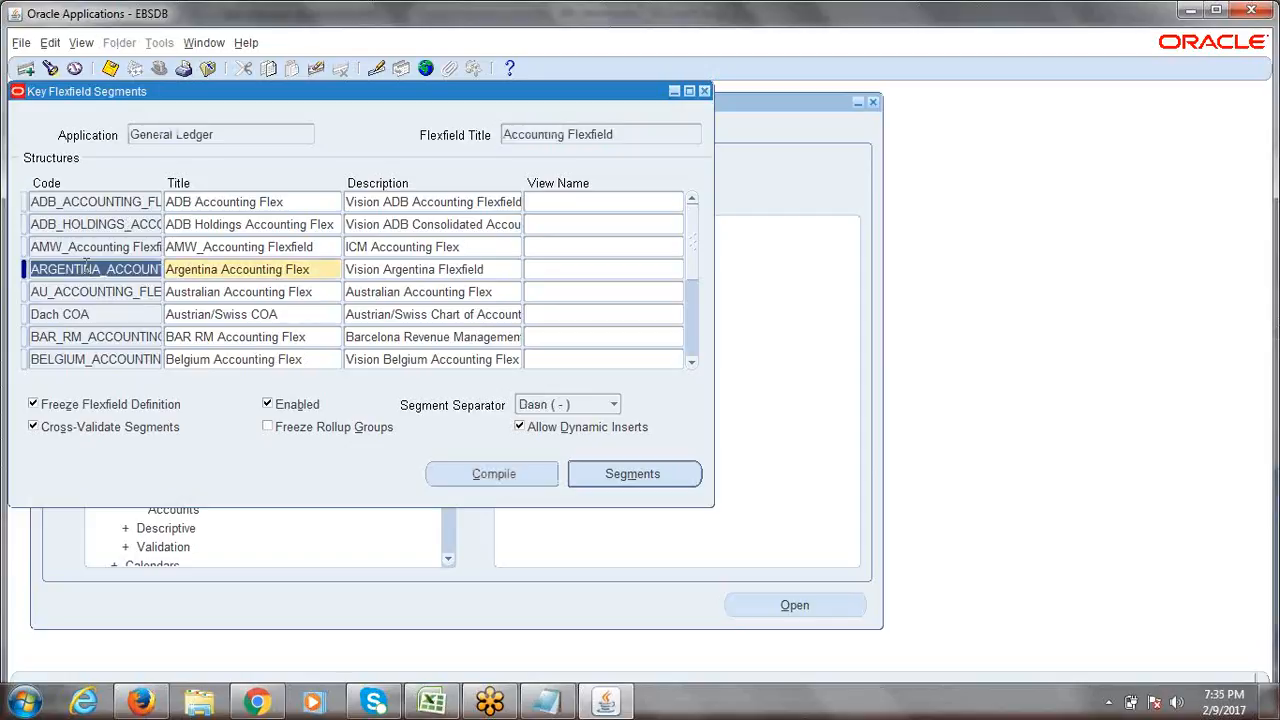
Insert a junk test structure row, discard it with F6, and select the AMW structure.
key("ctrl+Down")
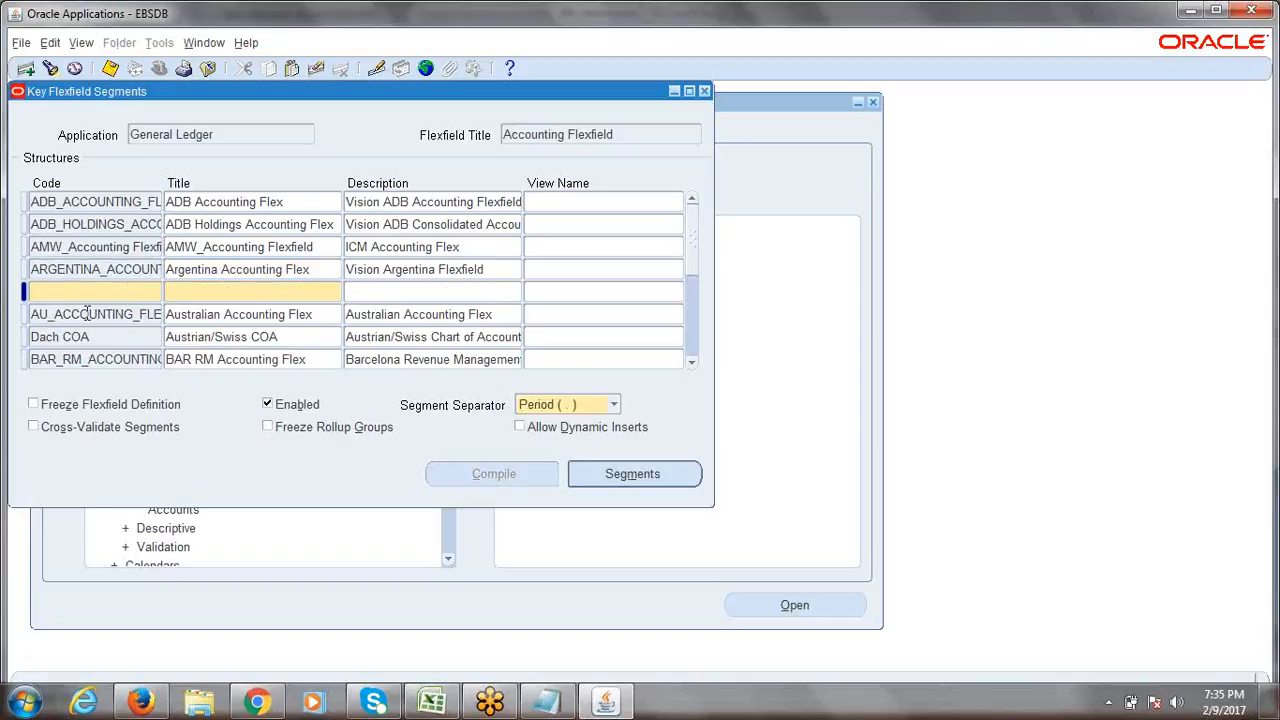
type("ldfjlsjdflksj")
key("Tab")
type("ldkjflskdjlf")
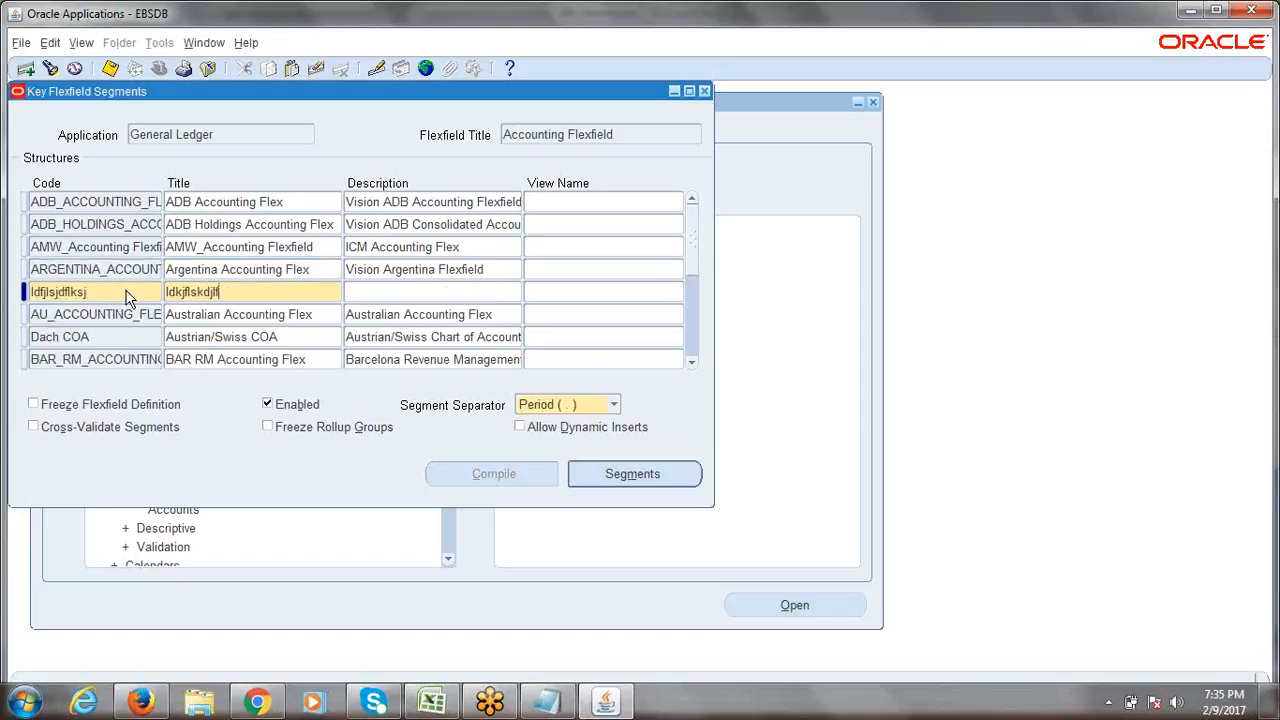
key("Tab")
type("dlkfjsdl")
key("F6")
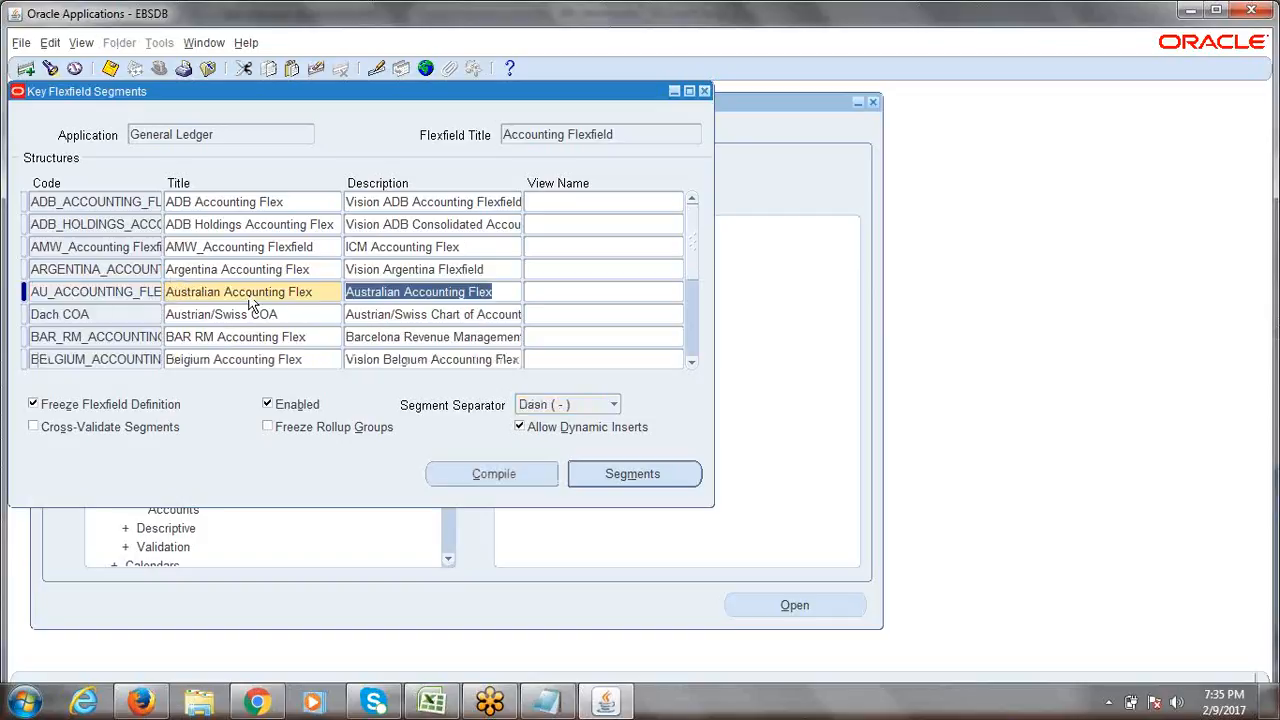
left_click(112, 249)
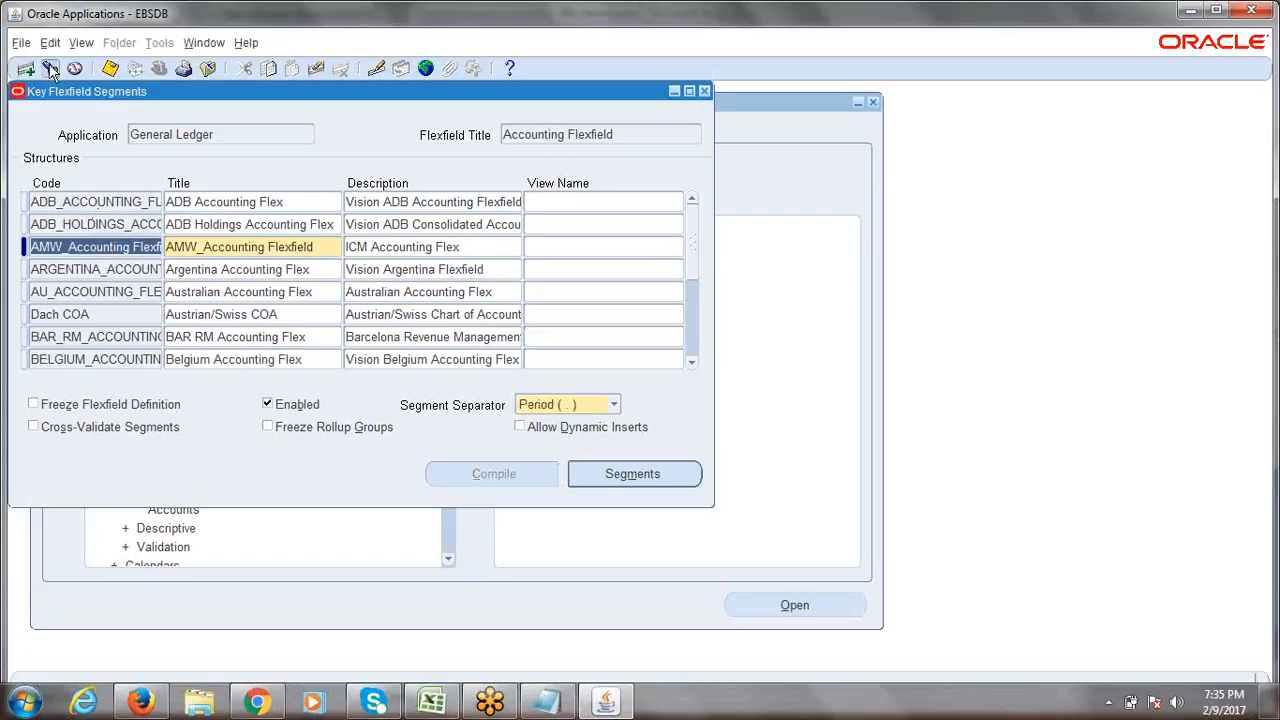
Filter structures with 'e%' and retrieve only the ERPTREE Accounting Flexfield.
left_click(50, 68)
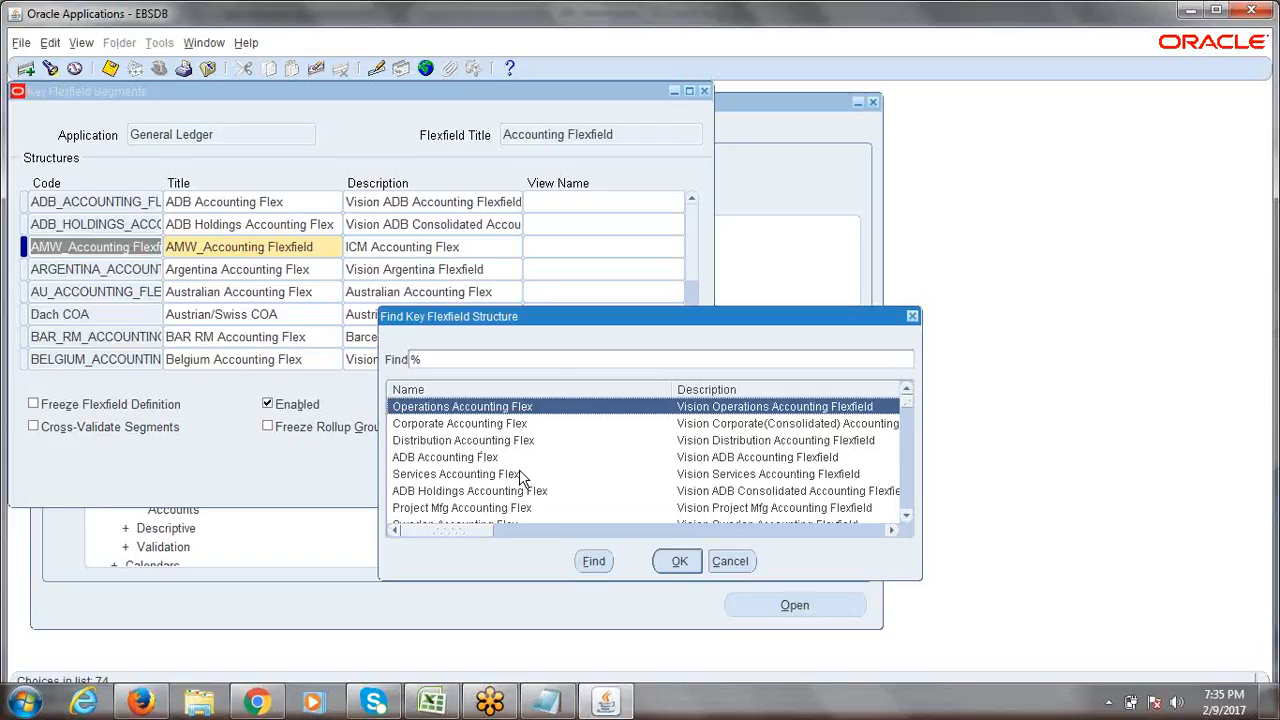
type("e")
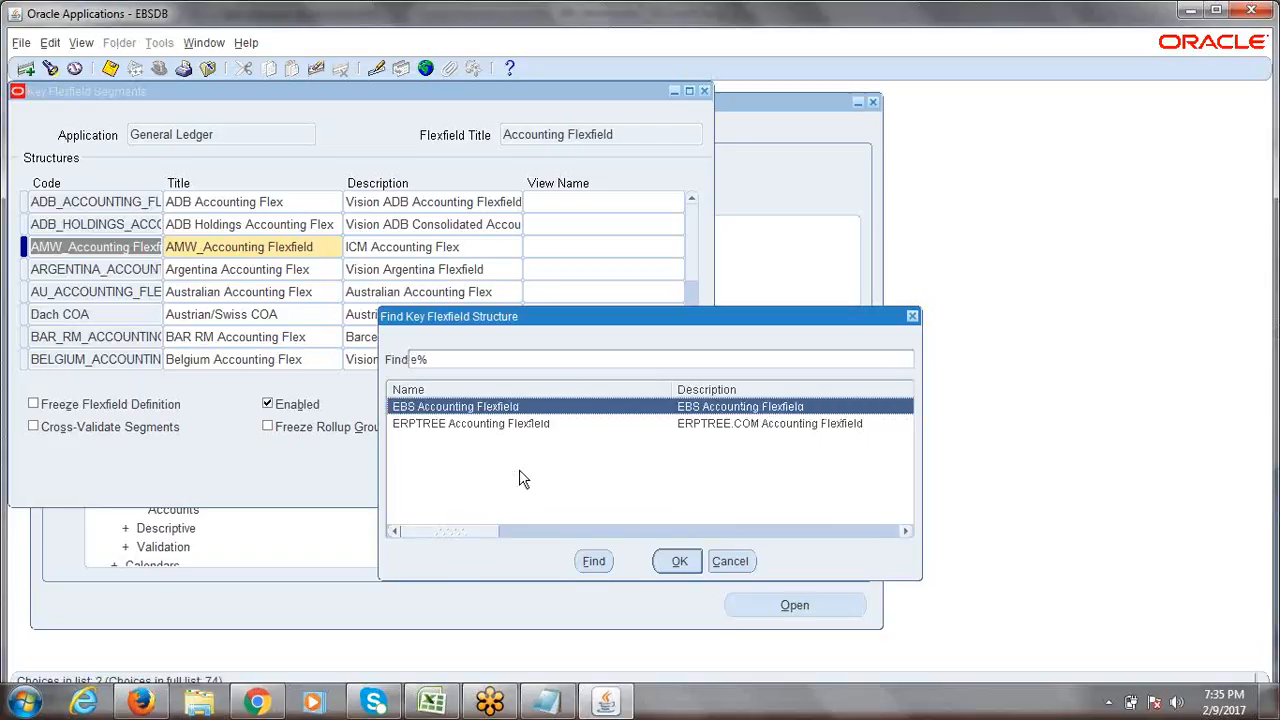
left_click(448, 426)
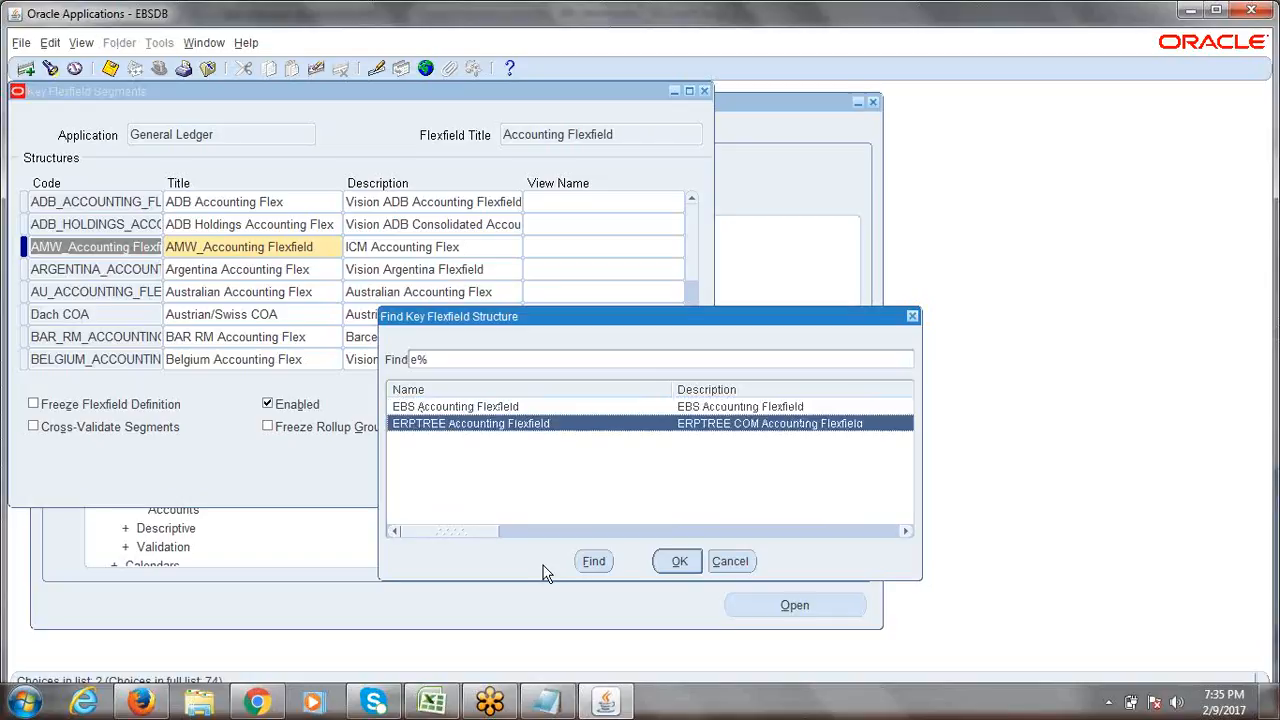
left_click(672, 565)
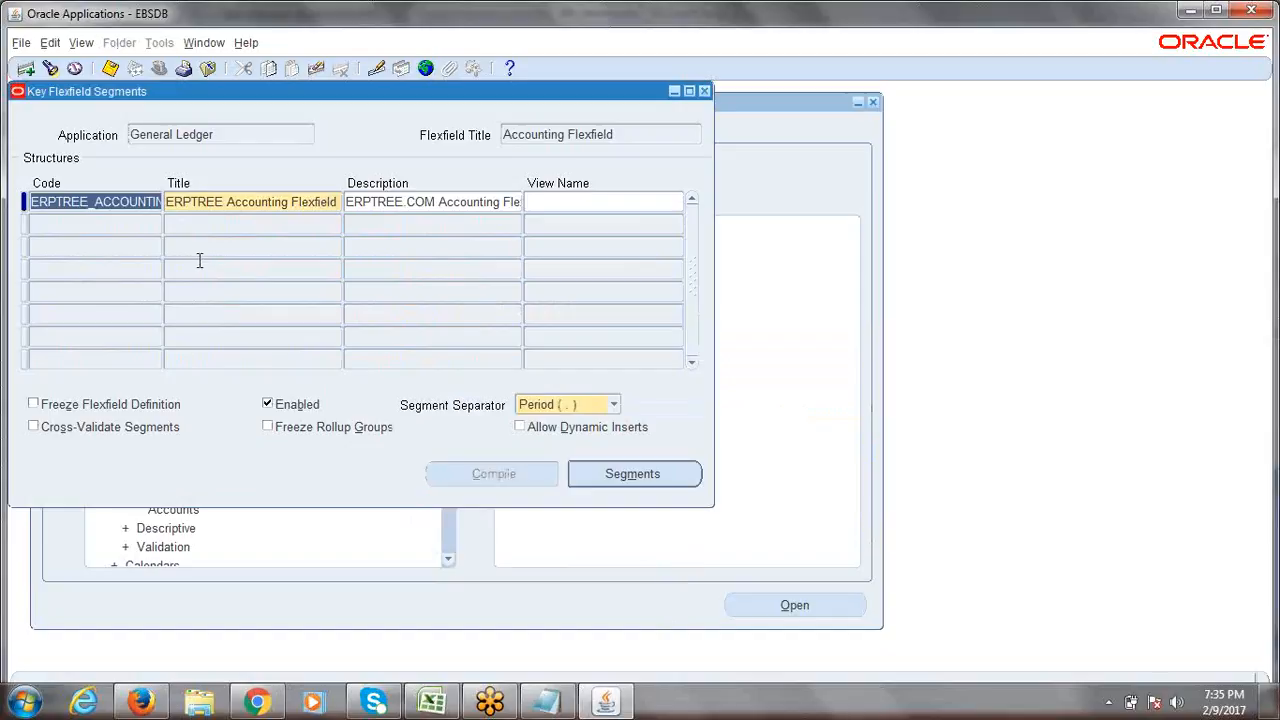
left_click(107, 203)
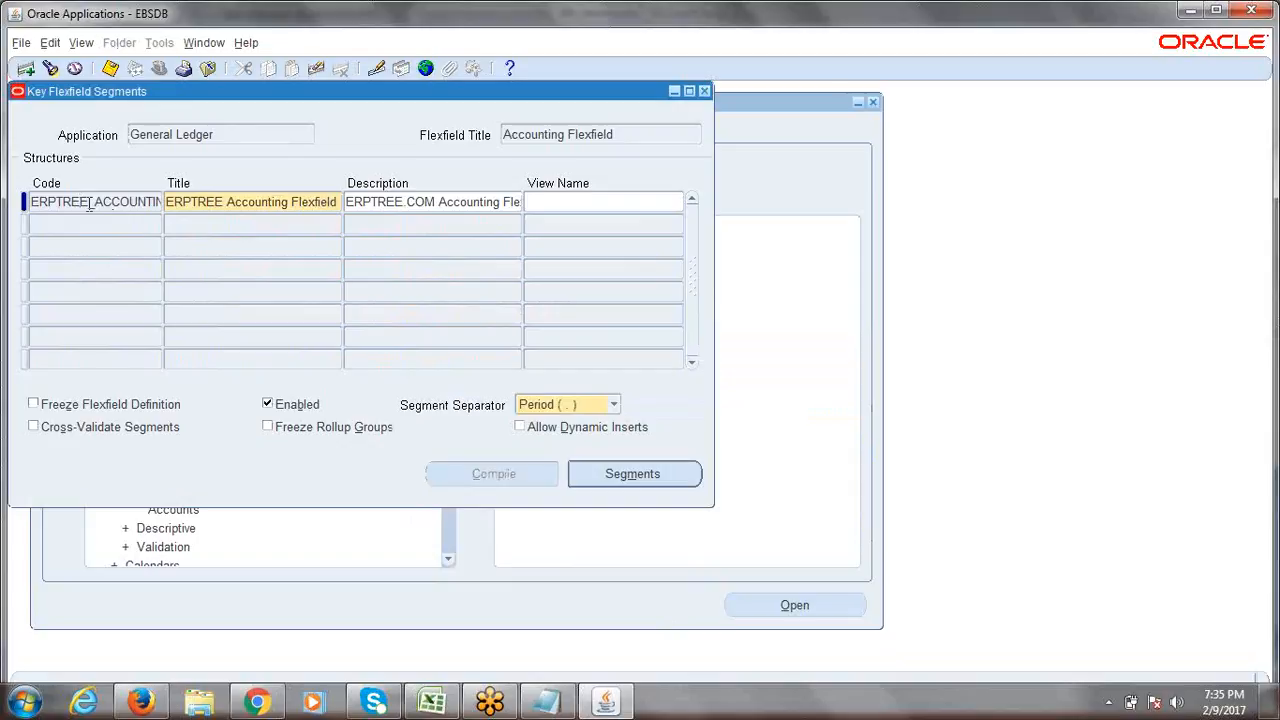
Open the ERPTREE Segments Summary window and shift it slightly to the right.
left_click(642, 473)
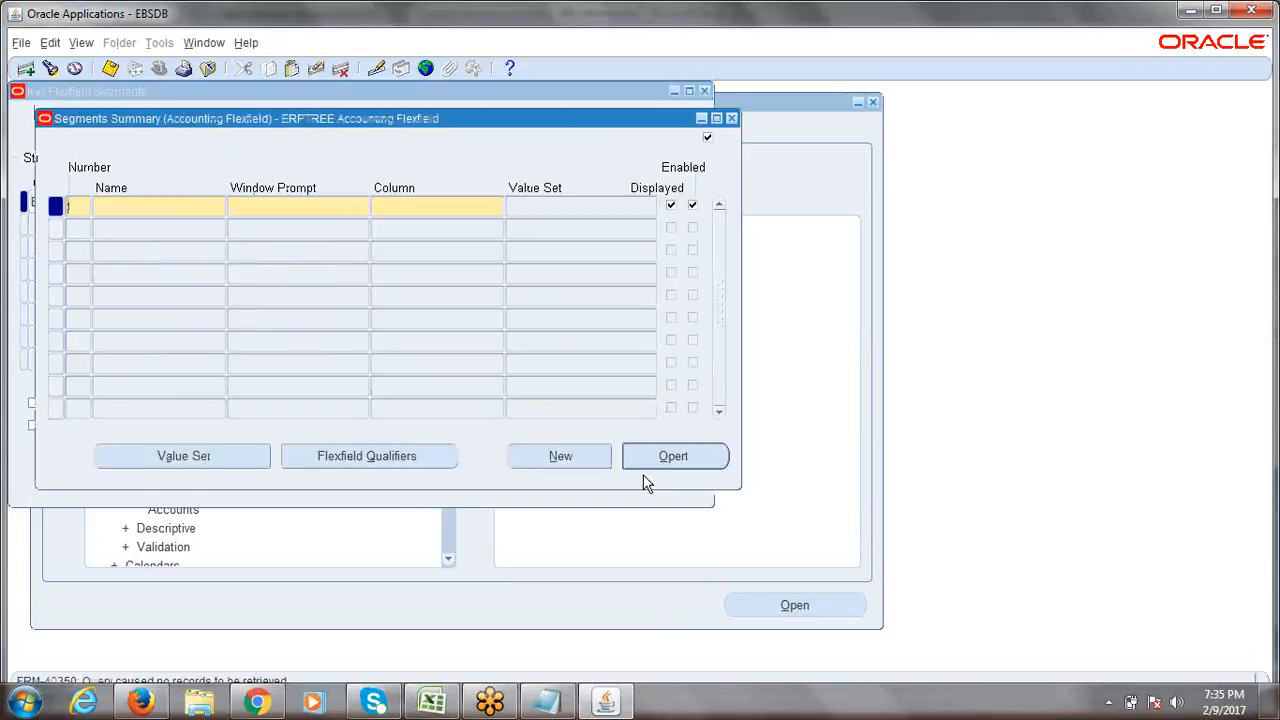
left_click_drag(402, 127, 437, 127)
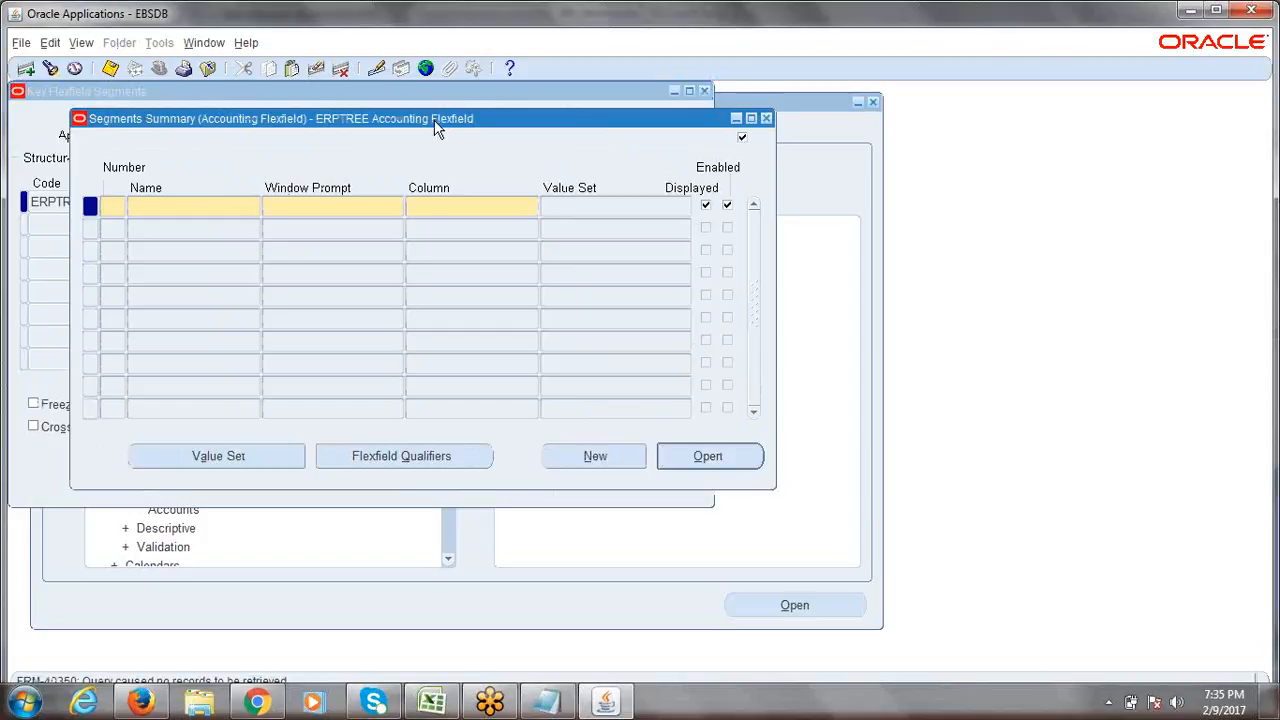
left_click(432, 703)
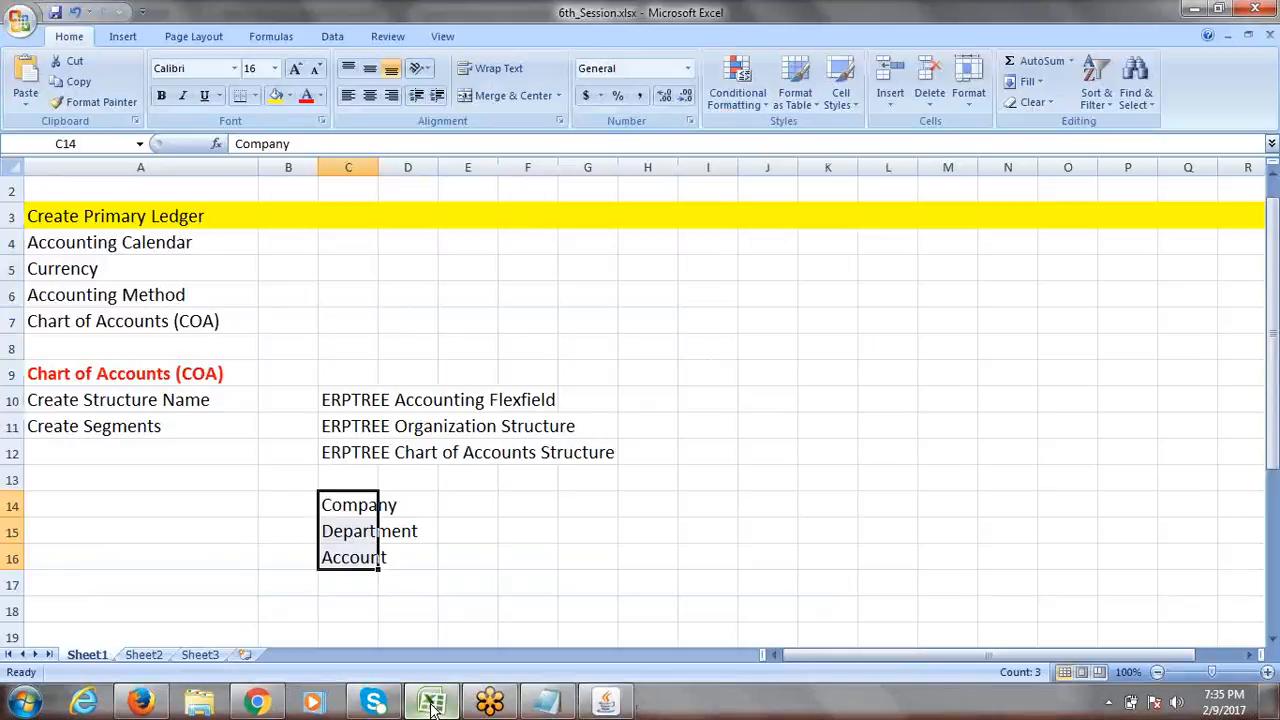
left_click(432, 703)
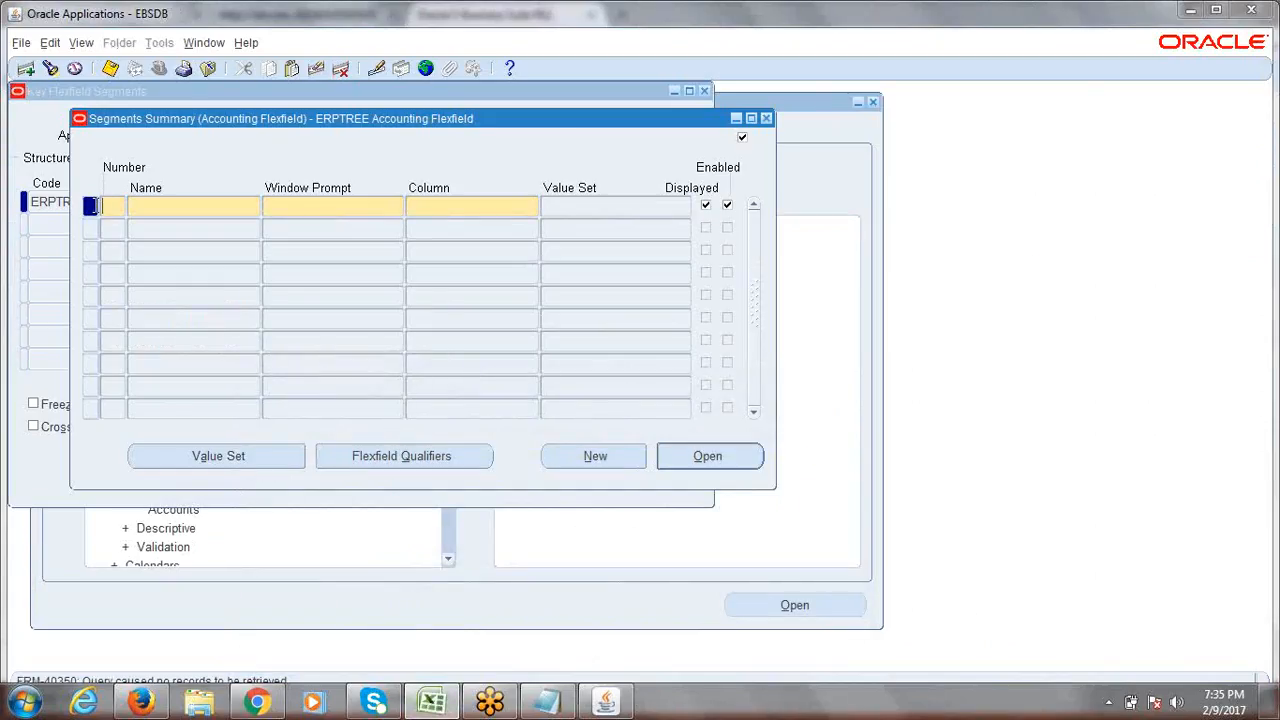
Enter segment number 1 named Company, checking the name in the Excel plan.
type("1")
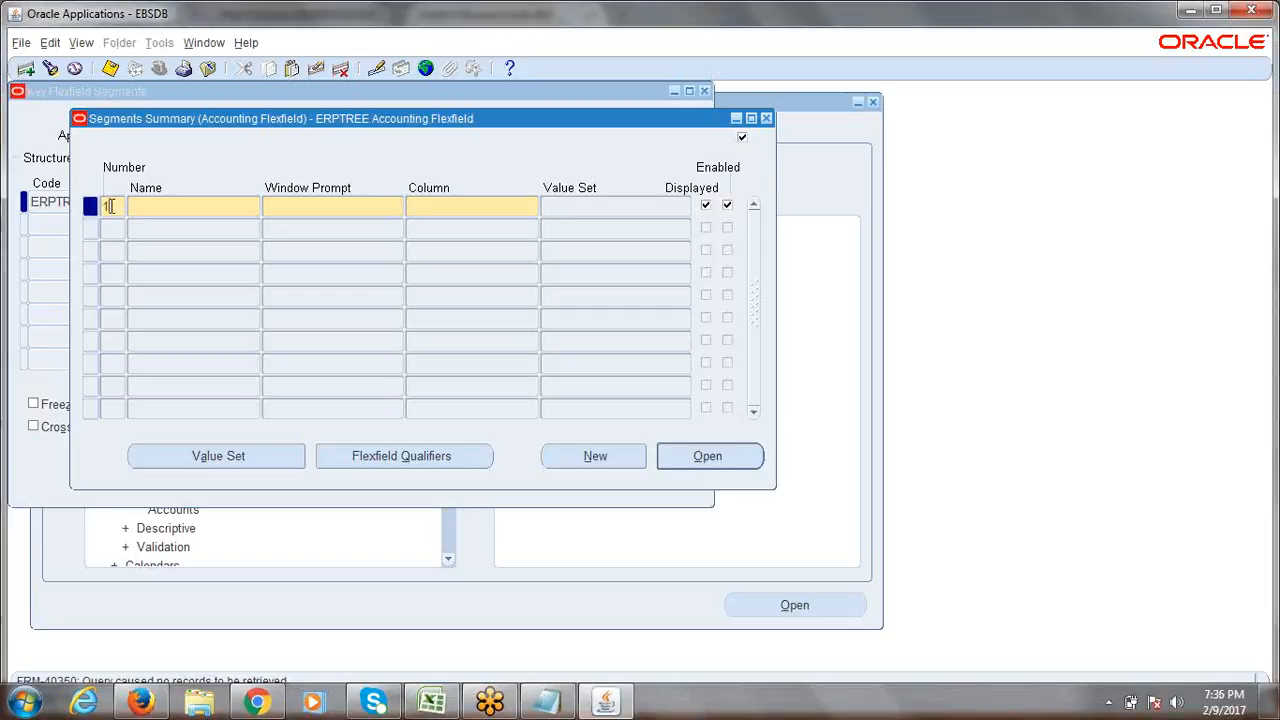
key("Tab")
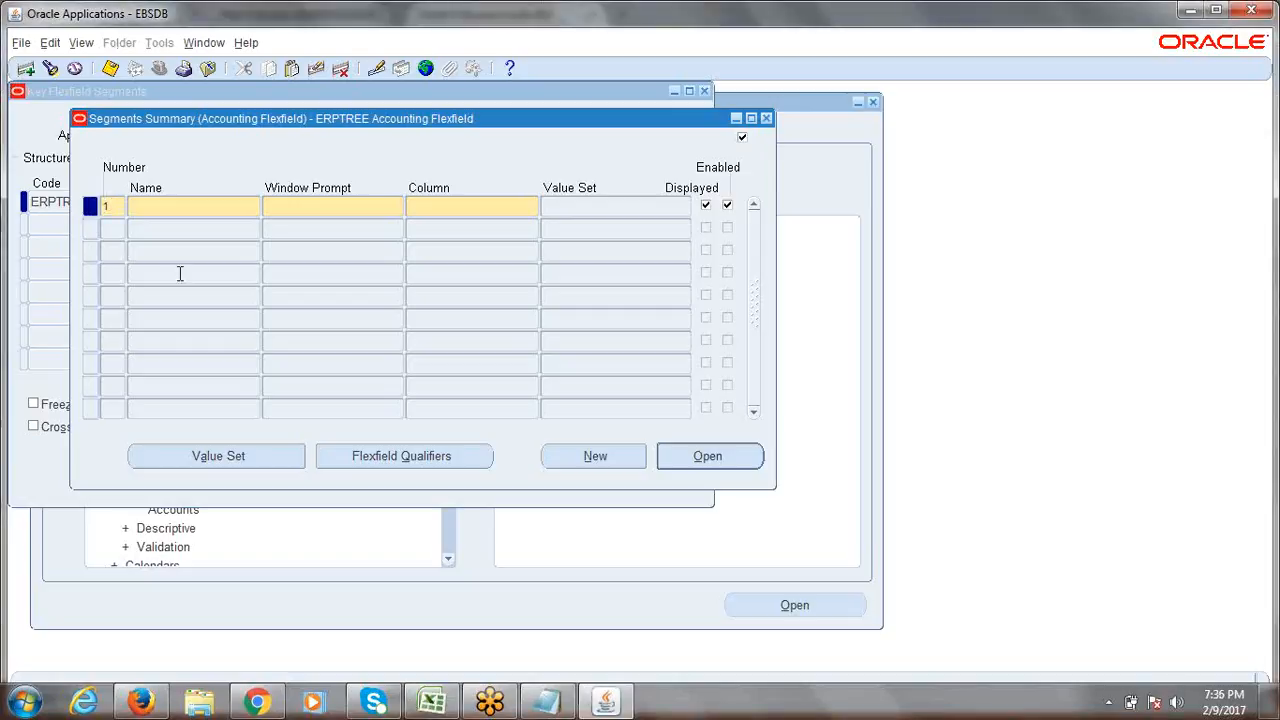
key("alt+Tab")
left_click(333, 505)
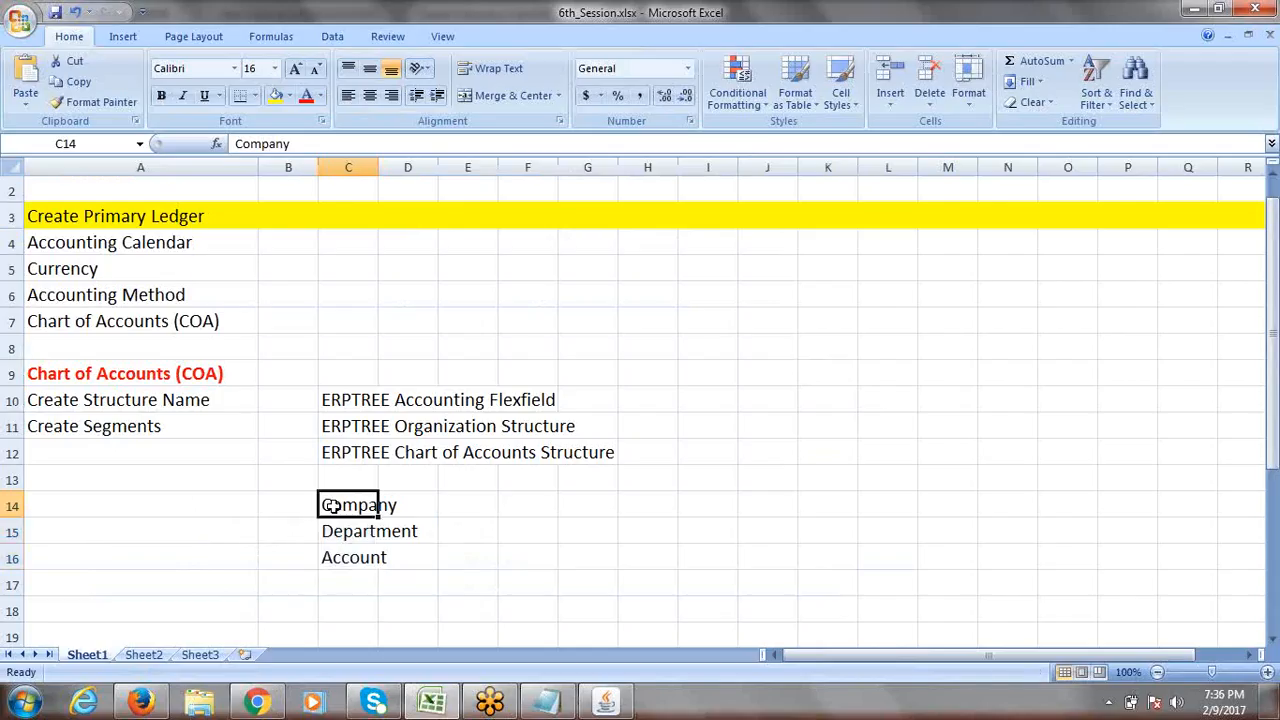
key("alt+Tab")
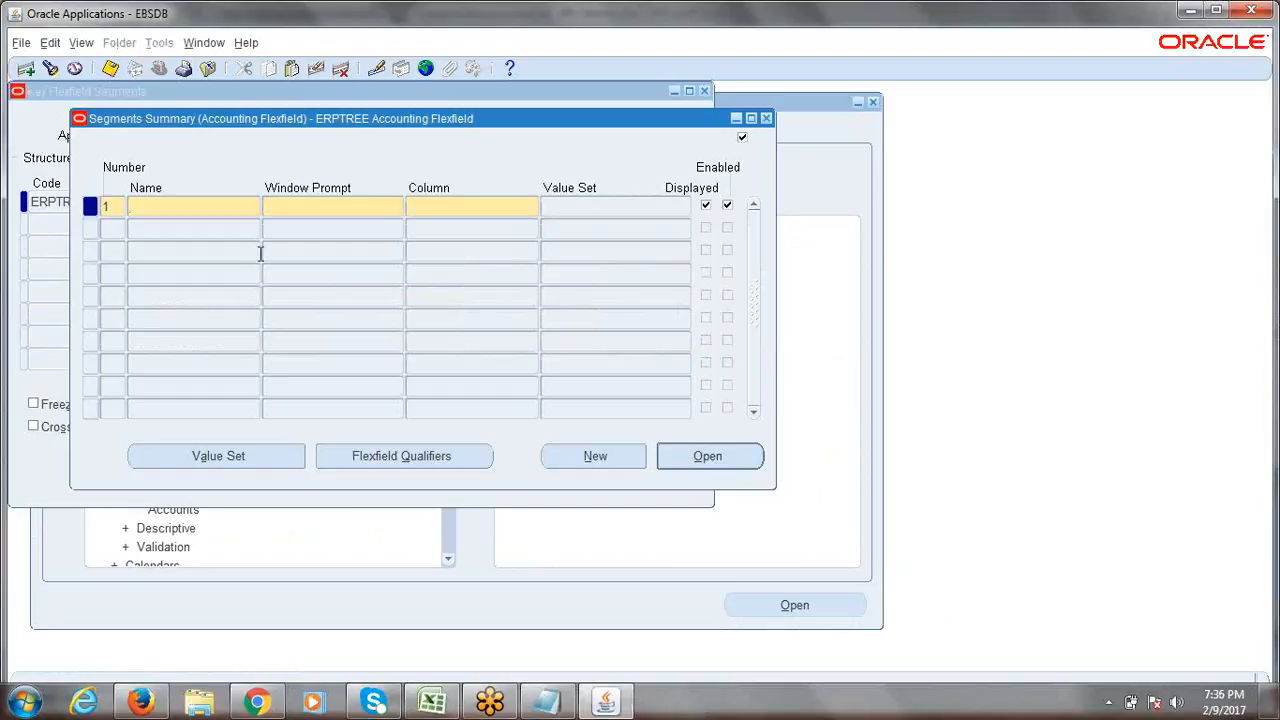
type("Company")
Keep the defaulted Company window prompt and move on to the Column field.
left_click(296, 210)
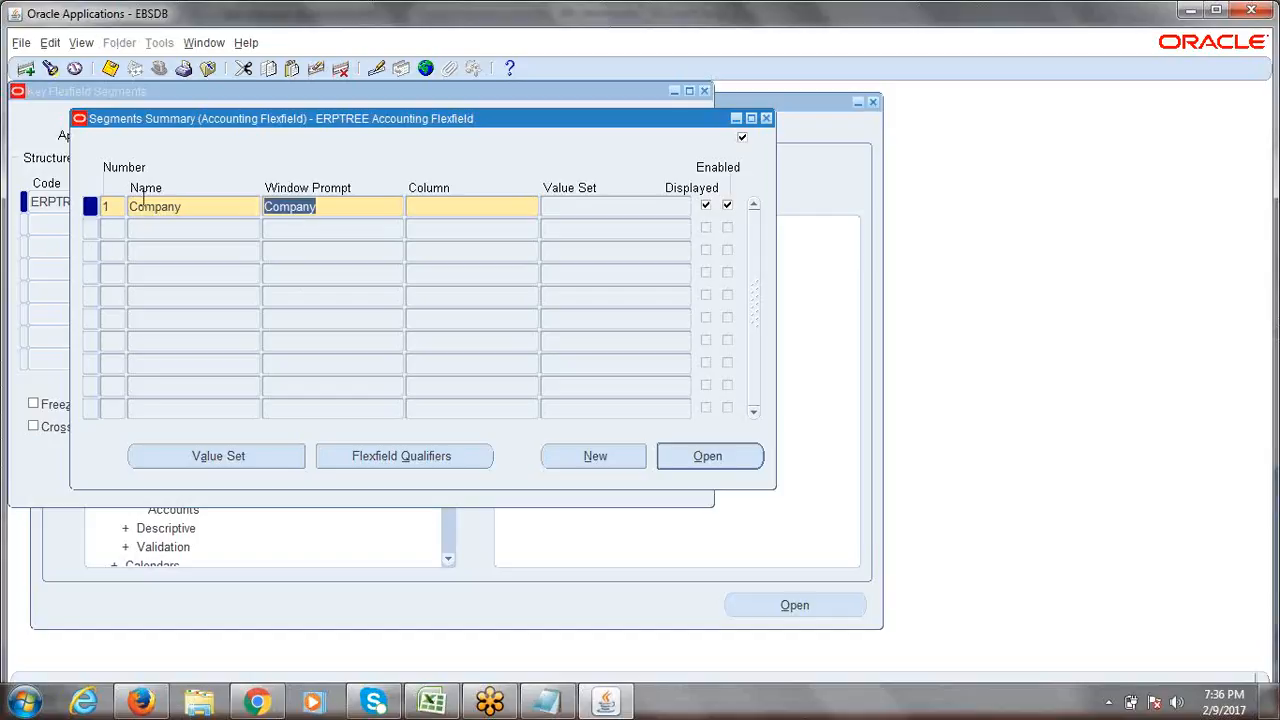
left_click(335, 213)
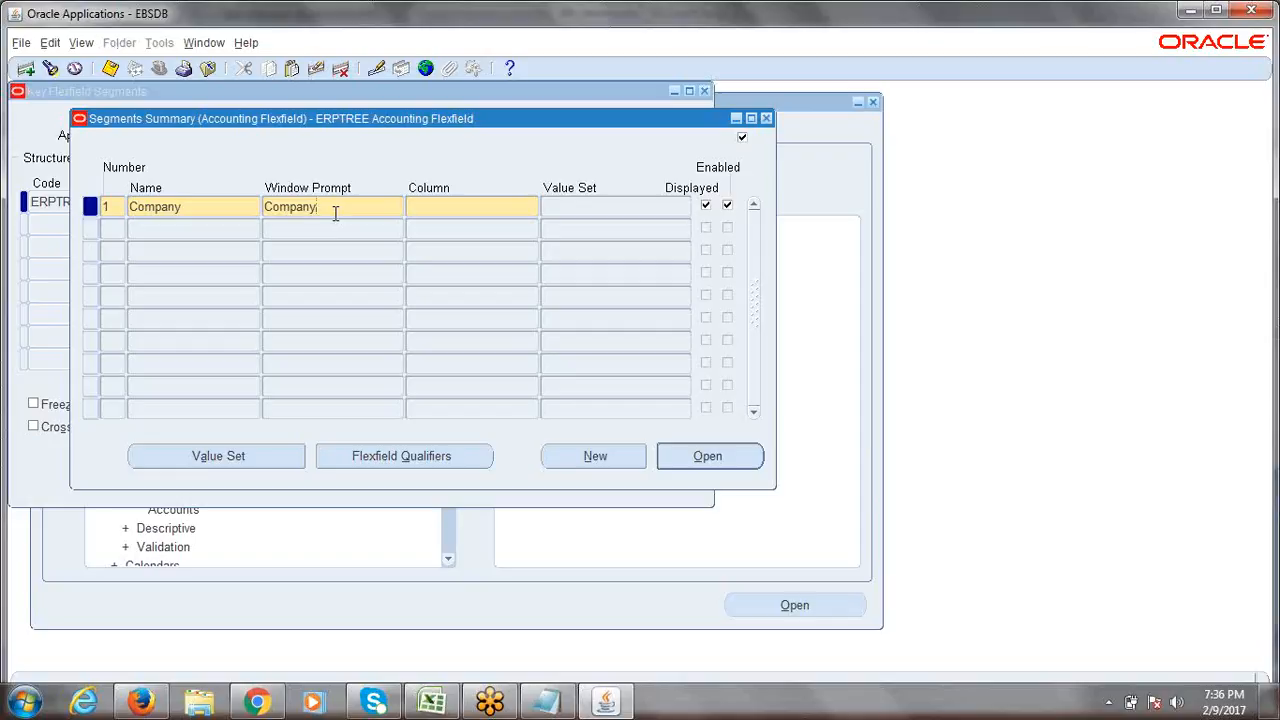
key("Tab")
Assign column SEGMENT1 to the Company segment from the Columns list, then start a second row.
left_click(532, 210)
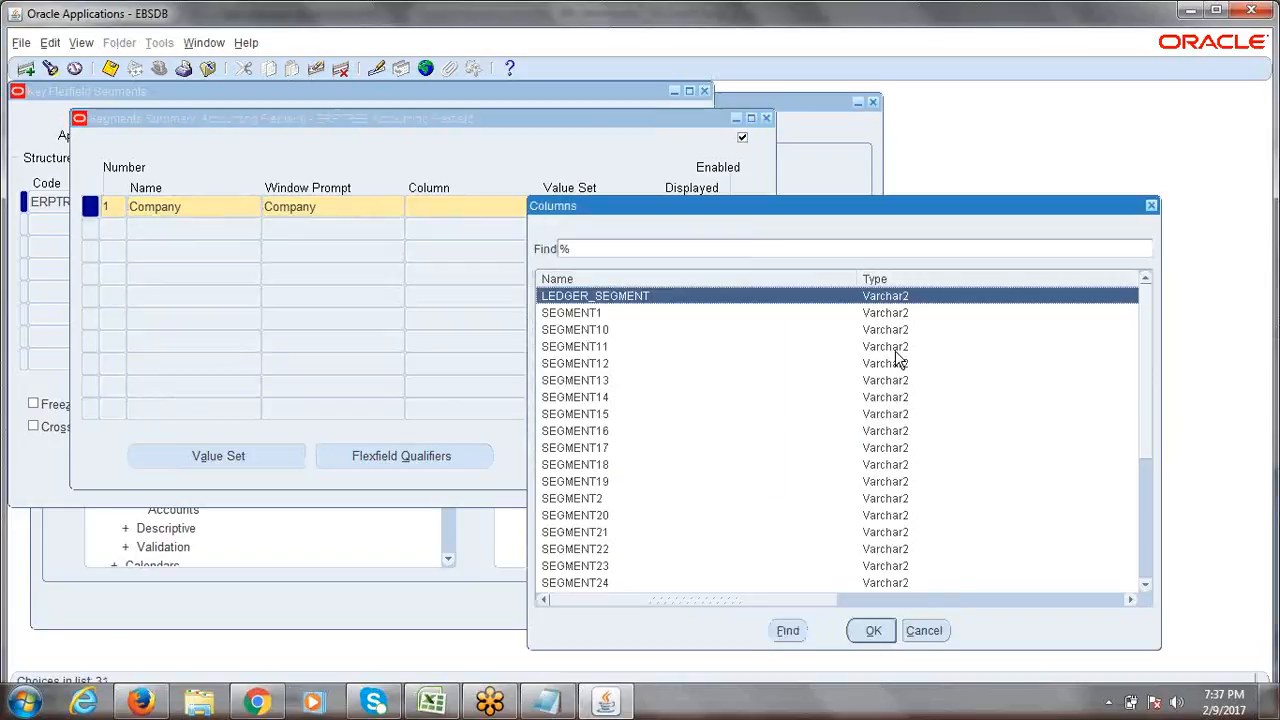
left_click_drag(1148, 343, 1171, 480)
left_click(631, 482)
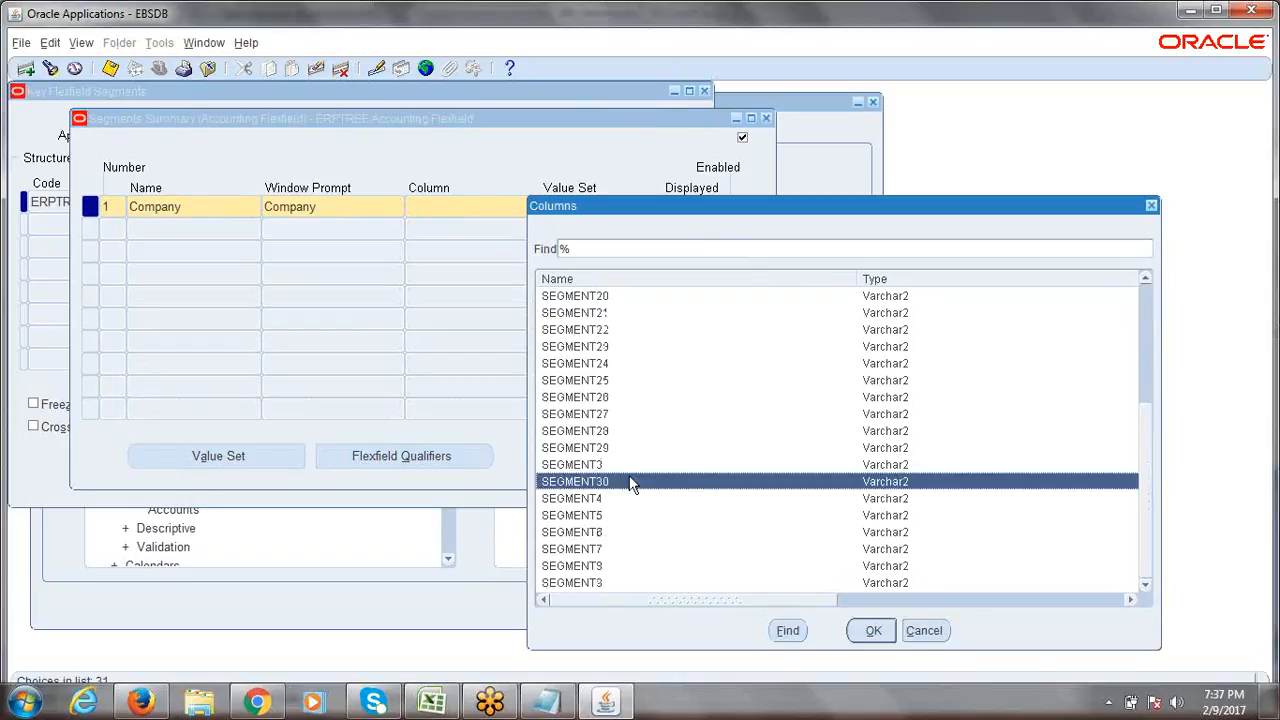
mouse_move(1152, 458)
left_mouse_down()
mouse_move(1151, 486)
mouse_move(1146, 416)
mouse_move(1150, 447)
left_mouse_up()
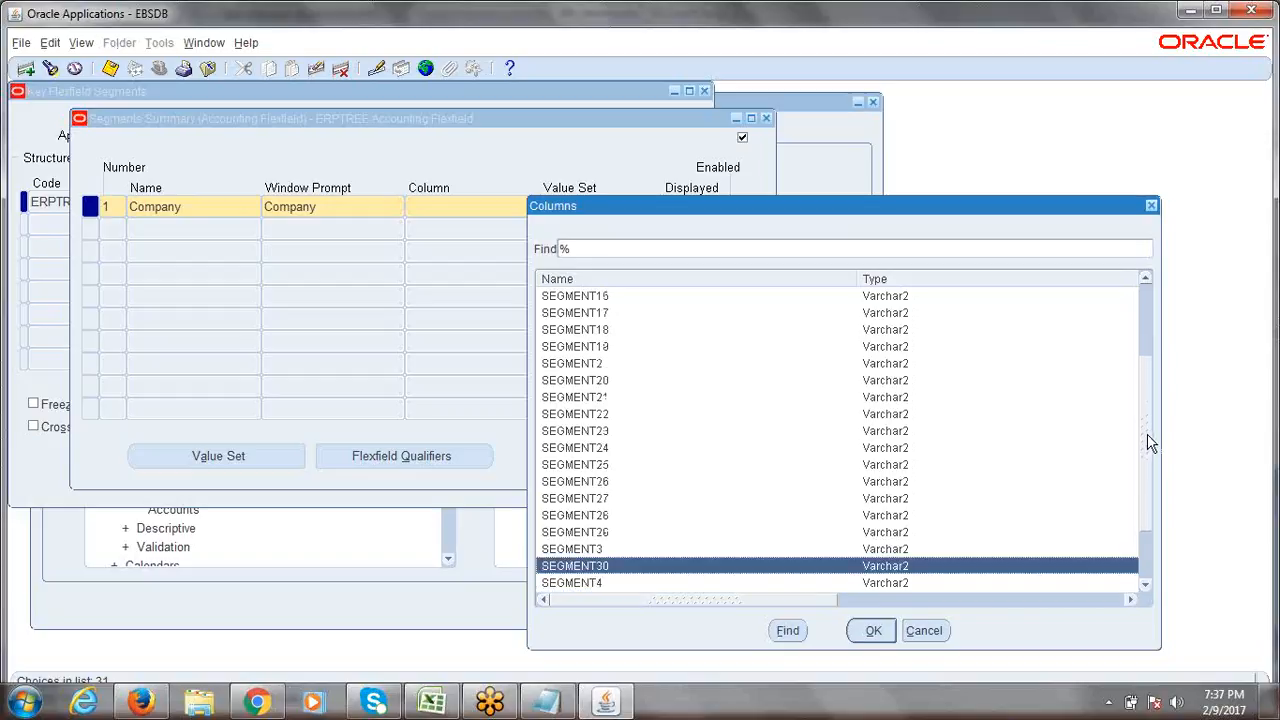
left_click_drag(1149, 438, 1143, 408)
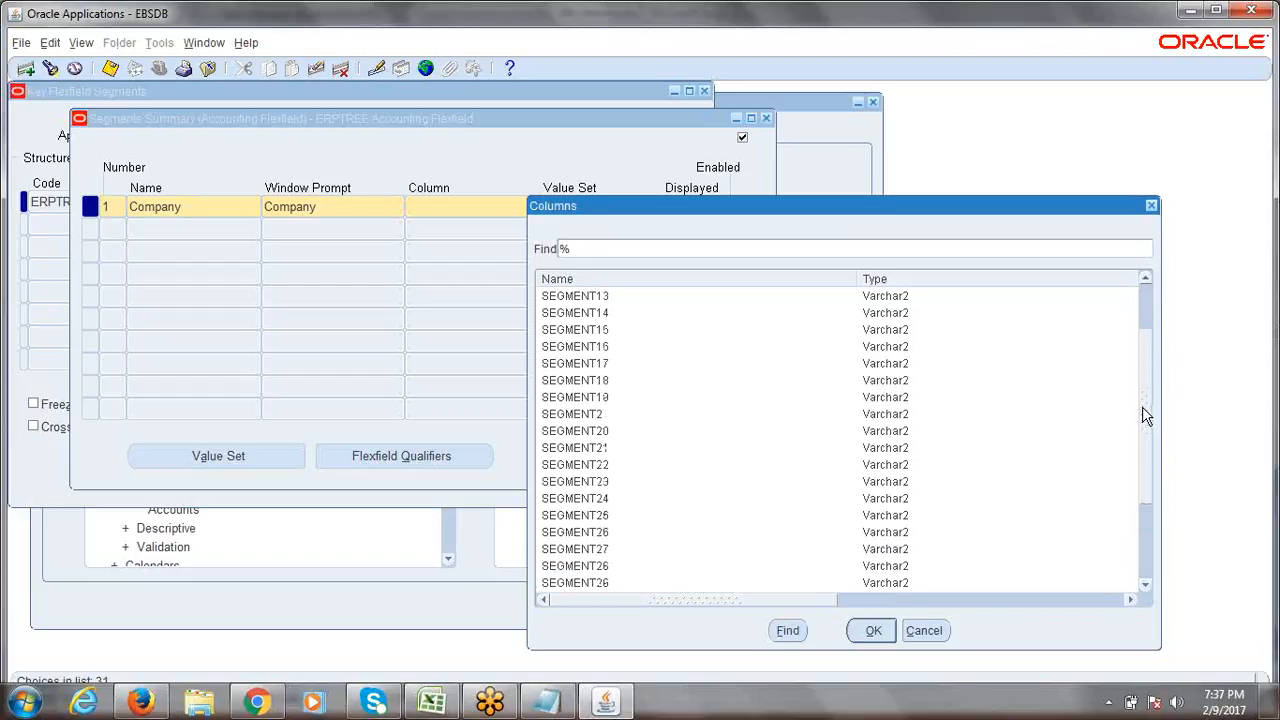
left_click_drag(1146, 416, 1137, 360)
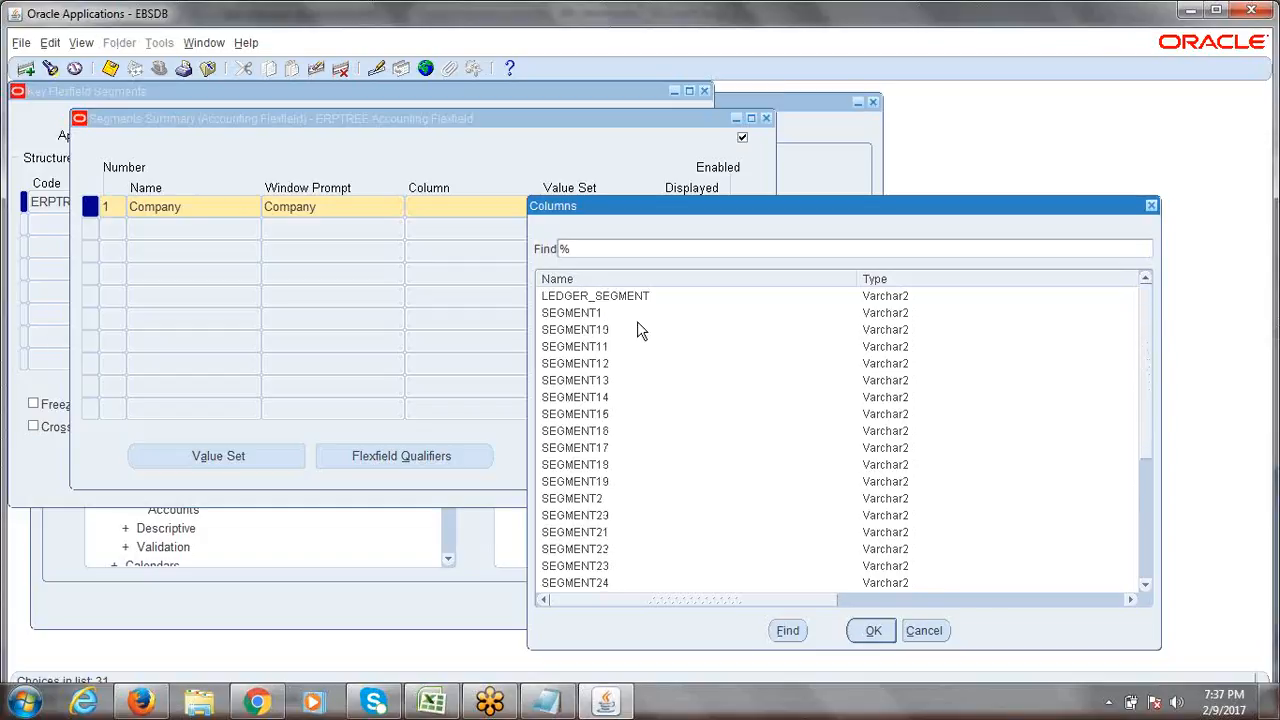
left_click(578, 314)
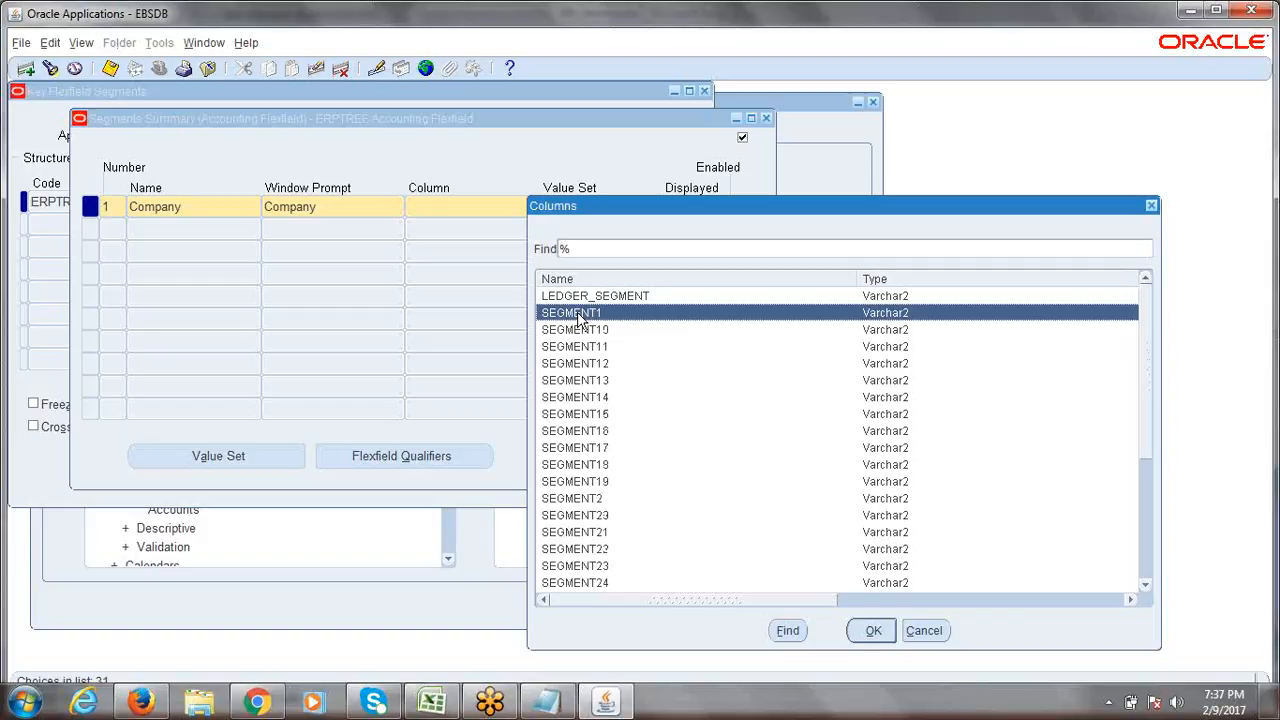
left_click(873, 630)
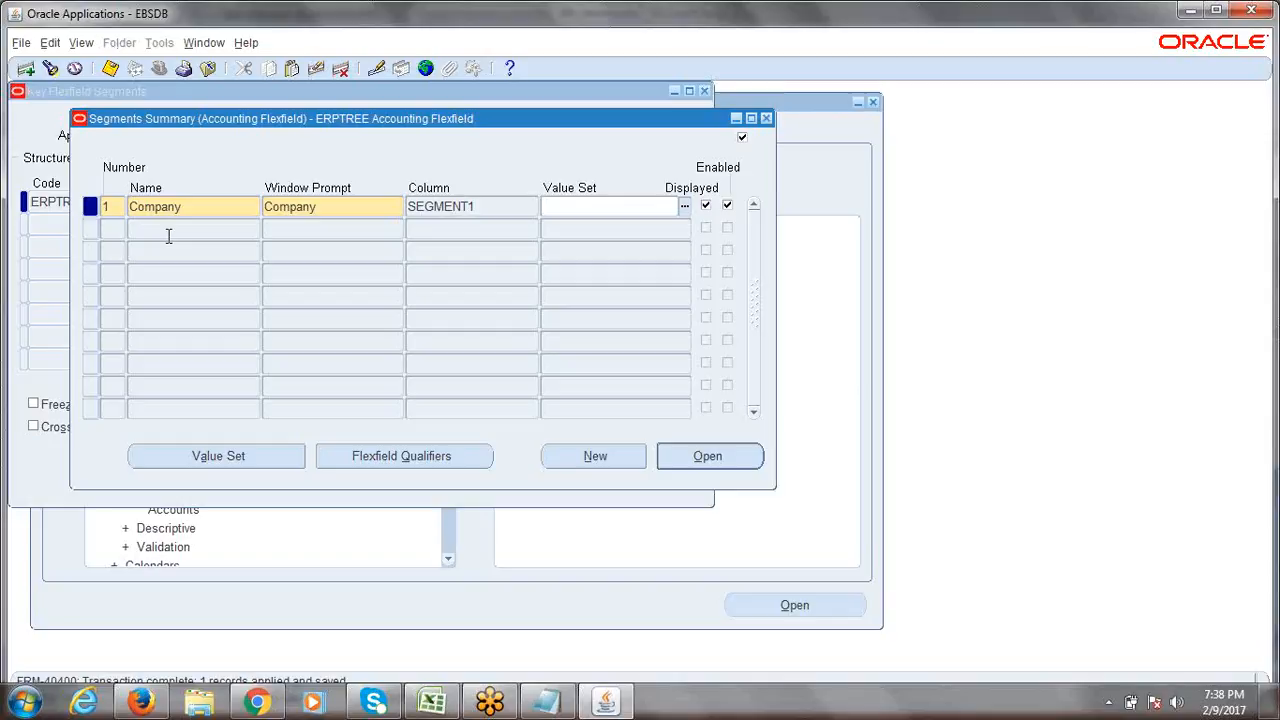
left_click(121, 230)
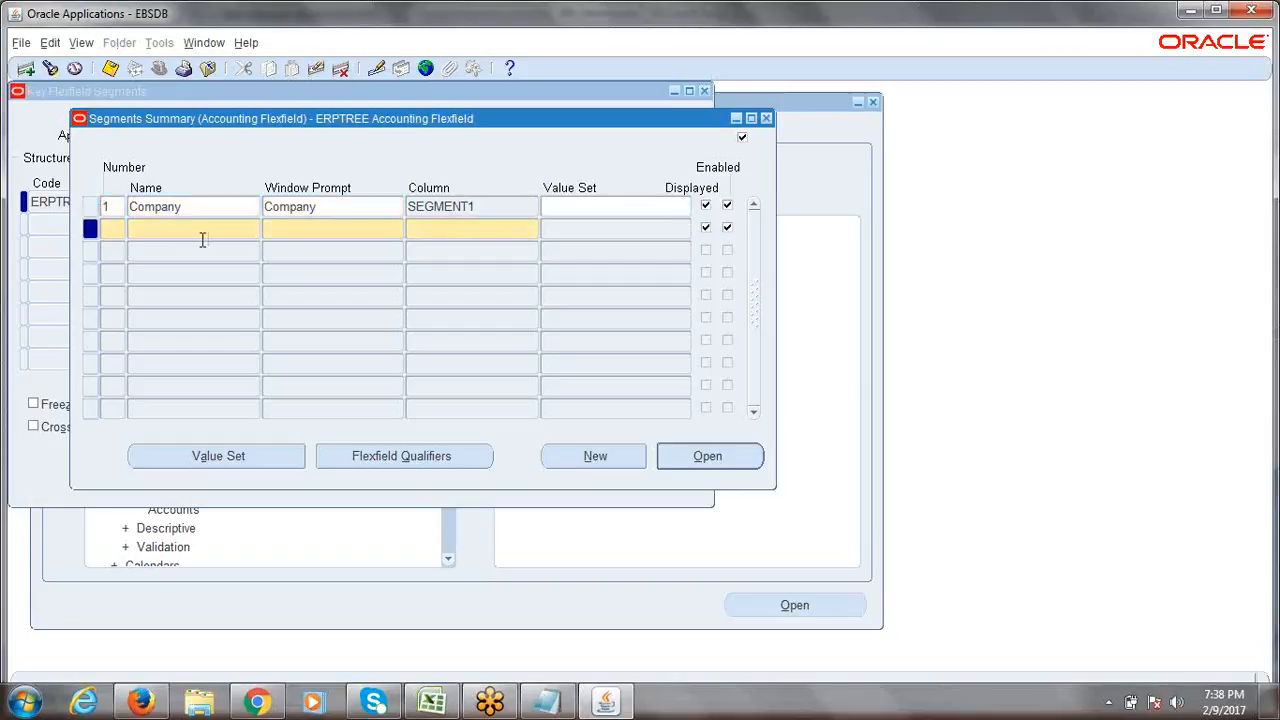
Enter segment 2 named Department with the defaulted Department window prompt.
type("2")
left_click(435, 705)
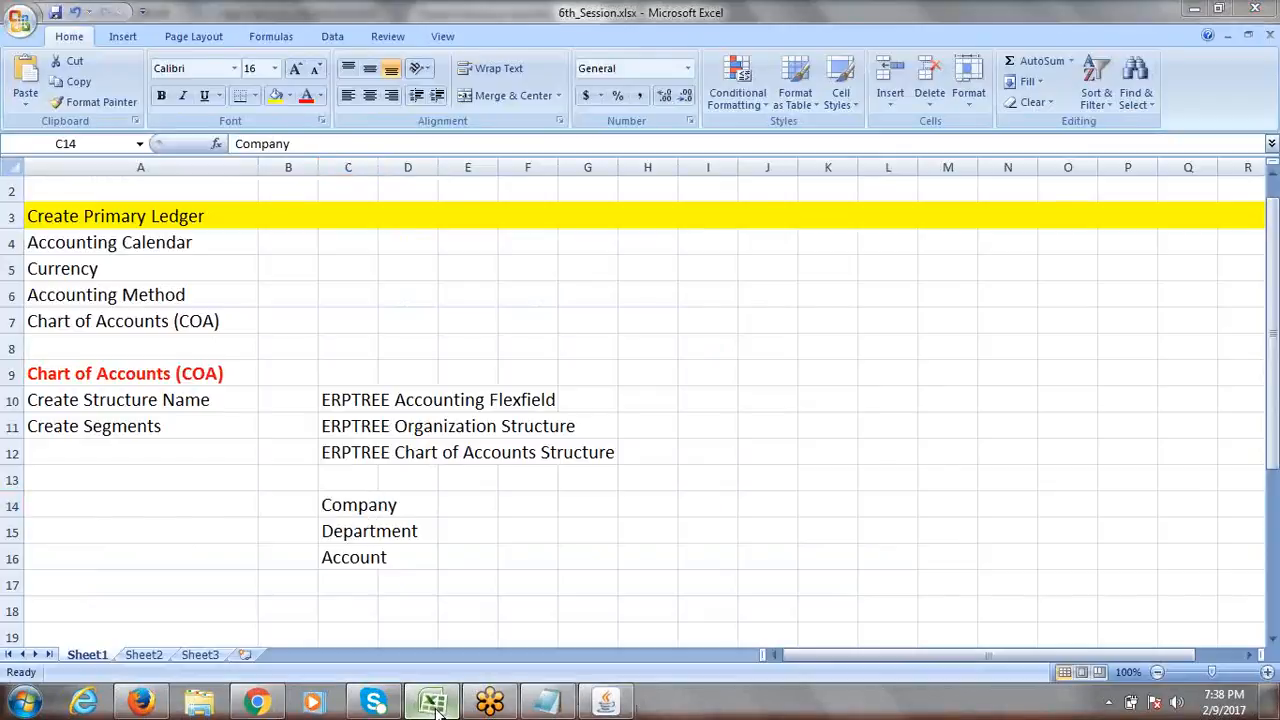
left_click(435, 705)
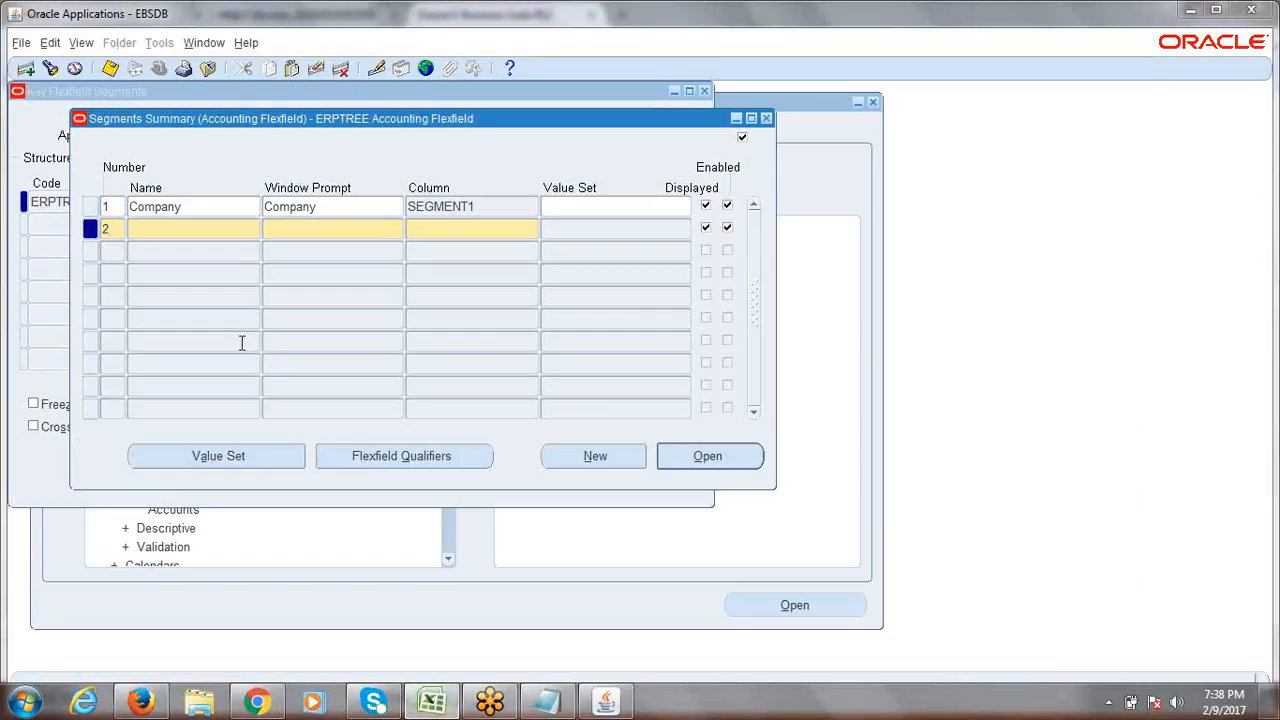
left_click(175, 233)
type("D")
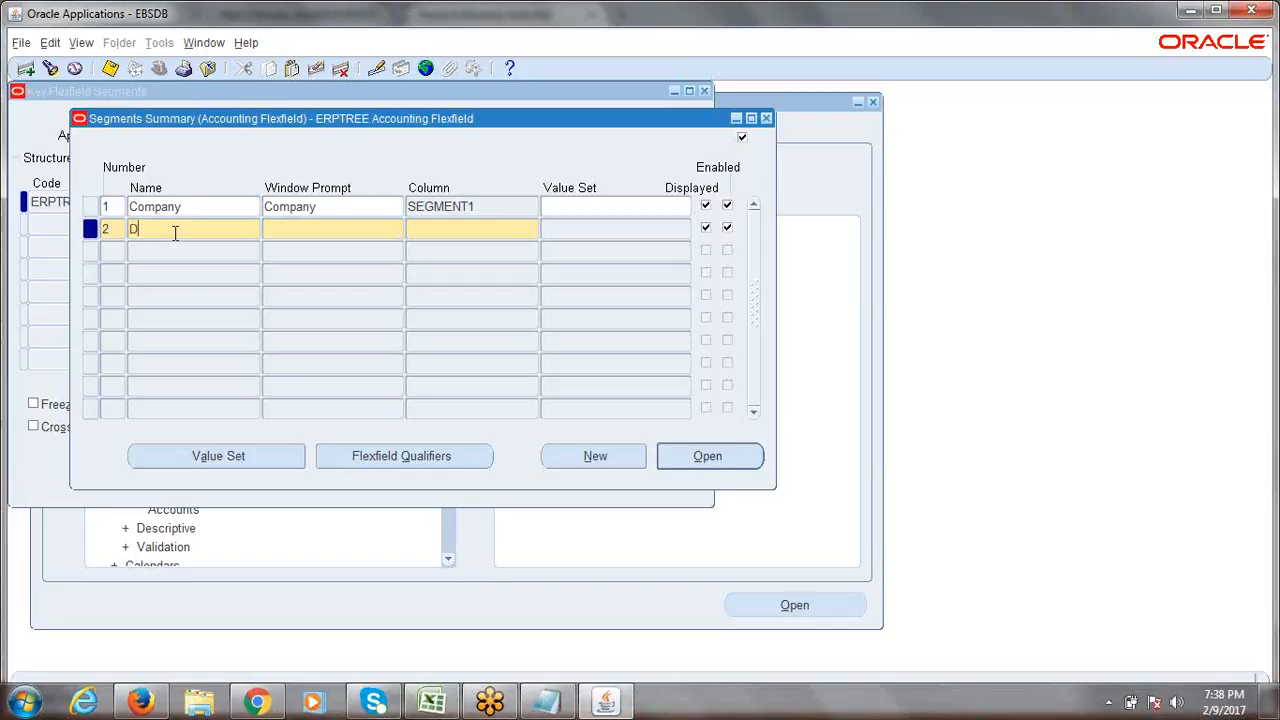
type("epartment")
key("Tab")
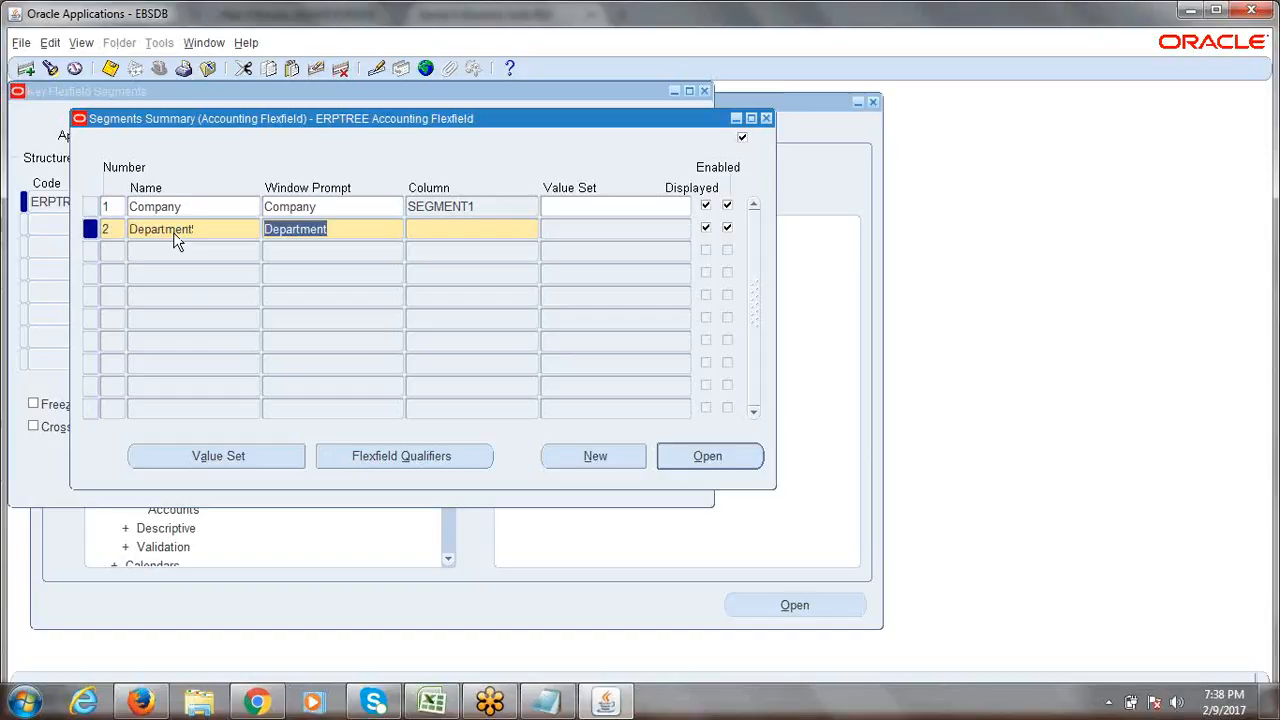
key("Tab")
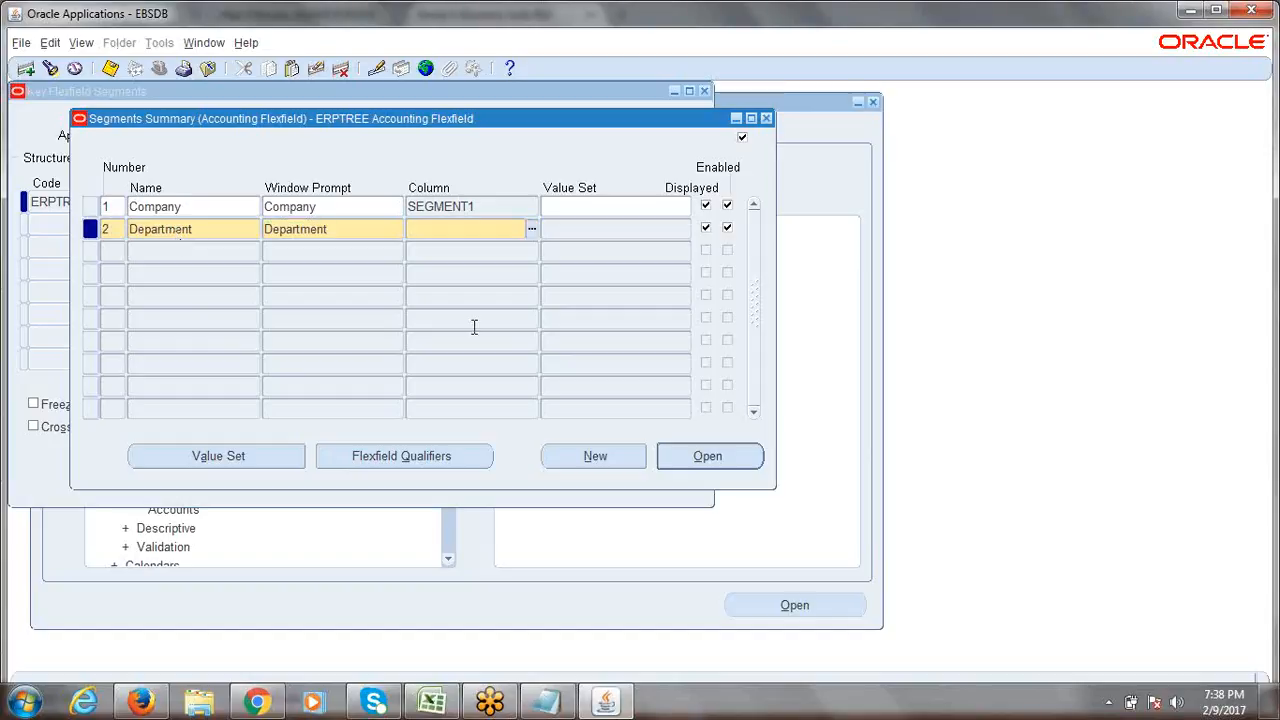
Assign column SEGMENT2 to the Department segment and save it.
left_click(530, 230)
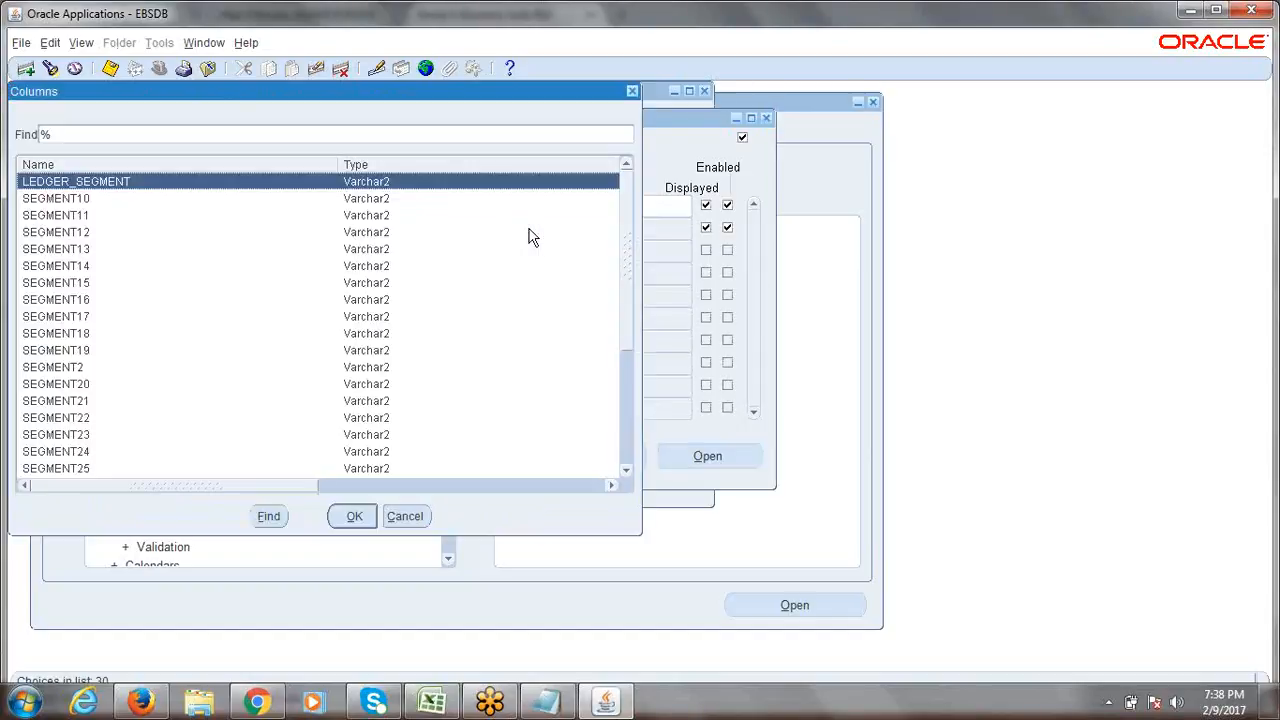
left_click(63, 370)
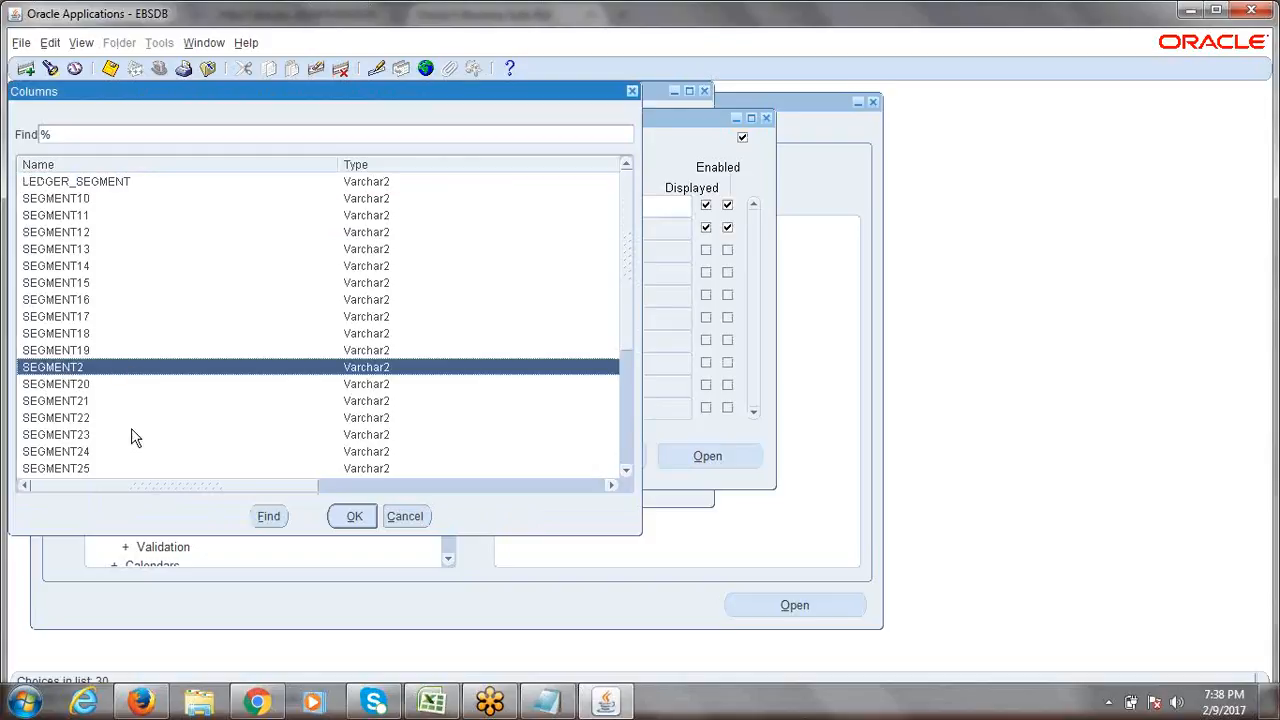
left_click(352, 518)
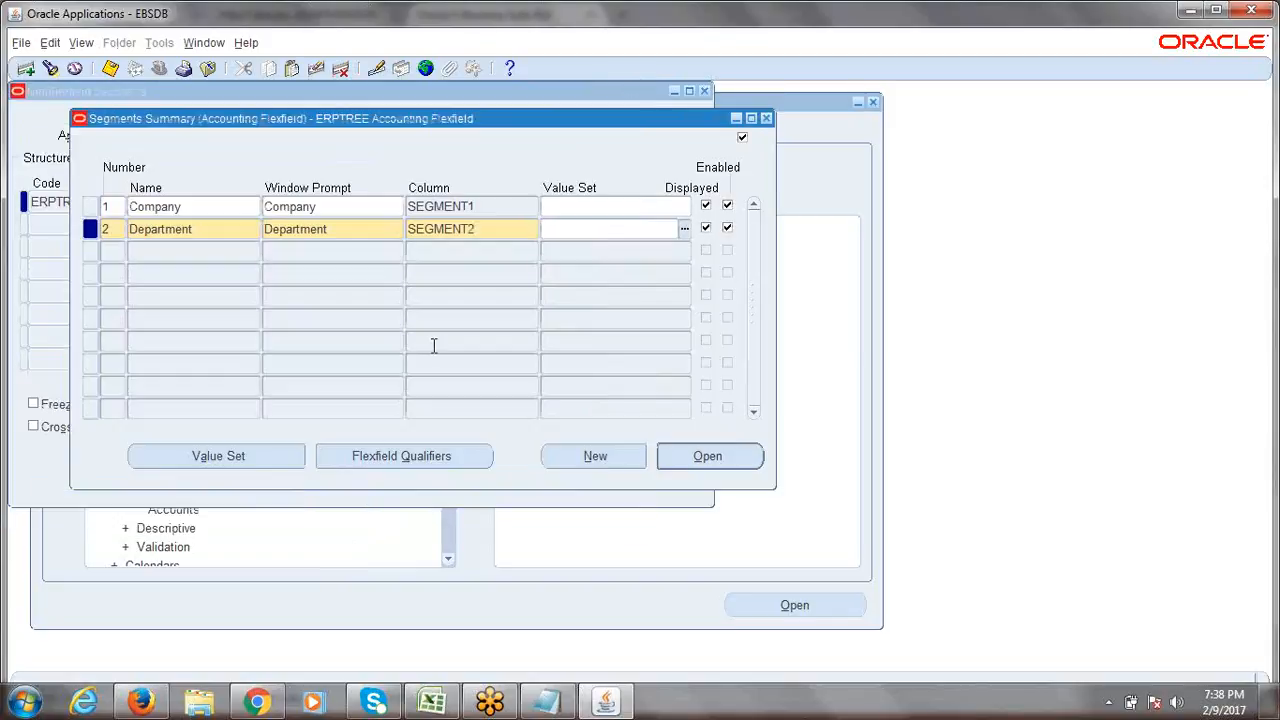
key("ctrl+s")
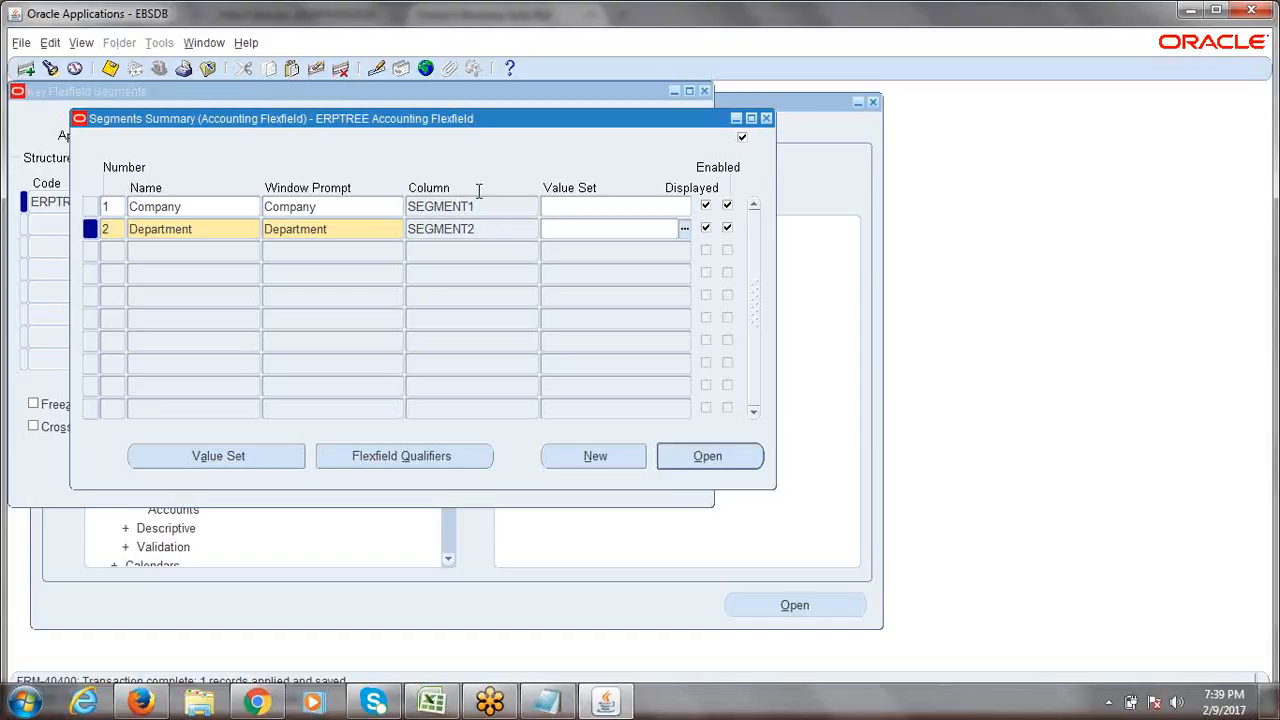
Start segment row 3 with number 3, checking the Account name in the Excel plan.
left_click(112, 250)
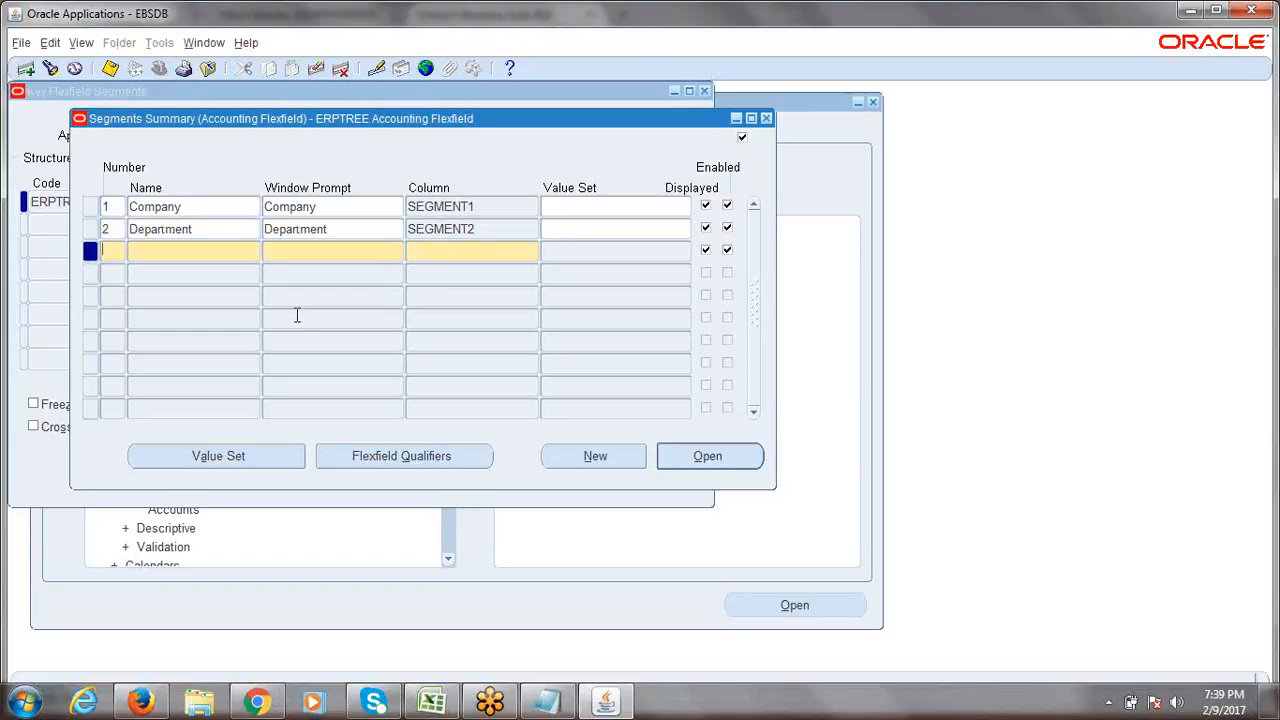
type("3")
key("alt+Tab")
left_click(374, 563)
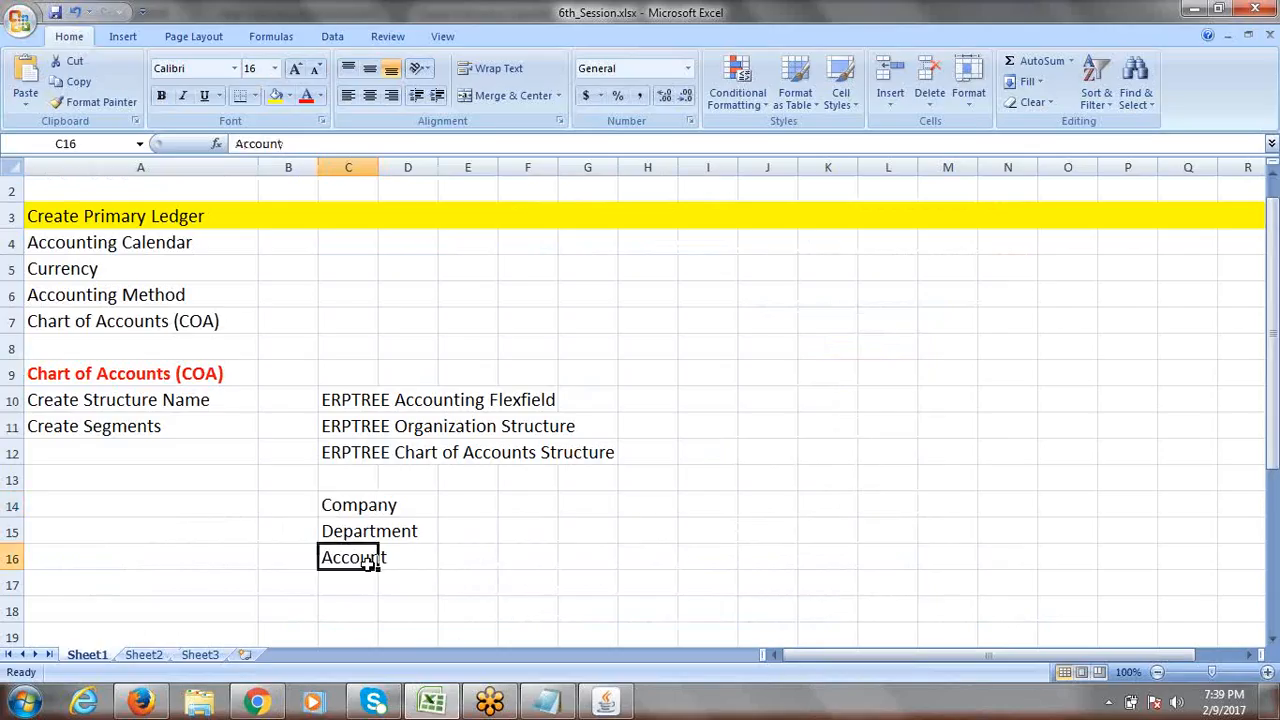
key("alt+Tab")
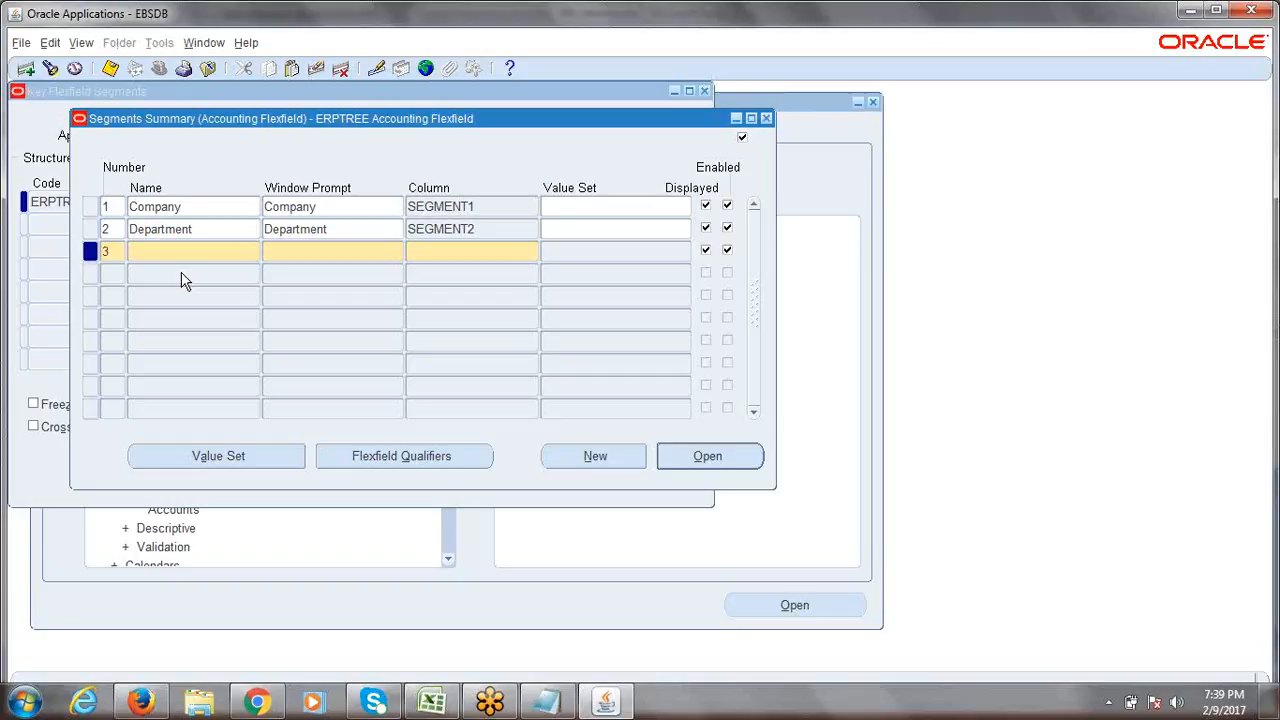
Name segment 3 'Account' after several retypes, and accept its defaulted Account window prompt.
type("a")
key("BackSpace")
type("Account")
key("BackSpace")
key("BackSpace")
key("BackSpace")
key("BackSpace")
key("BackSpace")
key("BackSpace")
key("BackSpace")
type("ACCOUN")
key("BackSpace")
key("BackSpace")
key("BackSpace")
key("BackSpace")
key("BackSpace")
key("BackSpace")
type("account")
key("BackSpace")
key("BackSpace")
key("BackSpace")
key("BackSpace")
key("BackSpace")
key("BackSpace")
key("BackSpace")
type("Account")
key("Tab")
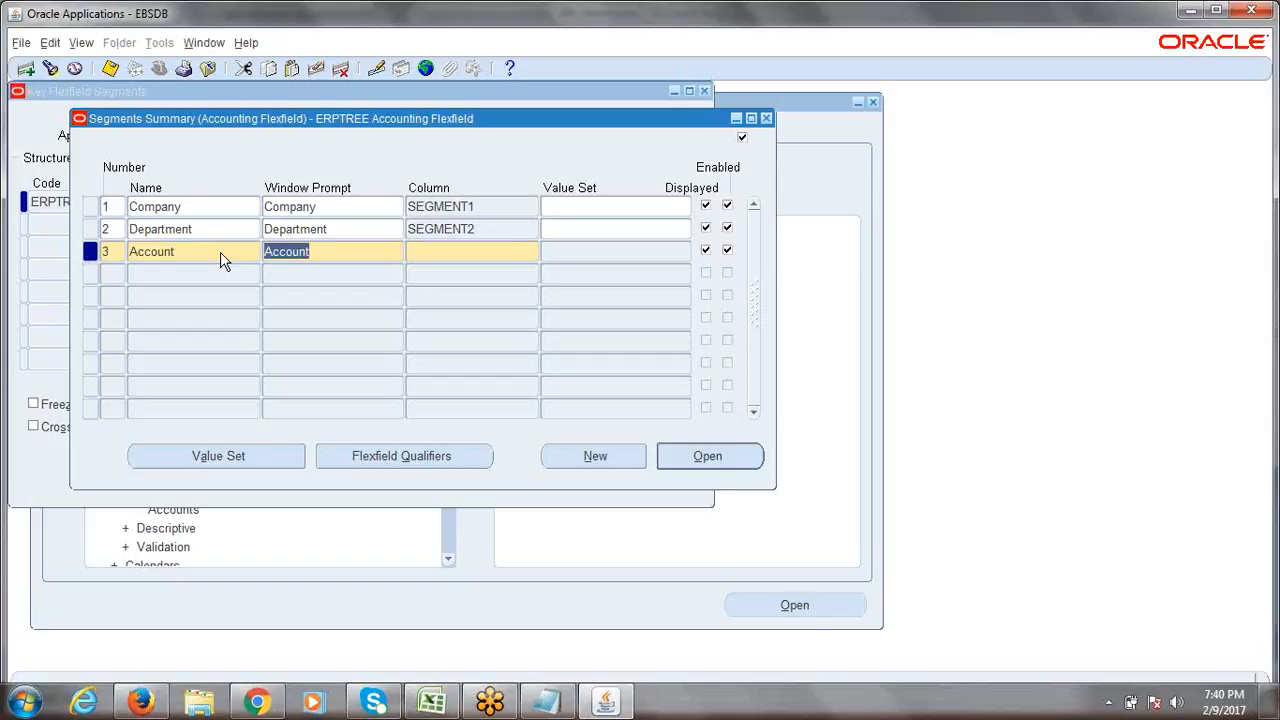
key("Tab")
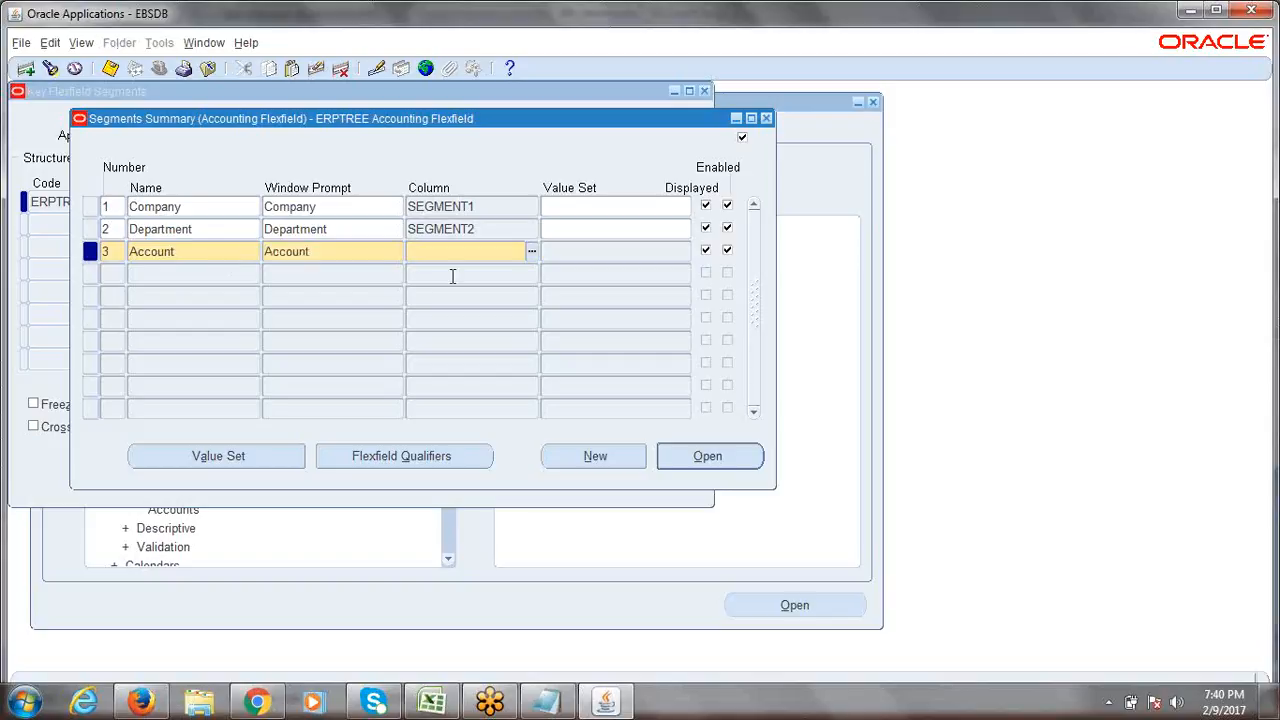
Assign column SEGMENT3 to the Account segment.
left_click(532, 253)
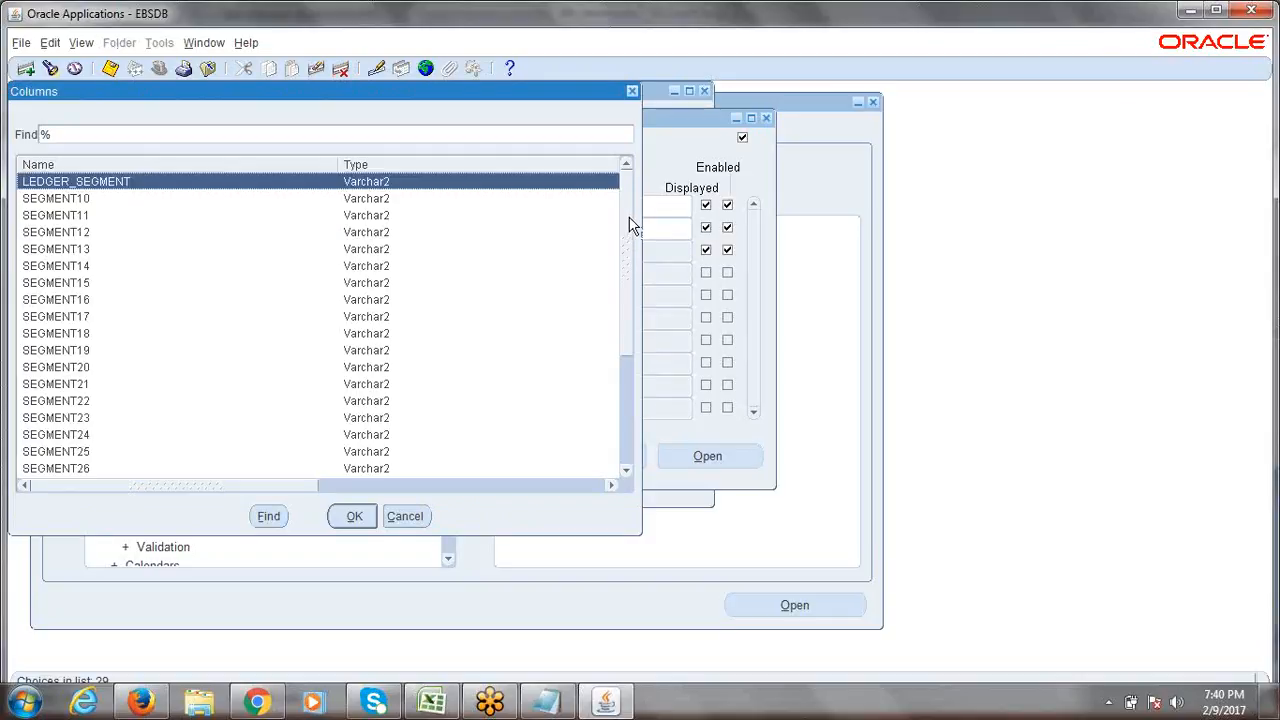
left_click_drag(630, 226, 638, 326)
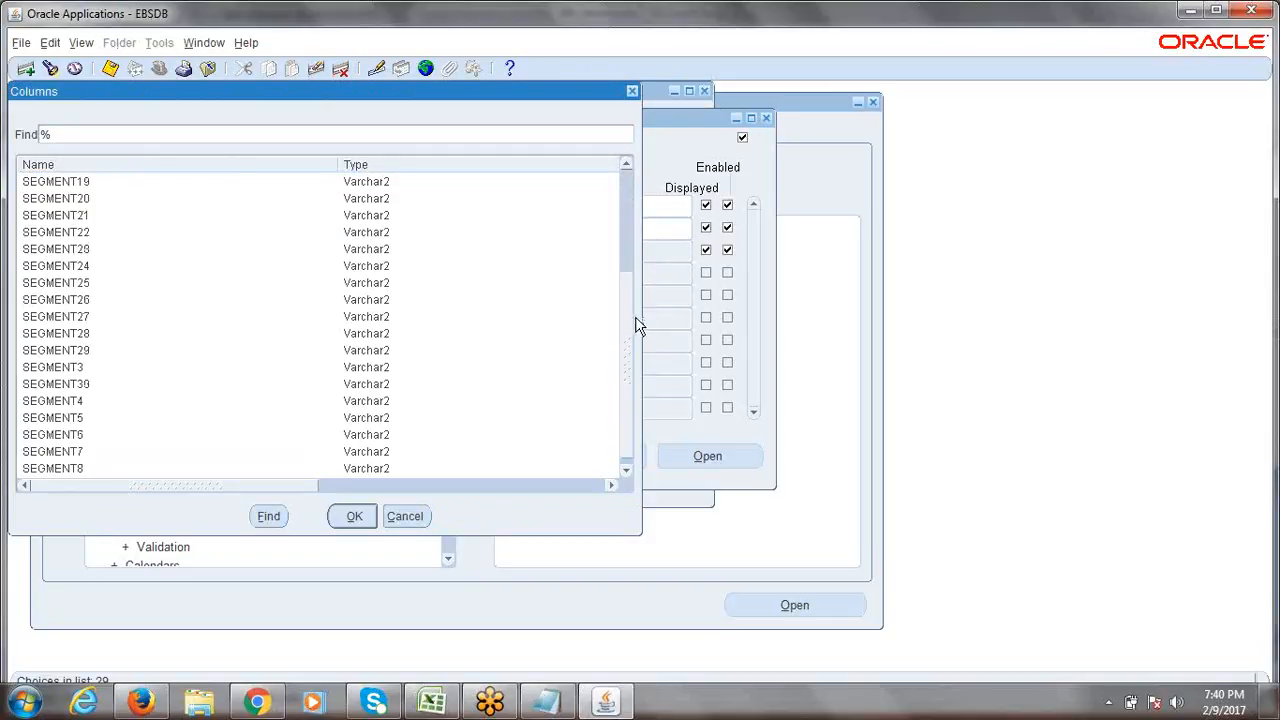
left_click(71, 370)
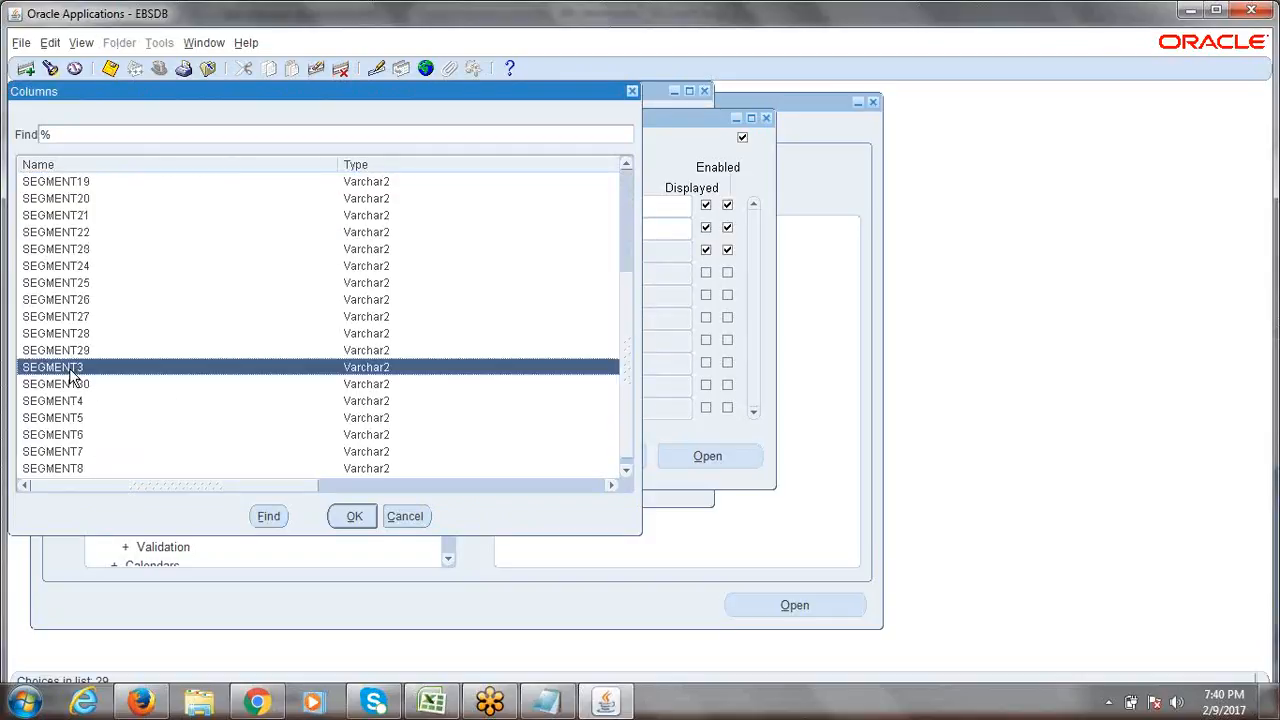
left_click(354, 516)
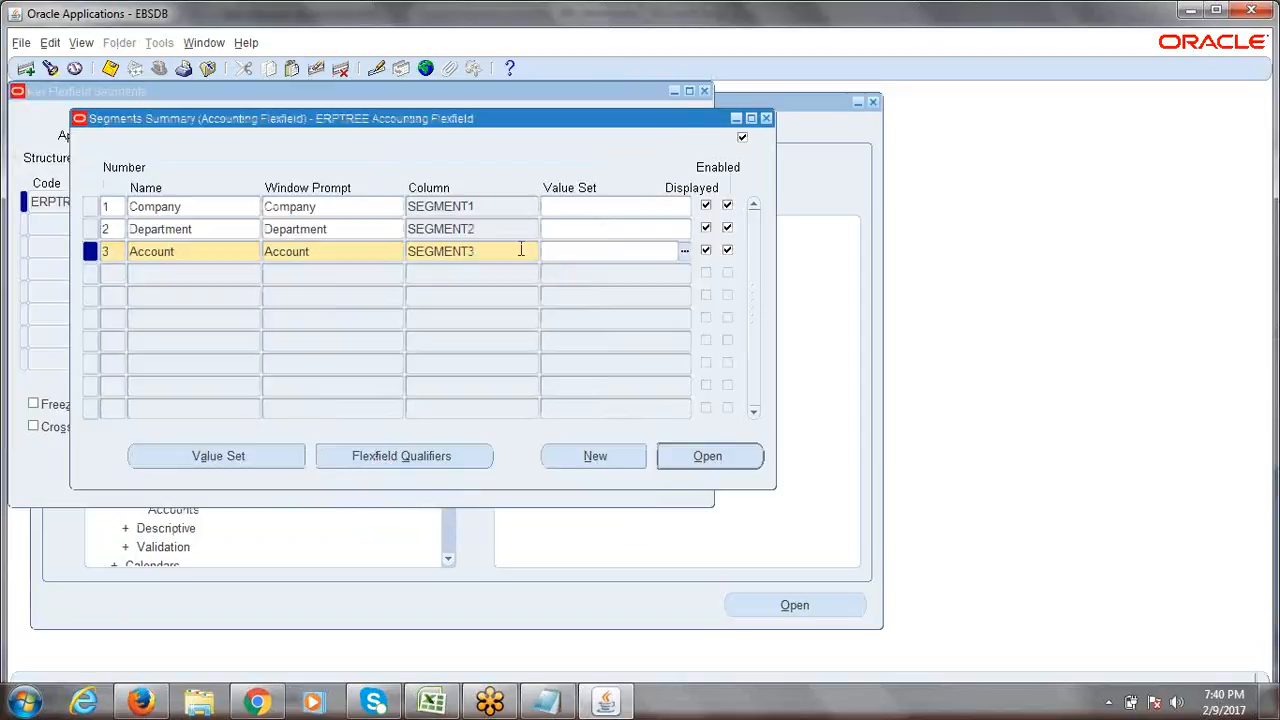
Save the Company, Department and Account segments, then go to cell A12 of the Excel notes.
key("ctrl+s")
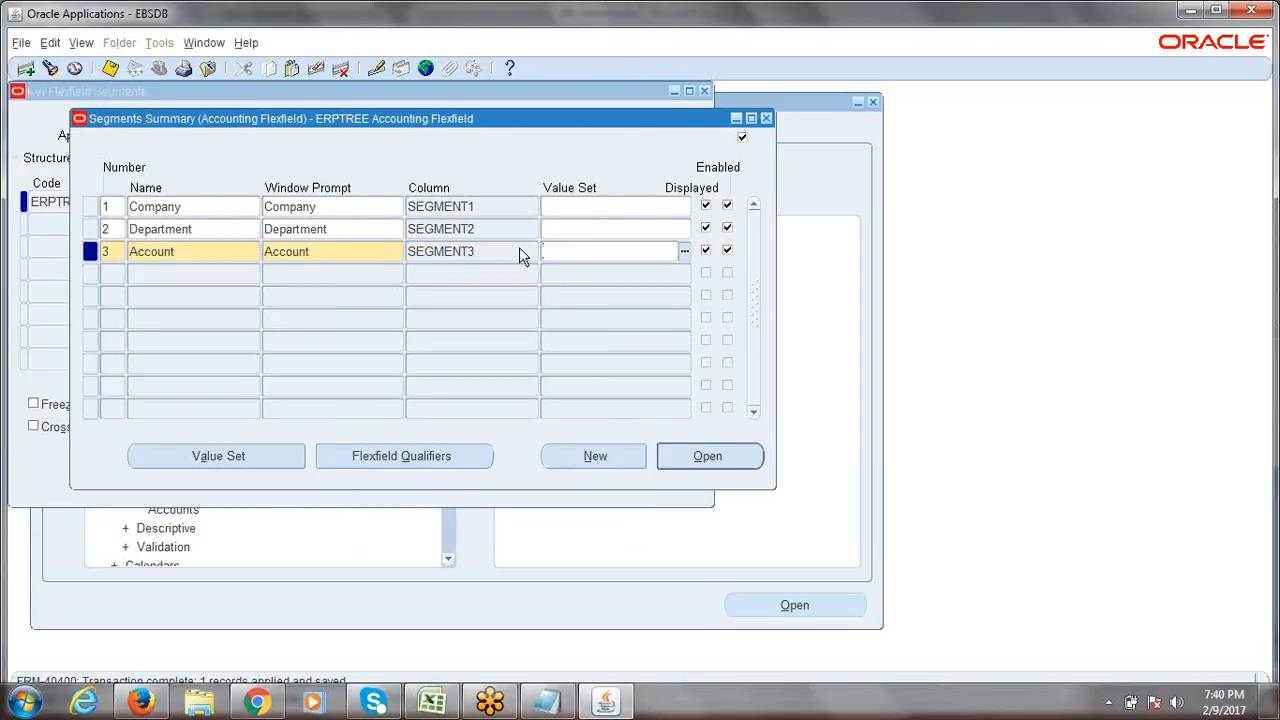
left_click(214, 206)
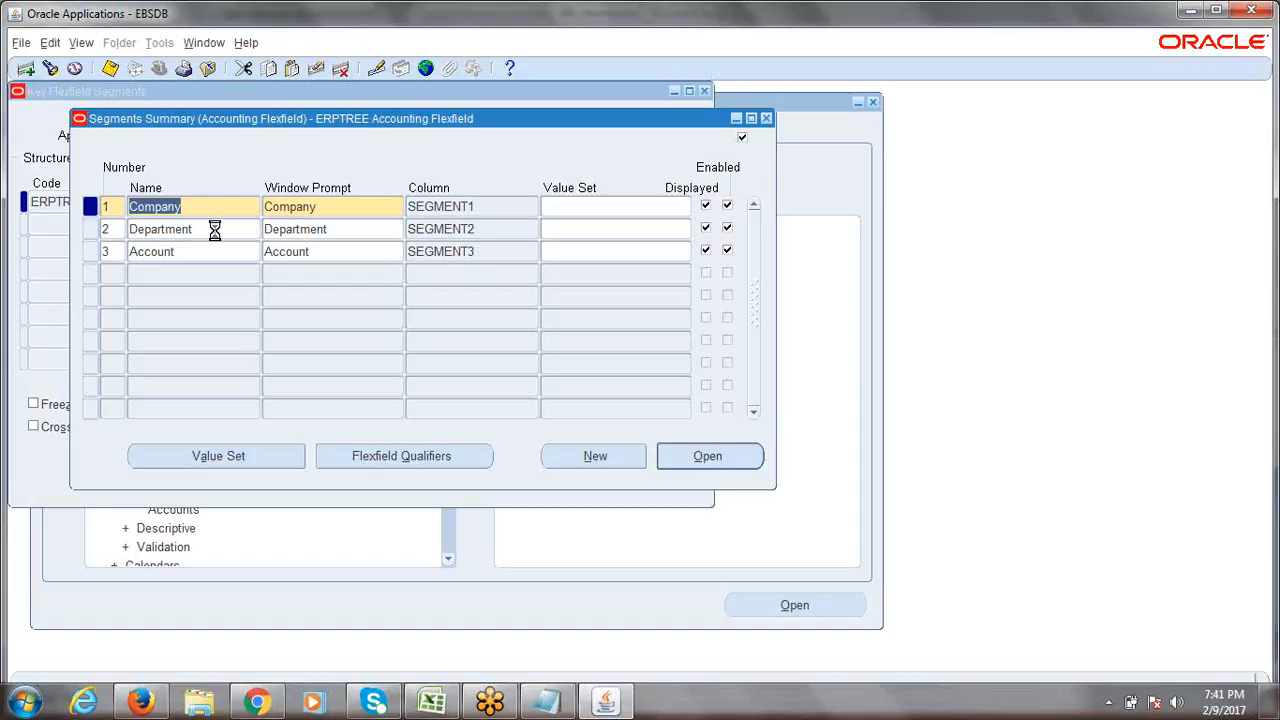
key("ctrl+s")
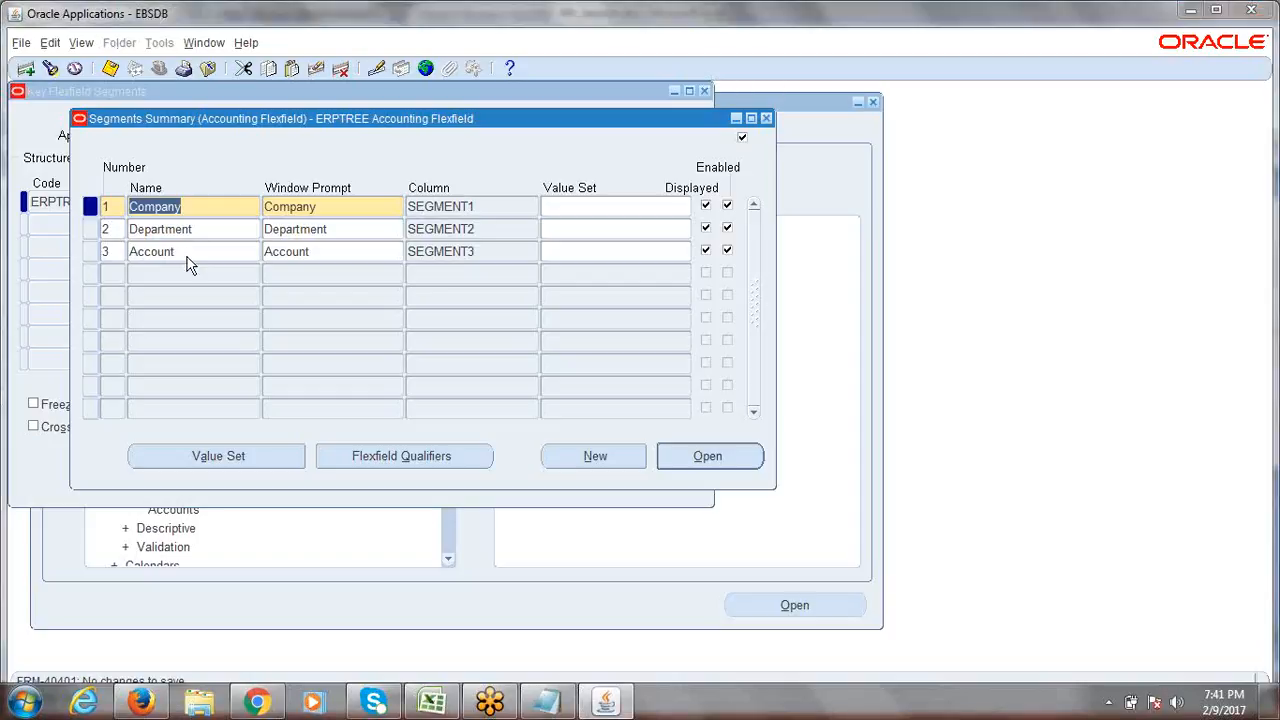
key("alt+Tab")
left_click(71, 455)
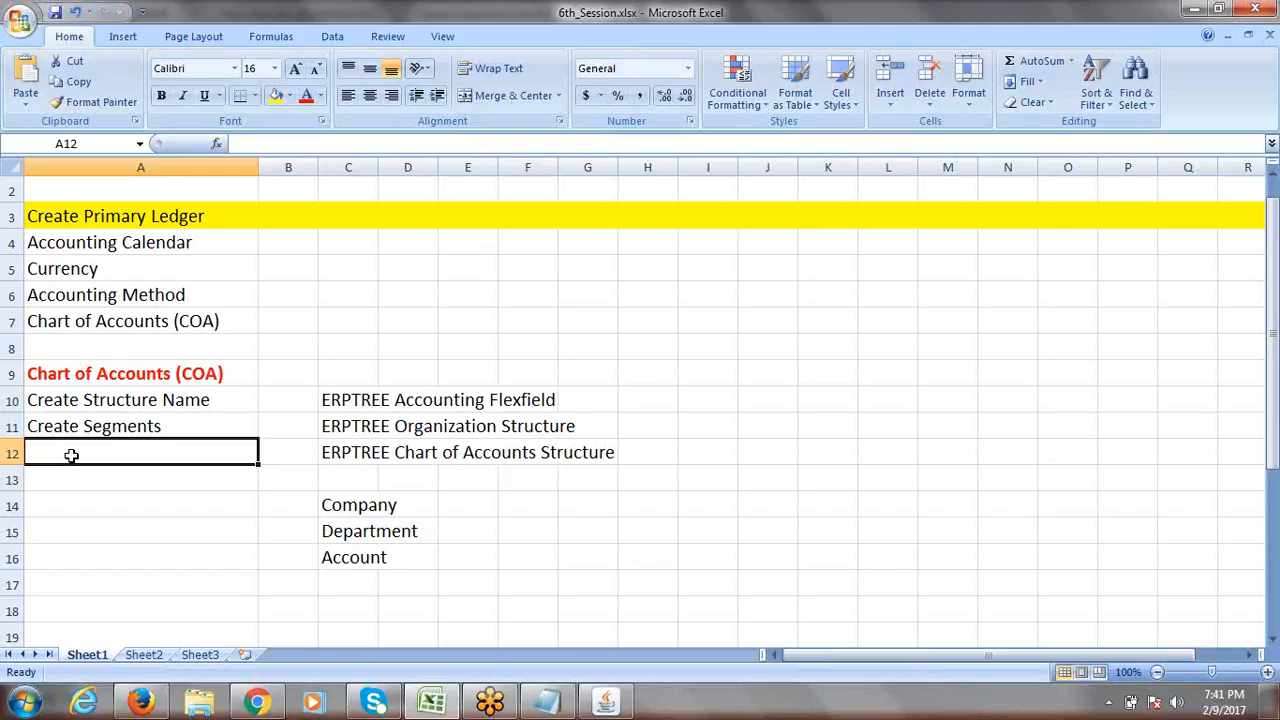
Enter 'Create Value Set' in A12, save the workbook, and return to Oracle.
type("Creat")
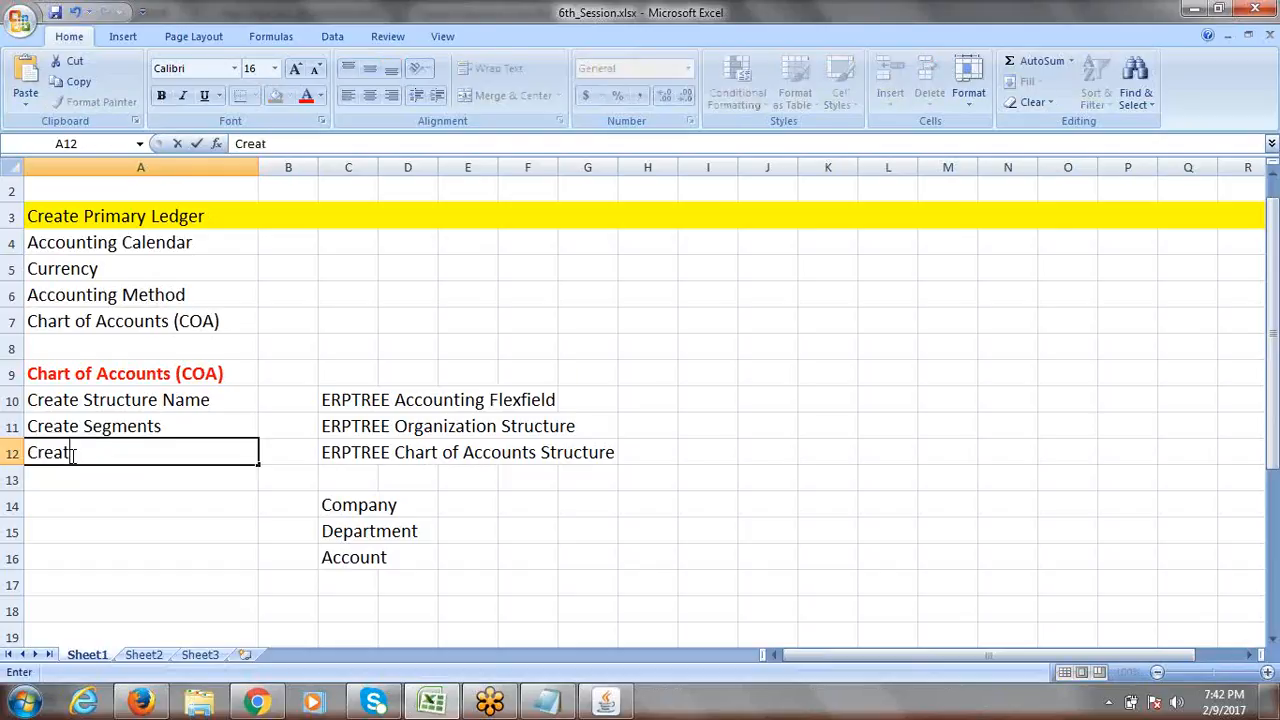
type("e Value Set")
key("ctrl+s")
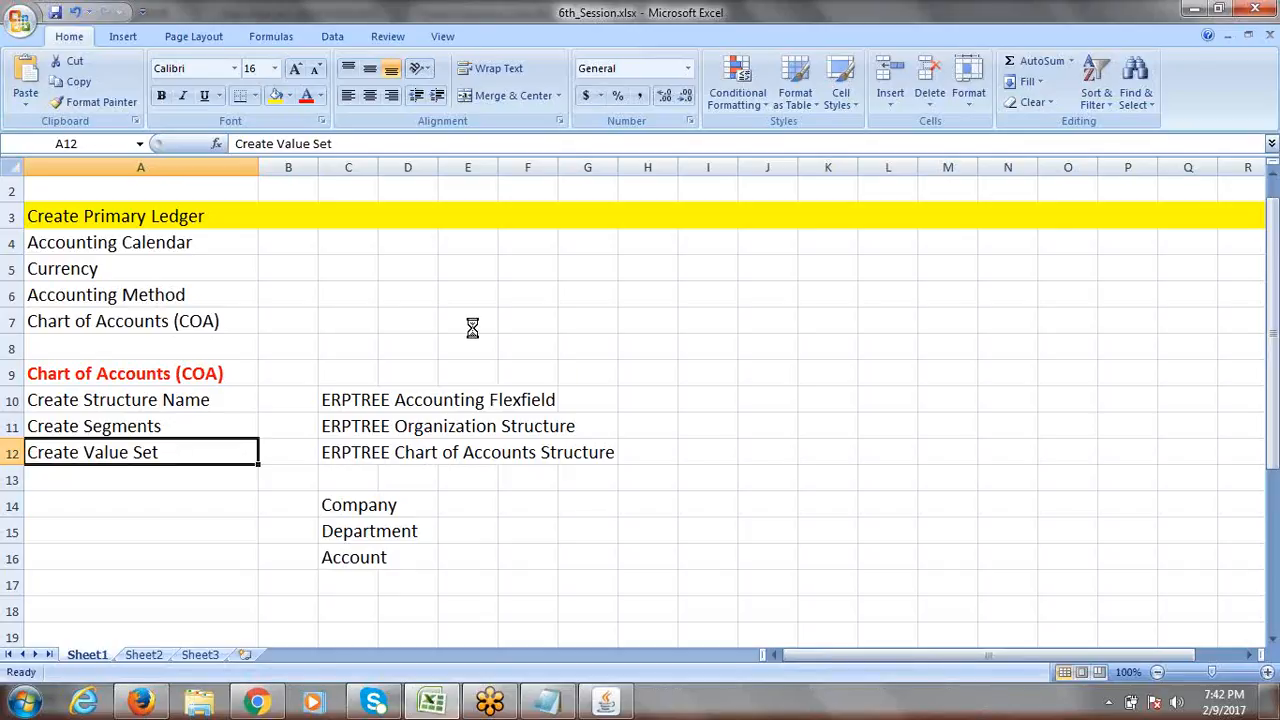
key("alt+Tab")
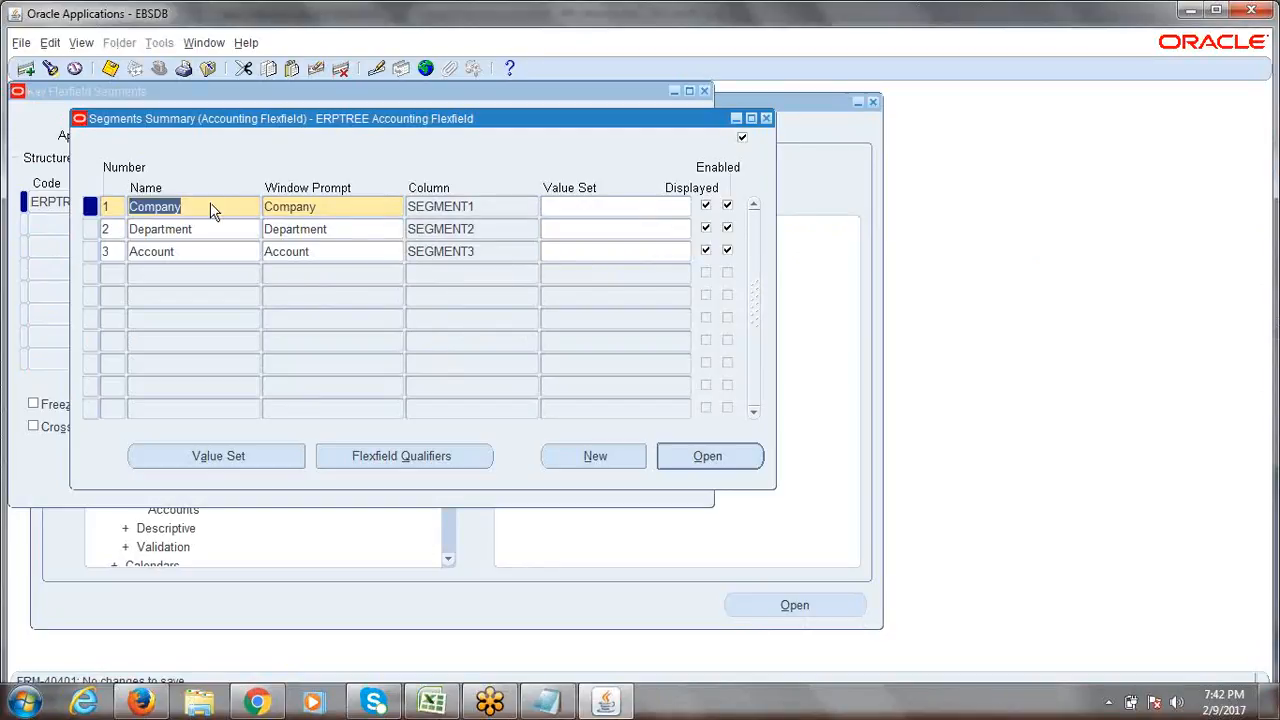
Make Account the current row in Segments Summary and open a blank Value Sets form.
left_click_drag(203, 133, 225, 148)
left_click(227, 226)
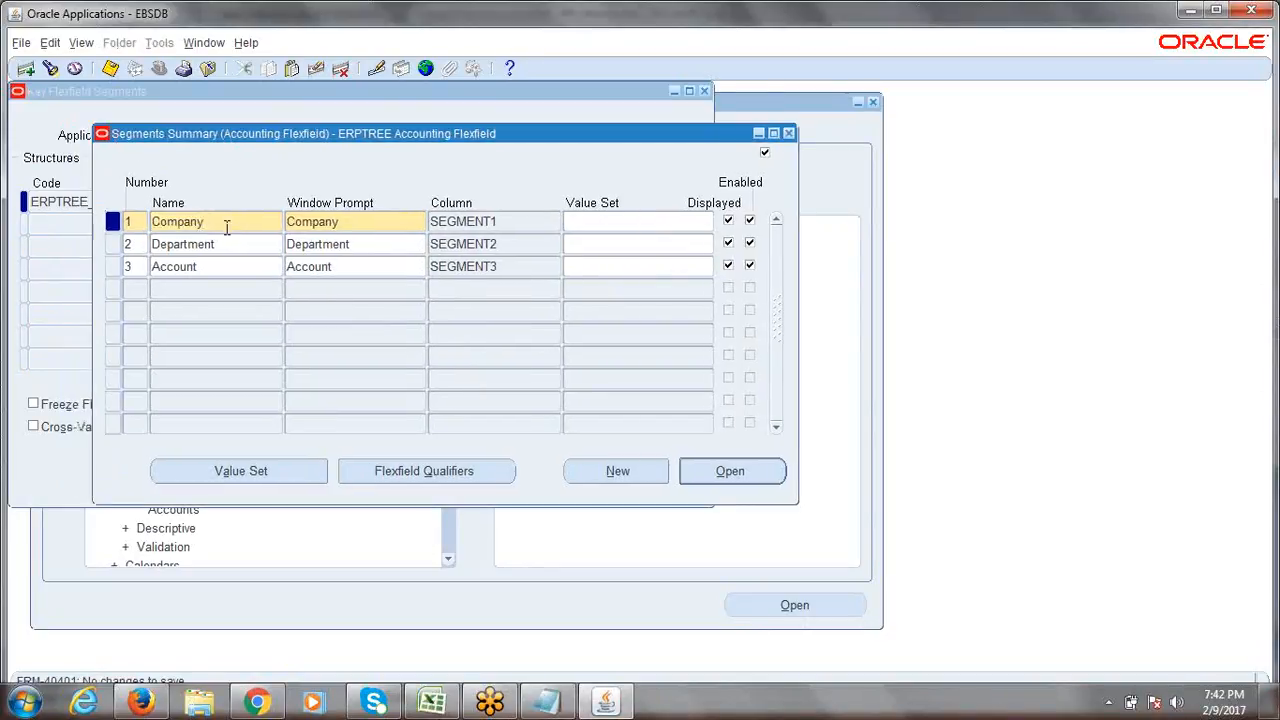
left_click_drag(225, 224, 150, 223)
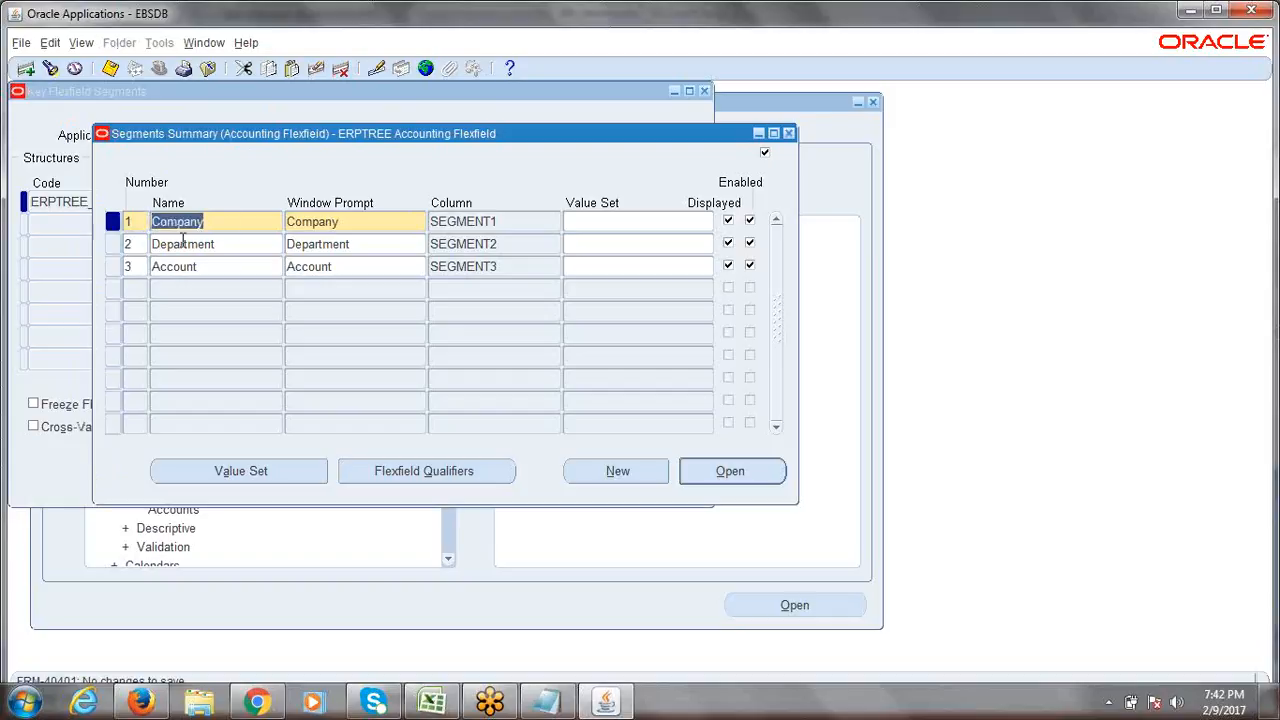
double_click(225, 245)
double_click(214, 266)
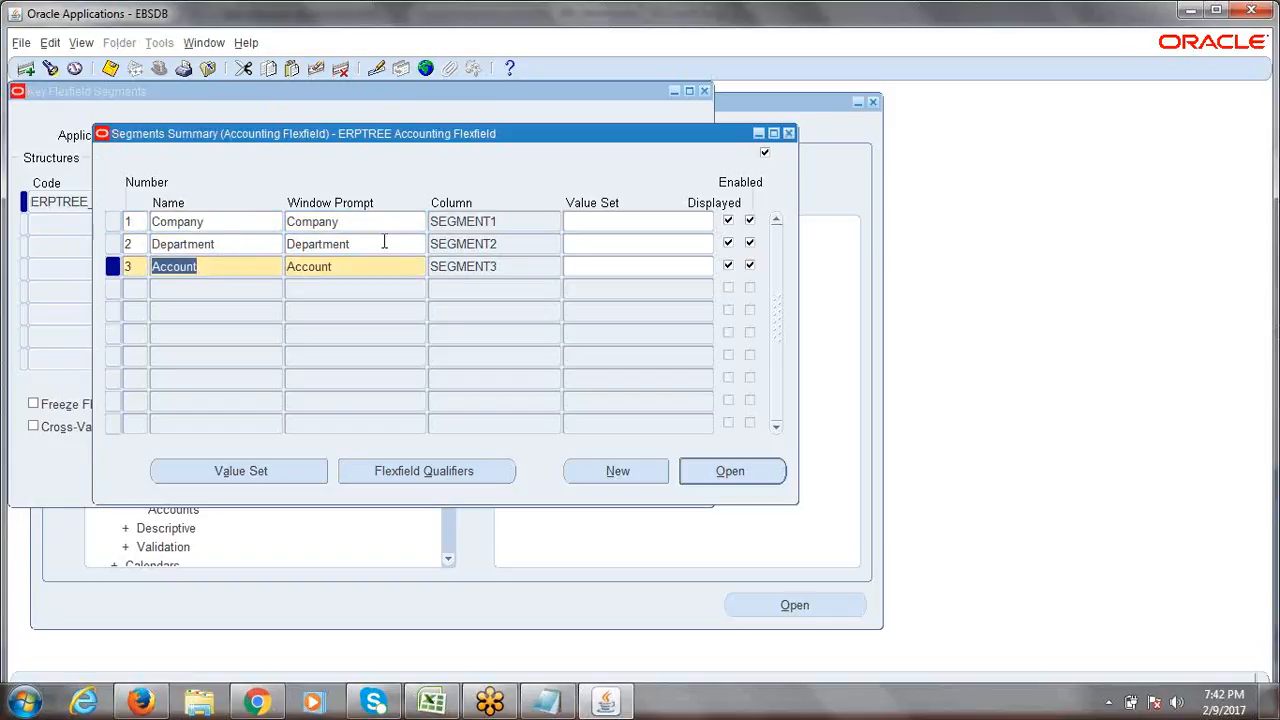
left_click(230, 475)
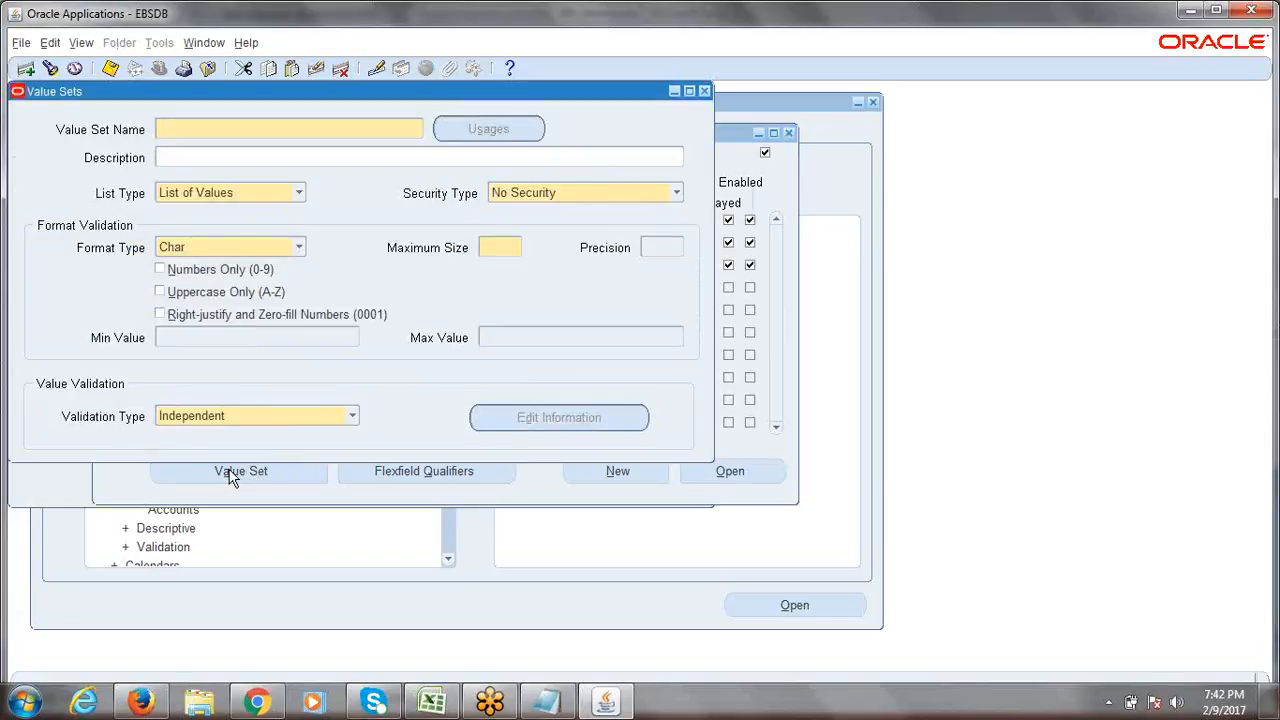
Name the new value set 'ERPTREE Company'.
left_click_drag(211, 86, 398, 110)
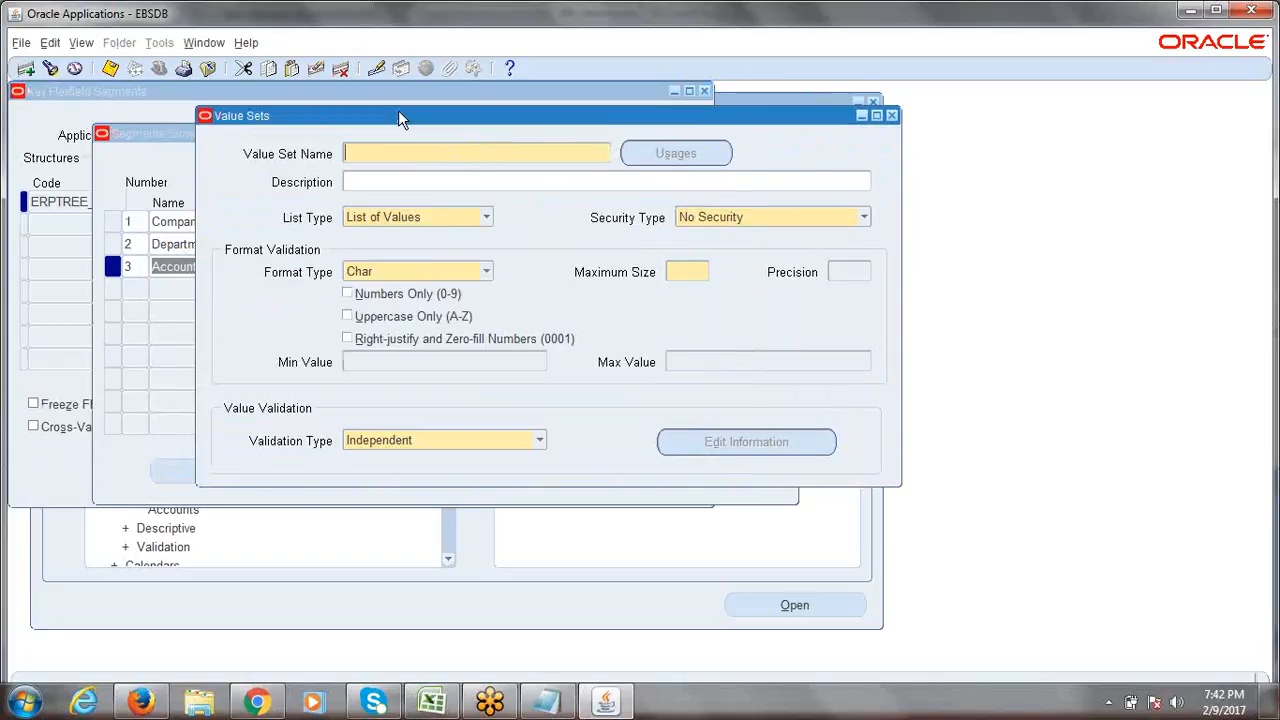
left_click_drag(257, 118, 338, 128)
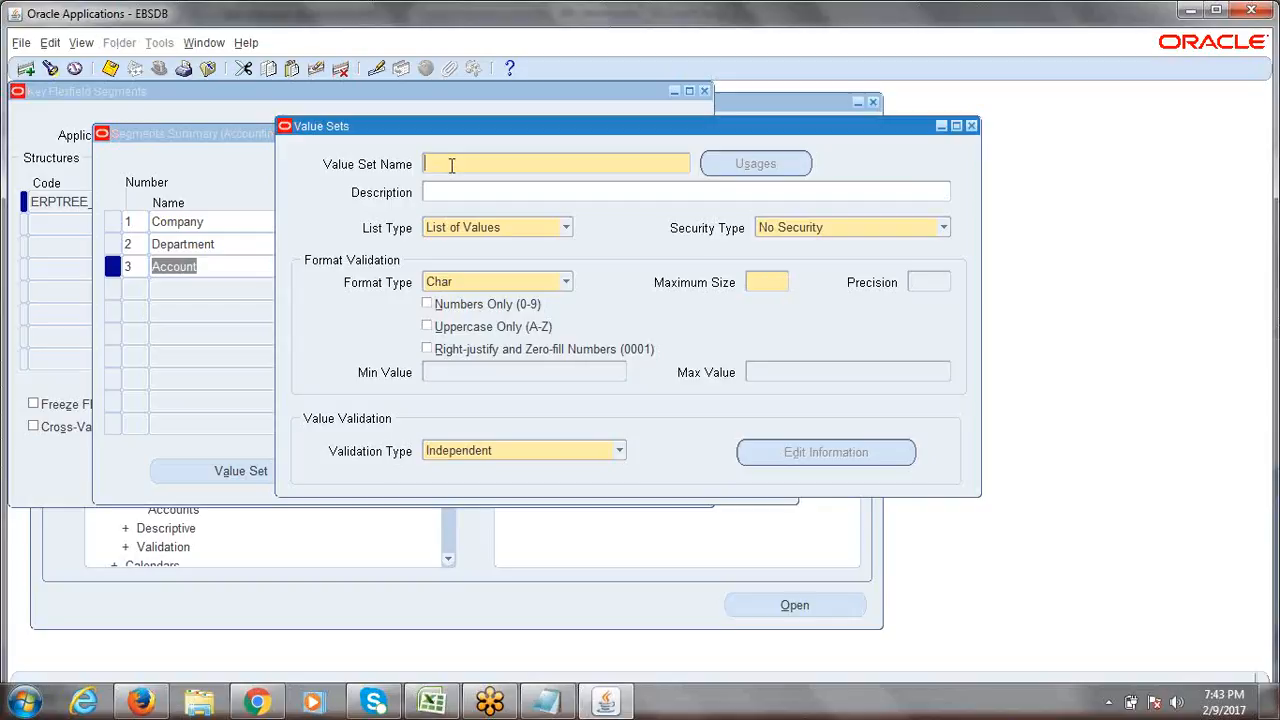
type("ERPTREE C")
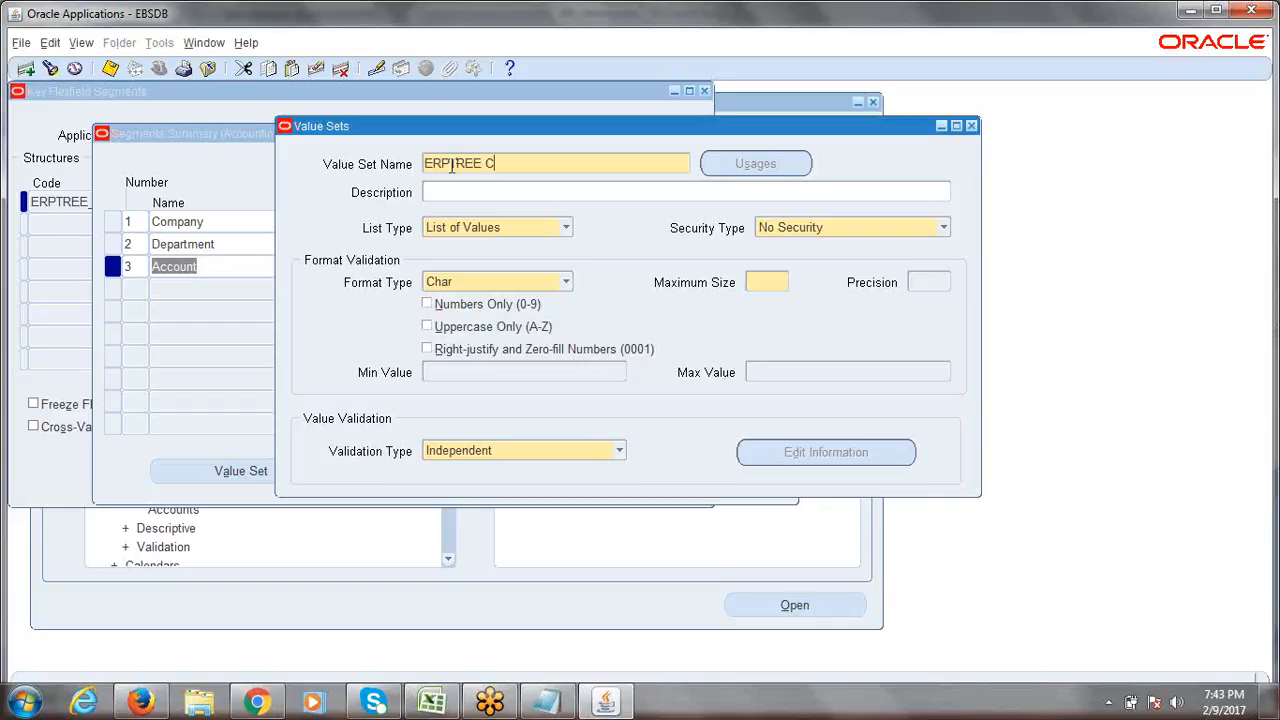
type("ompany")
left_click(483, 164)
left_click(467, 190)
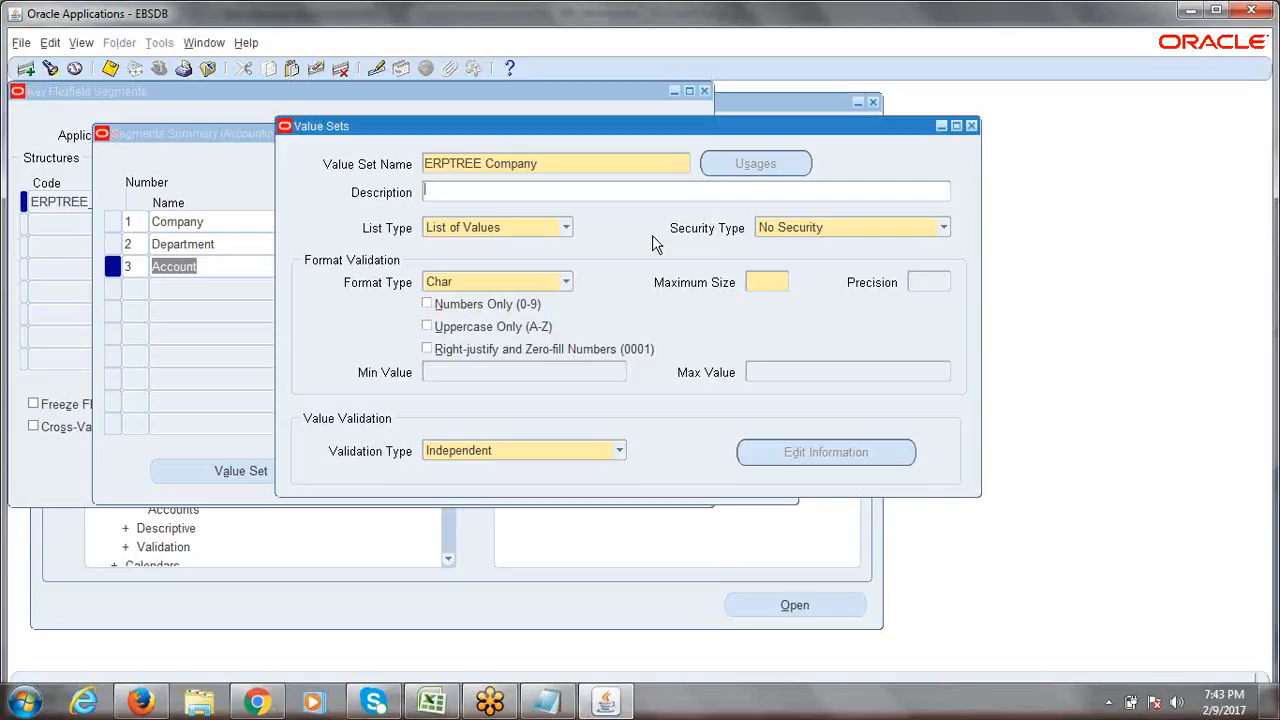
left_click(567, 170)
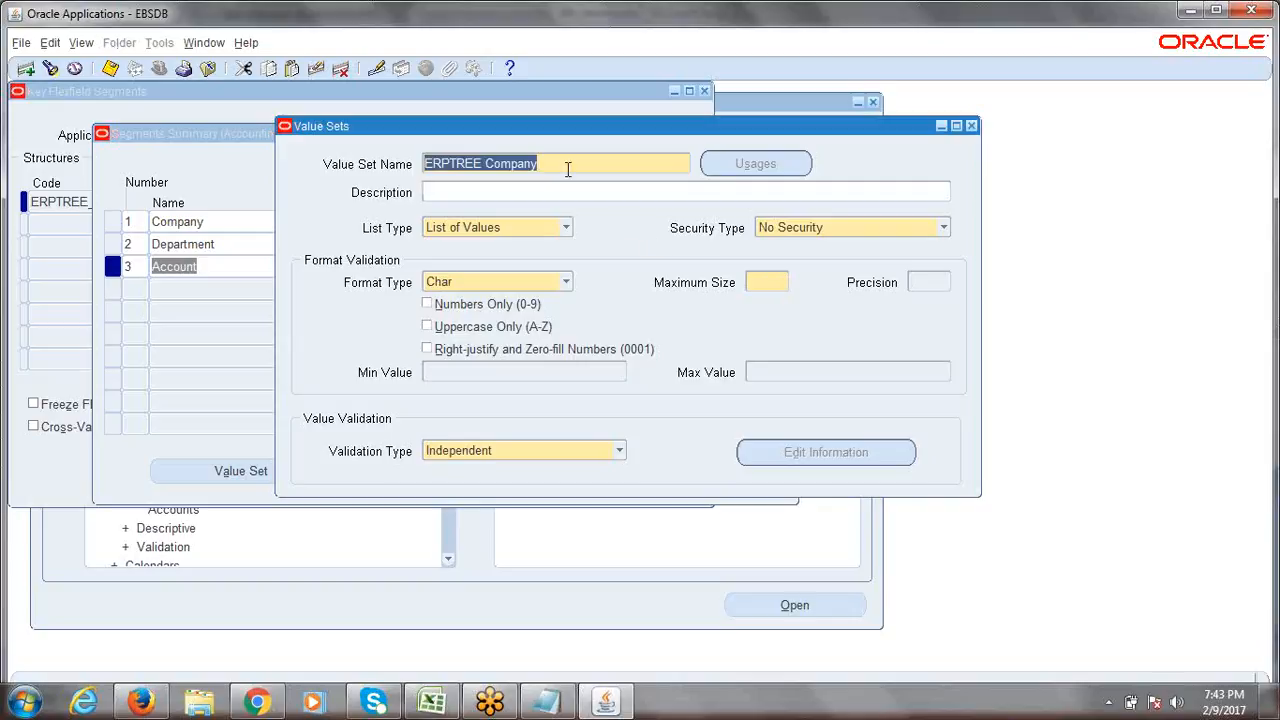
left_click(567, 170)
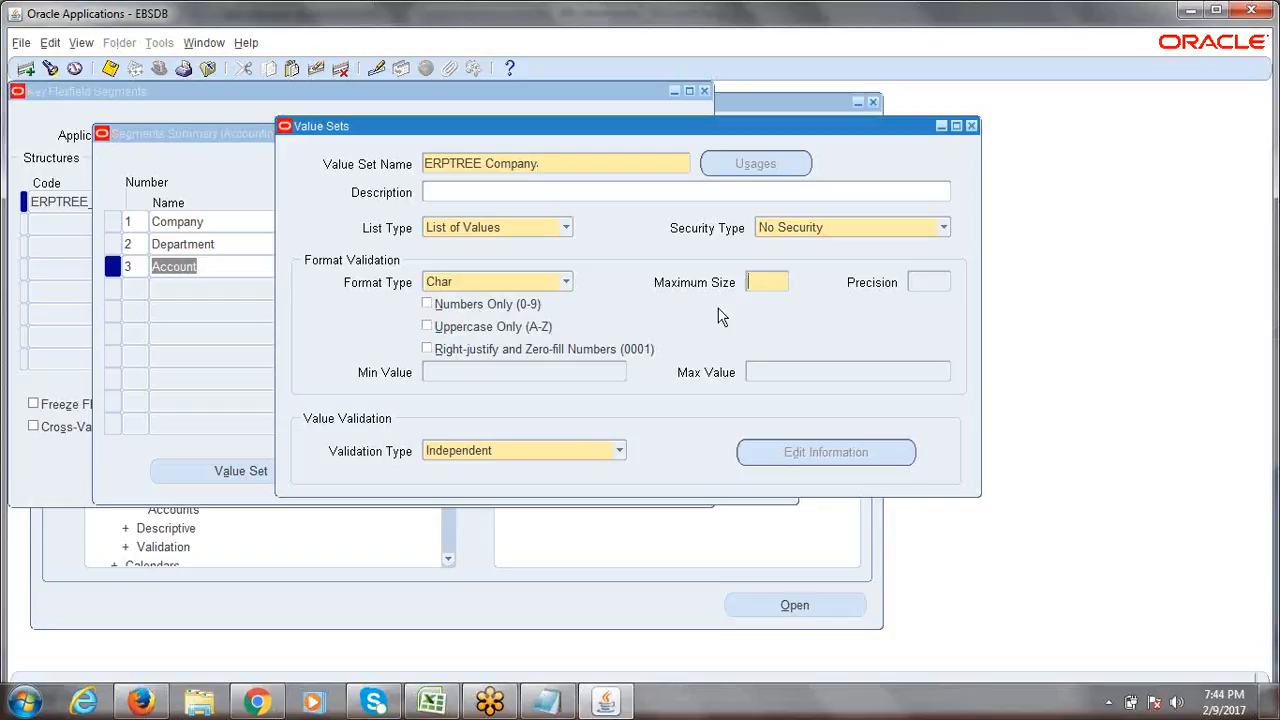
type("1")
left_click(549, 165)
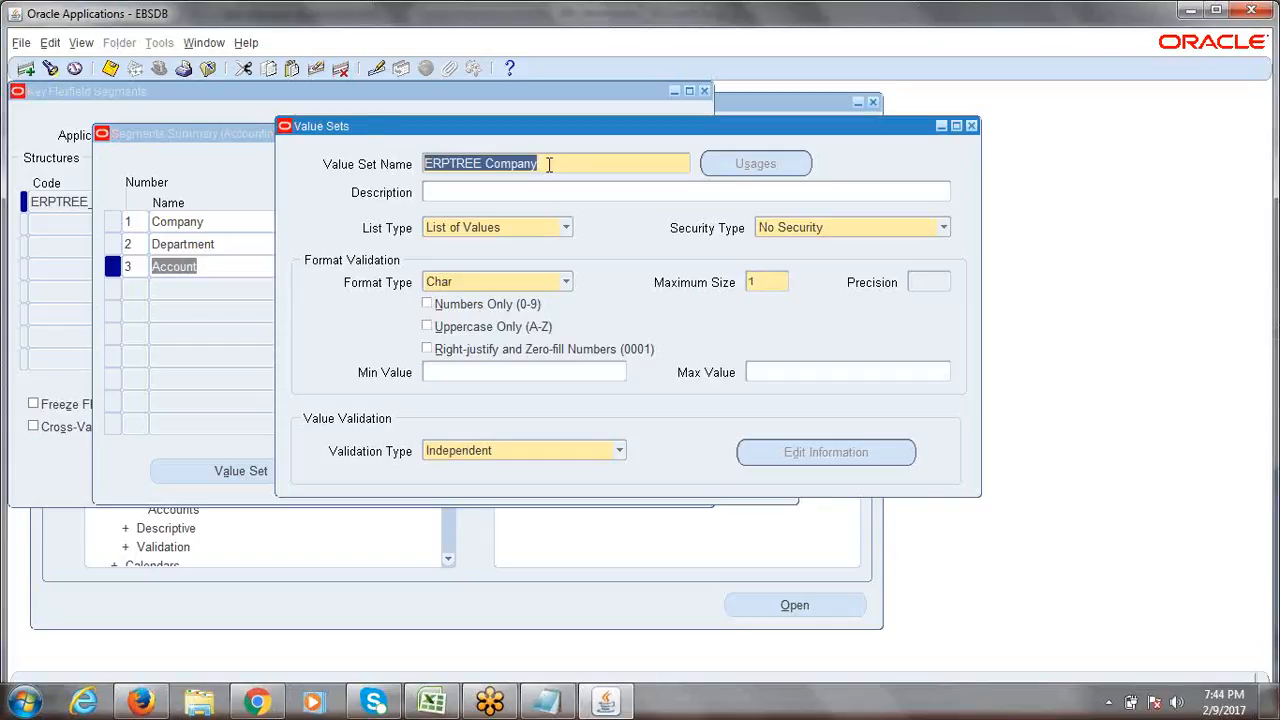
Set the value set's Maximum Size to 4, keeping Char format.
left_click(767, 283)
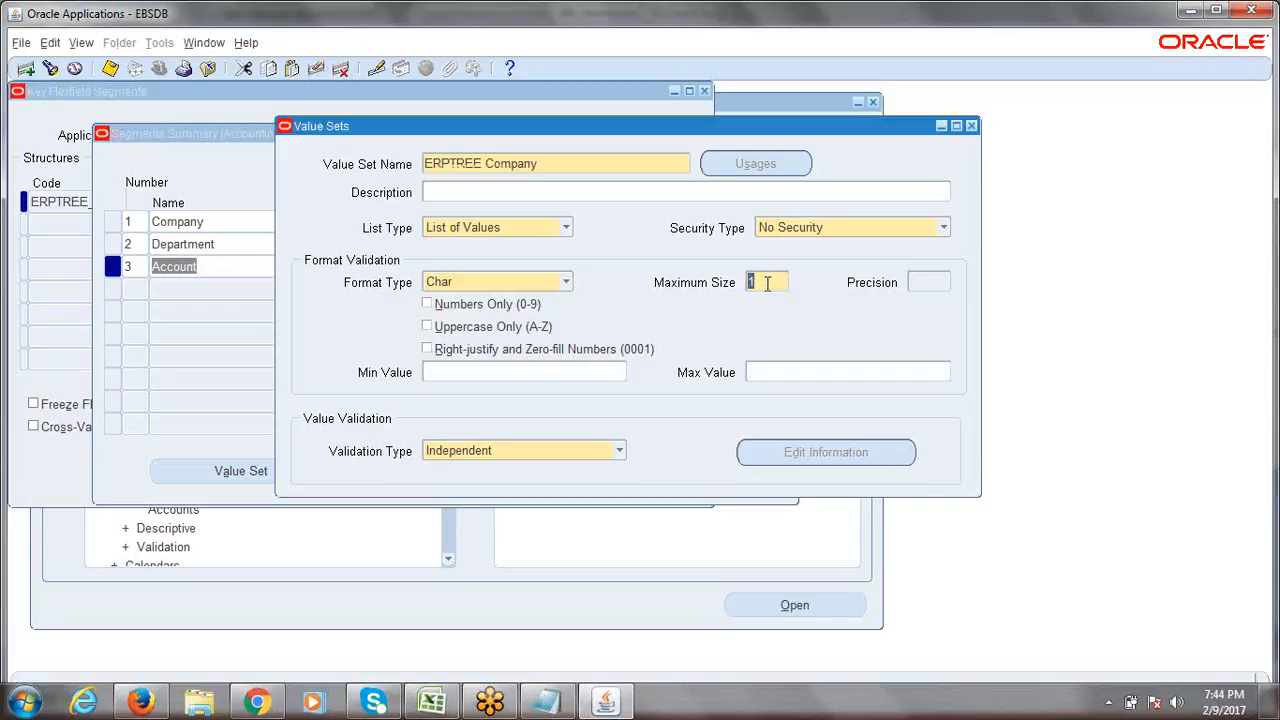
type("2")
key("BackSpace")
key("BackSpace")
type("3")
key("BackSpace")
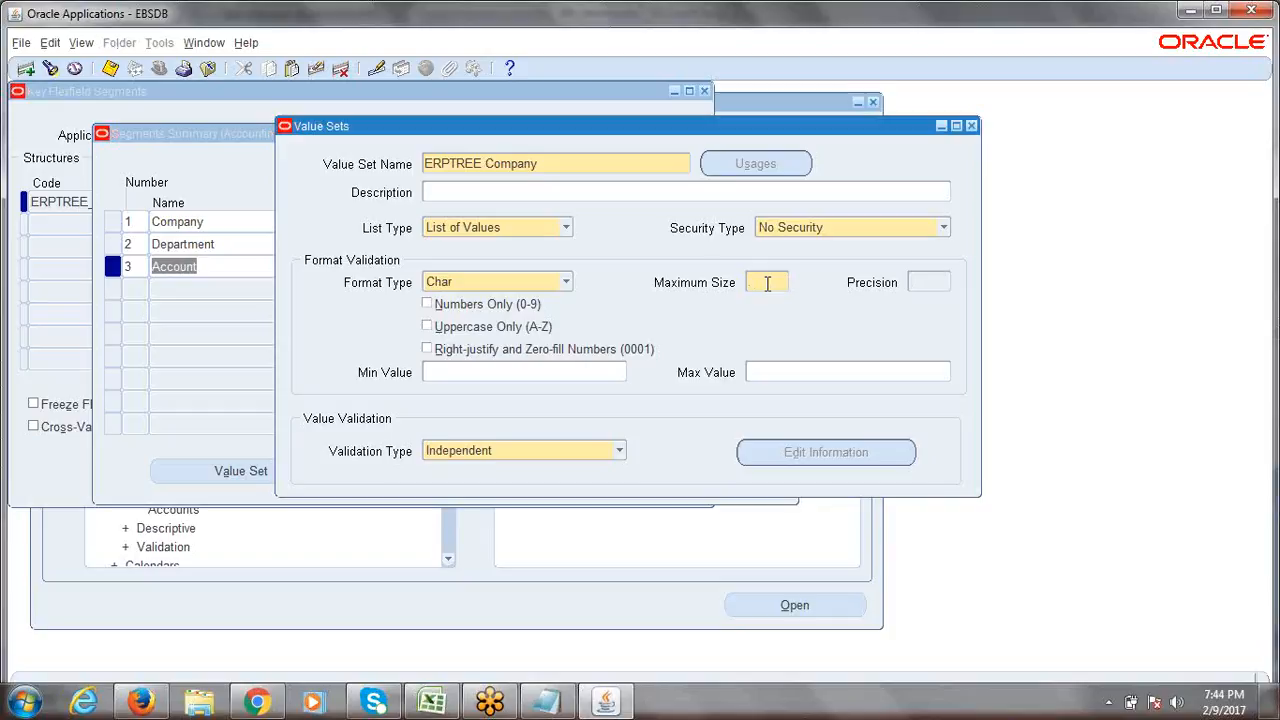
type("4")
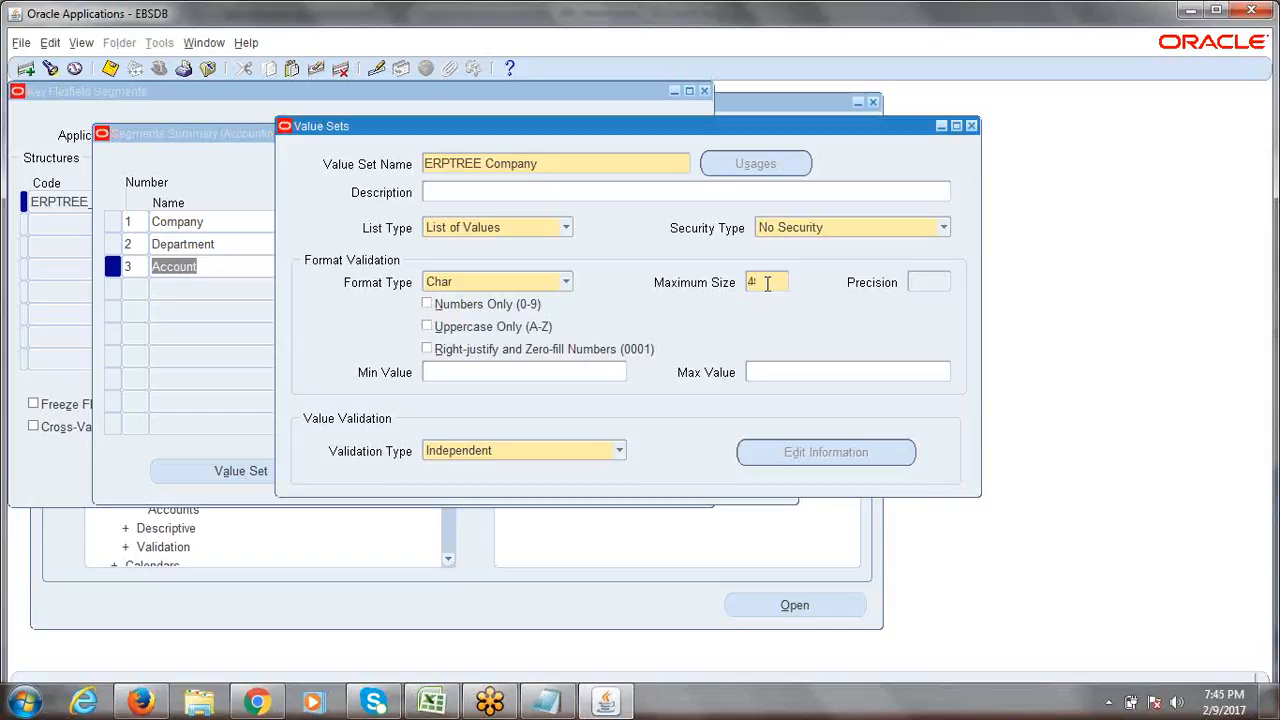
left_click_drag(767, 284, 741, 288)
left_click(26, 703)
In a new Notepad document, list sample codes 1, 2000, 150 and 10.
left_click(80, 298)
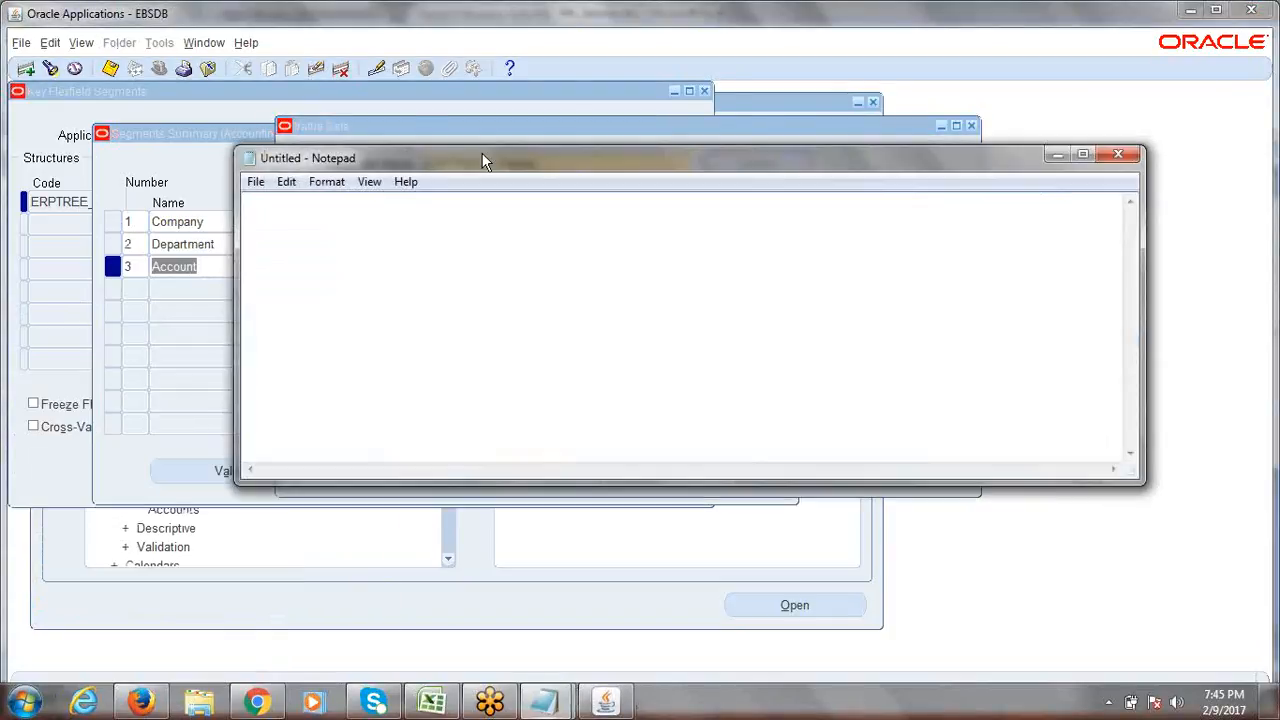
left_click_drag(478, 155, 488, 334)
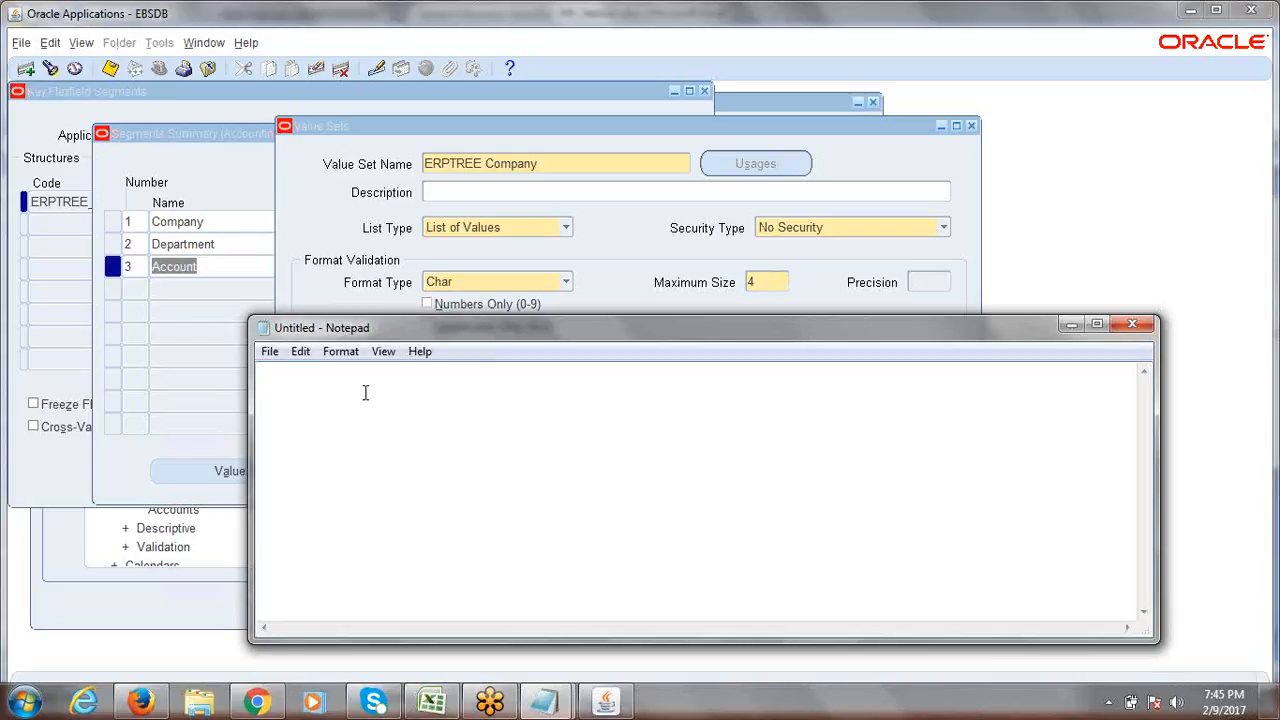
type("1")
key("Return")
type("2000")
key("Return")
type("150")
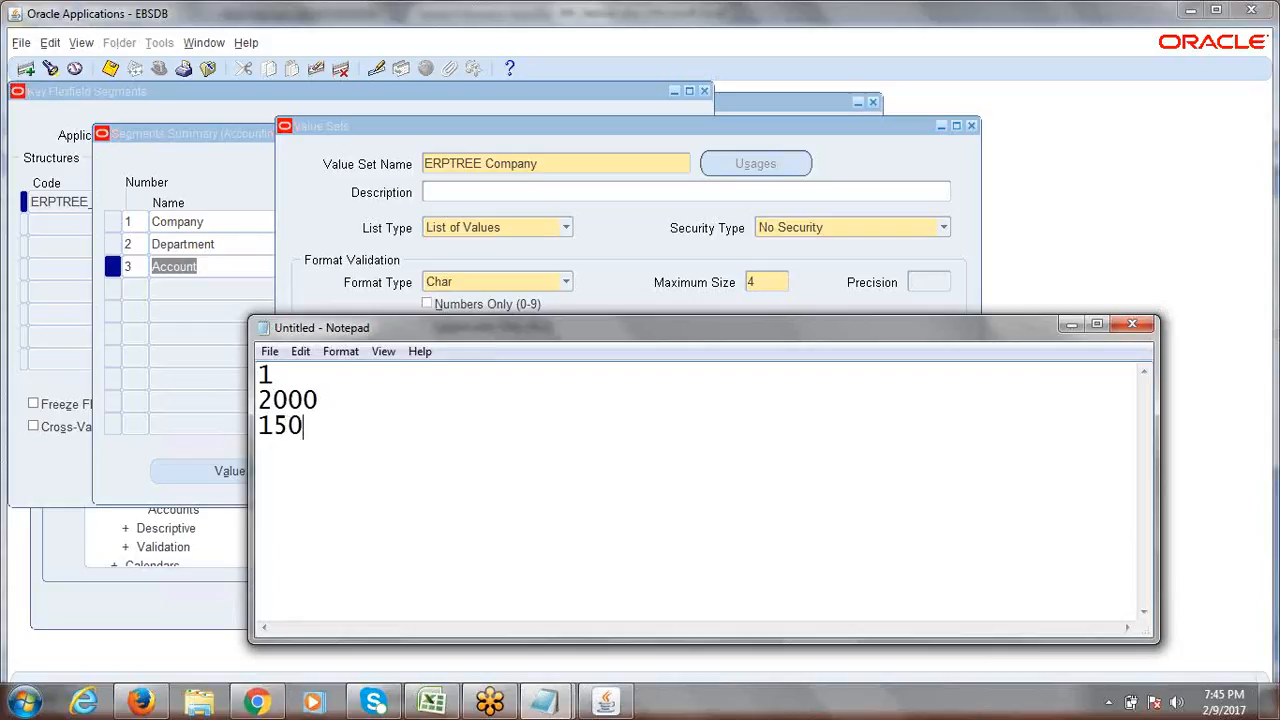
key("Return")
type("10")
Pad the samples with leading zeros to 0001, 2000, 0150 and 0010.
left_click(262, 379)
type("000")
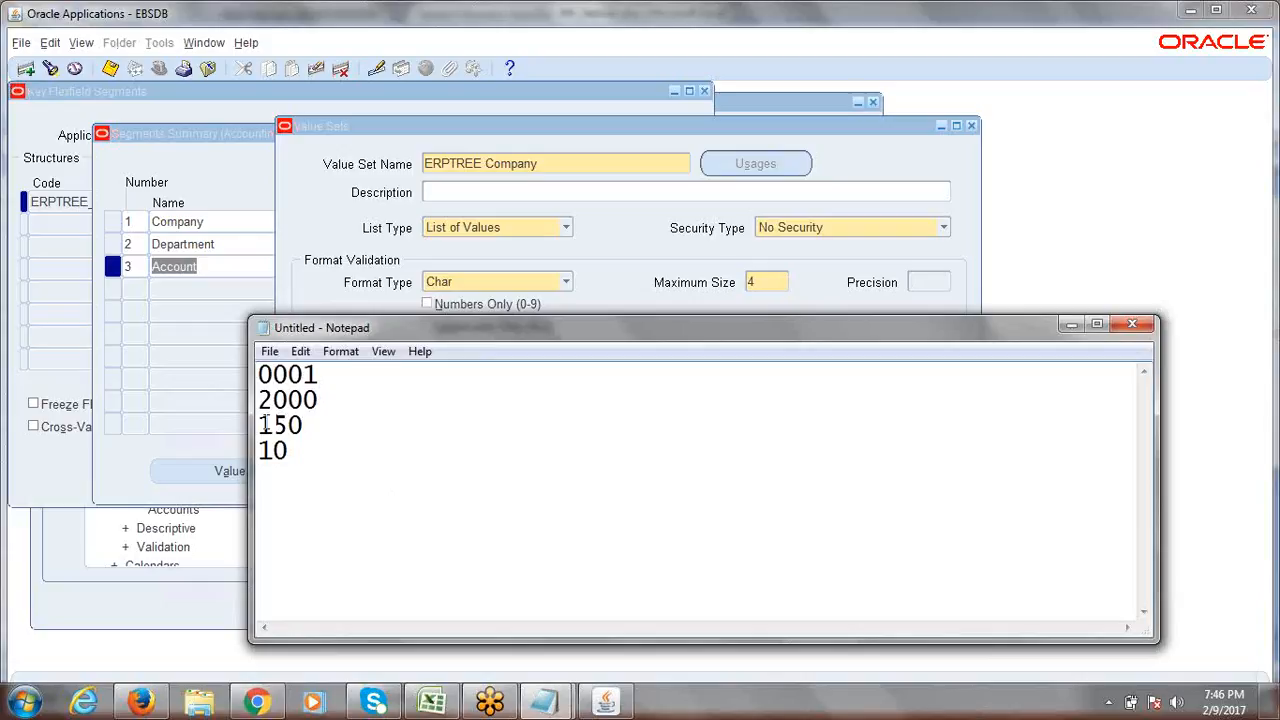
left_click_drag(258, 399, 268, 432)
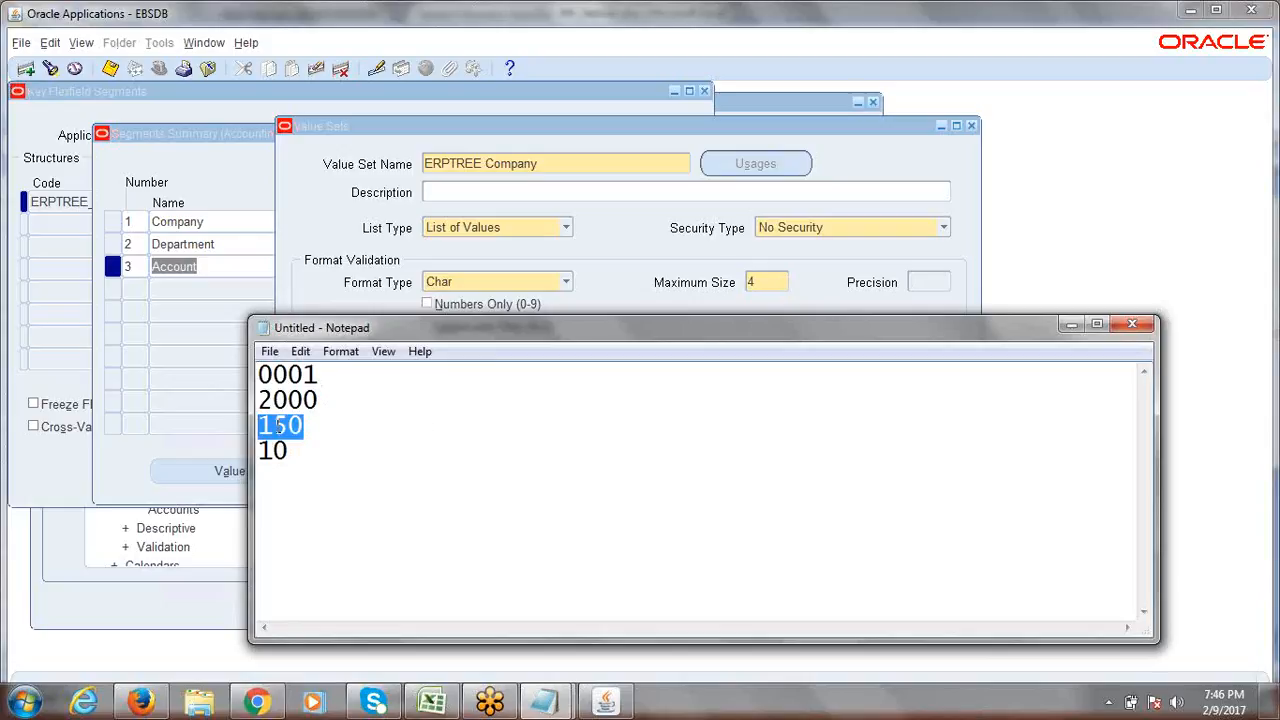
left_click(278, 426)
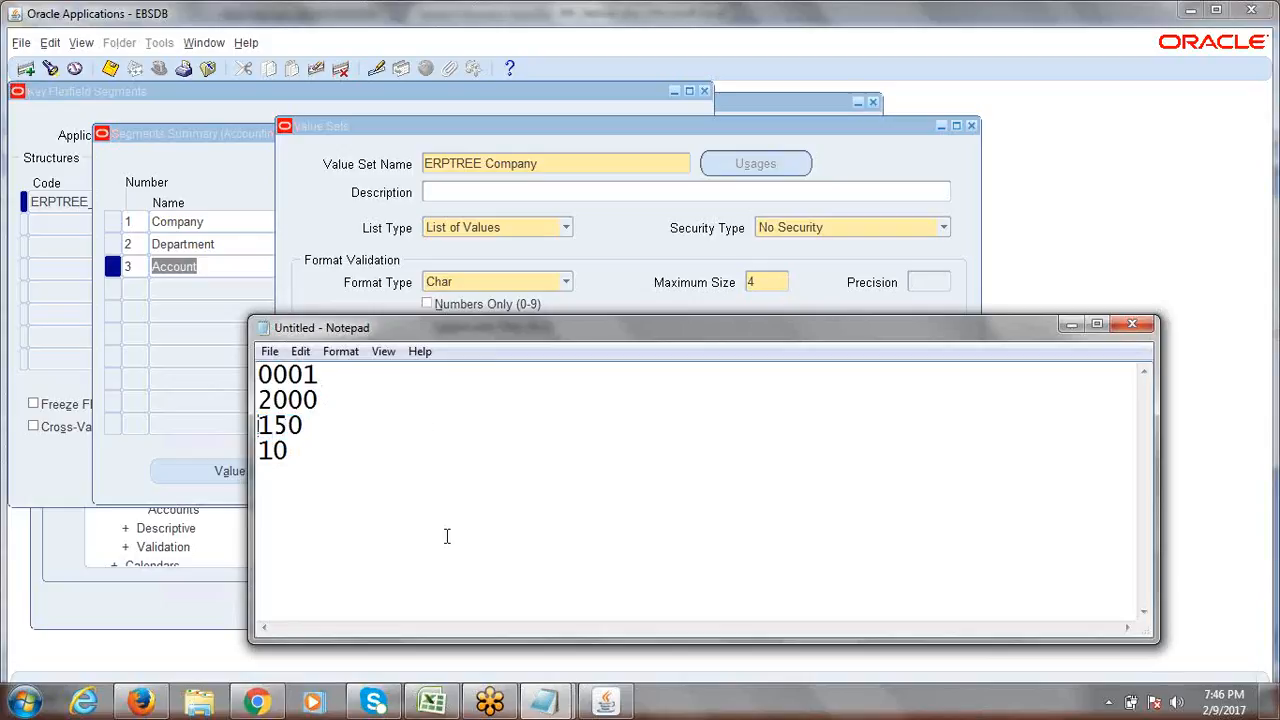
type("0")
type("00")
left_click_drag(326, 451, 260, 374)
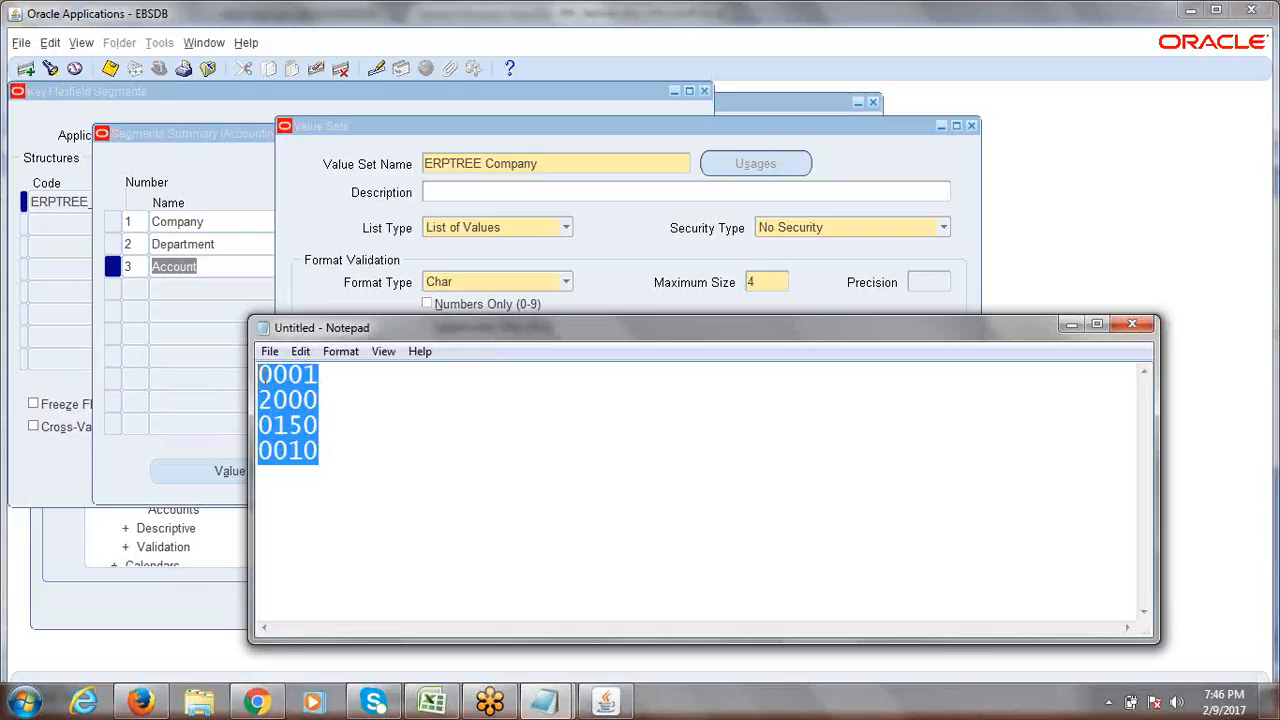
left_click(326, 378)
left_click_drag(303, 376, 253, 374)
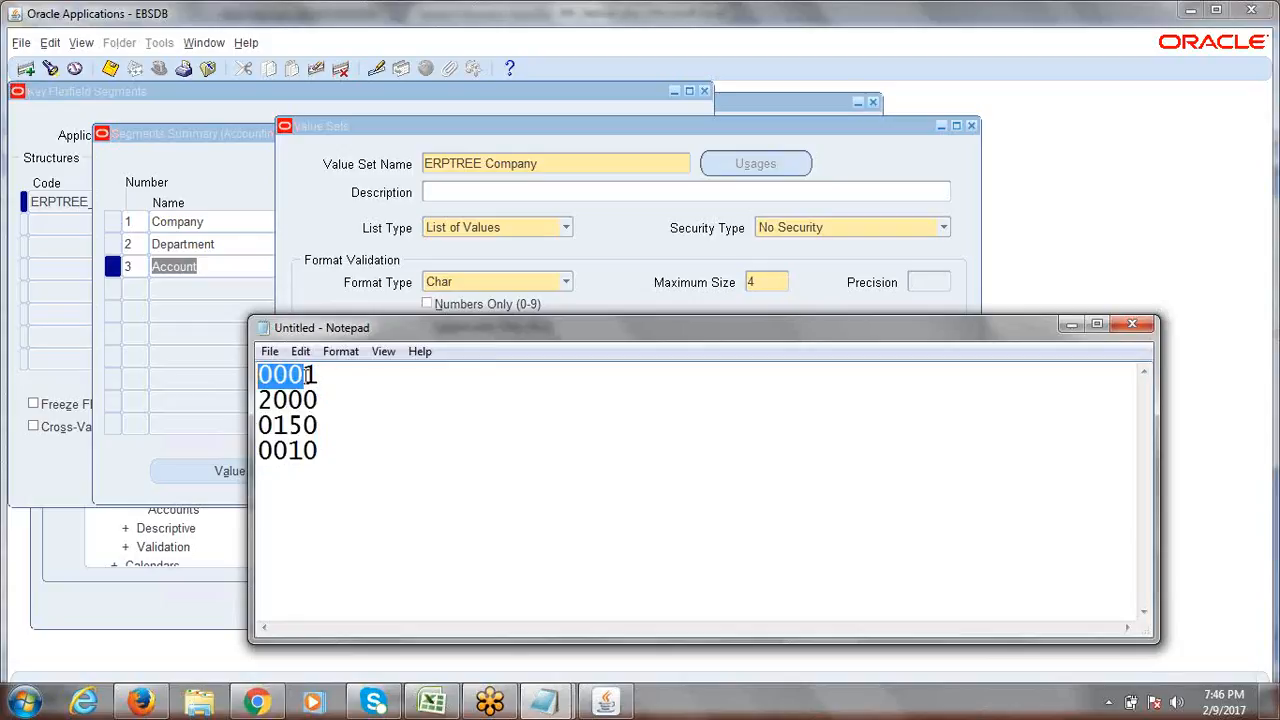
left_click(305, 450)
left_click_drag(305, 450, 258, 451)
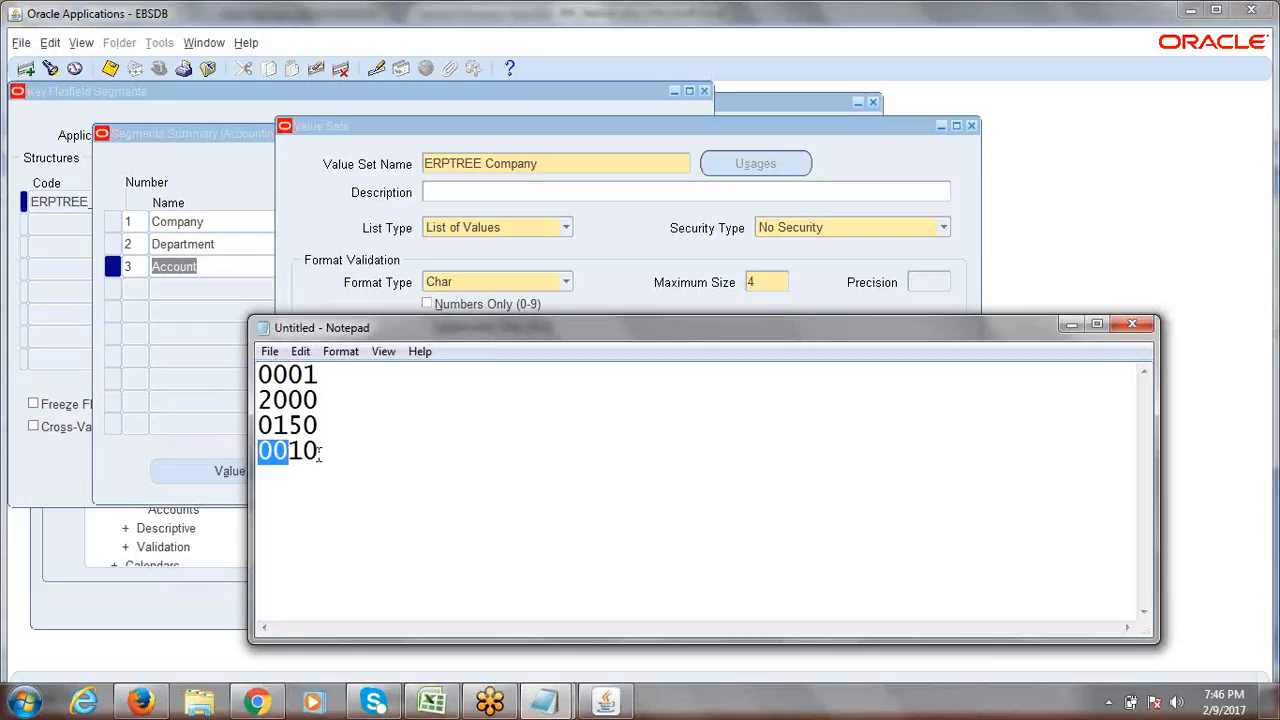
left_click(640, 265)
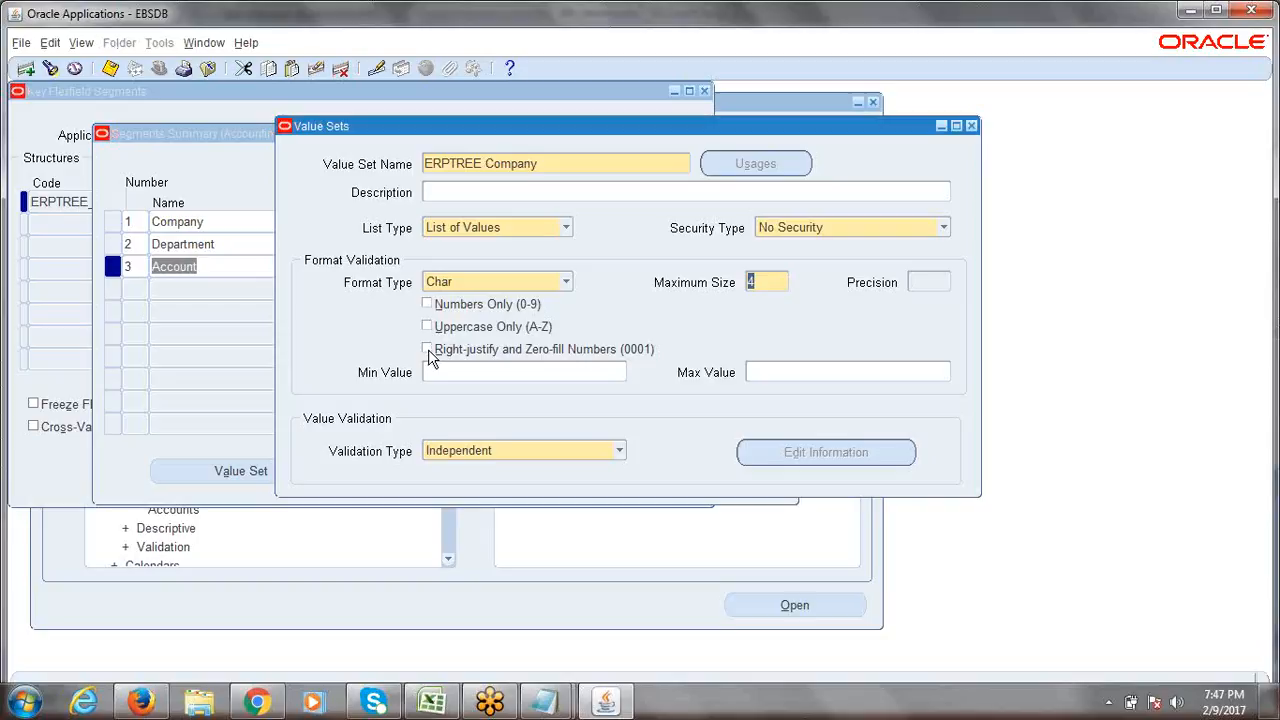
Enable Right-justify and Zero-fill Numbers (0001) on ERPTREE Company.
left_click(428, 350)
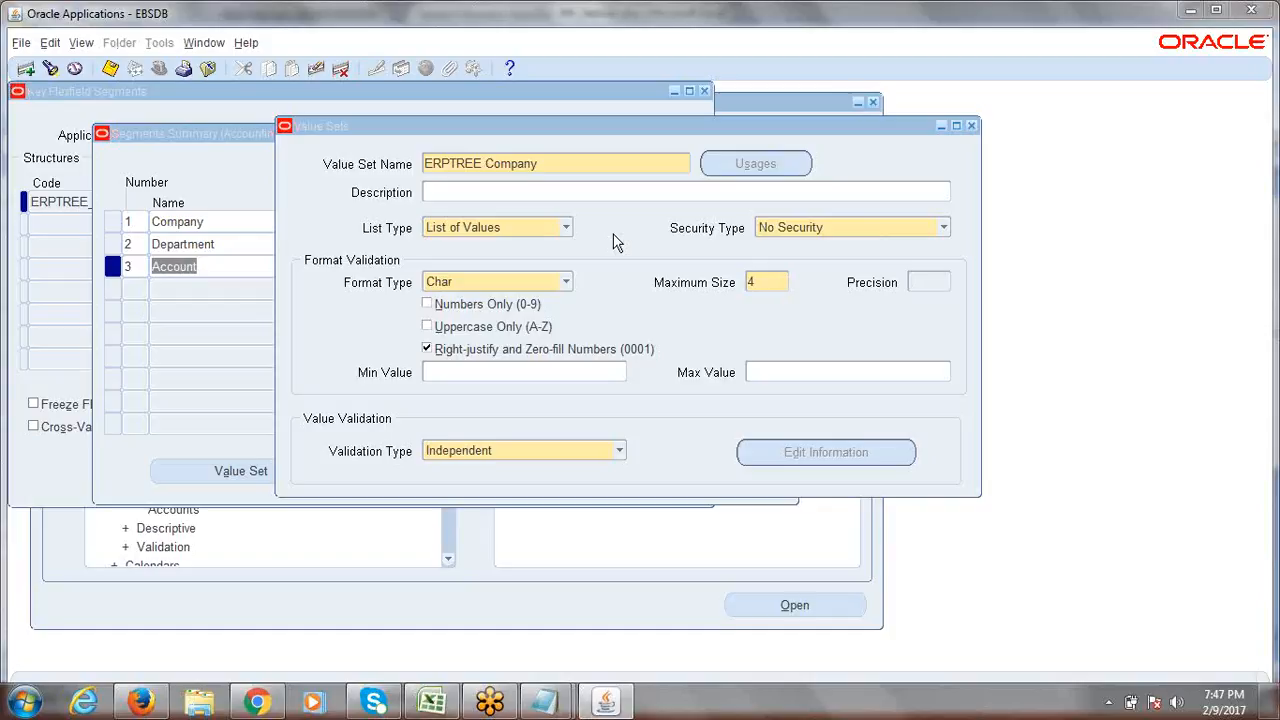
left_click(560, 158)
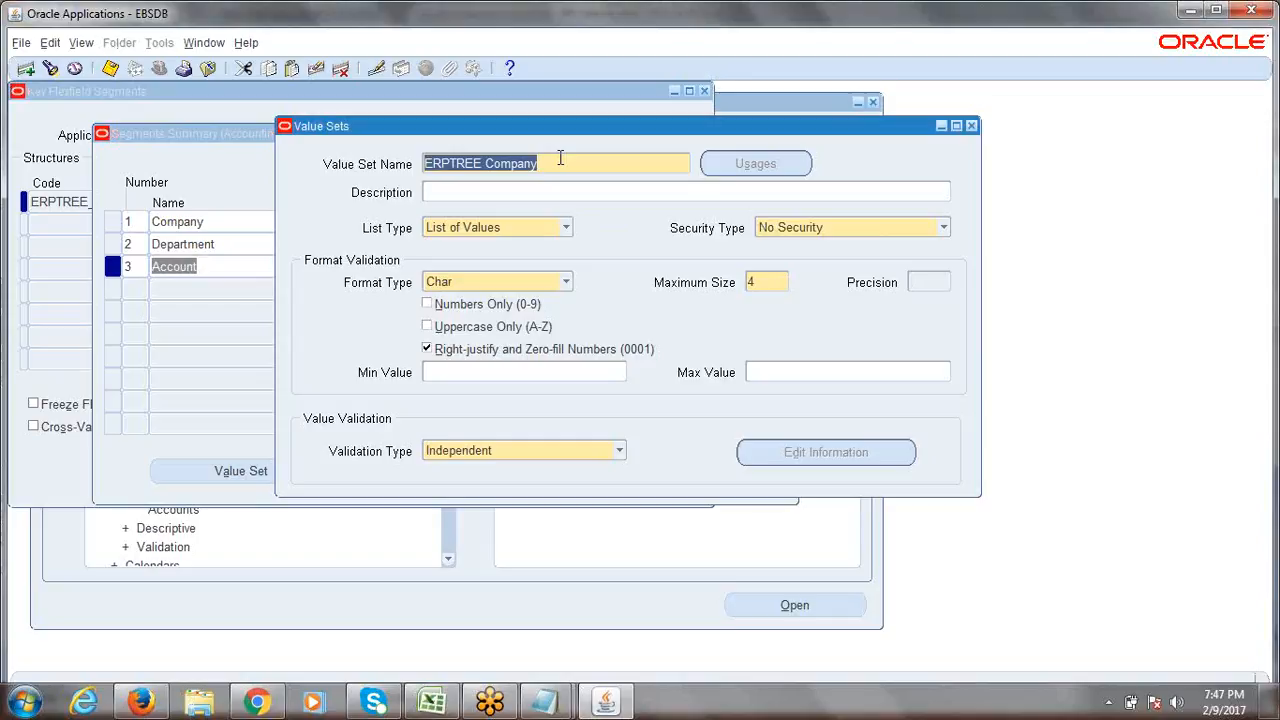
left_click(560, 158)
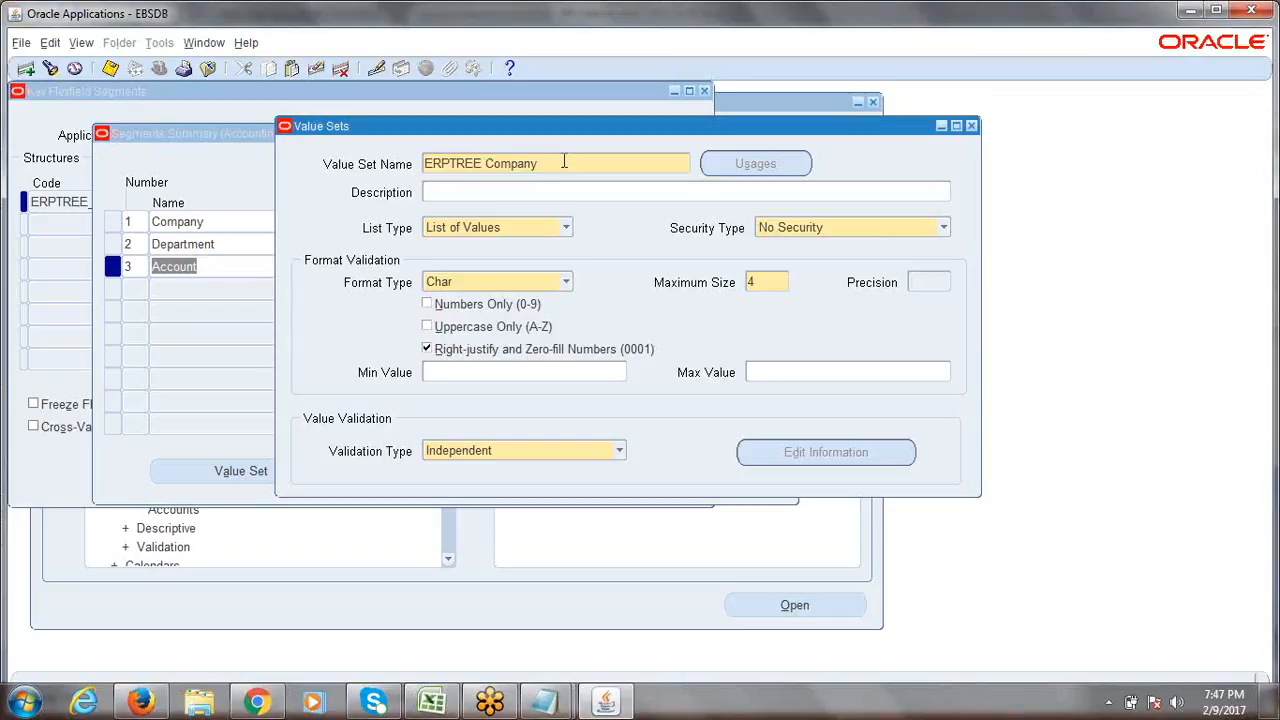
left_click_drag(560, 160, 424, 166)
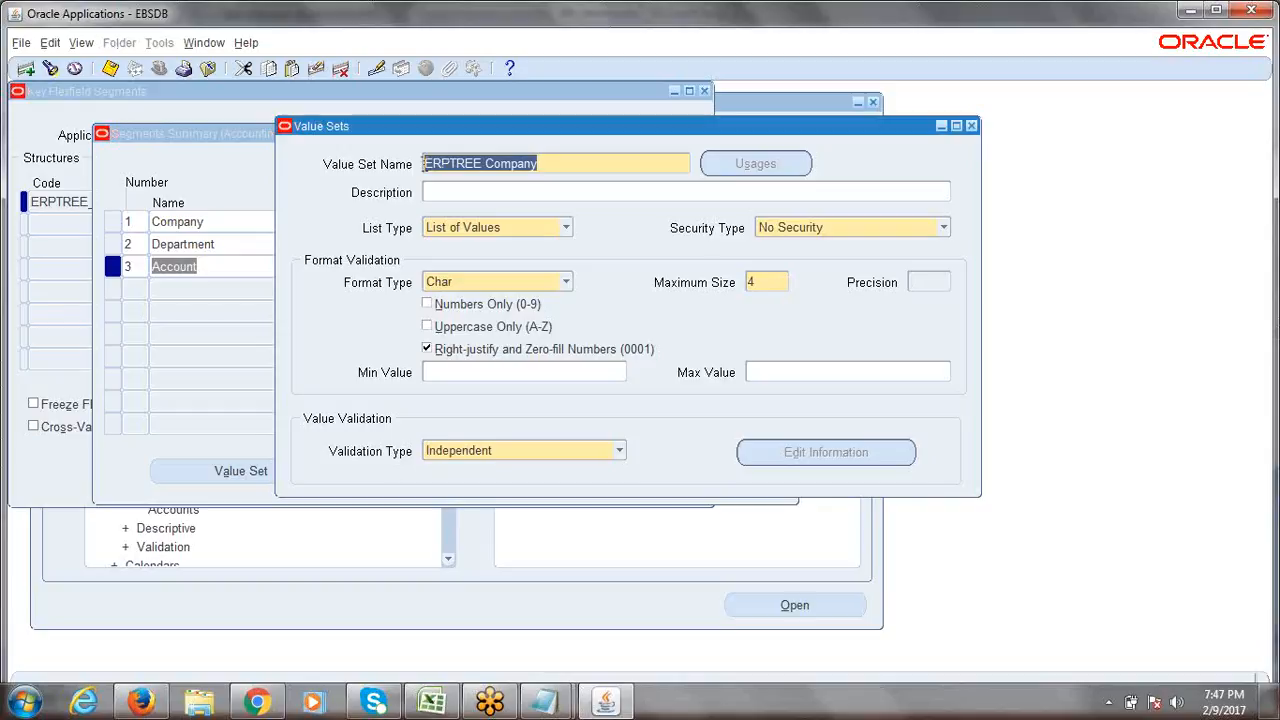
Keep the Maximum Size at 4 and shift the Value Sets window left.
left_click(767, 287)
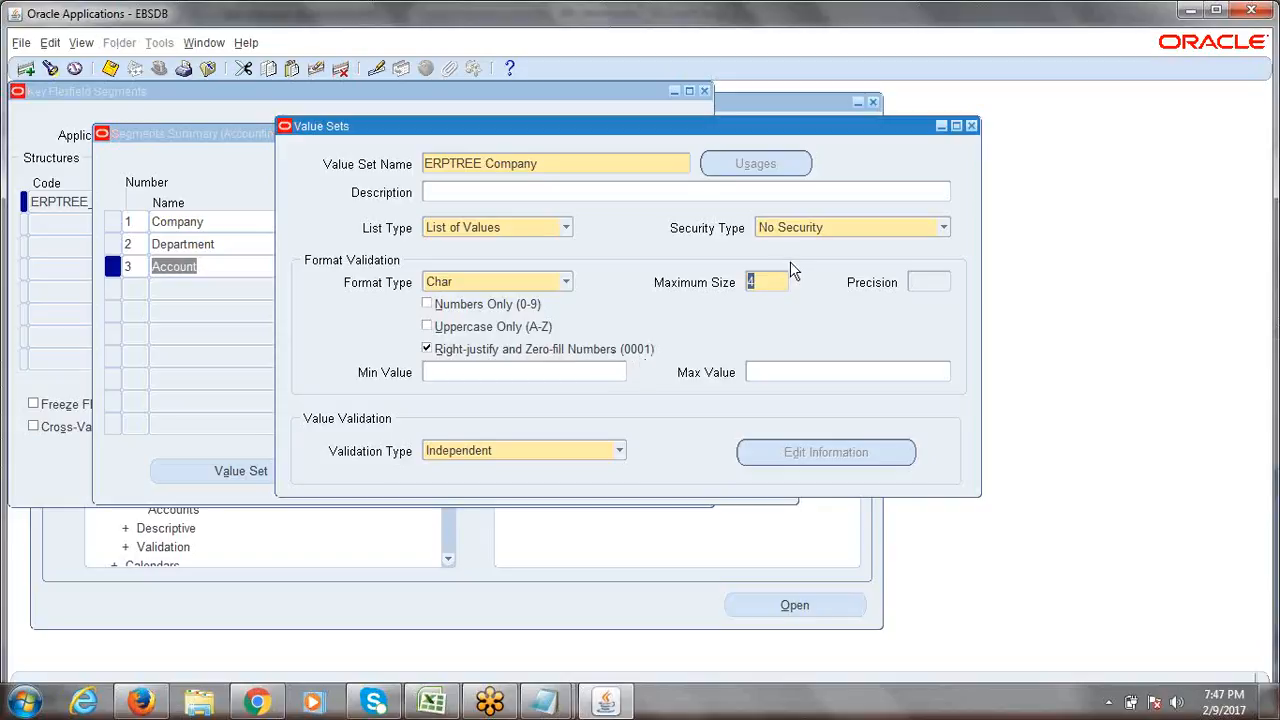
left_click(765, 281)
left_click_drag(766, 281, 743, 287)
type("6")
key("BackSpace")
type("4")
left_click(549, 176)
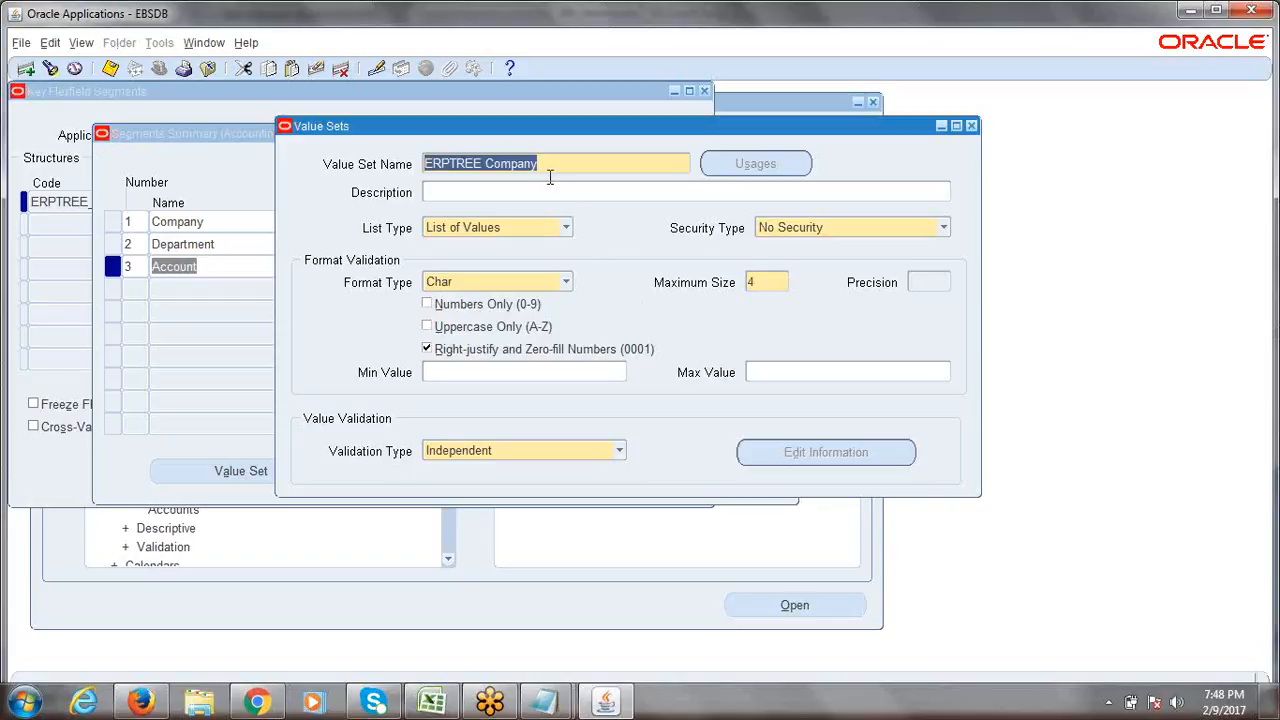
left_click(770, 287)
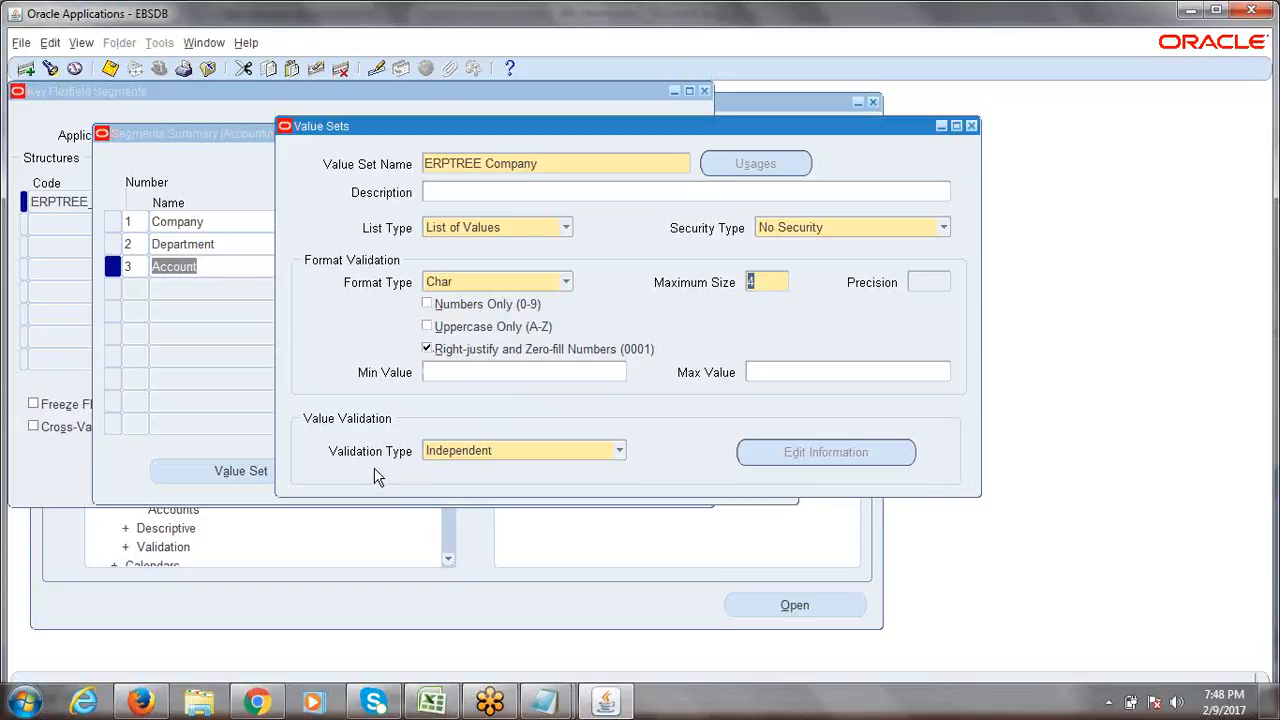
left_click(544, 165)
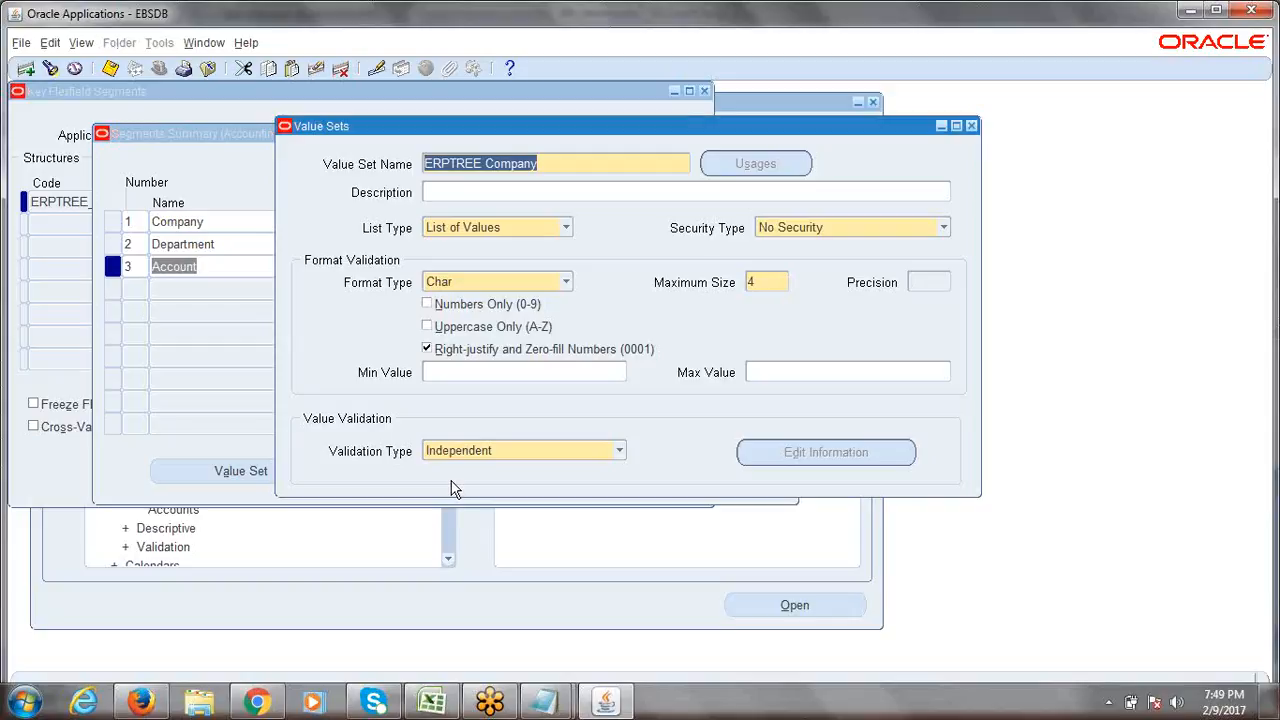
left_click(556, 170)
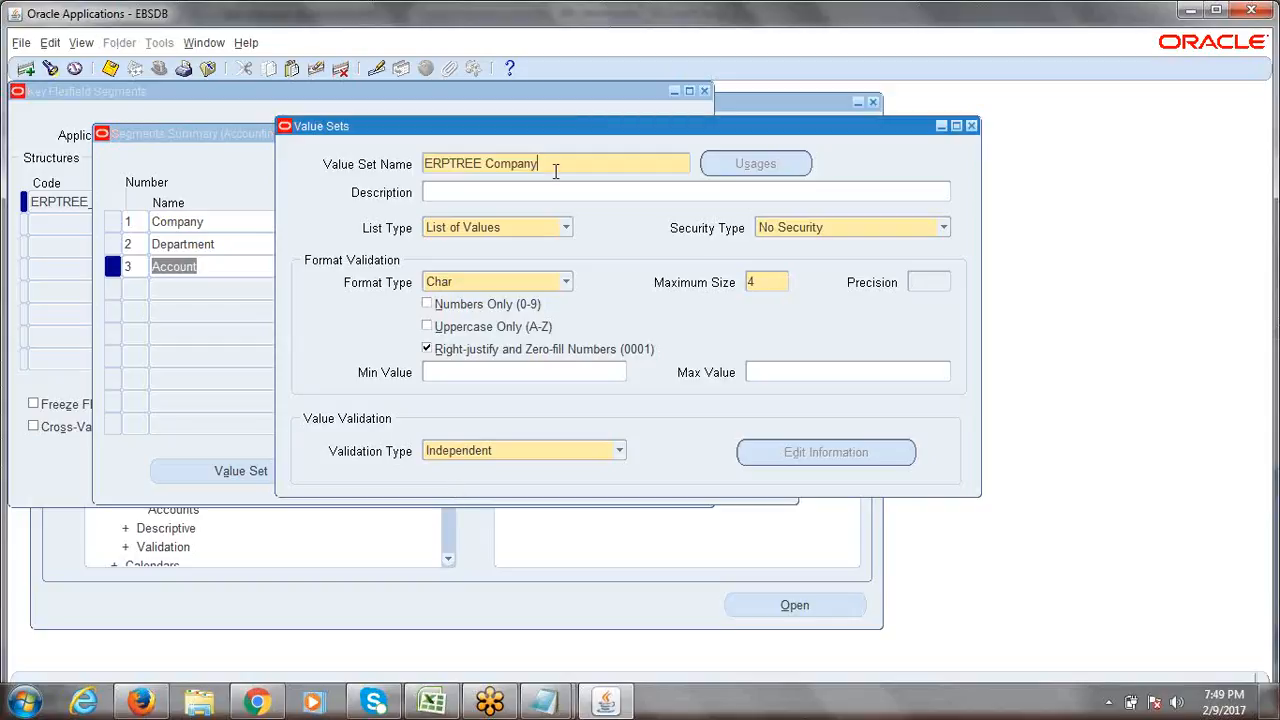
left_click_drag(505, 127, 443, 137)
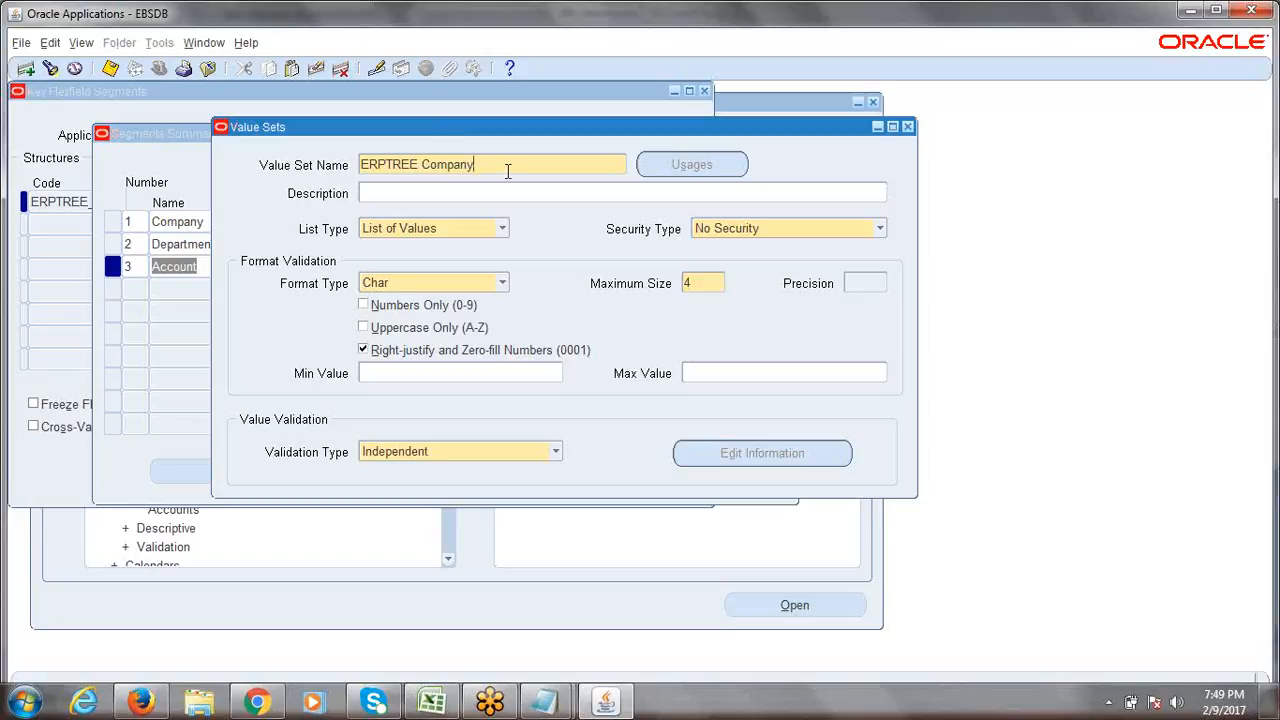
Save ERPTREE Company and look up Department as the next segment in the Excel plan.
key("ctrl+s")
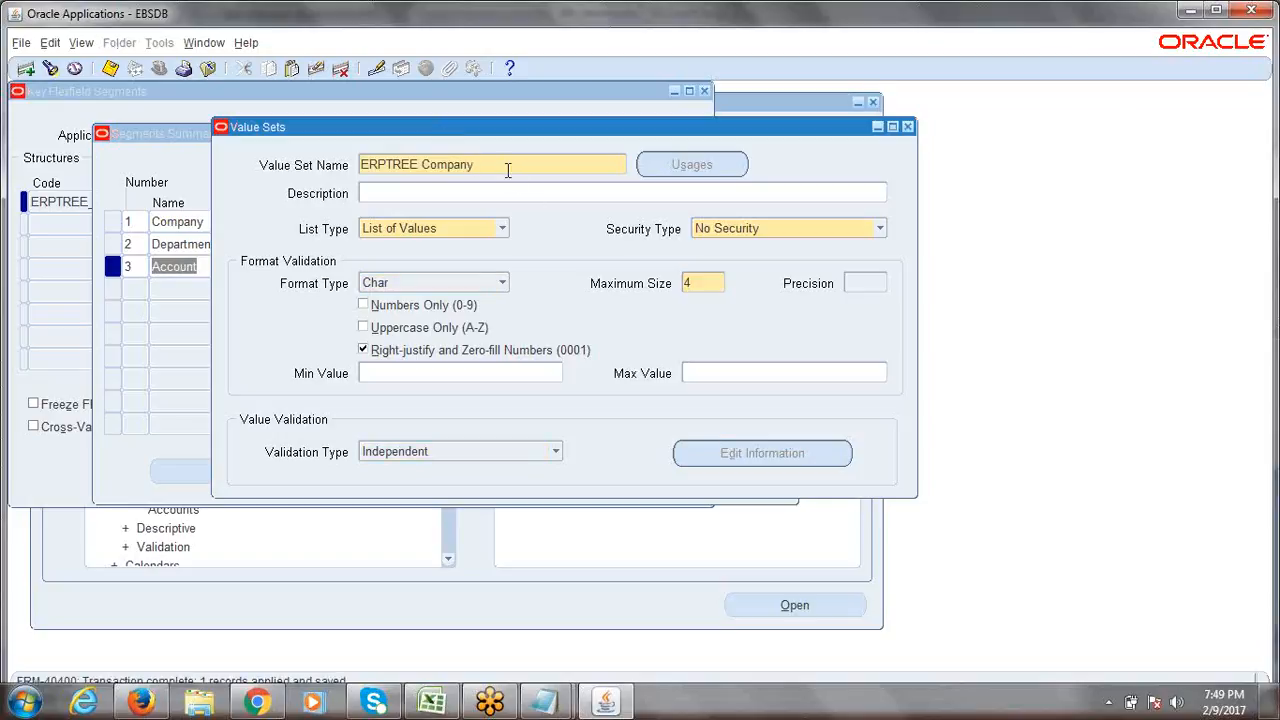
key("ctrl+s")
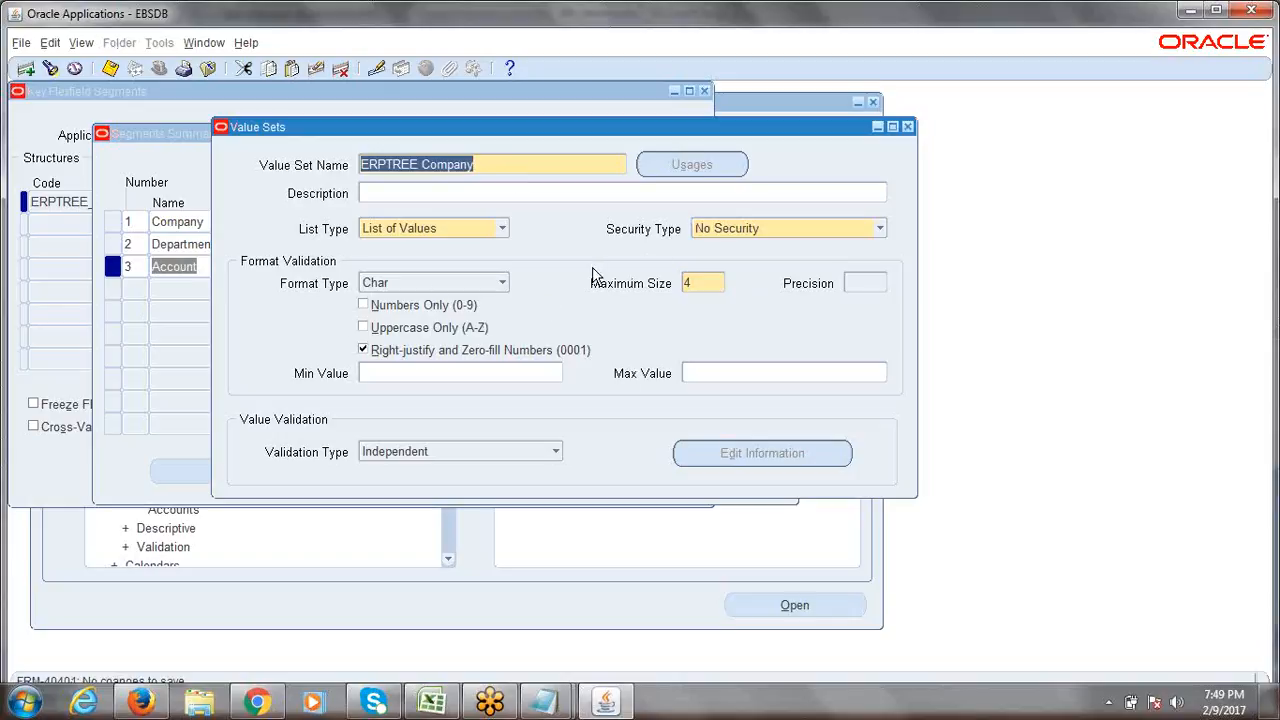
left_click(536, 167)
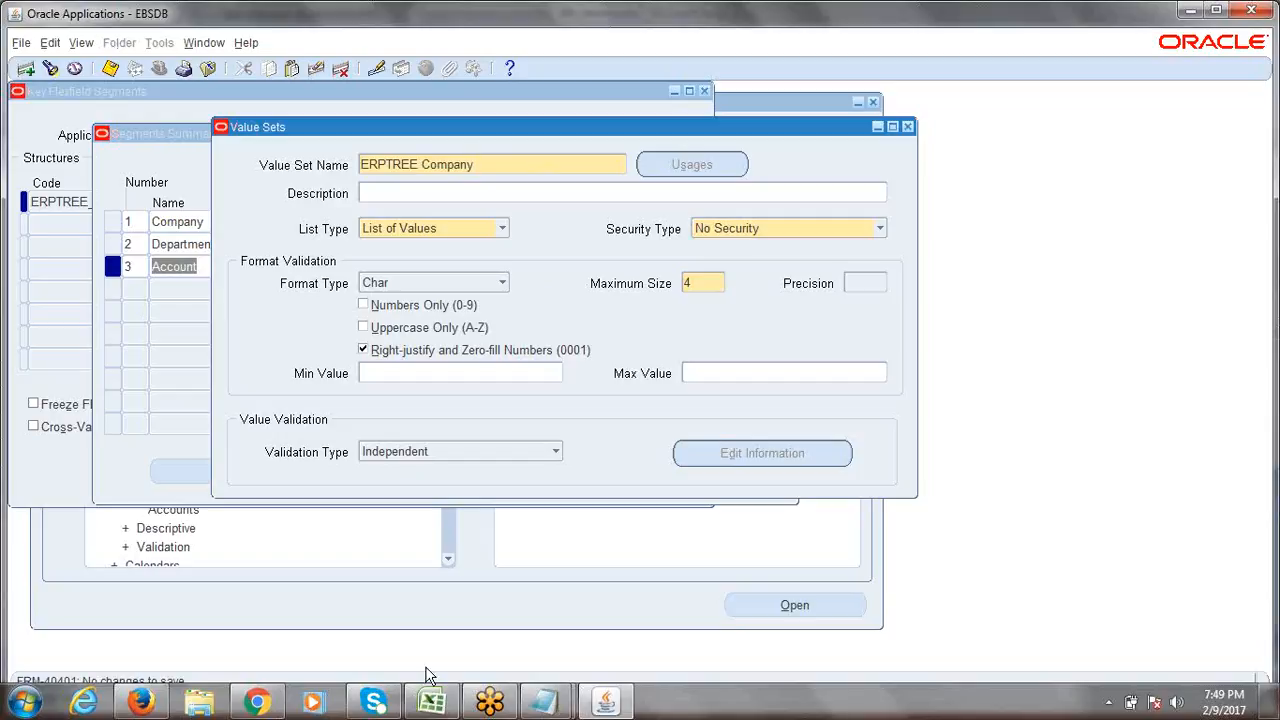
left_click(431, 703)
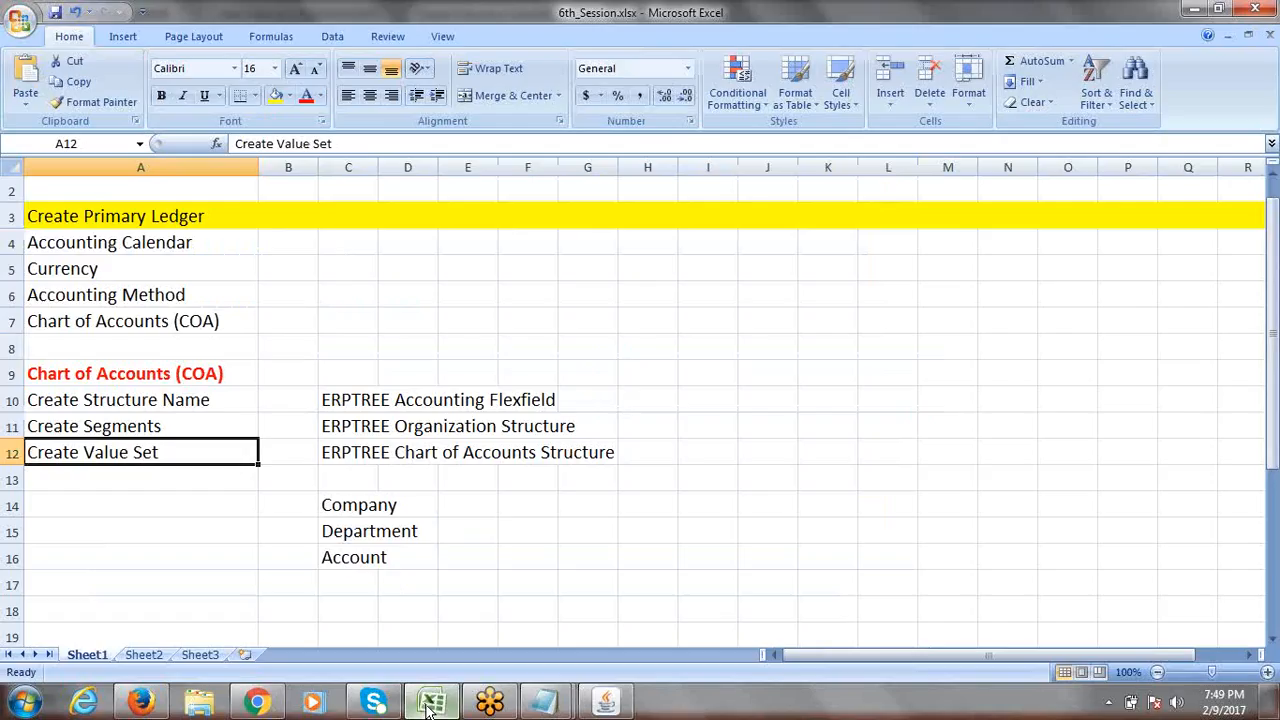
left_click(357, 534)
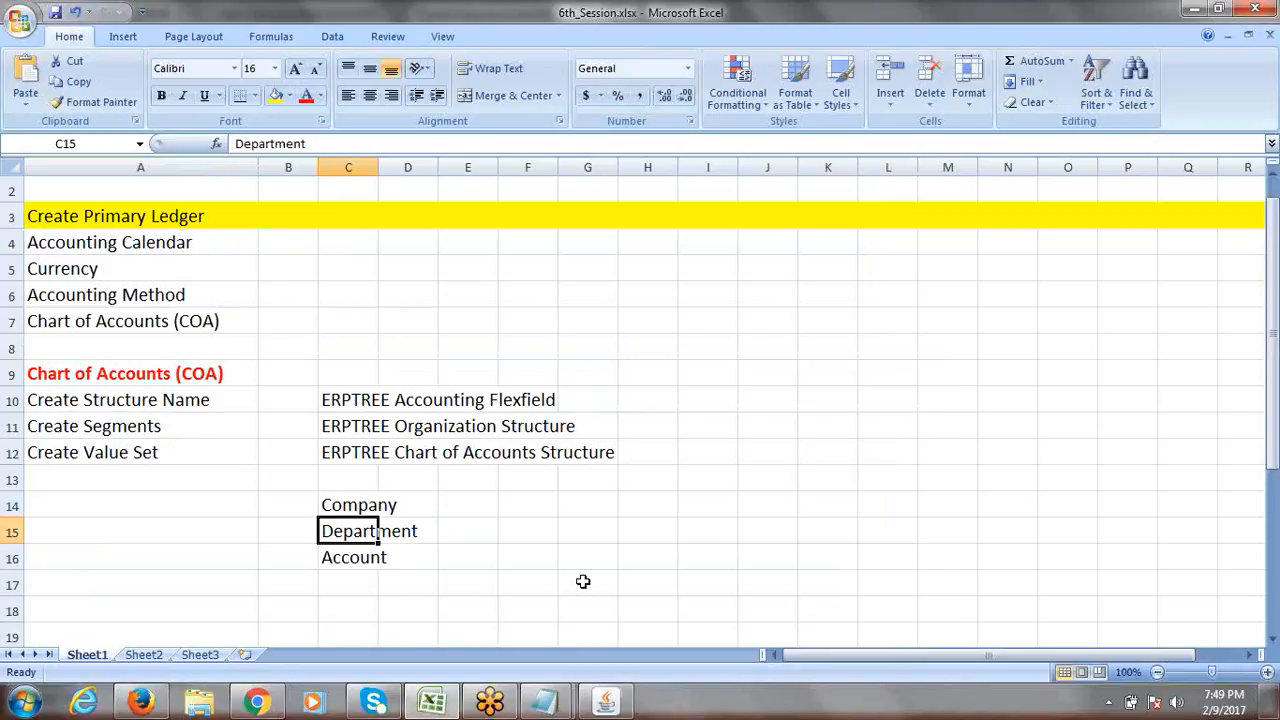
key("alt+Tab")
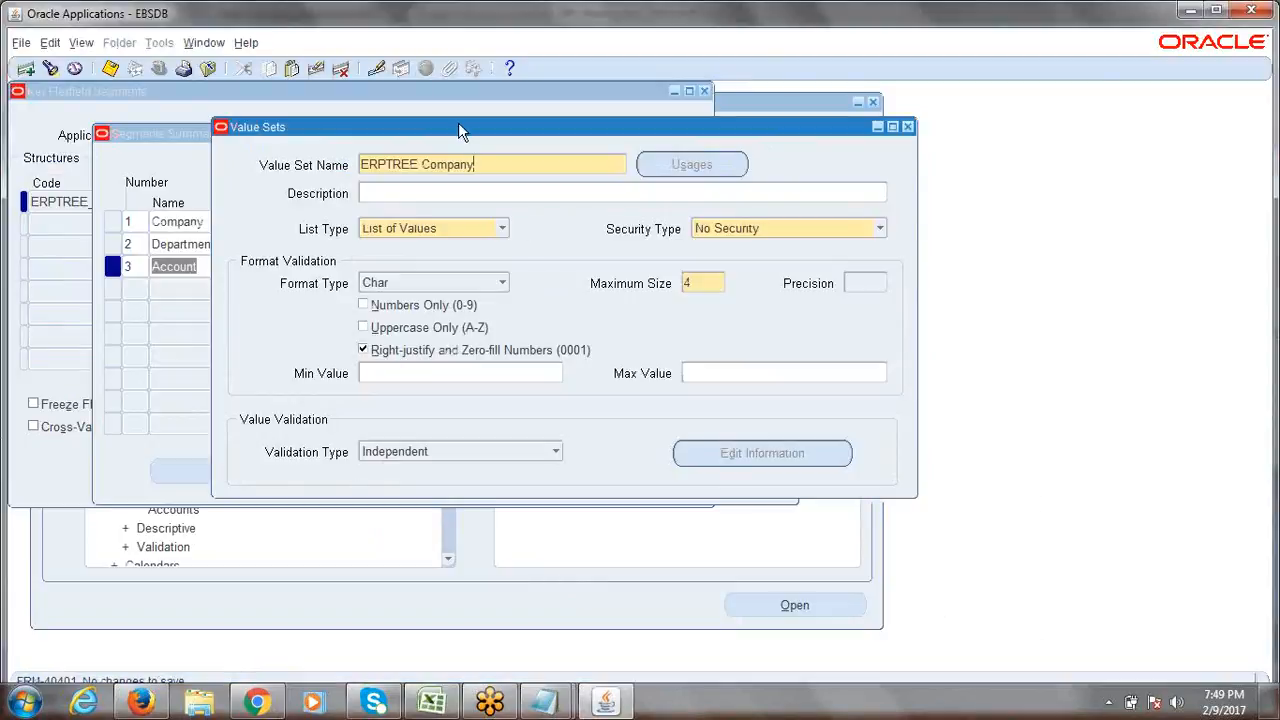
left_click_drag(458, 127, 360, 130)
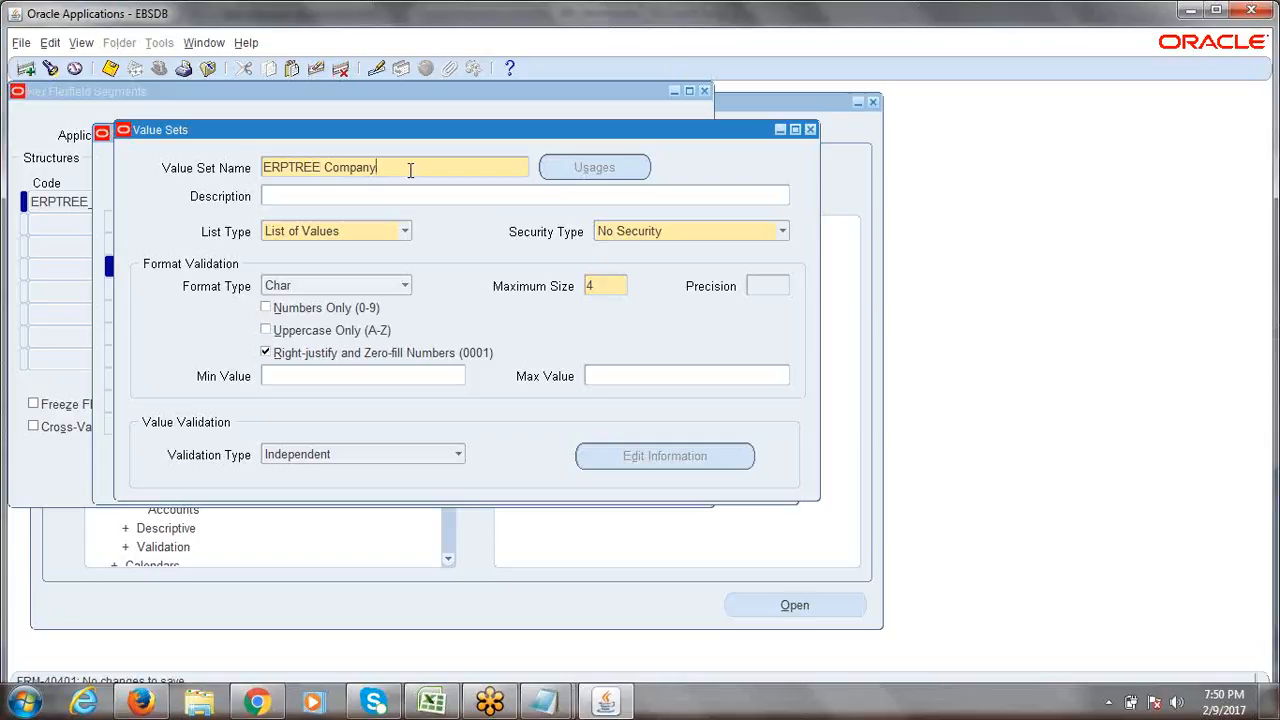
Start a new value set record named 'ERPTREE Department'.
left_click(26, 70)
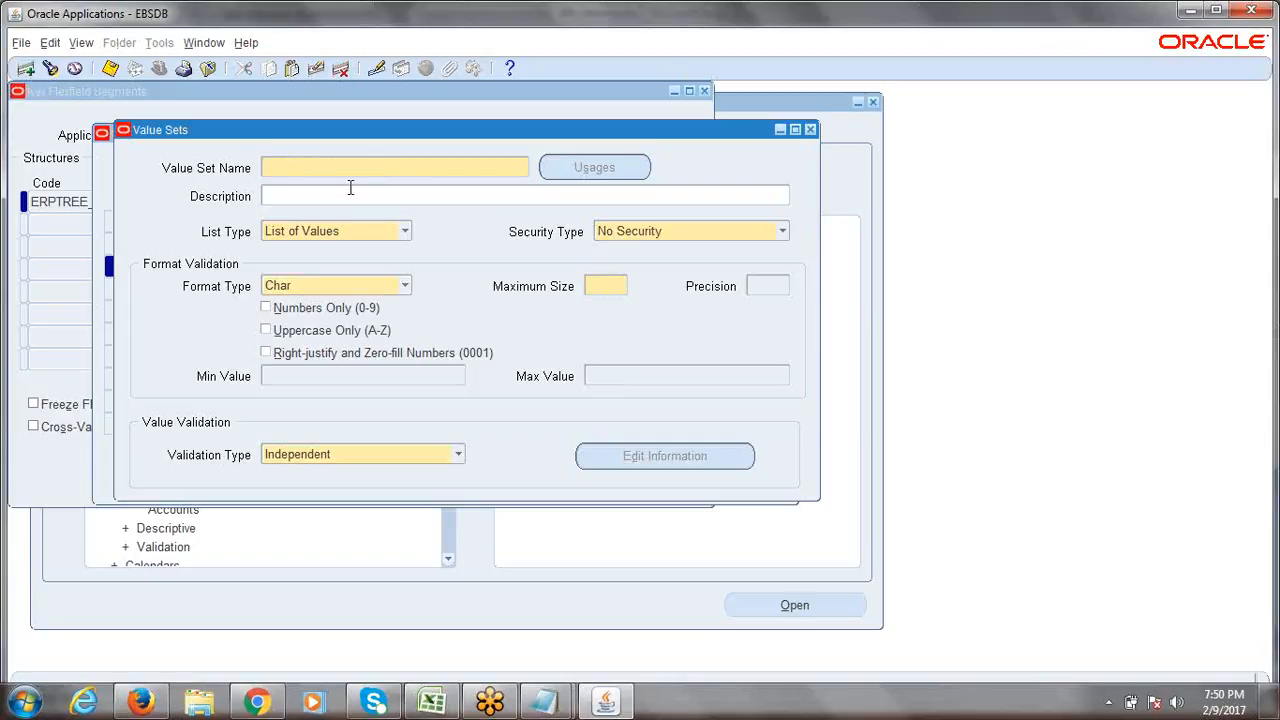
type("ERPTREE Department")
left_click(349, 195)
left_click(402, 170)
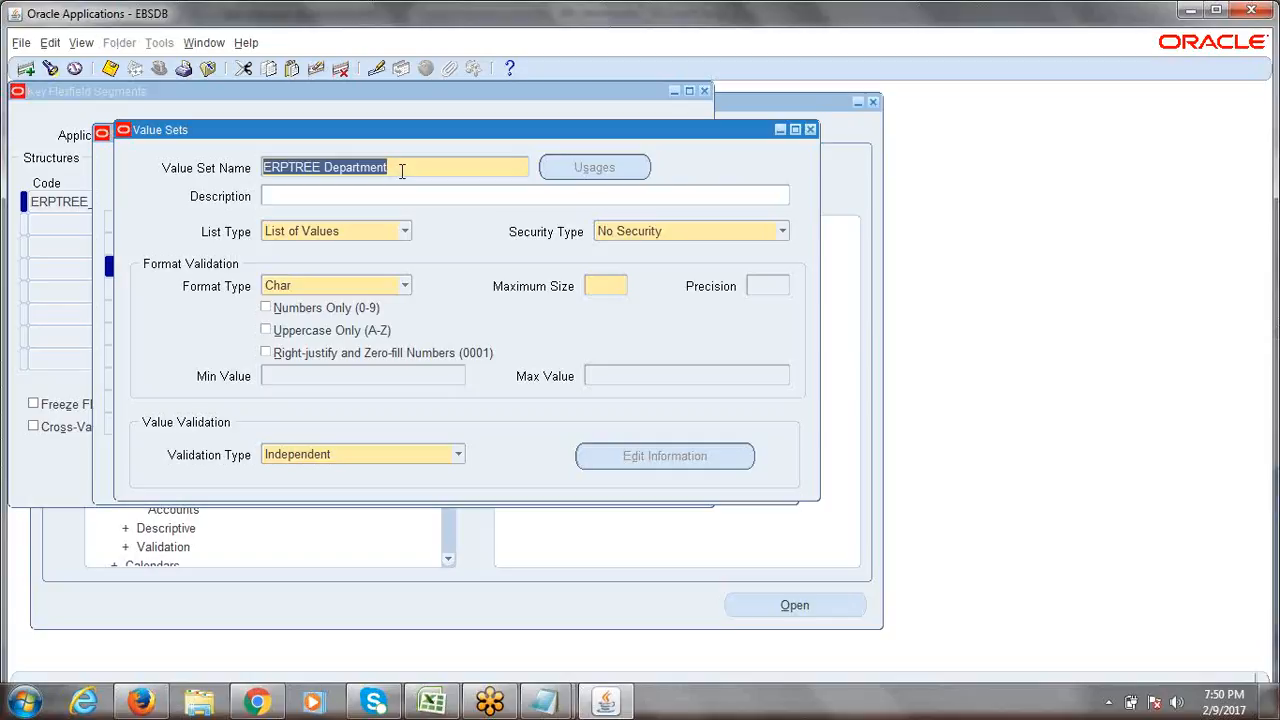
Give it Maximum Size 4, zero-fill, Independent validation, and save.
left_click(610, 286)
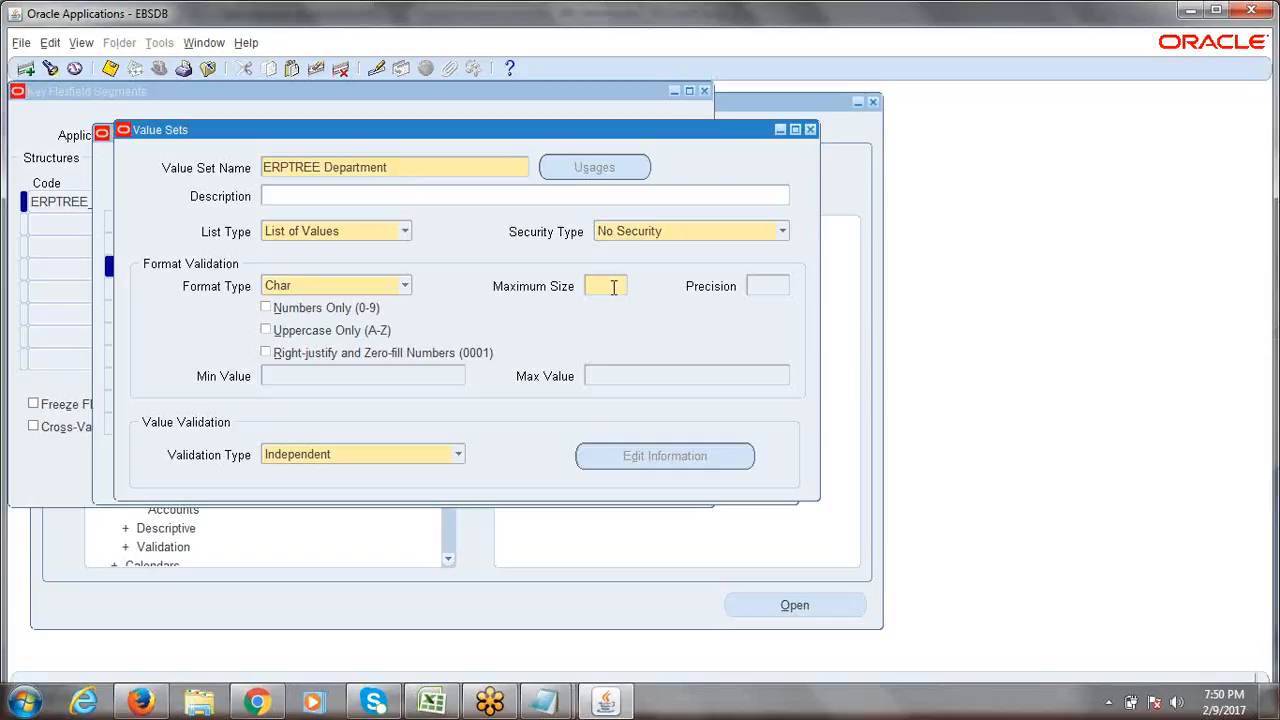
type("2")
key("BackSpace")
type("4")
left_click(266, 355)
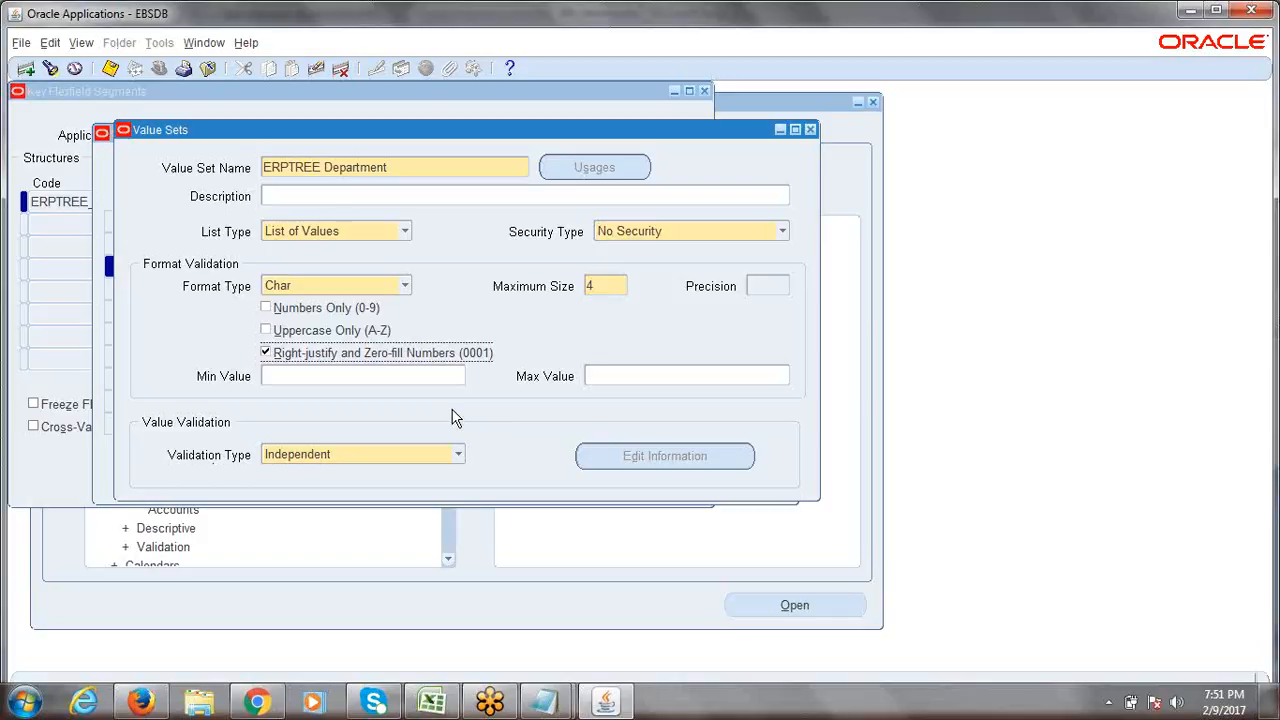
left_click(458, 456)
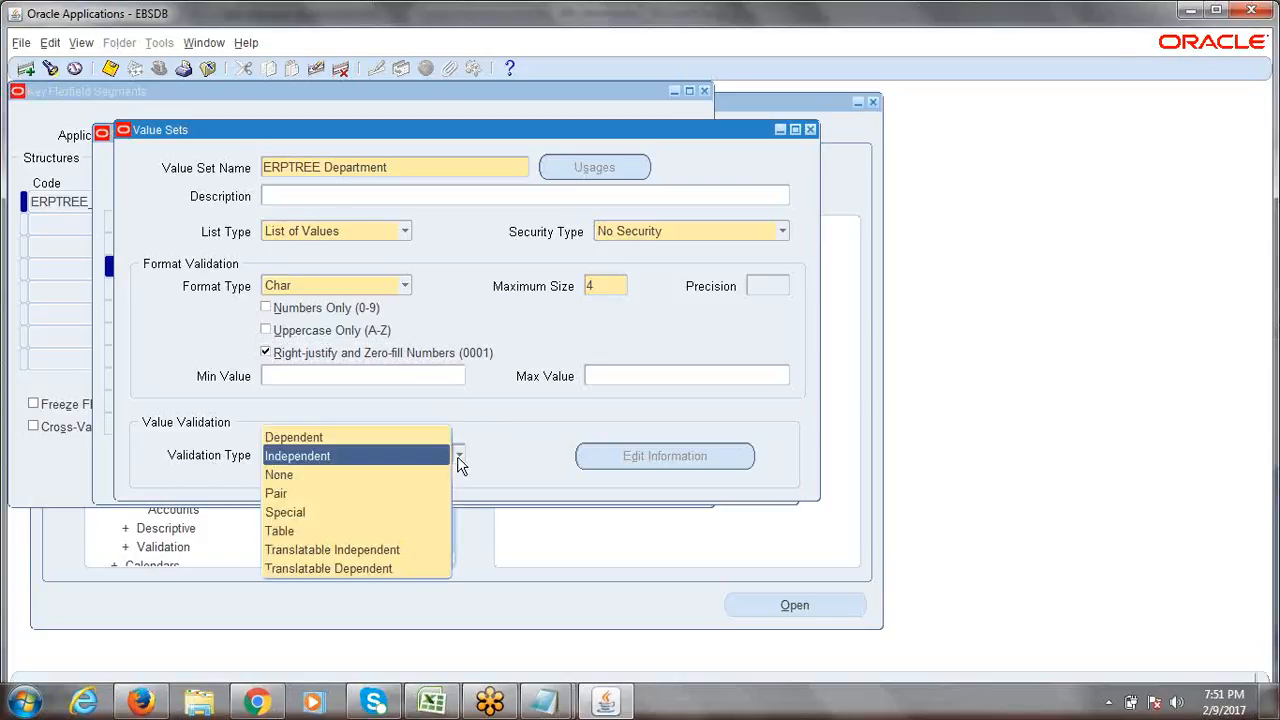
left_click(490, 442)
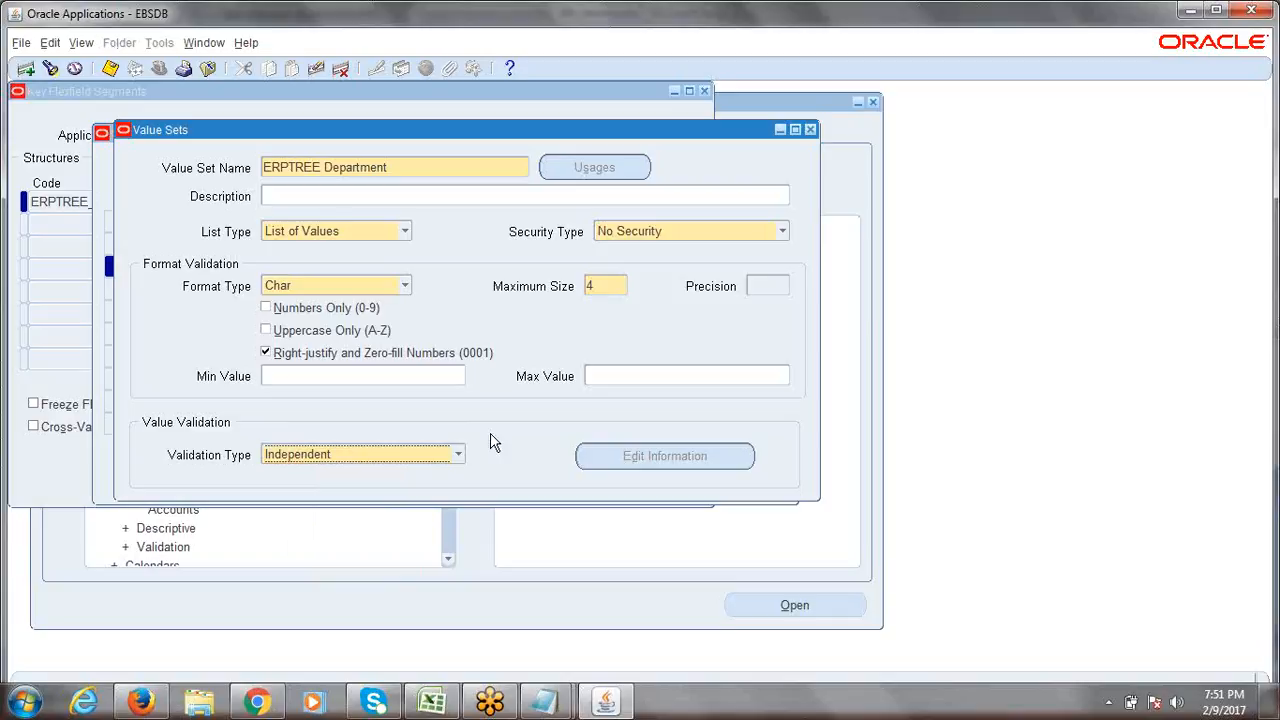
key("ctrl+s")
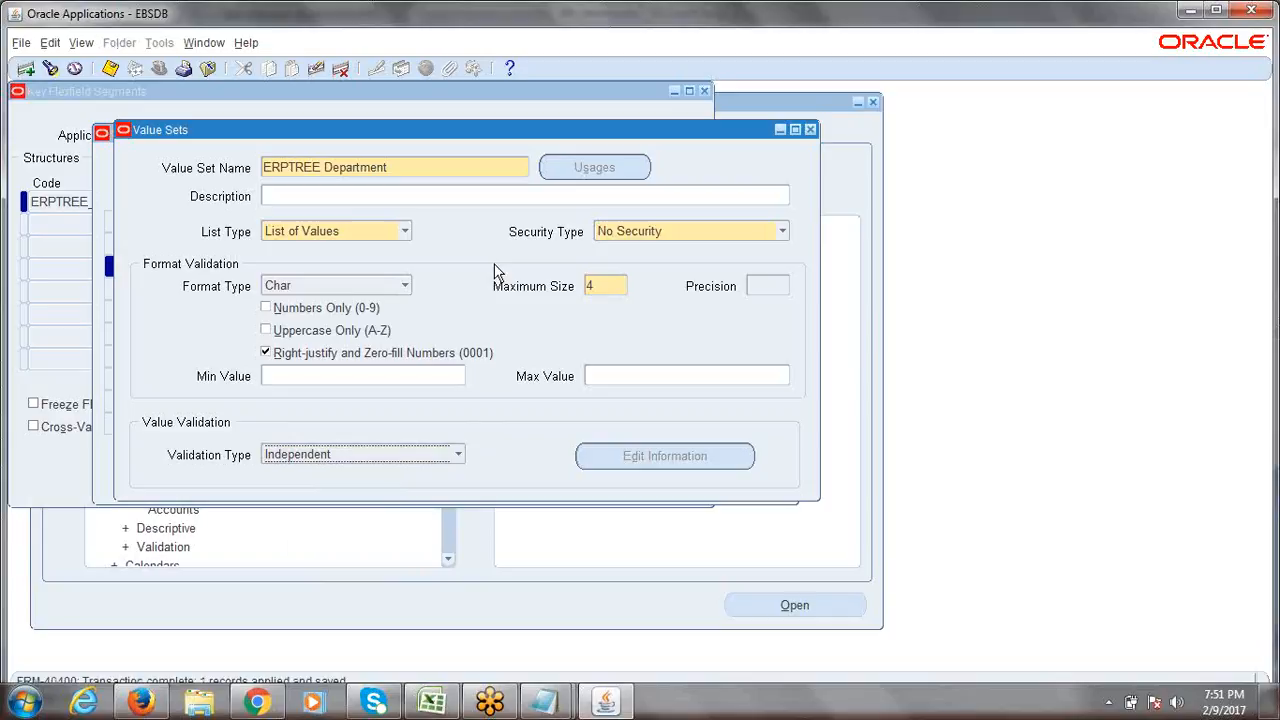
left_click(423, 163)
left_click(438, 705)
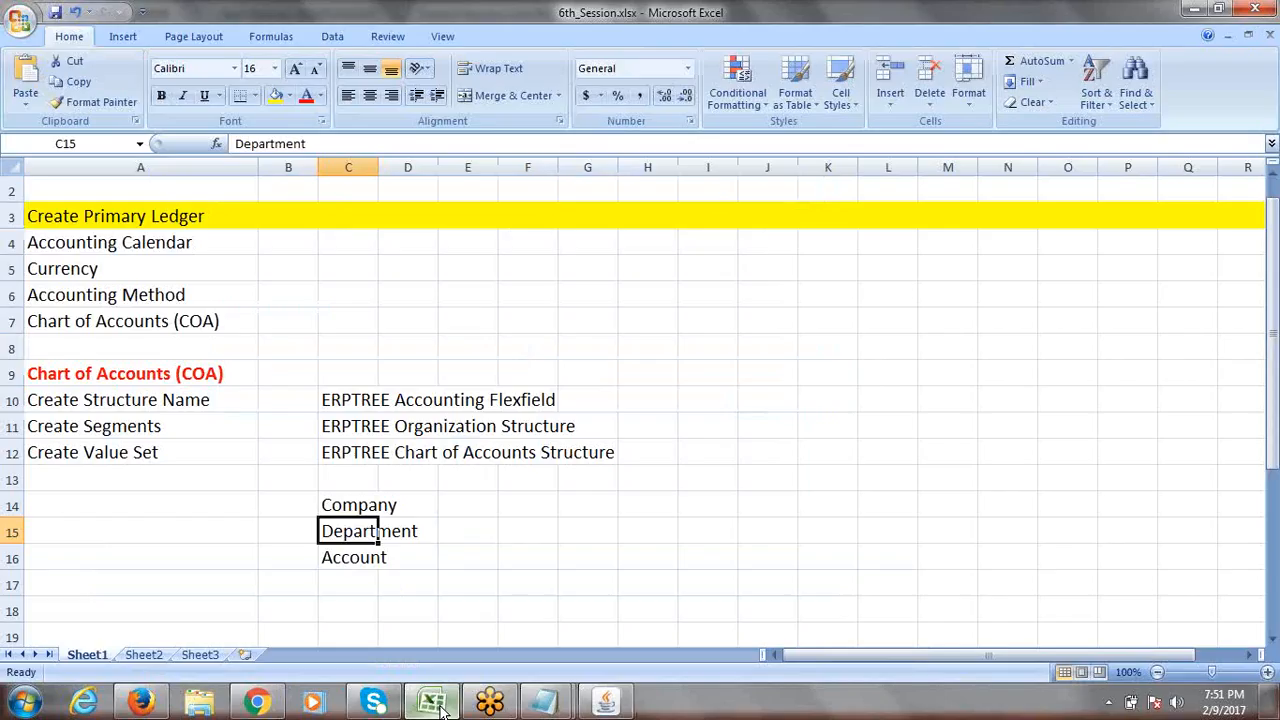
left_click(355, 562)
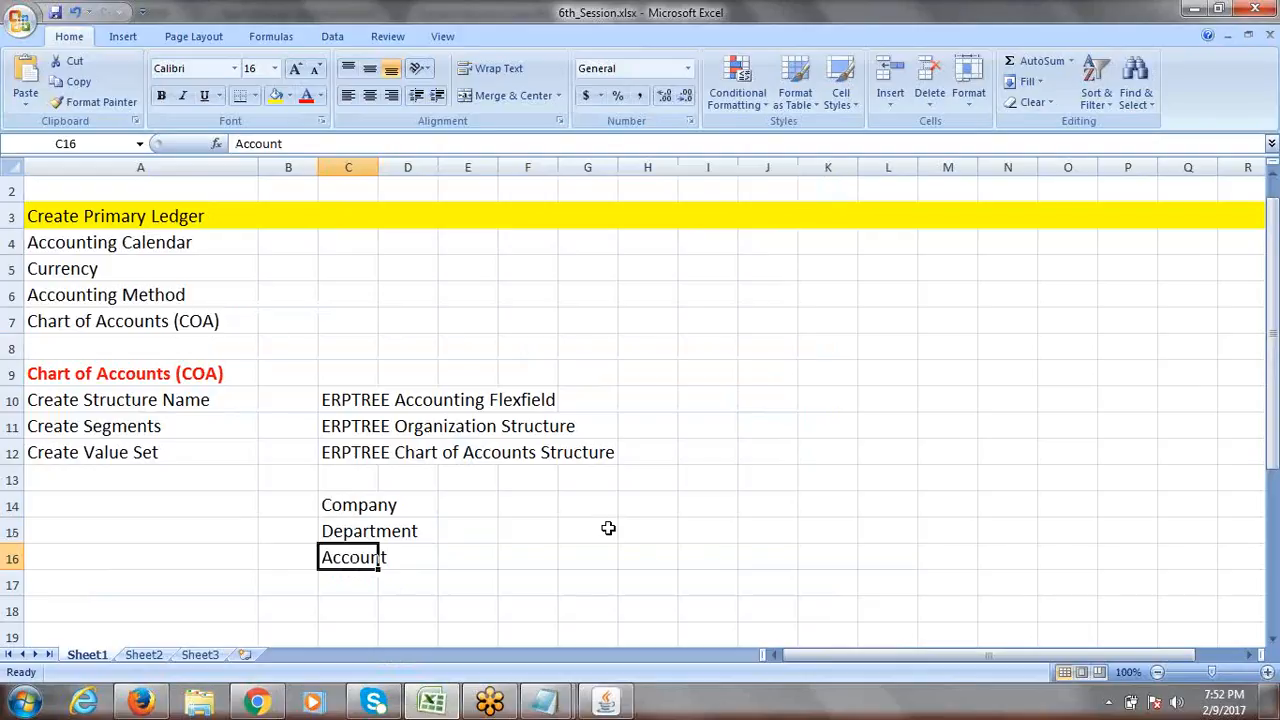
key("alt+Tab")
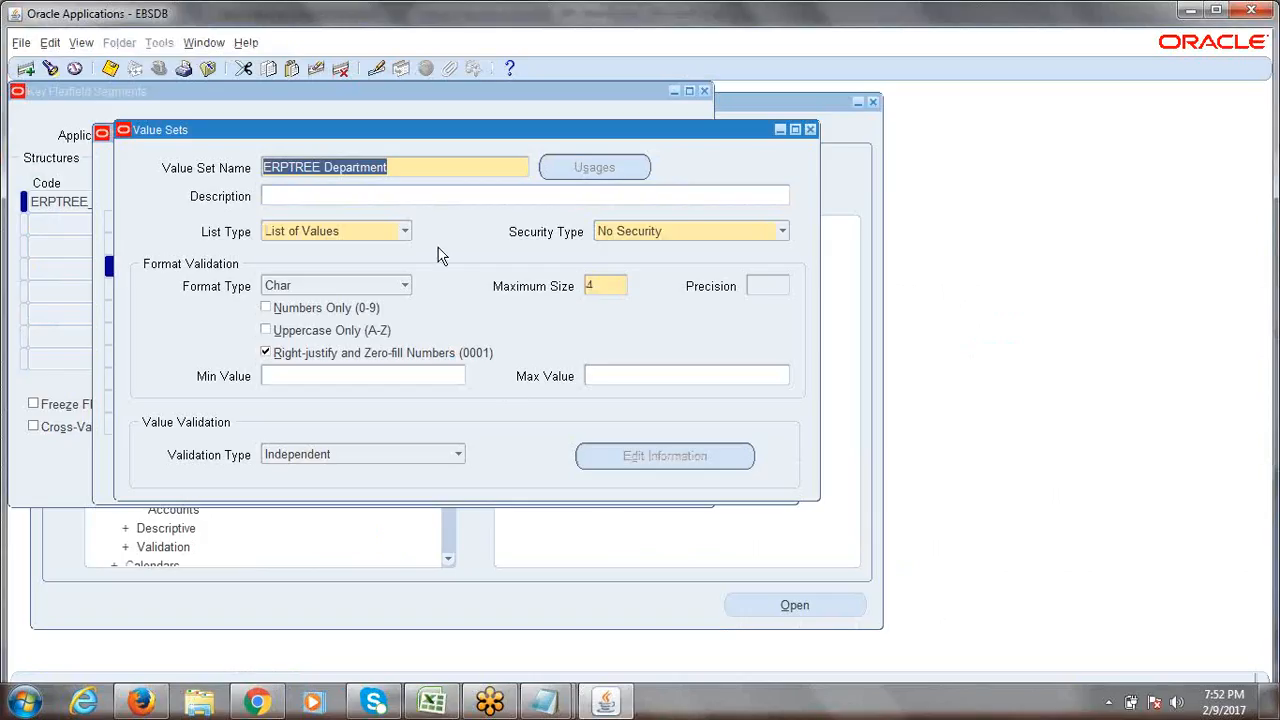
Create and save value set 'ERPTREE Account' with Maximum Size 4 and zero-fill enabled.
left_click(407, 168)
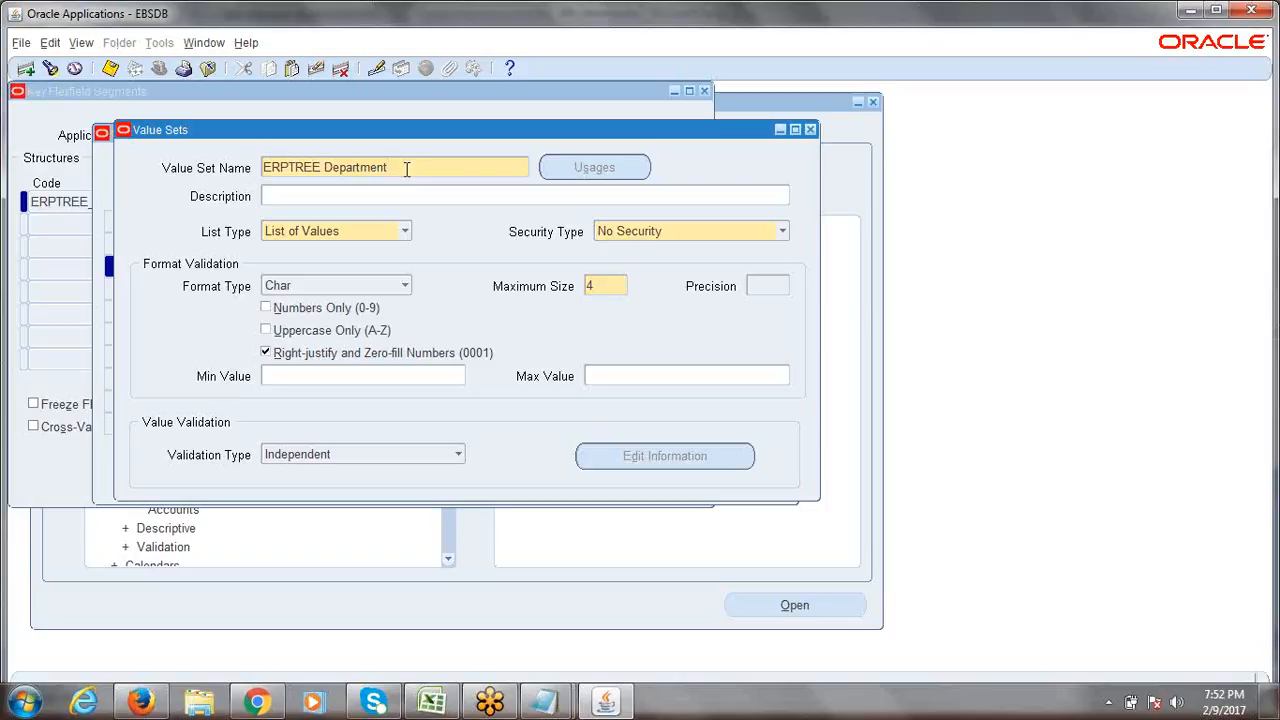
left_click(27, 70)
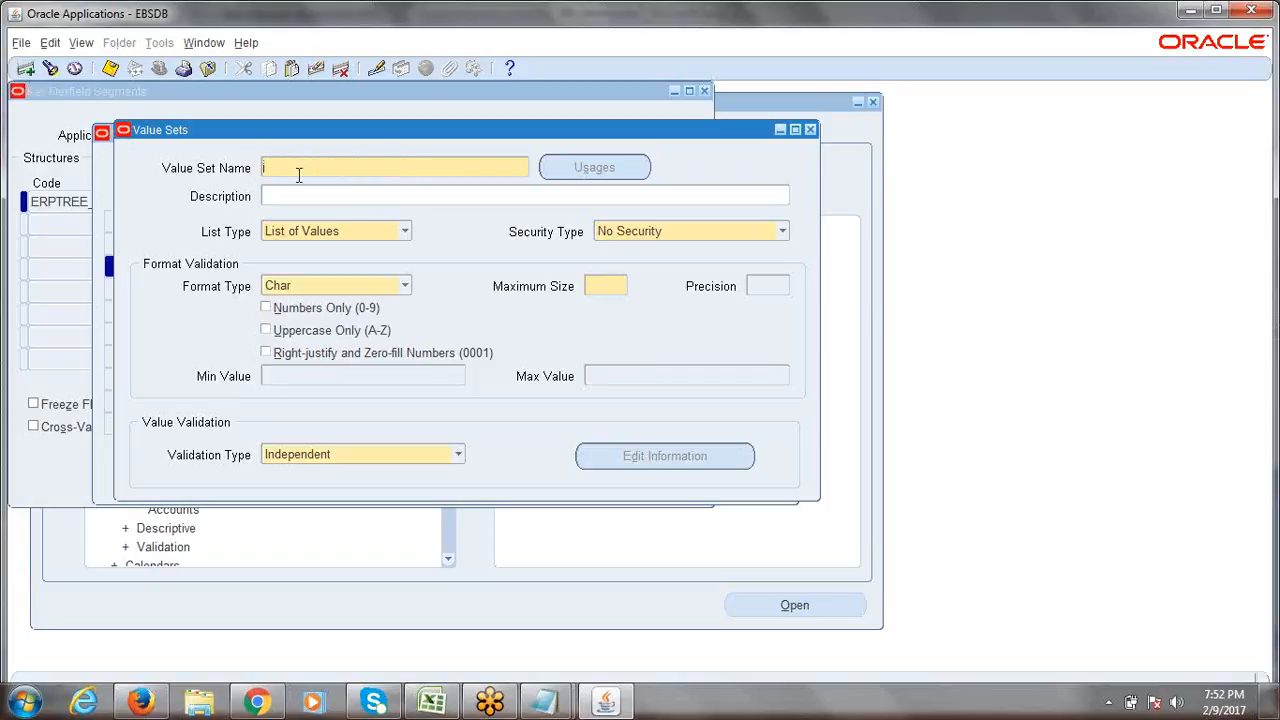
type("ERPTREE Acccunt")
left_click(606, 286)
type("4")
left_click(266, 356)
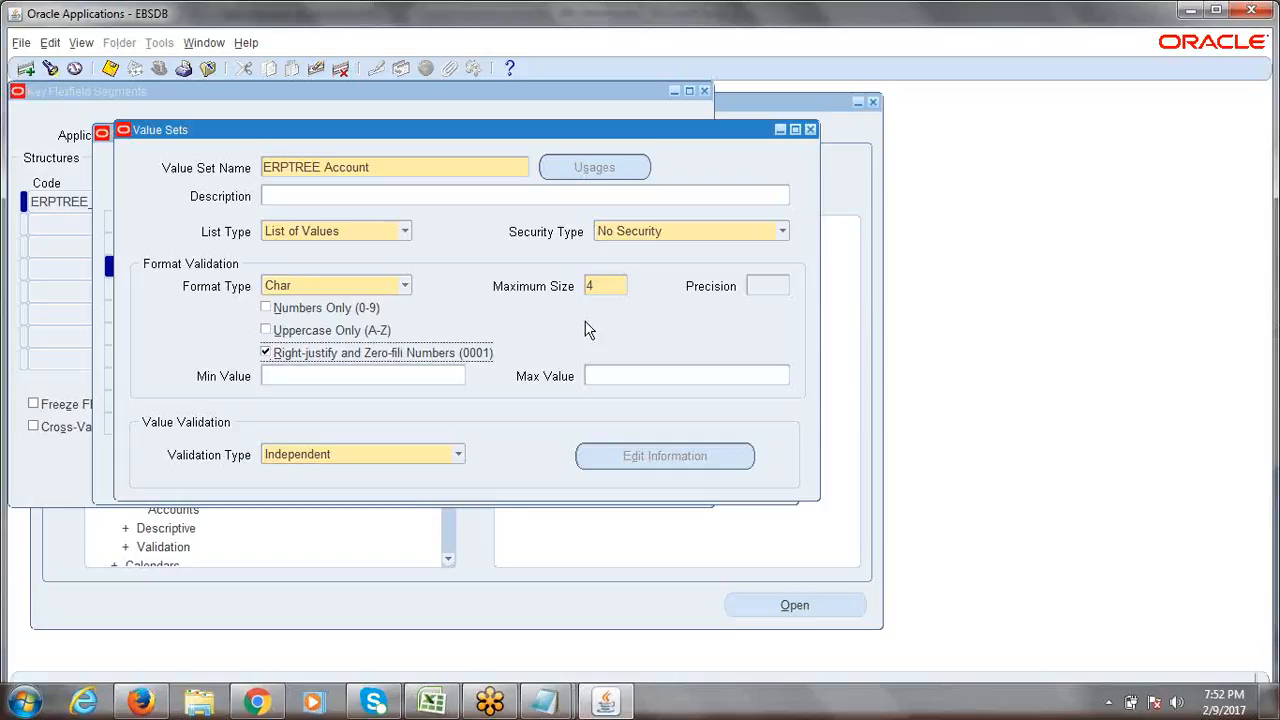
key("ctrl+s")
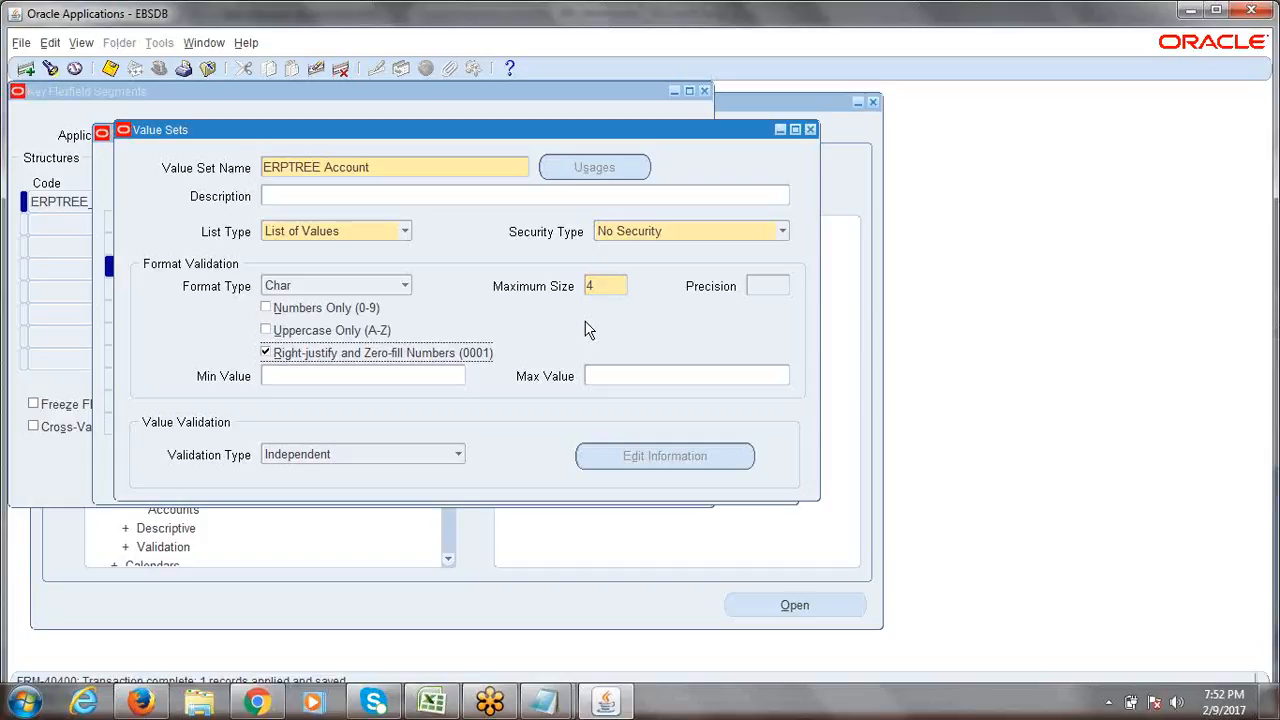
left_click(432, 702)
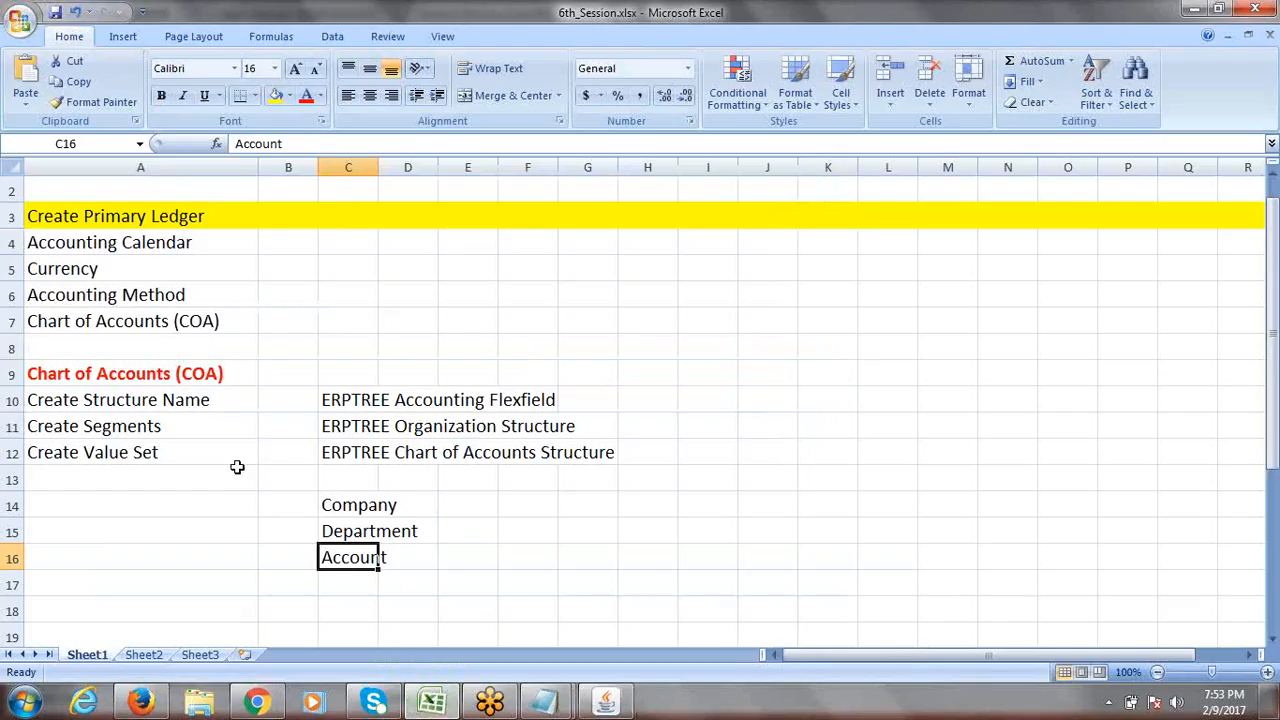
Add the step 'Assign Value Sets to Segments' in cell A13 of the plan.
left_click(119, 451)
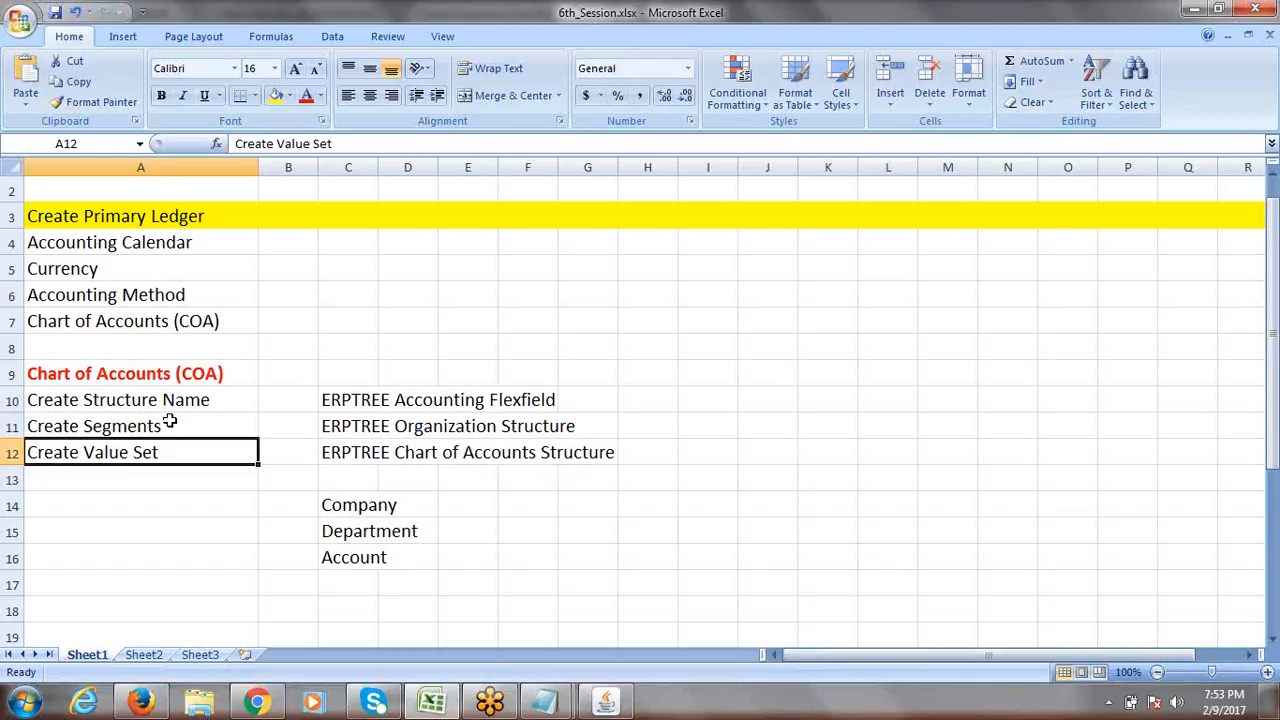
left_click(110, 468)
type("Assign ")
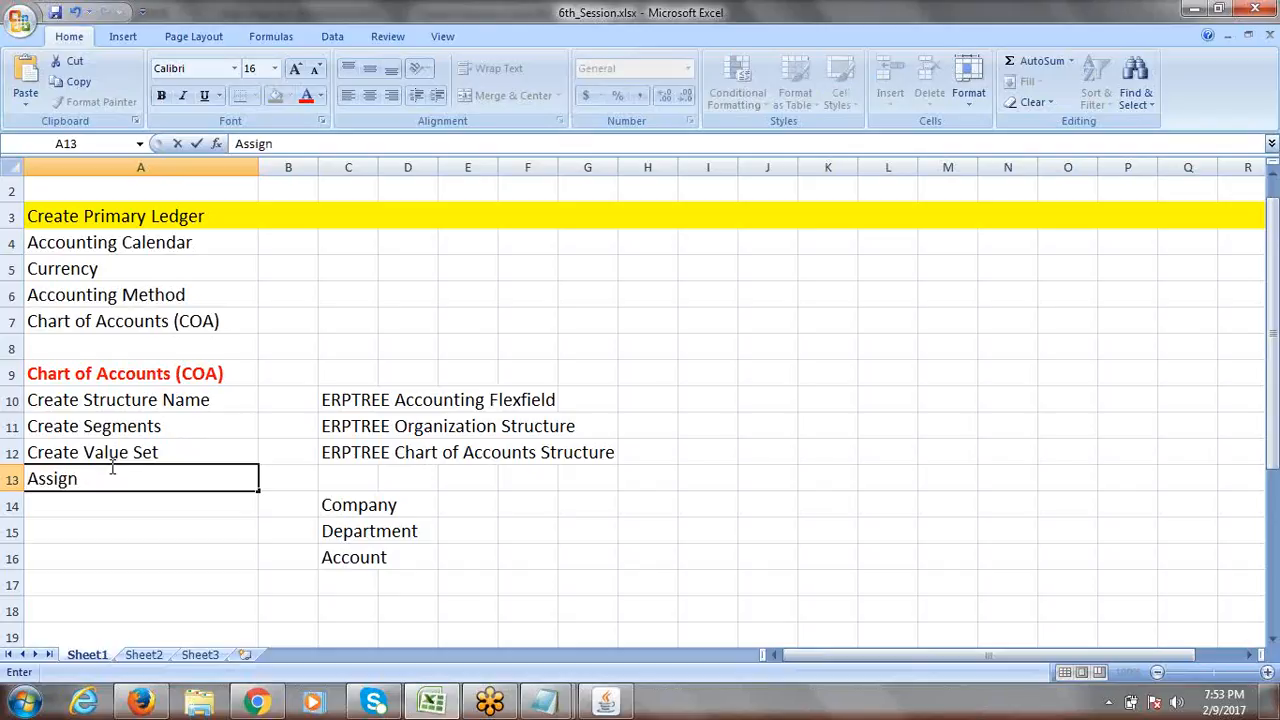
type("Value Sets to S")
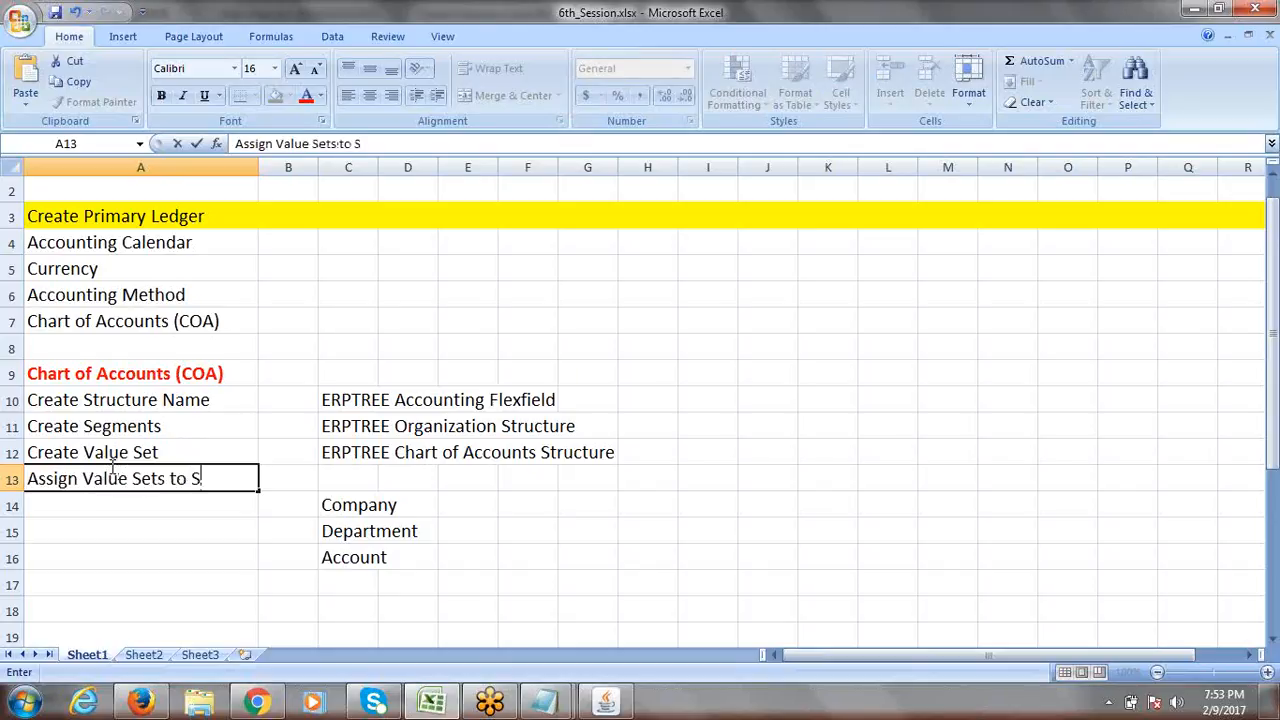
type("egments")
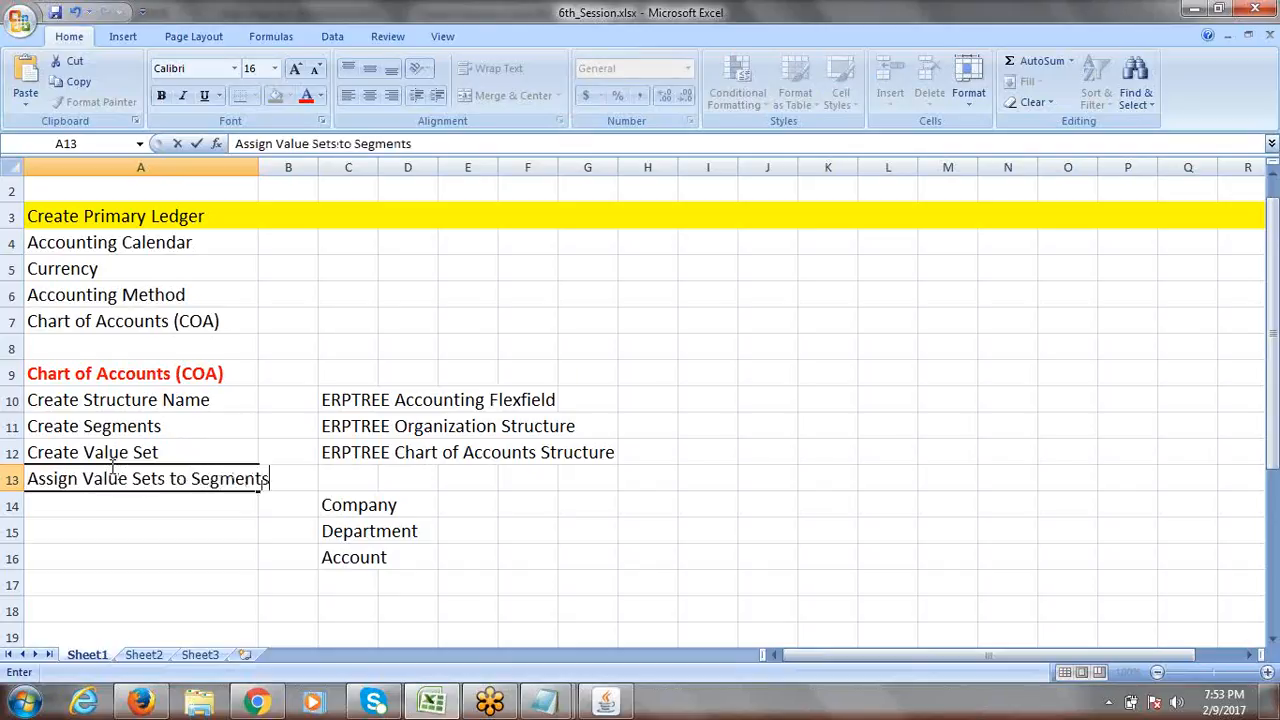
left_click(354, 486)
left_click(435, 480)
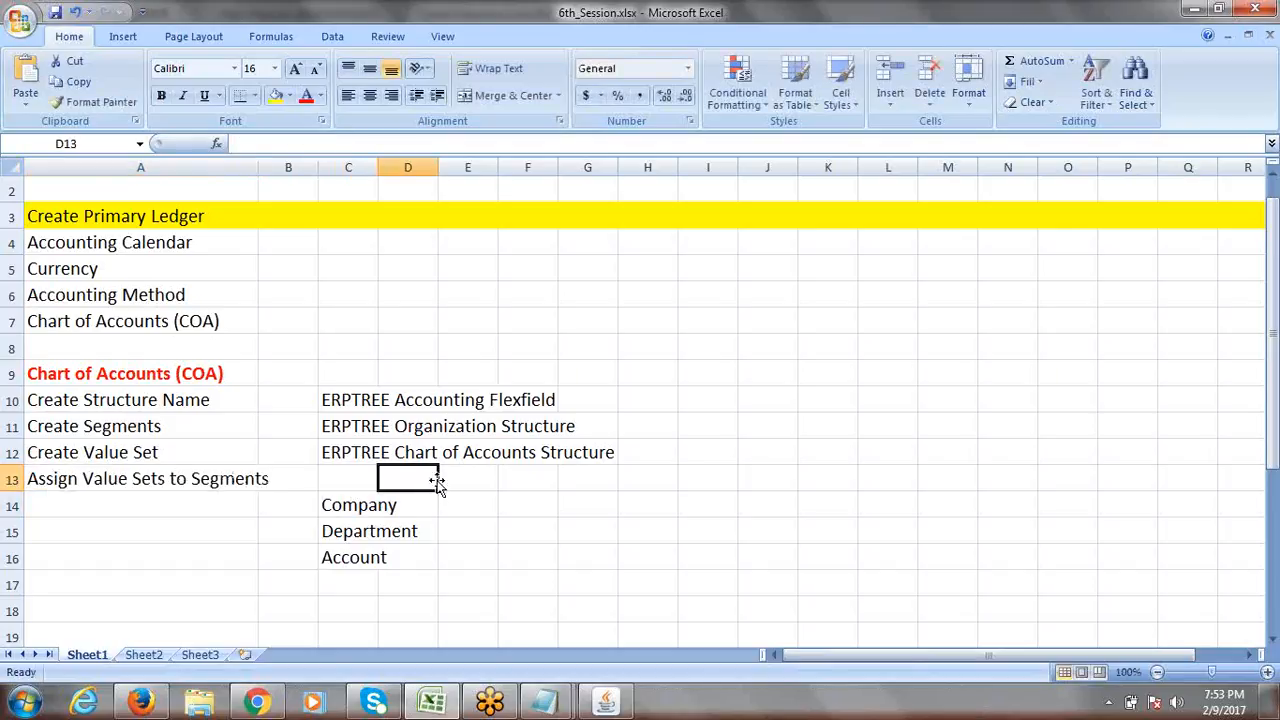
left_click(82, 483)
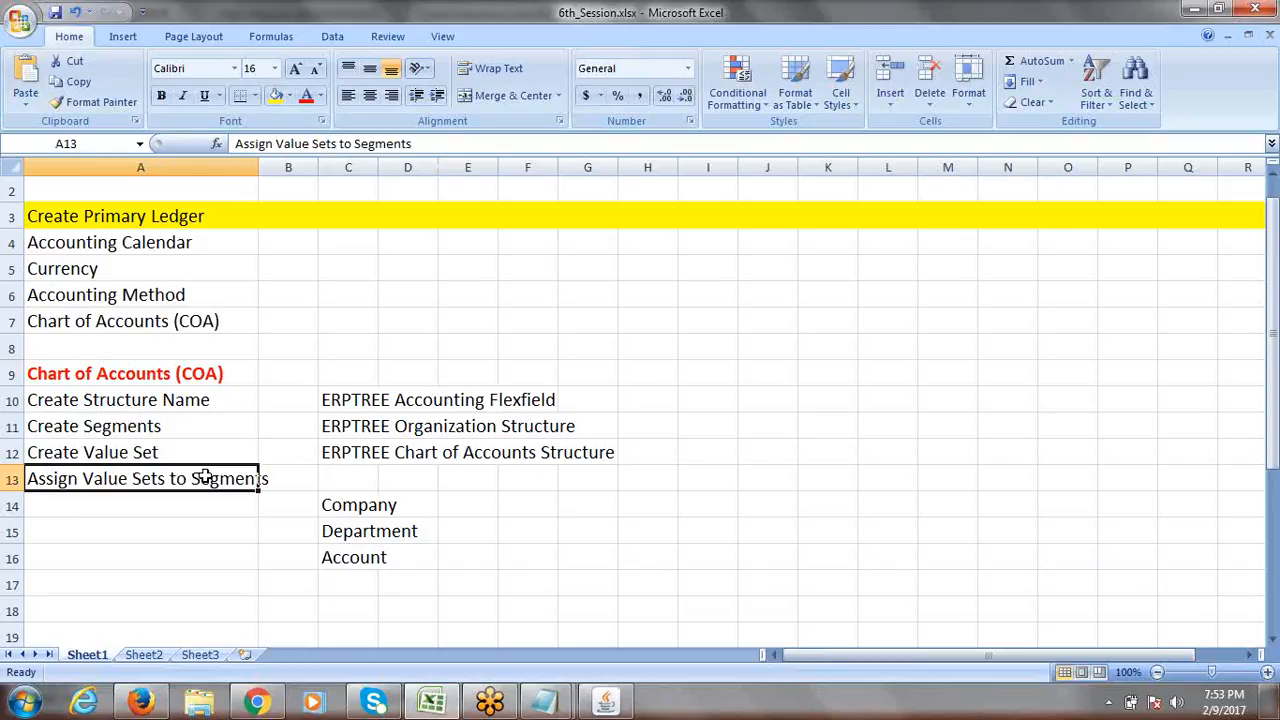
key("alt+Tab")
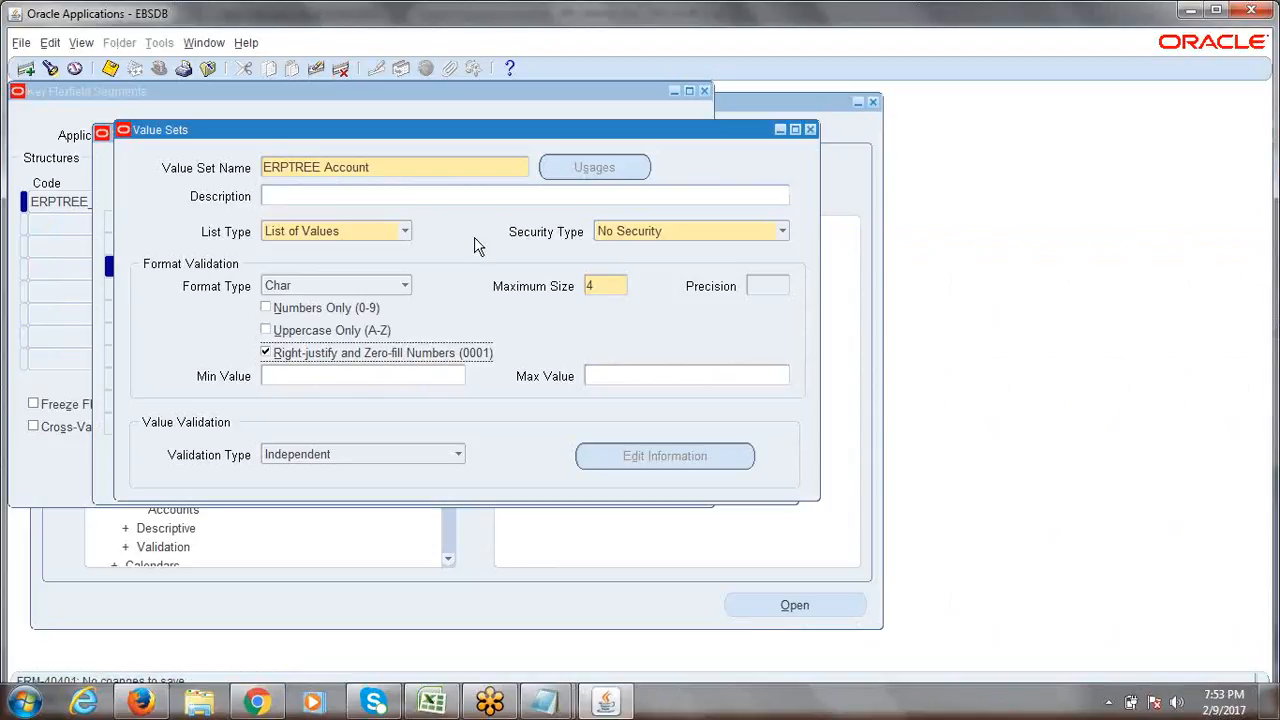
Close the Value Sets form and review the Company, Department and Account segment rows.
left_click(810, 131)
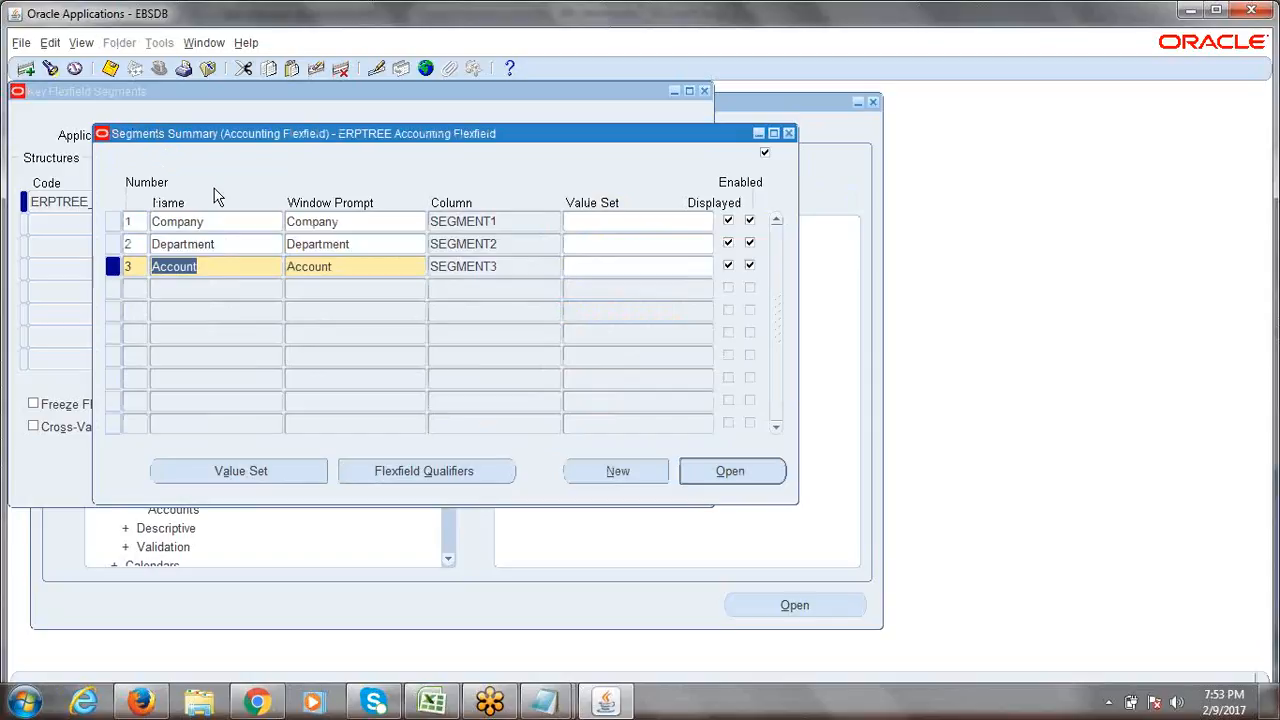
left_click(218, 224)
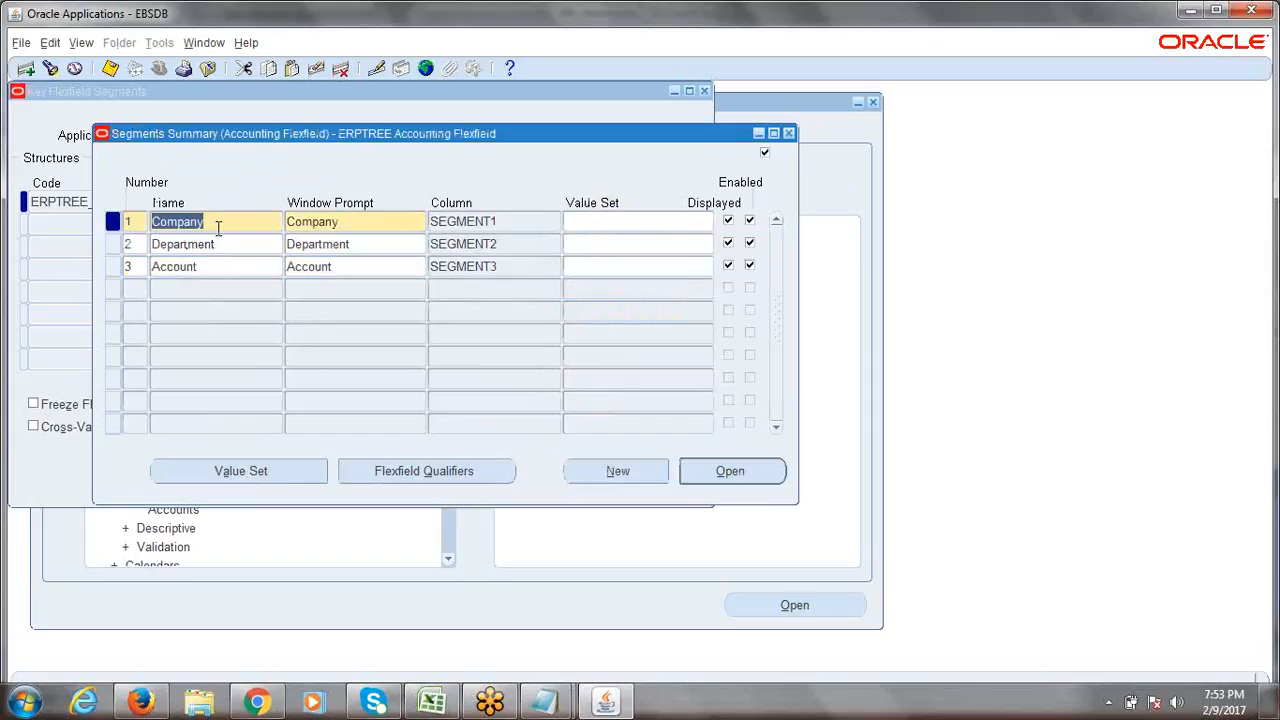
left_click(214, 243)
left_click(220, 265)
left_click(237, 222)
left_click(230, 245)
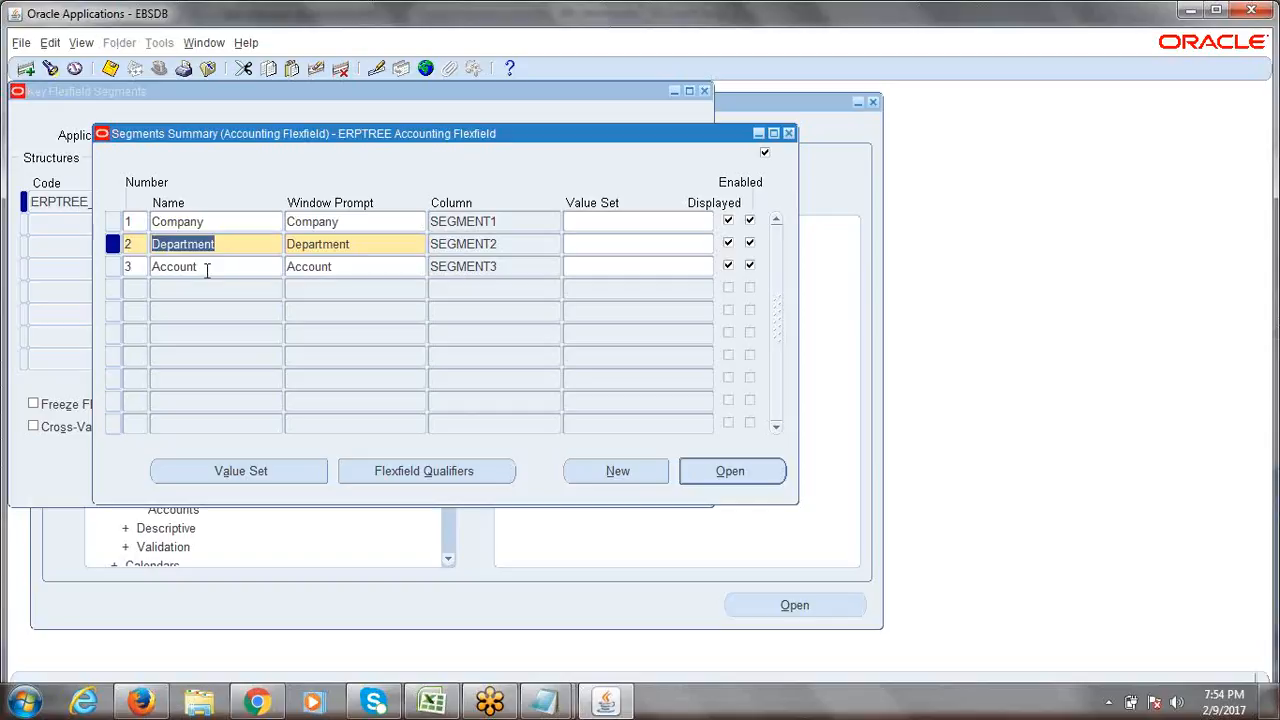
left_click(207, 270)
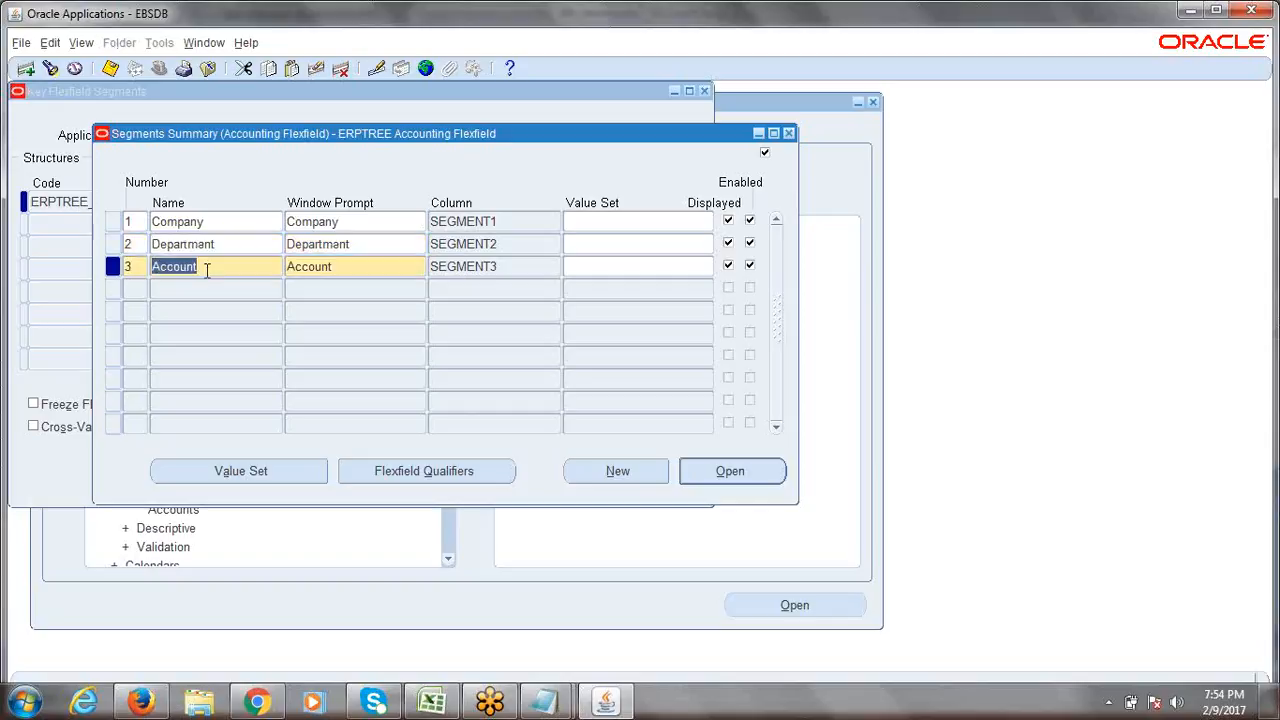
left_click(219, 224)
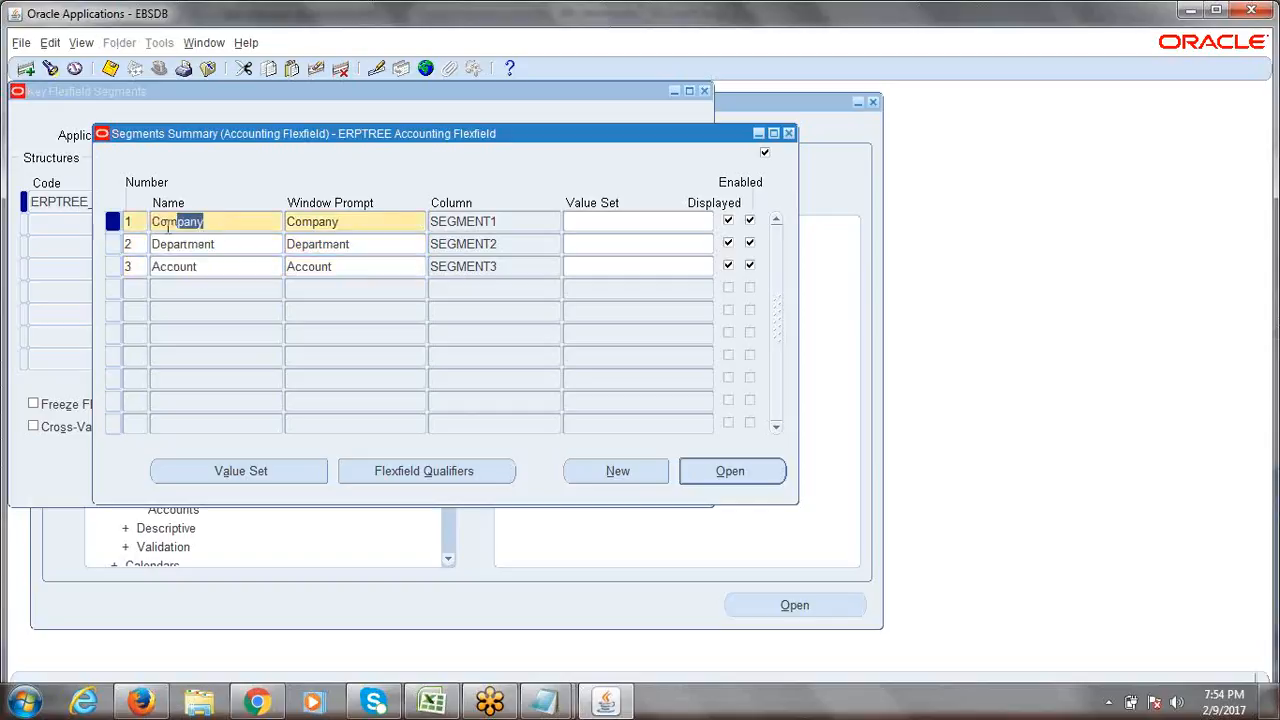
Select the Company segment name and move into its Value Set field.
left_click_drag(205, 222, 133, 229)
mouse_move(134, 229)
left_mouse_down()
mouse_move(214, 222)
mouse_move(154, 225)
left_mouse_up()
left_click(613, 222)
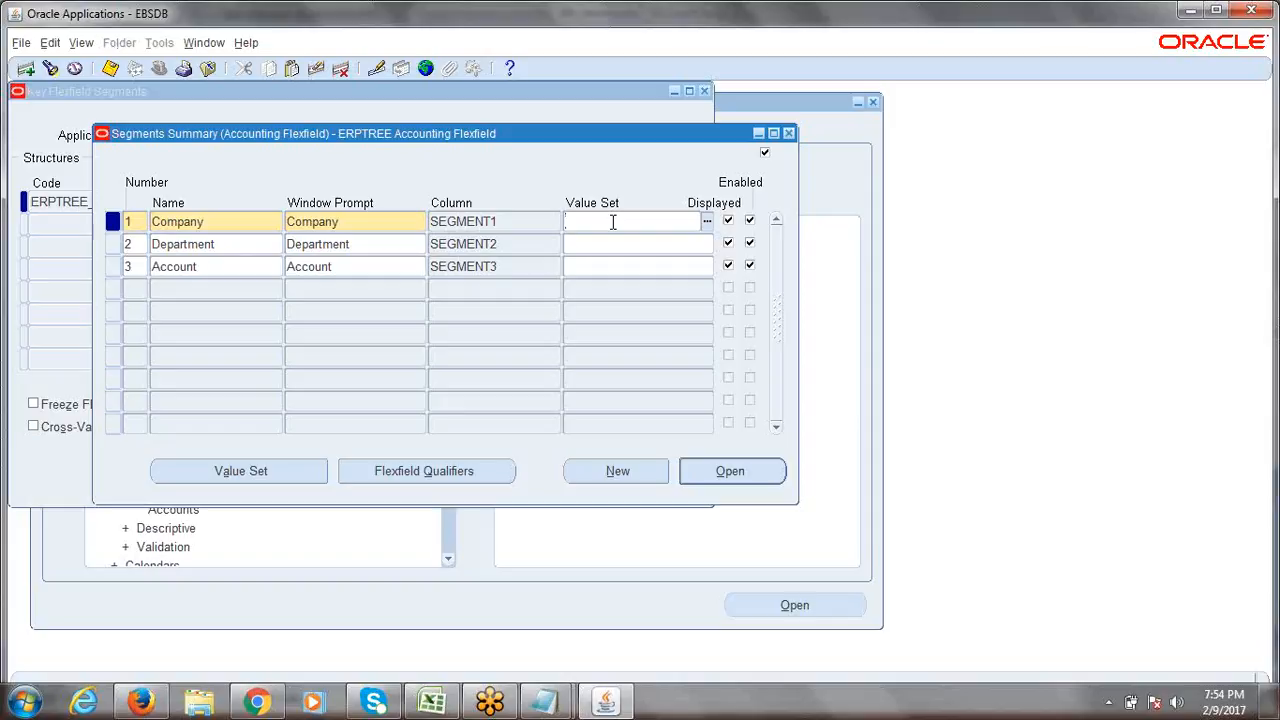
Search value sets matching 'ERPTREE %' and assign ERPTREE Company to the Company segment.
type("erptree")
key("Tab")
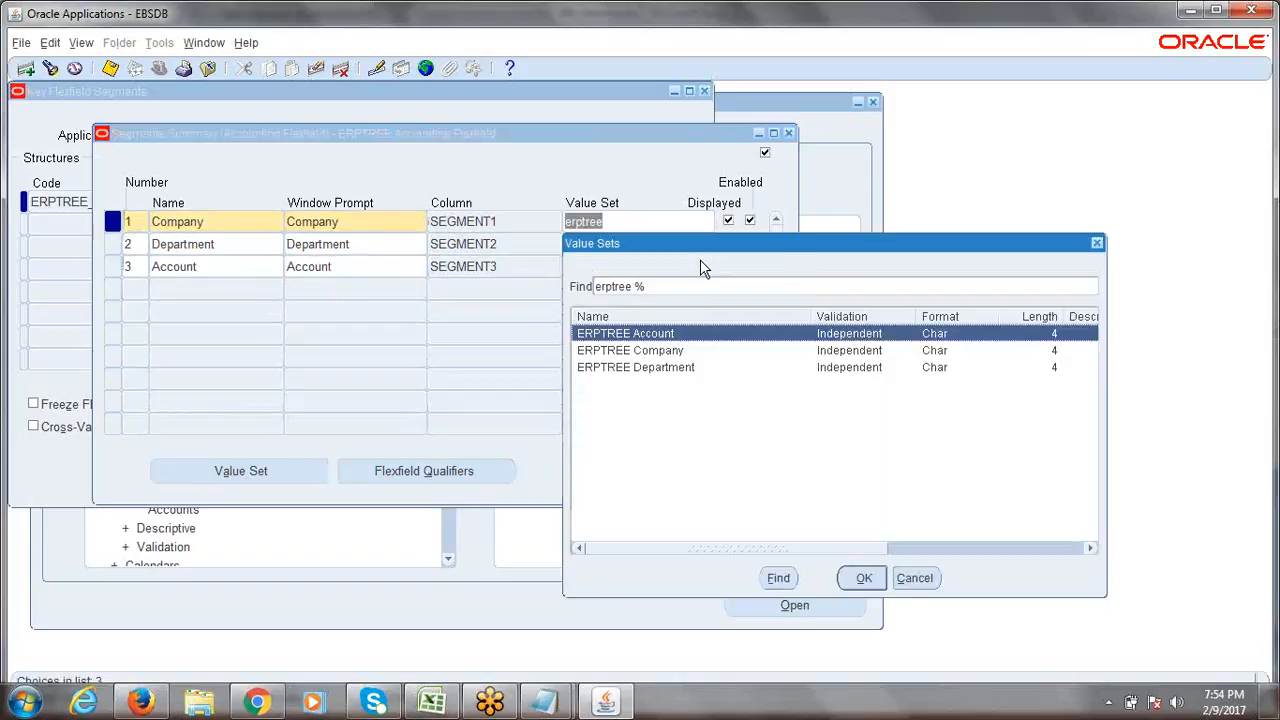
left_click(1099, 245)
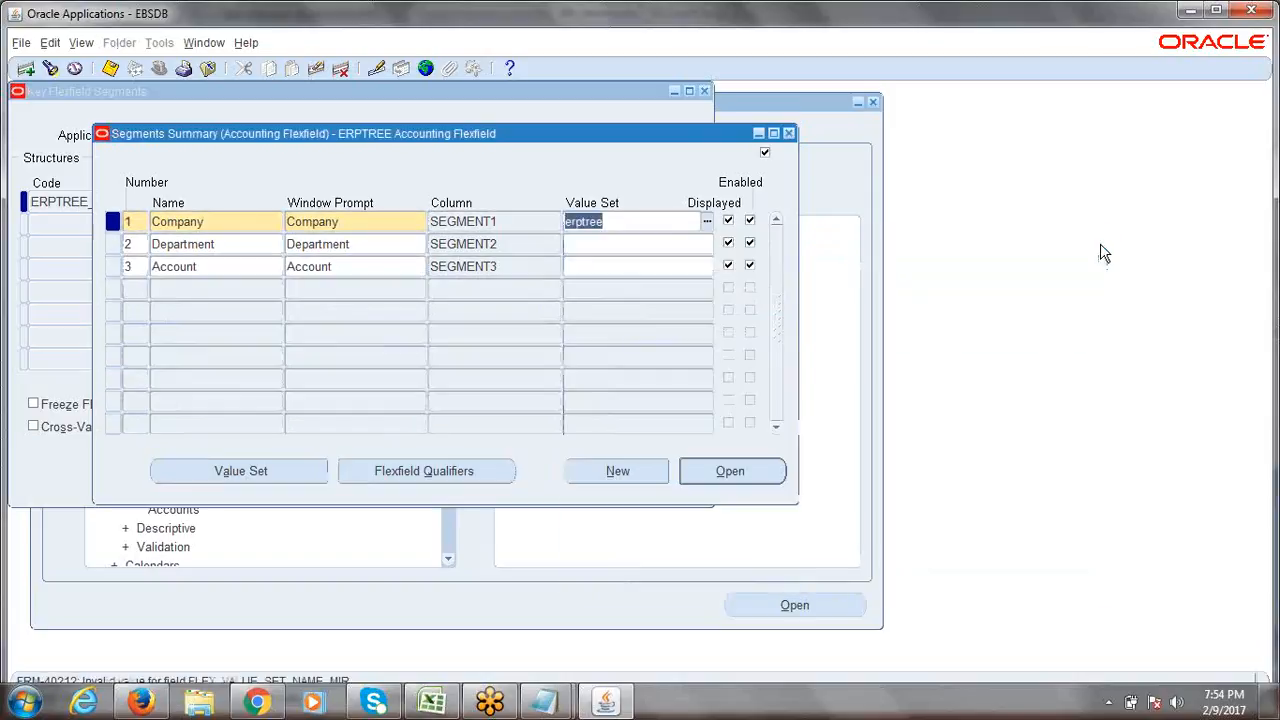
key("BackSpace")
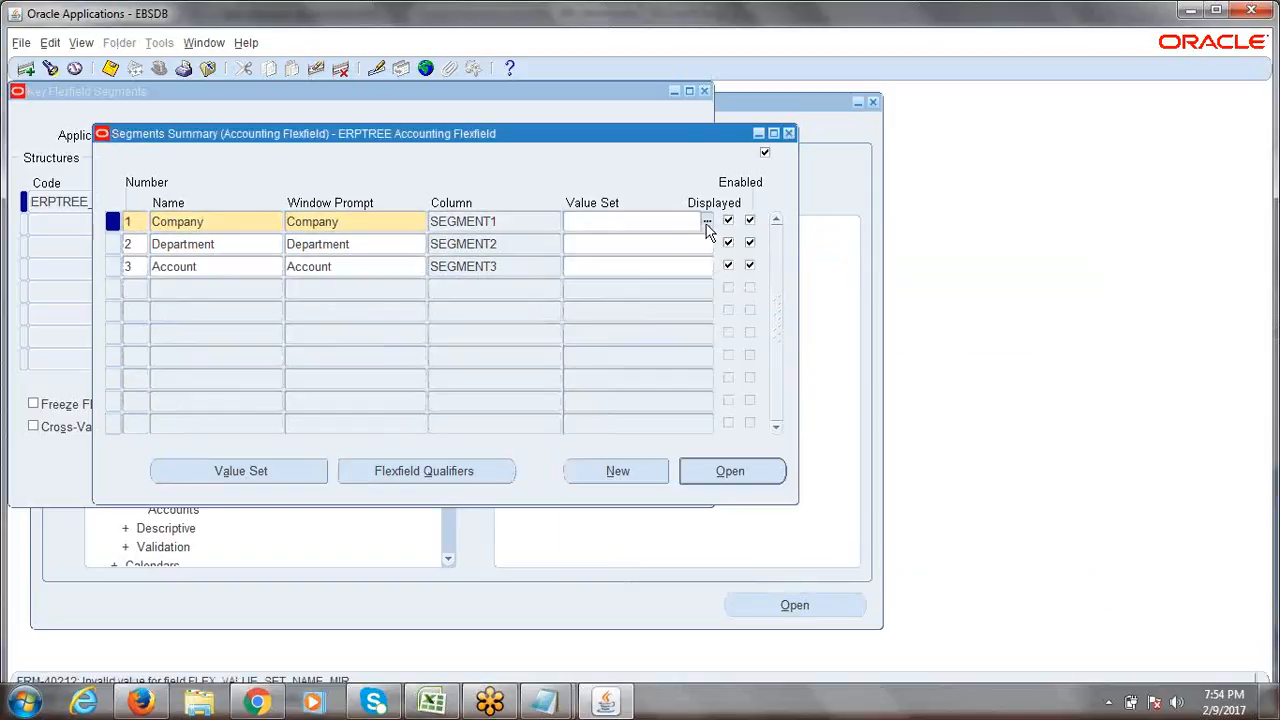
left_click(706, 221)
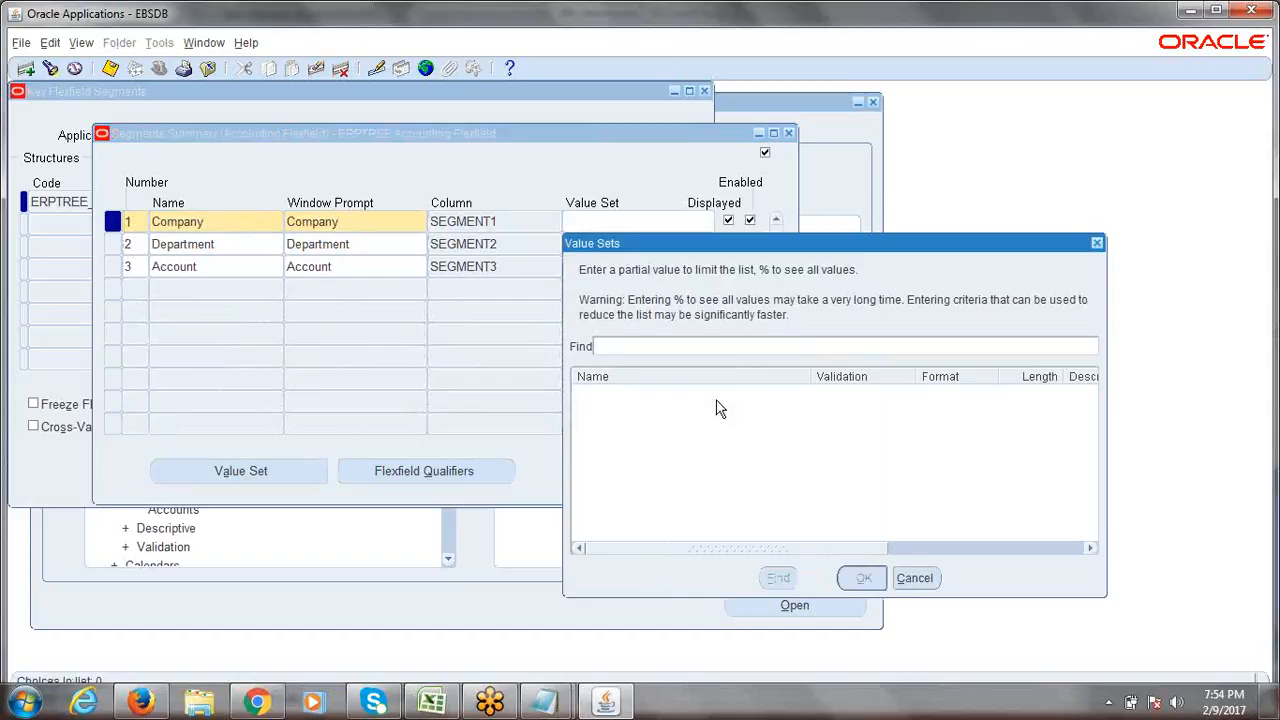
type("ERPTREE %")
key("Return")
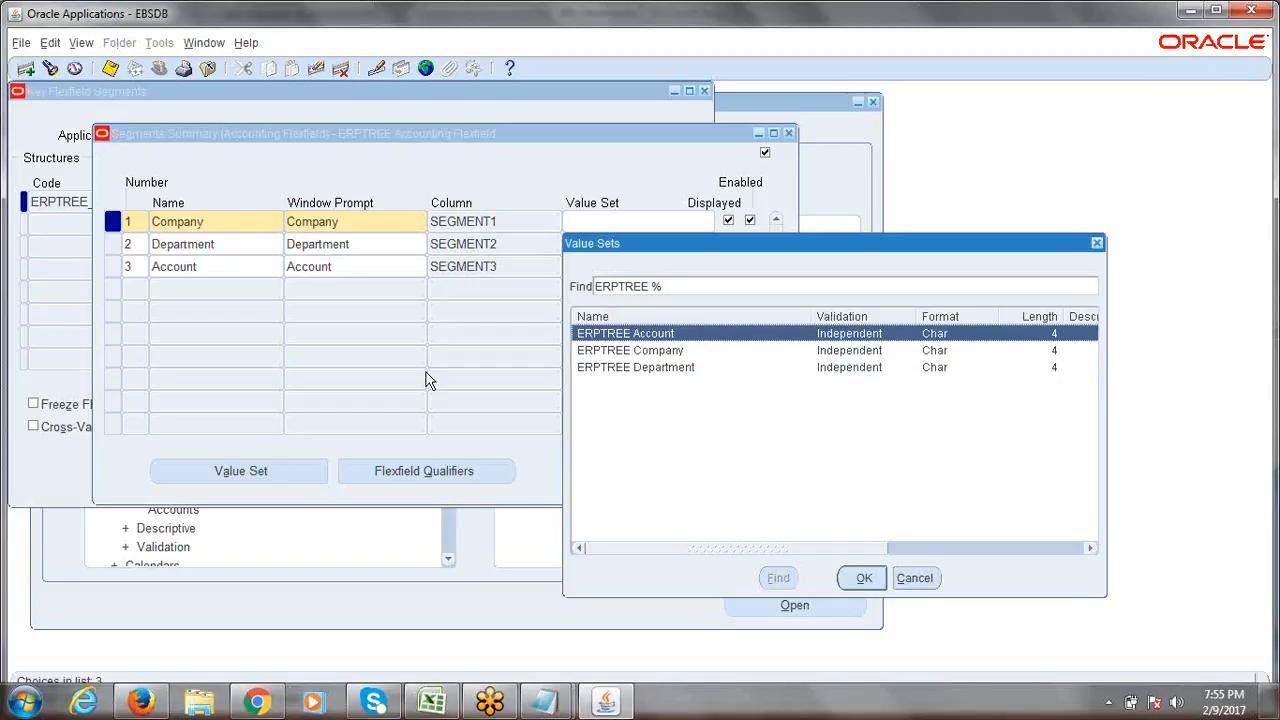
left_click(608, 351)
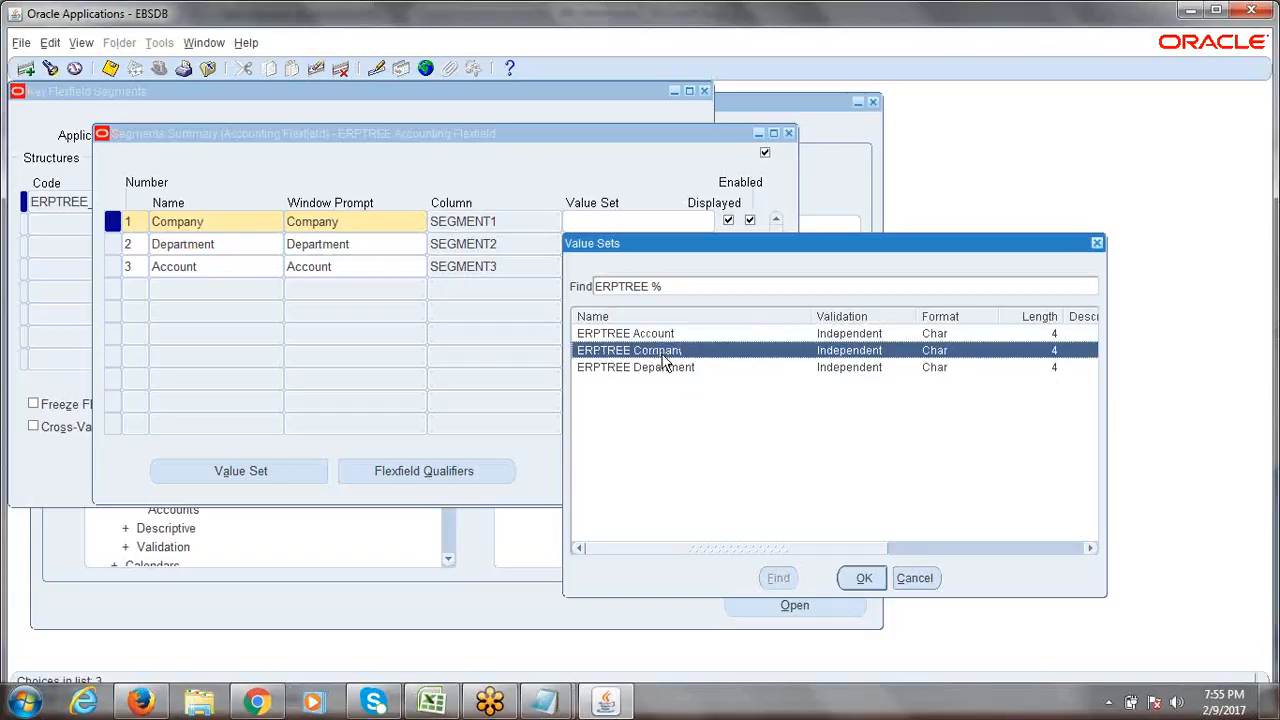
left_click(860, 578)
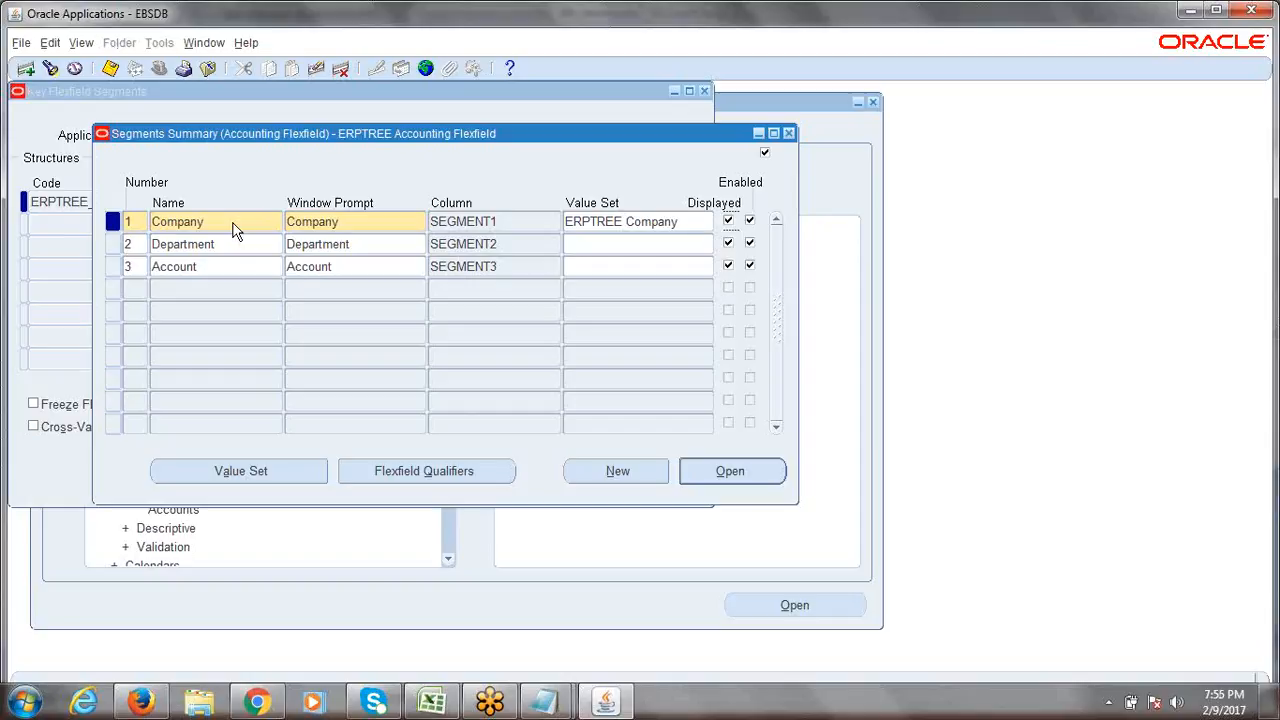
Check Company's value set, then enter ERPTREE Department as the Department segment's value set.
left_click(696, 218)
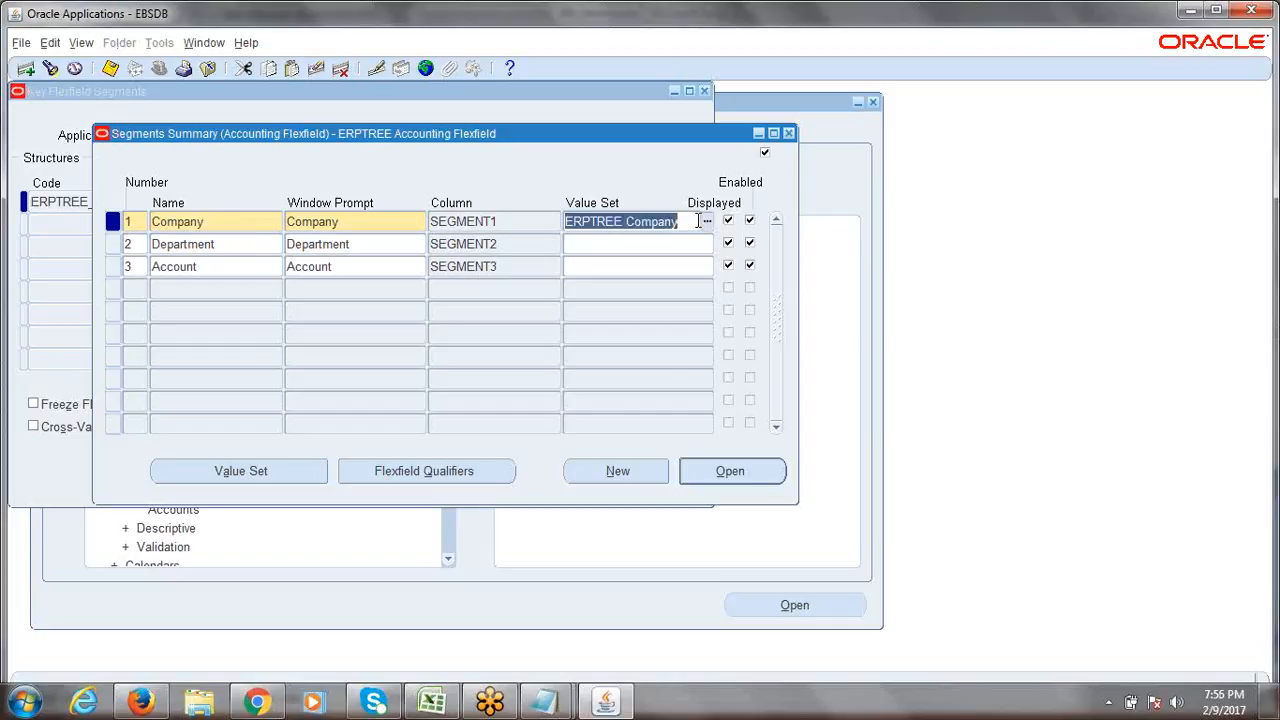
left_click(217, 223)
left_click(591, 242)
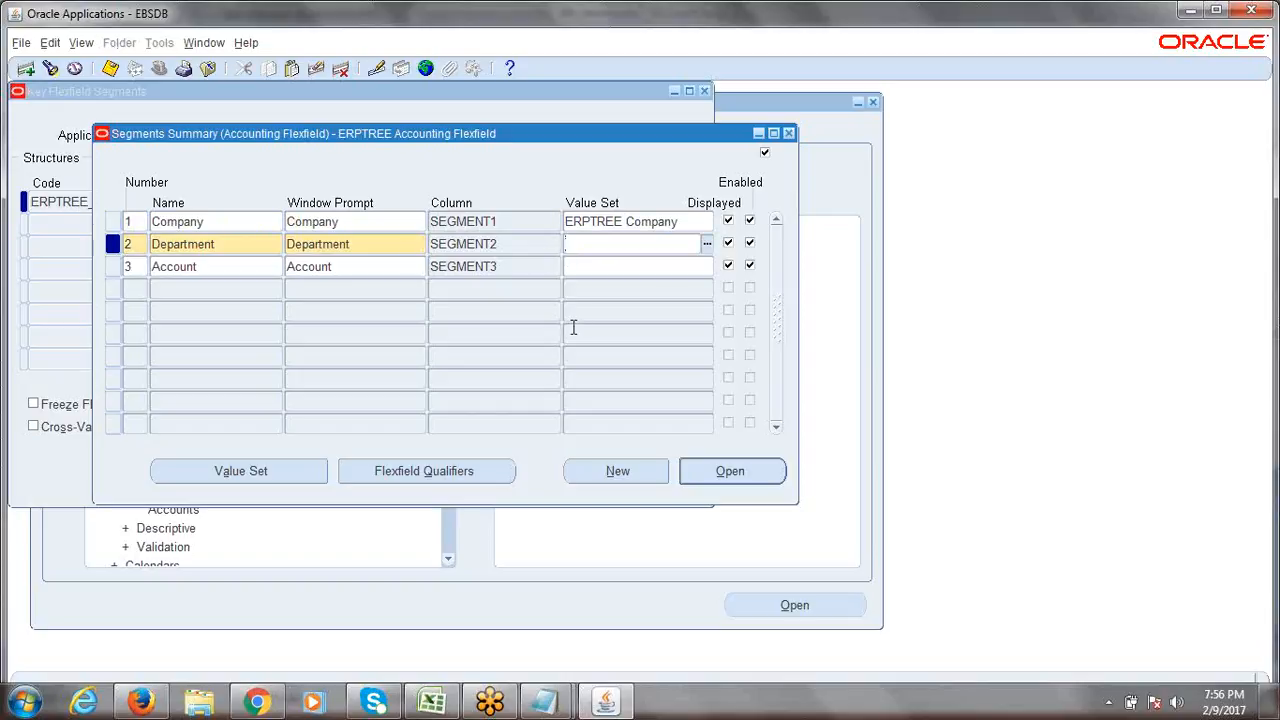
type("ERPTREE Department")
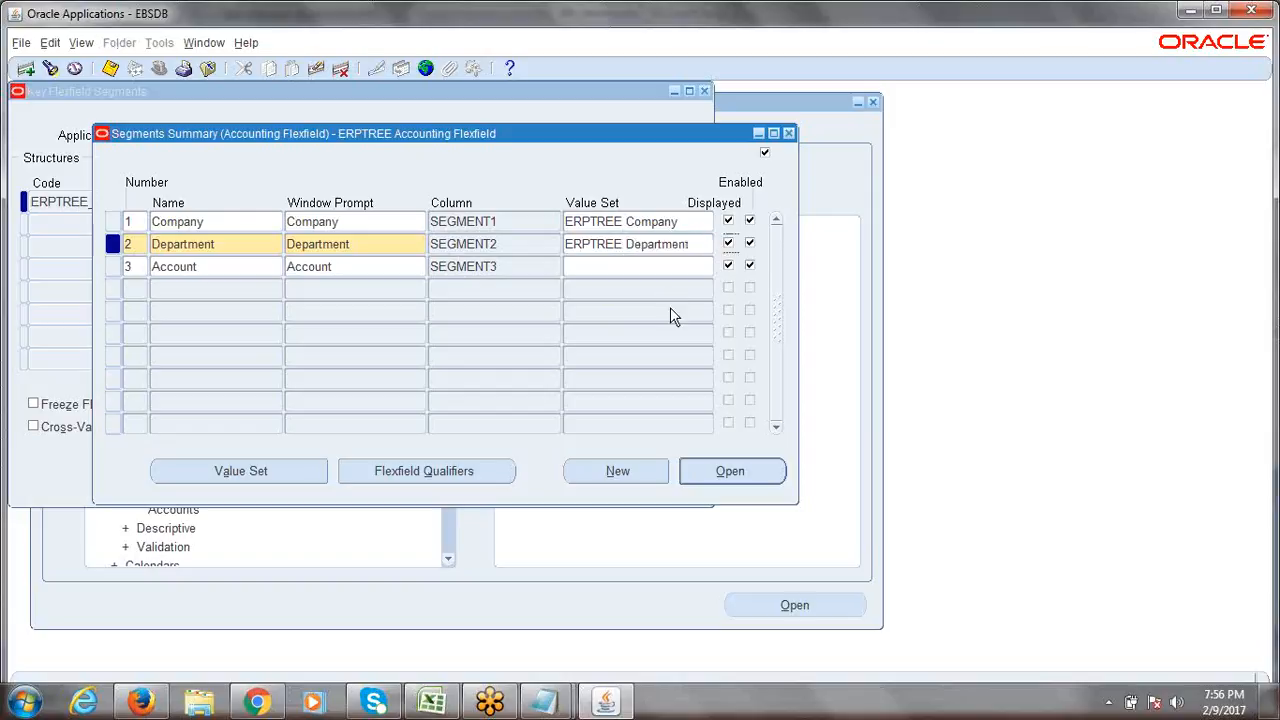
Assign ERPTREE Account to the Account segment and save all three assignments.
left_click(616, 266)
type("erpt")
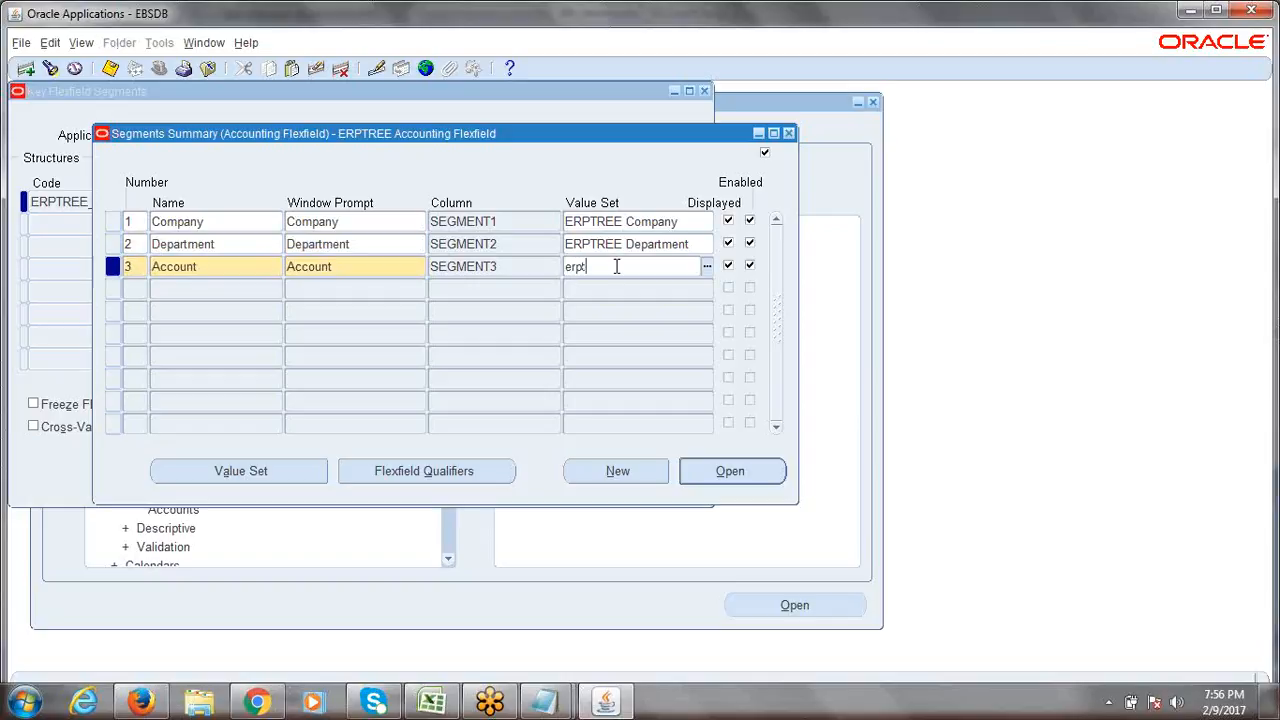
type("ree scc")
key("Tab")
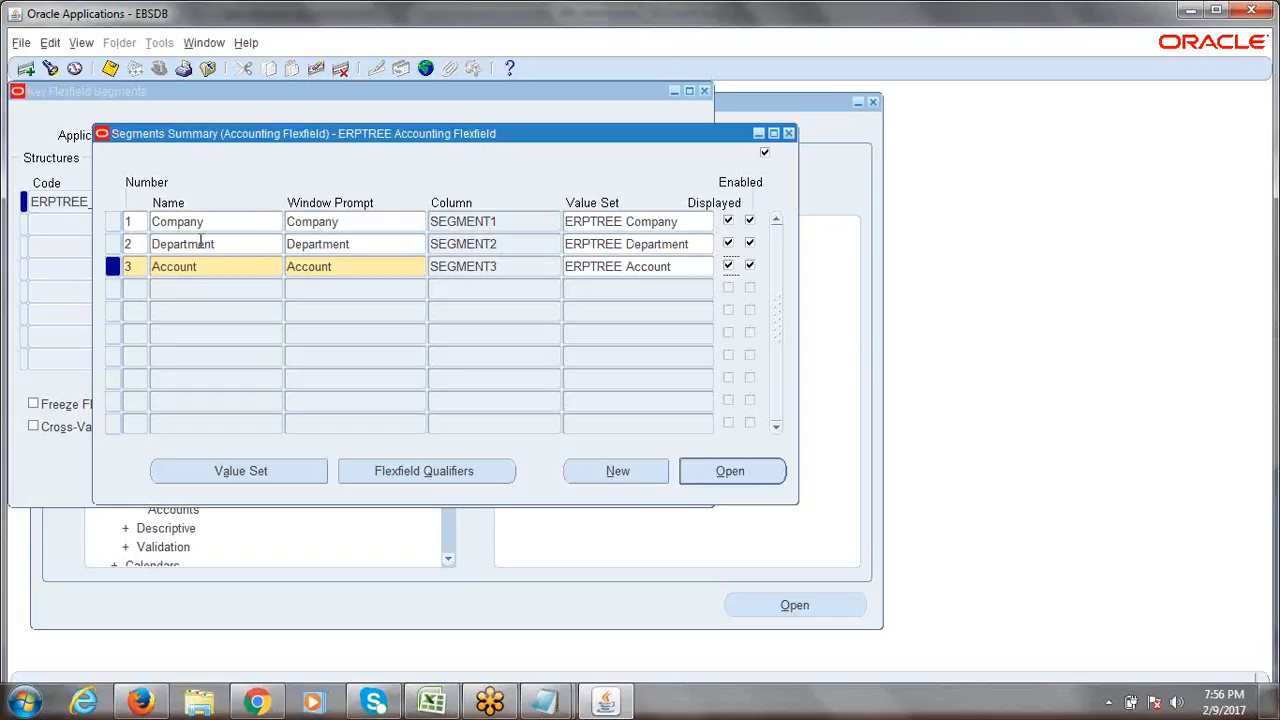
key("ctrl+s")
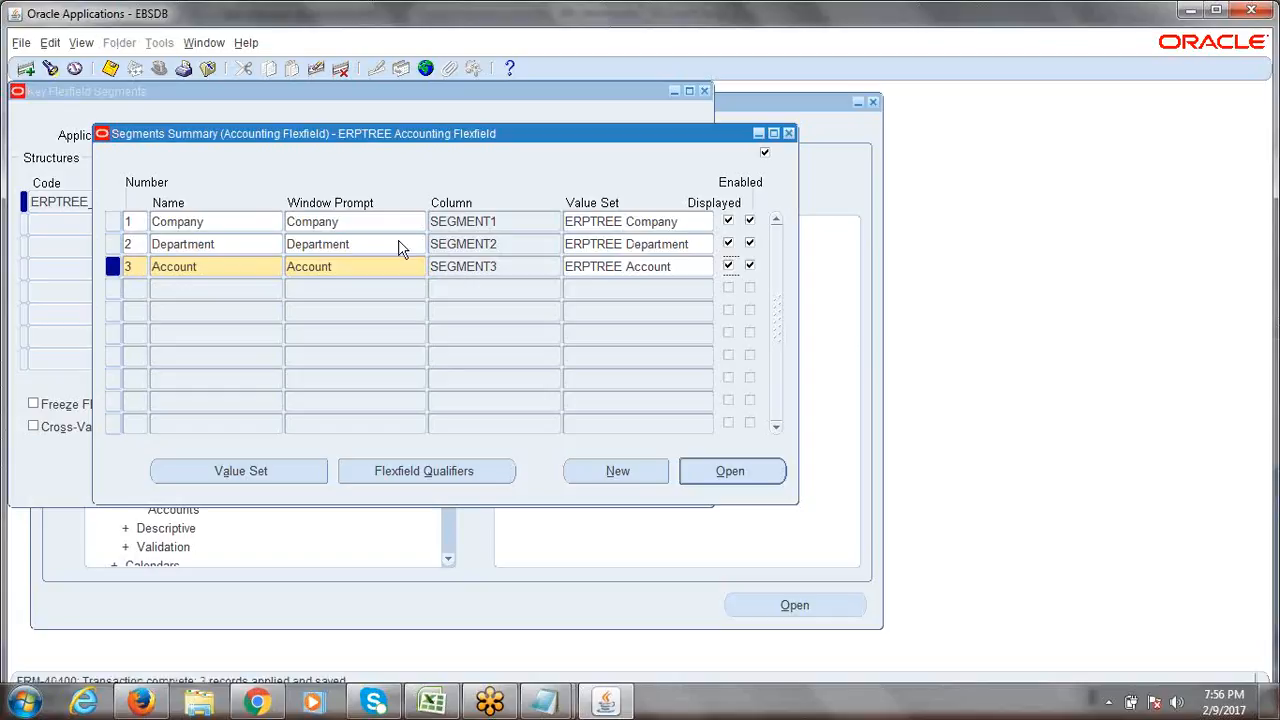
key("ctrl+s")
Review the 6th_Session.xlsx COA steps, from Create Structure Name to Assign Value Sets to Segments.
key("alt+Tab")
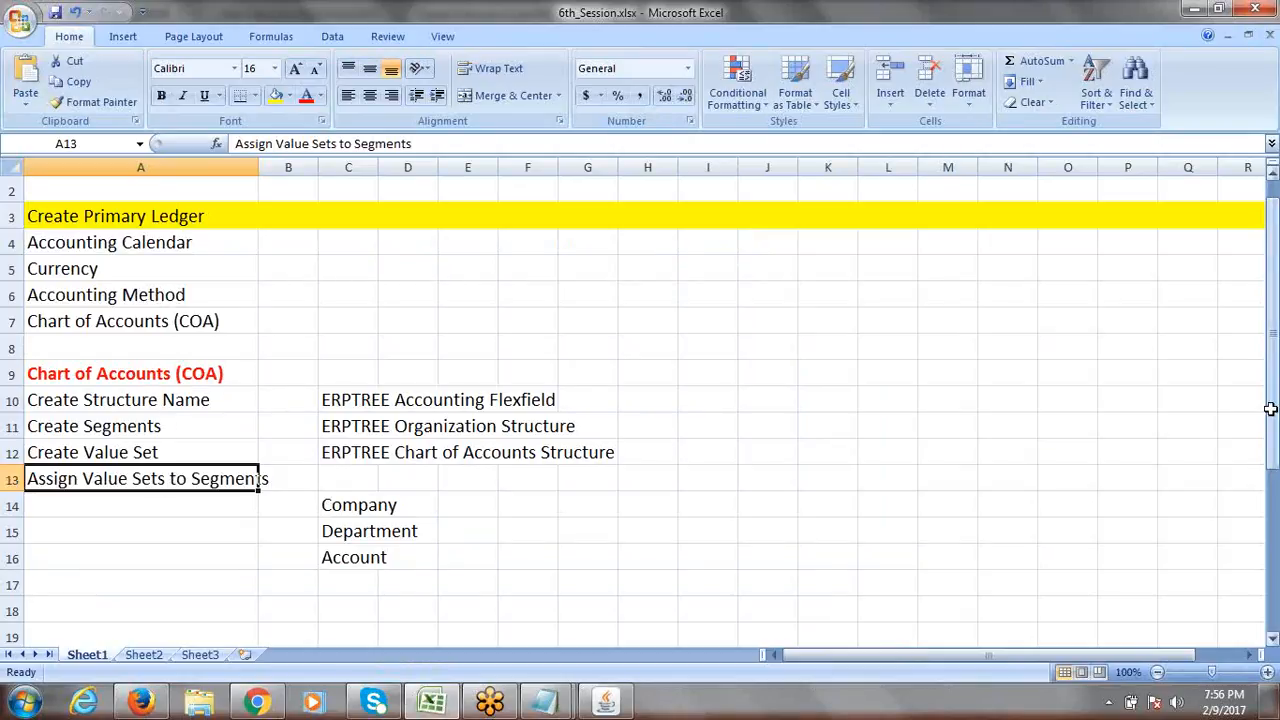
left_click(145, 401)
left_click(138, 430)
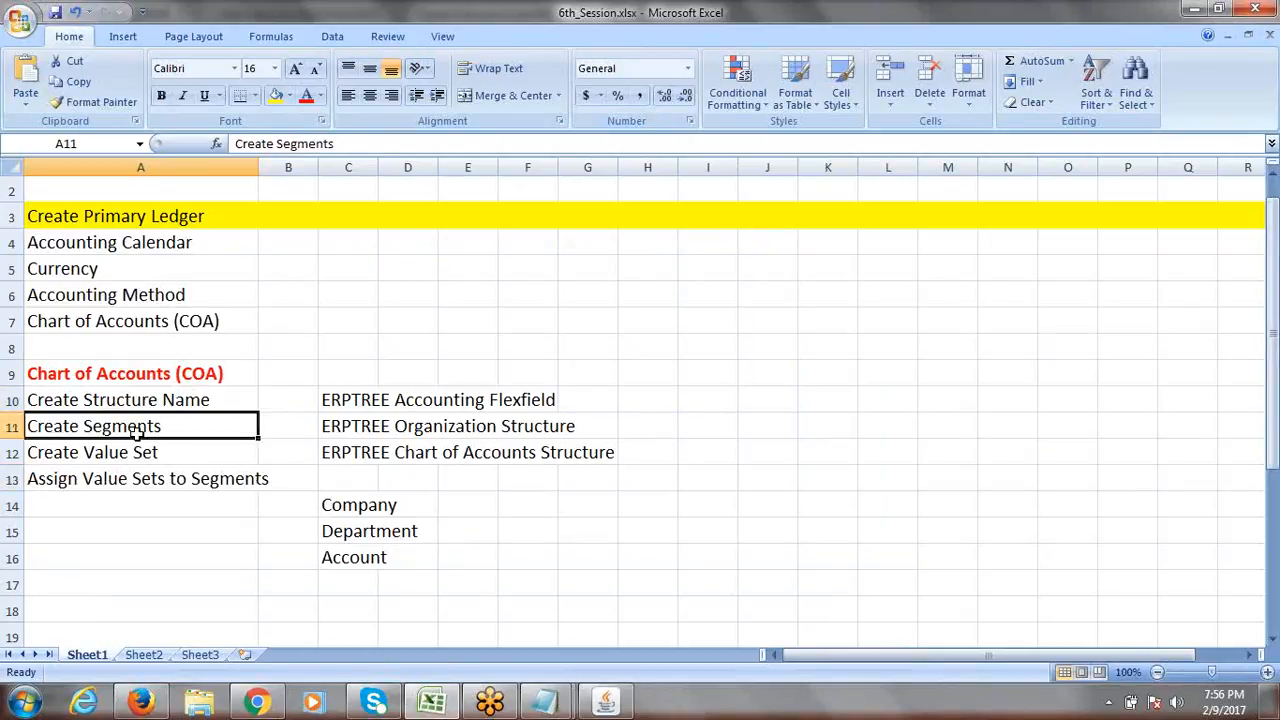
left_click(145, 452)
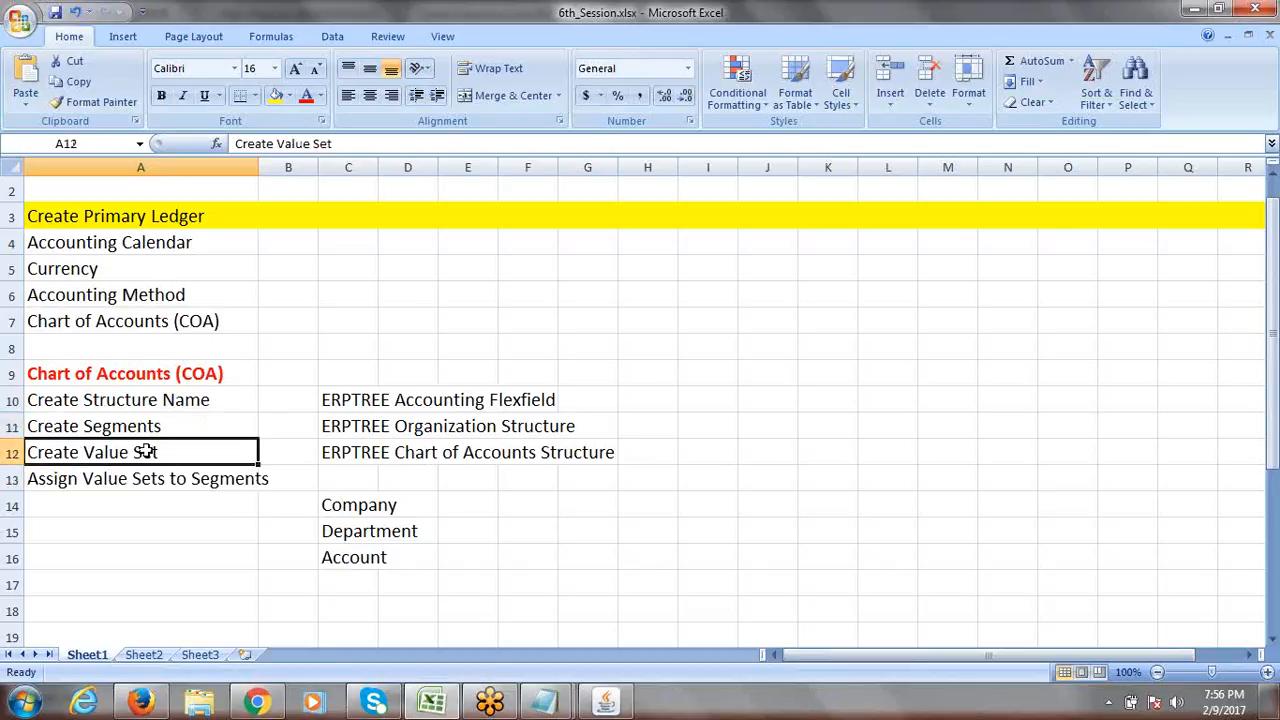
left_click(129, 480)
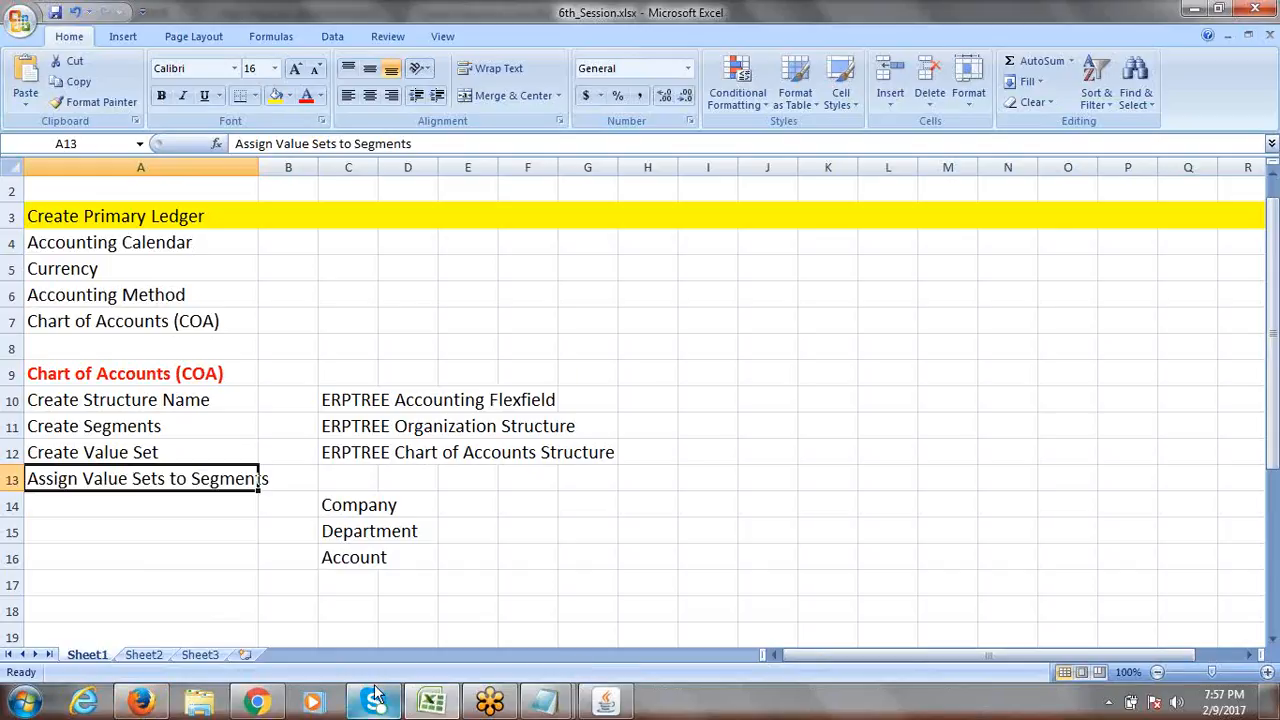
Widen column A so the step names display in full.
mouse_move(148, 705)
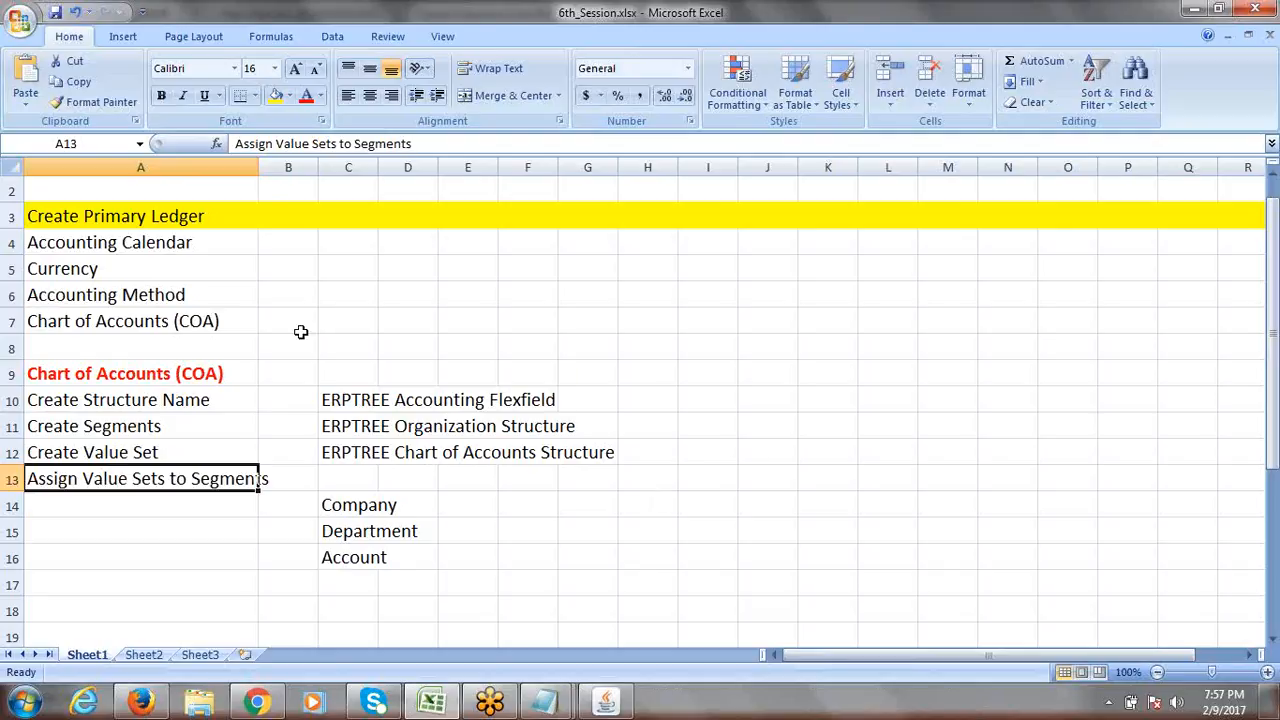
left_click_drag(258, 167, 305, 167)
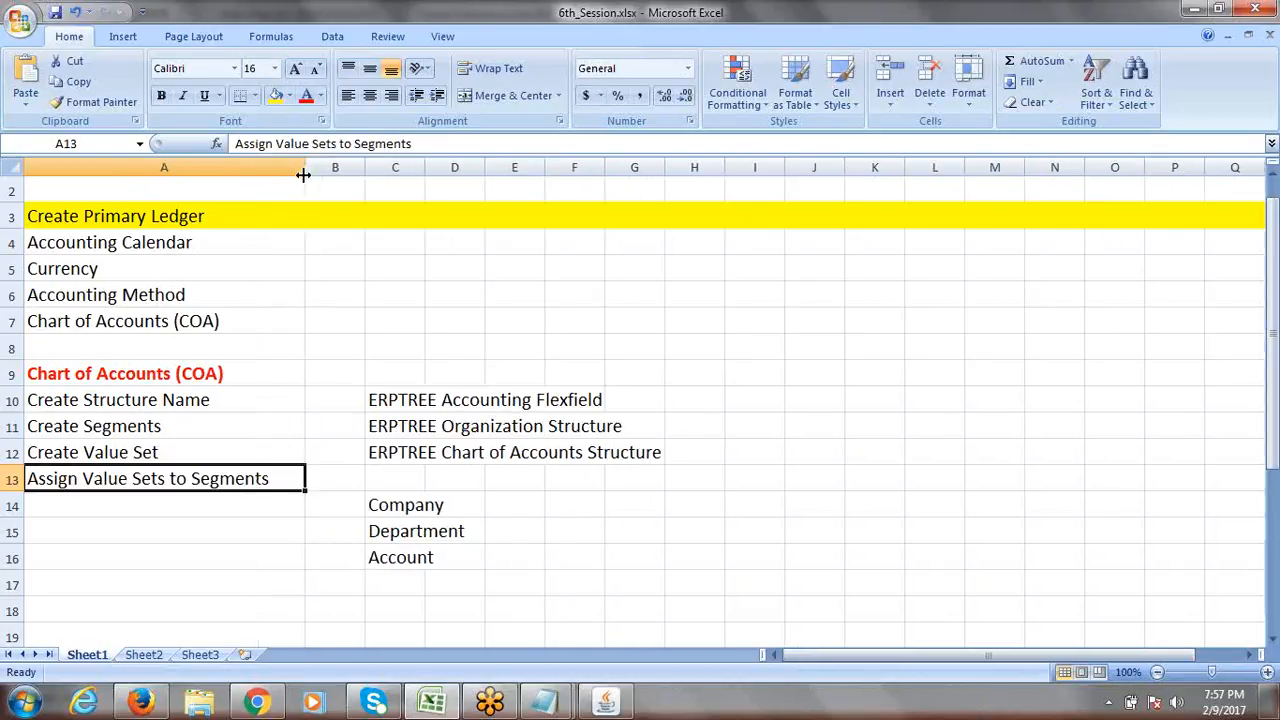
left_click(104, 506)
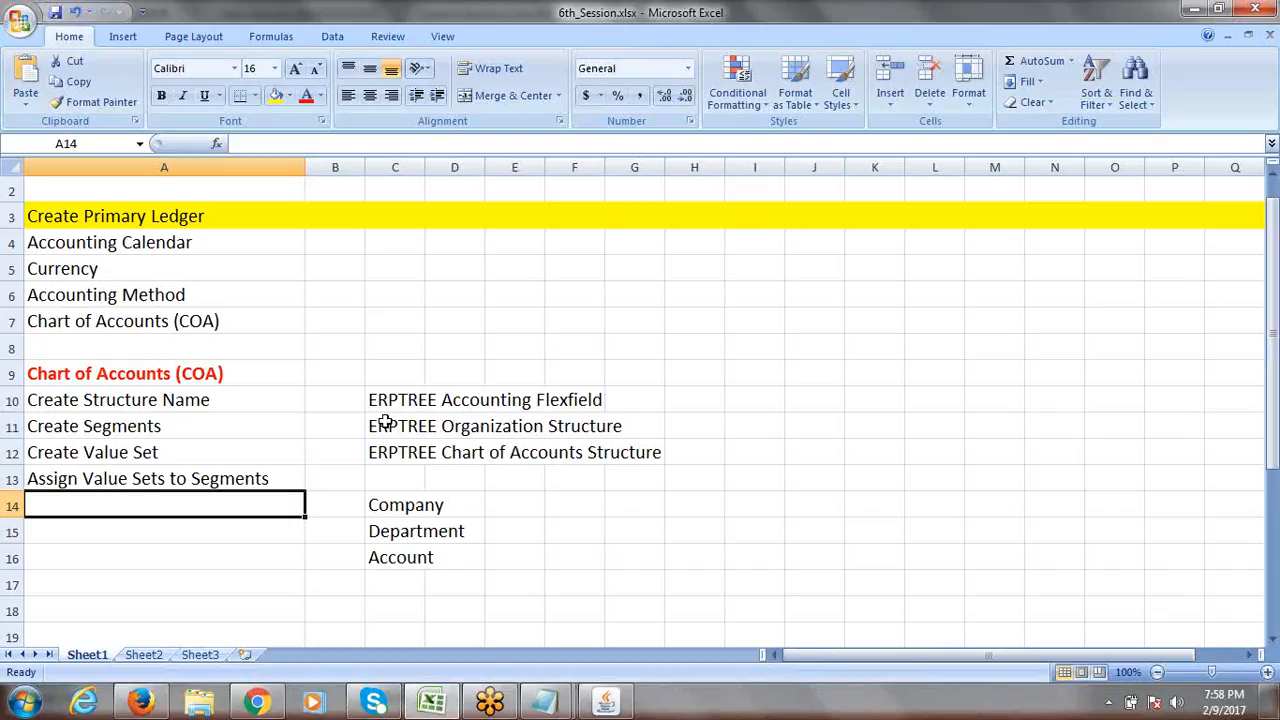
left_click_drag(379, 399, 656, 561)
key("Delete")
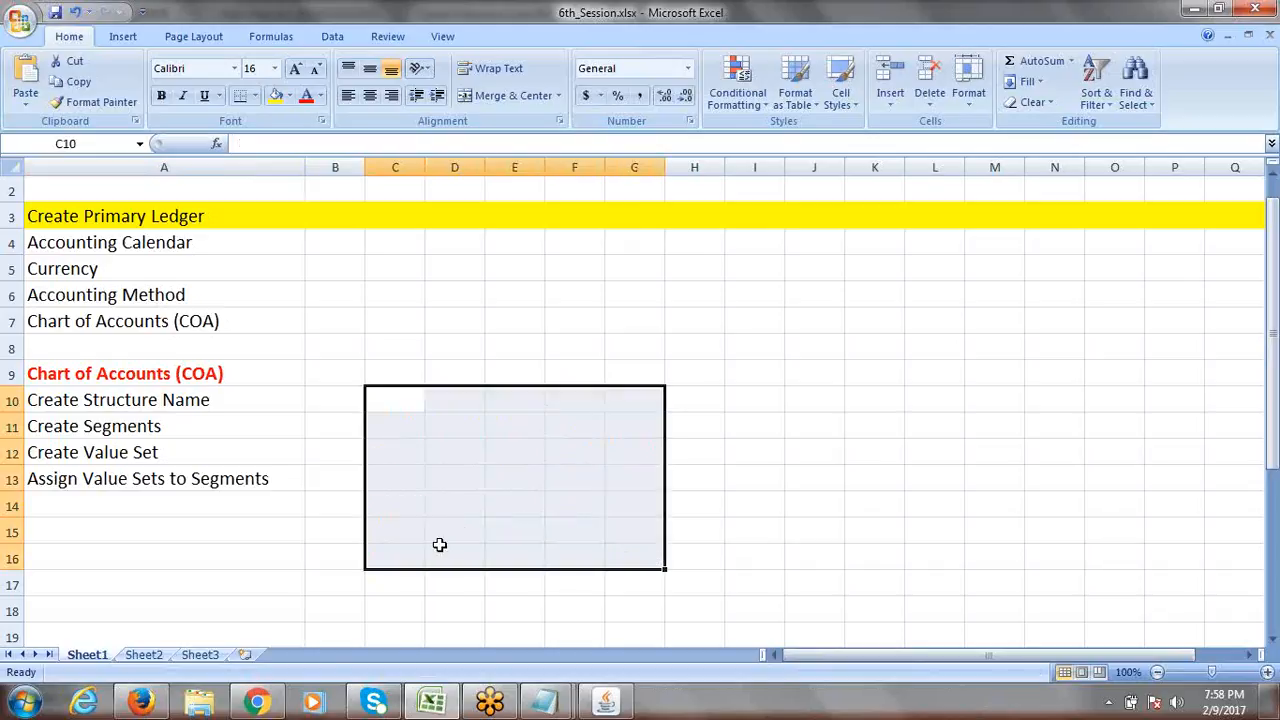
left_click(155, 506)
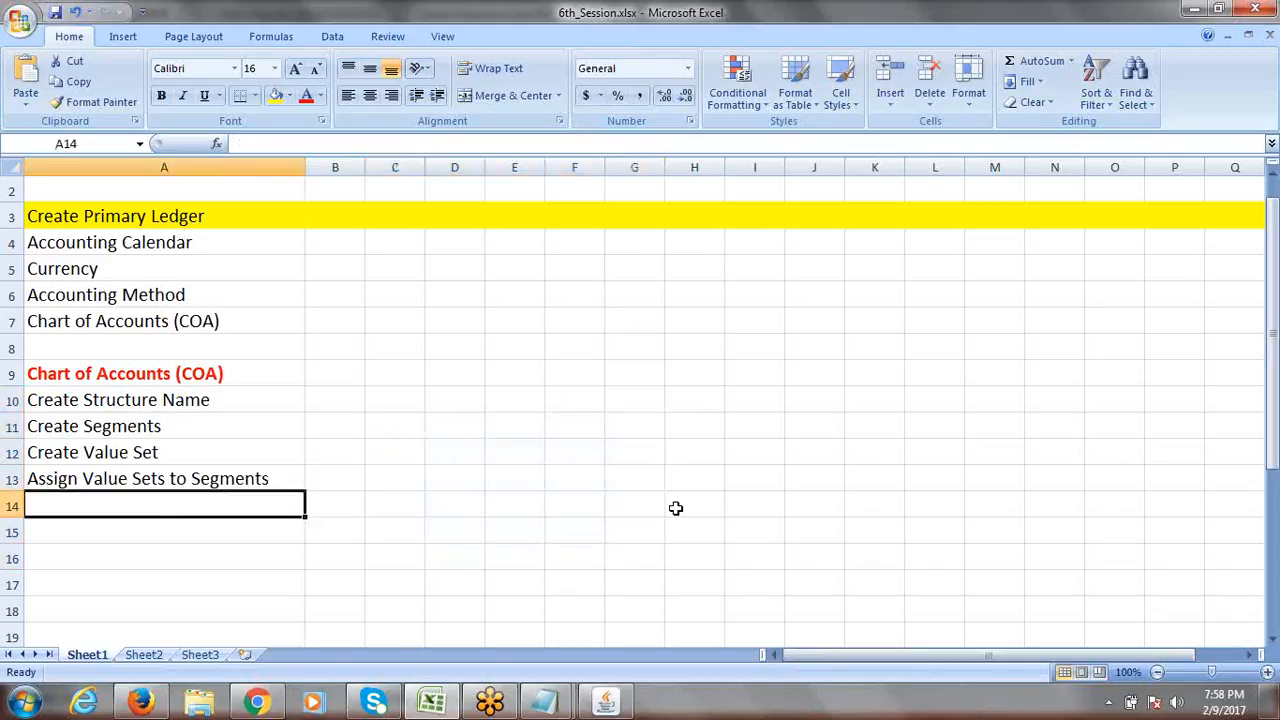
type("Assign")
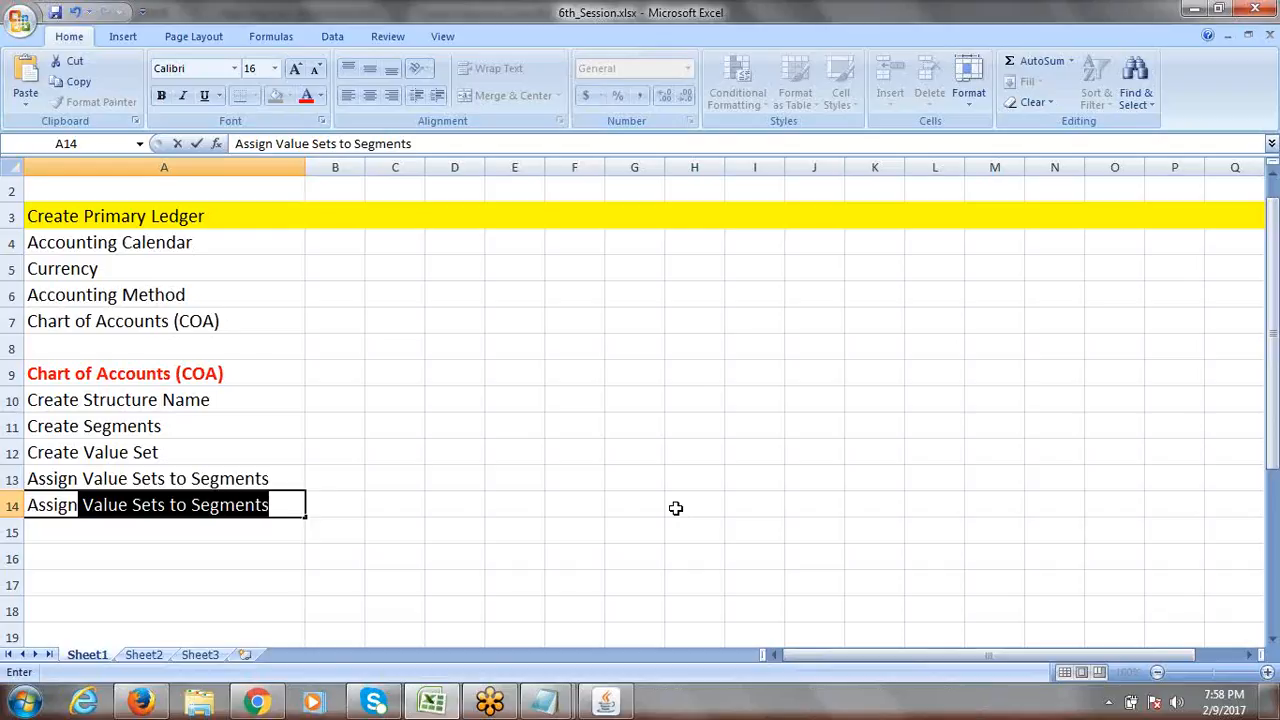
type("B")
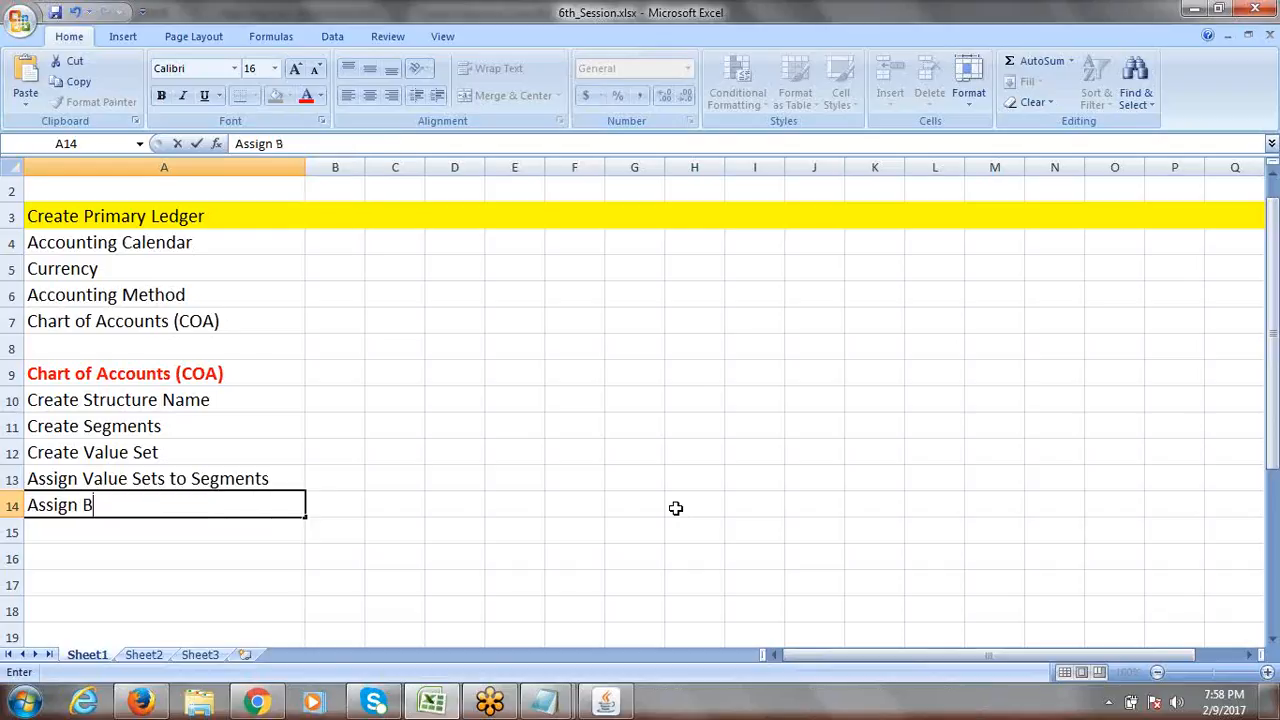
type("alancing S")
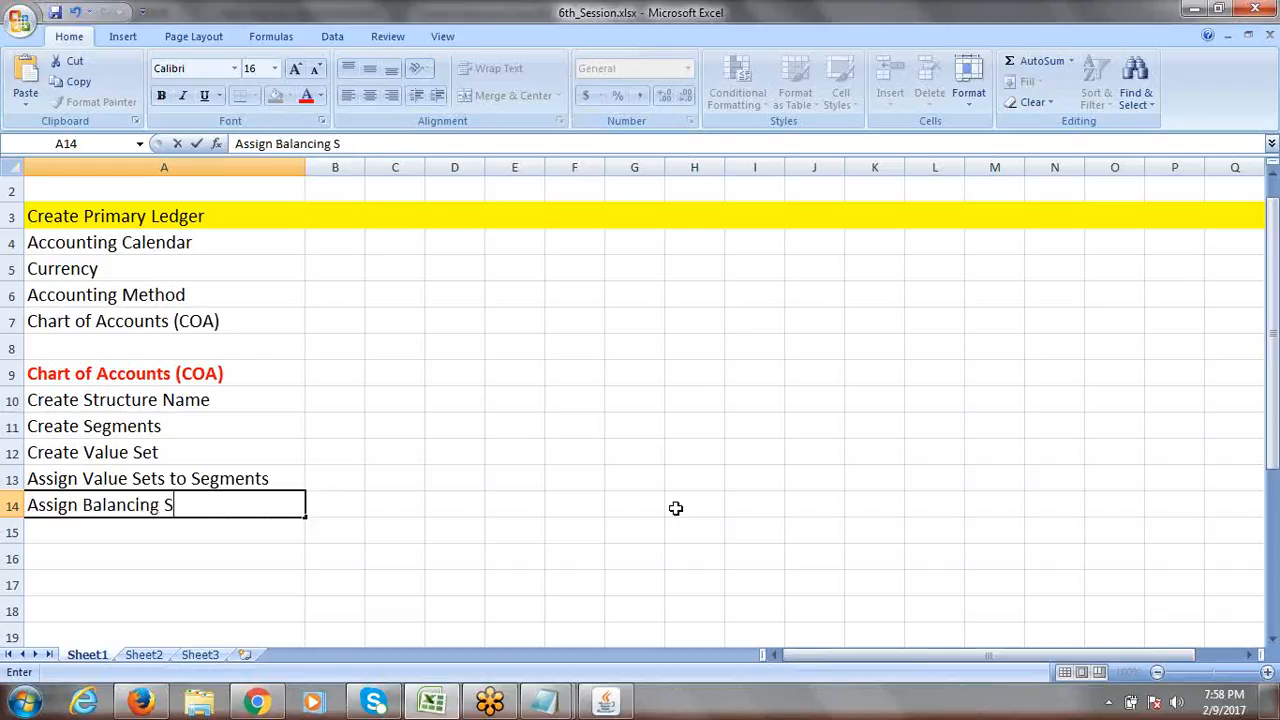
type("egment F")
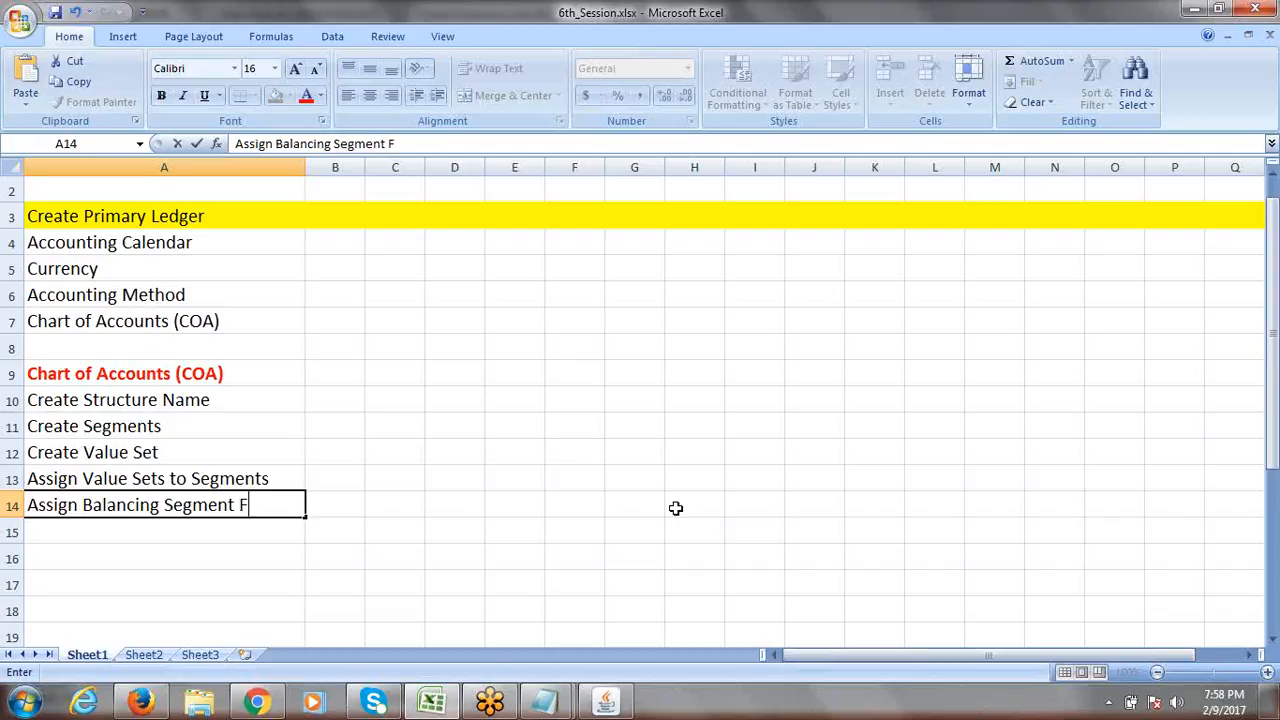
type("lexfield Q")
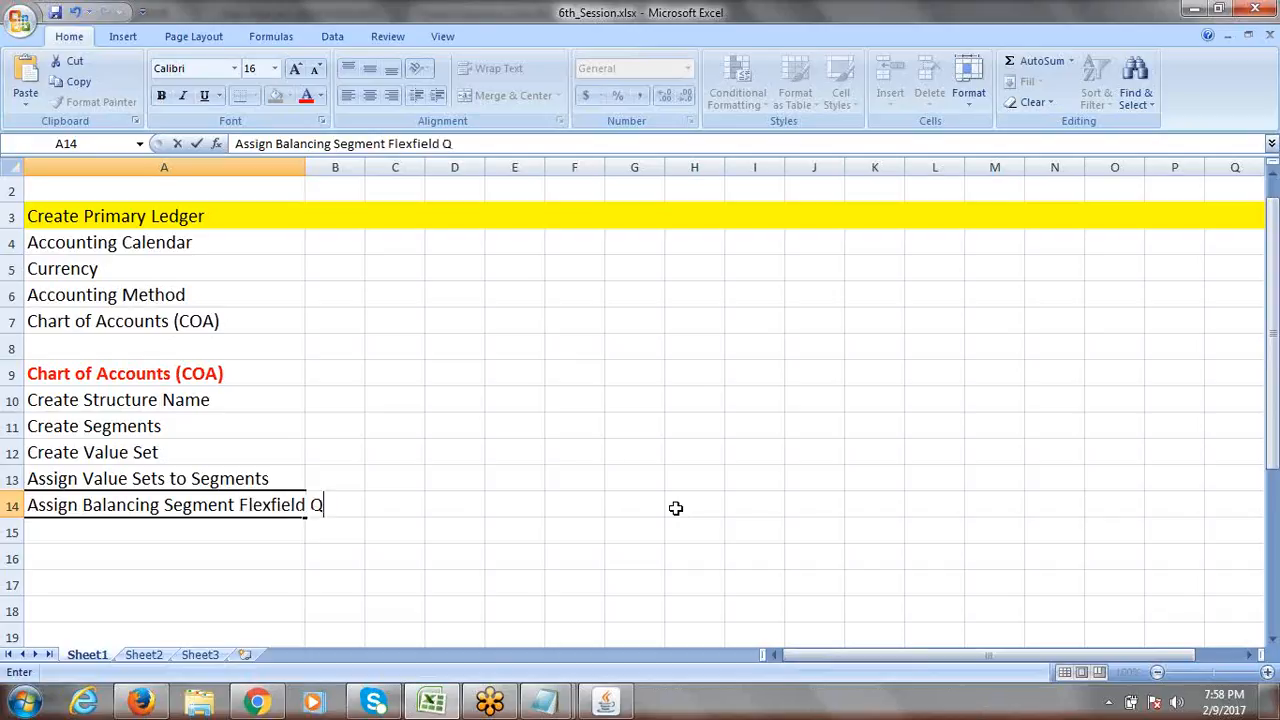
type("ualifier")
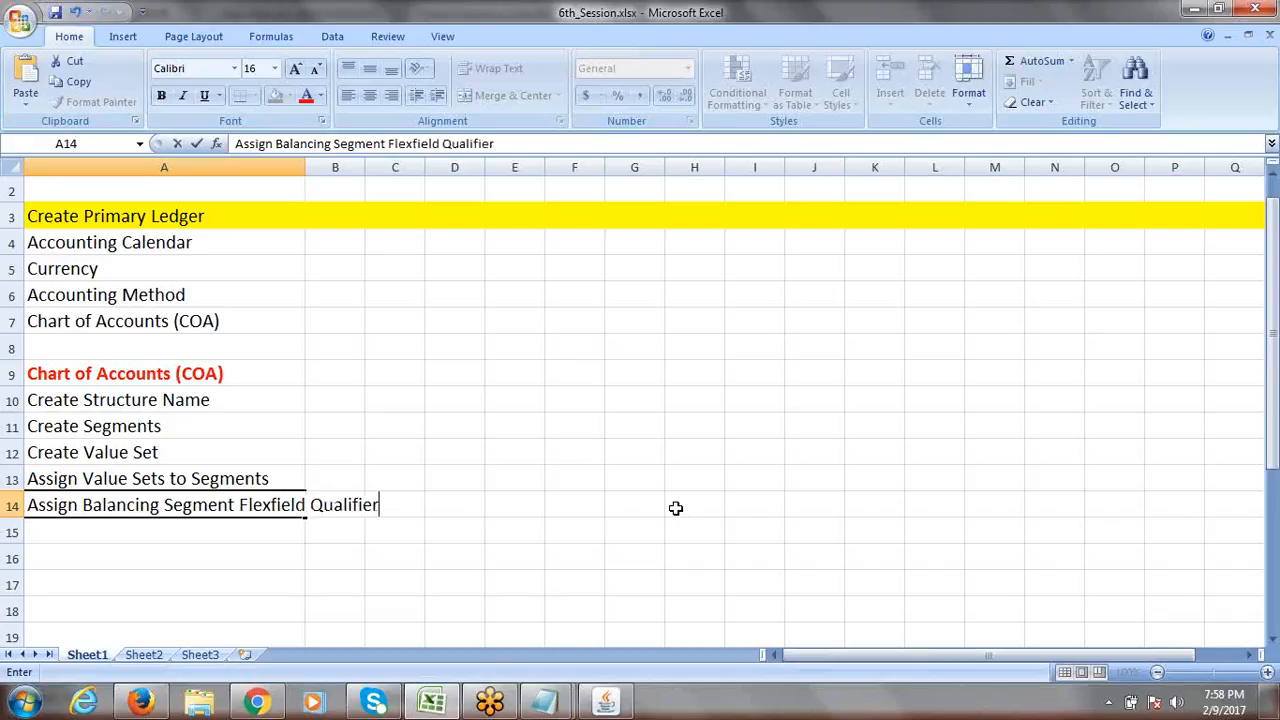
type(" to Comp")
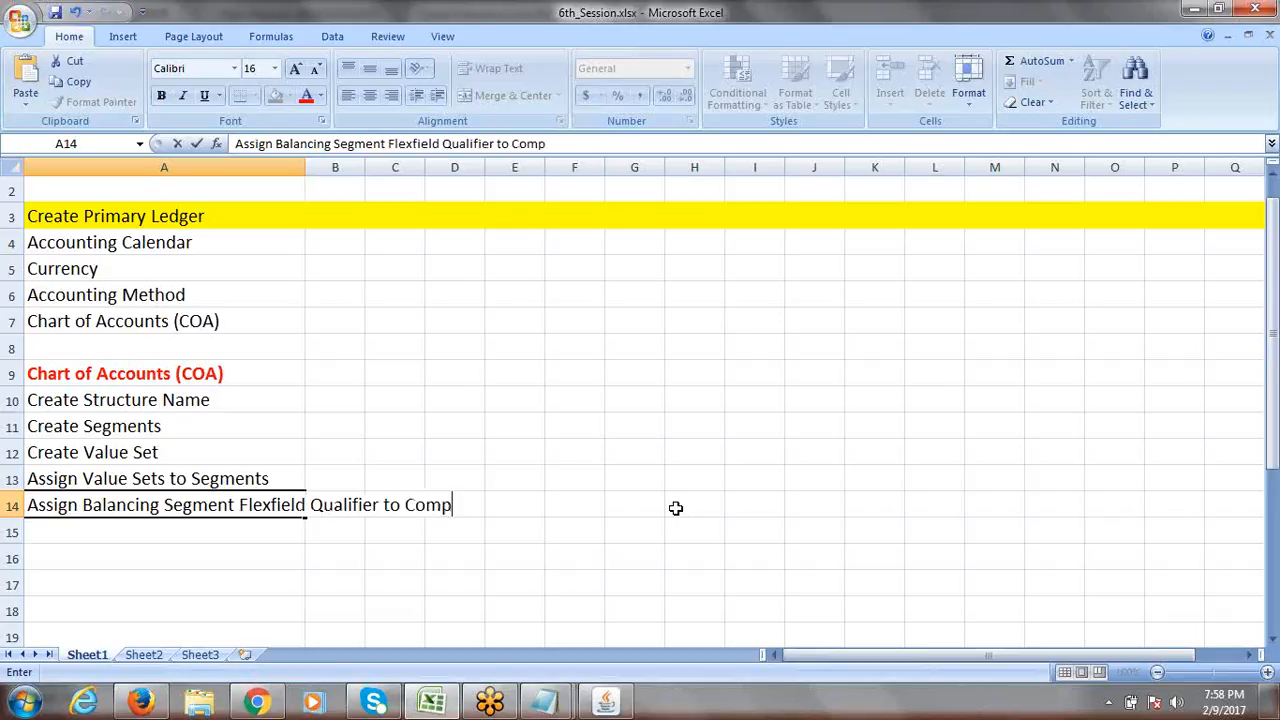
type("any Segment")
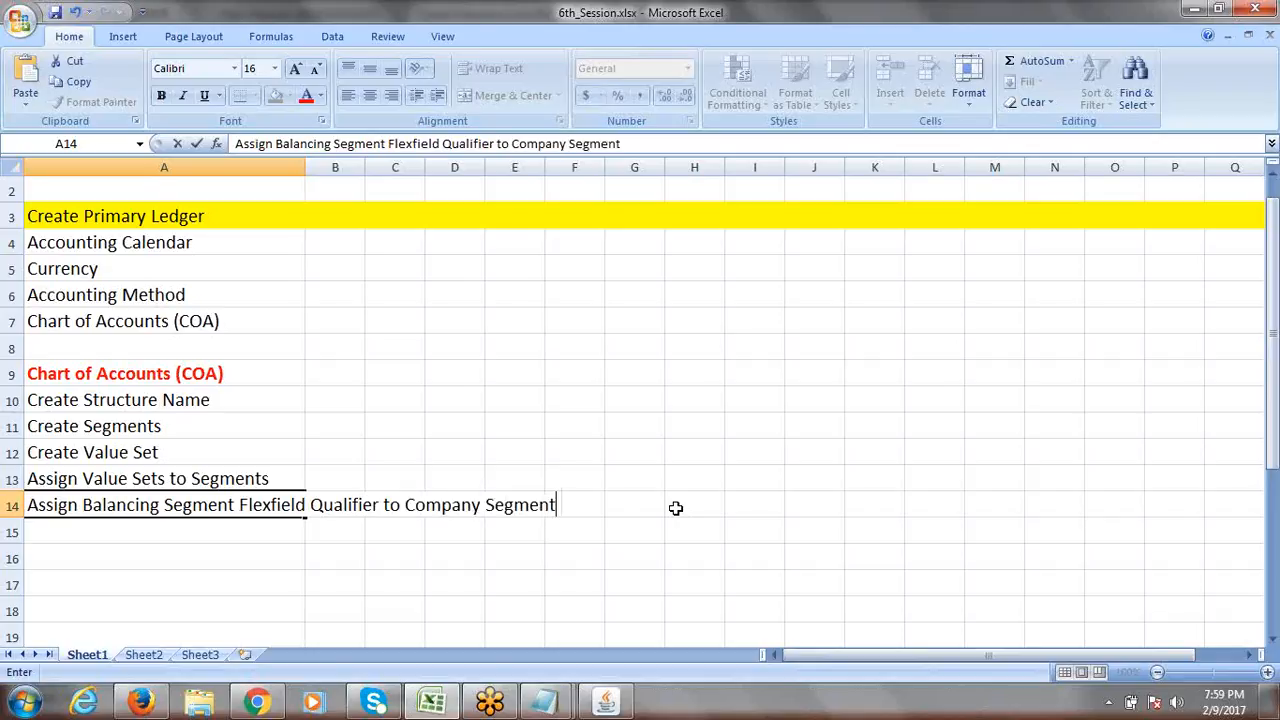
left_click(675, 508)
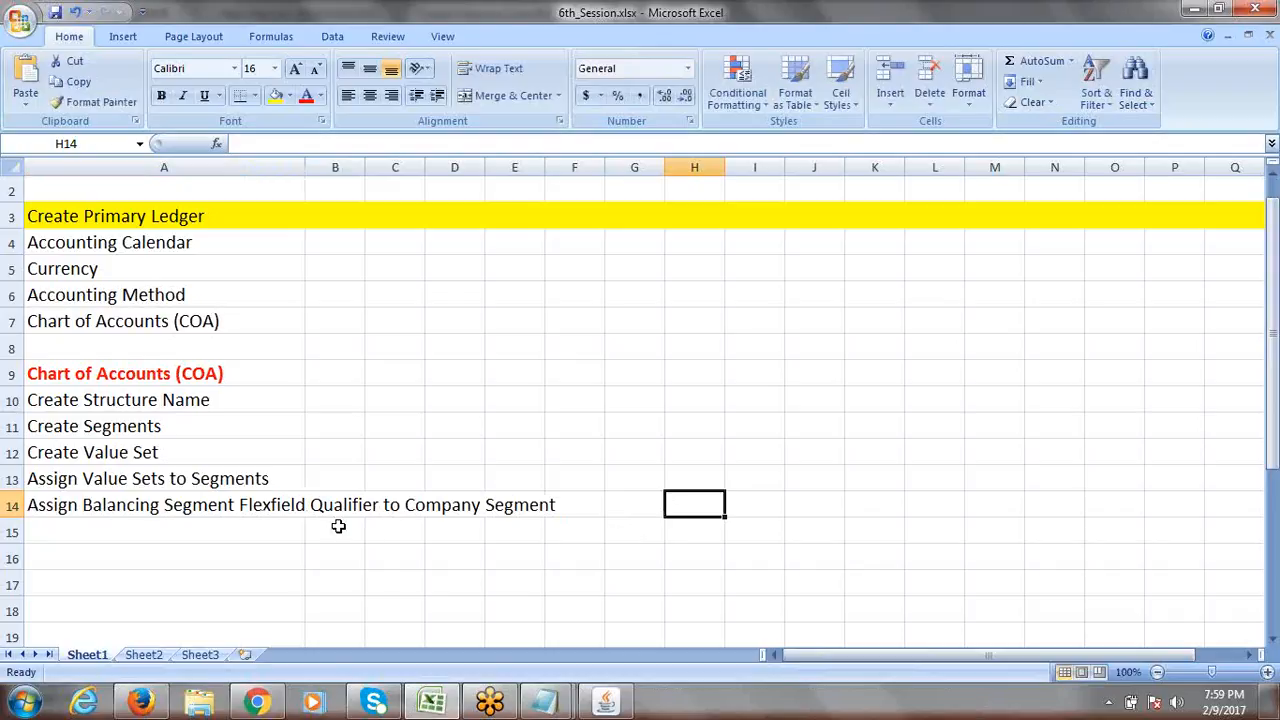
left_click(143, 505)
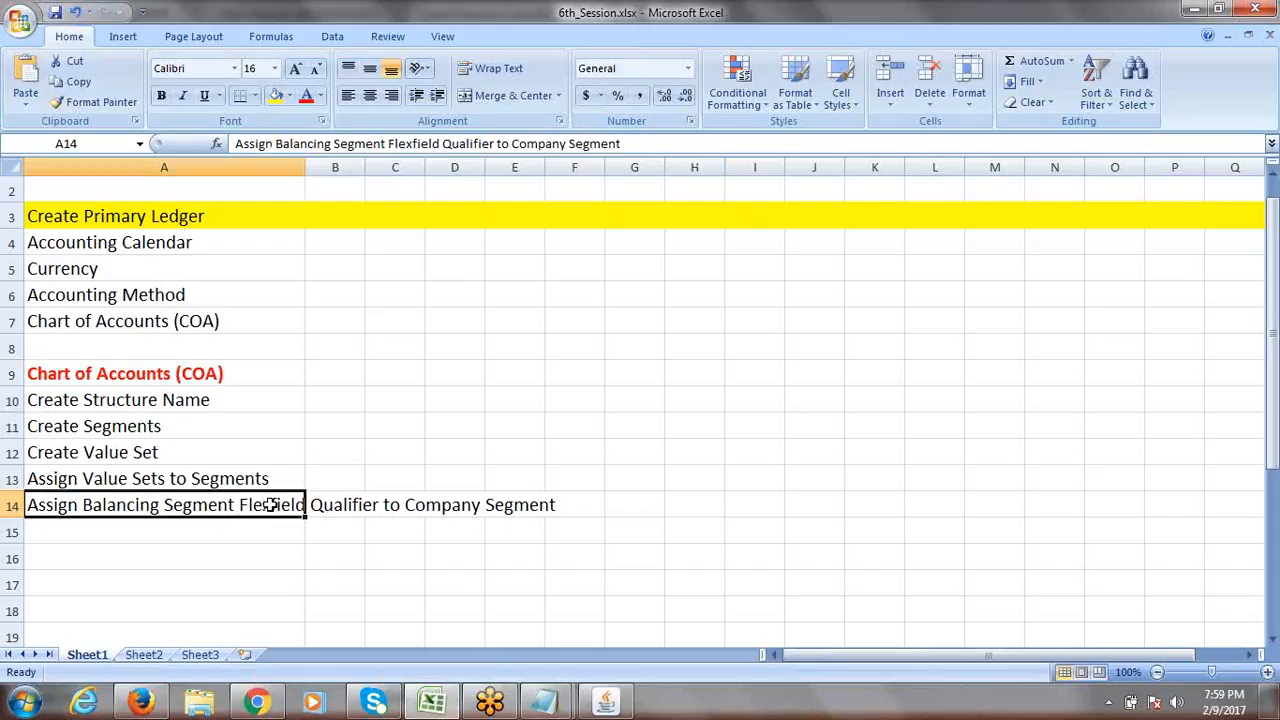
left_click_drag(127, 398, 129, 480)
left_click(86, 503)
Return to Oracle, dismiss the McAfee popup, and open Flexfield Qualifiers for the Account segment.
left_click(606, 702)
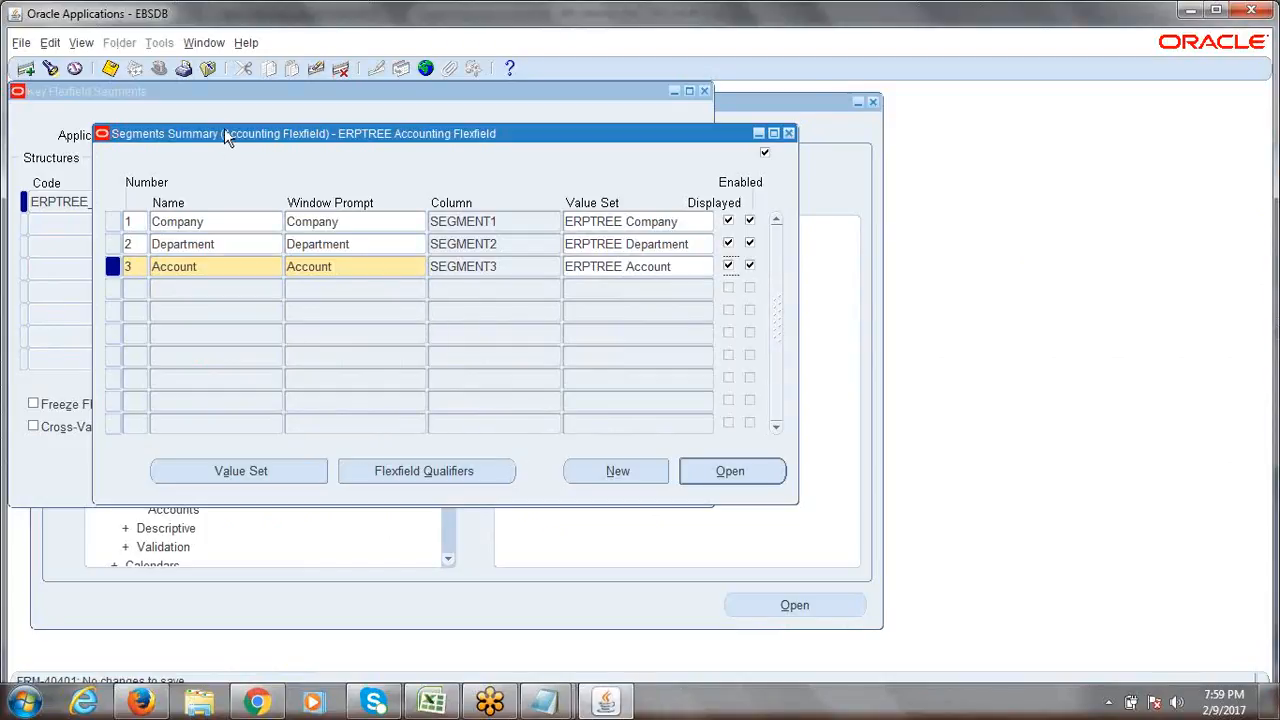
left_click_drag(224, 133, 204, 127)
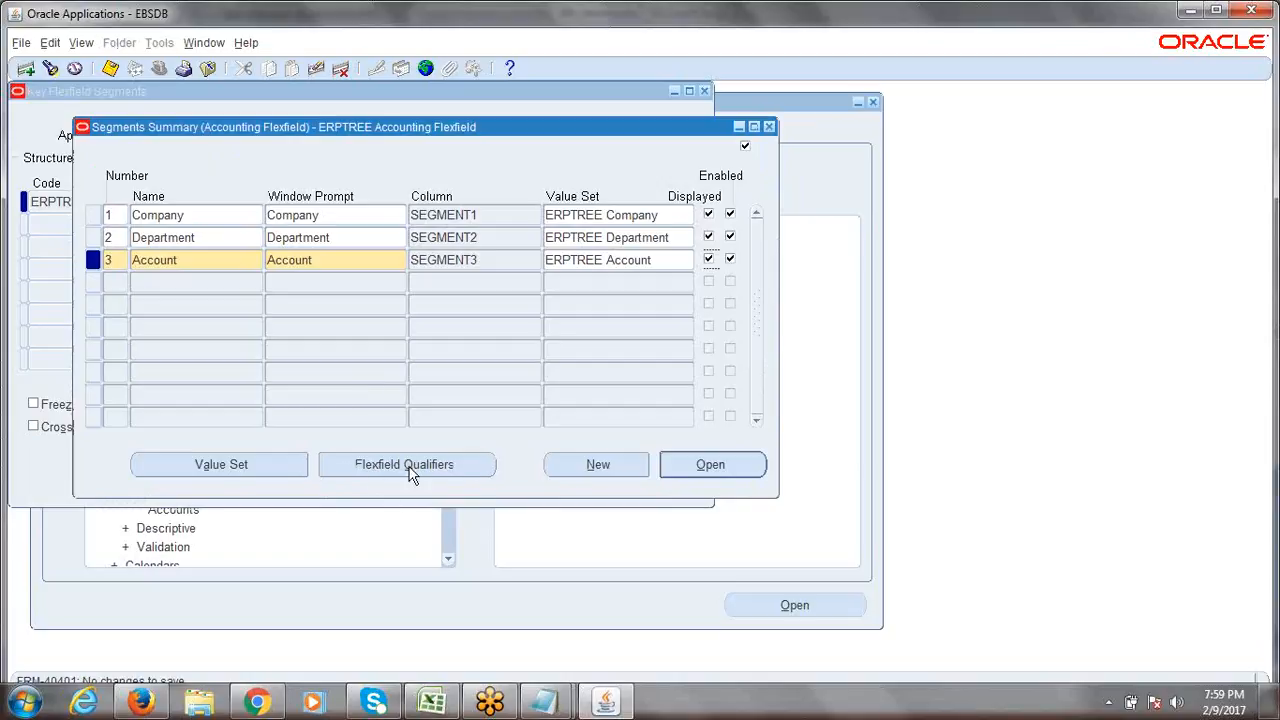
left_click(449, 464)
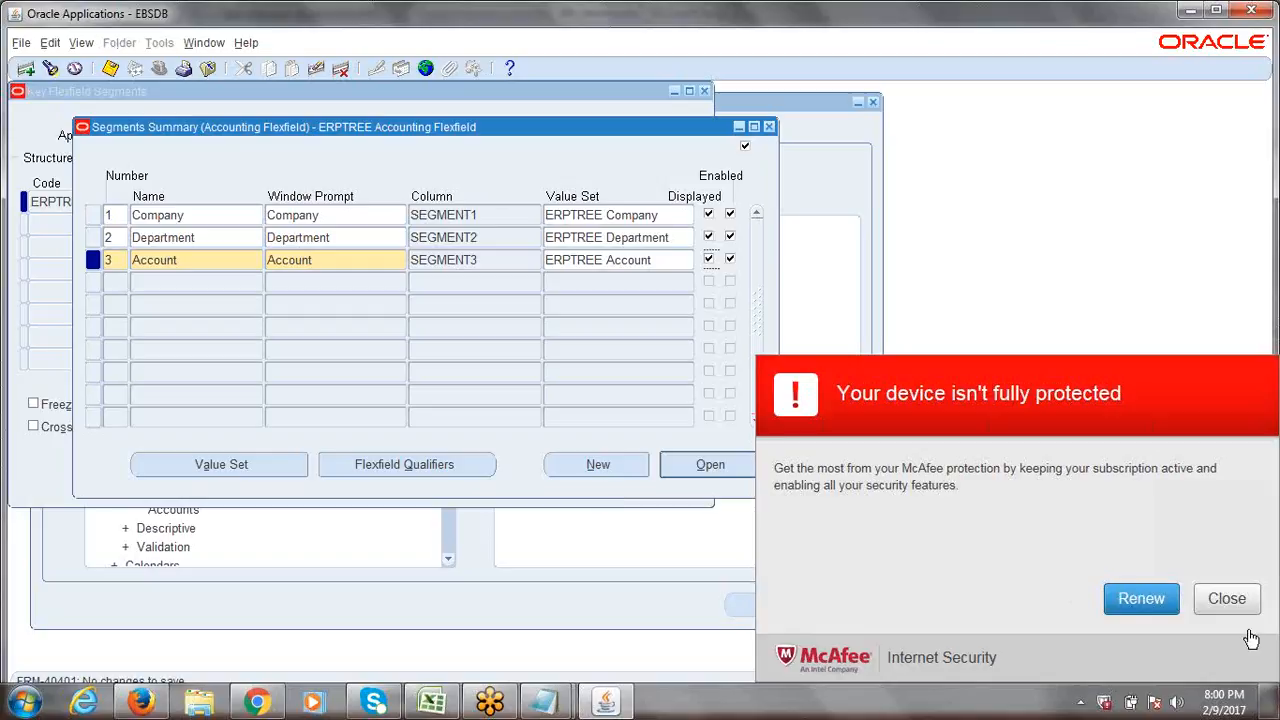
left_click(1227, 598)
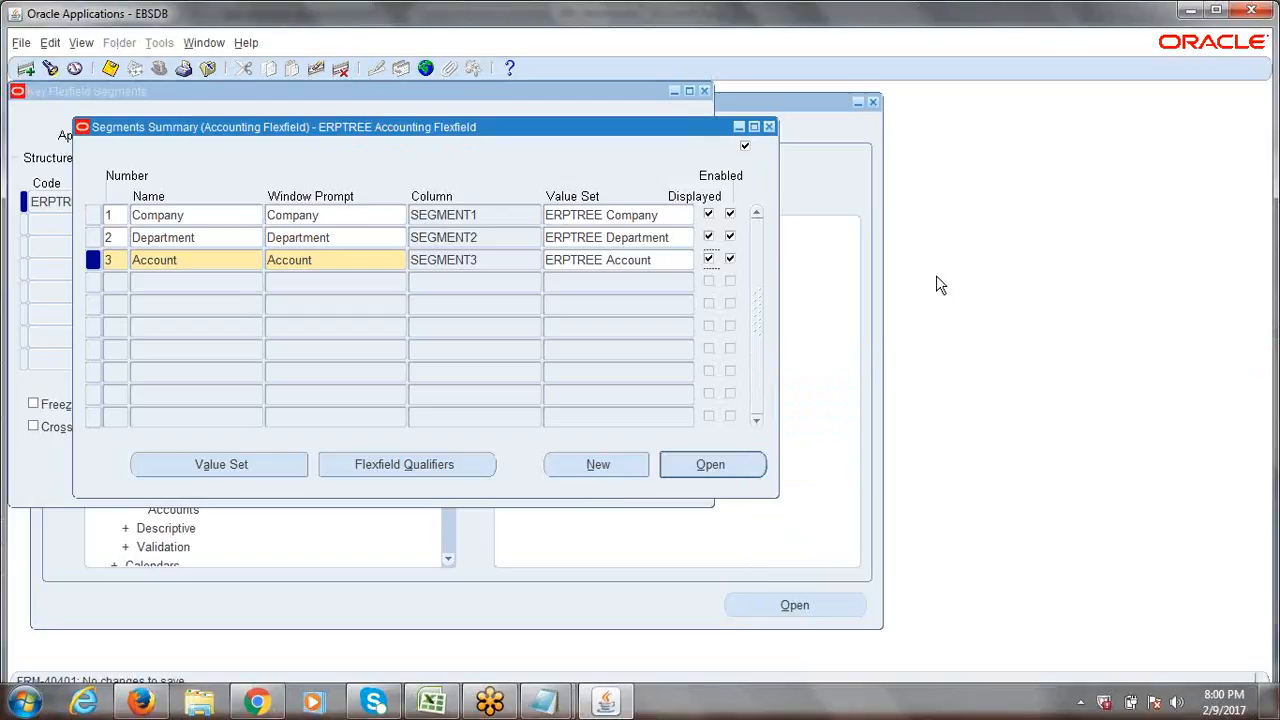
left_click(903, 18)
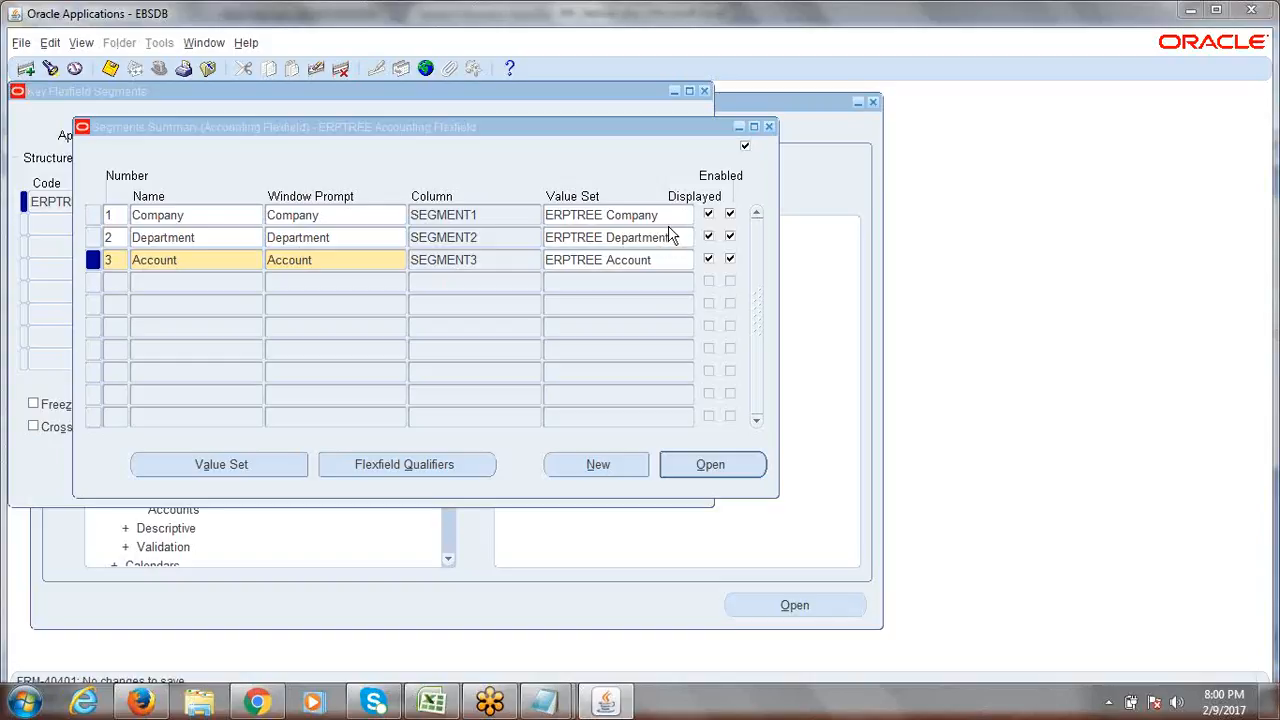
left_click(652, 21)
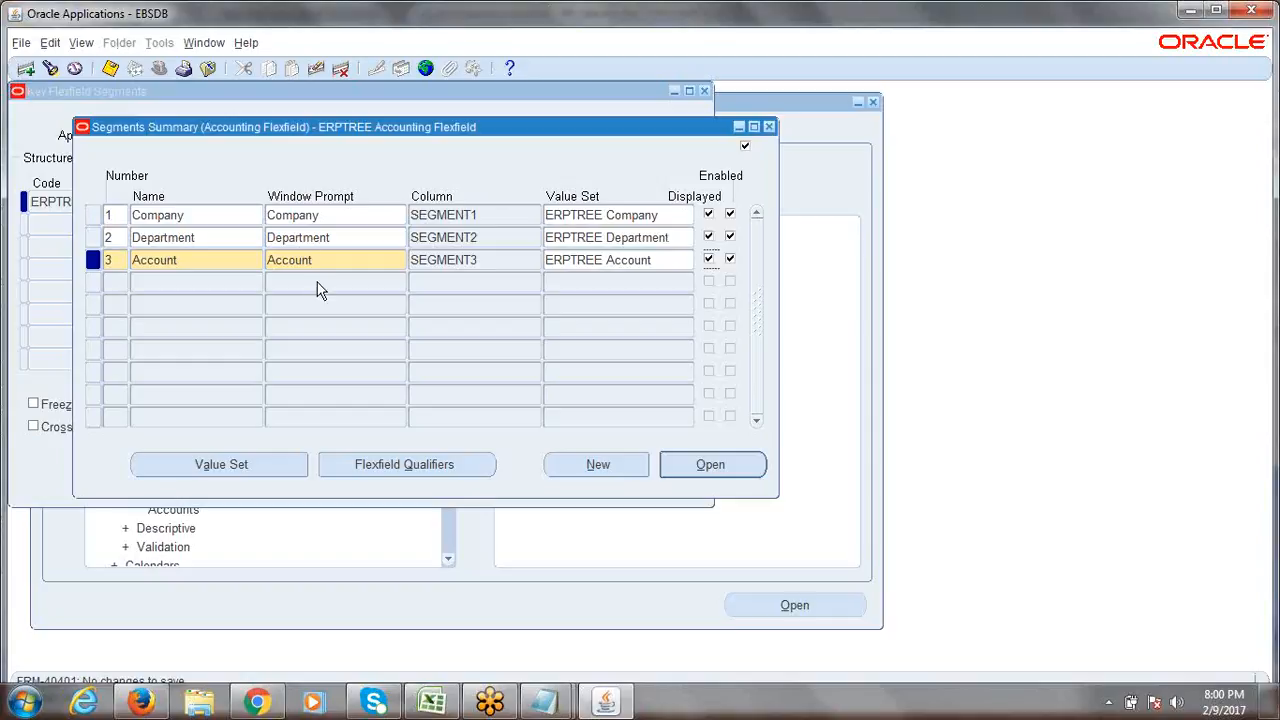
left_click(381, 467)
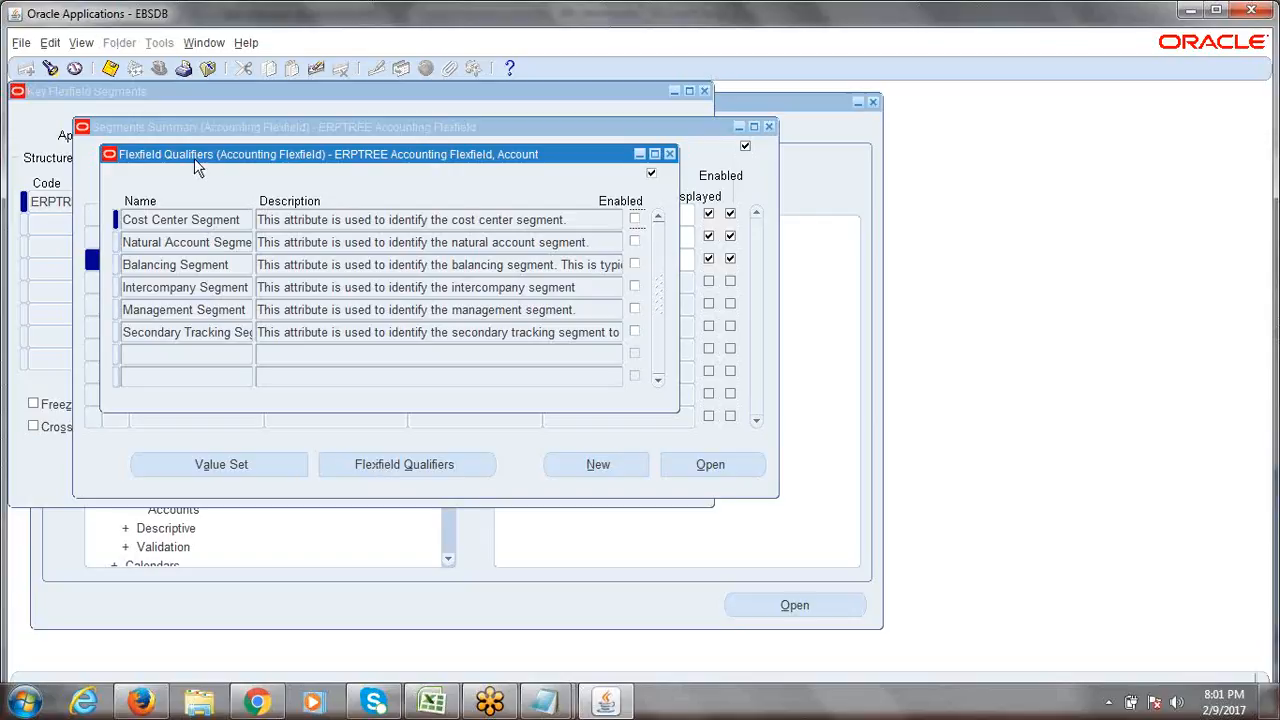
Close the Account segment's Flexfield Qualifiers window and make the Company row current.
left_click_drag(123, 220, 190, 338)
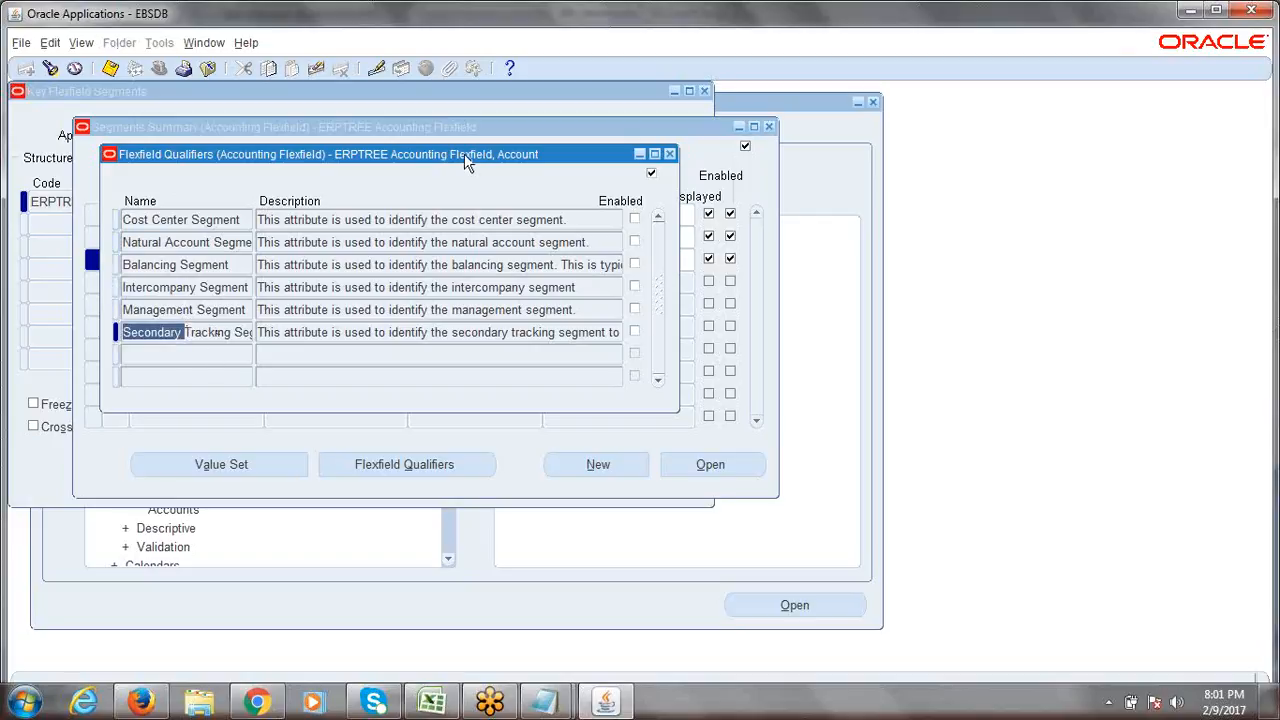
left_click_drag(464, 153, 638, 205)
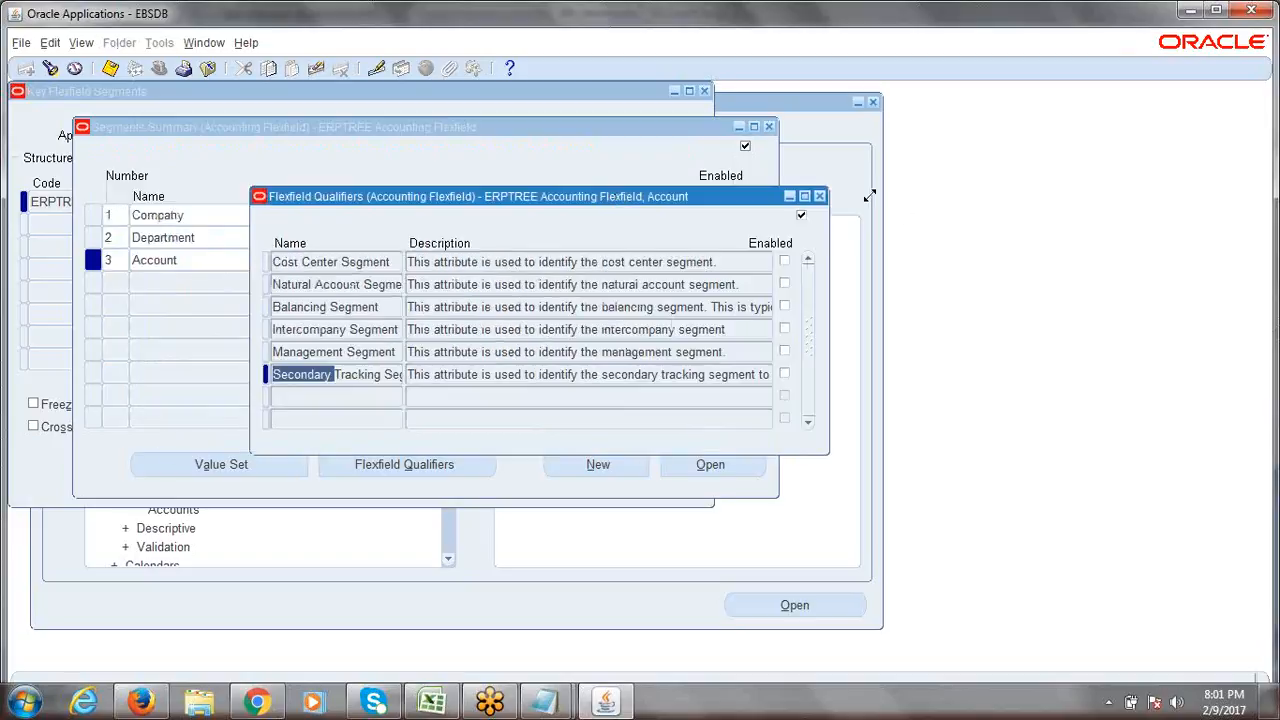
left_click(819, 199)
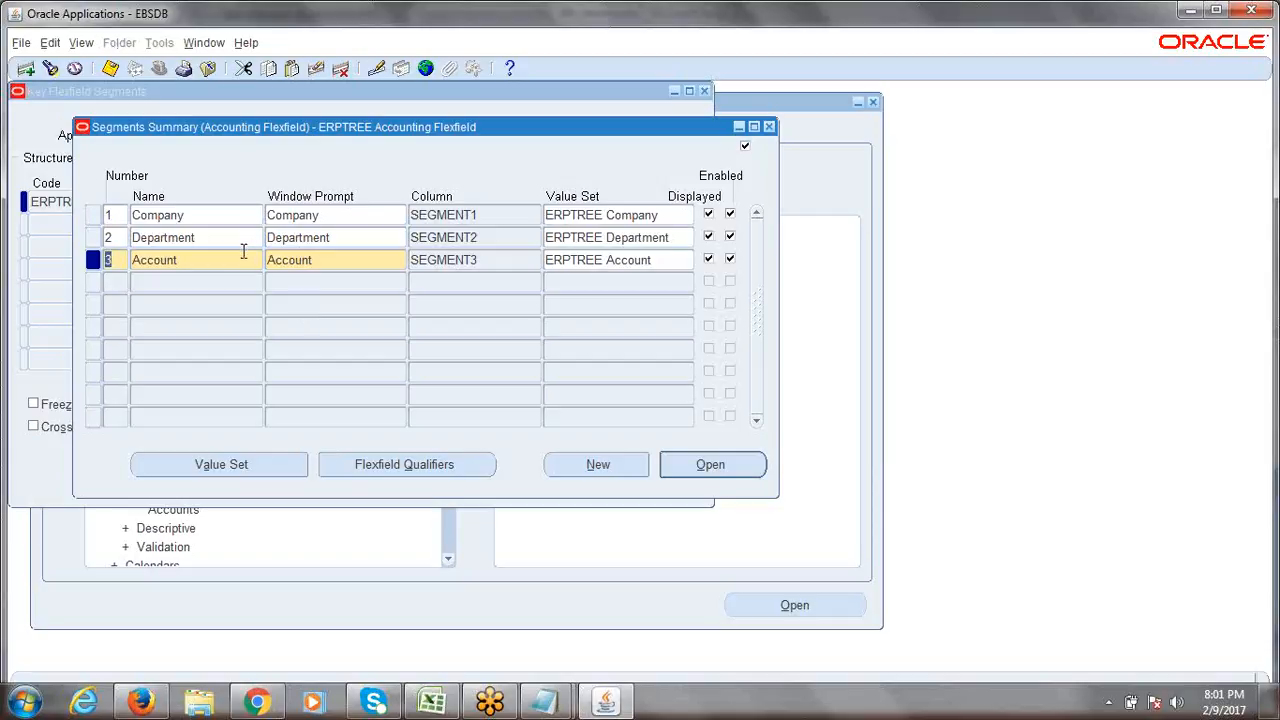
left_click(210, 216)
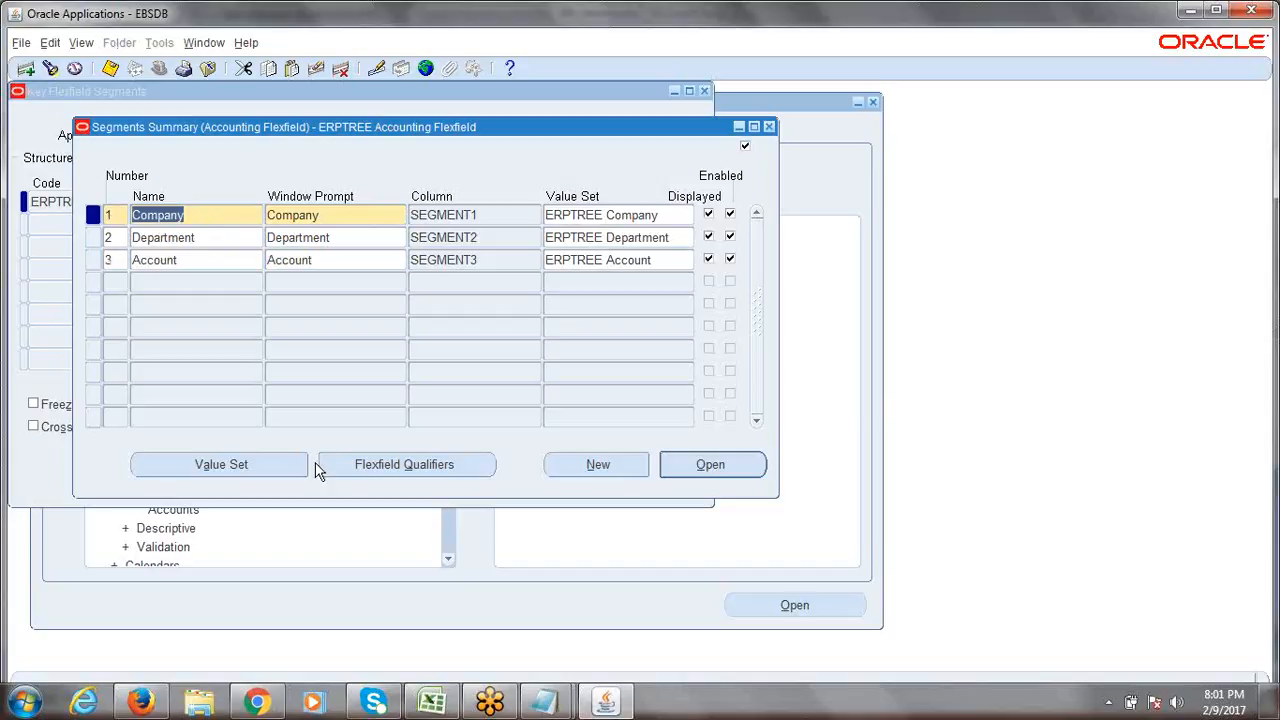
left_click(380, 472)
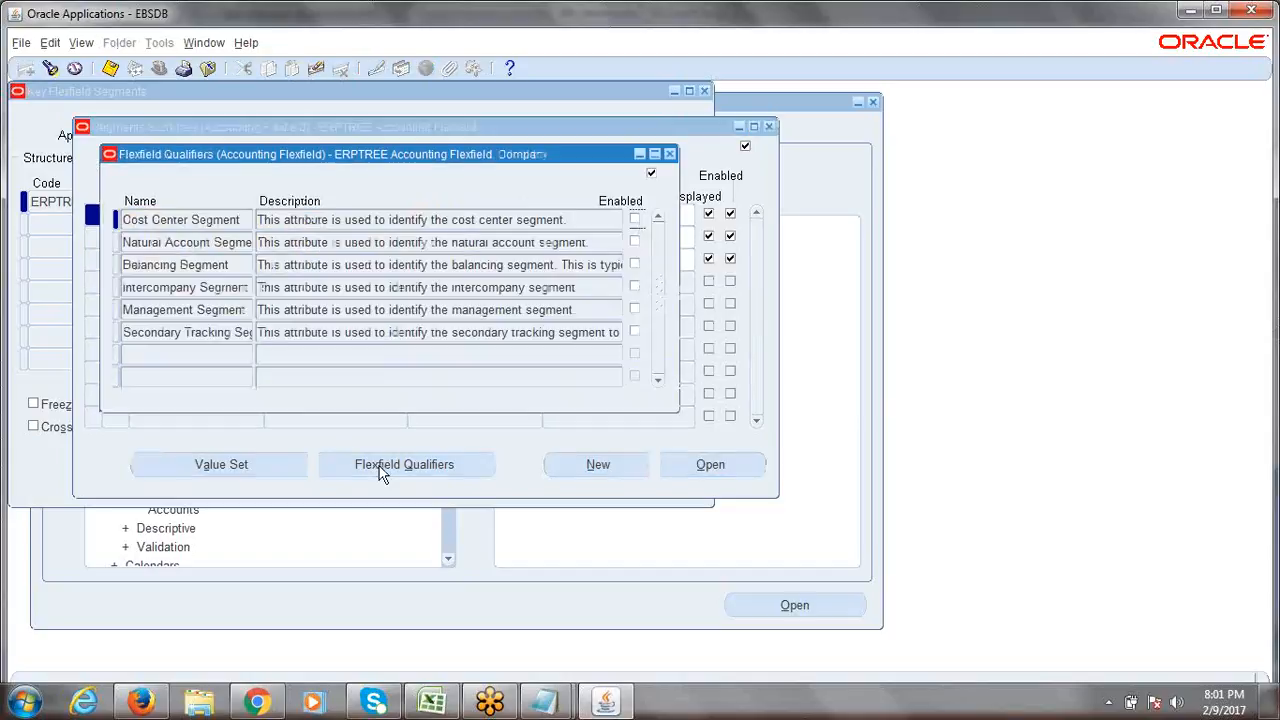
left_click_drag(416, 161, 664, 185)
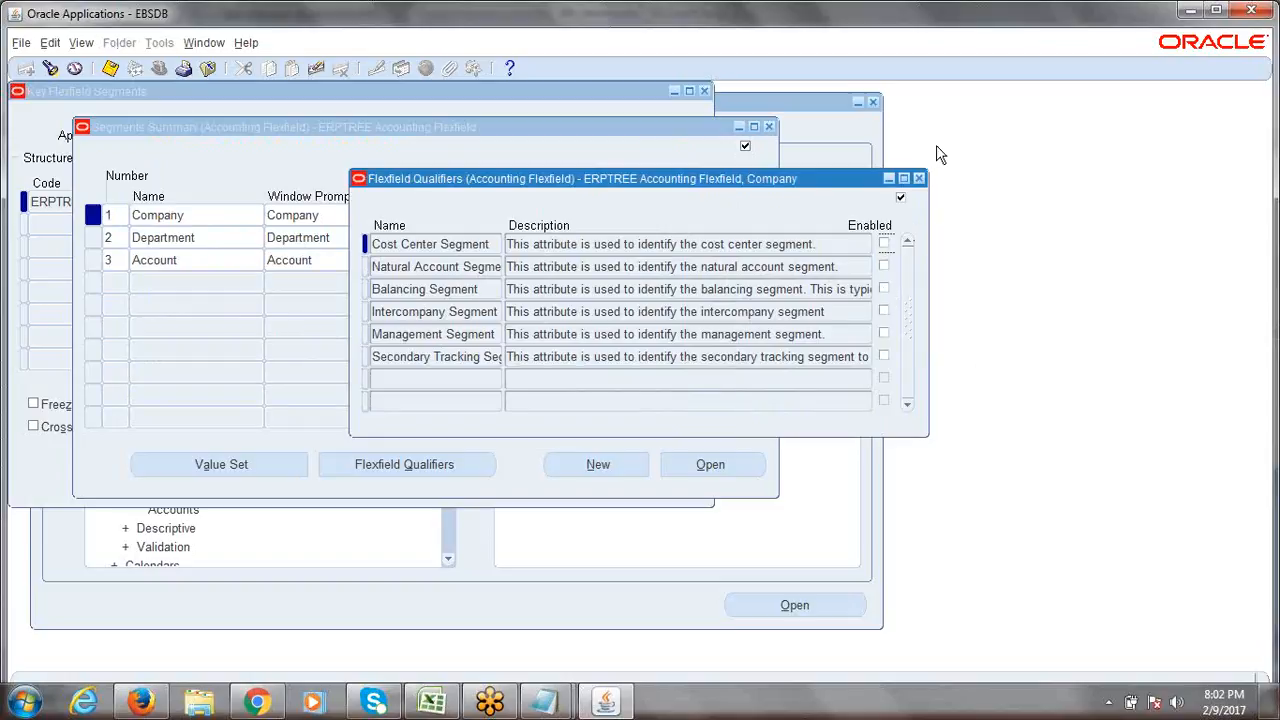
left_click(919, 178)
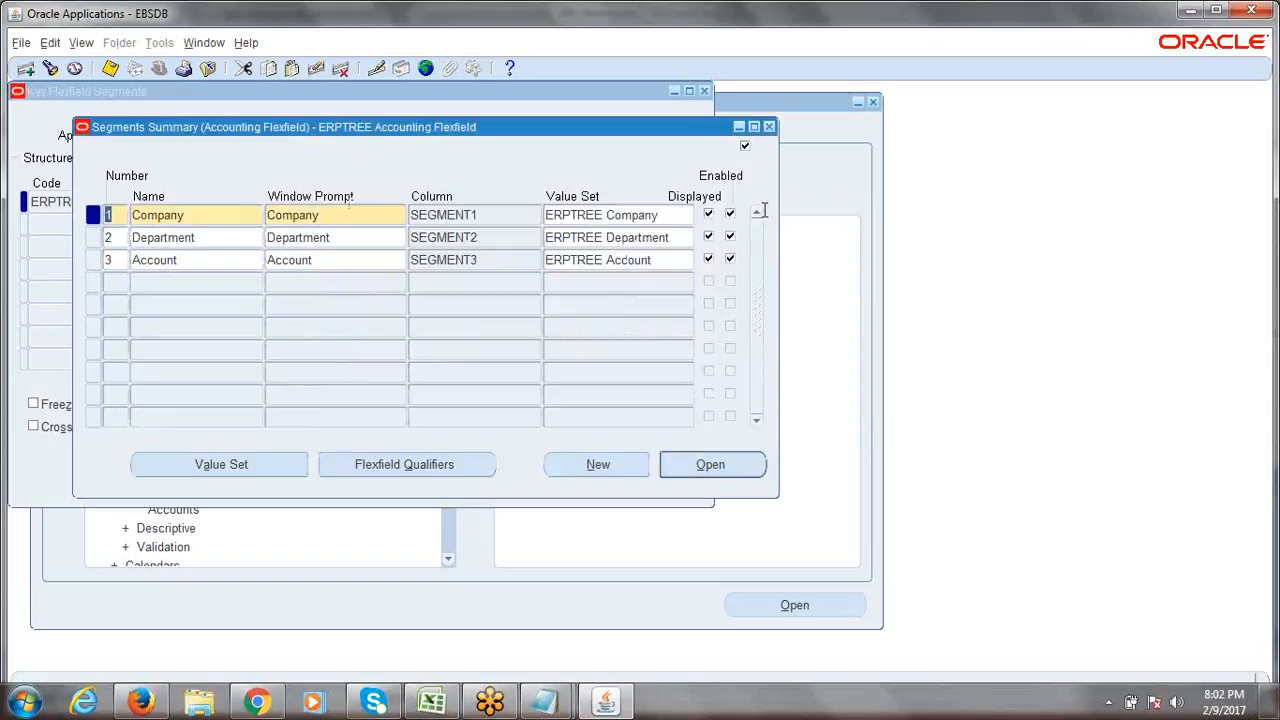
left_click(196, 216)
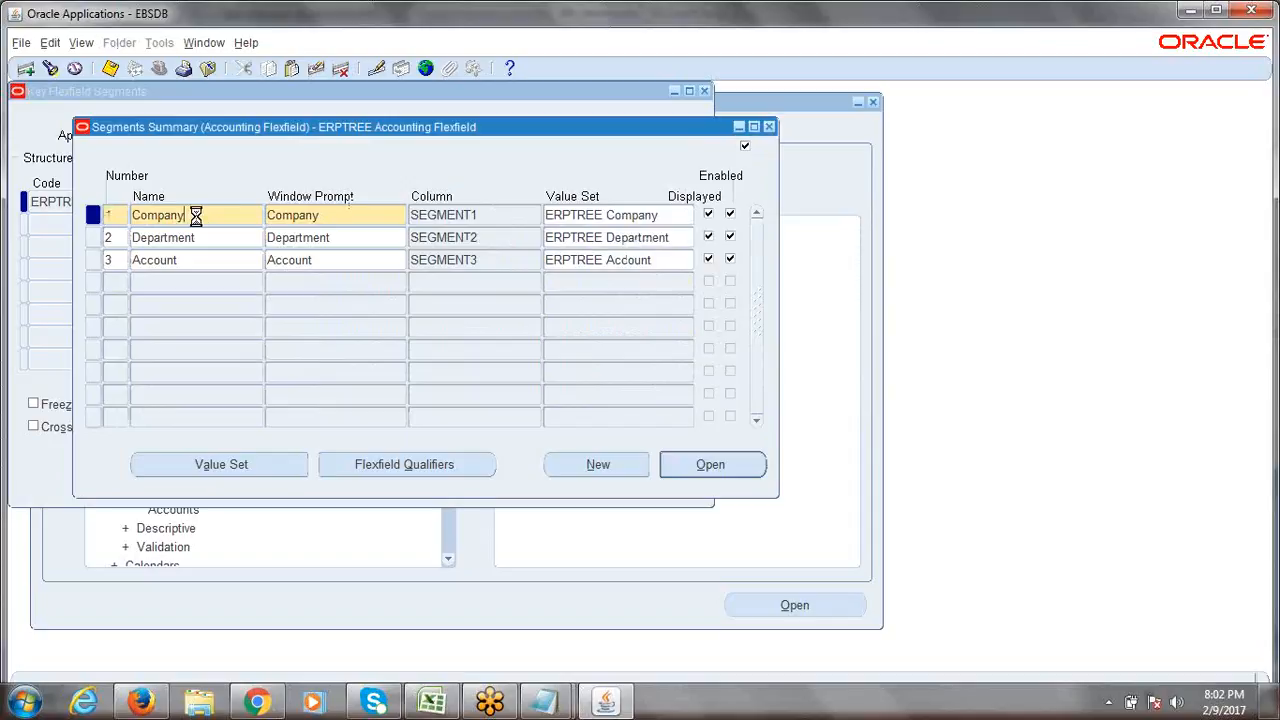
double_click(196, 216)
left_click(398, 470)
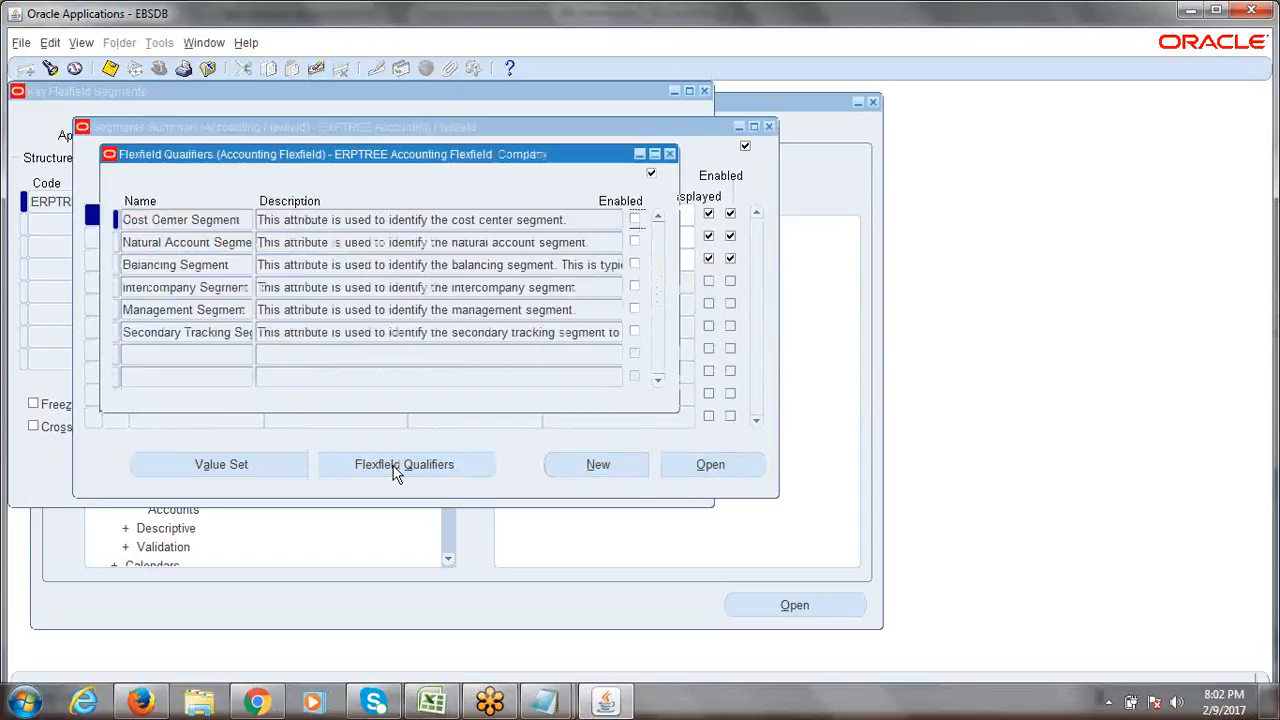
left_click_drag(400, 154, 637, 174)
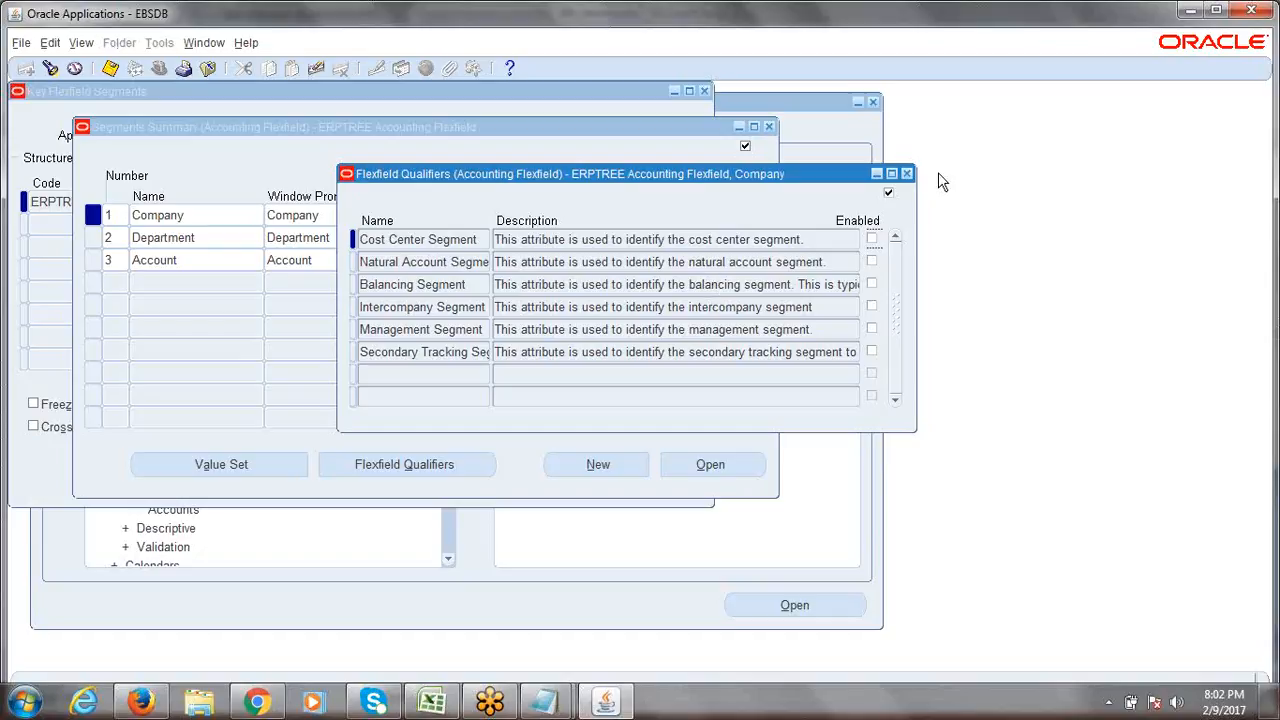
left_click(906, 174)
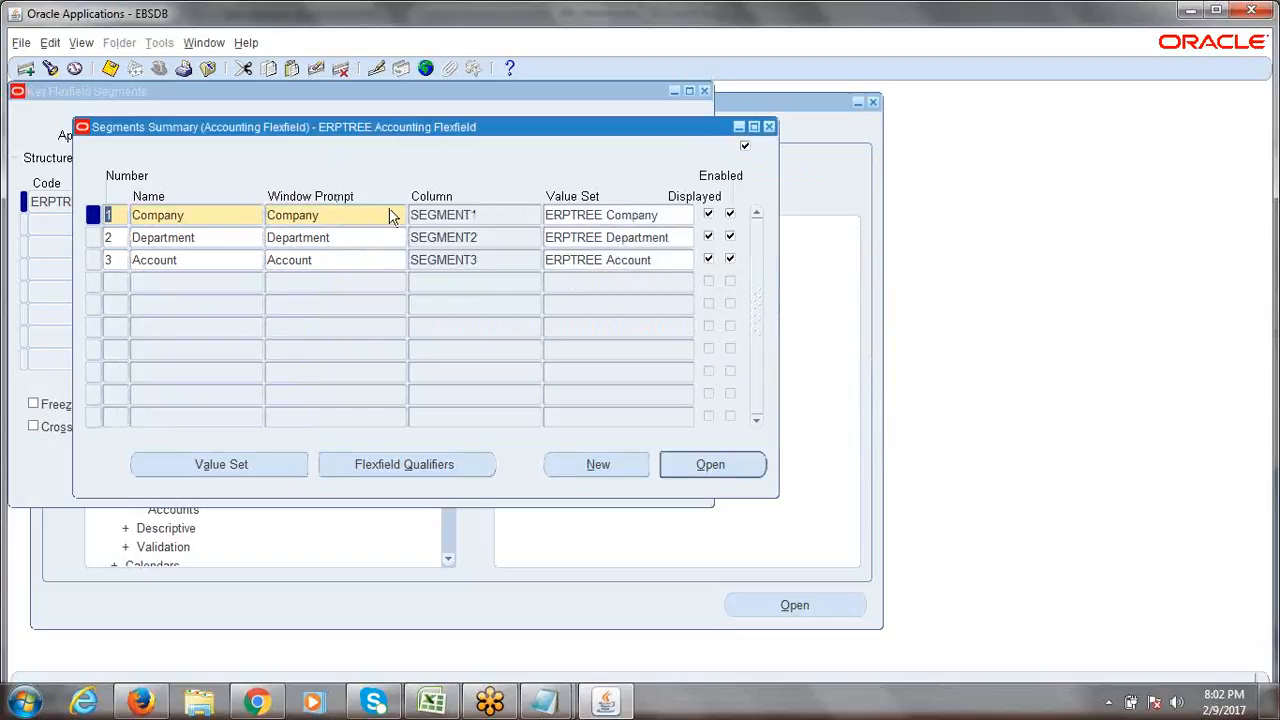
Back in Oracle, open the Flexfield Qualifiers window for the Company segment.
left_click(432, 702)
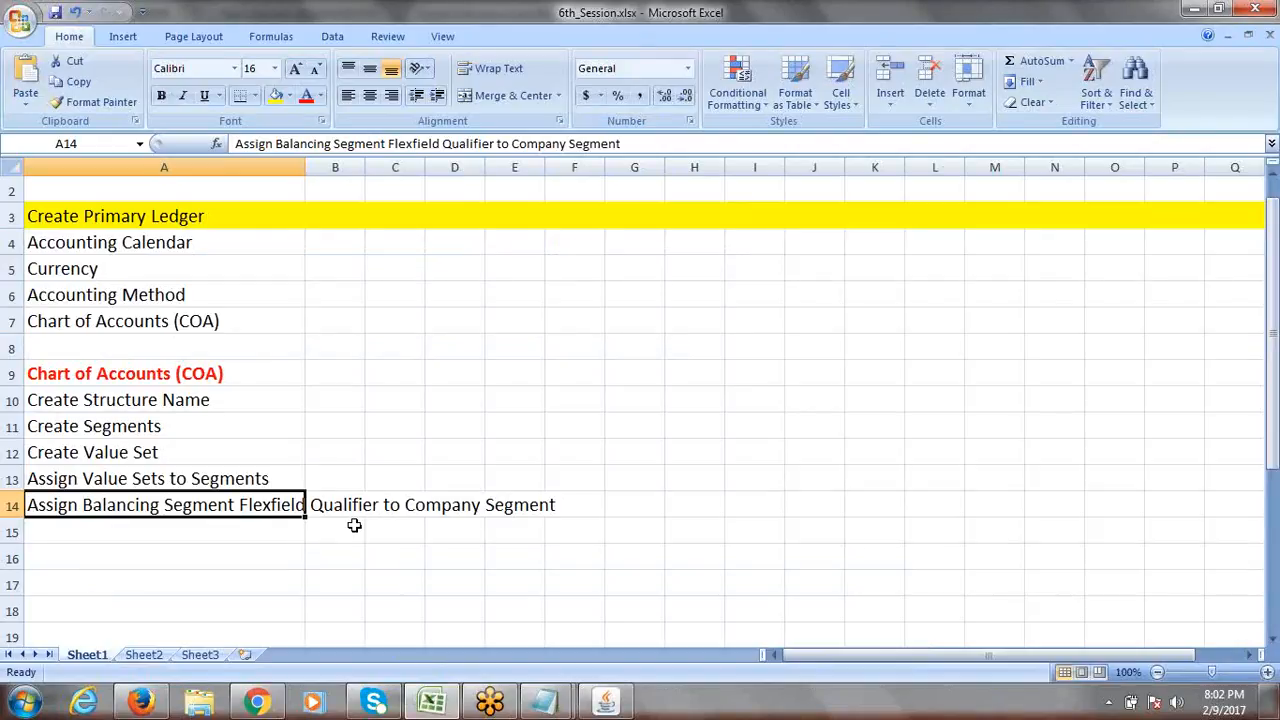
key("alt+Tab")
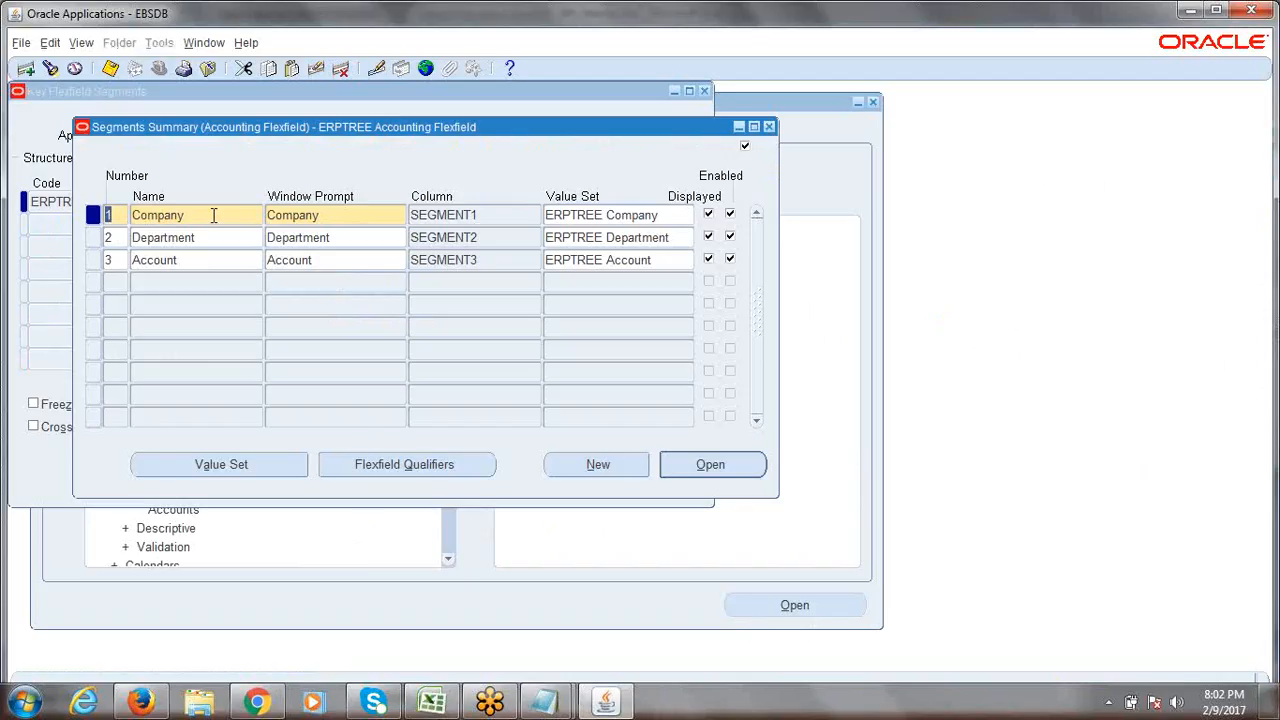
double_click(212, 215)
left_click(212, 215)
left_click(383, 466)
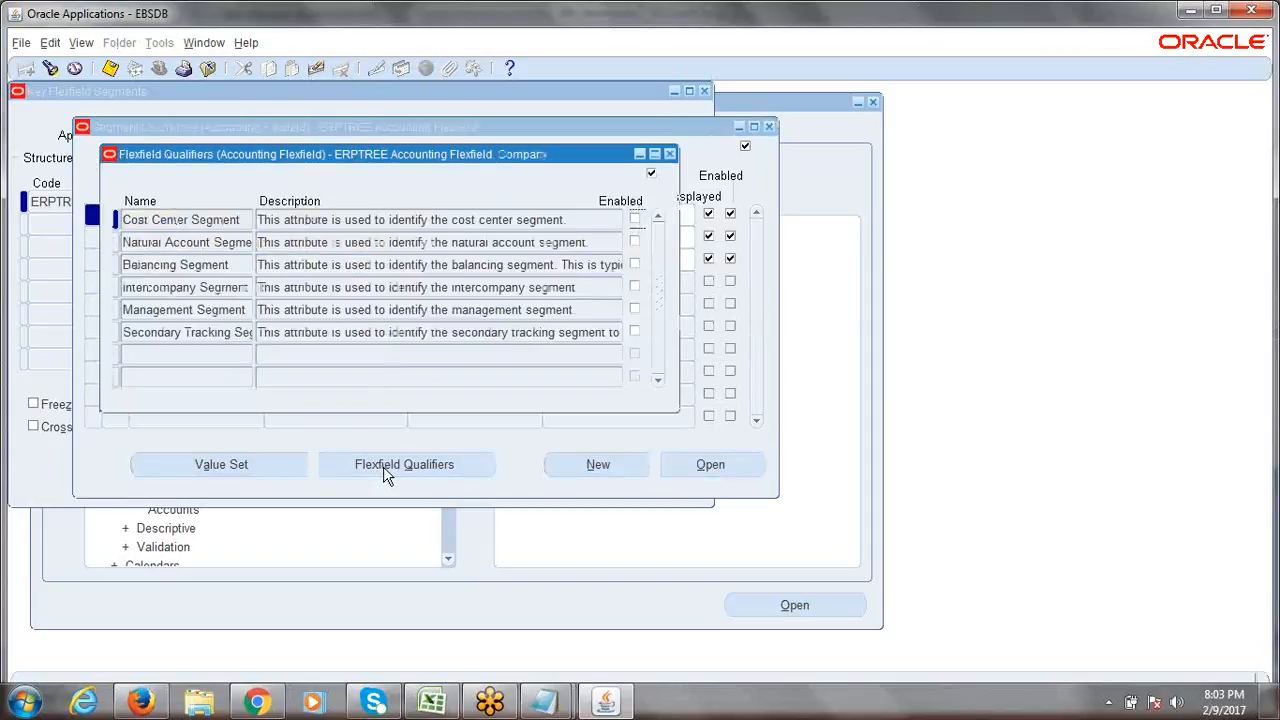
Tick Enabled for the Balancing Segment qualifier on Company.
left_click_drag(370, 156, 551, 231)
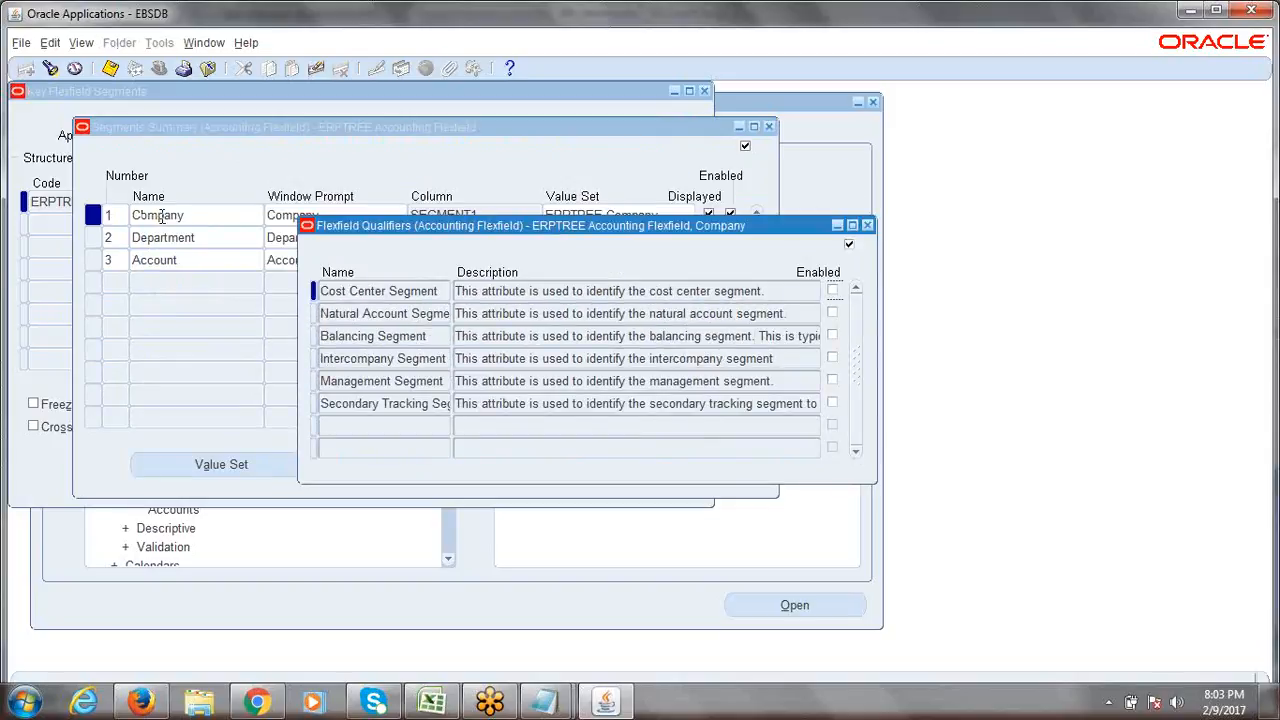
double_click(381, 338)
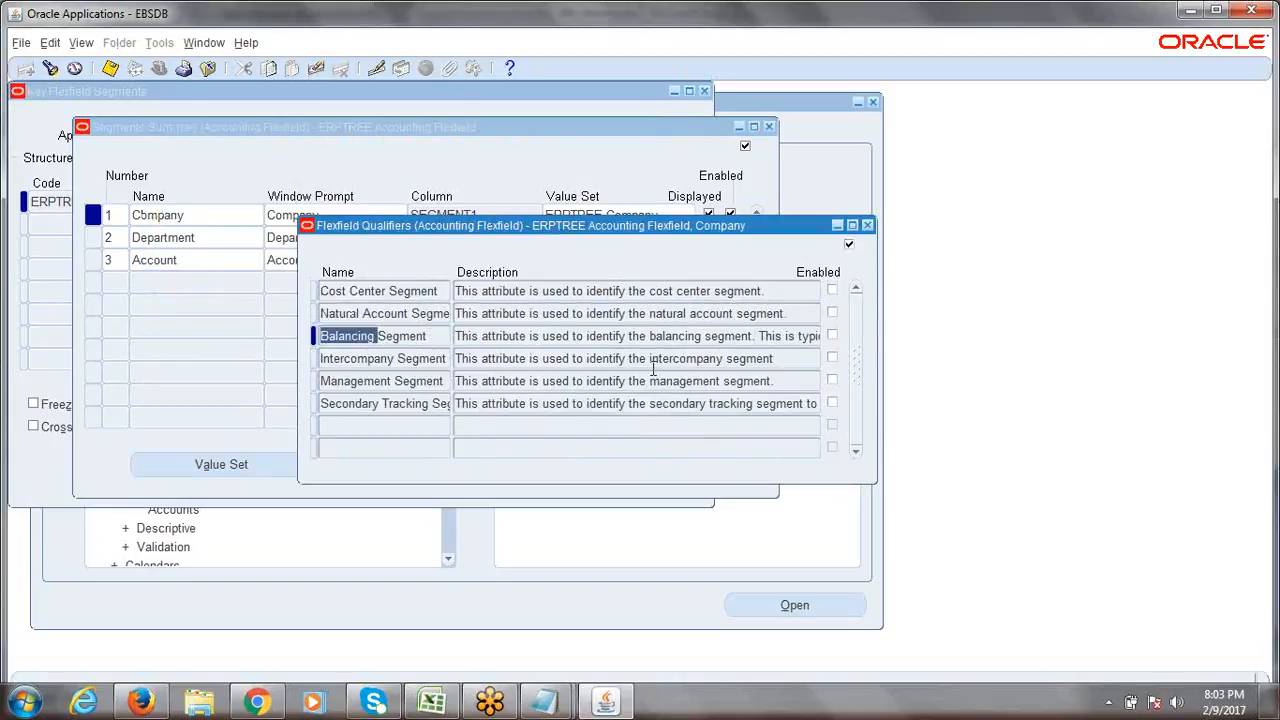
left_click(832, 337)
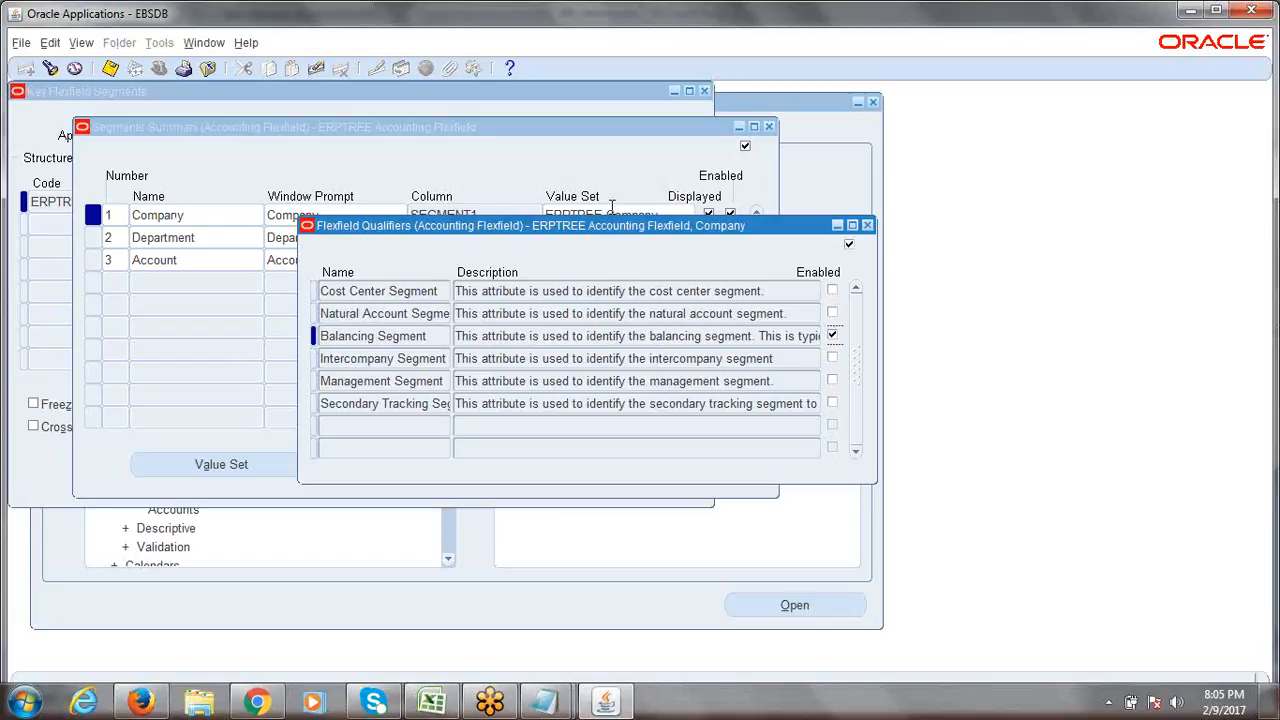
Save the Company segment's Balancing Segment qualifier and close its Flexfield Qualifiers window.
left_click(430, 340)
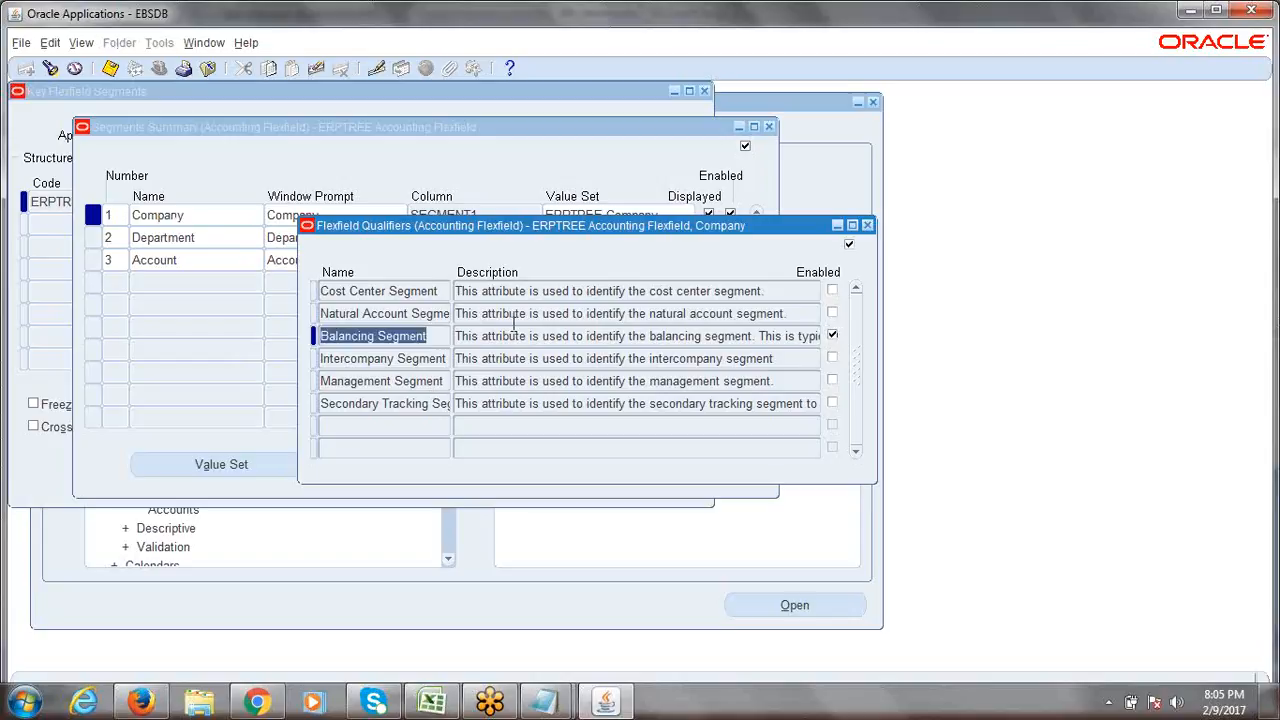
left_click(110, 68)
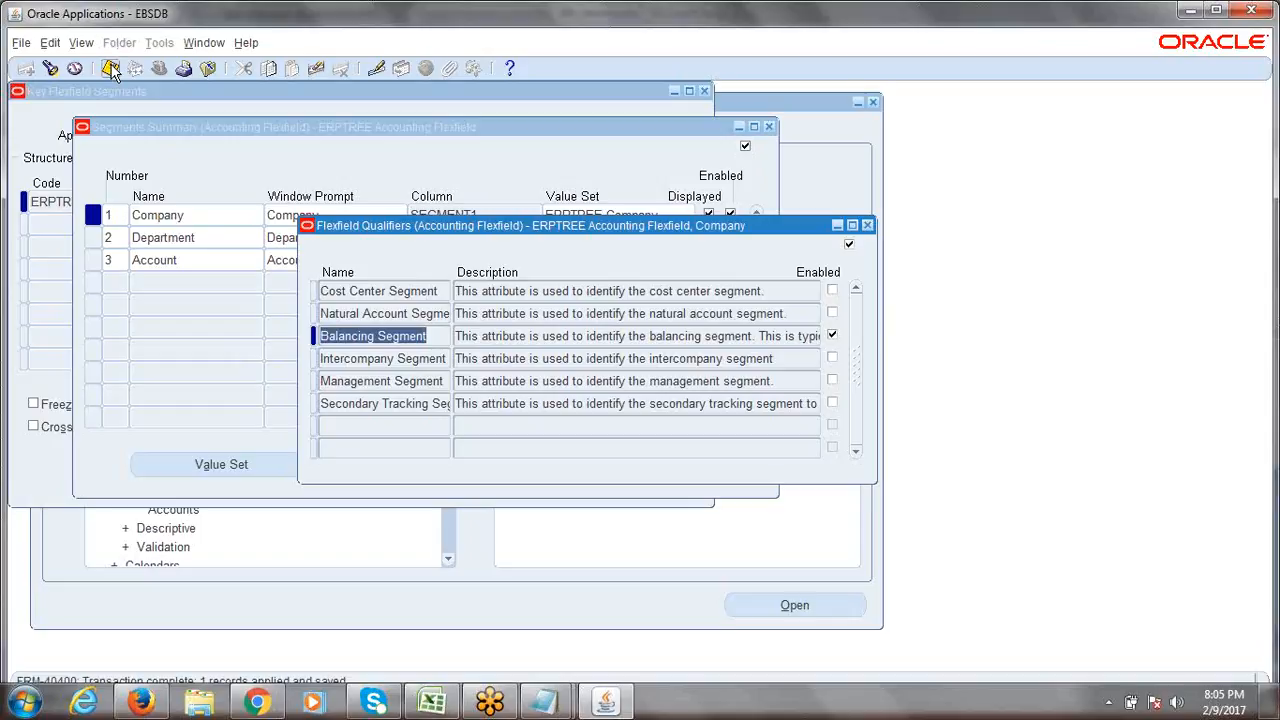
left_click(868, 225)
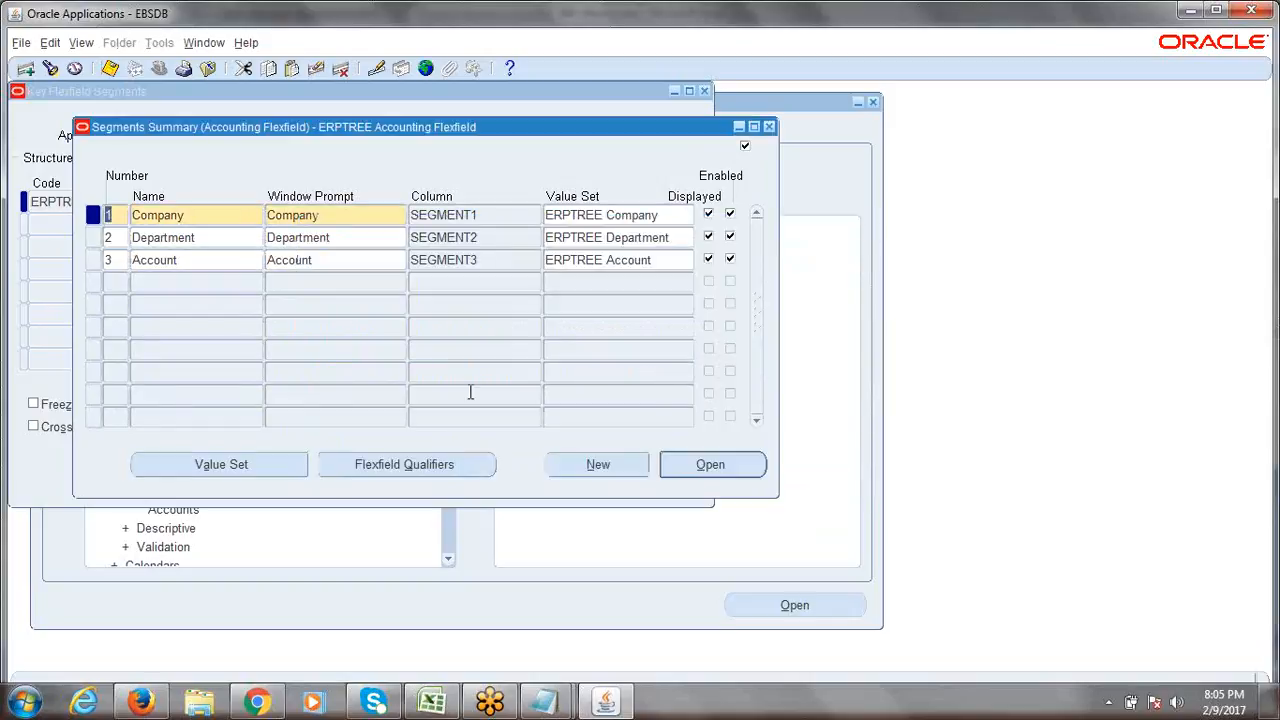
Enter 'Assign Natural Account Segment Flexfield Qualifier to Account Segment' in Excel cell A15.
left_click(431, 702)
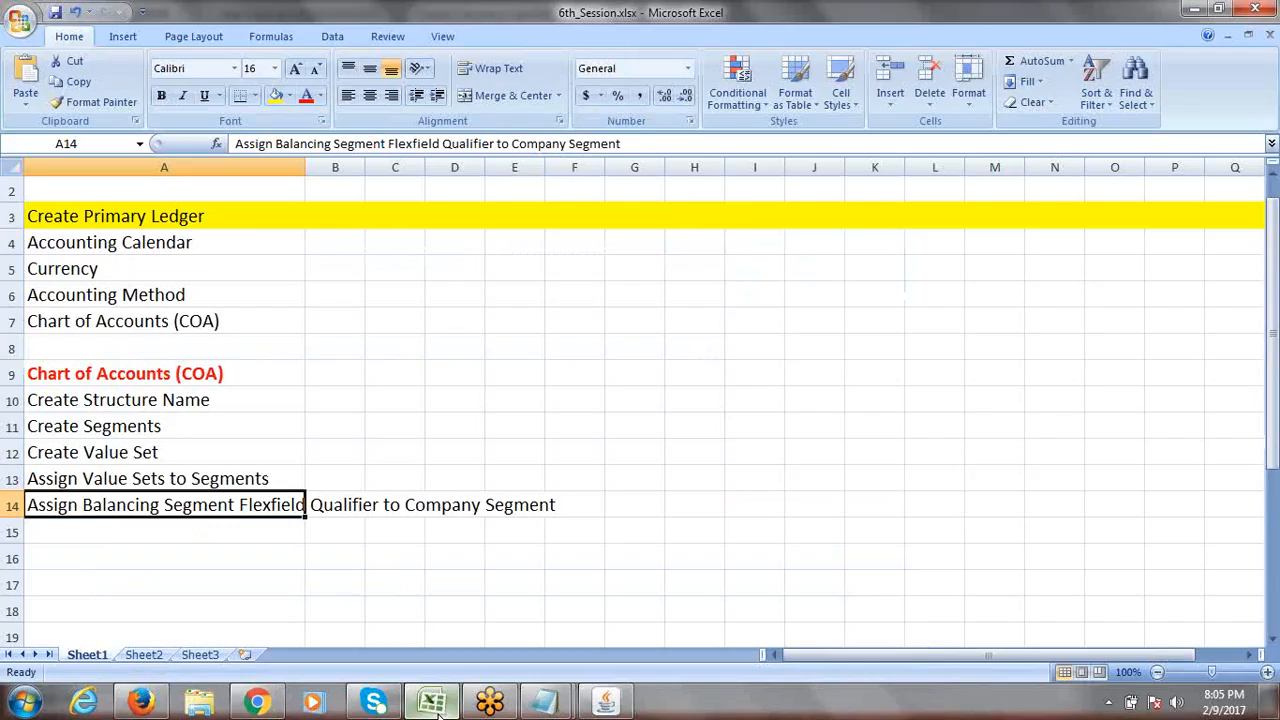
left_click(145, 531)
type("Assig")
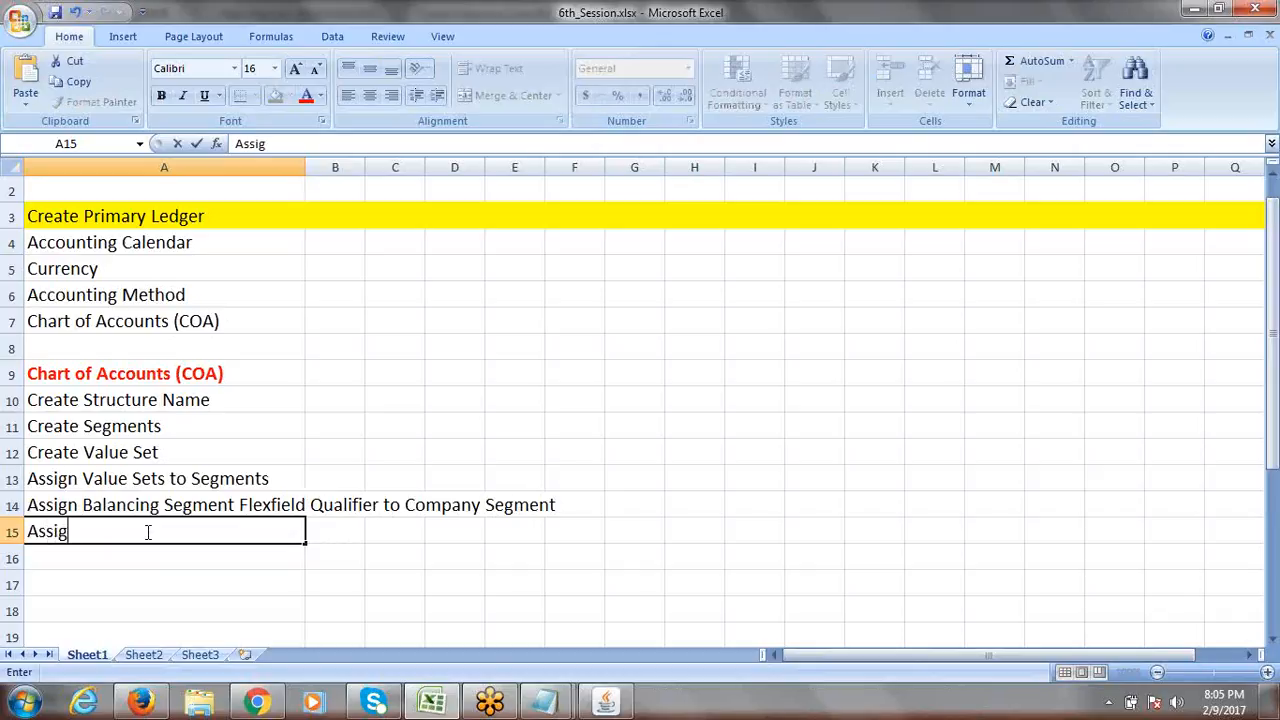
type("n Natural Ac")
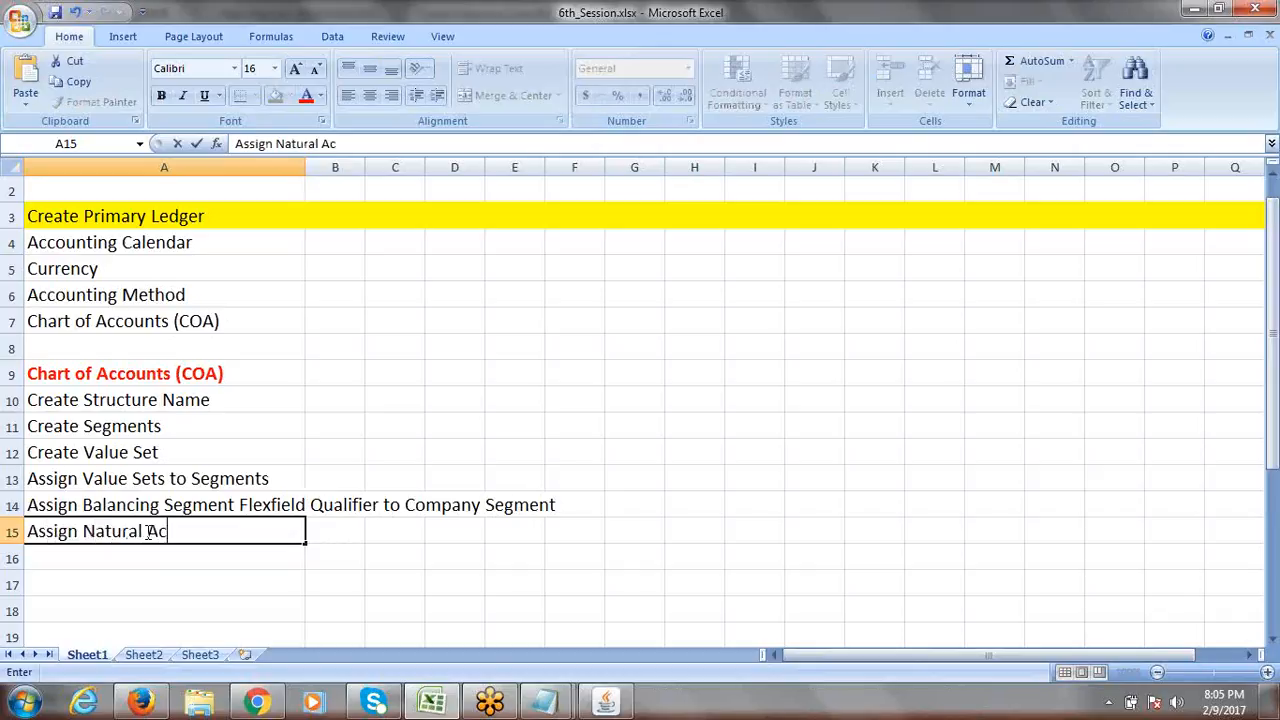
type("count Segment")
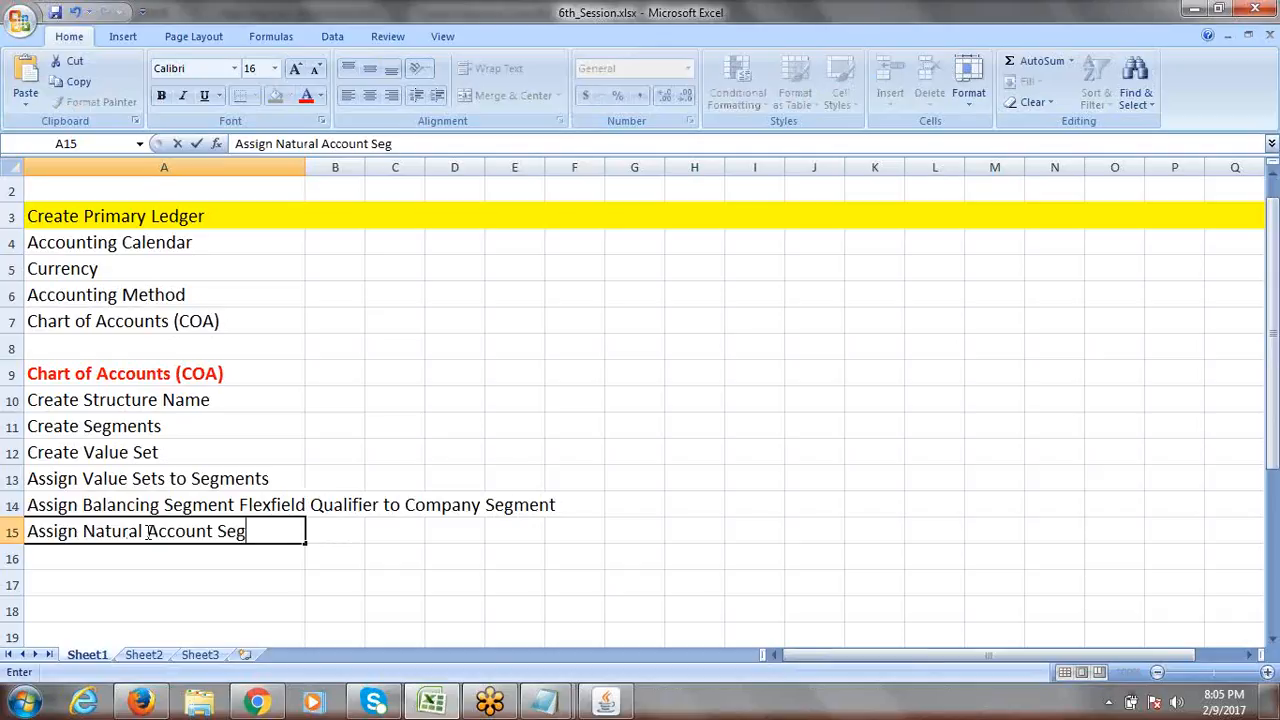
type("le")
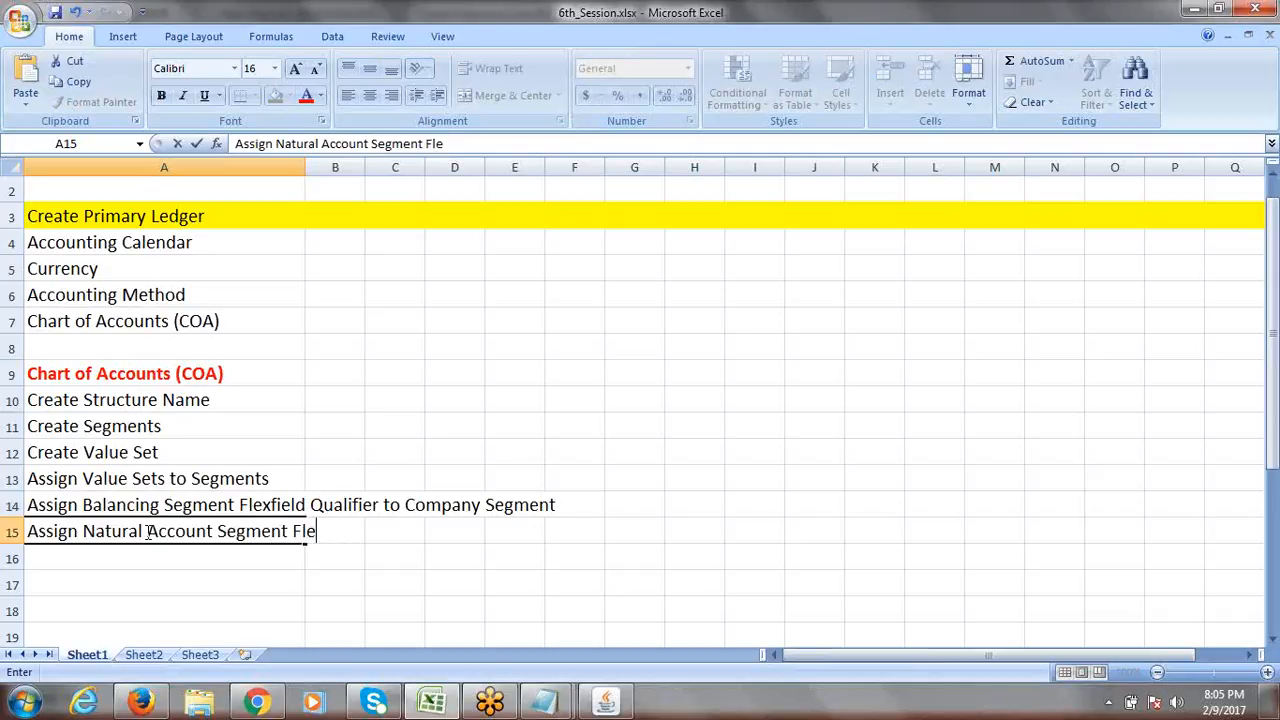
type("xfield ")
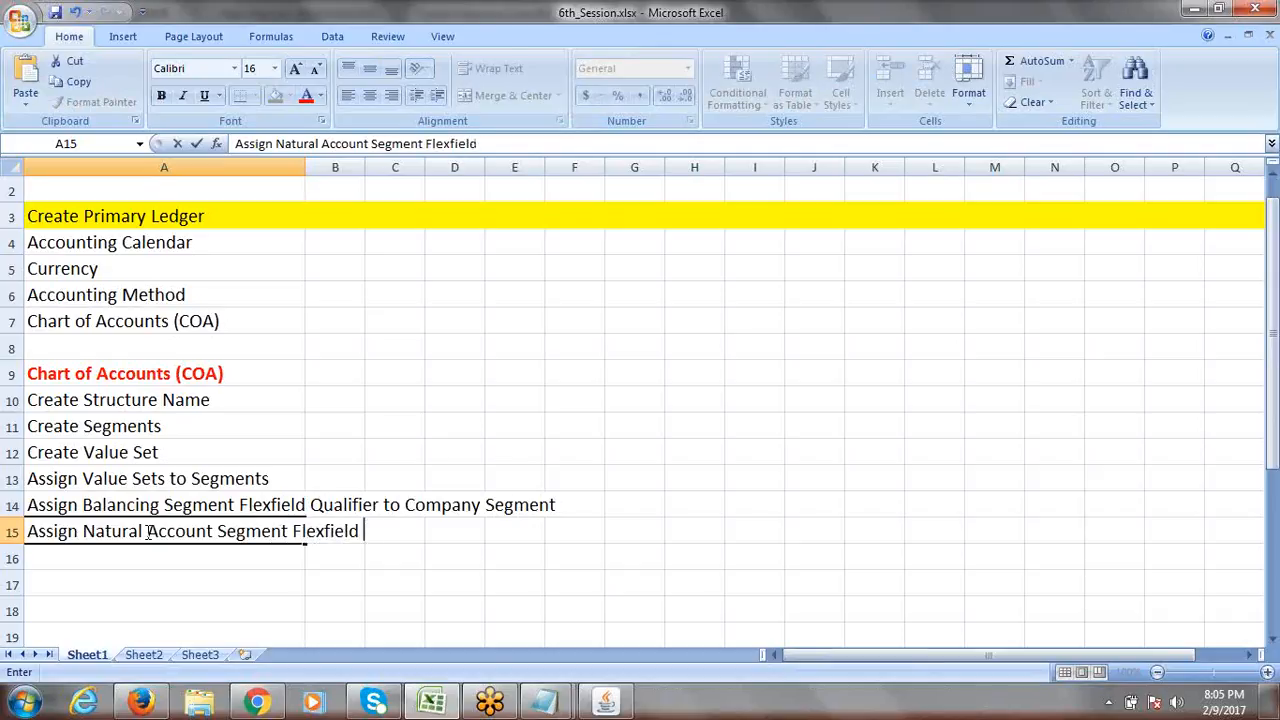
type("Qualifier ")
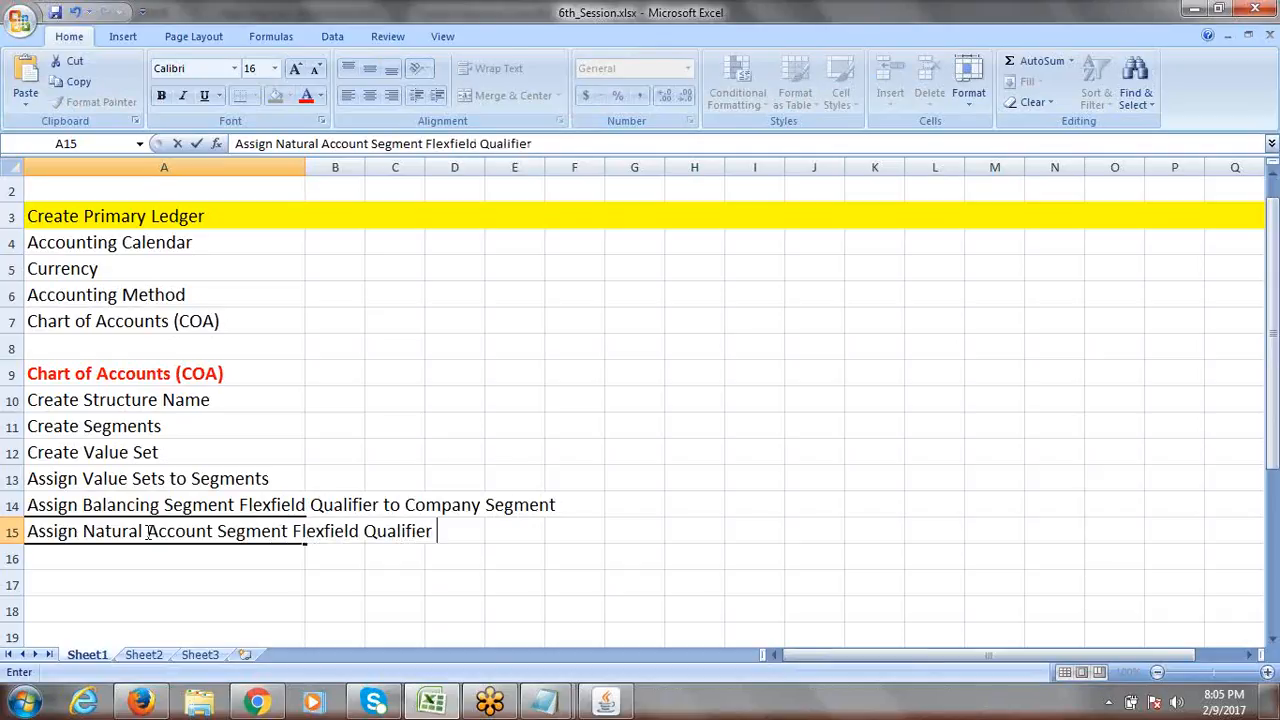
type("to ACCOU")
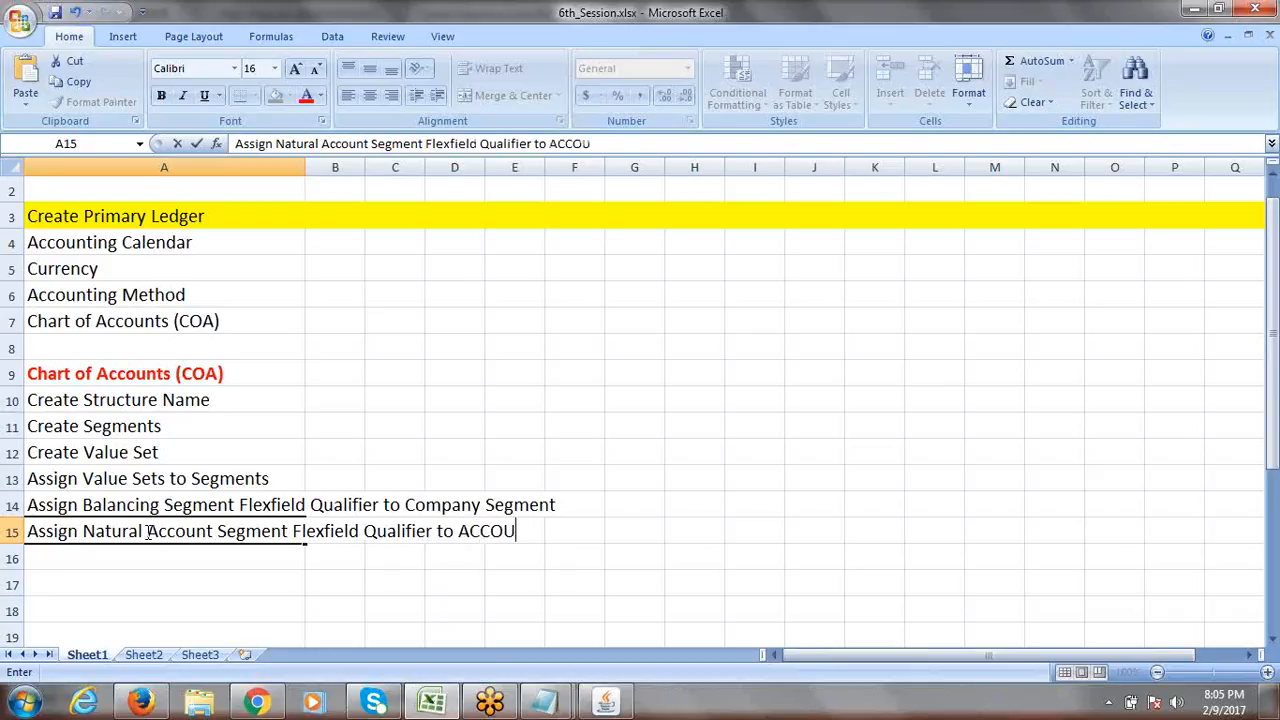
key("BackSpace")
key("BackSpace")
key("BackSpace")
key("BackSpace")
type("ccount Segment")
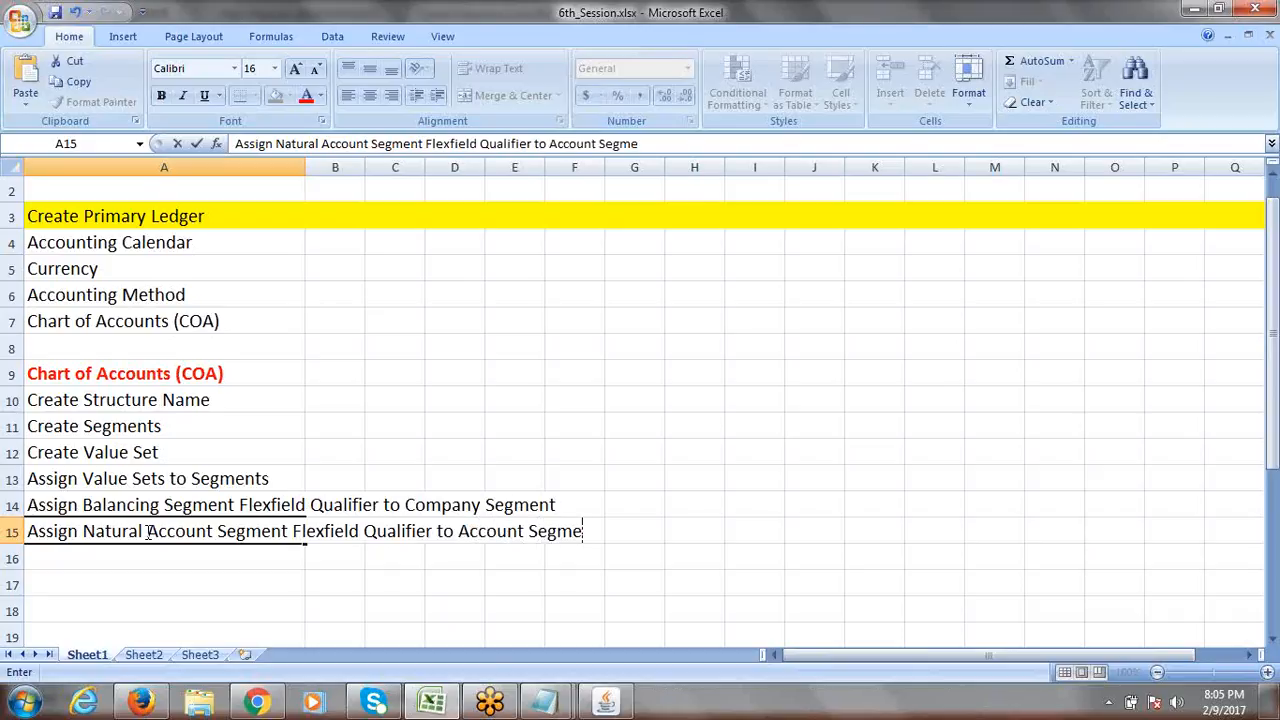
left_click(685, 525)
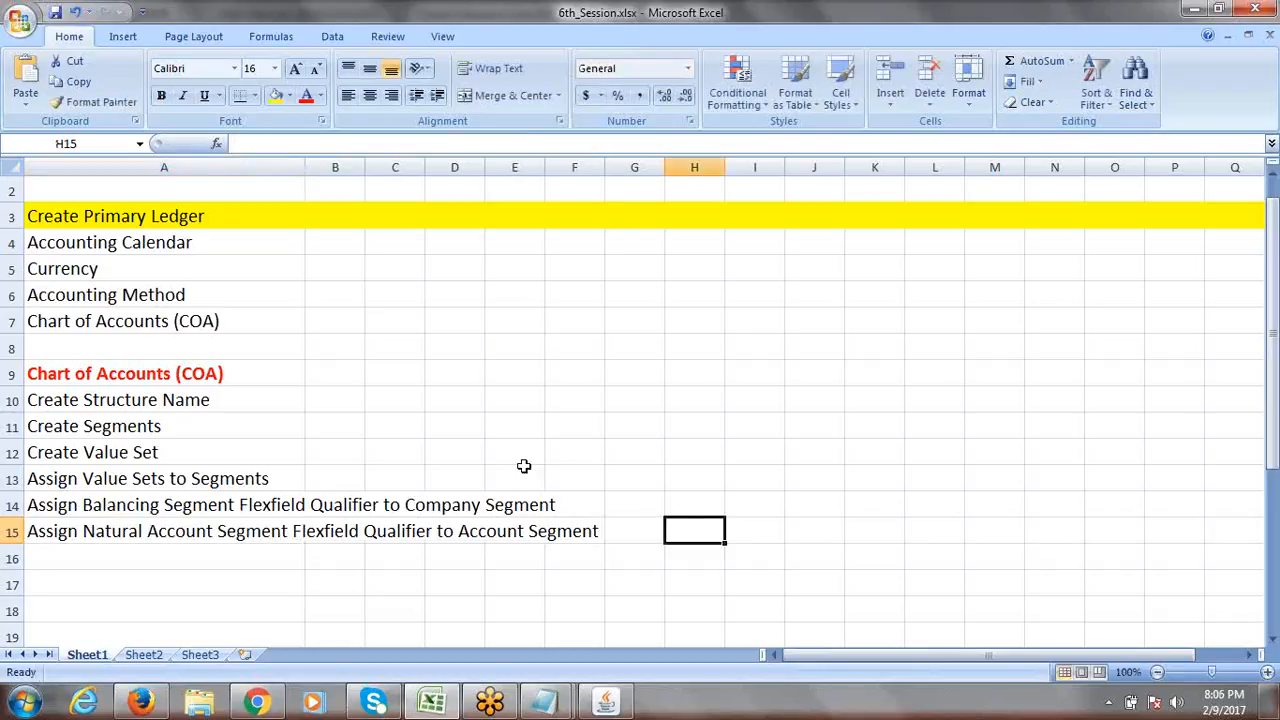
left_click(143, 374)
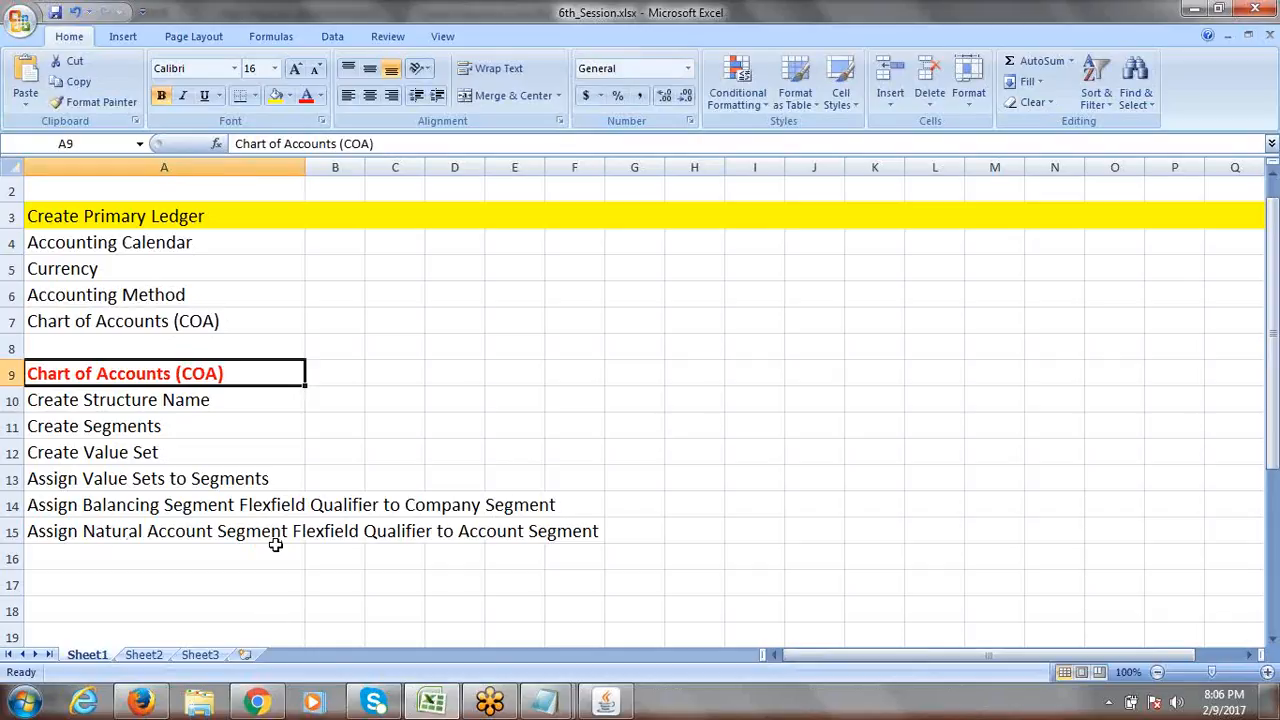
left_click(213, 535)
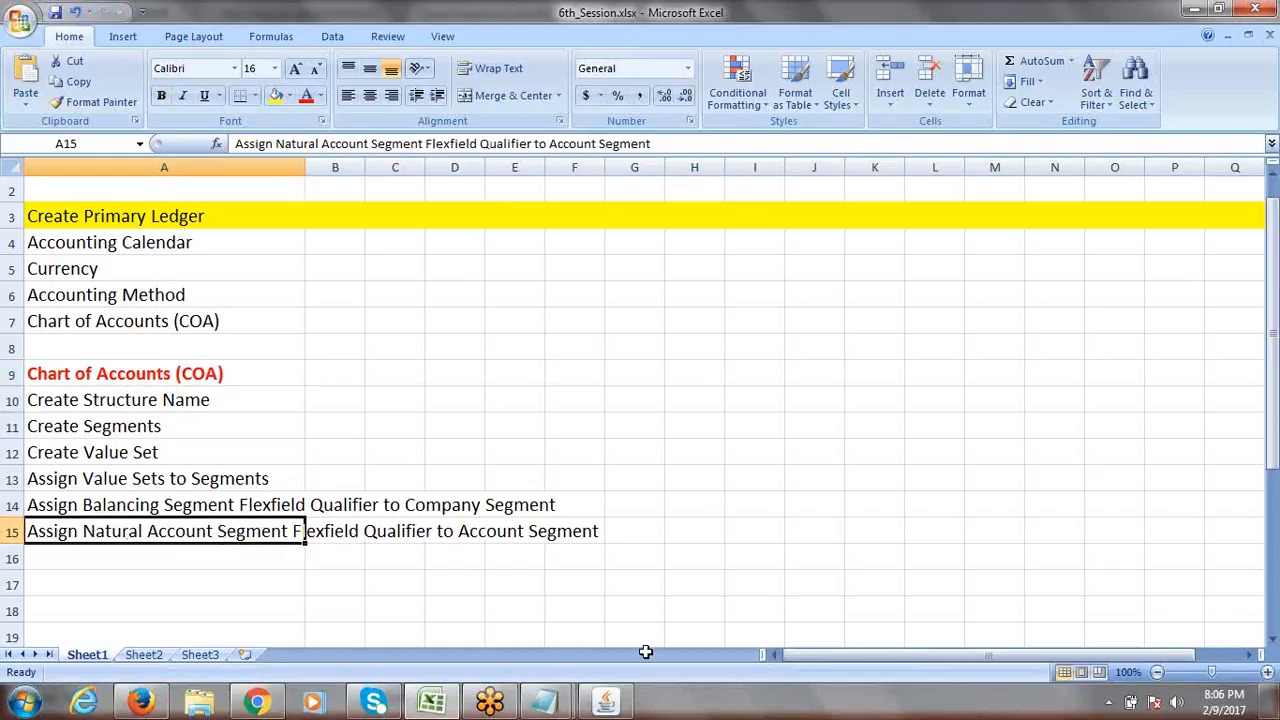
left_click(607, 703)
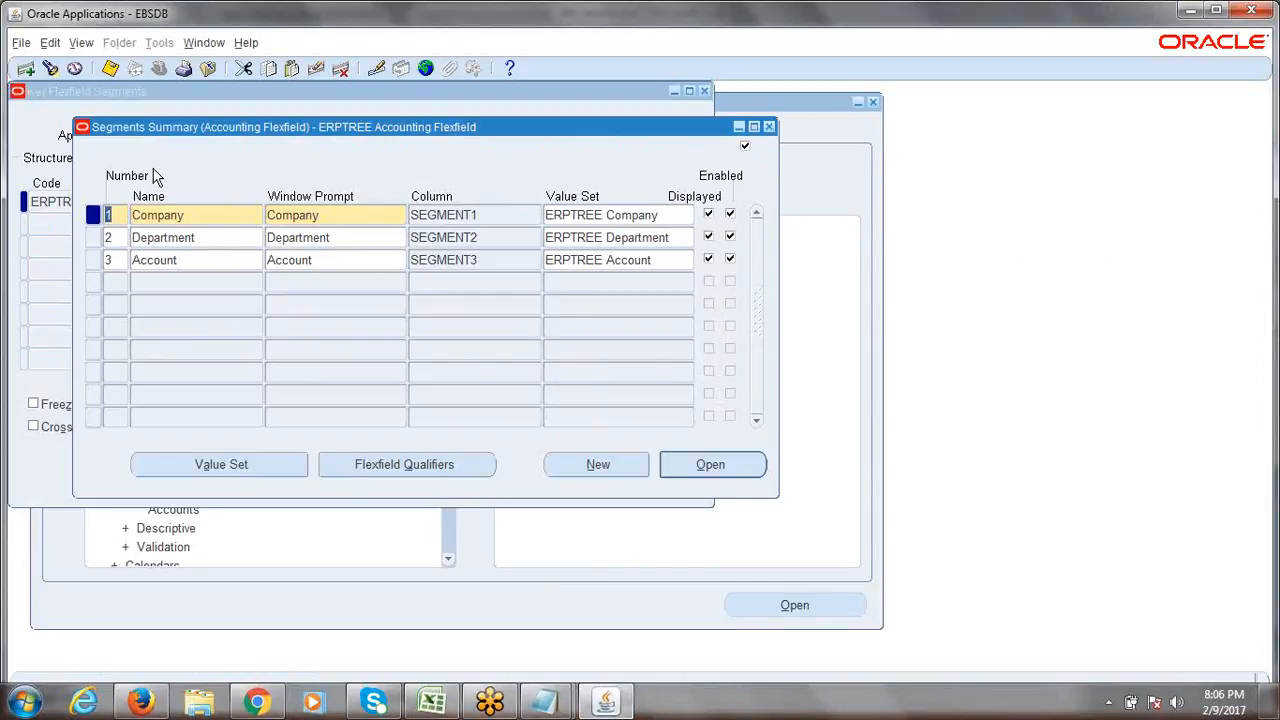
Enable the Natural Account Segment qualifier on the Account segment, save, and close the qualifiers.
left_click(195, 260)
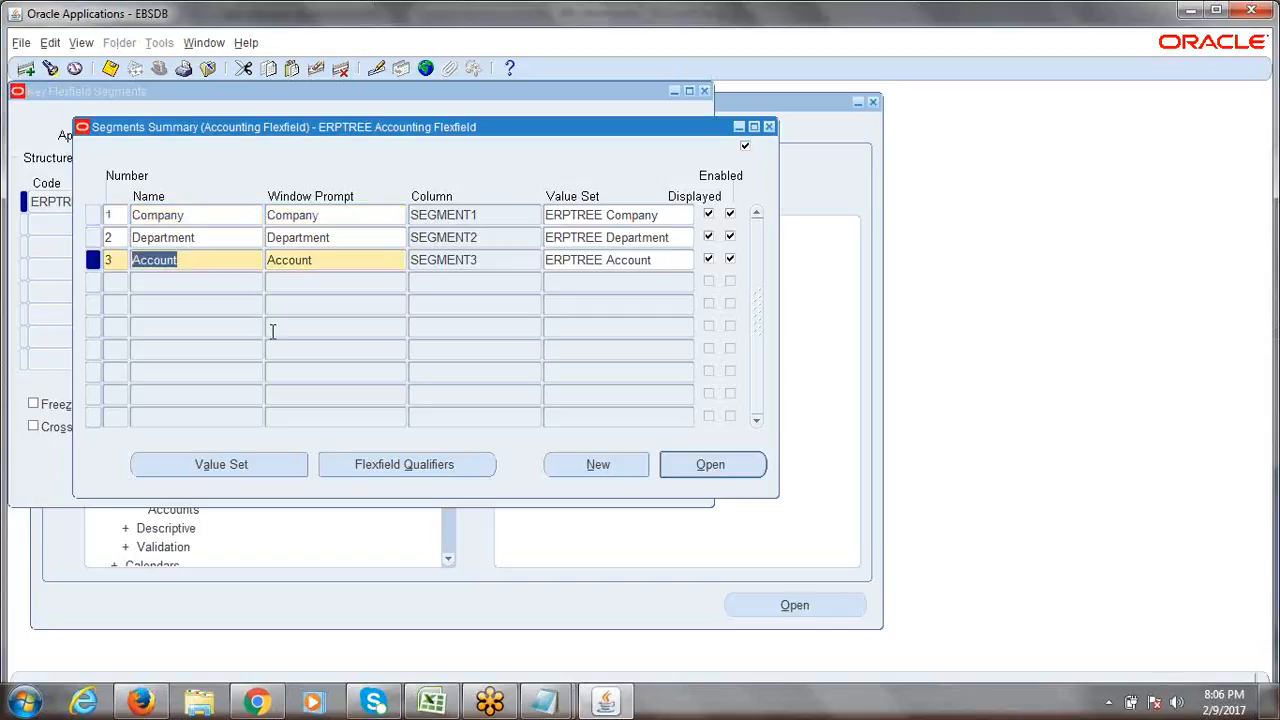
left_click(415, 467)
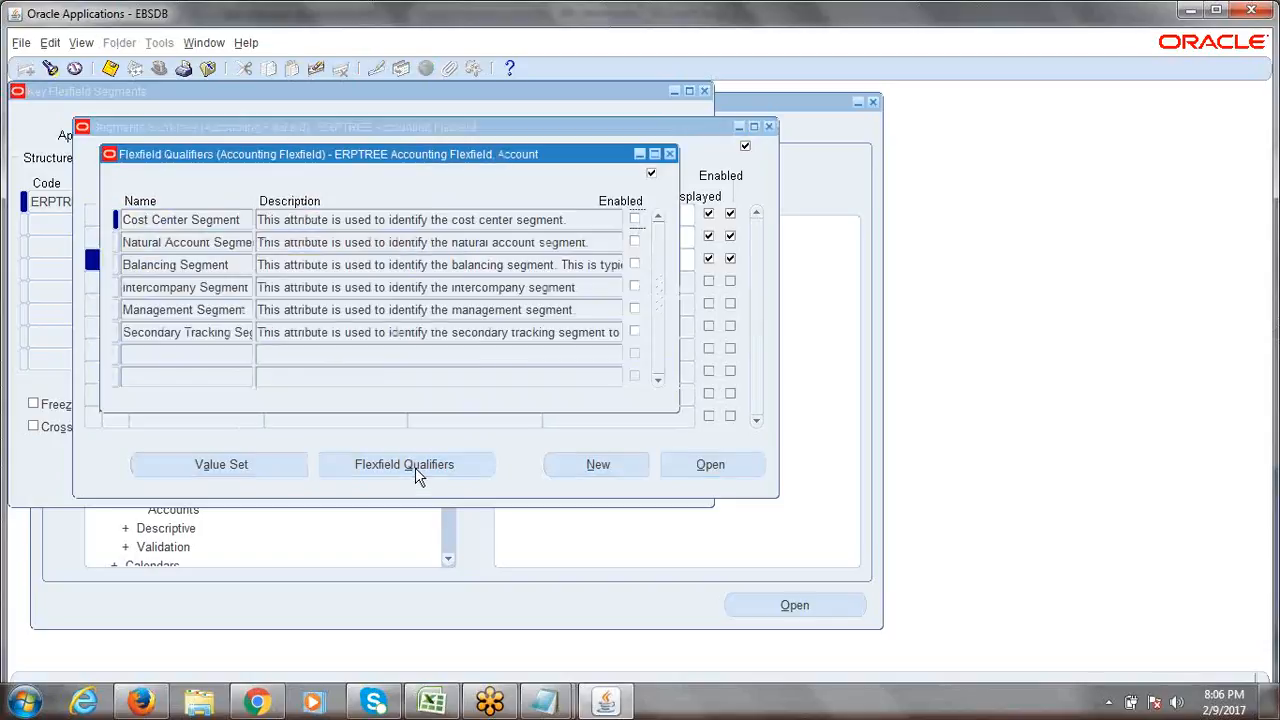
left_click_drag(380, 163, 585, 187)
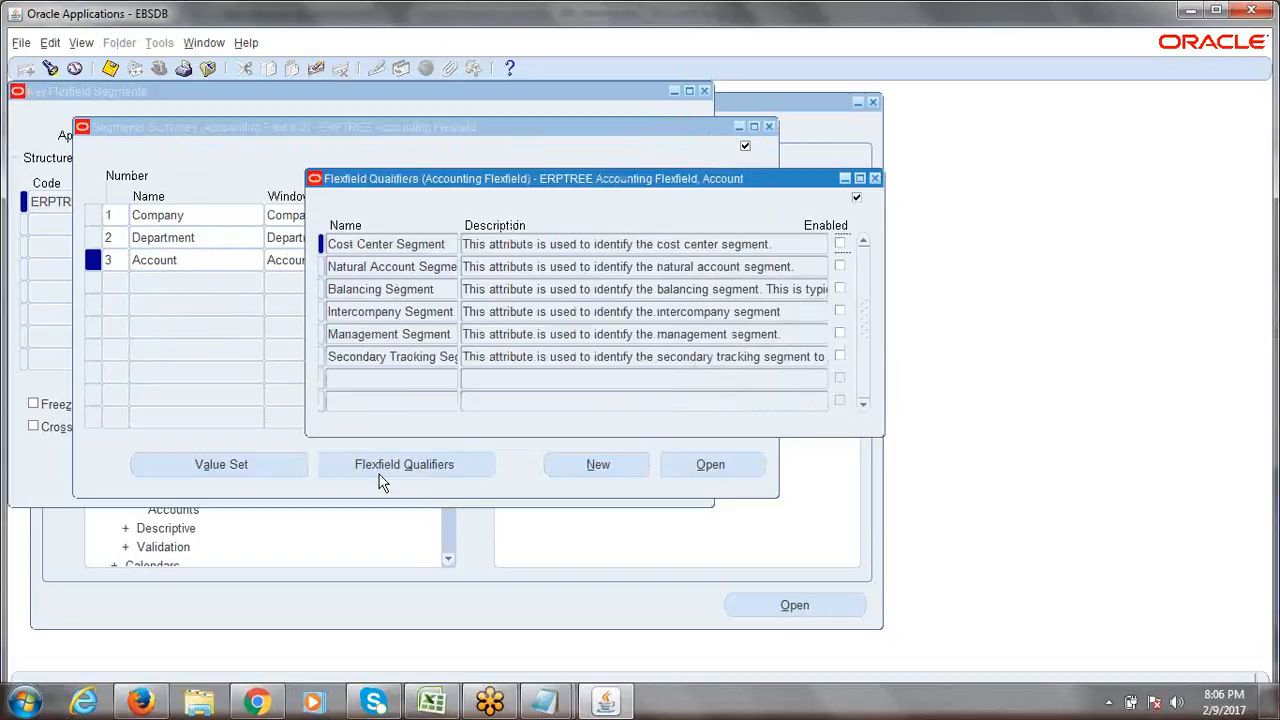
left_click(423, 270)
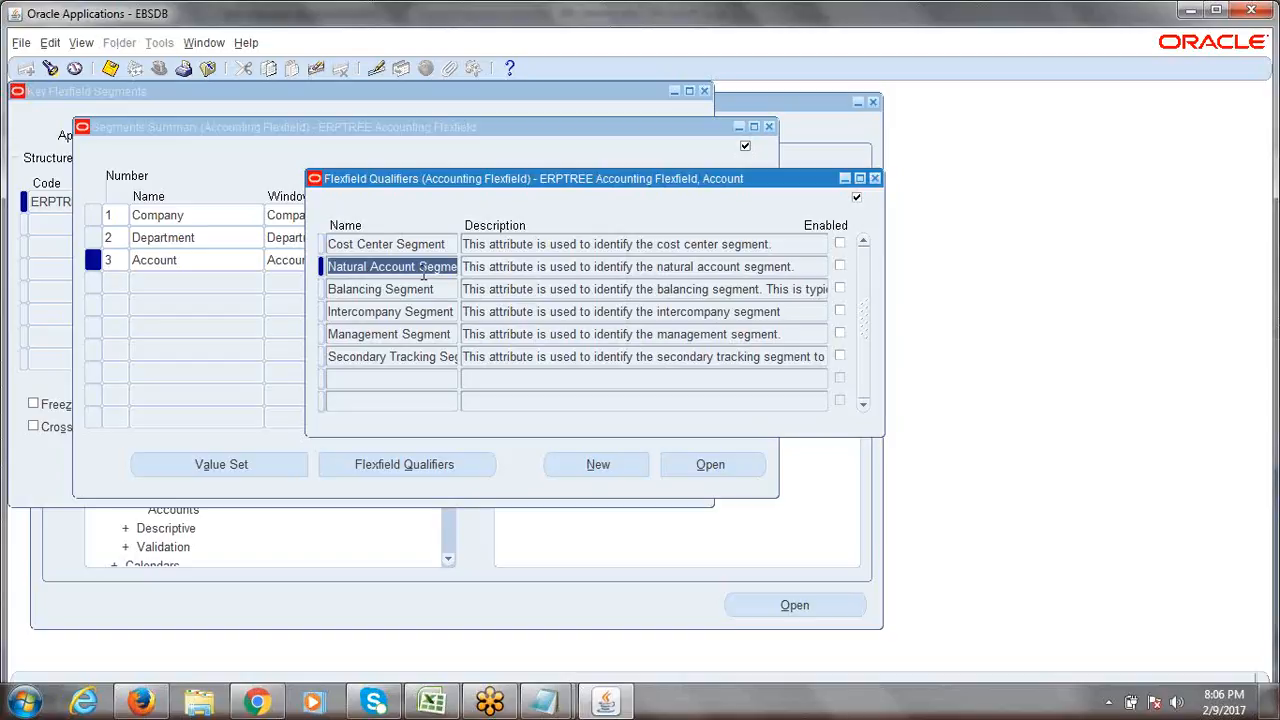
left_click(510, 270)
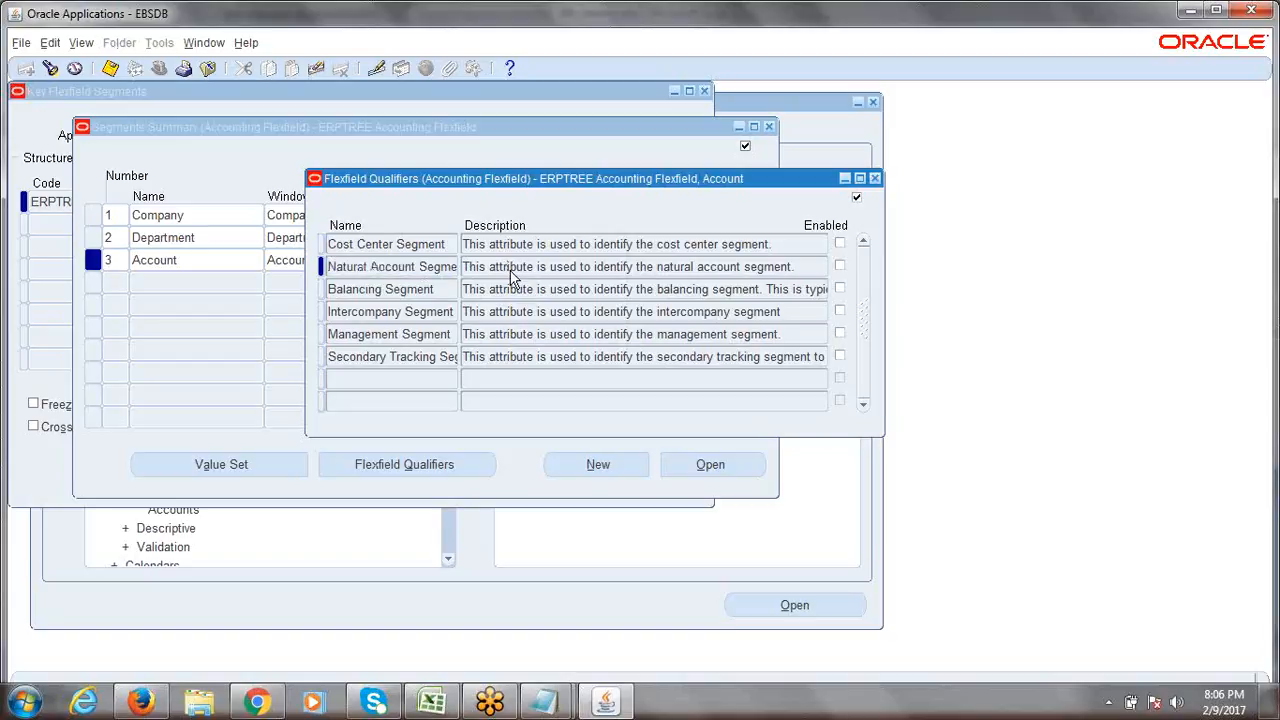
left_click(387, 272)
left_click(387, 270)
left_click(840, 267)
left_click(110, 67)
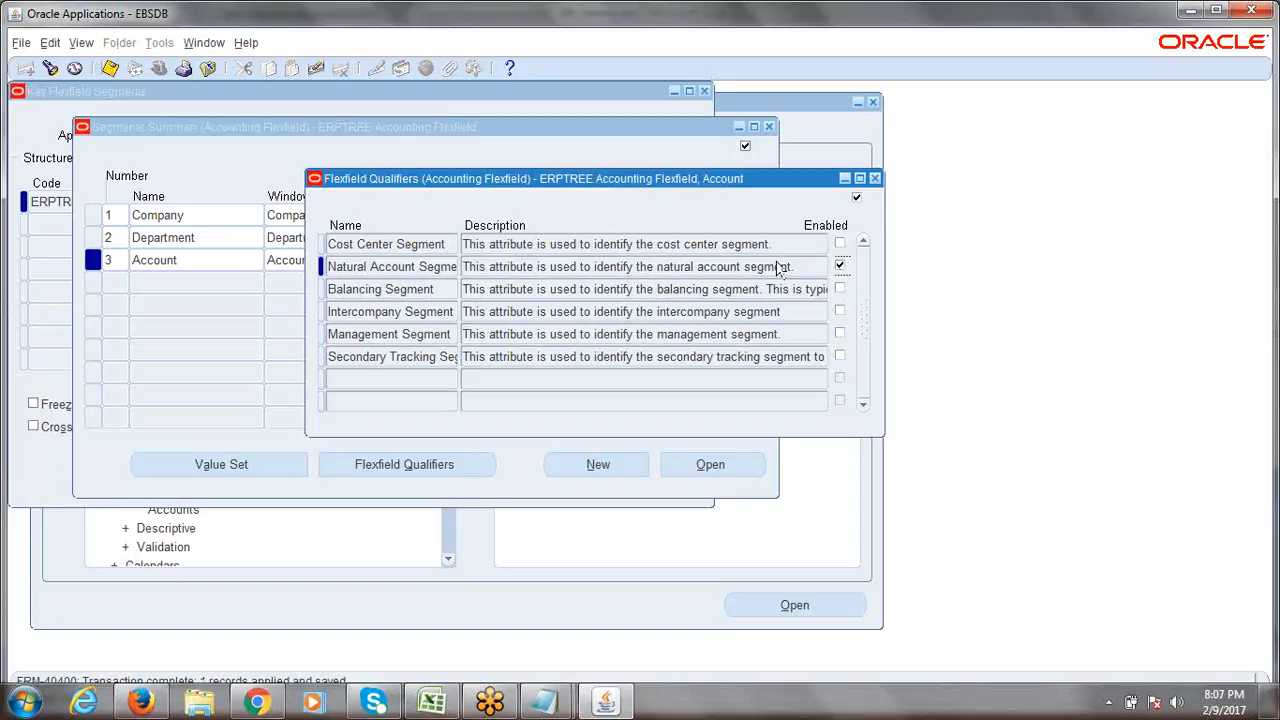
left_click(875, 179)
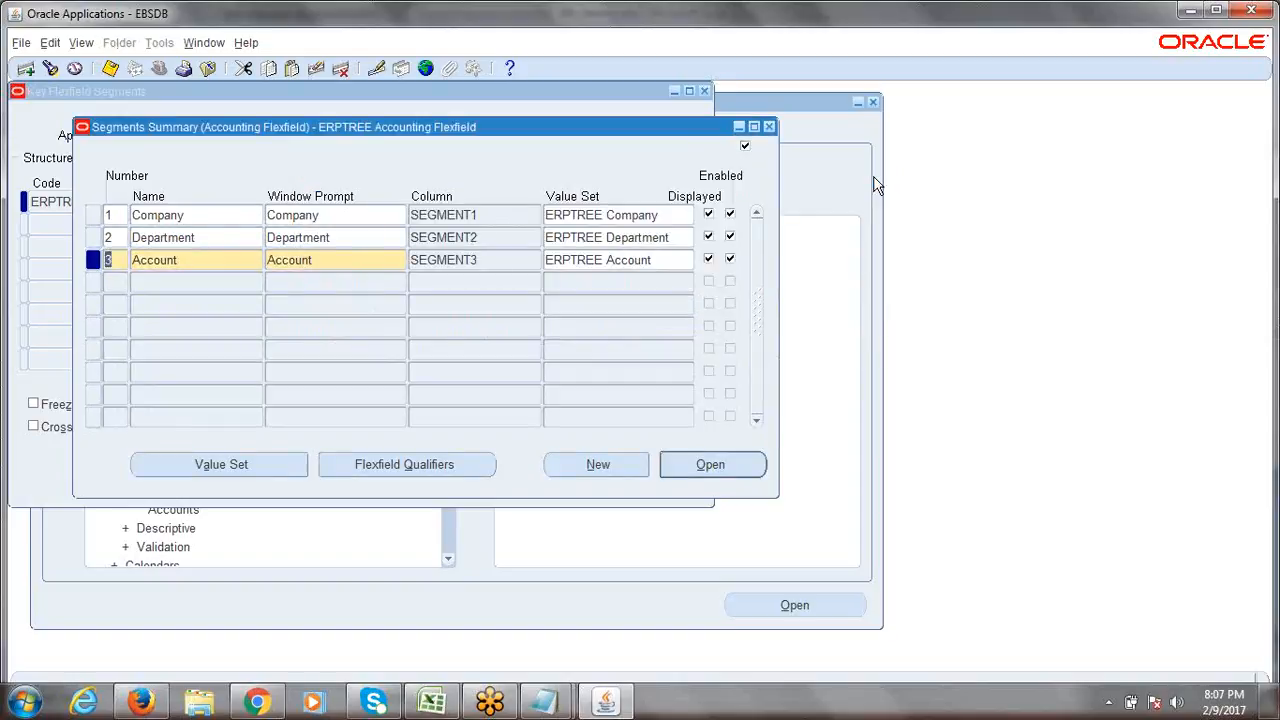
key("ctrl+s")
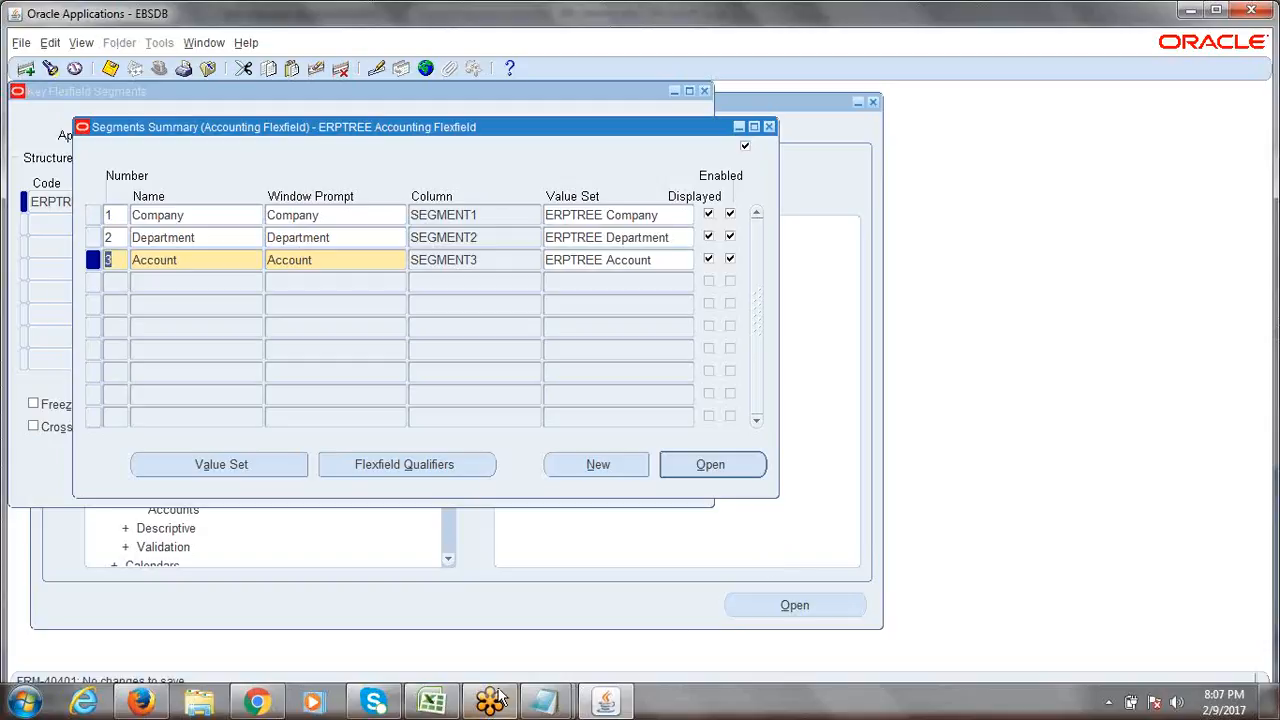
Review the Balancing and Natural Account steps in Excel cells A14–A15, then return to Oracle.
left_click(432, 702)
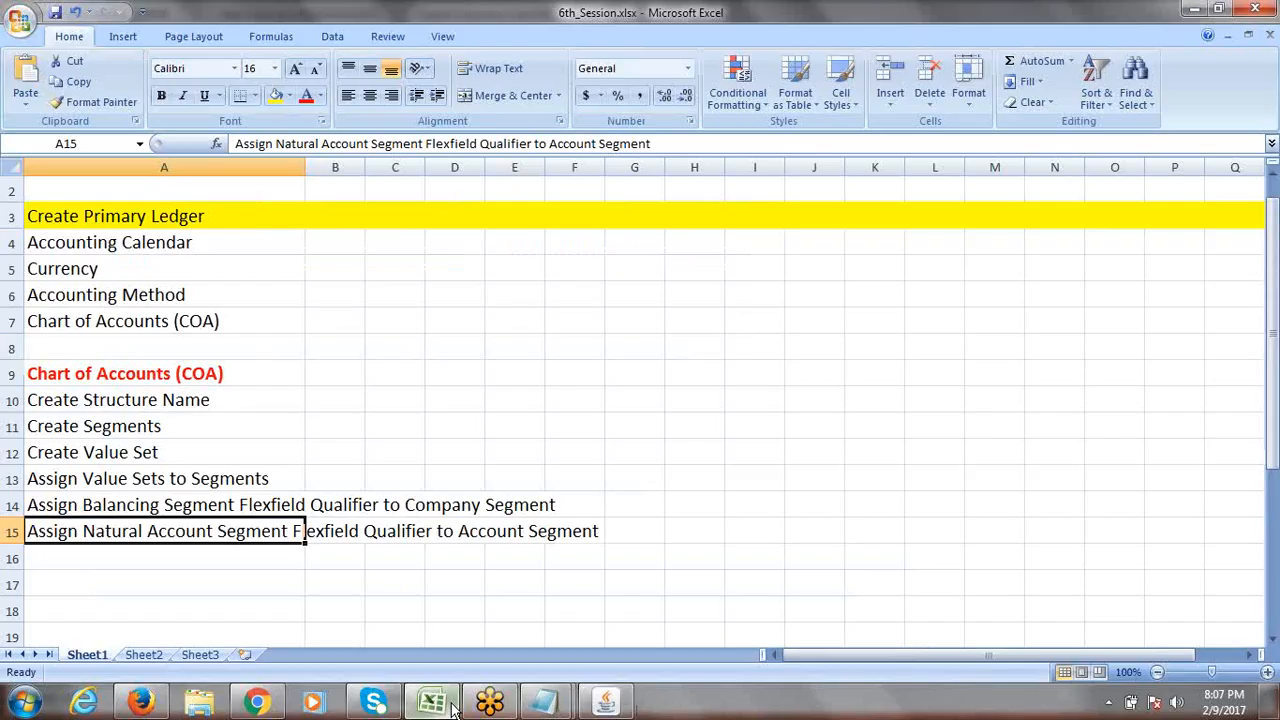
left_click(78, 507)
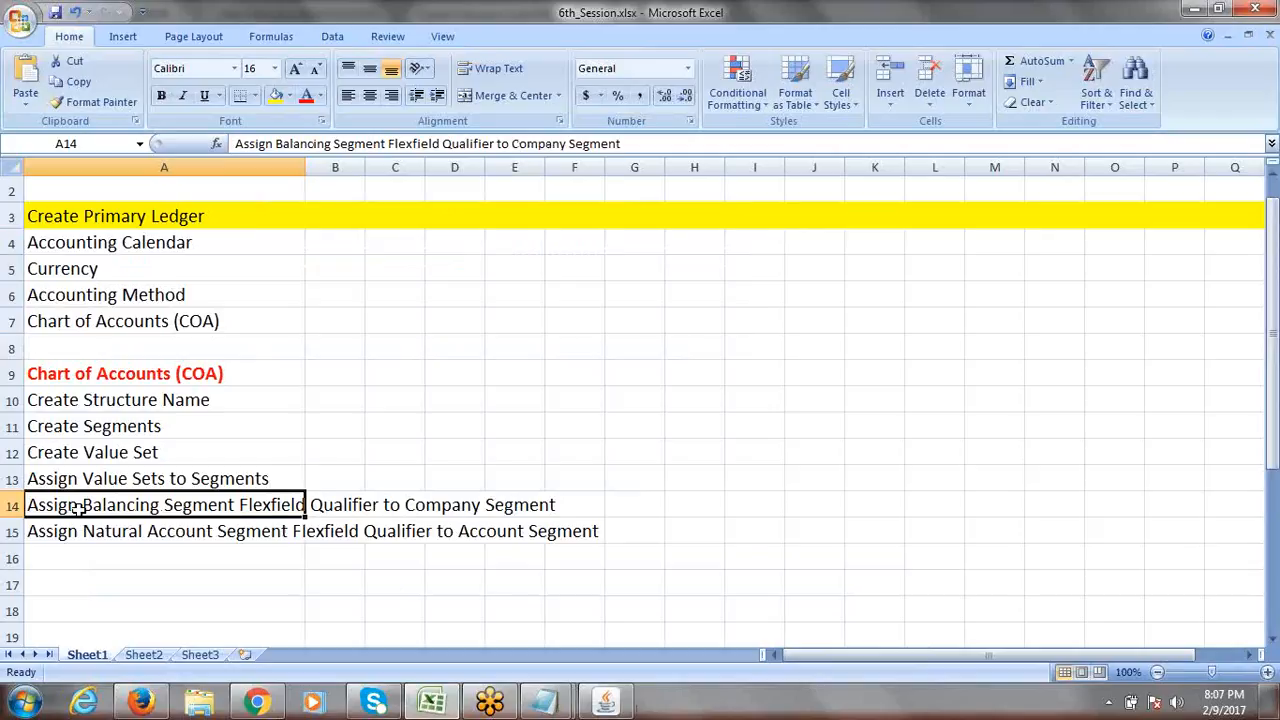
left_click(90, 534)
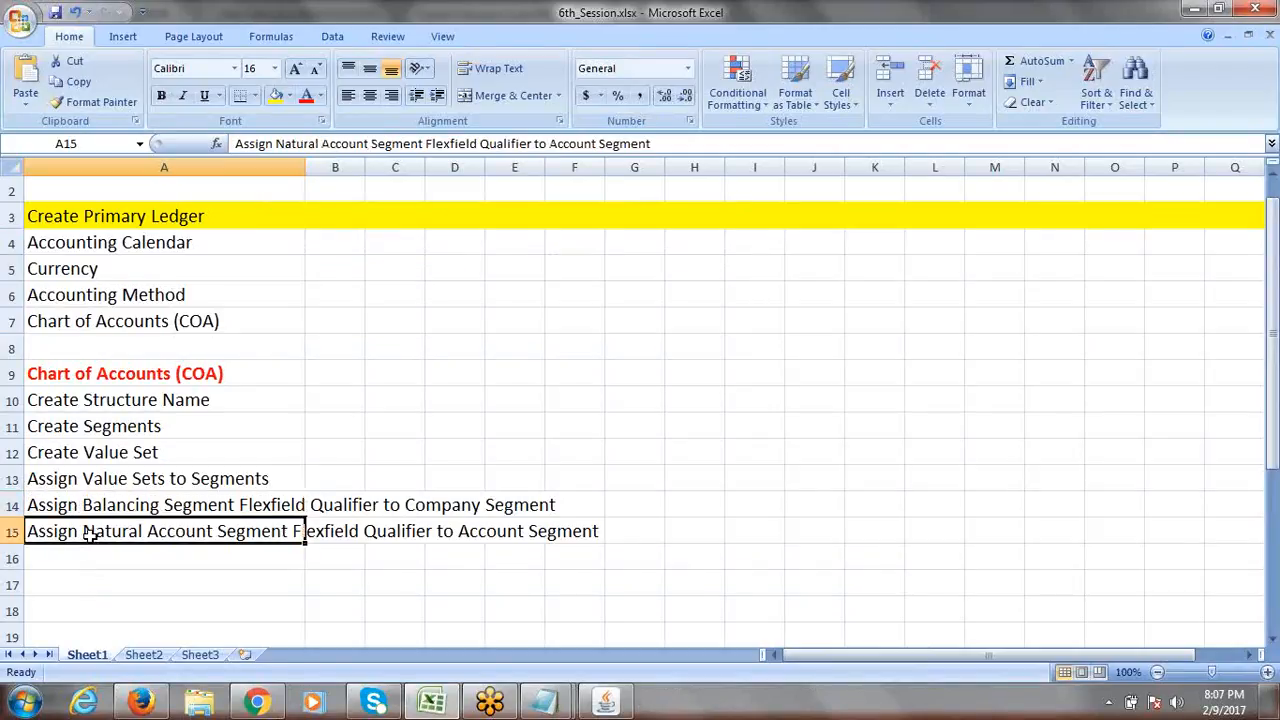
key("alt+Tab")
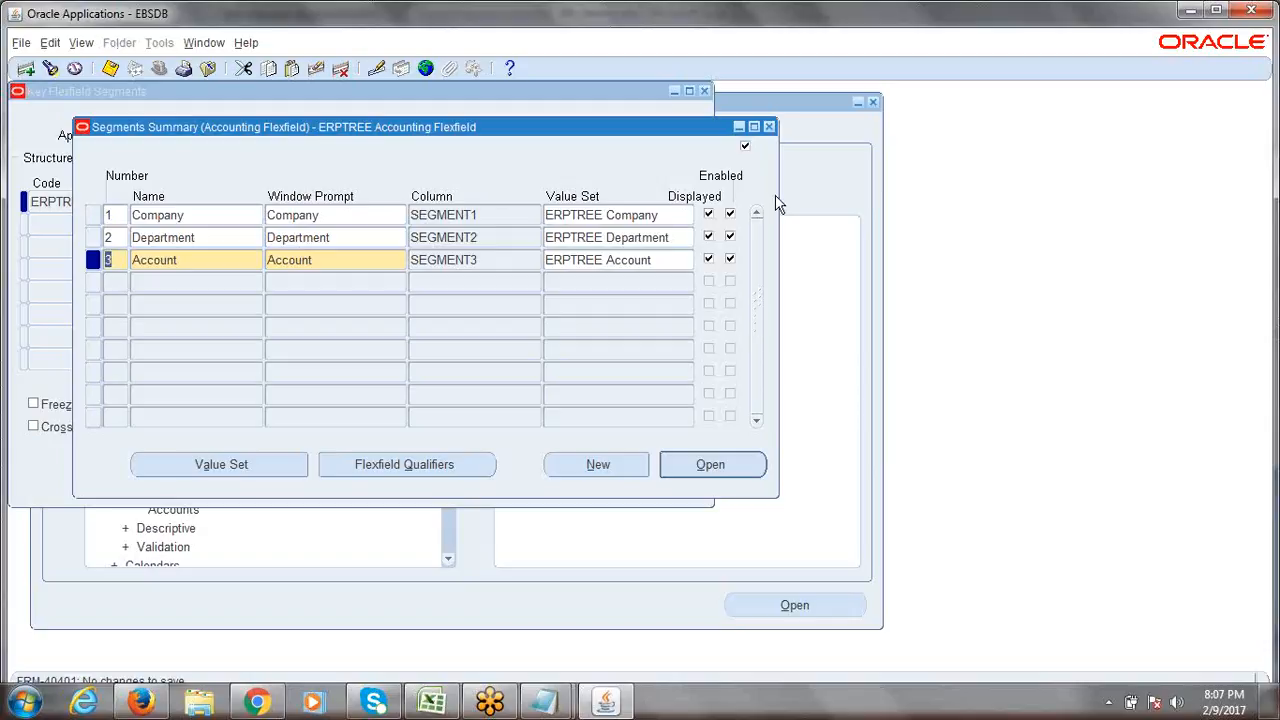
Check the structure's Title and Code, reopen the segments summary, confirm nothing unsaved, and close it.
left_click(768, 128)
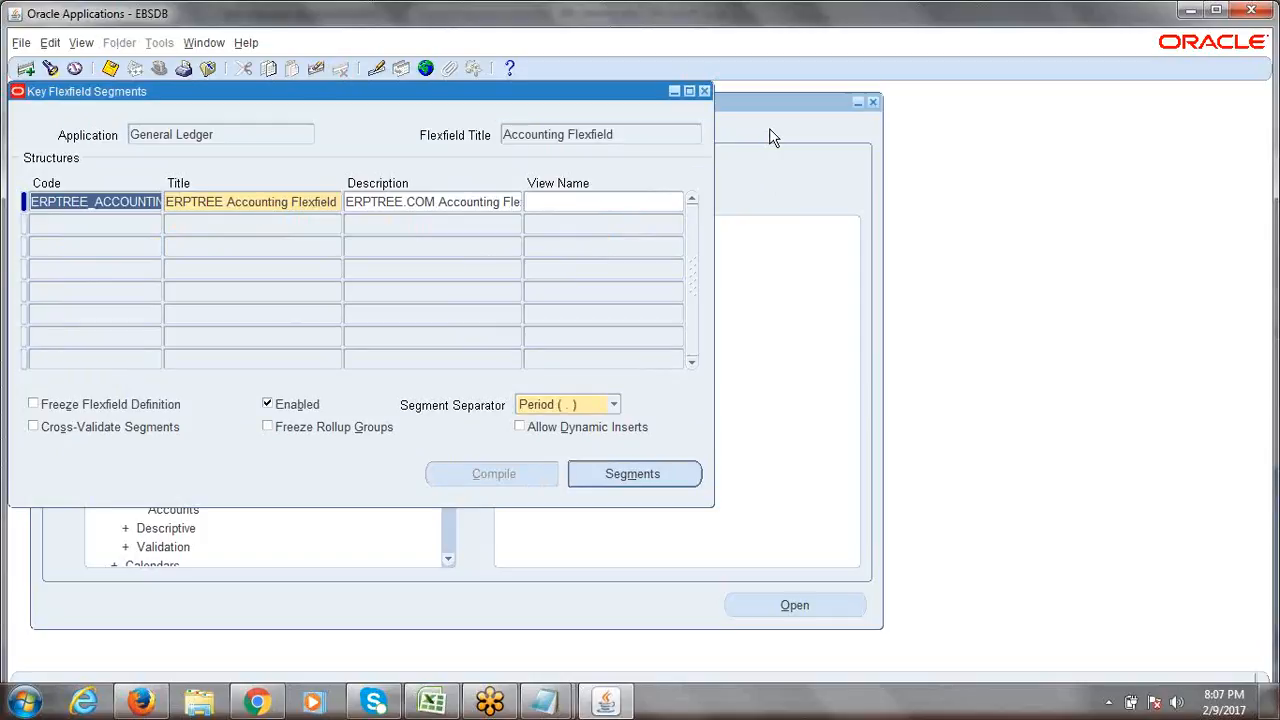
left_click(224, 197)
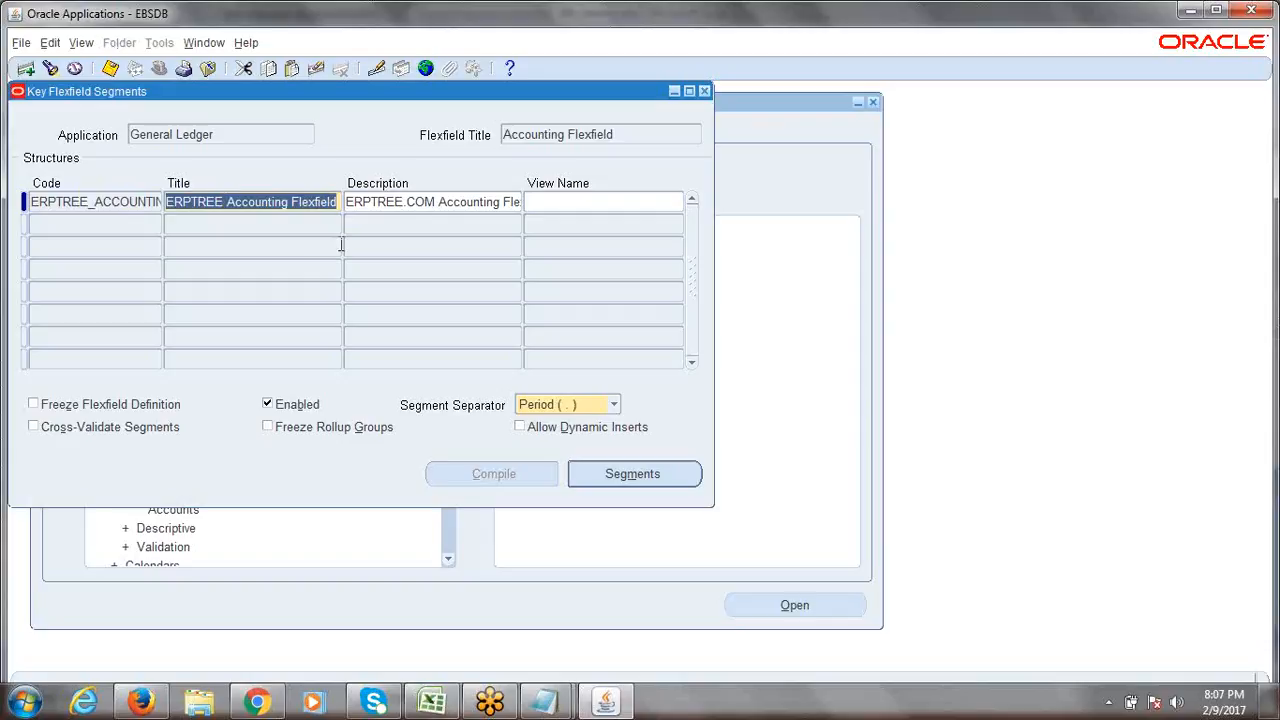
left_click(105, 203)
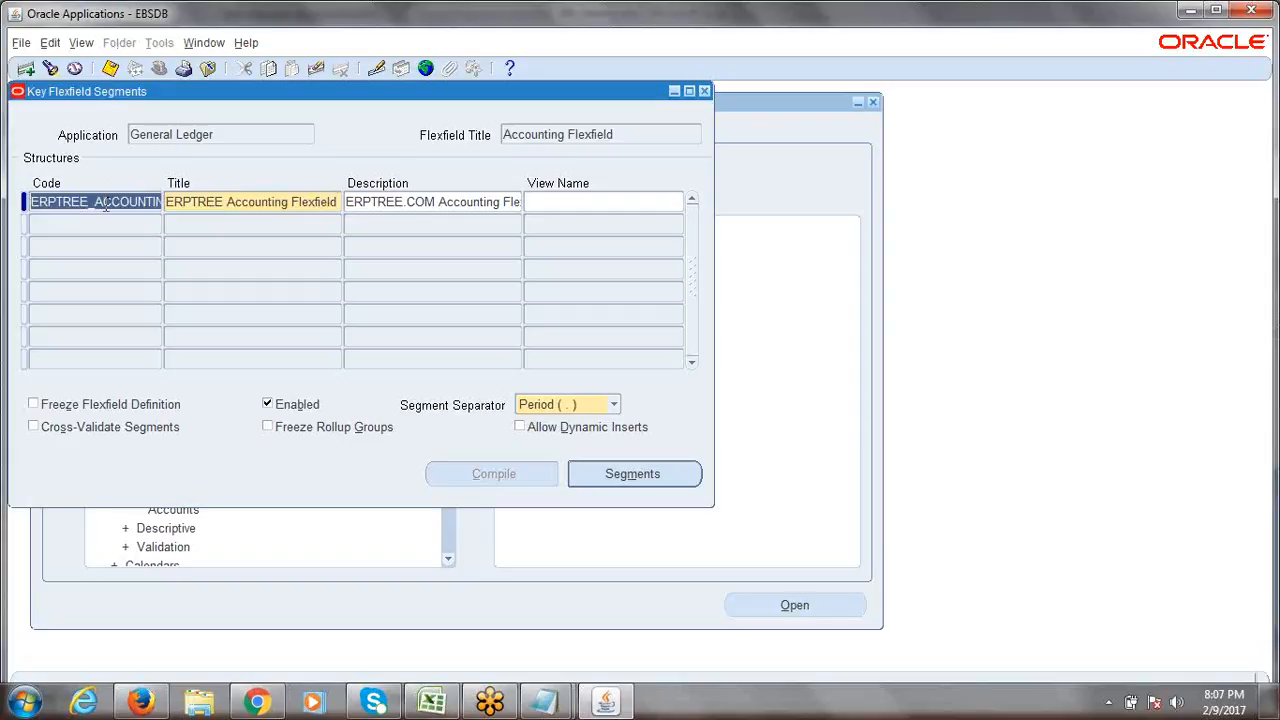
left_click(604, 472)
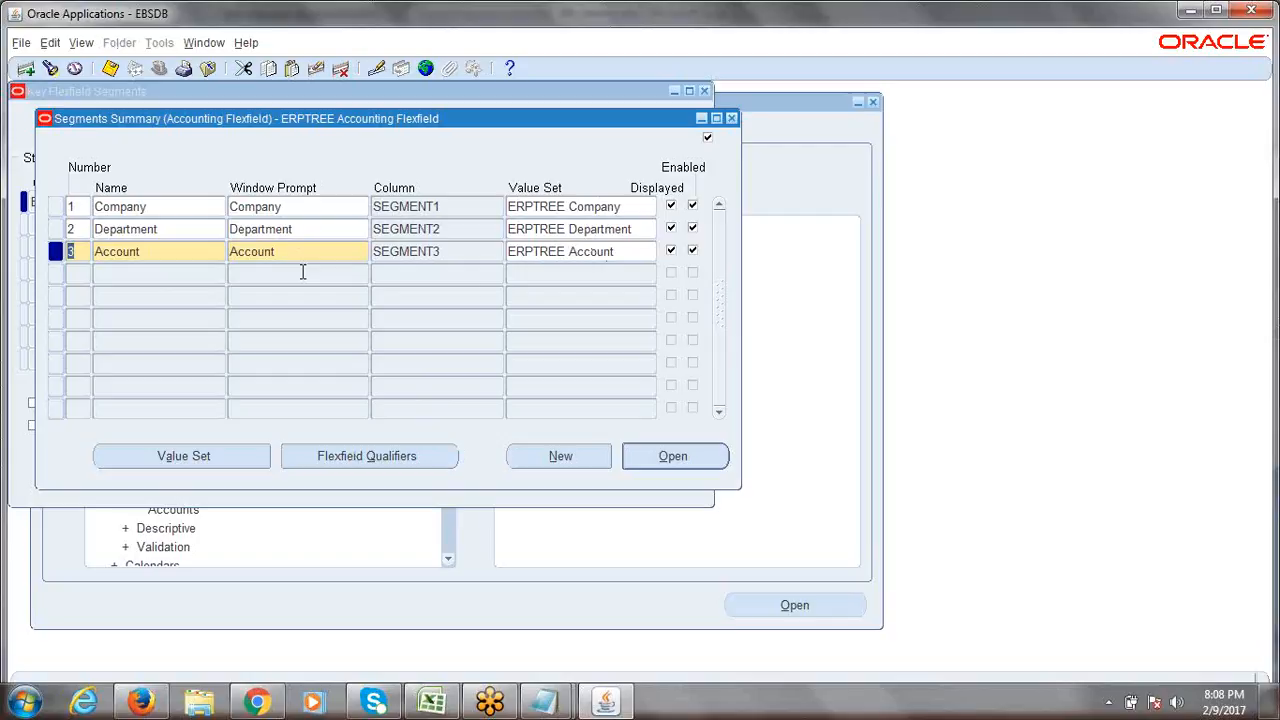
key("ctrl+s")
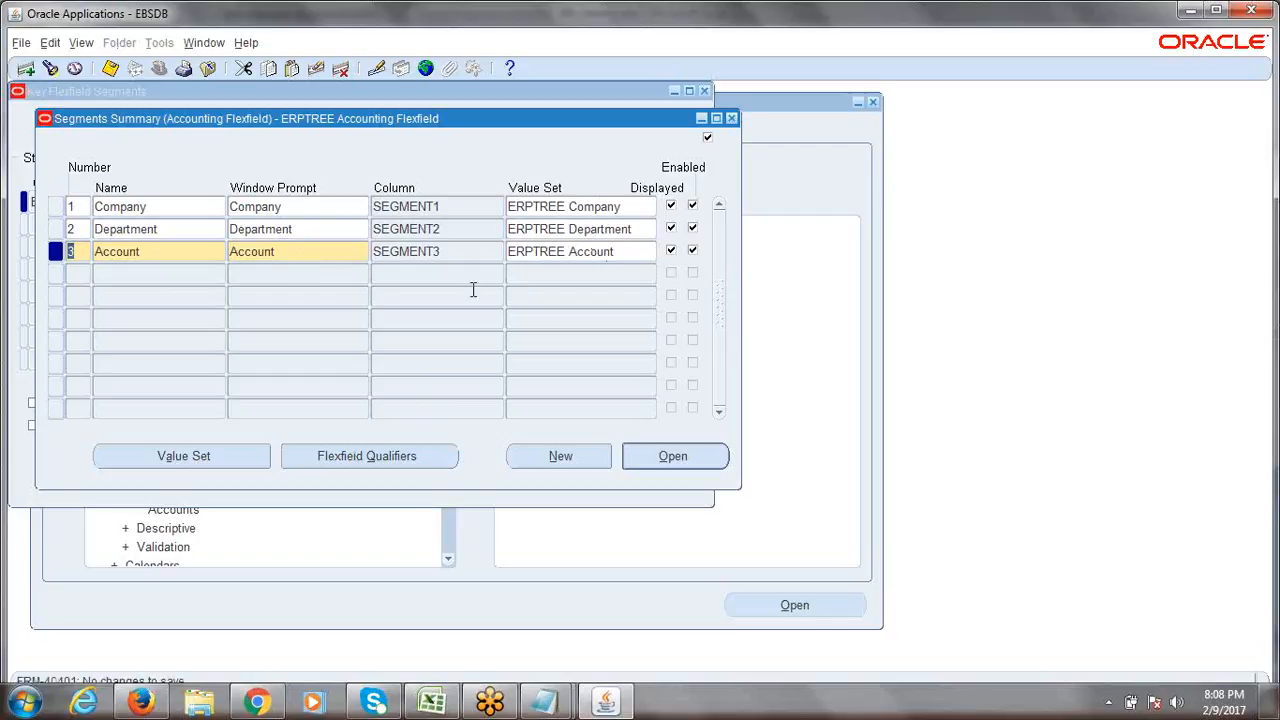
left_click(733, 121)
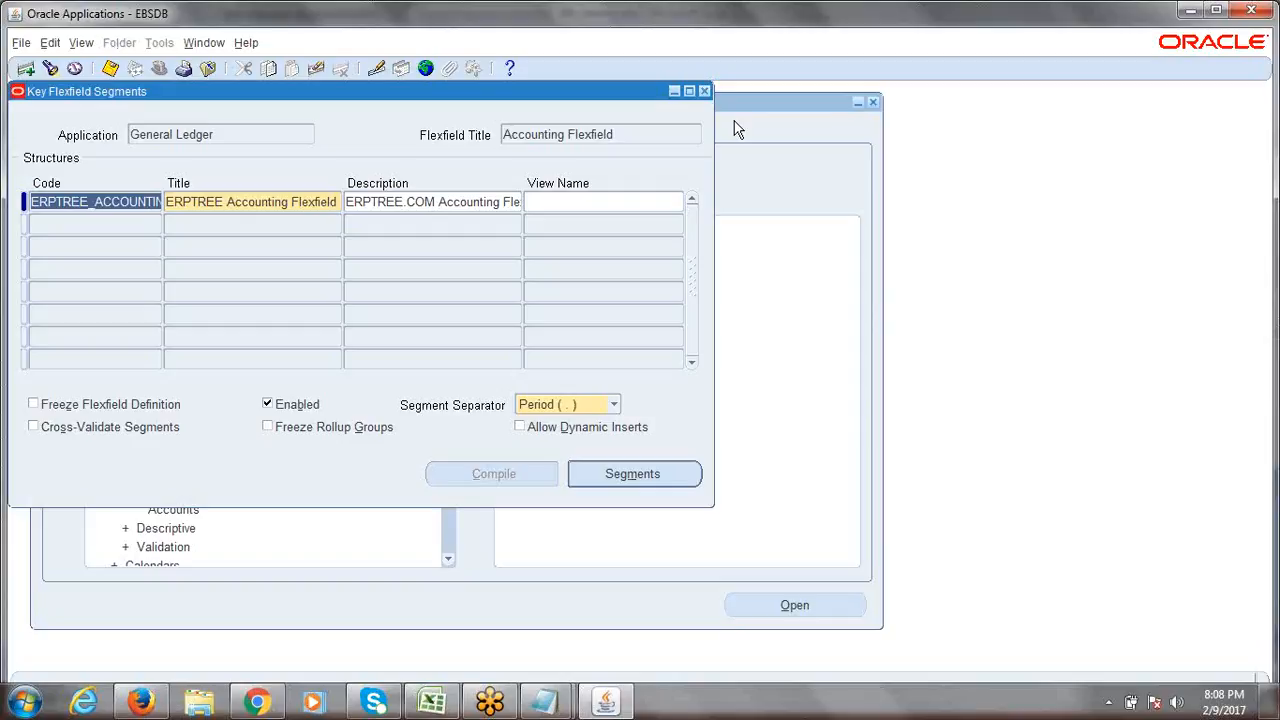
left_click(247, 202)
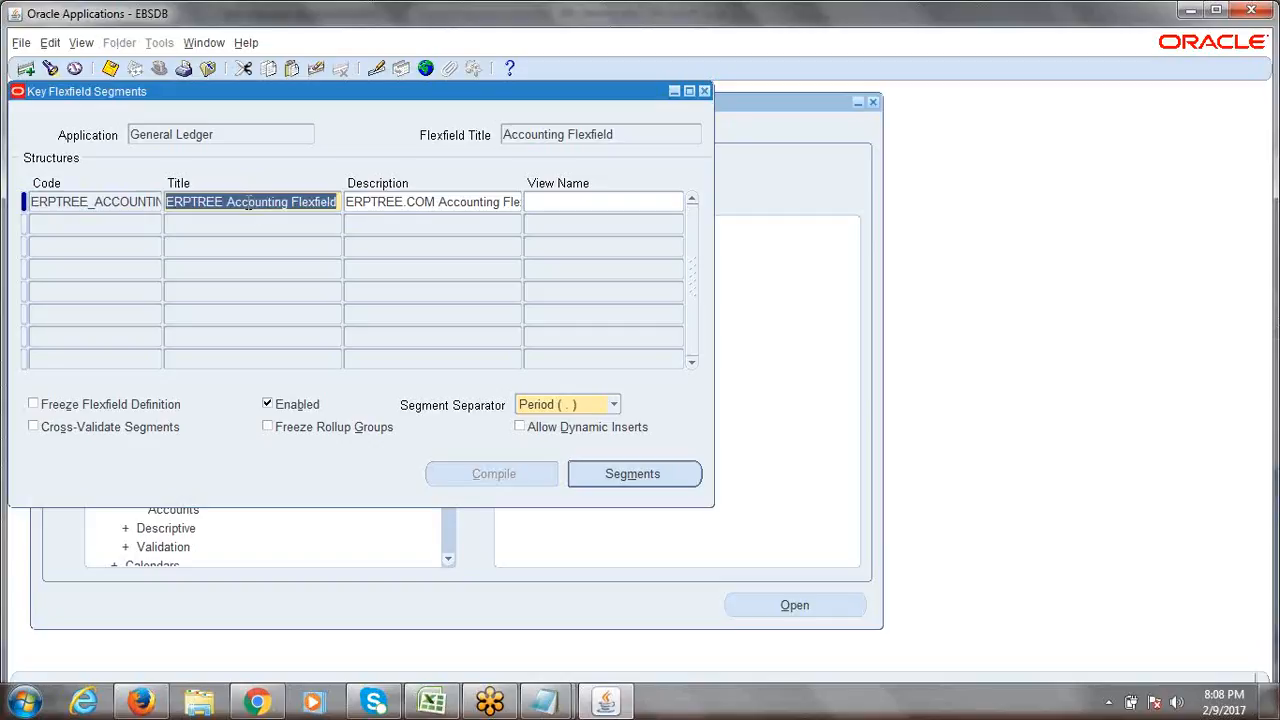
left_click(306, 204)
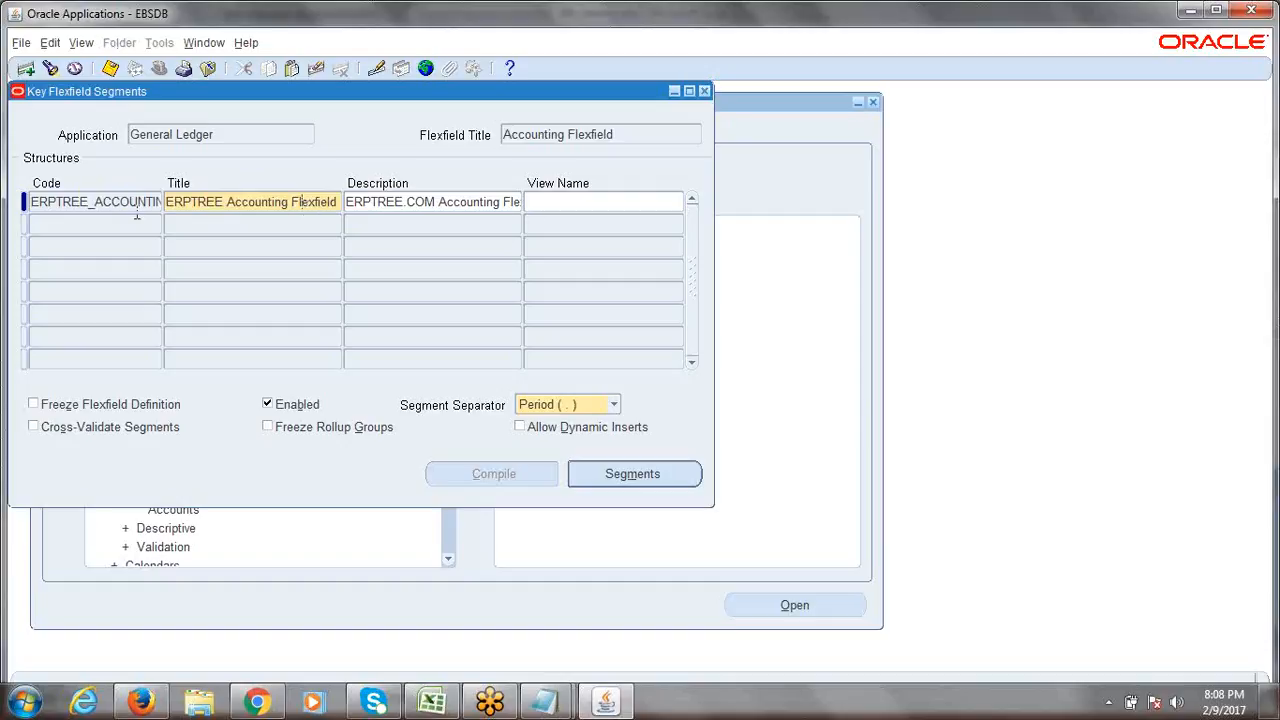
left_click(100, 204)
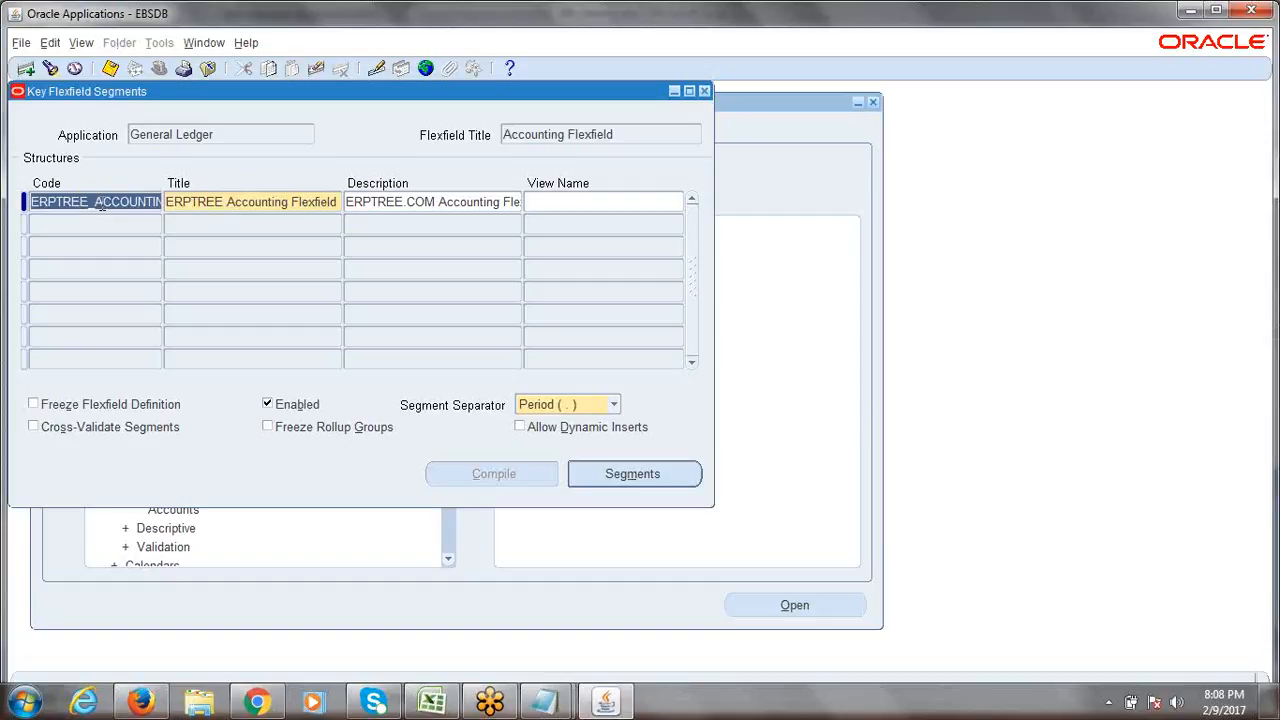
left_click(224, 206)
left_click(140, 209)
left_click(612, 480)
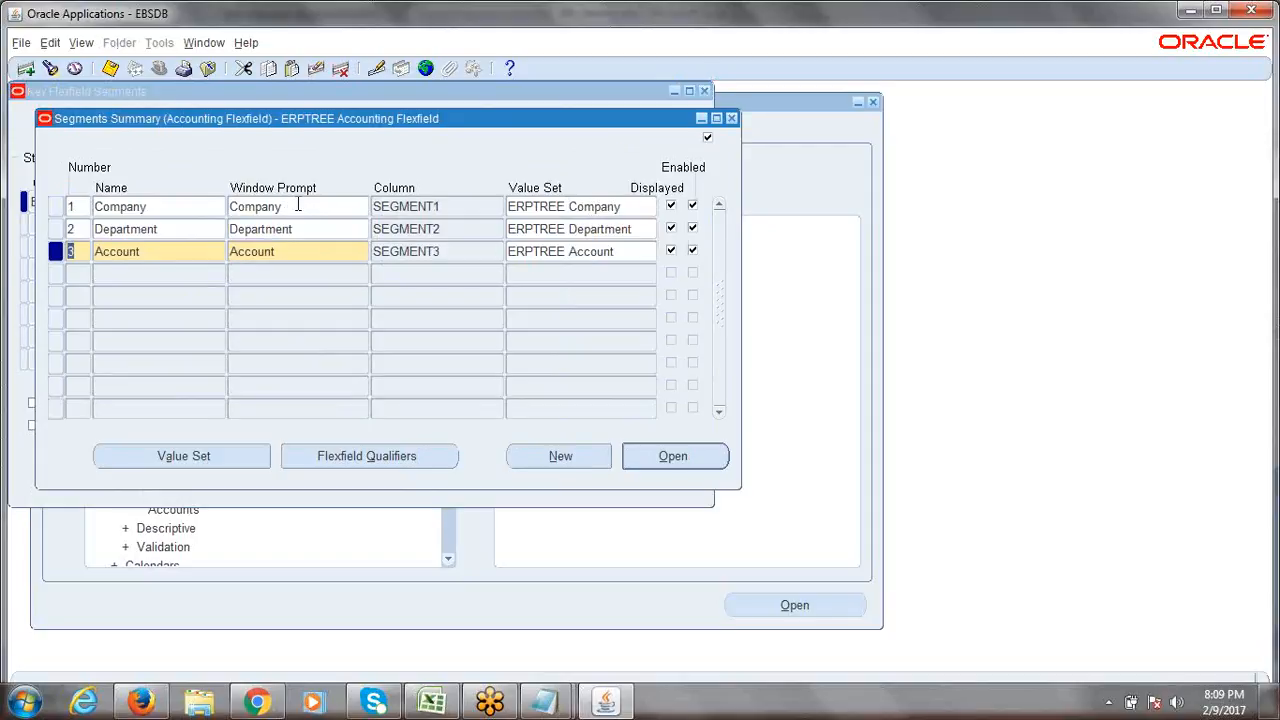
left_click(732, 119)
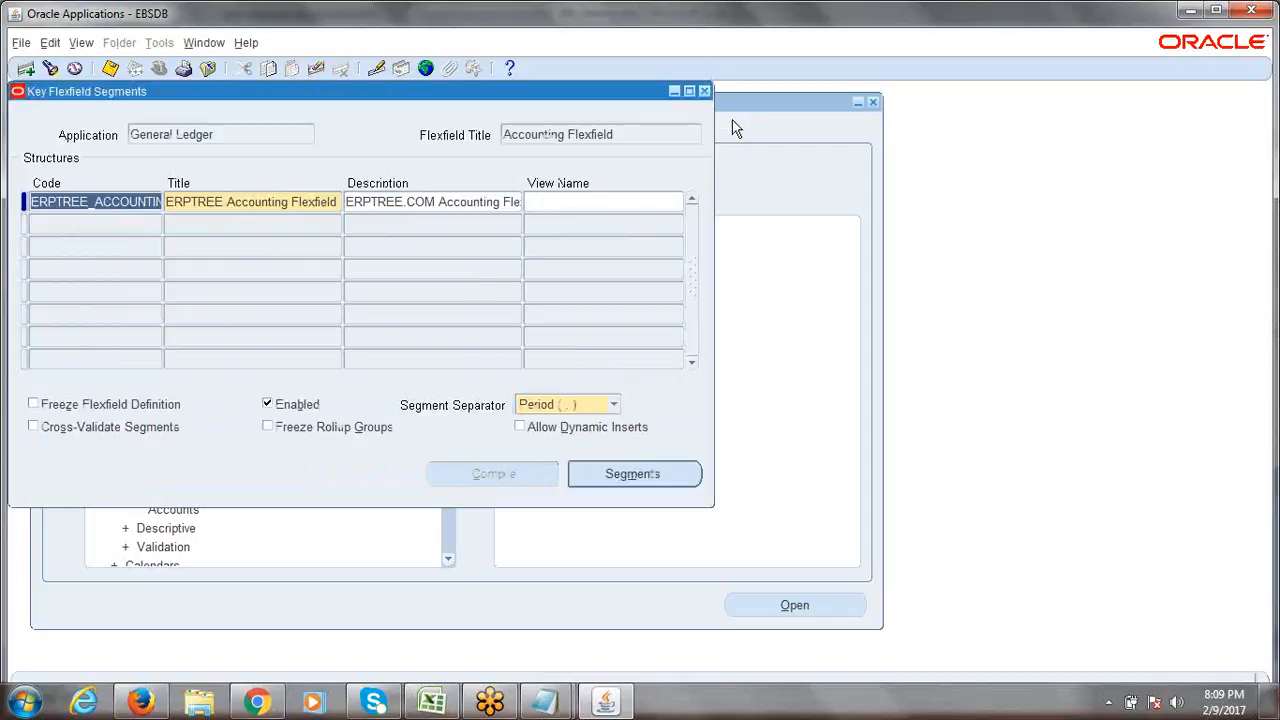
left_click(627, 135)
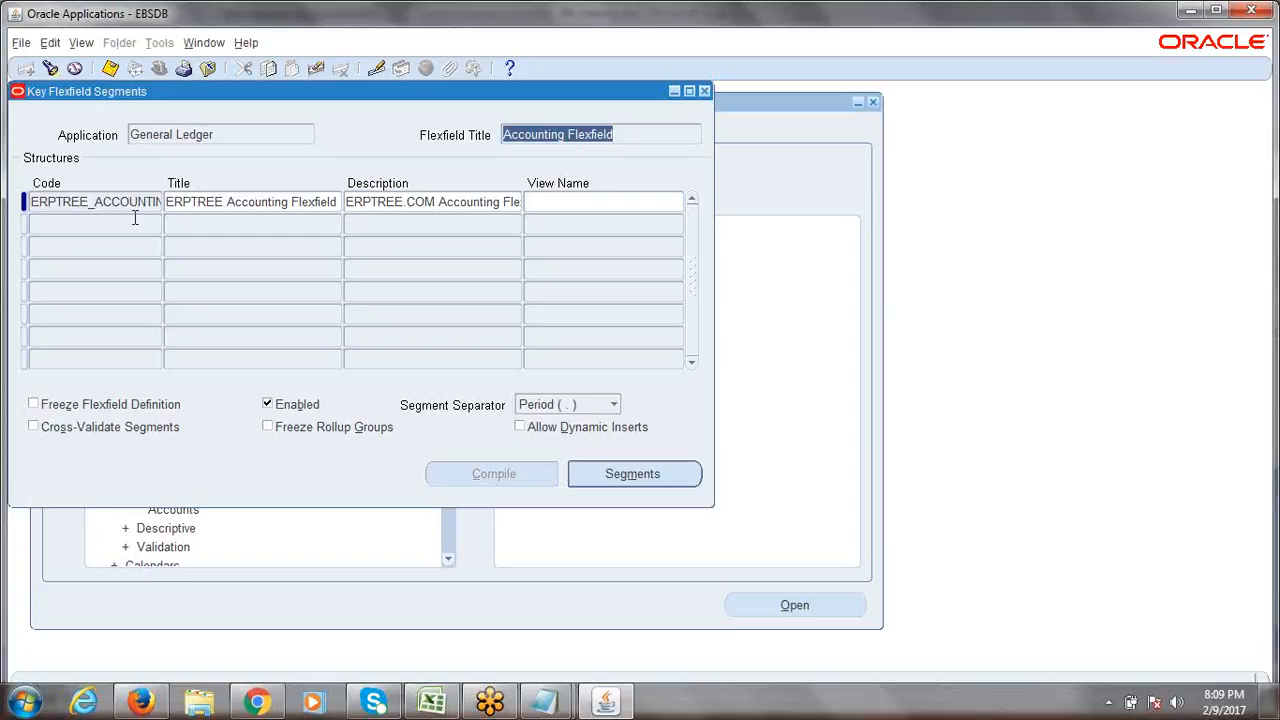
Tick Freeze Flexfield Definition for the ERPTREE Accounting Flexfield.
left_click(33, 405)
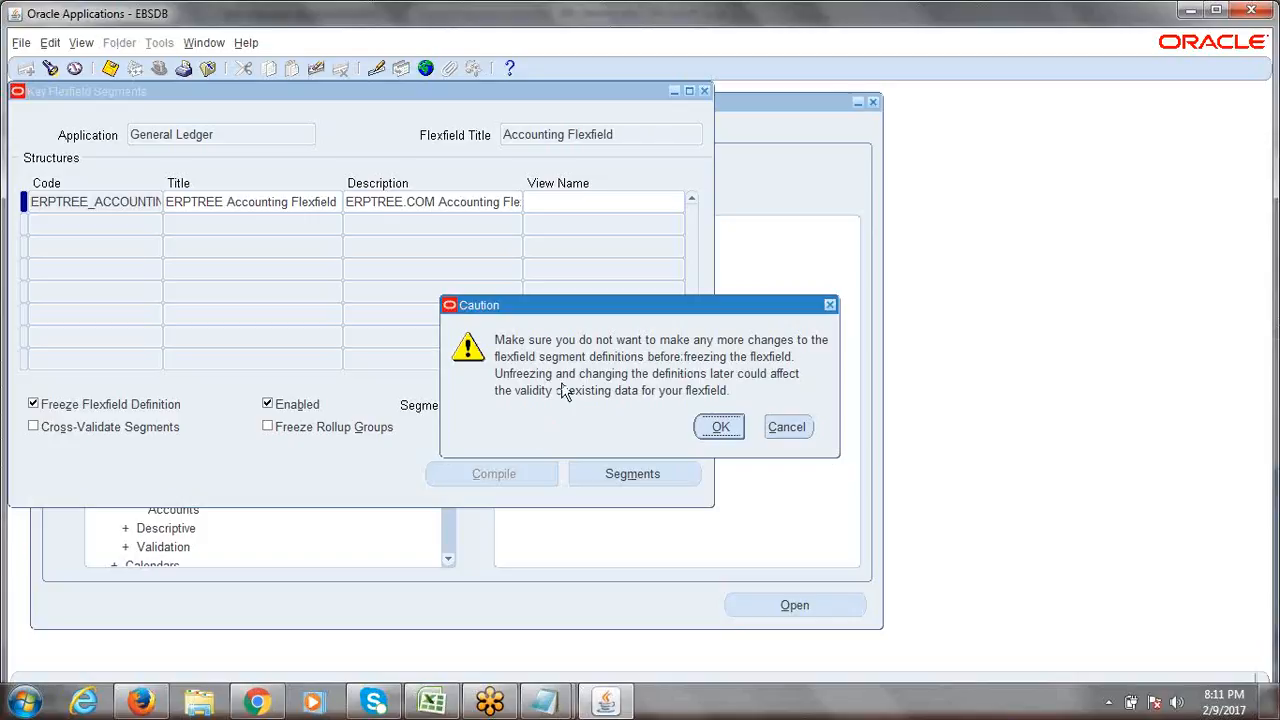
Accept the caution about freezing the flexfield definition.
left_click(714, 427)
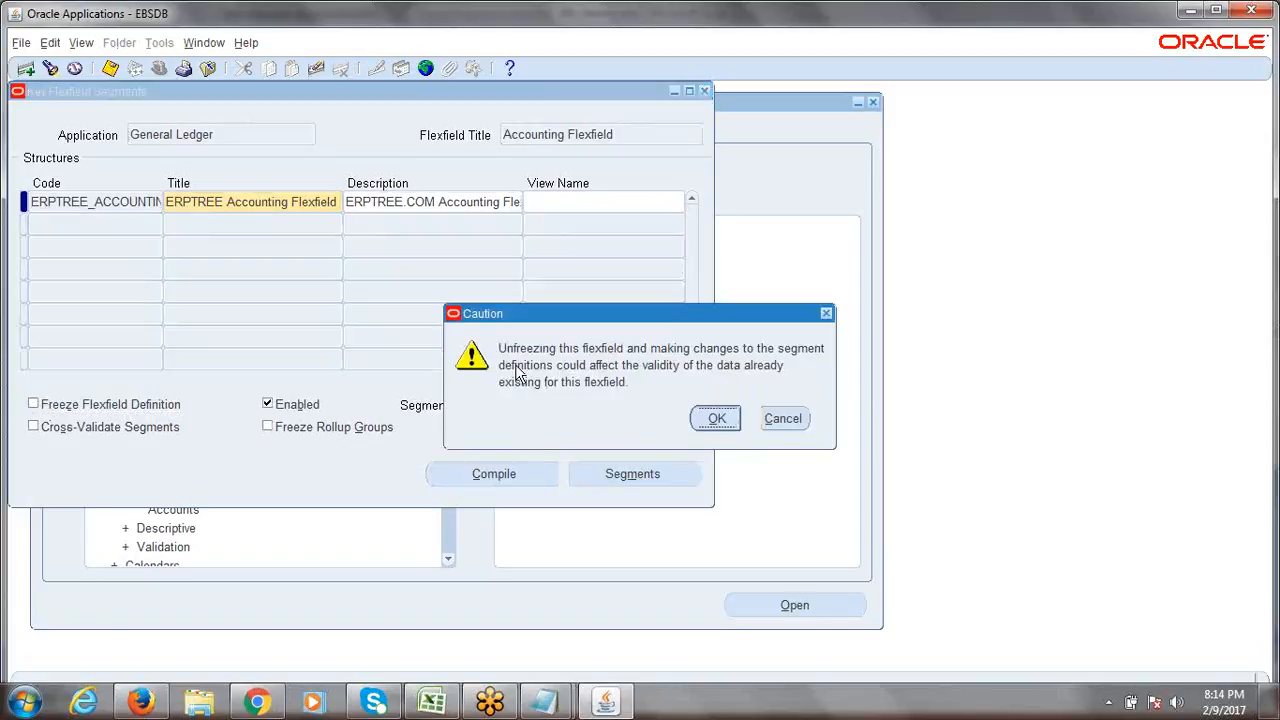
Confirm unfreezing, then review the Company and Account segments in the segments summary.
left_click(716, 419)
left_click(645, 473)
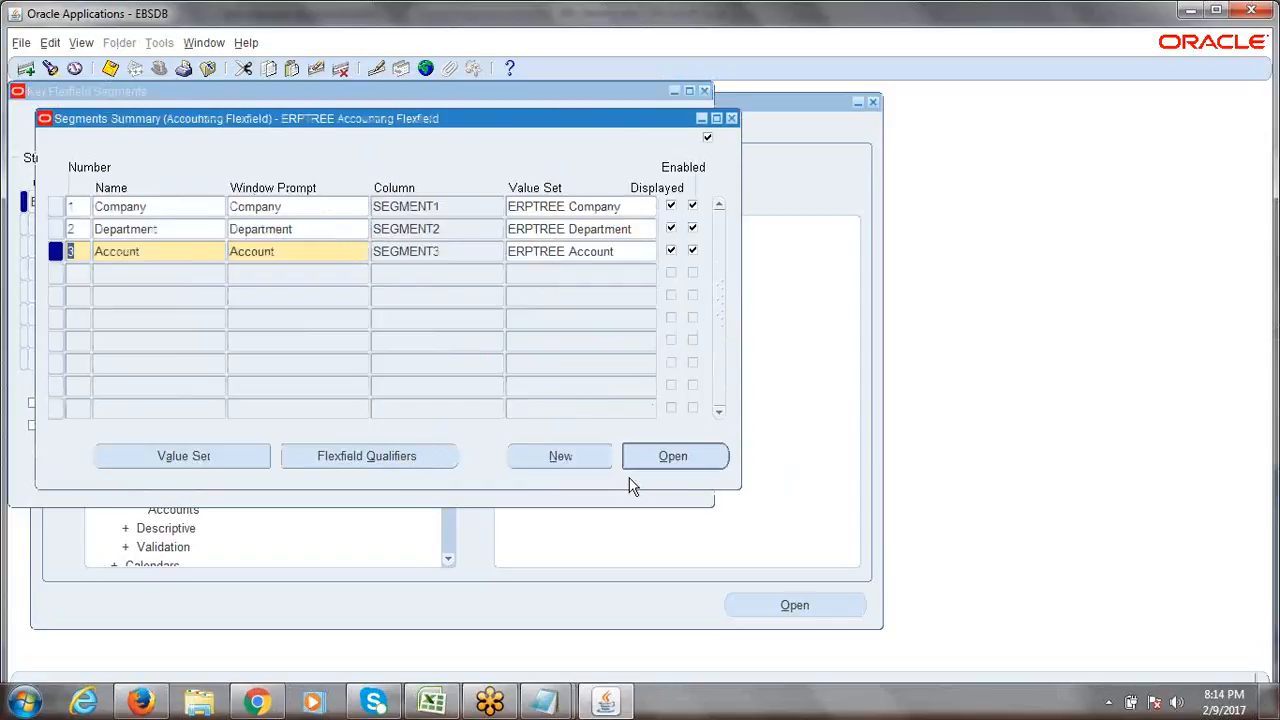
left_click(174, 207)
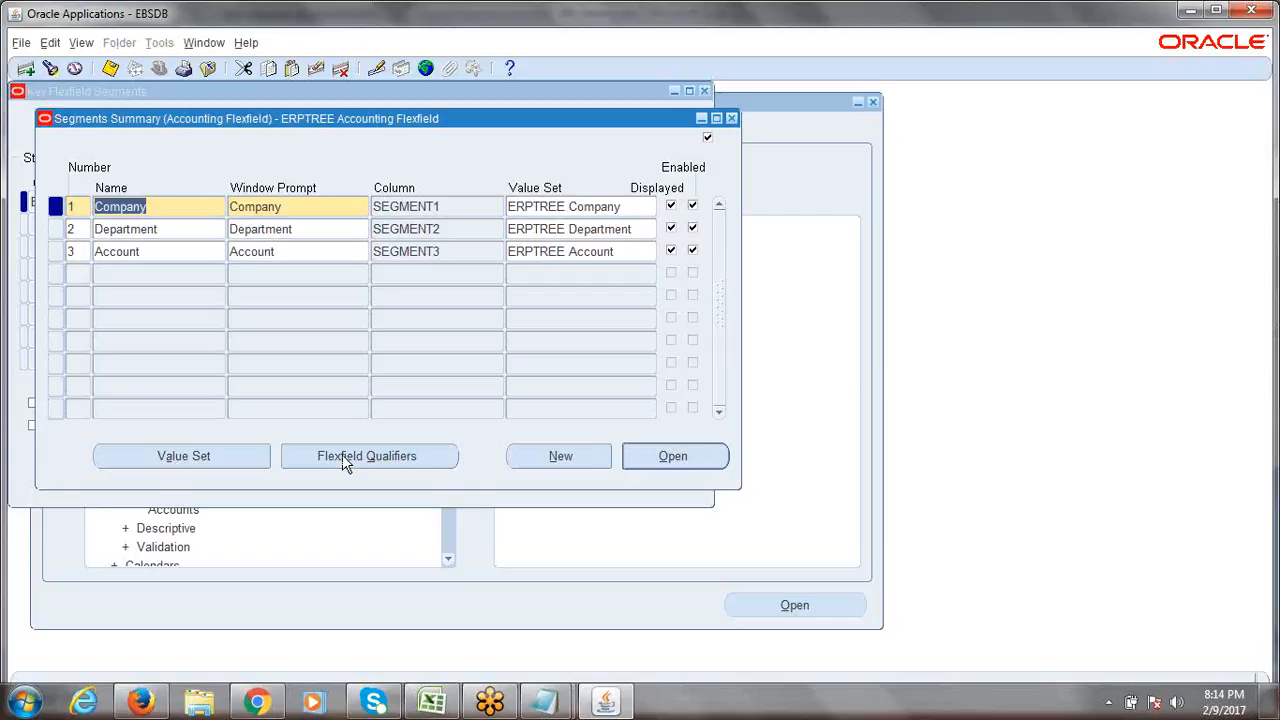
left_click(171, 207)
left_click(173, 251)
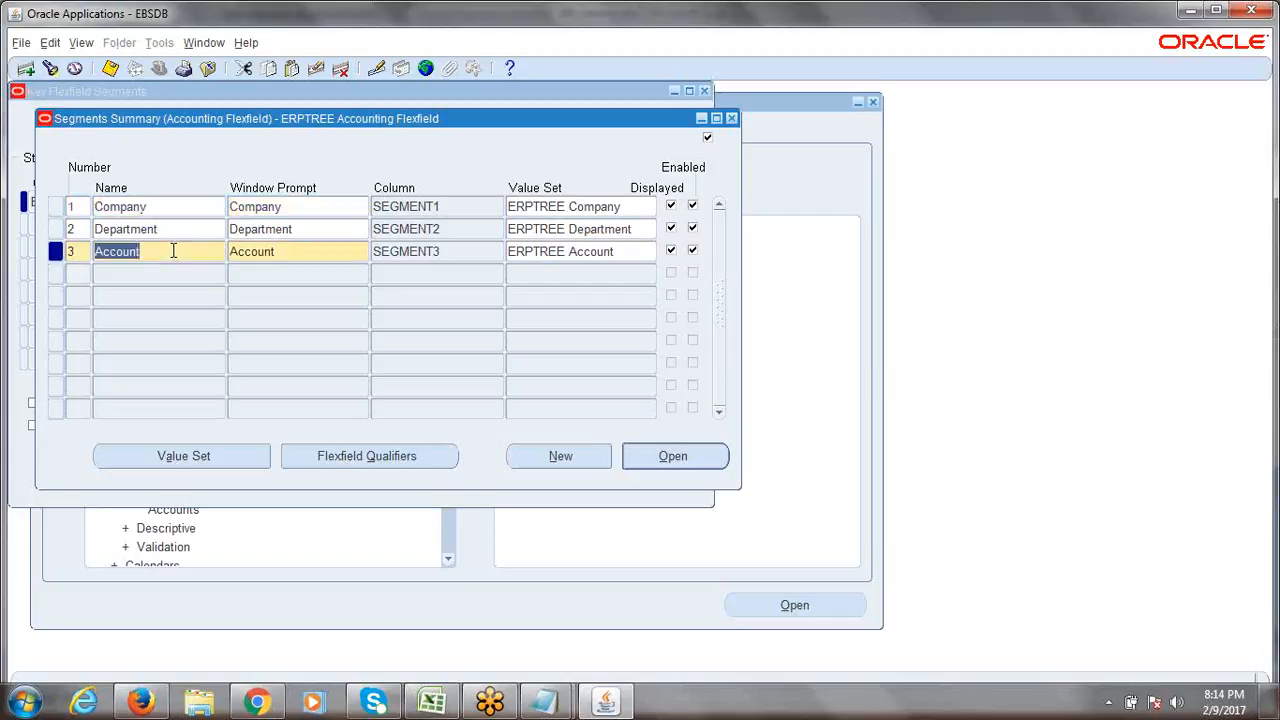
left_click(729, 117)
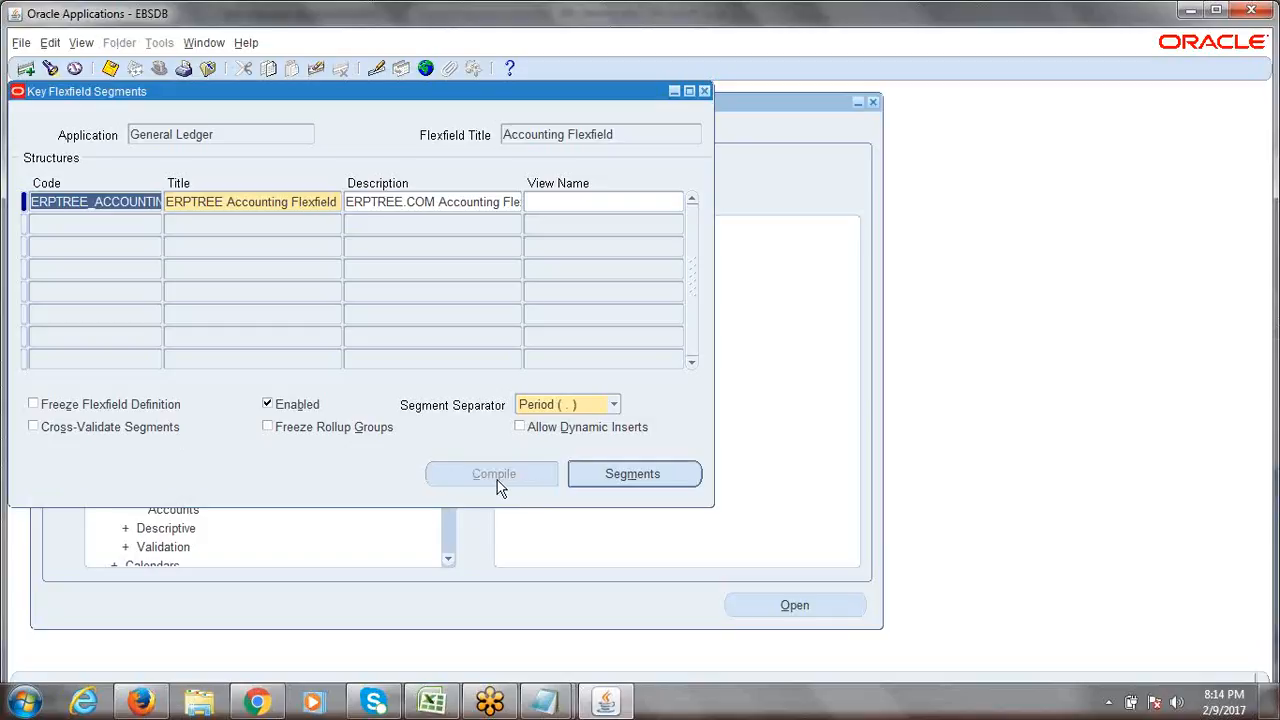
Tick Freeze Flexfield Definition again and confirm the caution.
left_click(33, 404)
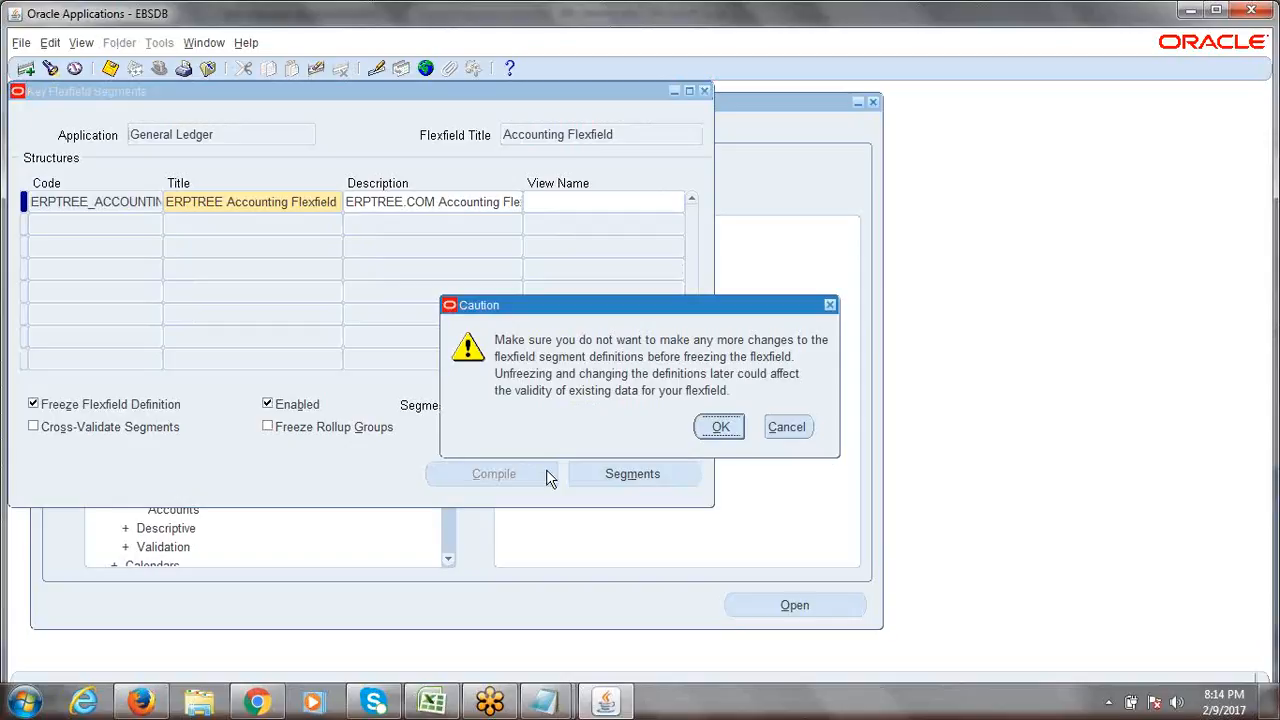
left_click(721, 427)
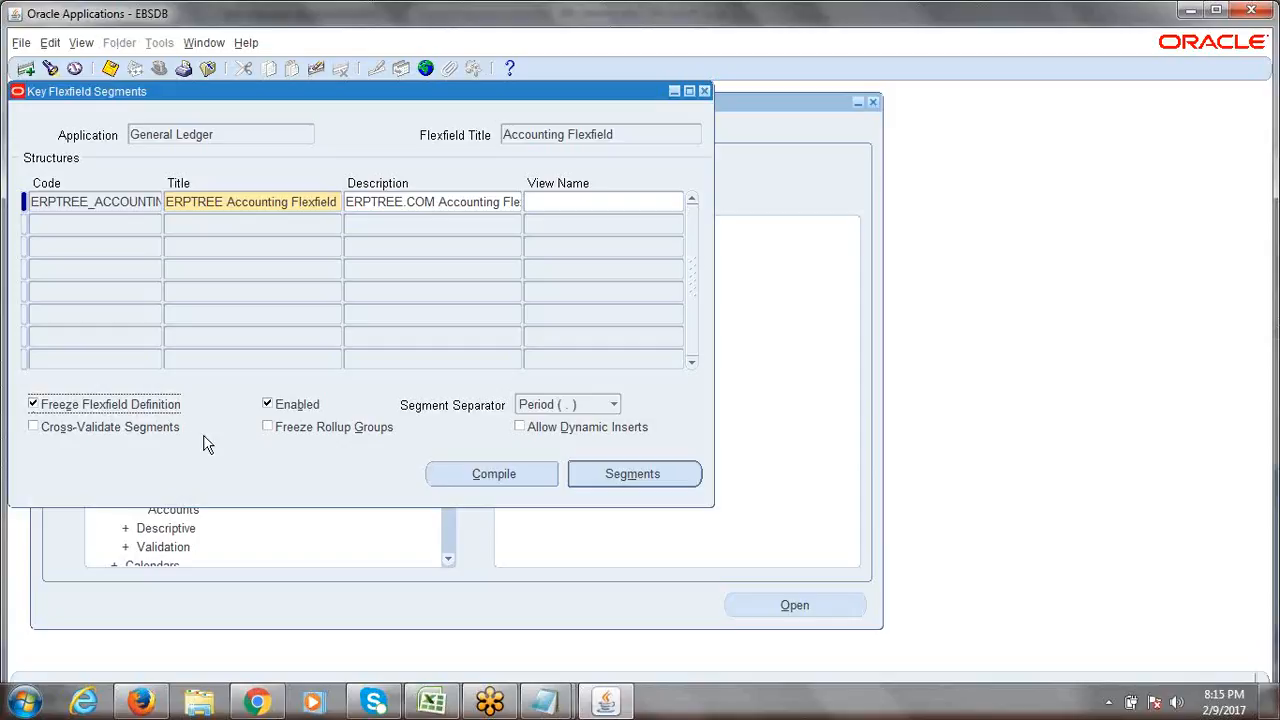
Compile the ERPTREE flexfield and acknowledge the GL_CODE_COMBINATIONS_KFV request and success notes.
left_click(484, 480)
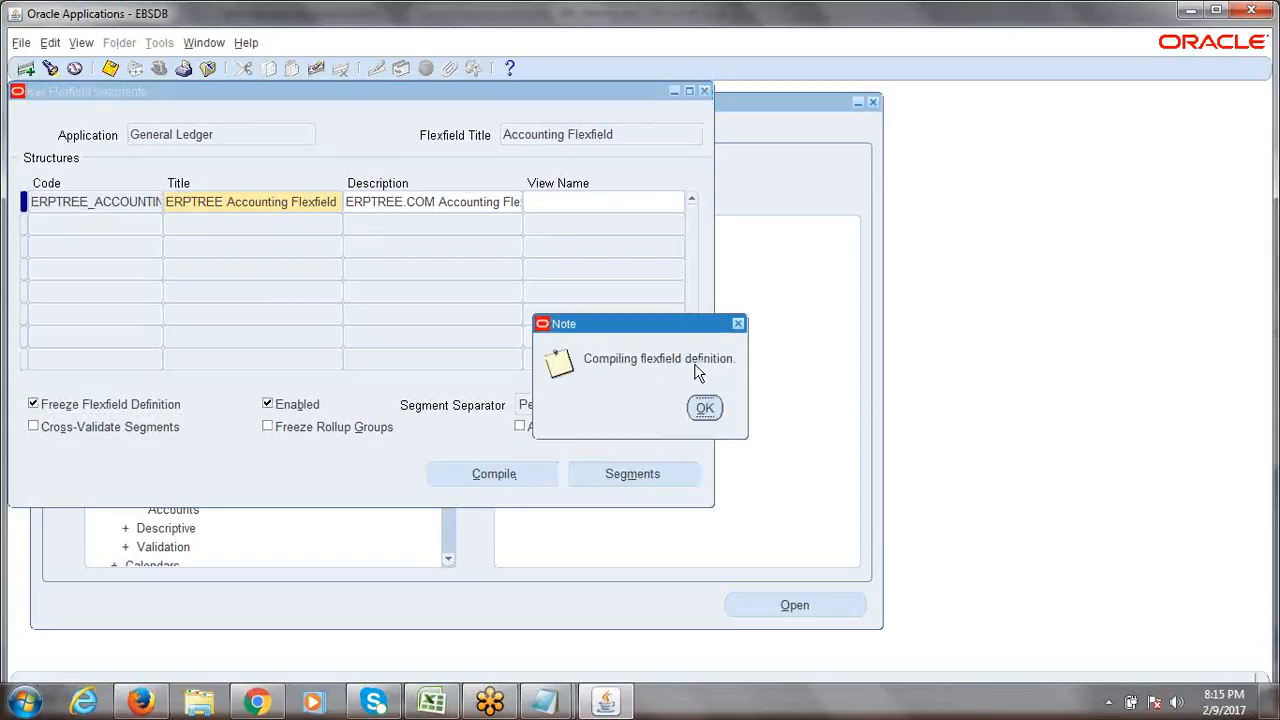
left_click(705, 408)
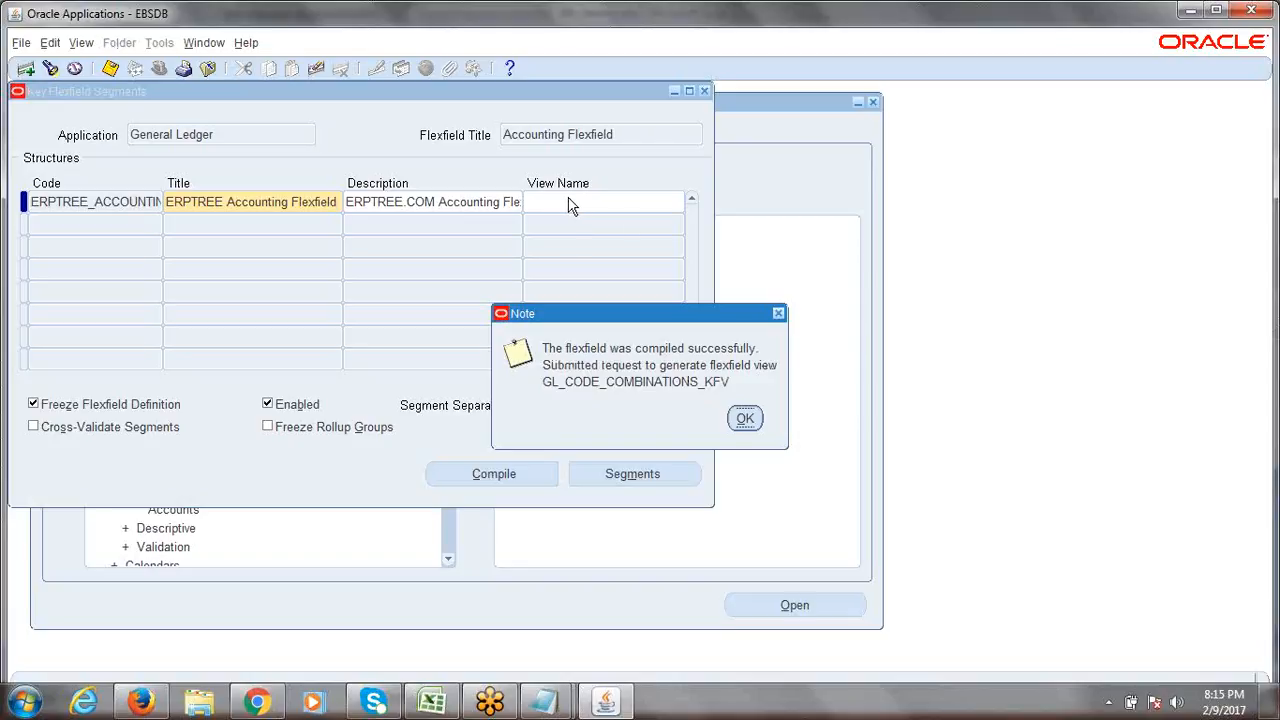
left_click(742, 418)
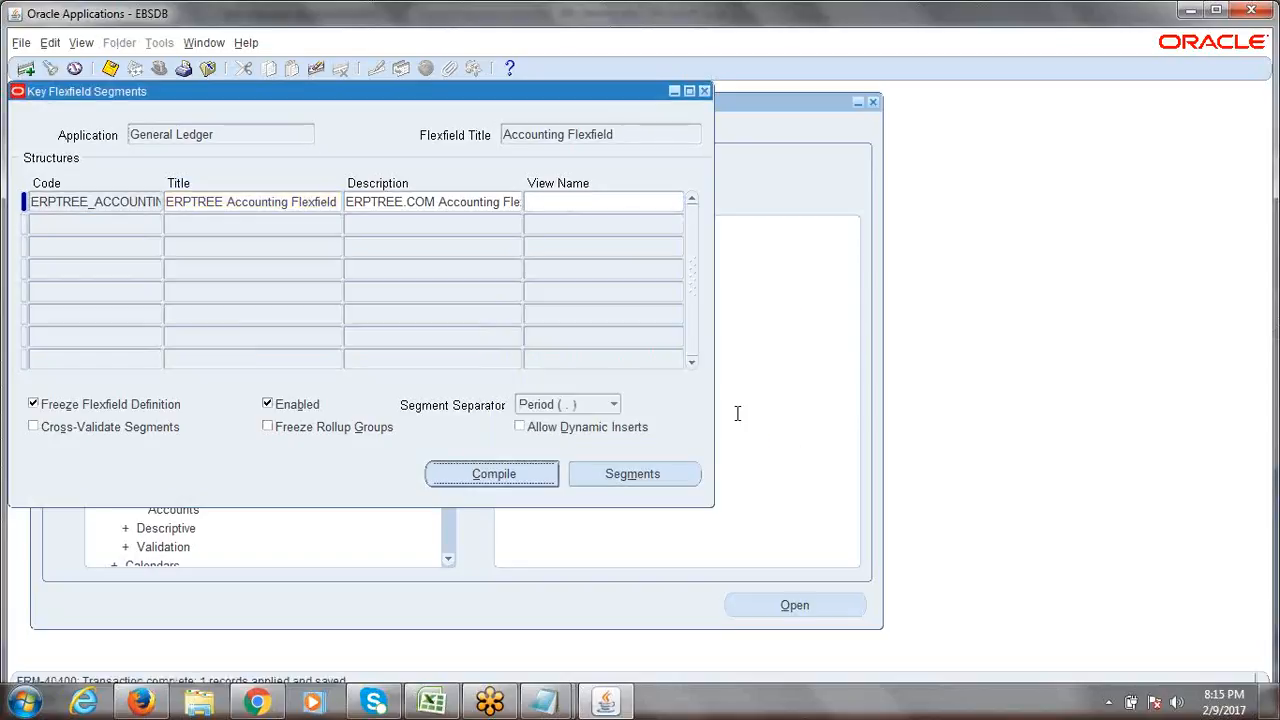
Check the Generate Ledger and Flexfield View Generator requests, then refresh until Compile Key Flexfields completes.
key("r")
key("alt+i")
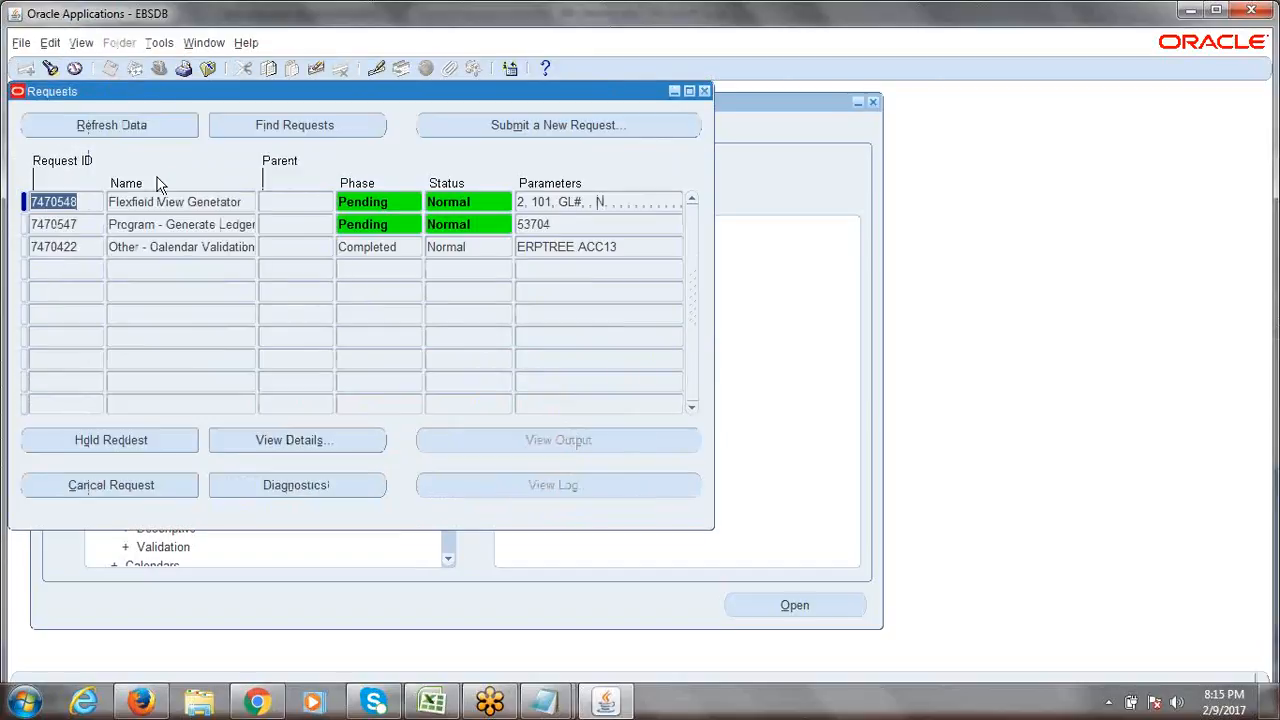
left_click(114, 224)
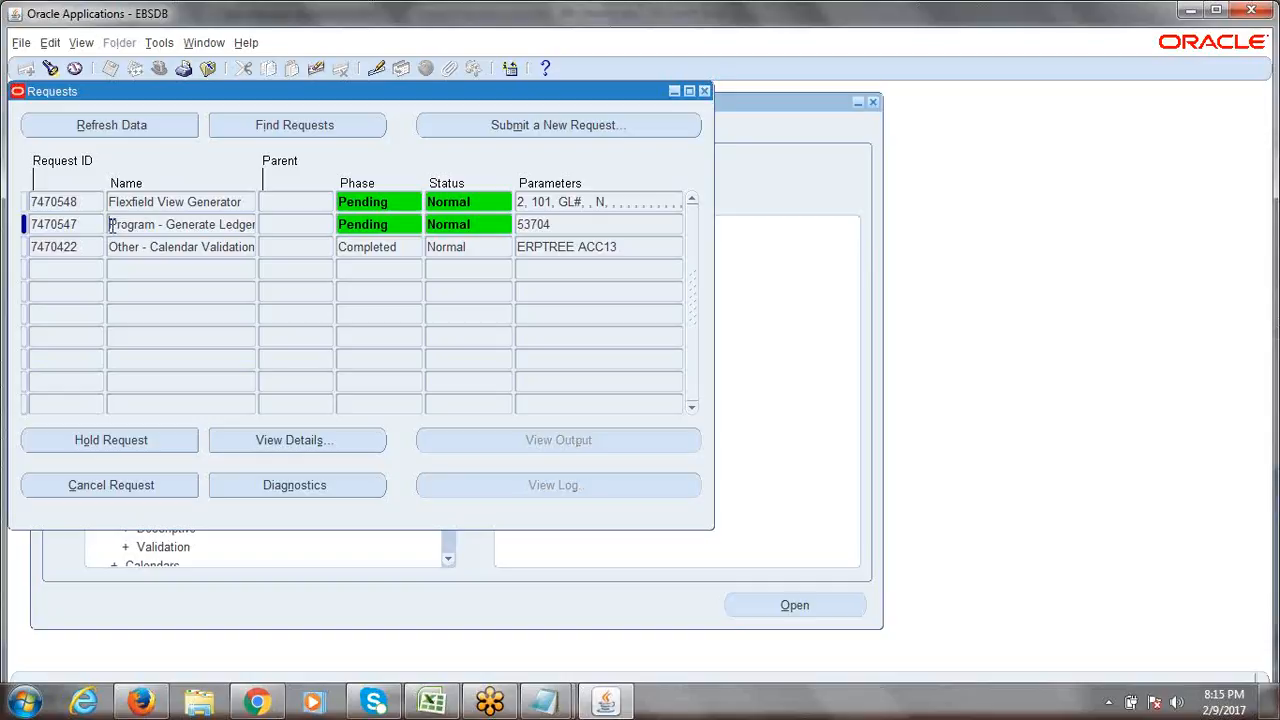
left_click_drag(112, 224, 257, 226)
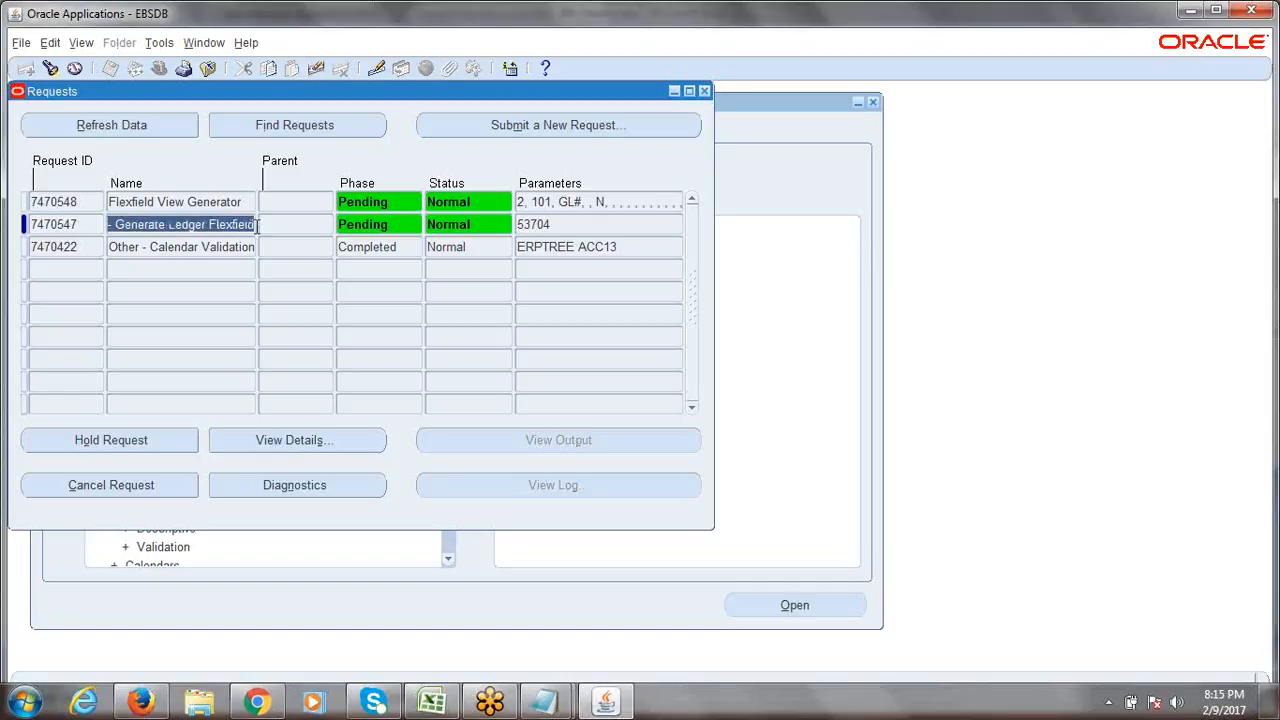
left_click(120, 202)
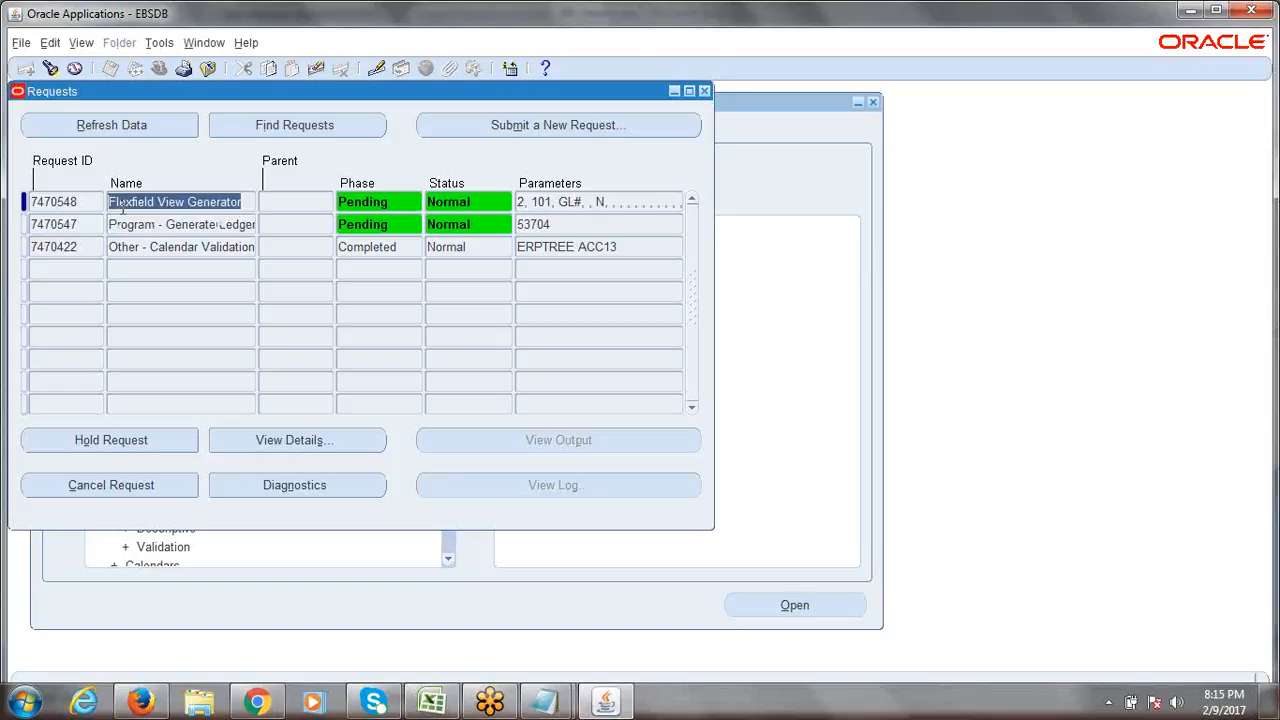
left_click_drag(110, 205, 258, 207)
left_click(258, 207)
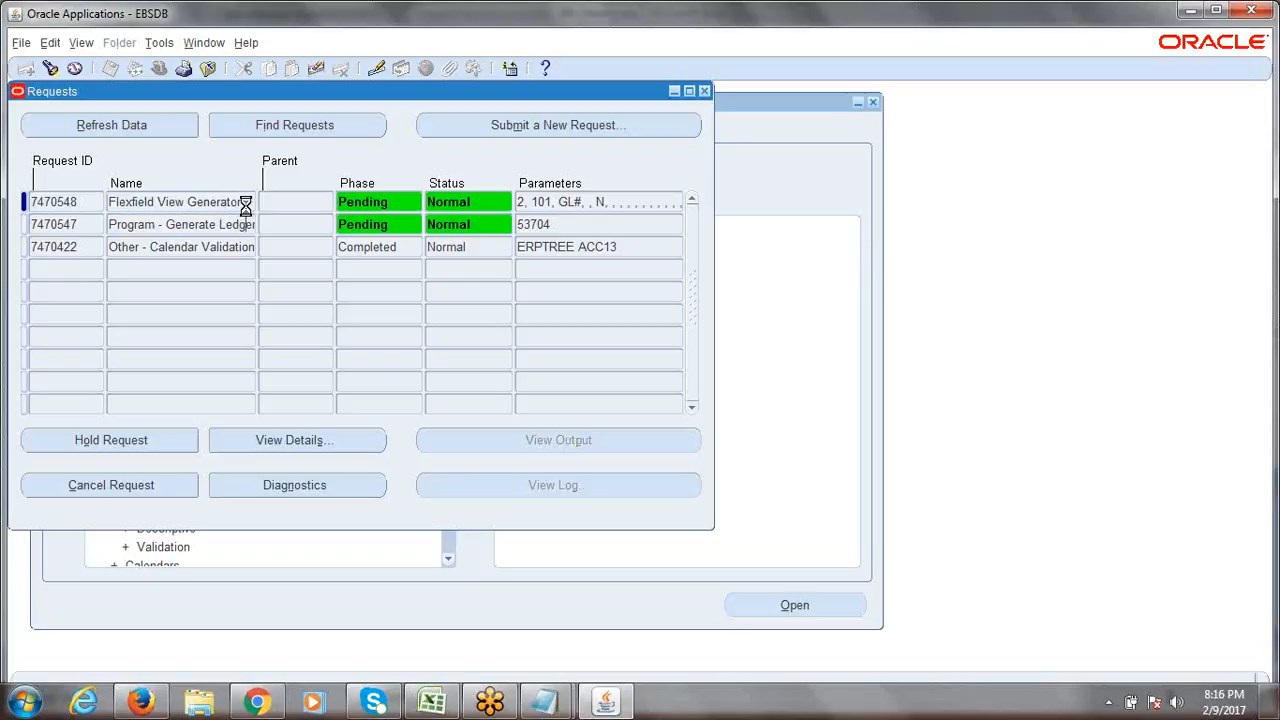
key("Down")
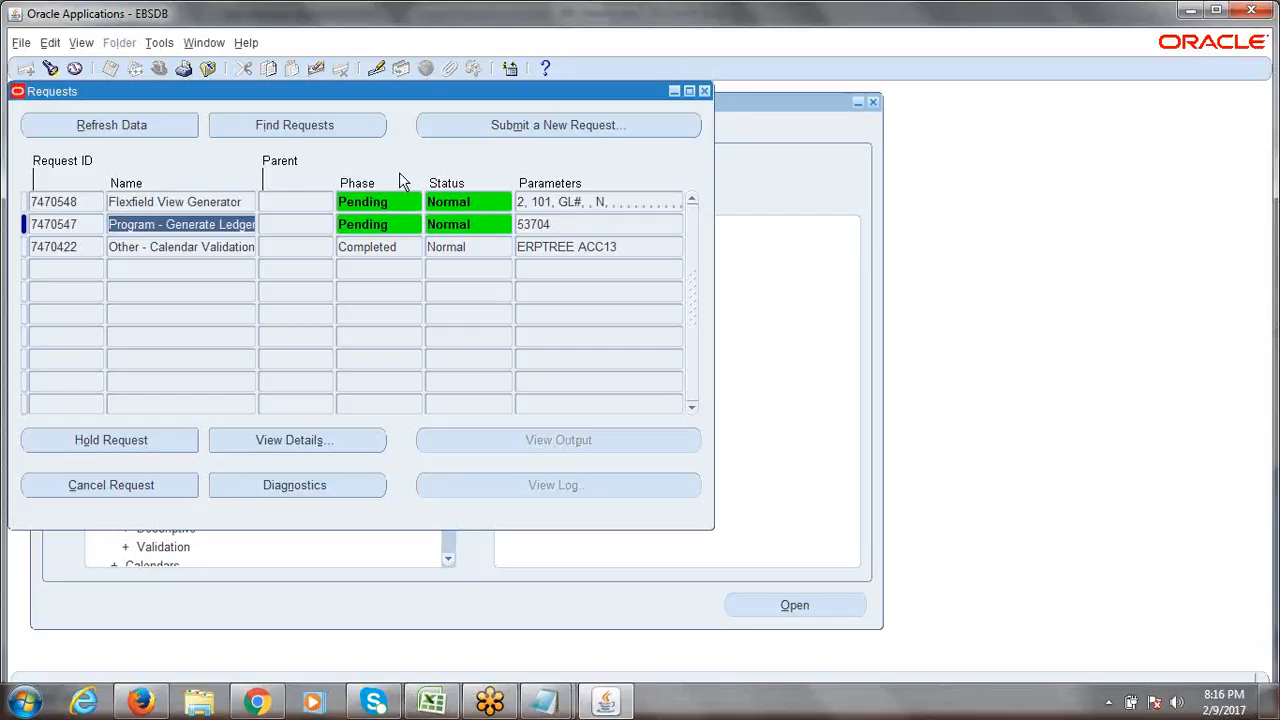
left_click(102, 130)
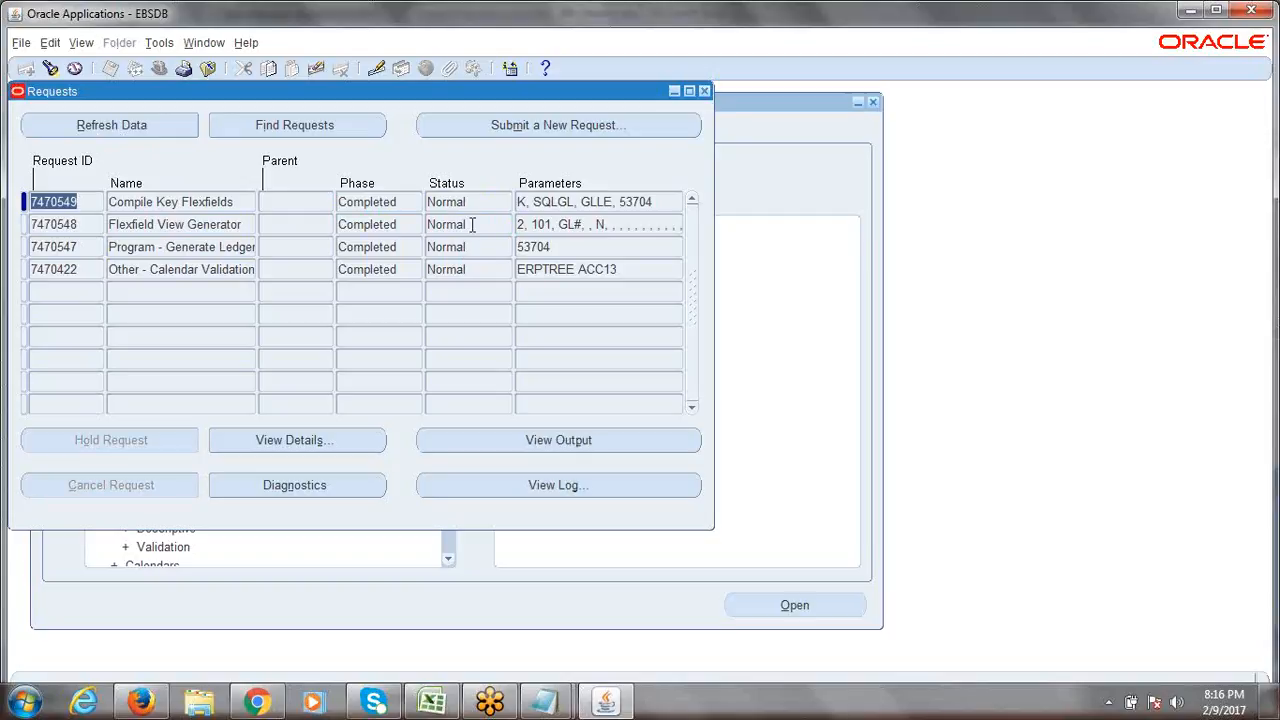
left_click(473, 225)
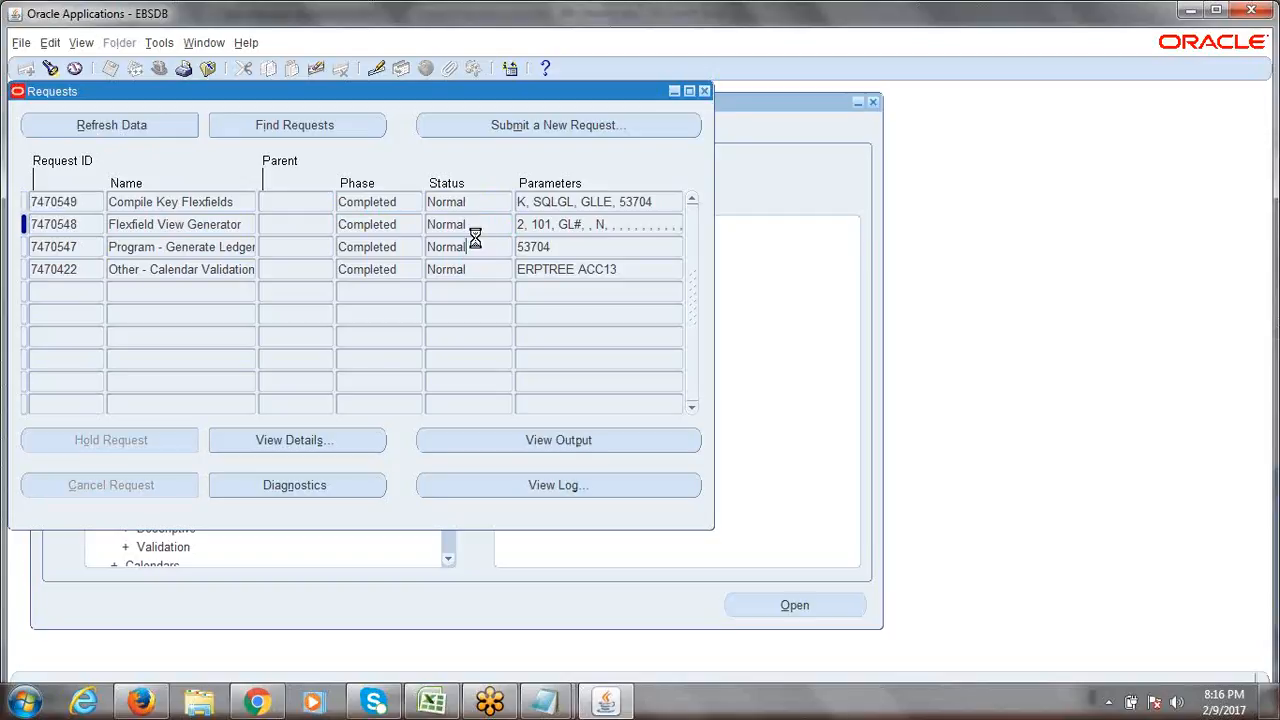
left_click(477, 239)
left_click(479, 225)
Close the request list and reopen View > Requests, finding all recent requests.
left_click(705, 92)
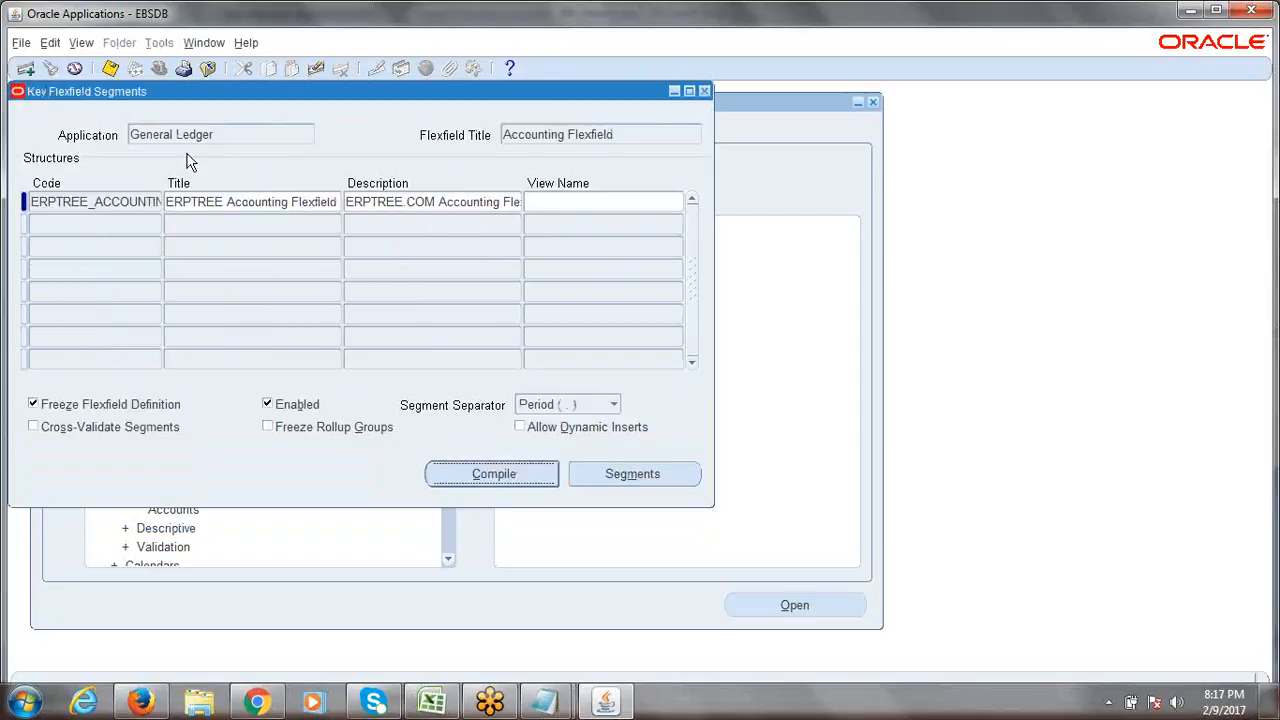
left_click(80, 44)
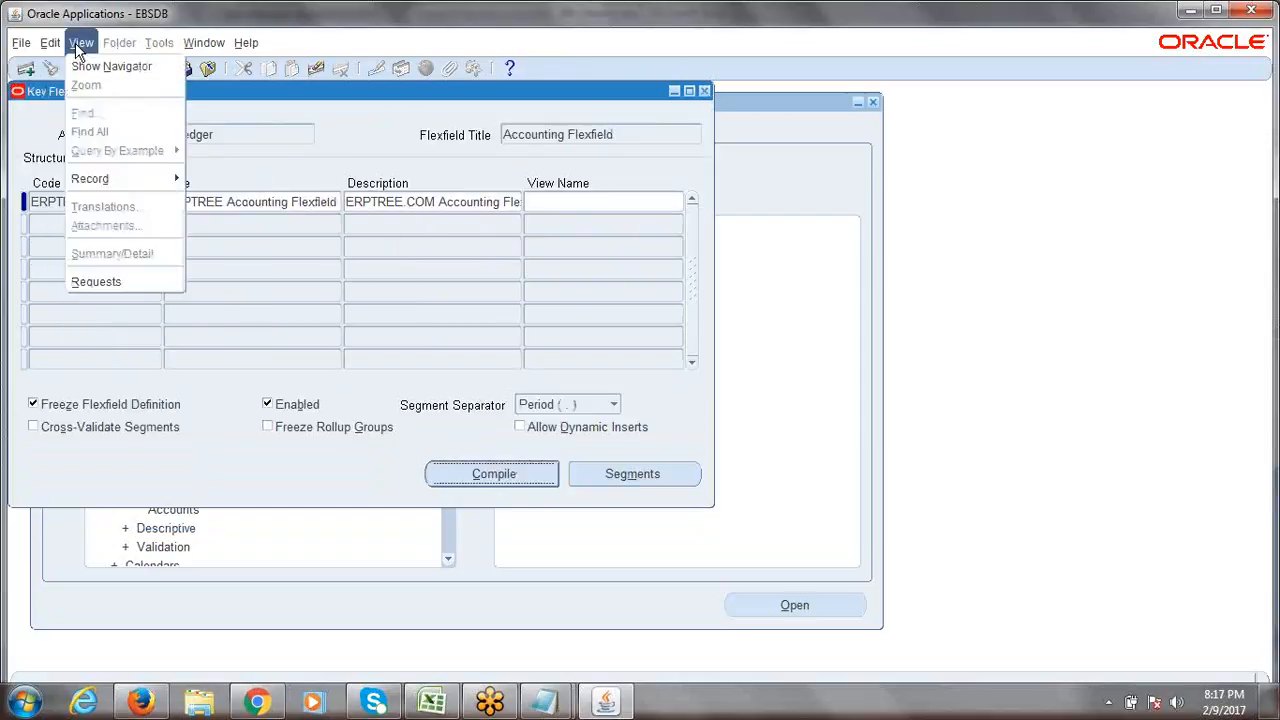
left_click(91, 281)
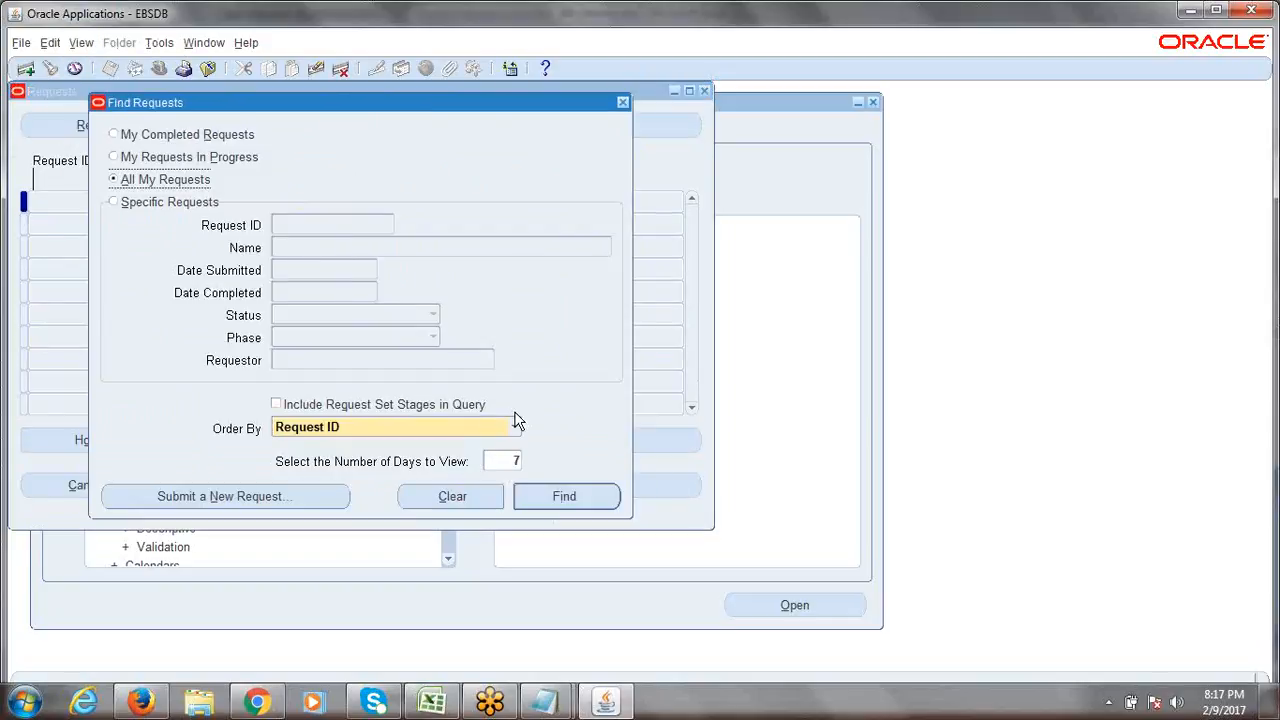
left_click(585, 500)
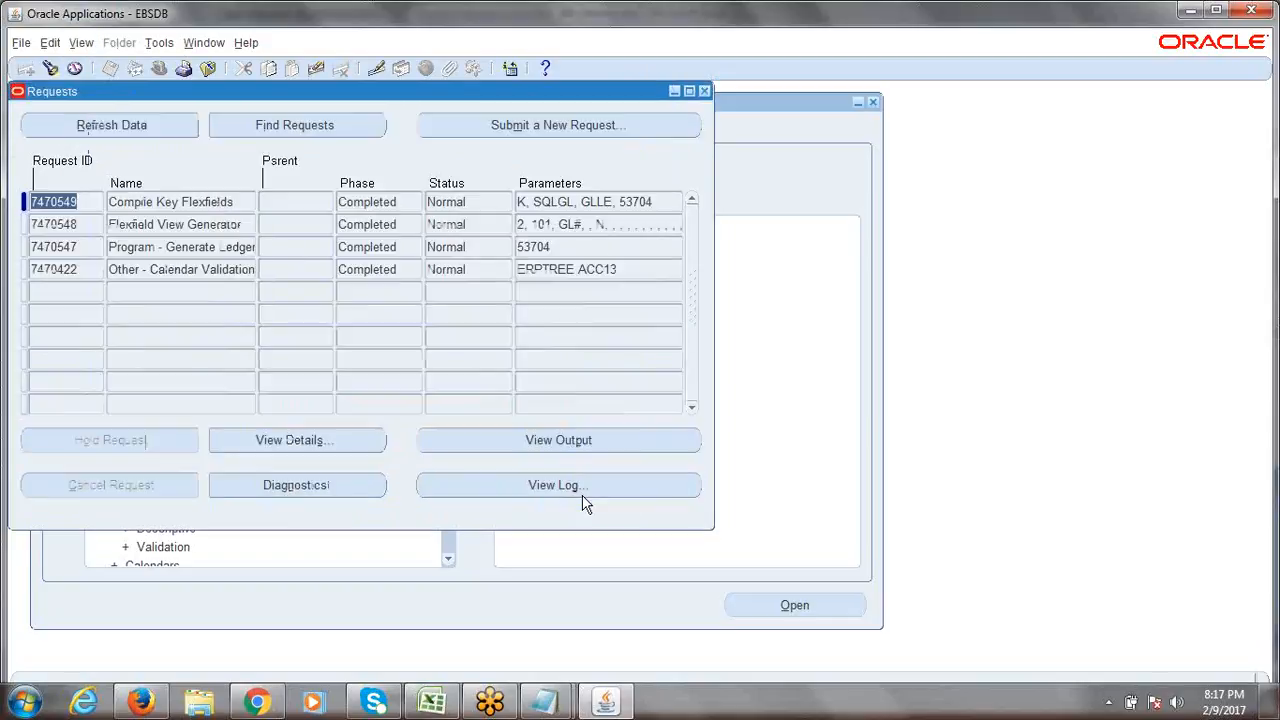
Open a second Requests list of all recent requests and move it down and right.
left_click(84, 45)
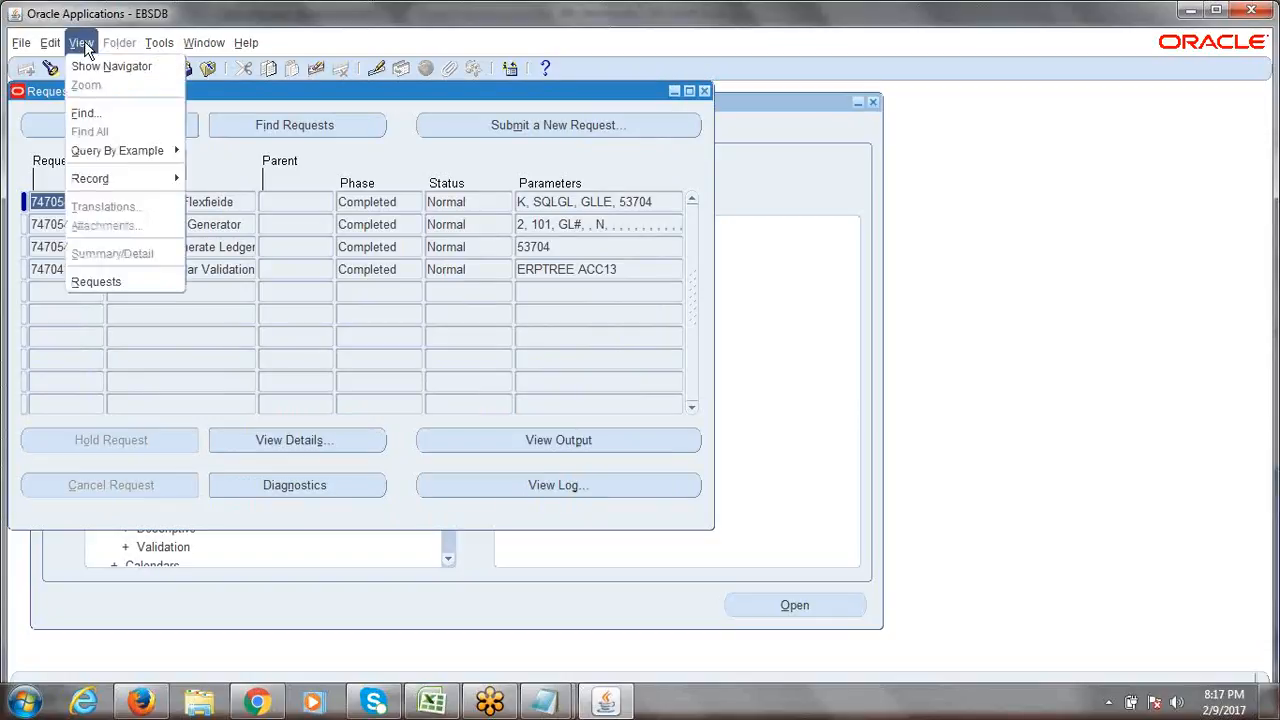
left_click(118, 283)
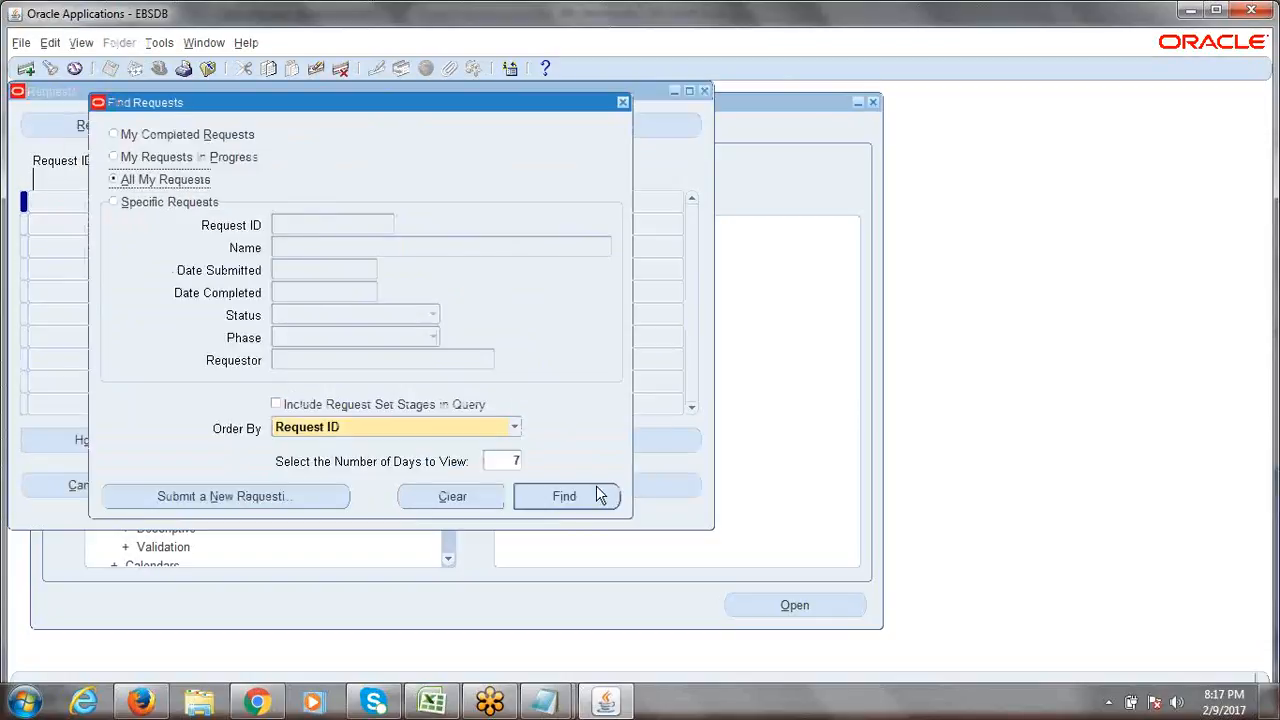
left_click(595, 501)
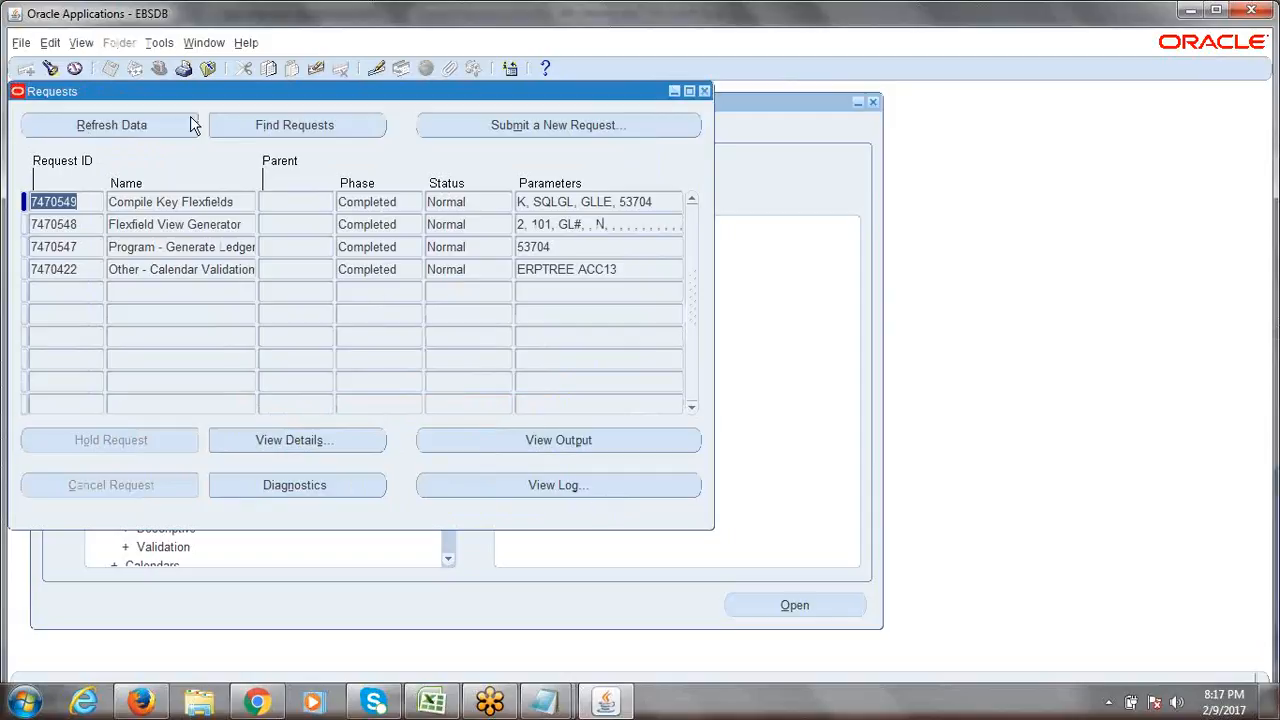
left_click_drag(187, 91, 274, 110)
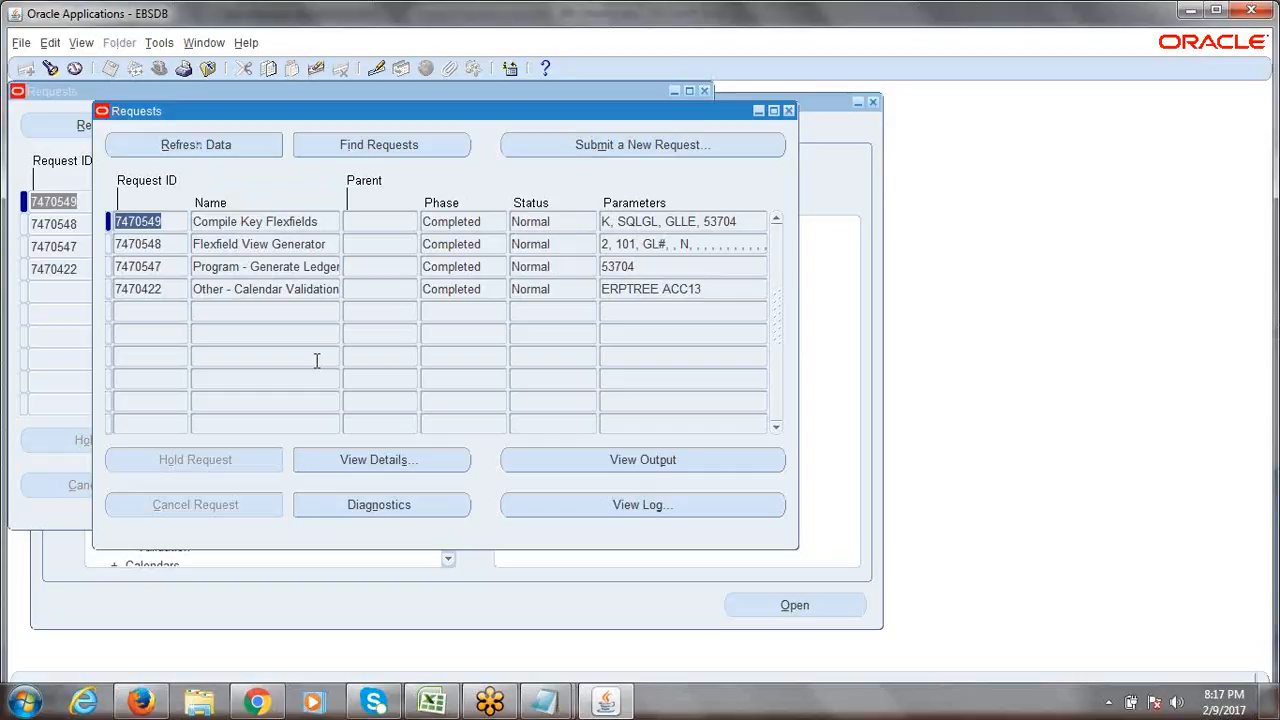
left_click_drag(310, 116, 361, 166)
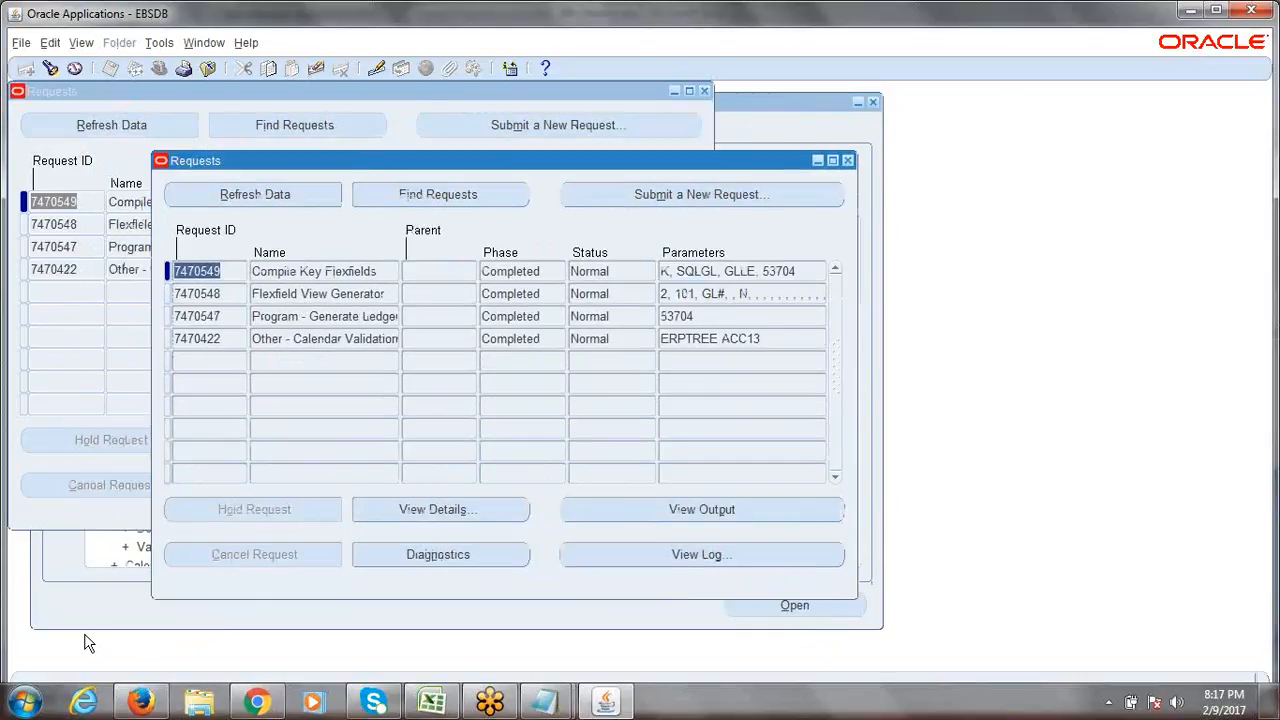
Replace the four account-number lines with 'SRS Window = Standard Request Submition', then minimize Notepad.
mouse_move(556, 703)
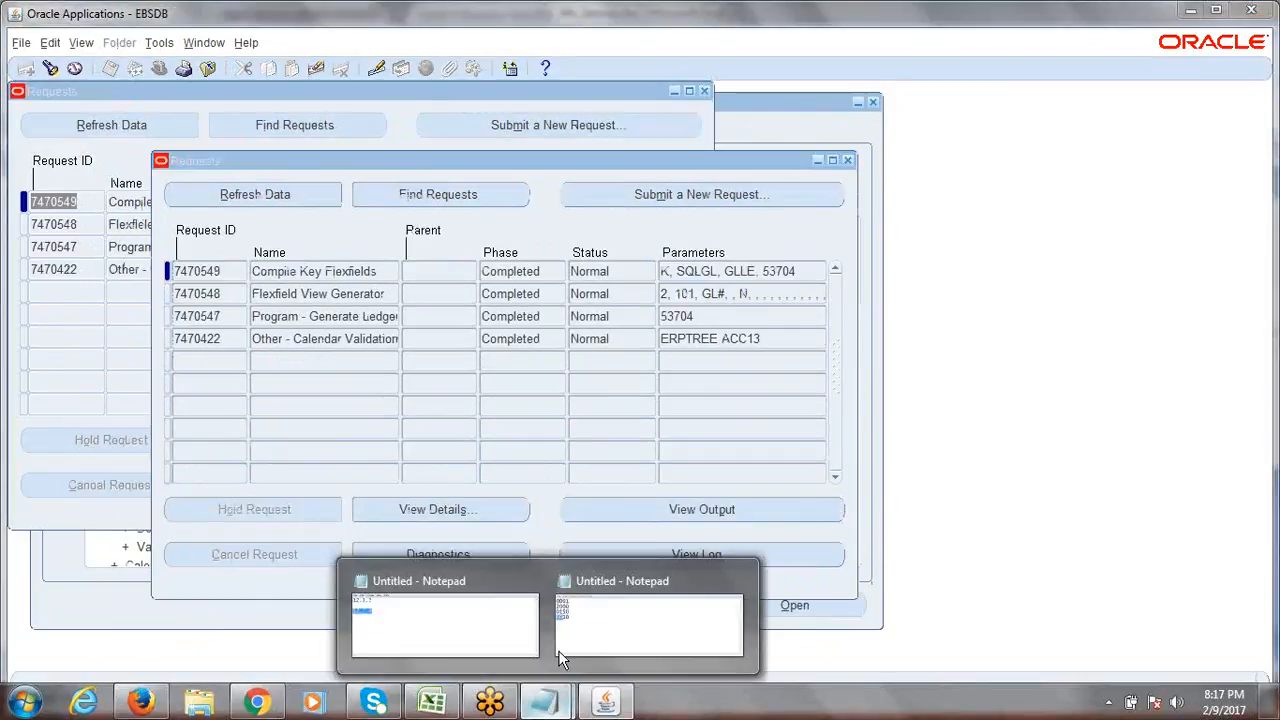
left_click(606, 628)
left_click_drag(320, 450, 258, 374)
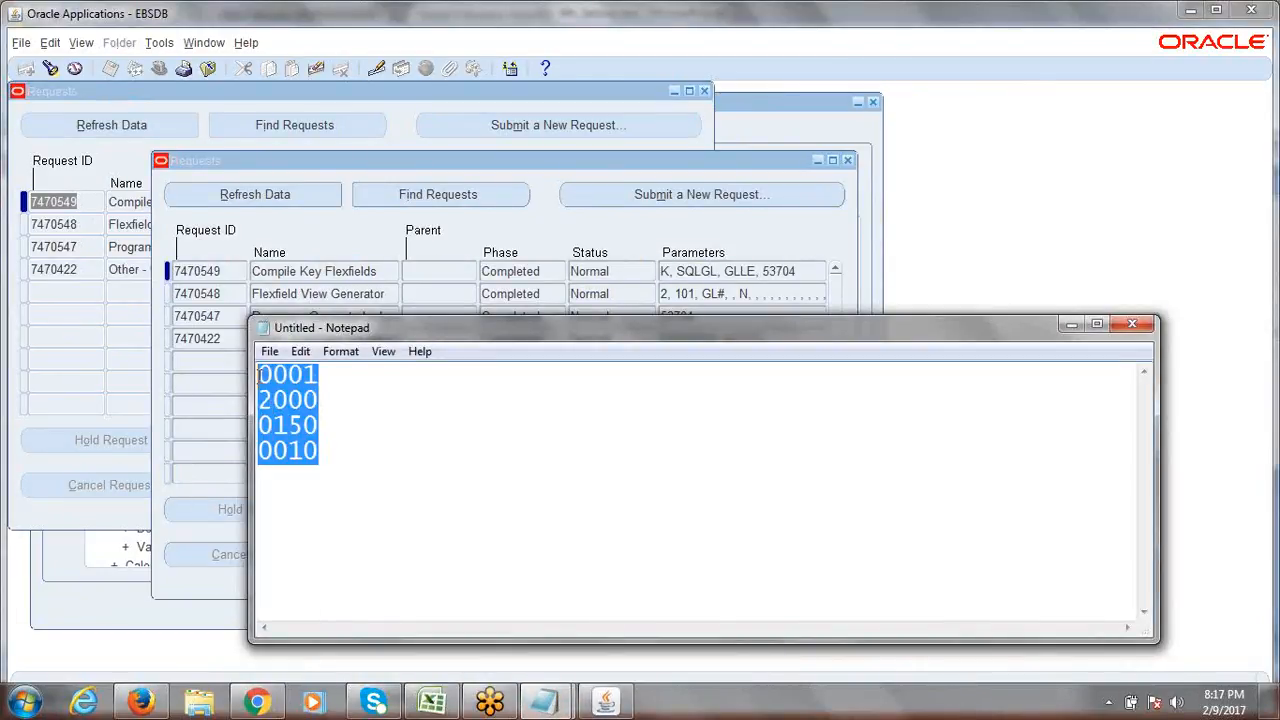
type("SR")
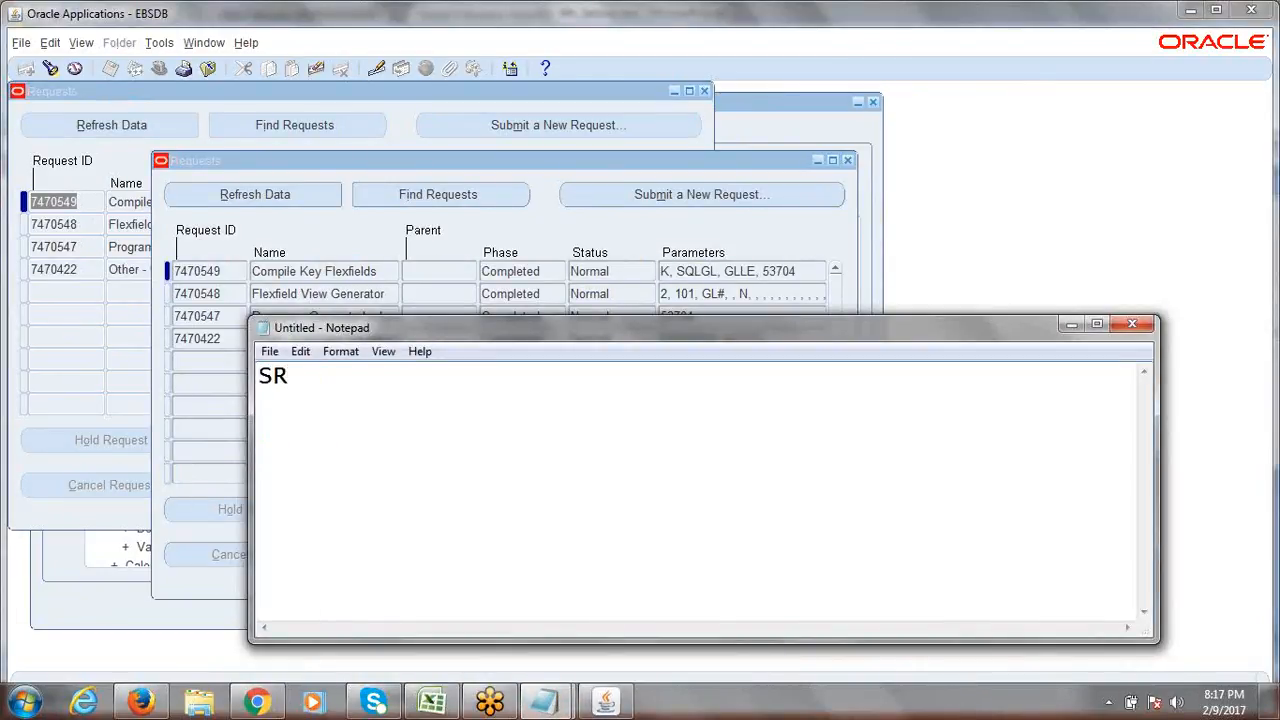
type("S Wind")
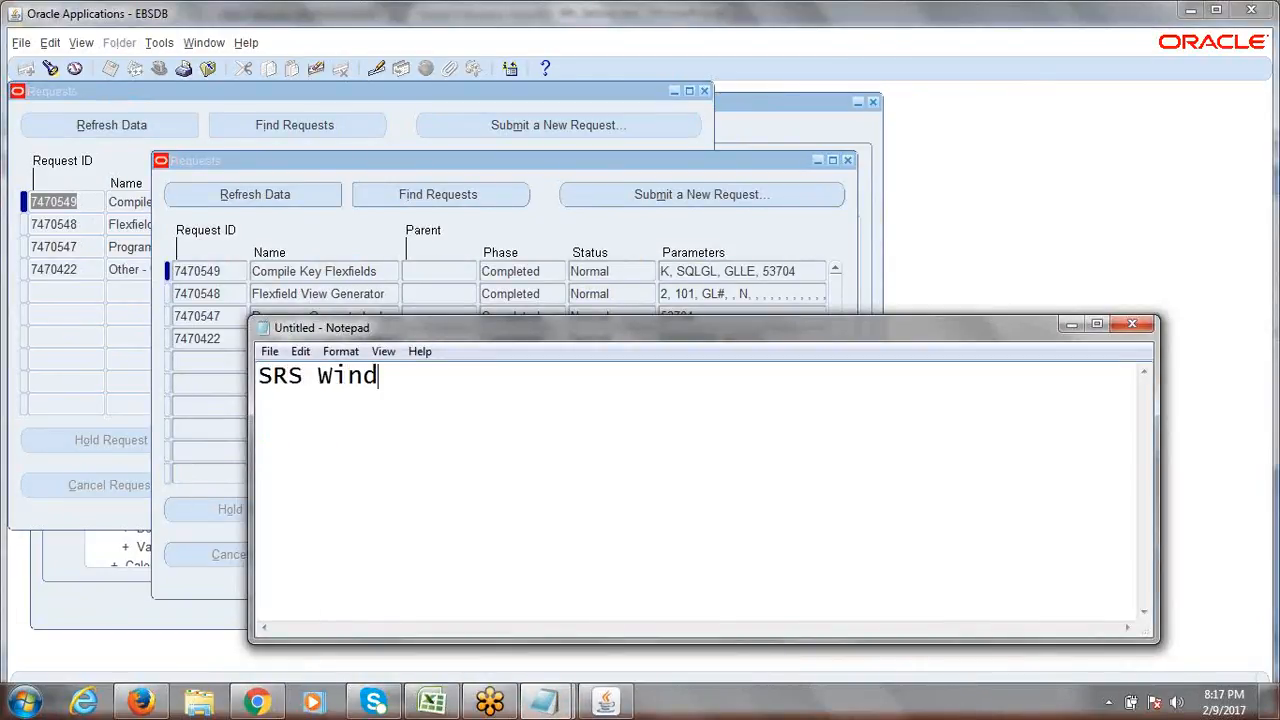
type("ow = Sta")
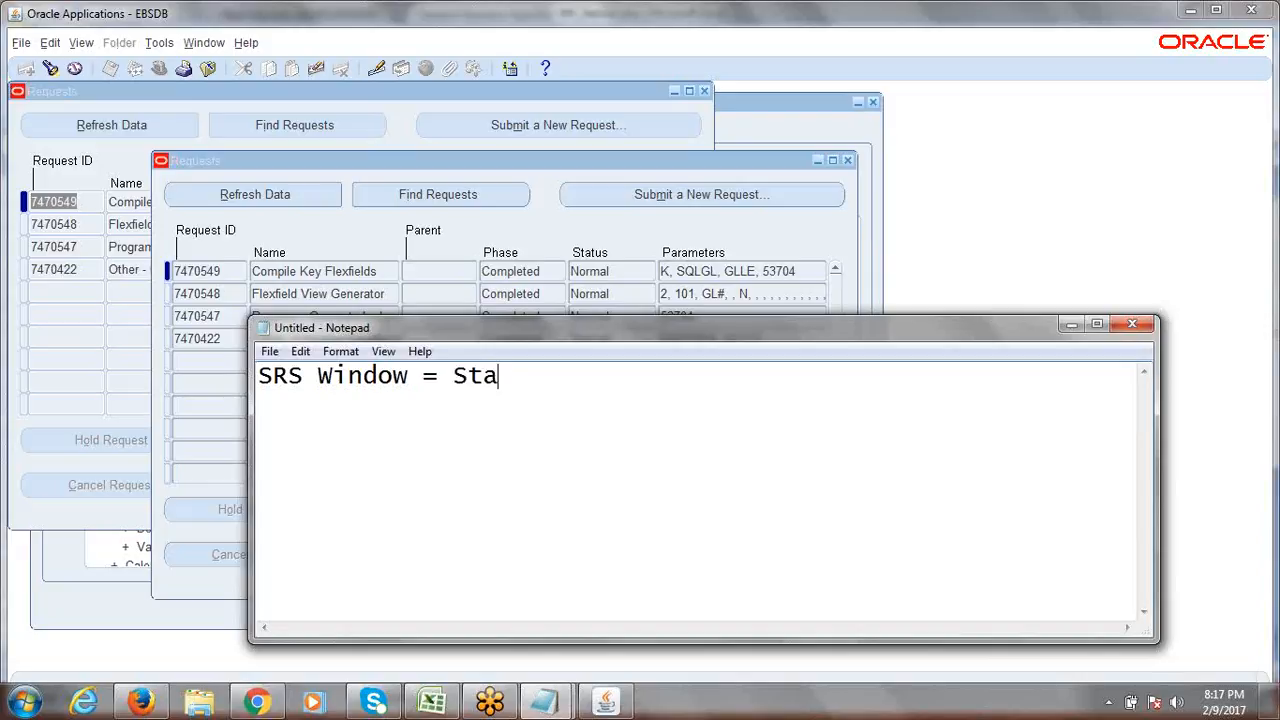
type("ndard Reque")
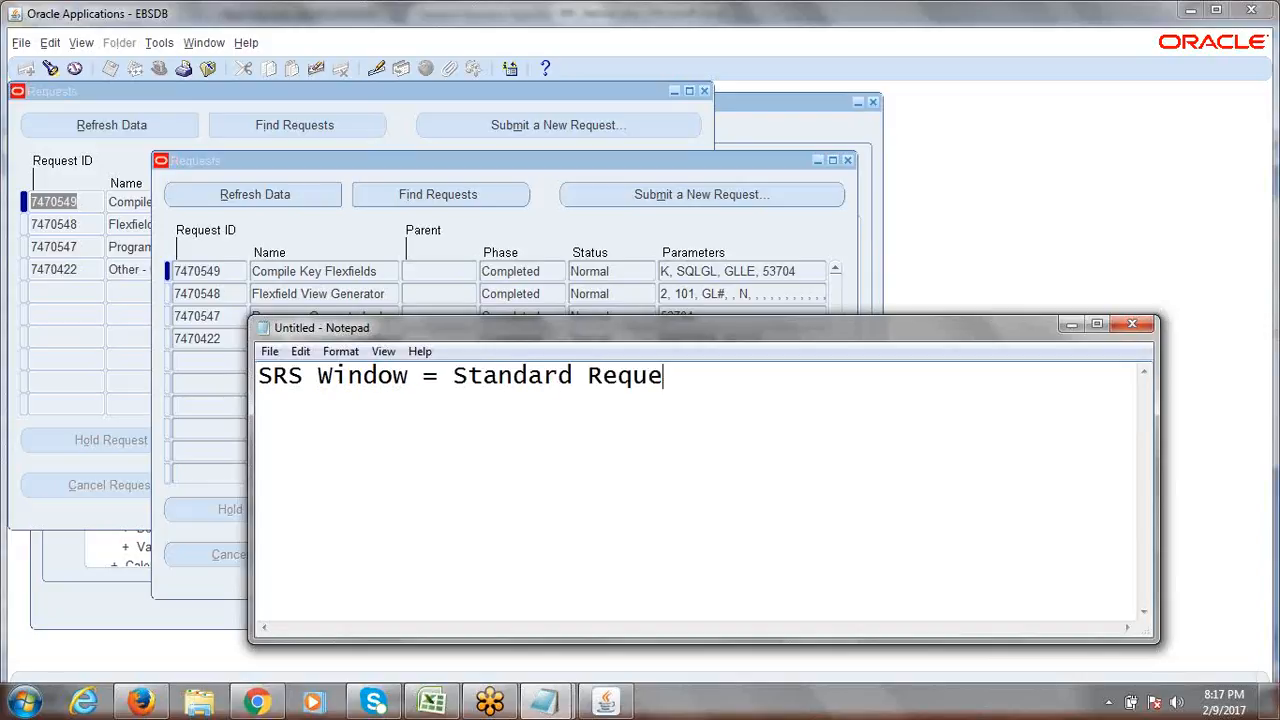
type("st Submition")
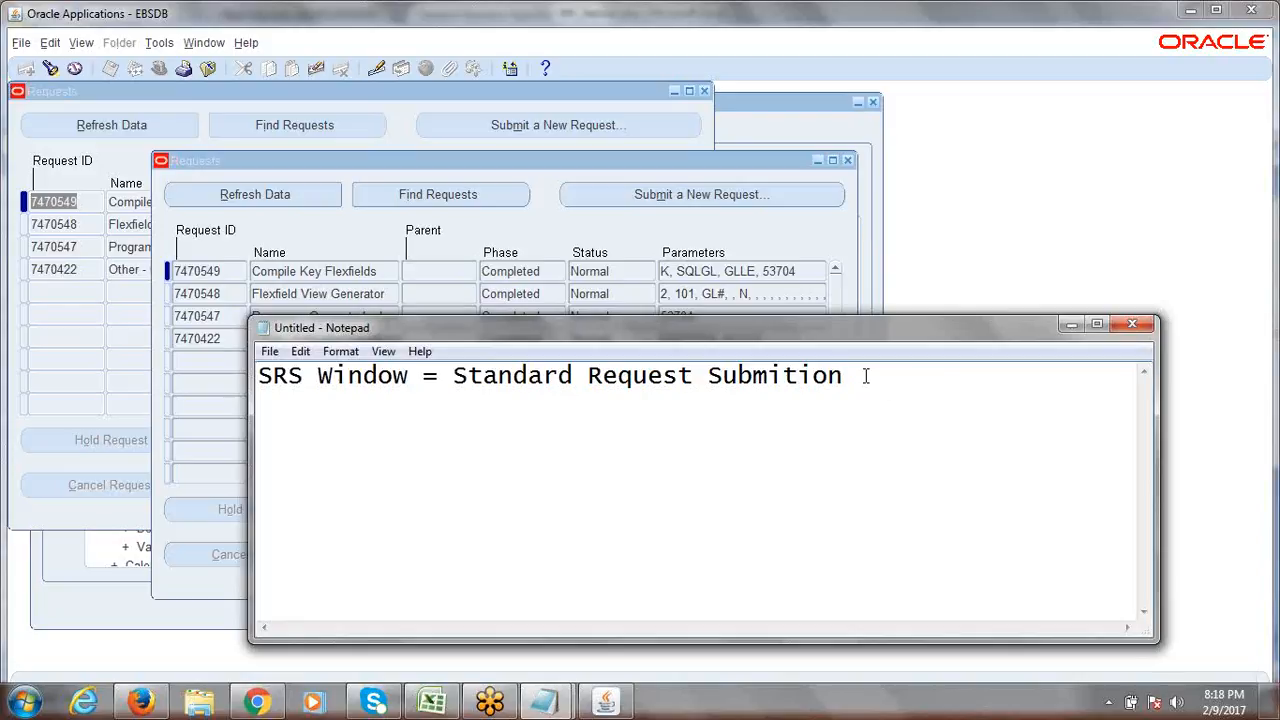
left_click(1071, 324)
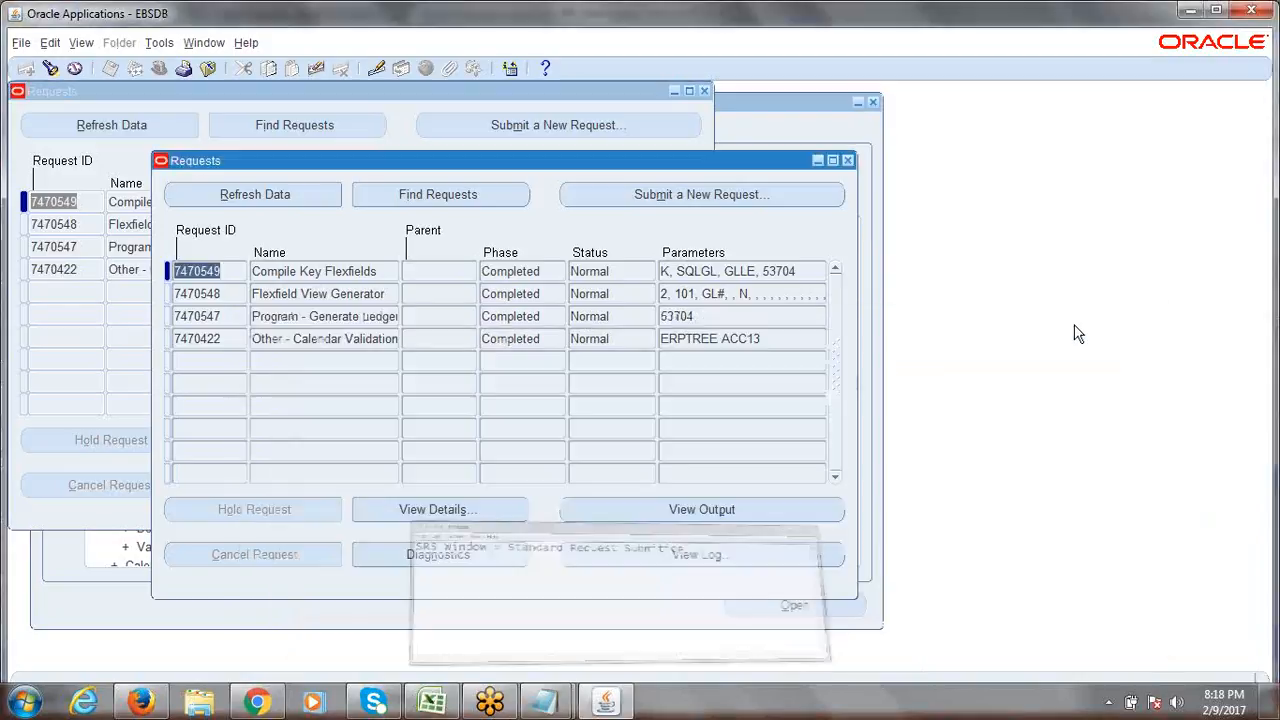
Close both Requests windows, select the ERPTREE structure row, and minimize Oracle to show Excel.
left_click(847, 160)
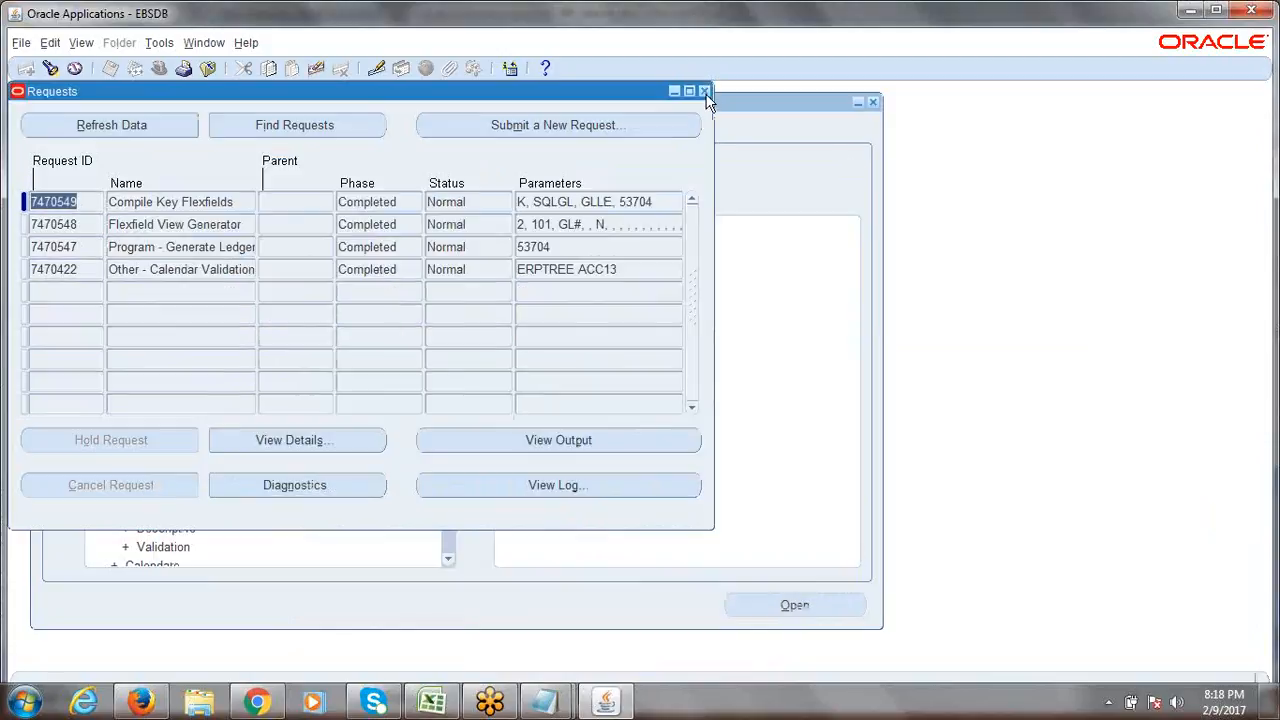
left_click(704, 91)
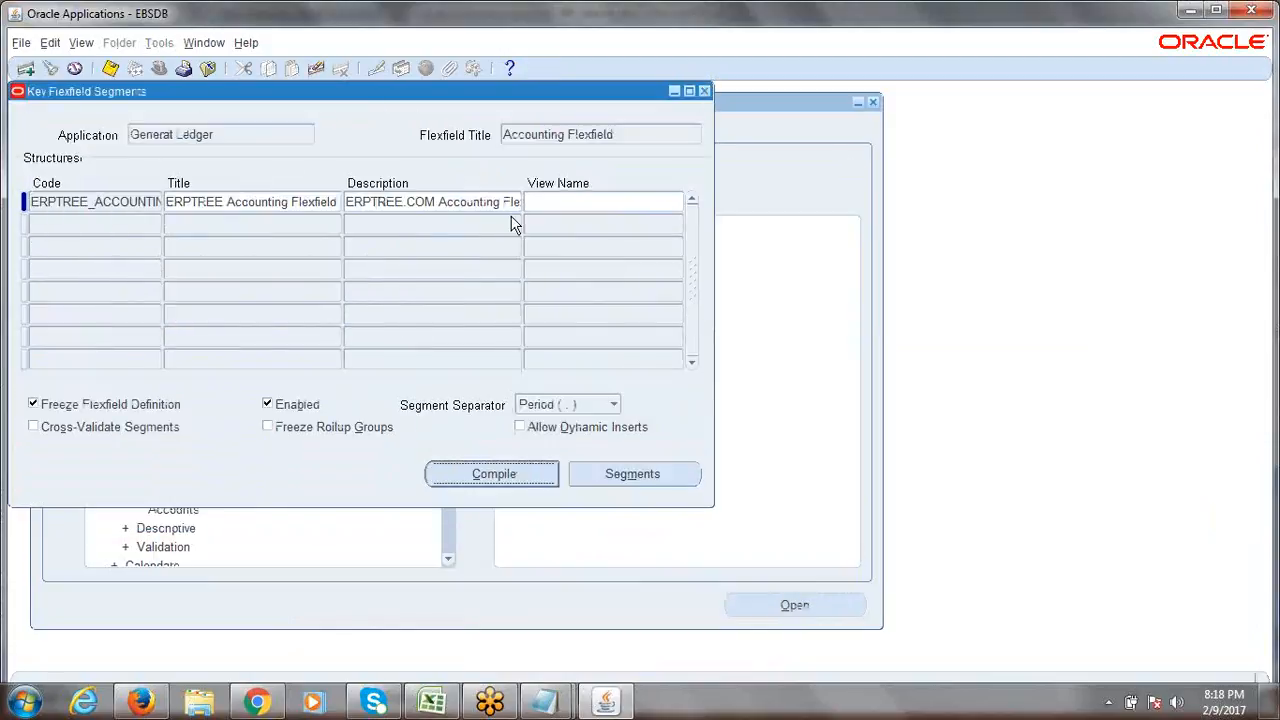
left_click(138, 201)
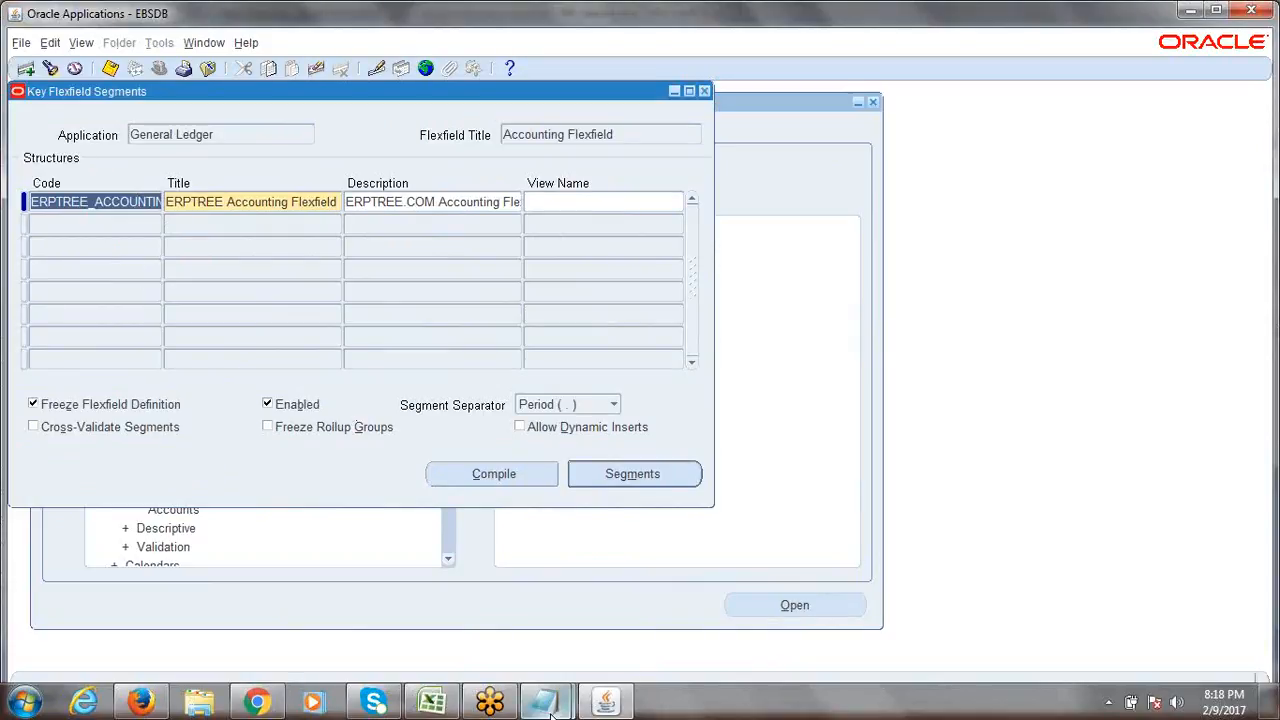
left_click(610, 704)
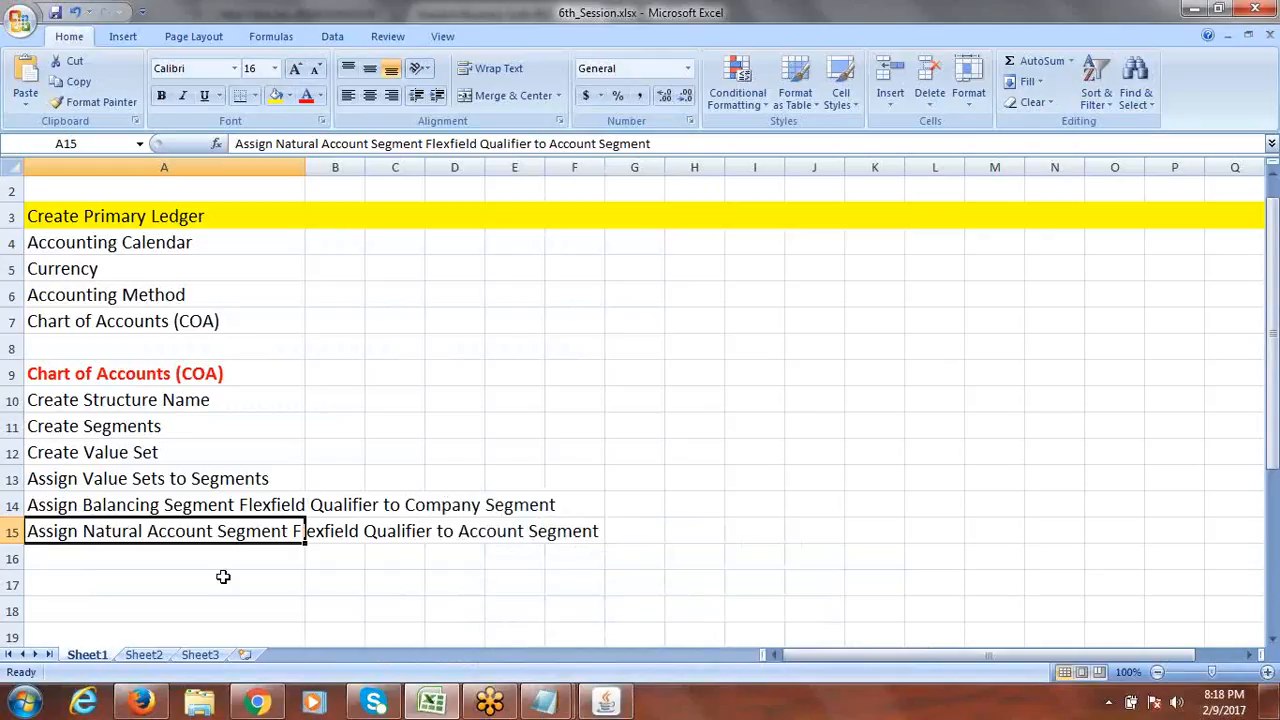
Select the six COA steps in A10–A15, then move to the empty row below them.
left_click(150, 400)
left_click_drag(150, 400, 156, 520)
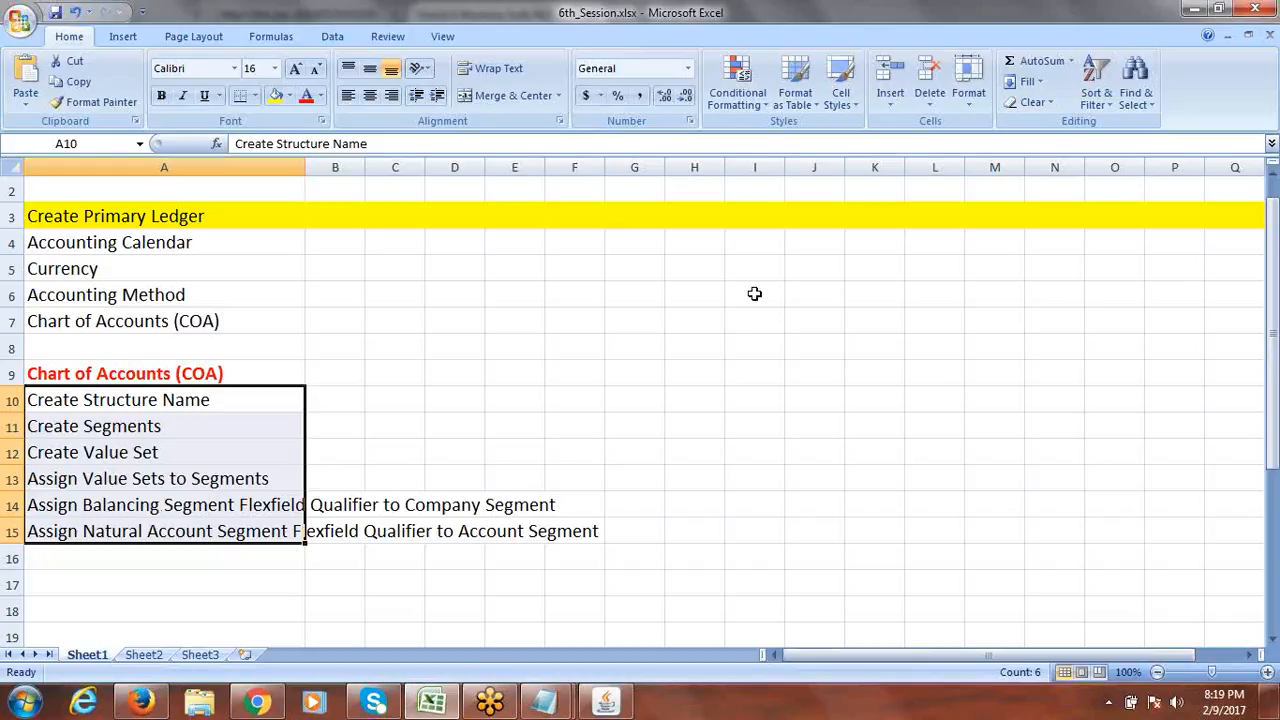
left_click(912, 29)
left_click(908, 20)
left_click(667, 249)
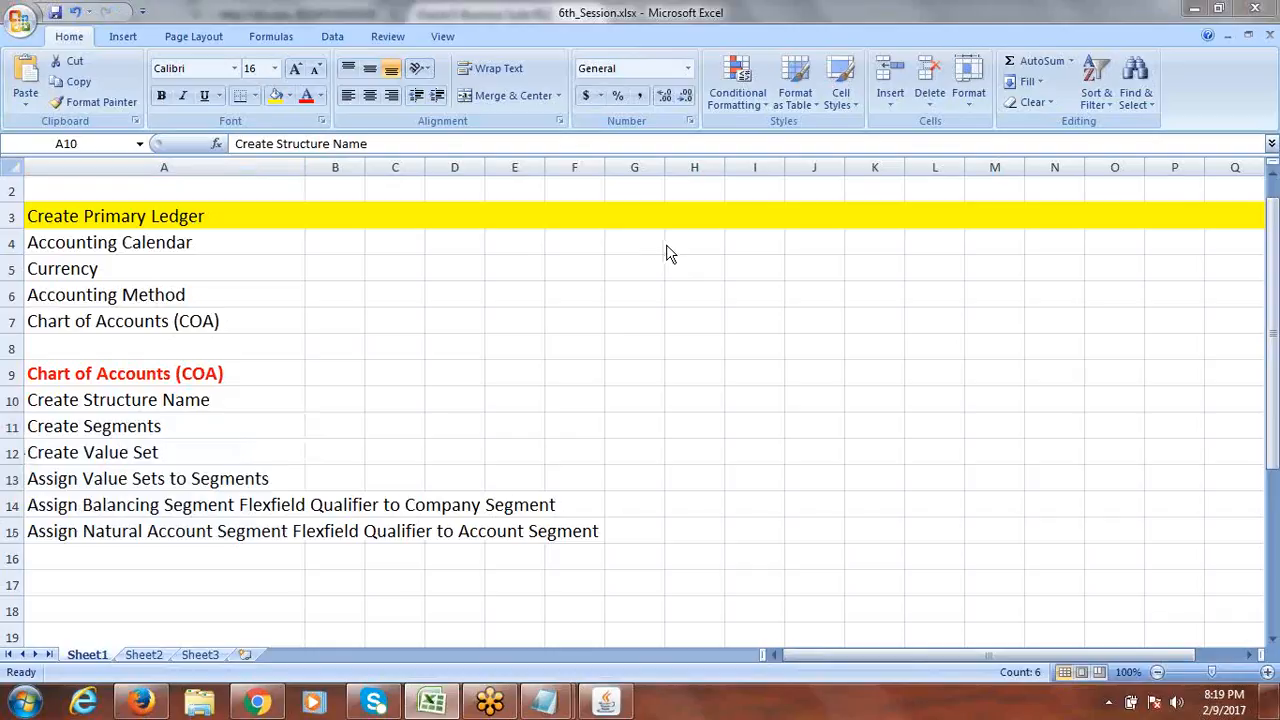
left_click(648, 20)
left_click(110, 553)
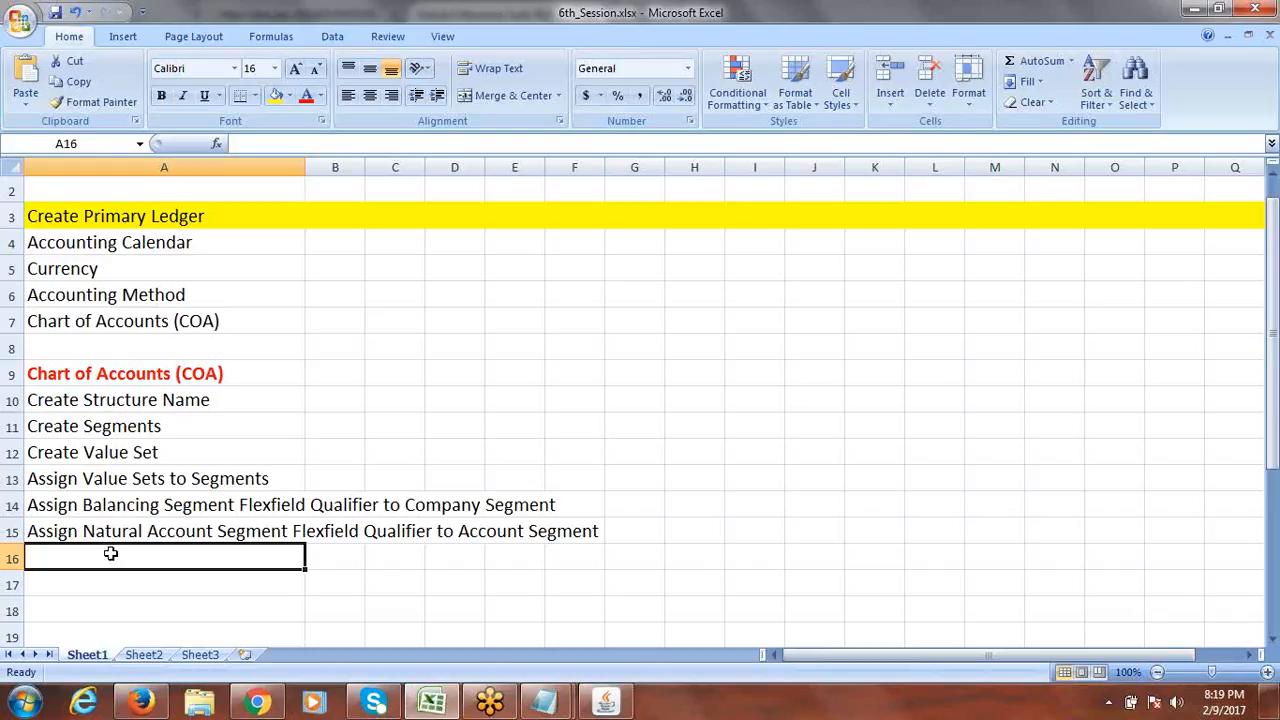
Enter R12 in G8 and Release 12 in G9.
left_click(624, 346)
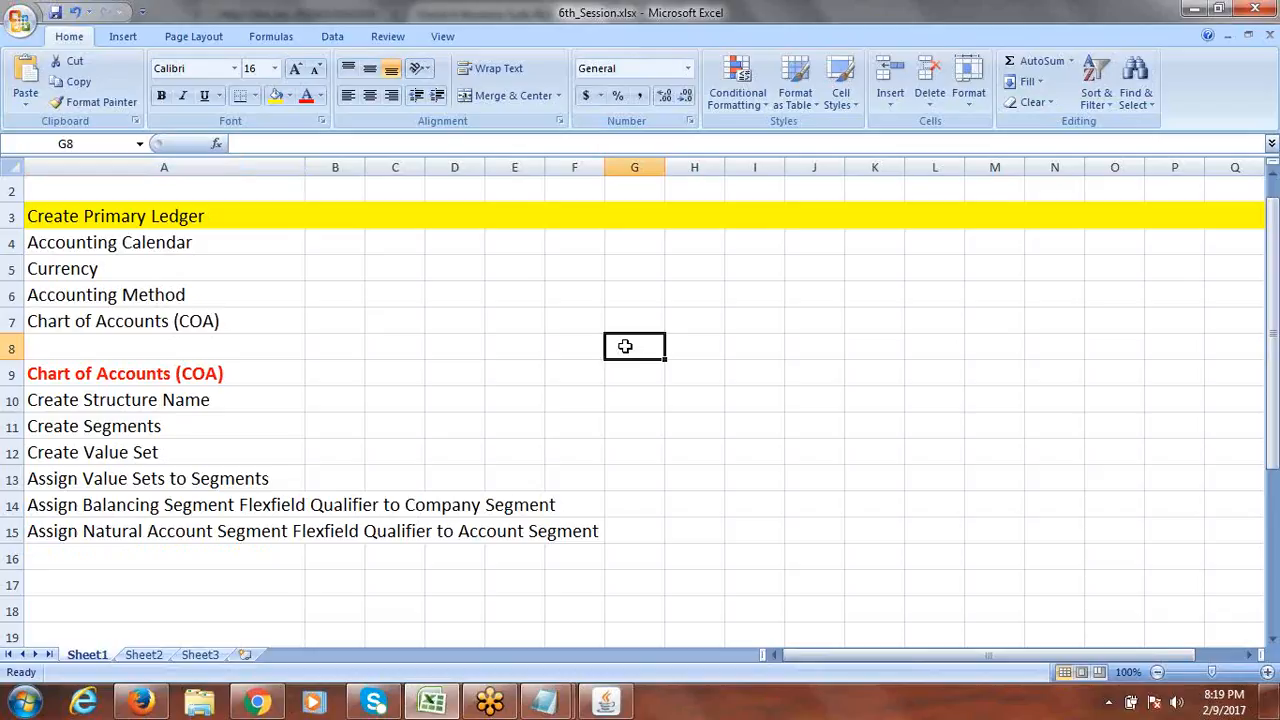
type("12")
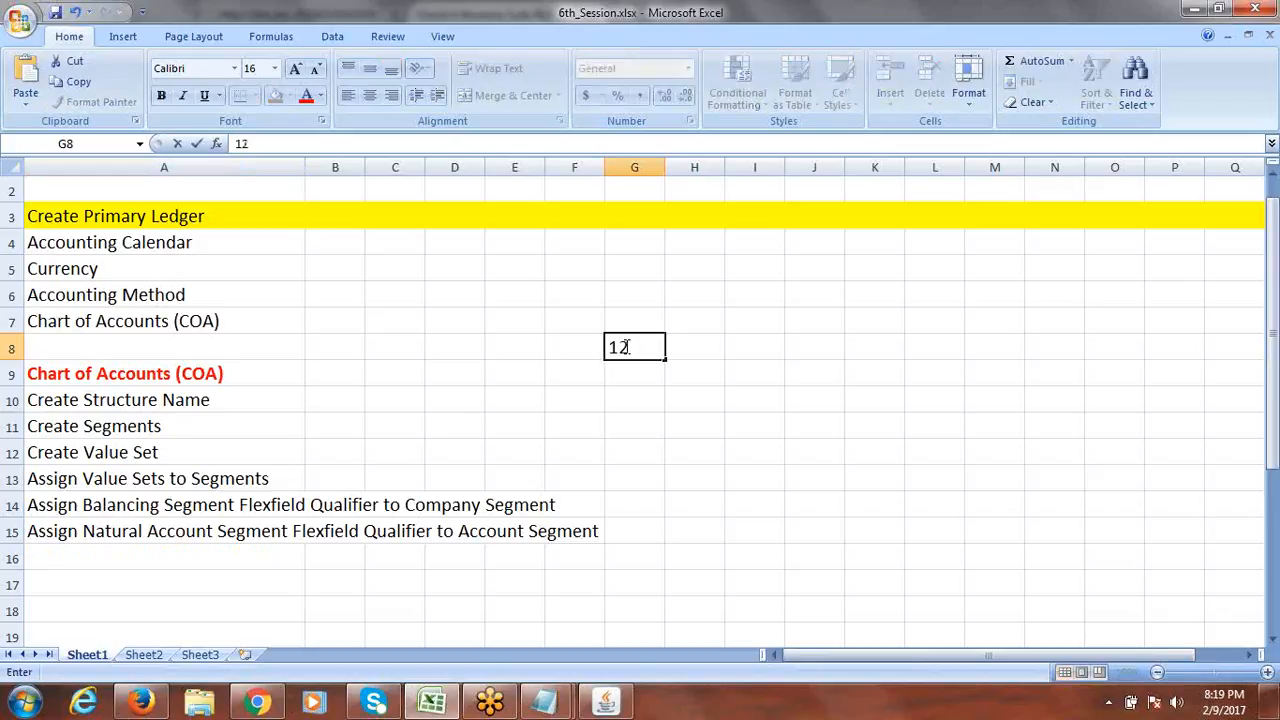
key("BackSpace")
key("BackSpace")
type("R12")
left_click(637, 373)
type("R")
key("BackSpace")
key("BackSpace")
type("R")
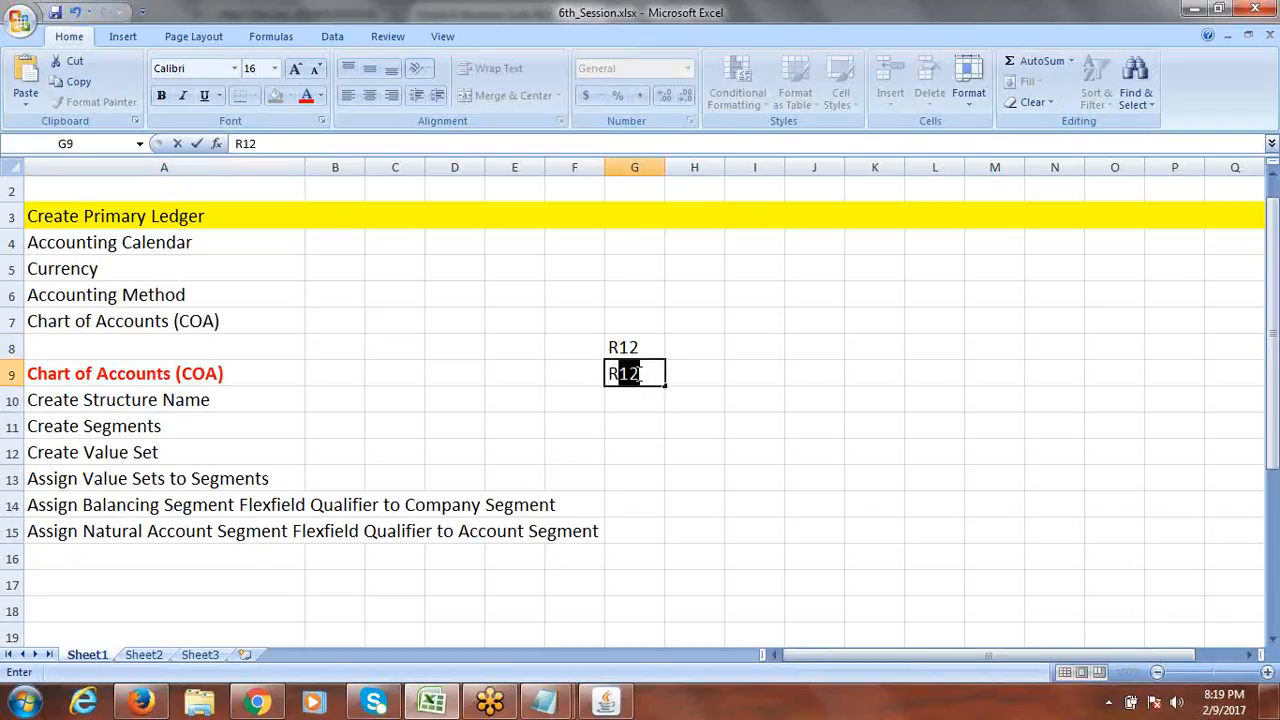
type("elease")
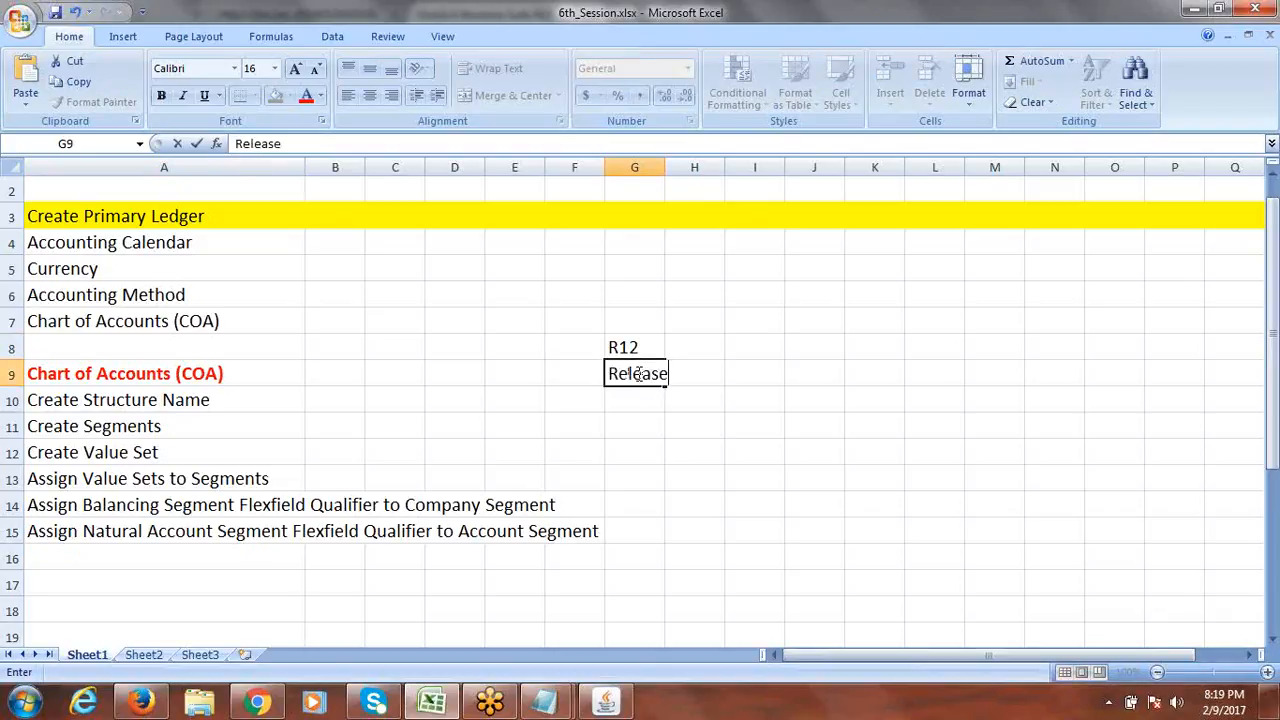
type(" 12")
key("Return")
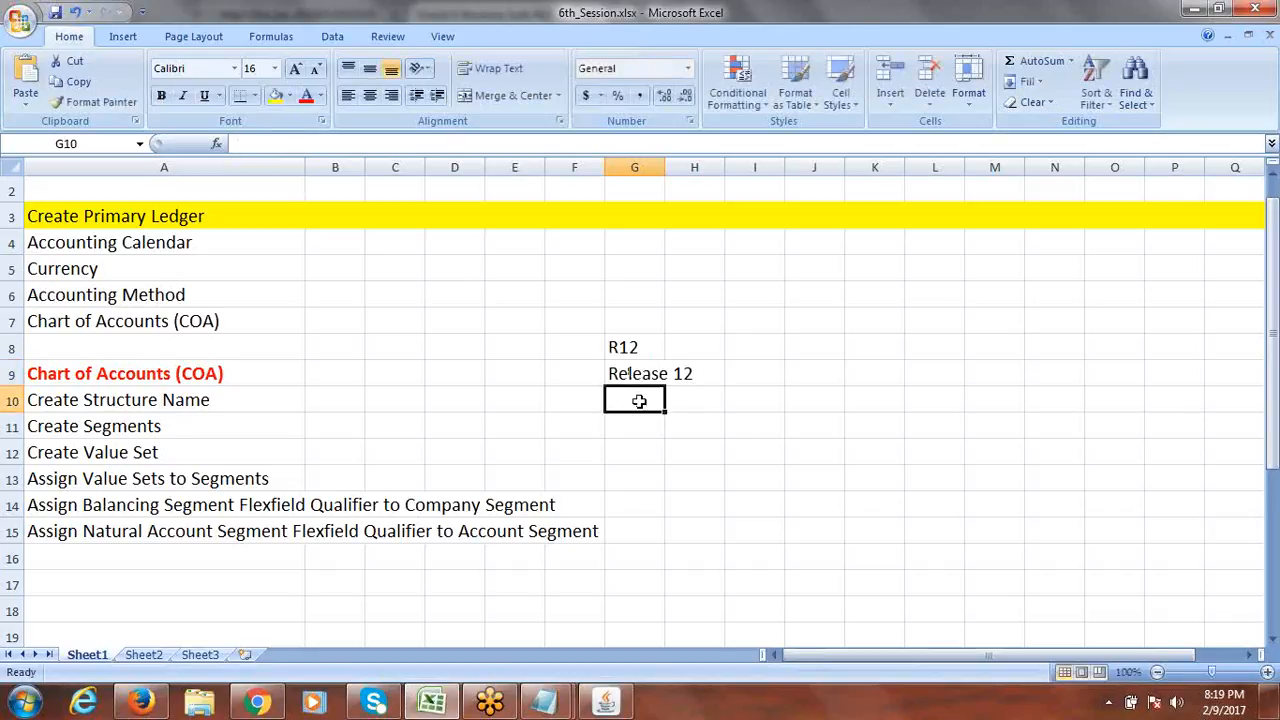
left_click(651, 373)
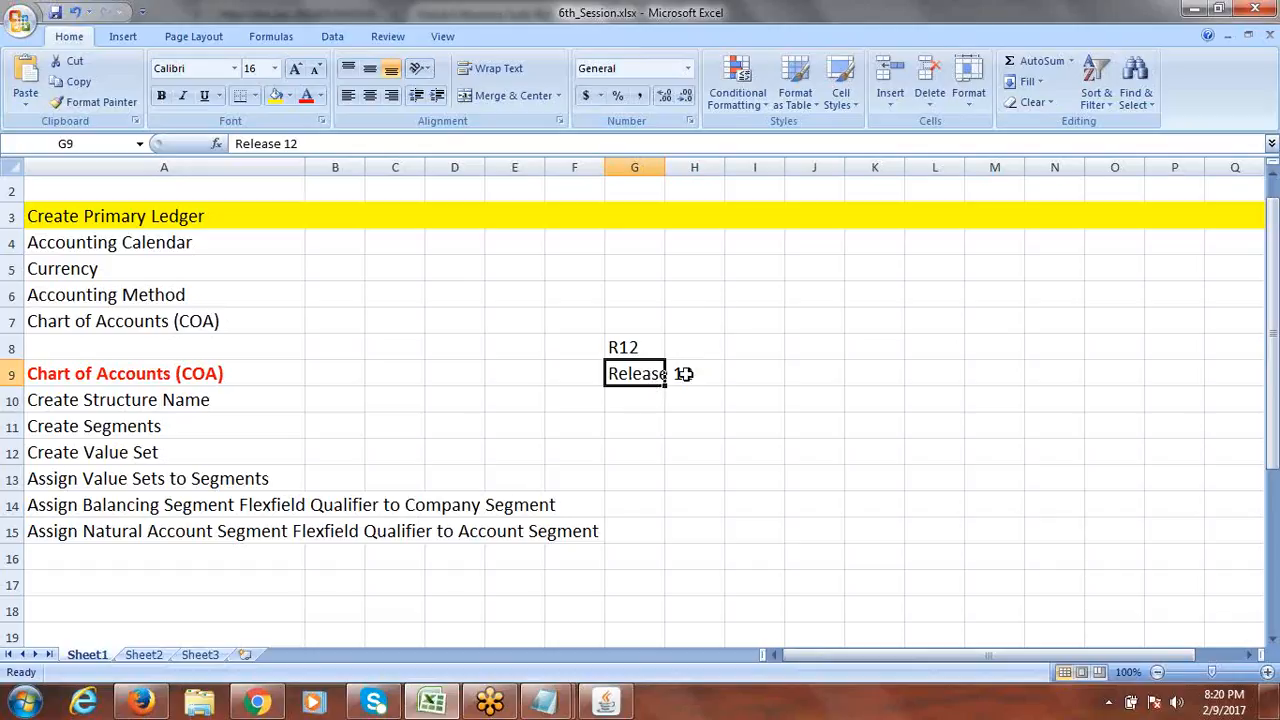
Enter version 12.2.4 in G11, then select the empty cell G10.
left_click(634, 424)
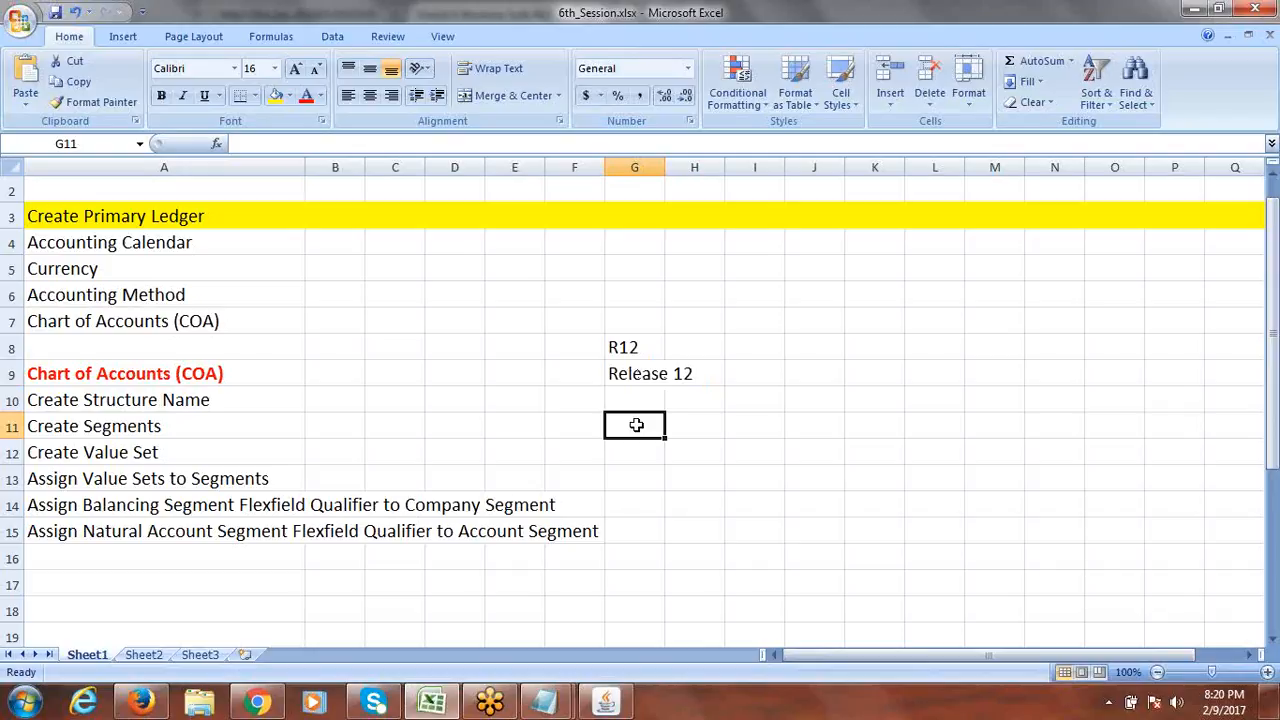
type("R")
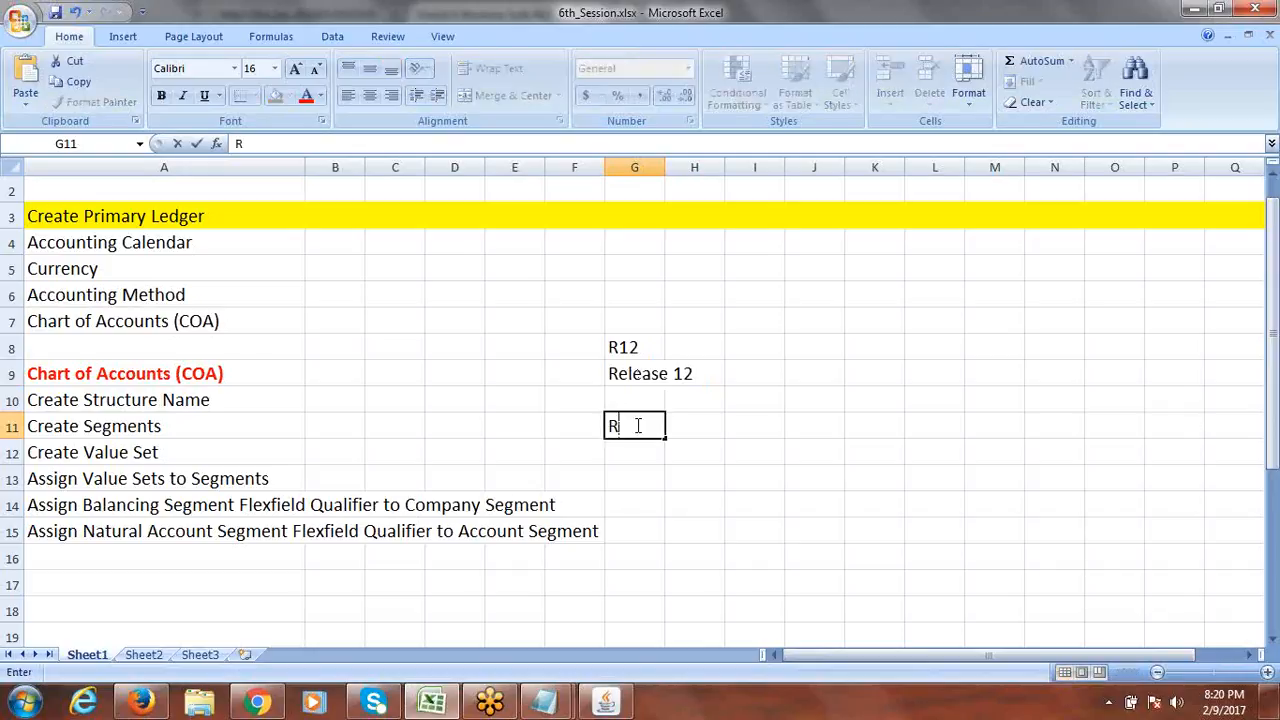
key("BackSpace")
type("12.2.4")
key("Return")
key("Right")
key("Right")
key("Right")
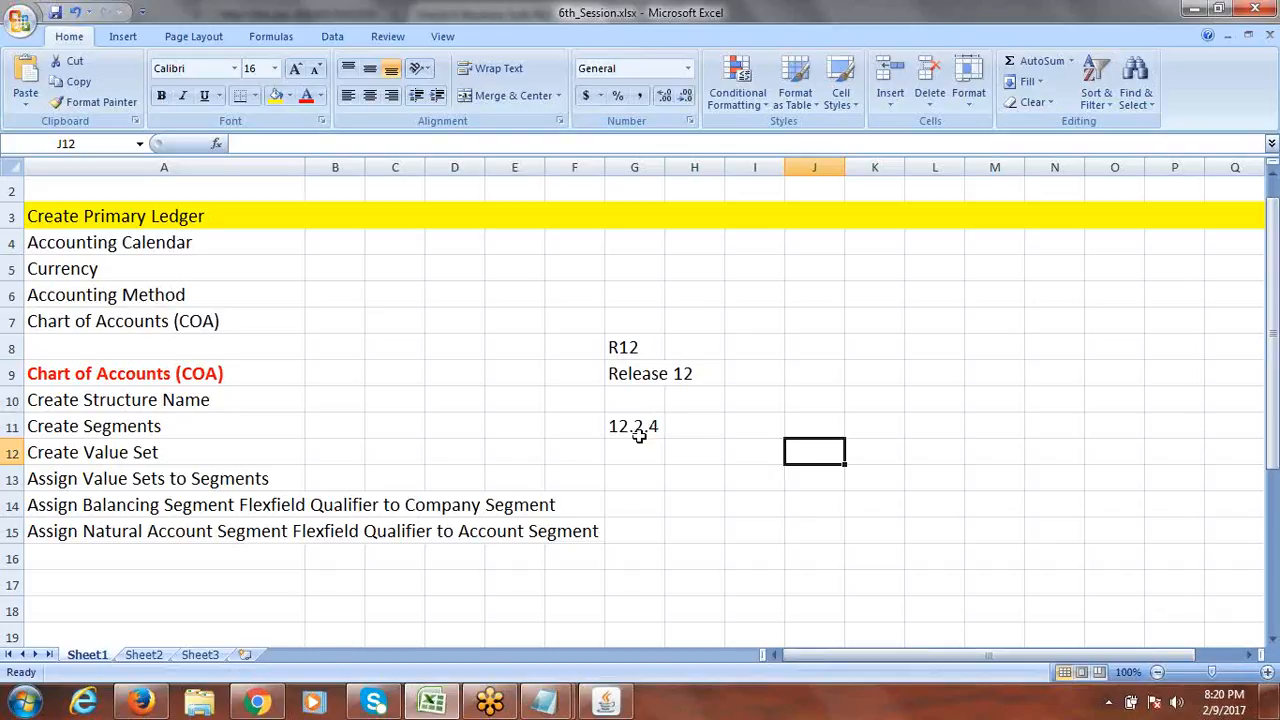
left_click(623, 405)
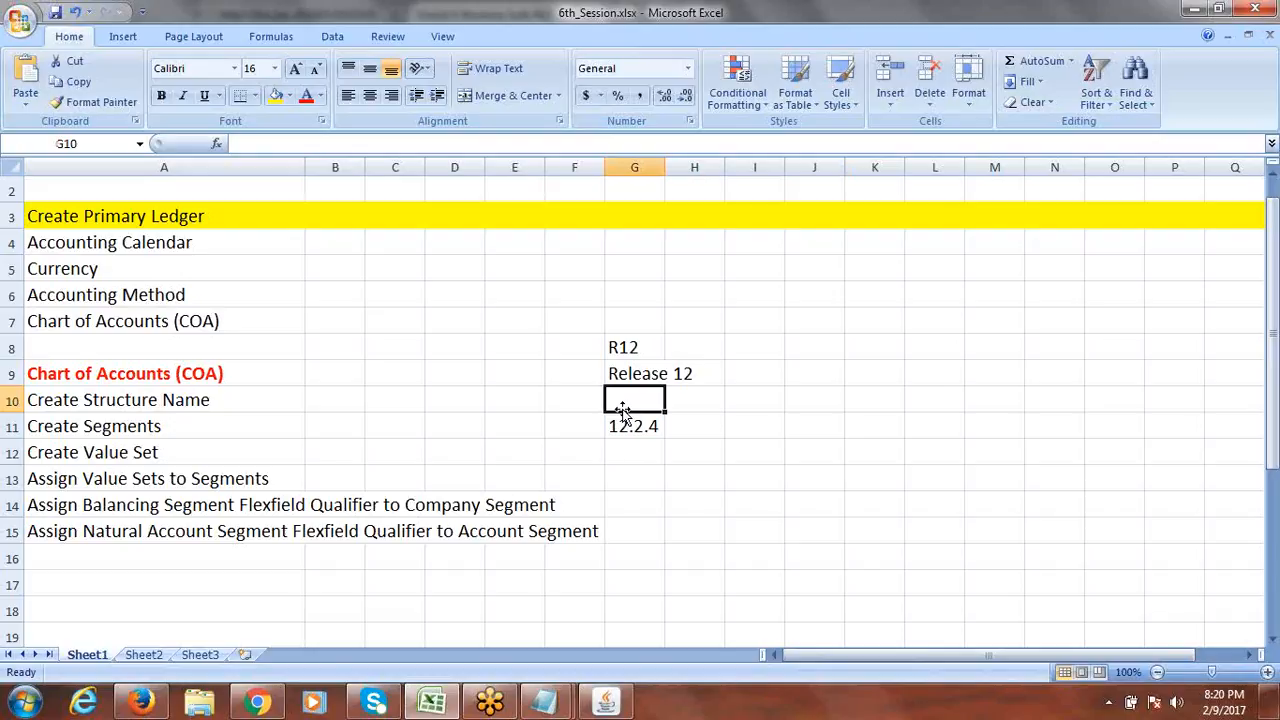
Enter the older version 12.1.3 in E11.
left_click(528, 427)
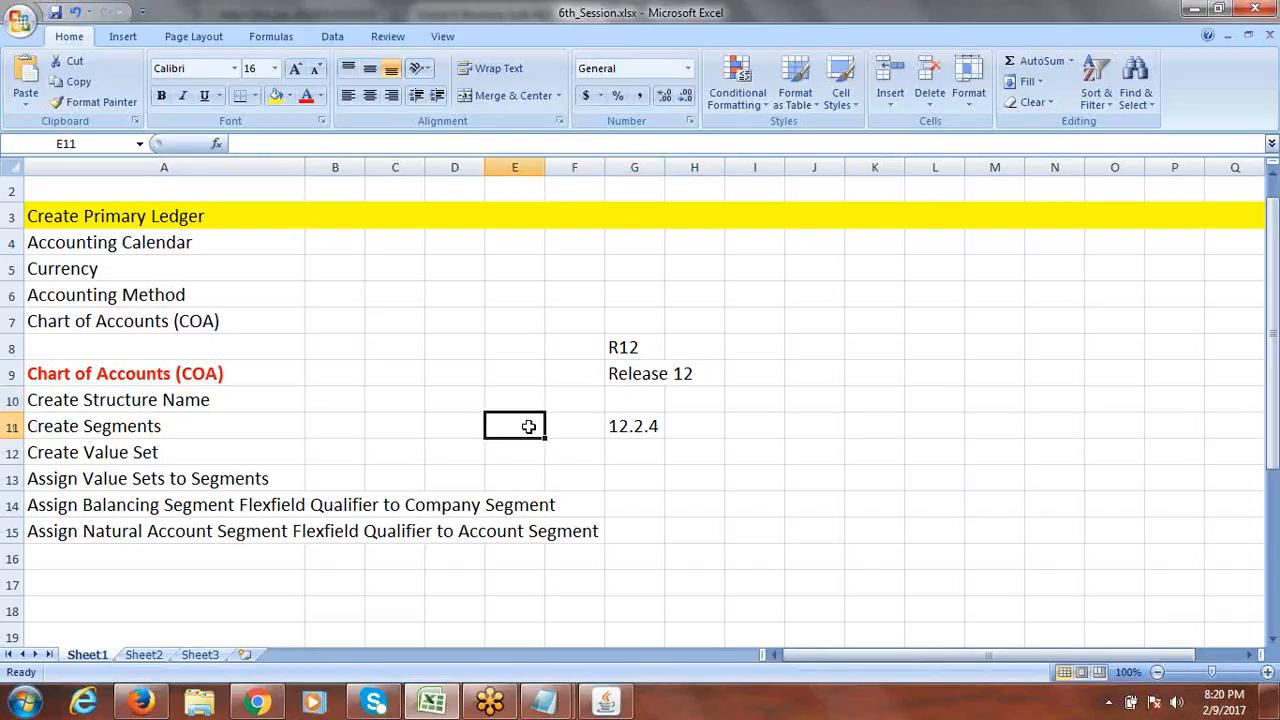
type("12.")
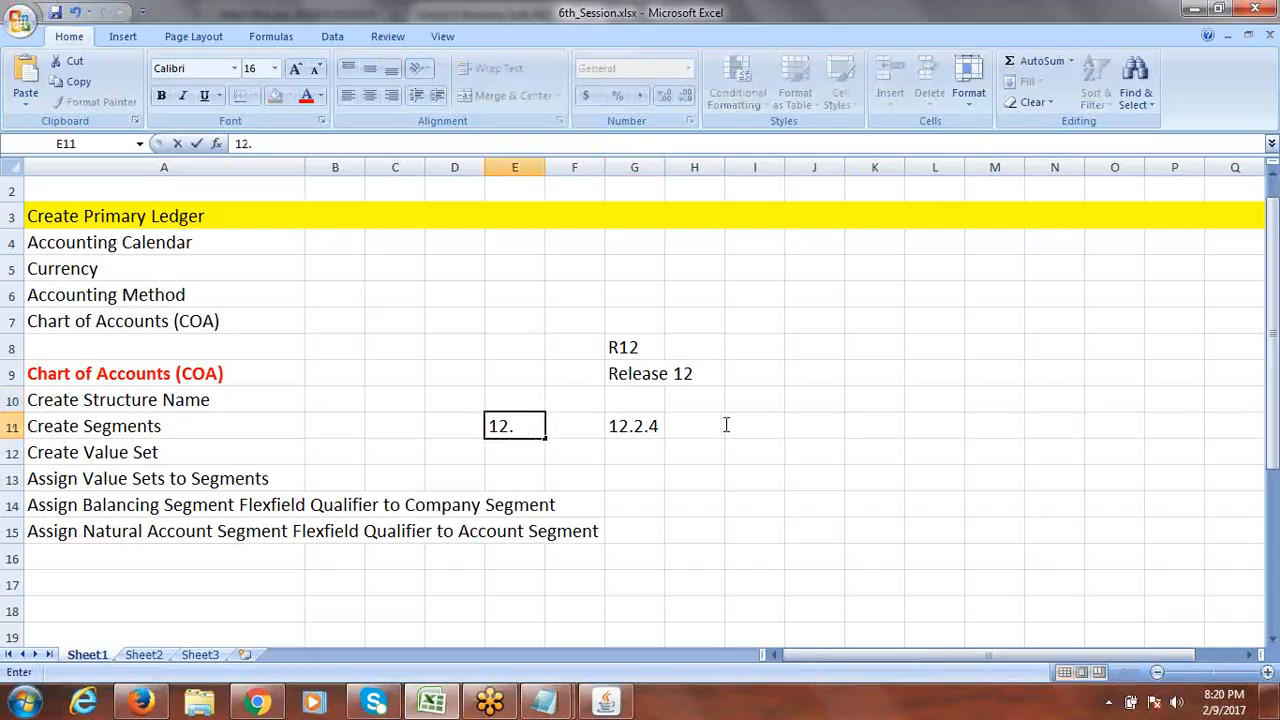
key("F2")
type("1.3")
key("Tab")
left_click(519, 427)
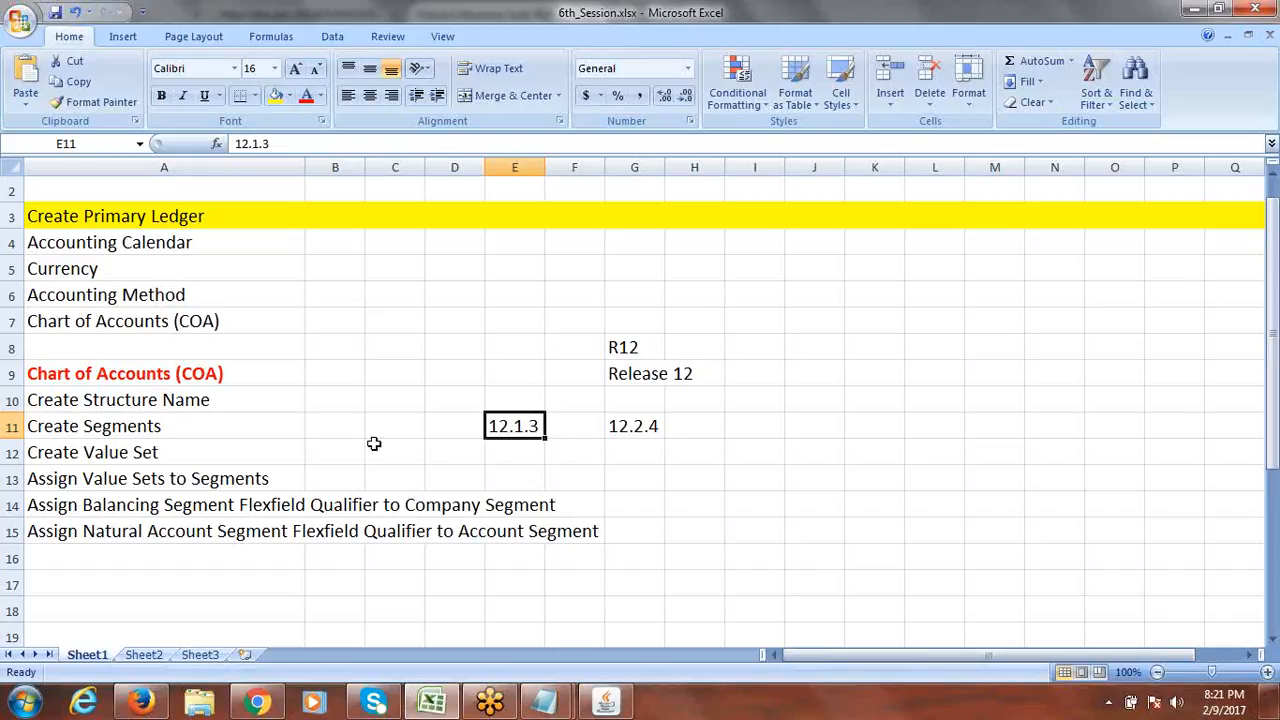
Point out the Assign Value Sets and Create Value Set steps and both version cells.
left_click(128, 484)
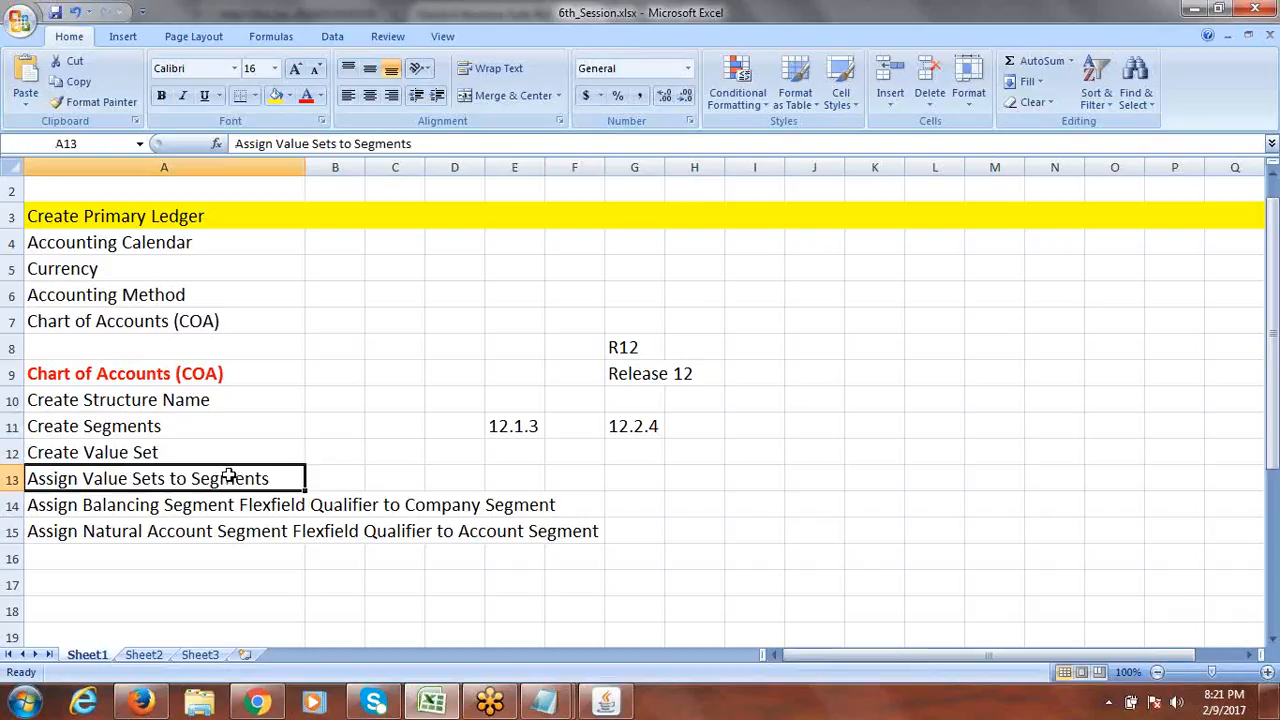
left_click(143, 453)
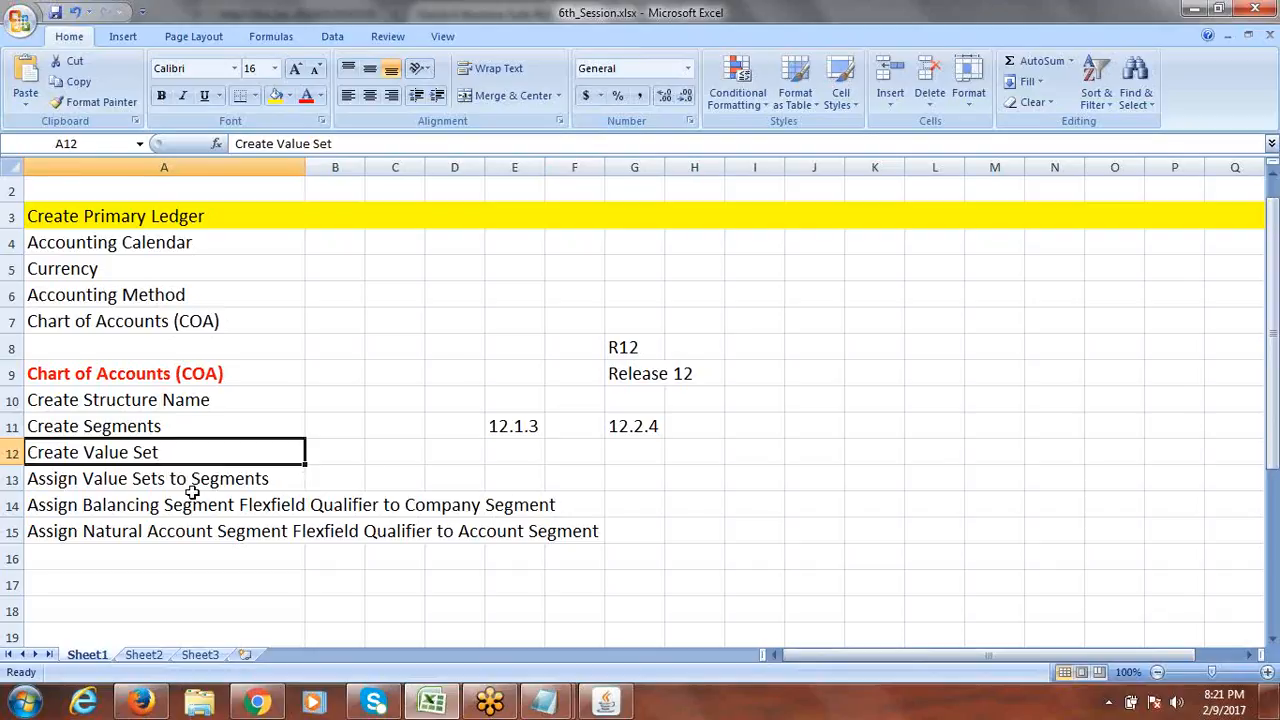
left_click(344, 452)
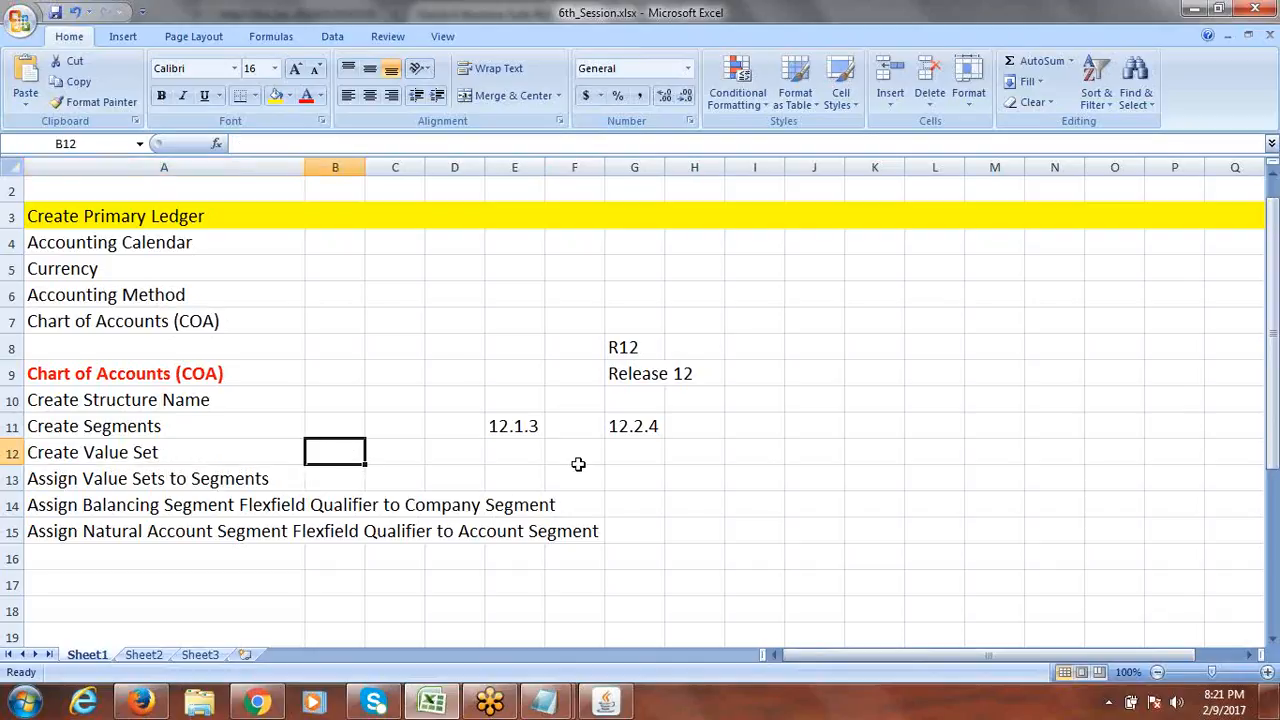
left_click(521, 428)
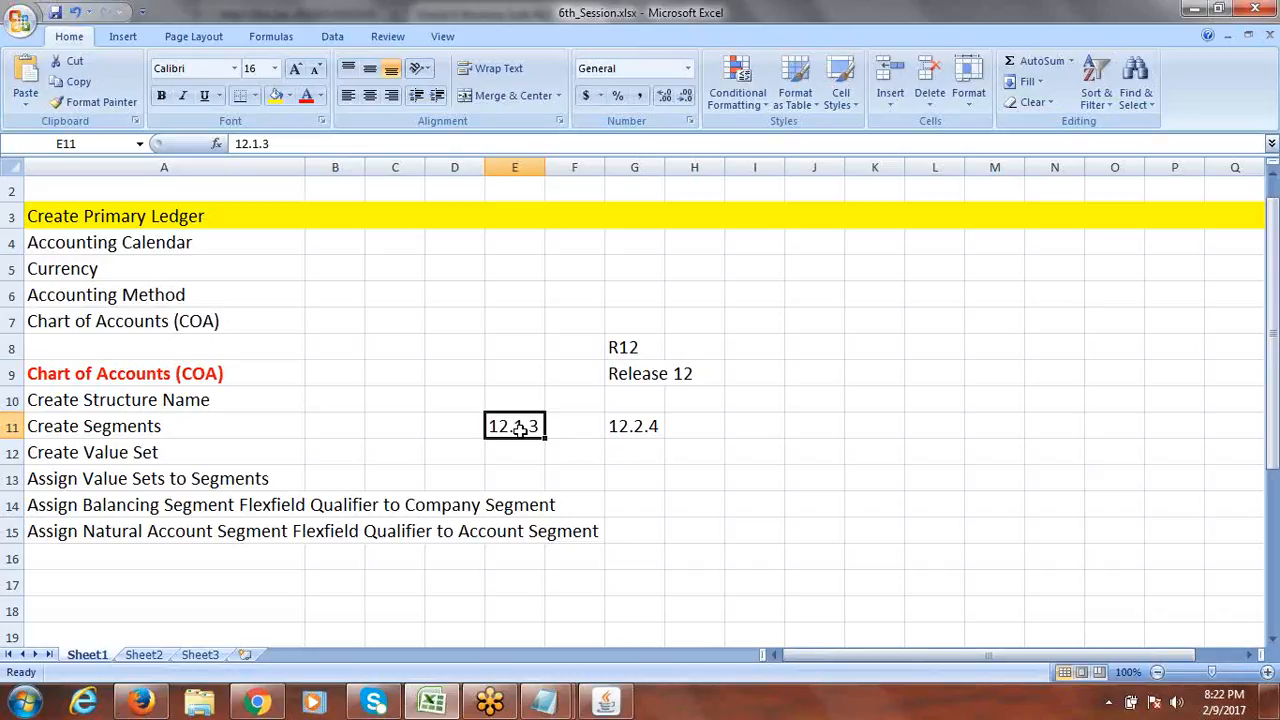
left_click(635, 428)
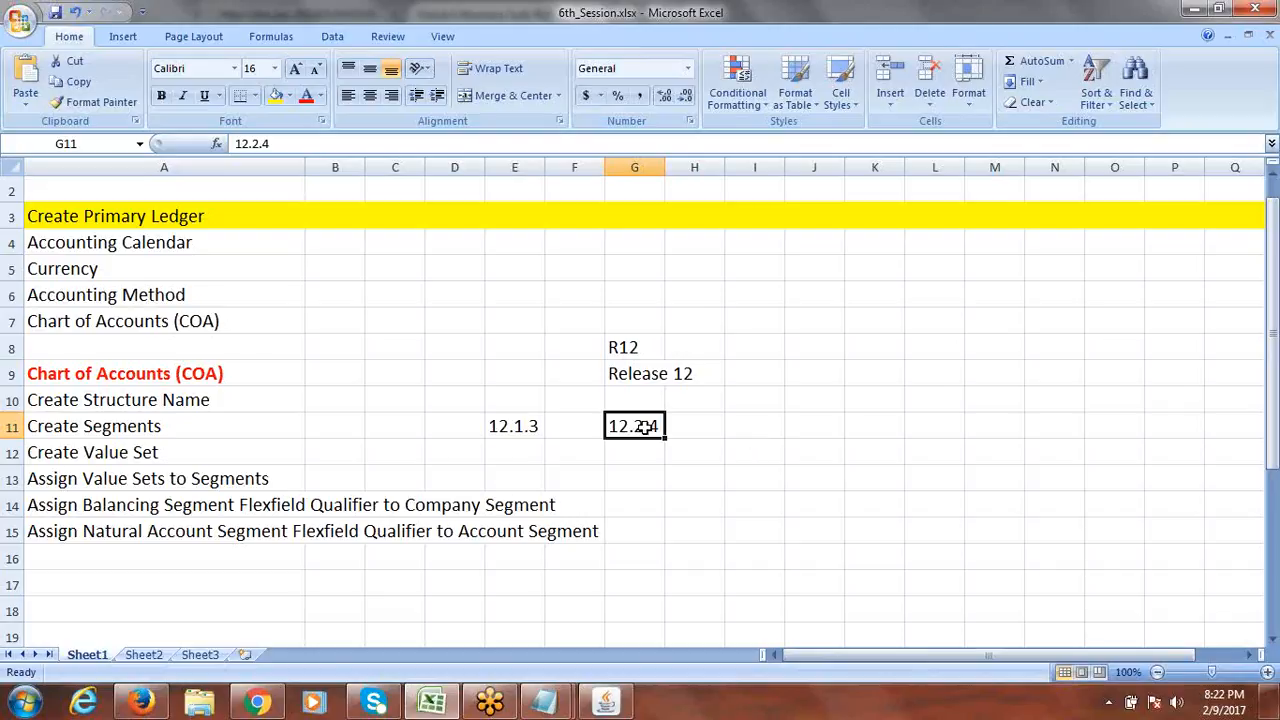
Switch briefly to the Oracle Key Flexfield Segments window and back to Excel.
left_click(606, 704)
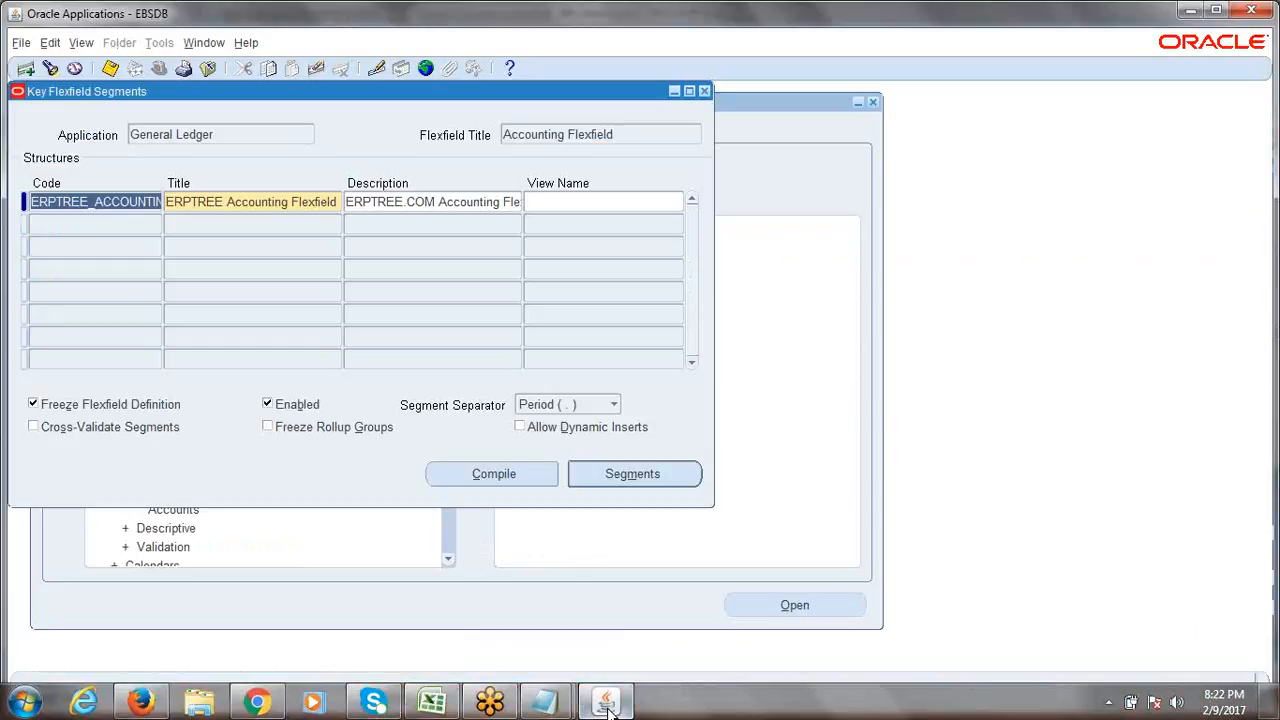
left_click(607, 705)
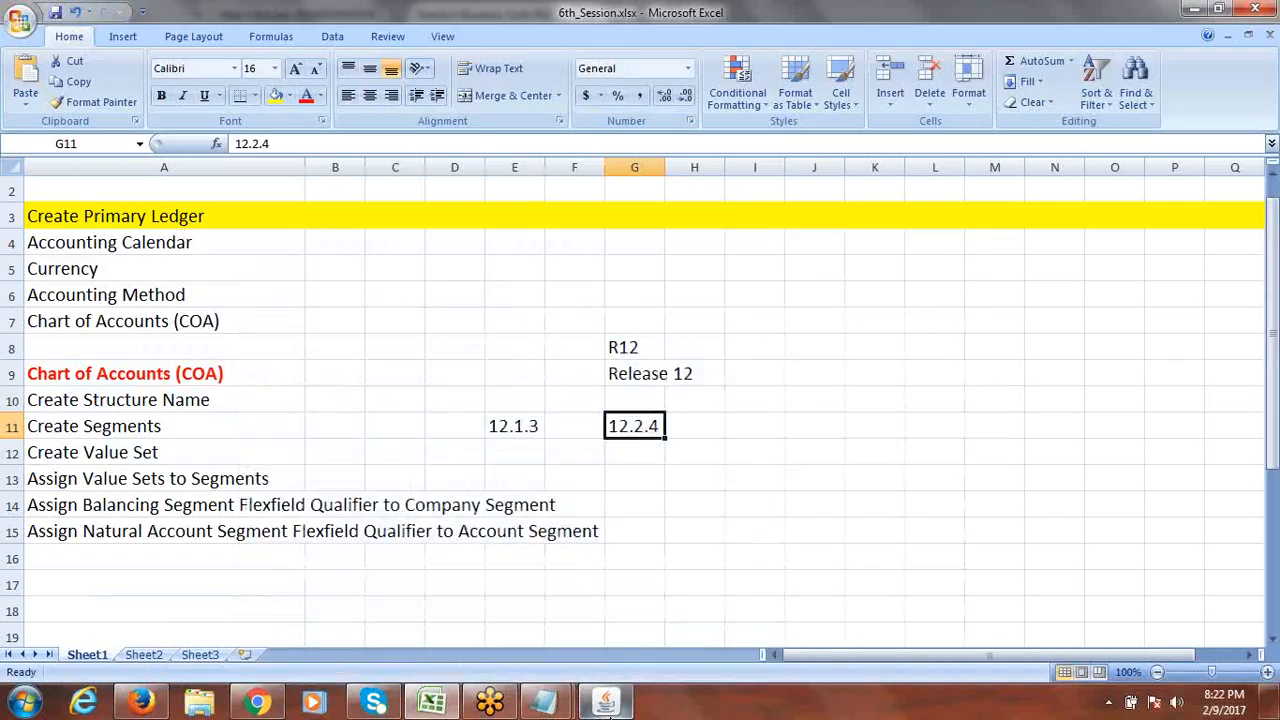
left_click(607, 704)
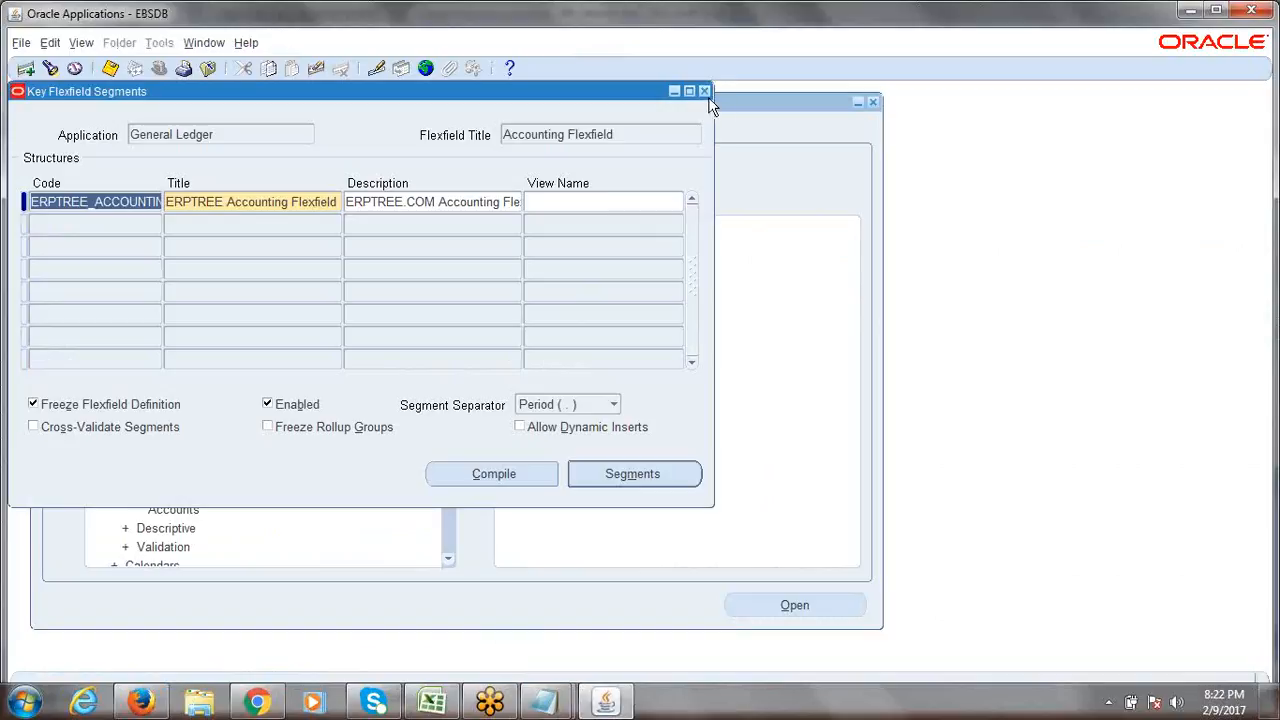
key("alt+Tab")
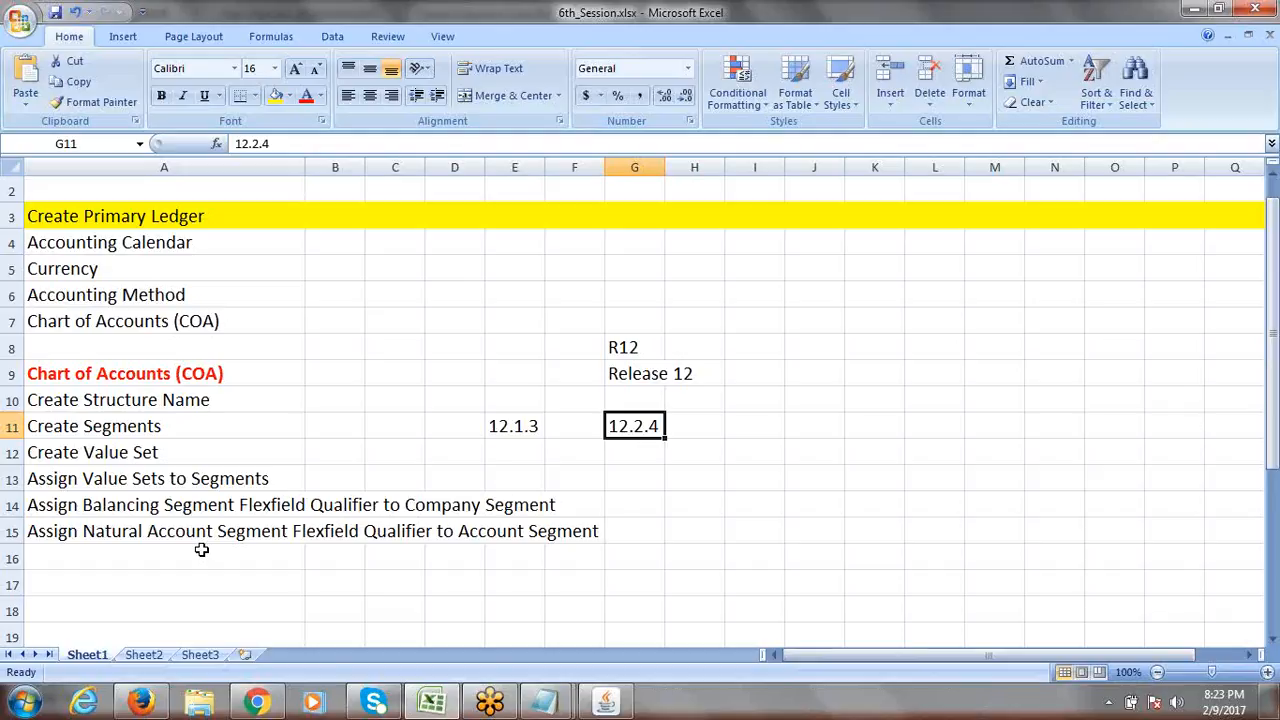
Type 'Create Segment Values' into A16 as the next COA step.
left_click(159, 560)
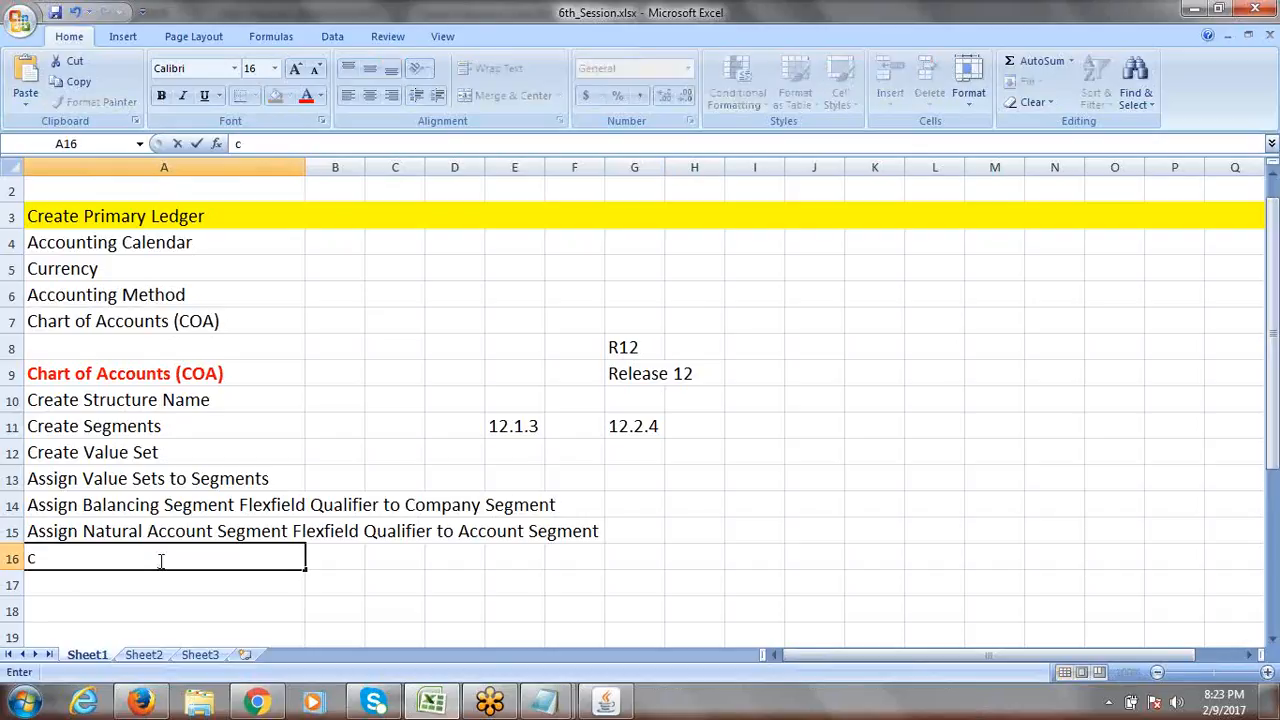
type("Create Segmen")
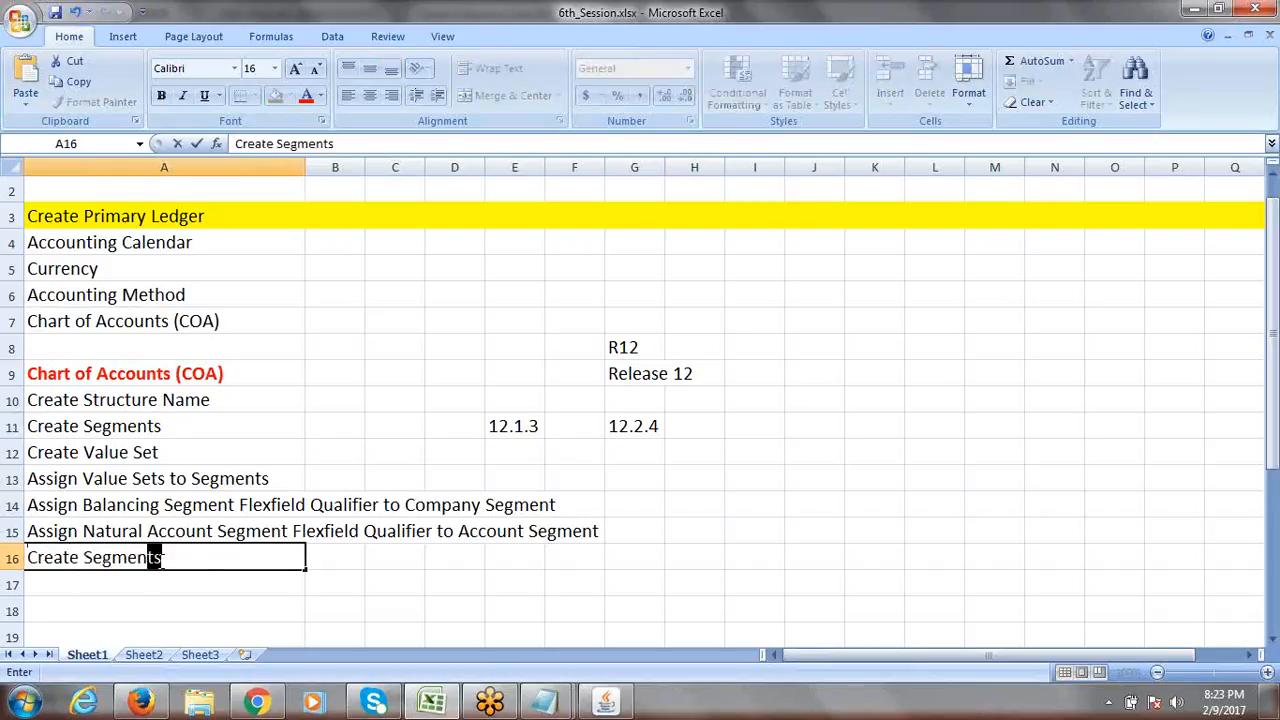
type("t Values")
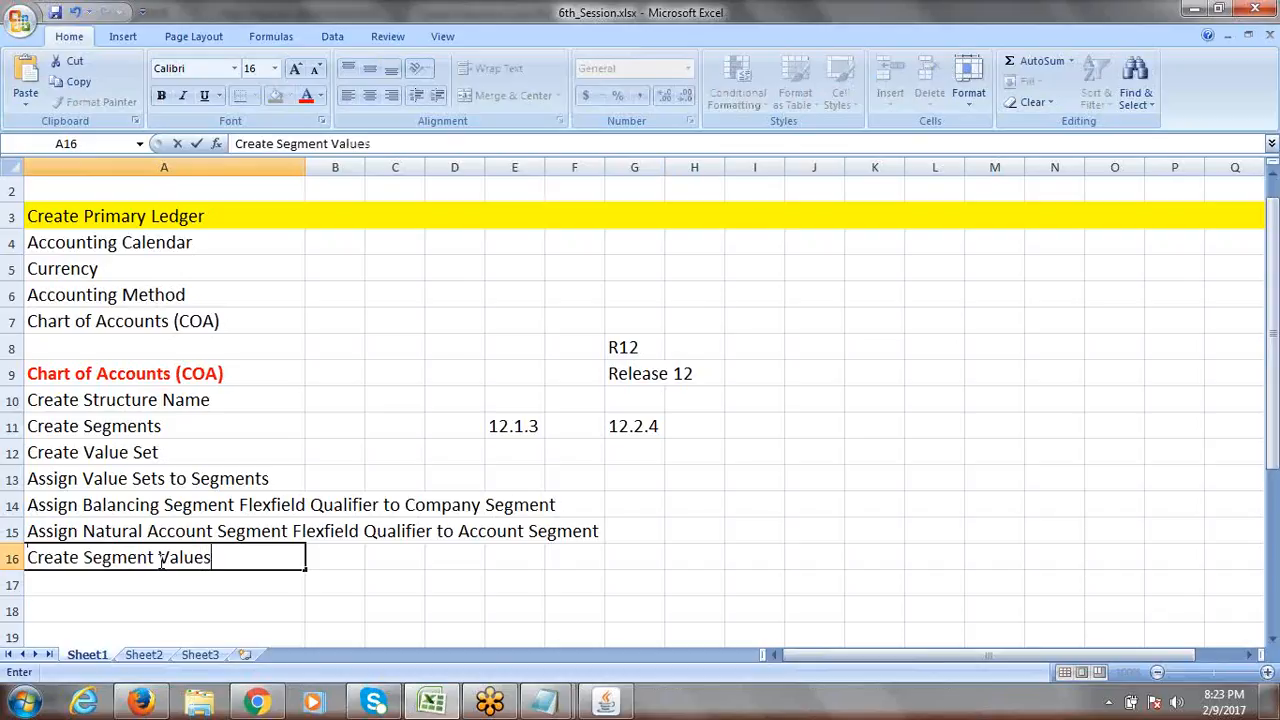
key("ctrl+Return")
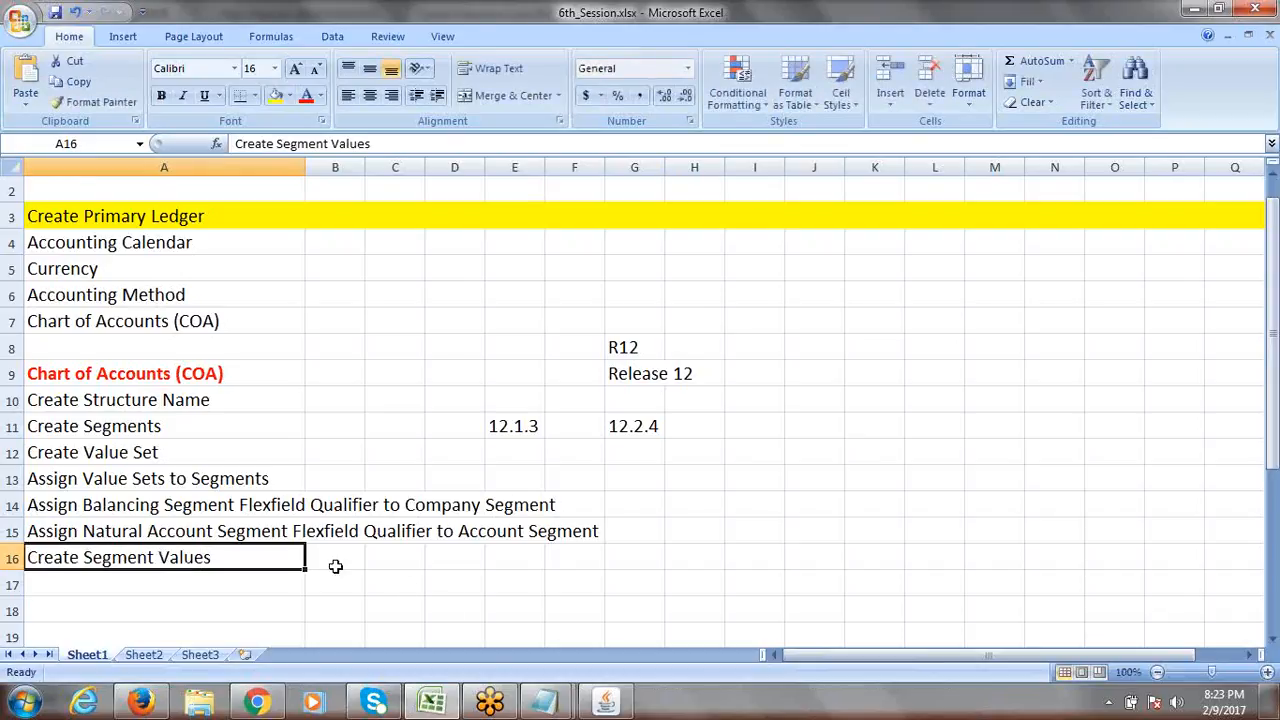
mouse_move(614, 698)
Insert four blank rows at row 18, then reselect the Create Segment Values step.
left_click(144, 582)
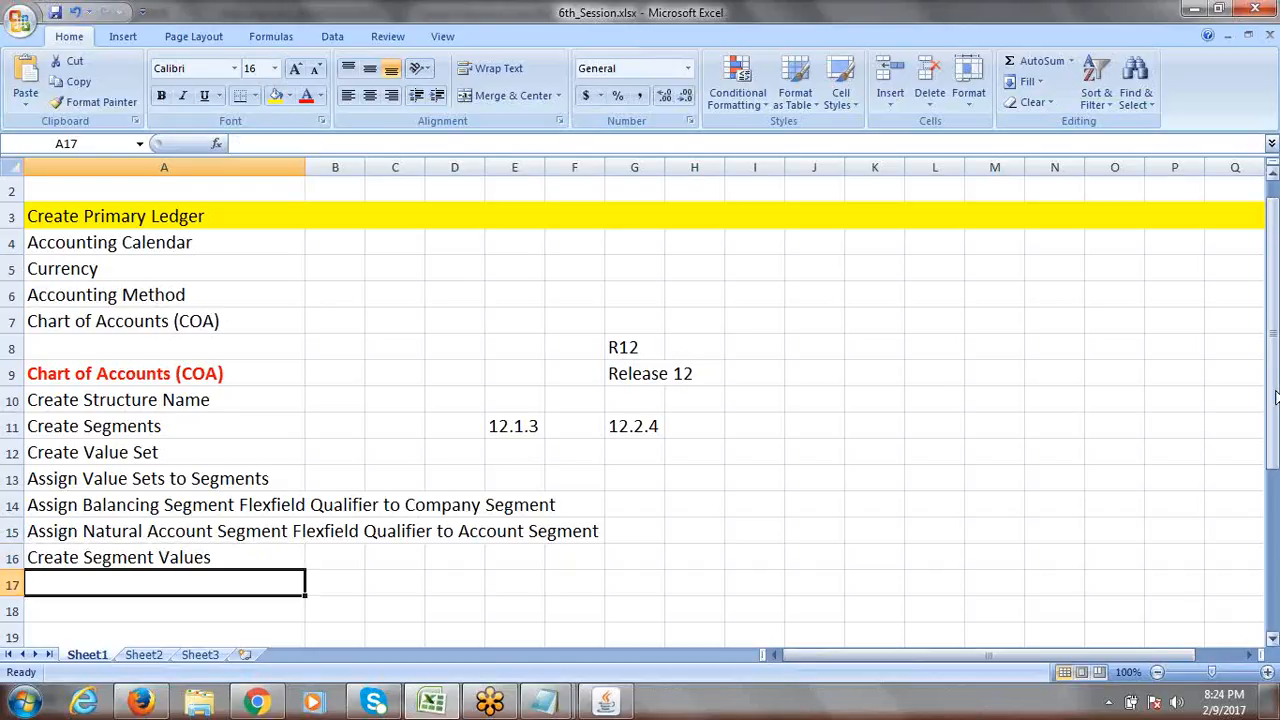
scroll(1272, 330, "down", 2)
left_click_drag(1270, 482, 1268, 400)
left_click(12, 611)
right_click(12, 611)
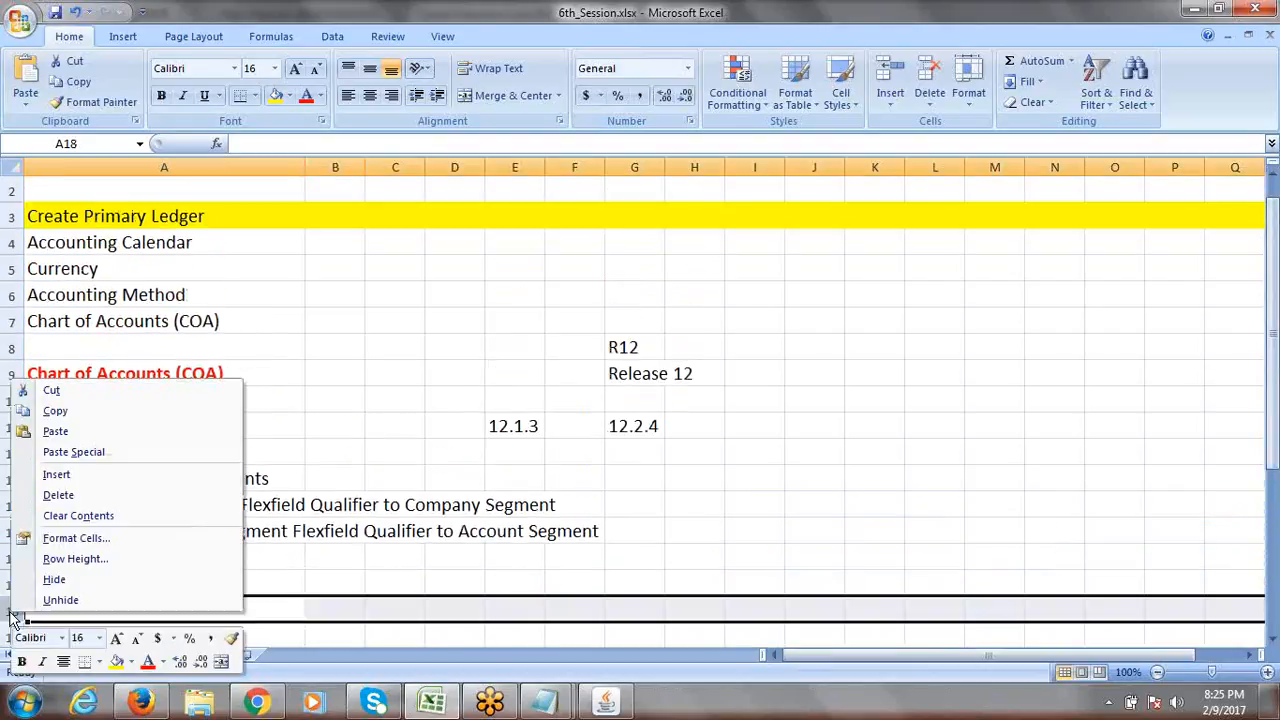
left_click(79, 476)
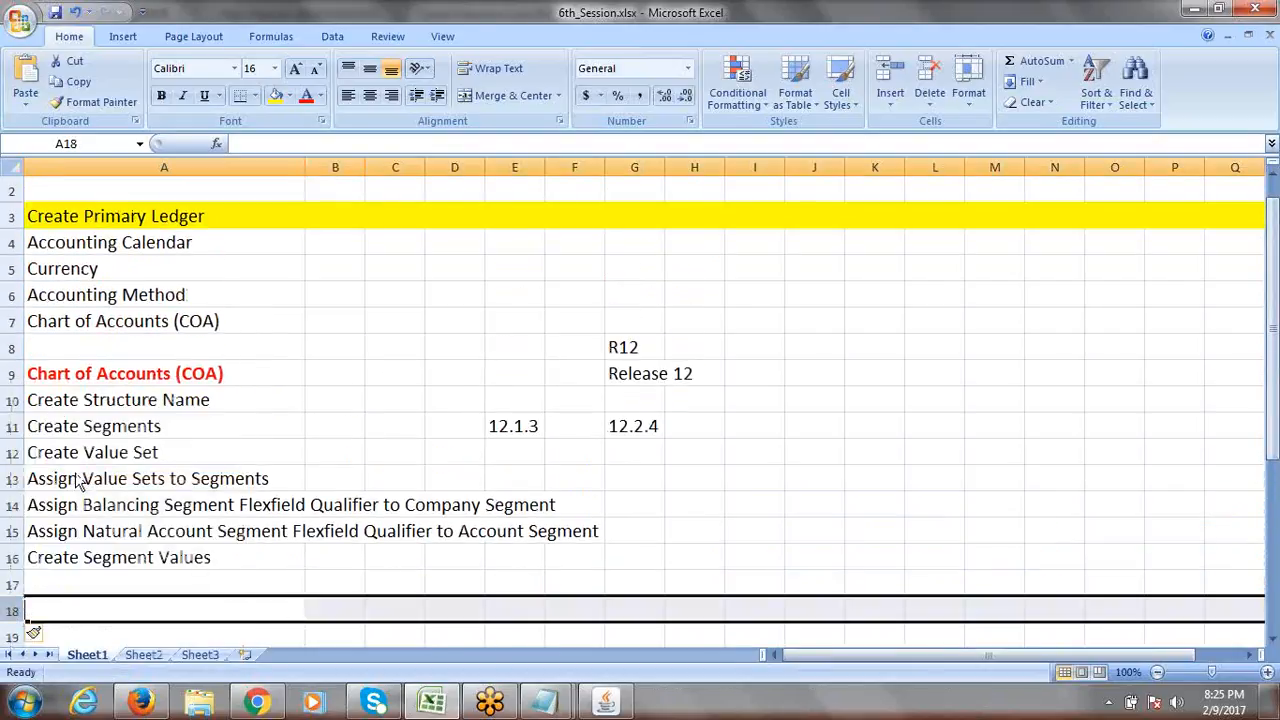
right_click(17, 612)
left_click(74, 473)
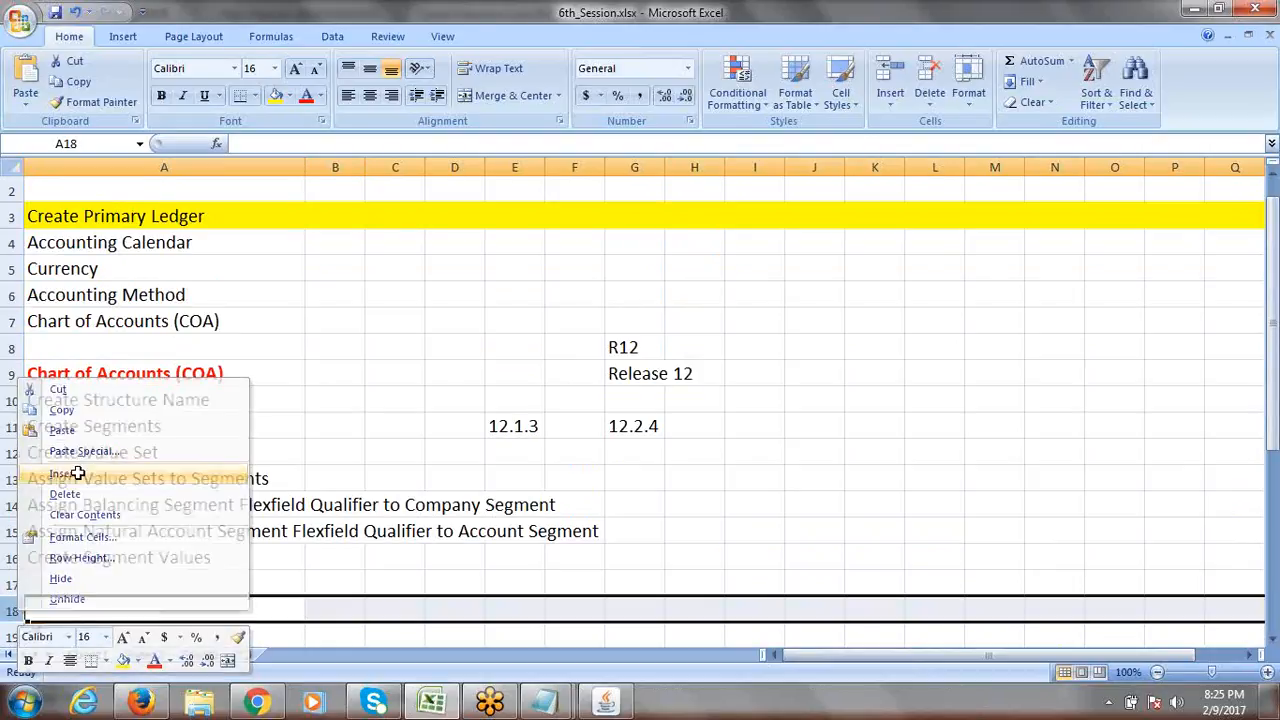
right_click(33, 608)
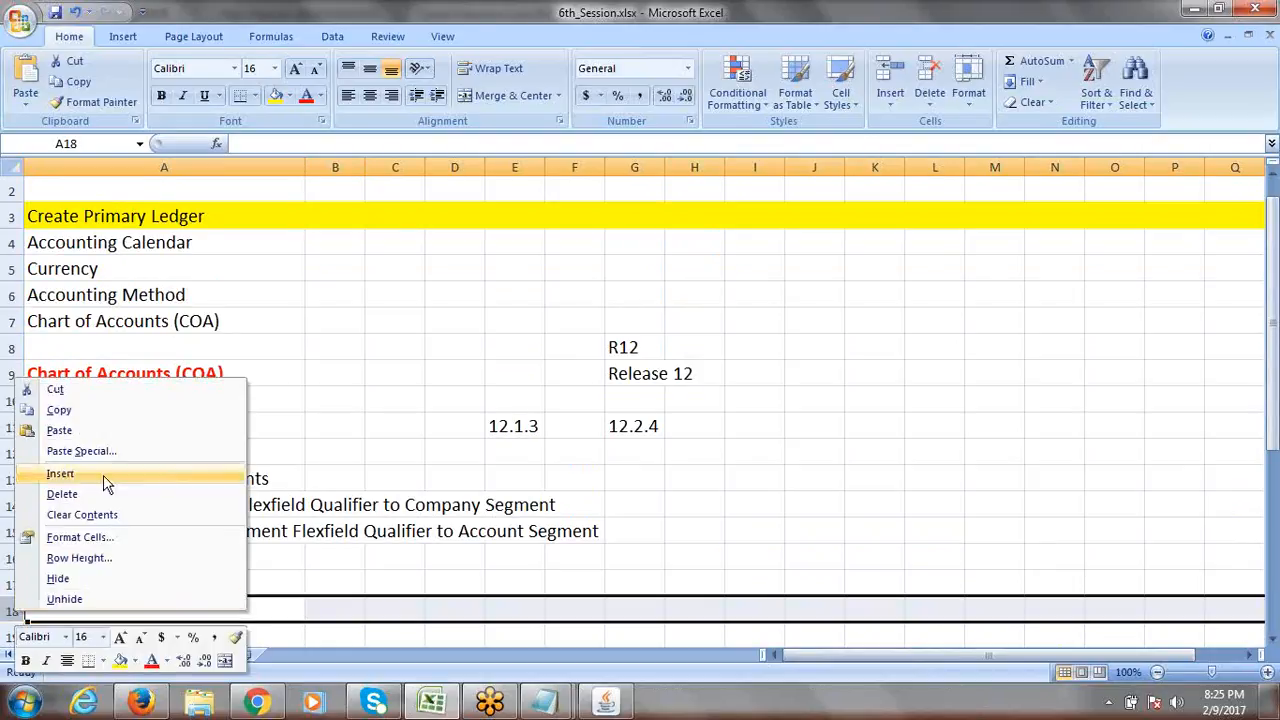
left_click(103, 475)
right_click(30, 610)
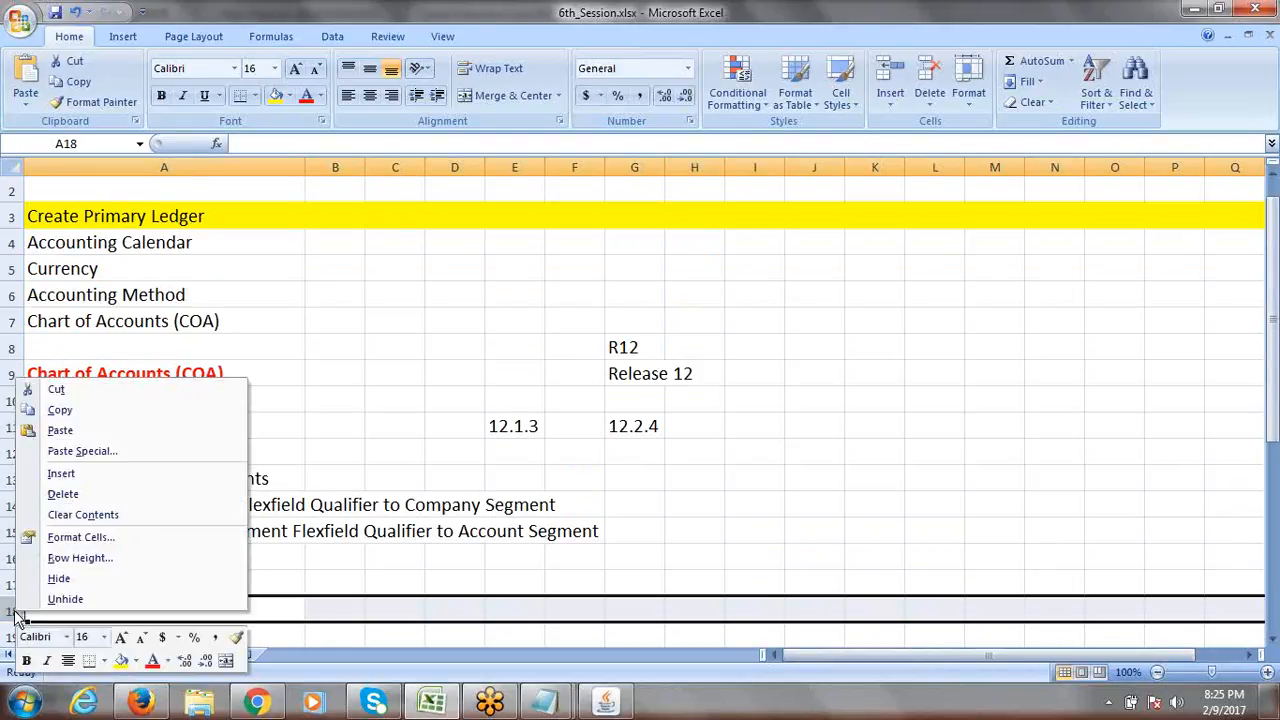
left_click(80, 475)
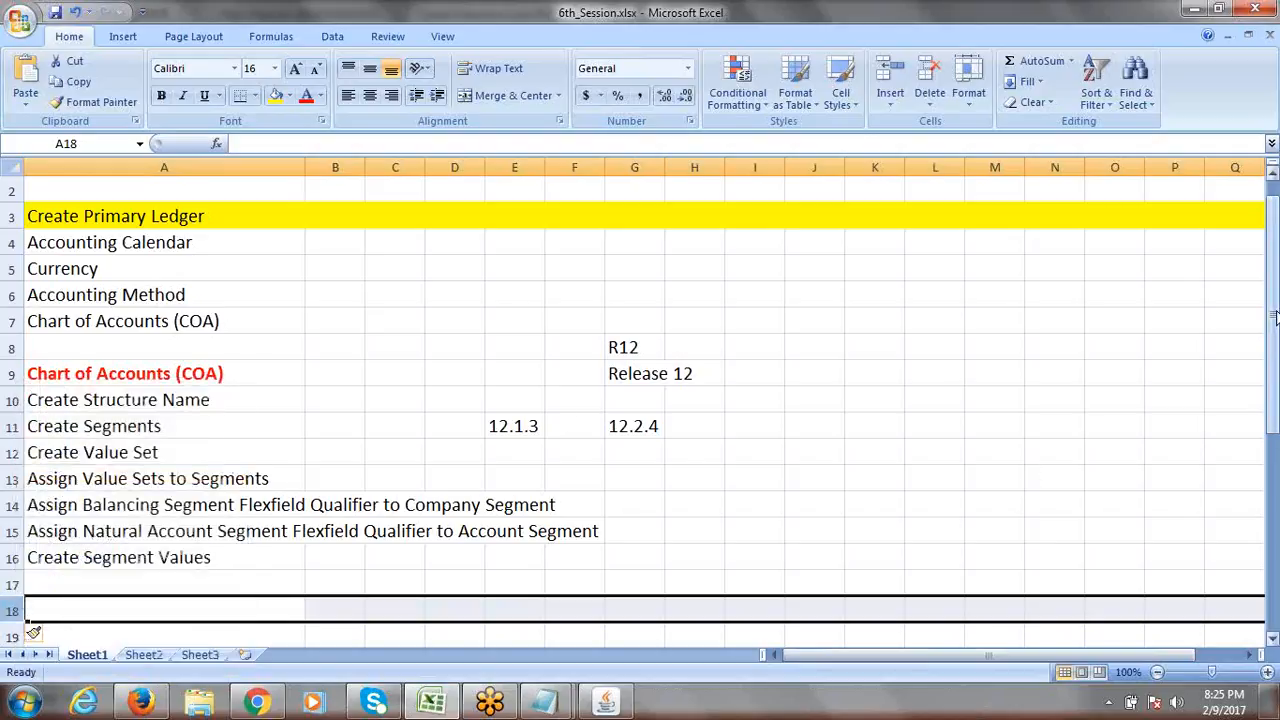
left_click_drag(1272, 325, 1274, 372)
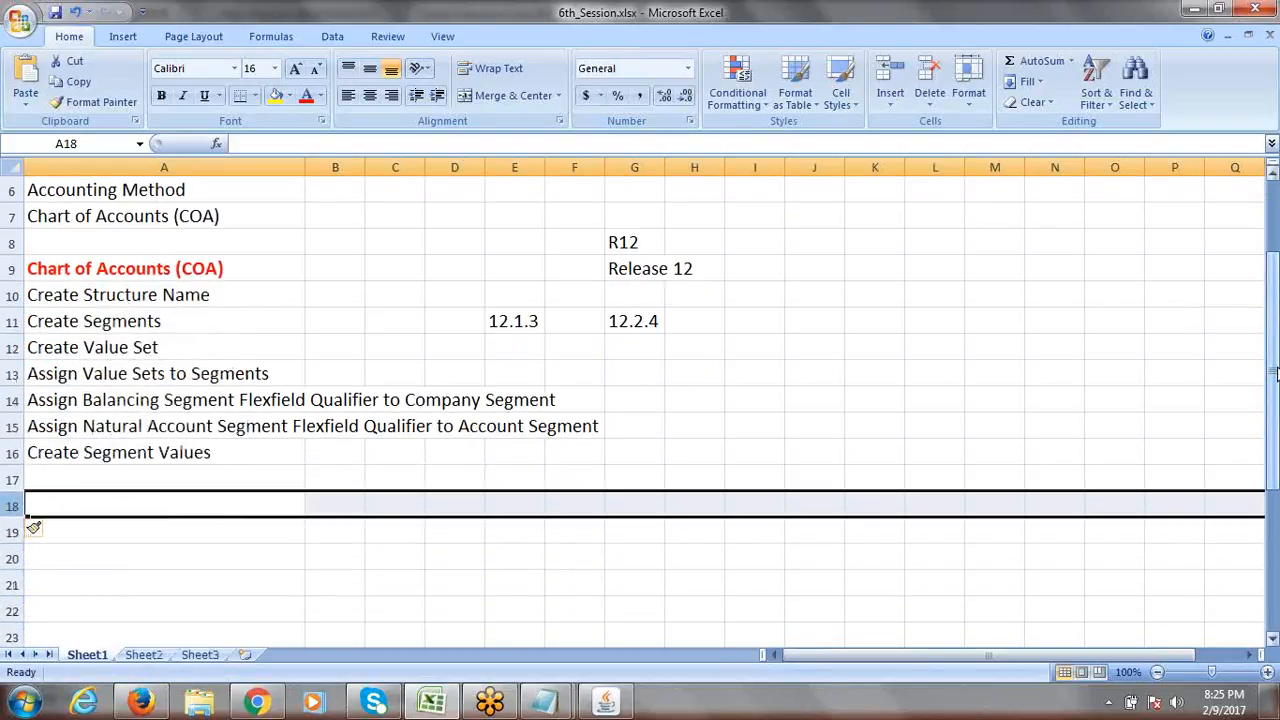
left_click(87, 455)
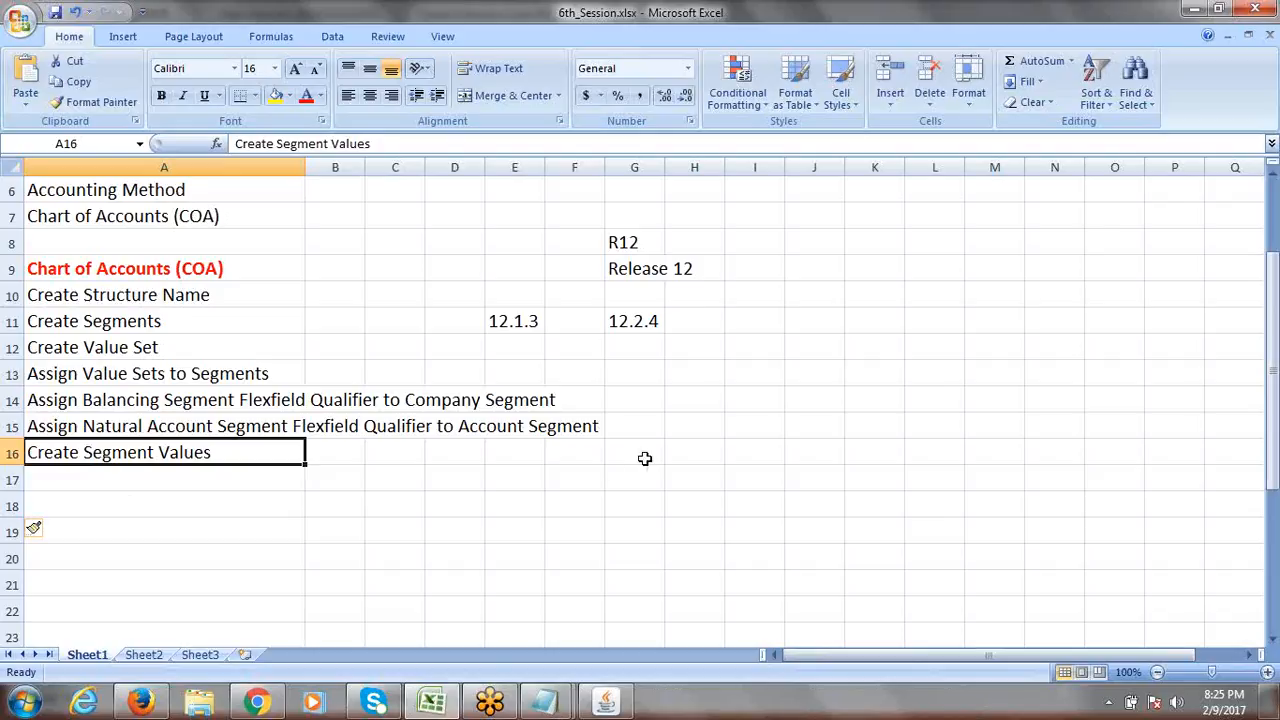
Add a 'Nav:' label in H16 beside Create Segment Values.
left_click(686, 453)
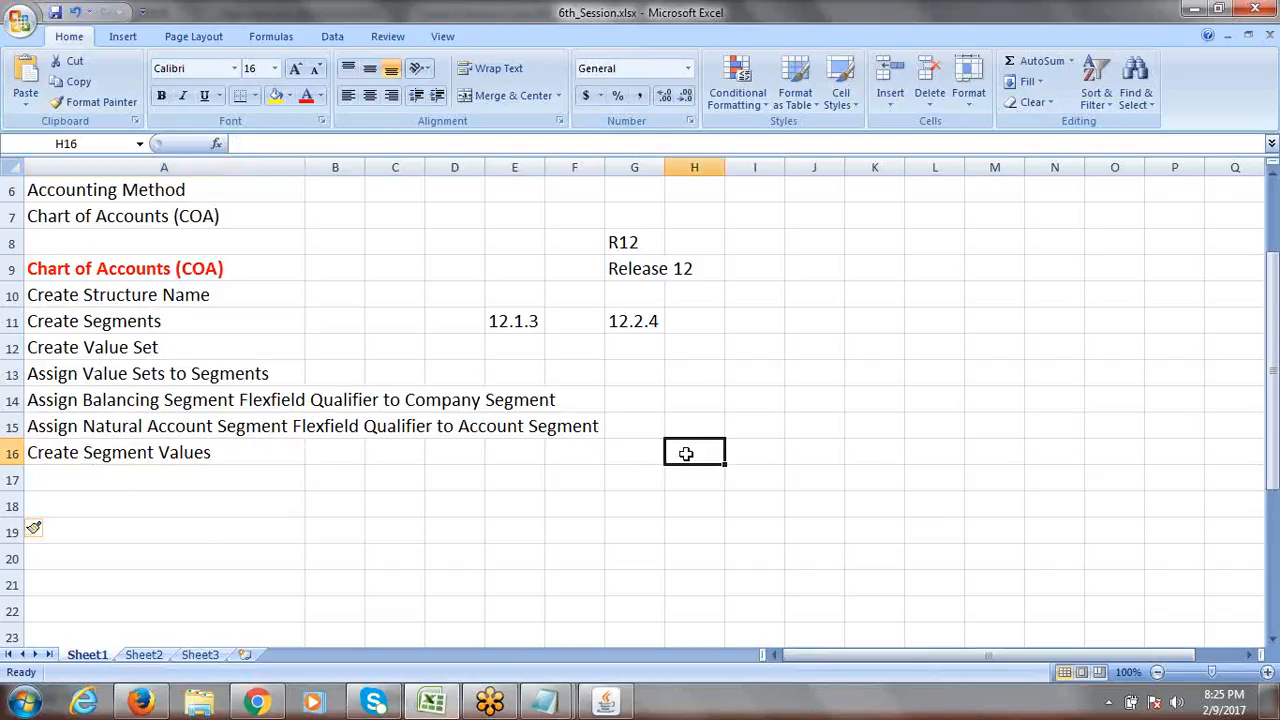
type("Nav:")
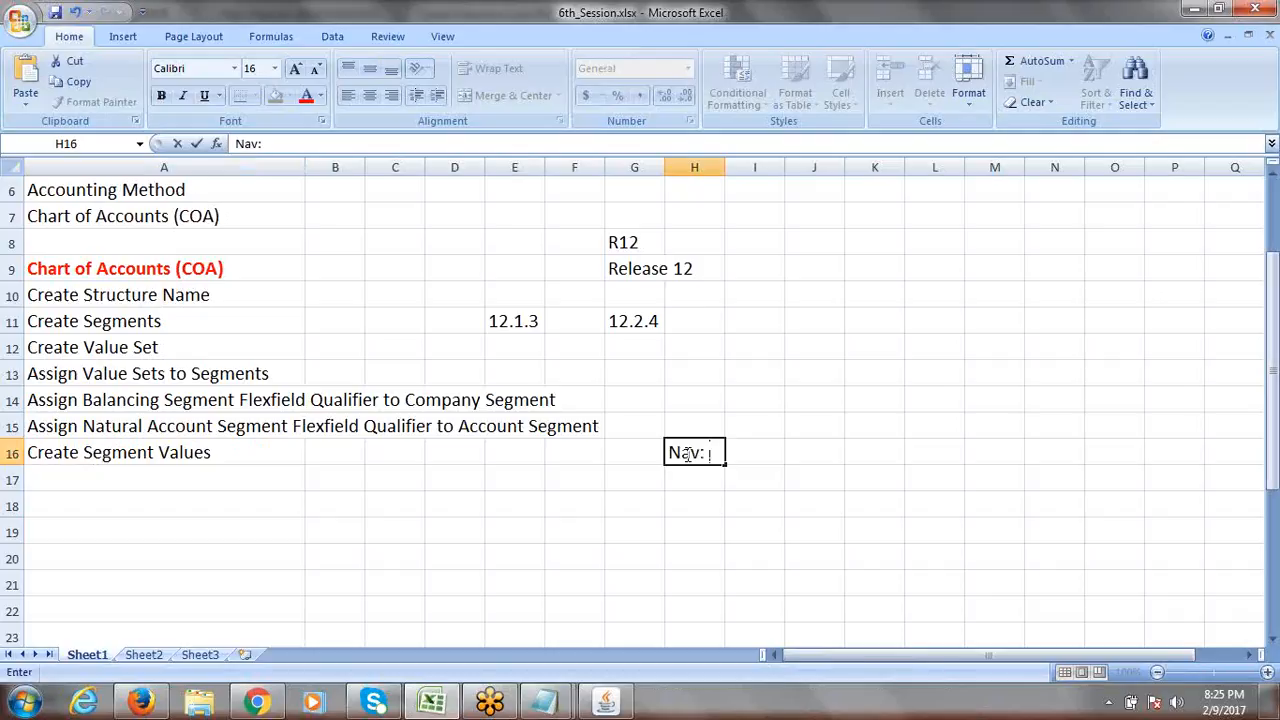
key("ctrl+Return")
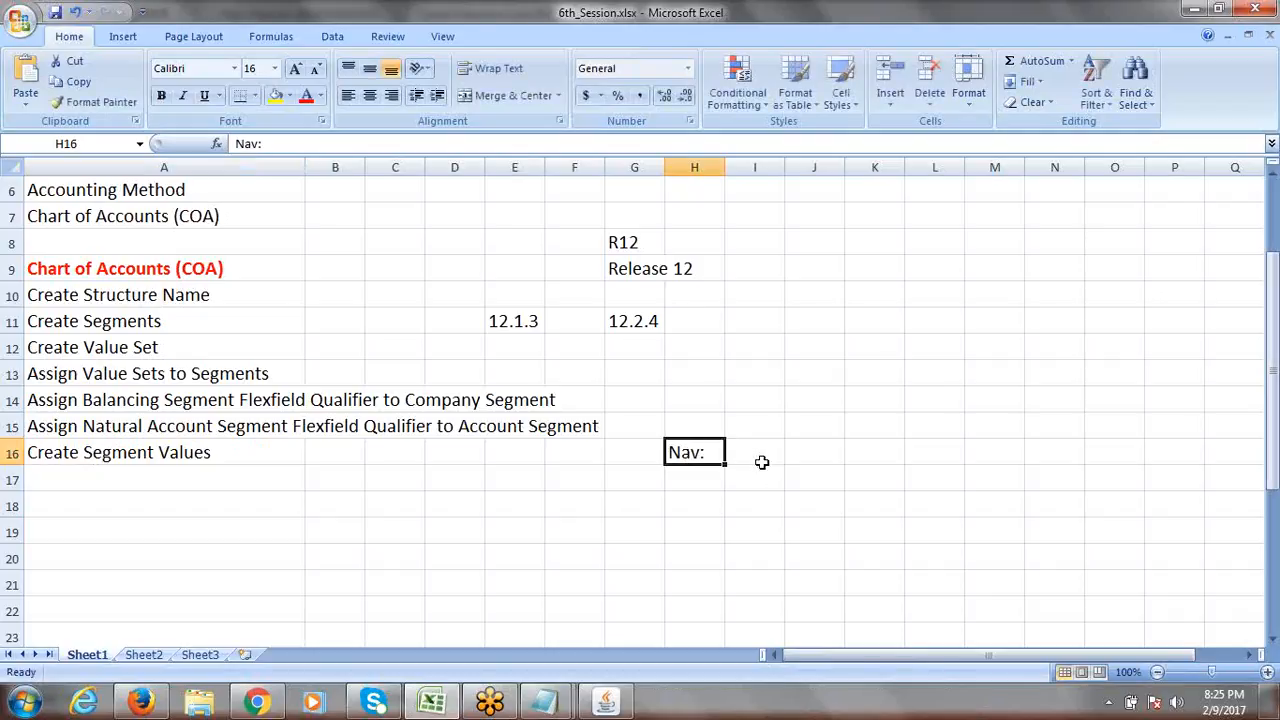
In Oracle, acknowledge the compile note, close Key Flexfield Segments, and collapse the Navigator.
key("alt+Tab")
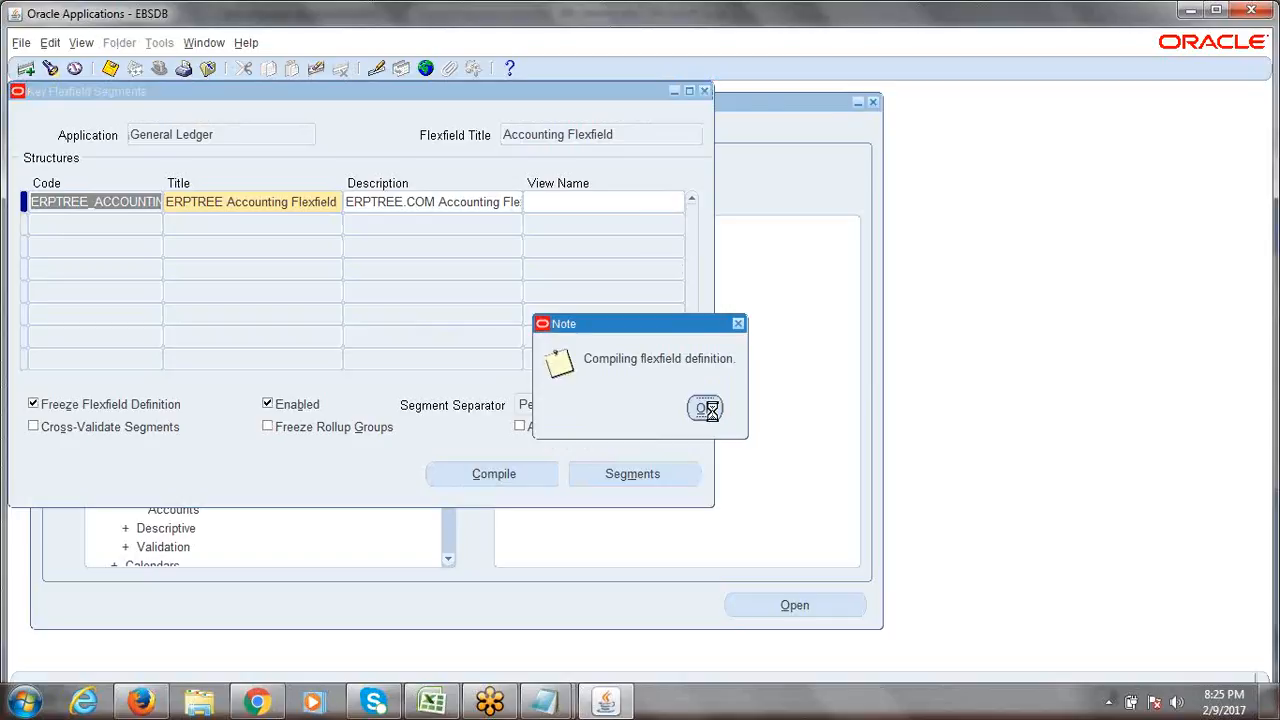
left_click(745, 420)
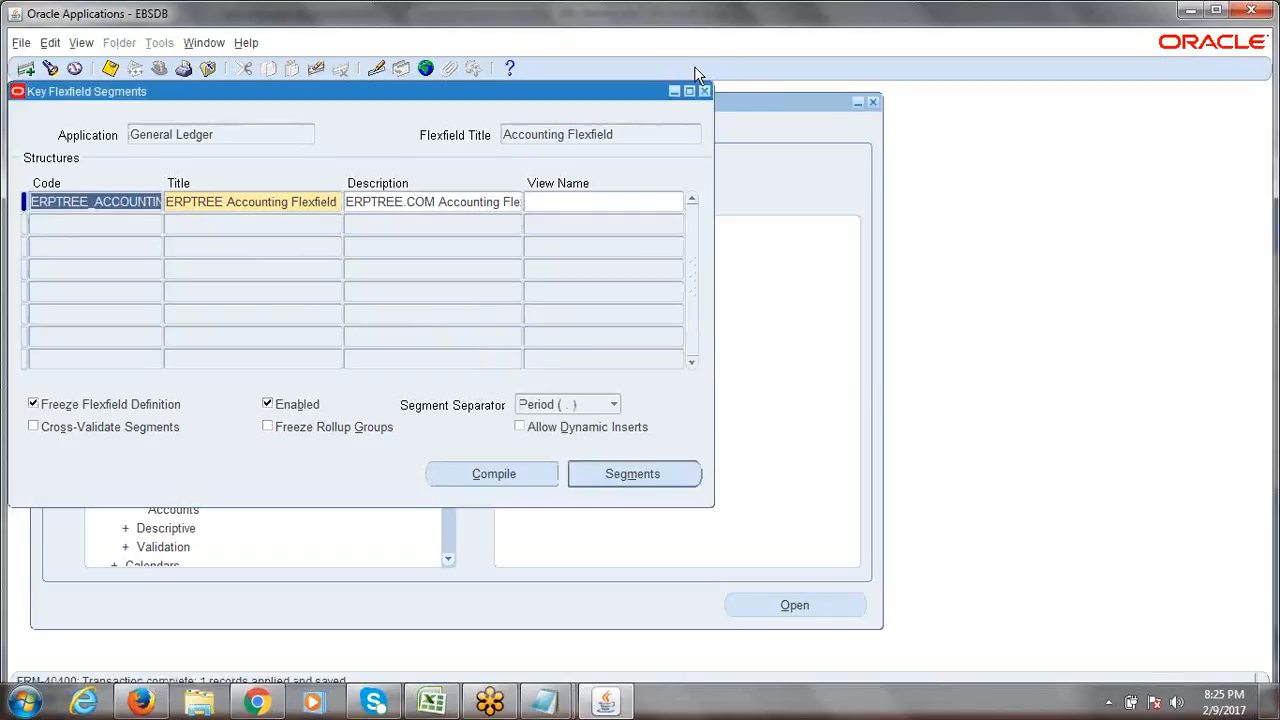
left_click(704, 93)
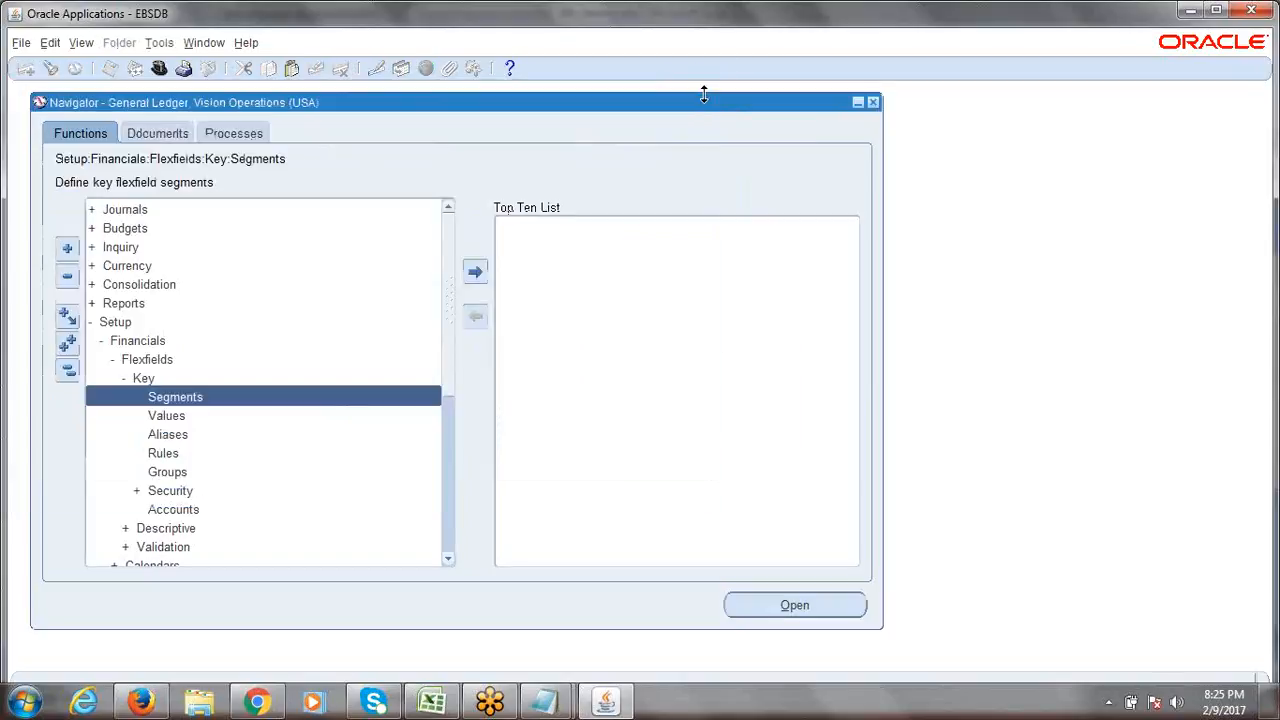
left_click(68, 372)
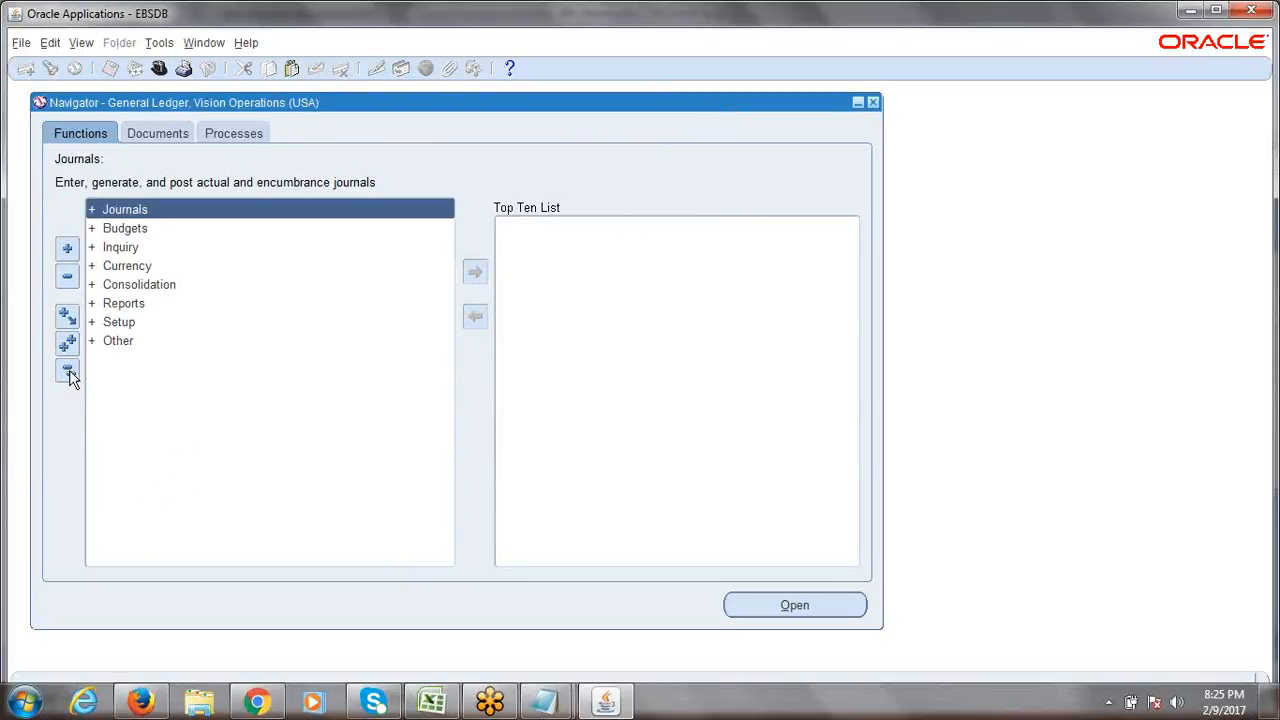
key("alt+Tab")
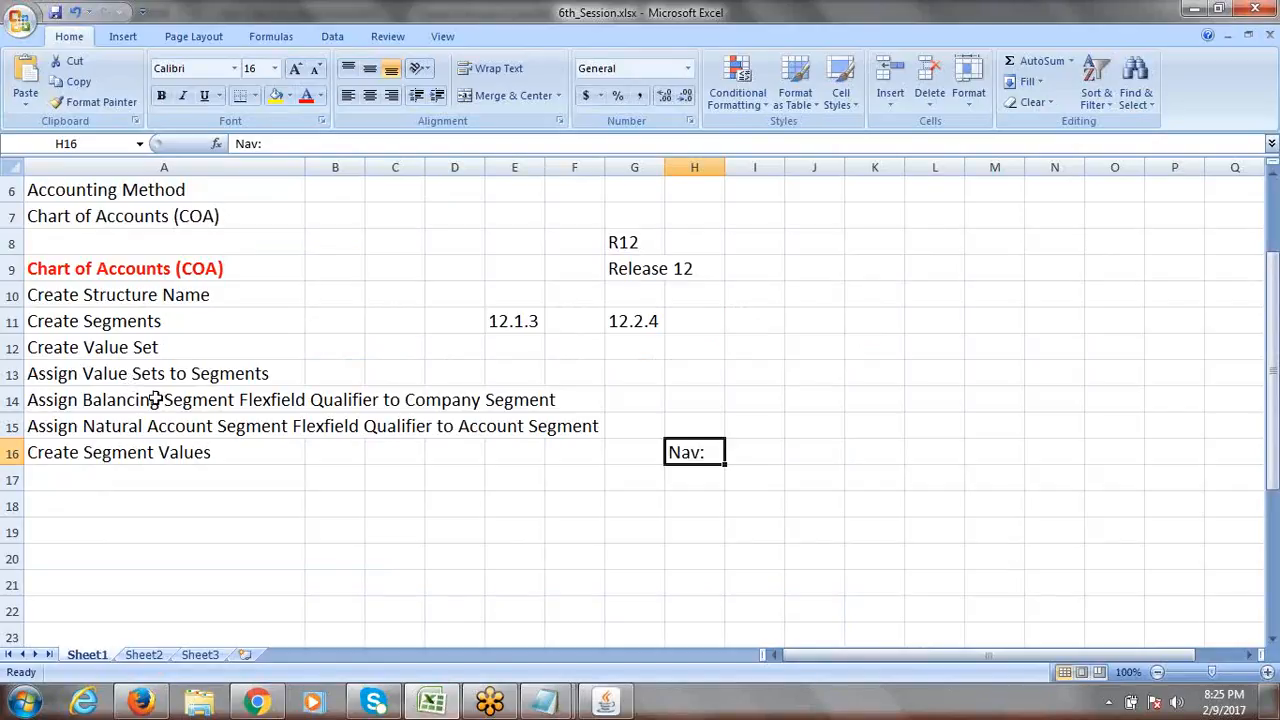
Move the 'Nav:' label from H16 to A17 under the last step and save.
left_click(137, 452)
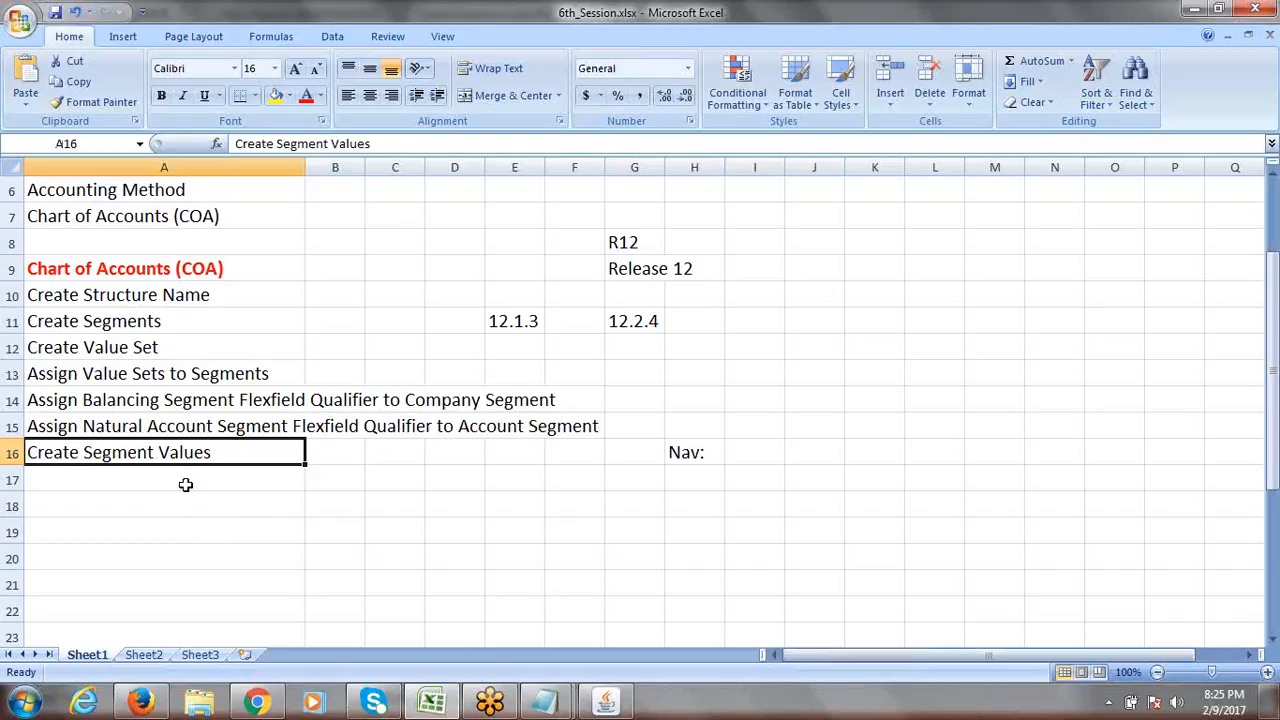
left_click(680, 452)
key("Delete")
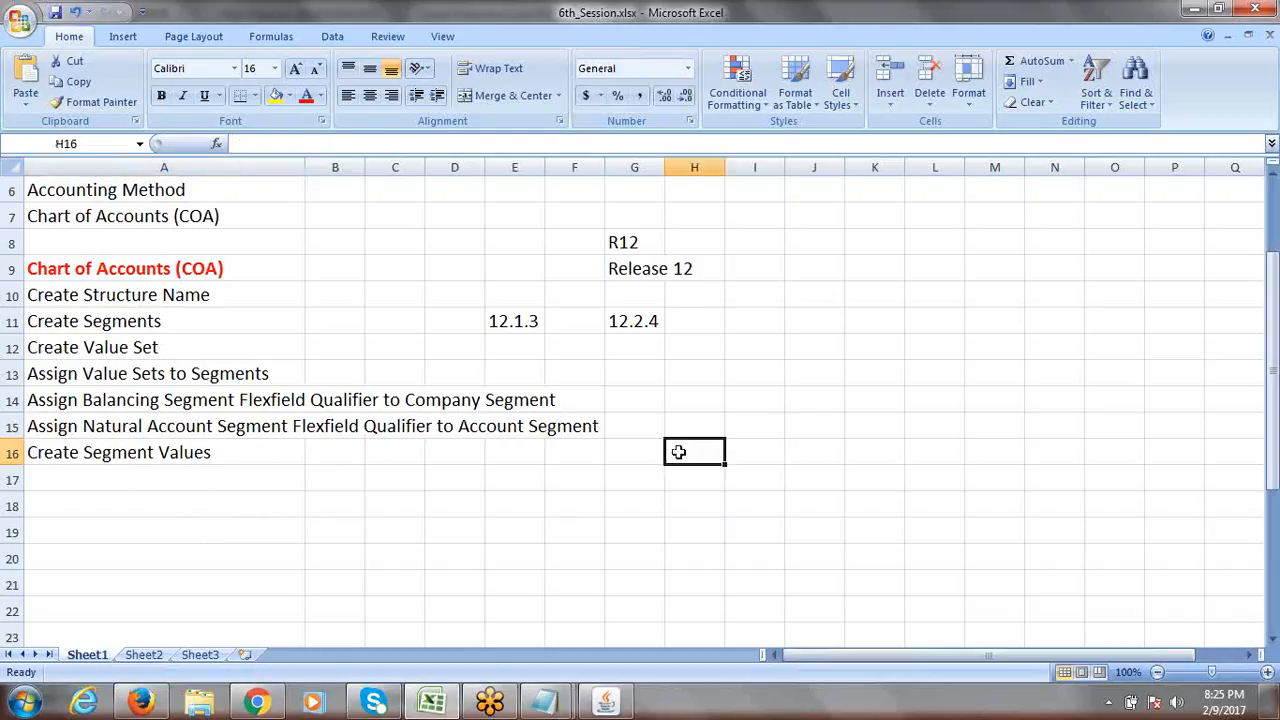
left_click(157, 478)
type("N")
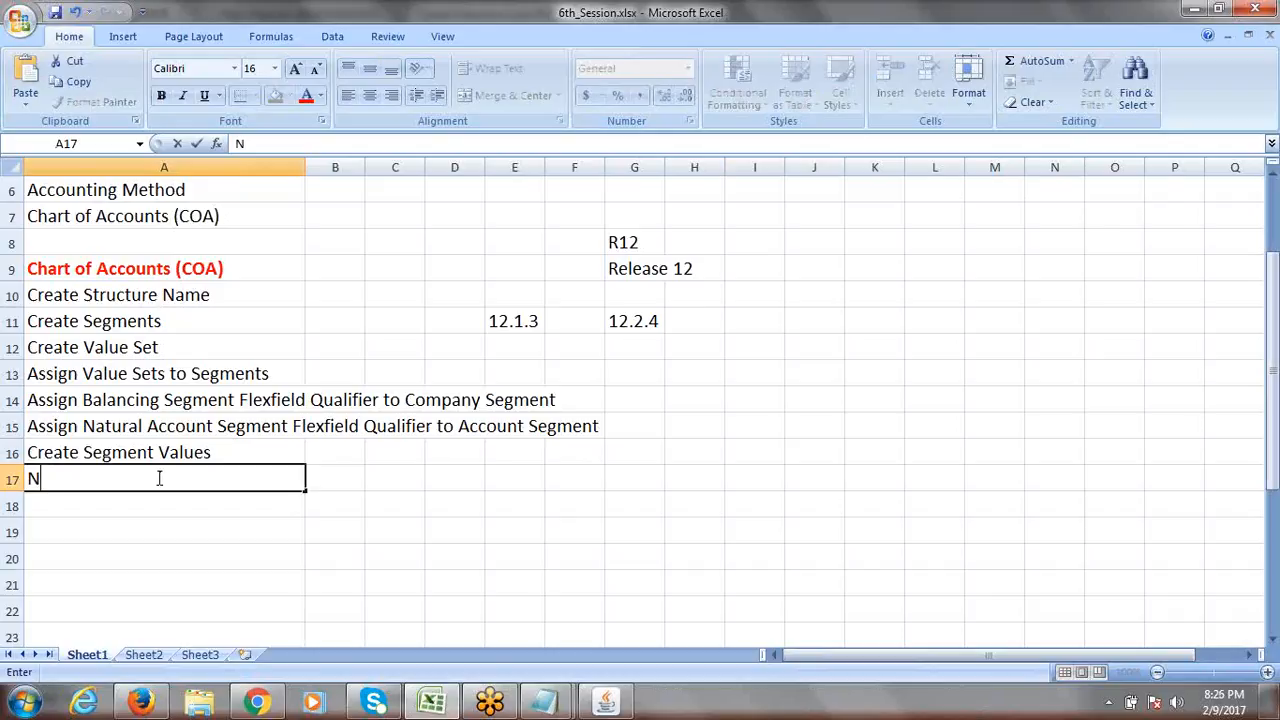
type("av:")
key("ctrl+s")
Expand Setup and then Financials in the Oracle Navigator to reveal Flexfields.
key("alt+Tab")
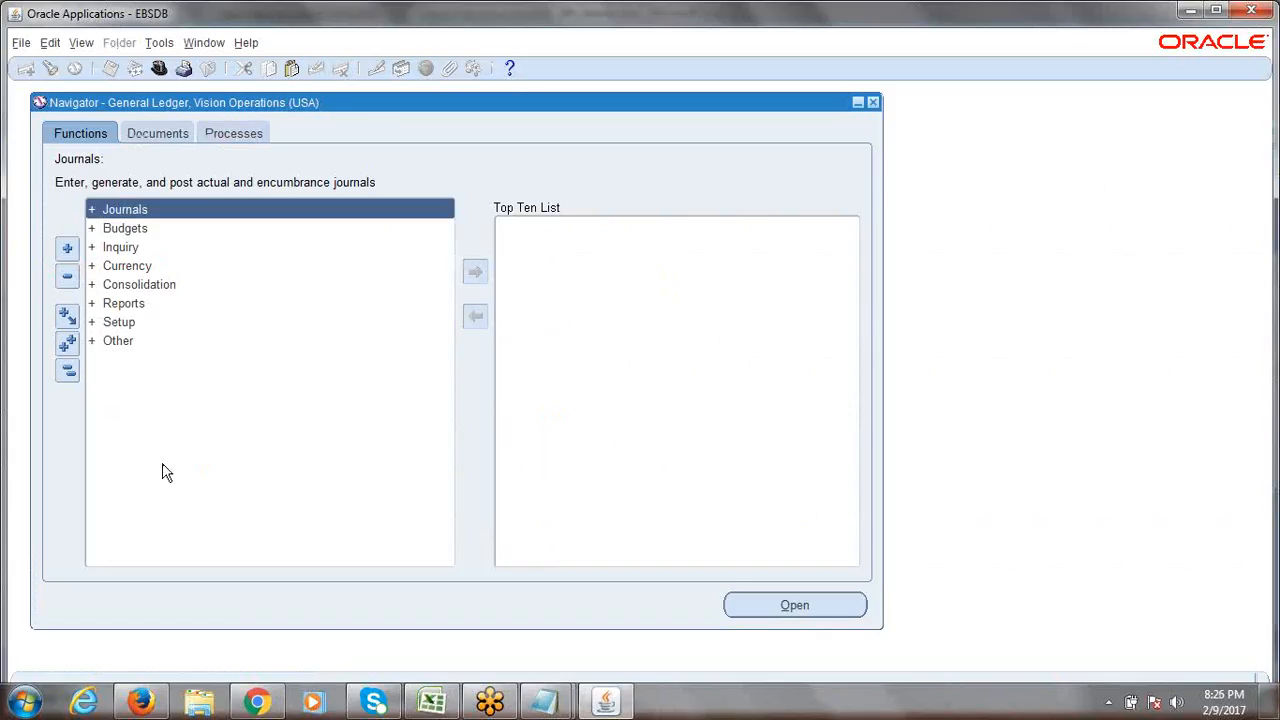
left_click(127, 323)
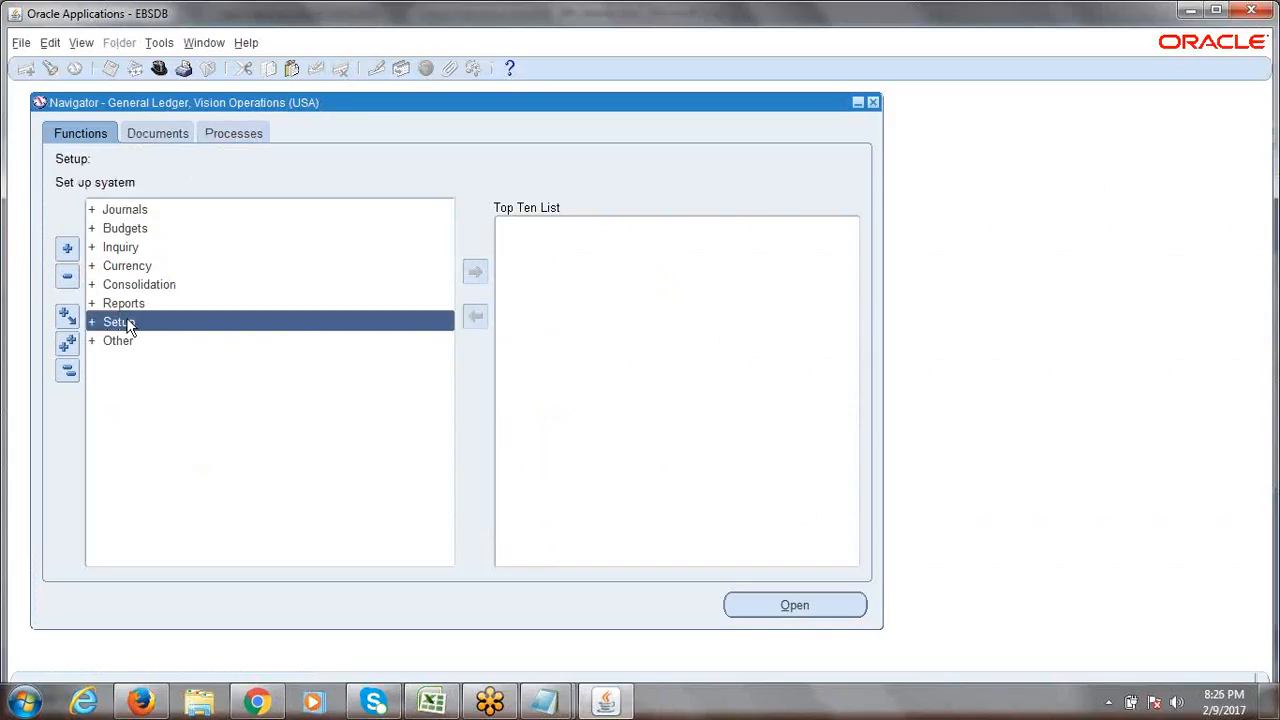
double_click(127, 323)
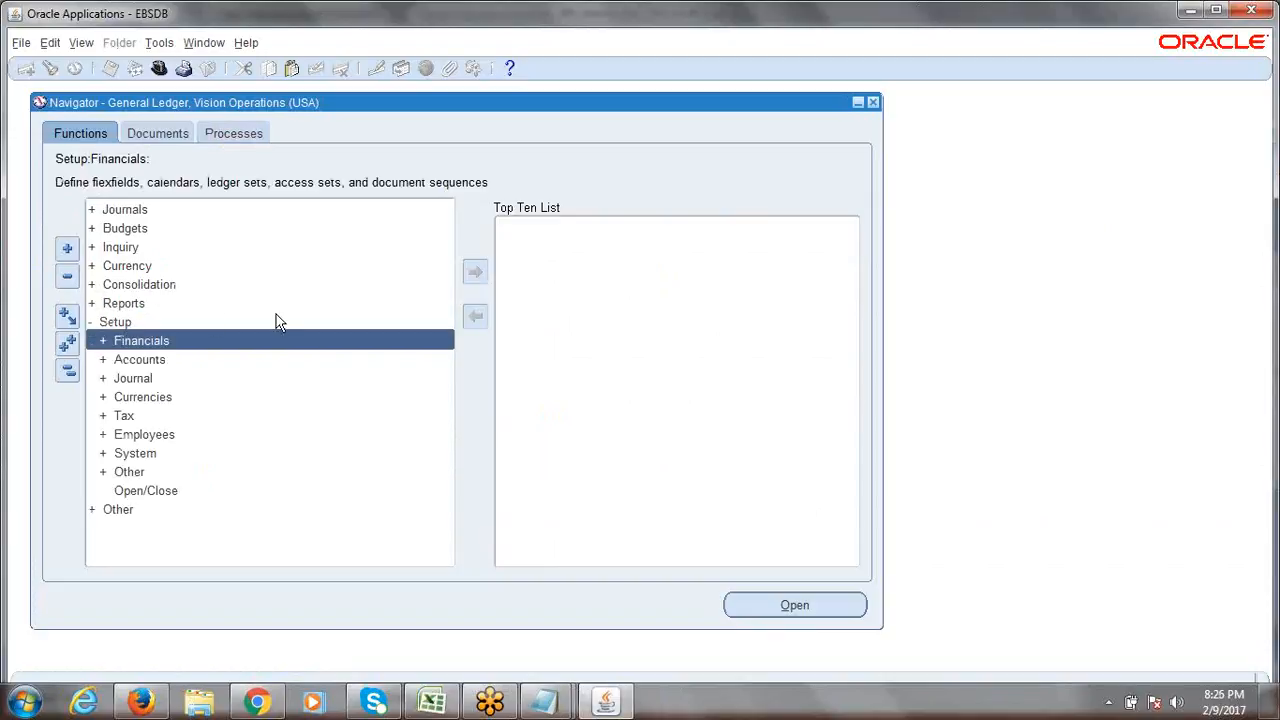
key("Return")
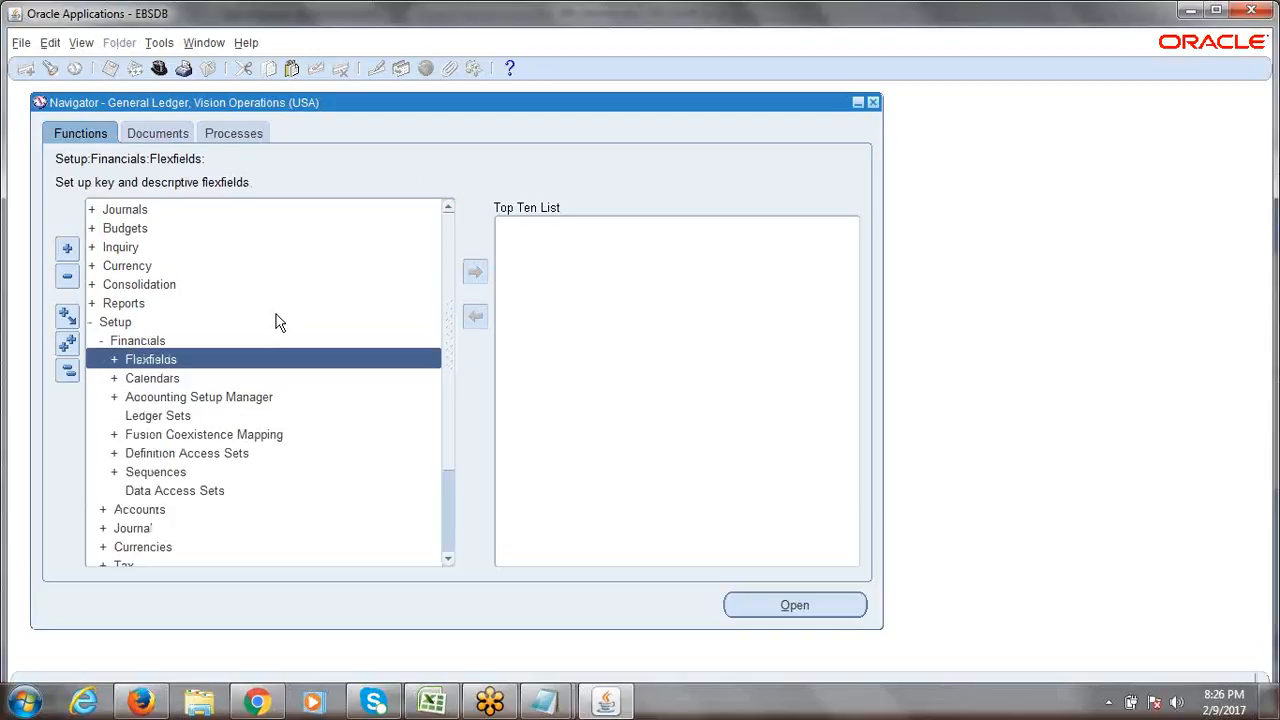
Extend the A17 note to 'Nav: Setup->Financials->Flexfield' and save the workbook.
key("alt+Tab")
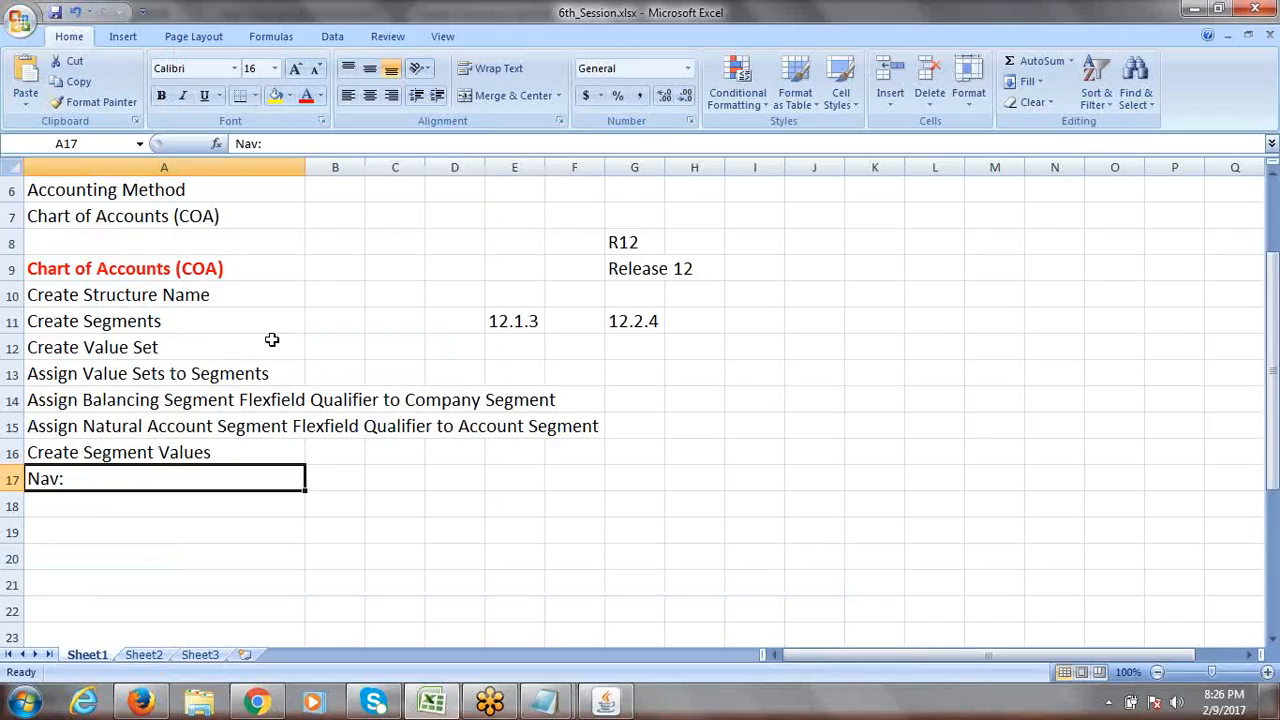
double_click(120, 479)
double_click(120, 479)
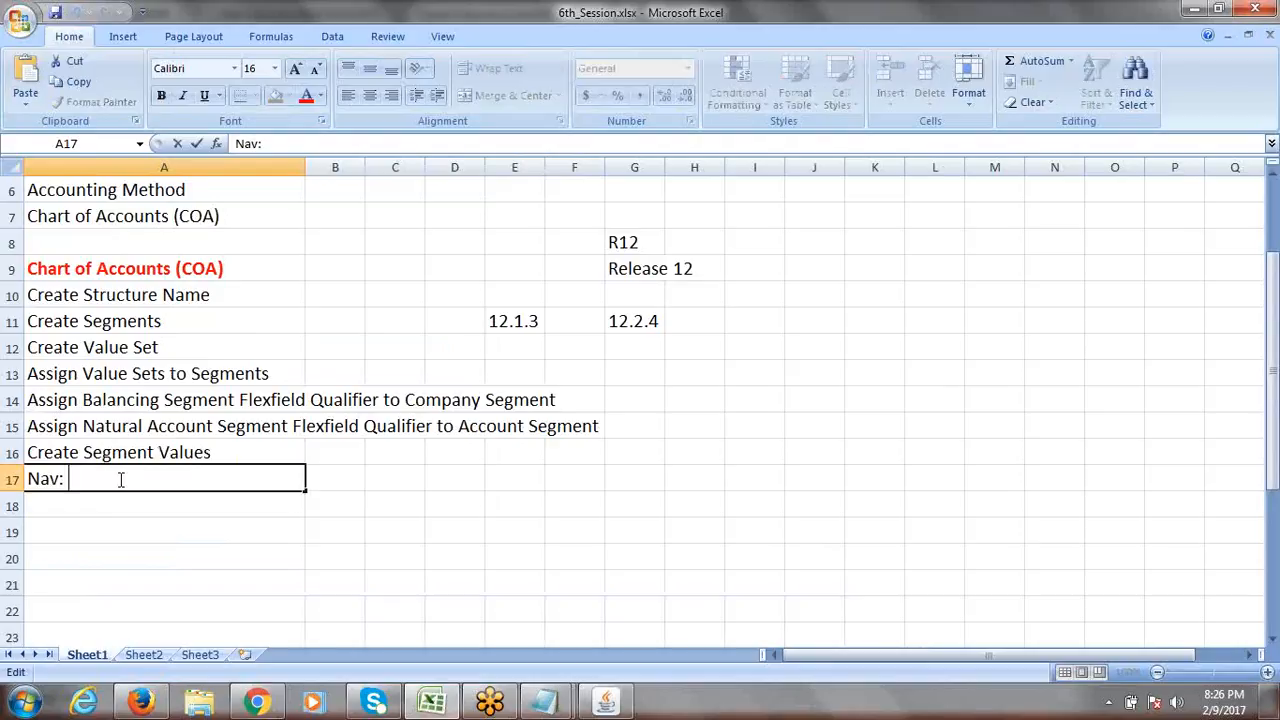
type("Setup->Financials")
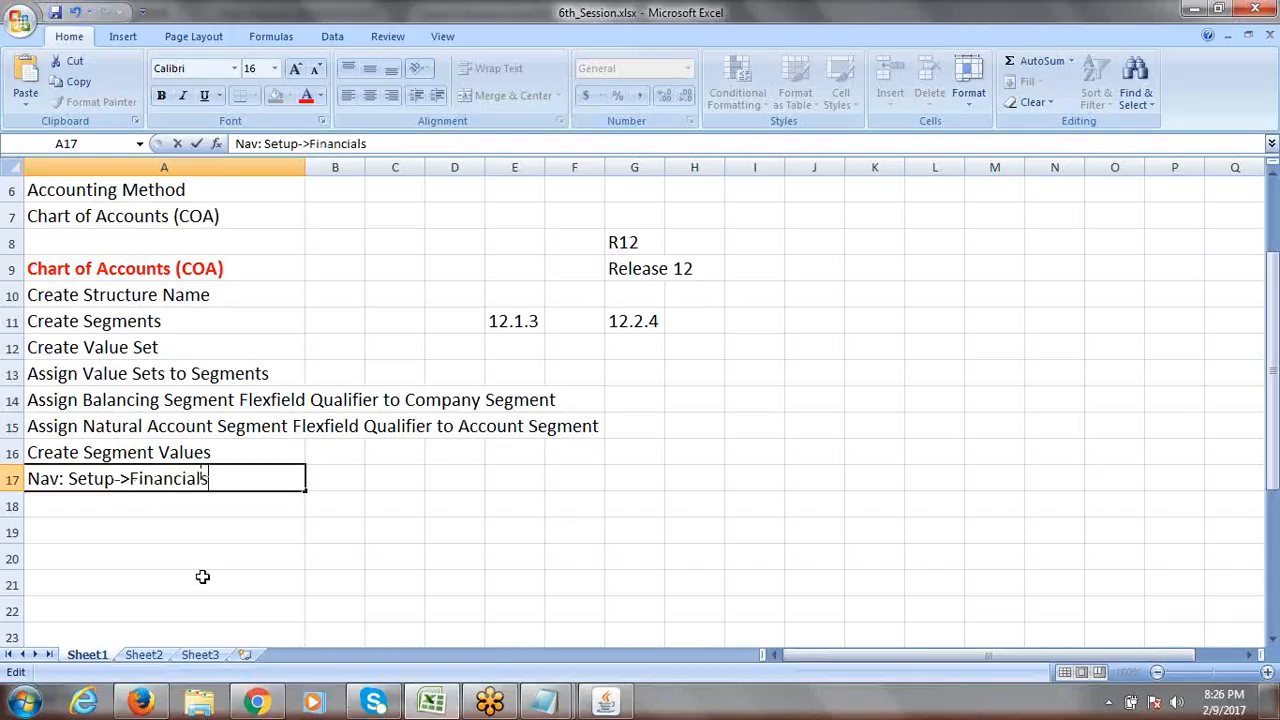
type("->Flexfield")
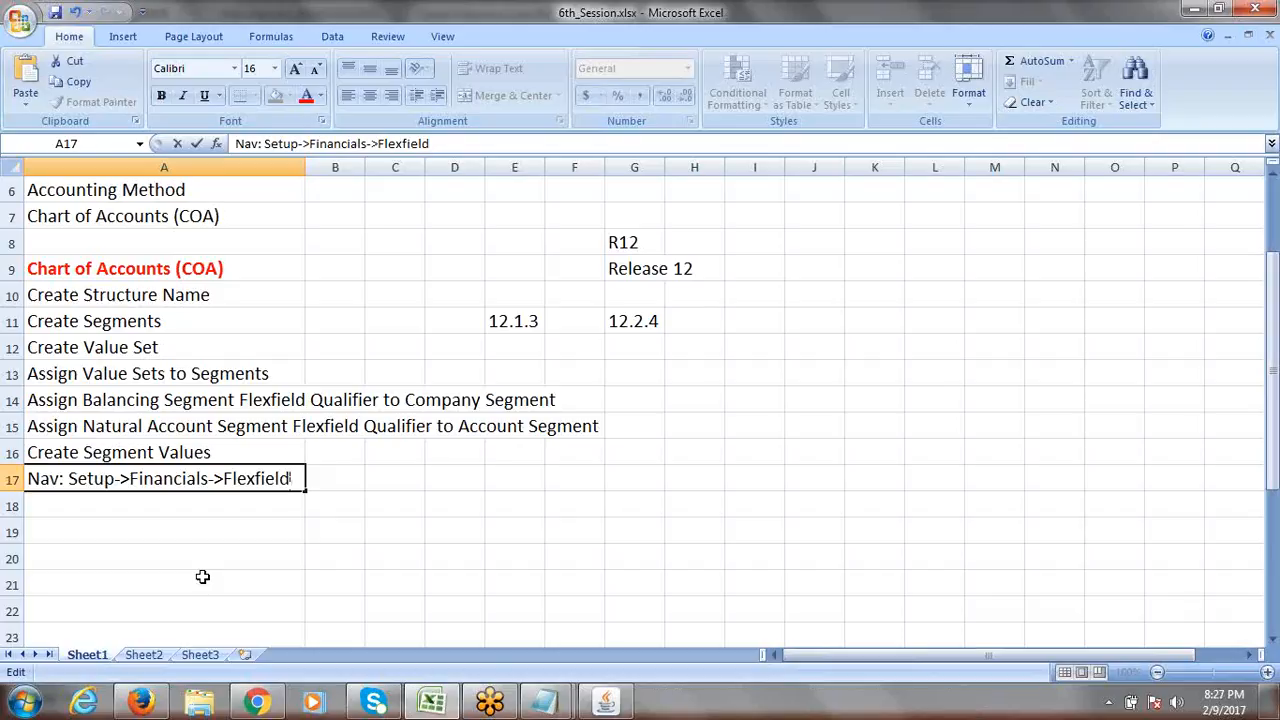
key("ctrl+s")
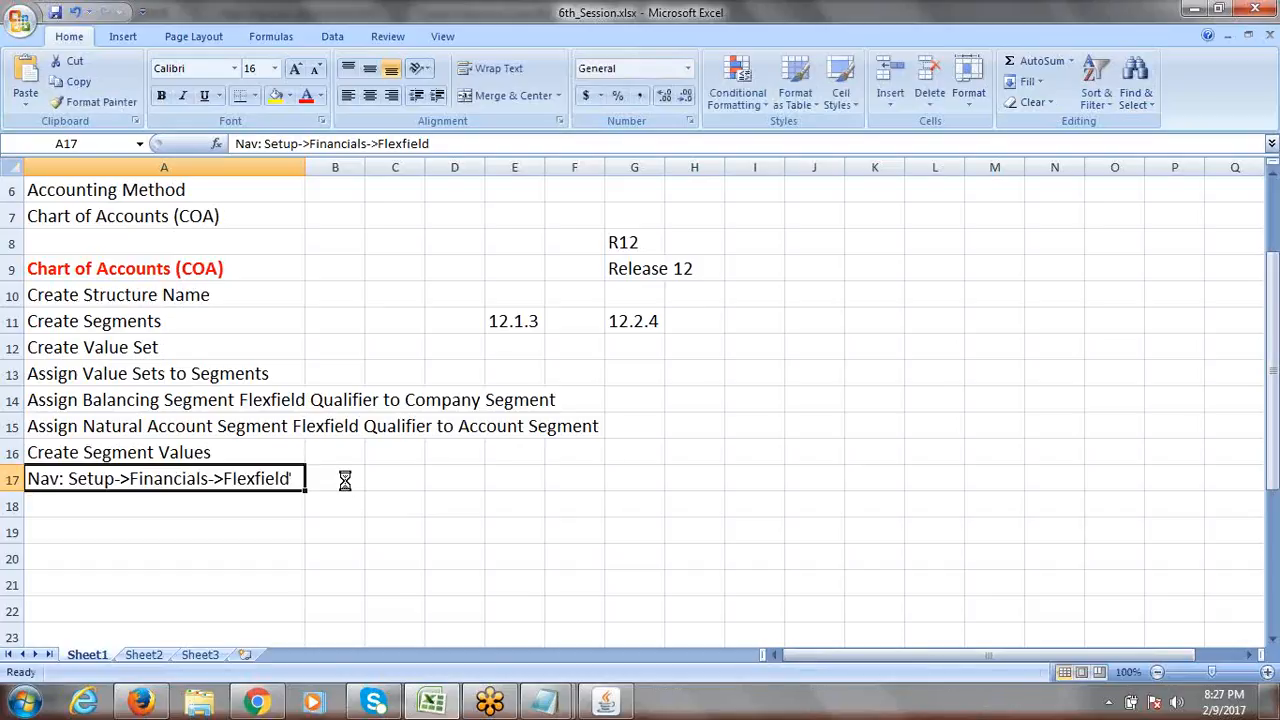
Reselect the A17 navigation note in the formula bar to continue editing it.
left_click(345, 481)
left_click(265, 480)
left_click(461, 140)
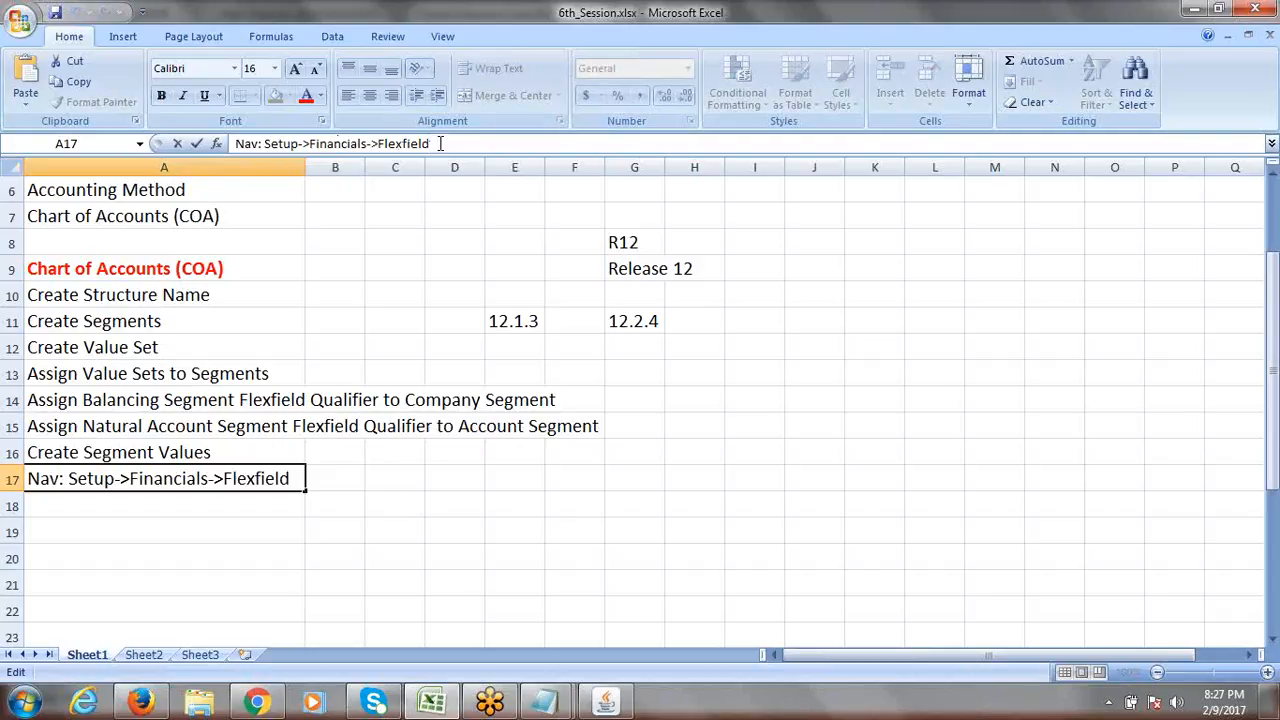
key("alt+Tab")
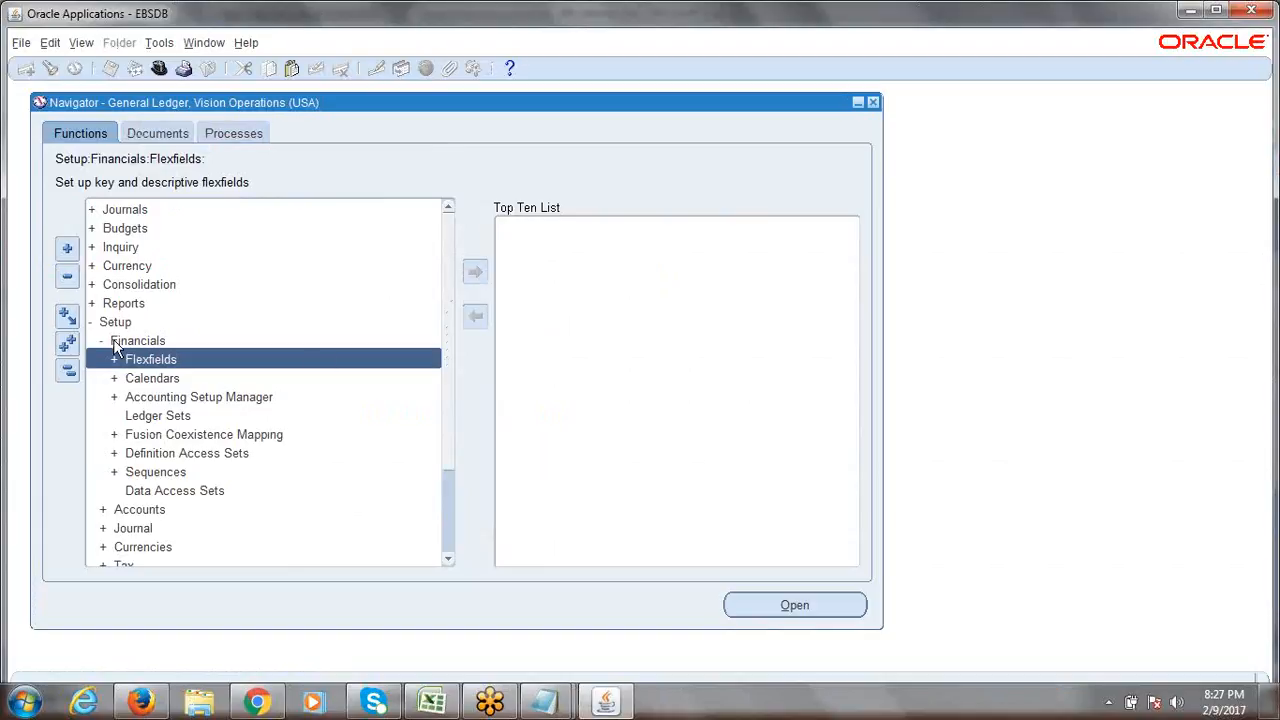
Expand Flexfields > Key in the Navigator and choose Values.
double_click(163, 362)
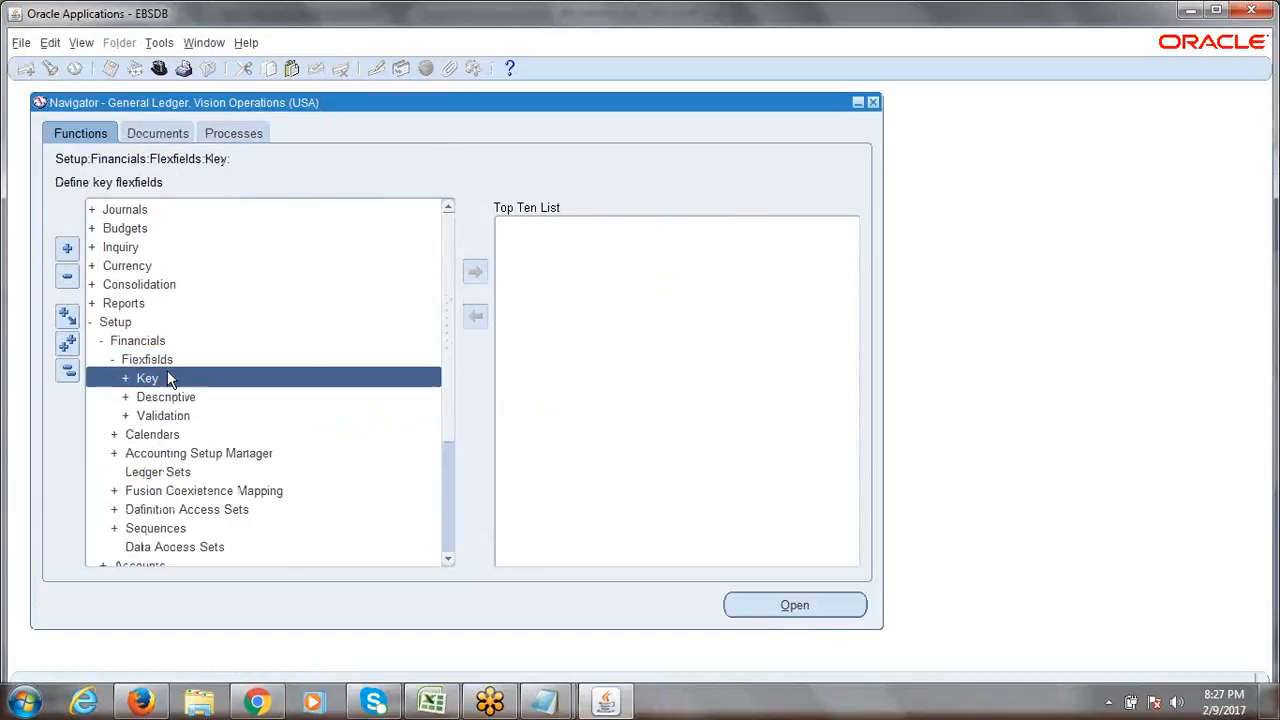
double_click(168, 378)
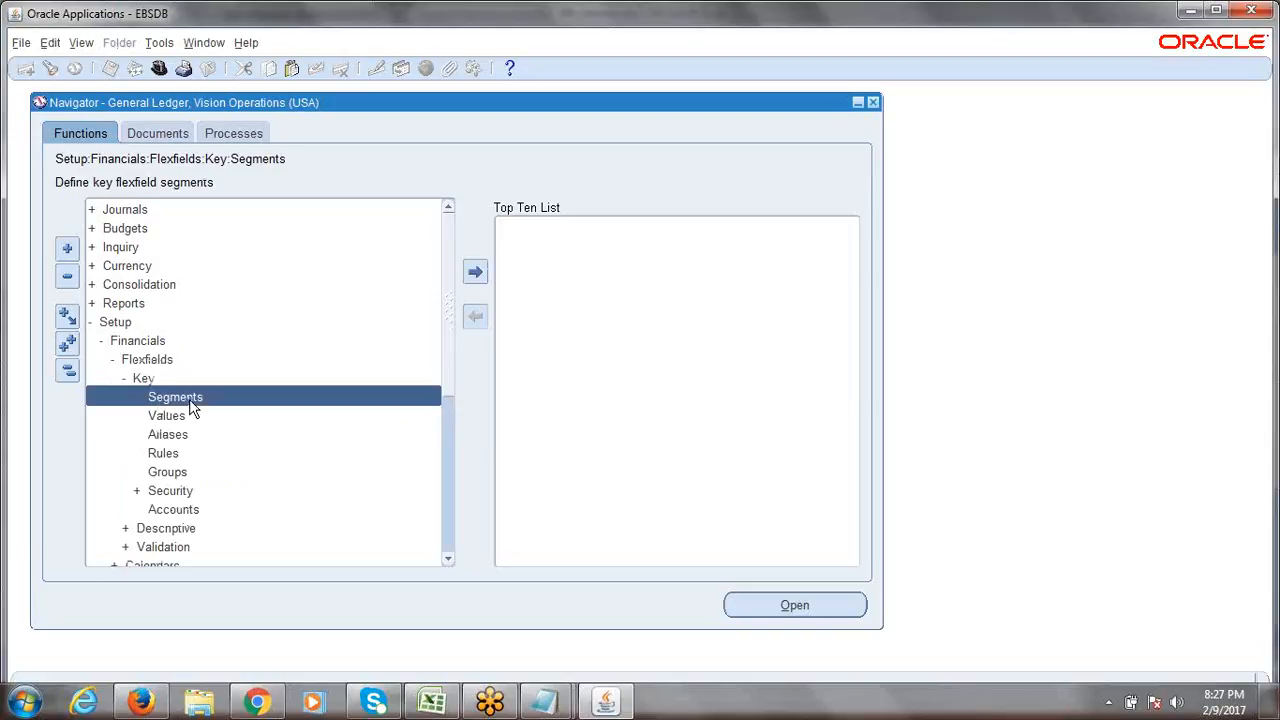
double_click(178, 415)
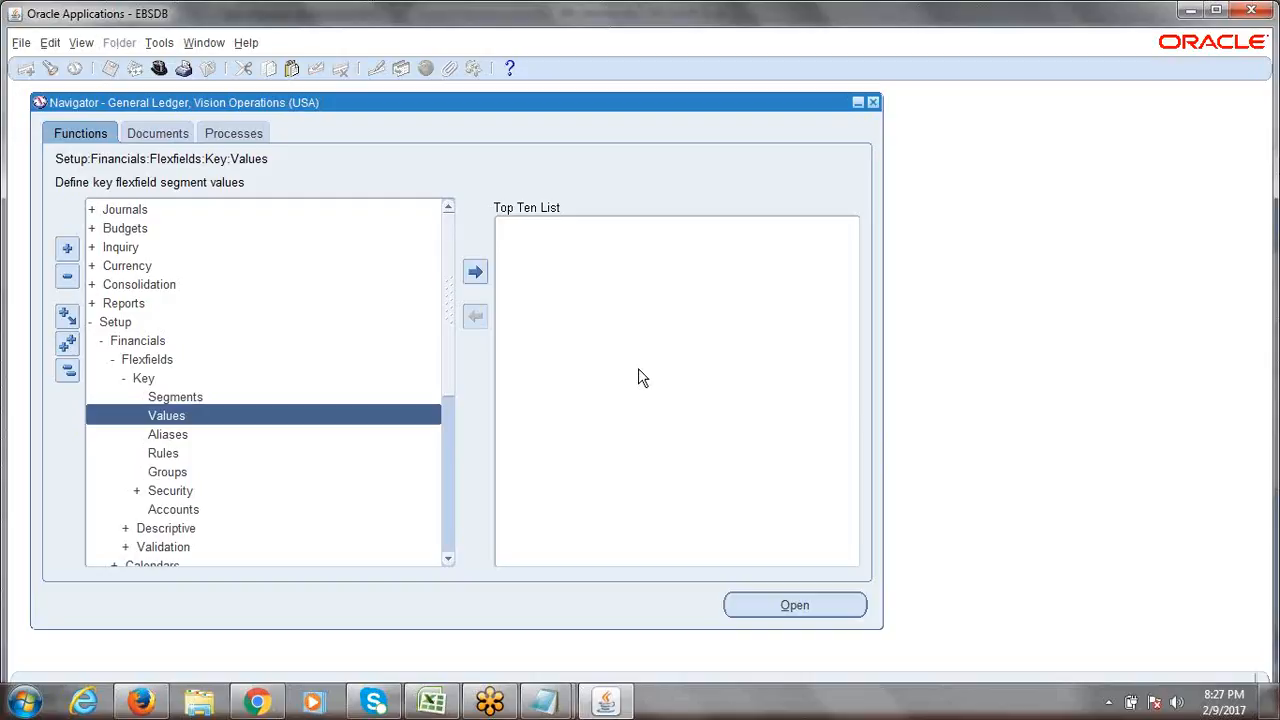
key("alt+Tab")
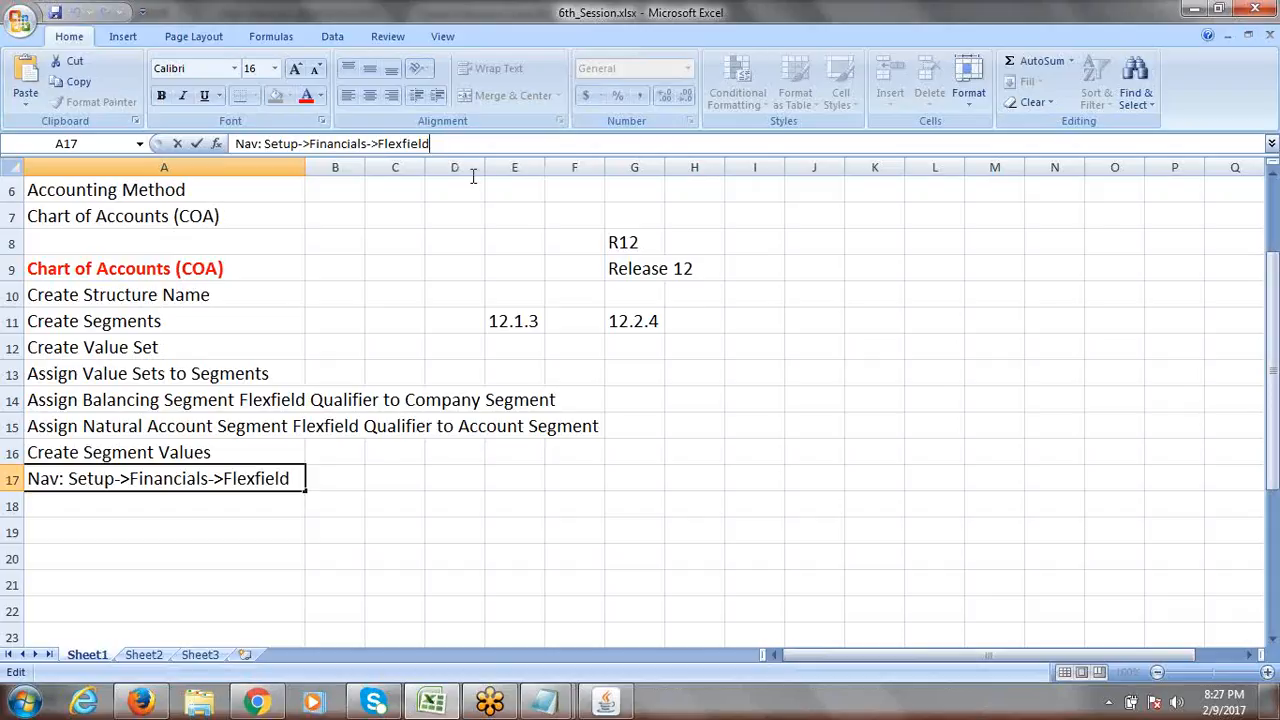
Finish A17 as 'Nav: Setup->Financials->Flexfield->Key->Values' and save the 6th_Session workbook.
type("->Ke")
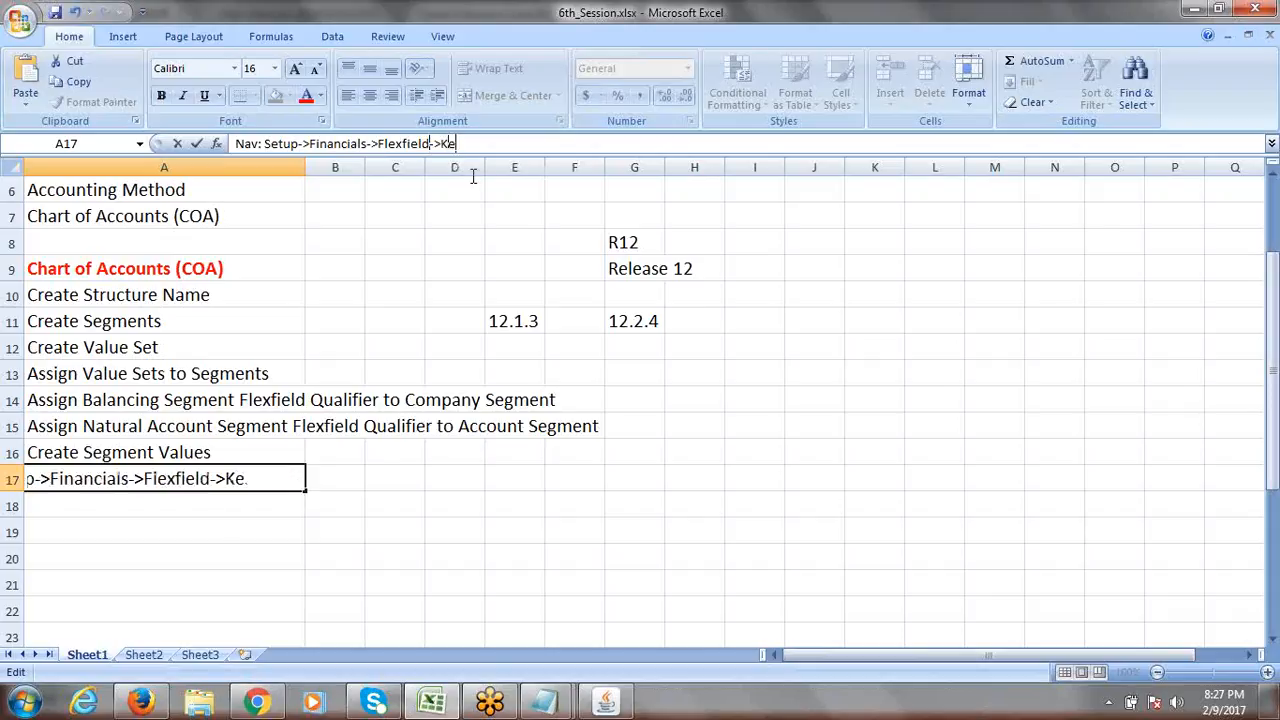
type("y->VA")
key("BackSpace")
type("alues")
key("Tab")
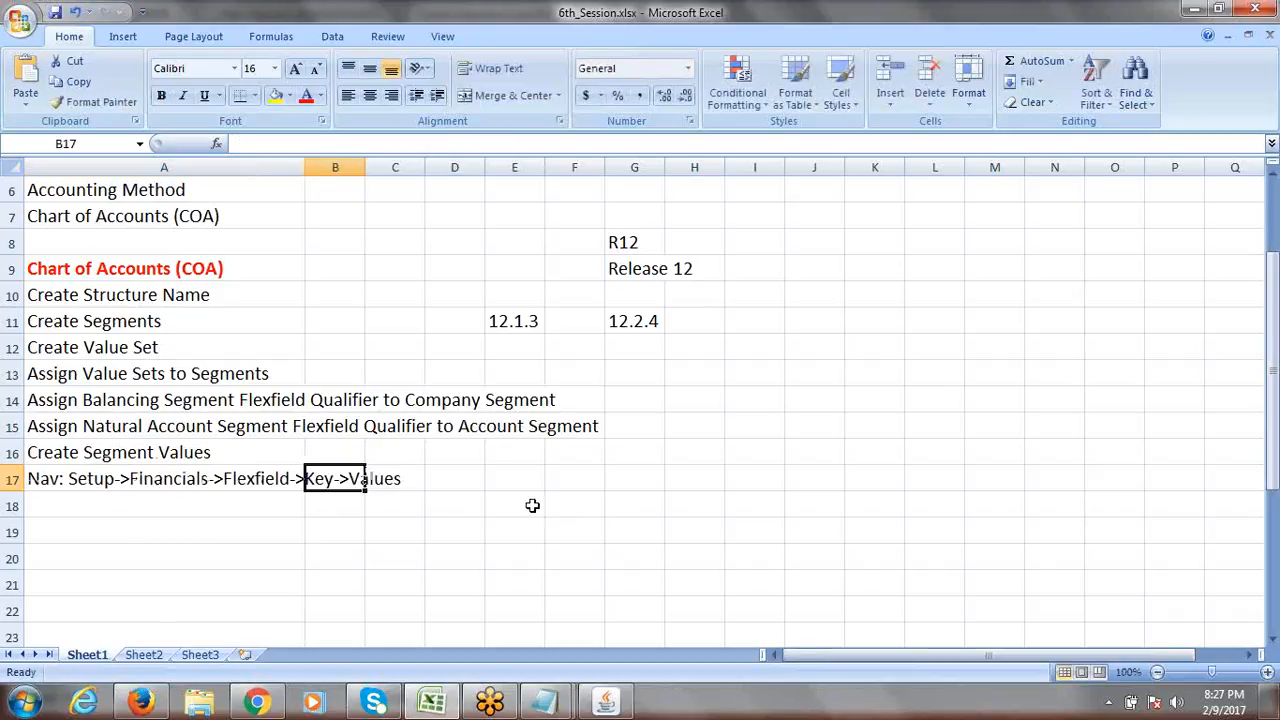
key("Return")
left_click(178, 452)
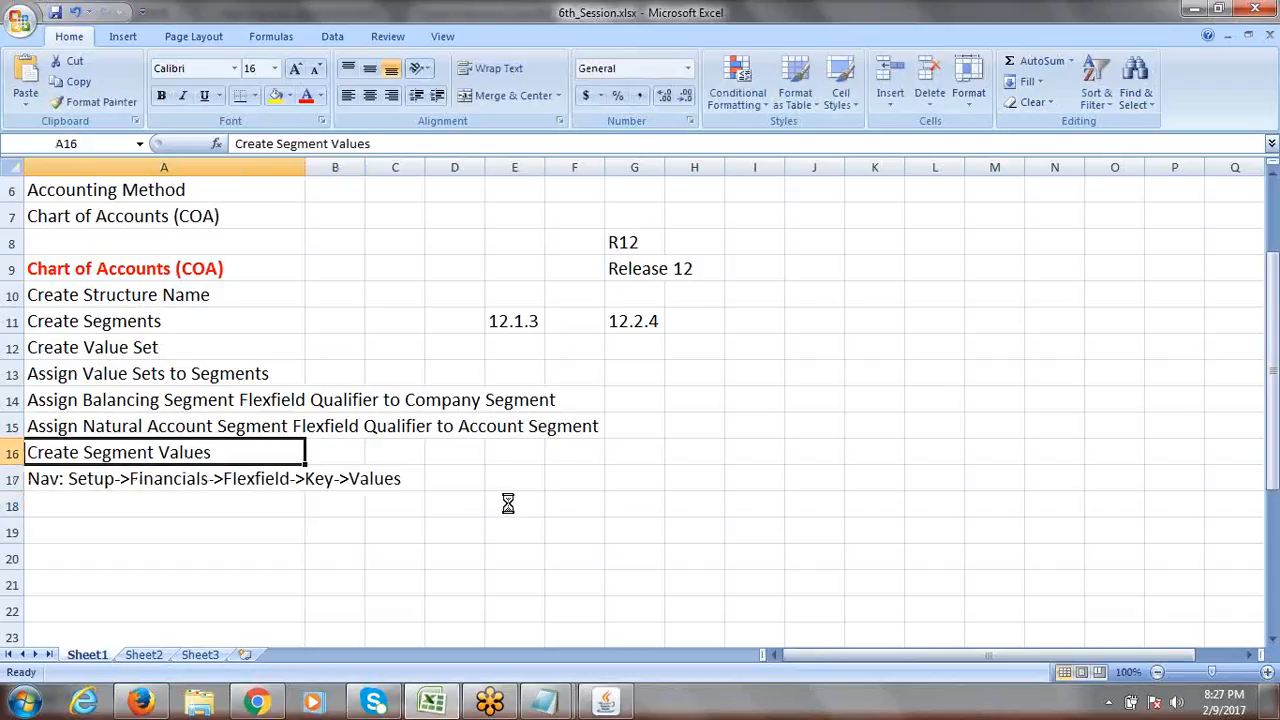
key("ctrl+s")
key("alt+Tab")
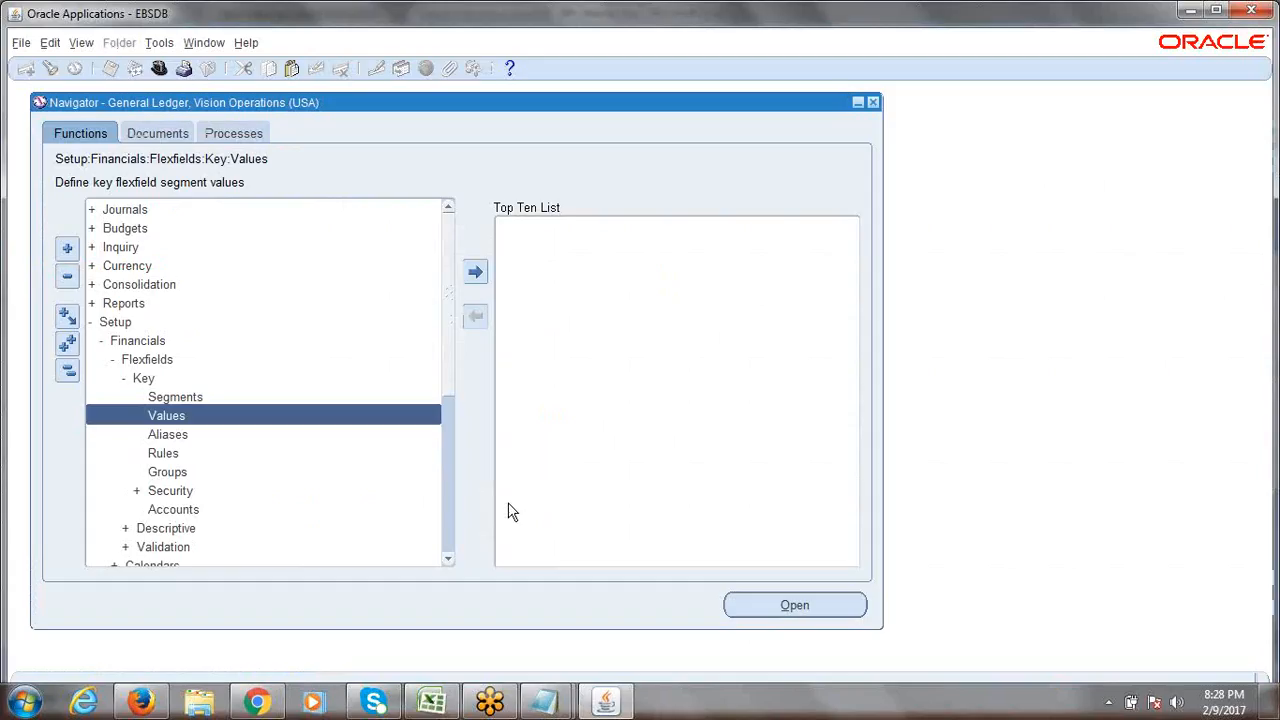
Launch Values to bring up the Find Key Flexfield Segment search, then return to Excel via Notepad.
double_click(158, 420)
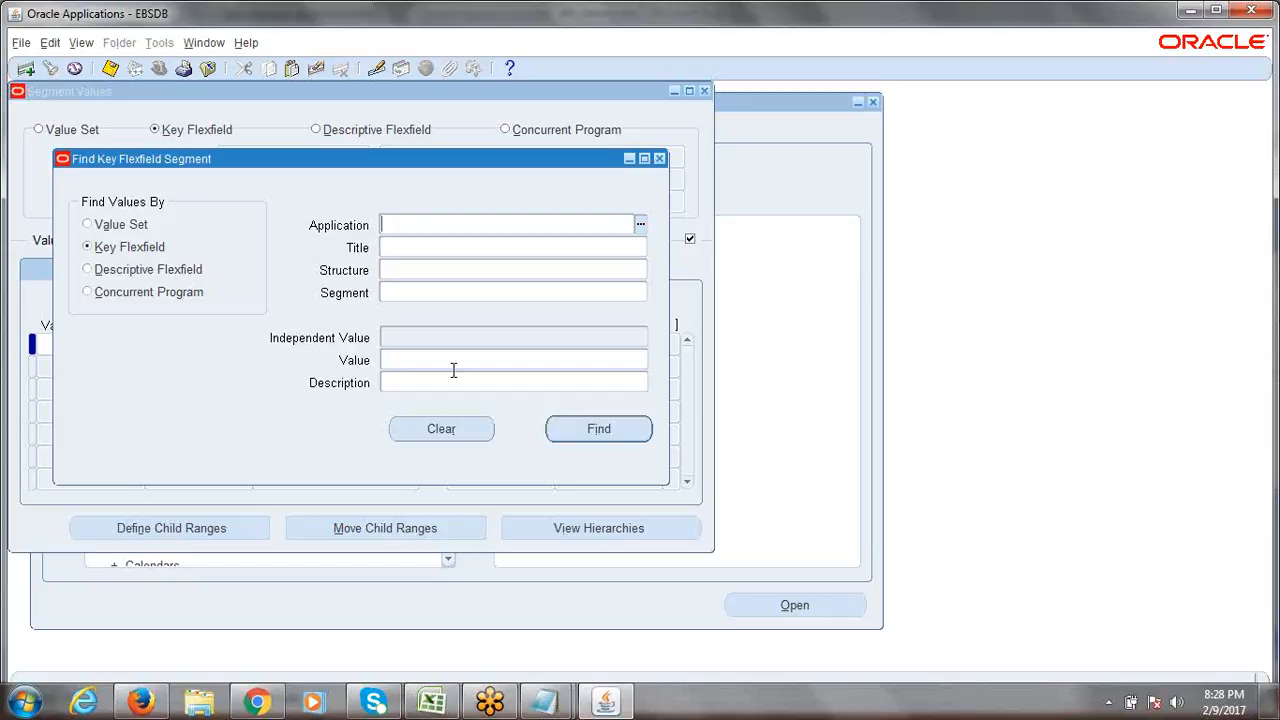
left_click(548, 700)
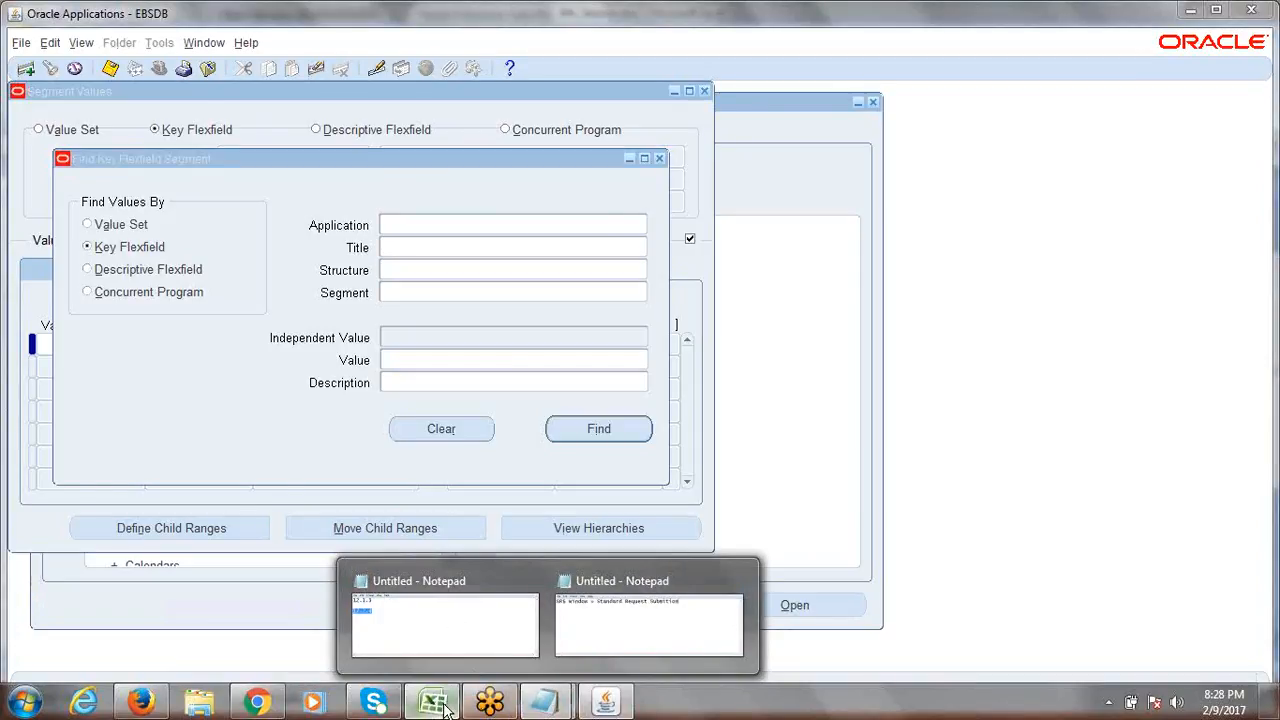
left_click(445, 707)
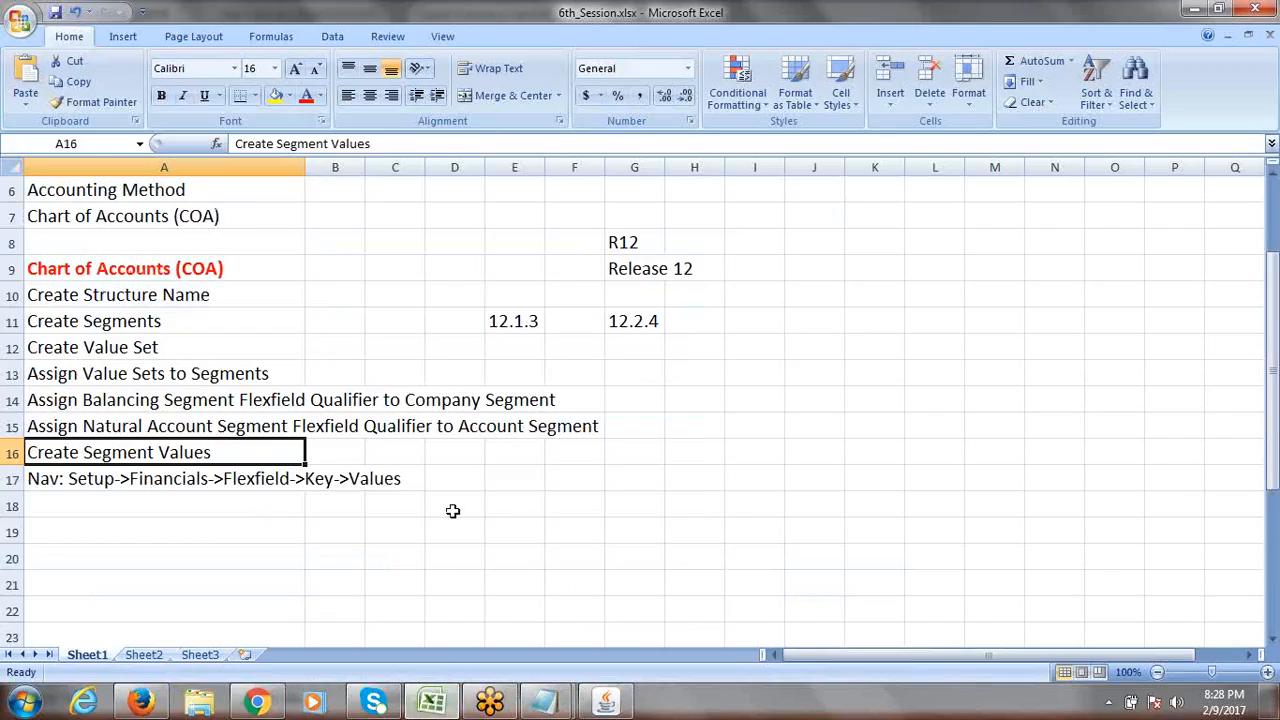
Enter 'Directly Enter Segment Values into Value Set' in E18 and 'Enter Segment Values under Segment' in E19.
left_click(540, 506)
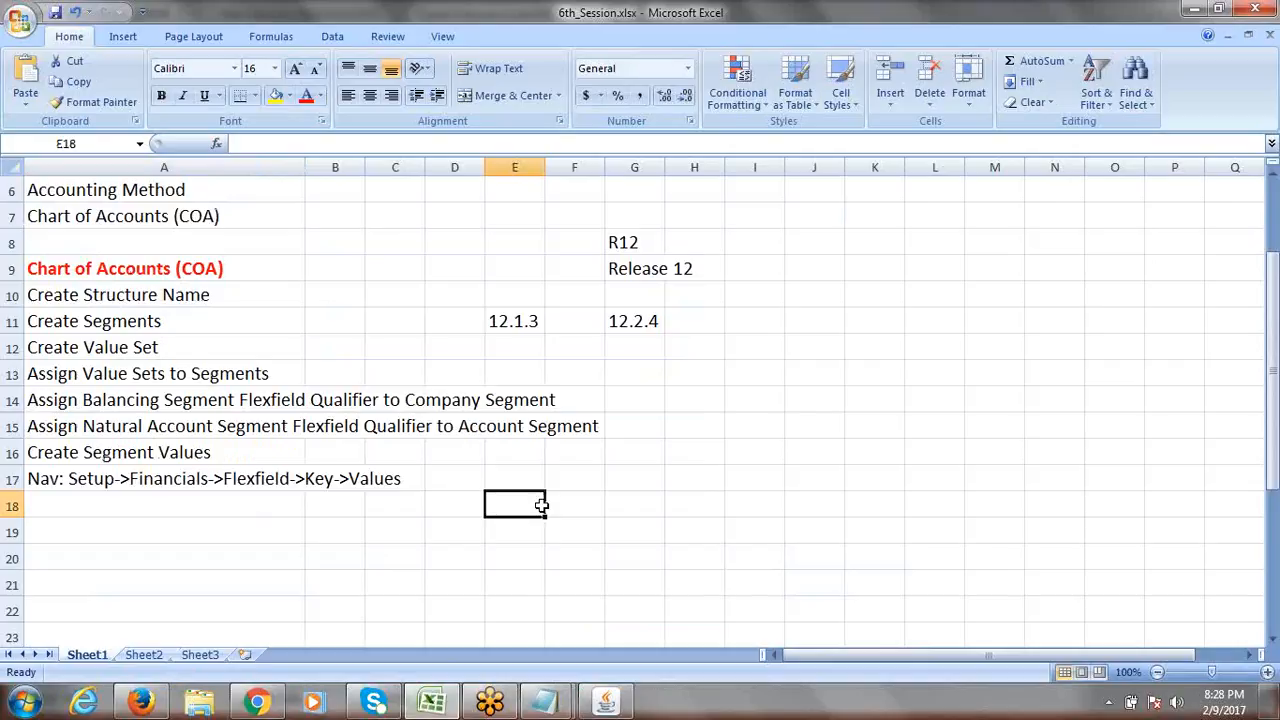
type("Dire")
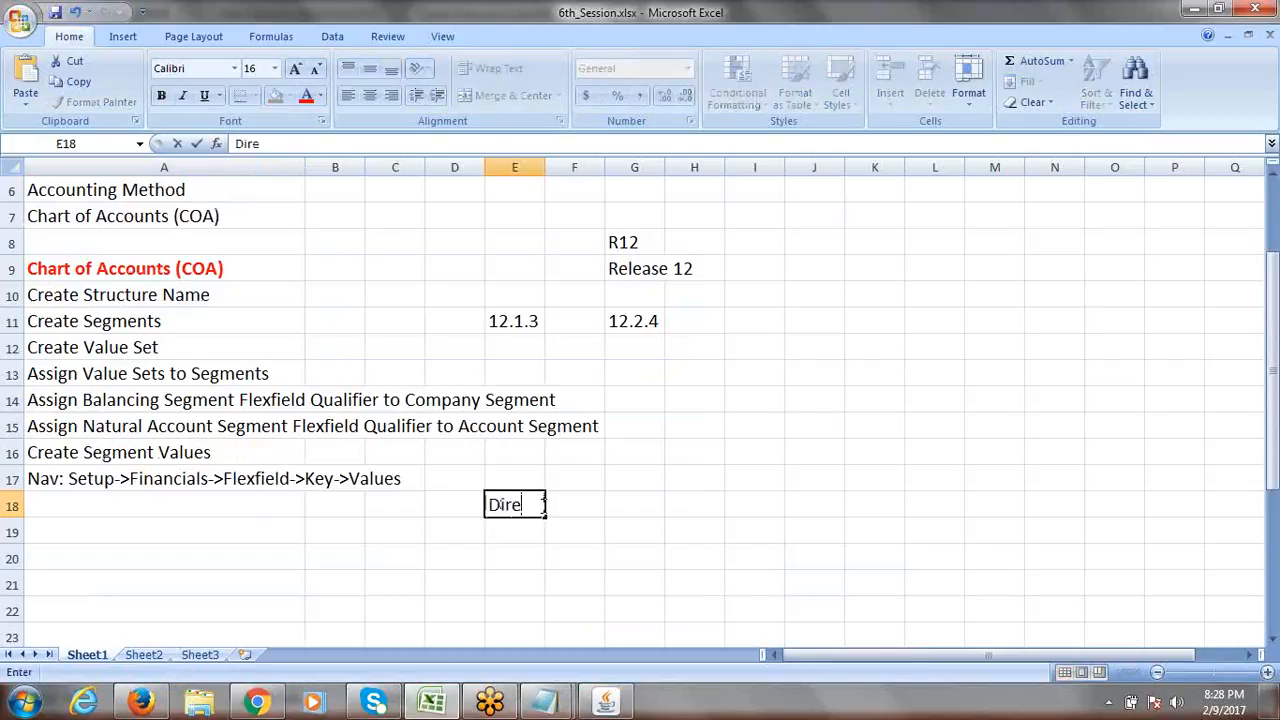
type("ct ly E")
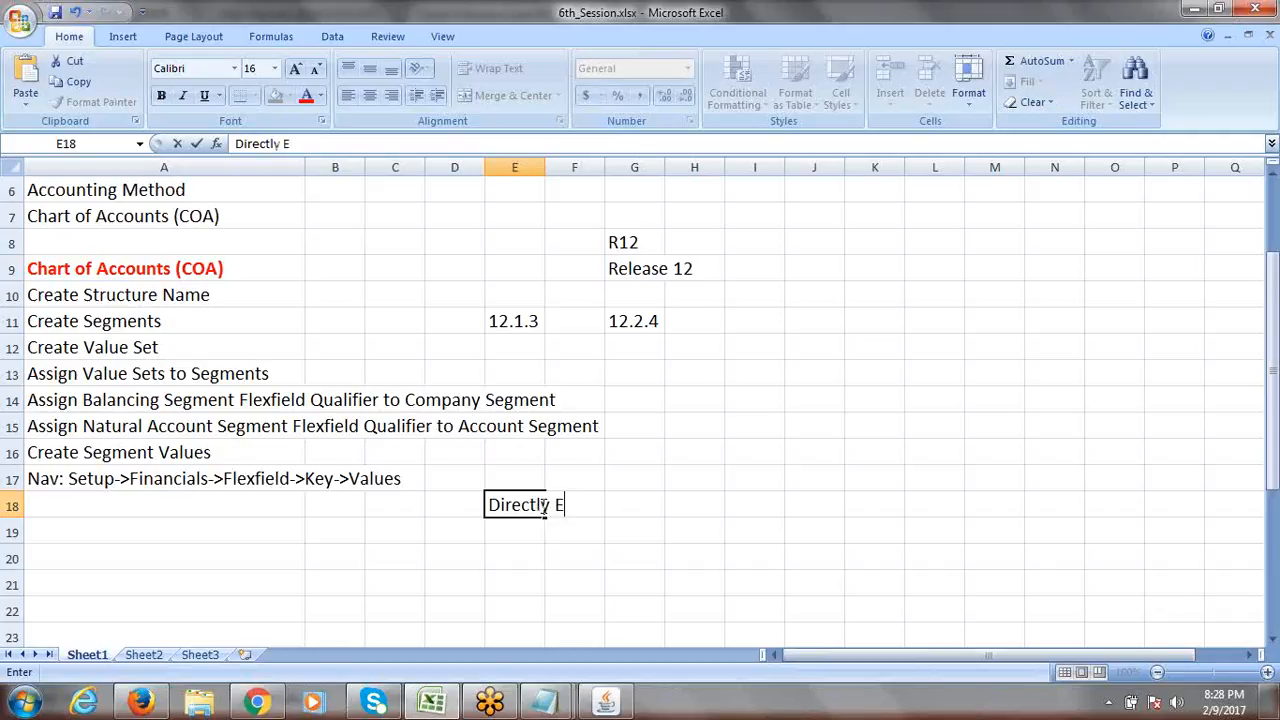
type("nter Seg")
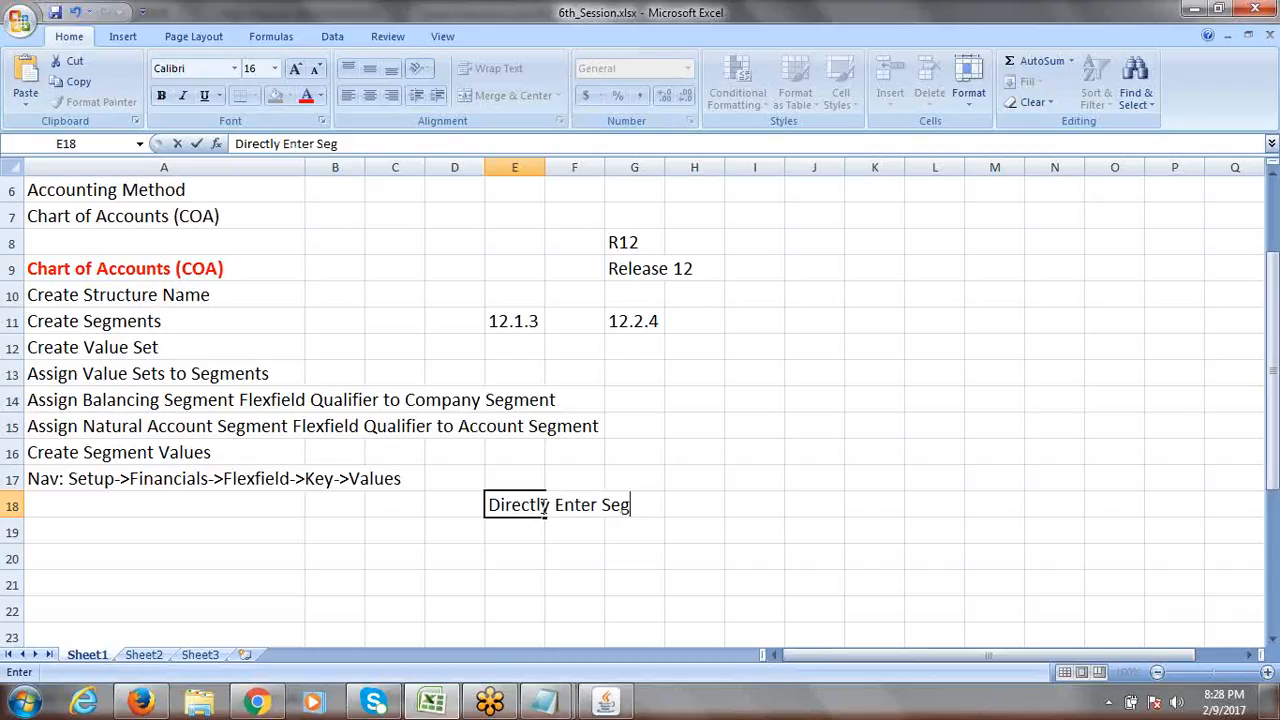
type("ment Value")
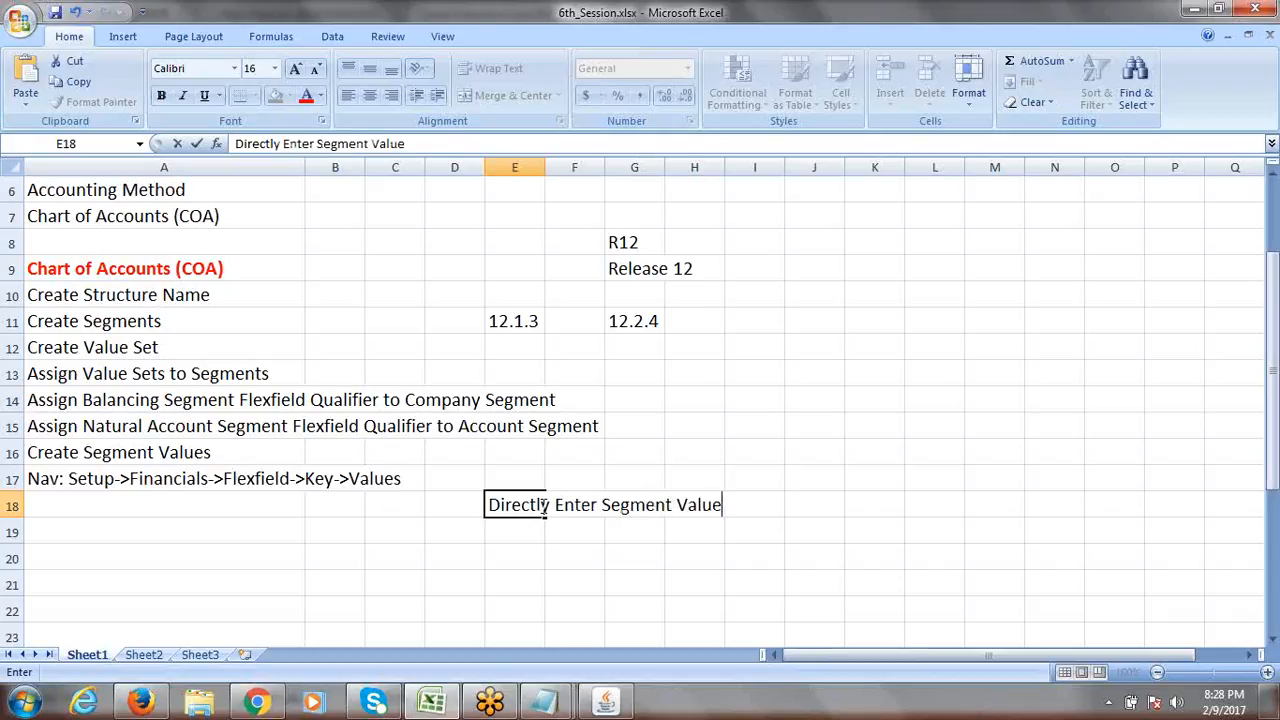
type("s into VA")
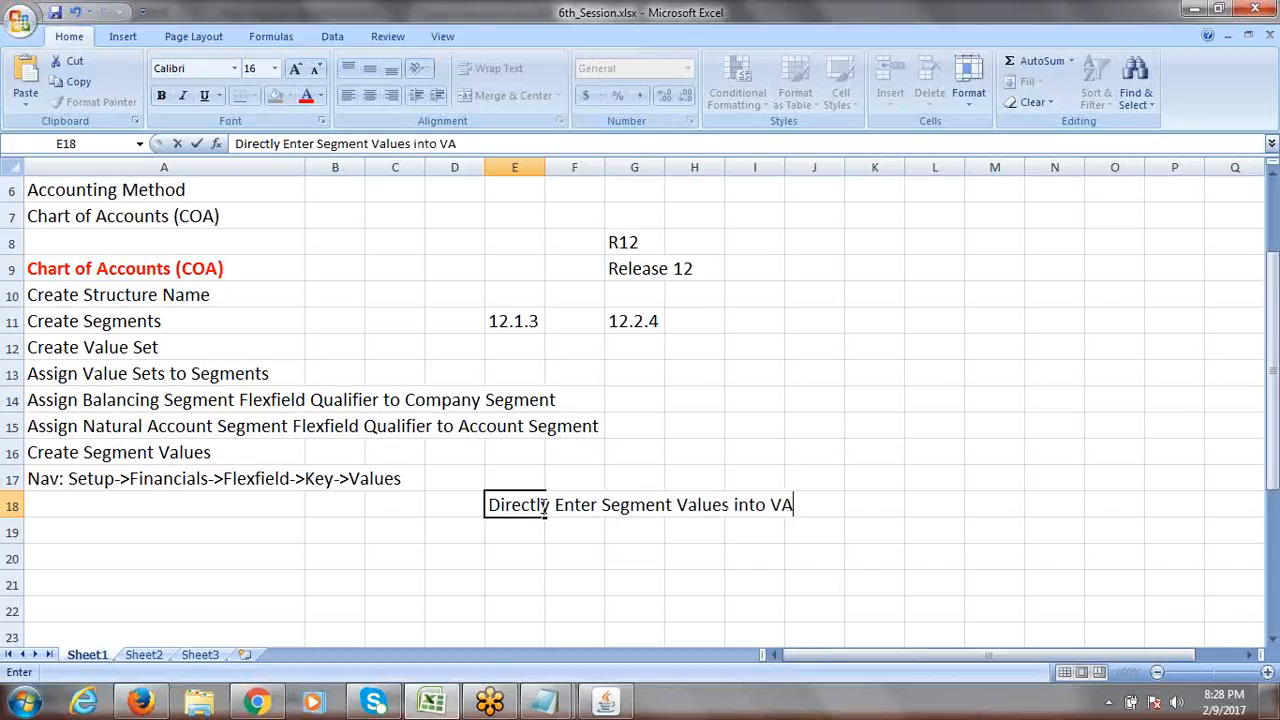
key("BackSpace")
type("alue Set")
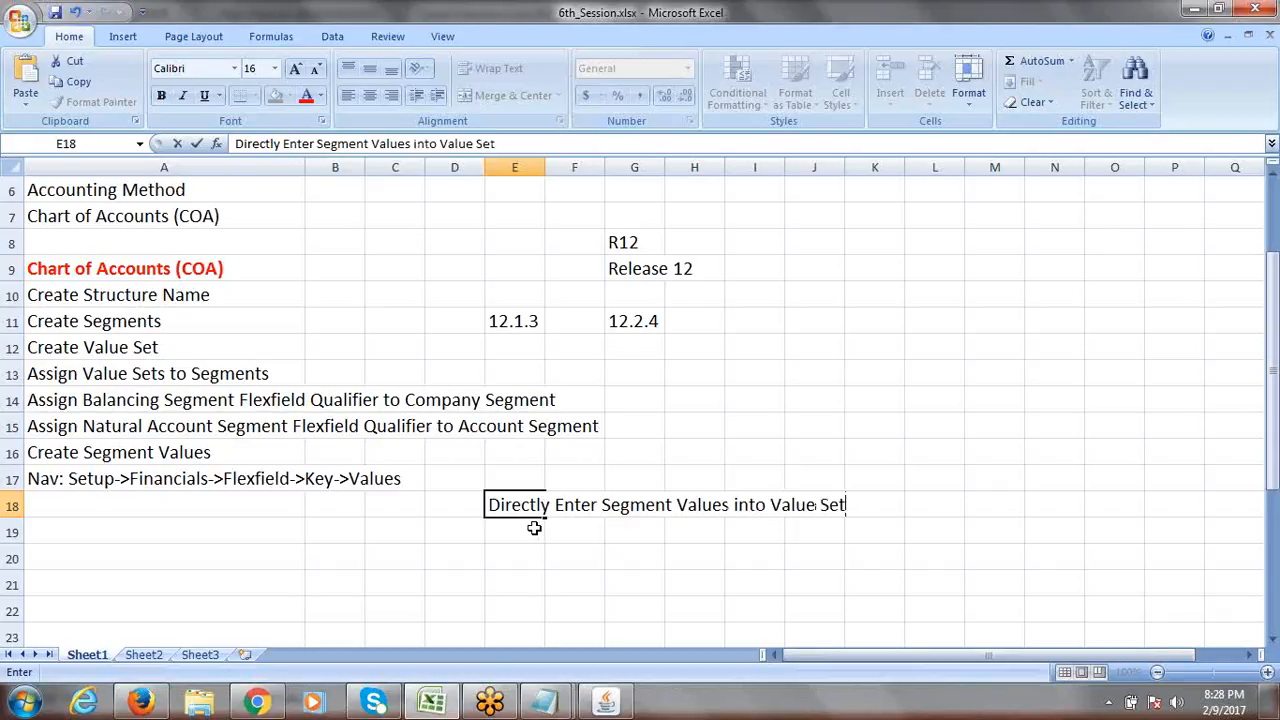
left_click(535, 529)
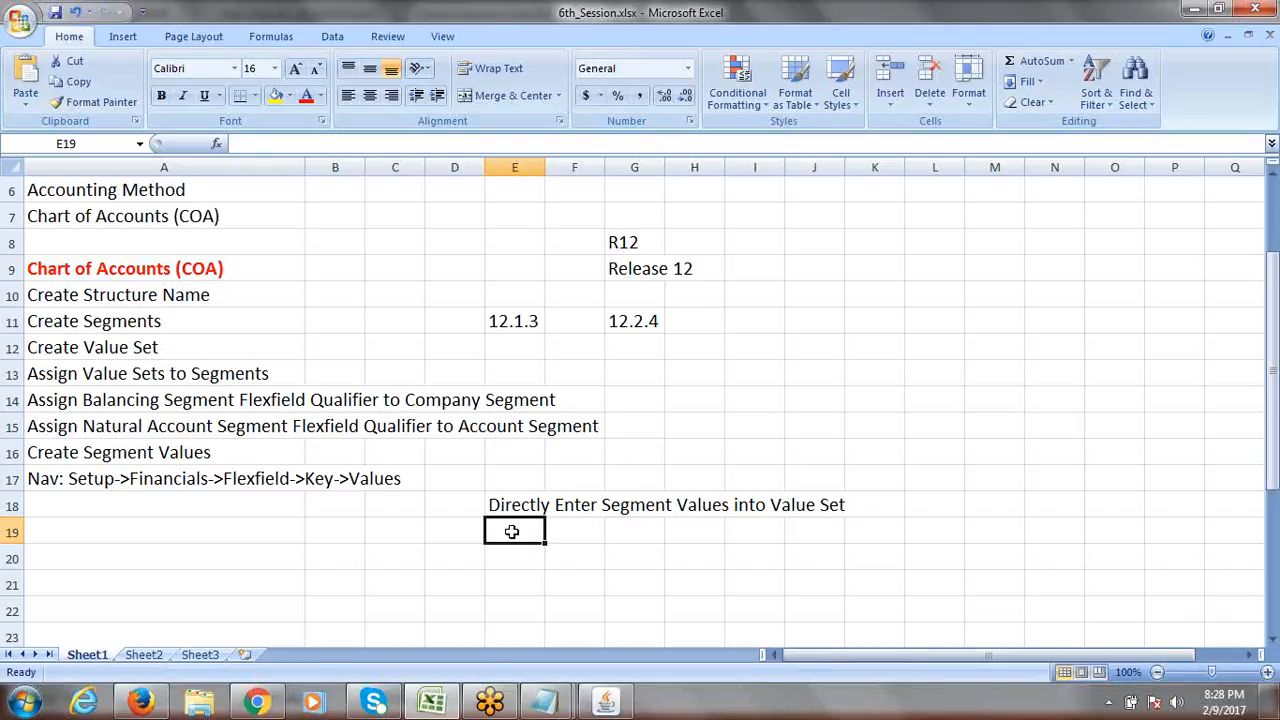
type("Enter")
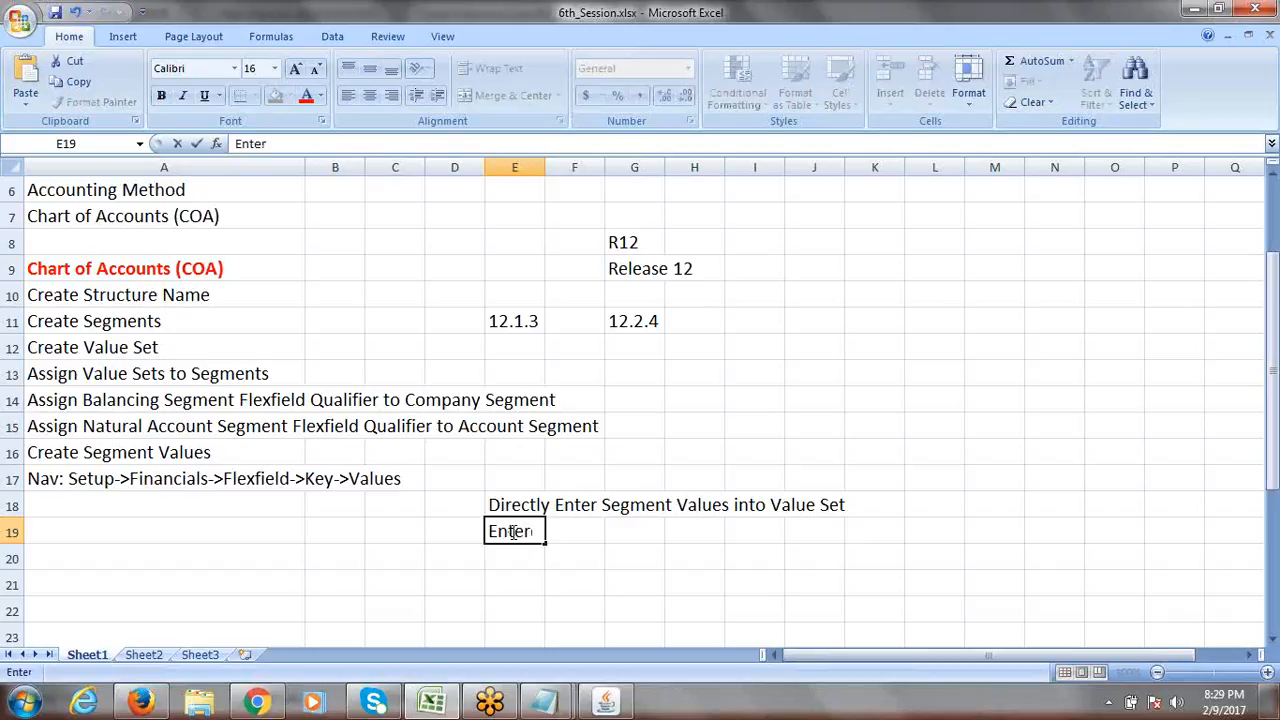
type(" Segment")
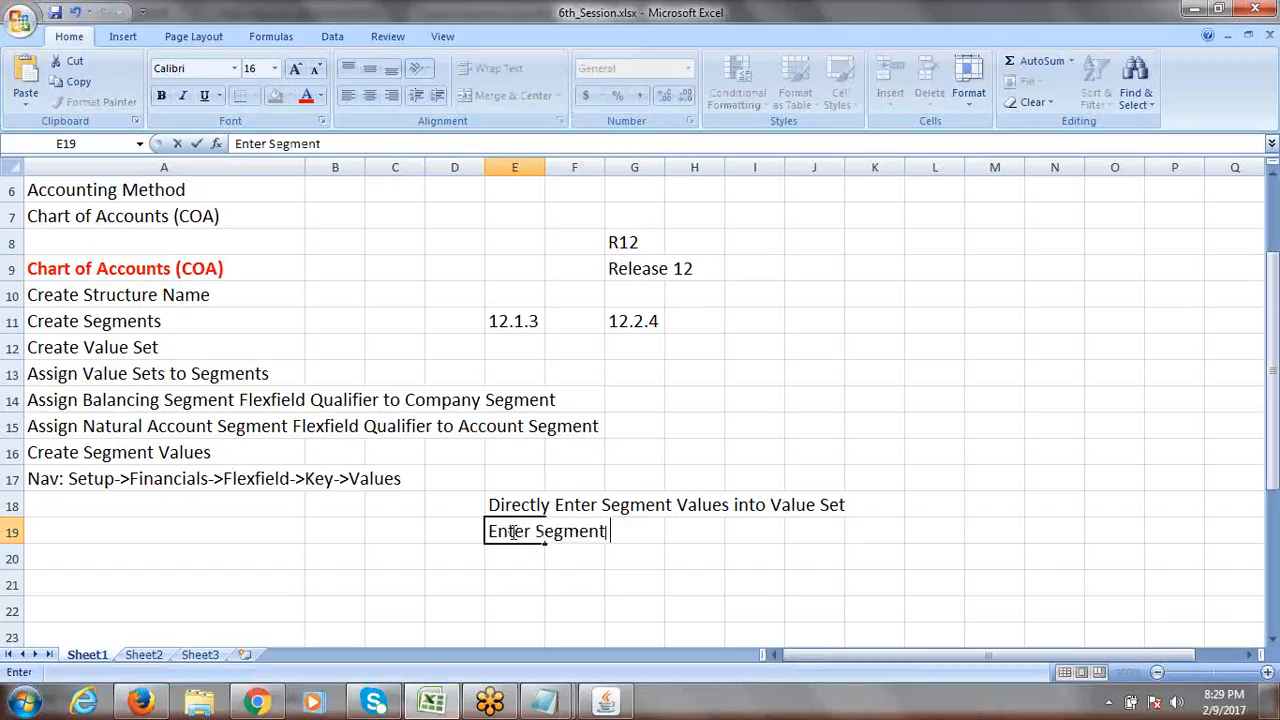
type(" Values")
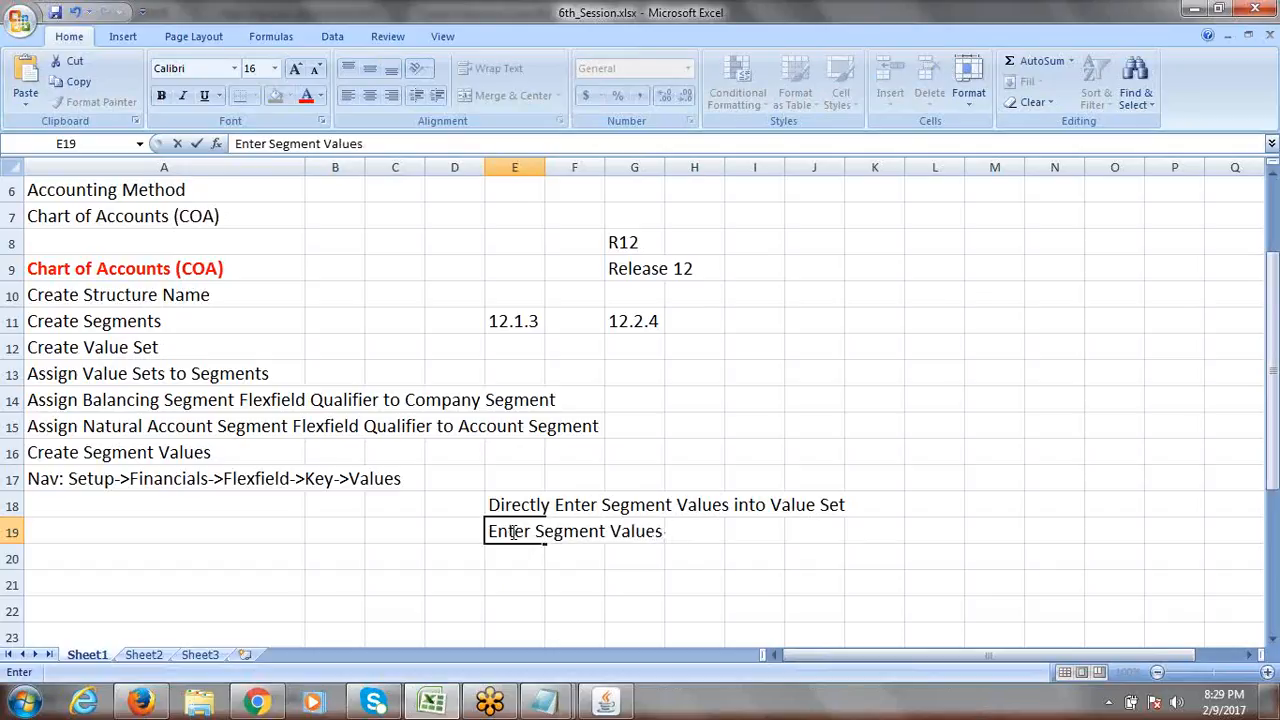
type("nder S")
type("egment")
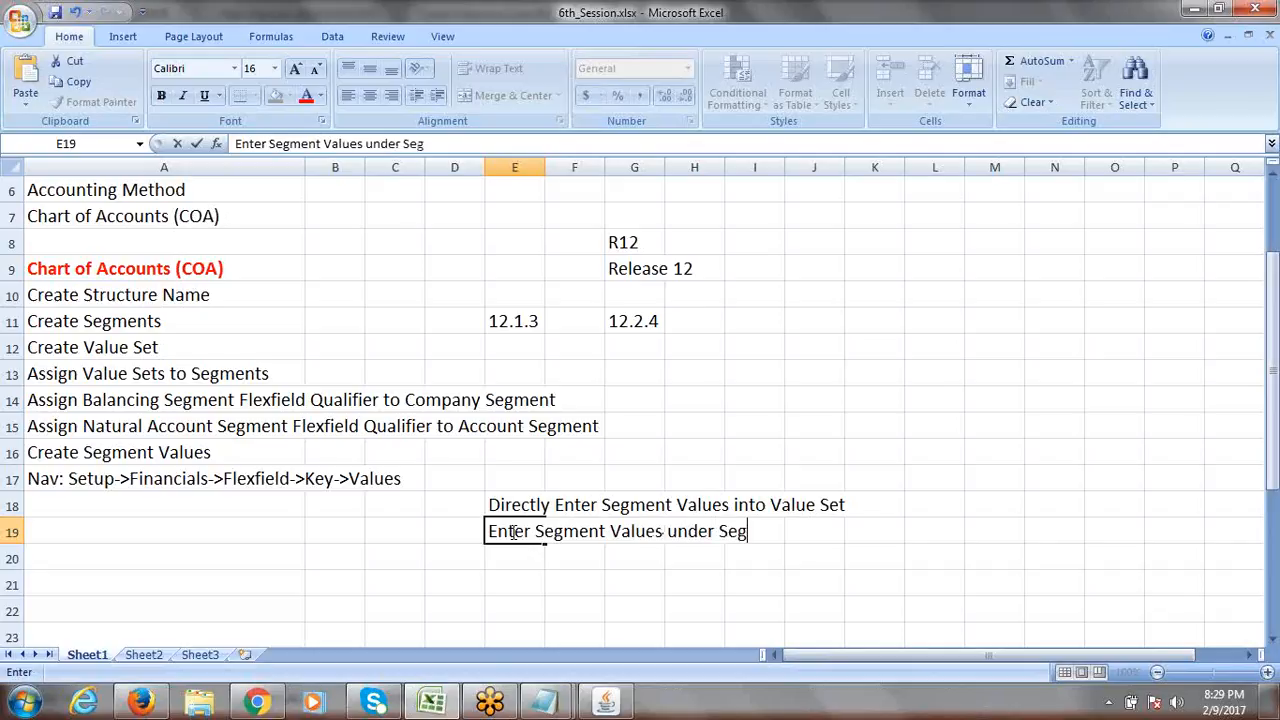
left_click(860, 538)
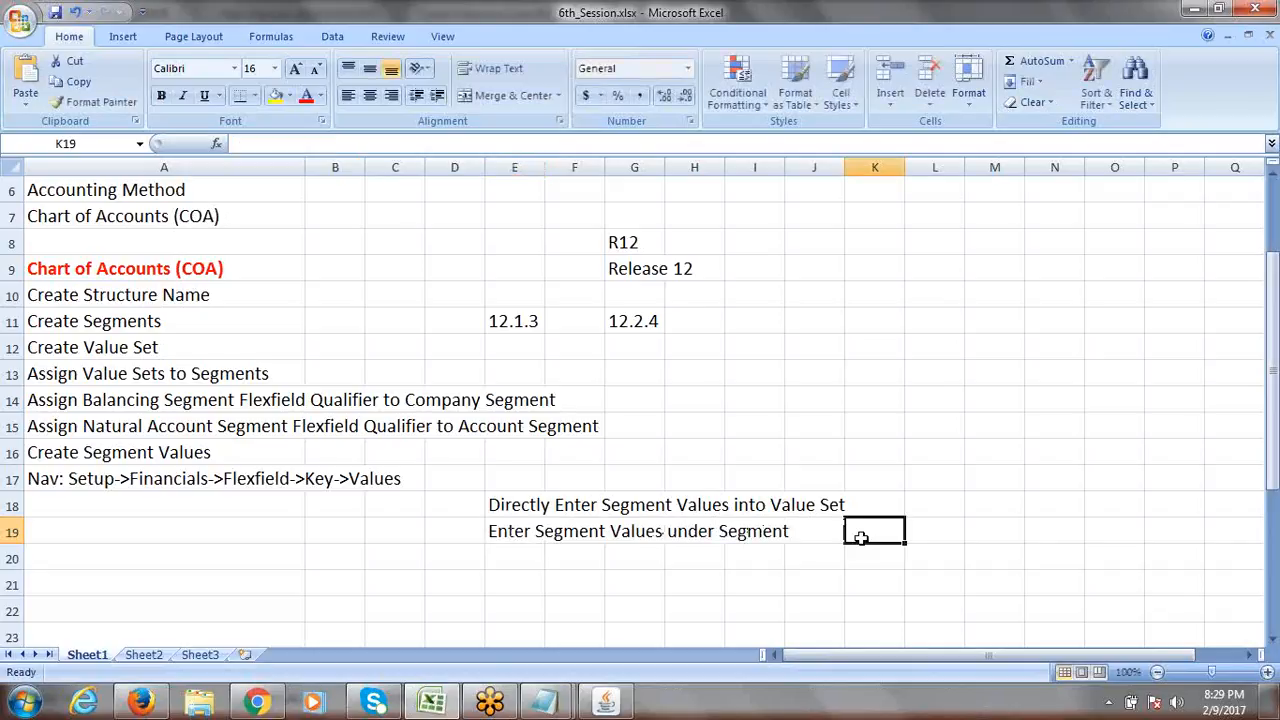
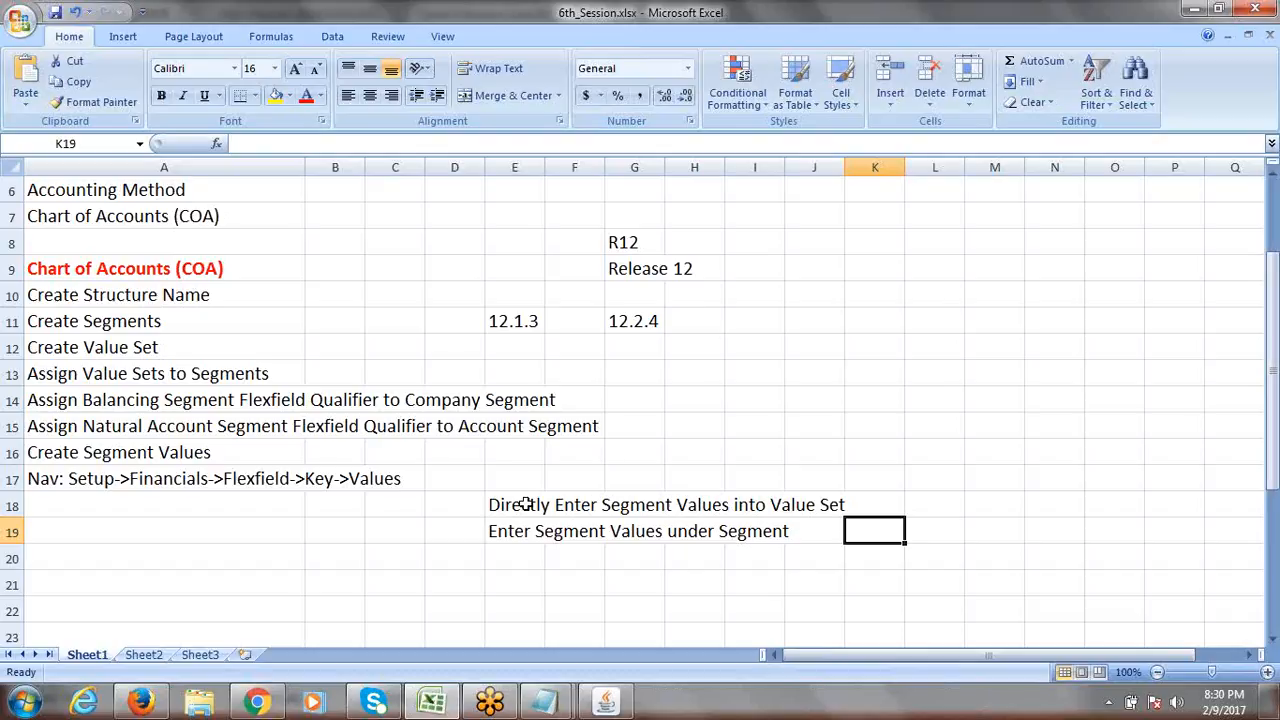
Review the E18–E19 notes, save the 6th_Session workbook and go back to the Find Key Flexfield Segment search.
left_click(524, 505)
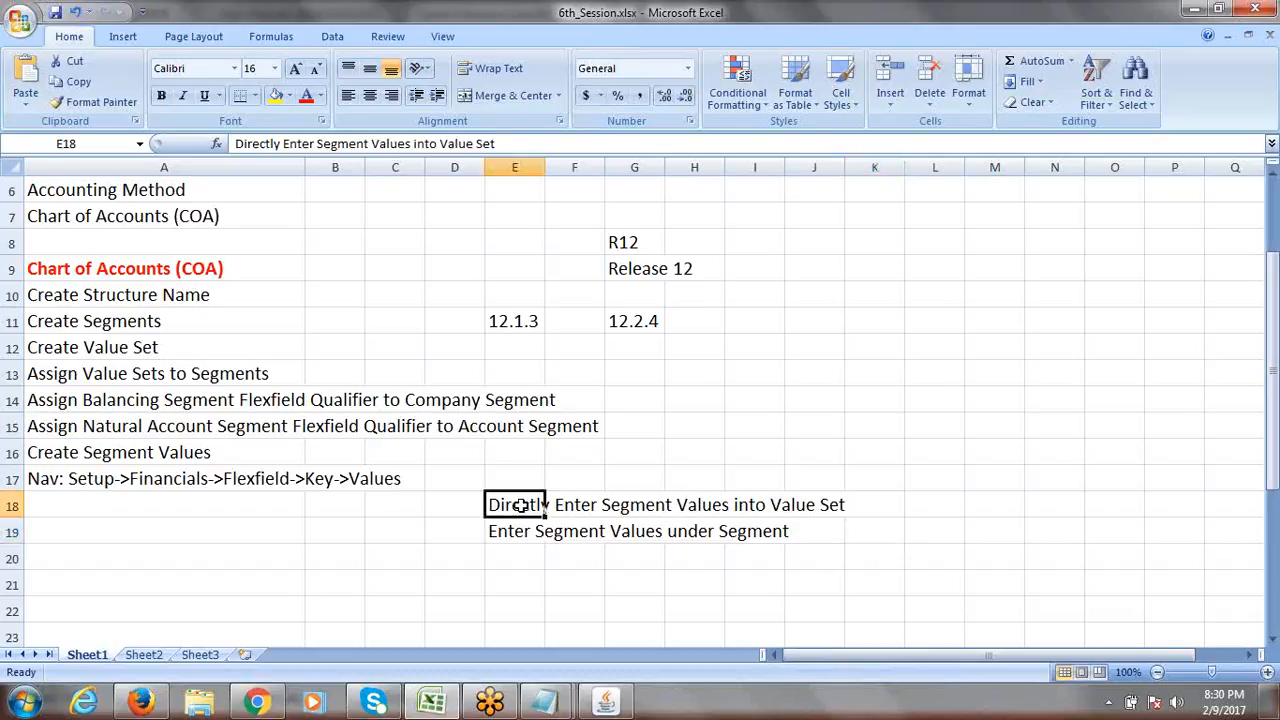
left_click(517, 528)
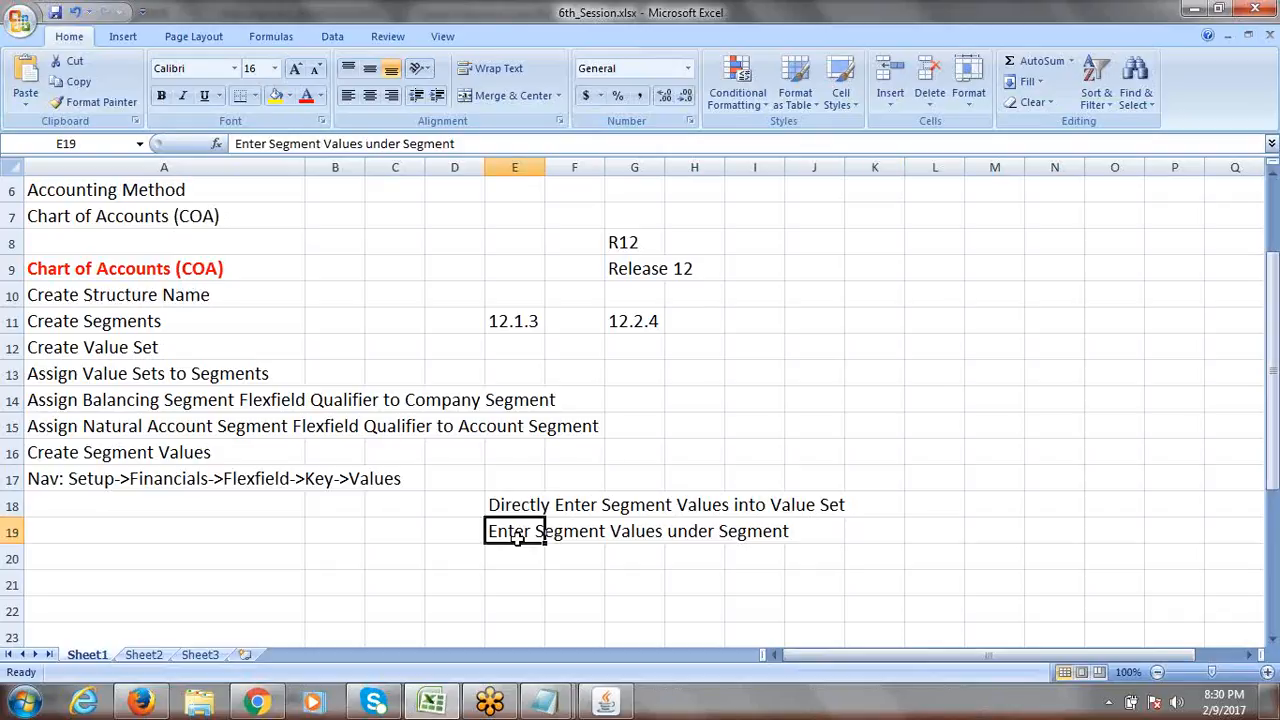
key("ctrl+s")
key("alt+Tab")
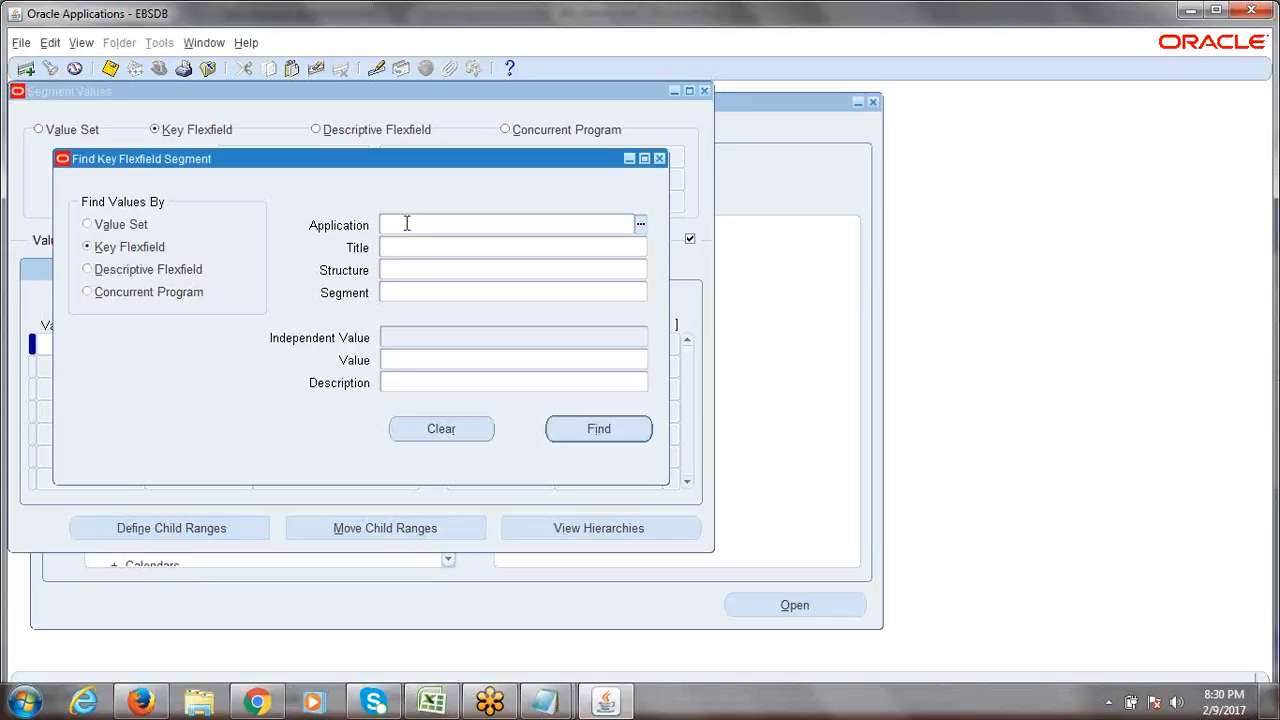
Try 'genera' and then 'gene' as the Application name, clearing the field each time.
type("genera")
key("Tab")
key("BackSpace")
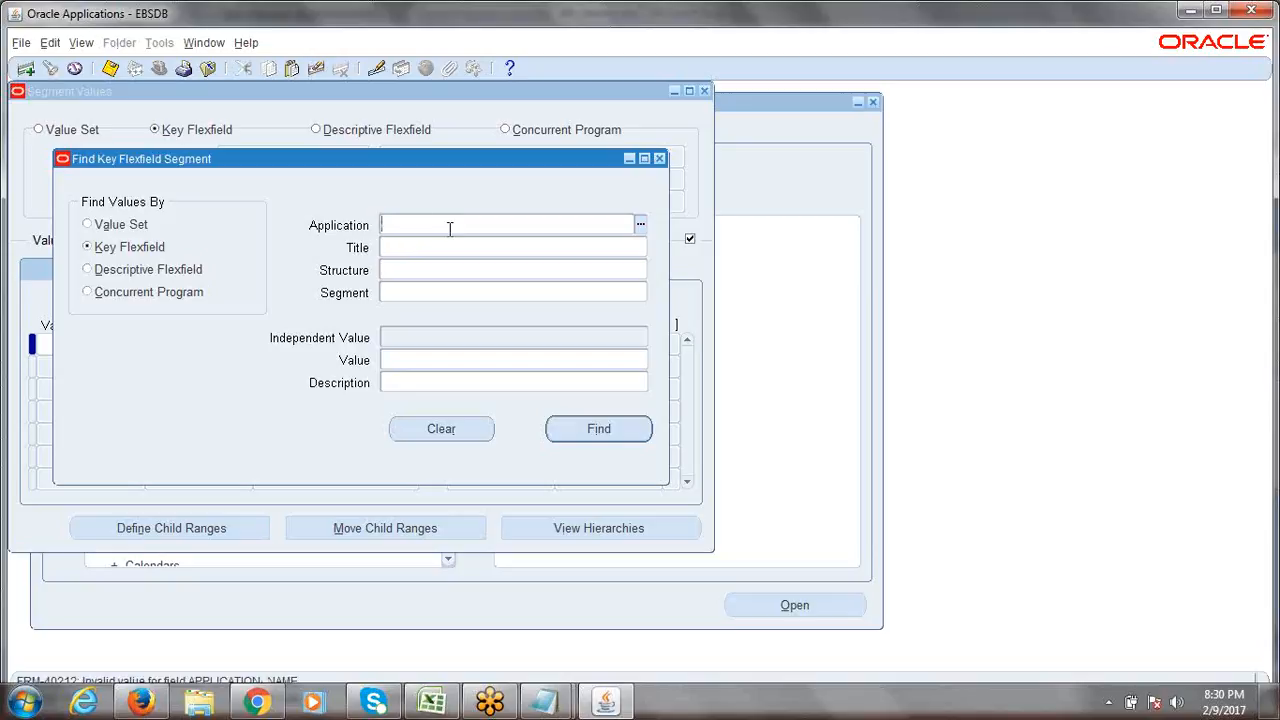
type("gene")
key("Tab")
key("BackSpace")
Close the Find dialog and Segment Values form, collapse the Navigator, and return to Excel.
left_click(659, 159)
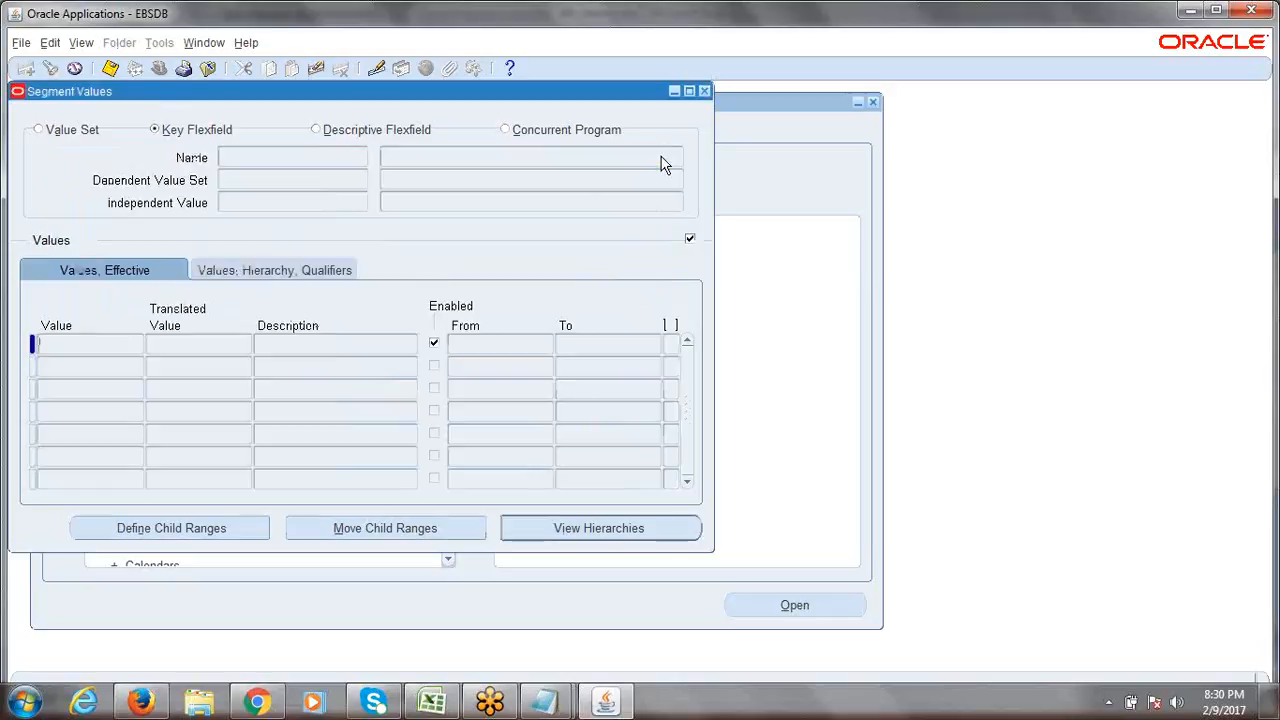
left_click(705, 92)
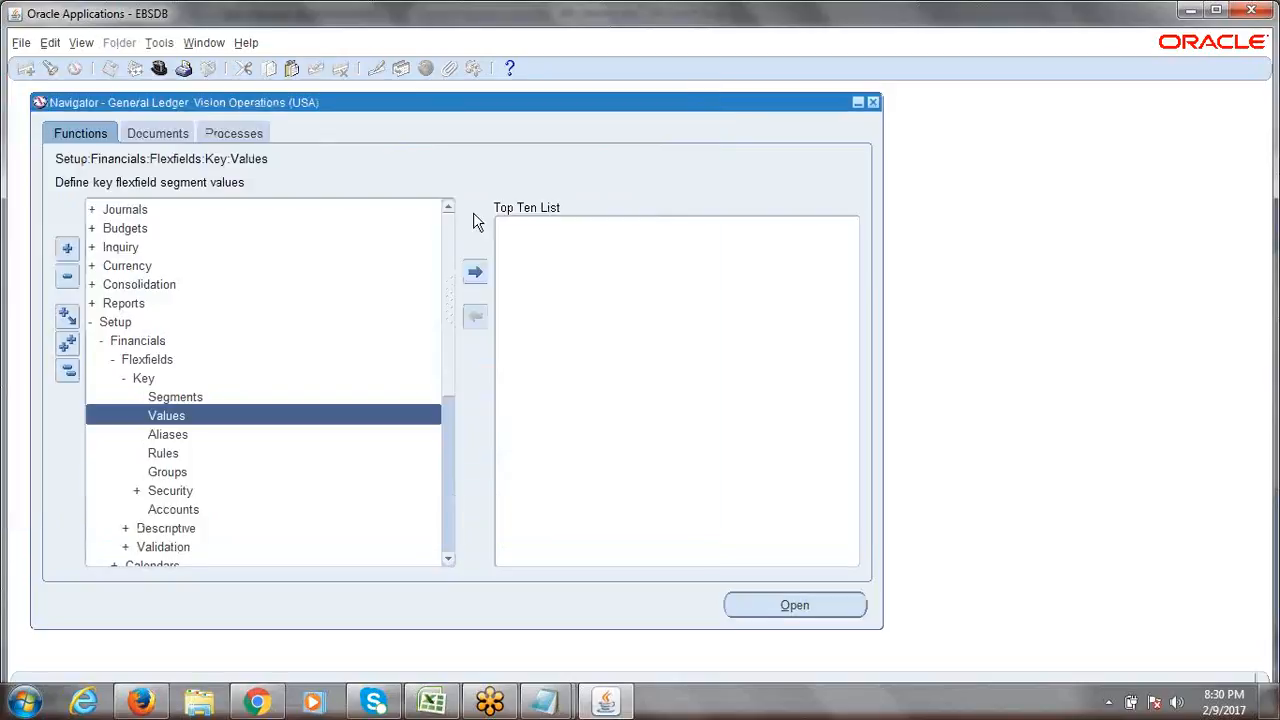
left_click(67, 371)
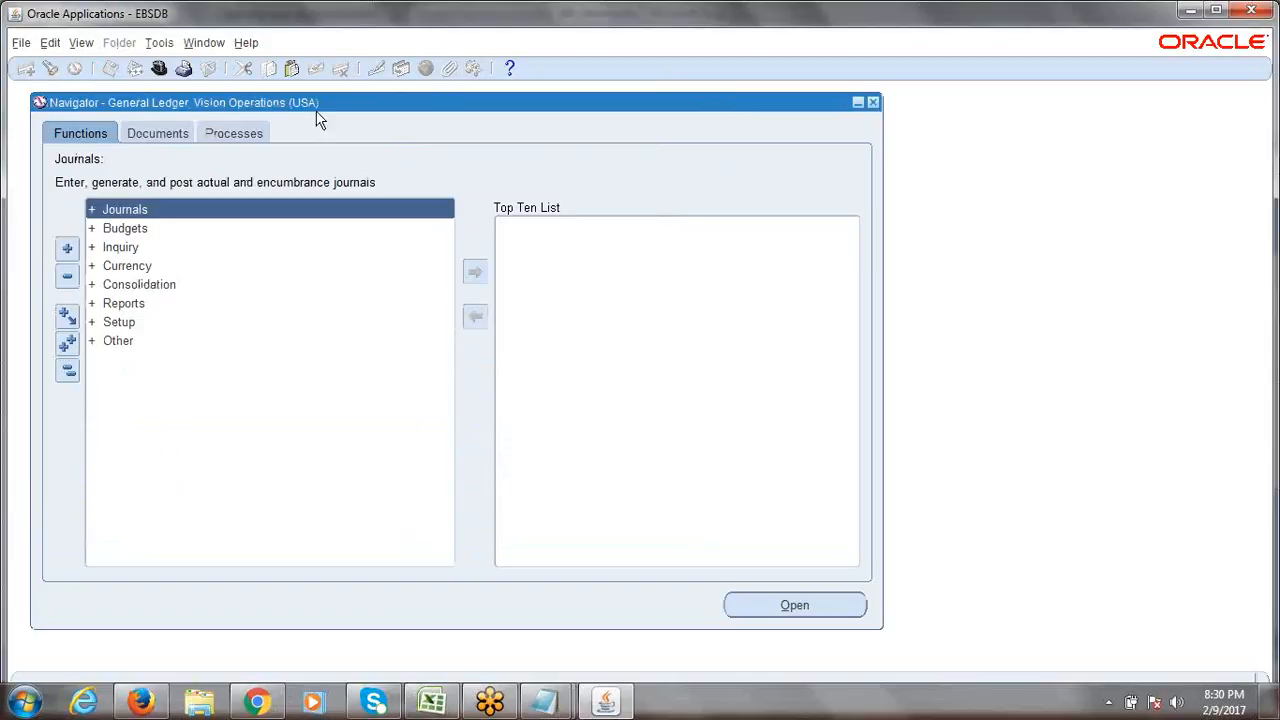
left_click(69, 372)
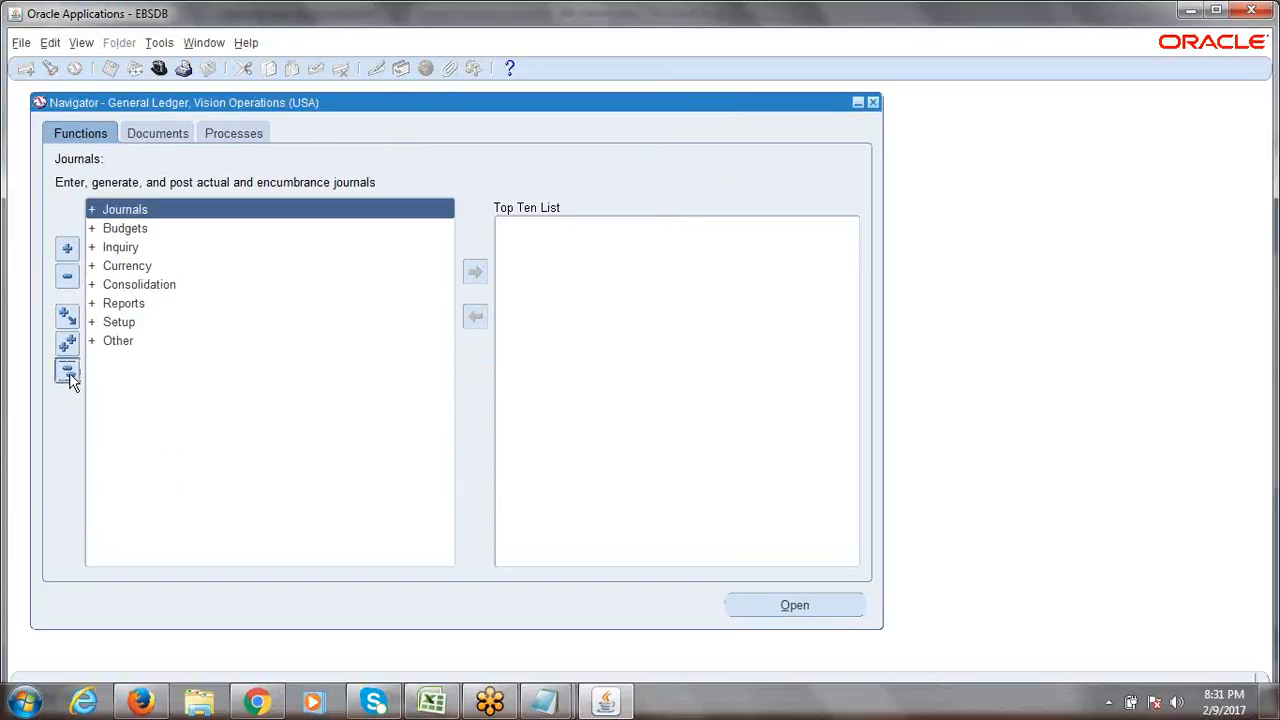
left_click(456, 701)
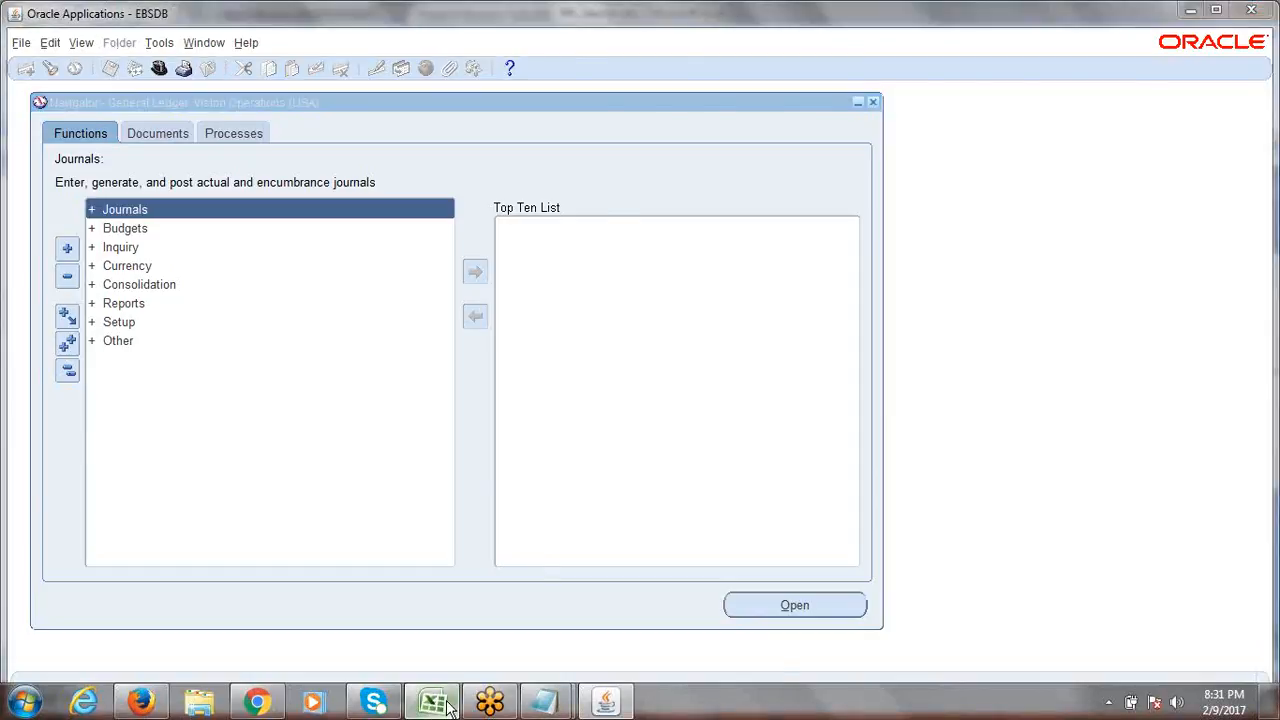
Insert two blank rows above Create Segment Values, moving it down to row 18.
left_click_drag(515, 505, 820, 521)
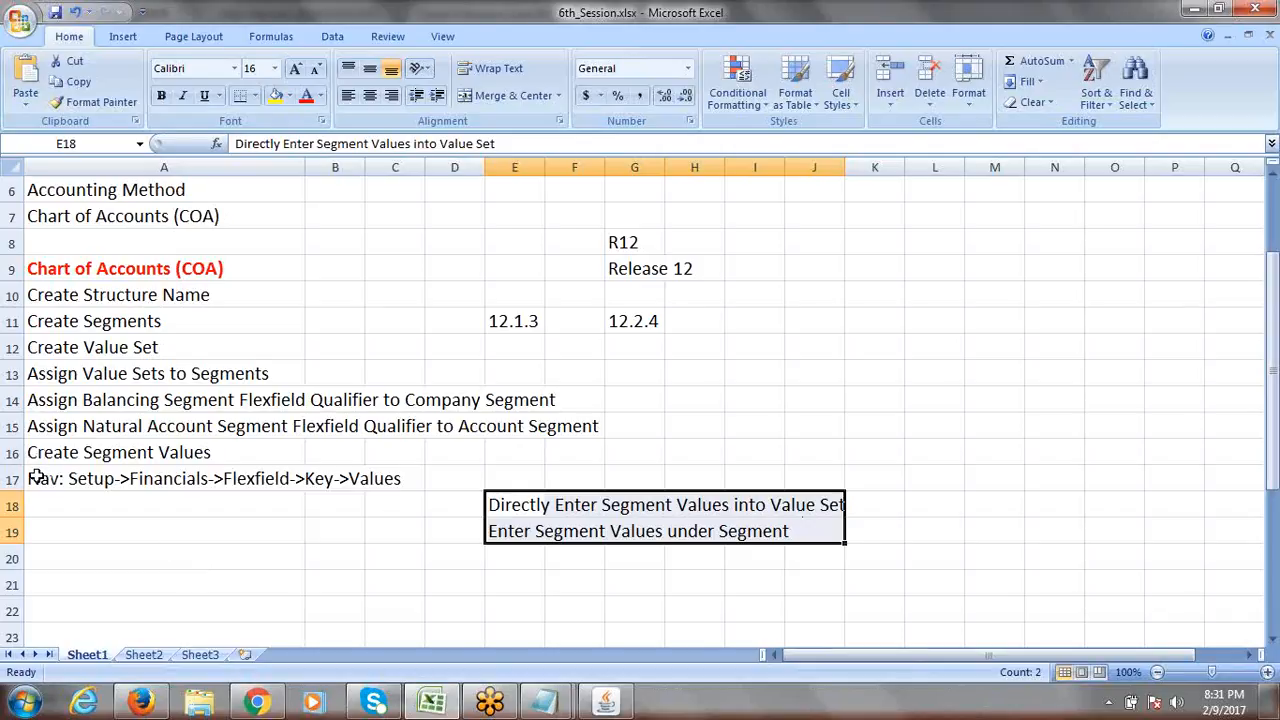
left_click_drag(33, 478, 838, 540)
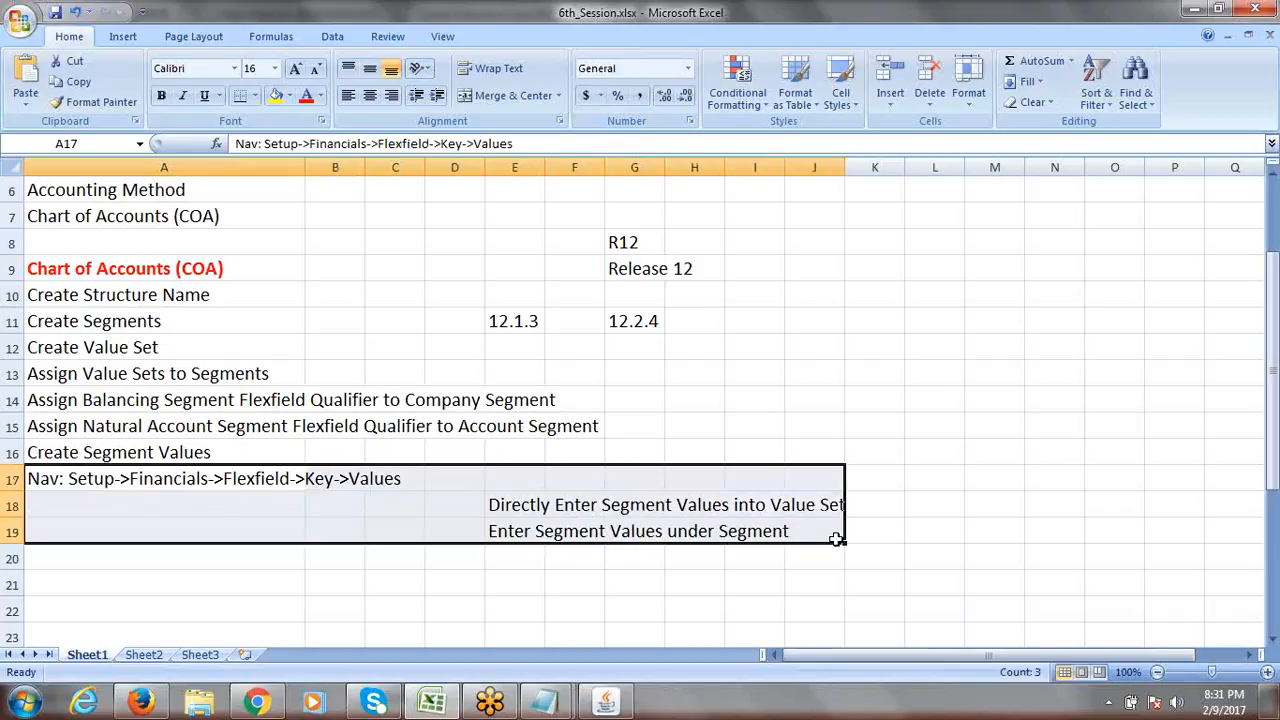
right_click(14, 452)
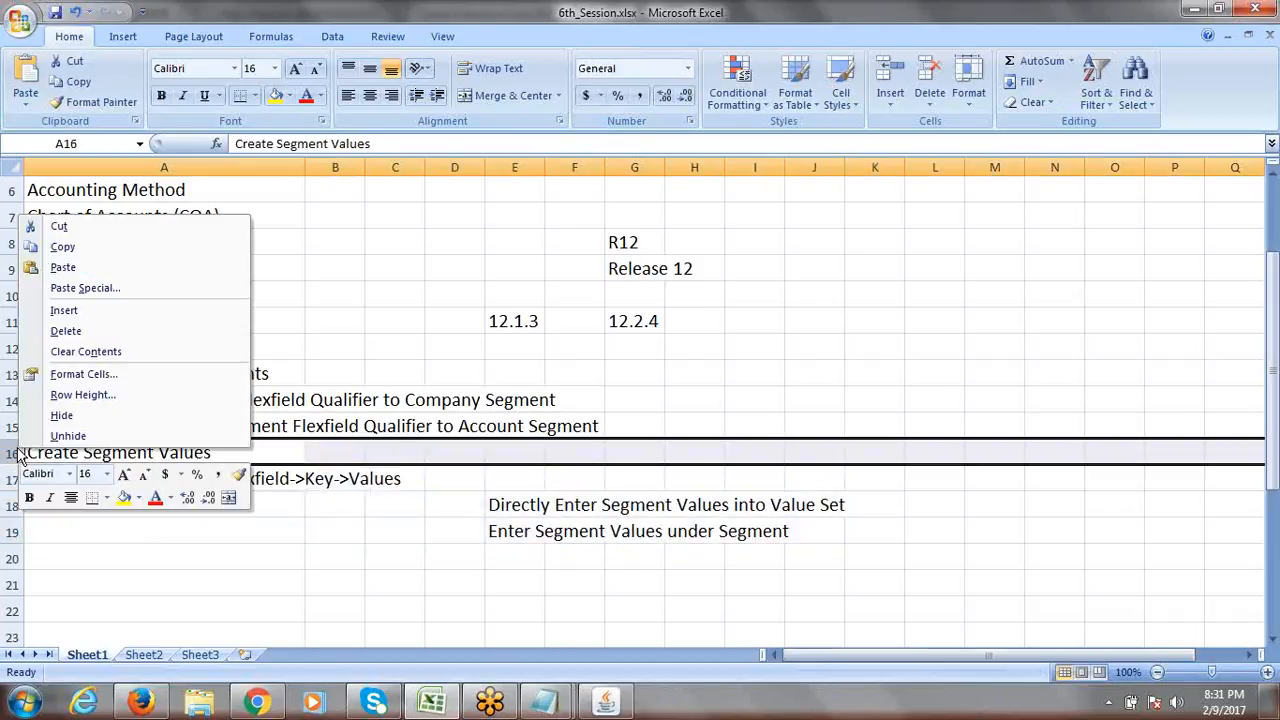
left_click(78, 312)
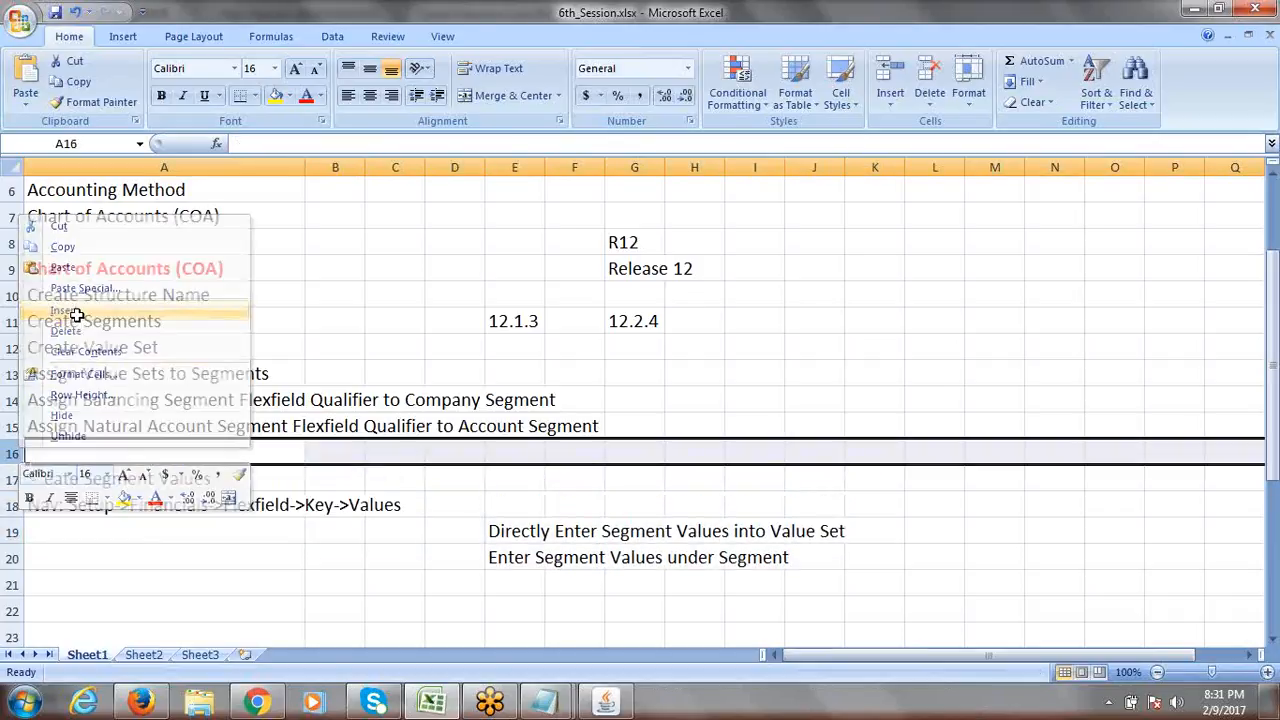
right_click(14, 453)
left_click(98, 316)
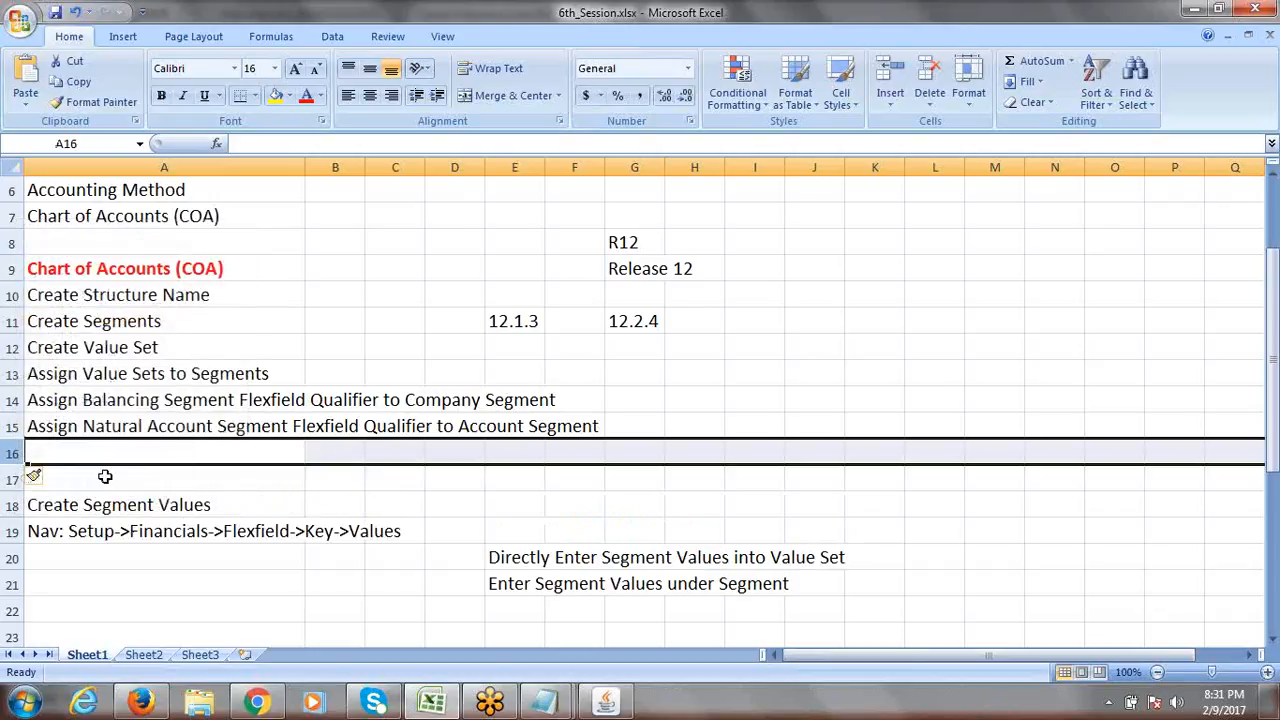
Select the list of setup steps from row 10 through row 15.
left_click(125, 455)
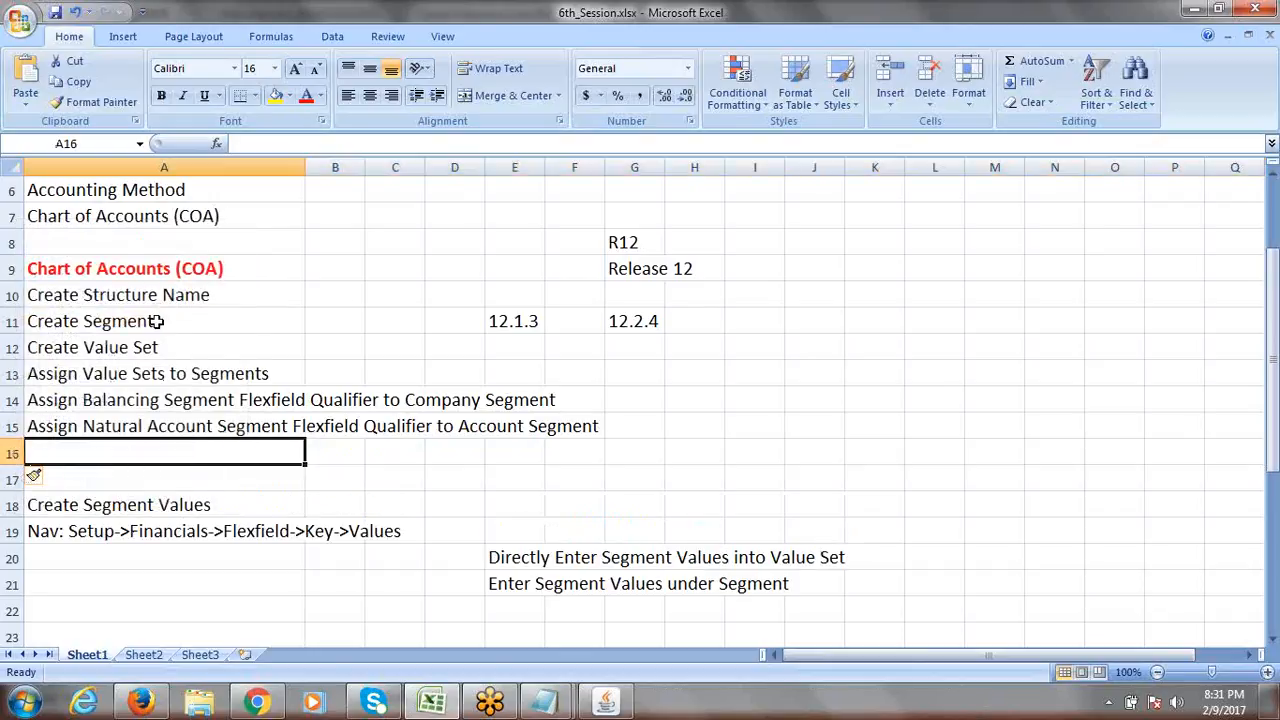
left_click_drag(151, 294, 154, 425)
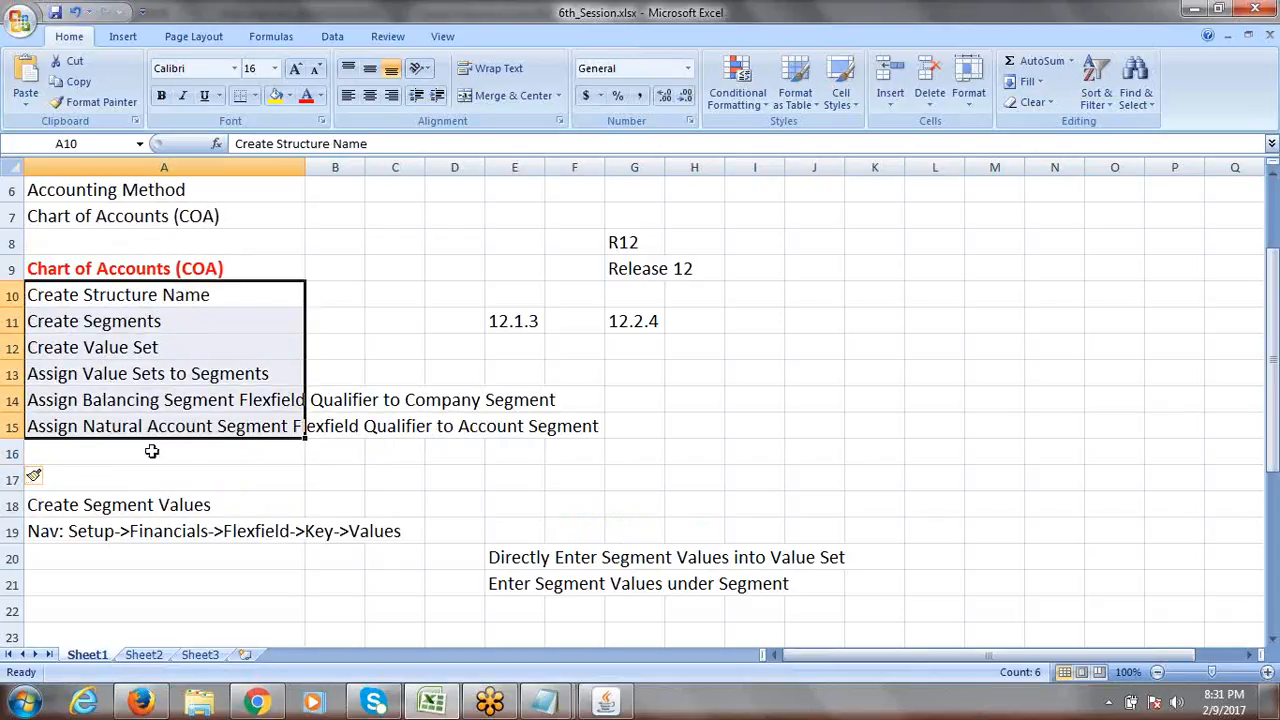
left_click(116, 507)
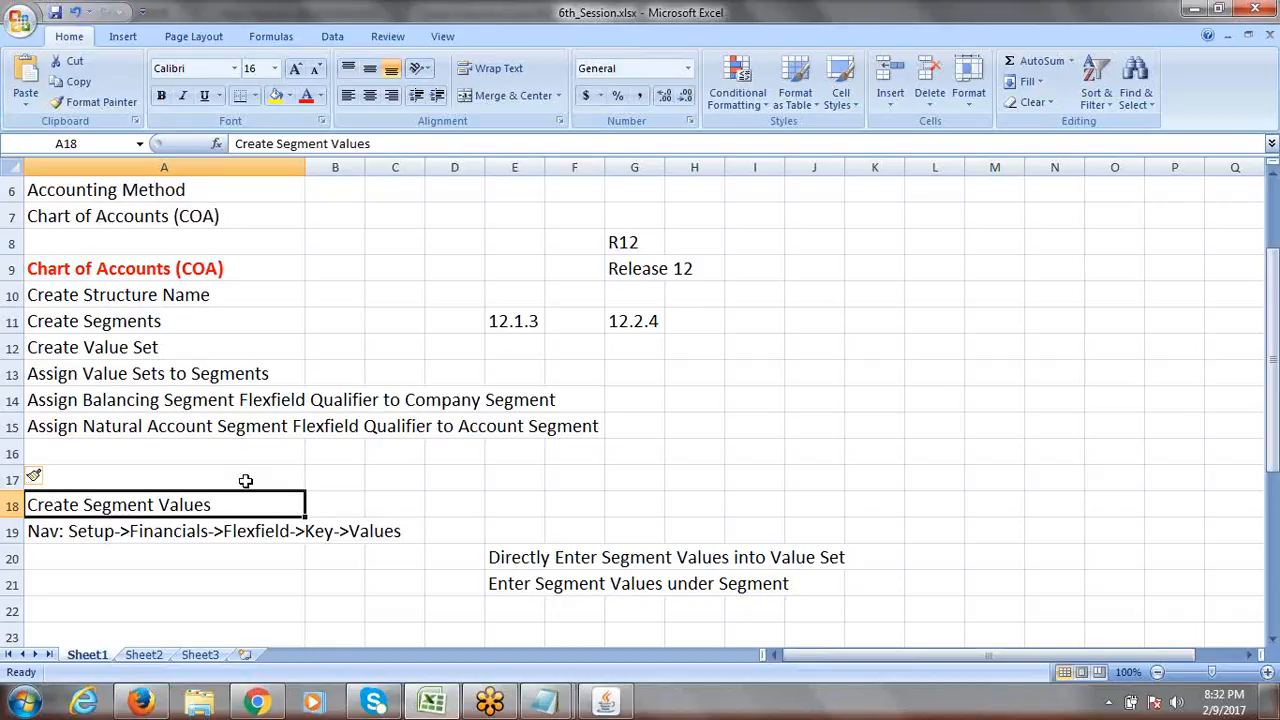
left_click(108, 457)
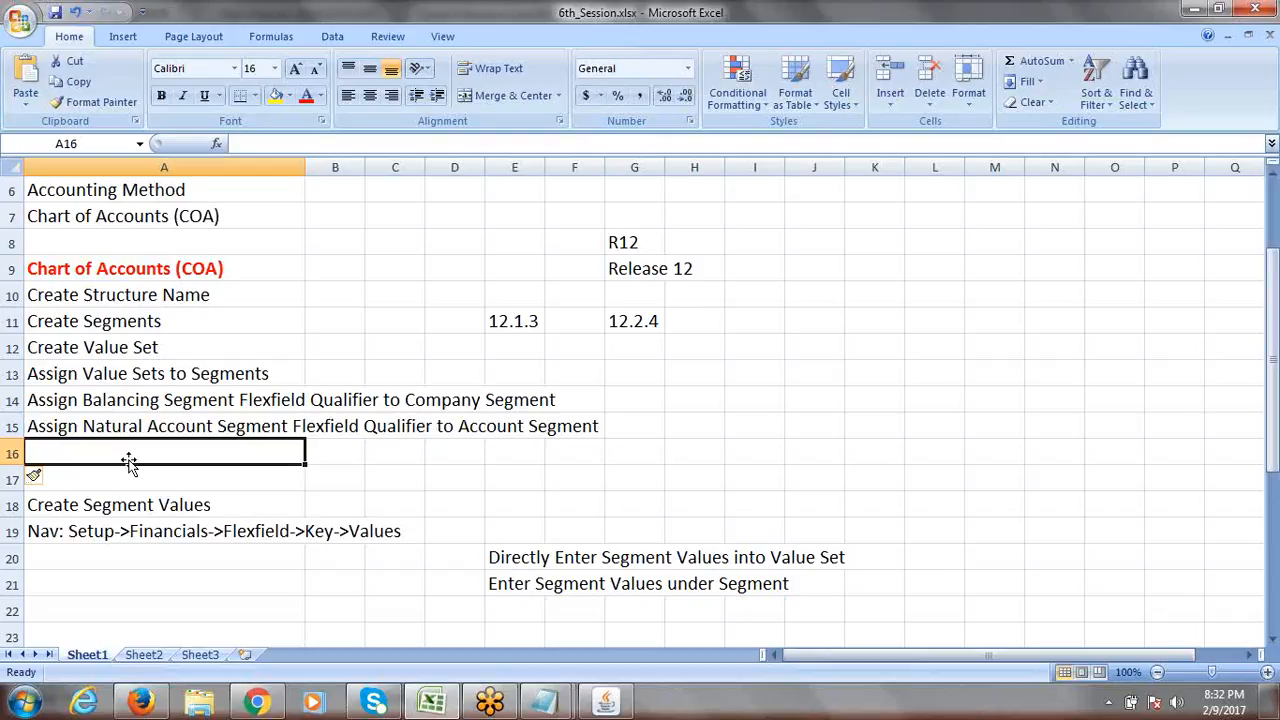
Type 'Application: User Management' into cell A16.
type("a")
key("BackSpace")
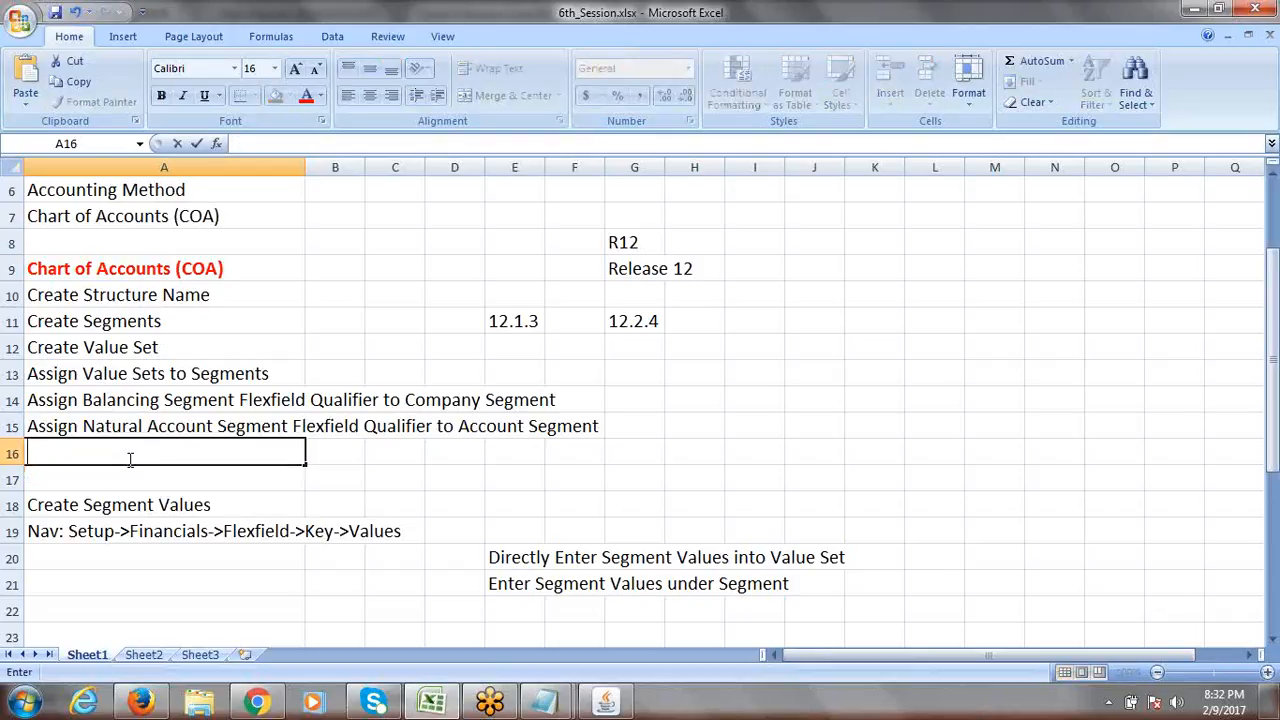
type("A")
type("pplication:")
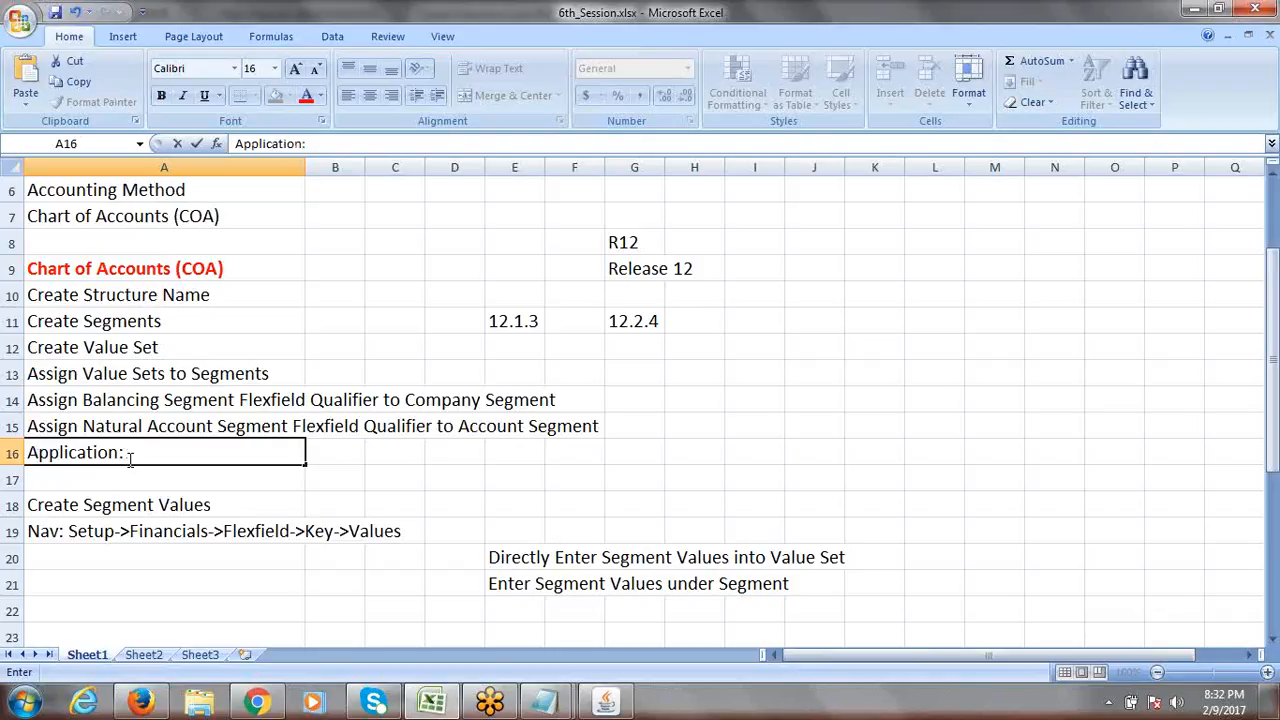
type("U")
key("F2")
type("er")
key("BackSpace")
key("BackSpace")
type("ser Man")
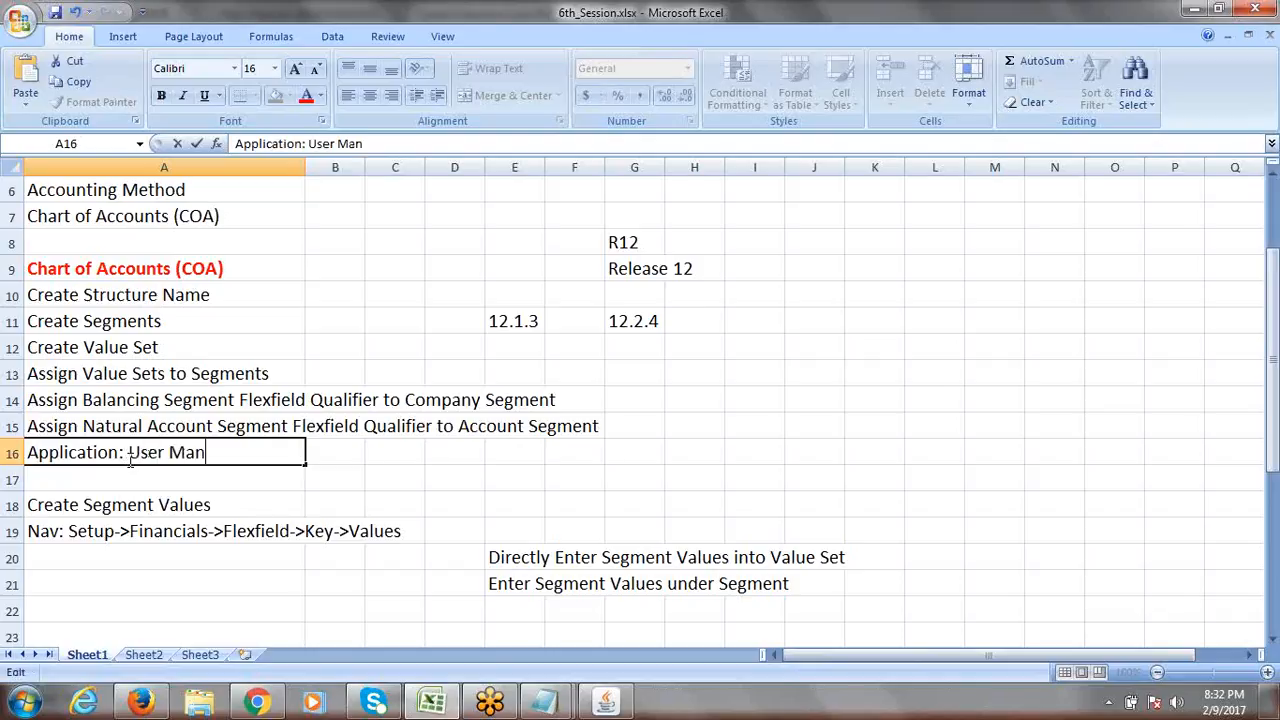
type("agement")
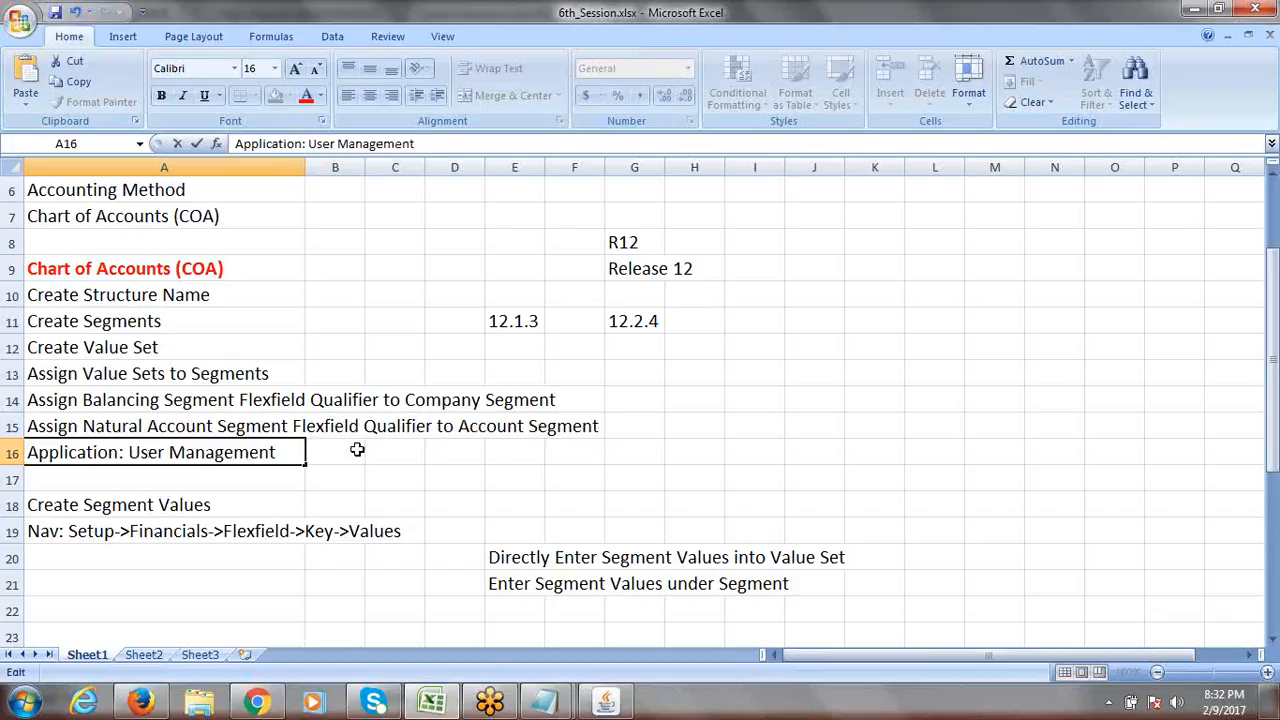
left_click(347, 451)
Highlight 'User Management' within the A16 note.
left_click(231, 452)
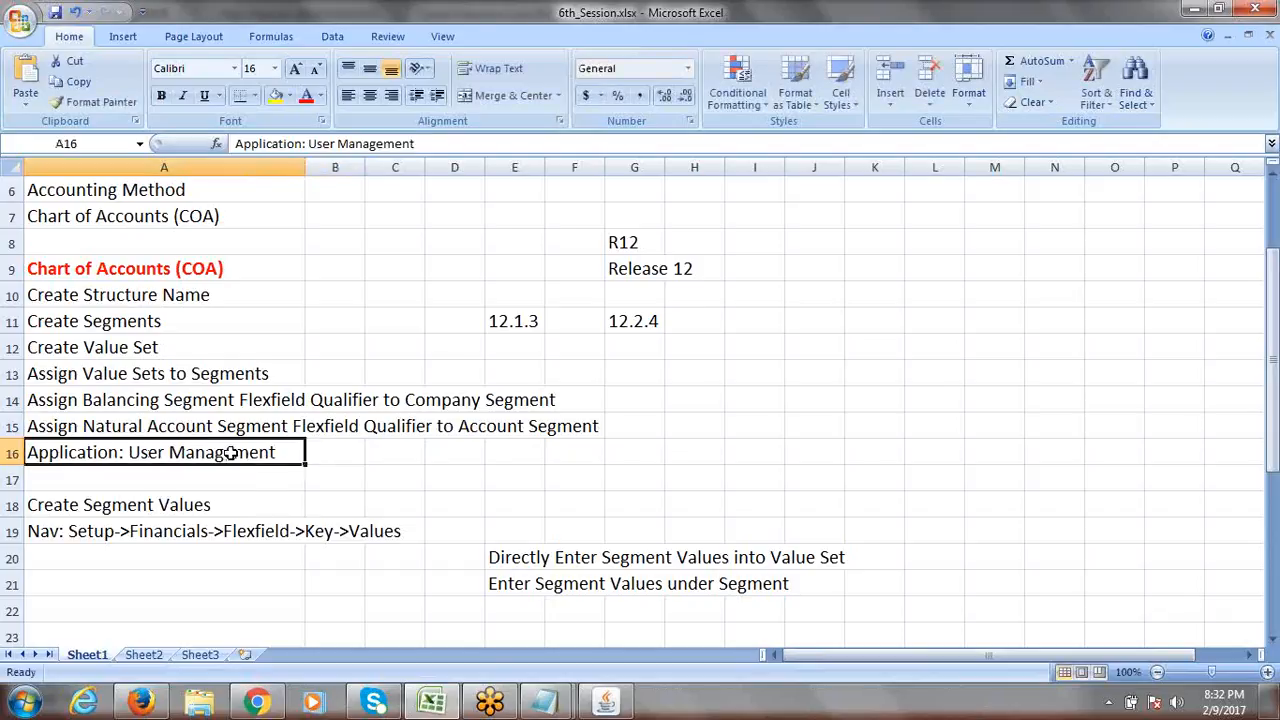
double_click(284, 452)
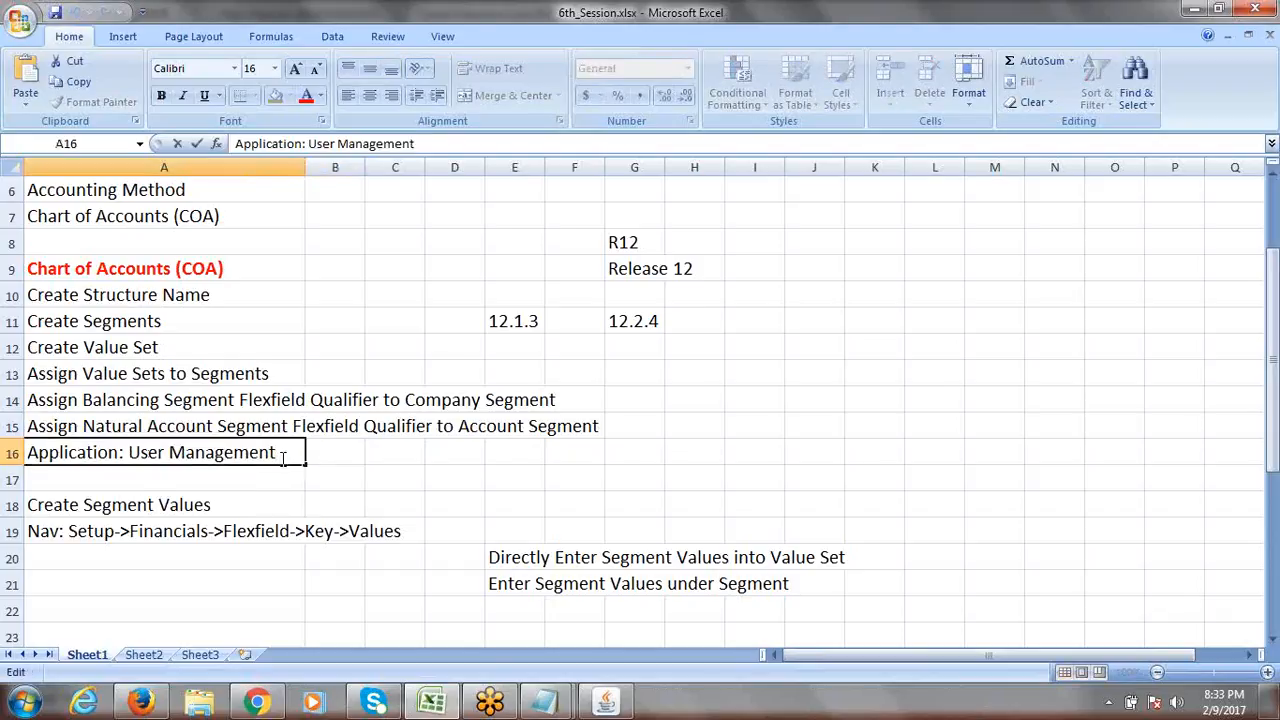
left_click_drag(286, 452, 130, 463)
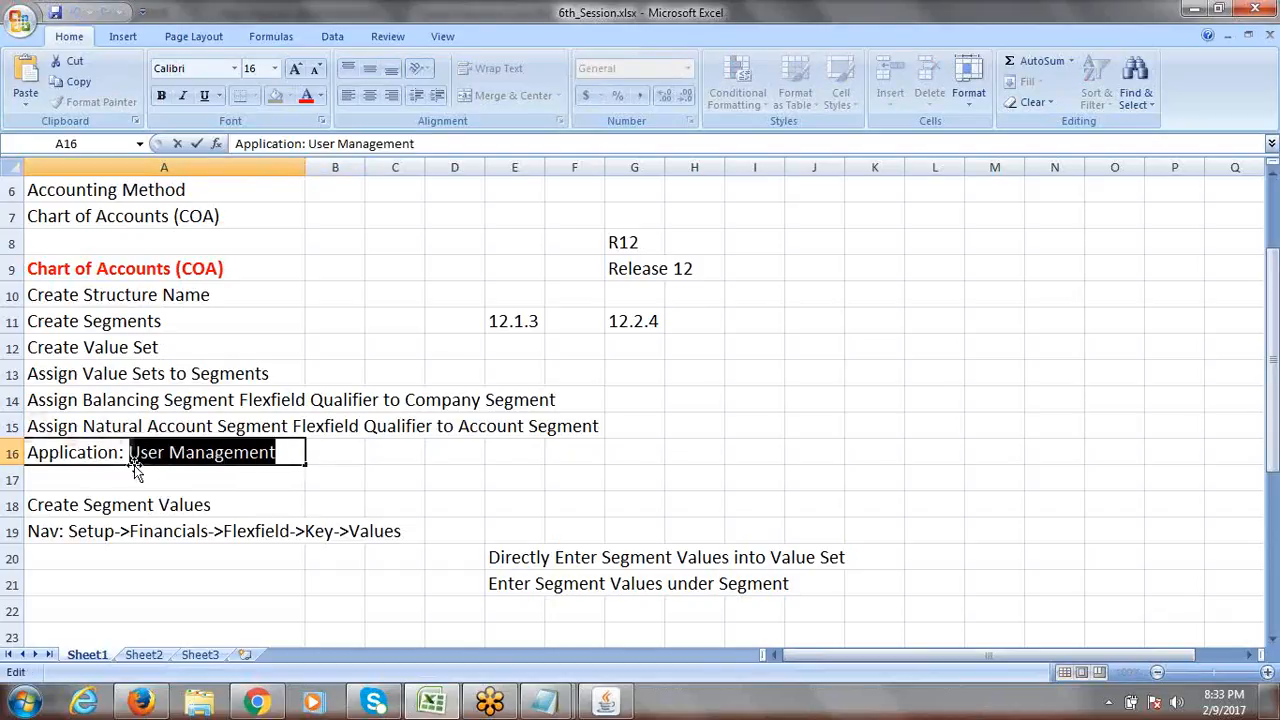
left_click(286, 453)
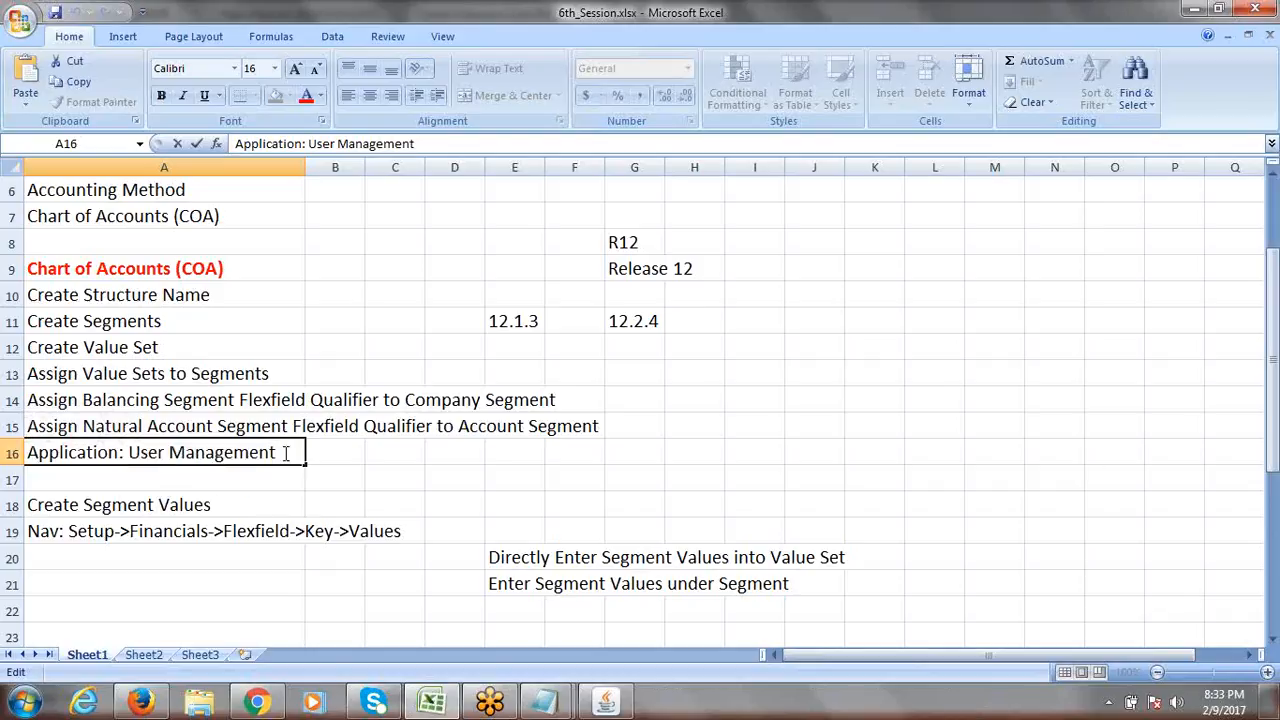
left_click_drag(130, 455, 285, 452)
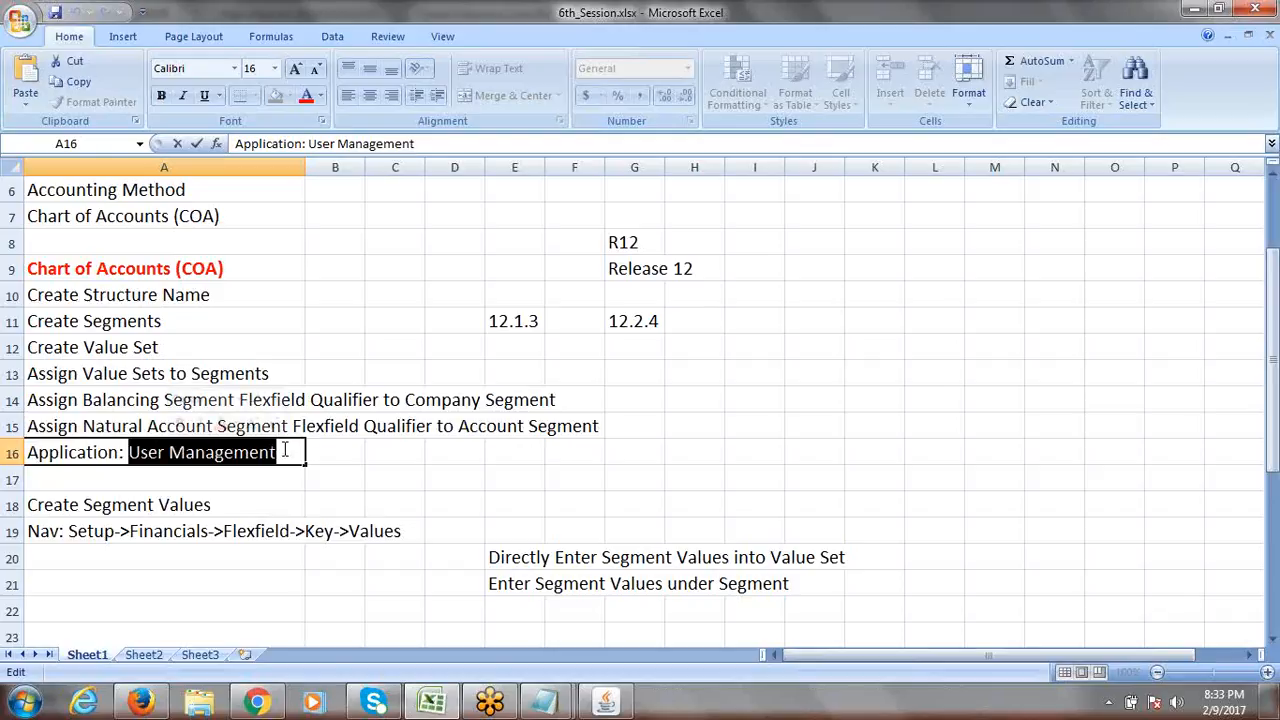
left_click(341, 454)
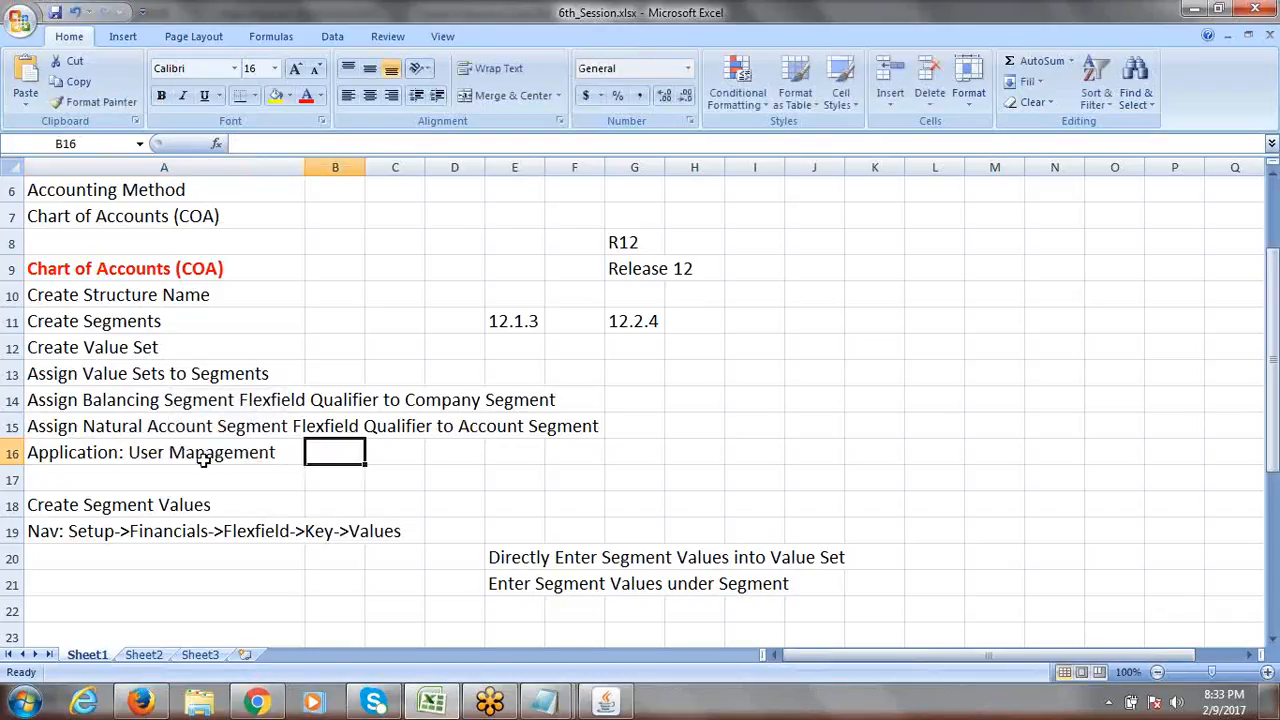
Open Setup > Financials > Flexfields > Key > Values in the Oracle Navigator.
left_click(606, 700)
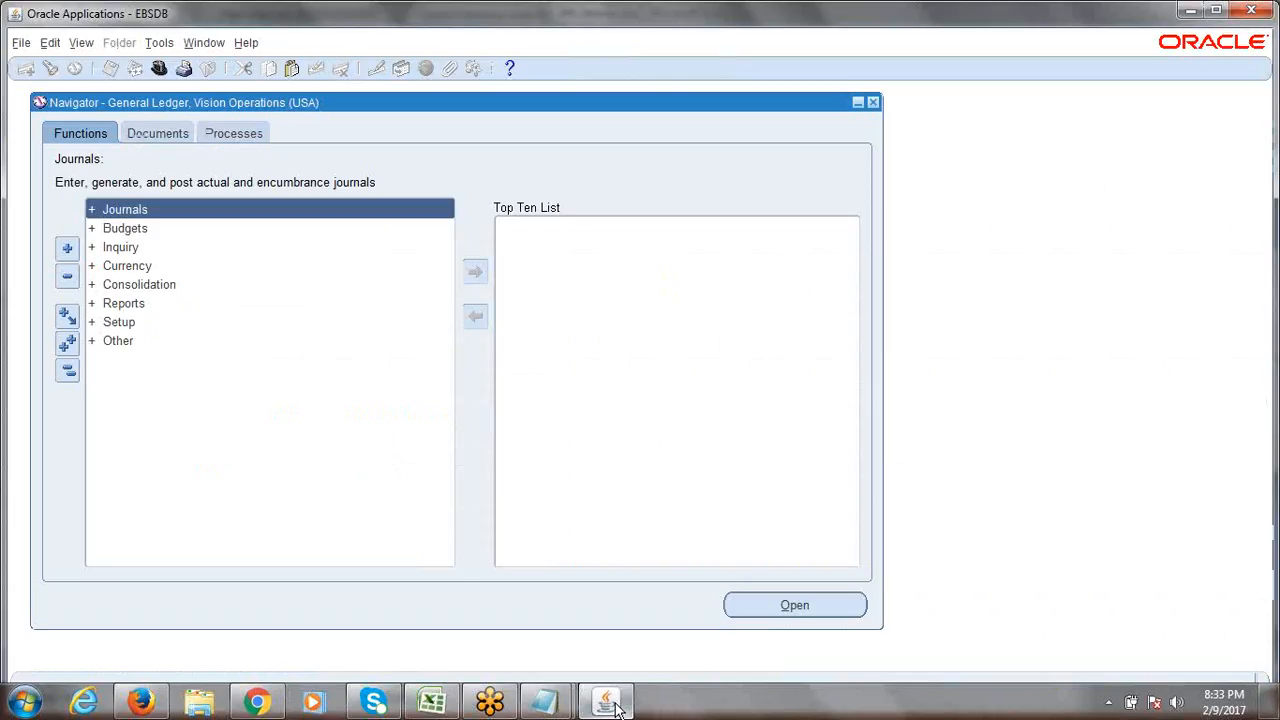
double_click(128, 322)
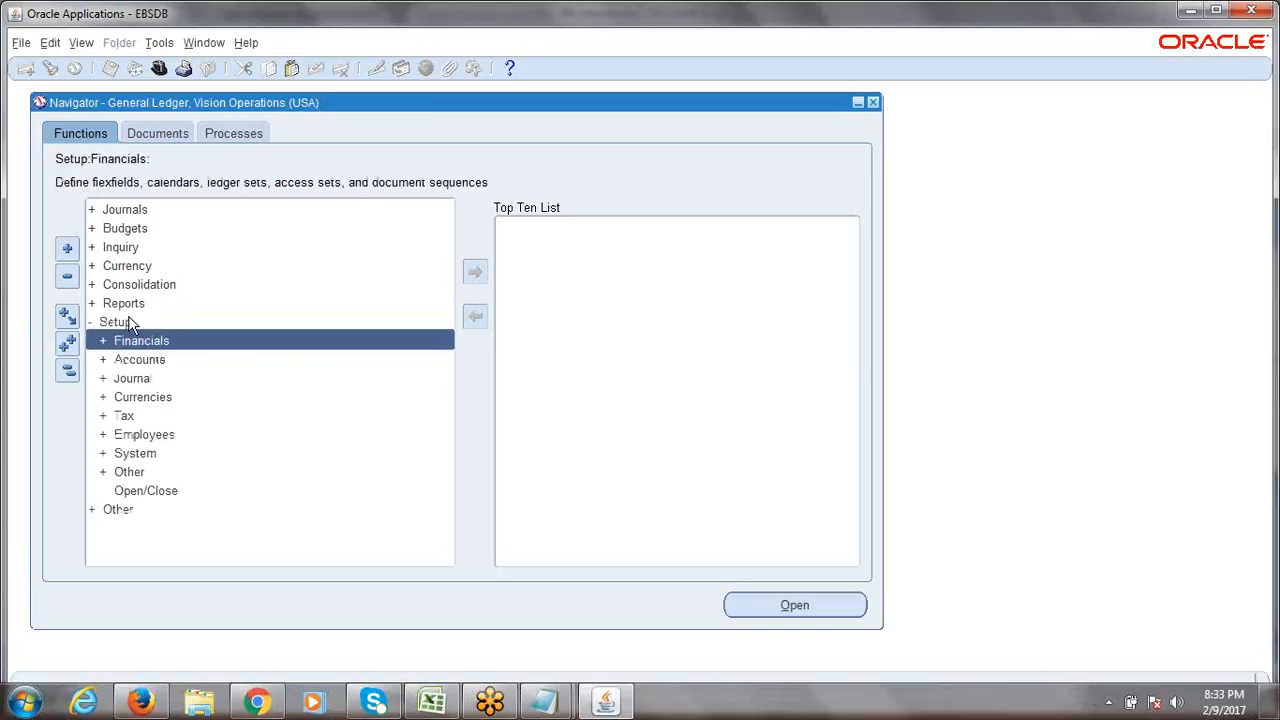
double_click(143, 348)
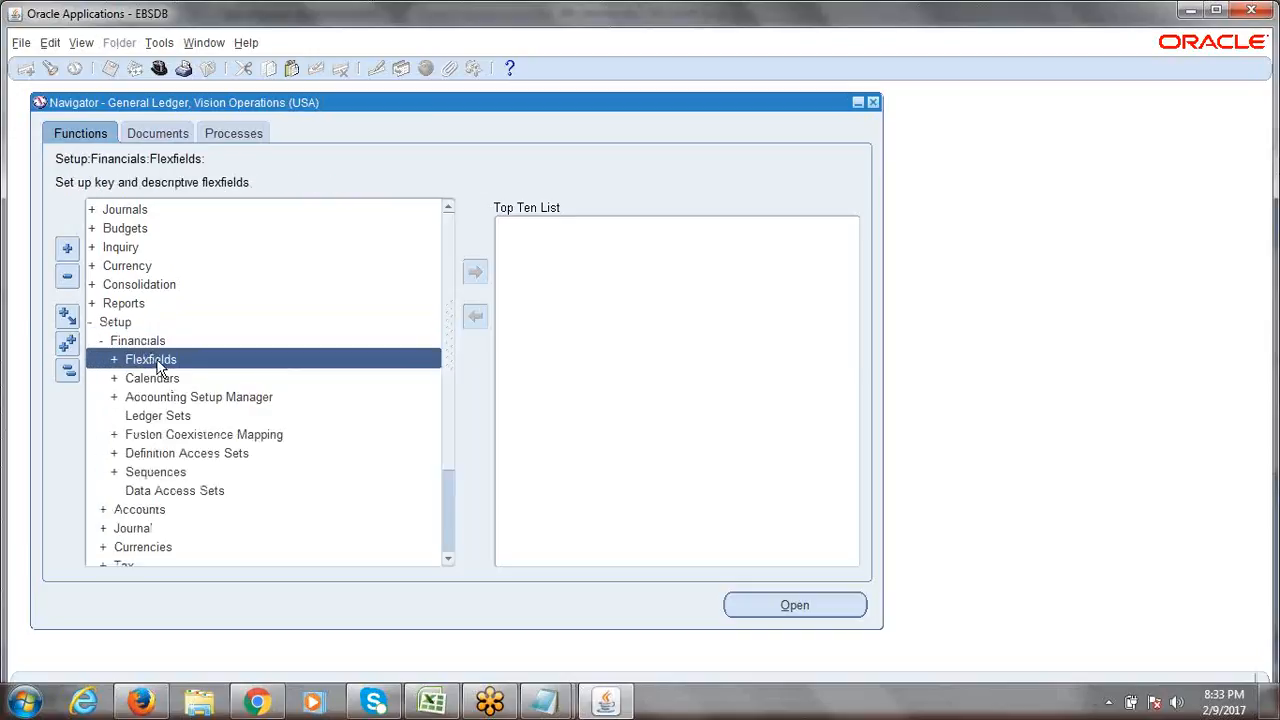
double_click(157, 360)
double_click(161, 375)
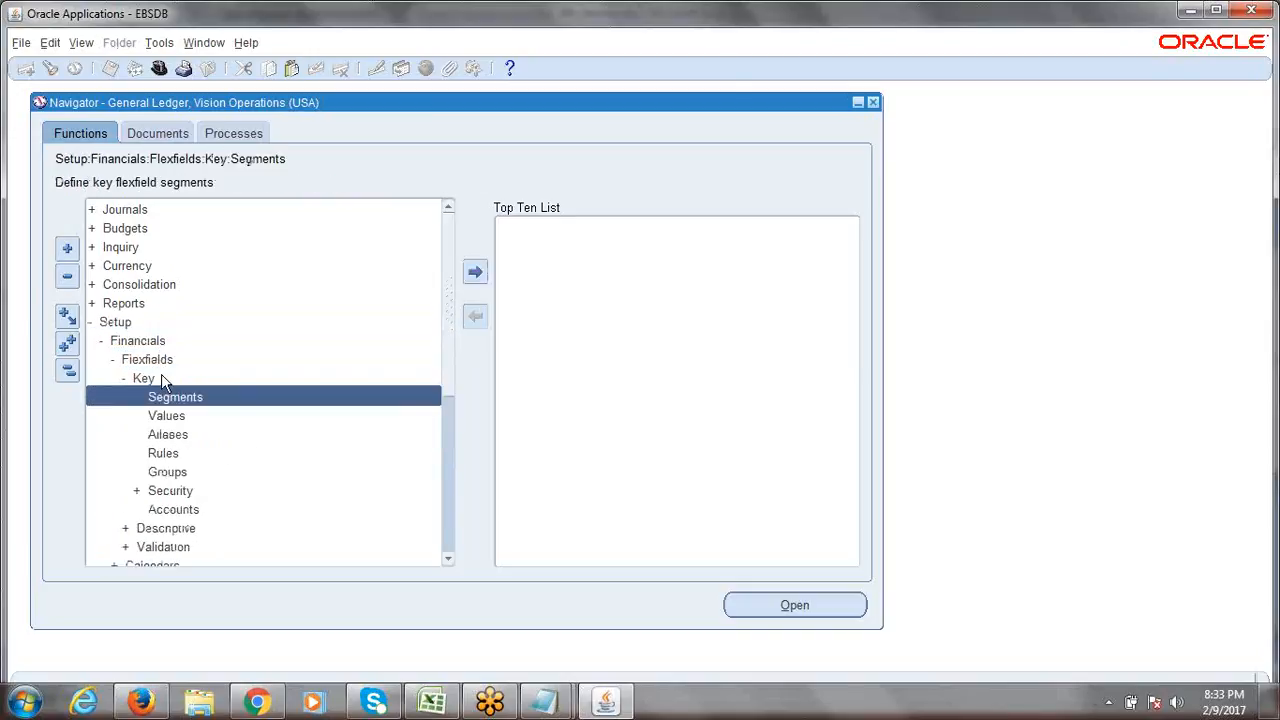
double_click(177, 416)
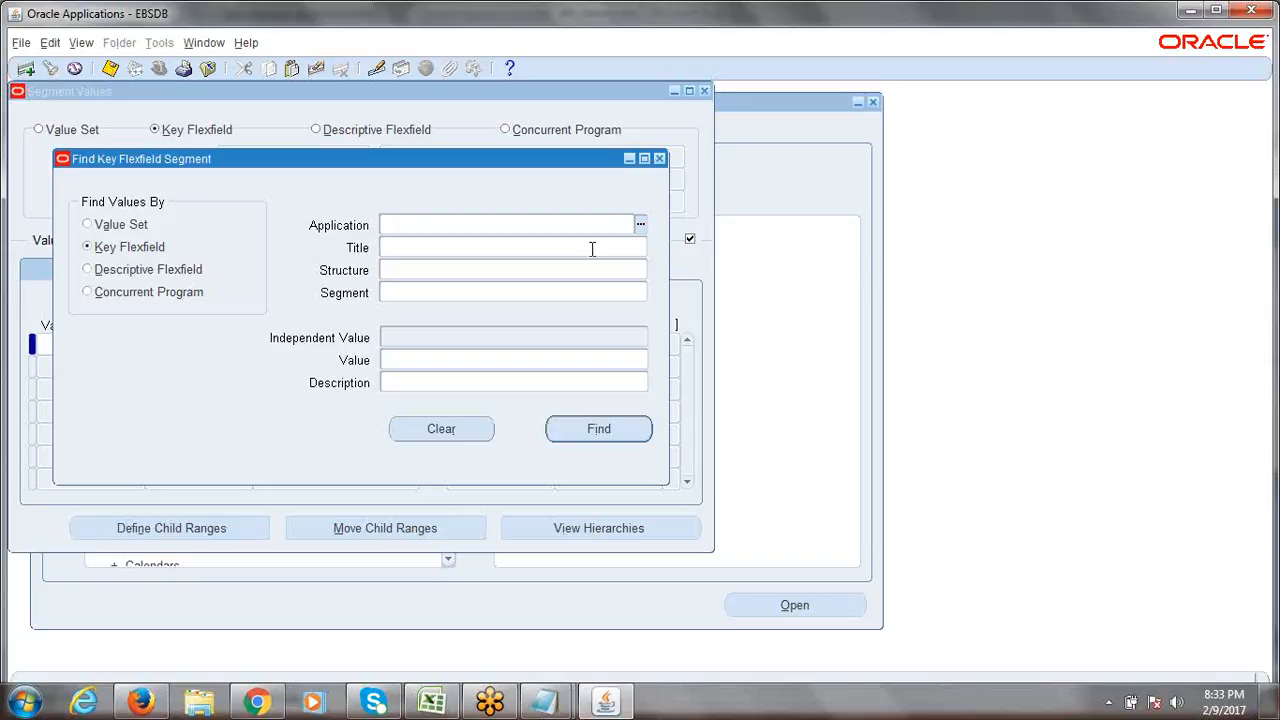
Try the Application list of values, dismiss the FRM-41830 empty-list alerts, and return to Excel.
left_click(641, 226)
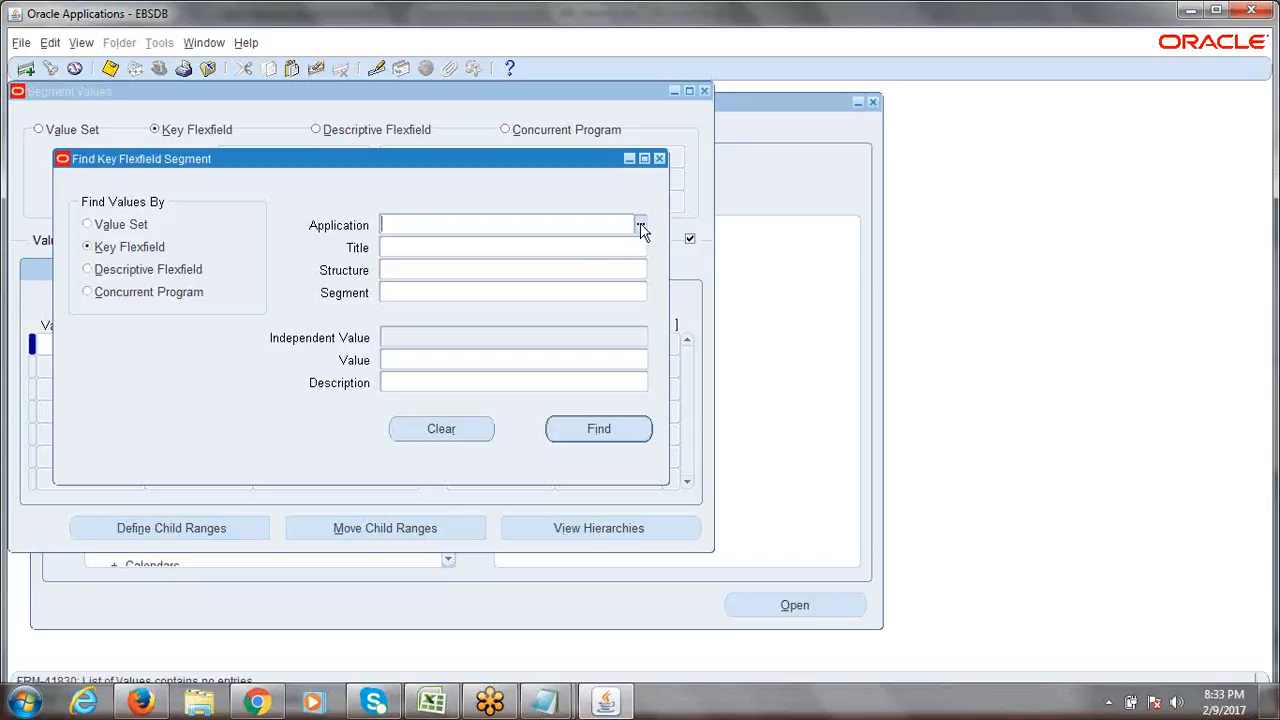
left_click(641, 227)
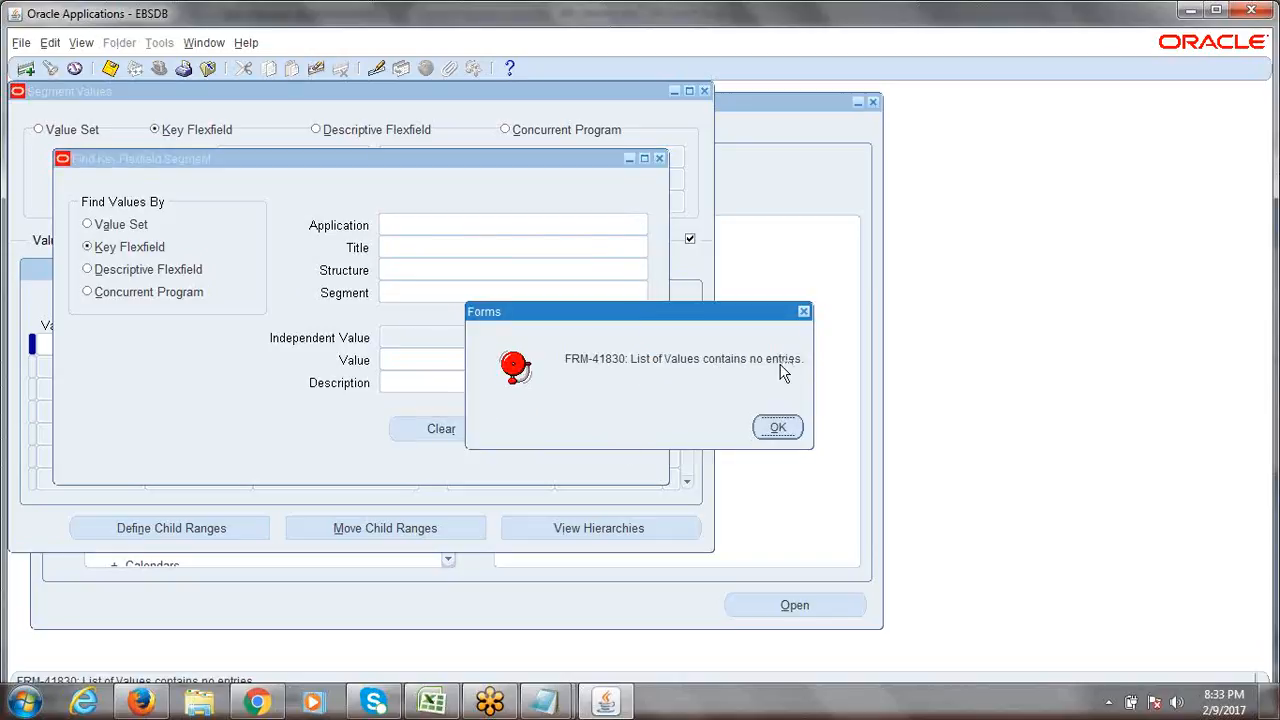
left_click(783, 428)
left_click(783, 428)
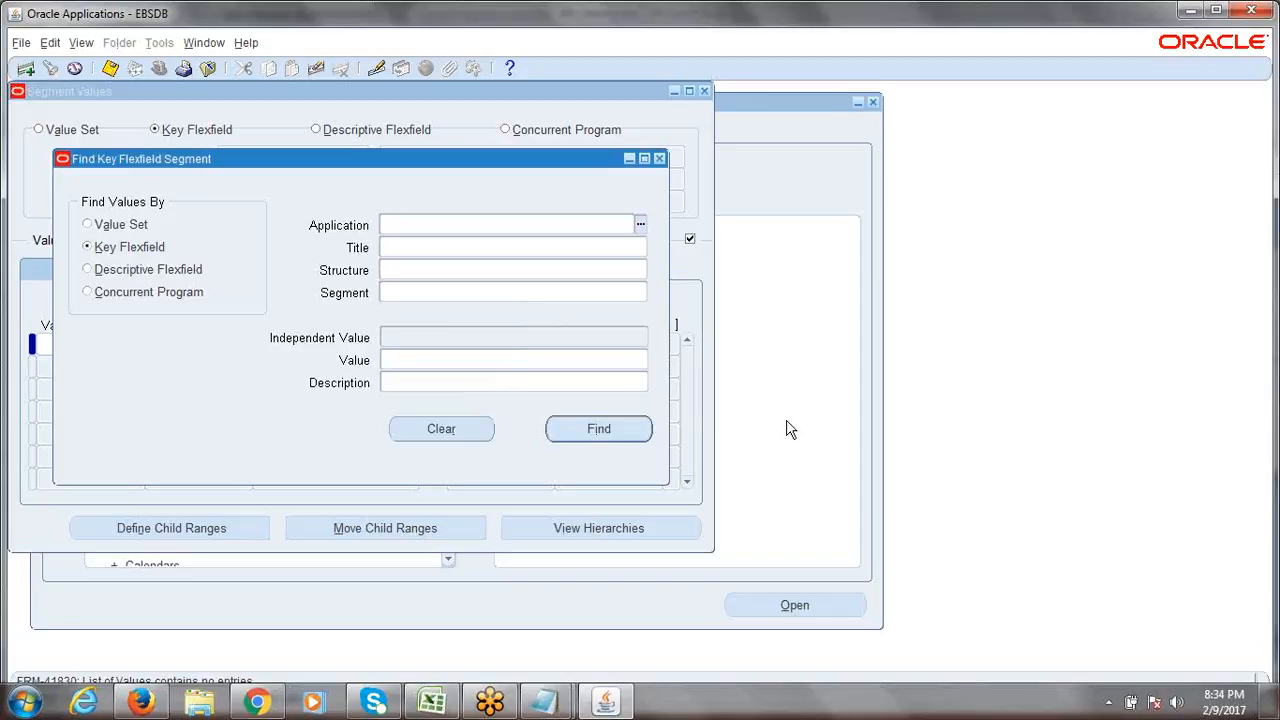
key("alt+Tab")
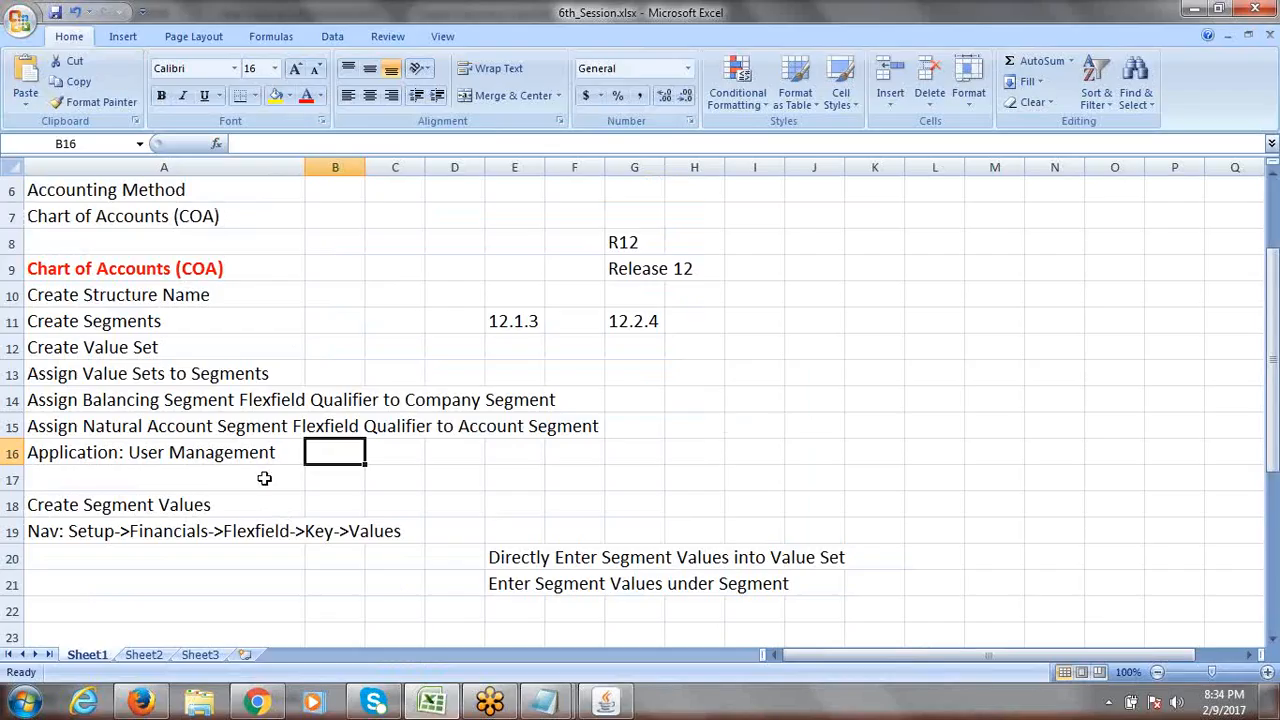
Prefix the A16 note with '1.' to make it step 1.
left_click(203, 461)
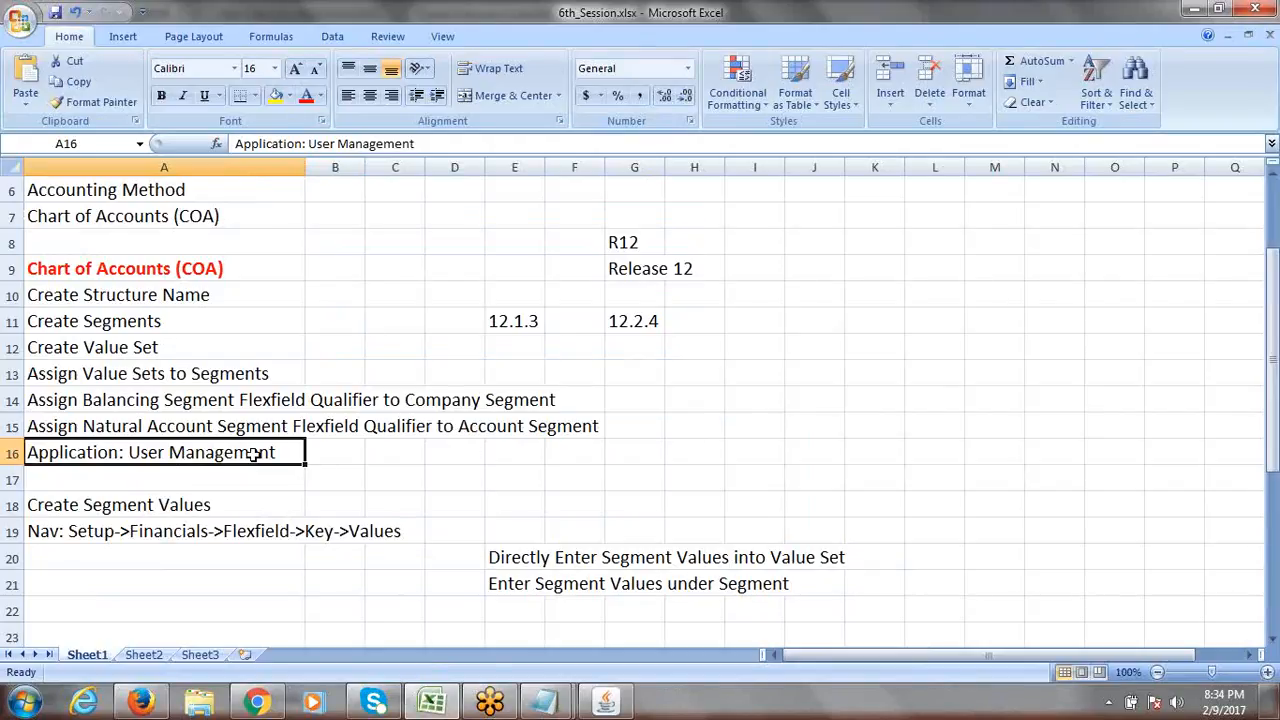
left_click(65, 478)
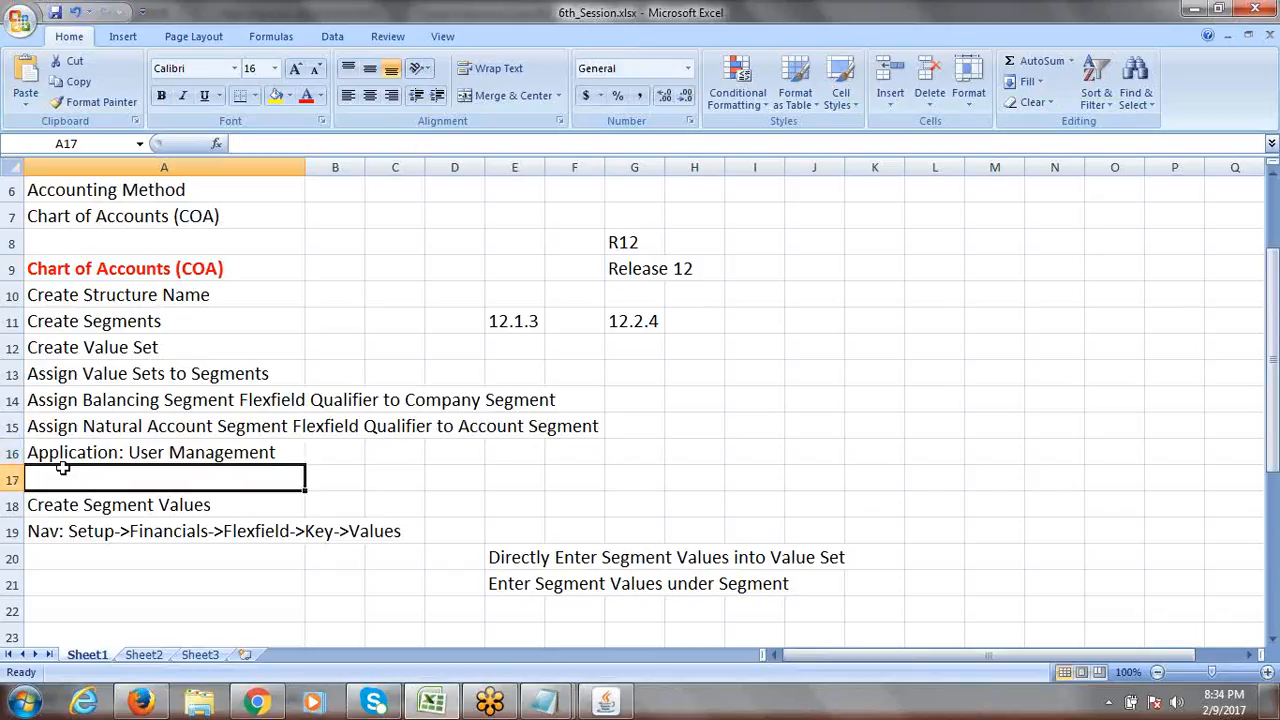
left_click(52, 453)
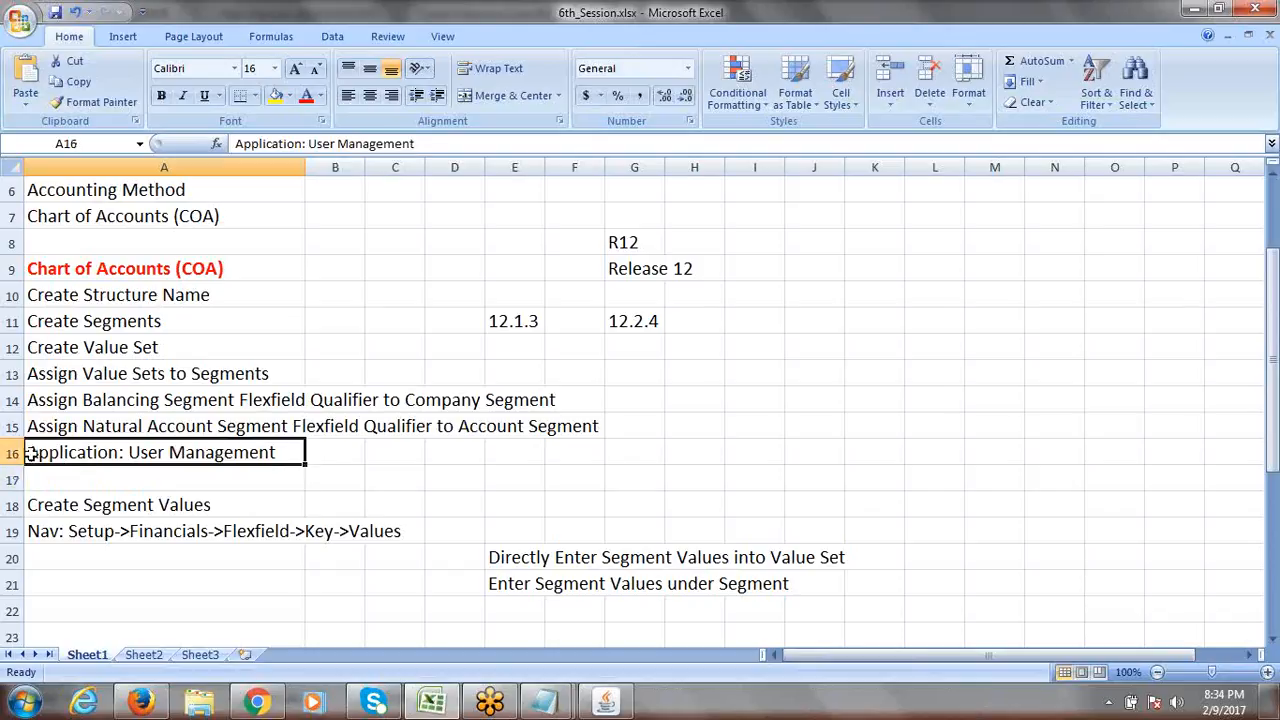
double_click(31, 453)
type("1.")
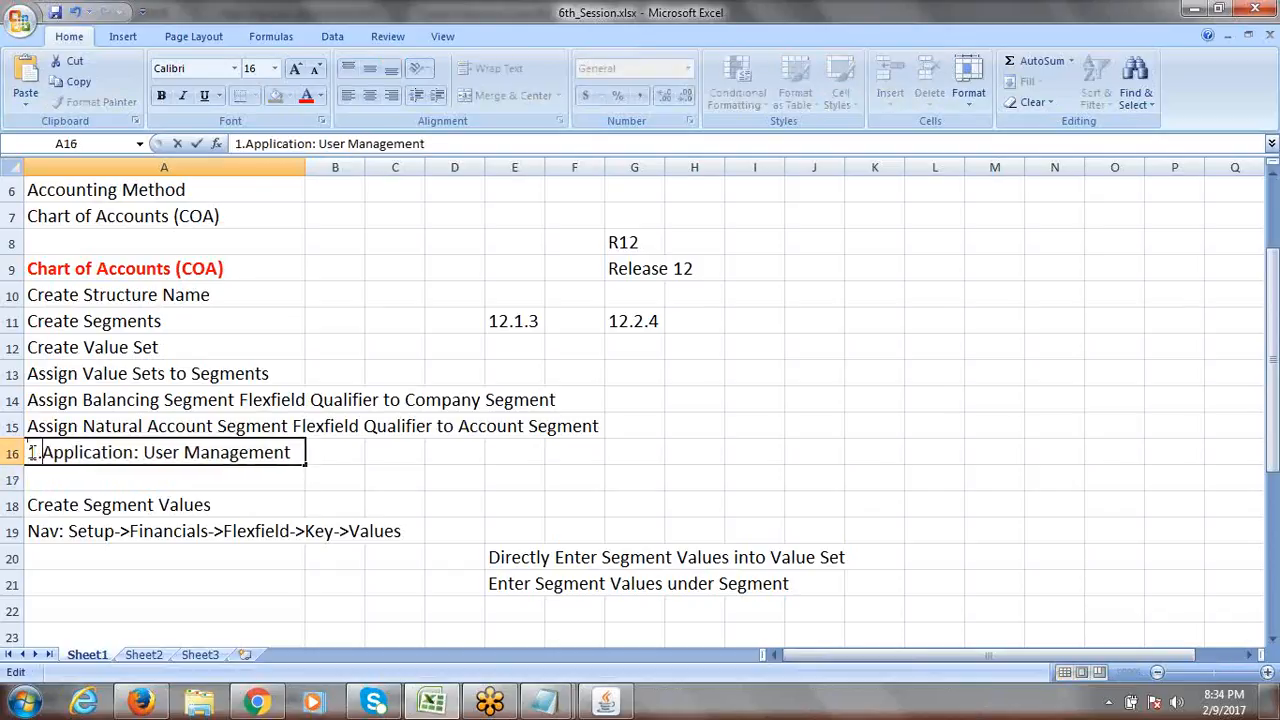
left_click(90, 474)
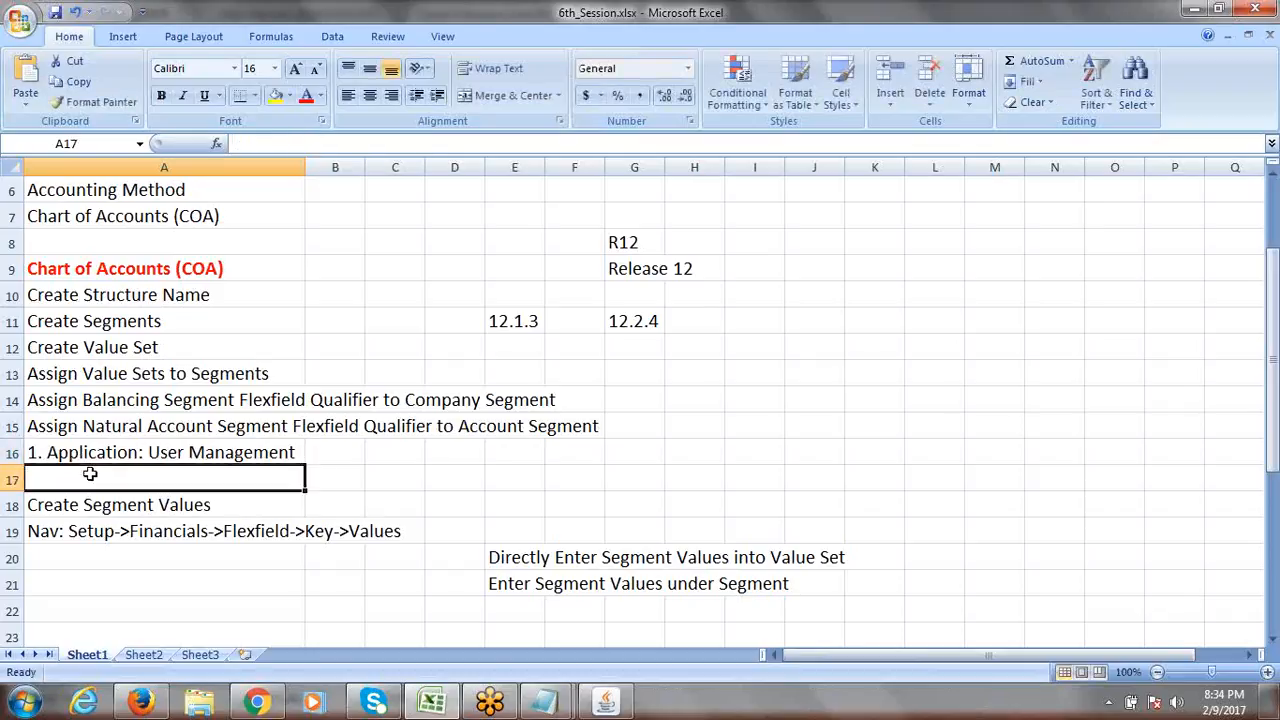
Enter '2. Assign Grants to User' in A17 and select both numbered steps.
type("2. ")
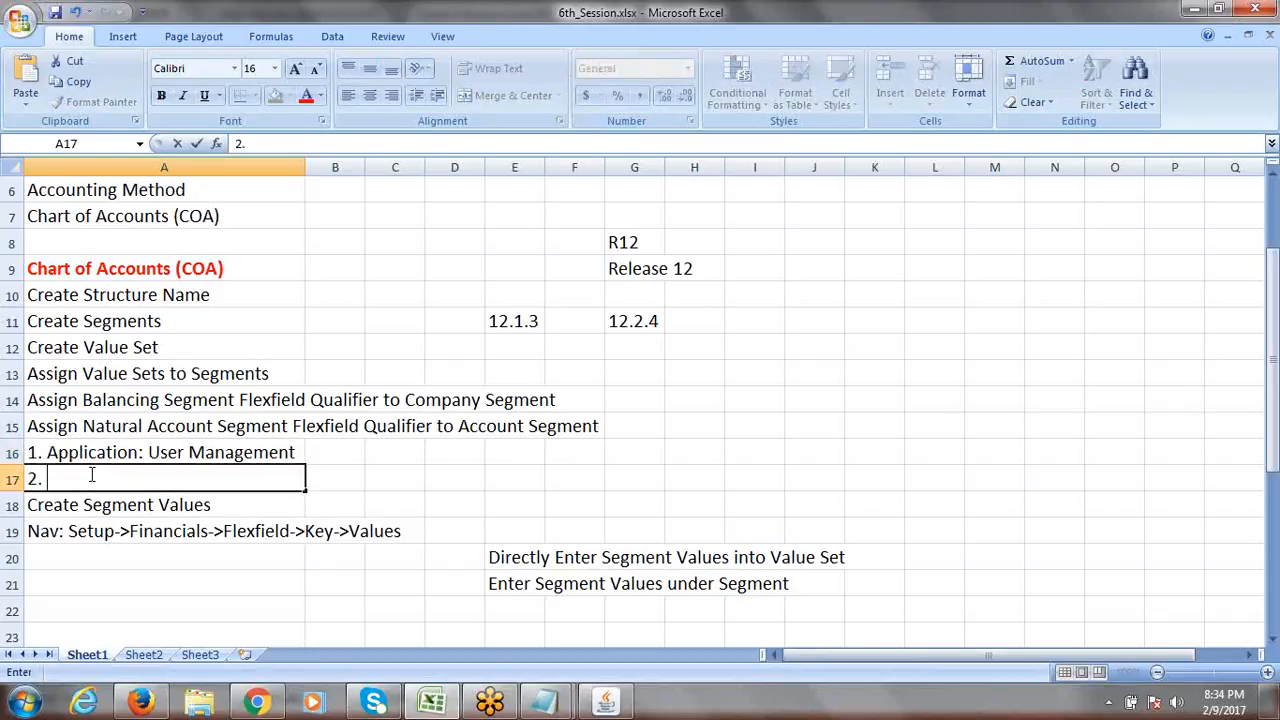
type("Assign Grants")
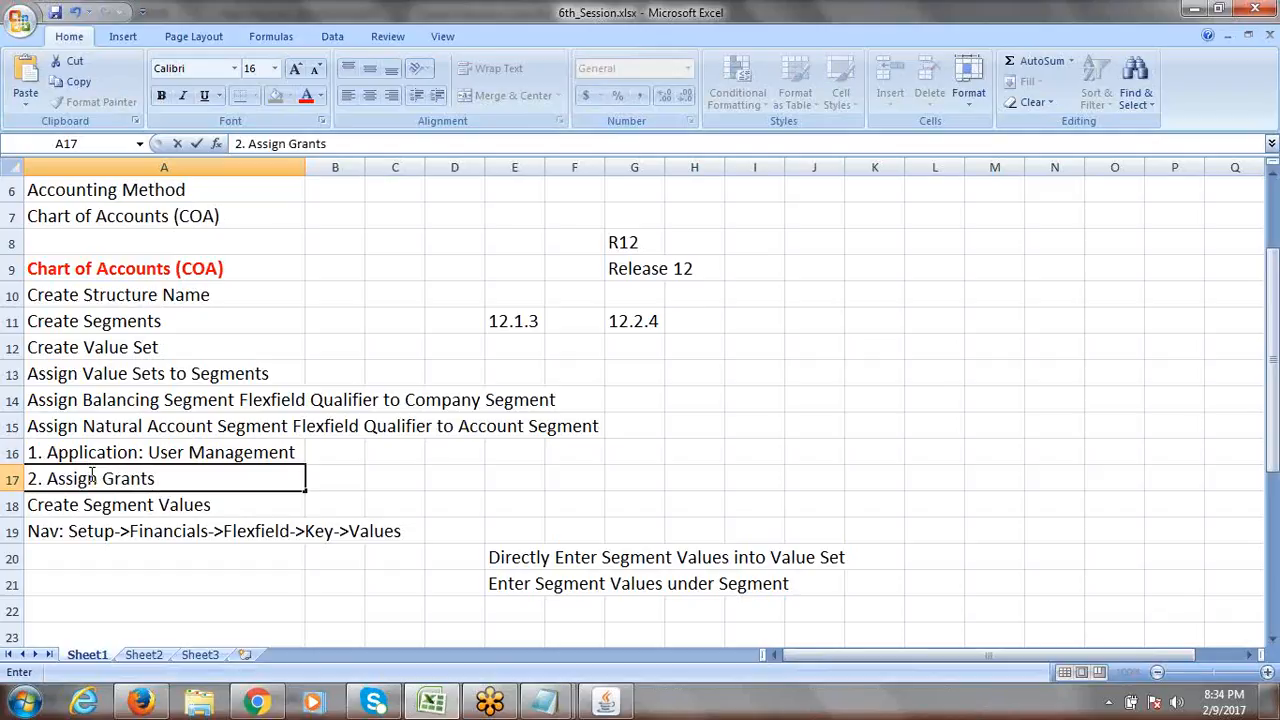
type(" to User")
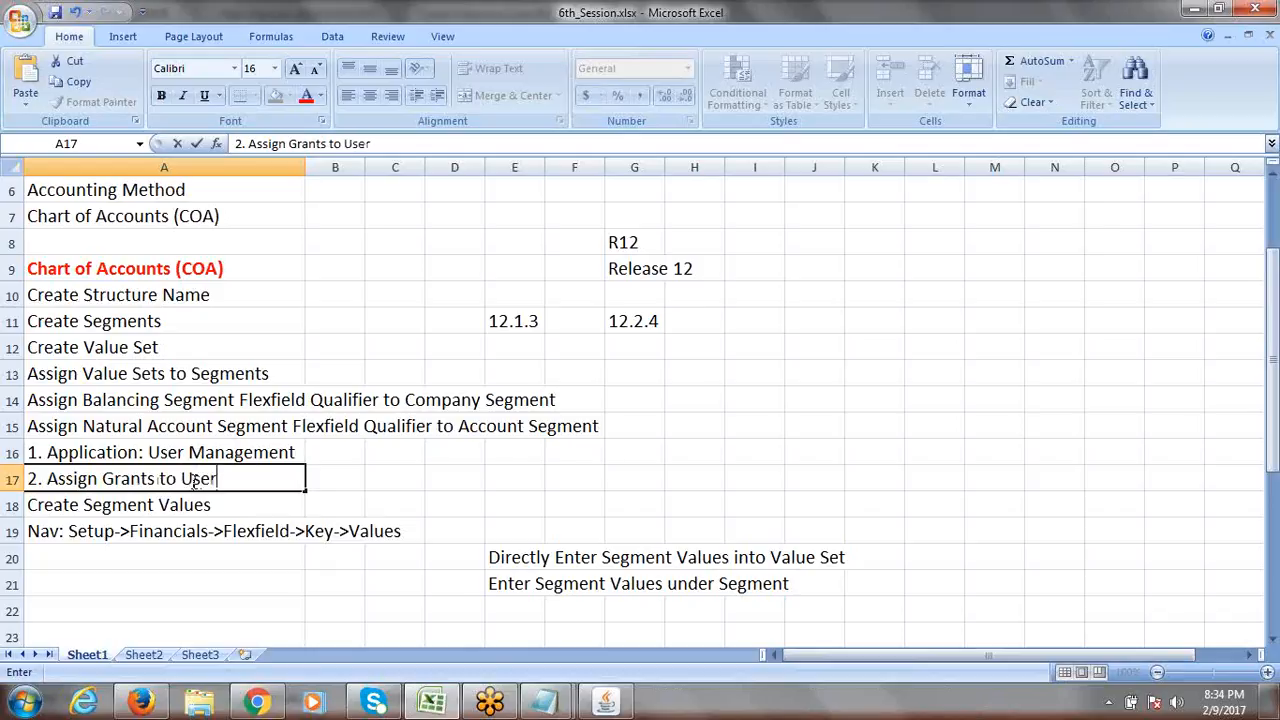
left_click(351, 479)
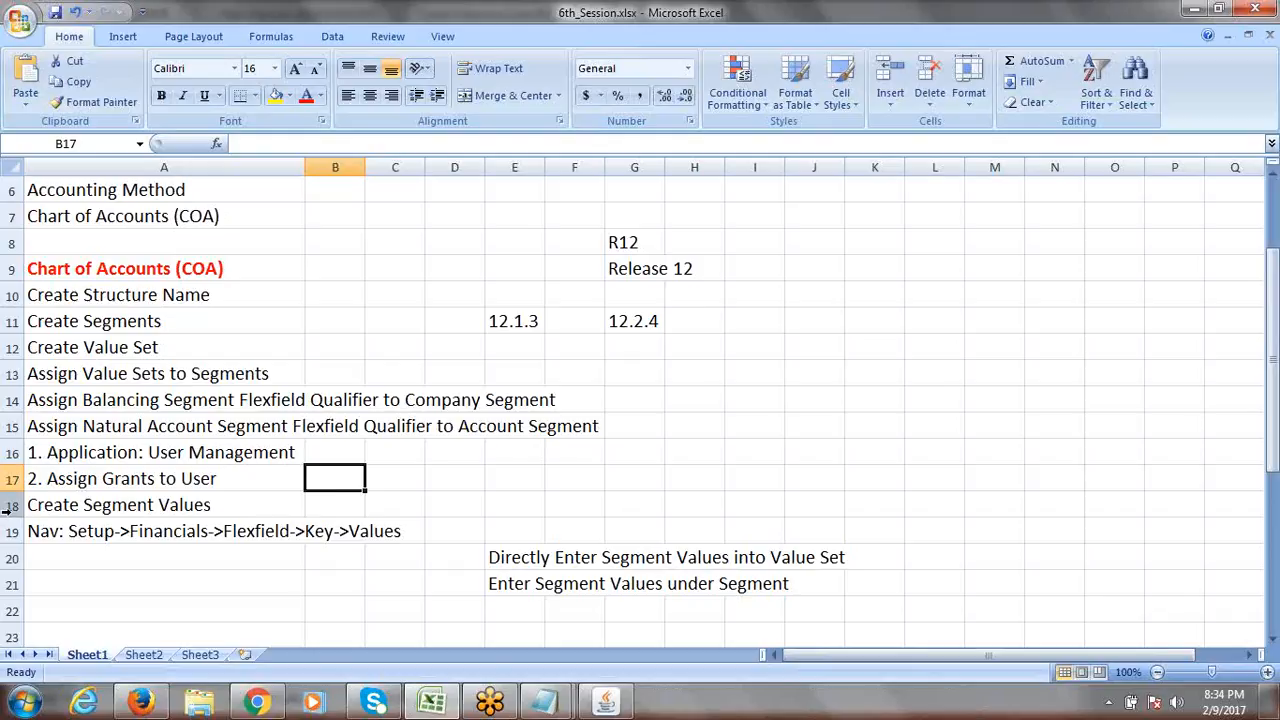
left_click_drag(140, 452, 143, 478)
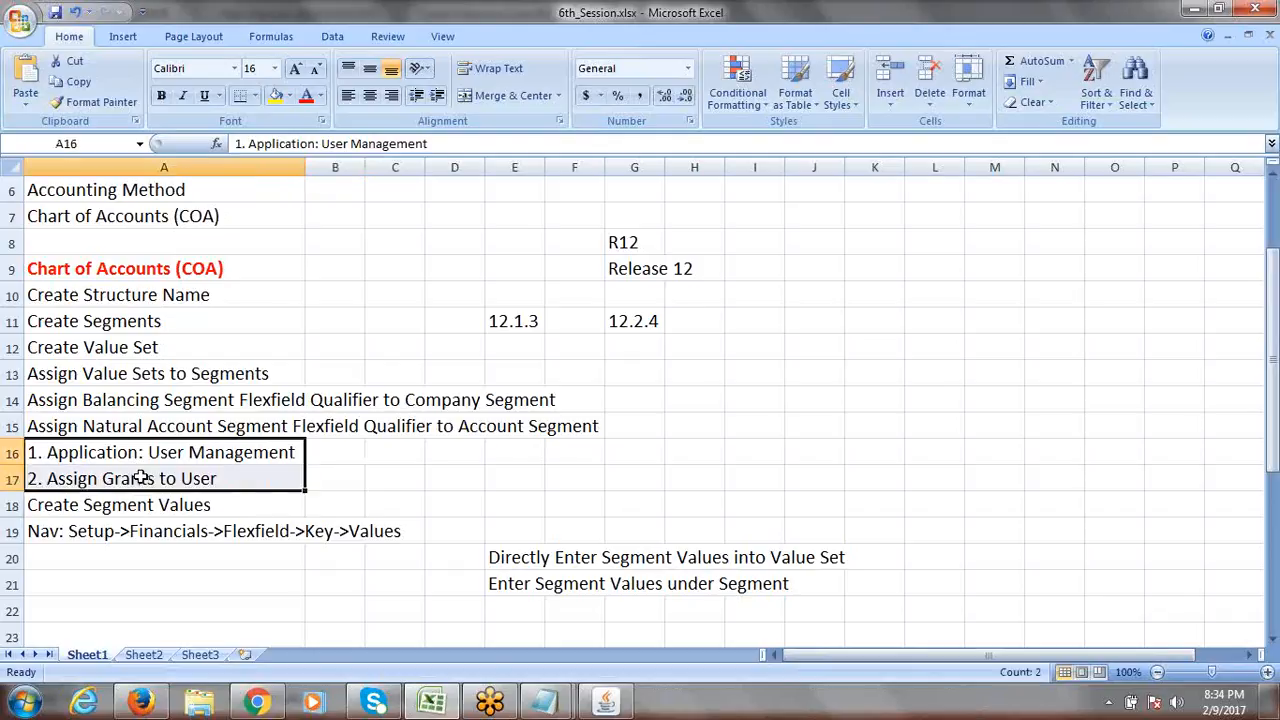
left_click(143, 478)
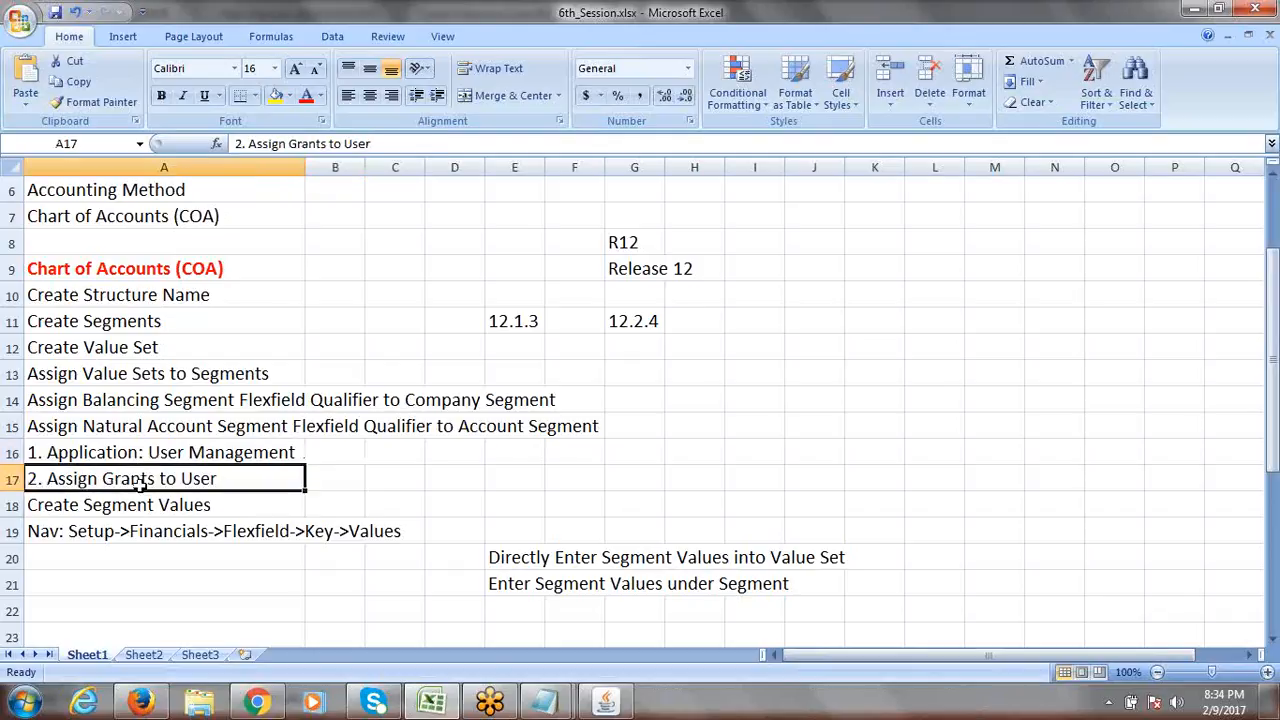
left_click_drag(155, 452, 180, 480)
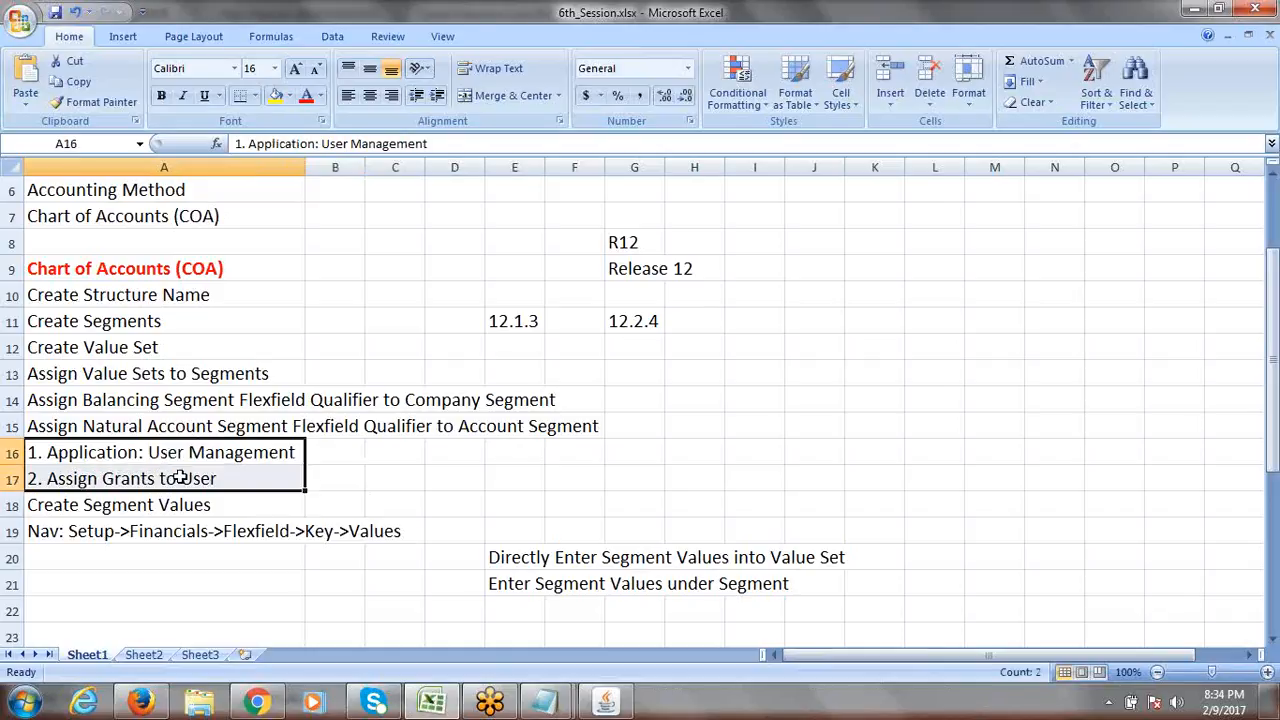
left_click(143, 505)
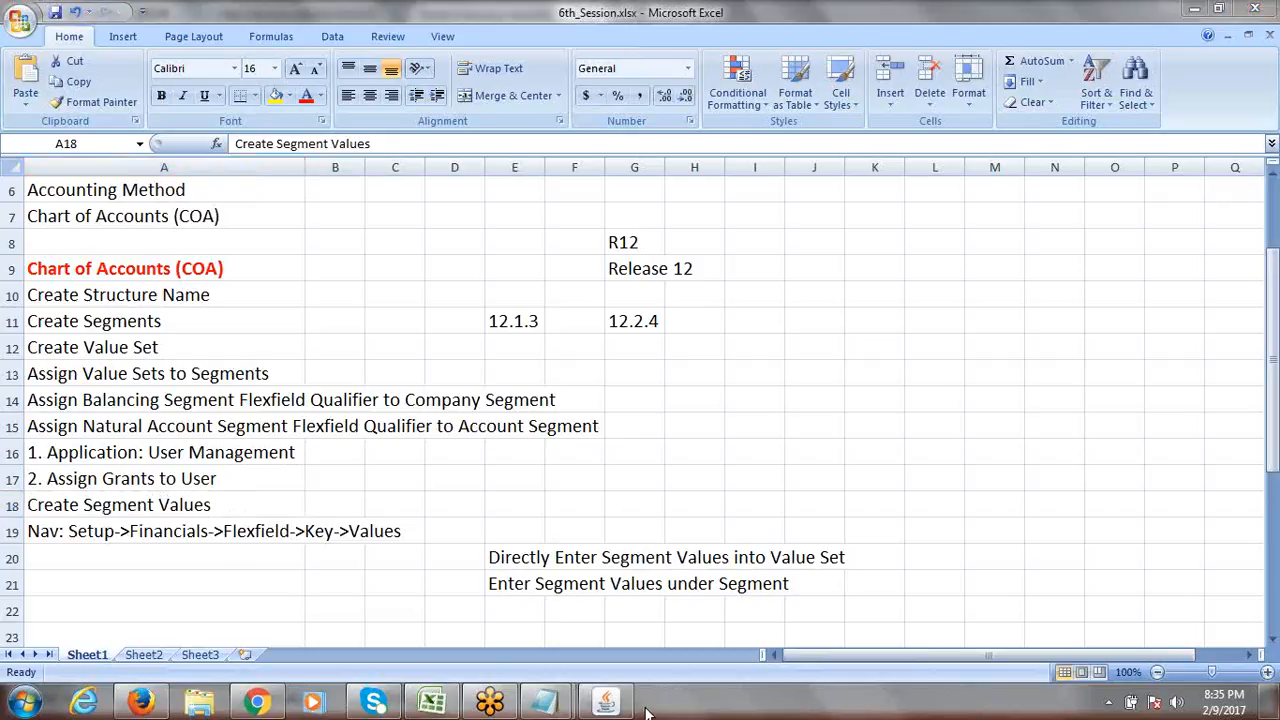
Retry the Application list, then search by Value Set and try its list, dismissing FRM-41830 alerts.
left_click(608, 703)
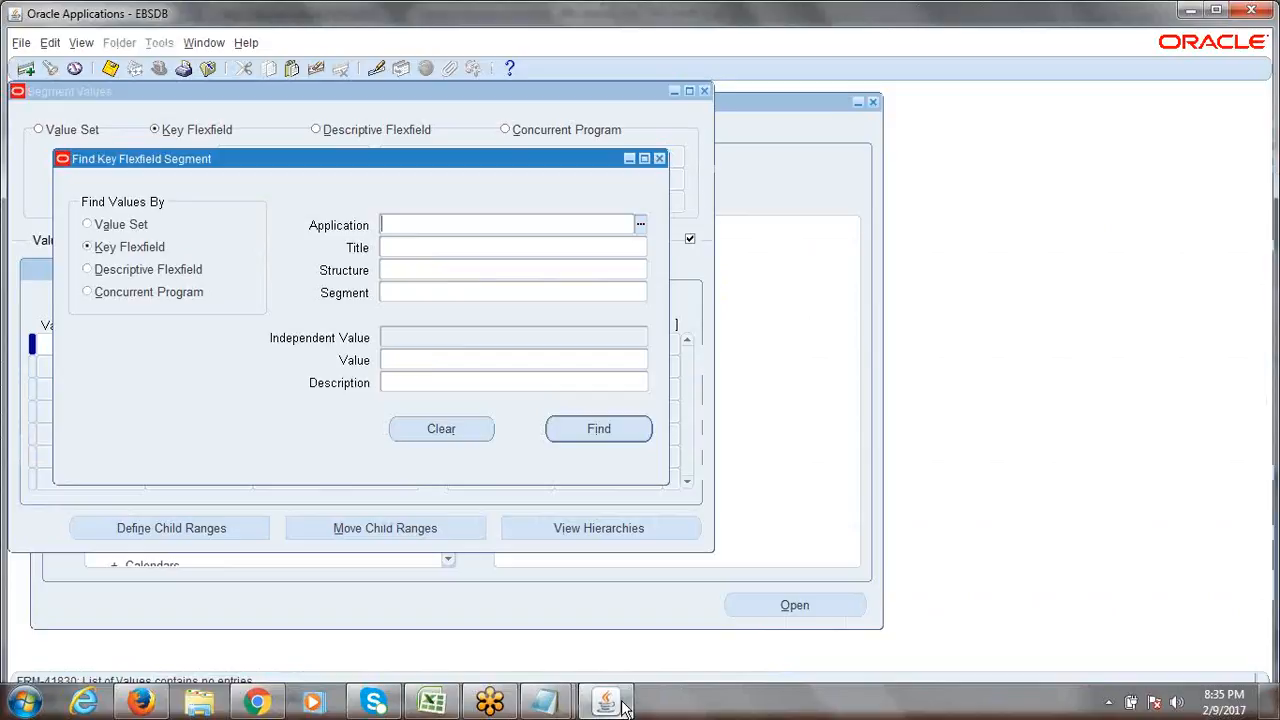
left_click(640, 224)
left_click(778, 429)
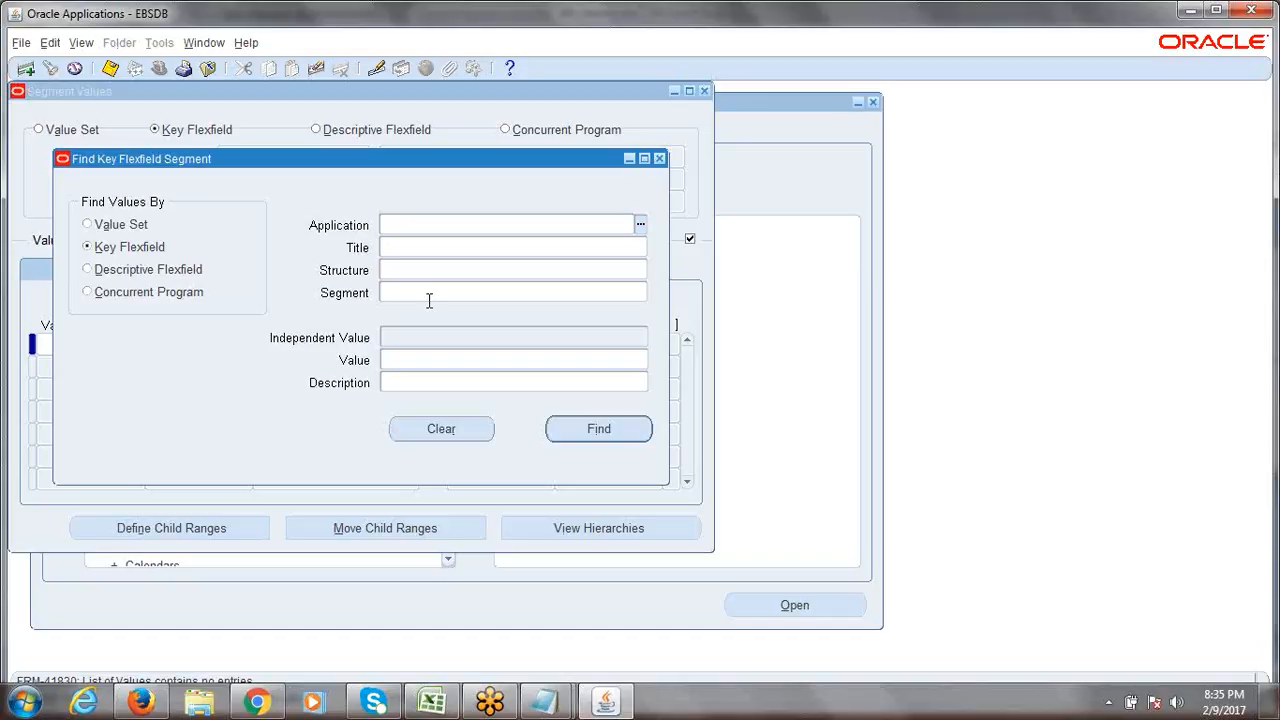
left_click(87, 224)
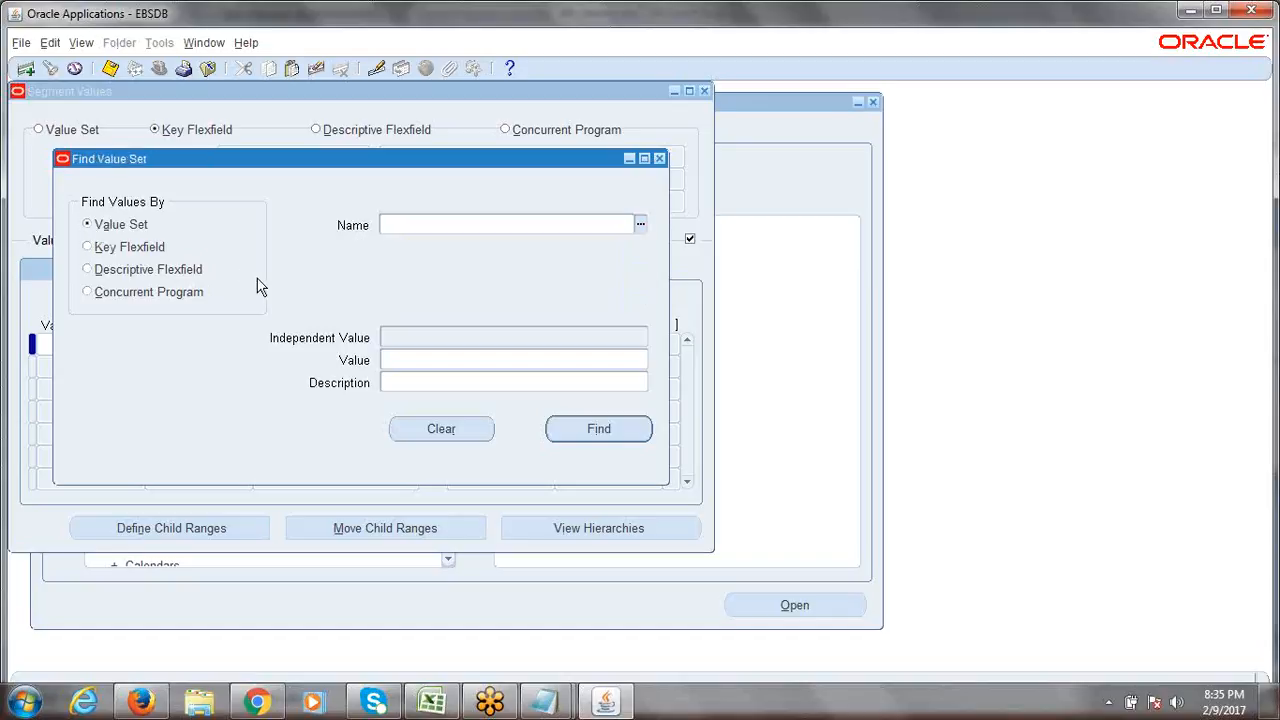
left_click(641, 226)
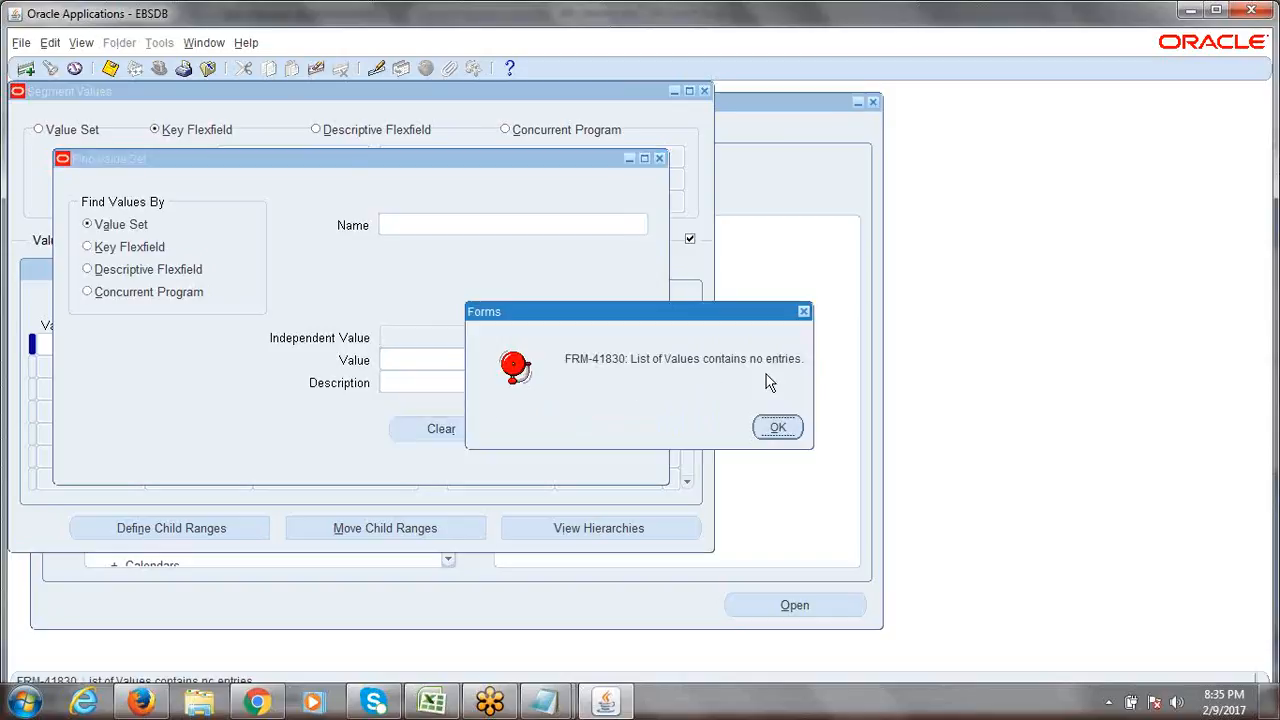
left_click(779, 430)
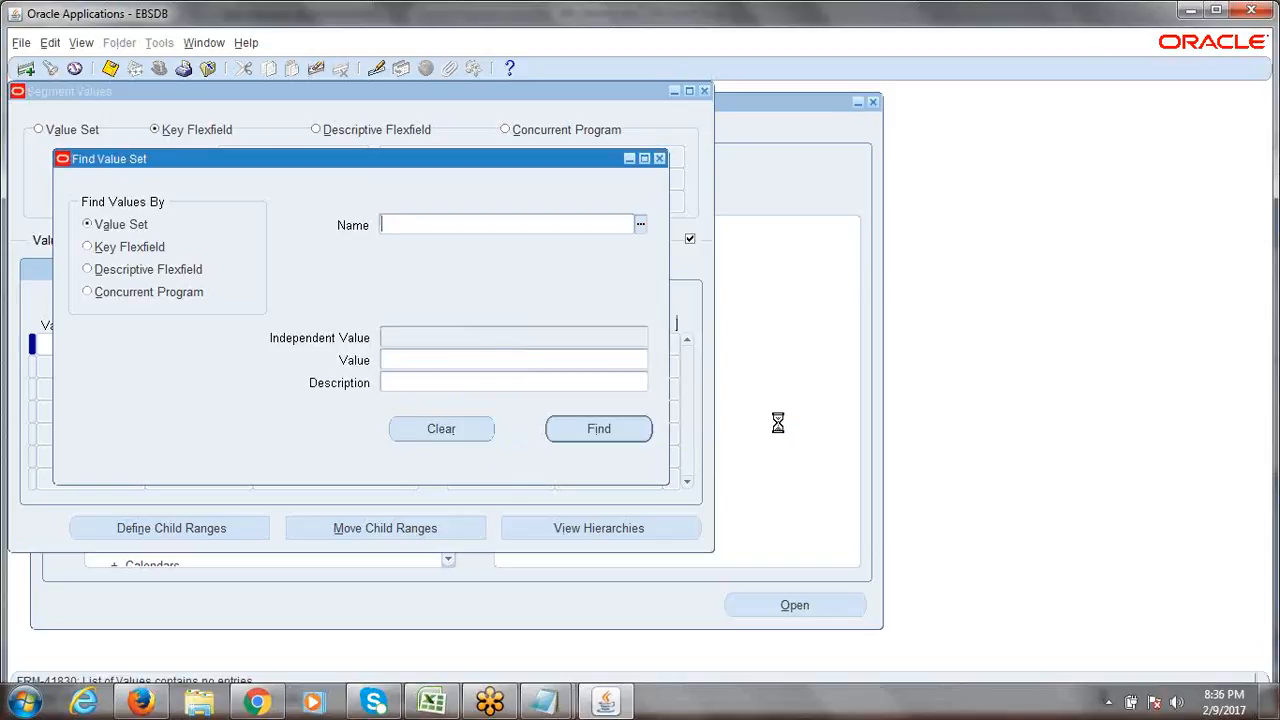
Close the Find dialog and Segment Values form, collapse the Navigator, and return to Excel.
left_click(660, 159)
left_click(704, 91)
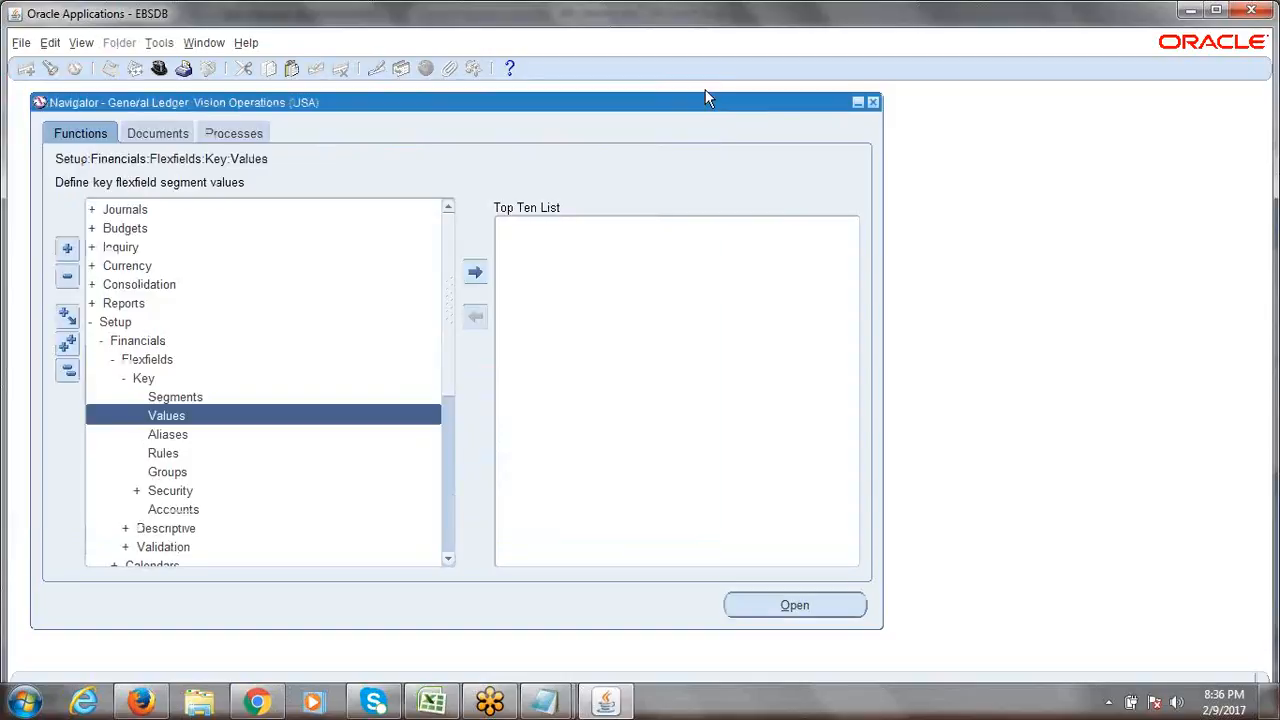
left_click(68, 370)
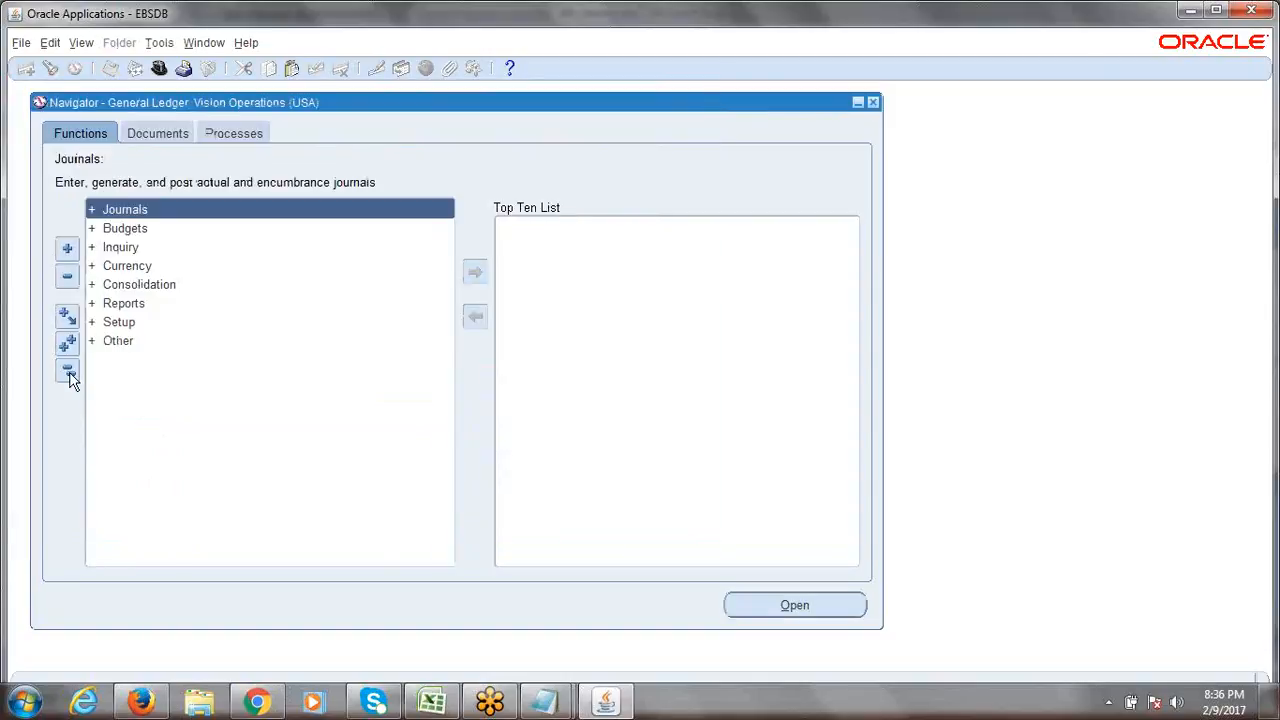
left_click(443, 705)
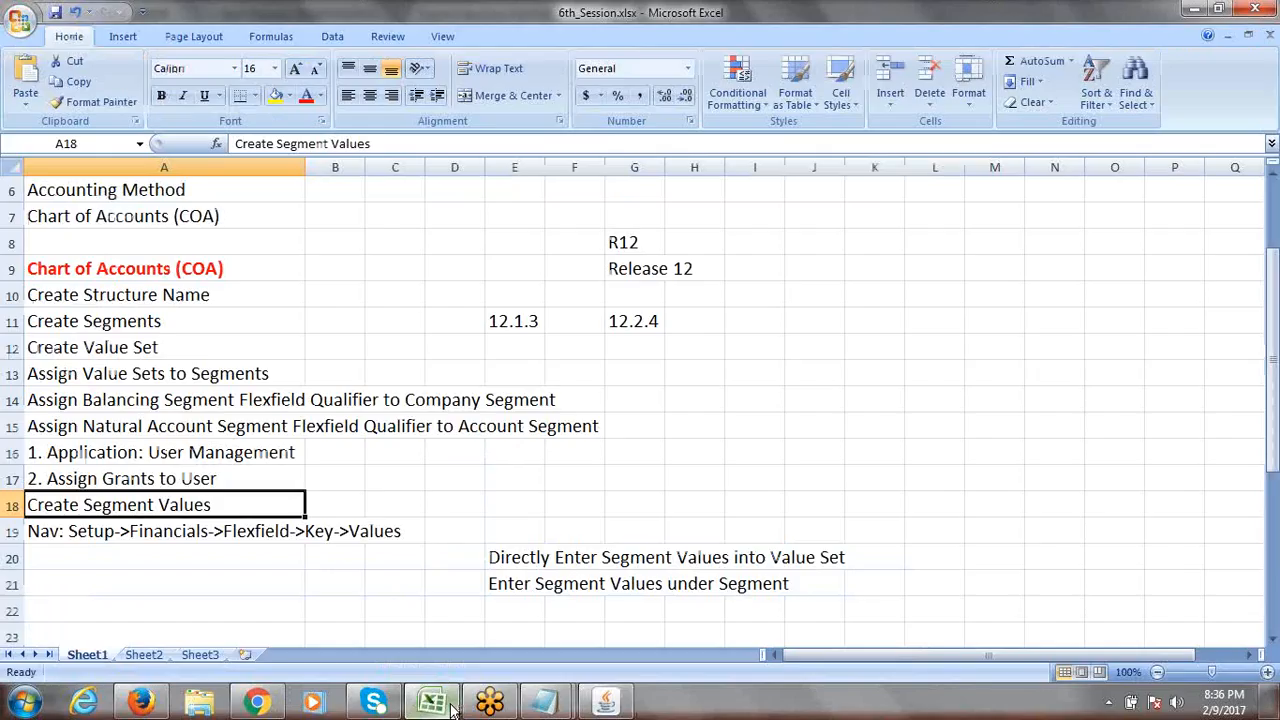
left_click(147, 455)
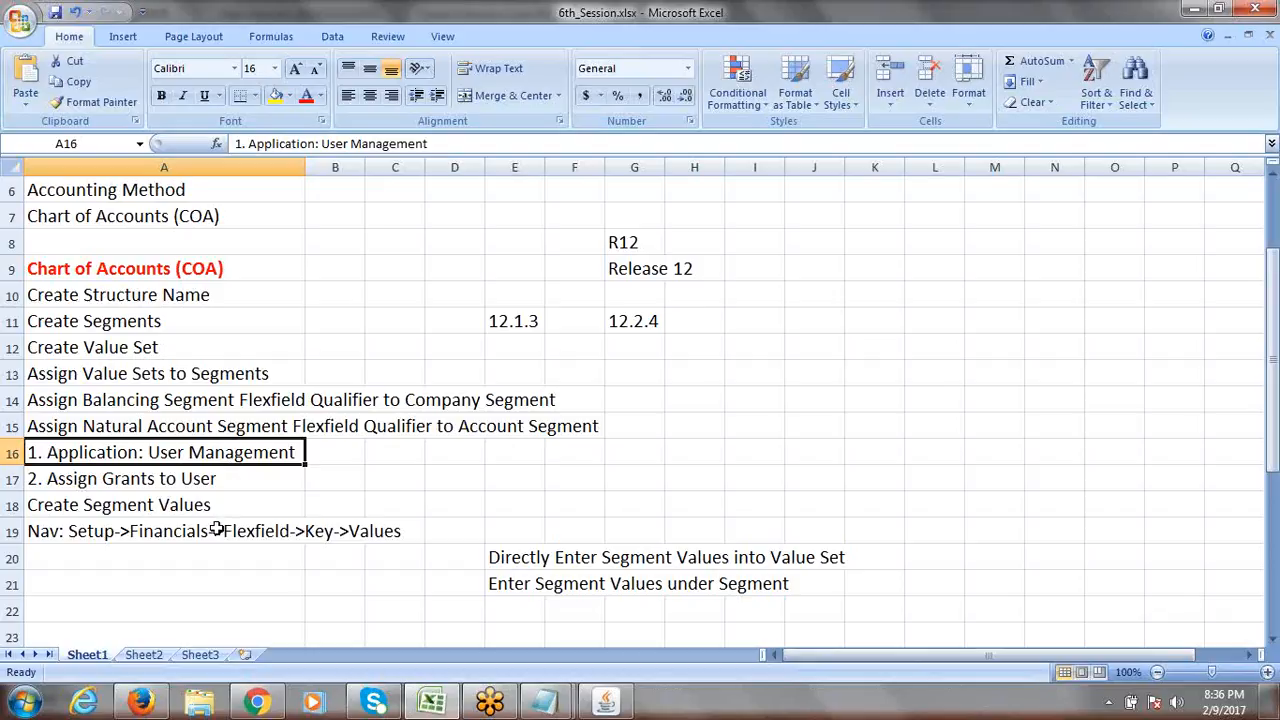
mouse_move(141, 702)
double_click(150, 452)
left_click_drag(148, 452, 297, 452)
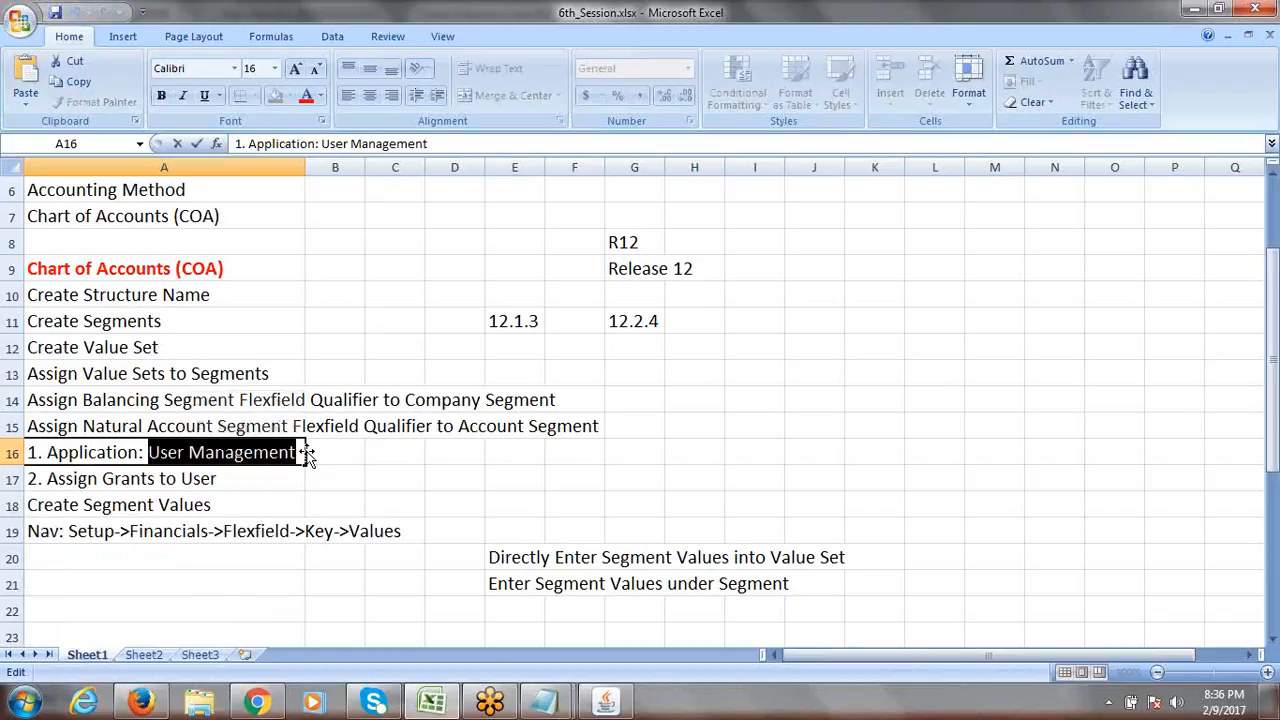
key("Escape")
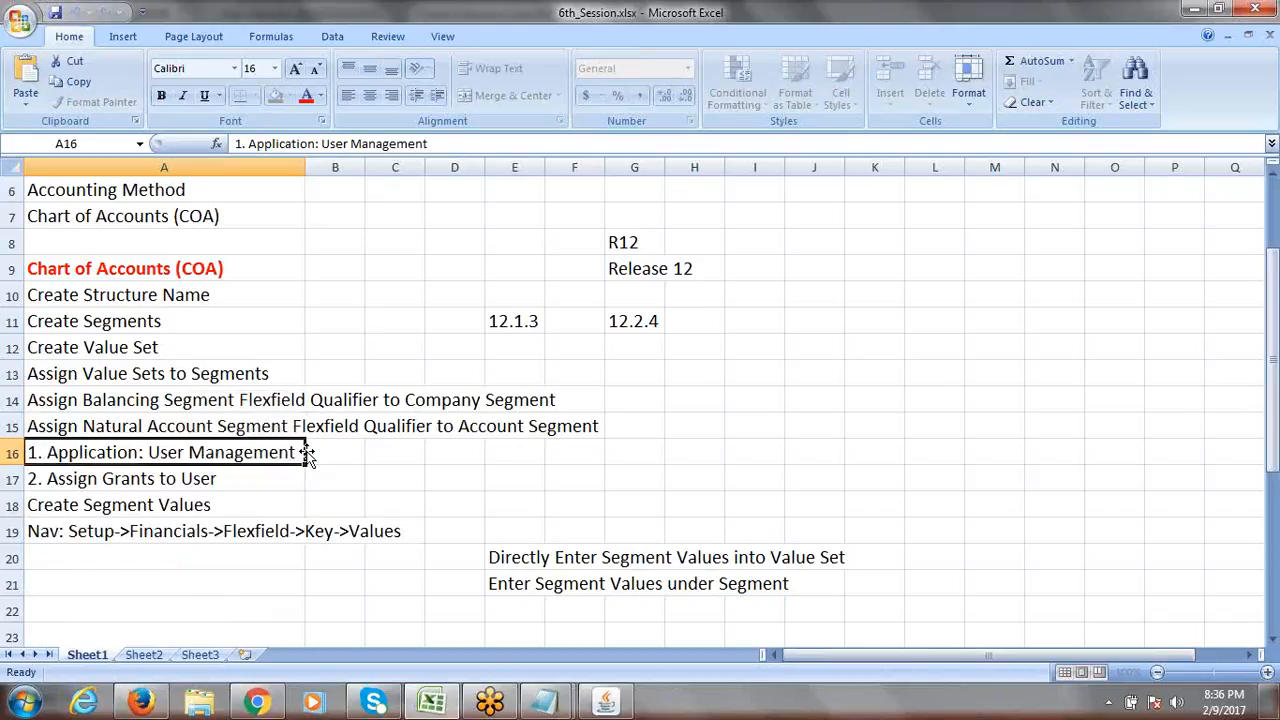
double_click(296, 452)
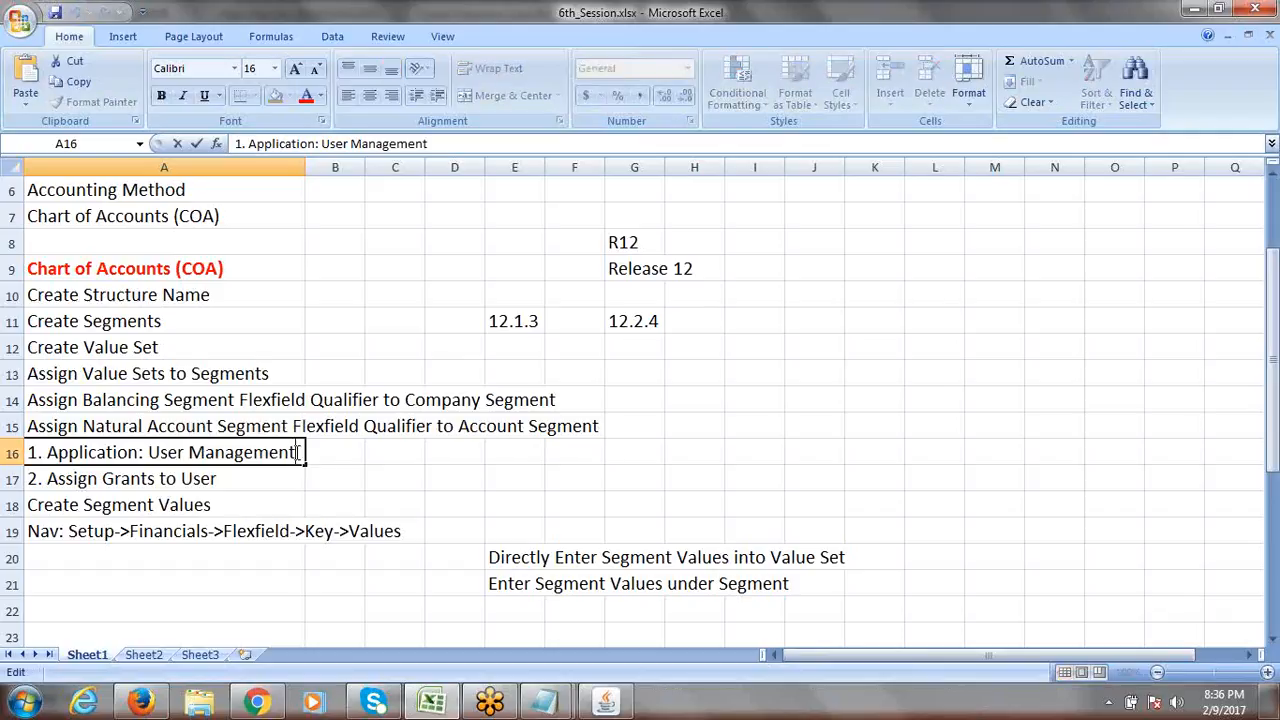
left_click_drag(296, 452, 153, 455)
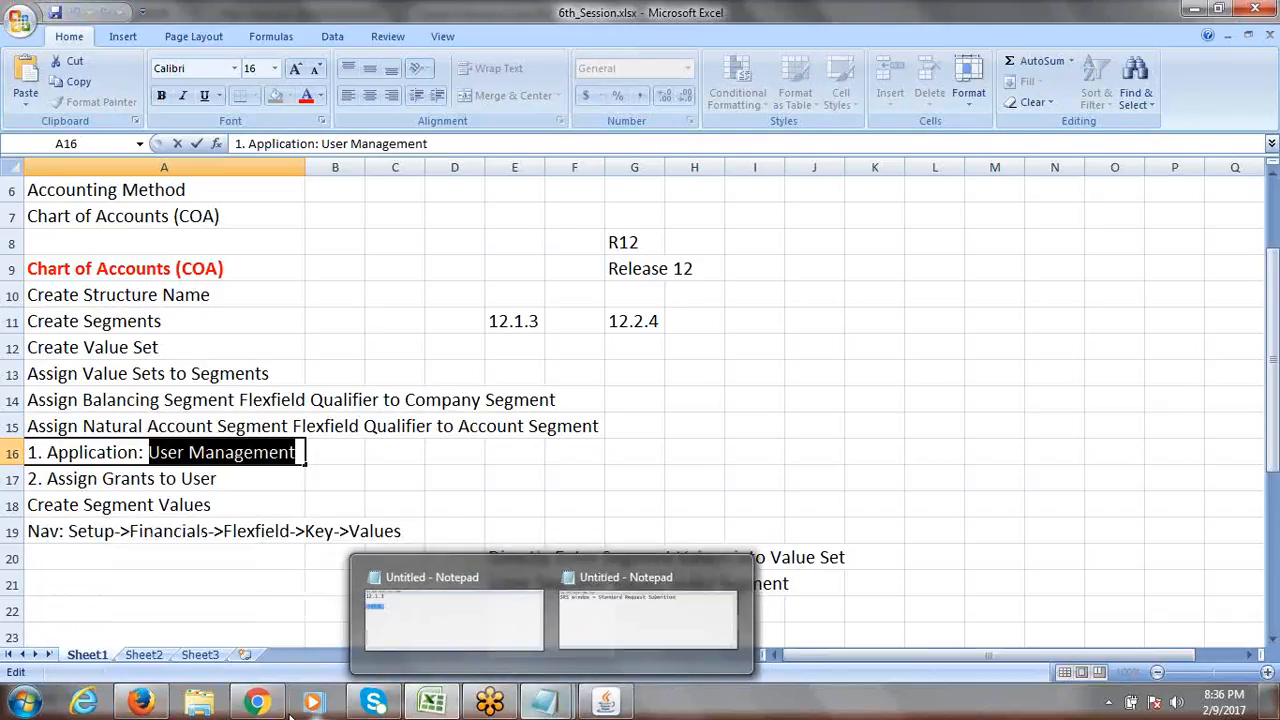
Bring up the E-Business Suite Home page in Firefox and scroll through the responsibilities list.
left_click(169, 654)
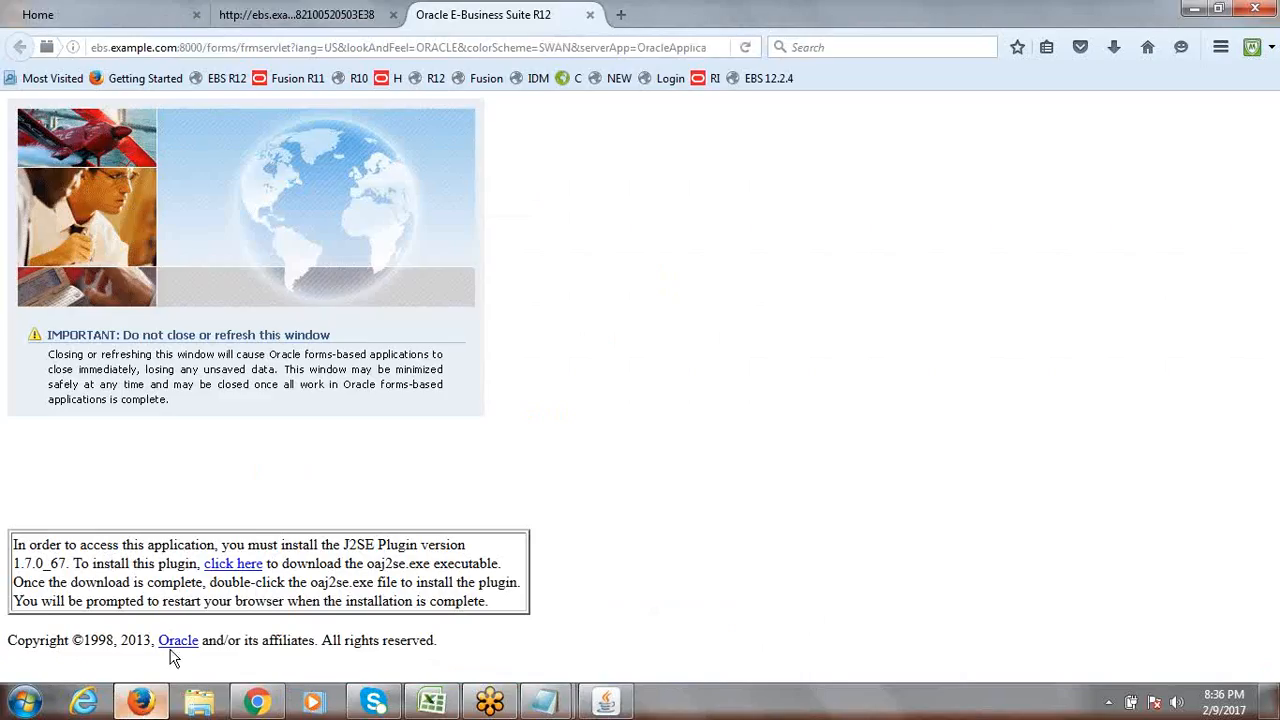
left_click(293, 14)
left_click(155, 15)
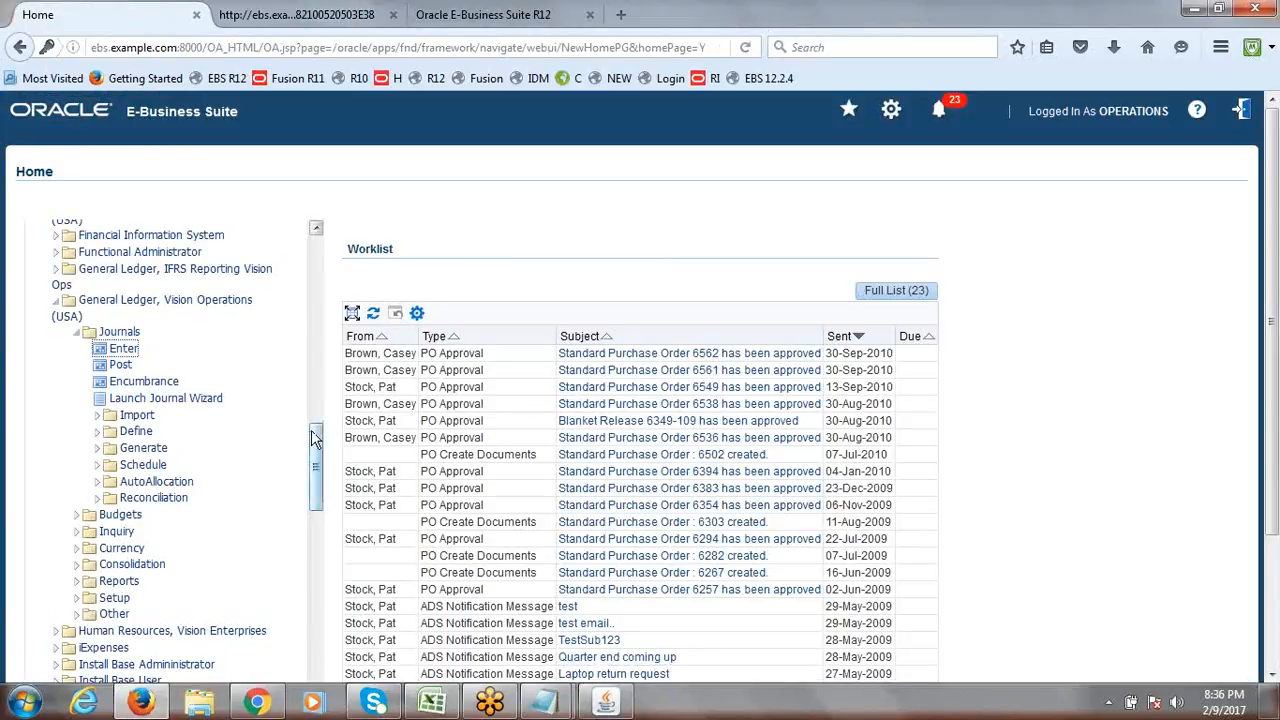
left_click_drag(316, 440, 316, 505)
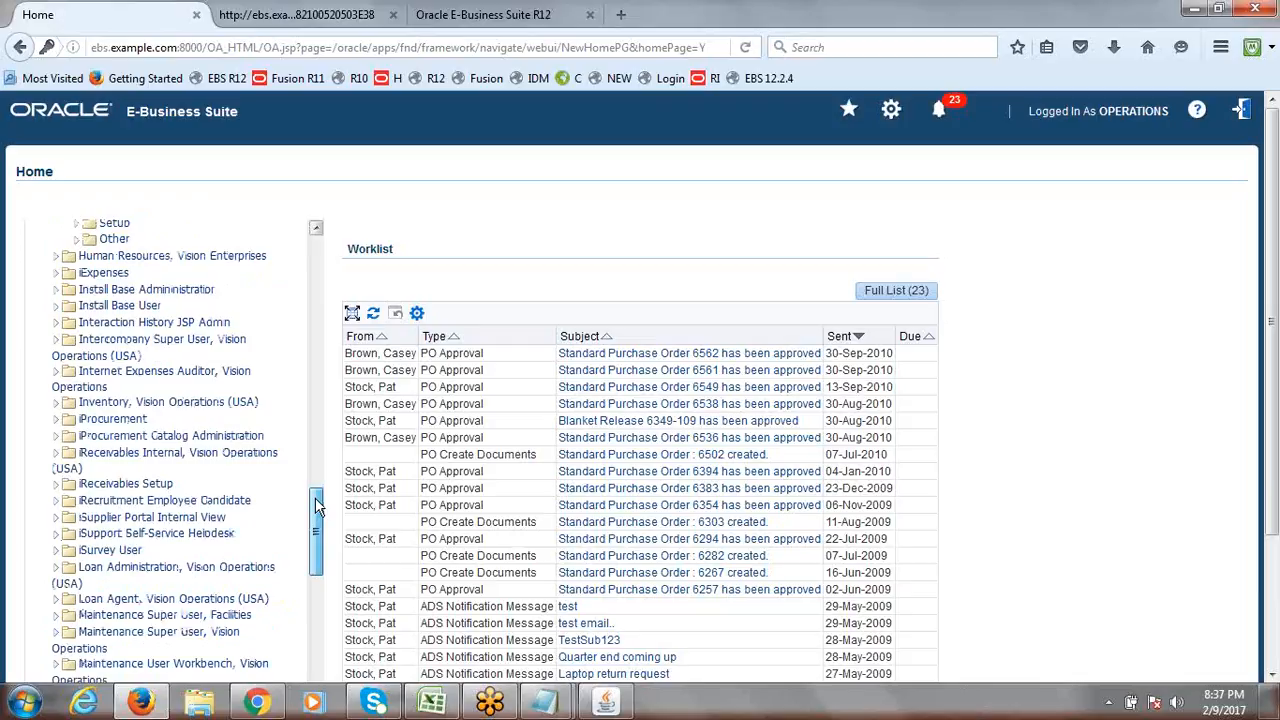
left_click_drag(319, 507, 319, 508)
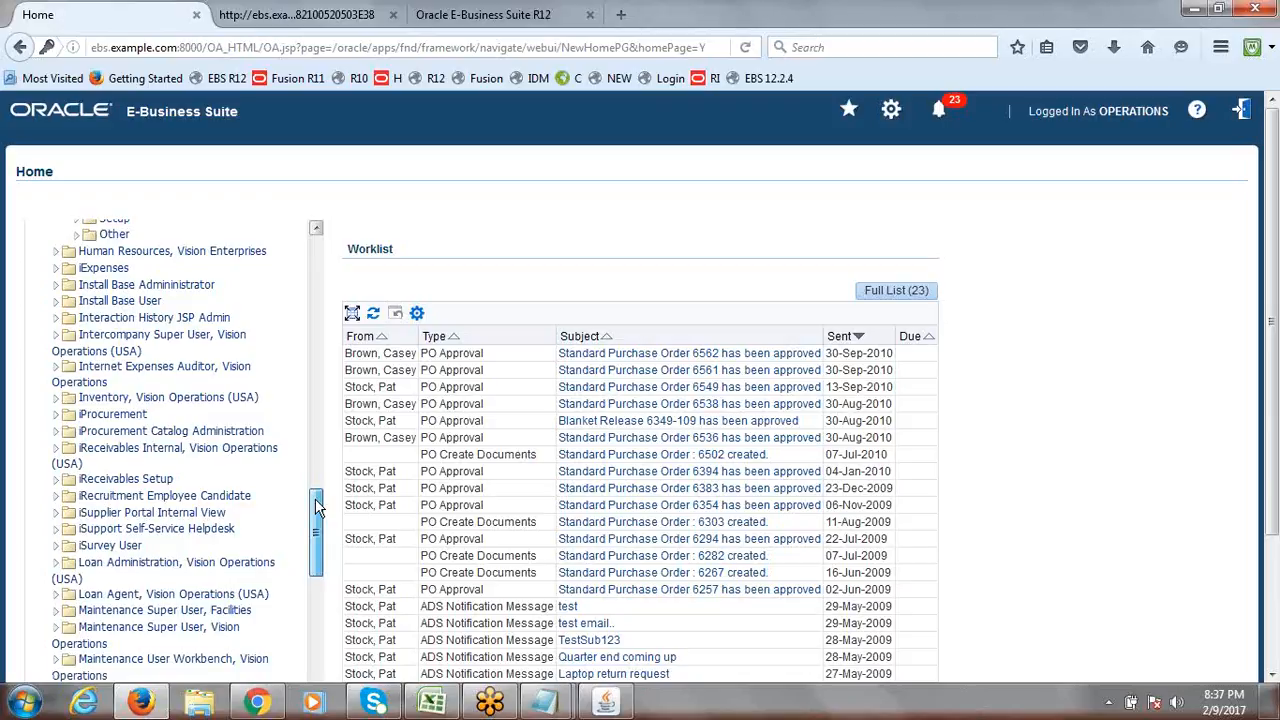
left_click_drag(316, 507, 320, 708)
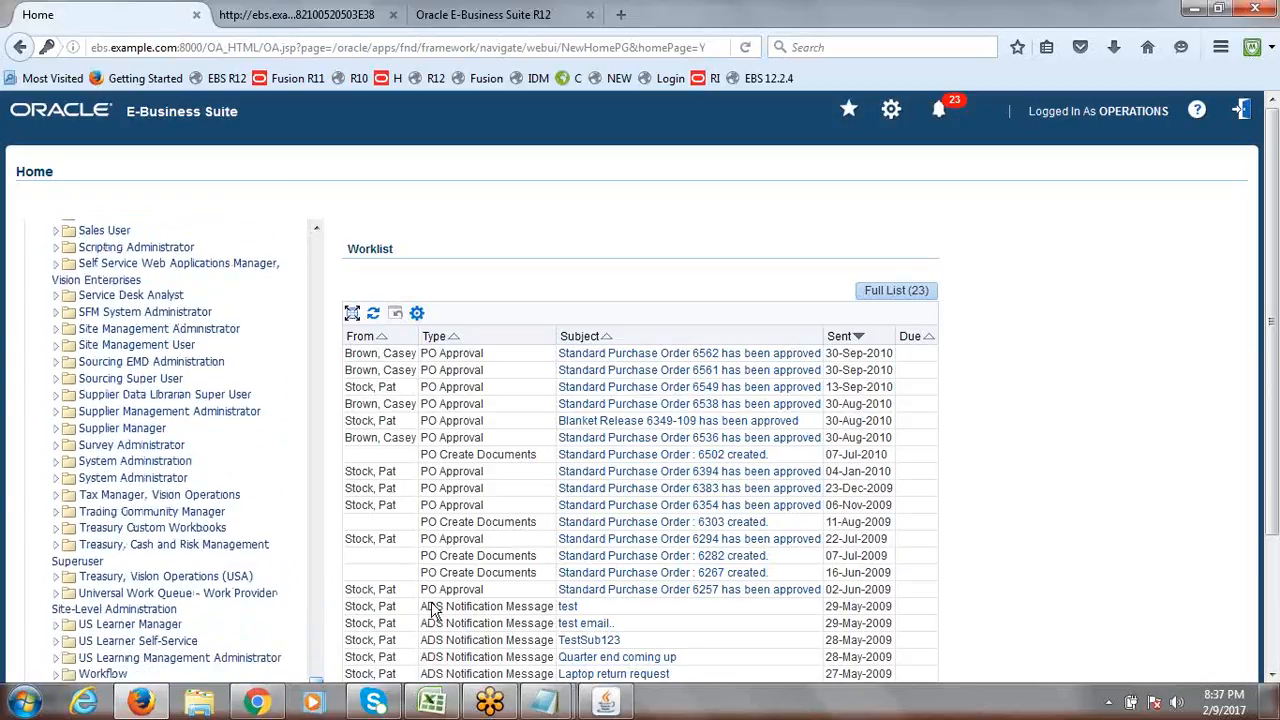
scroll(1275, 337, "down", 1)
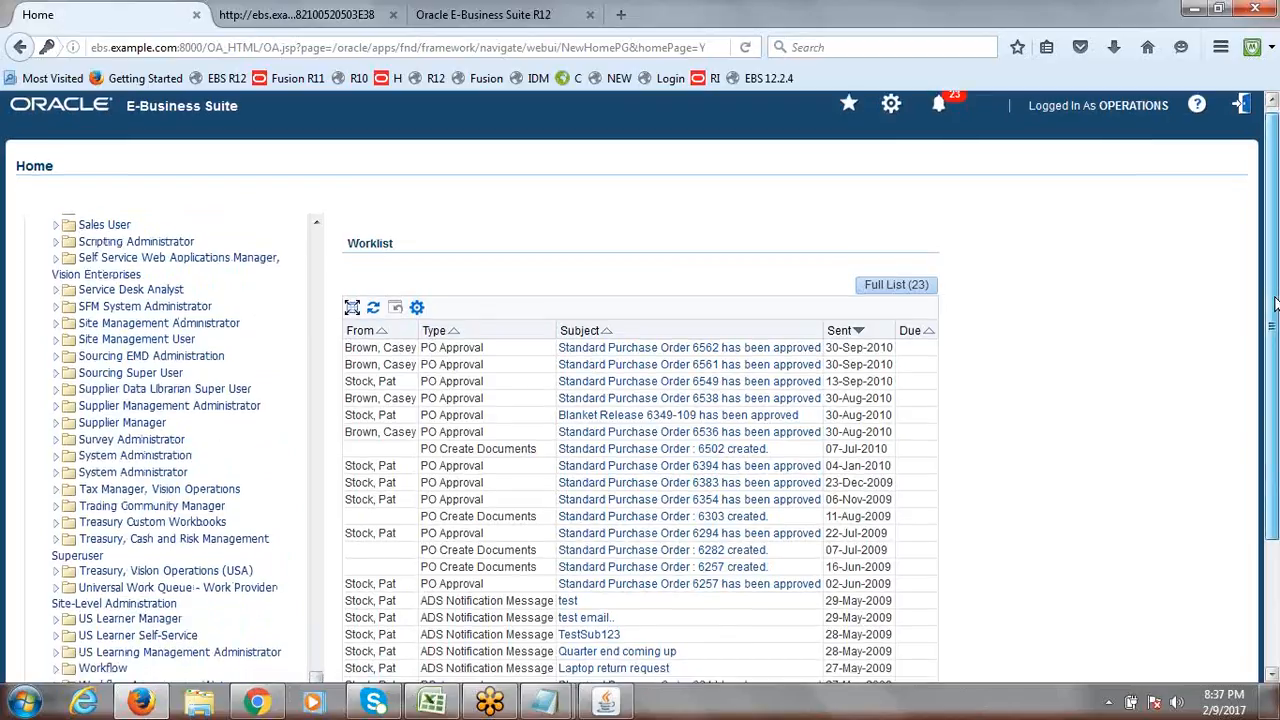
Scroll through the Home page and responsibilities list, then return to the General Ledger forms Navigator.
mouse_move(1277, 337)
left_mouse_down()
mouse_move(1277, 375)
mouse_move(1277, 361)
left_mouse_up()
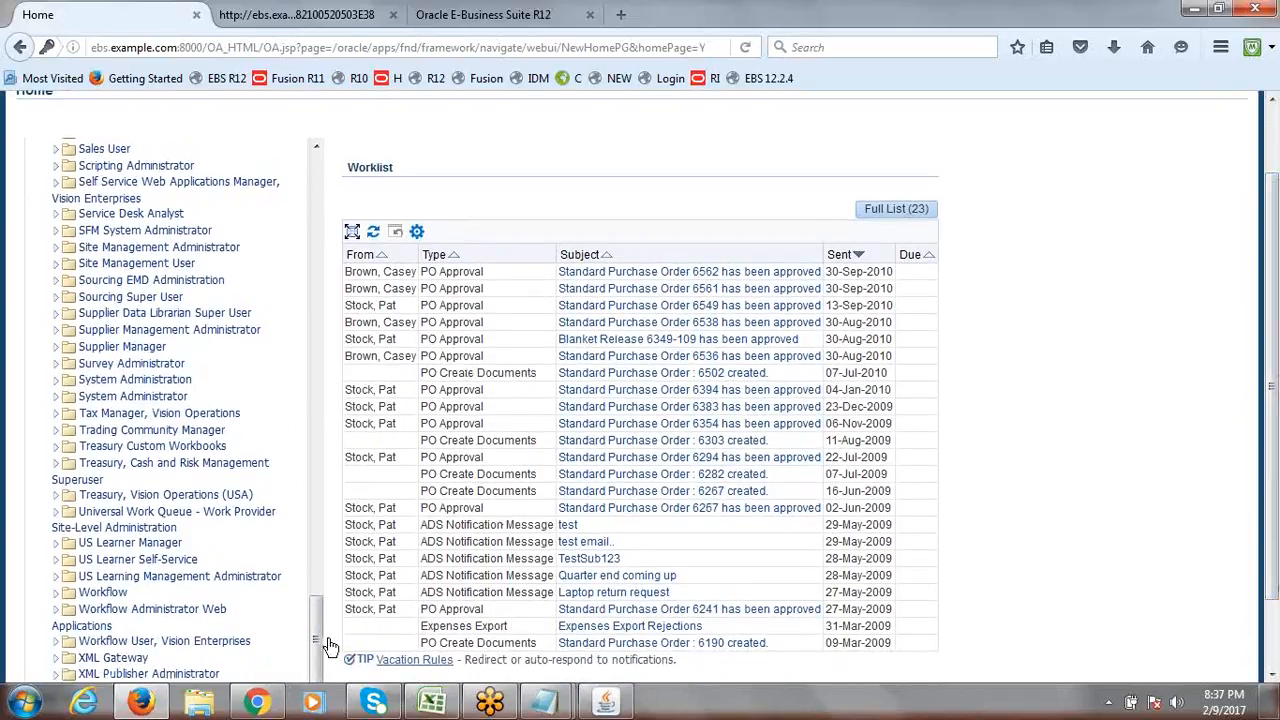
scroll(305, 613, "down", 2)
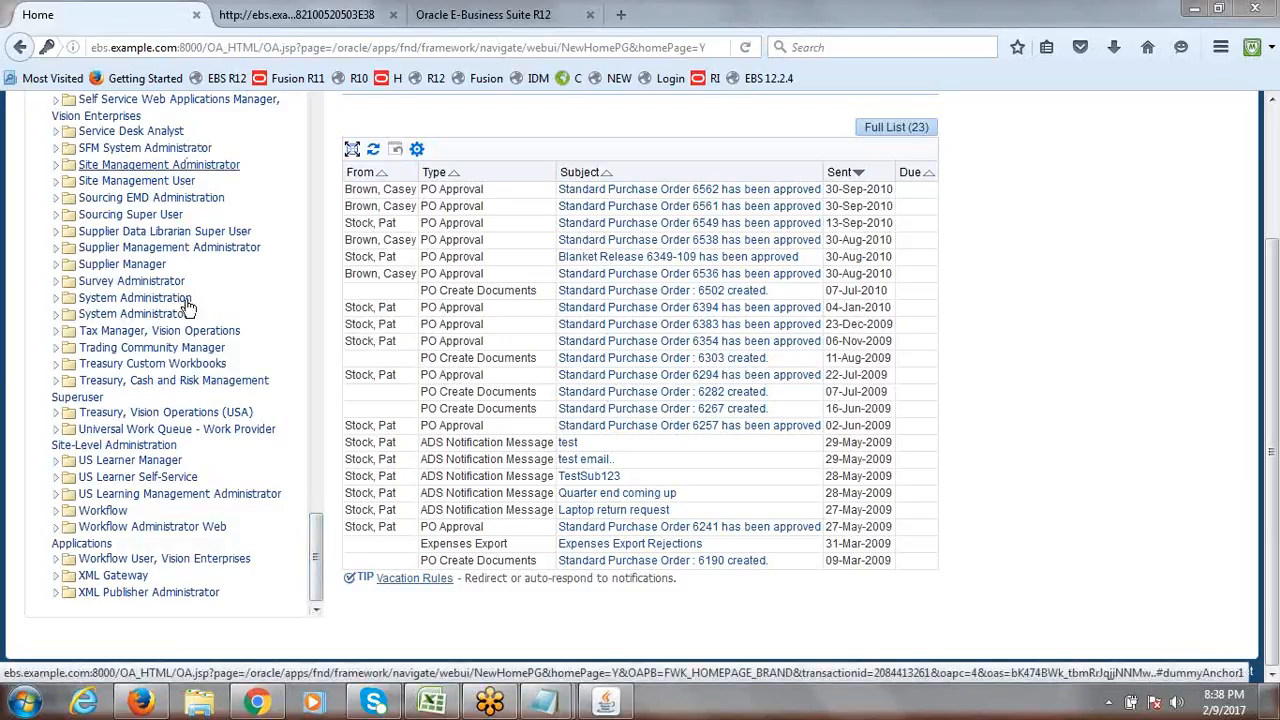
left_click_drag(315, 578, 315, 570)
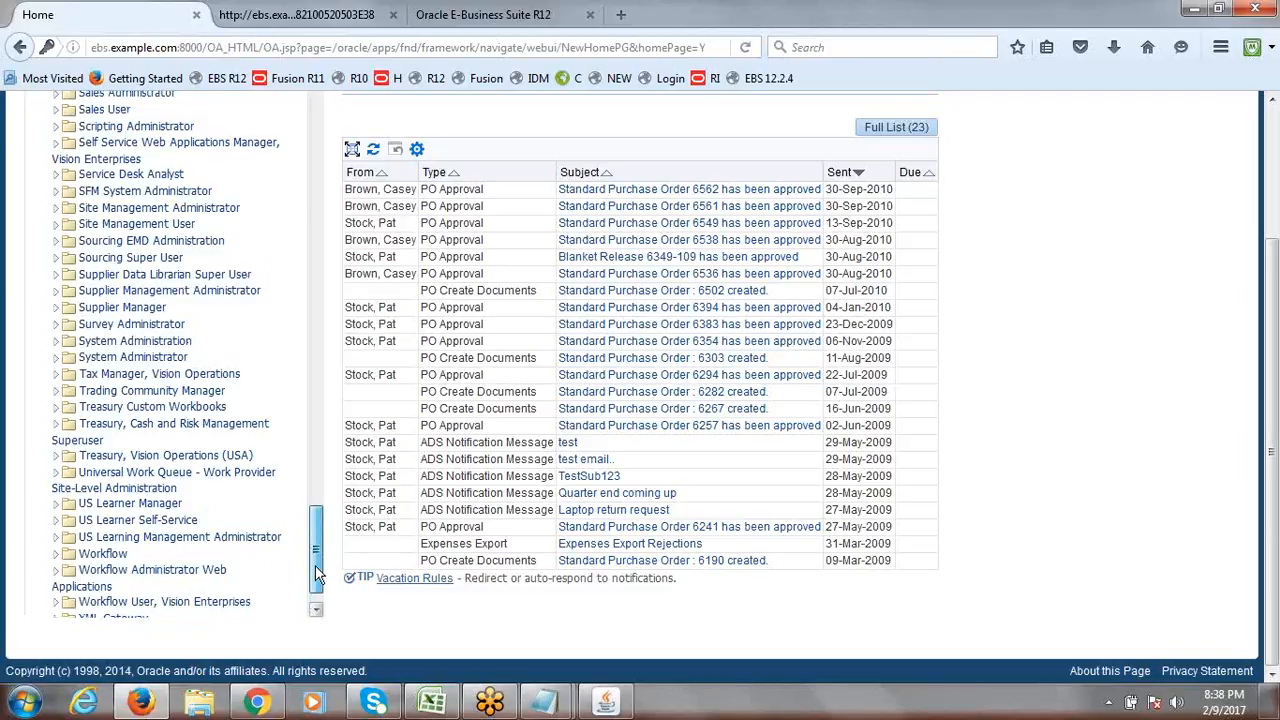
left_click_drag(315, 565, 312, 112)
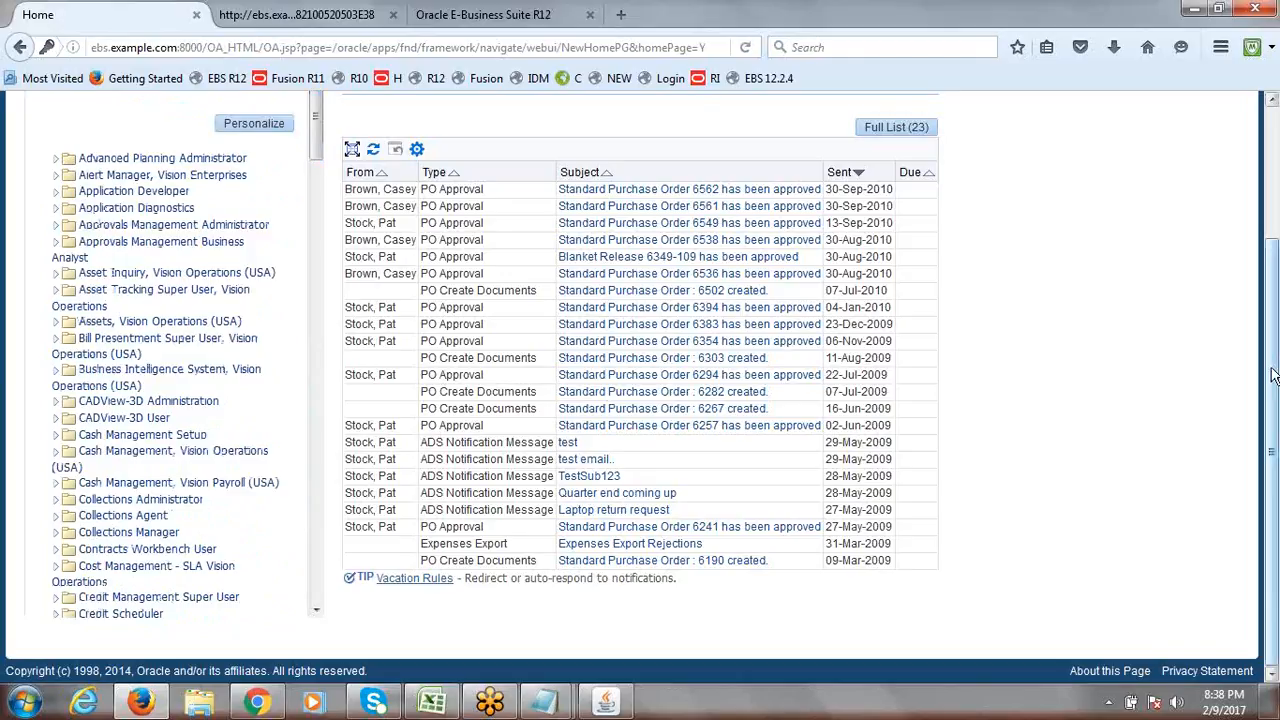
left_click_drag(1273, 375, 1273, 198)
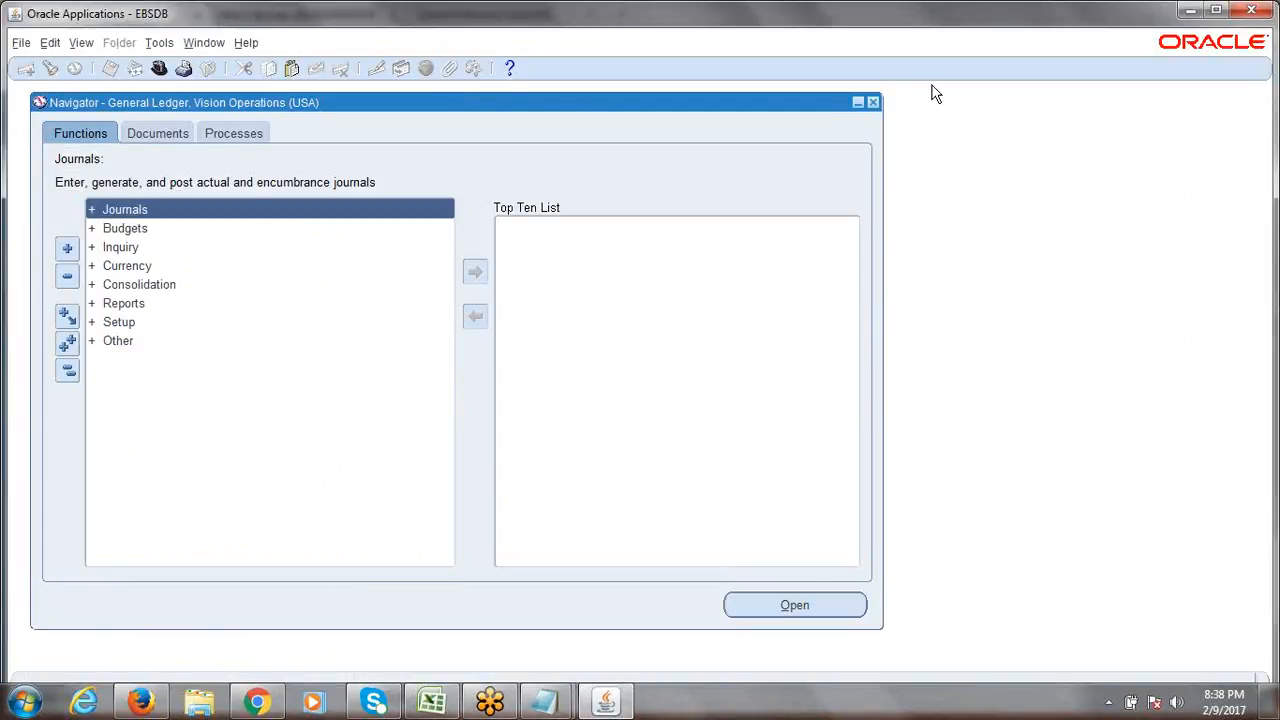
Exit the Oracle forms session, close the launch and R12 browser tabs, and log out.
left_click(873, 102)
left_click(620, 410)
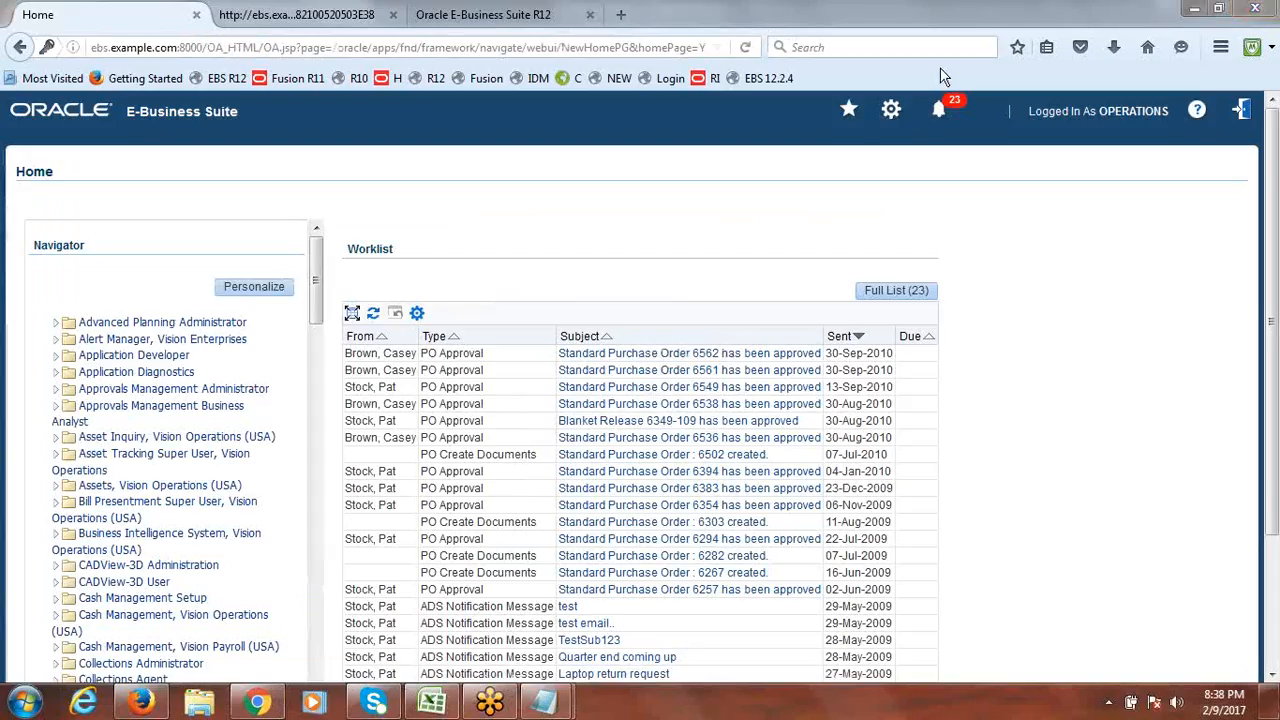
left_click(368, 15)
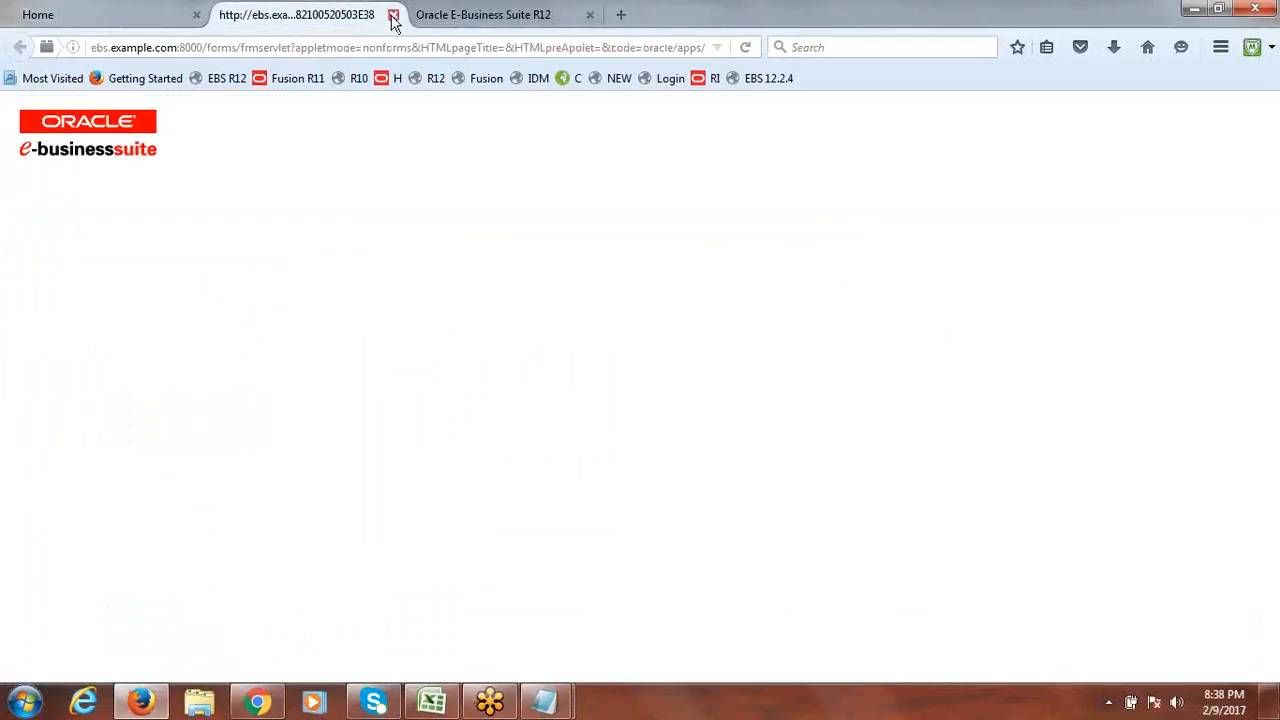
left_click(393, 15)
left_click(393, 15)
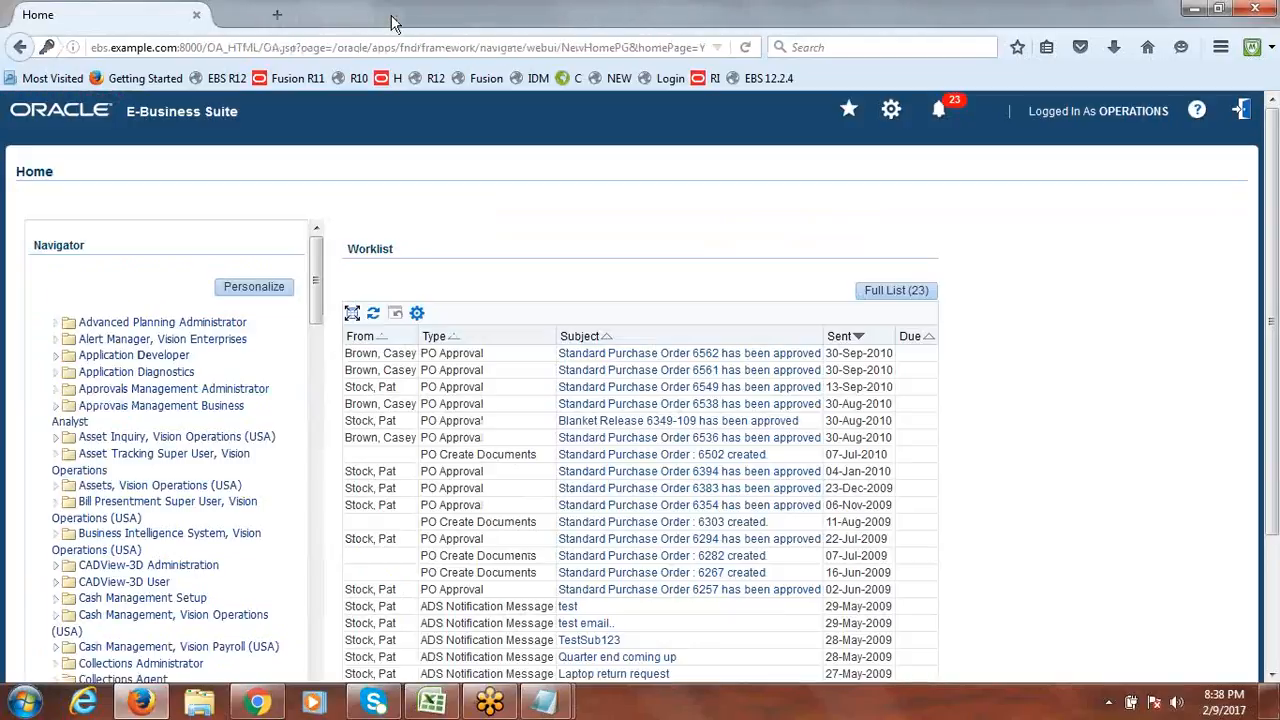
left_click(1243, 112)
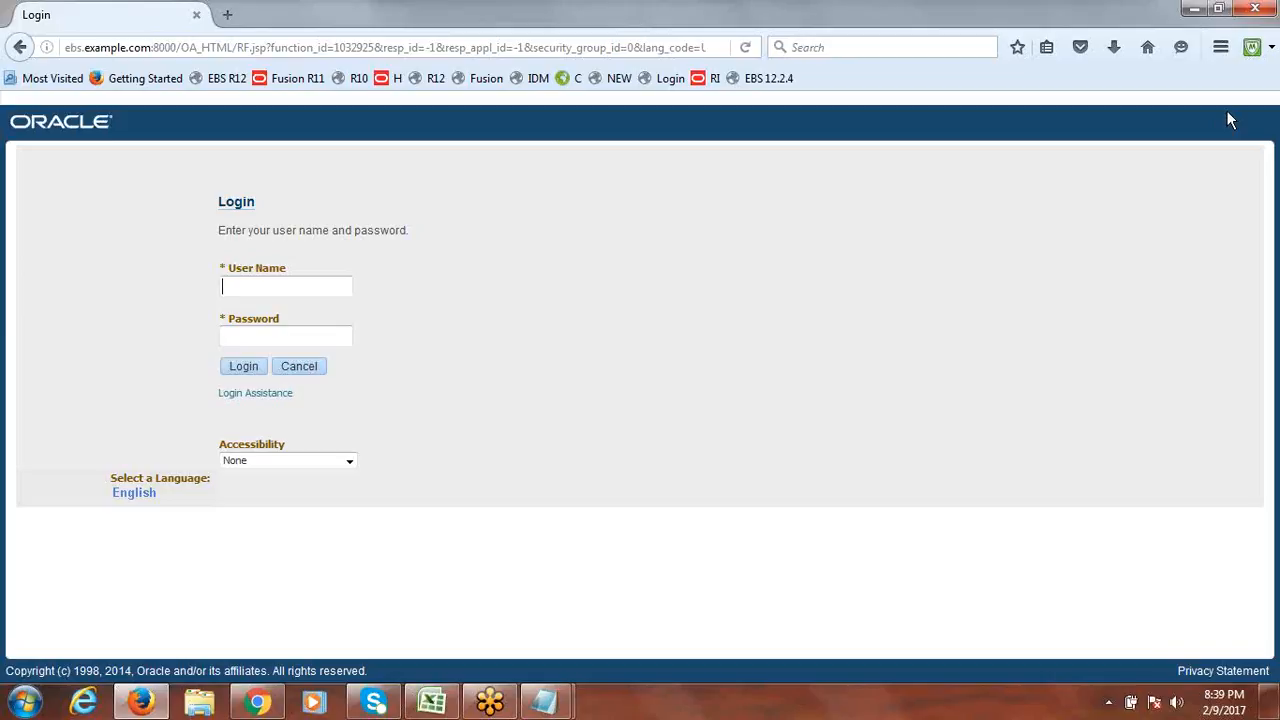
Sign in as sysadmin with the account password and dismiss the browser's save-login prompt.
type("sysadmin")
key("Tab")
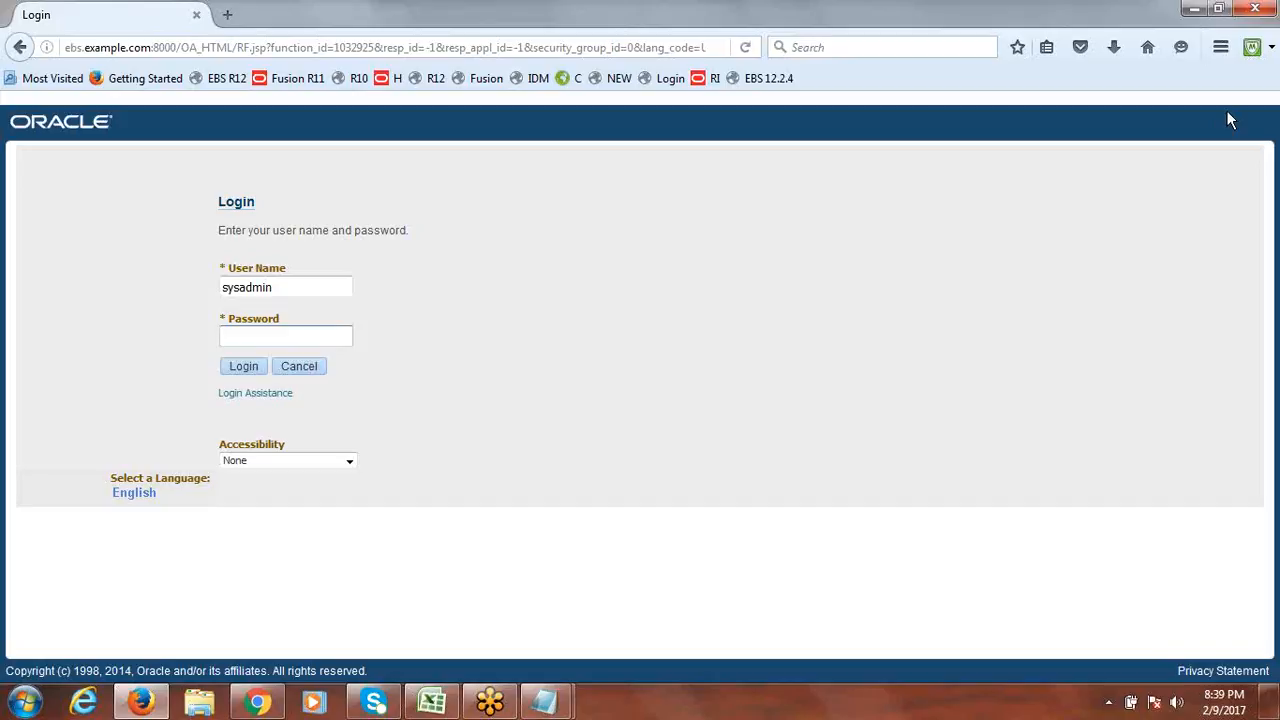
type("sysadmin")
left_click(294, 290)
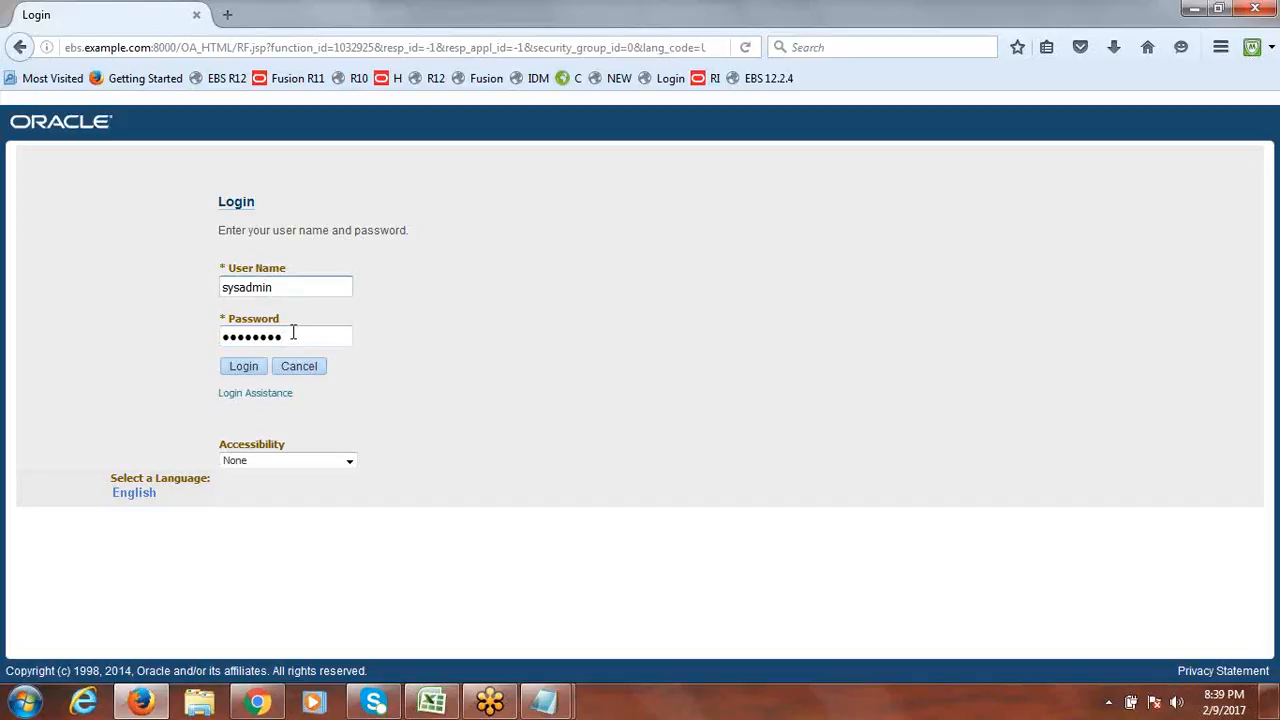
left_click(294, 339)
left_click(240, 373)
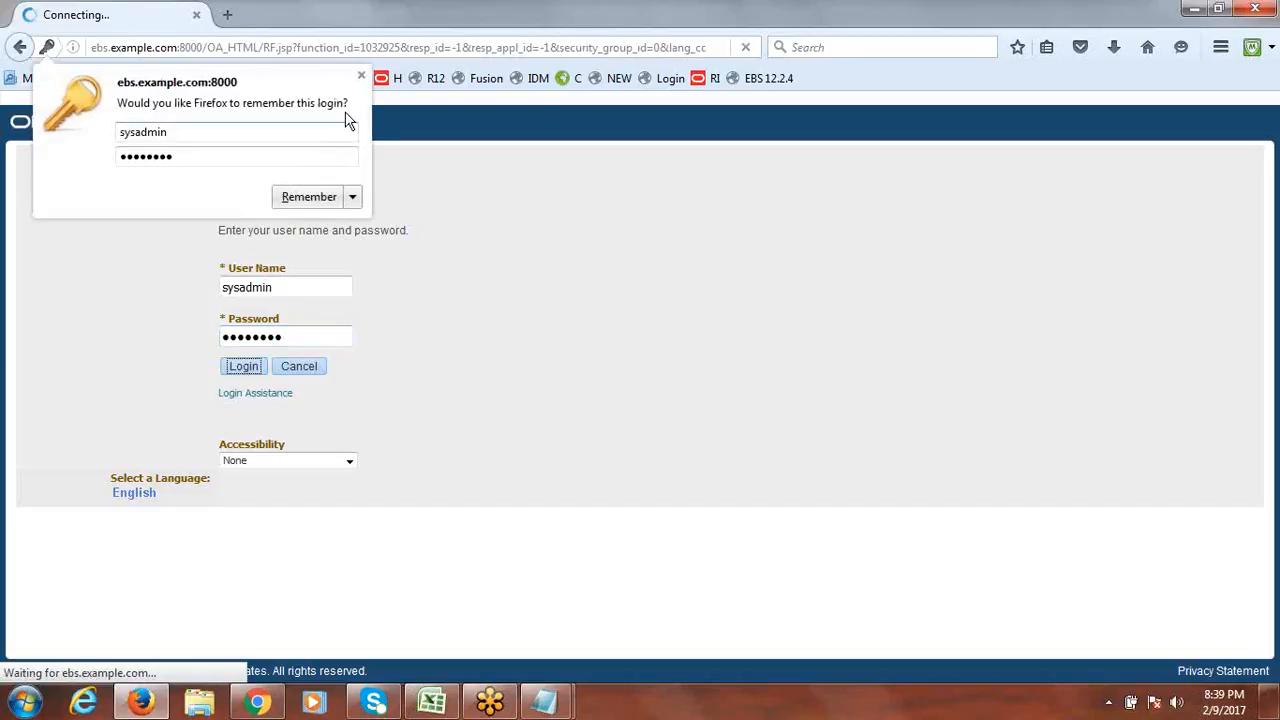
left_click(361, 75)
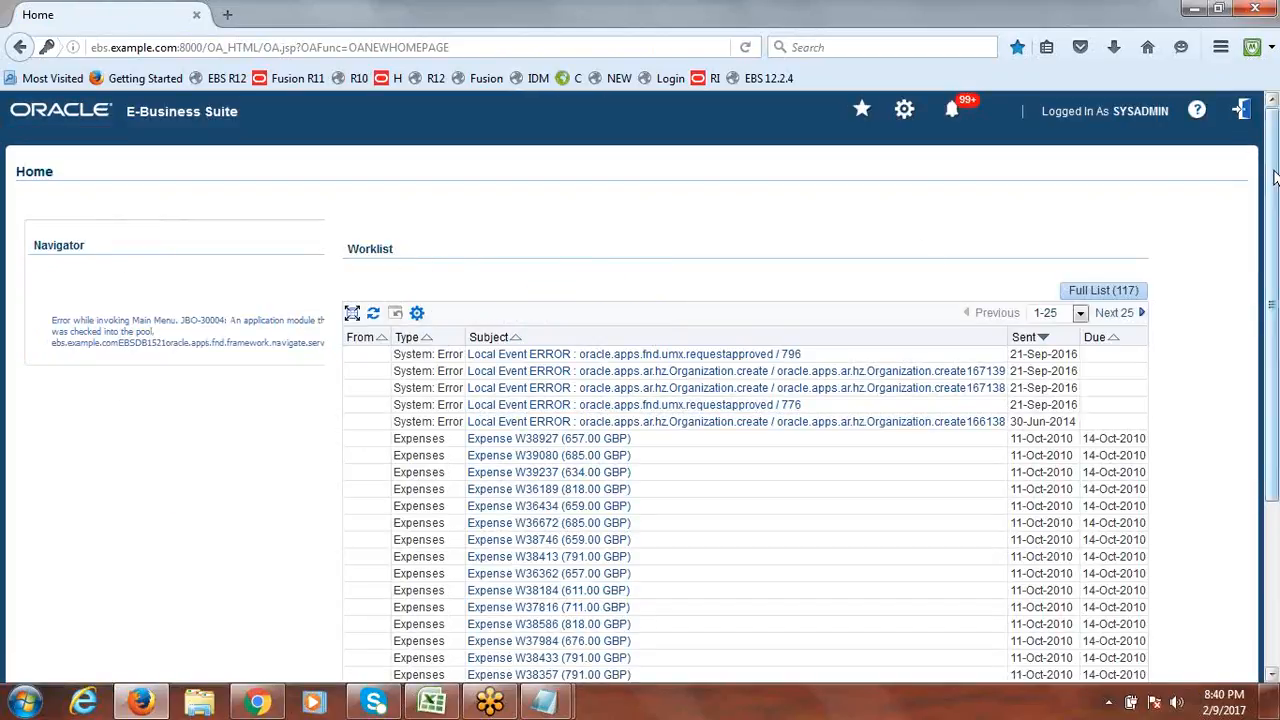
Log out after the Navigator fails to load, reload the login page, and sign in as sysadmin again.
left_click(1241, 112)
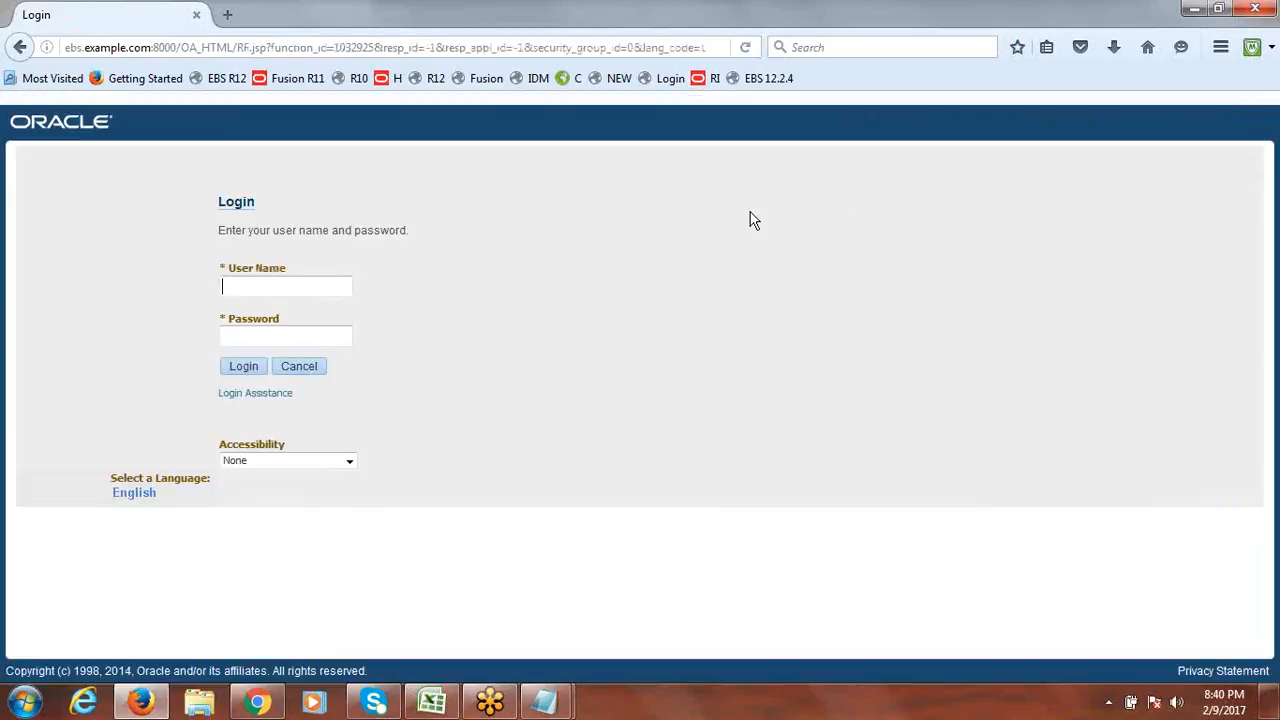
left_click(768, 86)
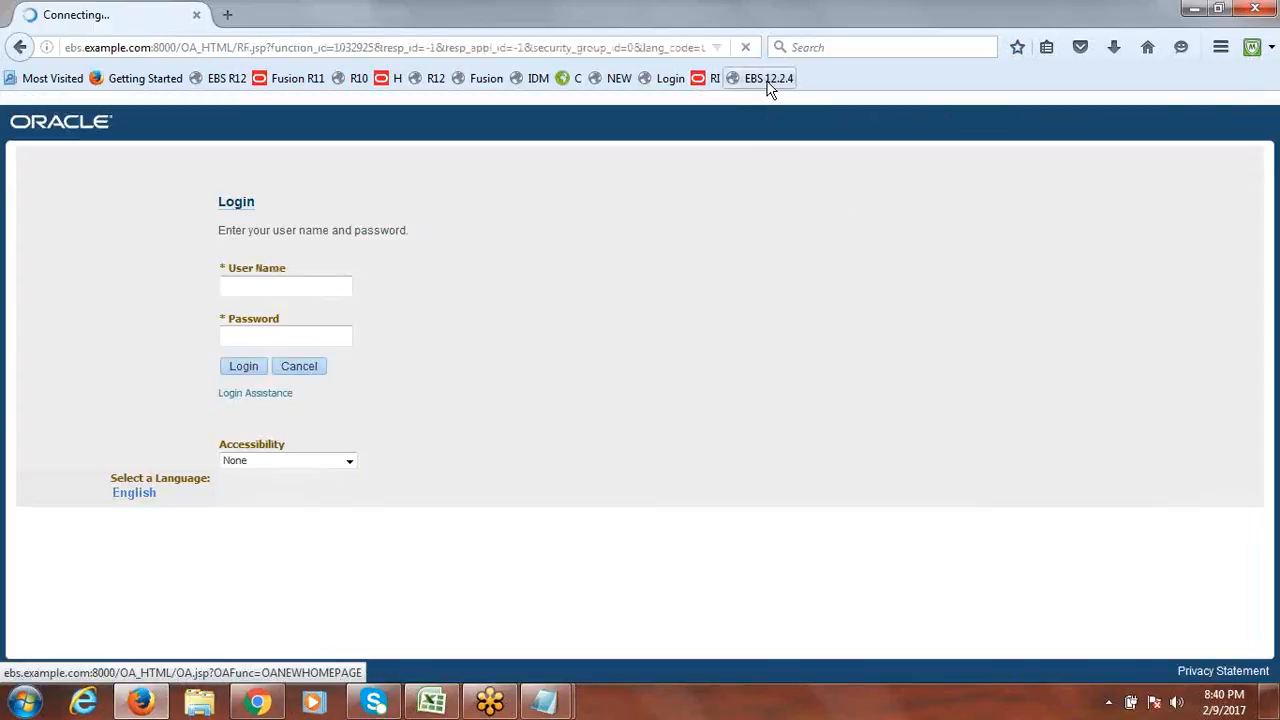
left_click(768, 86)
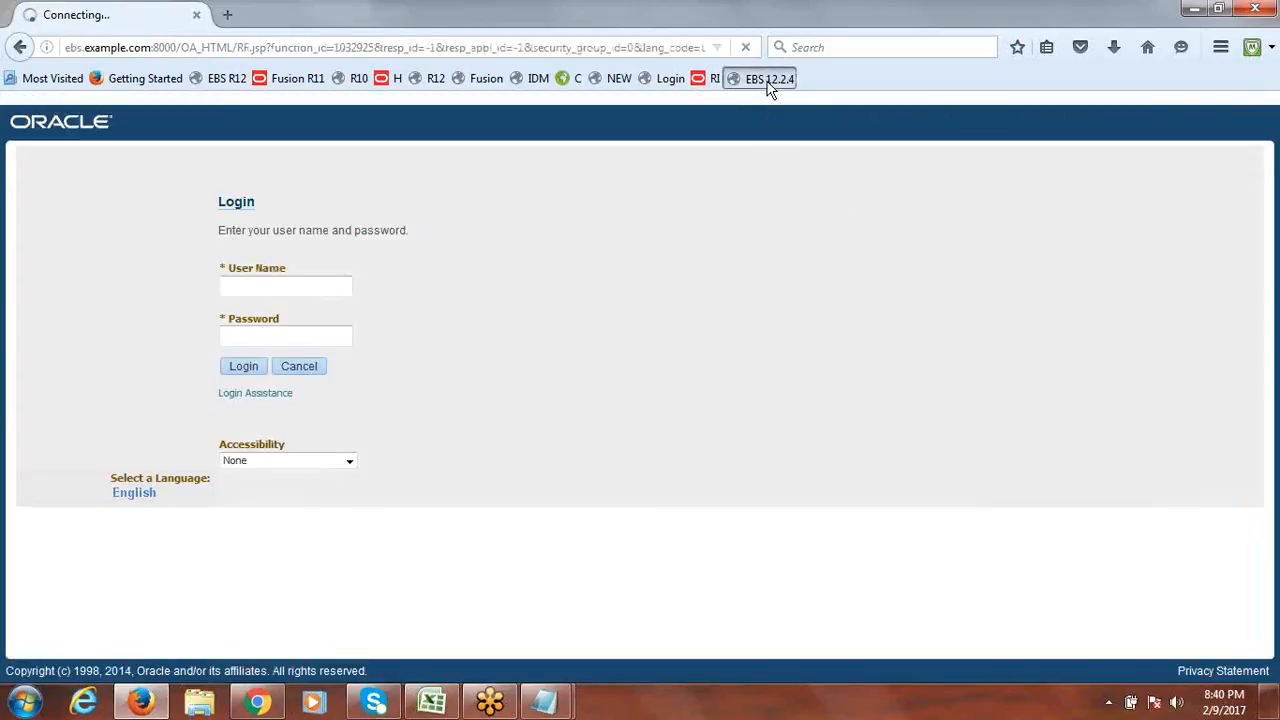
left_click(258, 287)
type("sys")
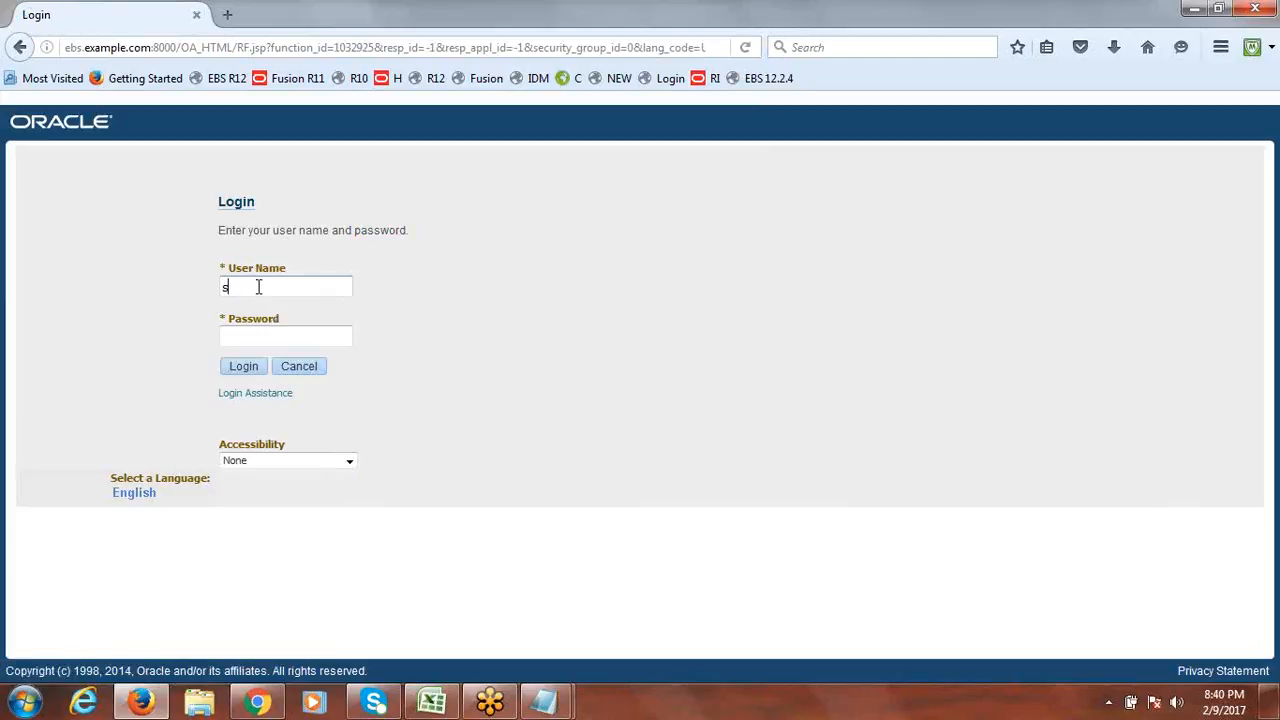
type("admin")
key("Tab")
type("sysadmin")
left_click(248, 368)
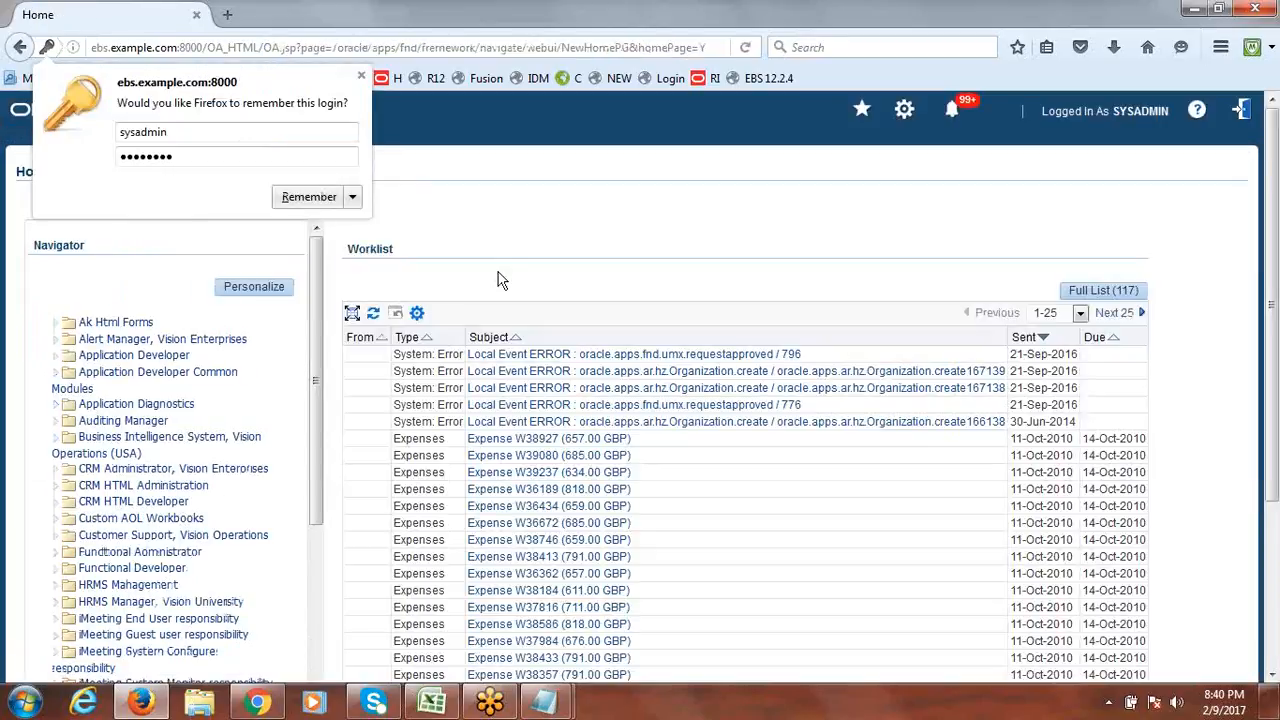
left_click(361, 75)
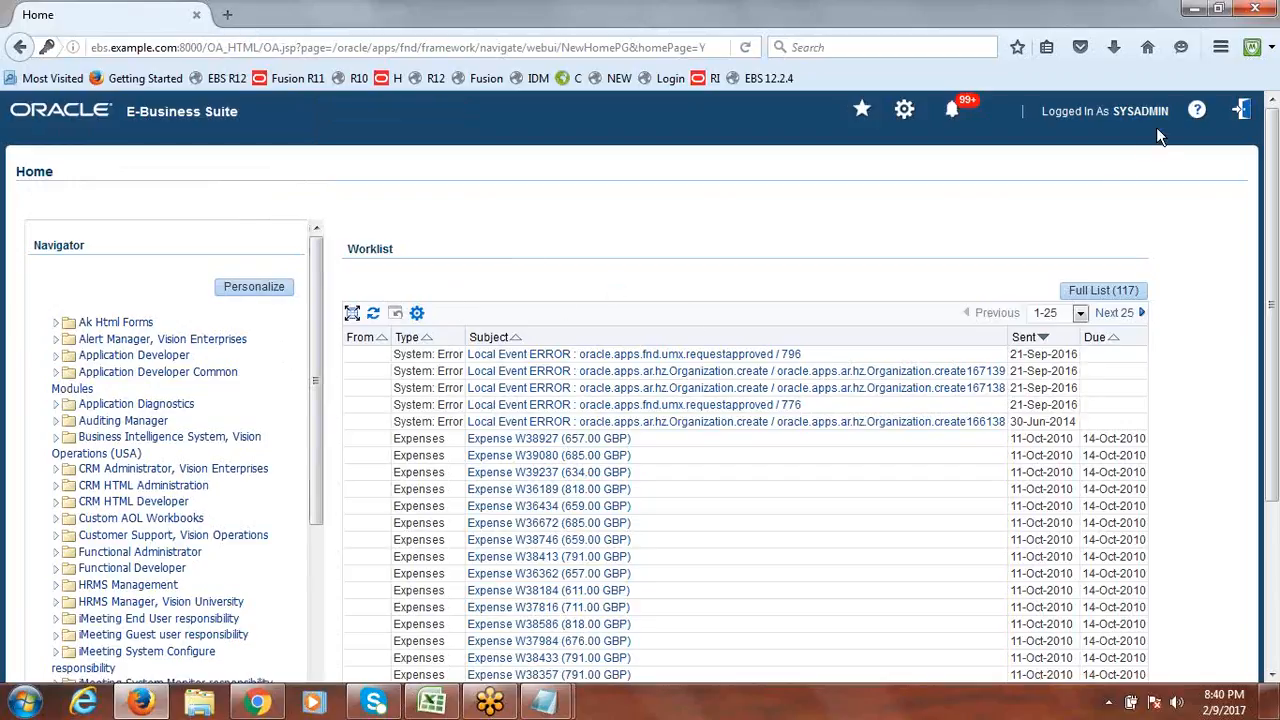
Scroll the home-page Navigator down to the User Management folder and expand it.
left_click_drag(314, 322, 349, 218)
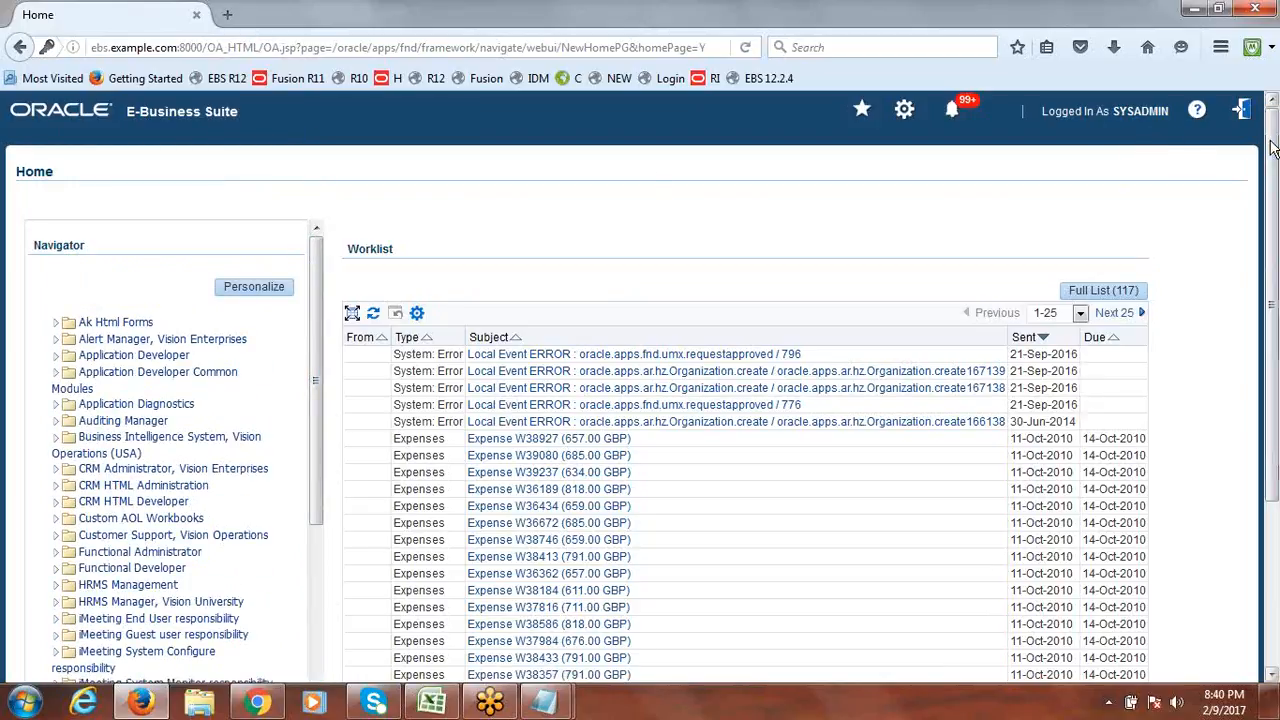
scroll(1265, 227, "down", 1)
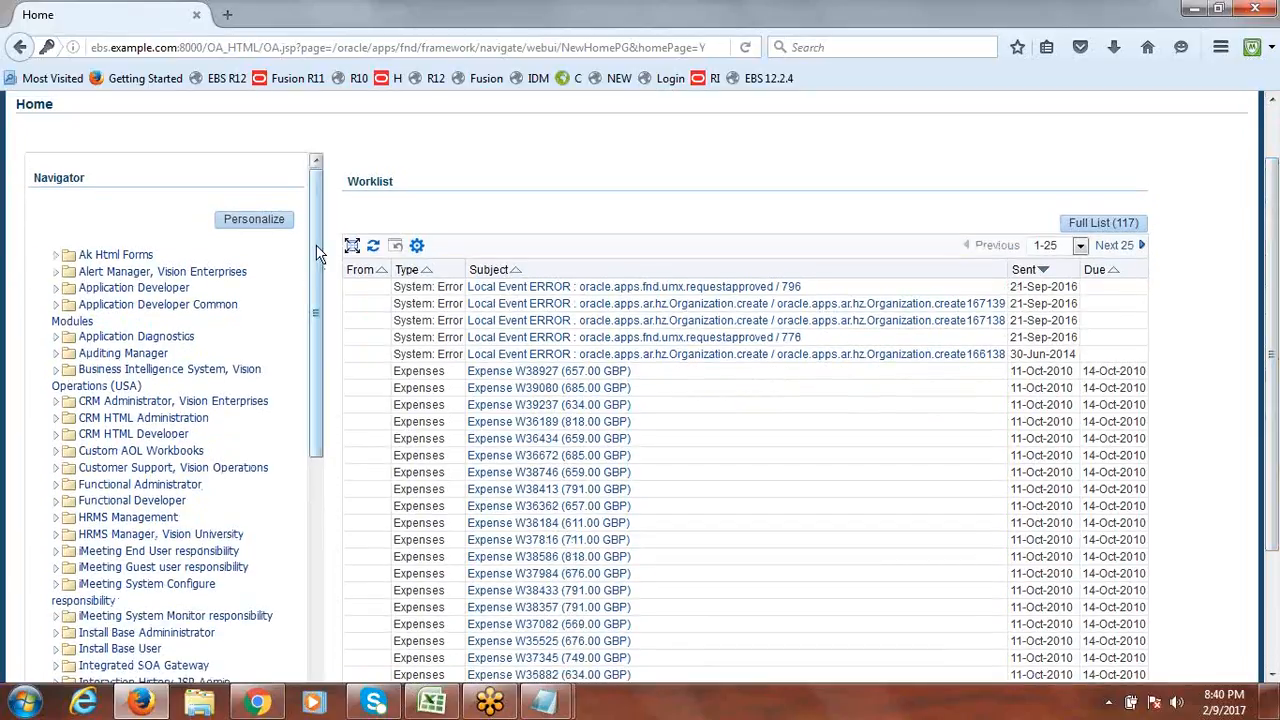
left_click_drag(316, 254, 313, 491)
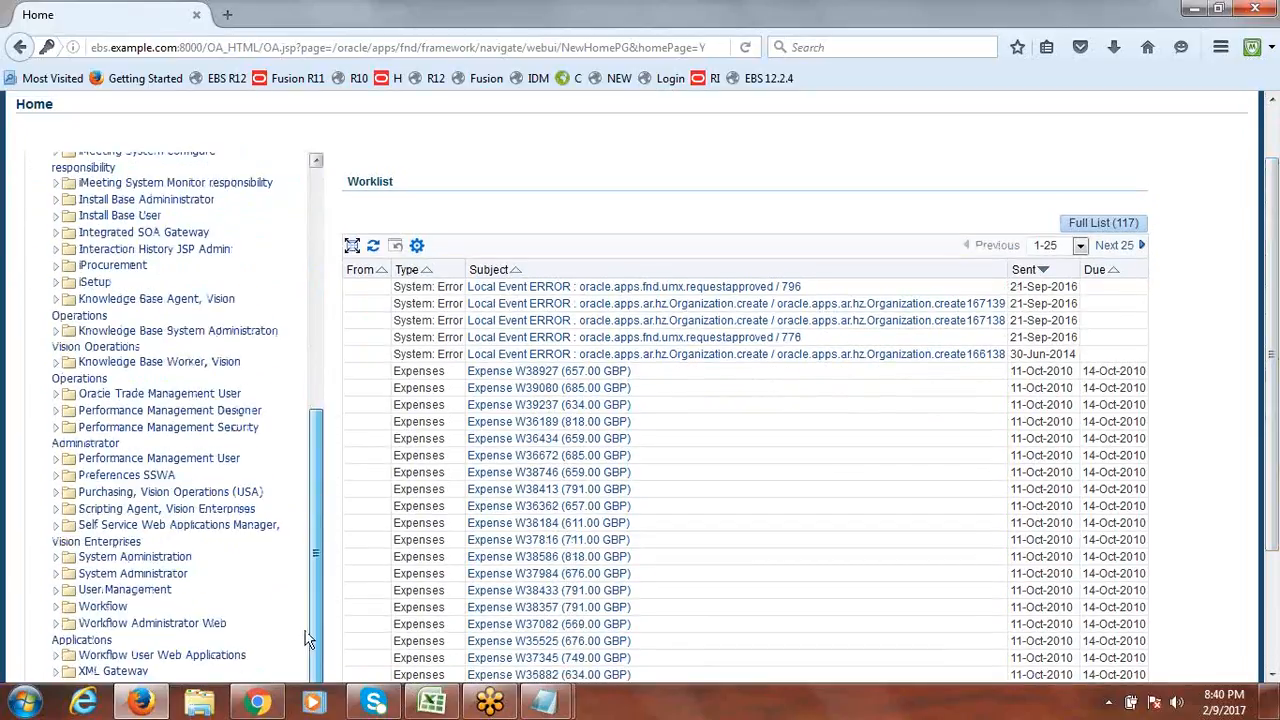
left_click_drag(308, 640, 318, 200)
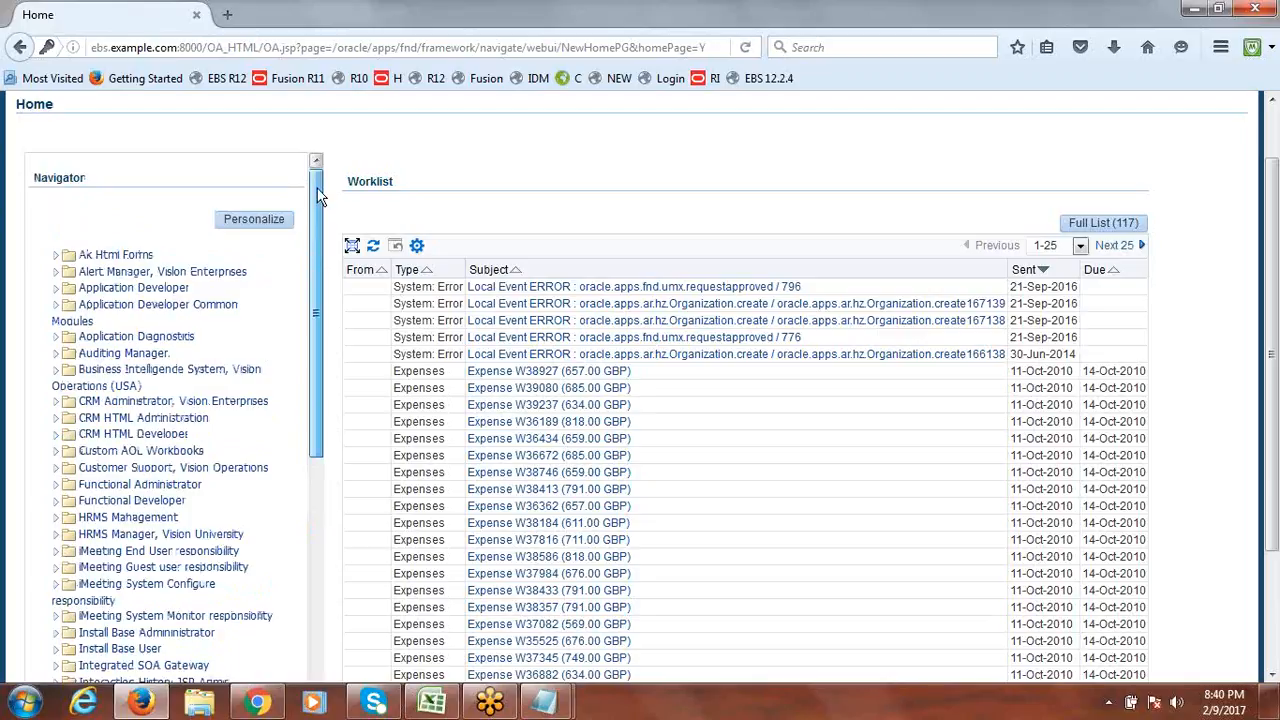
left_click_drag(318, 197, 318, 268)
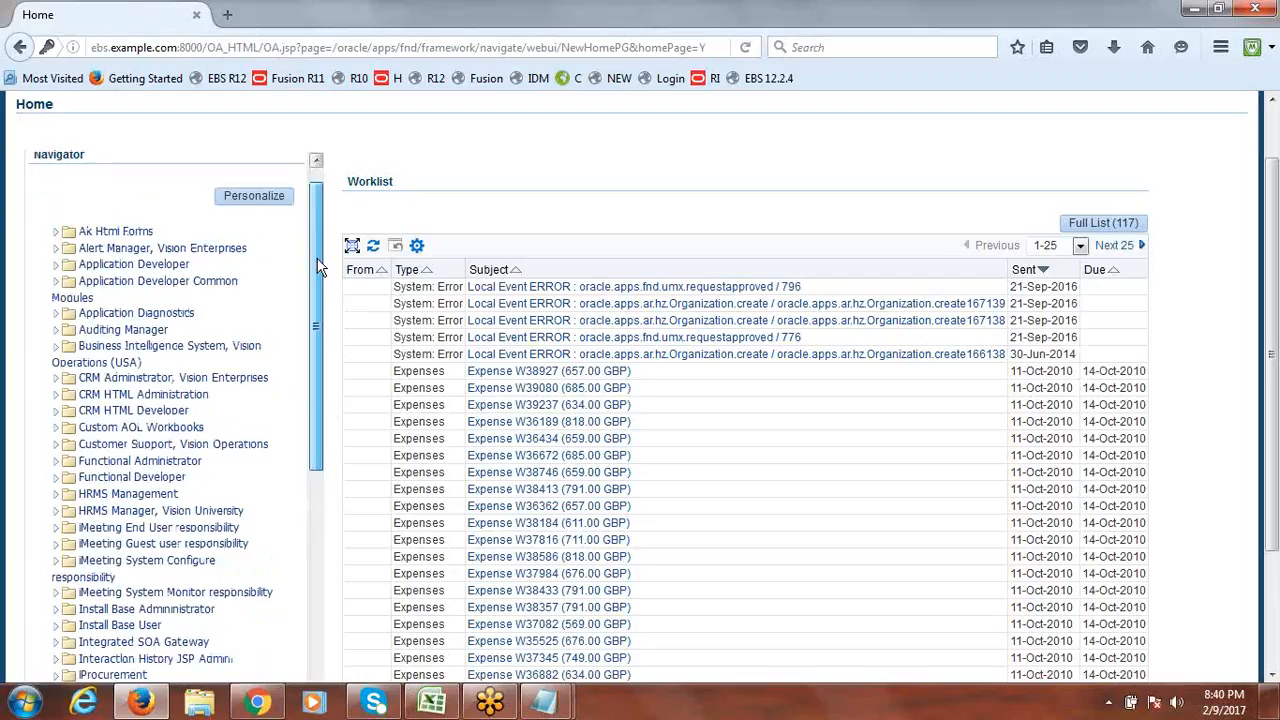
left_click_drag(318, 268, 315, 505)
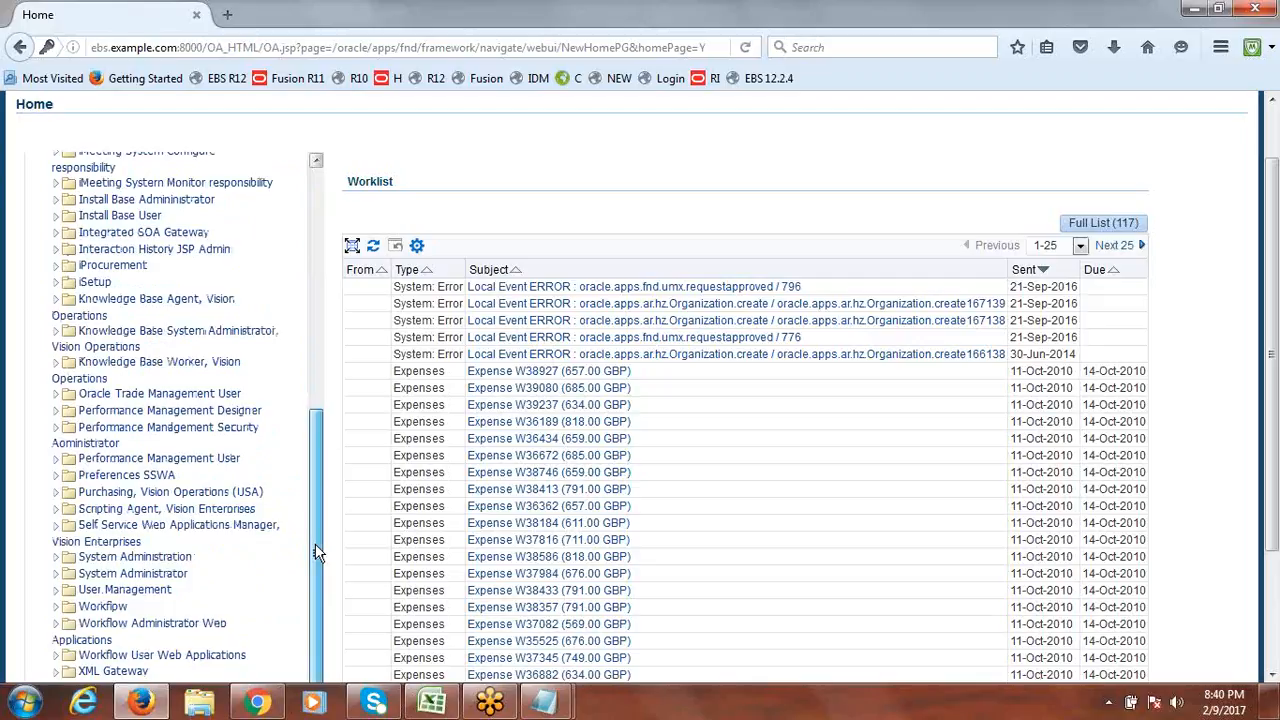
left_click_drag(316, 553, 316, 553)
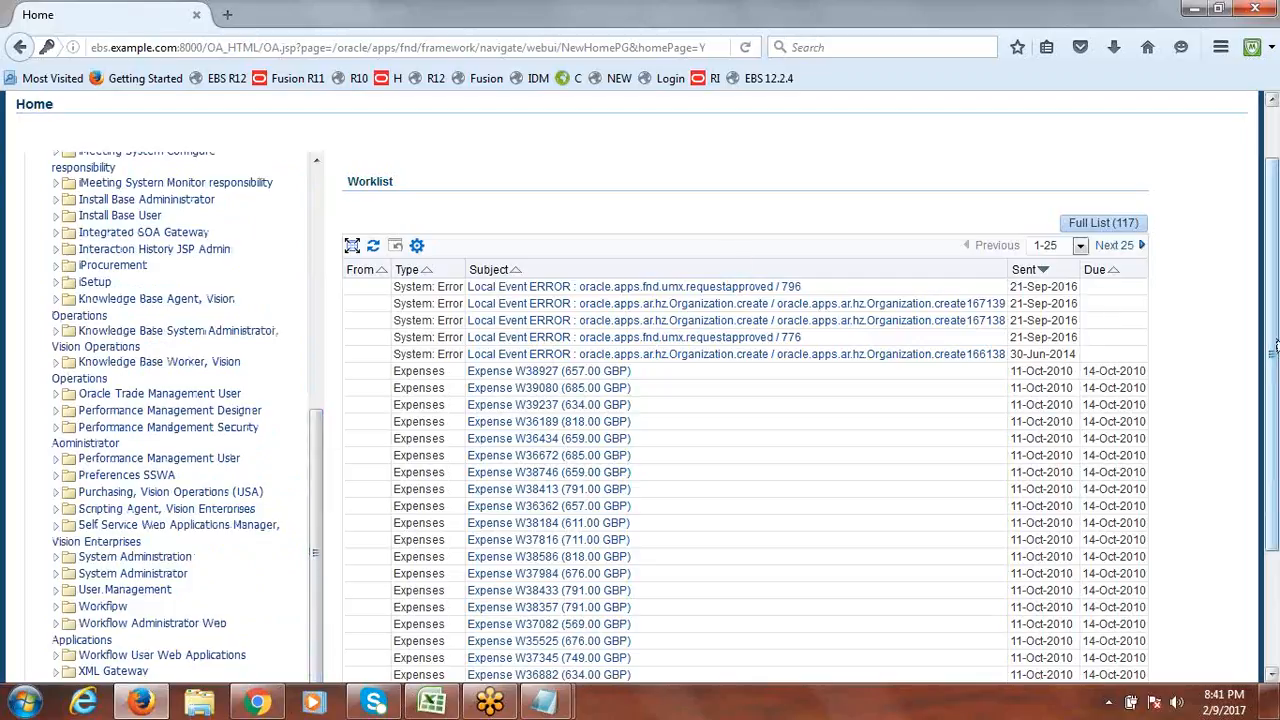
scroll(1274, 320, "down", 1)
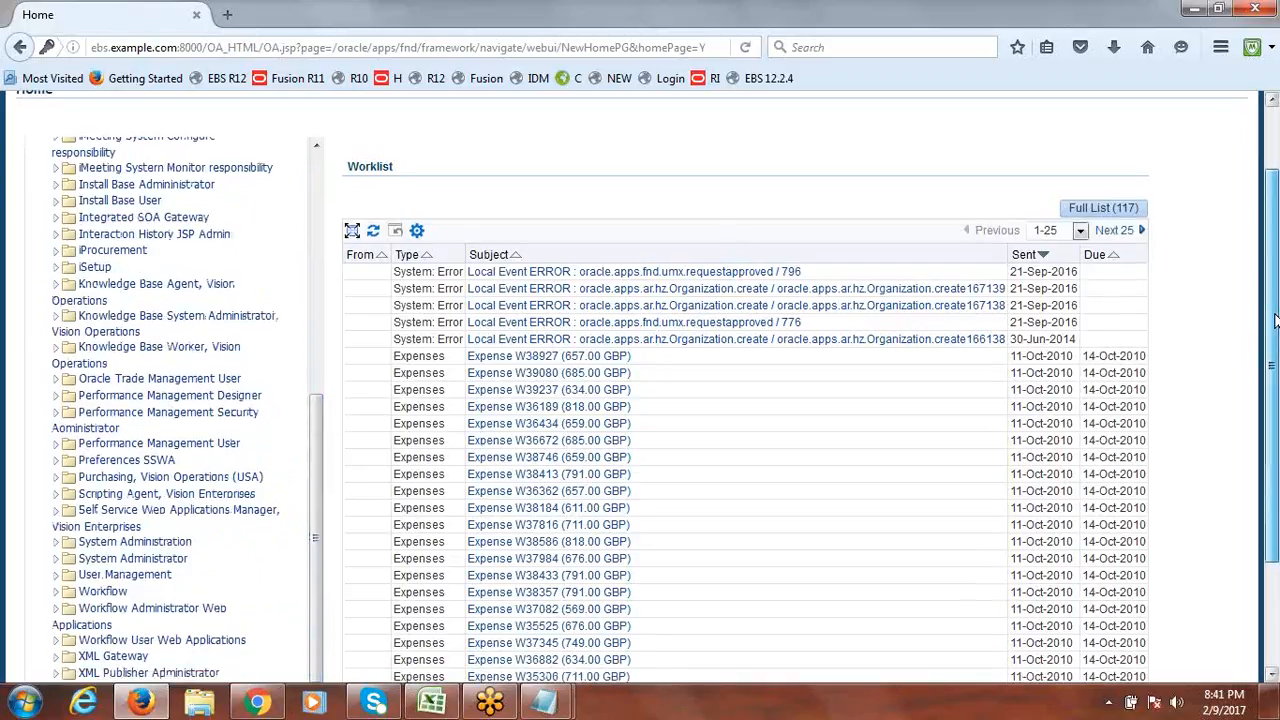
scroll(1274, 320, "down", 4)
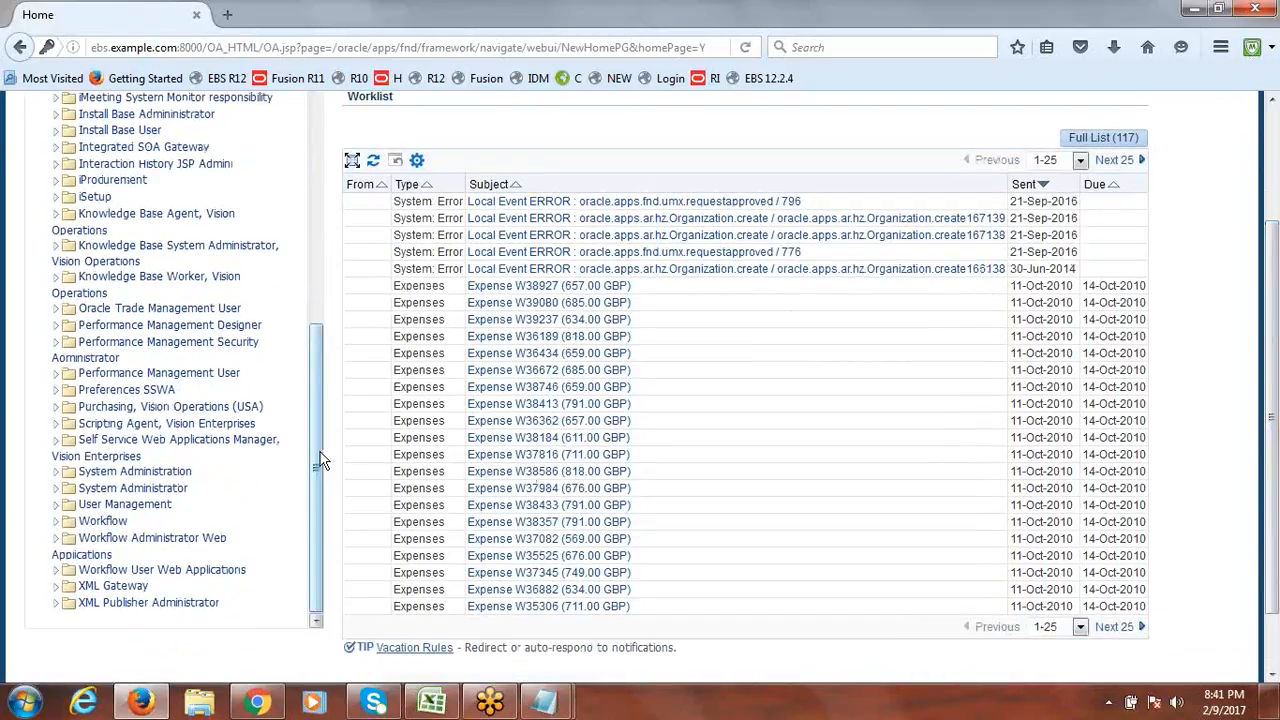
left_click(57, 505)
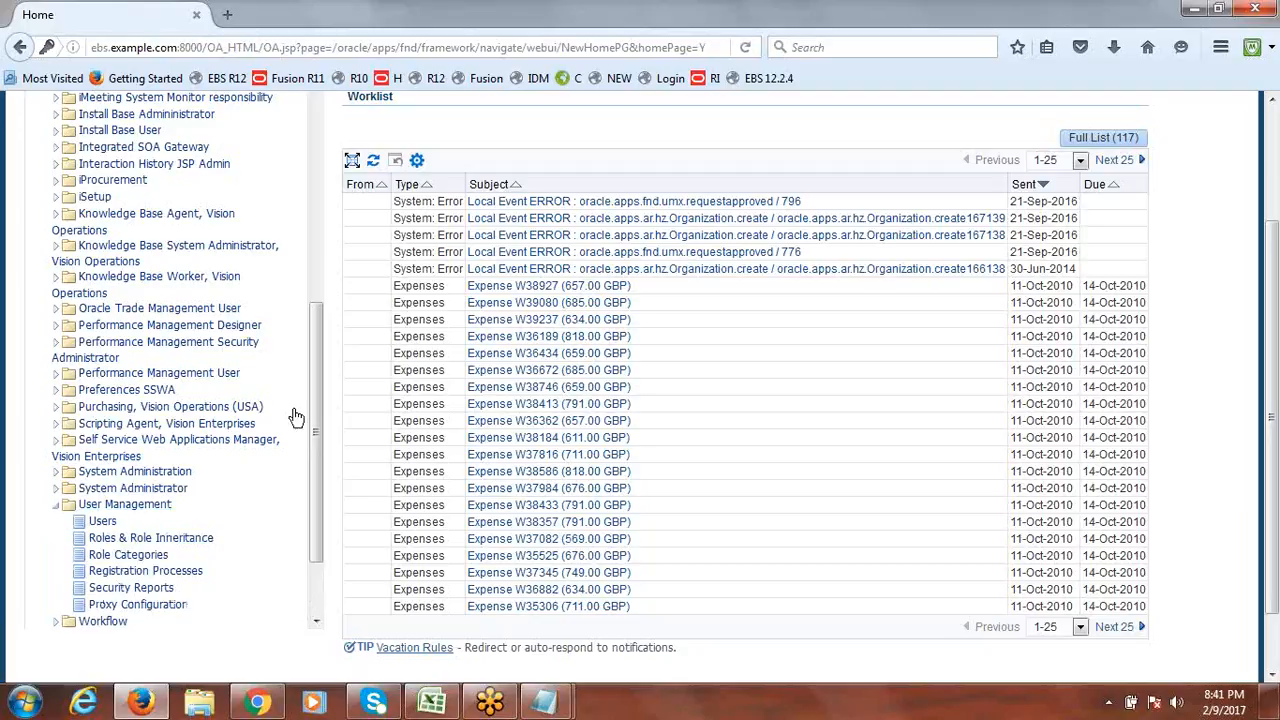
left_click_drag(314, 397, 311, 468)
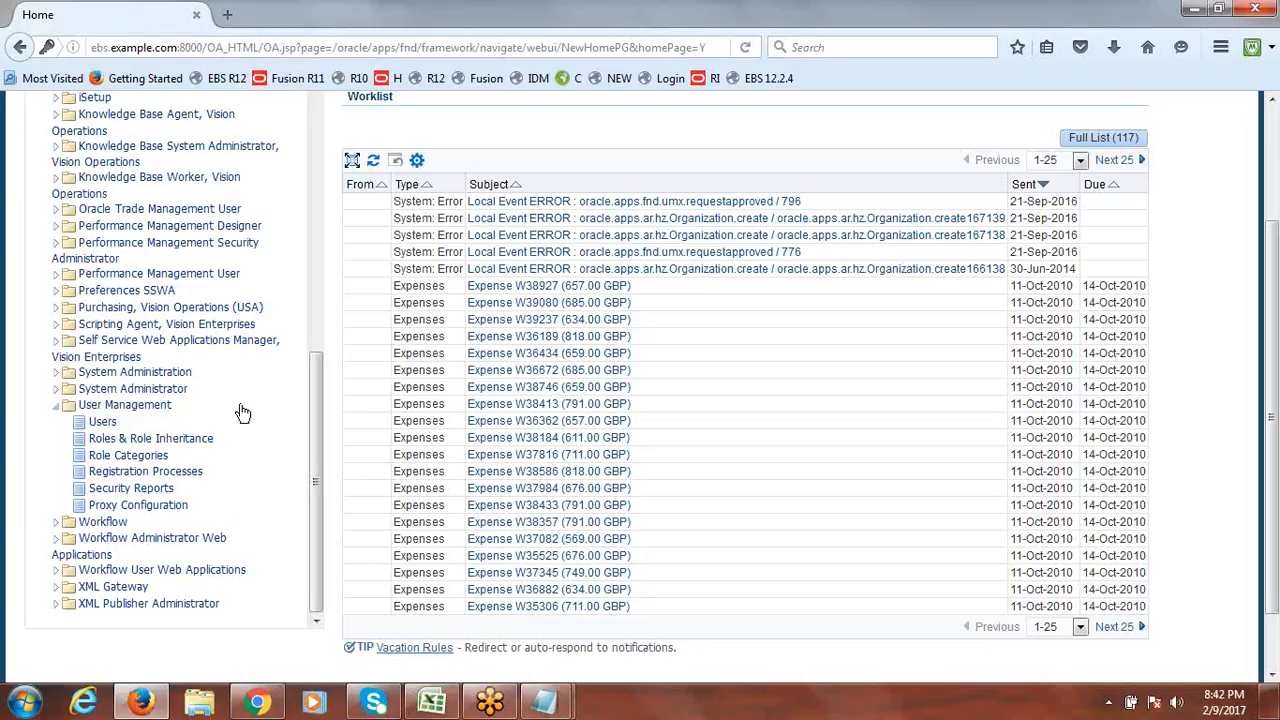
Search User Maintenance for user name 'operations' and open that user's Update User page.
left_click(103, 423)
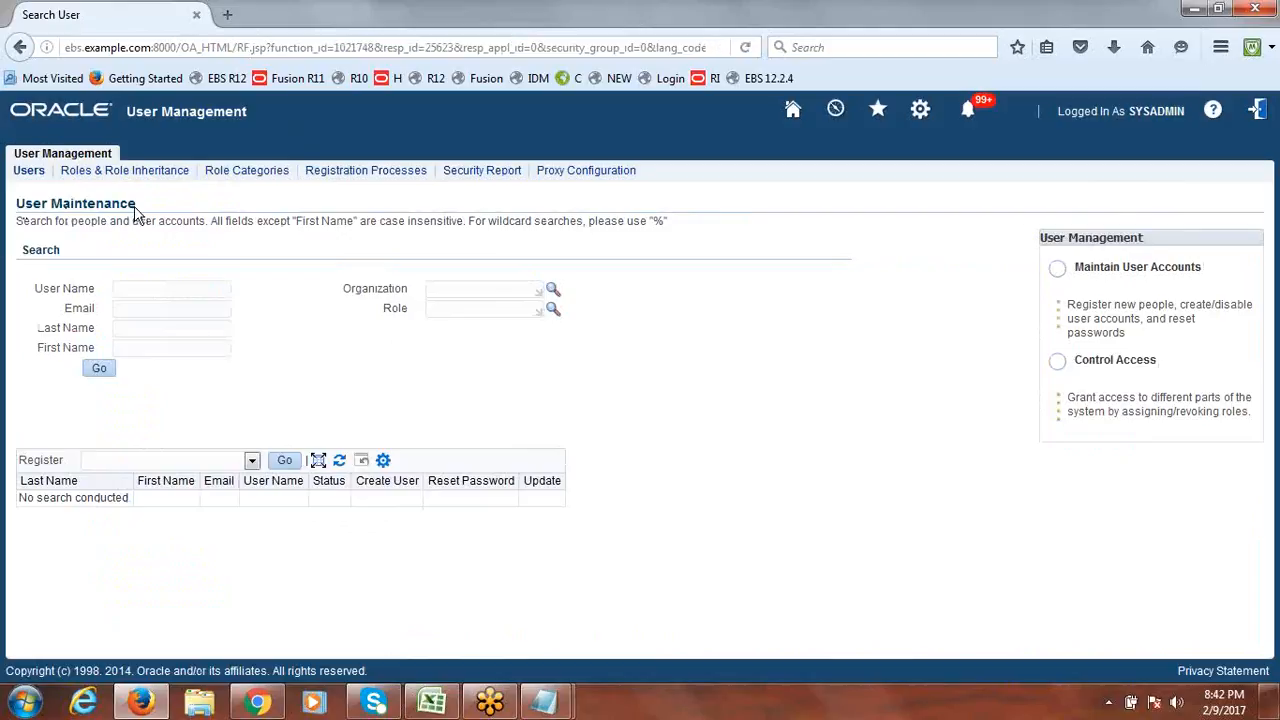
left_click(152, 289)
type("operatione")
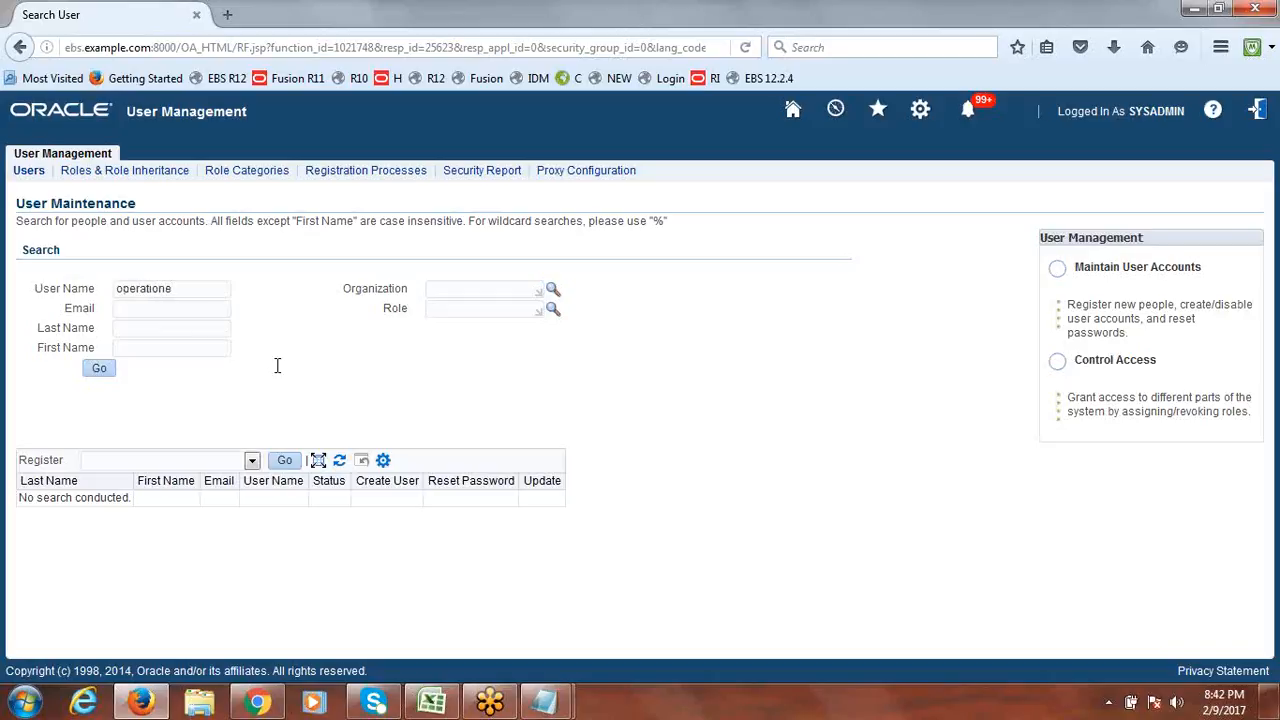
key("BackSpace")
type("s")
left_click(99, 372)
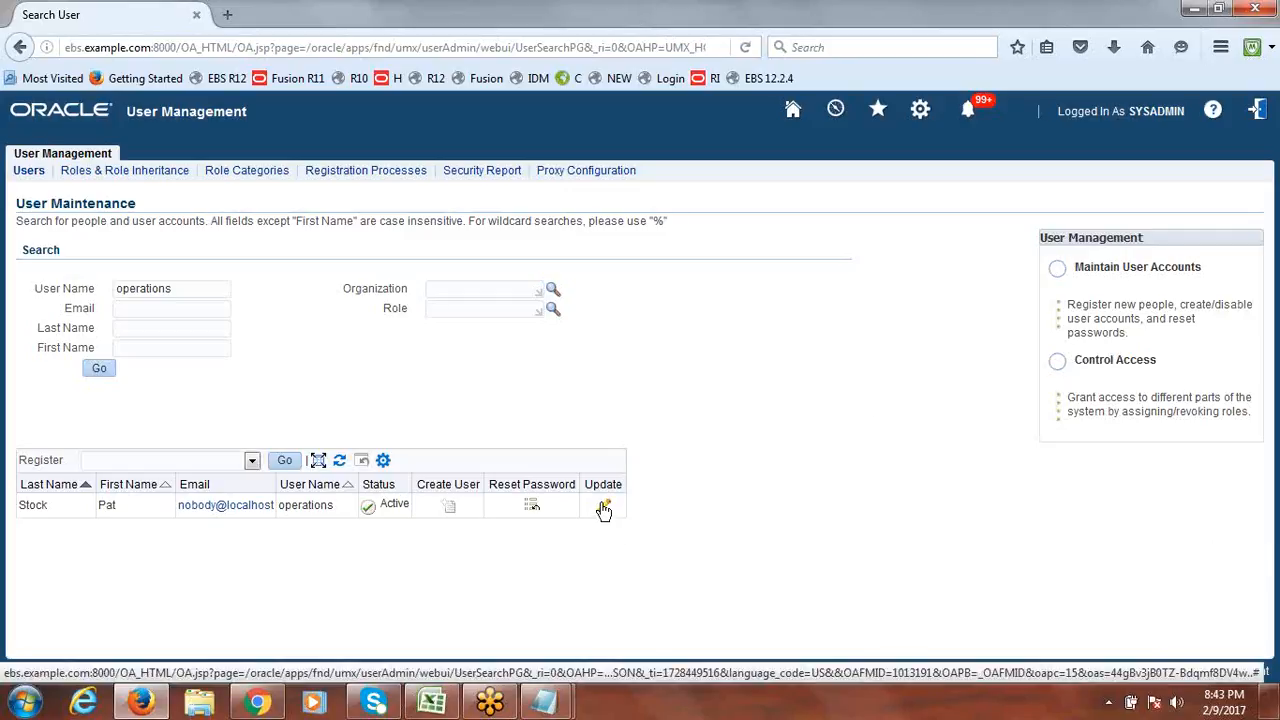
left_click(604, 508)
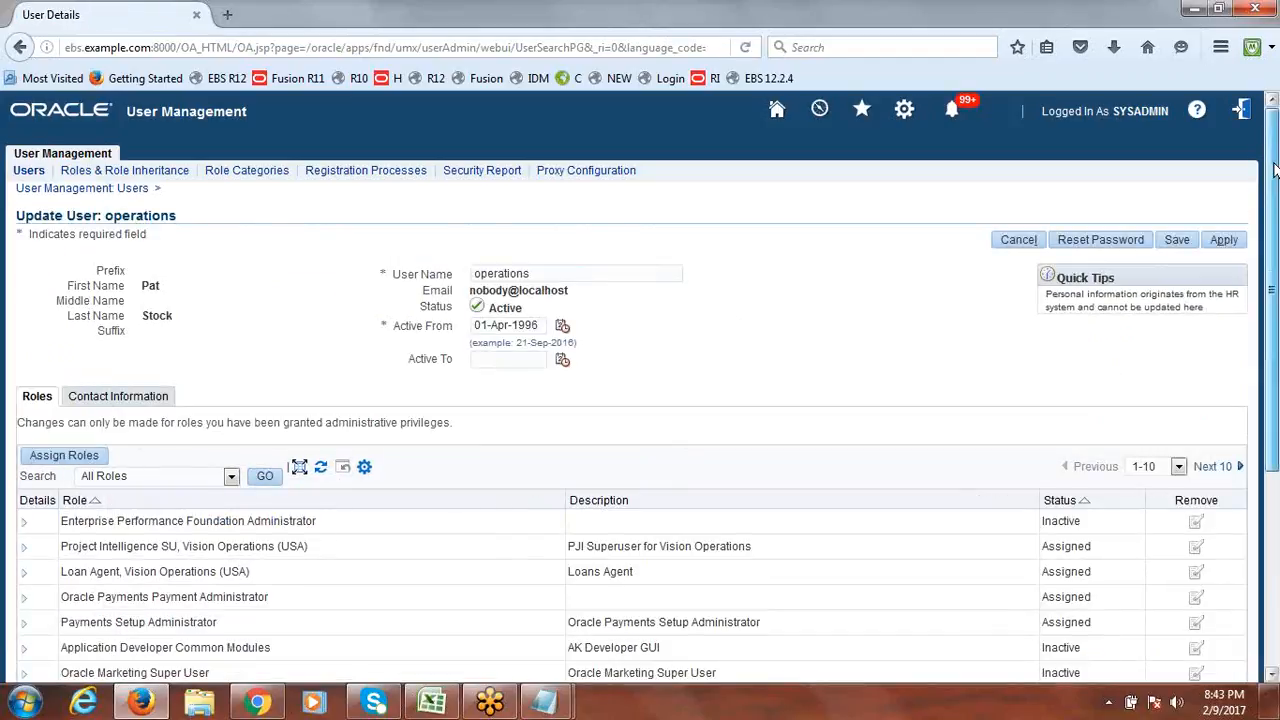
Cancel the operations user's update, return Home, and reopen Users under User Management.
left_click_drag(1276, 170, 1277, 198)
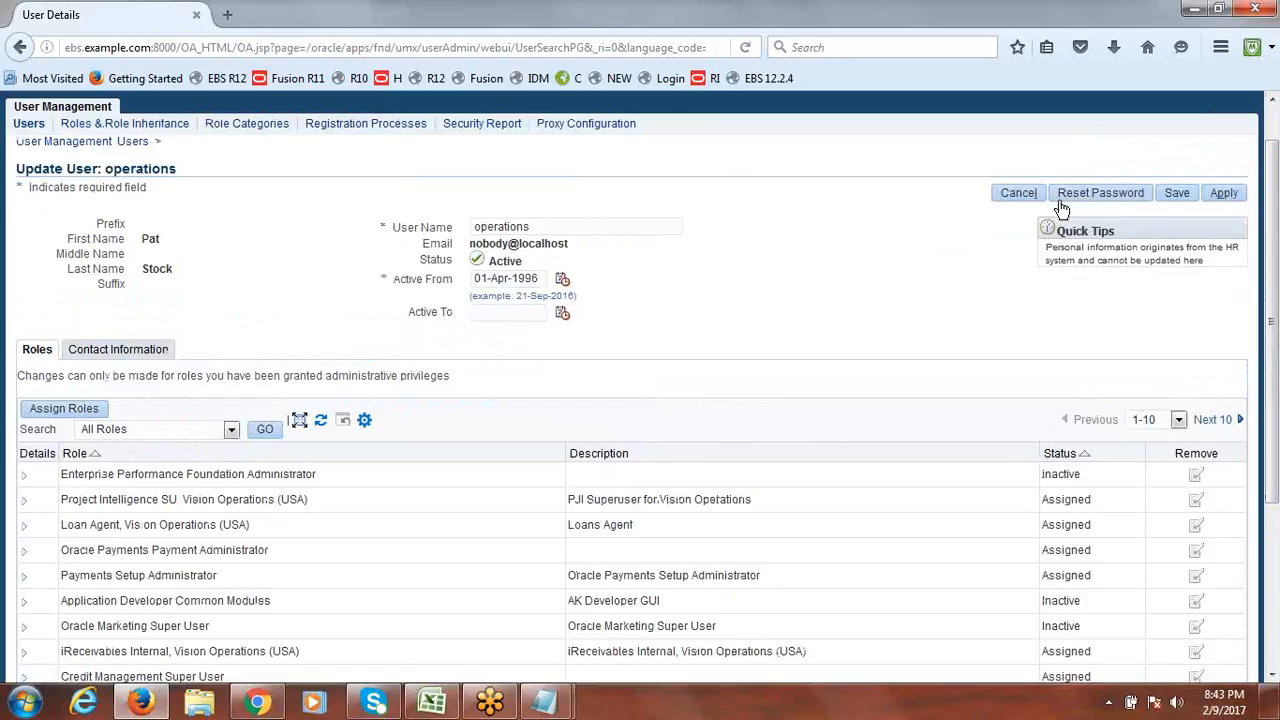
left_click(1019, 193)
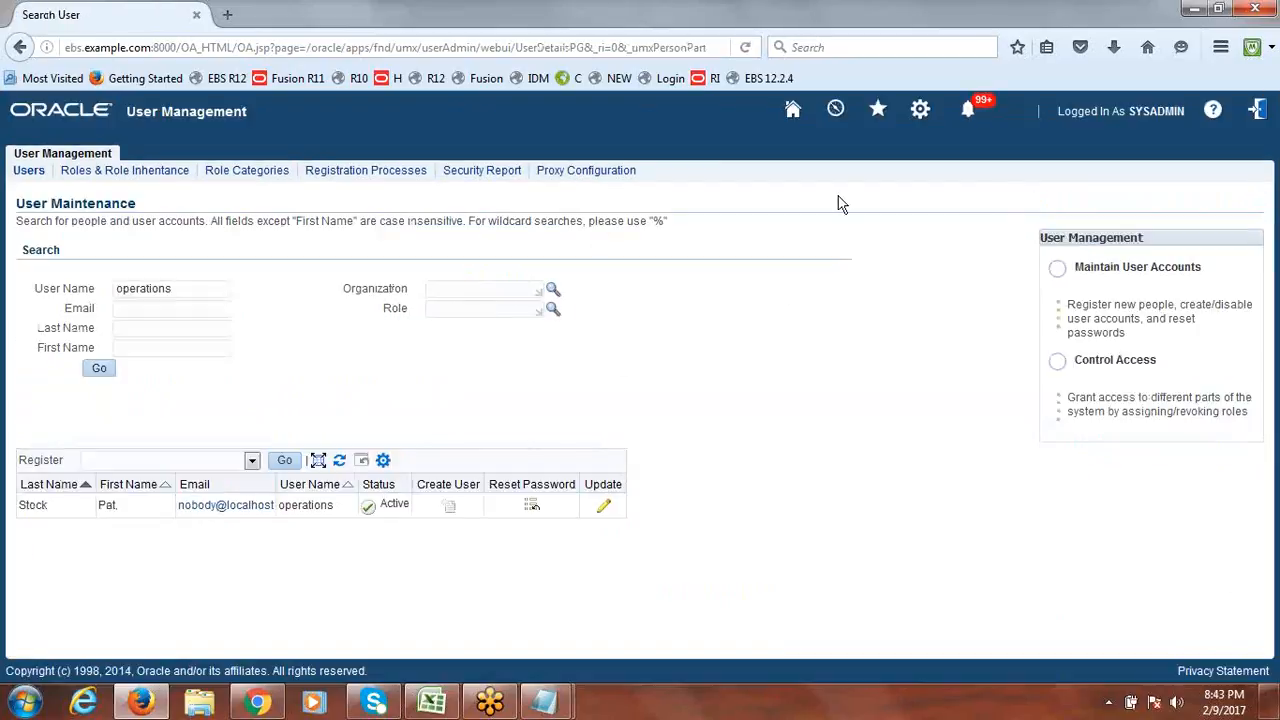
left_click(793, 112)
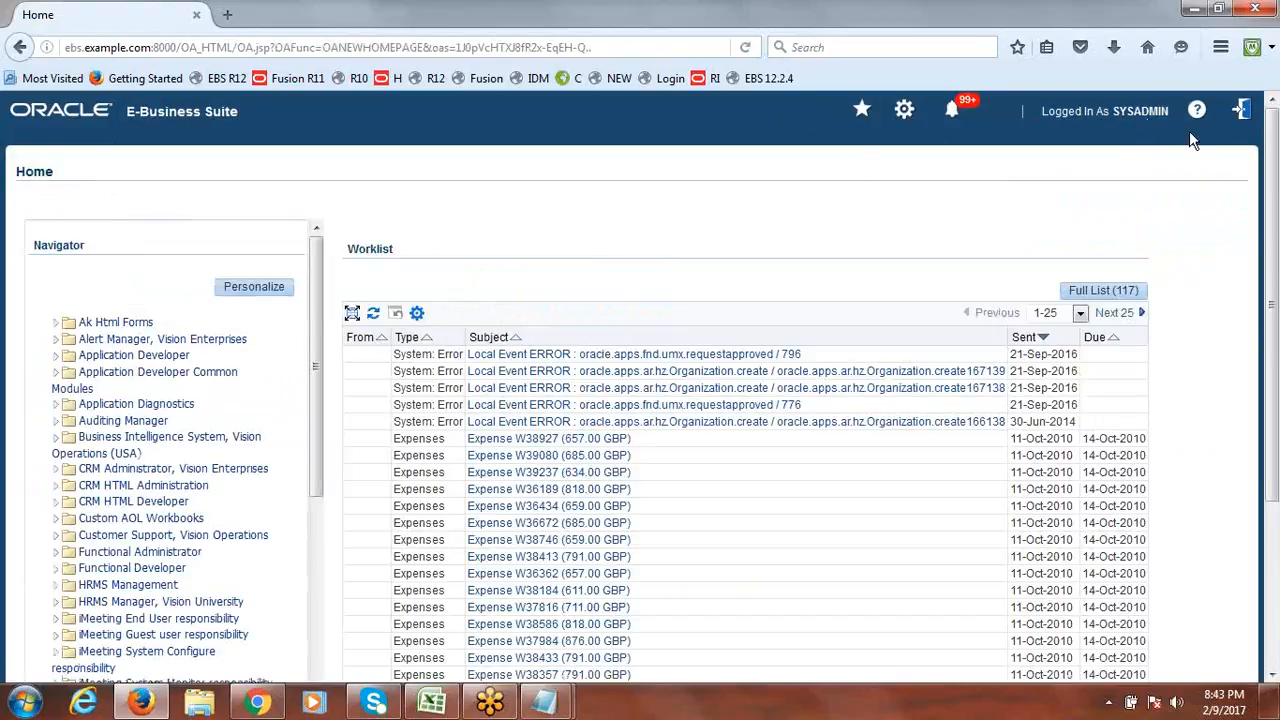
left_click_drag(320, 326, 308, 607)
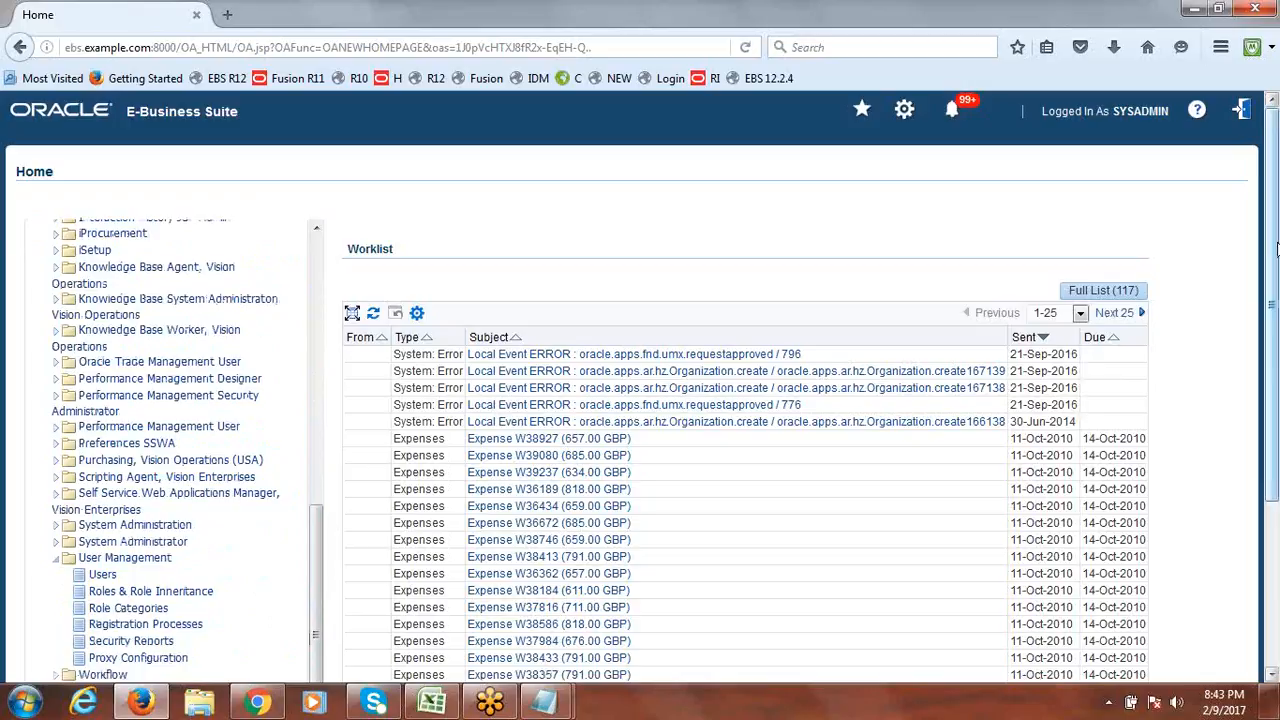
scroll(1276, 248, "down", 3)
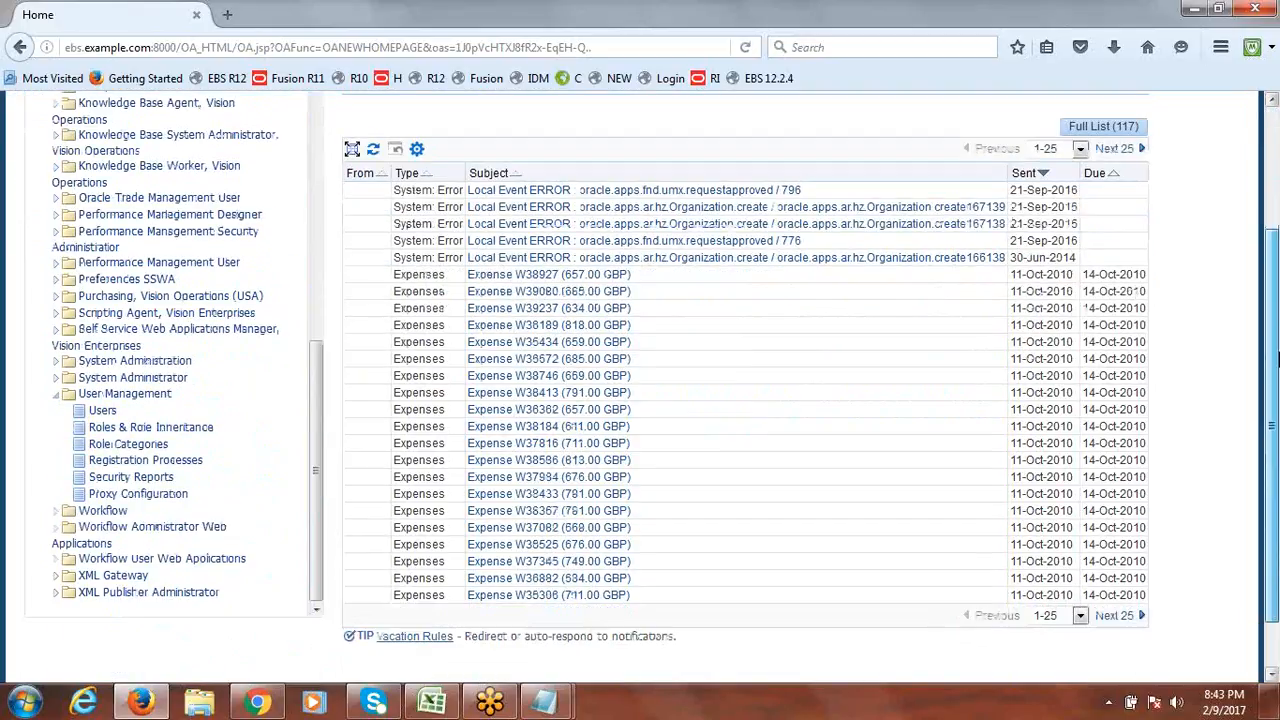
left_click(102, 412)
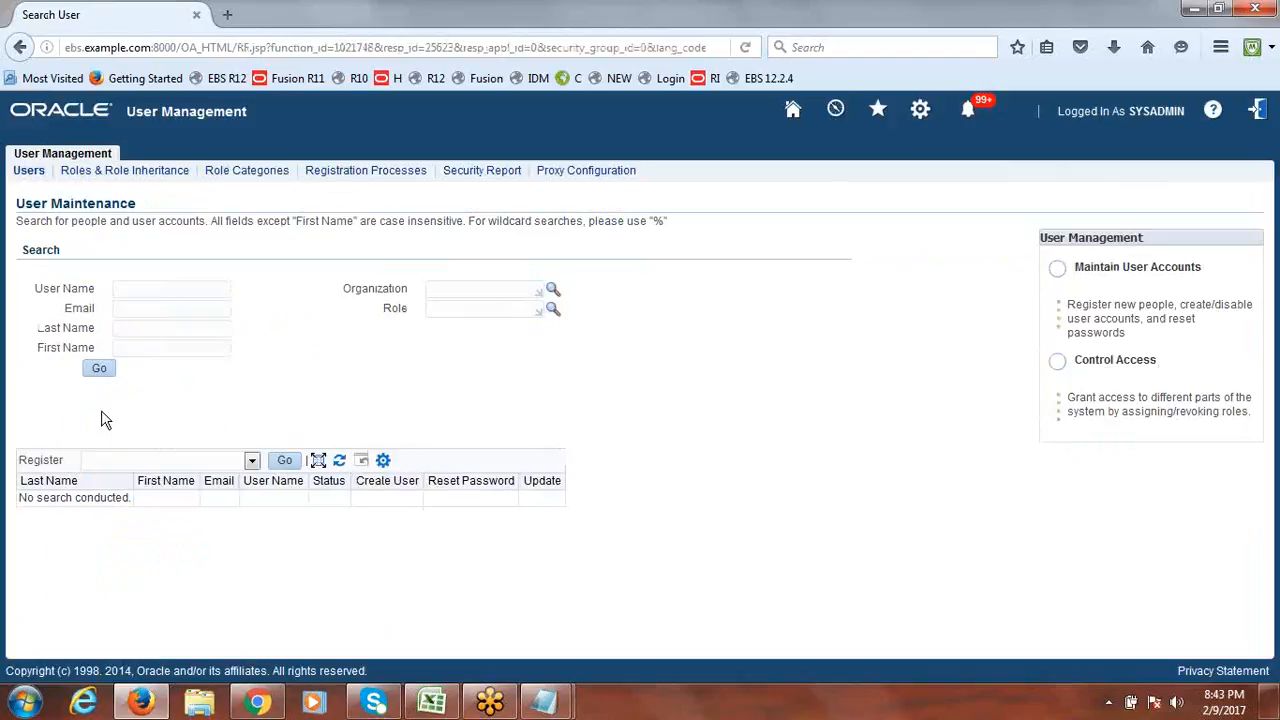
Search for 'operations' via autocomplete and reopen its Update User page, scrolling through its roles.
left_click(155, 290)
type("ope")
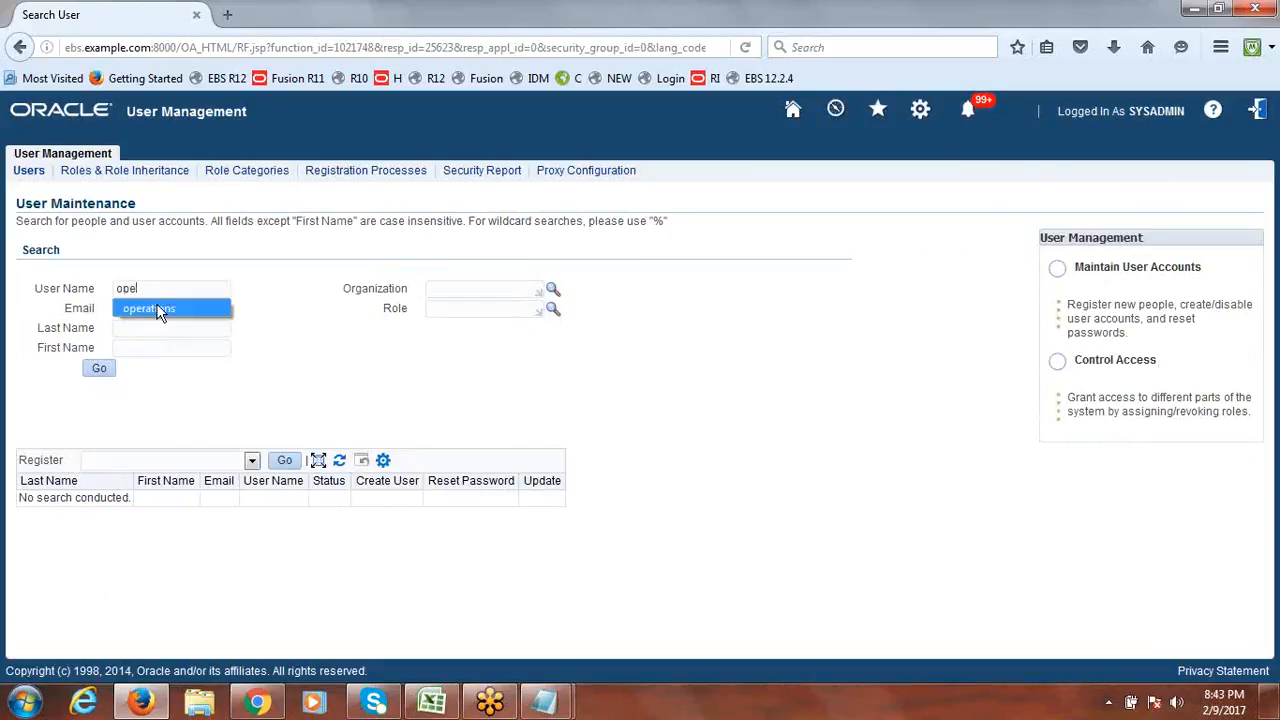
left_click(156, 310)
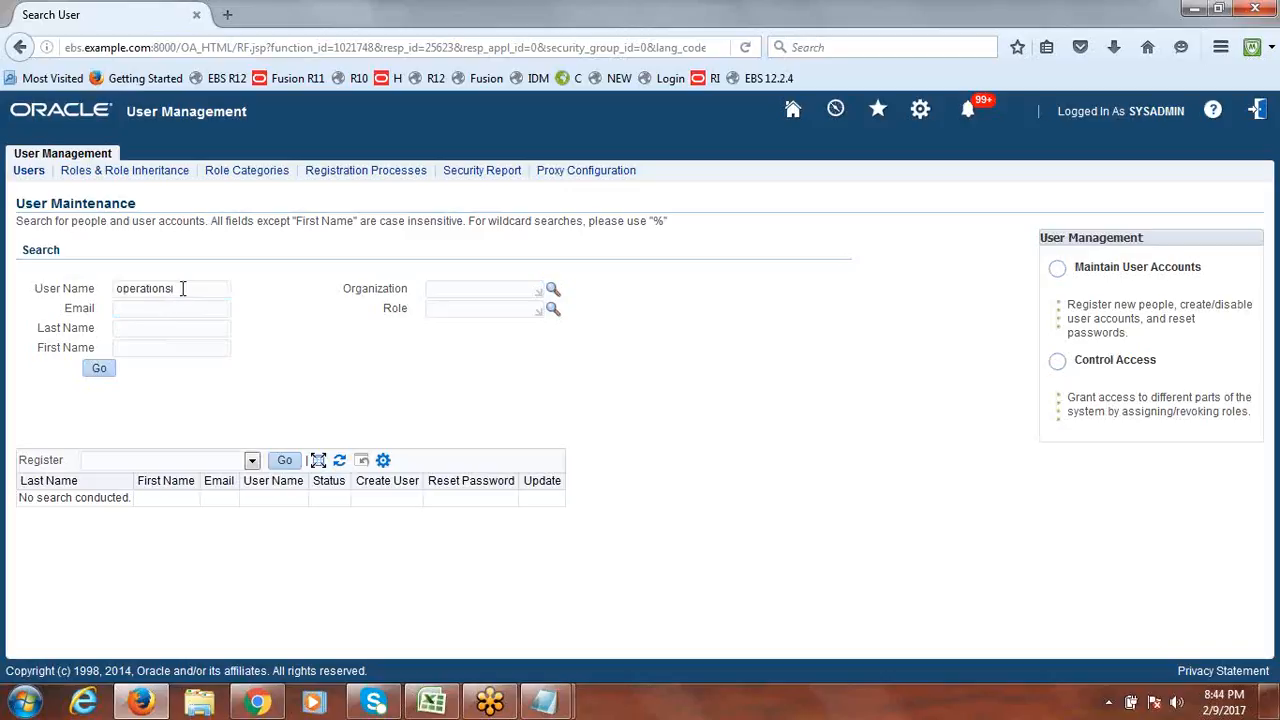
left_click(99, 369)
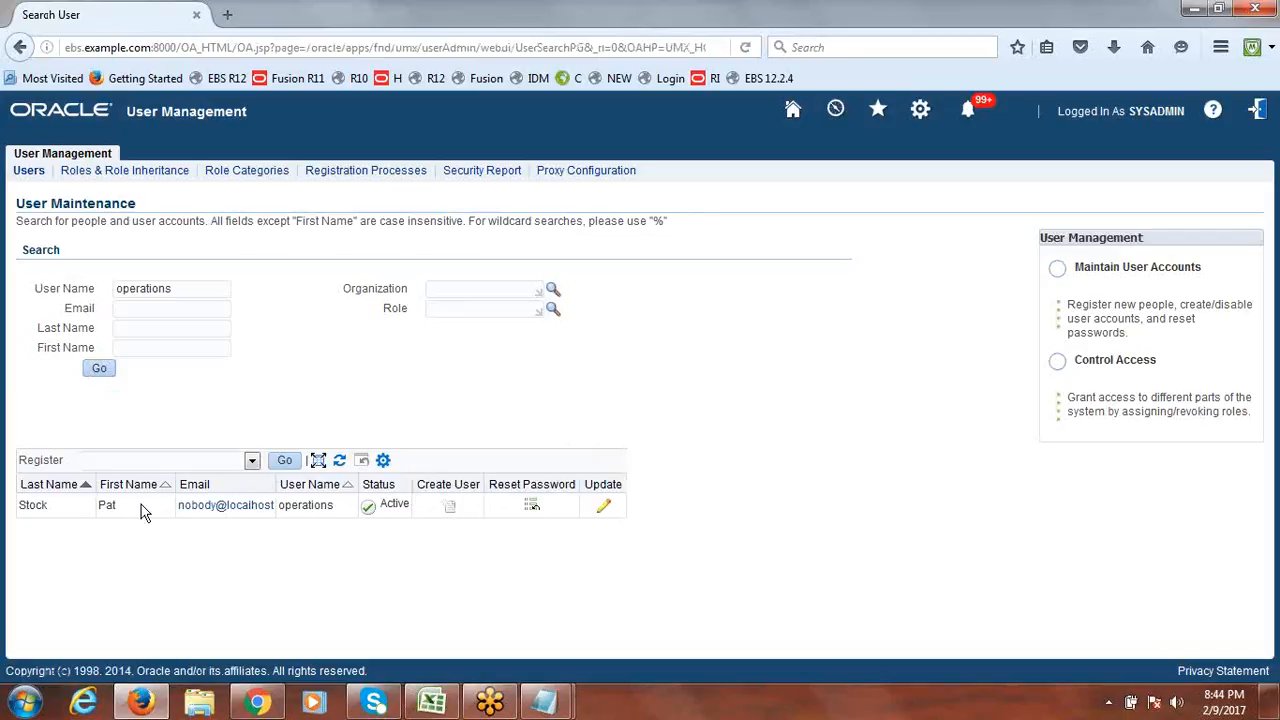
left_click(607, 508)
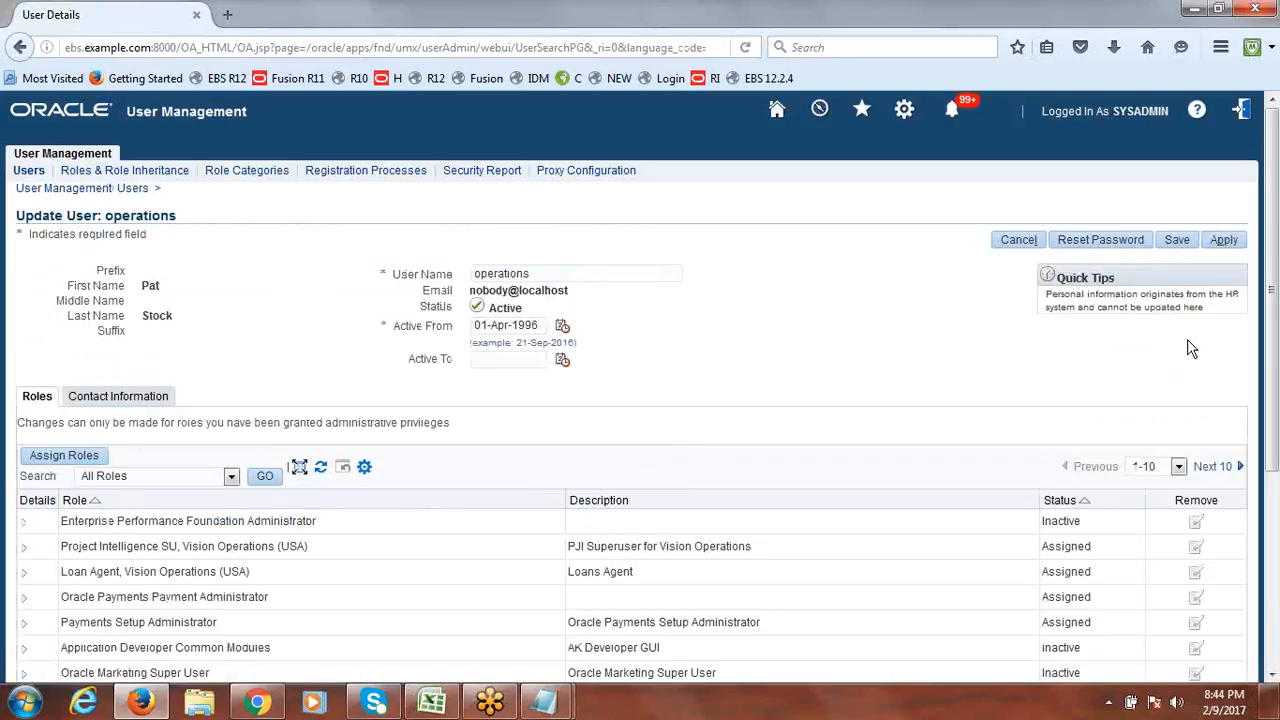
scroll(1270, 248, "down", 1)
left_click_drag(1270, 248, 1274, 272)
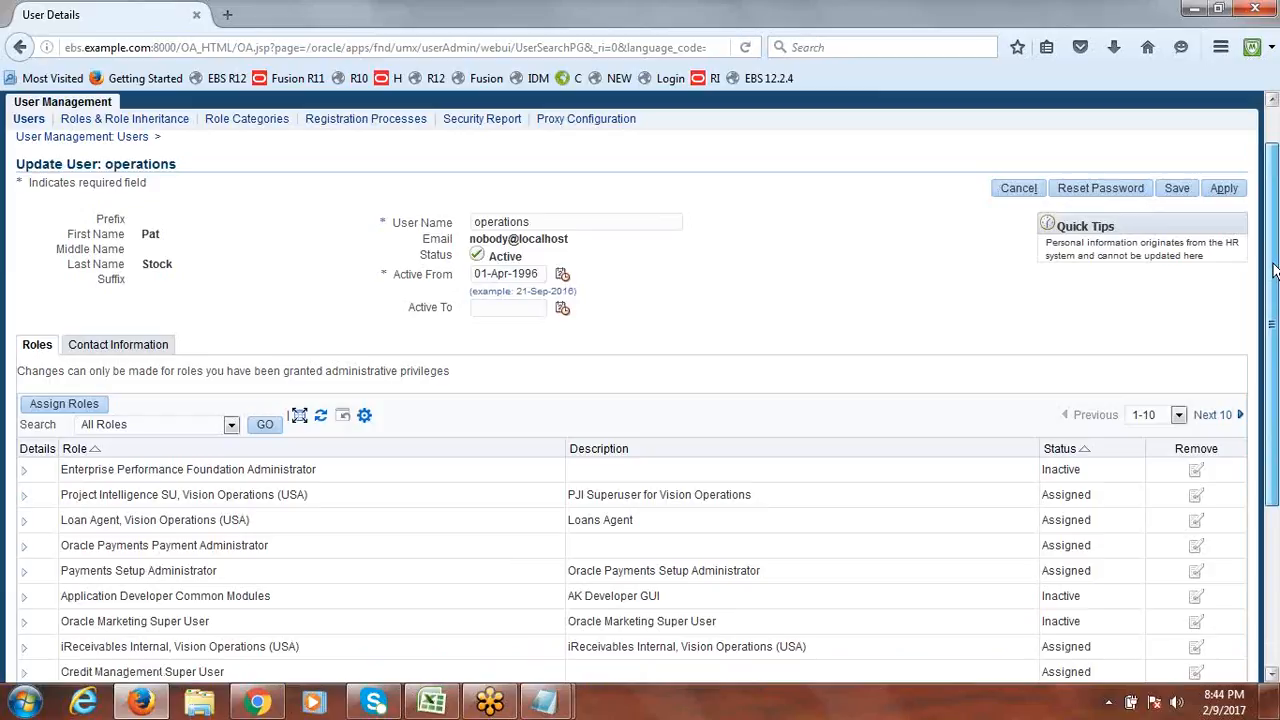
left_click_drag(1274, 272, 1268, 256)
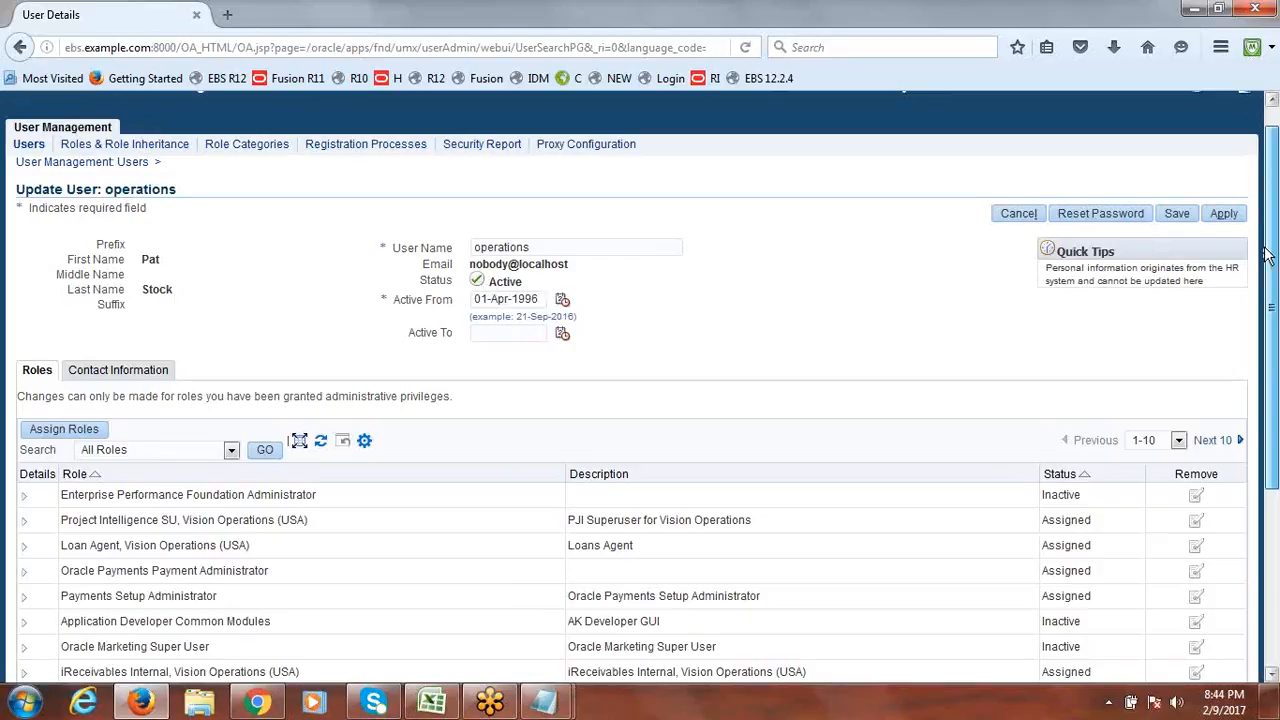
scroll(1268, 255, "down", 2)
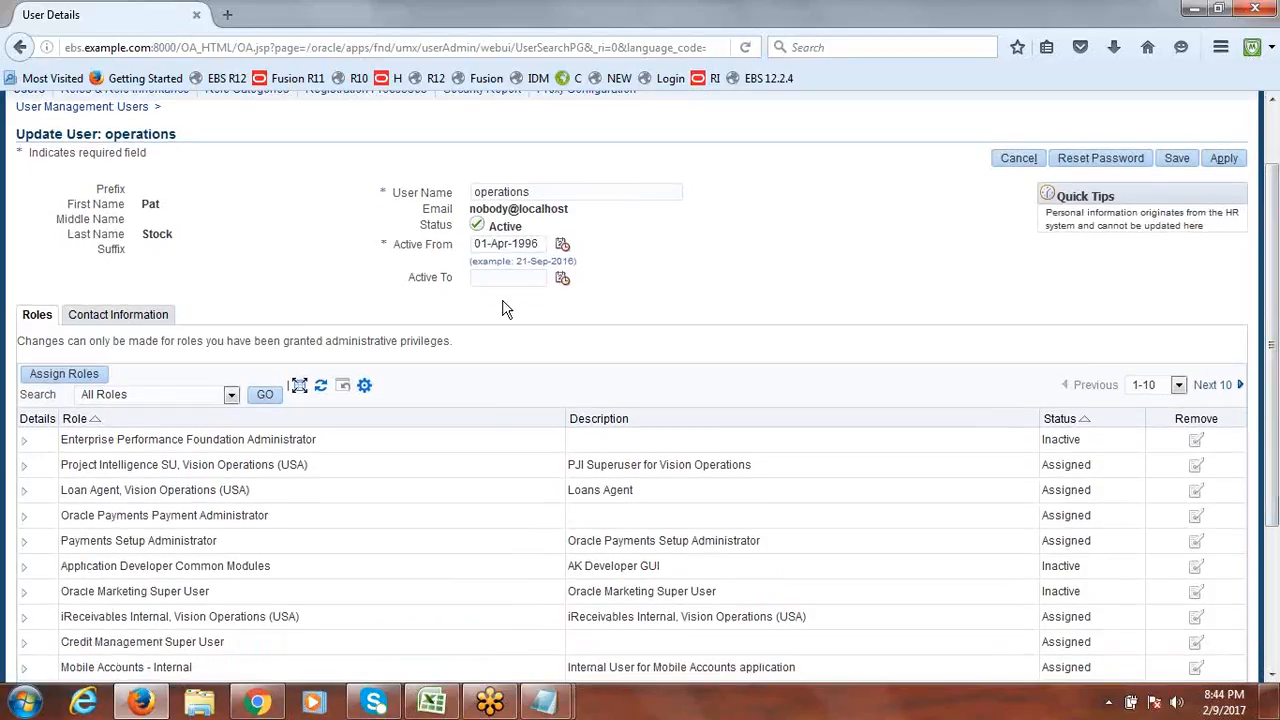
Open Assign Roles and search for roles whose names match 'Flex%'.
left_click(62, 375)
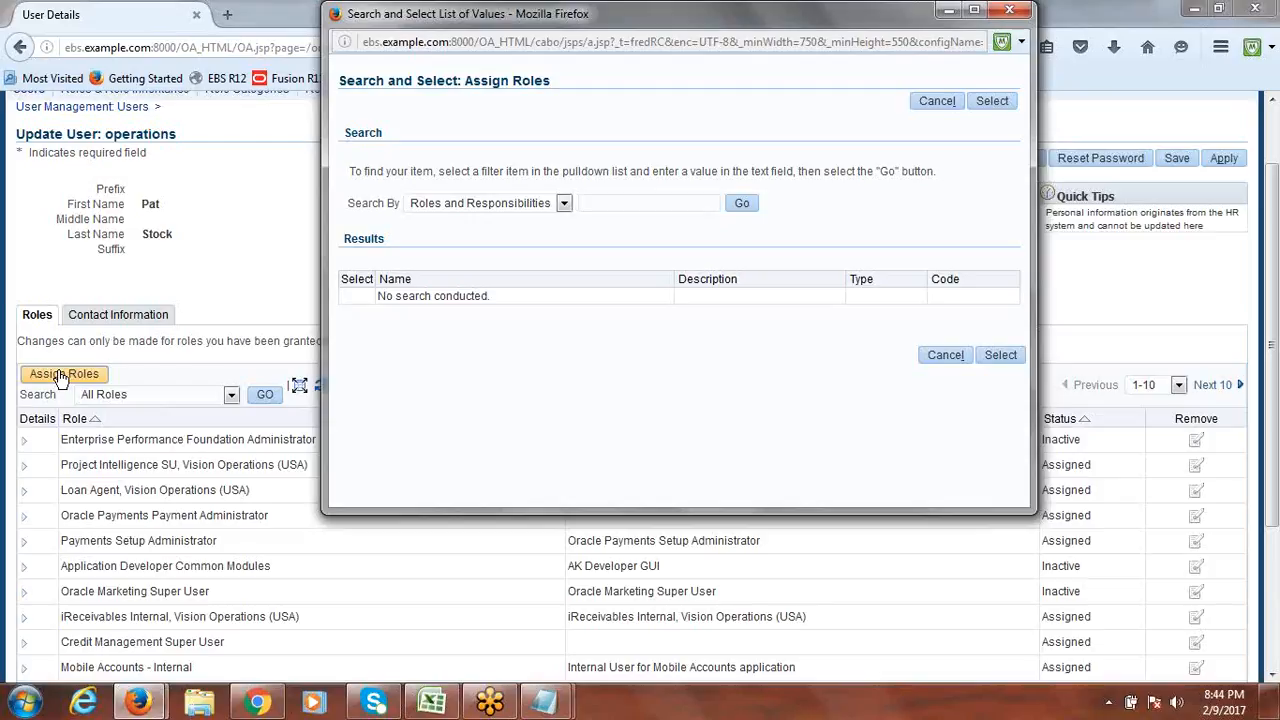
left_click(601, 206)
type("Flex%")
left_click(744, 206)
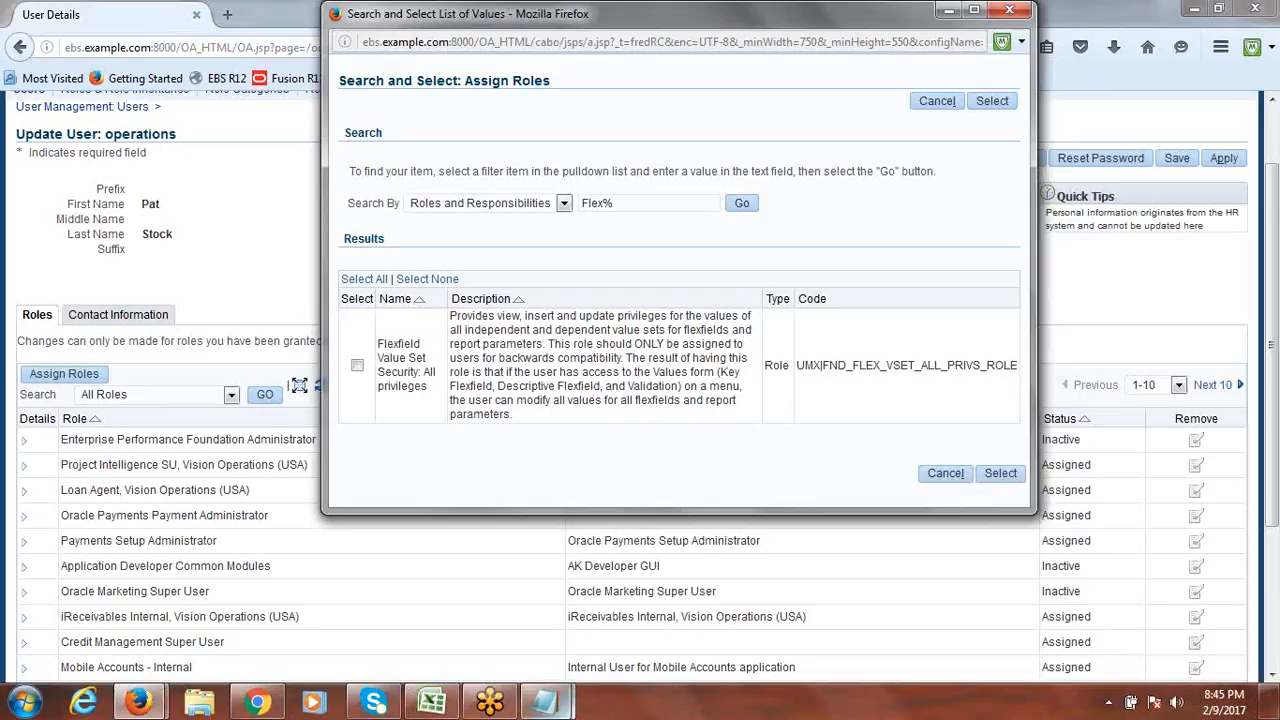
mouse_move(433, 706)
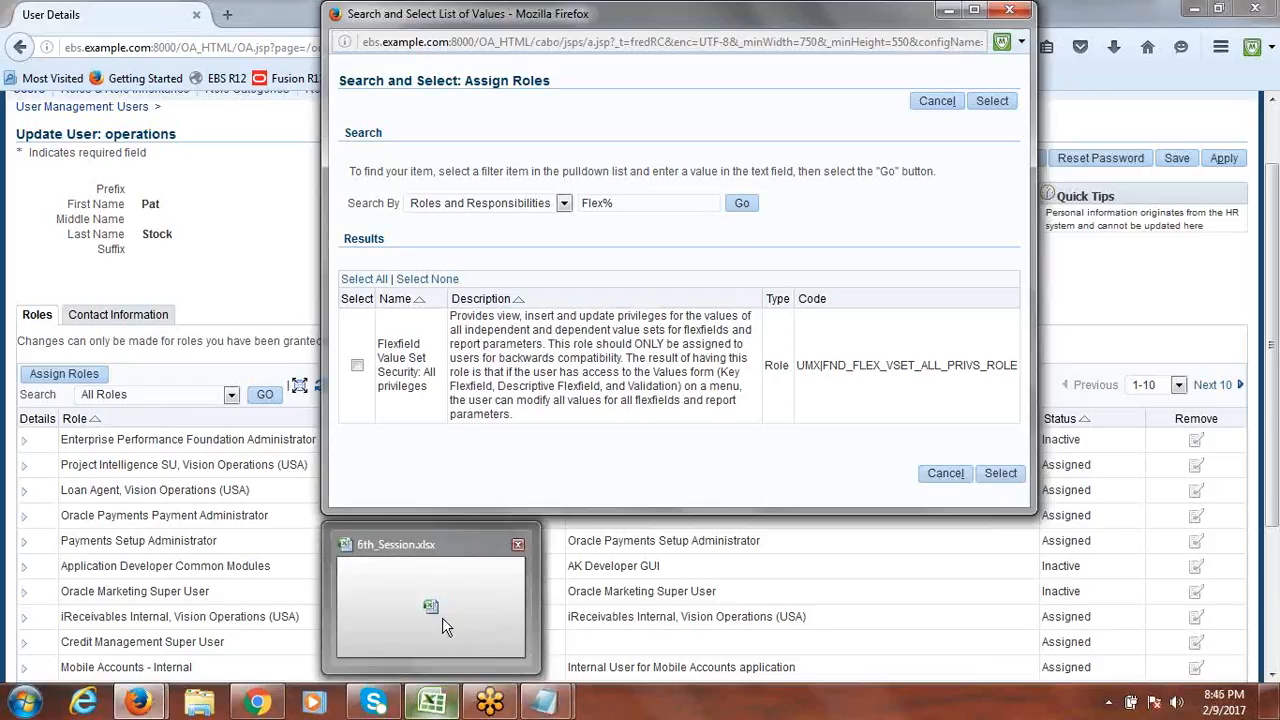
Compare the 12.1.3 and 12.2.4 release values in the session notes workbook.
left_click(442, 617)
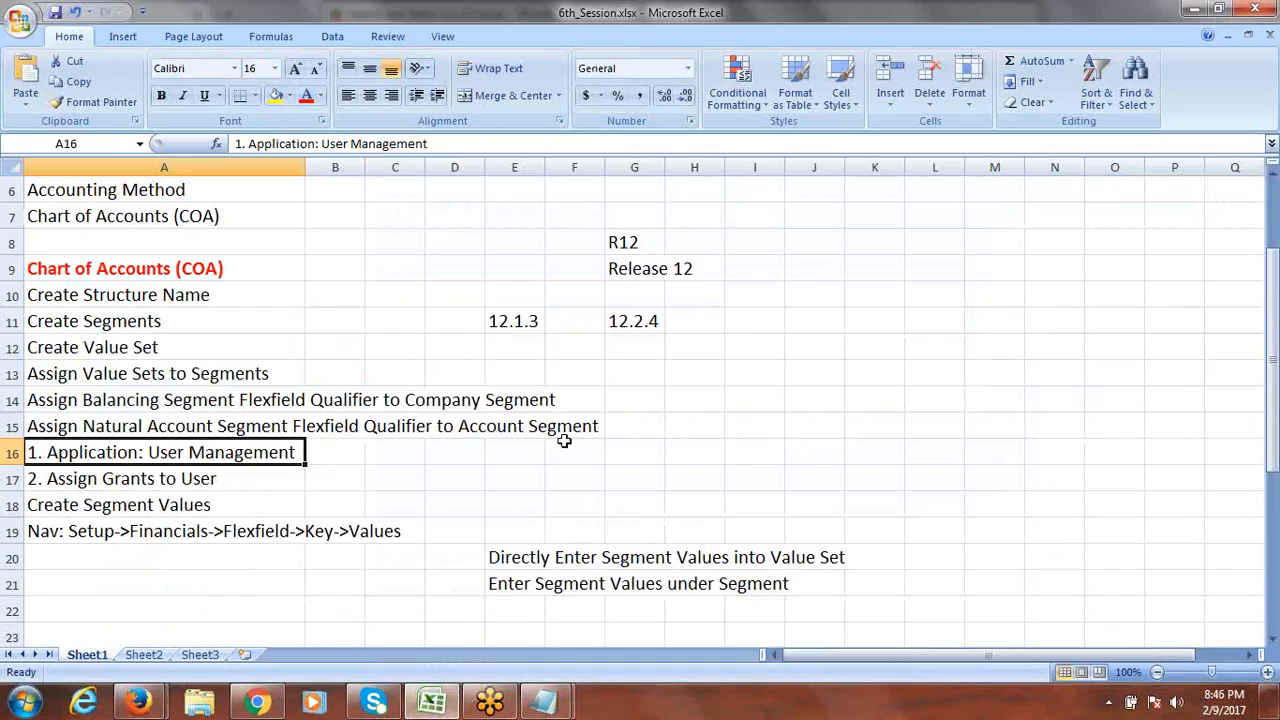
left_click(617, 321)
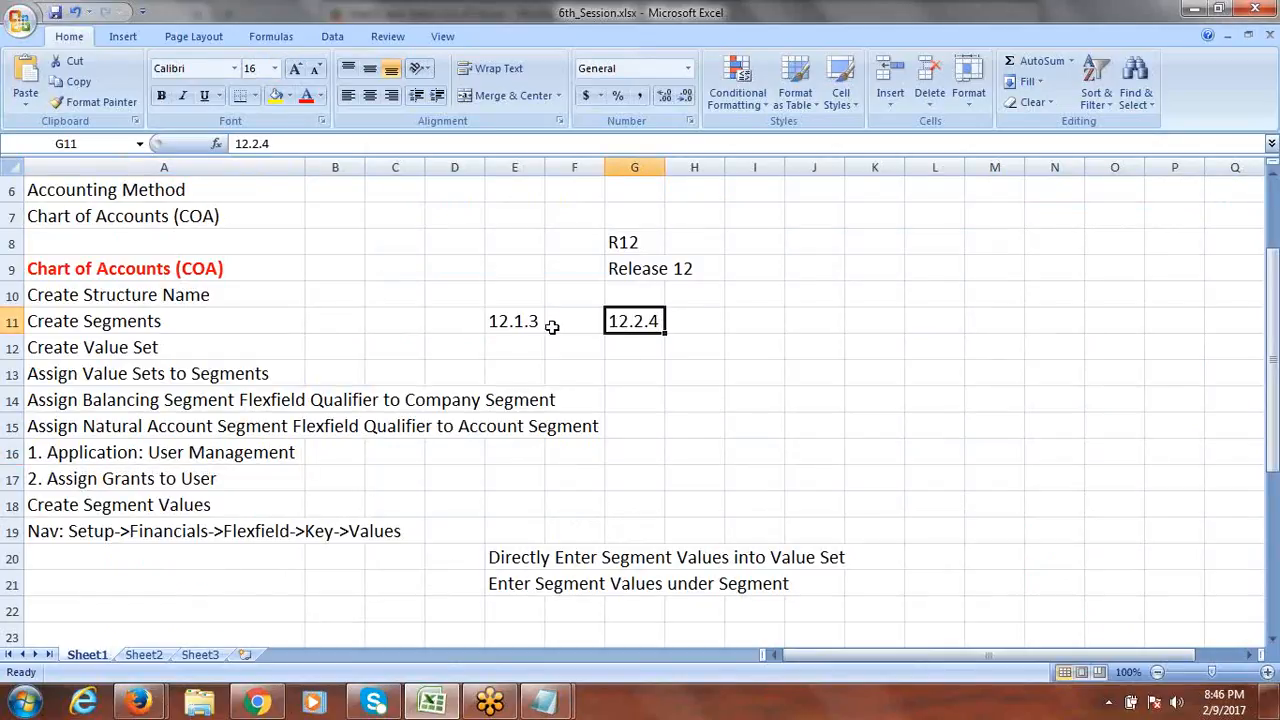
left_click(510, 322)
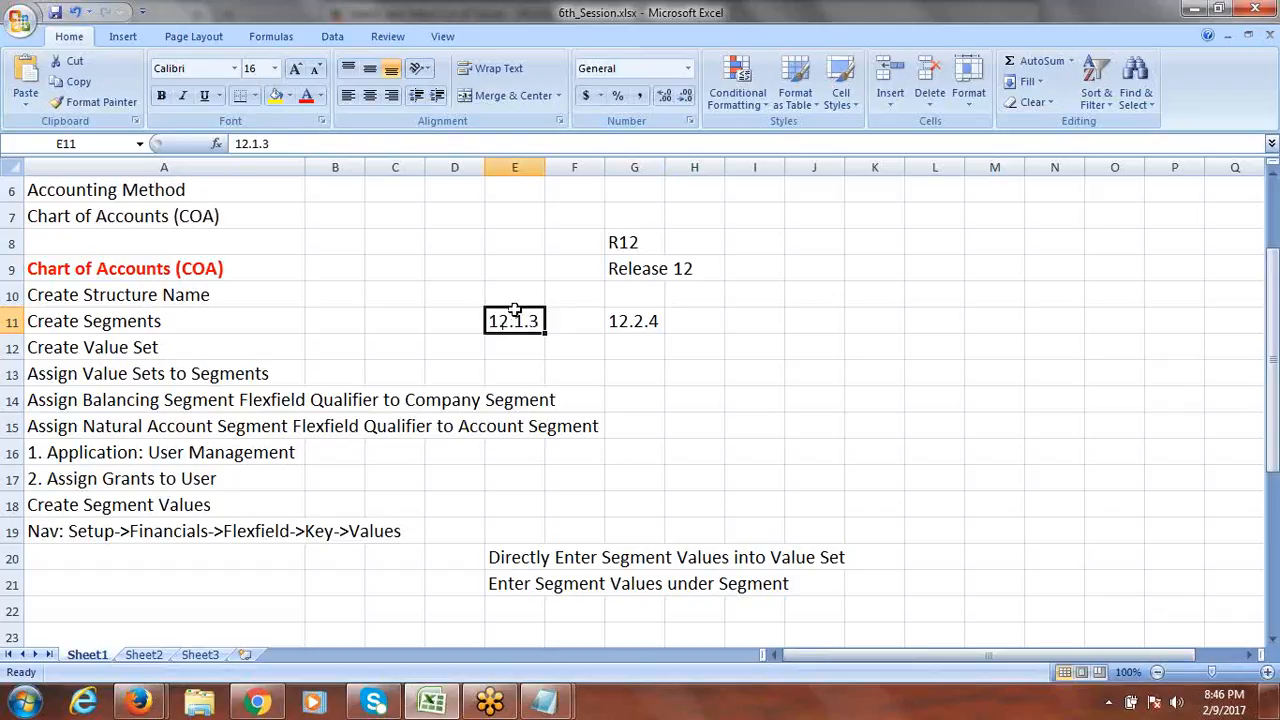
left_click(617, 323)
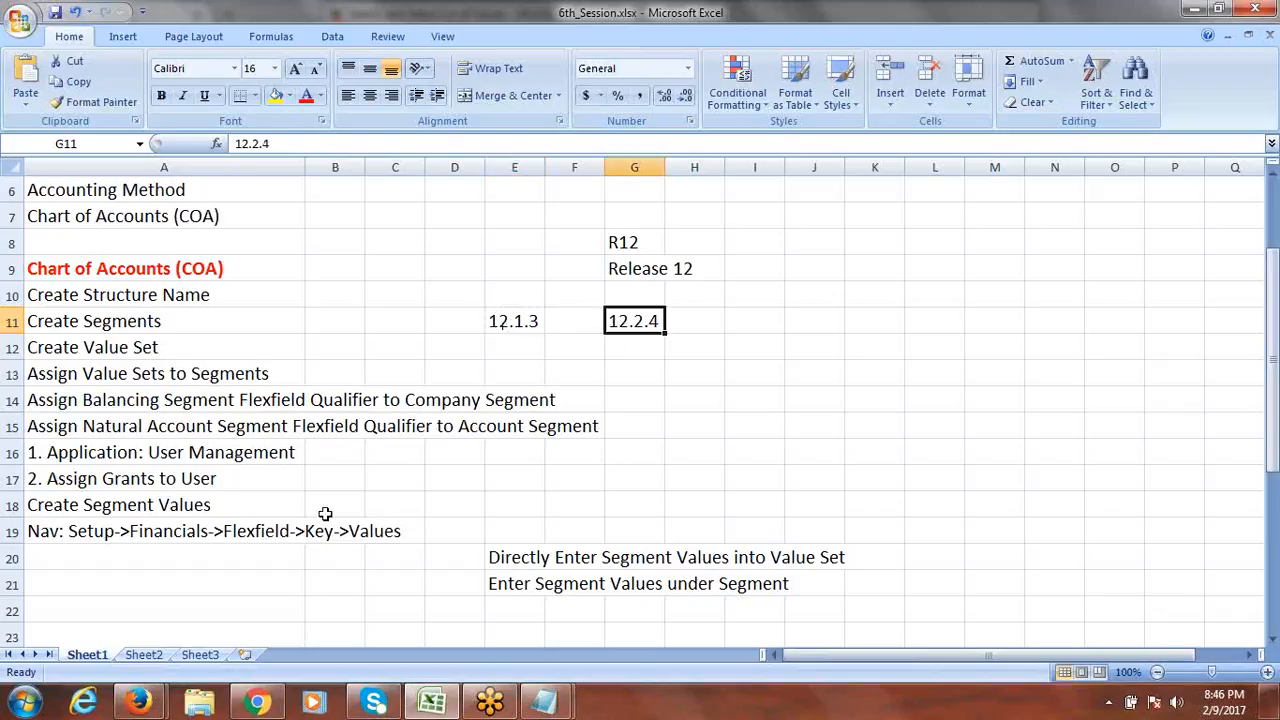
left_click(257, 703)
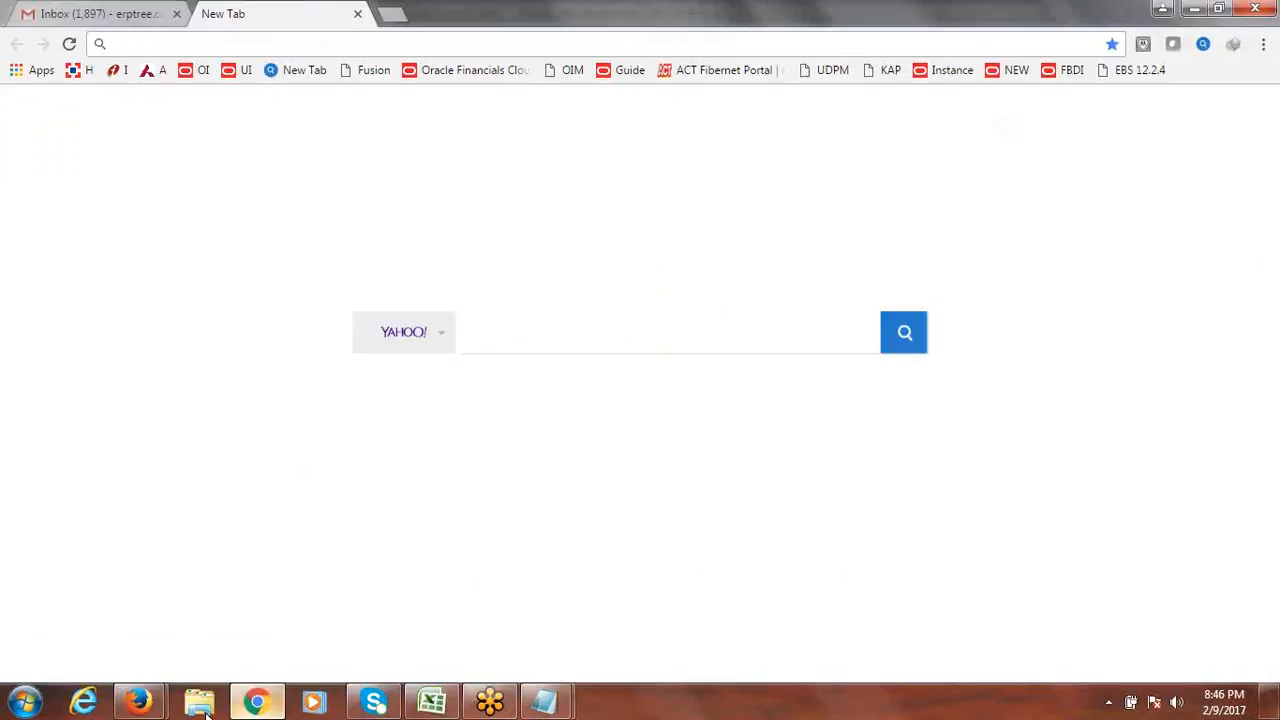
mouse_move(138, 703)
left_click(285, 642)
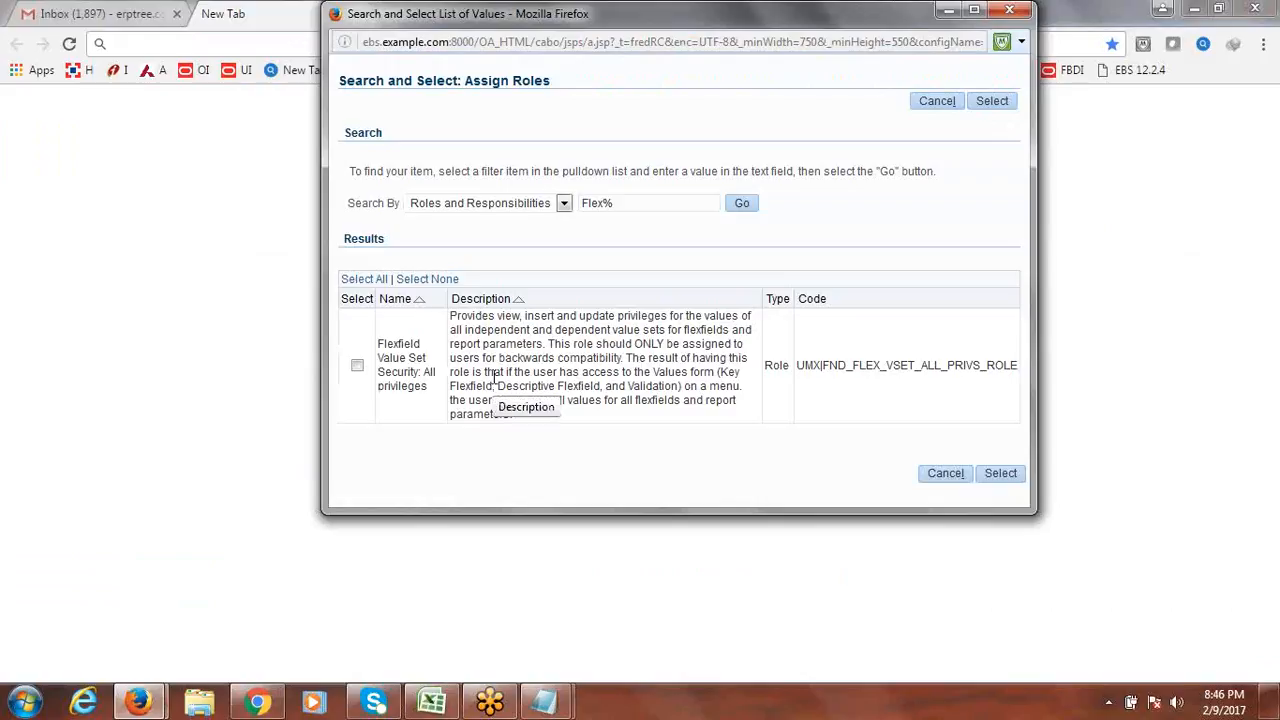
left_click(432, 703)
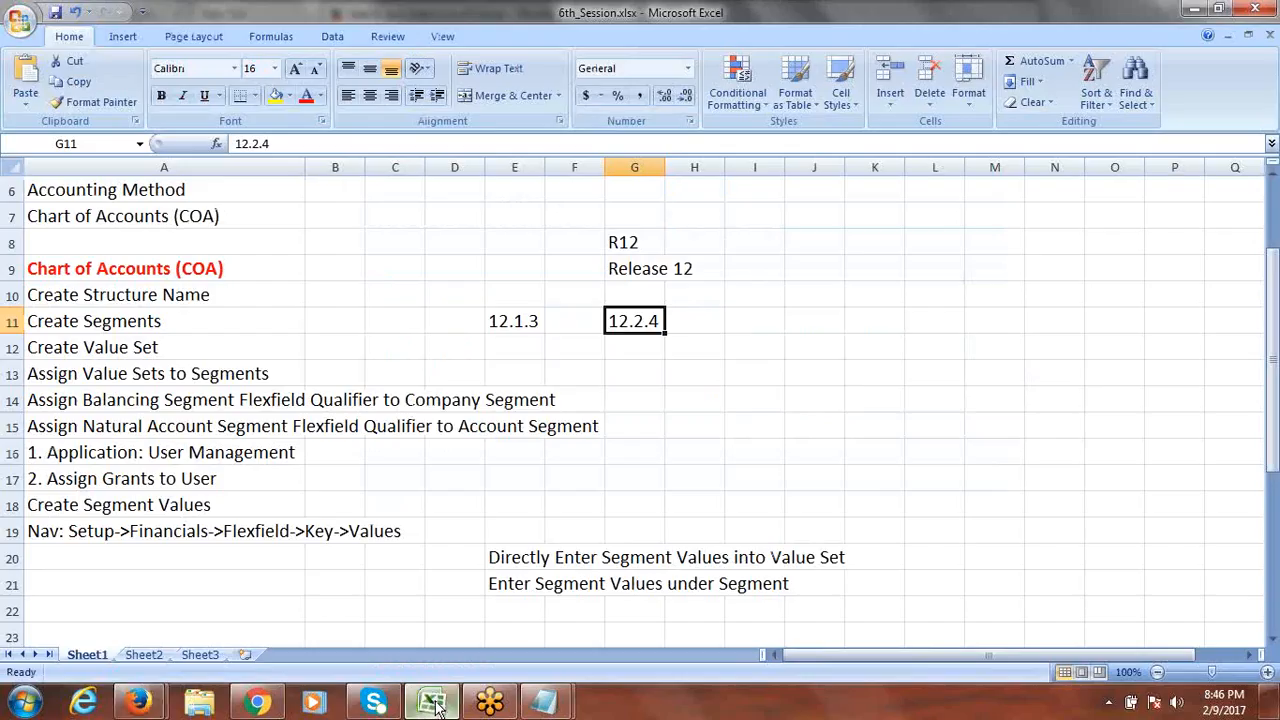
left_click(517, 322)
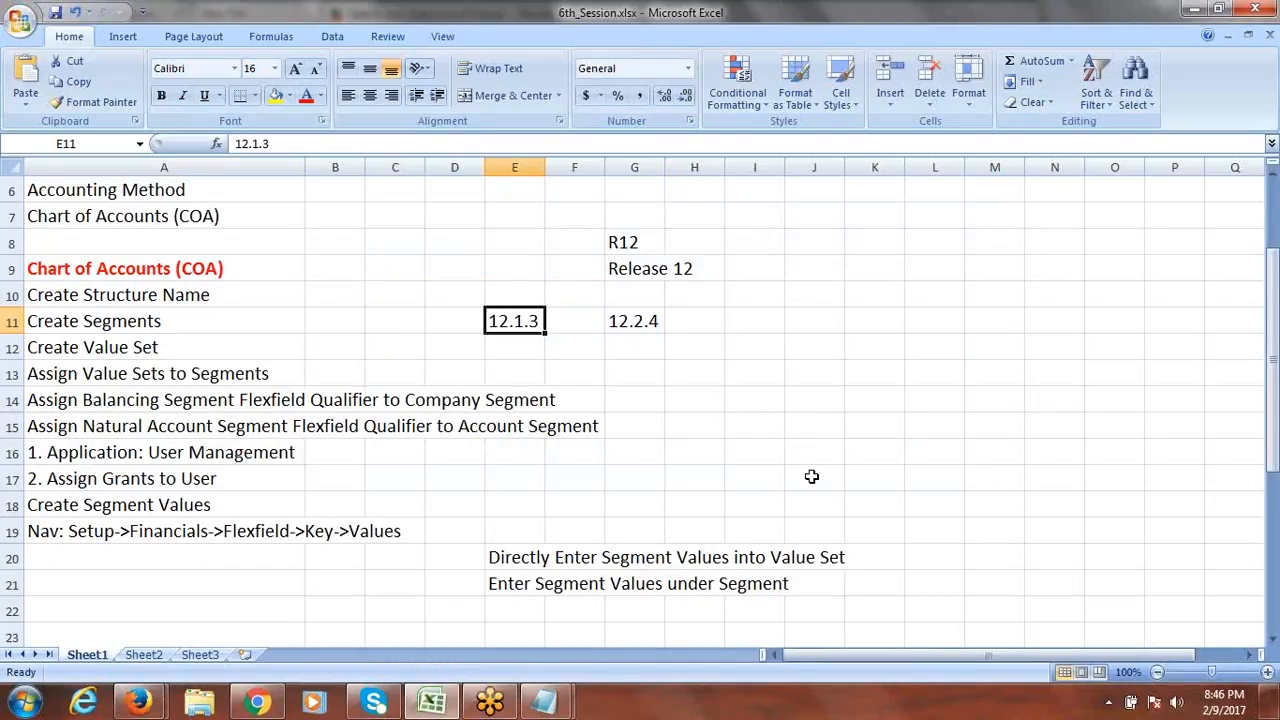
Tick the Flexfield Value Set Security: All privileges role and select it for the operations user.
key("alt+Tab")
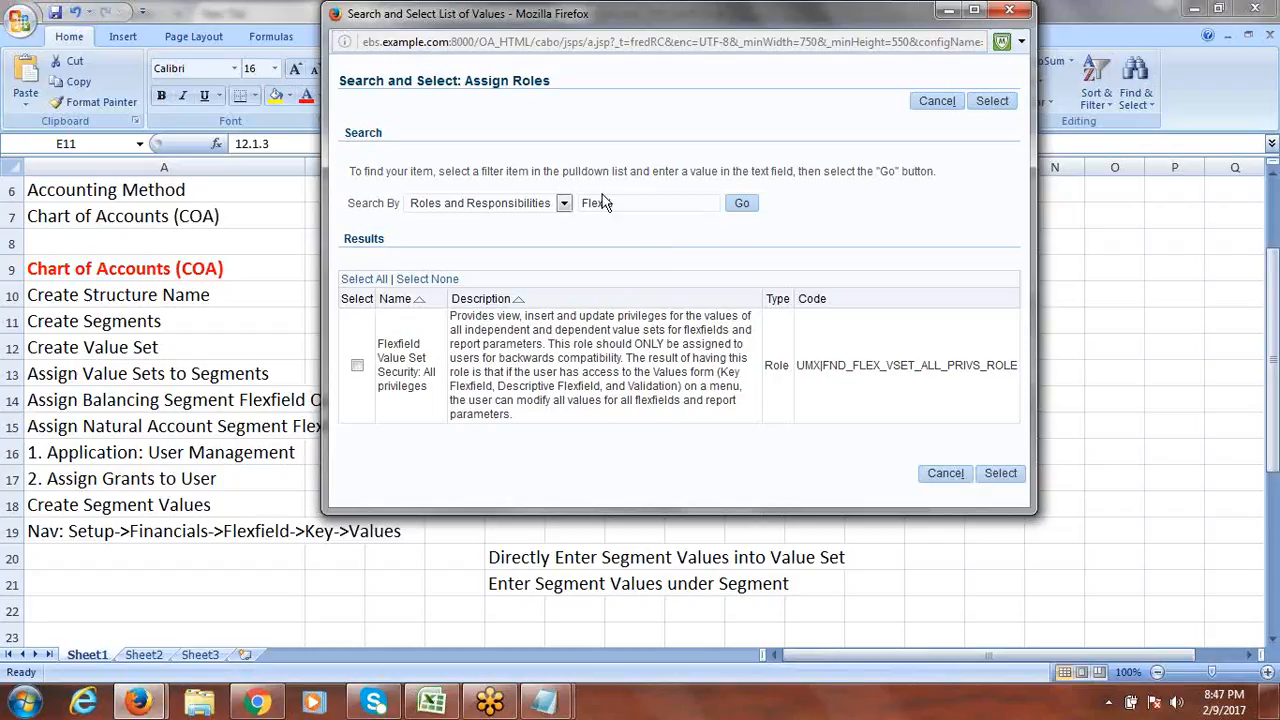
left_click(357, 367)
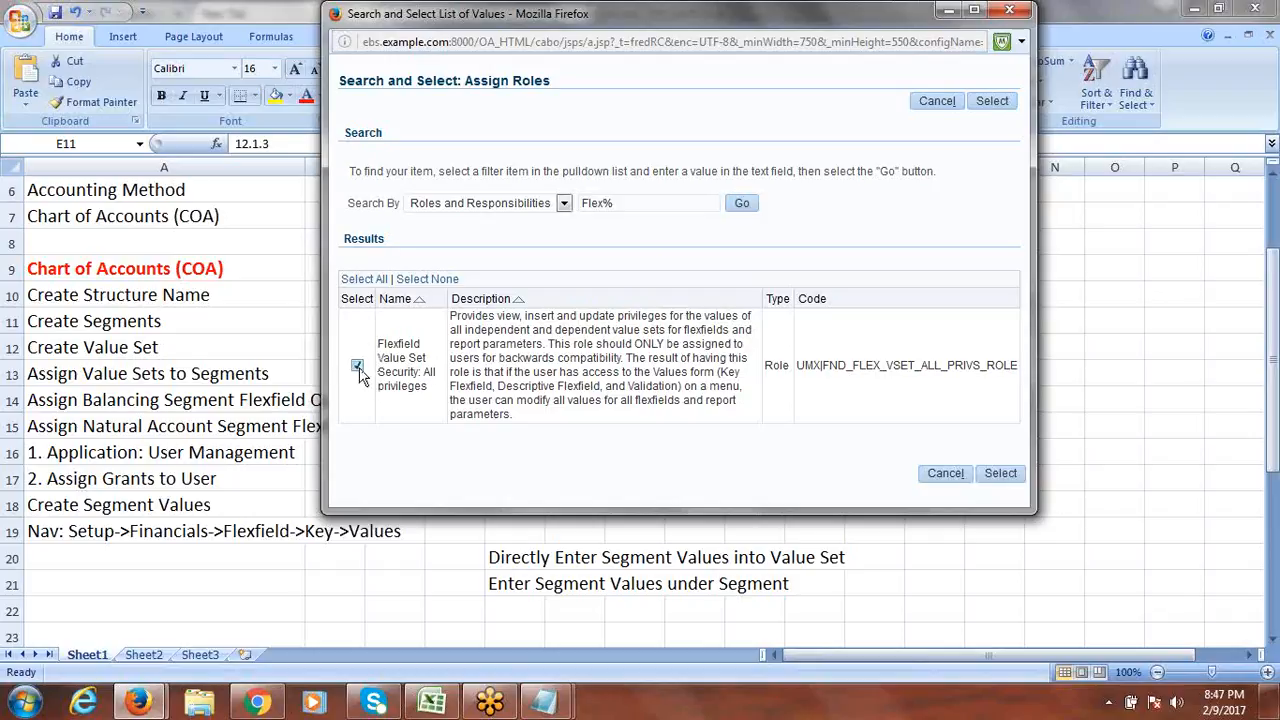
left_click(1000, 477)
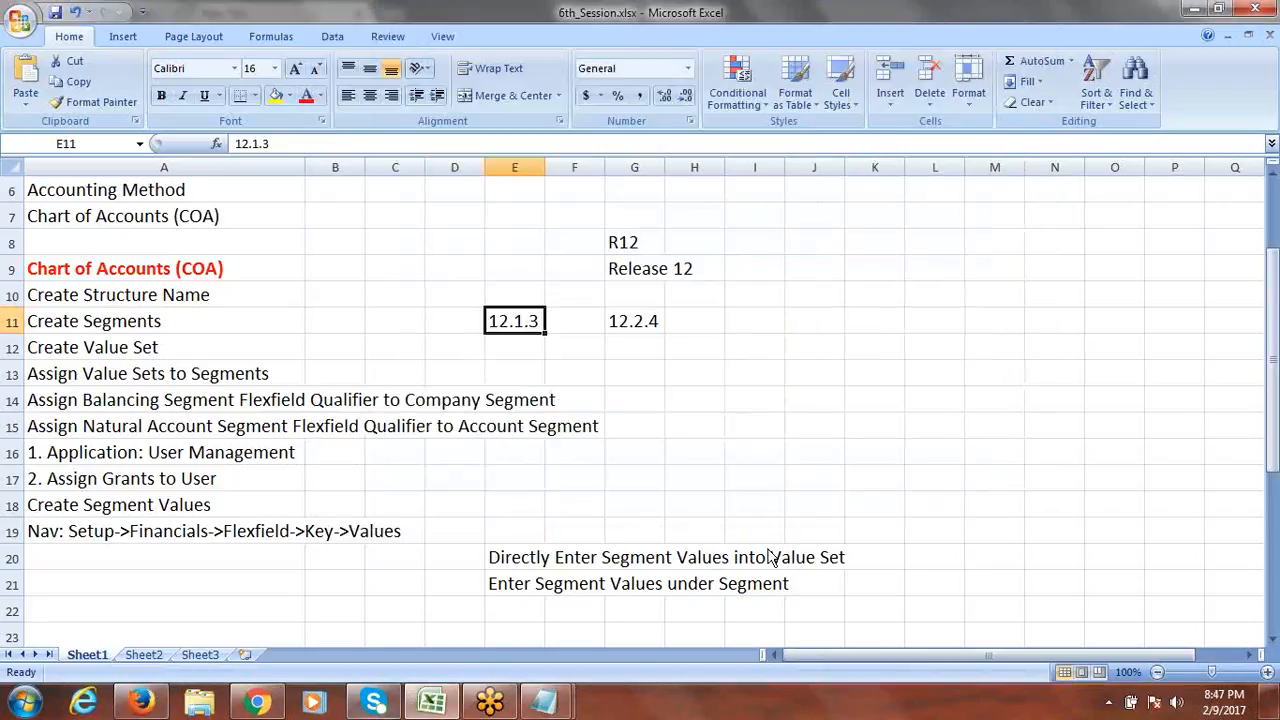
left_click(141, 703)
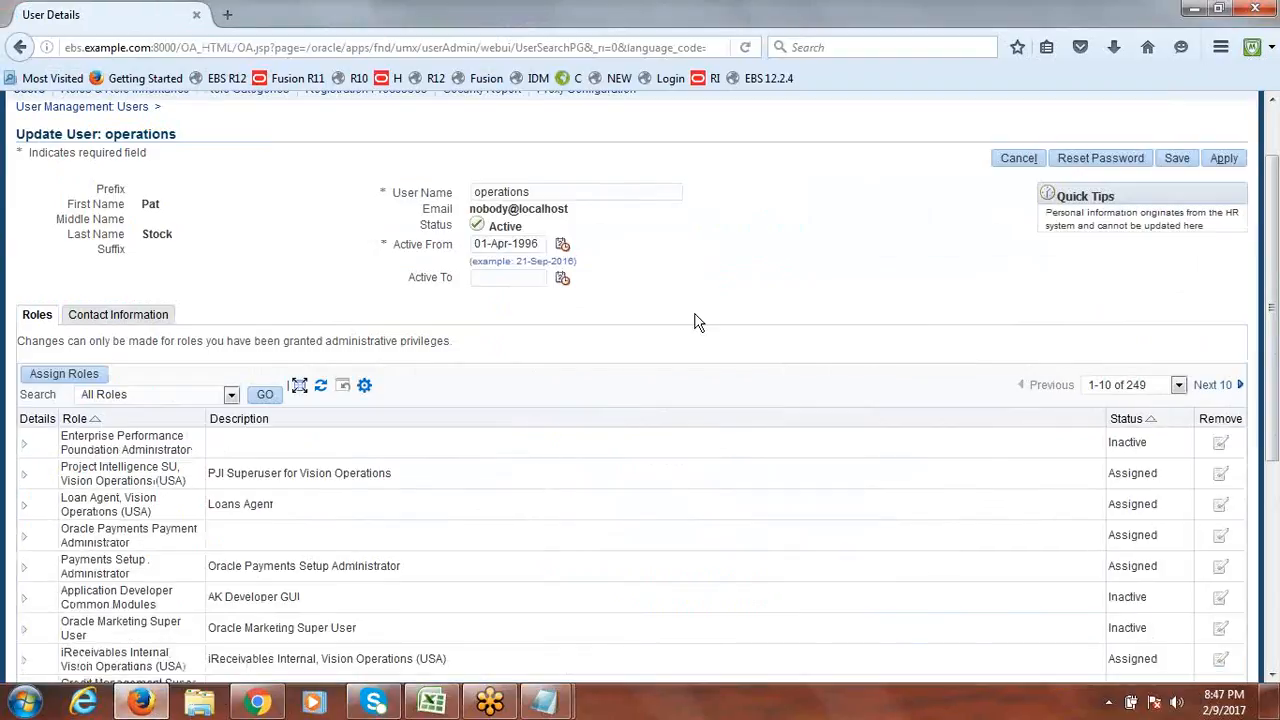
Enter justification 'Value Set Security' for the new Flexfield Value Set Security role and apply.
scroll(1274, 330, "down", 2)
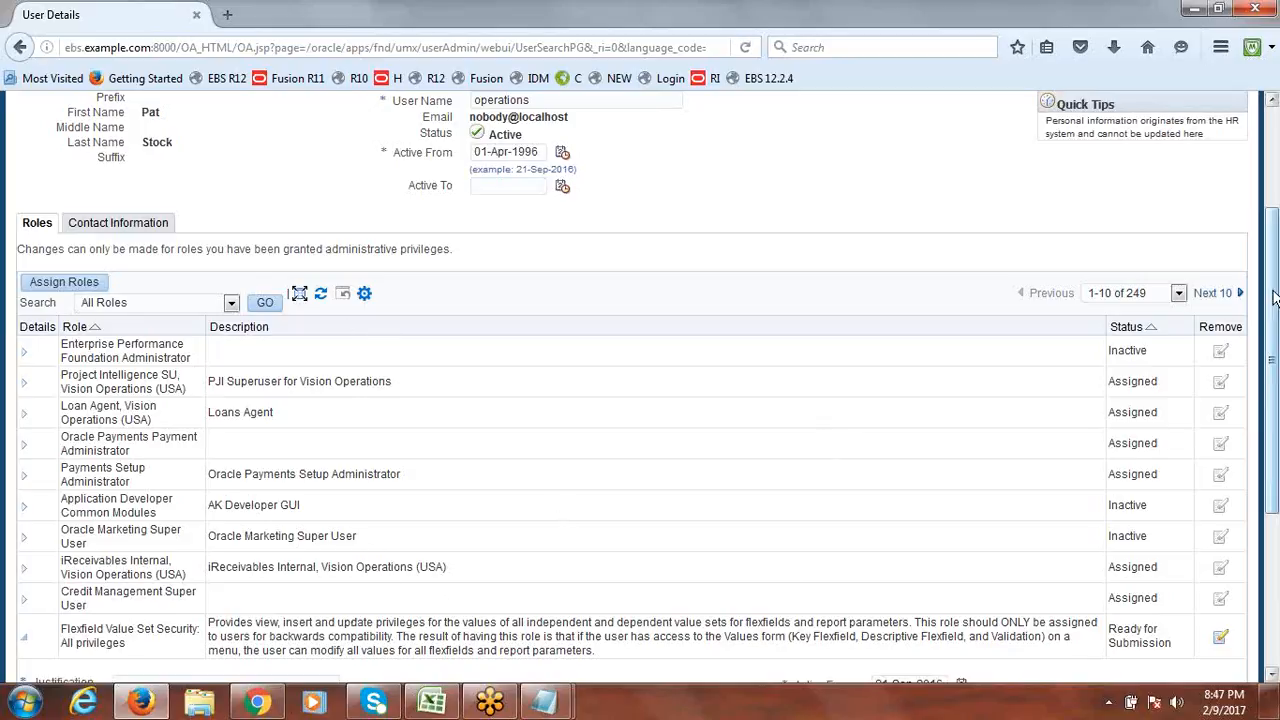
scroll(1275, 400, "down", 3)
scroll(1275, 400, "down", 3)
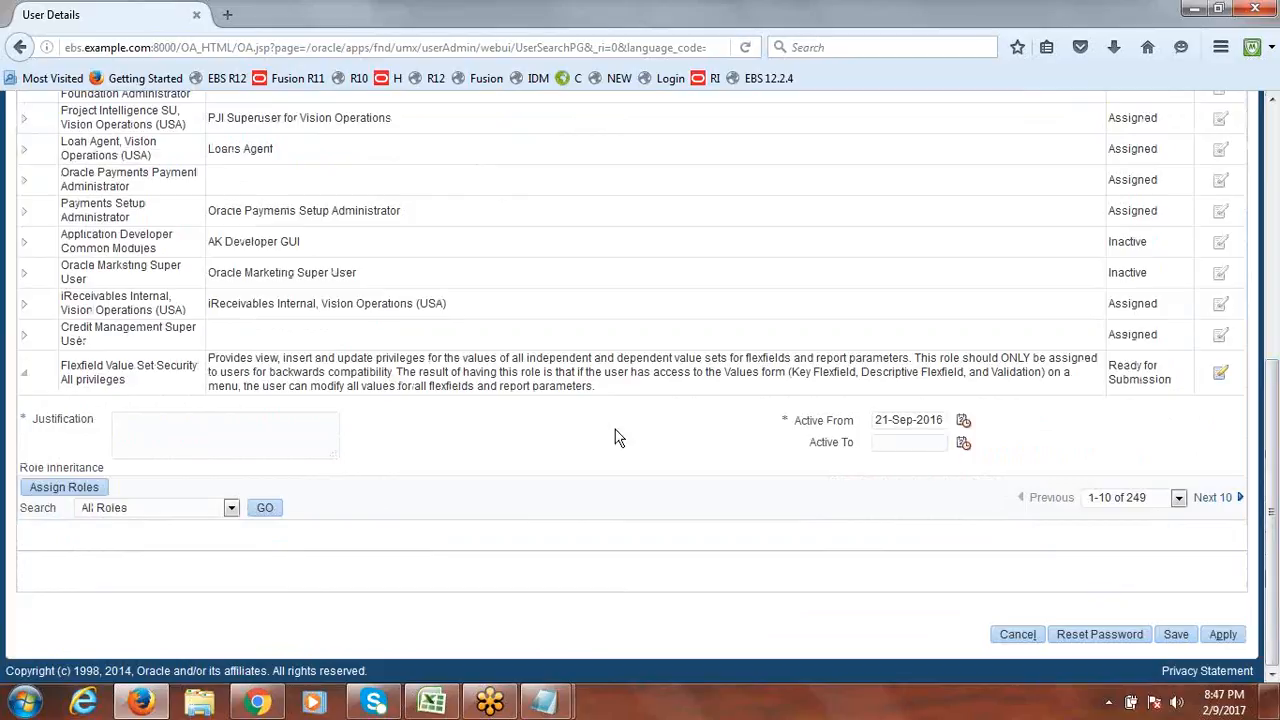
left_click_drag(125, 381, 95, 382)
triple_click(95, 381)
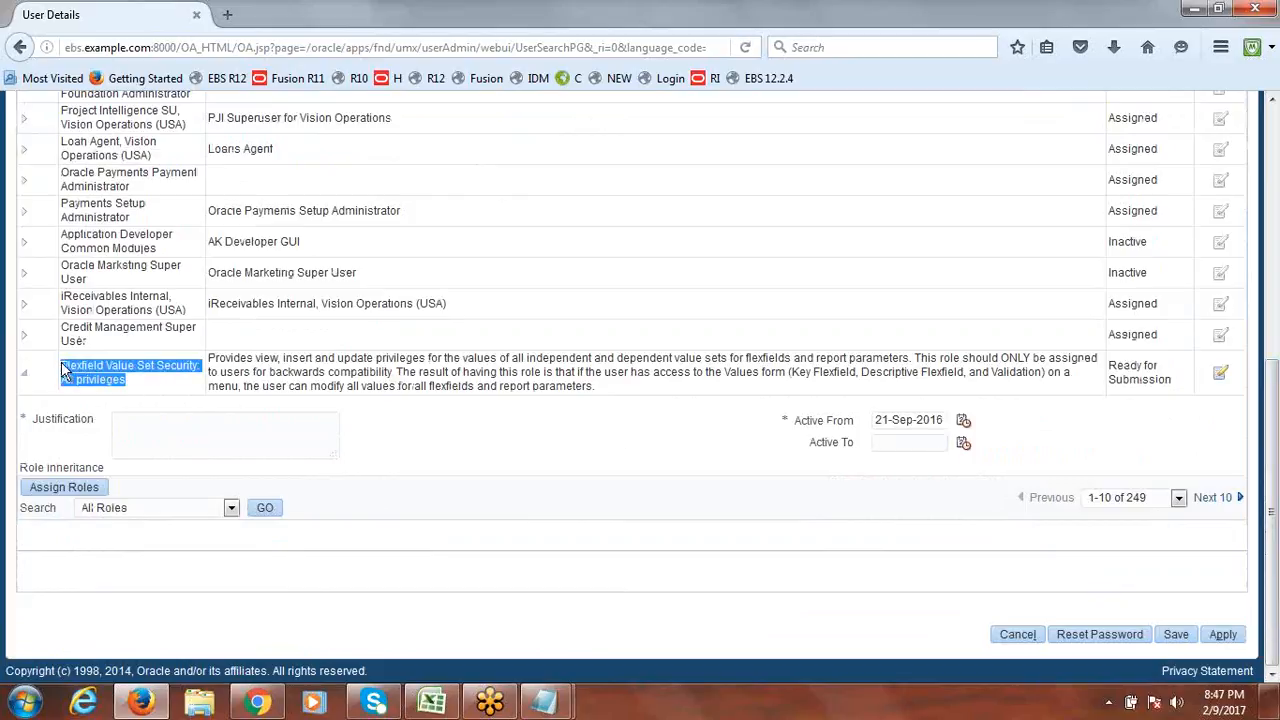
left_click(140, 381)
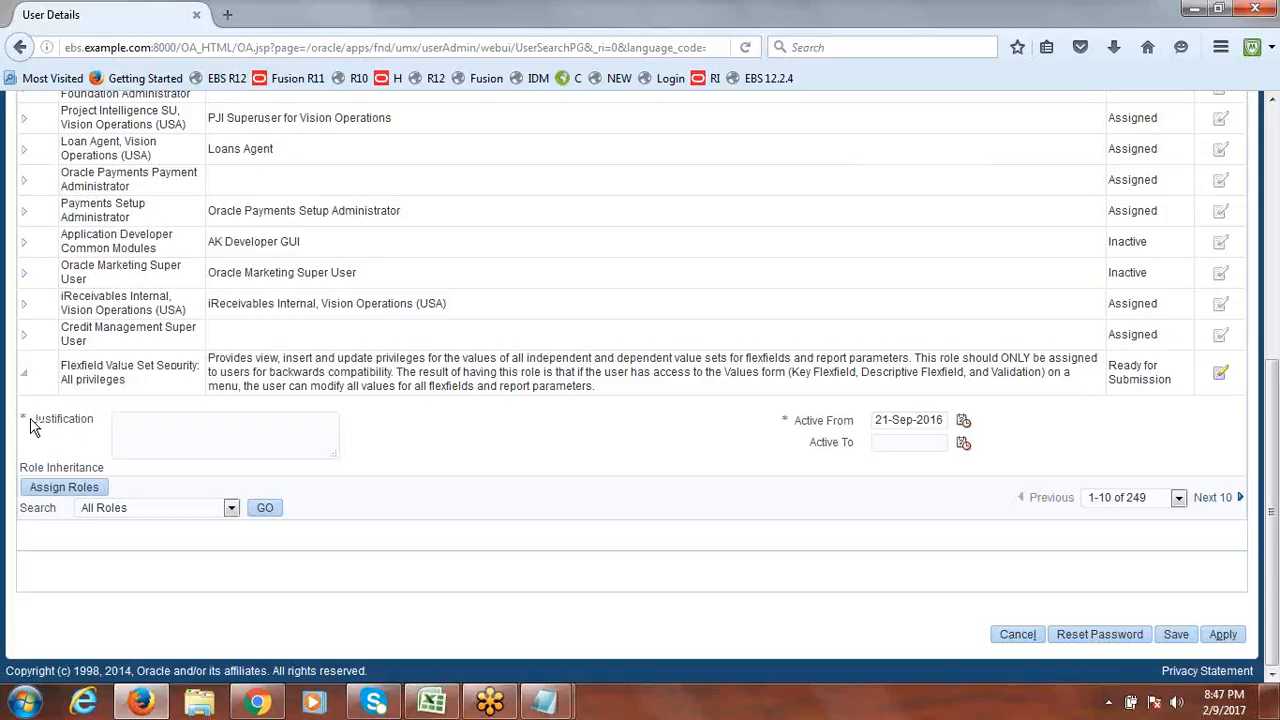
left_click(150, 430)
type("Value Set Security")
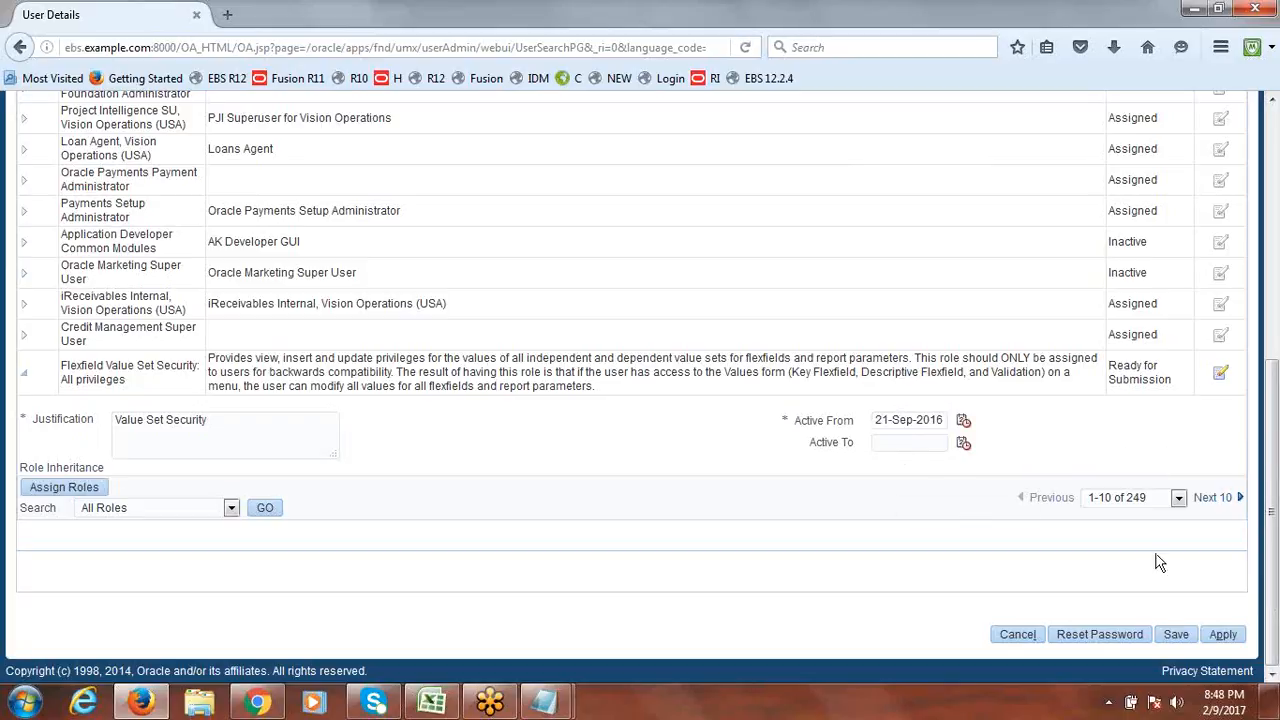
left_click(1224, 636)
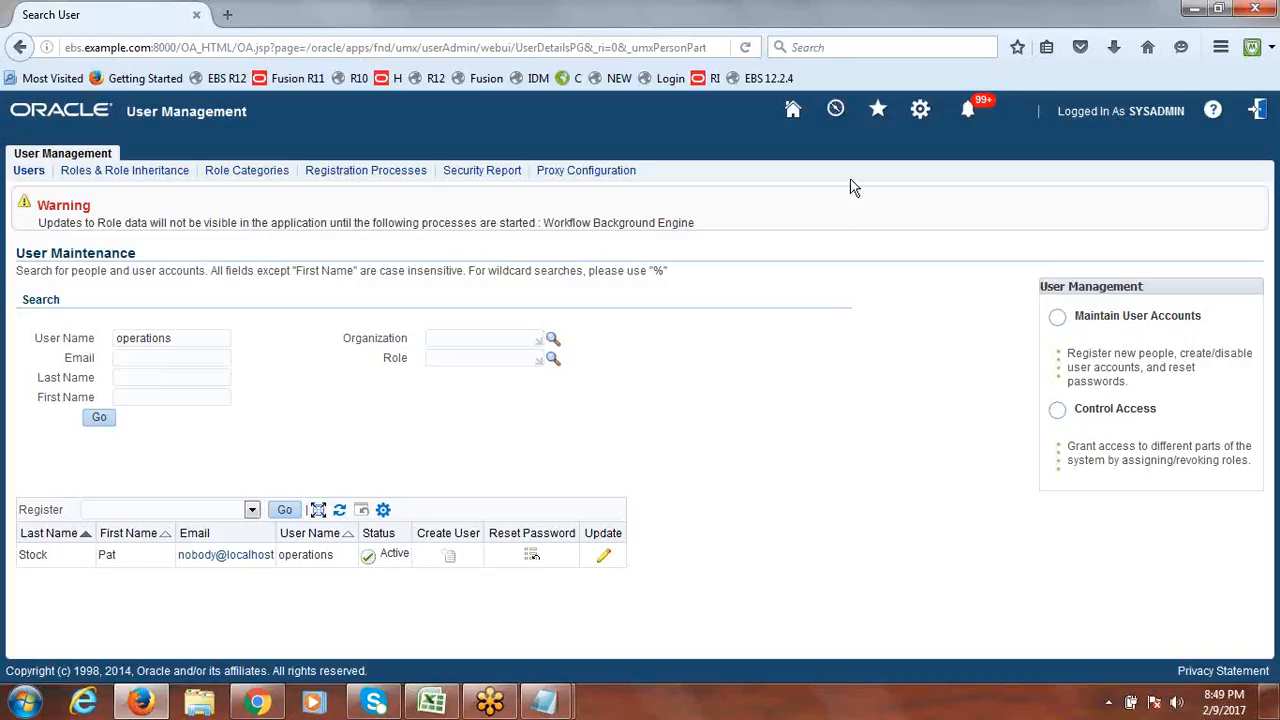
Log out of Oracle E-Business Suite from the User Maintenance page.
left_click(1258, 112)
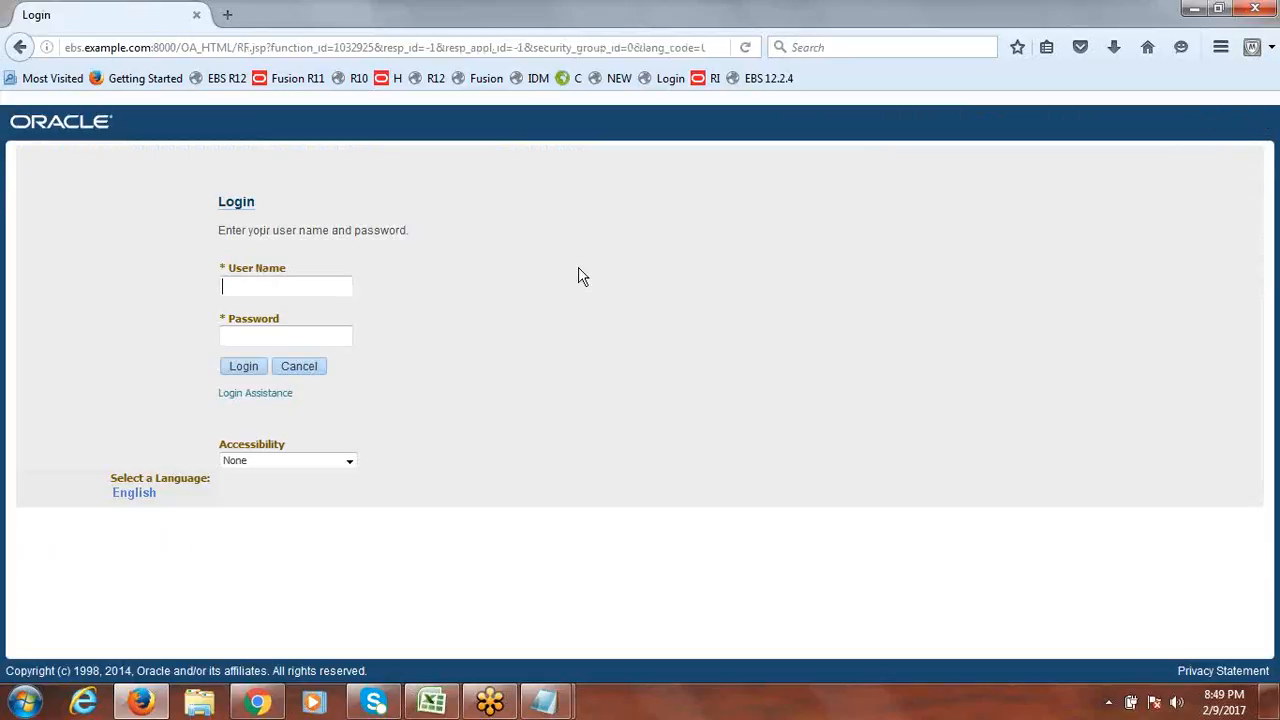
Log in as the operations user with its password.
left_click(292, 293)
type("operations")
key("Tab")
type("******")
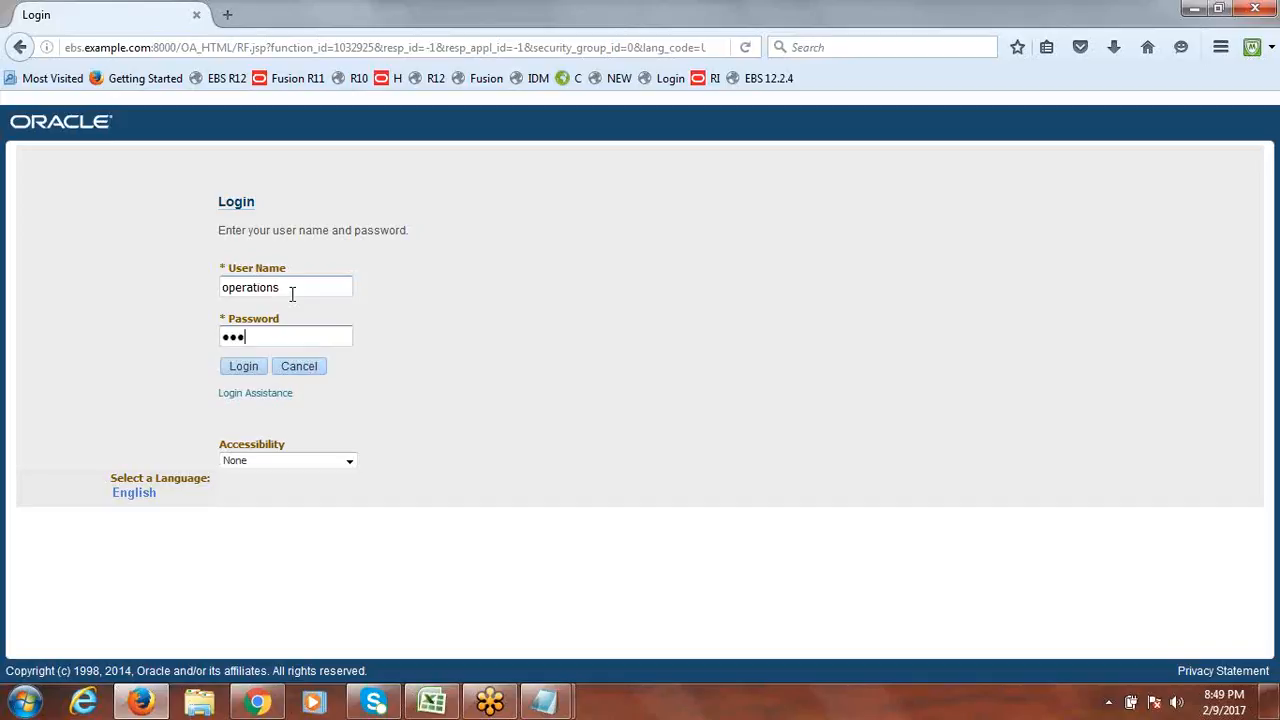
type("*")
left_click(240, 370)
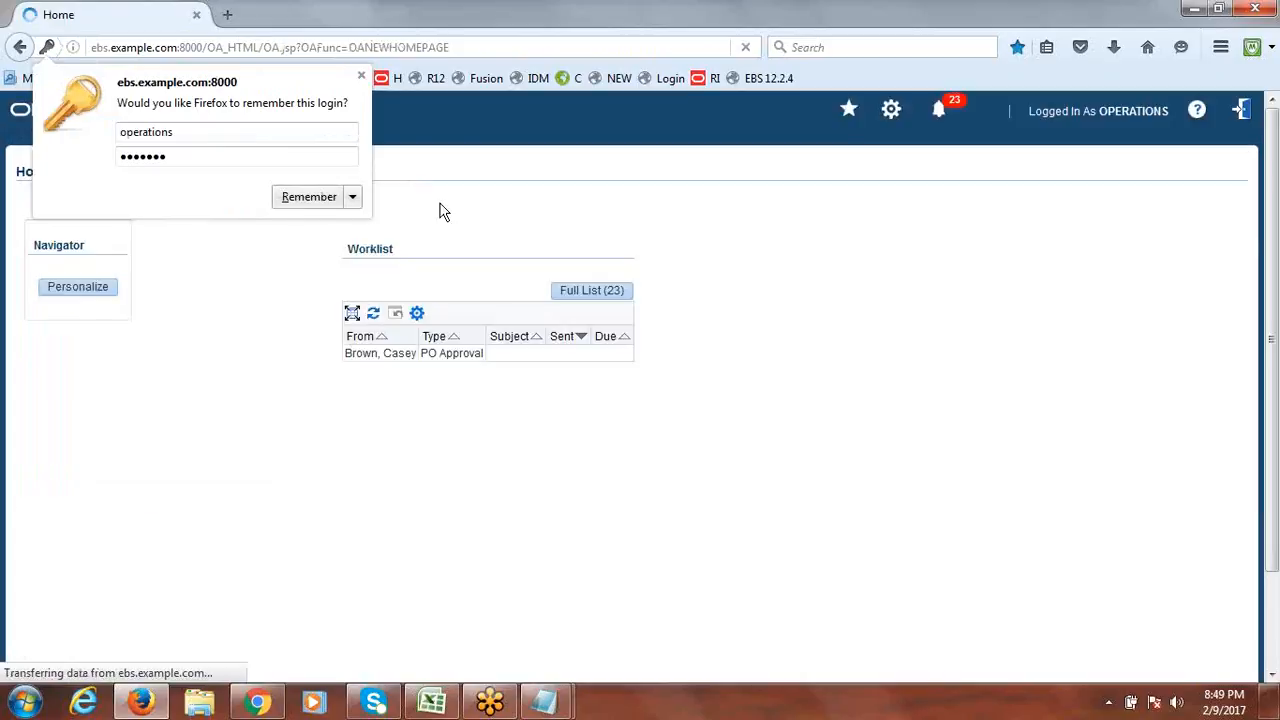
Dismiss the remember-login offer and scroll the Navigator down to General Ledger.
left_click(361, 75)
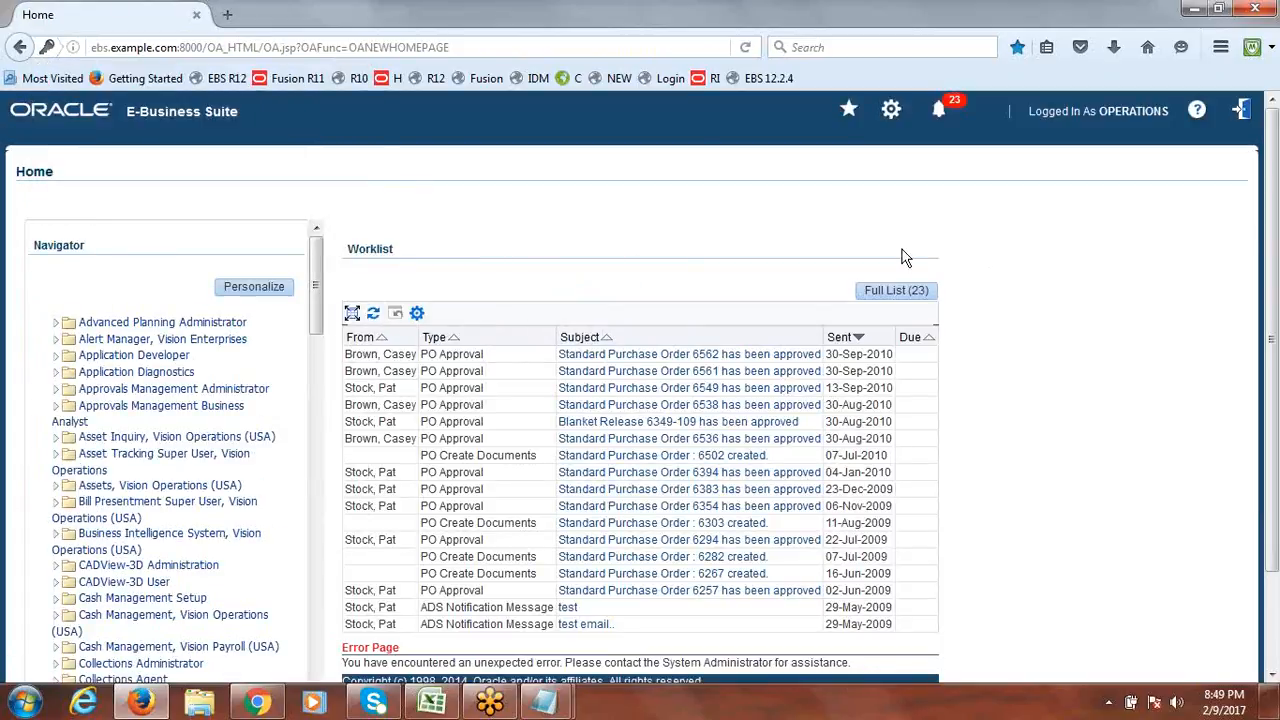
left_click_drag(315, 300, 318, 343)
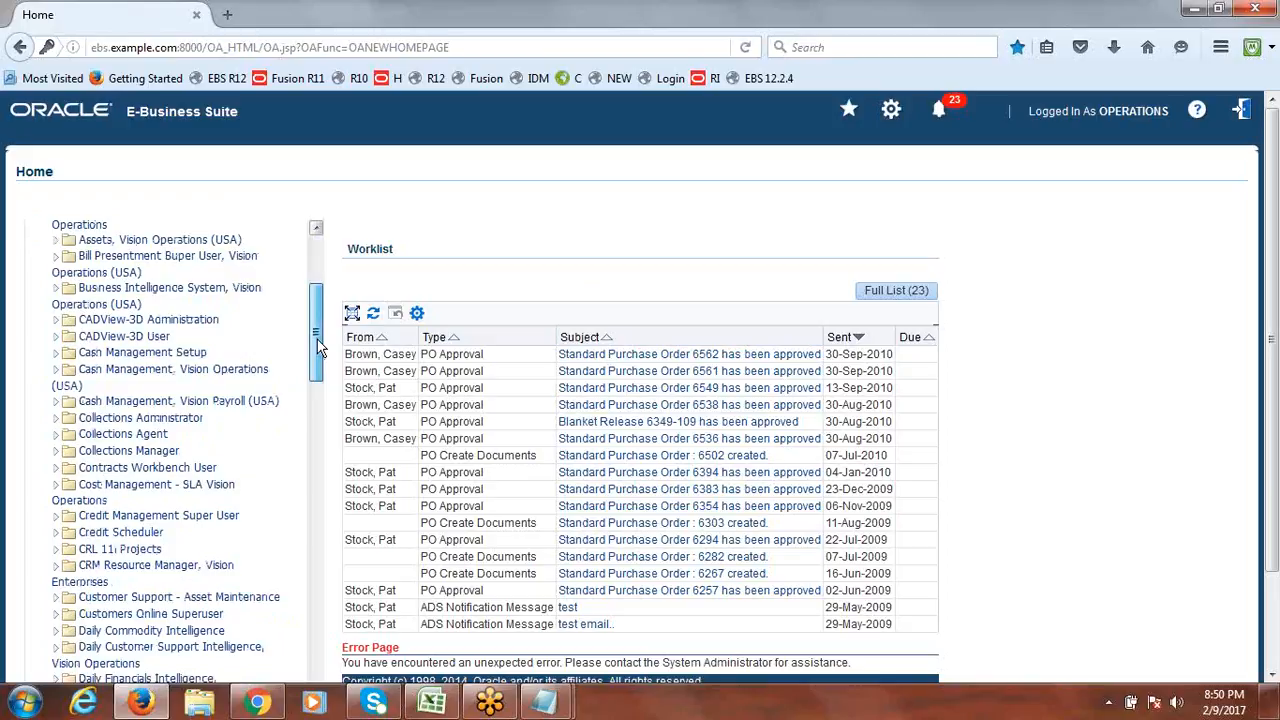
left_click_drag(318, 343, 321, 481)
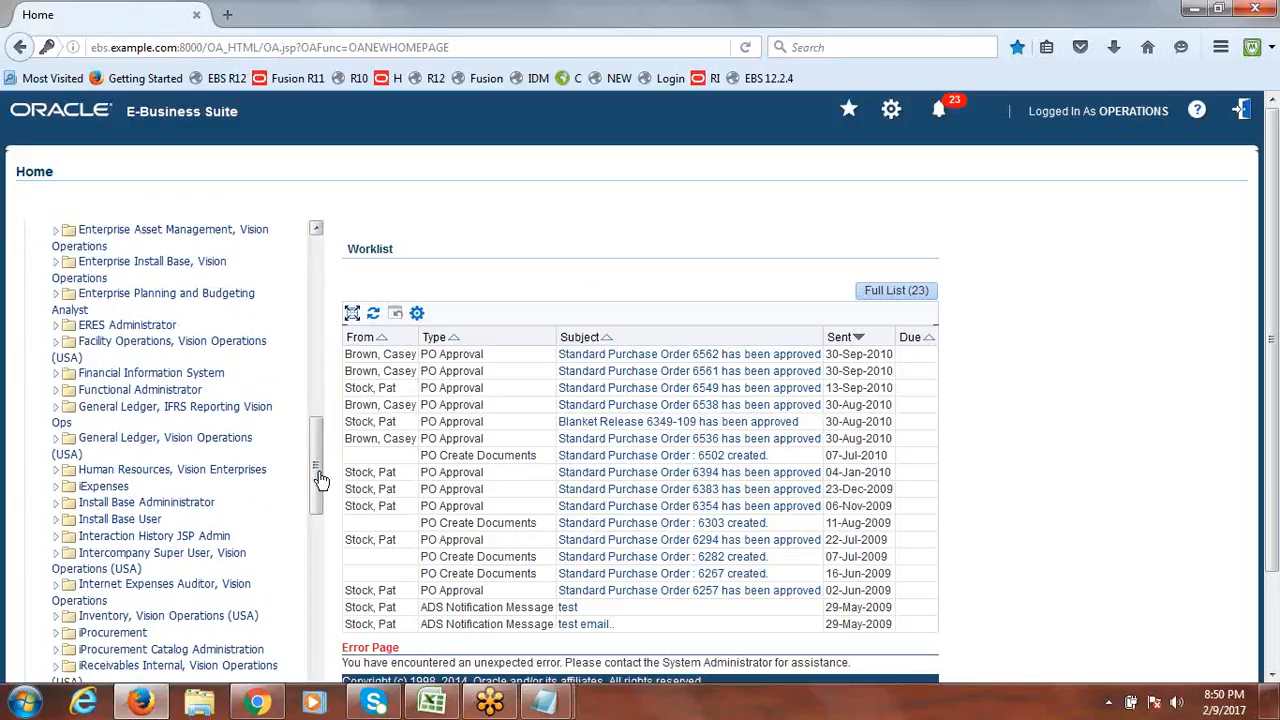
Open Journals > Enter under General Ledger, Vision Operations, then return to the session notes workbook.
left_click(56, 444)
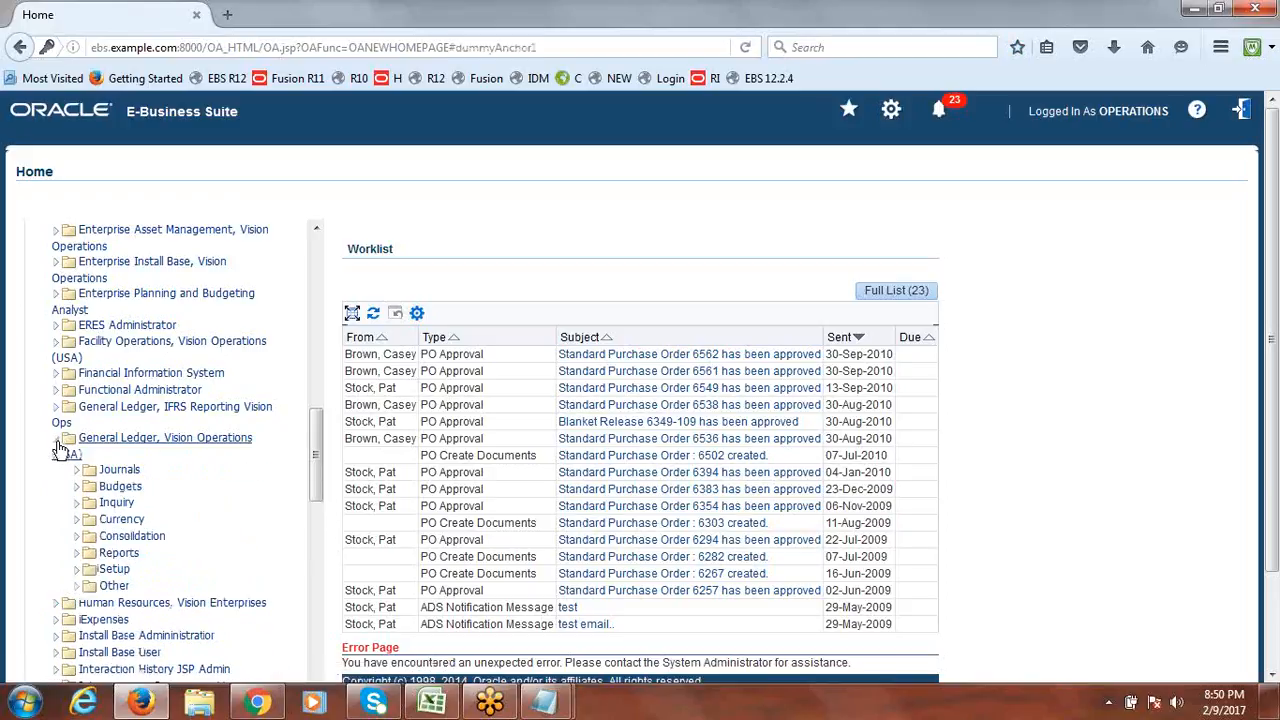
left_click(96, 471)
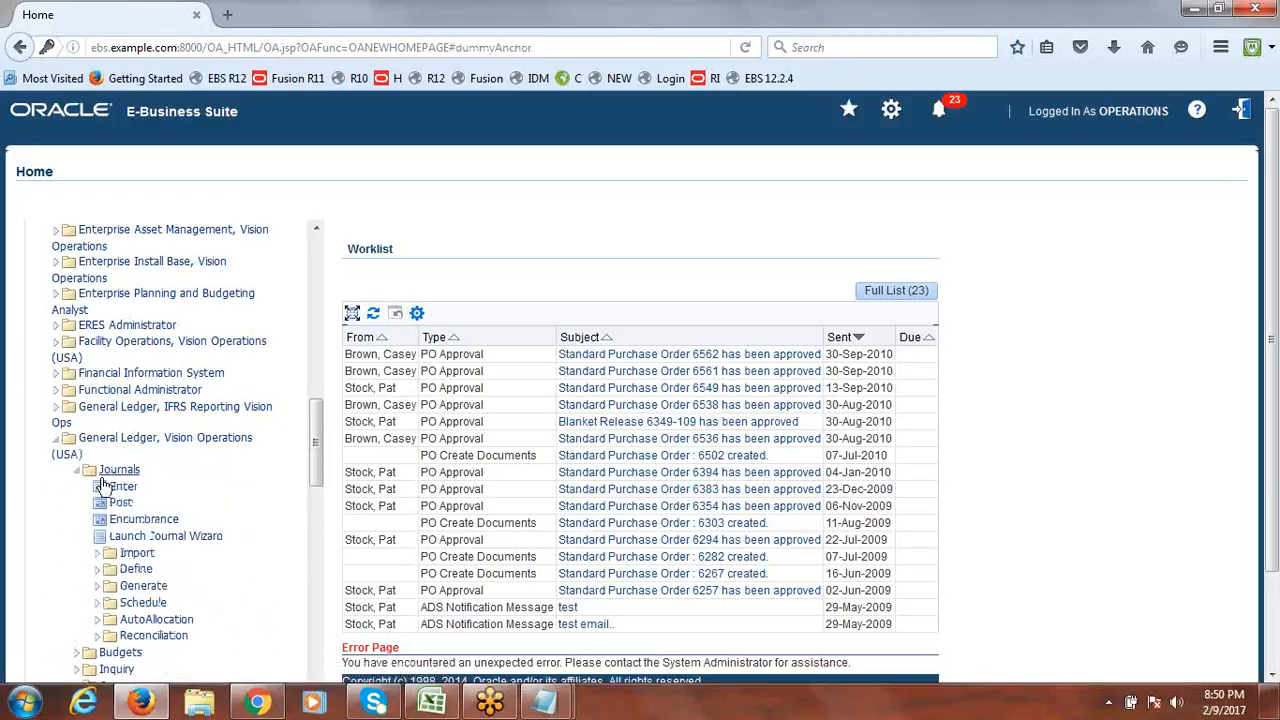
left_click(123, 489)
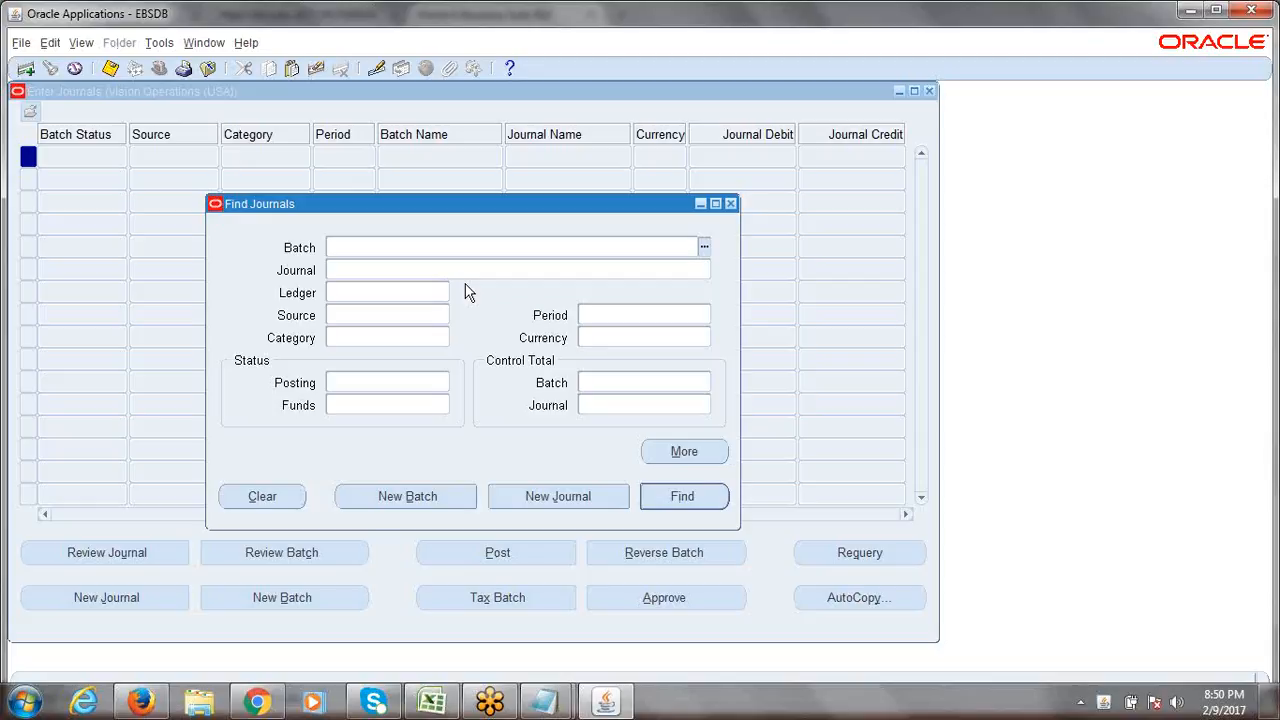
left_click(432, 700)
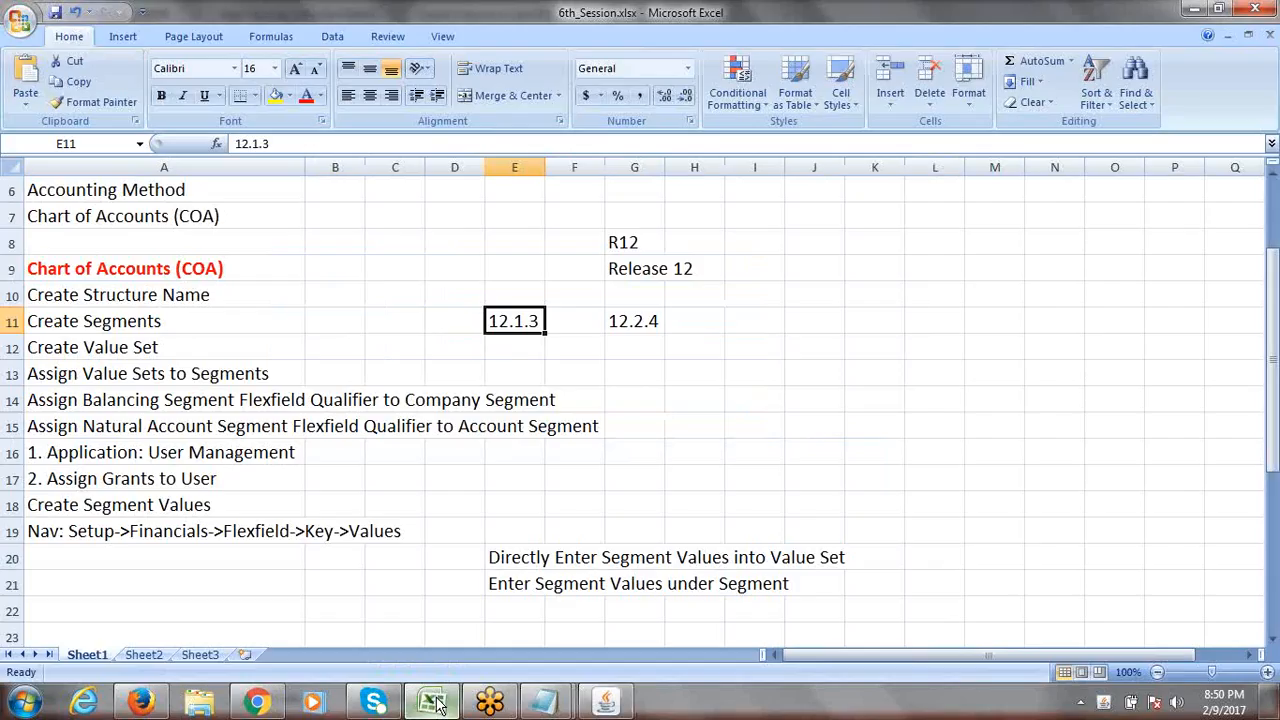
Scroll the Excel notes to the chart of accounts steps, then return to Oracle's Find Journals.
mouse_move(1275, 376)
left_mouse_down()
mouse_move(1274, 316)
mouse_move(1275, 387)
left_mouse_up()
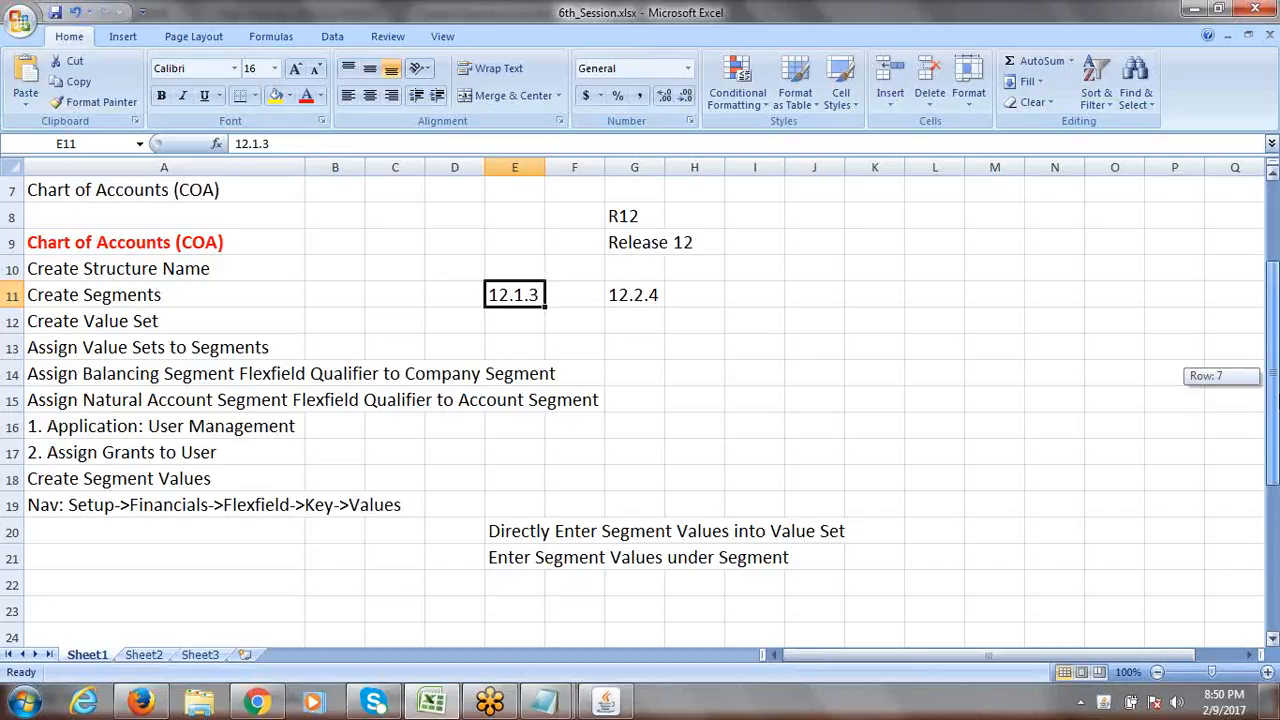
left_click_drag(1276, 398, 1276, 404)
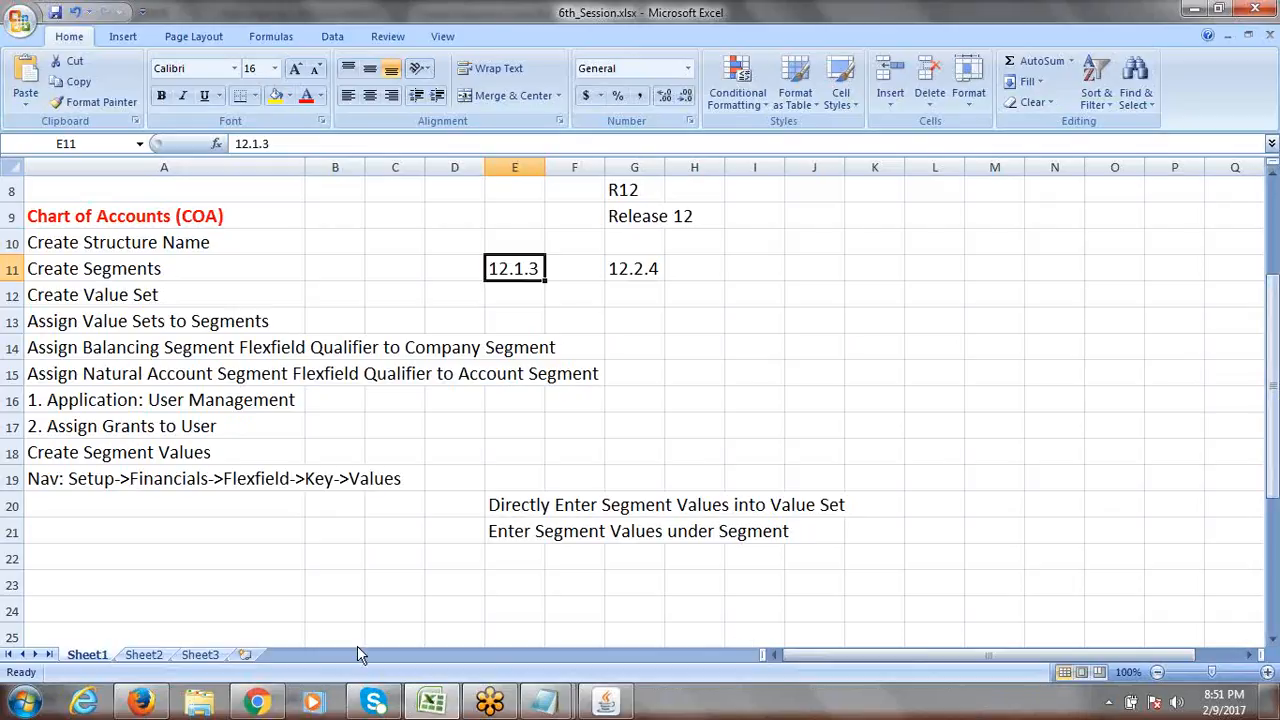
left_click(605, 702)
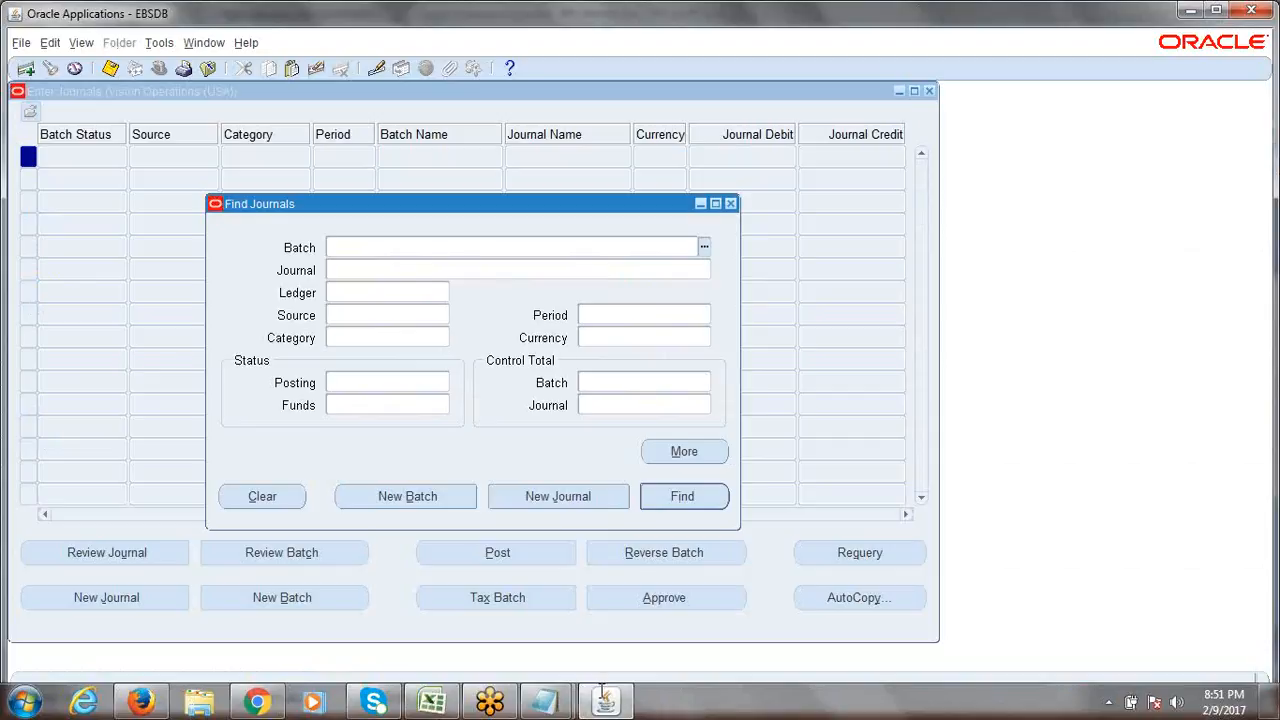
Close Find Journals and Enter Journals, check the browser pages, restore the Navigator, then switch to Excel.
left_click(731, 205)
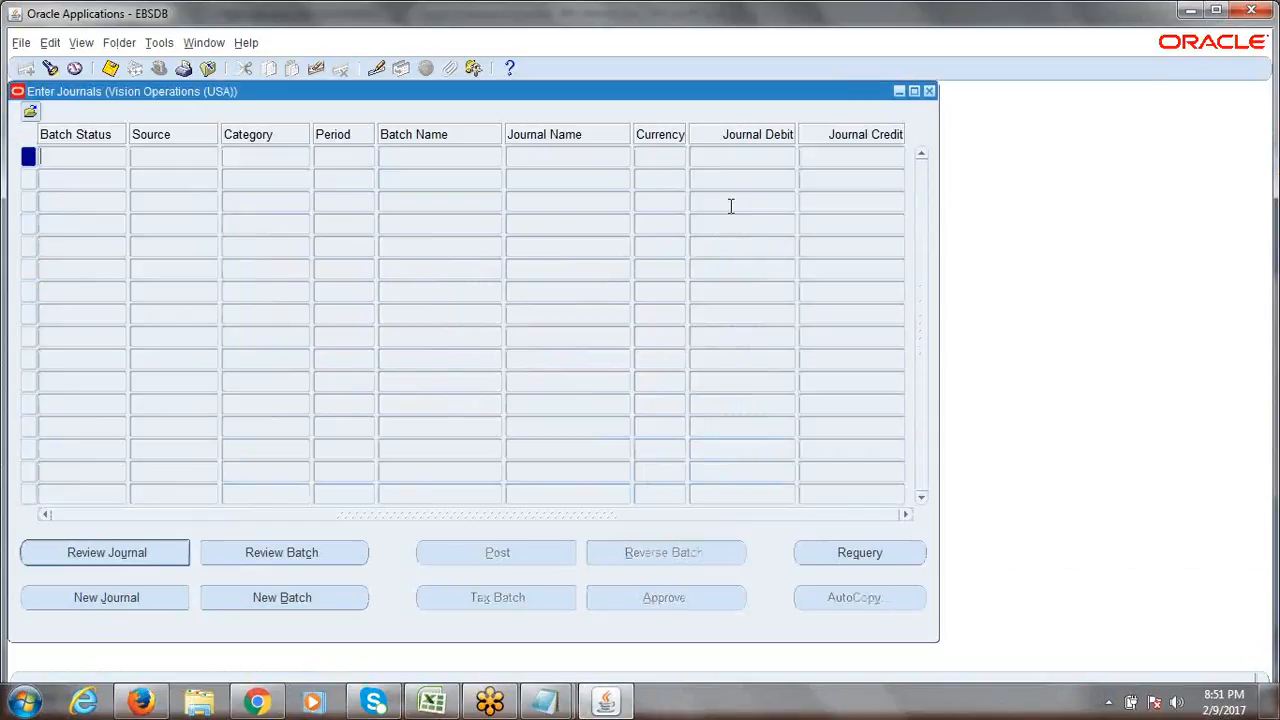
left_click(929, 91)
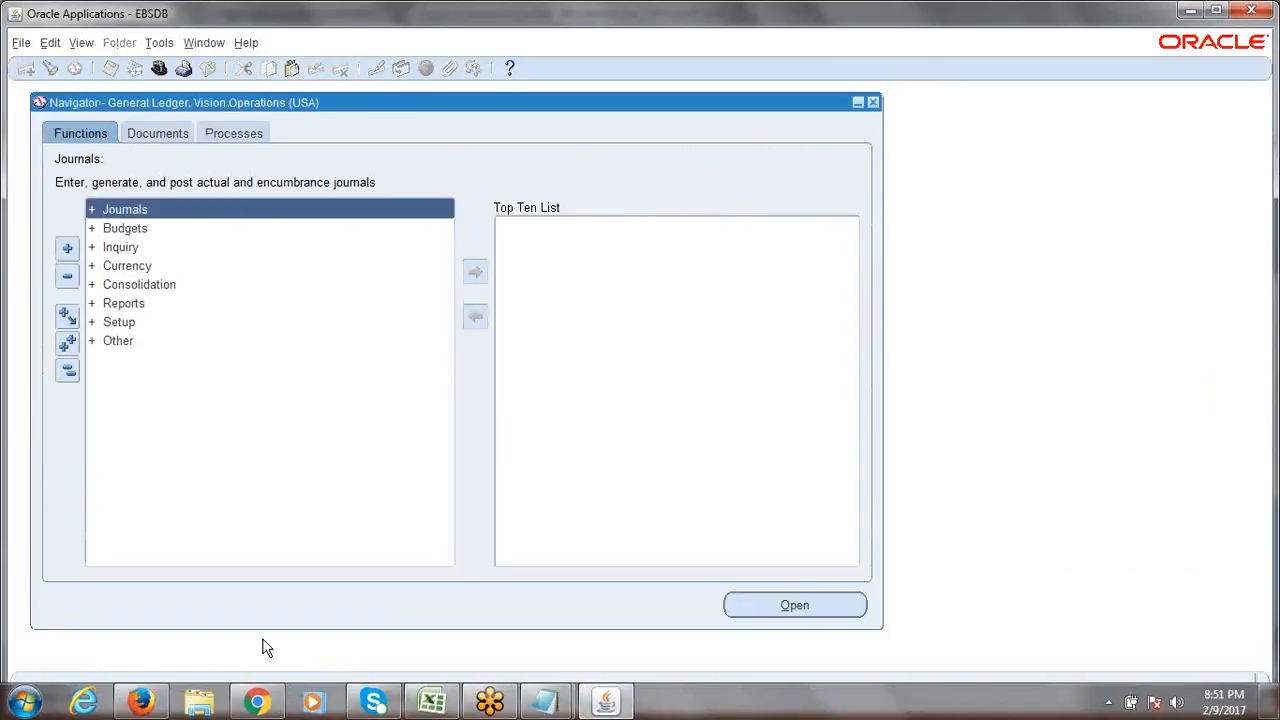
left_click(152, 704)
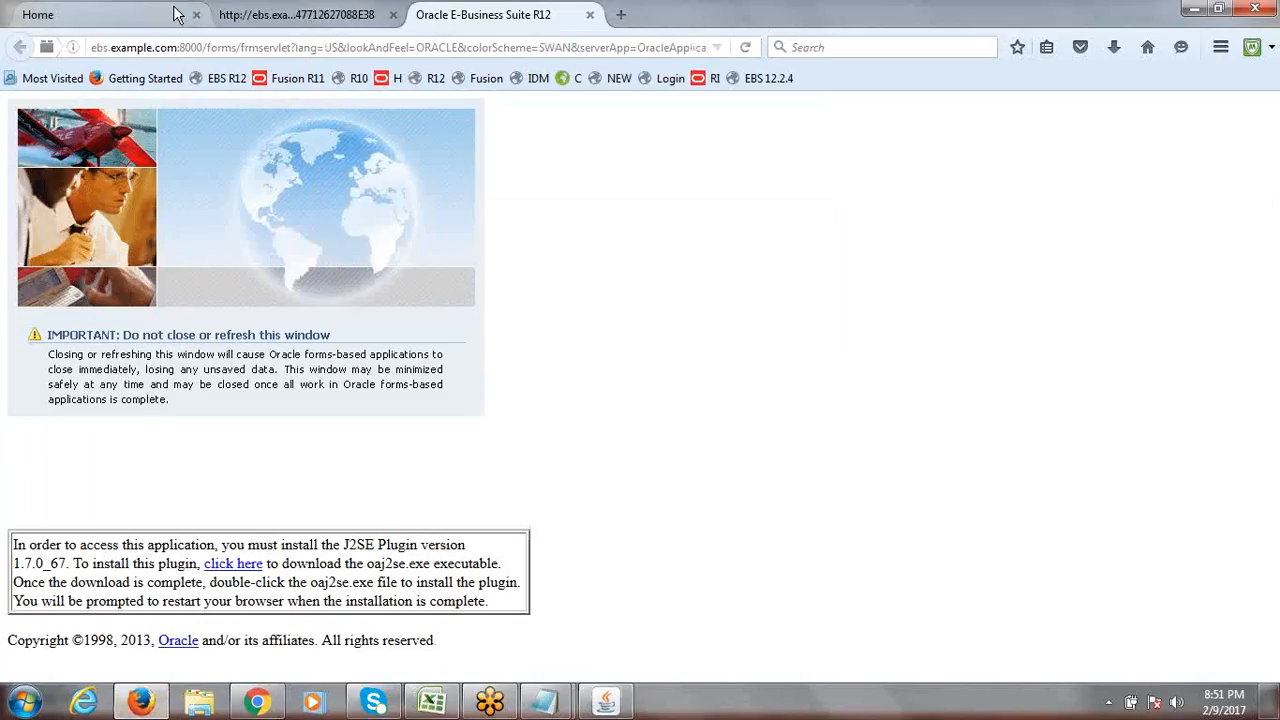
left_click(133, 16)
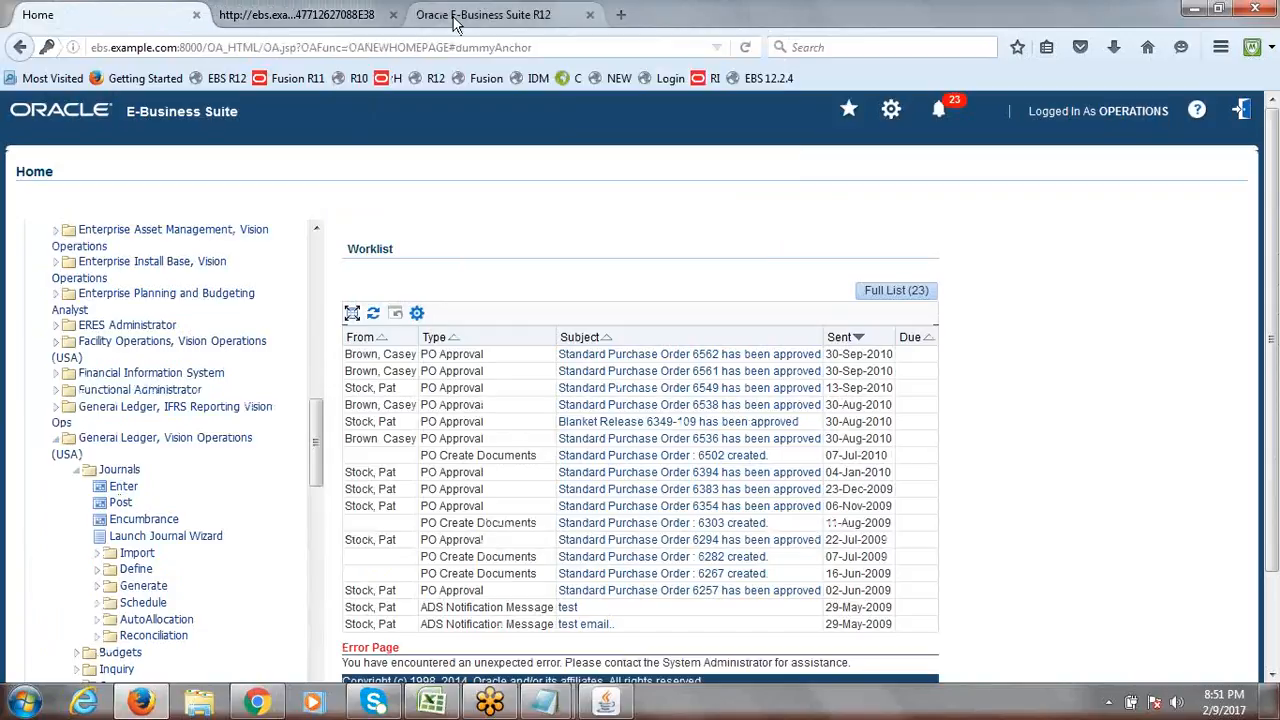
left_click(422, 18)
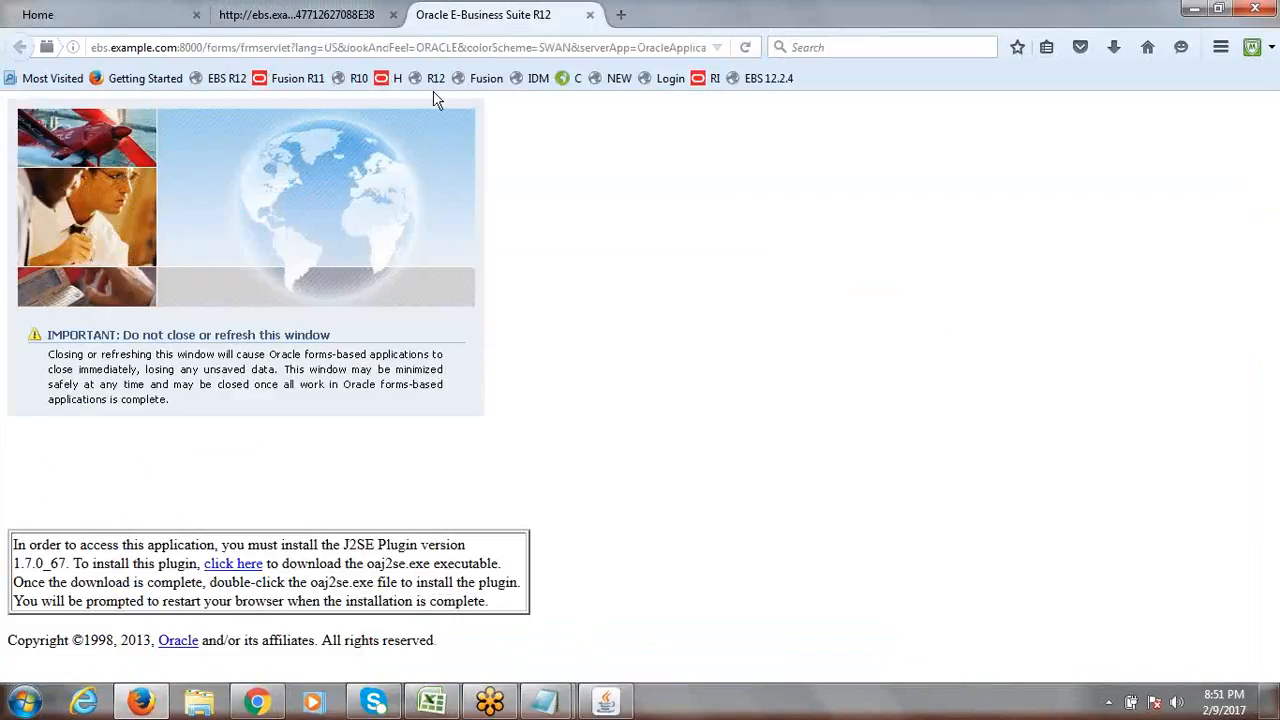
left_click(610, 706)
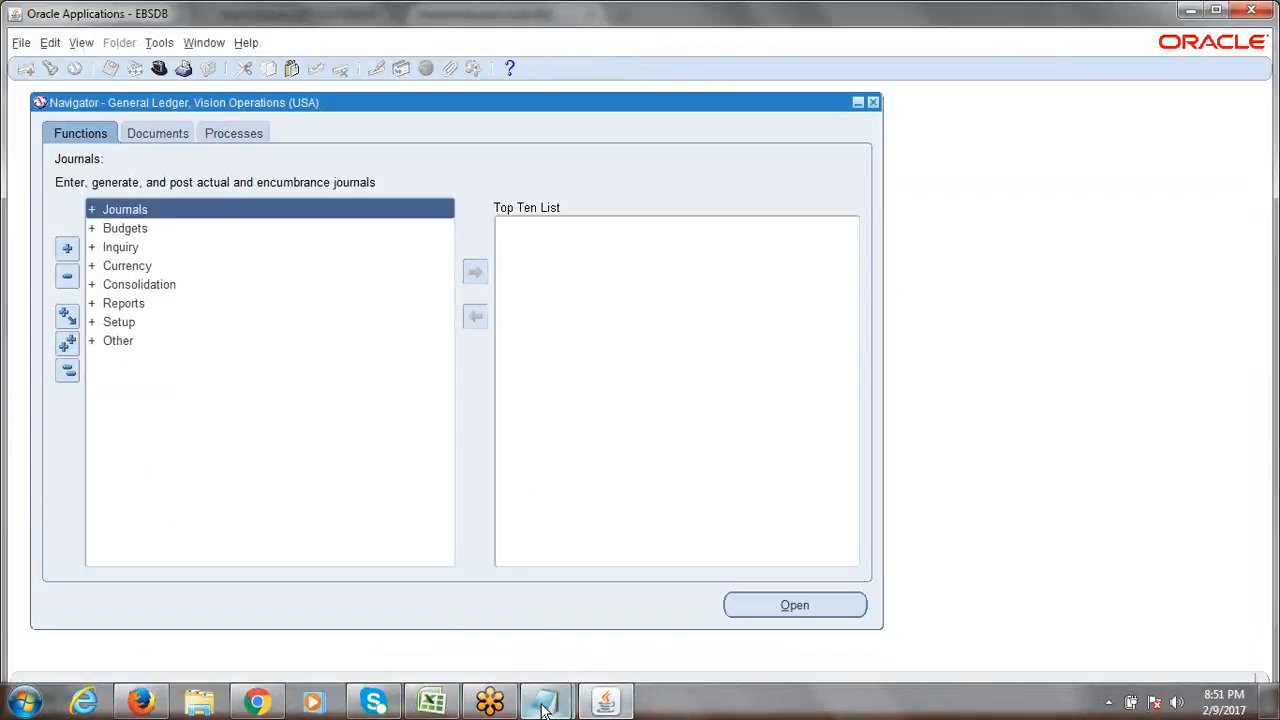
left_click(432, 702)
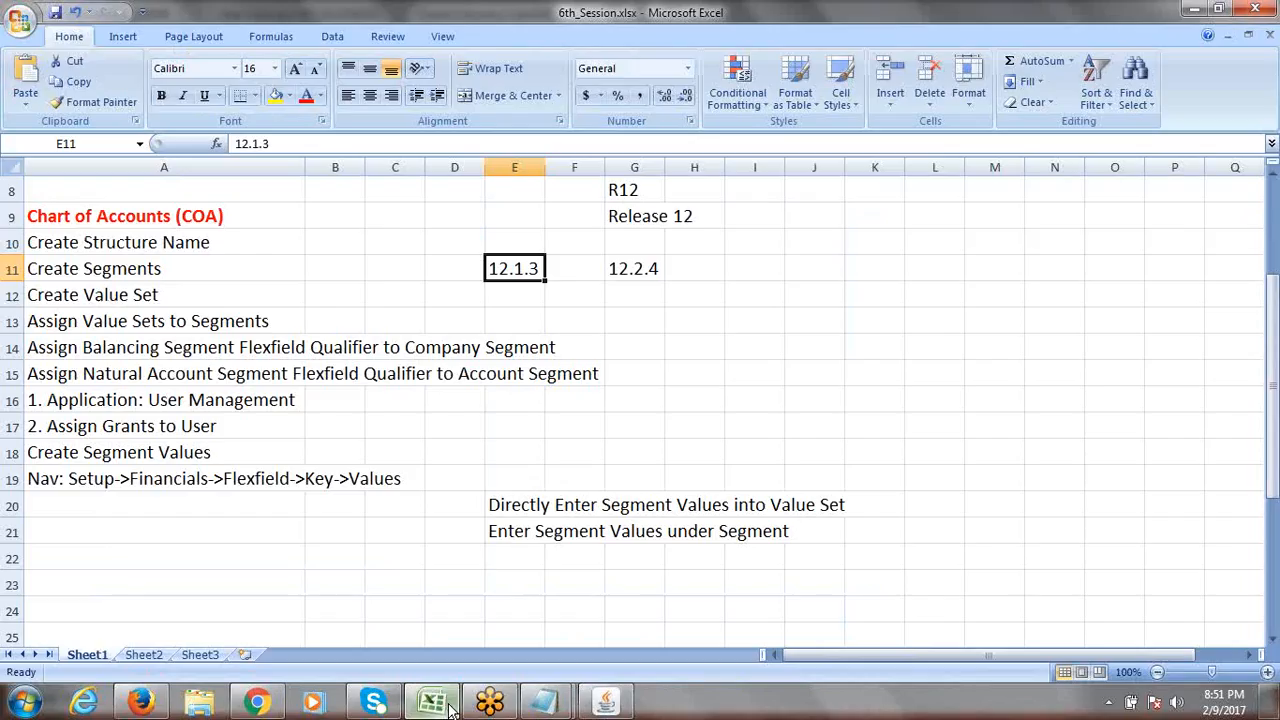
Read the A19 navigation path and A18 Create Segment Values notes, then return to the Oracle Navigator.
left_click(122, 480)
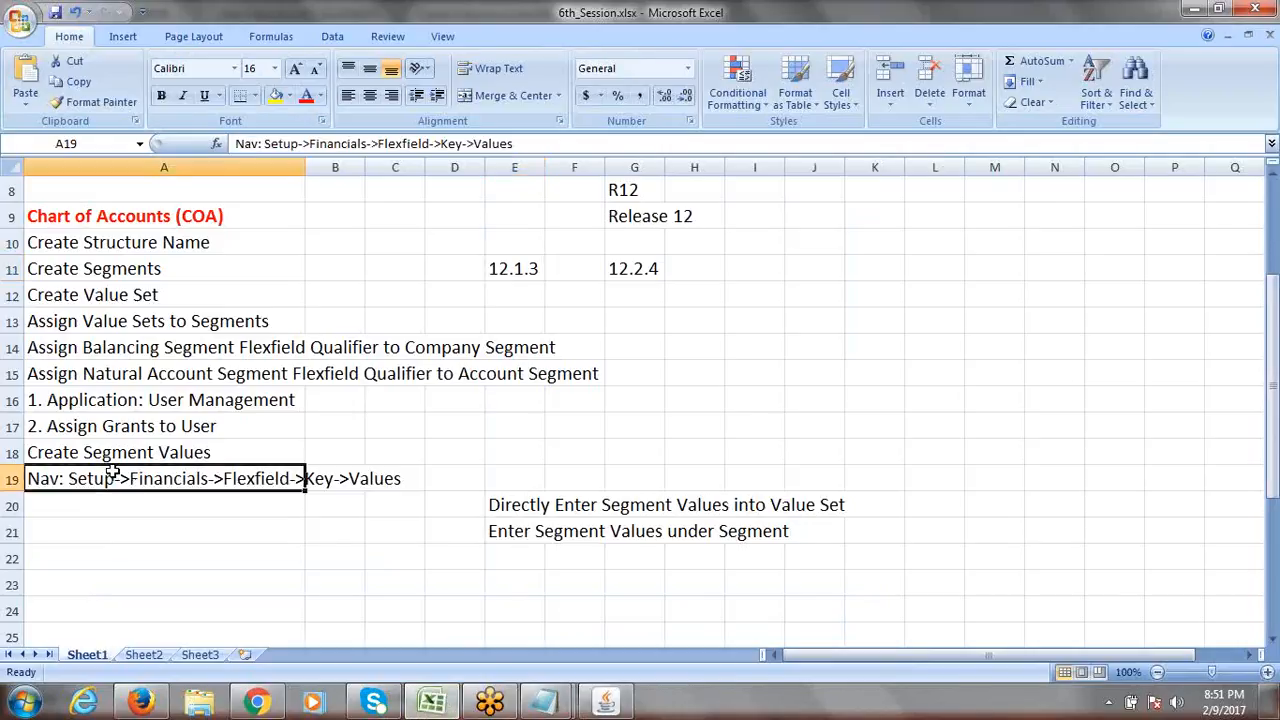
left_click(104, 456)
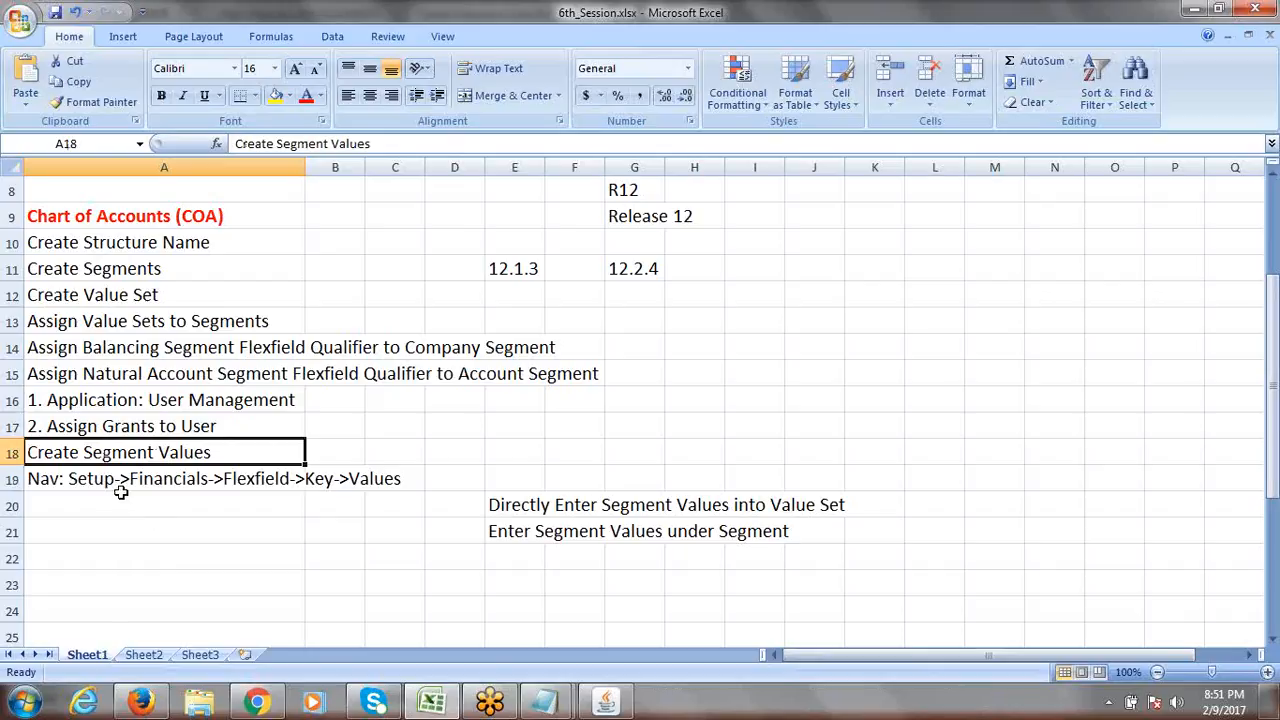
left_click(178, 478)
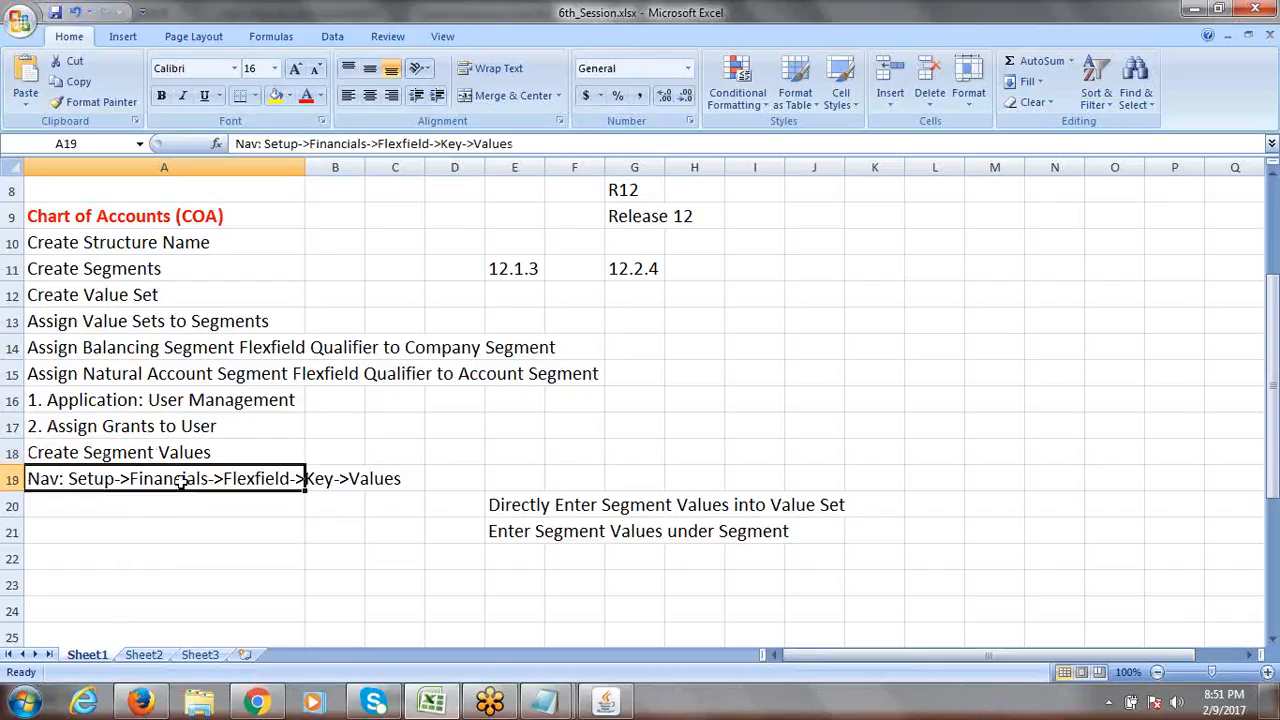
left_click(605, 700)
Open Setup > Financials > Flexfields > Key > Values from the Navigator.
double_click(133, 323)
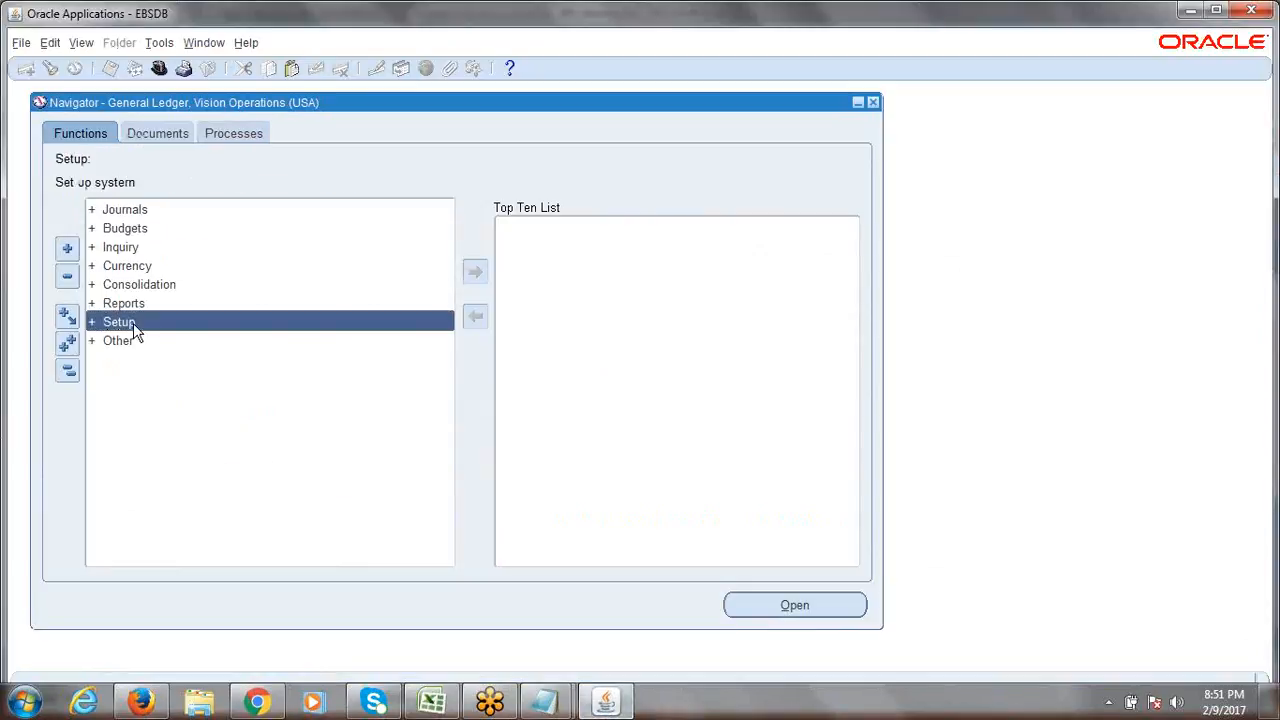
key("Return")
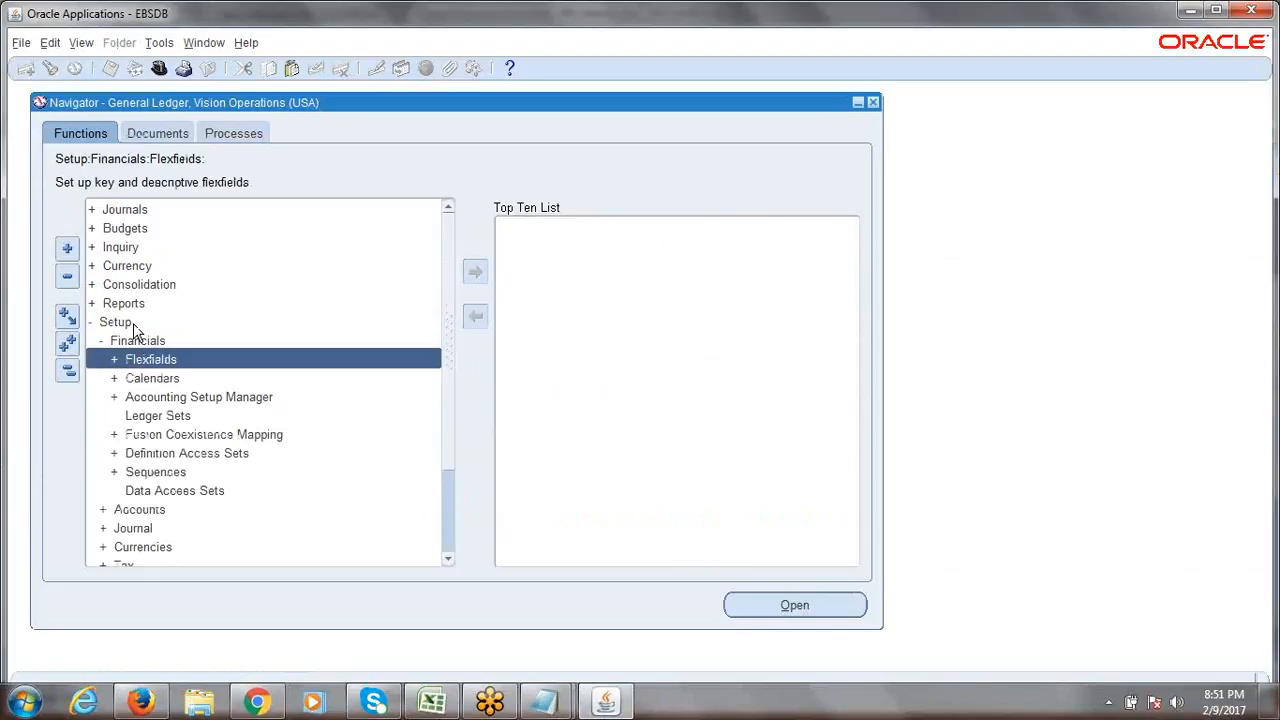
key("Return")
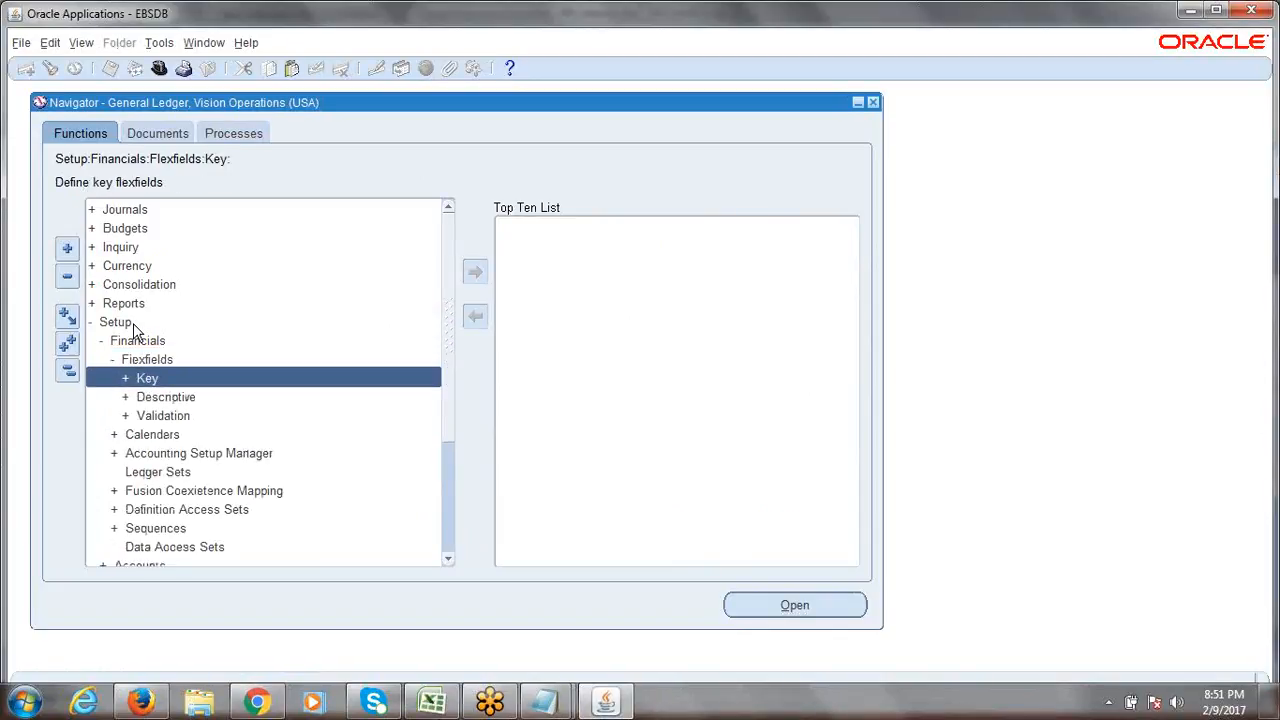
key("Return")
key("Down")
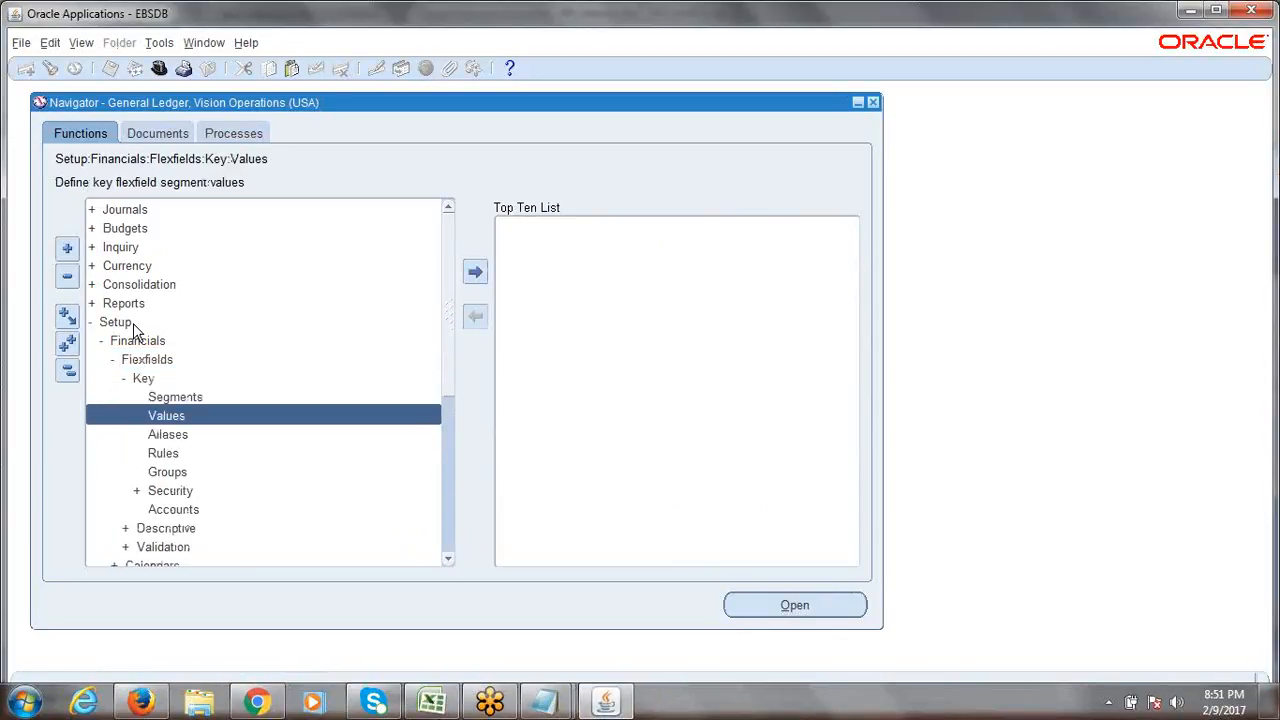
key("Return")
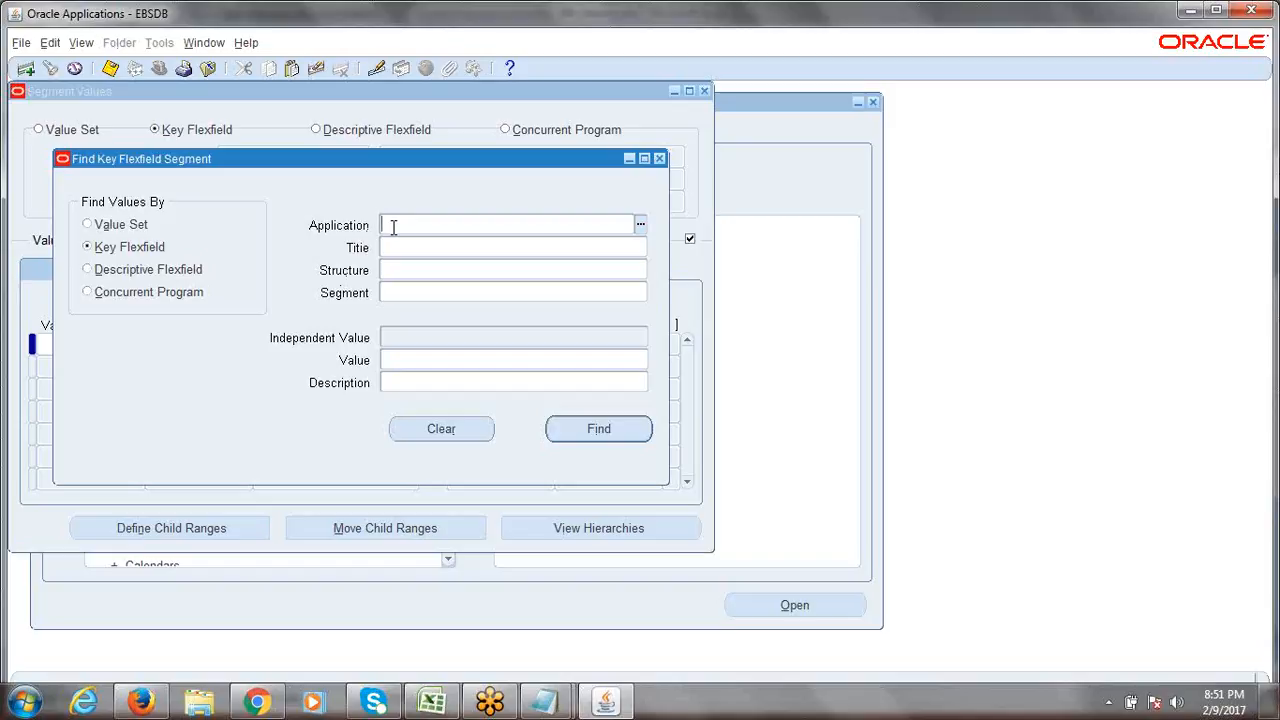
Enter General Ledger as the application, checking it against the applications list.
type("gene")
key("Tab")
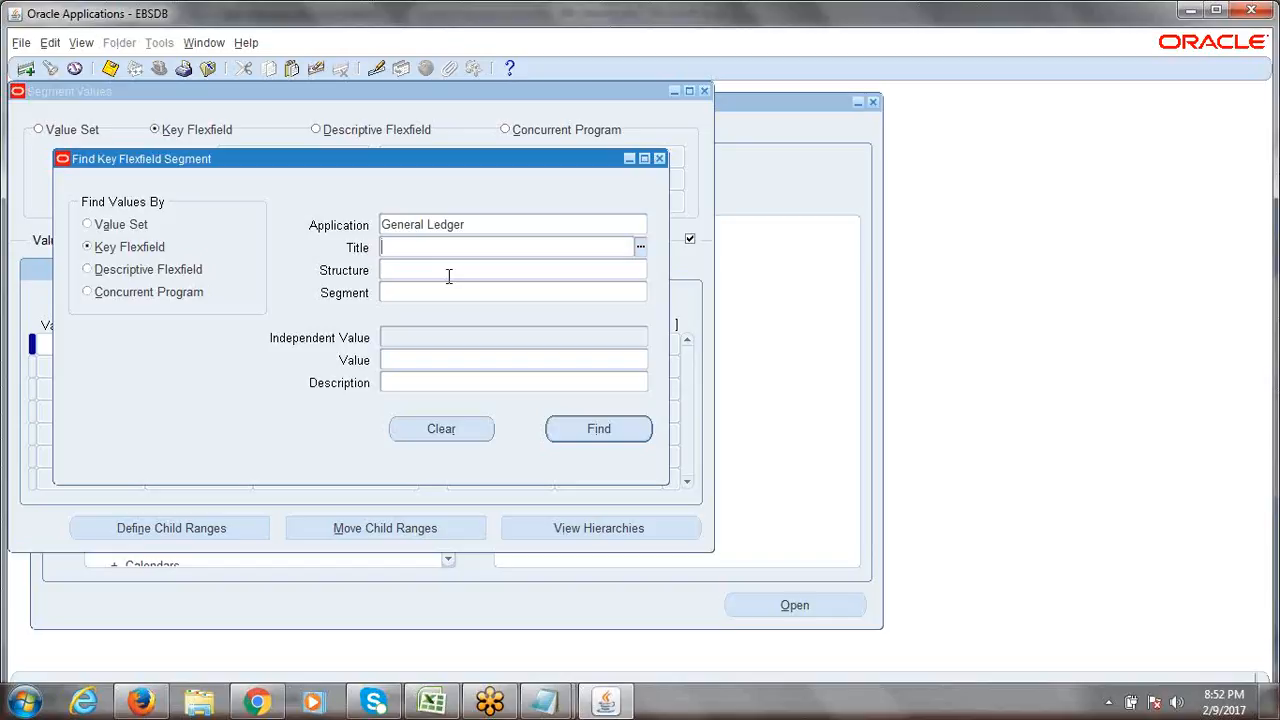
left_click(552, 226)
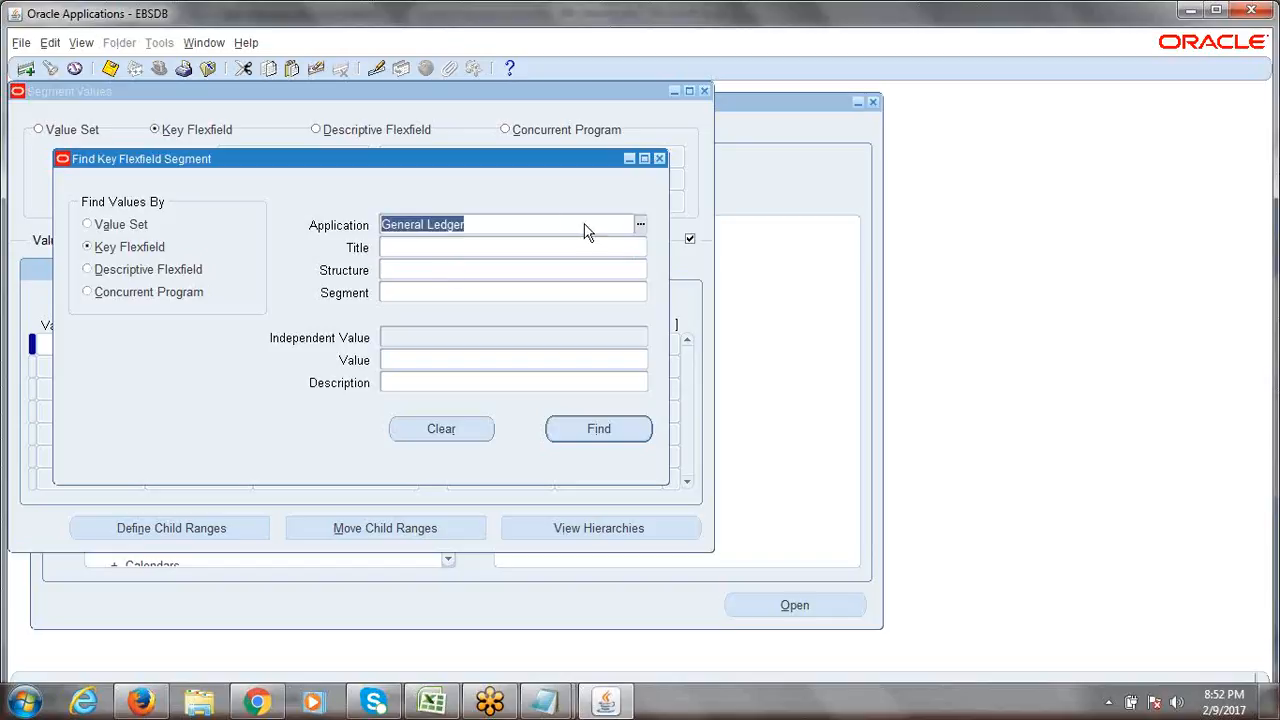
left_click(640, 226)
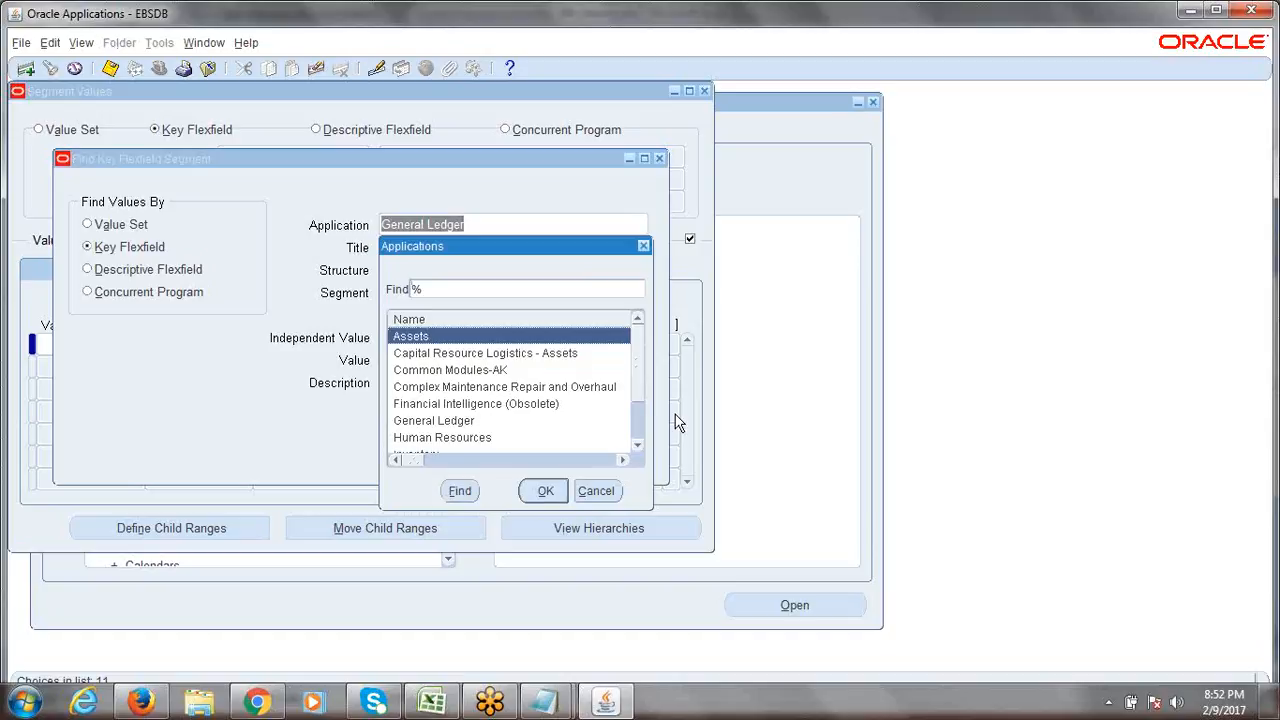
left_click_drag(645, 357, 643, 314)
left_click(643, 246)
left_click(485, 247)
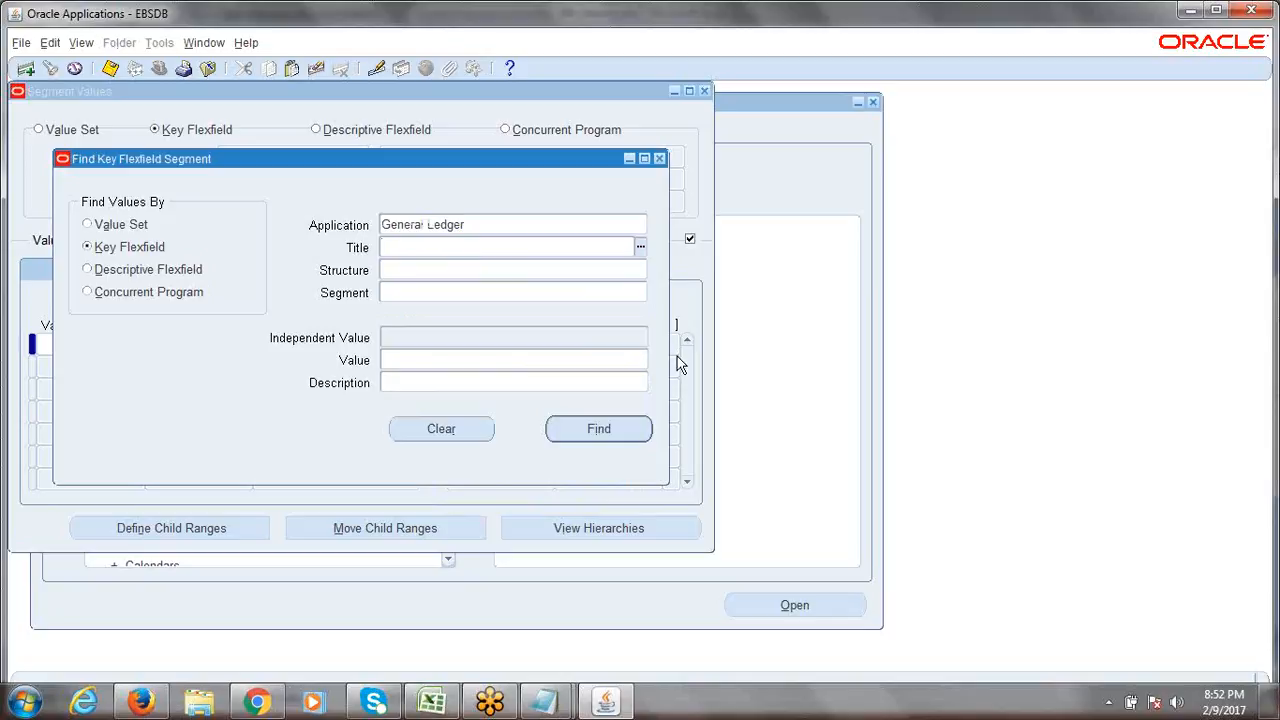
Fill in title Accounting Flexfield, structure ERPTREE Accounting Flexfield and segment Company.
type("acc")
key("Tab")
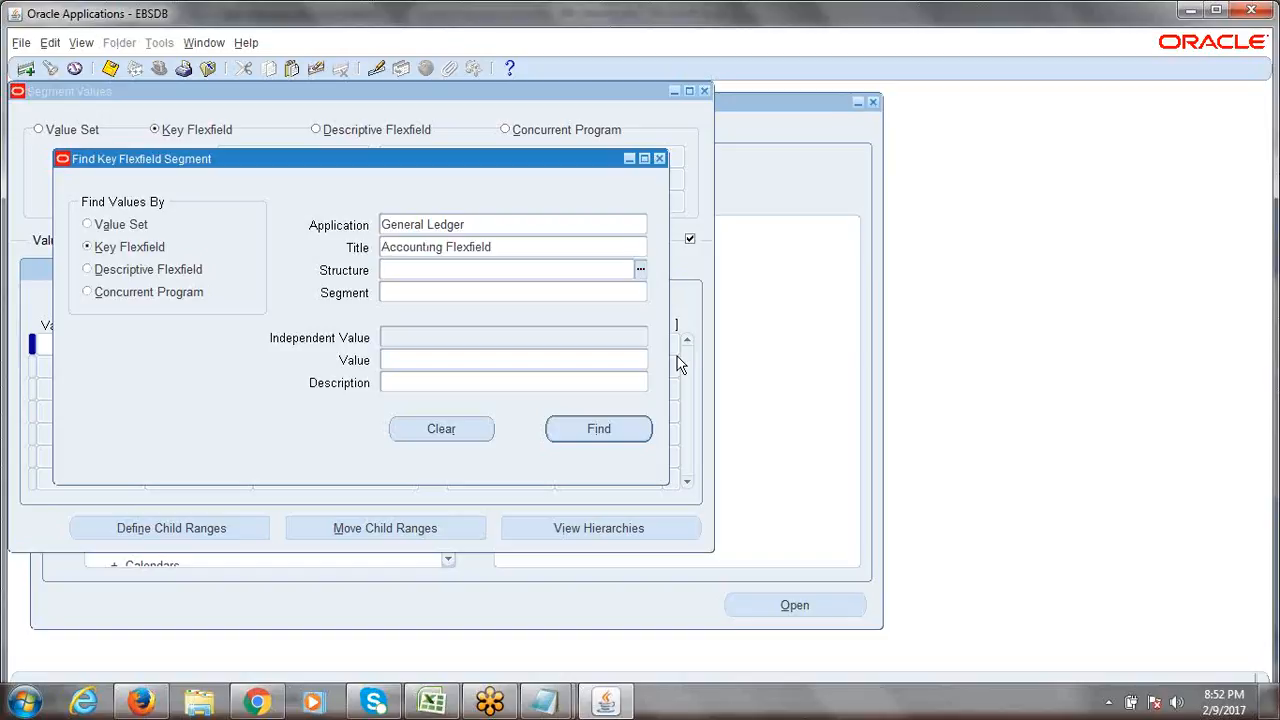
type("erc")
type("tree")
key("Tab")
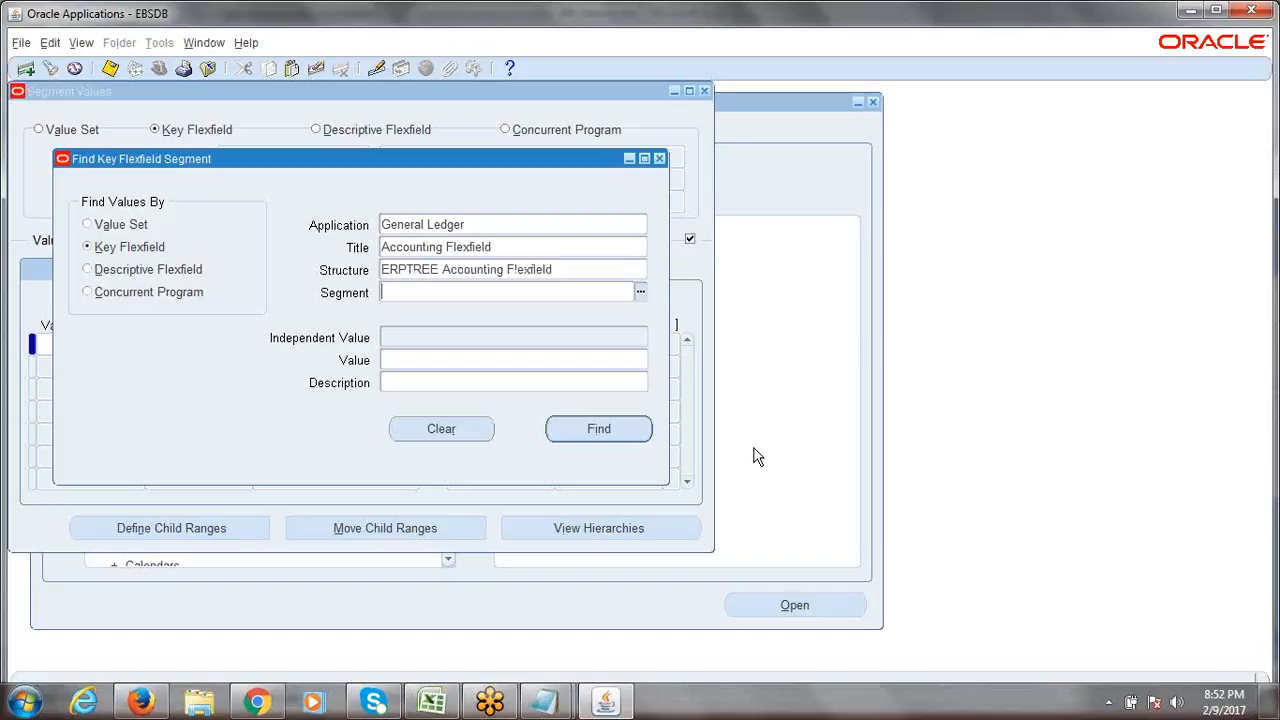
double_click(436, 272)
left_click(432, 295)
type("comp")
key("Tab")
left_click(473, 225)
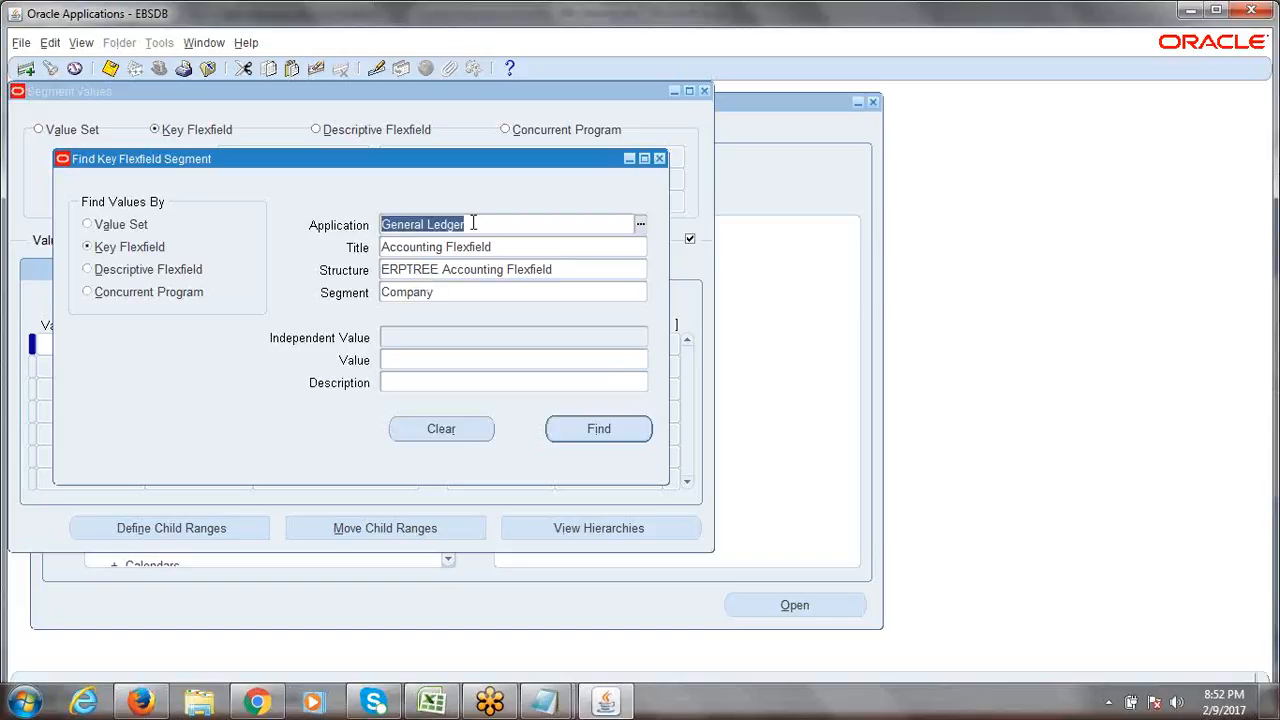
Review the General Ledger, Accounting Flexfield, ERPTREE and Company criteria, then run Find.
left_click(488, 224)
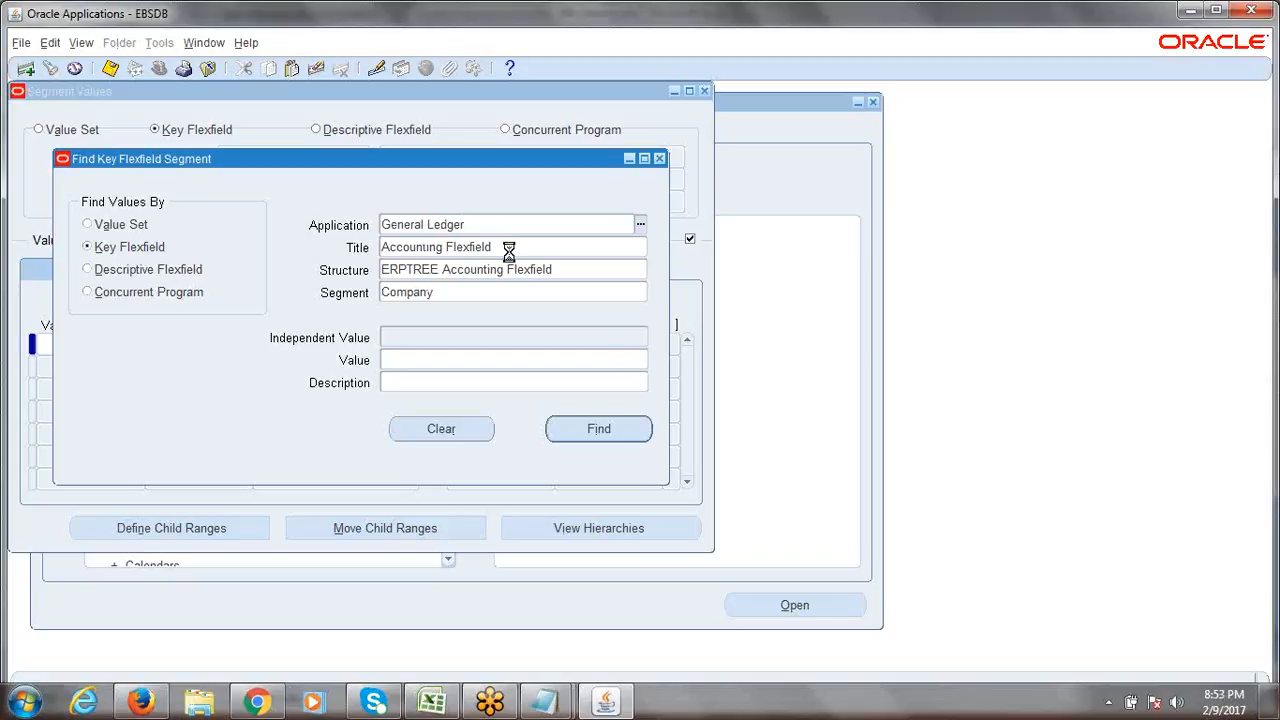
left_click(510, 249)
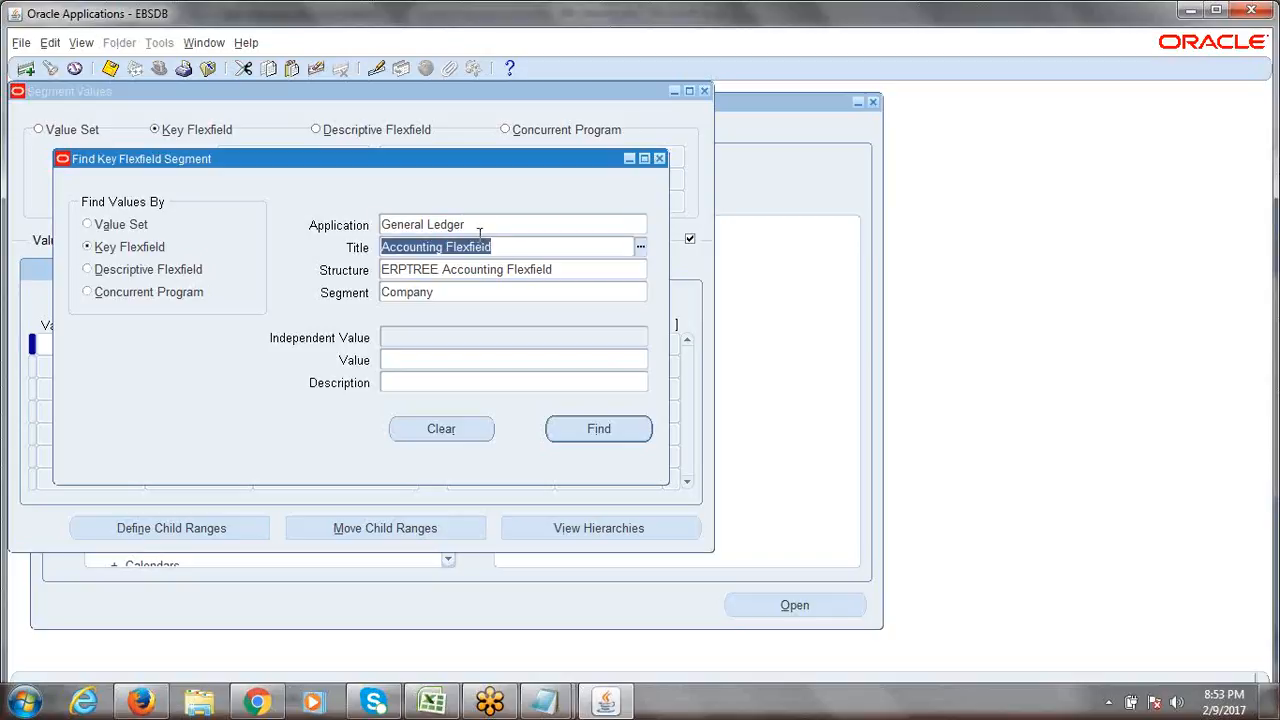
left_click(552, 269)
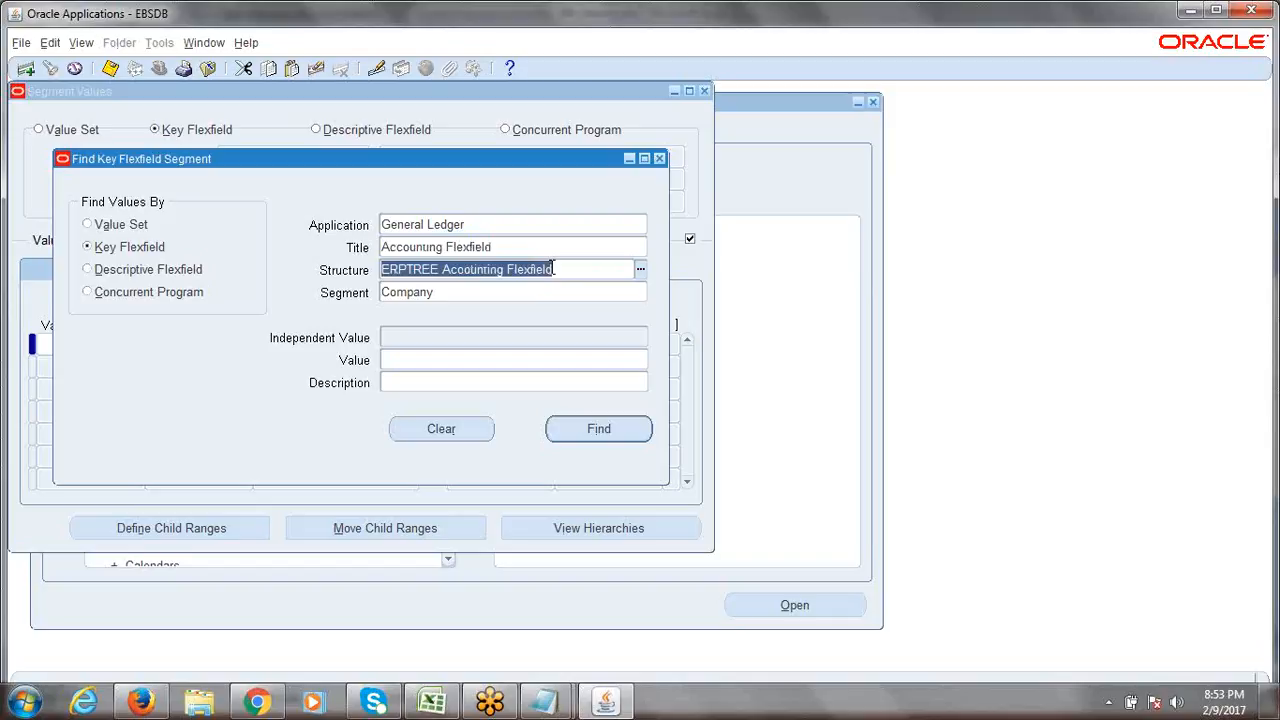
left_click(463, 292)
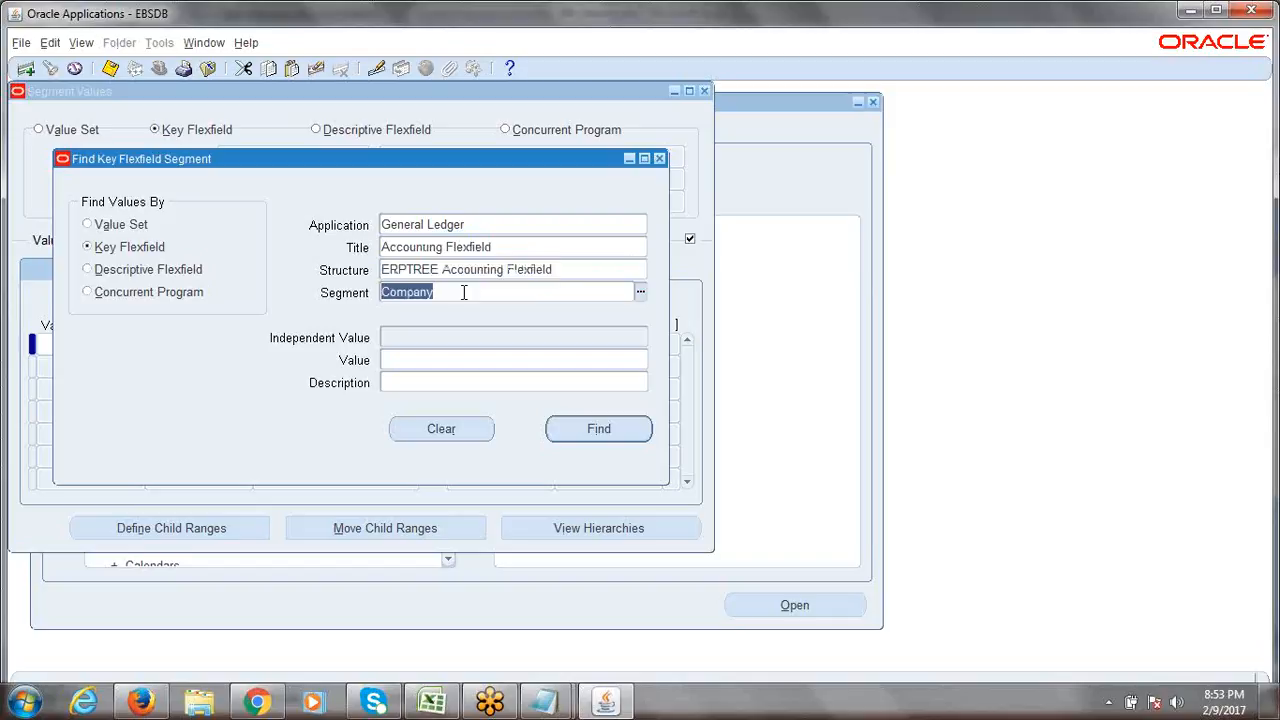
left_click(450, 291)
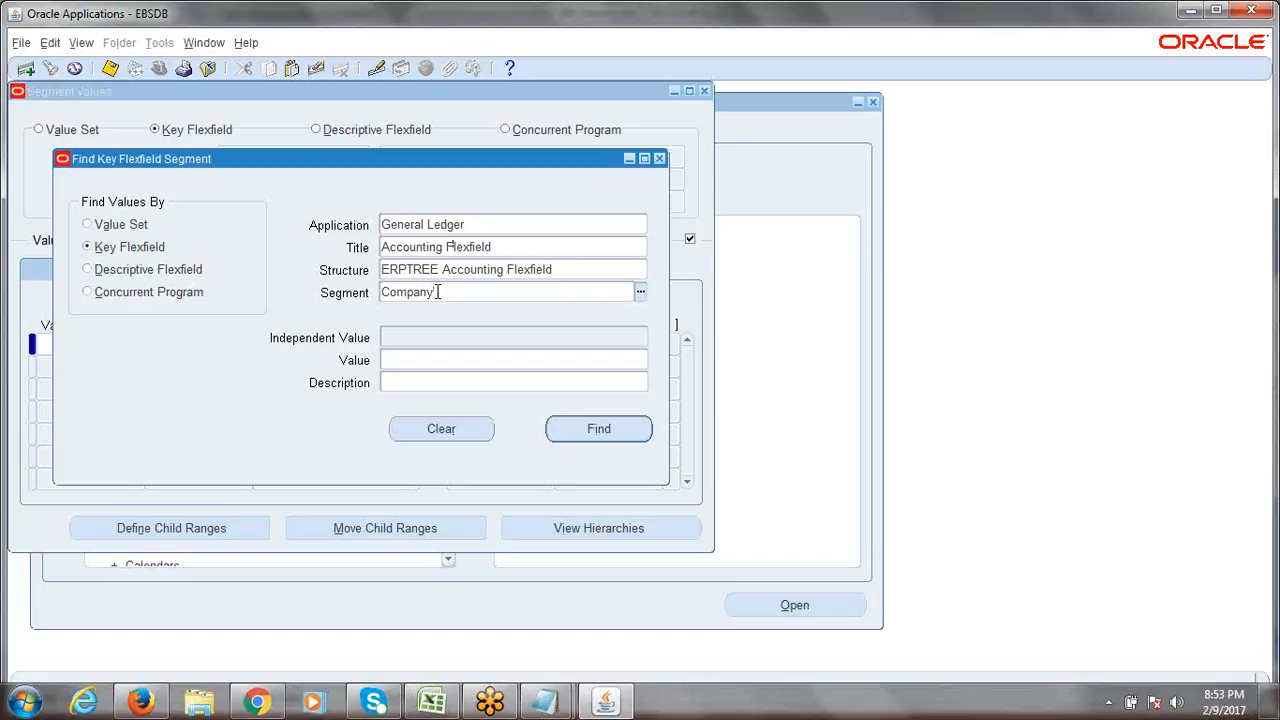
left_click_drag(447, 294, 380, 300)
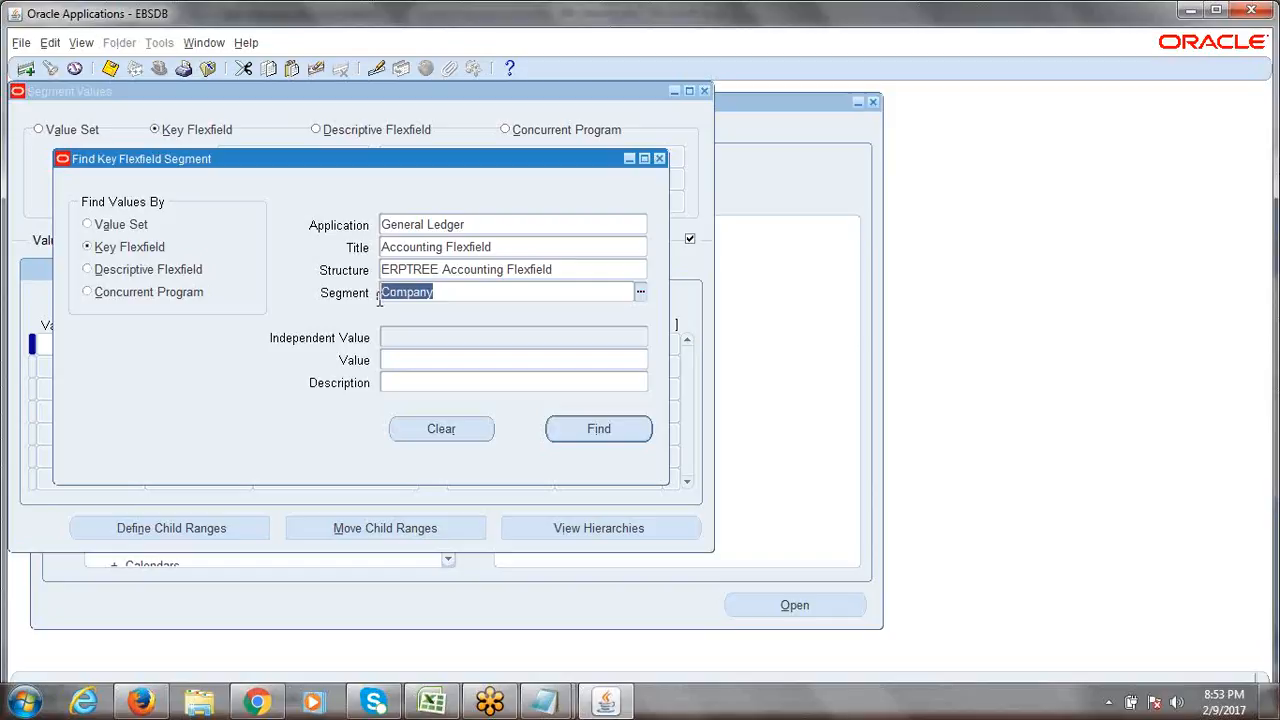
left_click(598, 429)
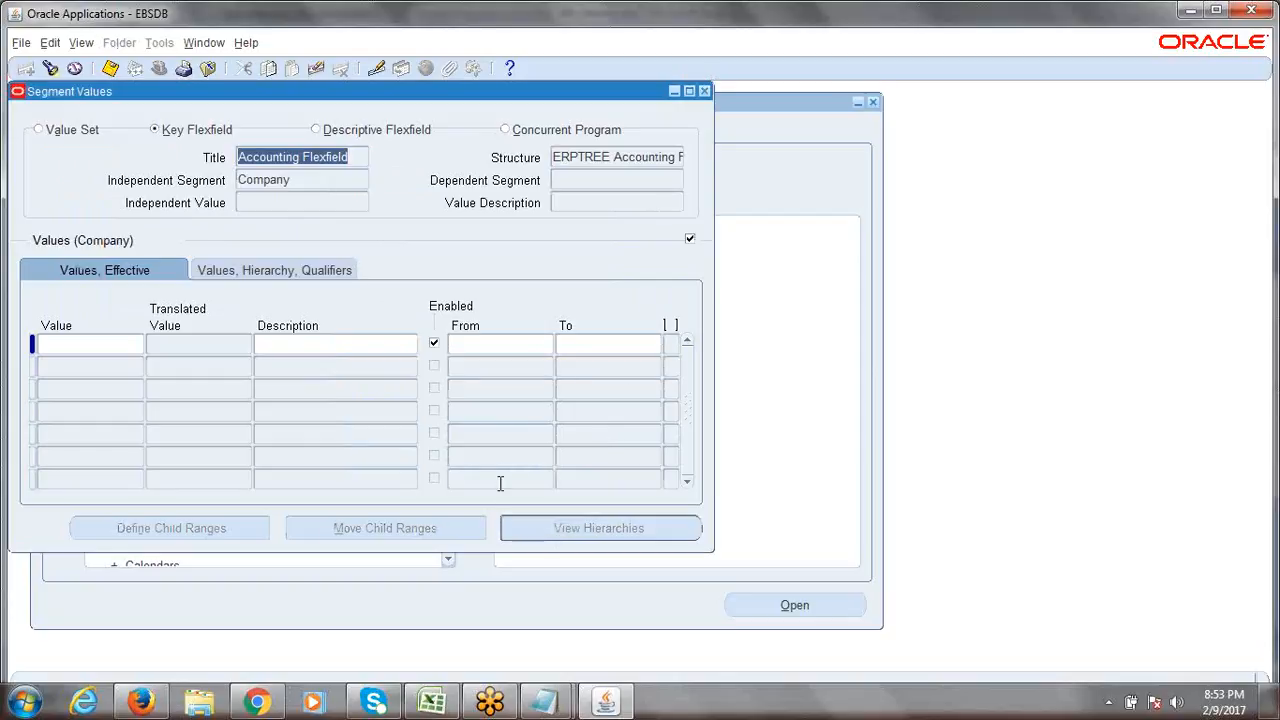
In Excel, read the A19 note 'Nav: Setup->Financials->Flexfield->Key->Values', then return to Oracle.
left_click(430, 698)
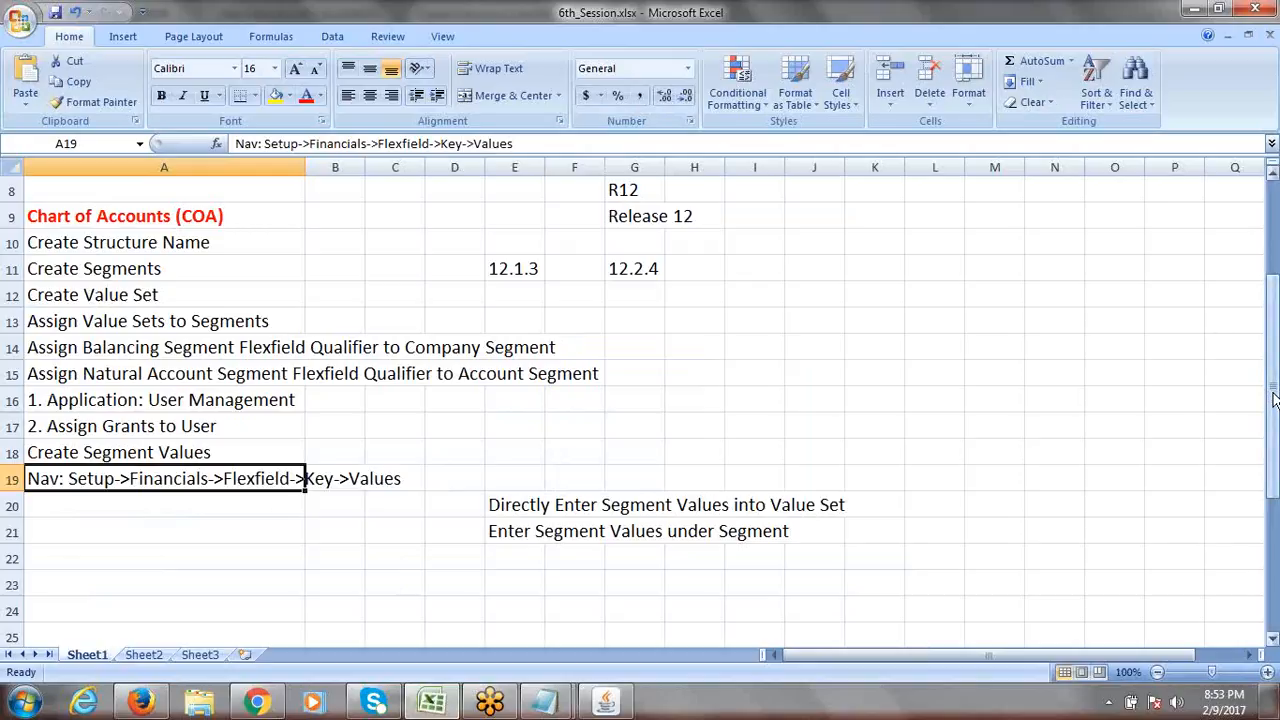
left_click_drag(1272, 398, 1272, 345)
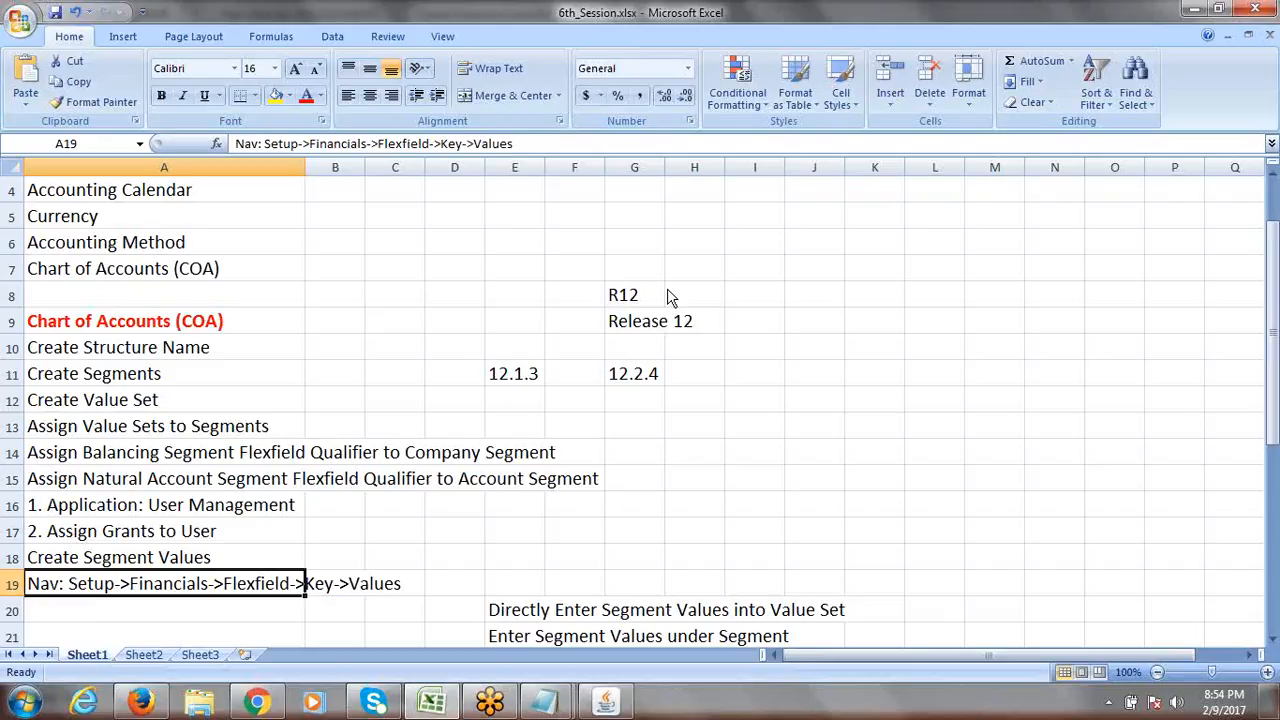
left_click(668, 290)
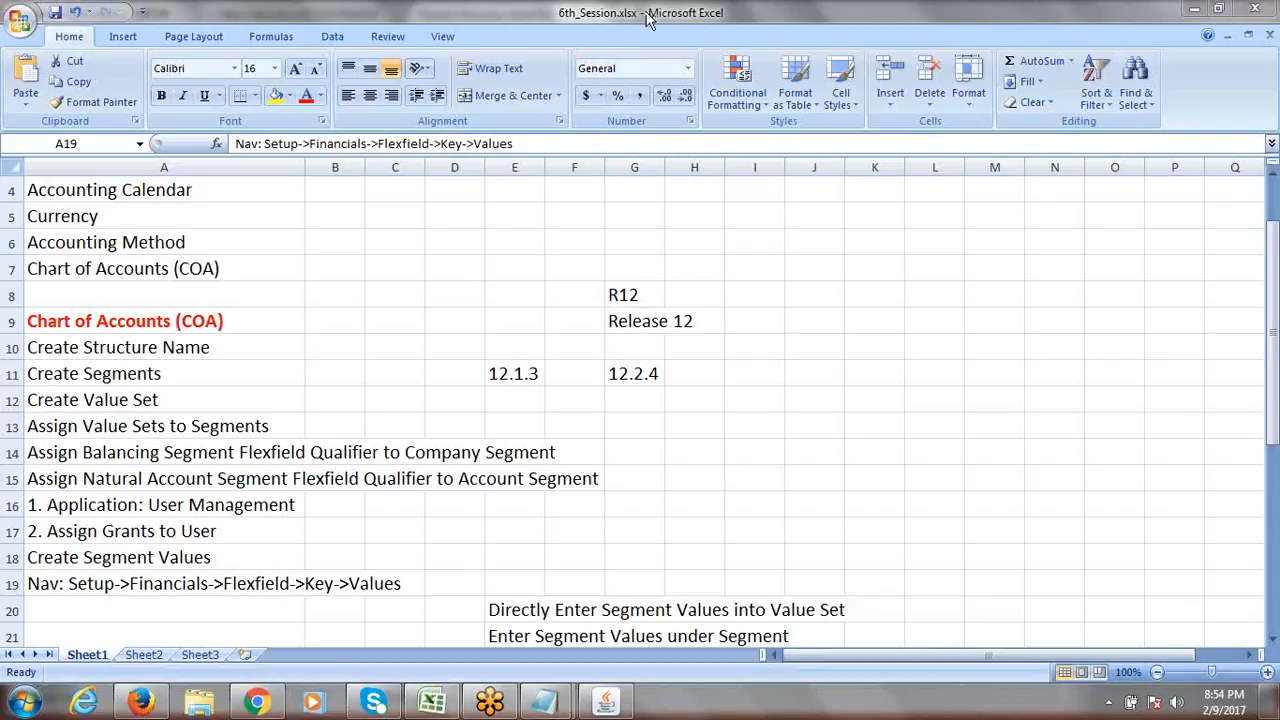
left_click(453, 365)
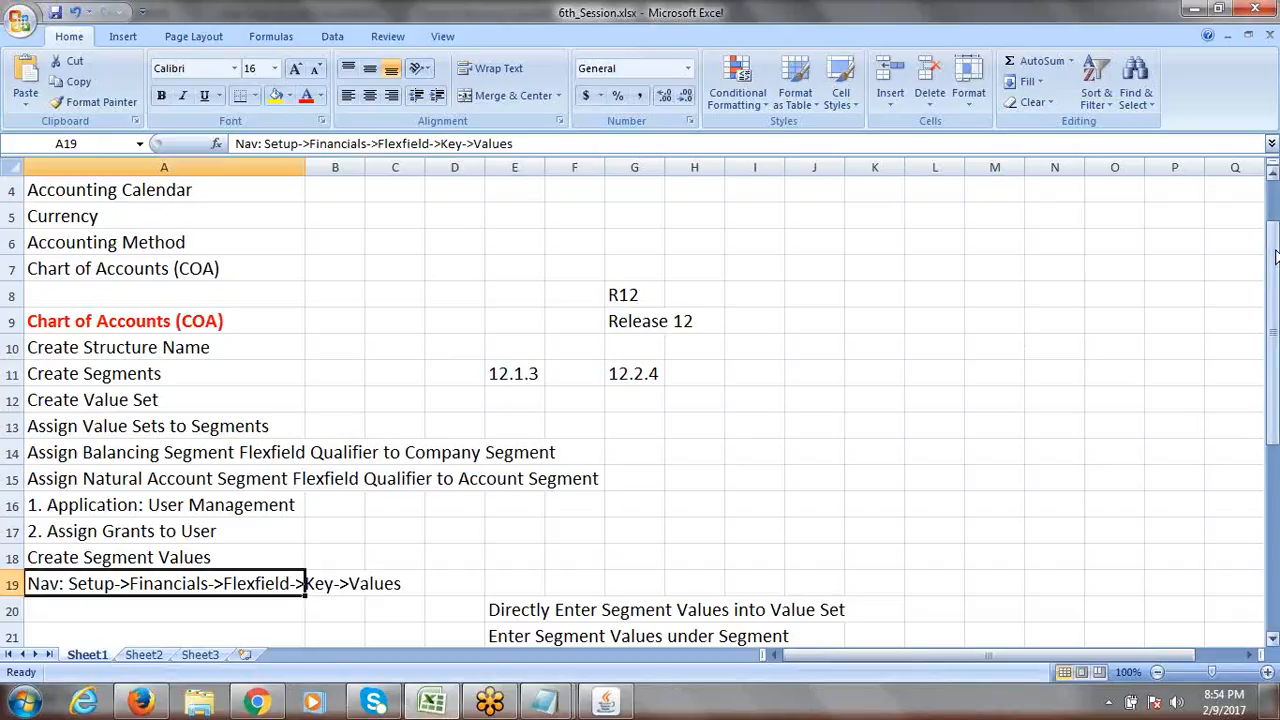
left_click_drag(1275, 258, 1275, 304)
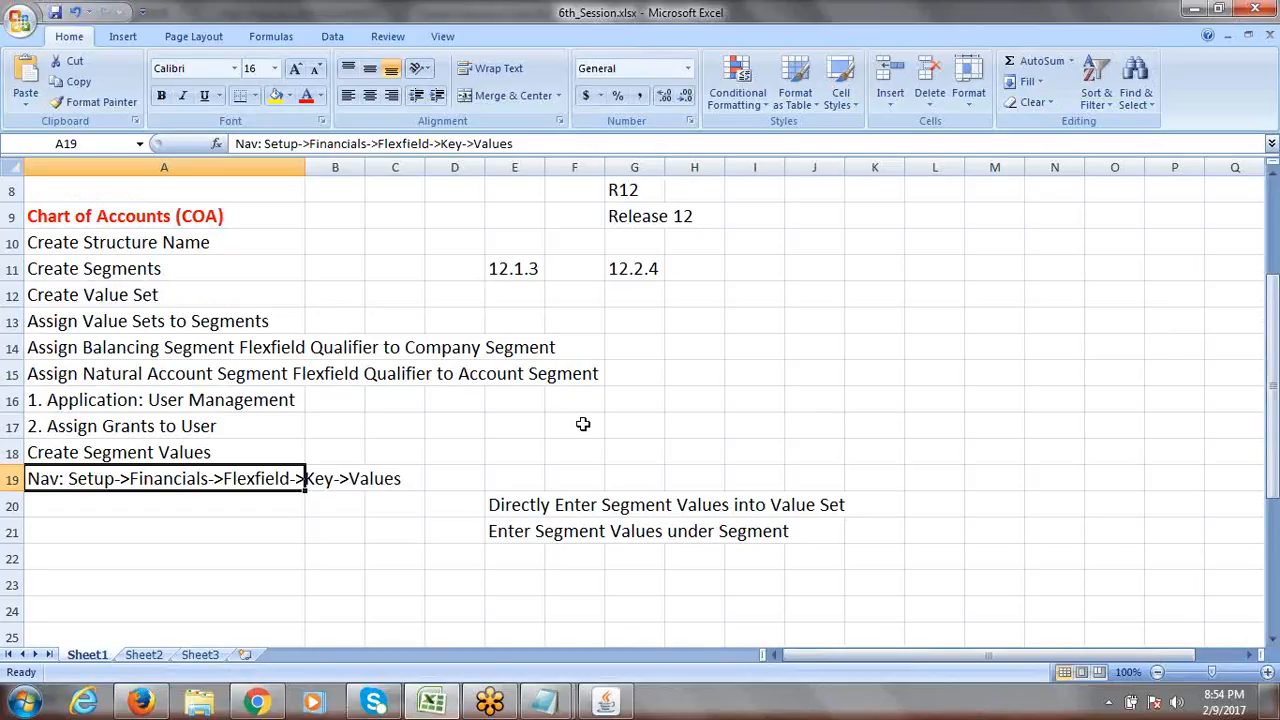
left_click(190, 500)
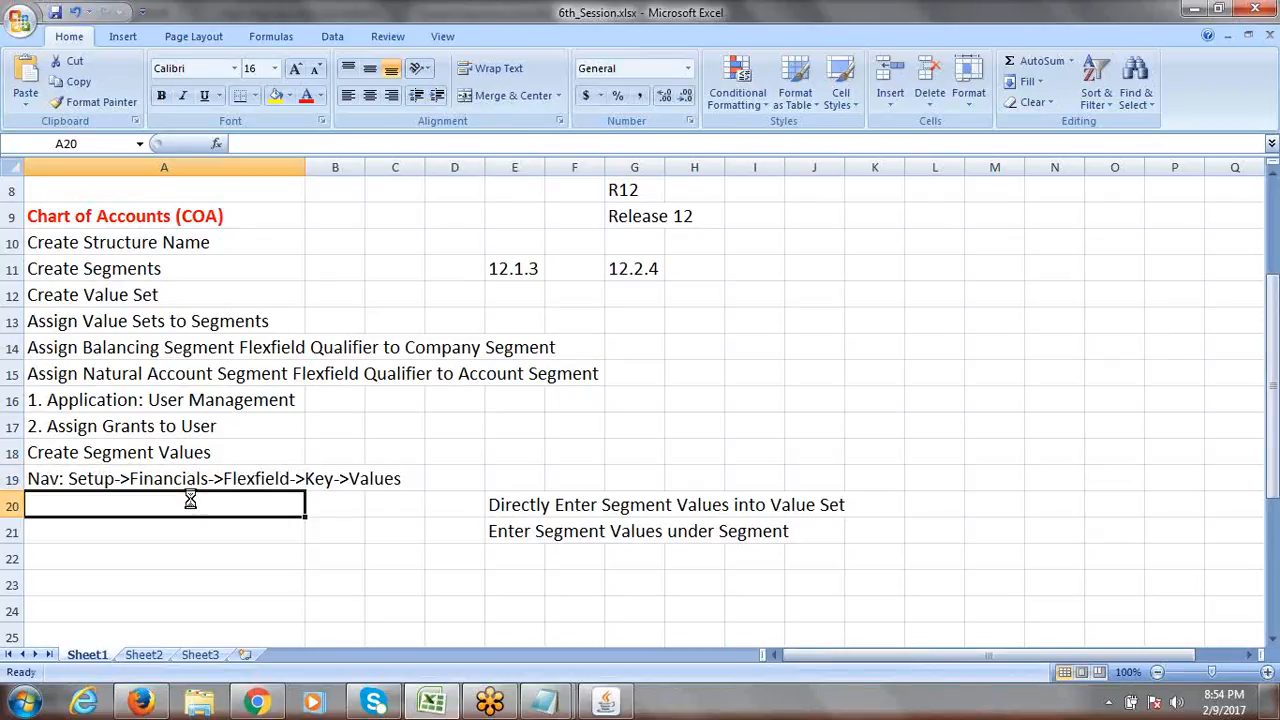
left_click(232, 478)
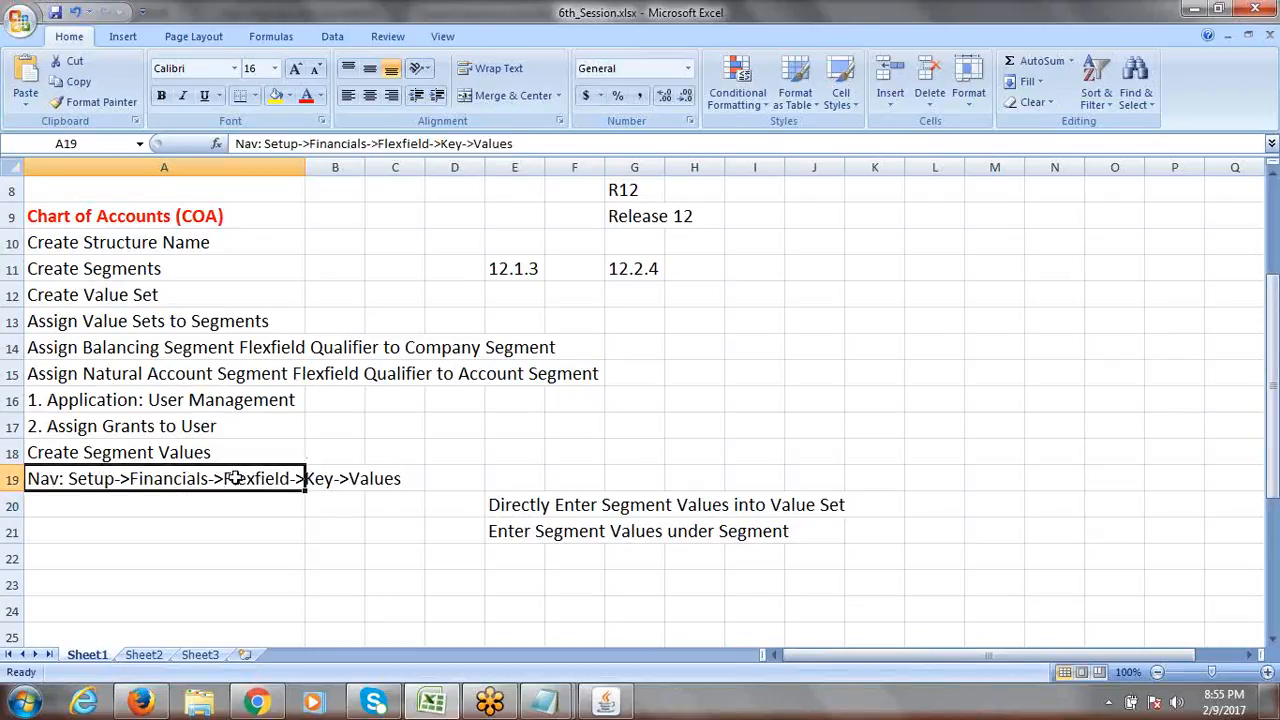
left_click(187, 504)
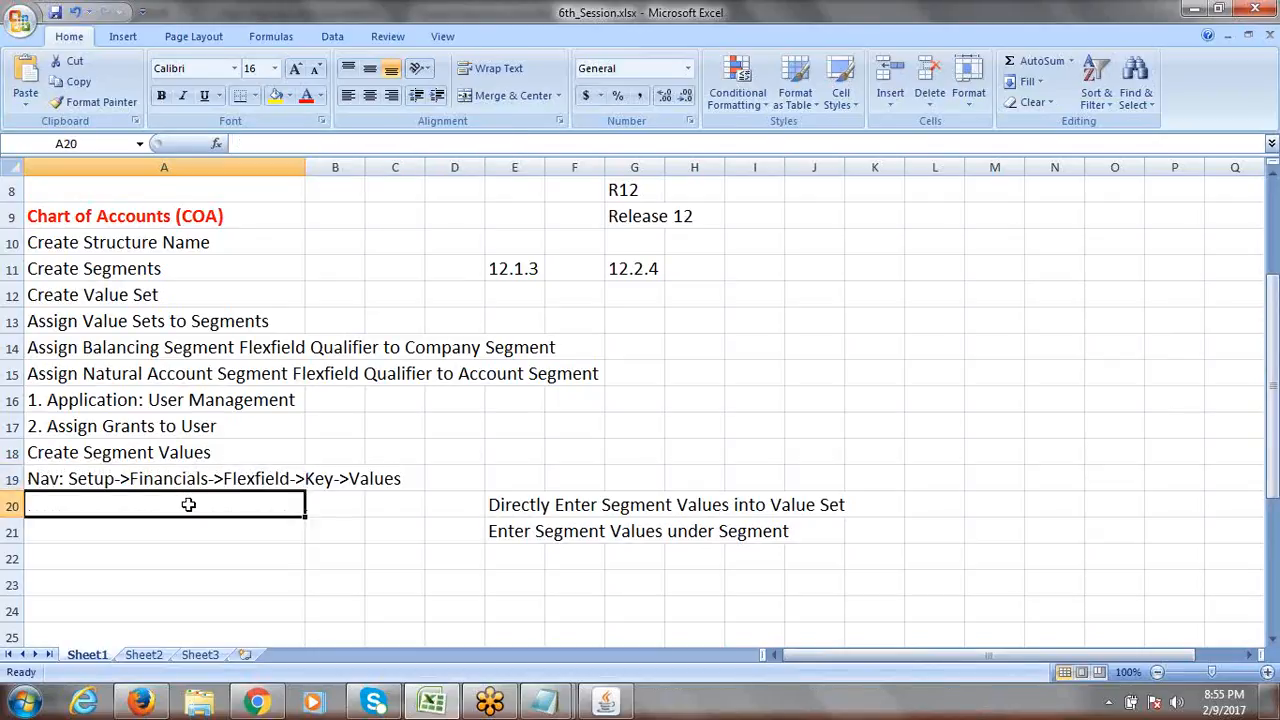
left_click(612, 706)
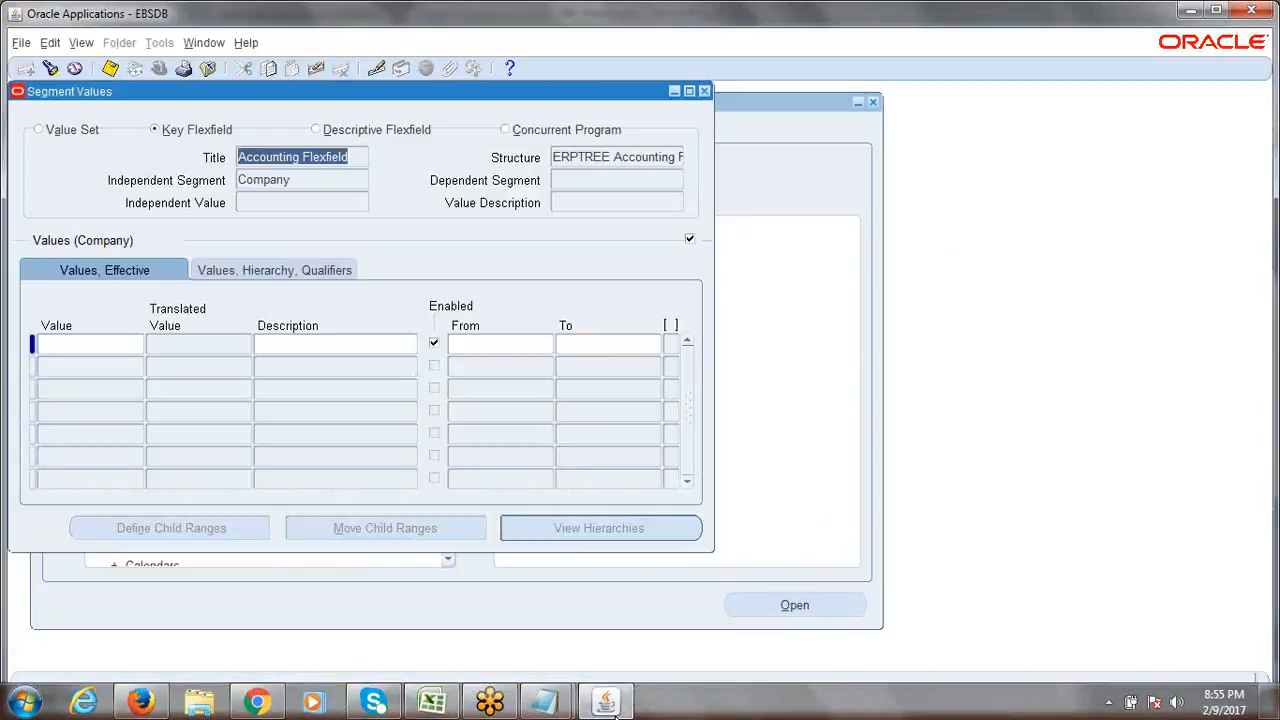
Close Segment Values and reopen Setup > Financials > Flexfields > Key > Values.
left_click(705, 92)
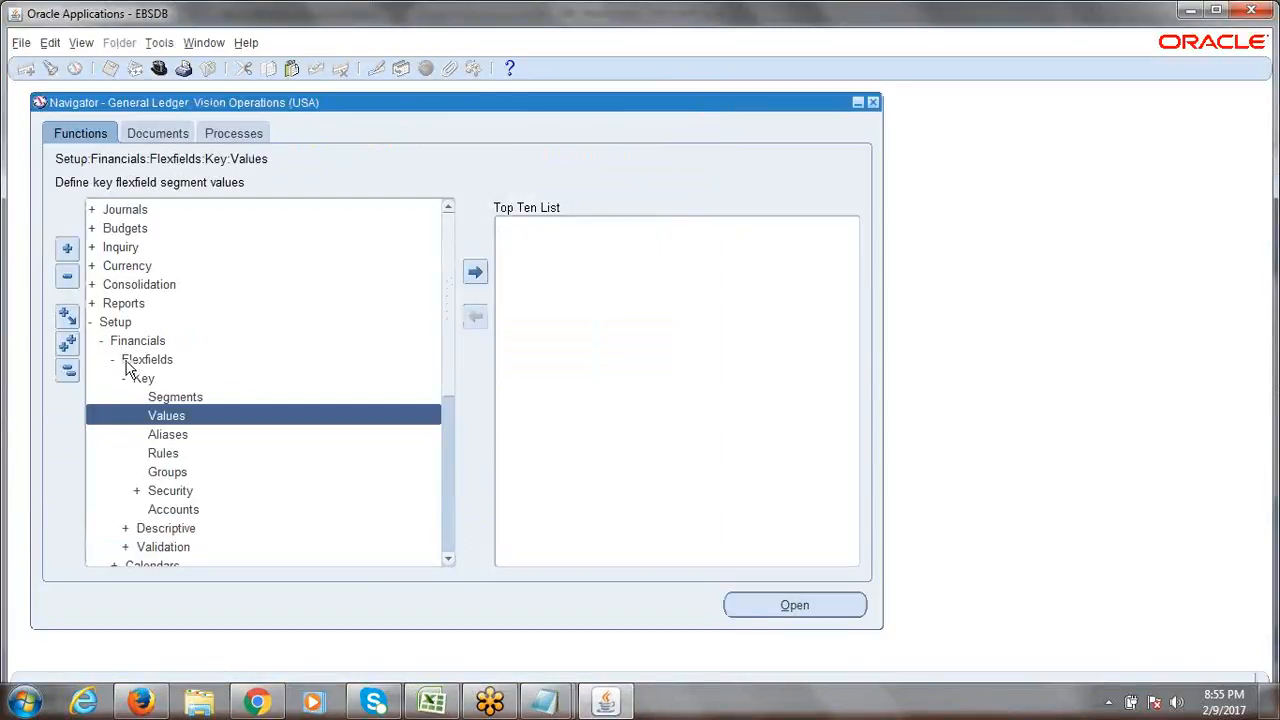
left_click(114, 326)
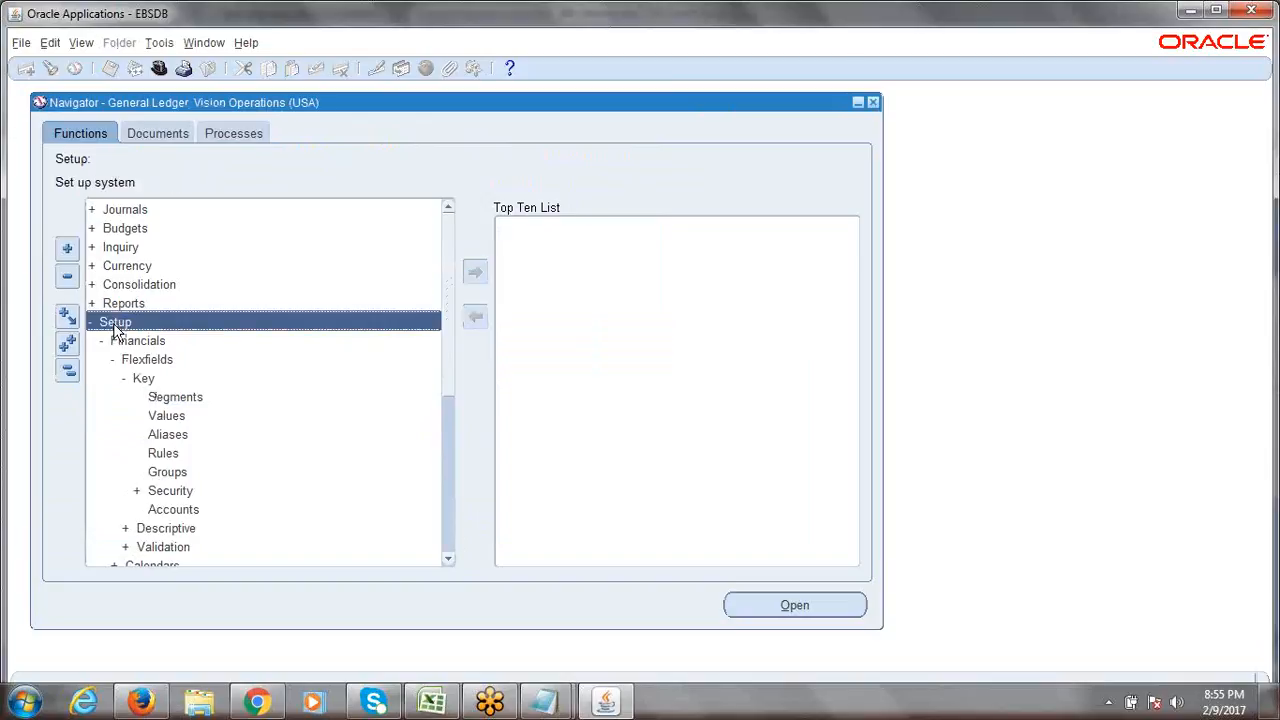
double_click(115, 326)
key("Return")
key("Return")
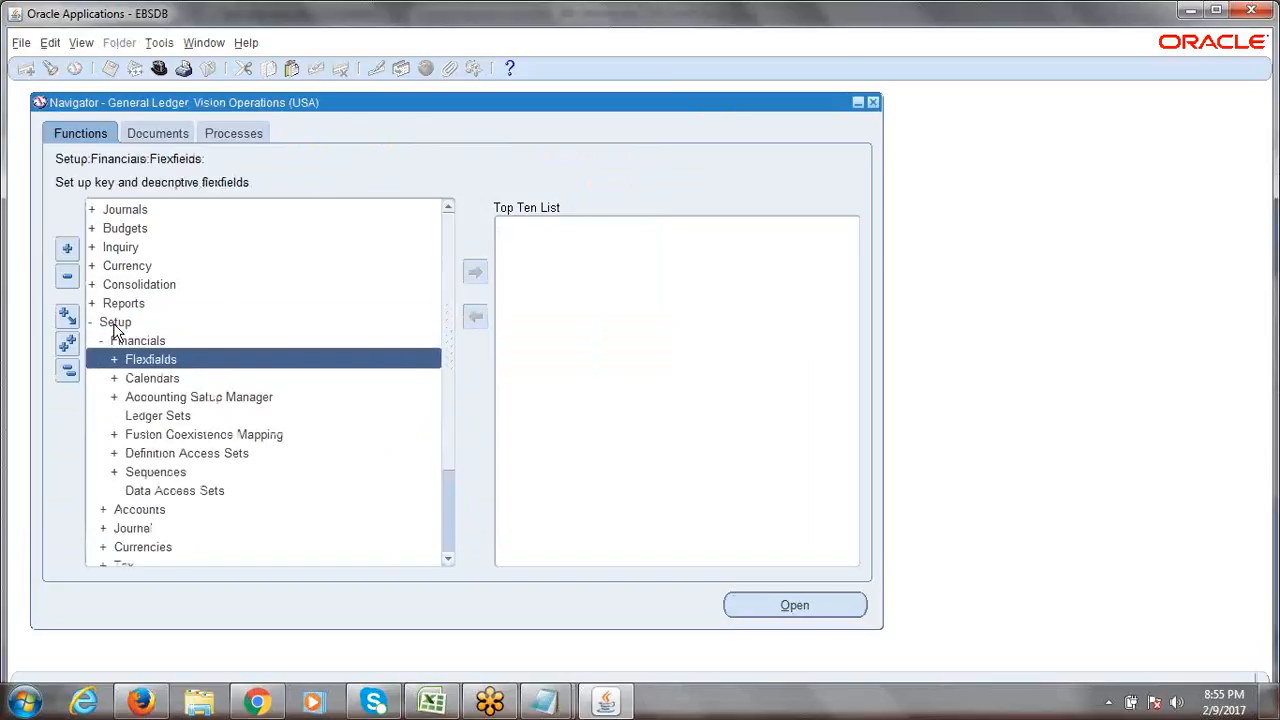
key("Return")
key("Return")
key("Down")
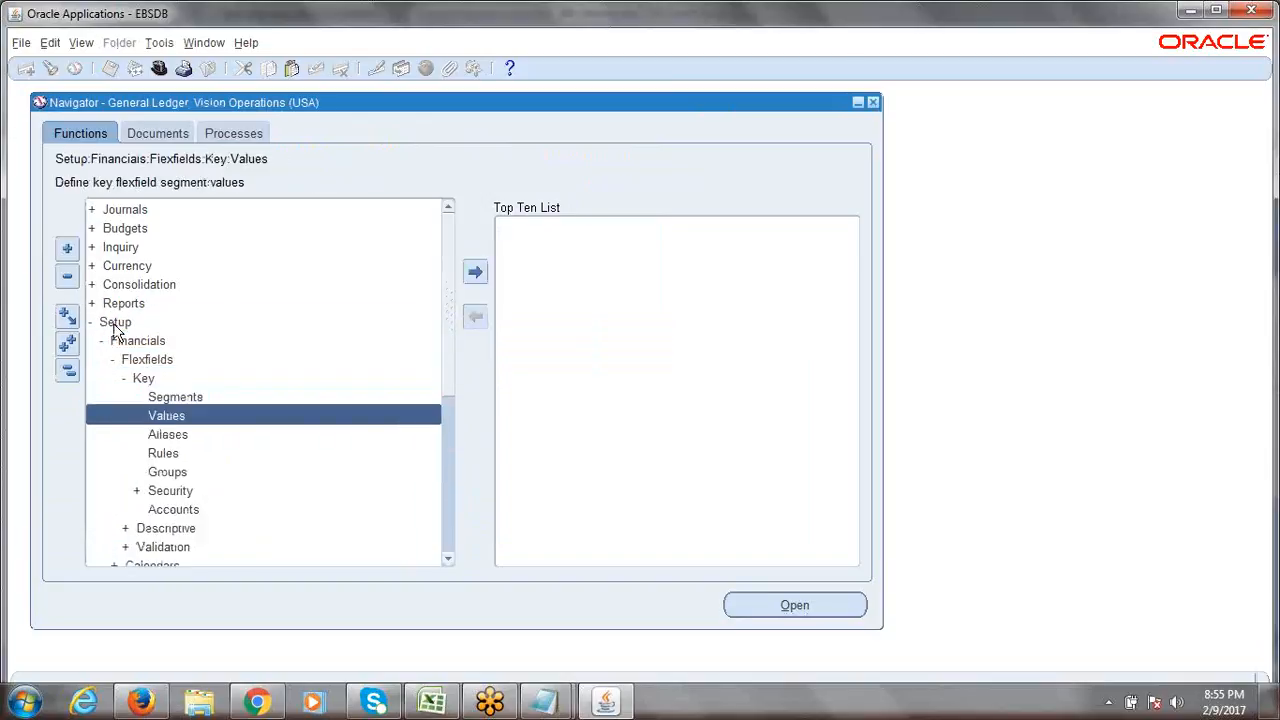
key("Return")
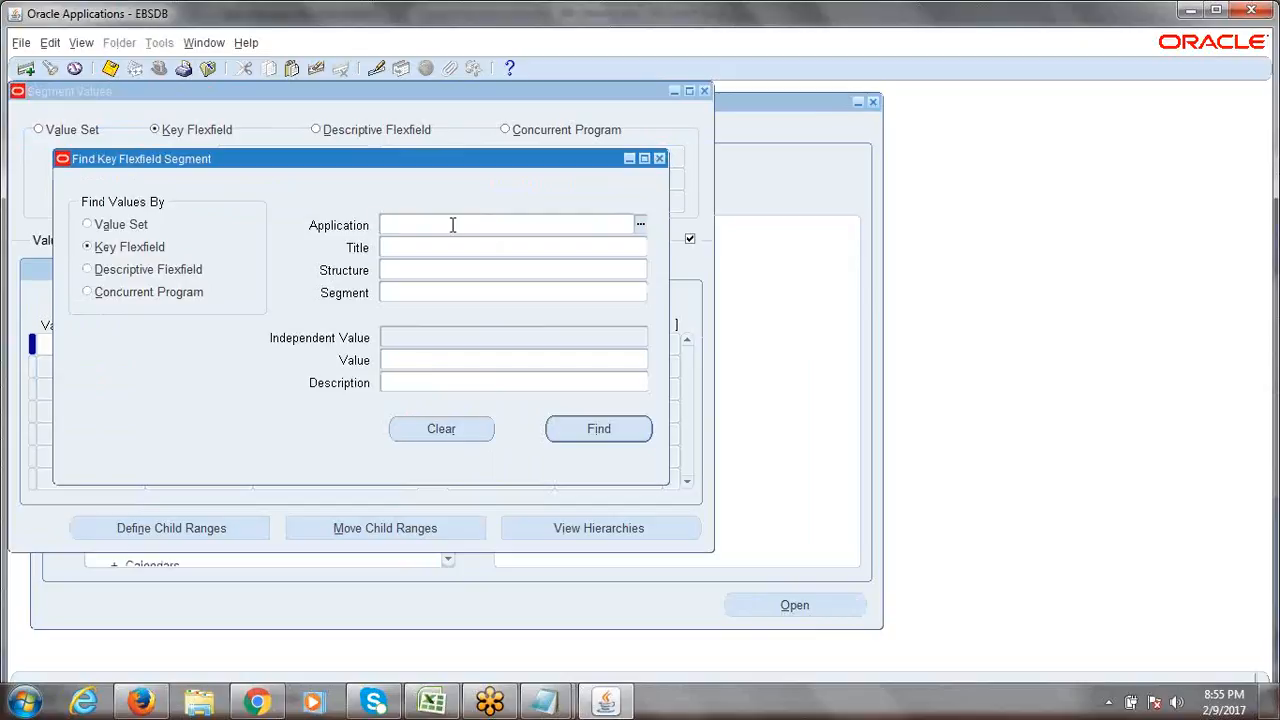
Enter General Ledger, Accounting Flexfield, ERPTREE Accounting Flexfield and Company in the search.
type("gene")
key("Tab")
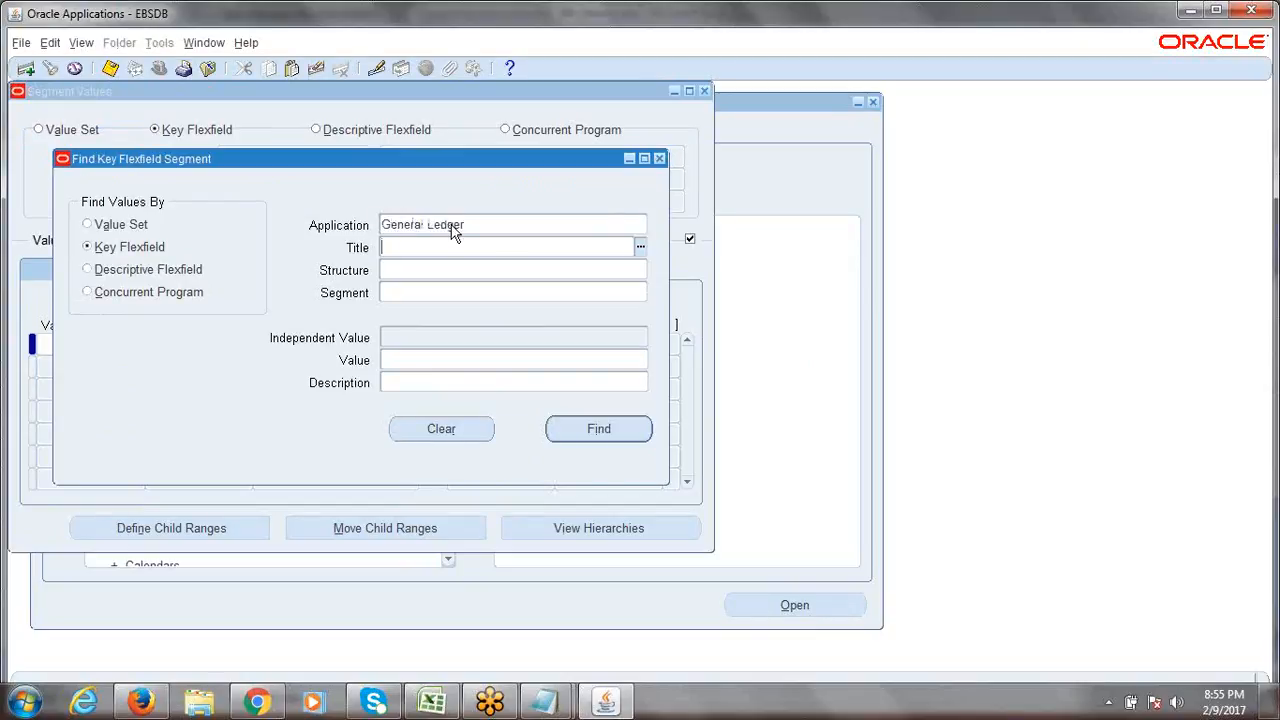
type("acc")
key("Tab")
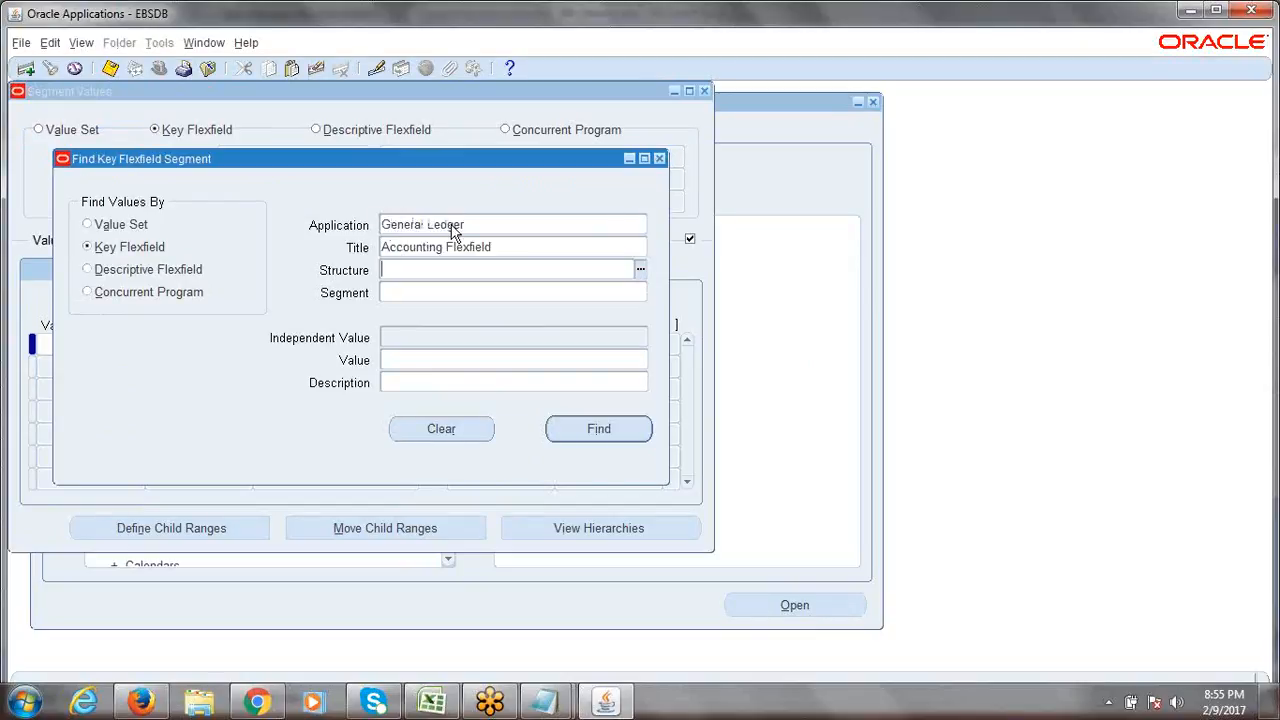
type("erptree")
key("Tab")
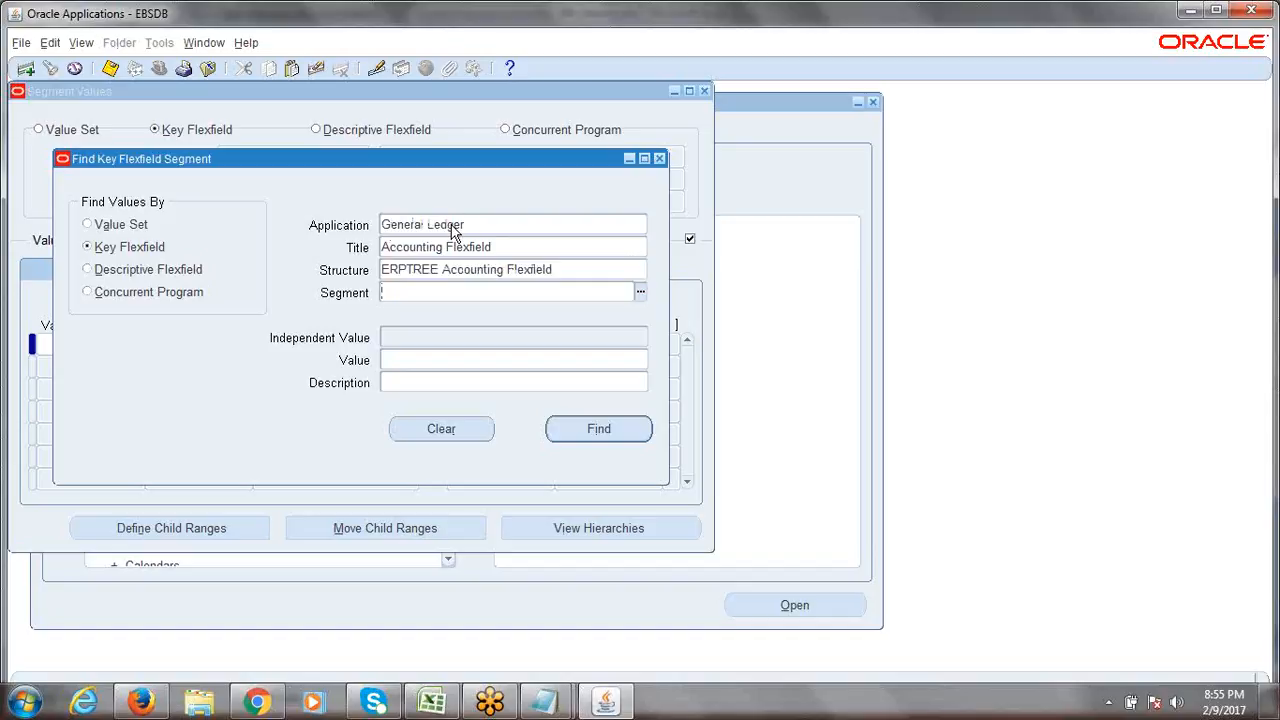
type("com")
key("Tab")
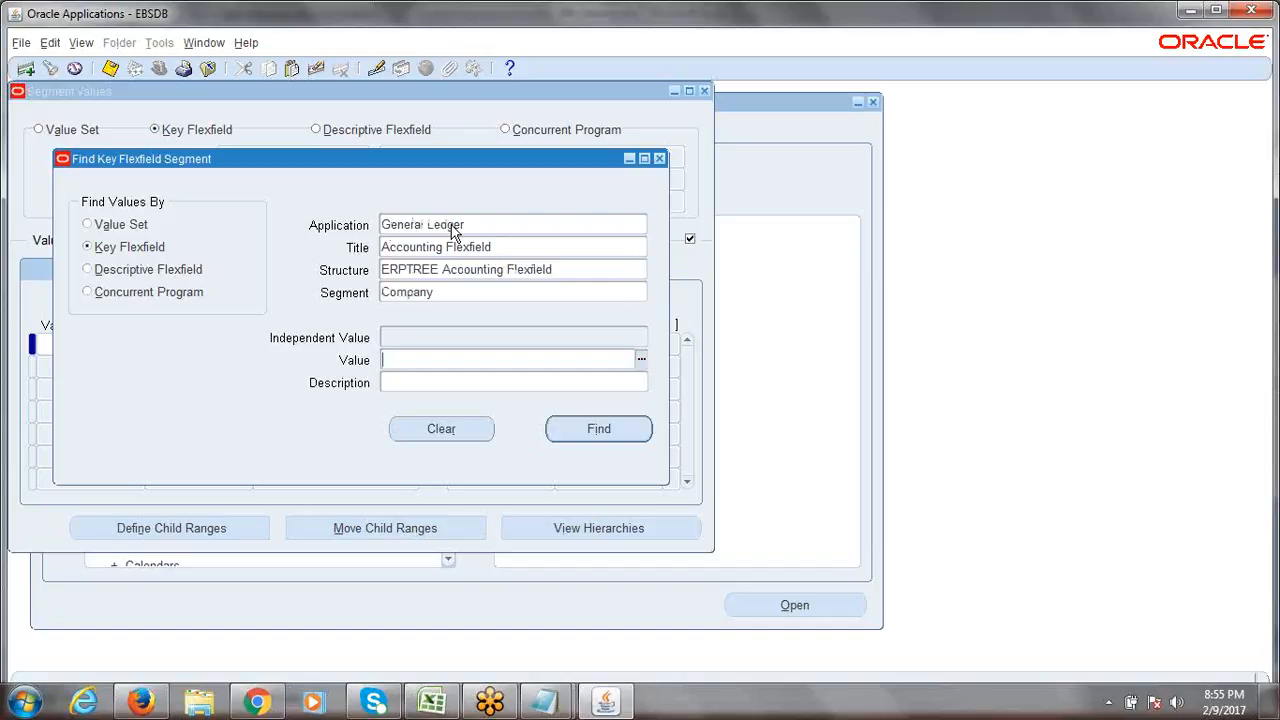
Pick Company from the segment list and run Find for its values.
left_click(493, 290)
left_click(639, 290)
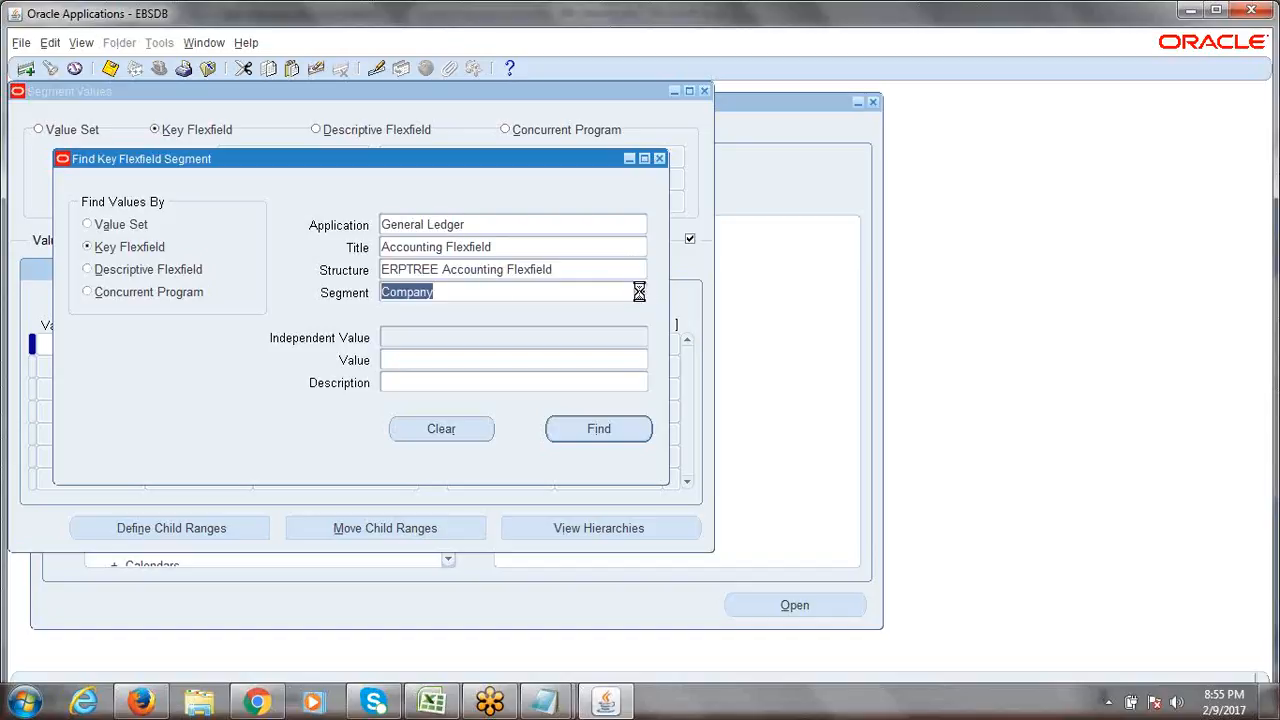
left_click(476, 425)
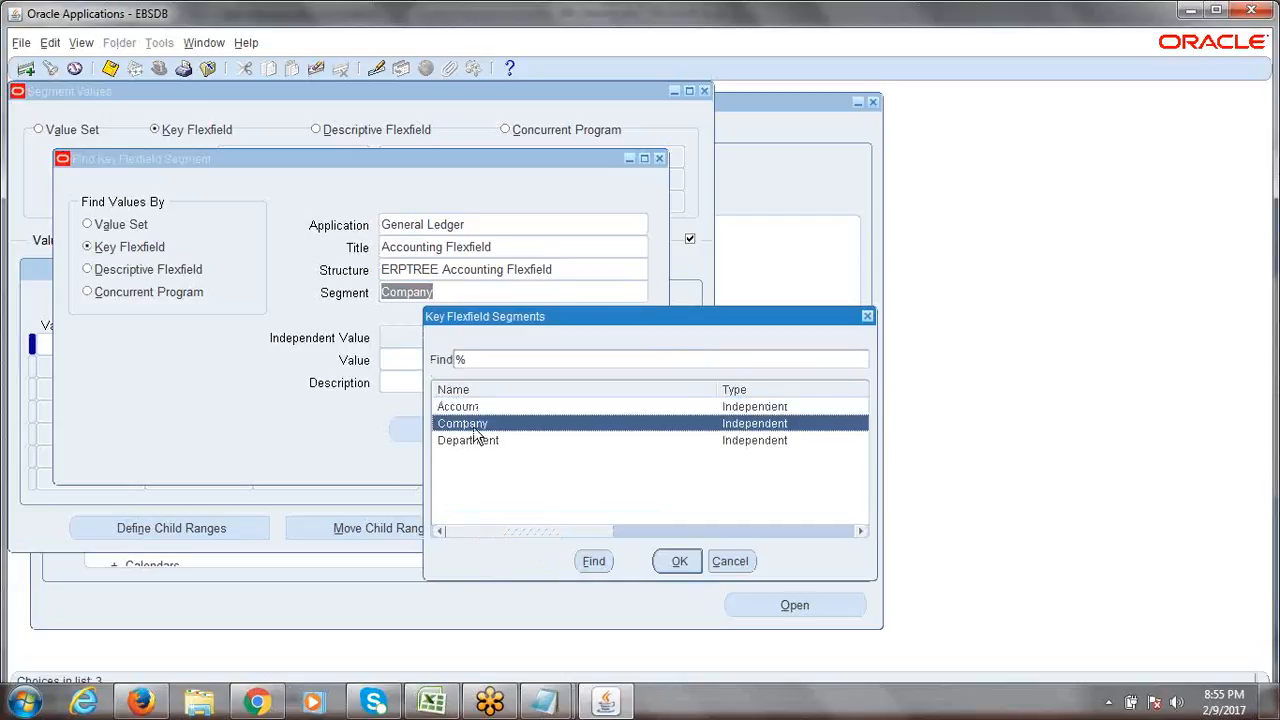
left_click(679, 561)
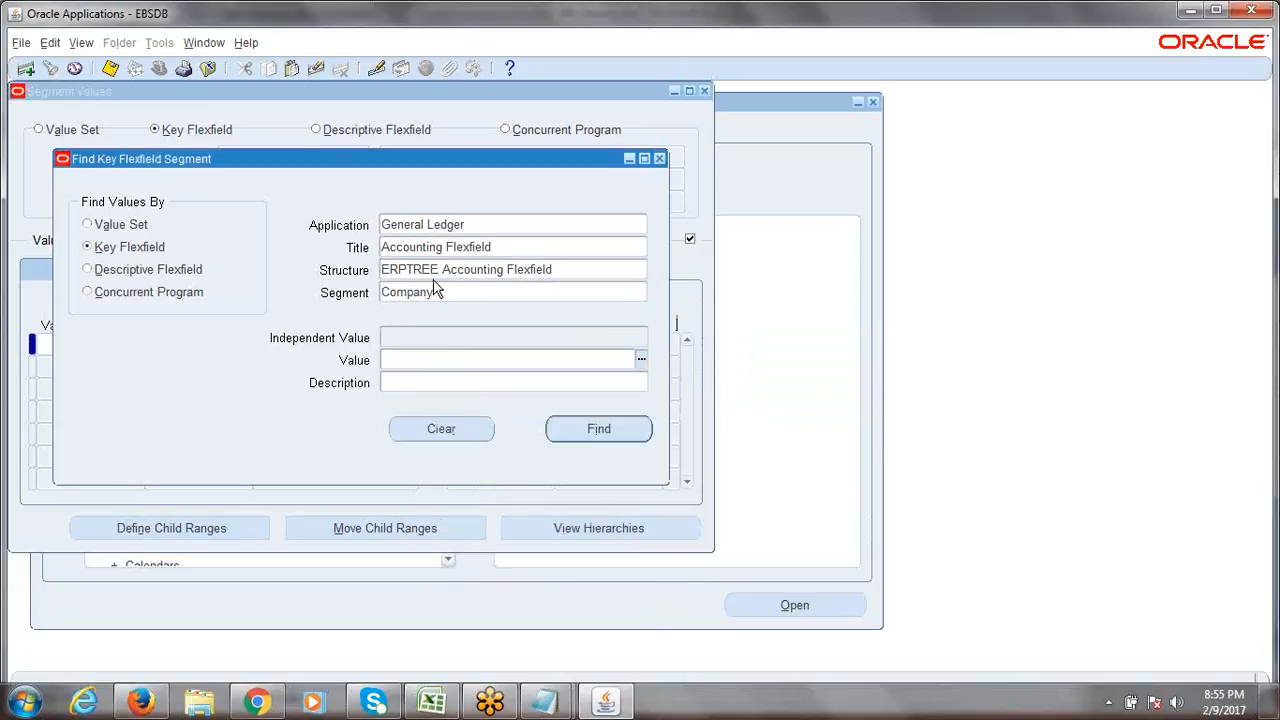
left_click(598, 430)
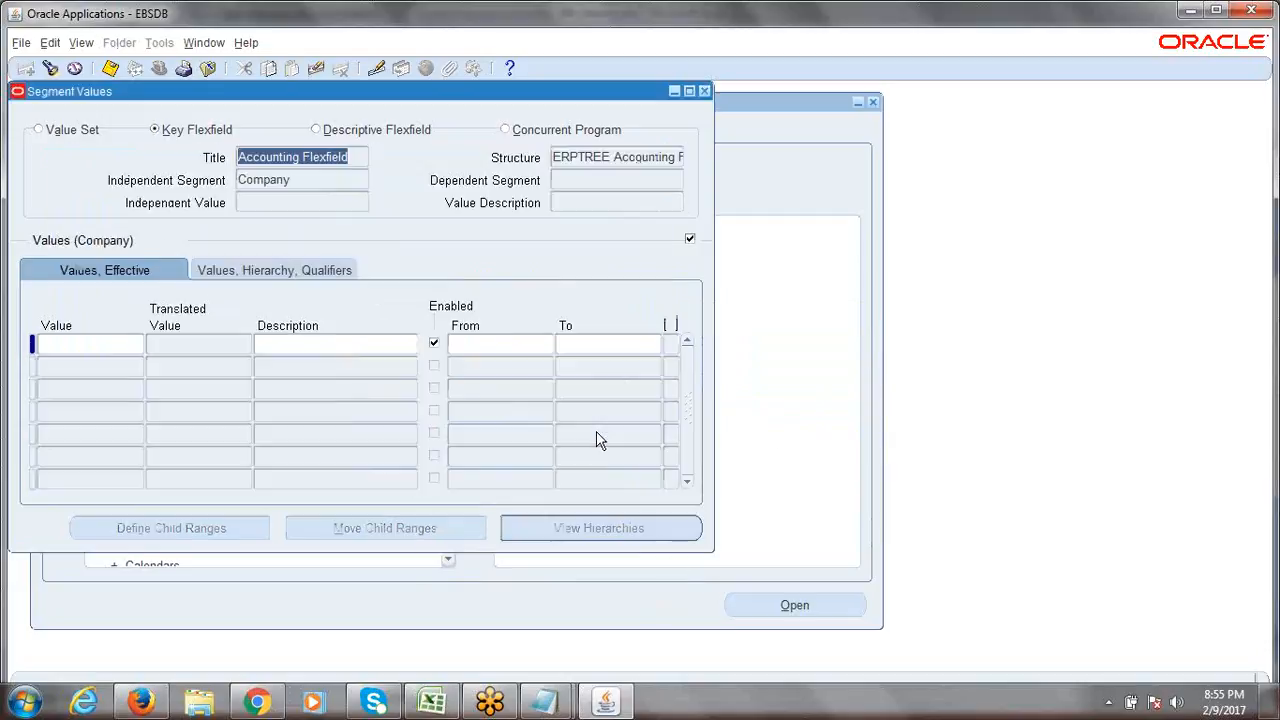
left_click(127, 346)
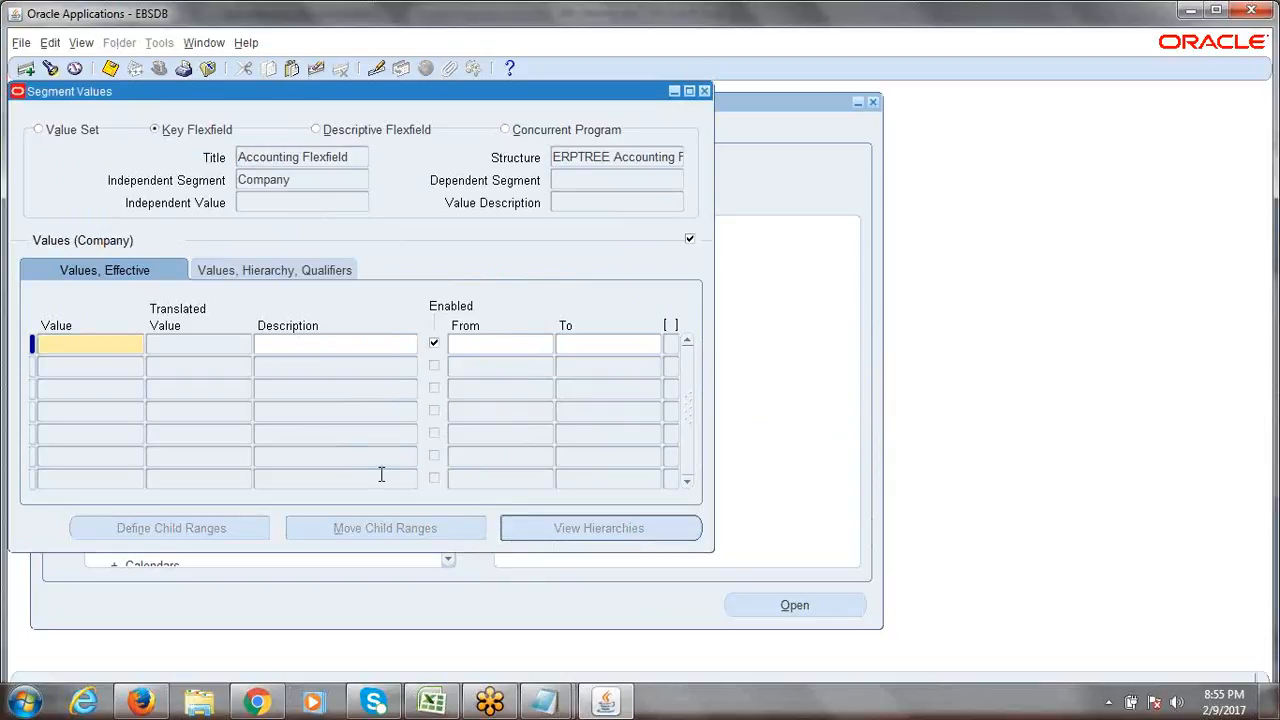
left_click(293, 182)
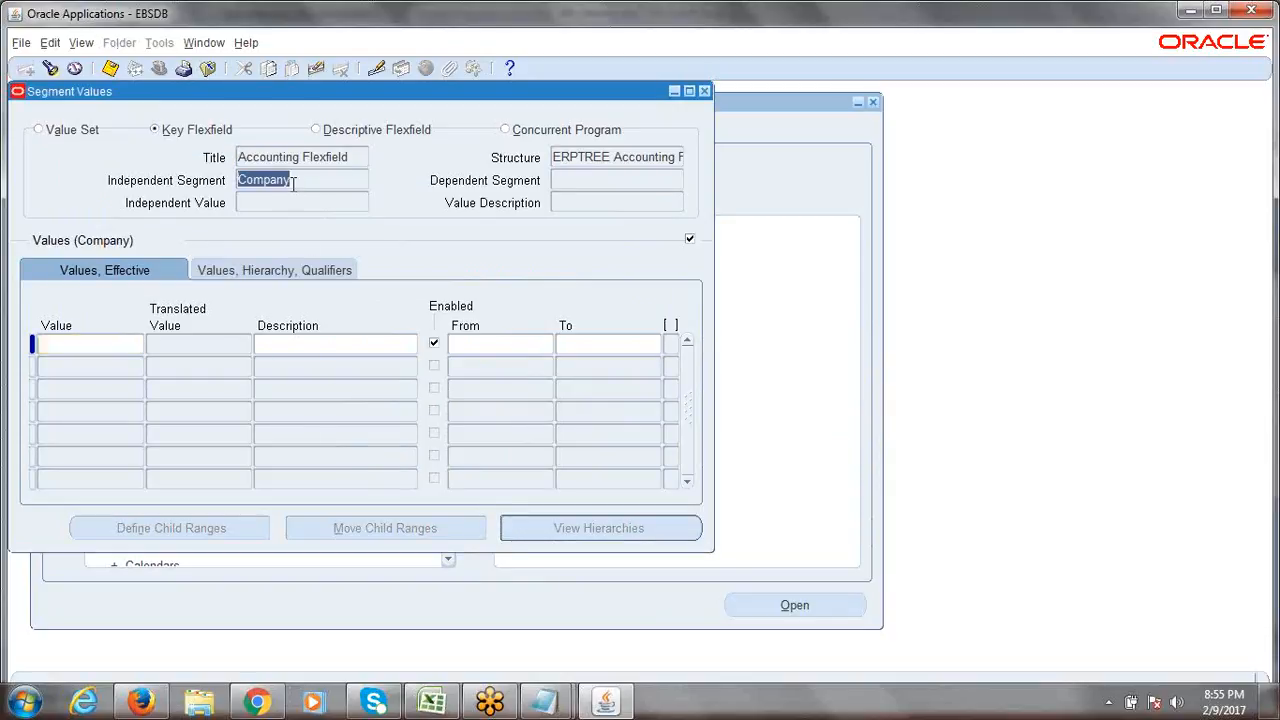
left_click_drag(293, 182, 237, 182)
left_click(84, 345)
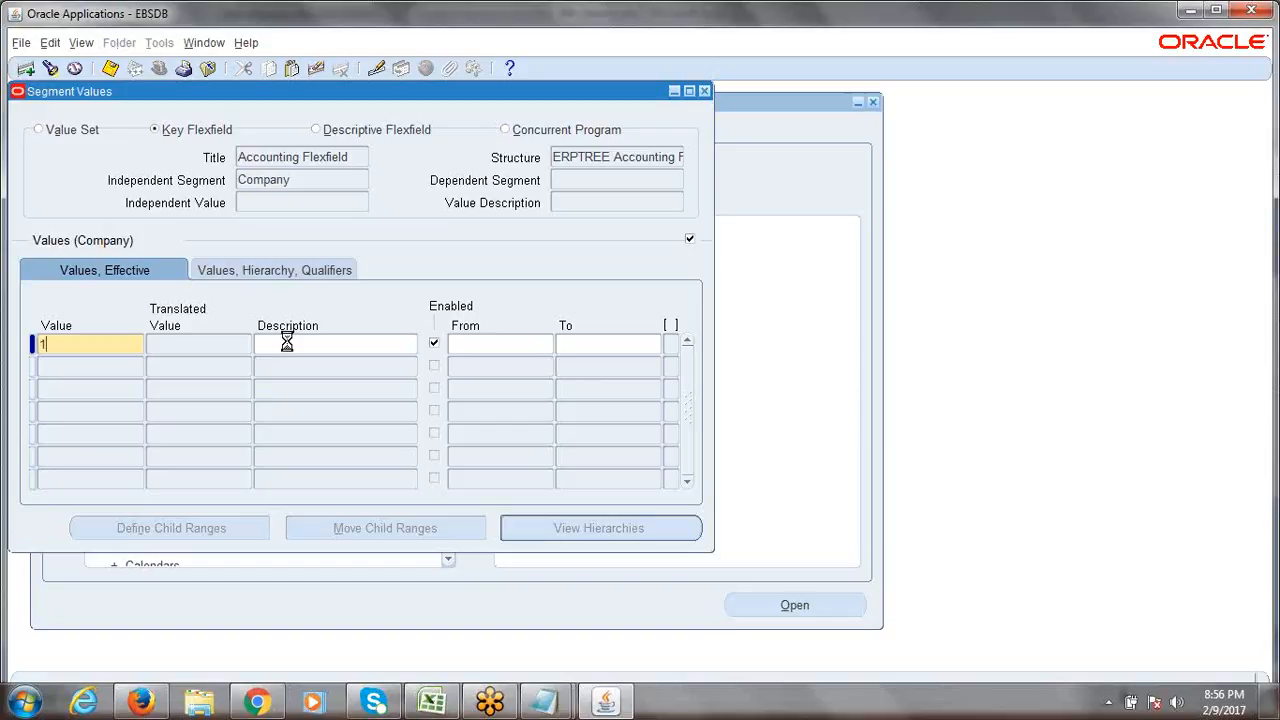
Enter 1000 as the first Company value, correcting the mistyped 0001.
type("0001")
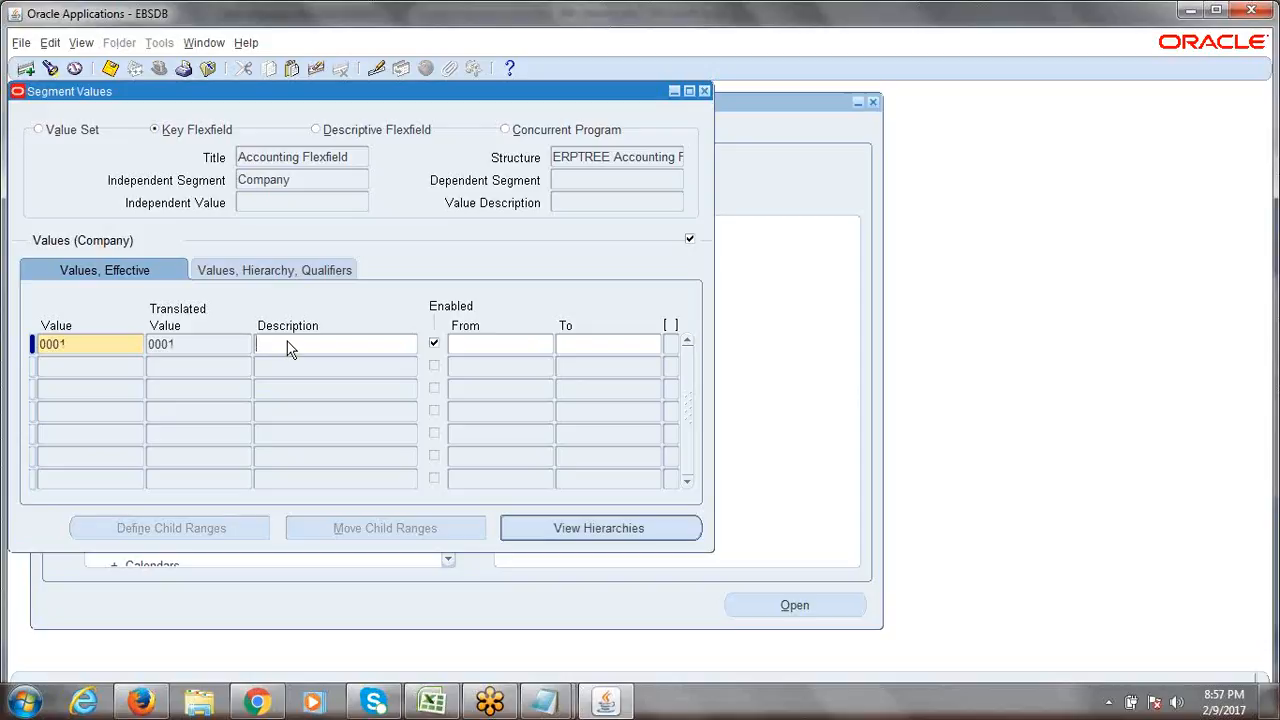
left_click(88, 342)
type("1000")
key("Tab")
double_click(73, 345)
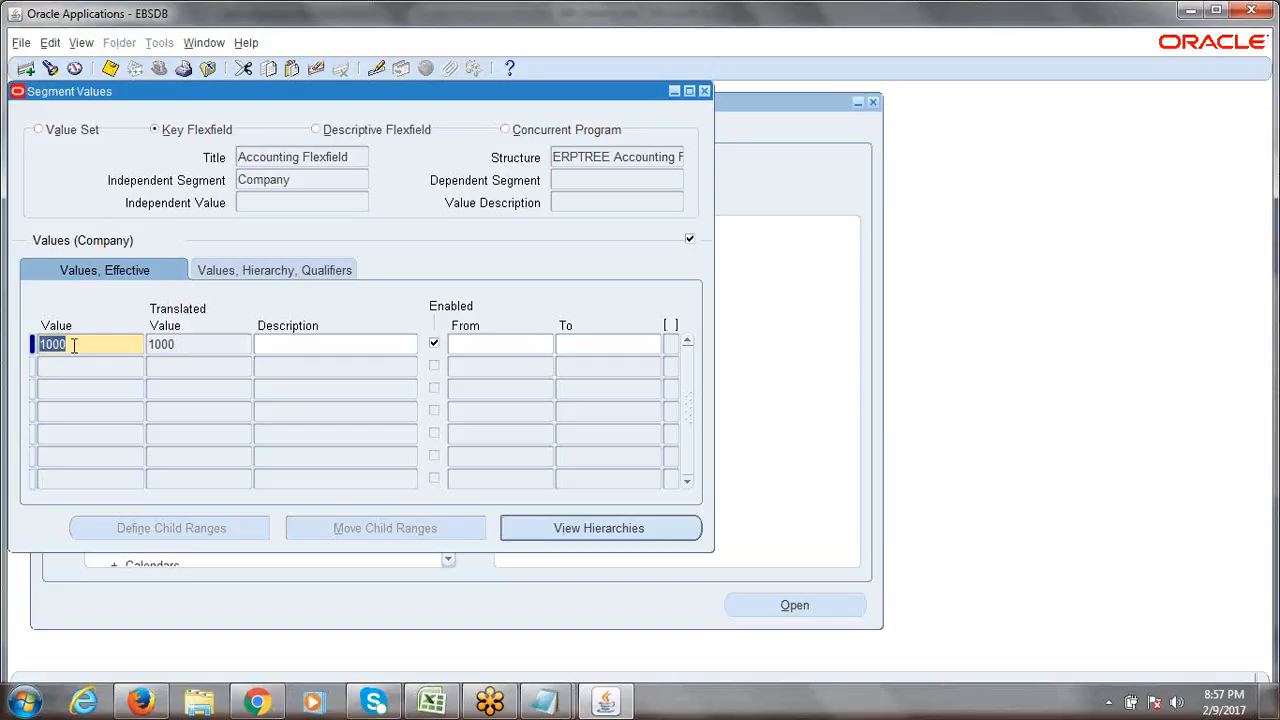
left_click(73, 345)
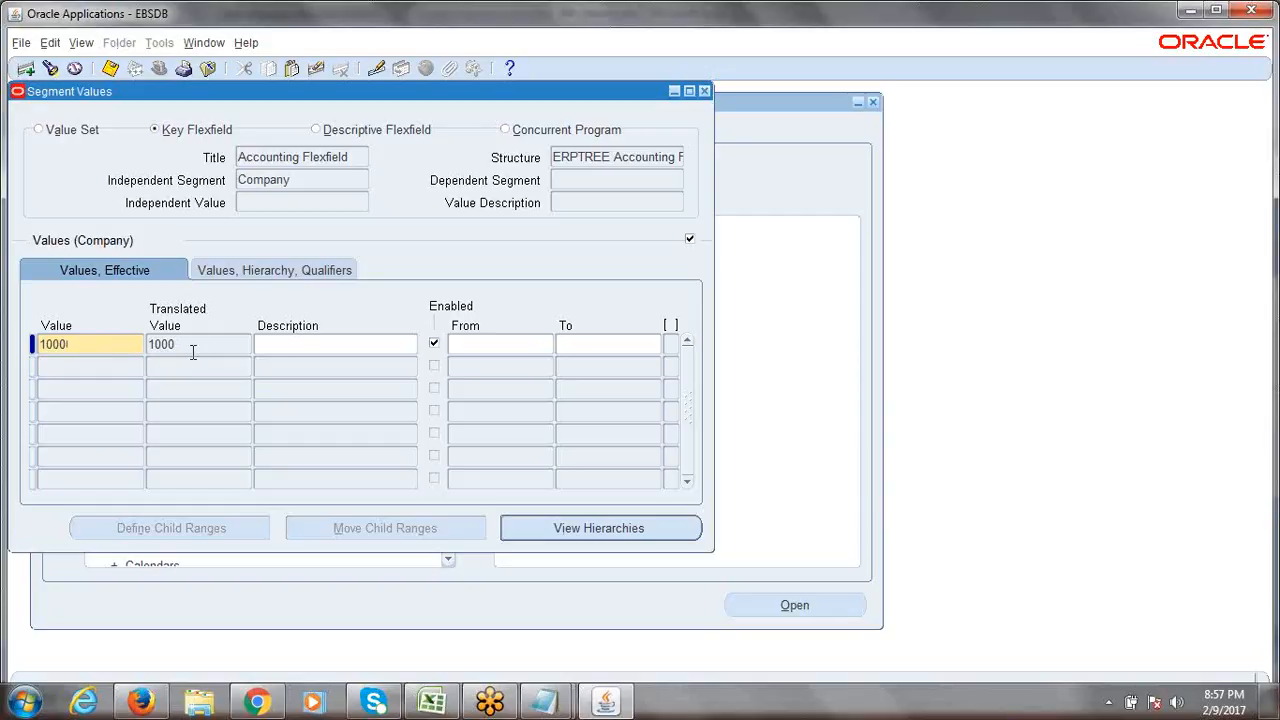
Describe value 1000 as 'ERPTREE.COM Consulting Services', leaving it enabled.
left_click(277, 349)
type("ERPTREE.COM")
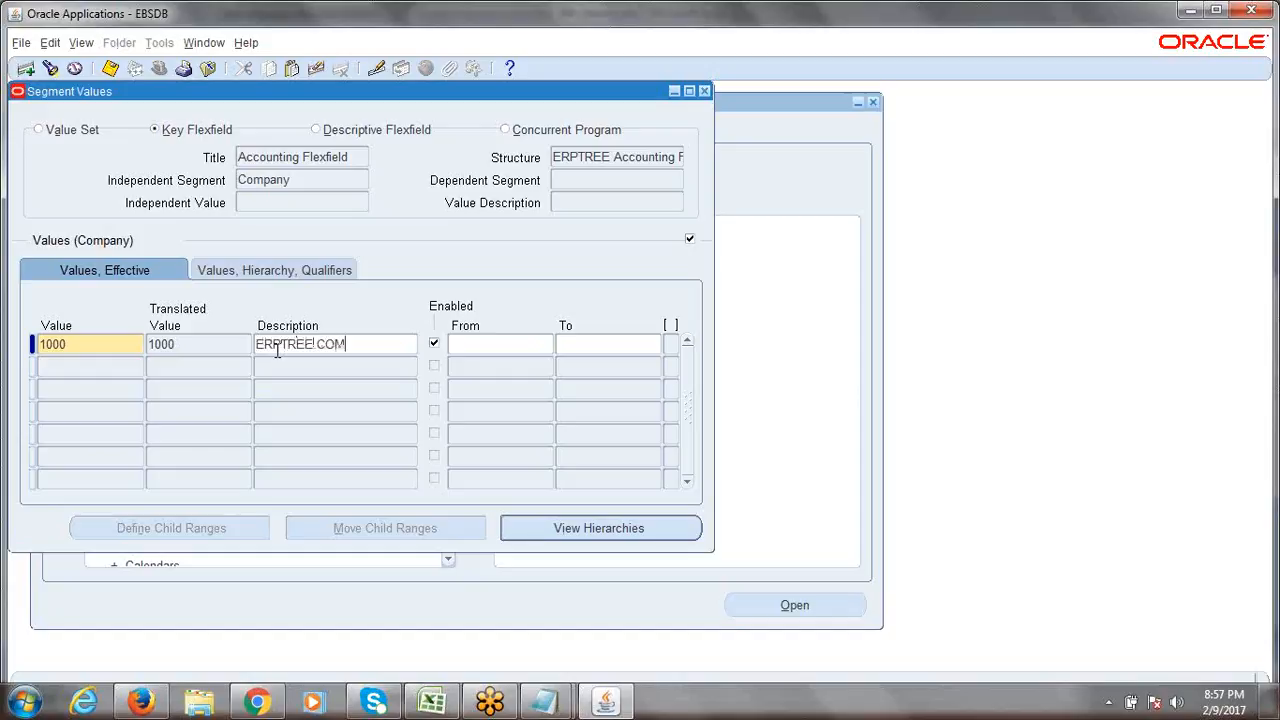
type(" Consulting Servic")
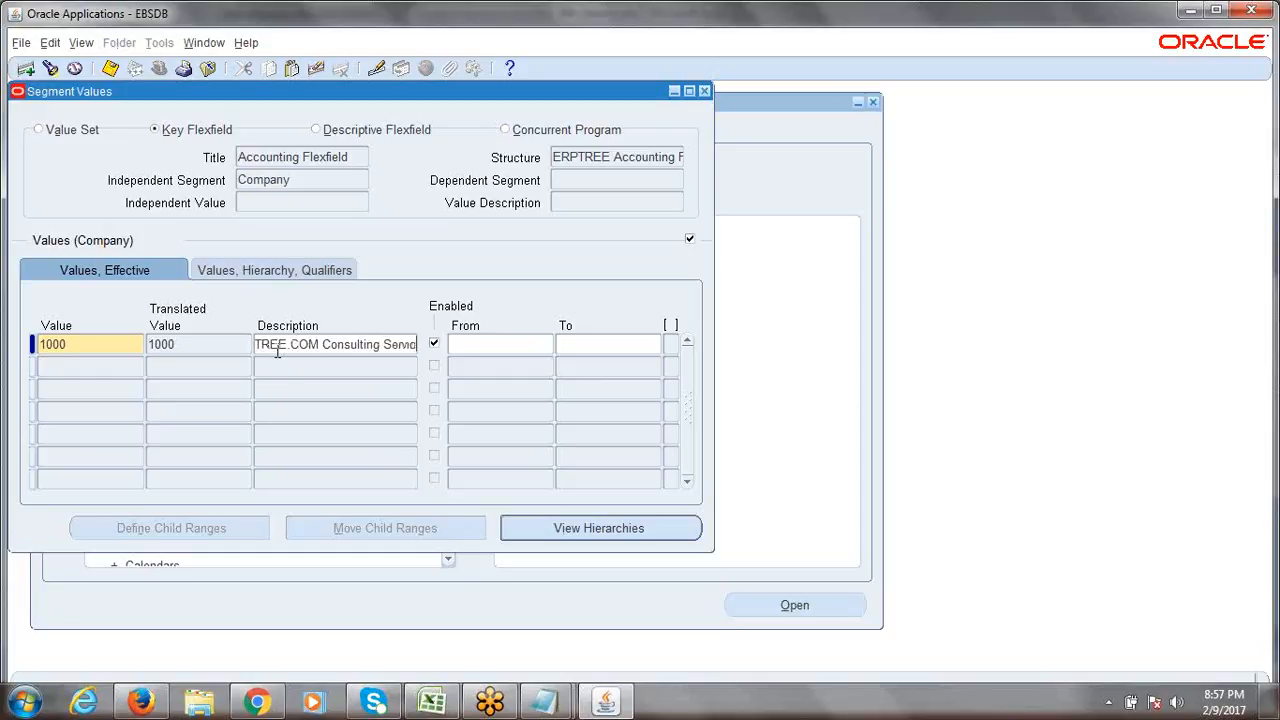
type("es")
key("Tab")
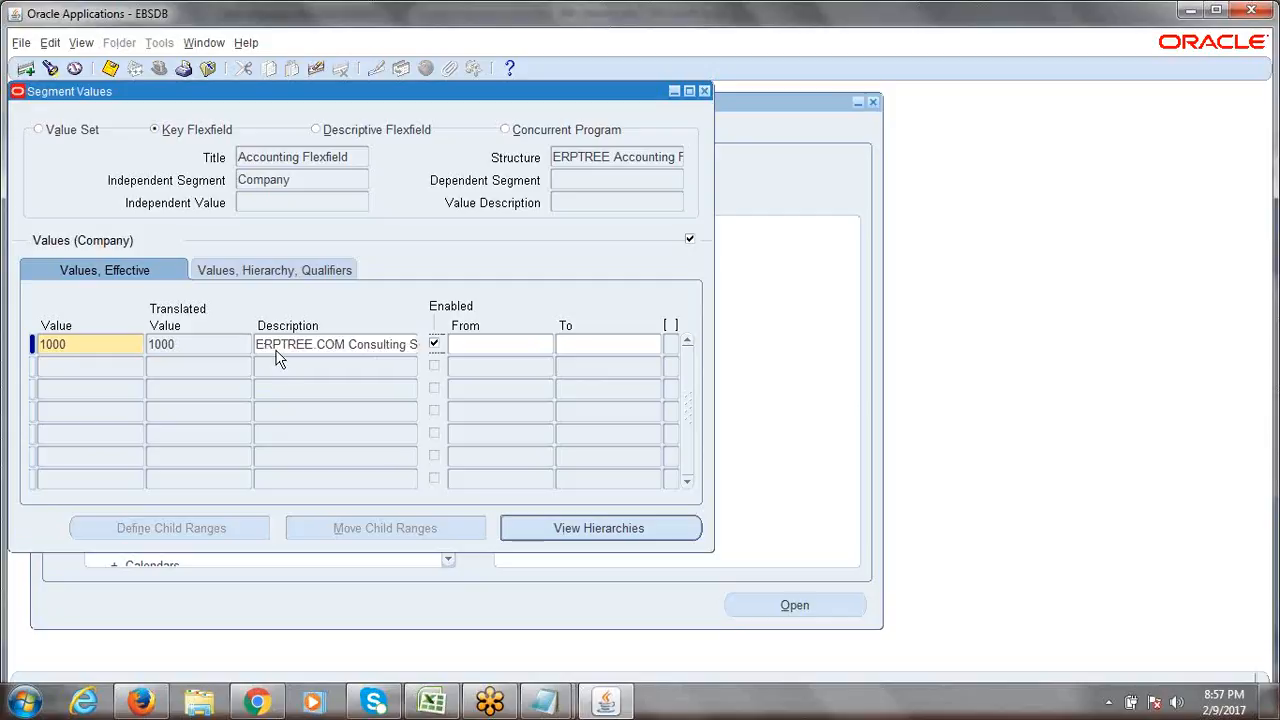
left_click(284, 346)
left_click_drag(256, 346, 430, 343)
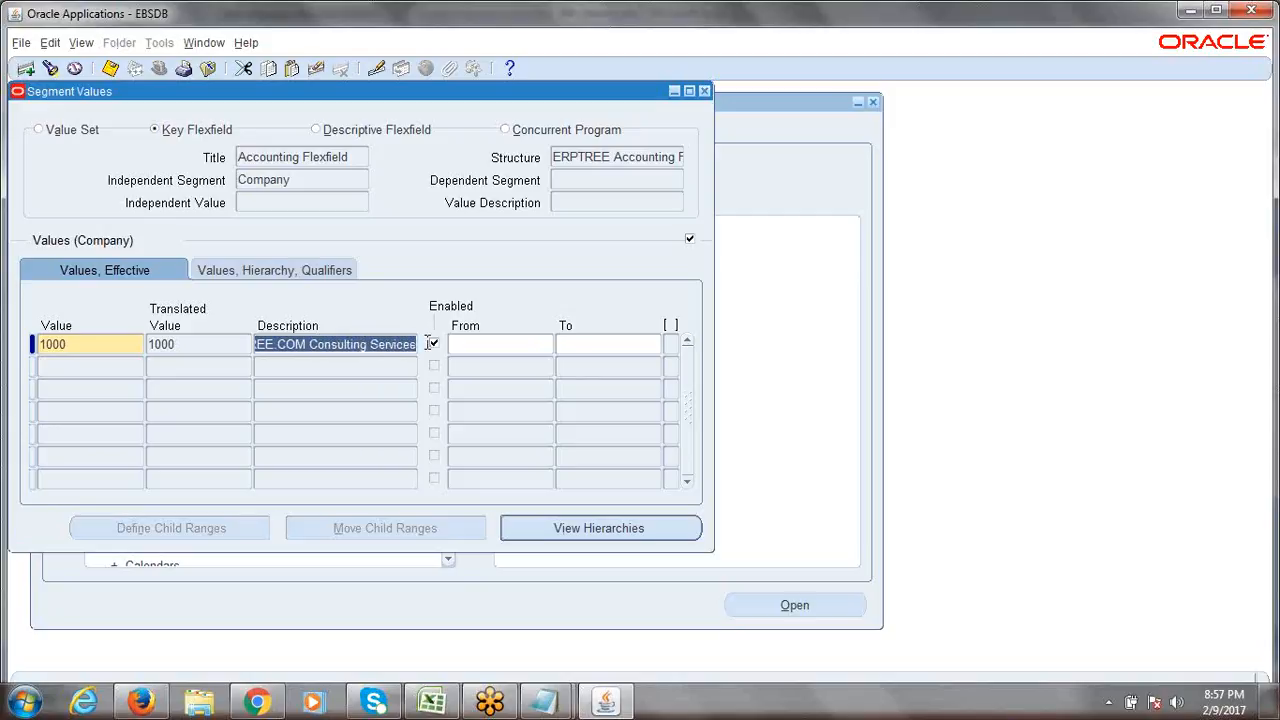
left_click(333, 350)
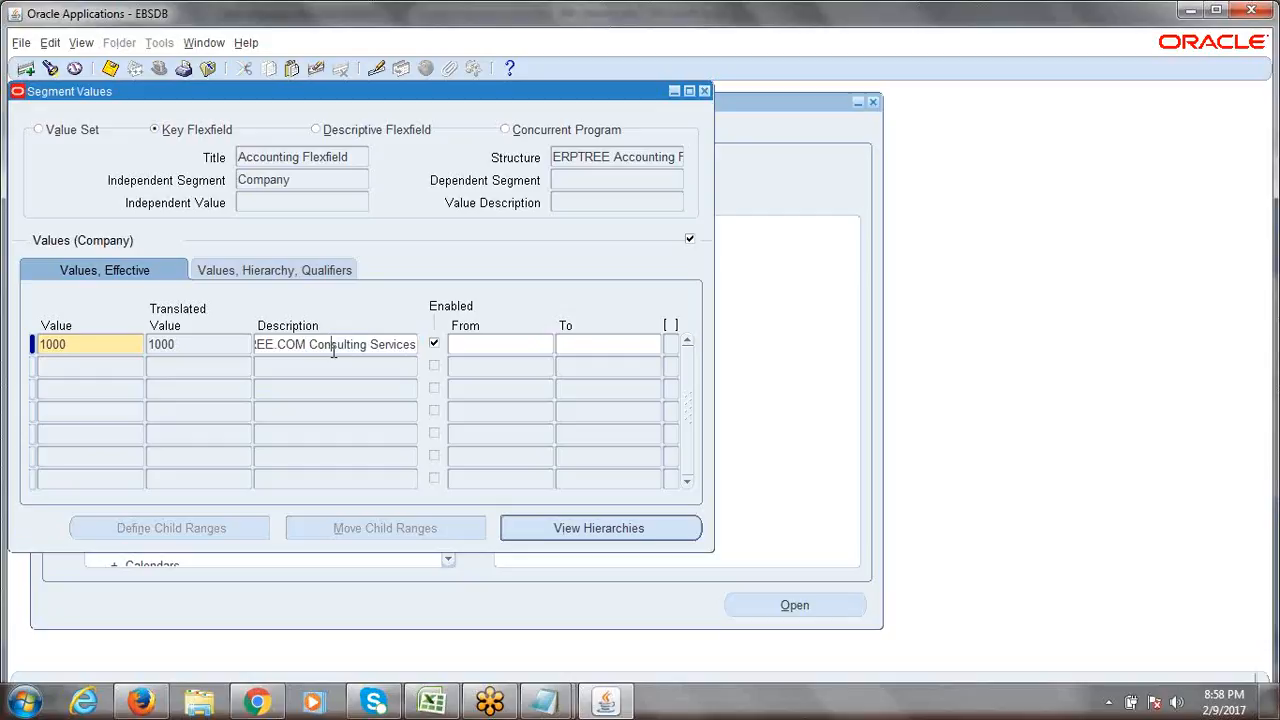
Switch value 1000's row to the Values, Hierarchy, Qualifiers view, leaving it non-parent.
double_click(294, 181)
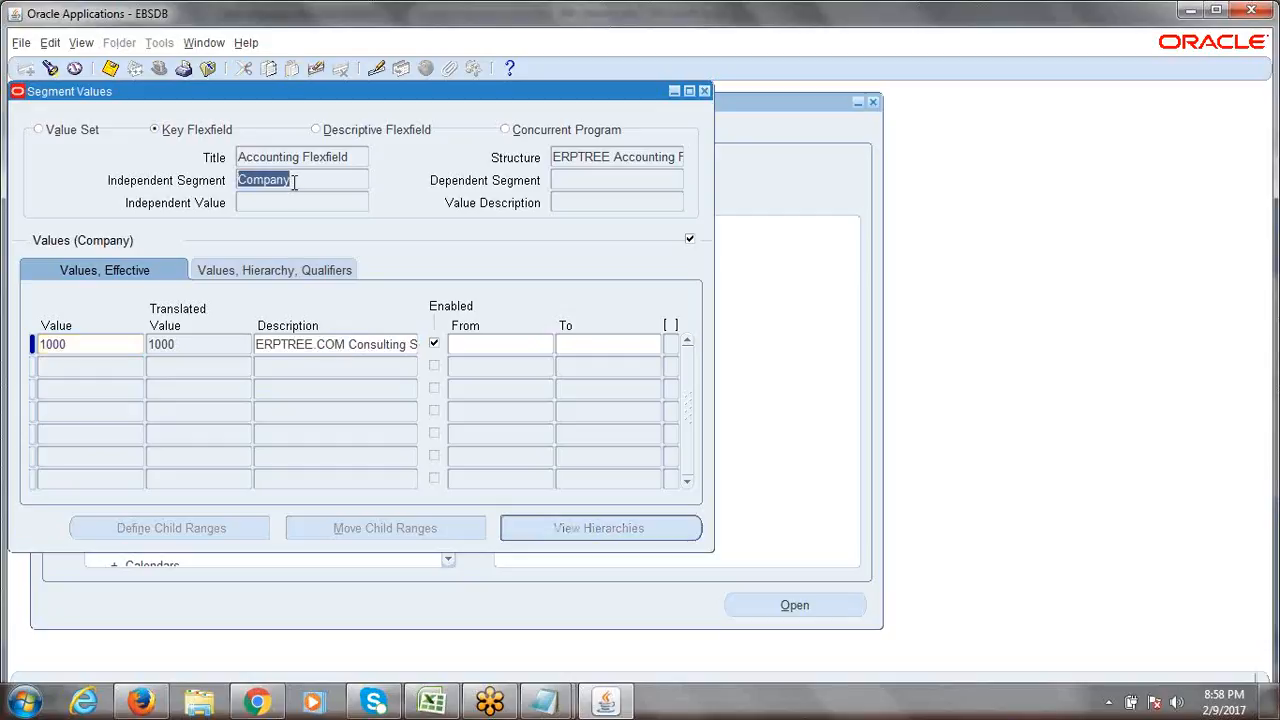
left_click_drag(291, 182, 240, 187)
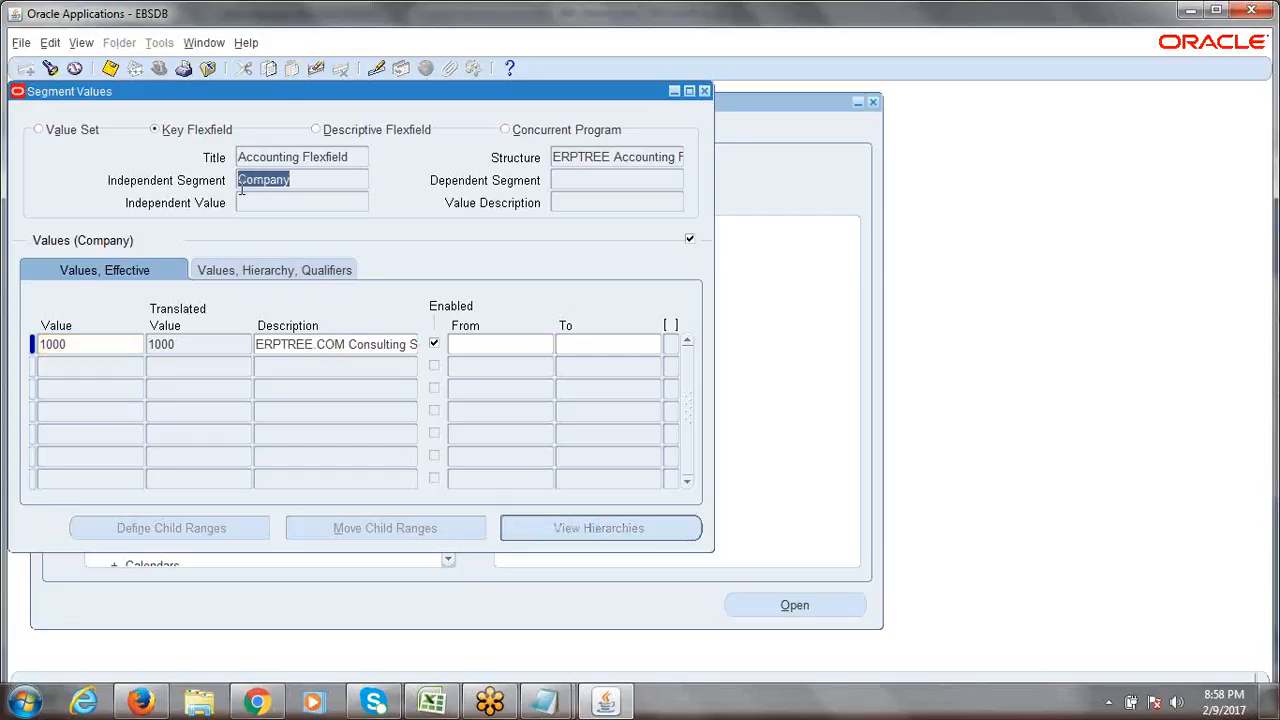
double_click(94, 344)
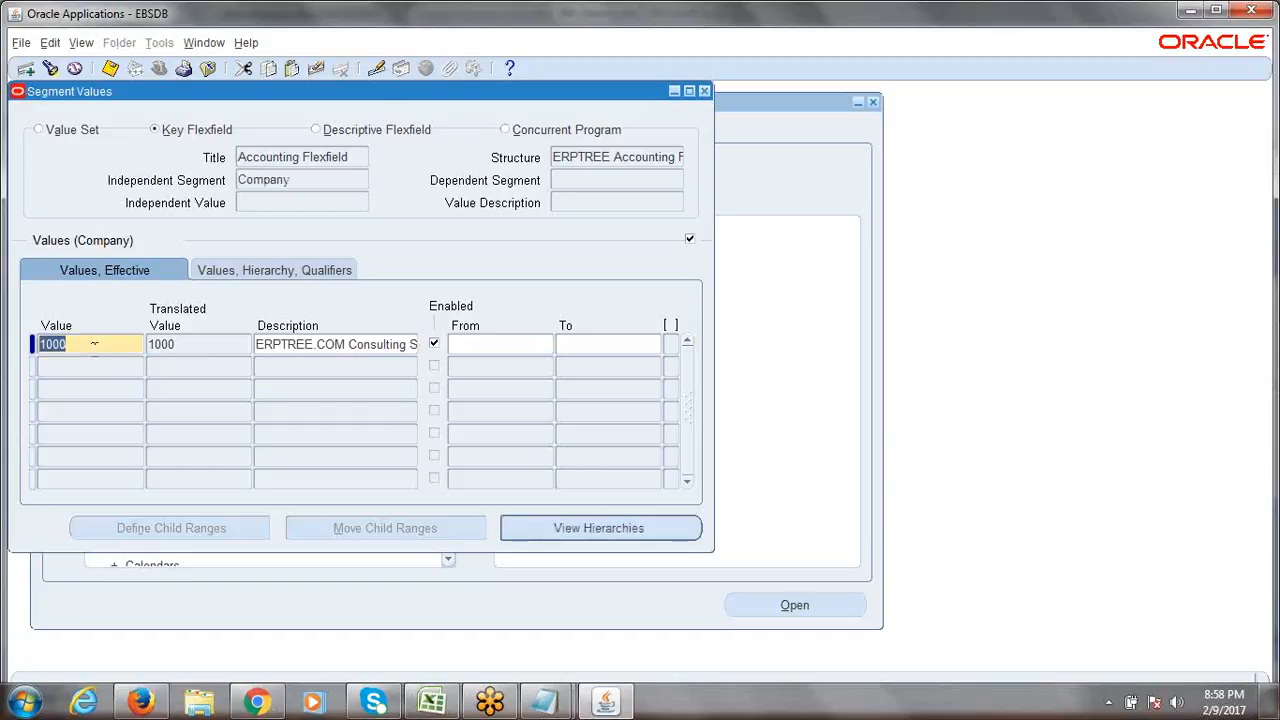
double_click(310, 175)
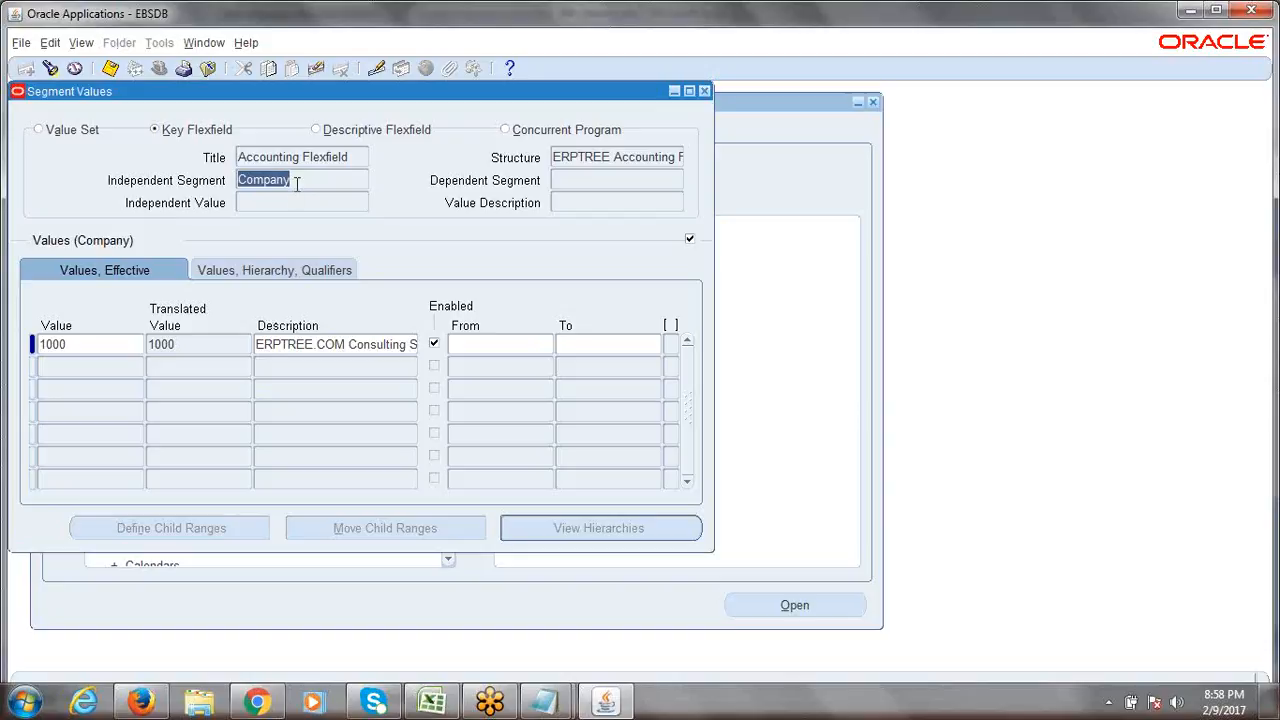
left_click(102, 345)
left_click(103, 346)
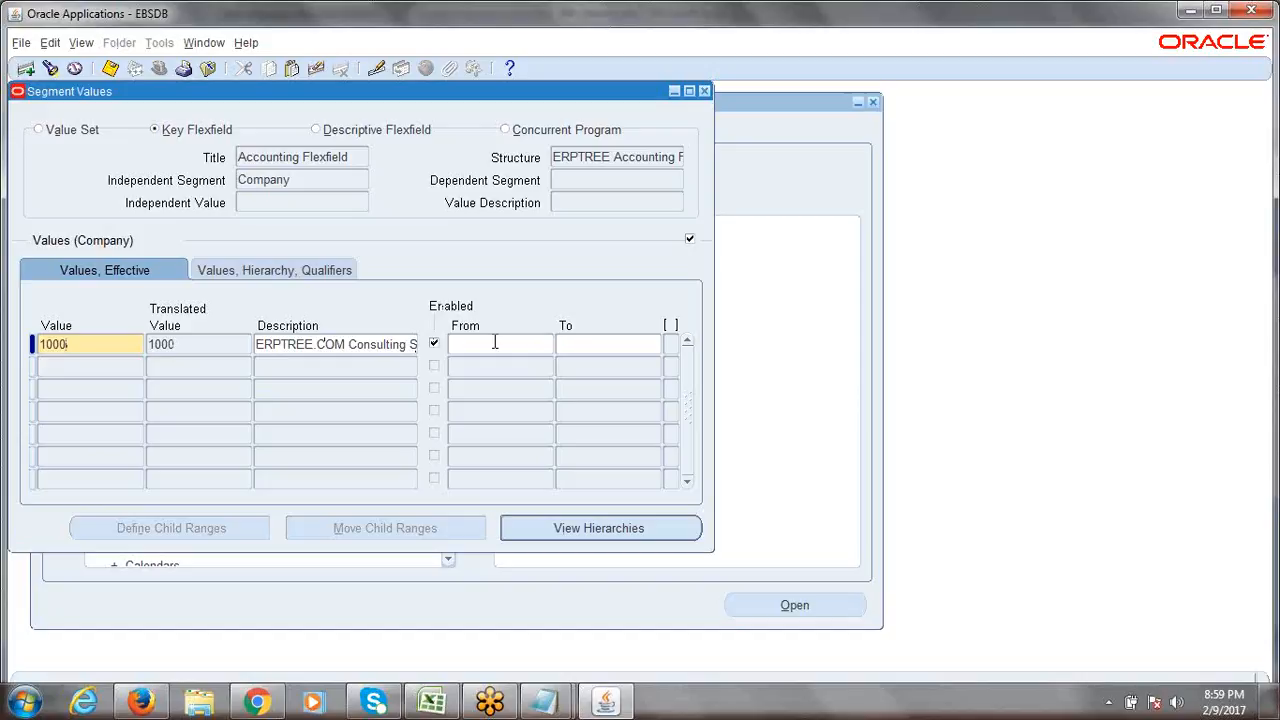
double_click(78, 344)
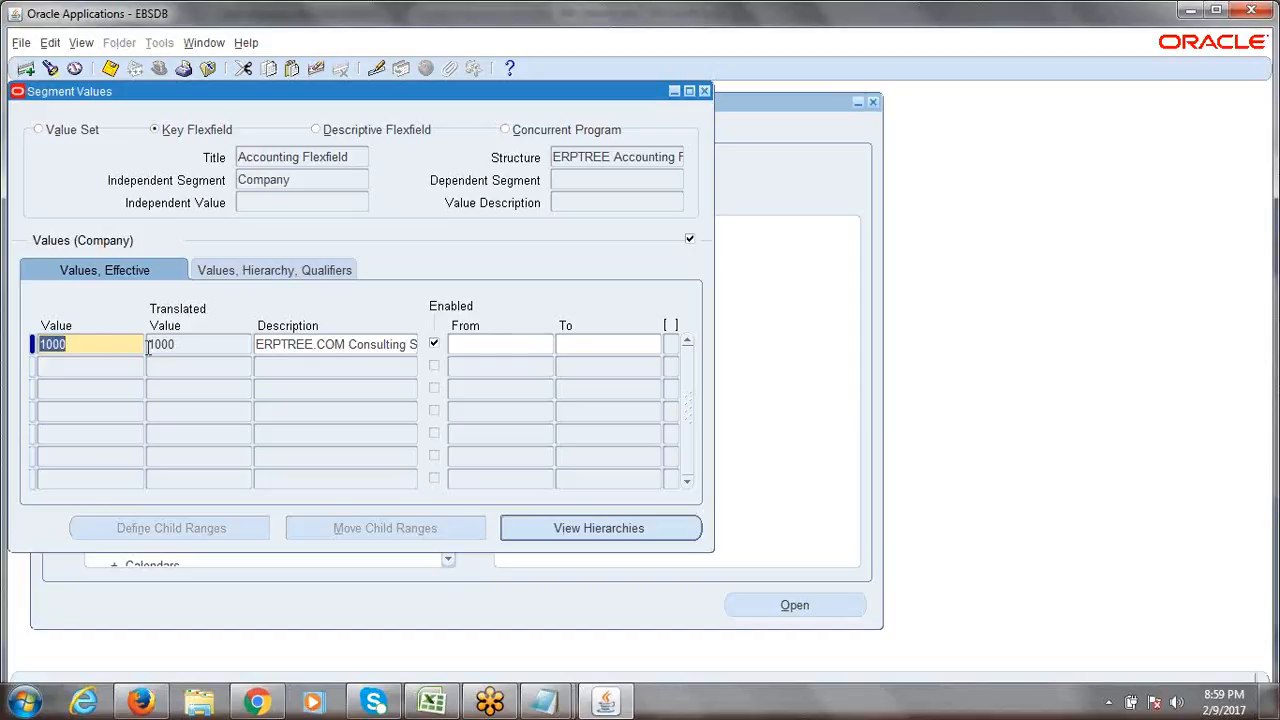
left_click(338, 345)
triple_click(338, 345)
left_click(338, 345)
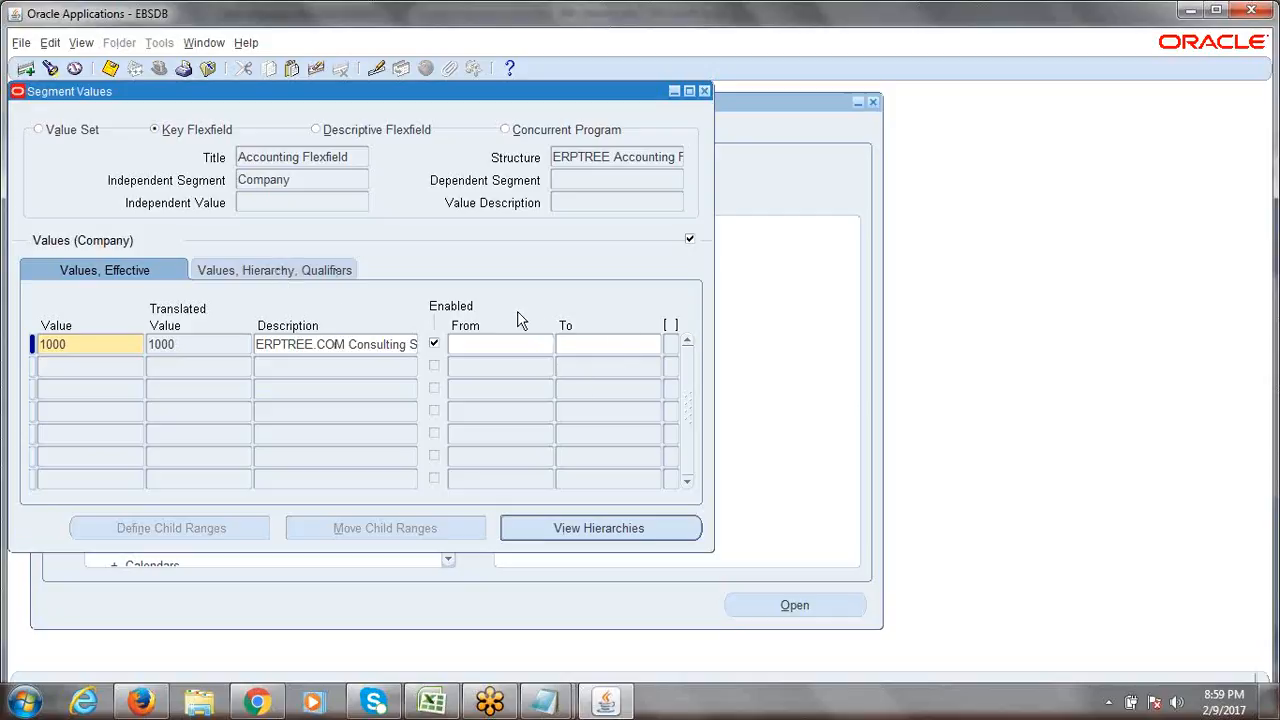
left_click(258, 278)
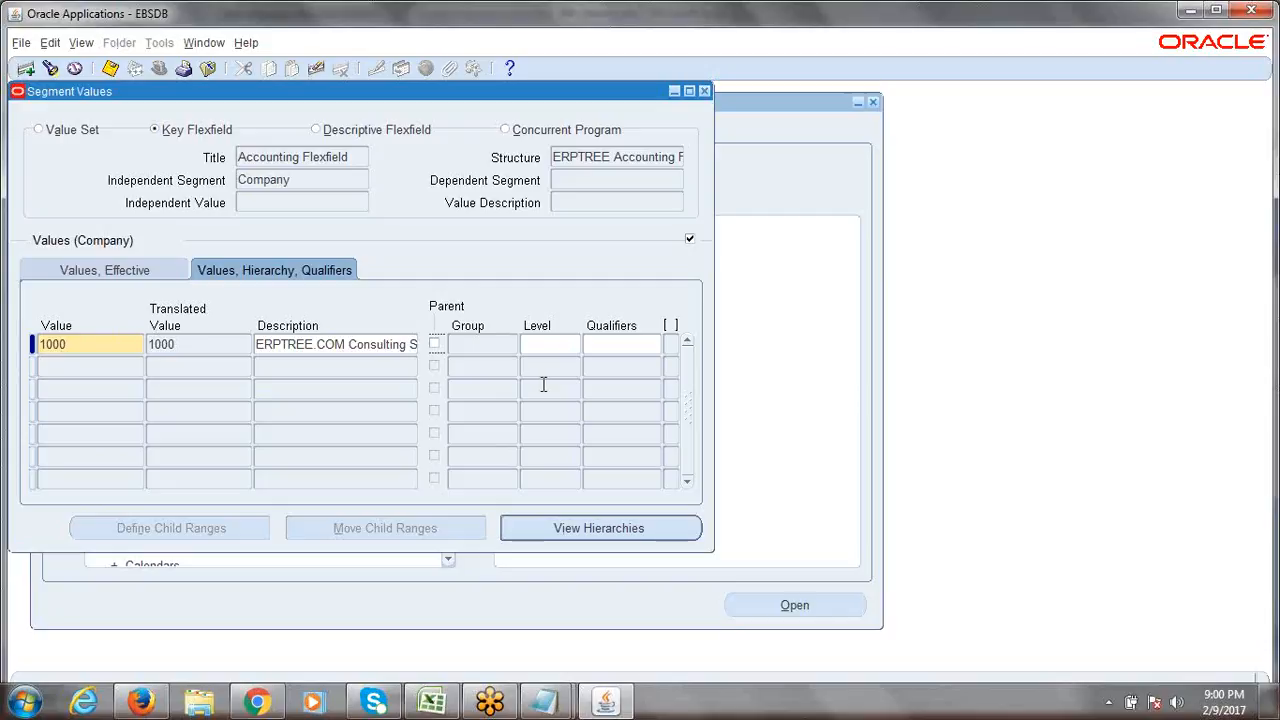
Bring up value 1000's Segment Qualifiers, showing Allow Budgeting and Allow Posting as Yes.
left_click(632, 346)
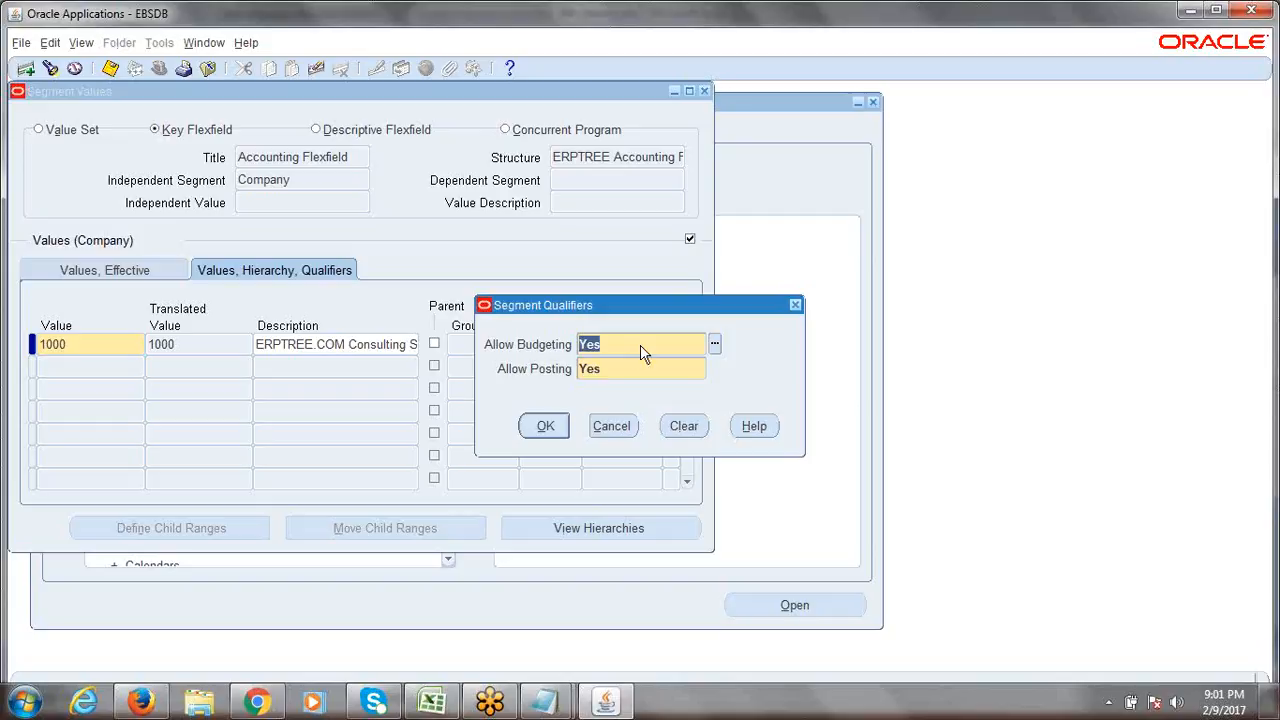
Keep Allow Budgeting and Allow Posting at Yes for value 1000, accept, and dismiss the context prompt.
left_click(714, 344)
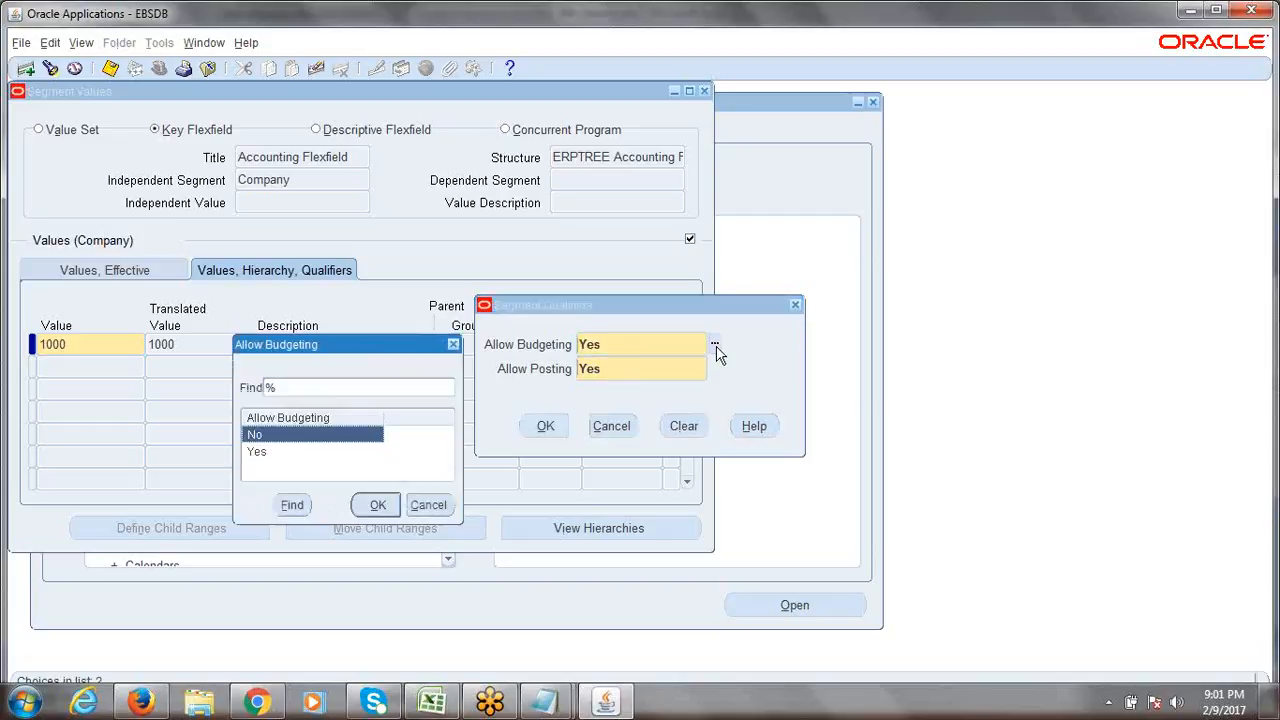
left_click(453, 344)
left_click(650, 368)
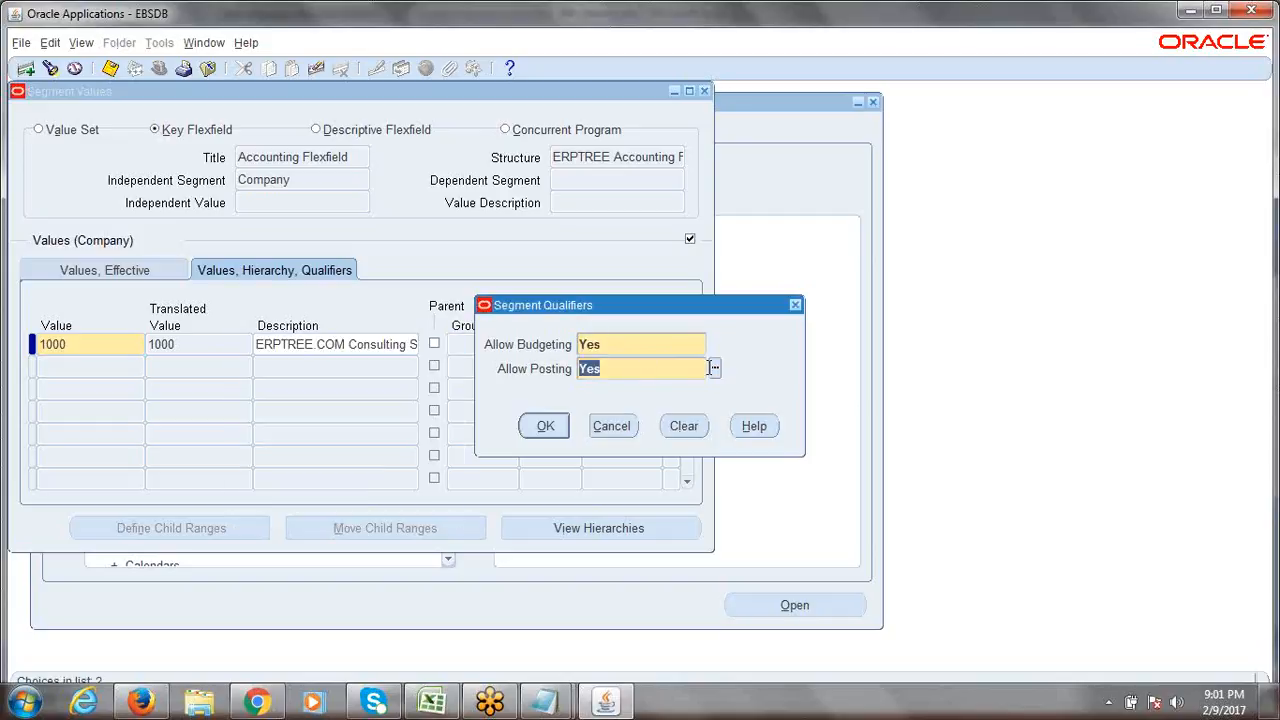
left_click(714, 368)
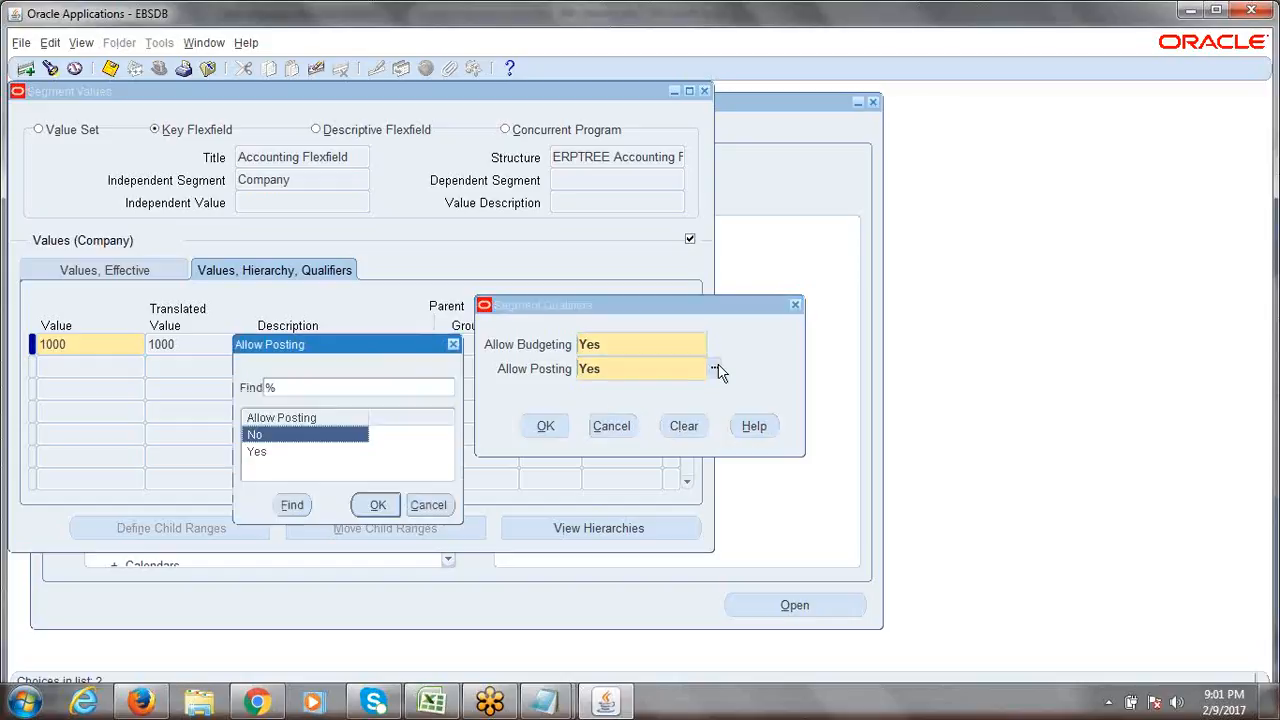
left_click(429, 505)
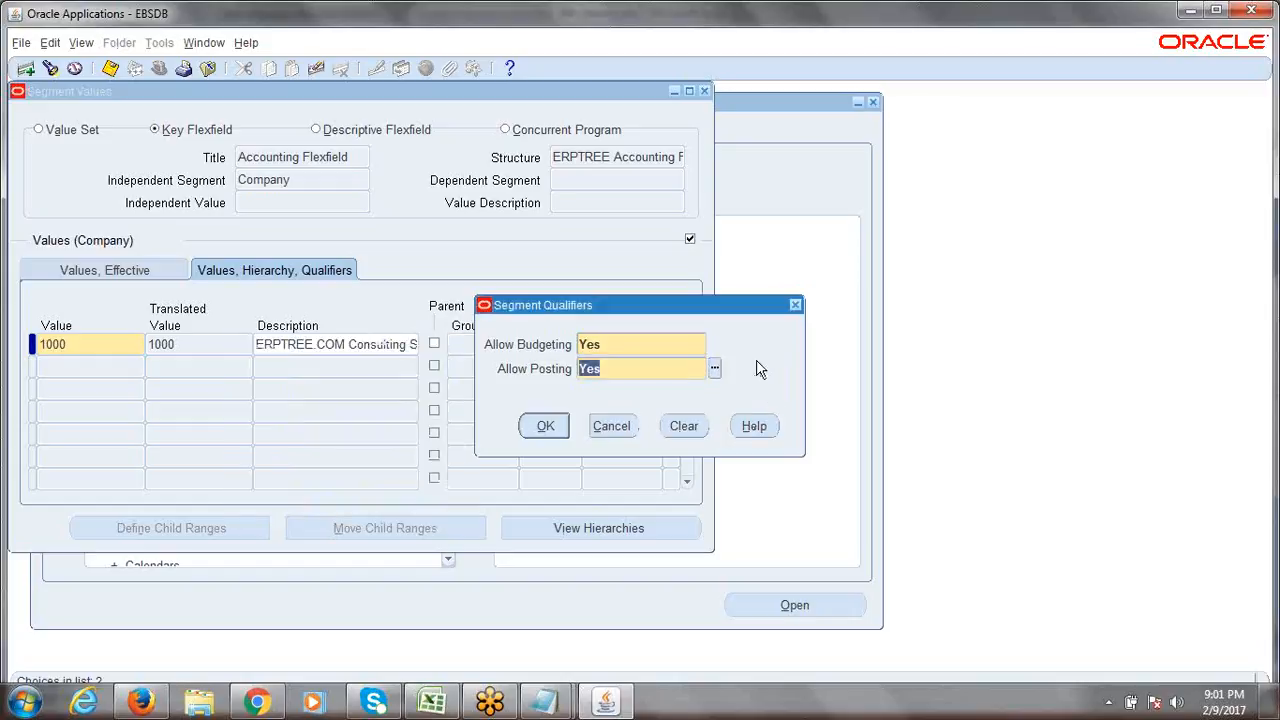
left_click(616, 345)
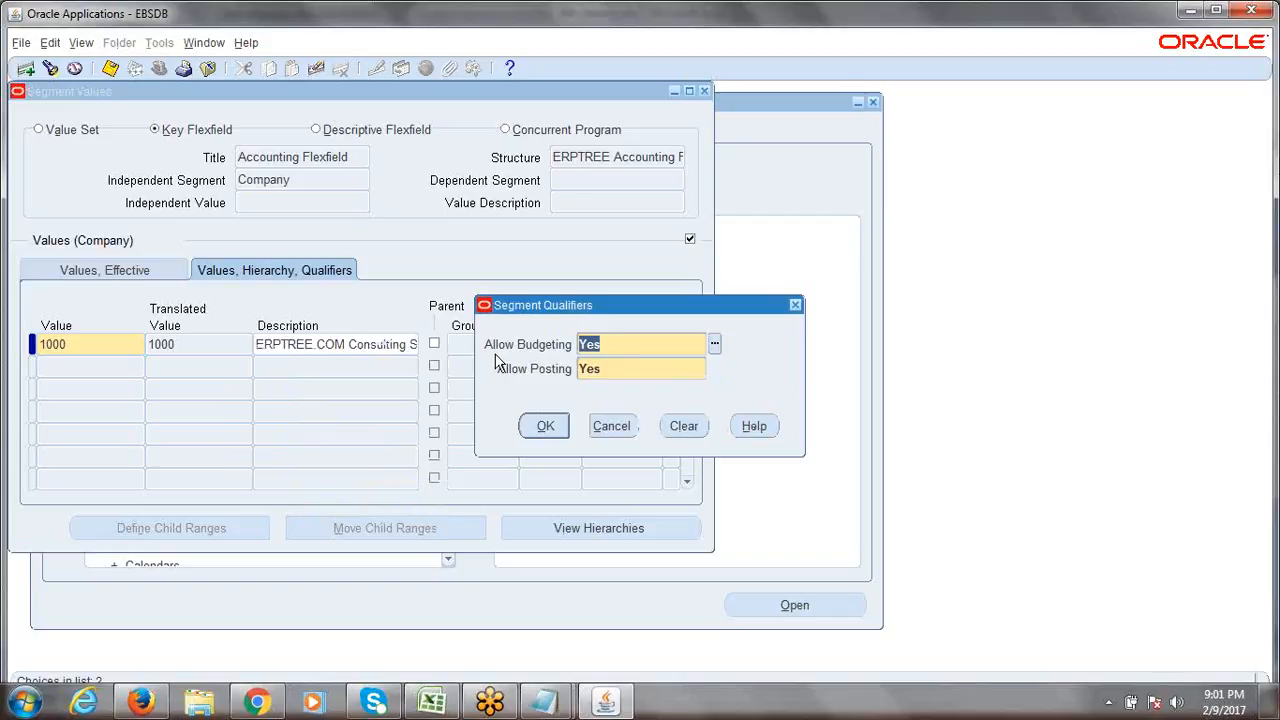
left_click(614, 368)
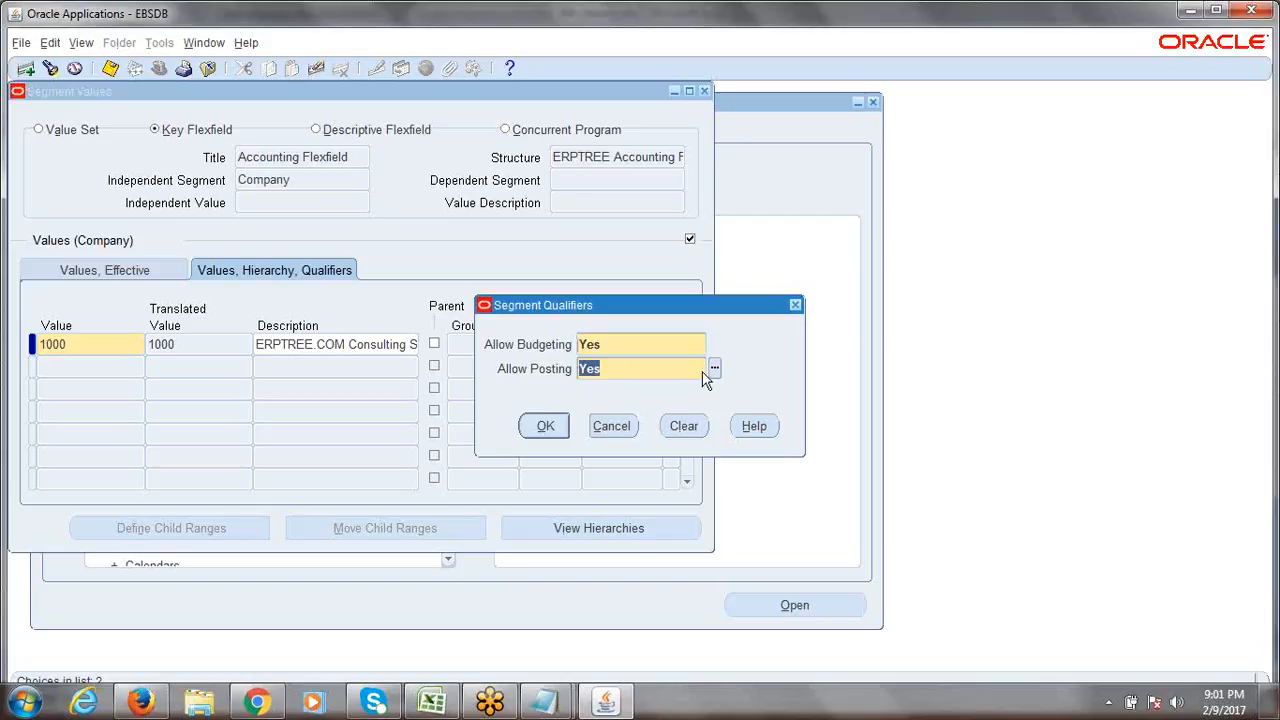
left_click(611, 372)
left_click(547, 425)
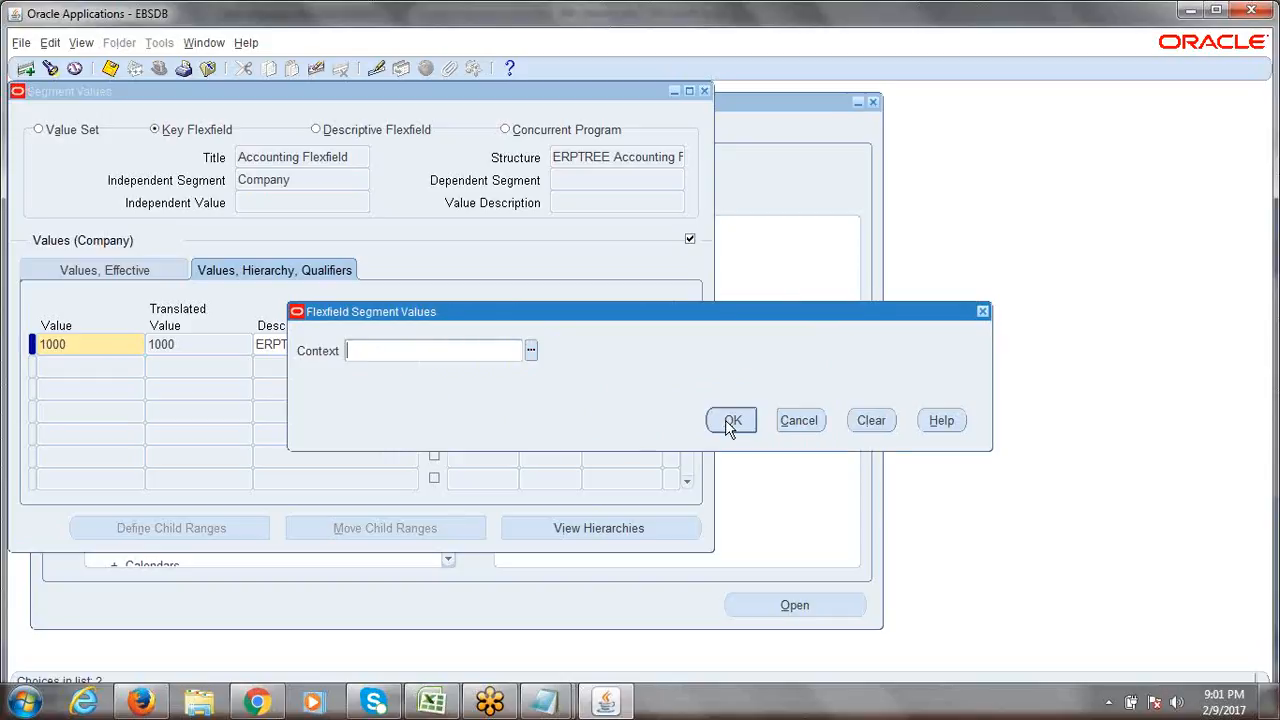
left_click(732, 420)
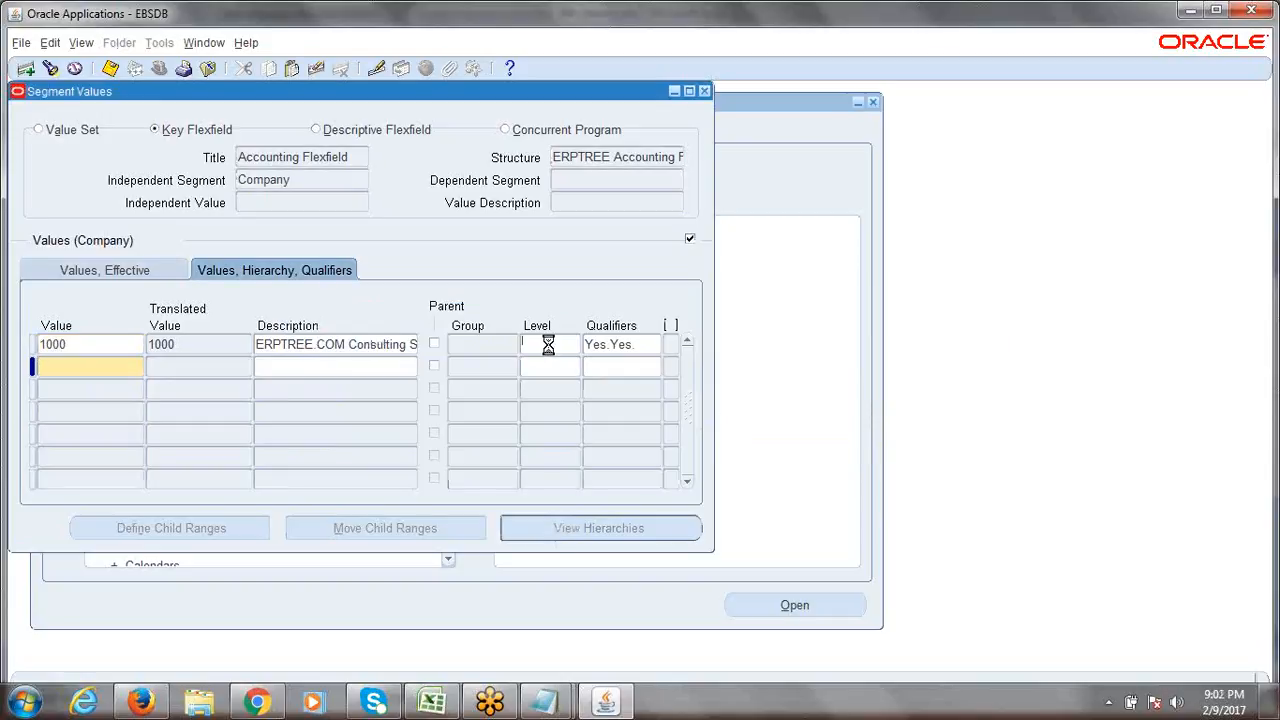
Enter value 2000 in row 2, described as 'ERPTREE.COM Software Development' and enabled.
left_click(549, 344)
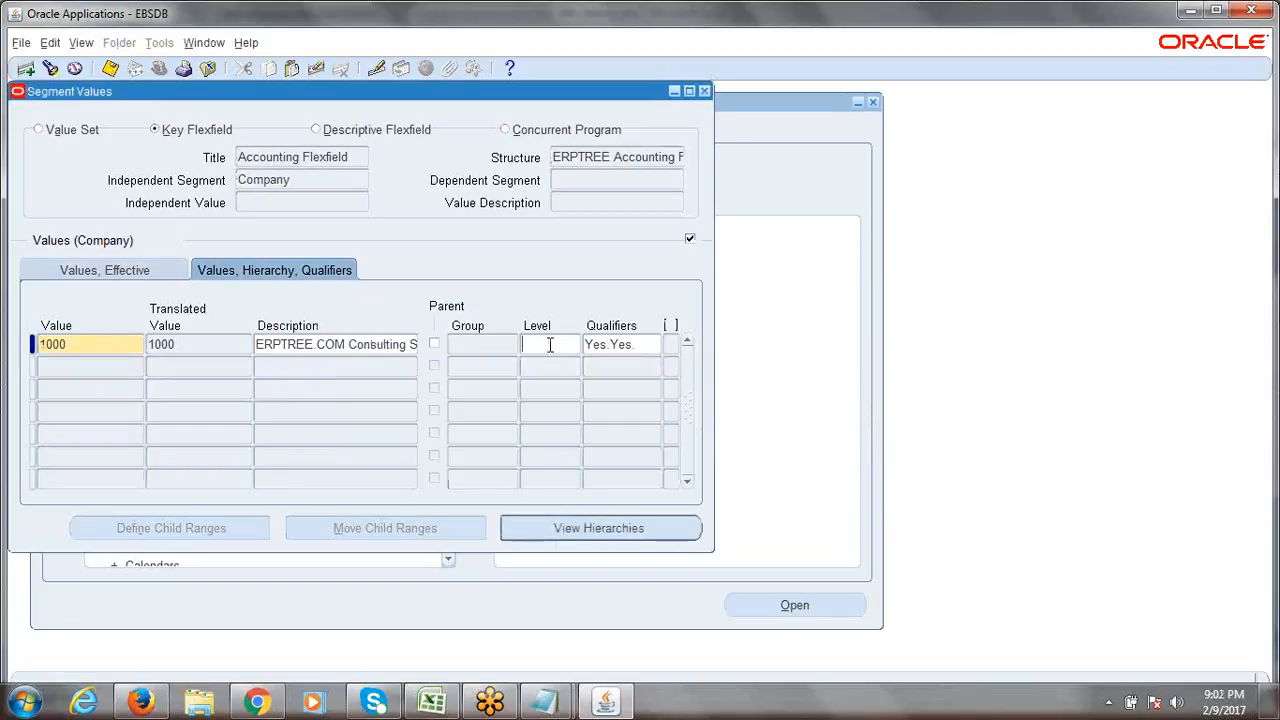
left_click(83, 367)
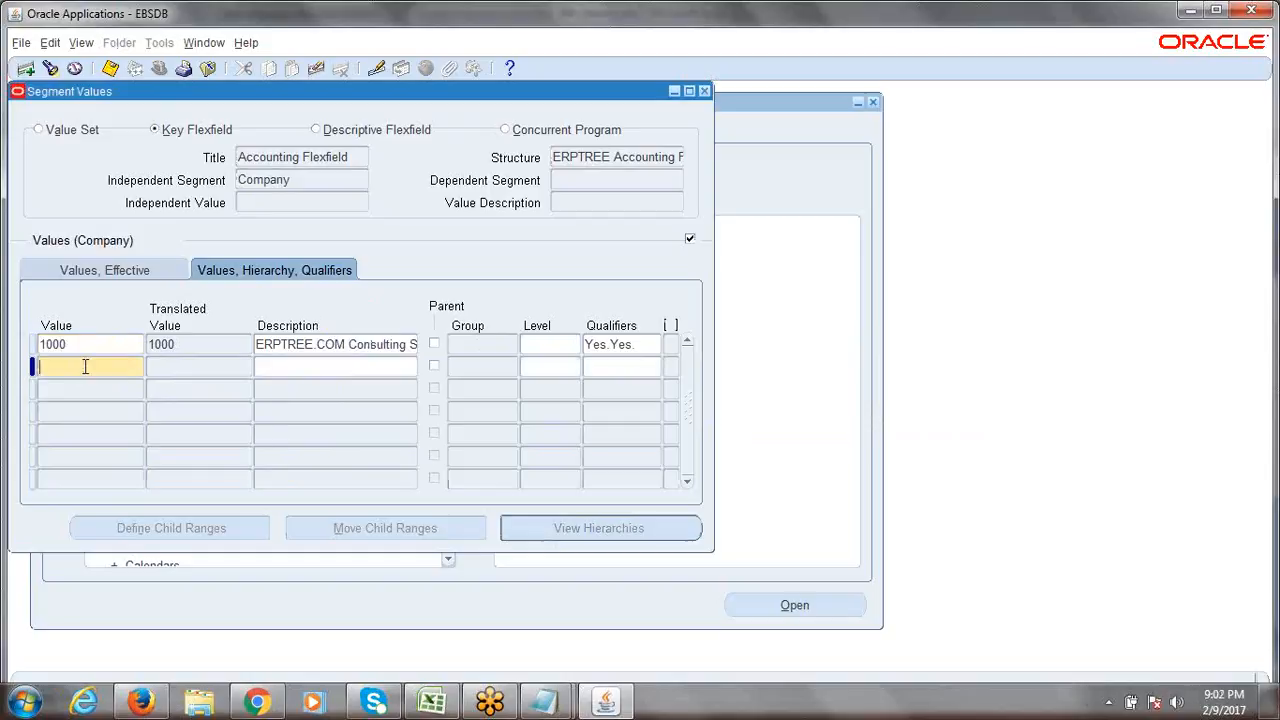
type("2000")
key("Tab")
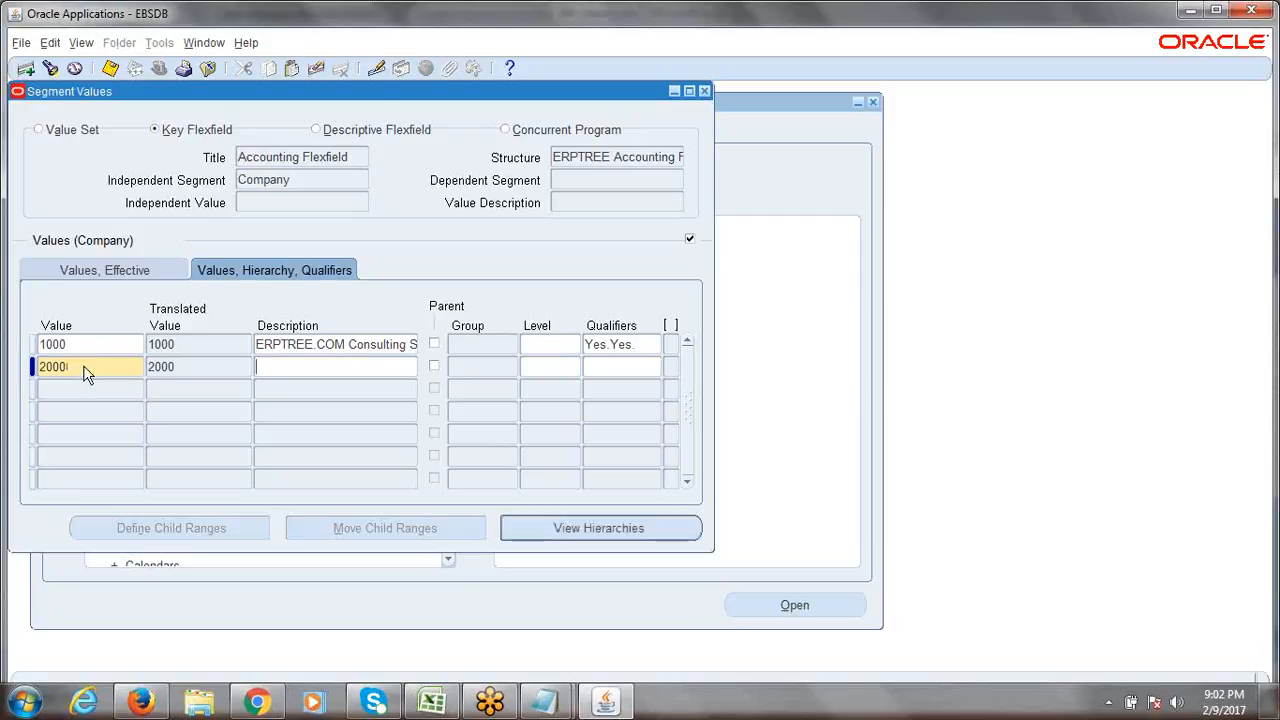
type("ERPTREE.COM")
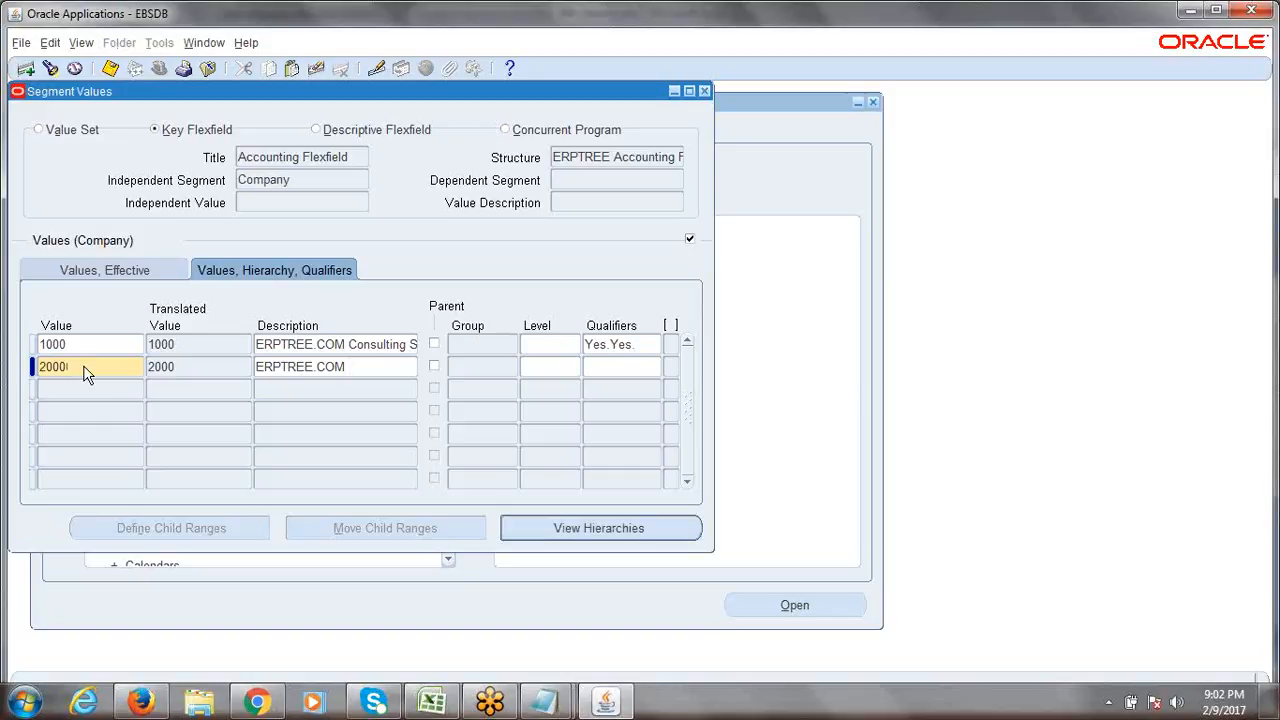
type(" Software Development")
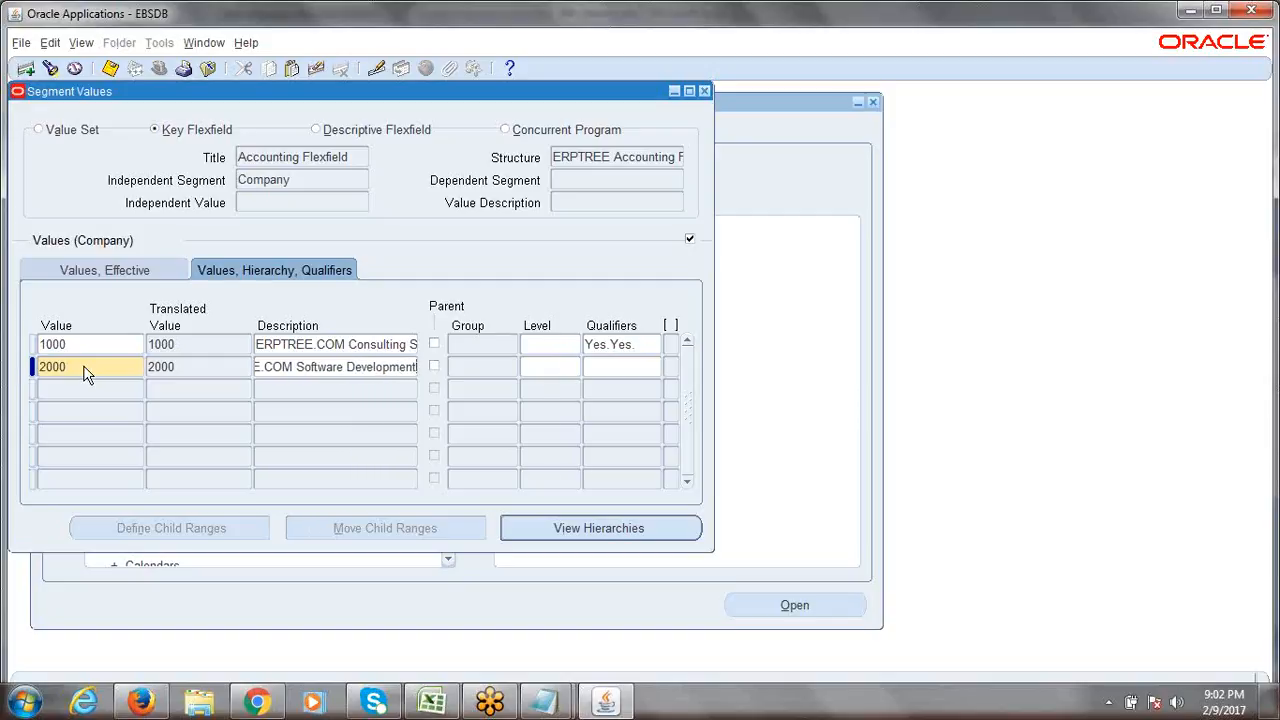
key("Tab")
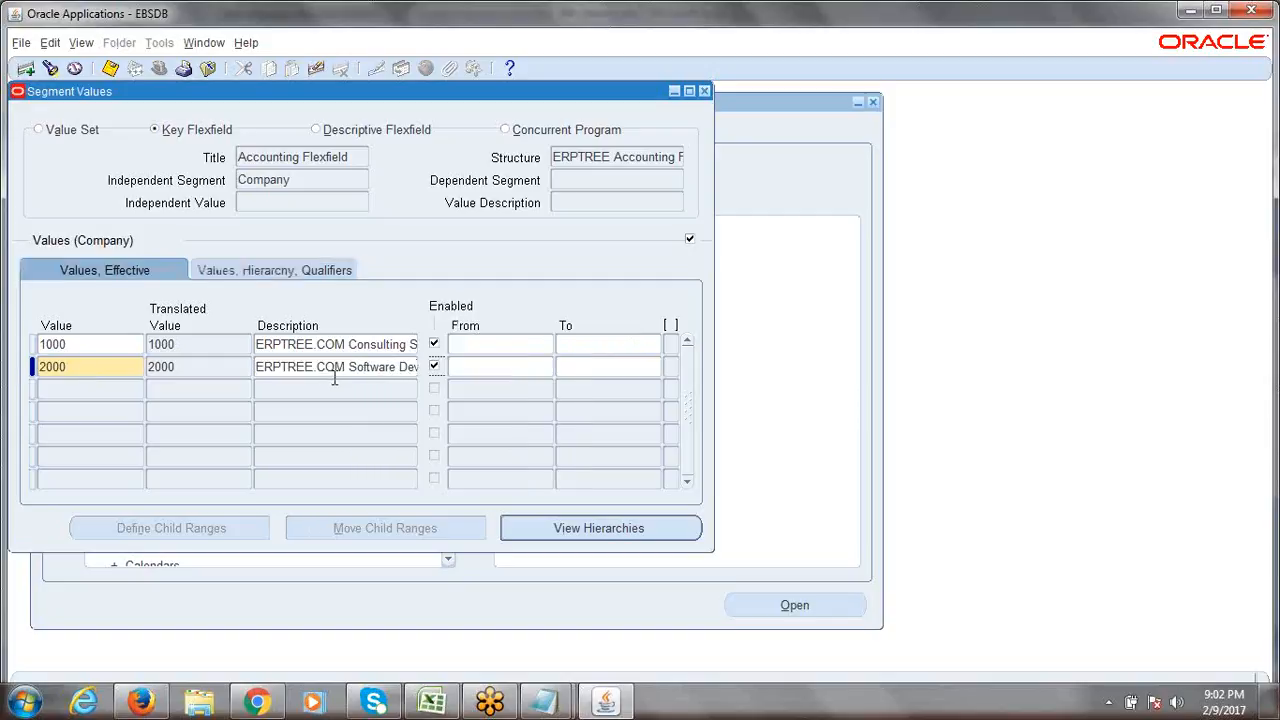
left_click(296, 270)
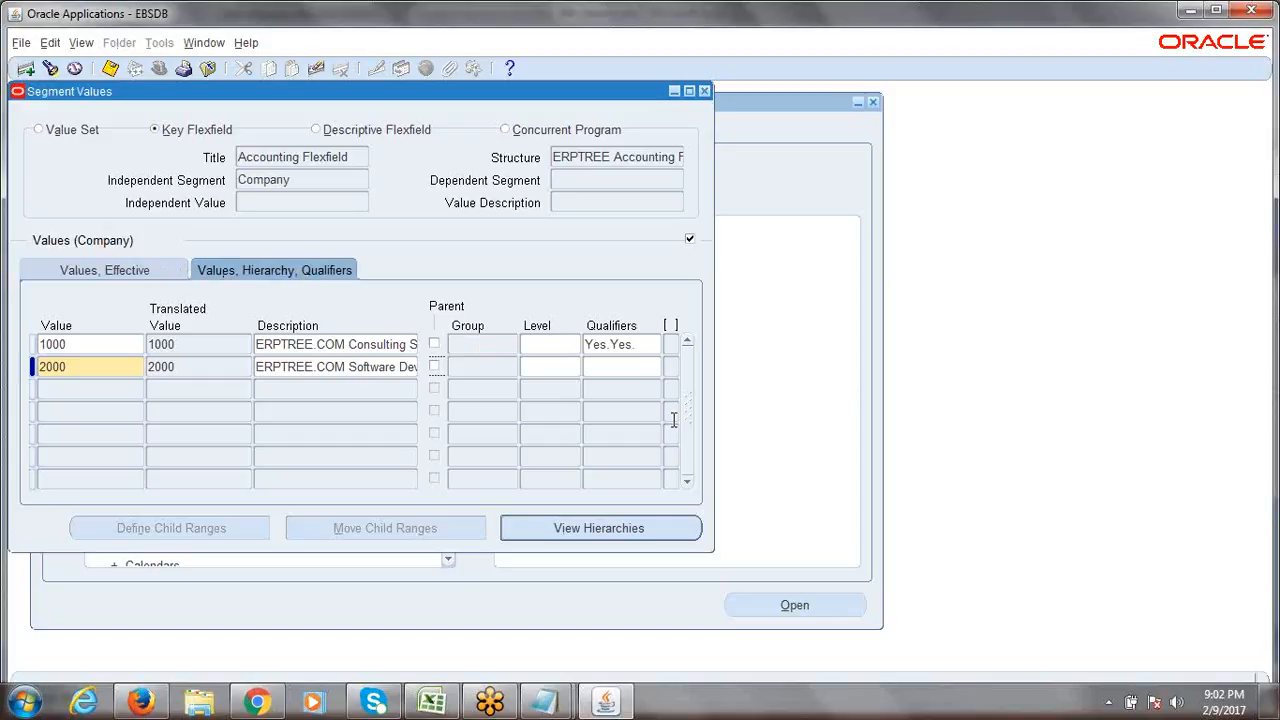
Accept Yes/Yes qualifiers for value 2000 and dismiss the Flexfield Segment Values prompt.
left_click(622, 367)
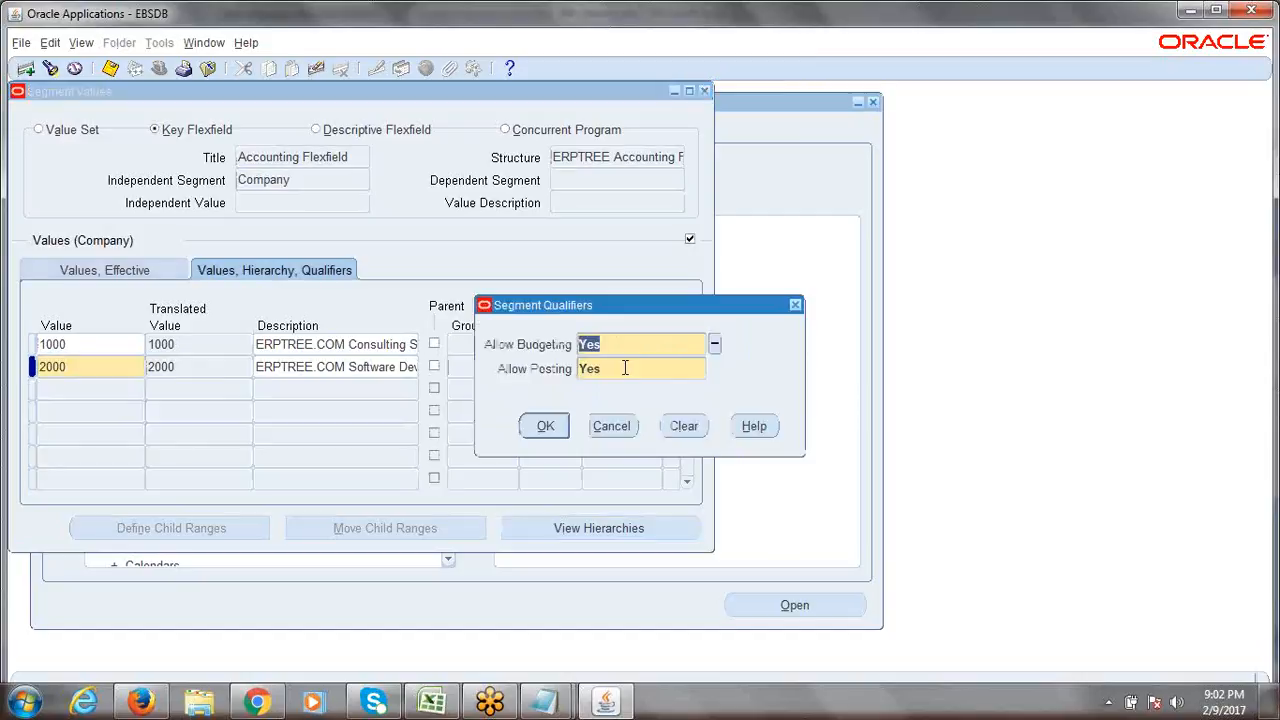
left_click(548, 427)
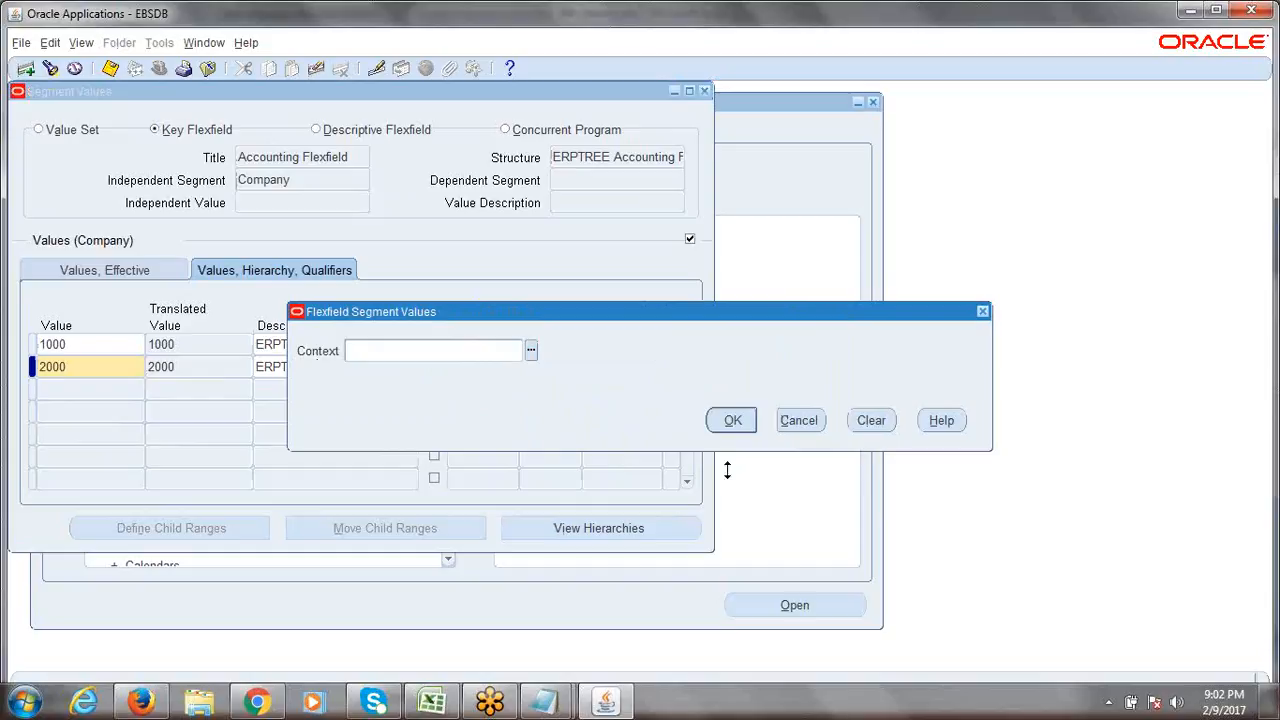
left_click(734, 421)
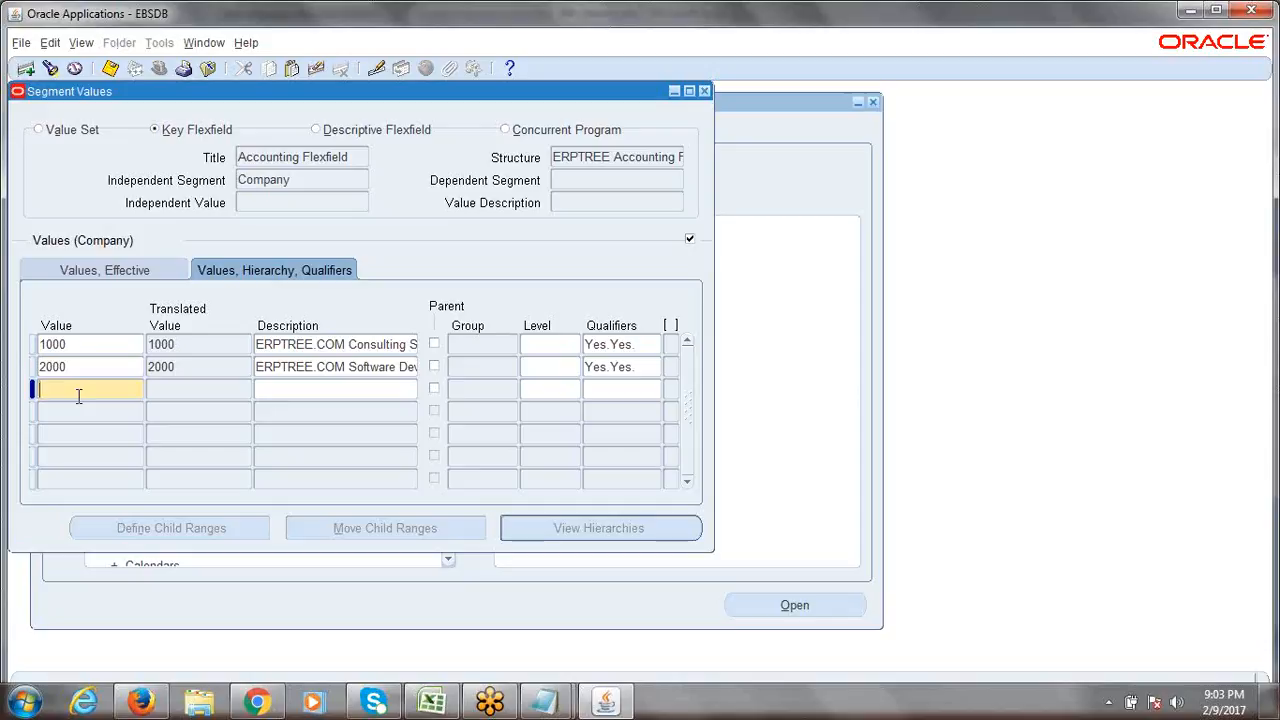
Enter value 3000 with description 'ERPTREE.COM BPO Services', fixing typing slips.
type("3000")
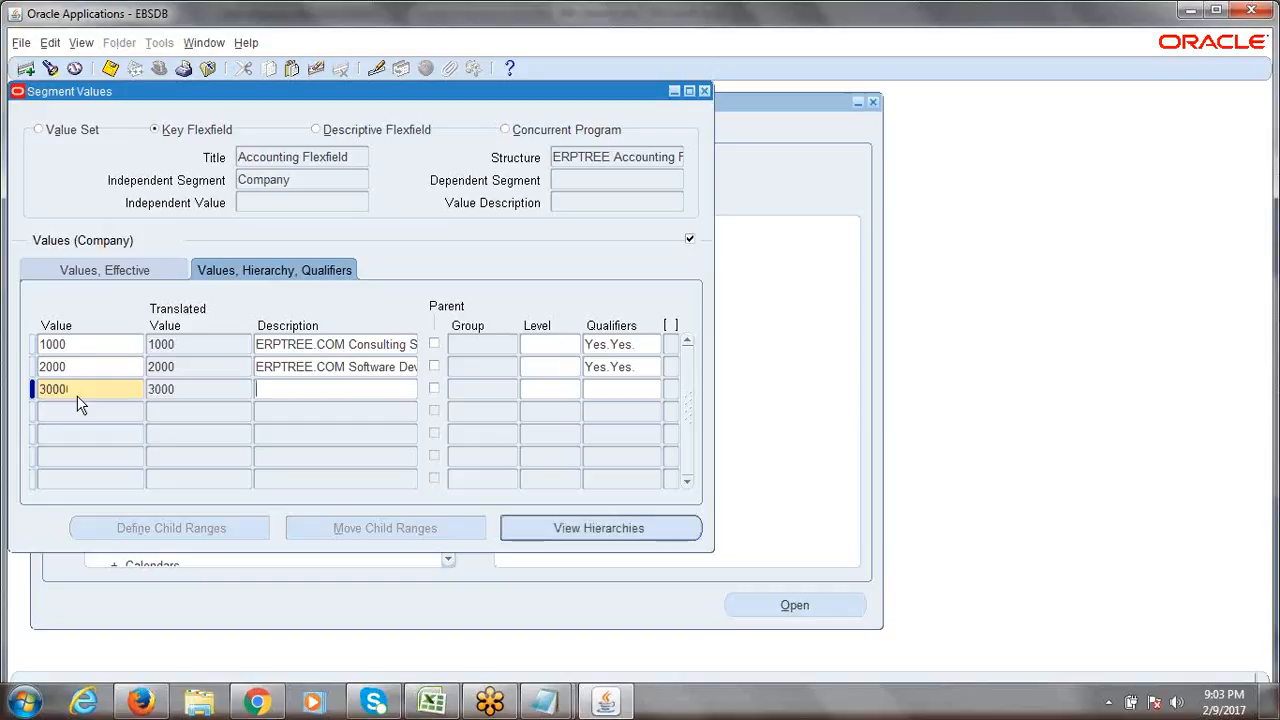
type("ERPTREE.COM BPO SERV")
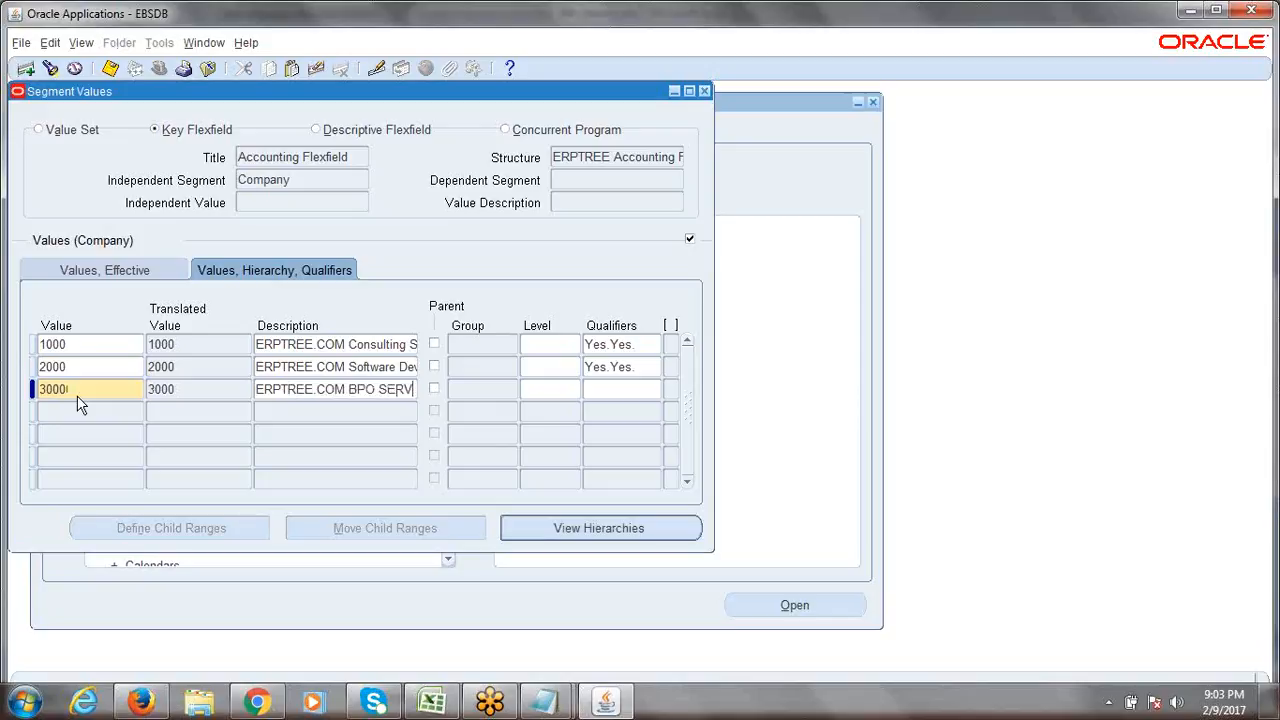
key("BackSpace")
key("BackSpace")
key("BackSpace")
type("ervices")
type("s")
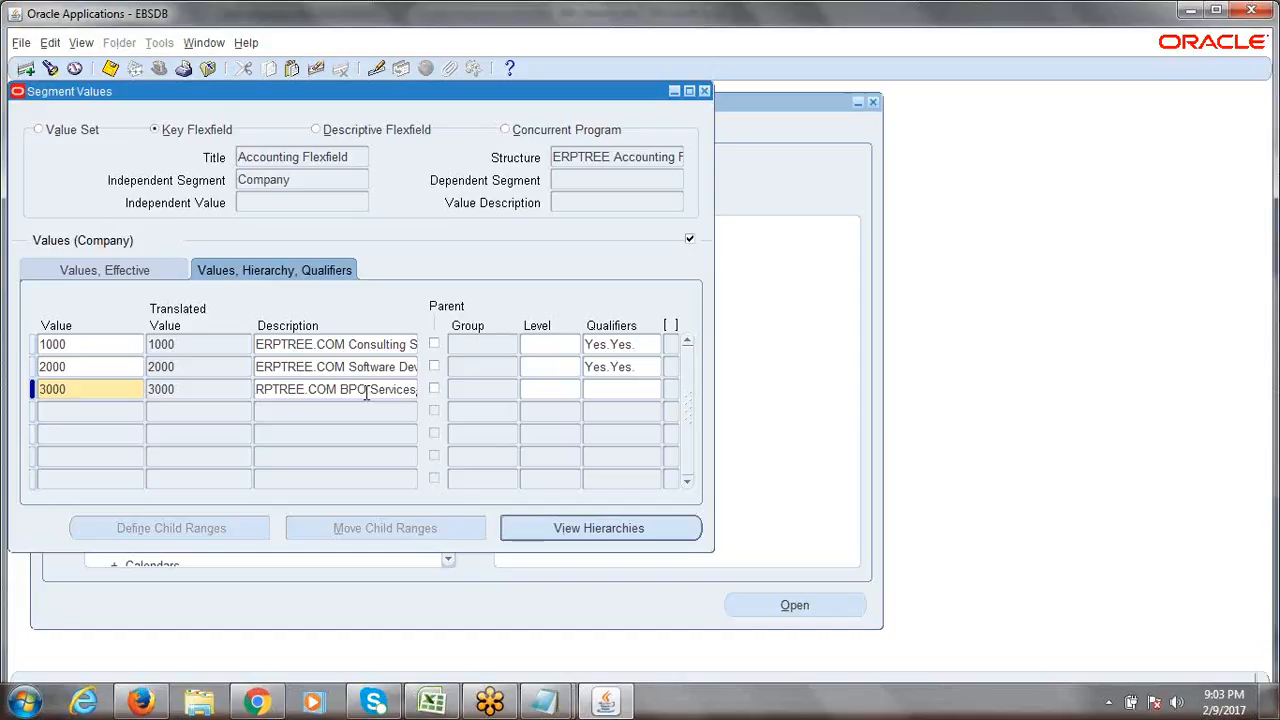
Accept Yes/Yes qualifiers for value 3000, then reopen and cancel them to verify.
left_click(600, 392)
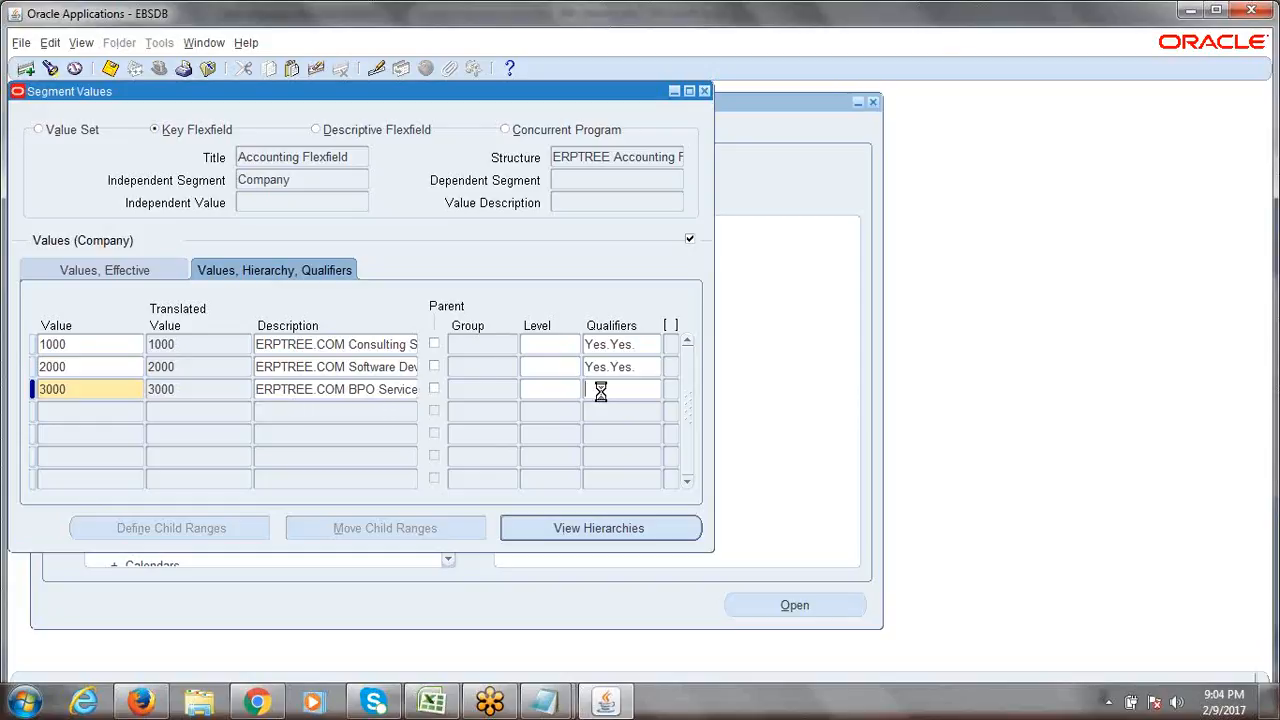
left_click(537, 425)
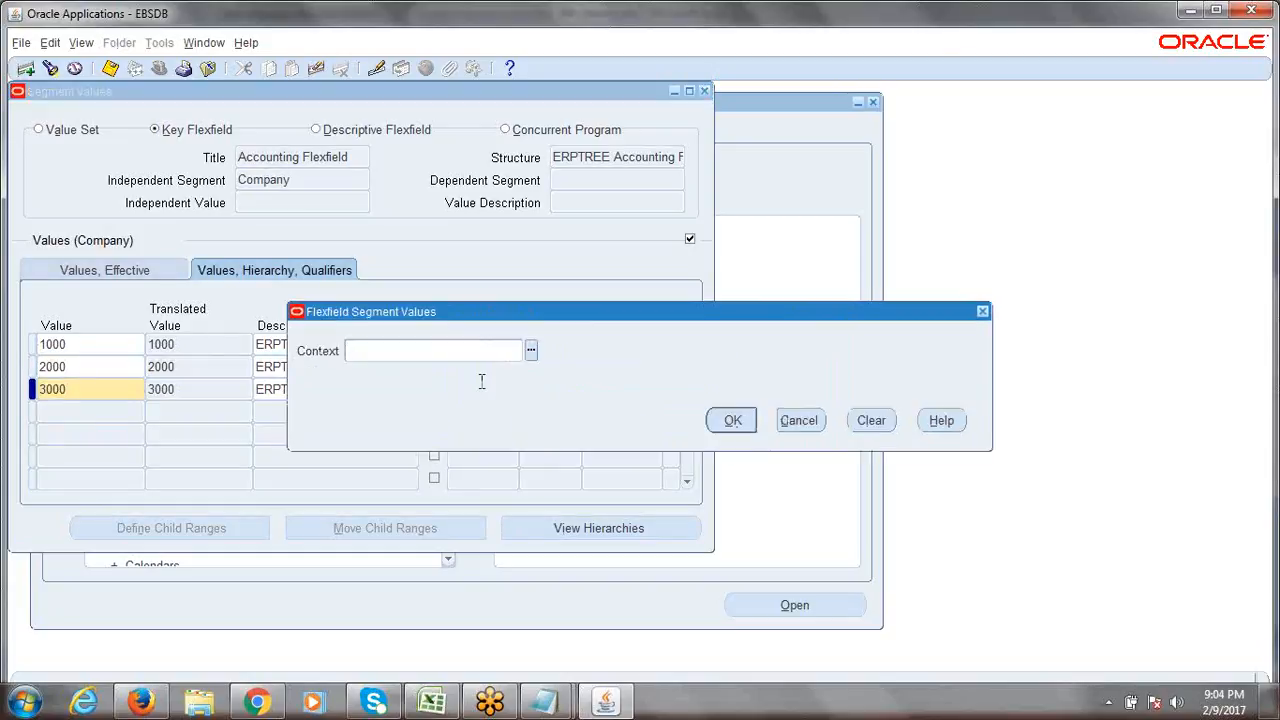
left_click(734, 422)
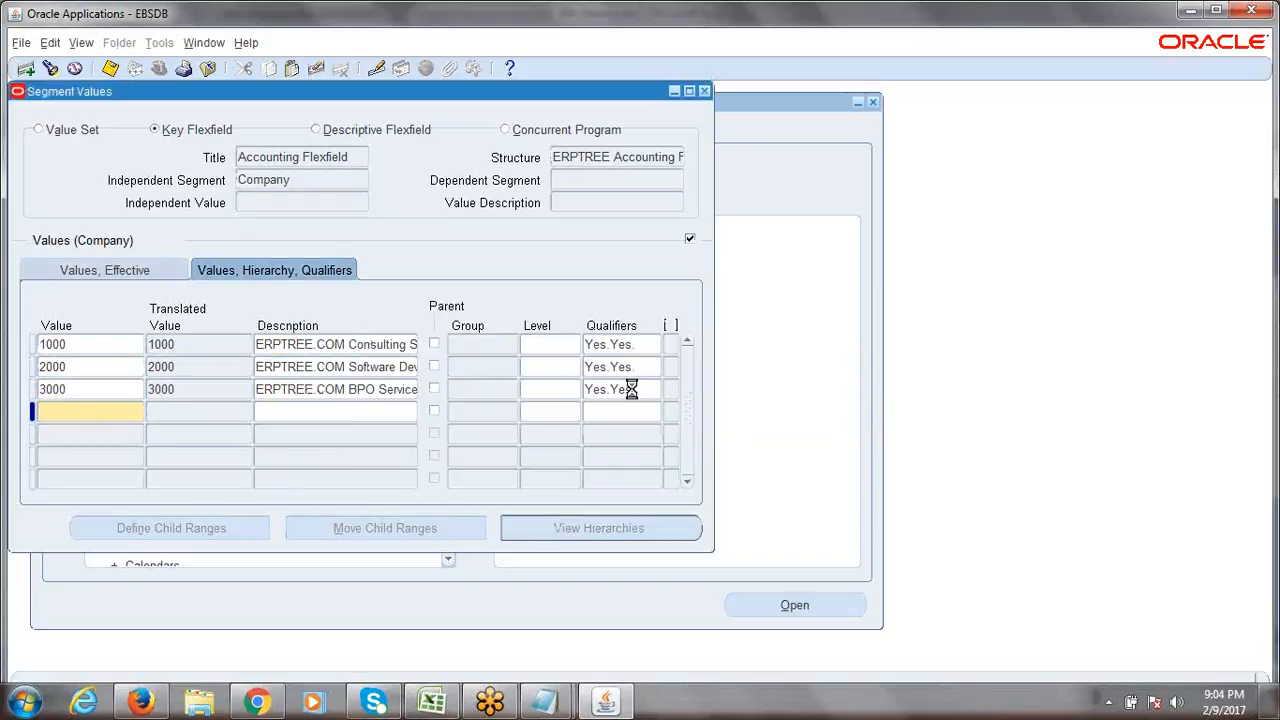
left_click(631, 389)
left_click(612, 432)
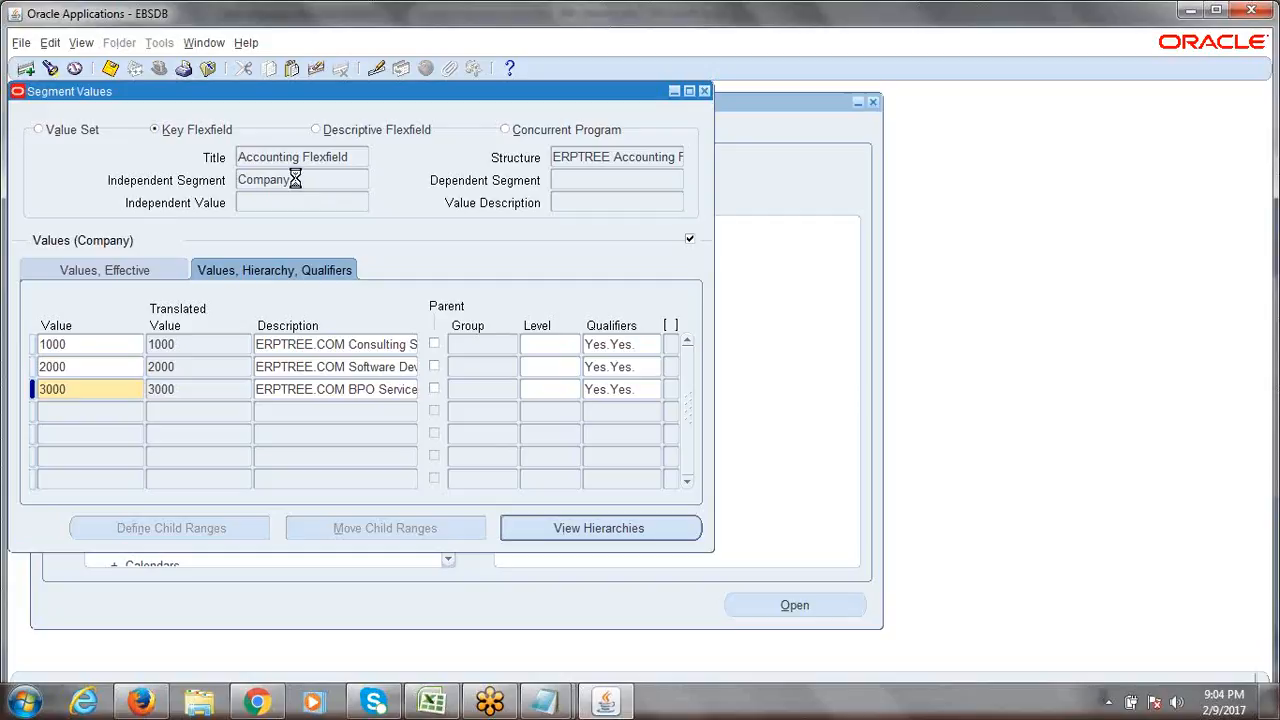
Save values 1000, 2000 and 3000, close Segment Values, and acknowledge the compile-request note.
key("ctrl+s")
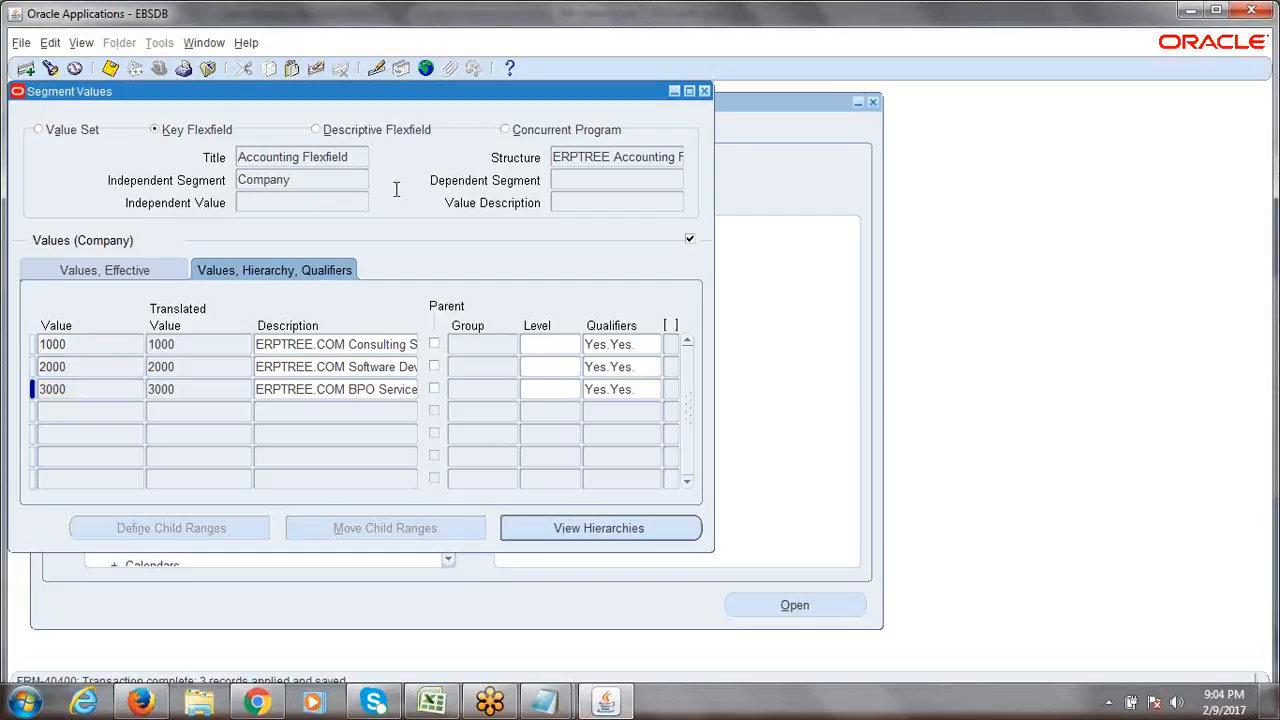
left_click(705, 92)
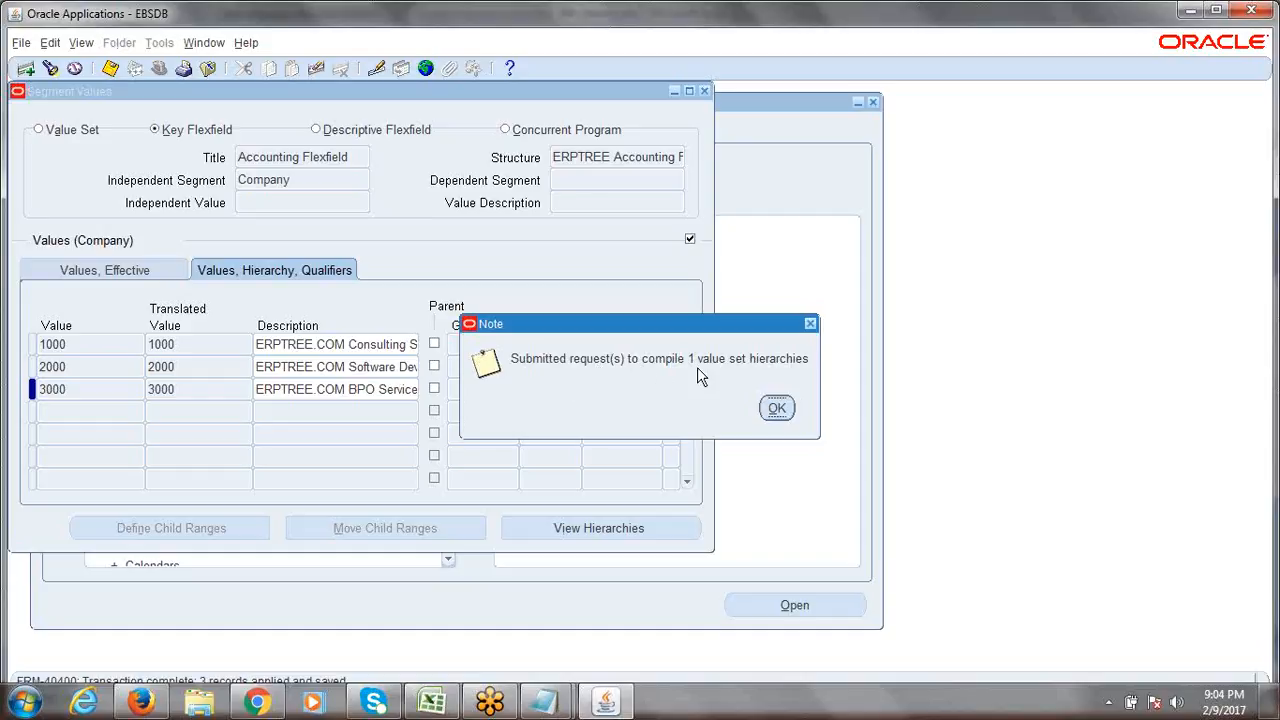
left_click(775, 408)
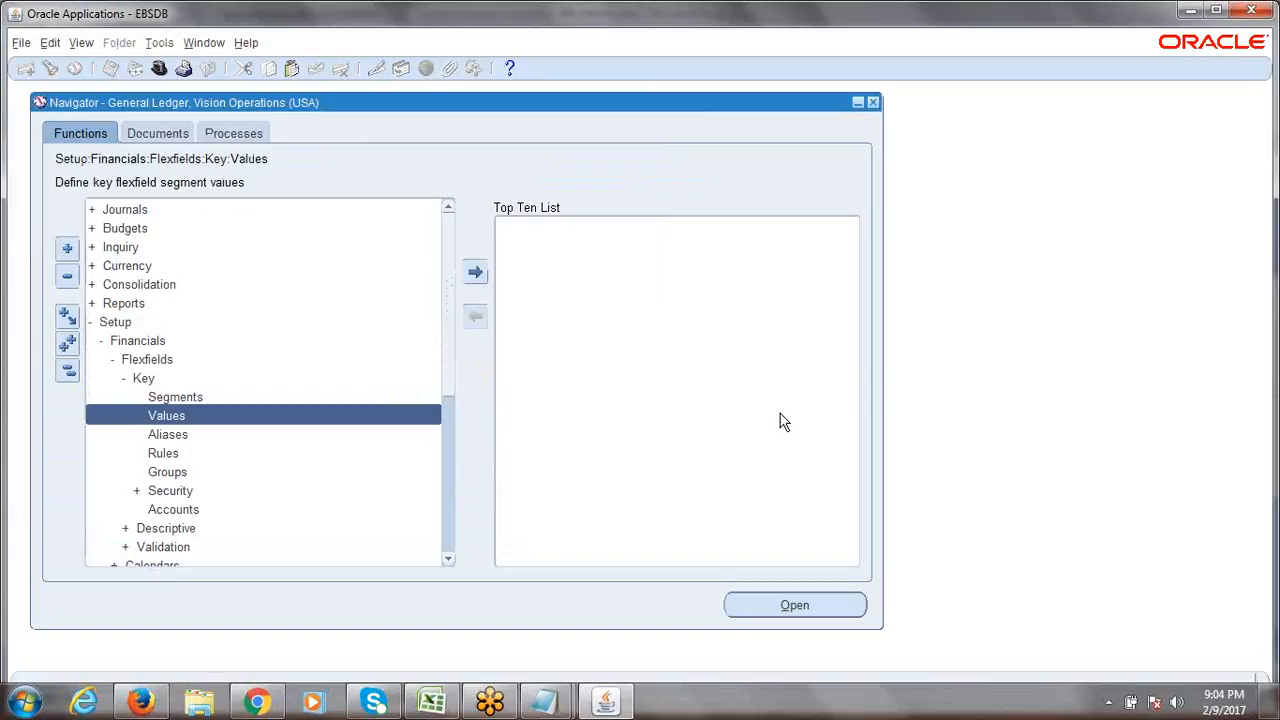
key("alt+v")
key("r")
key("alt+i")
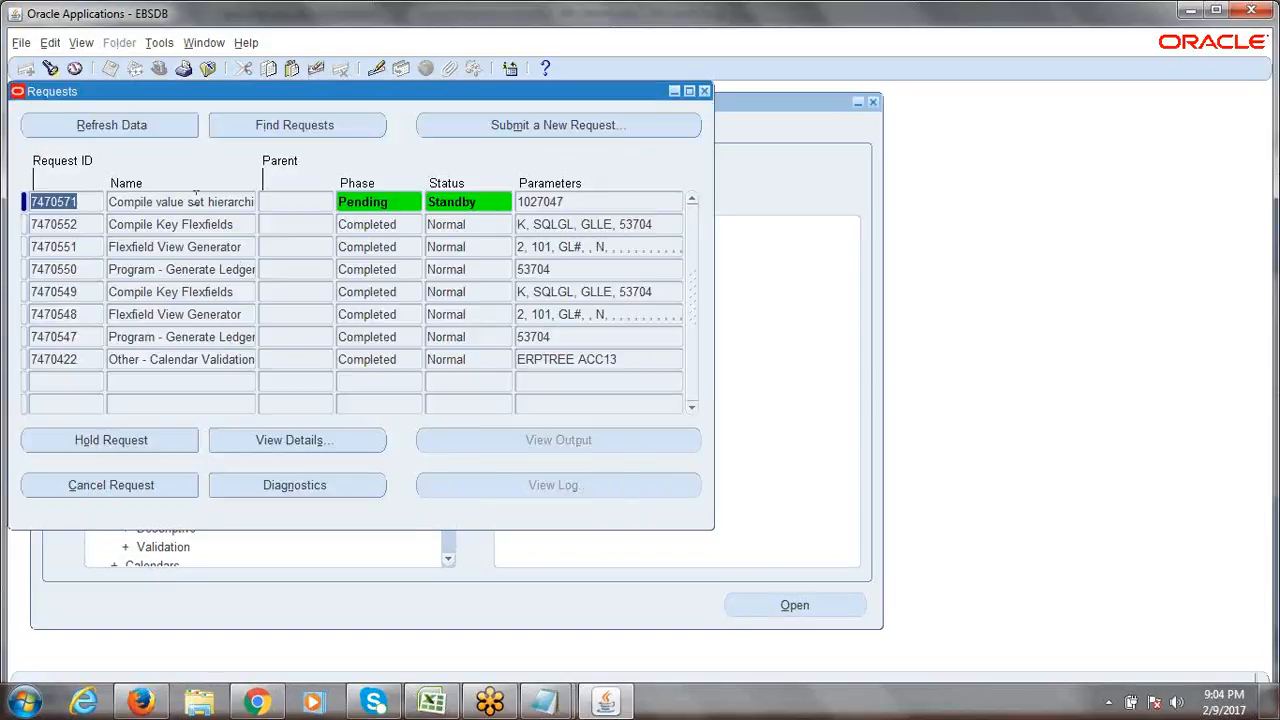
left_click_drag(86, 92, 131, 108)
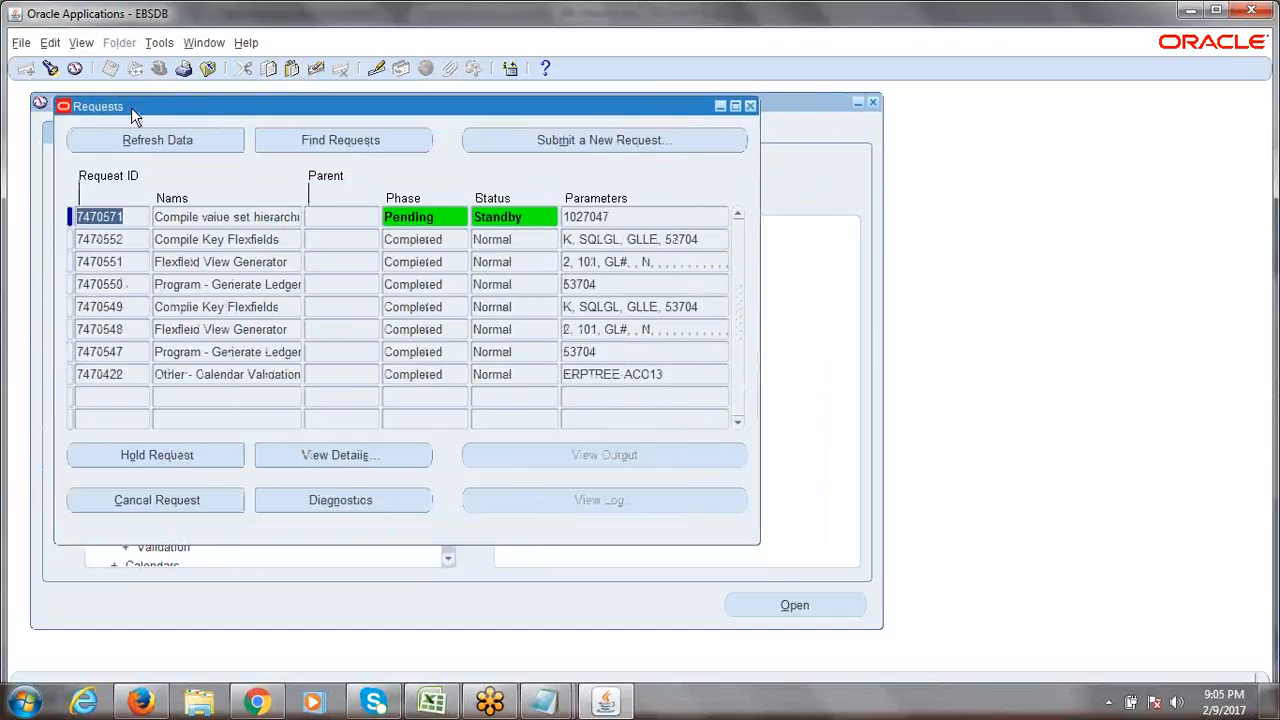
left_click(148, 136)
left_click(148, 139)
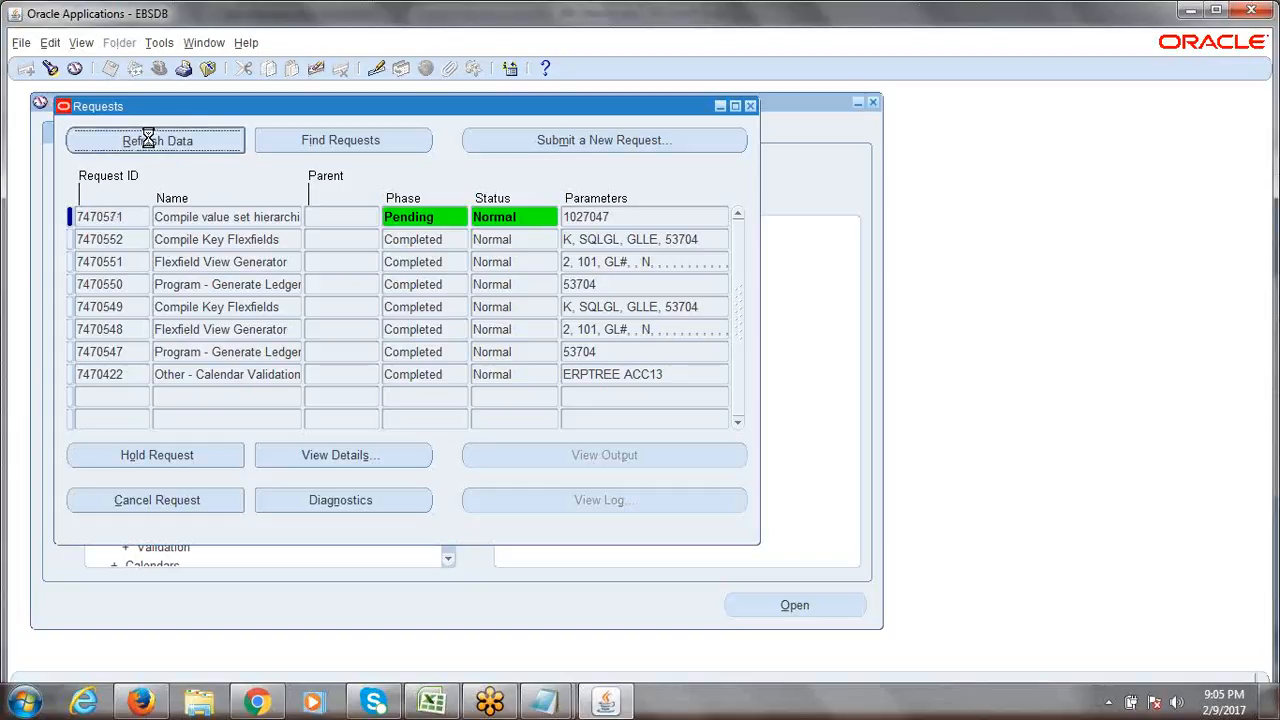
left_click(148, 140)
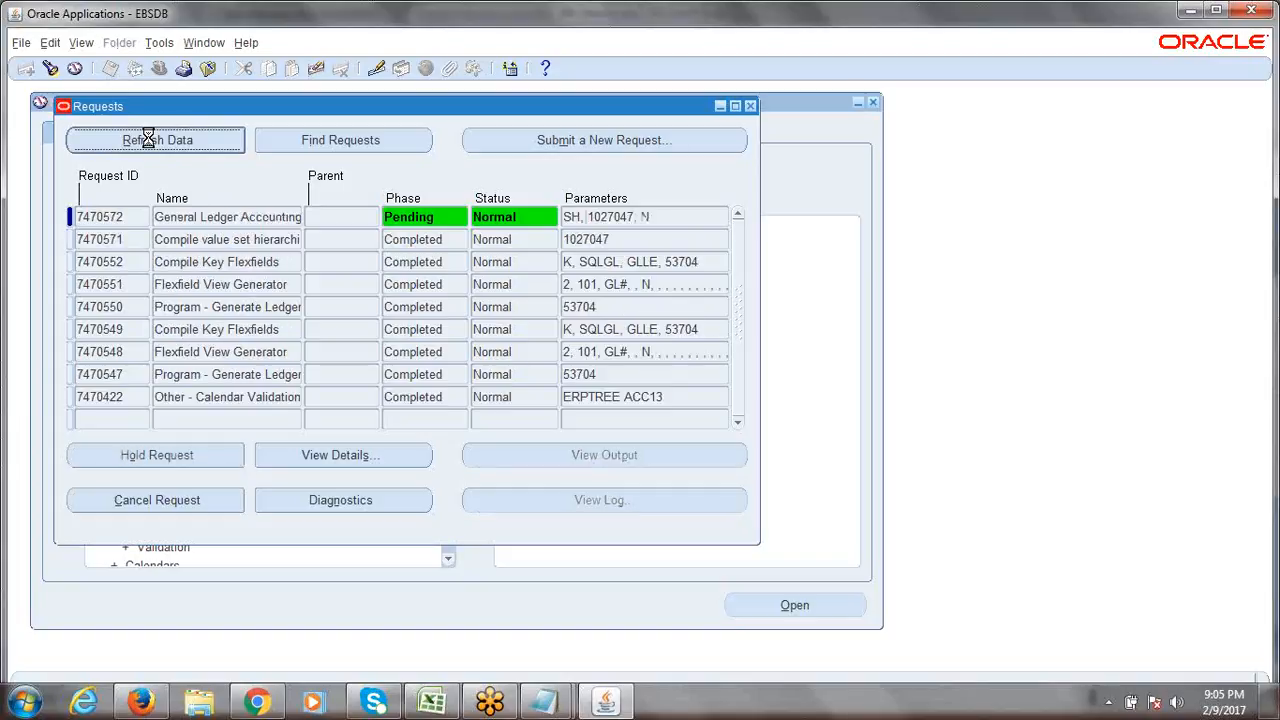
left_click(148, 140)
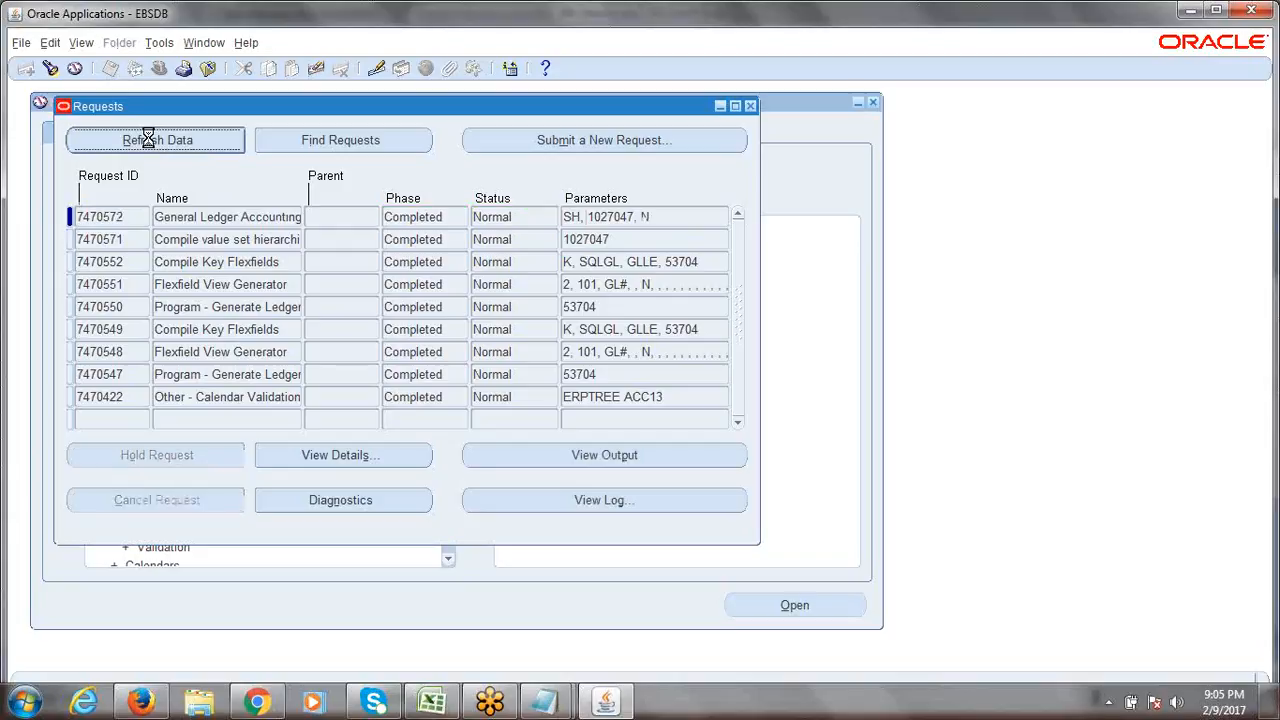
left_click(751, 107)
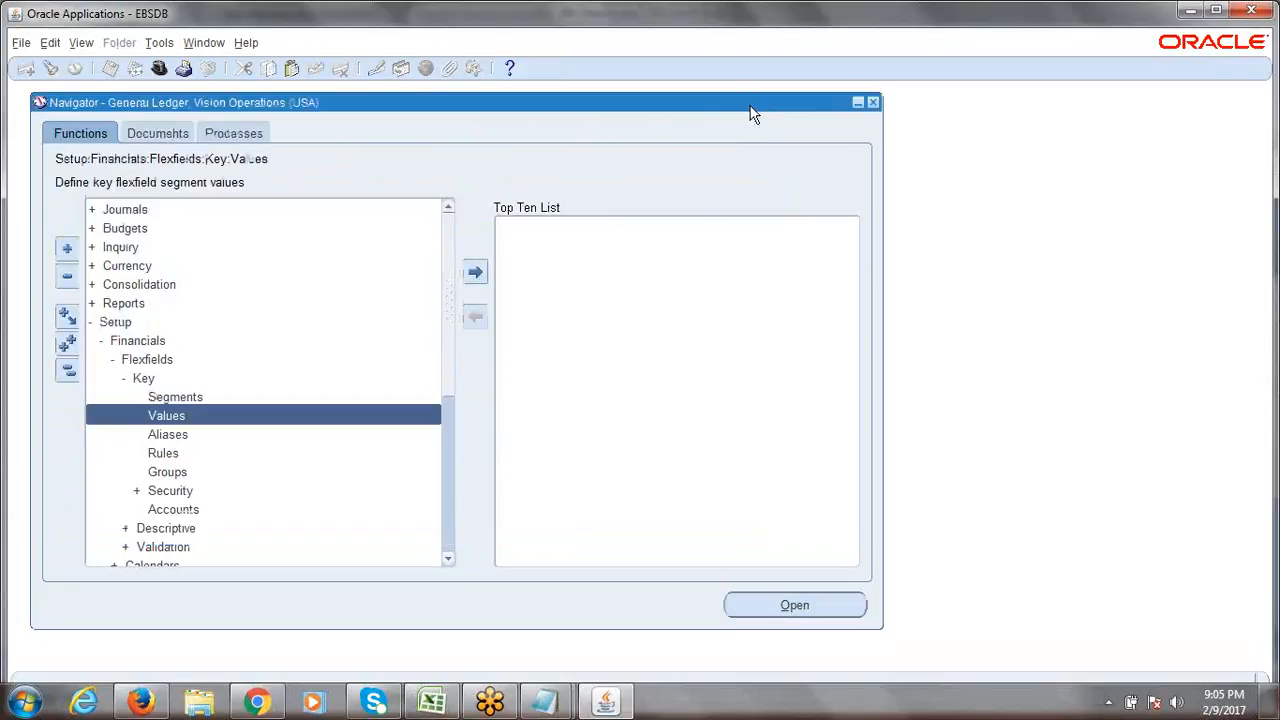
Launch Key > Values and search General Ledger, Accounting Flexfield, ERPTREE Accounting Flexfield, Company.
double_click(190, 420)
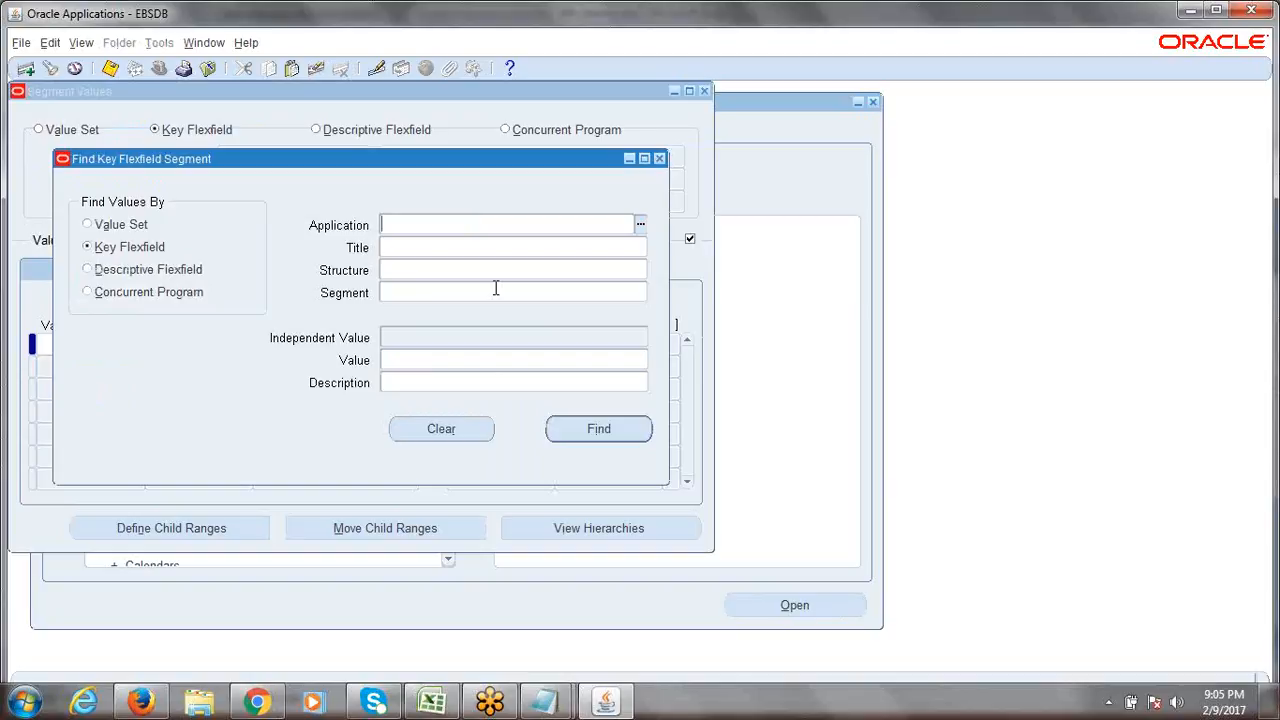
type("gen")
key("Tab")
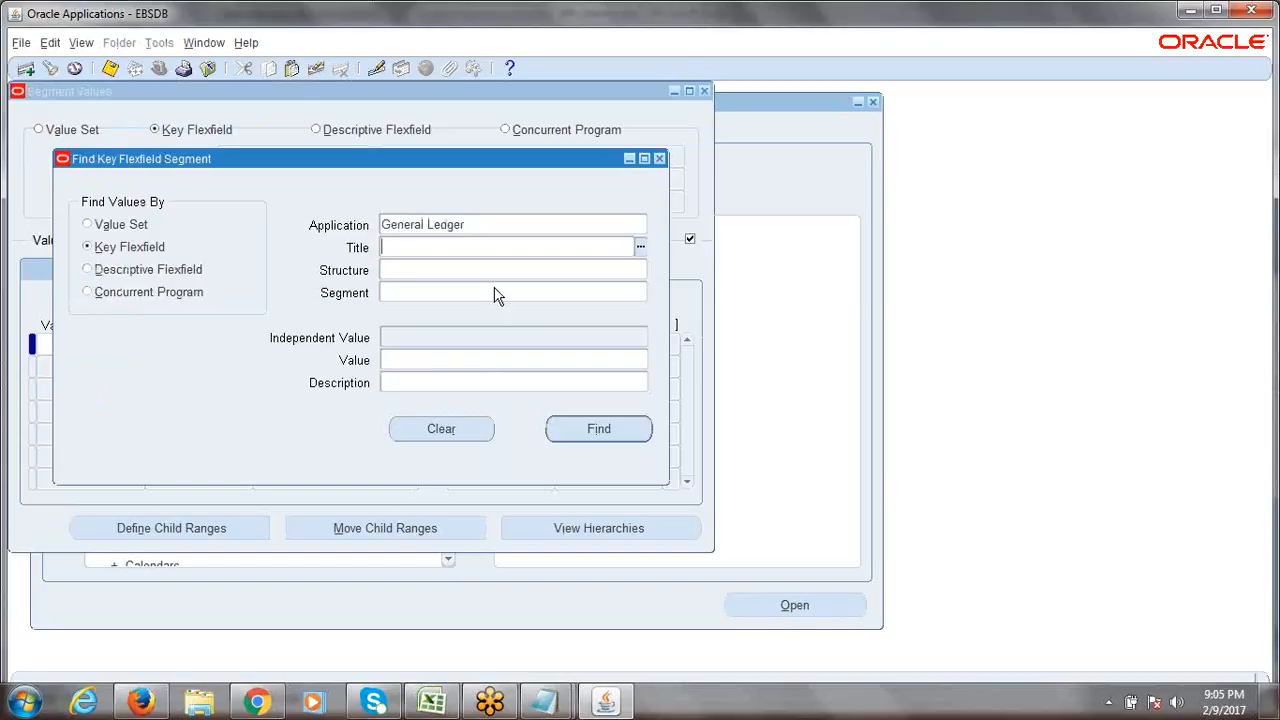
type("acc")
key("Tab")
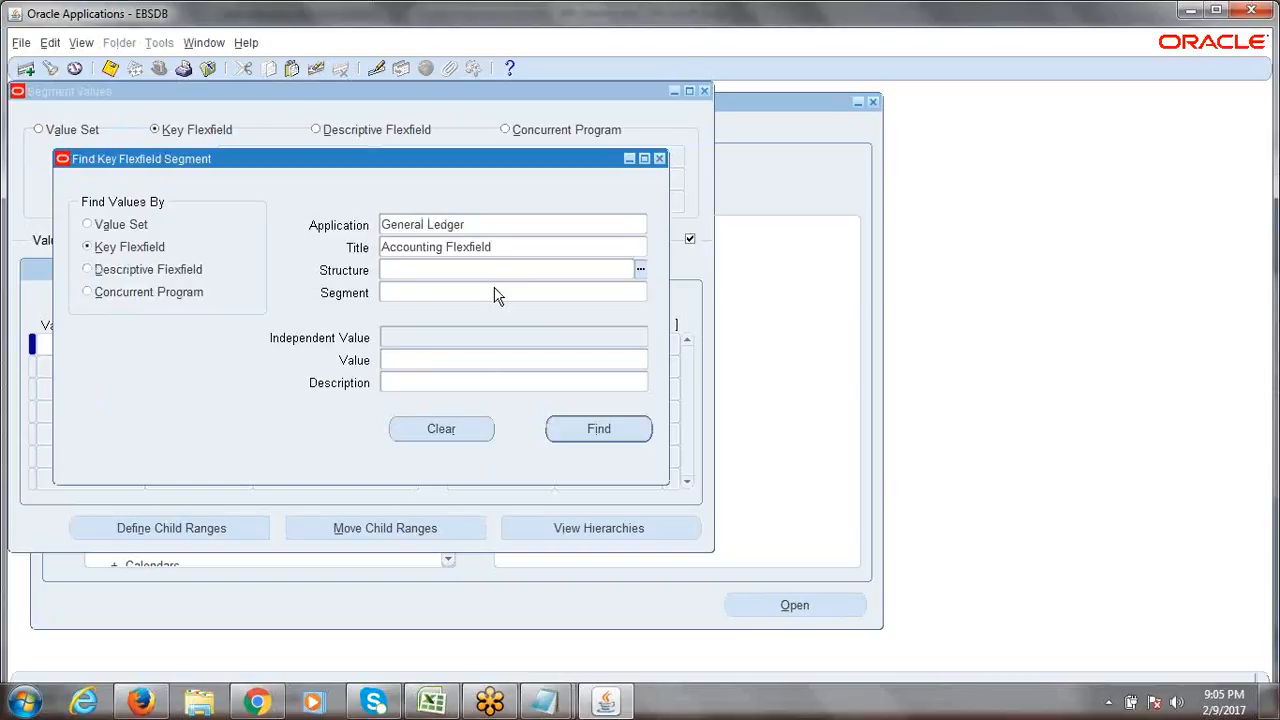
type("erptr")
key("Tab")
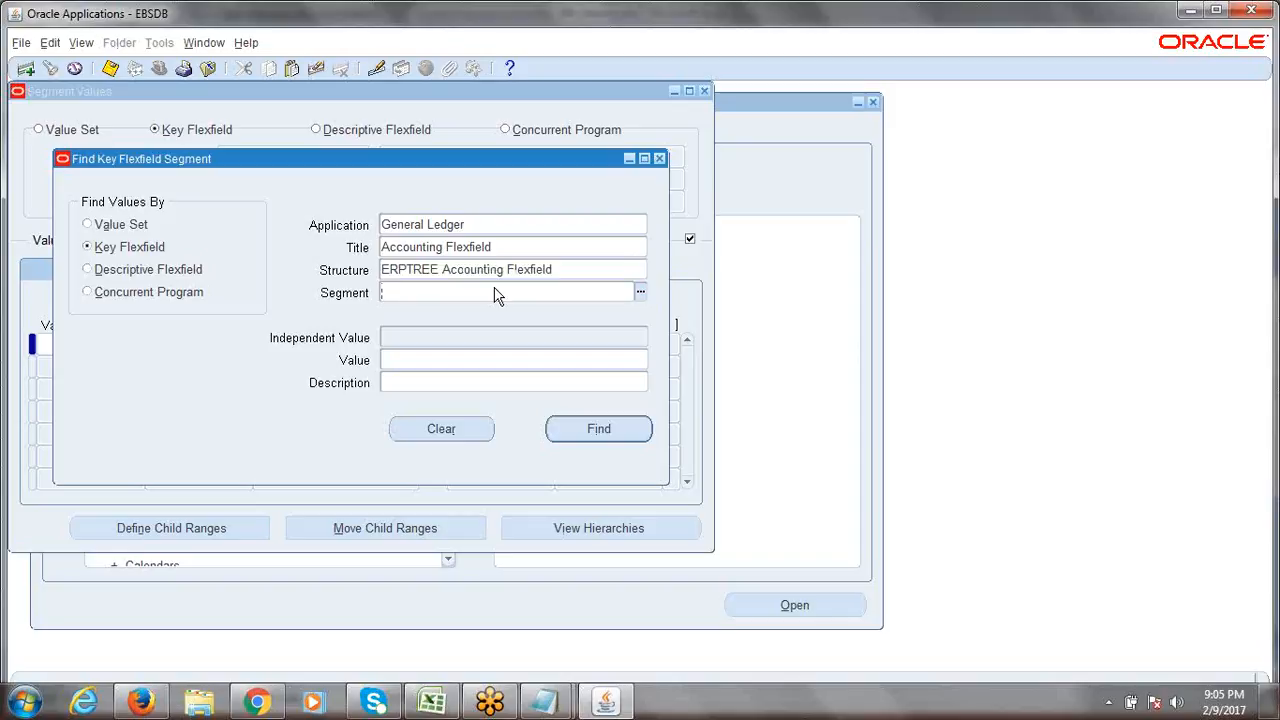
type("com")
key("Tab")
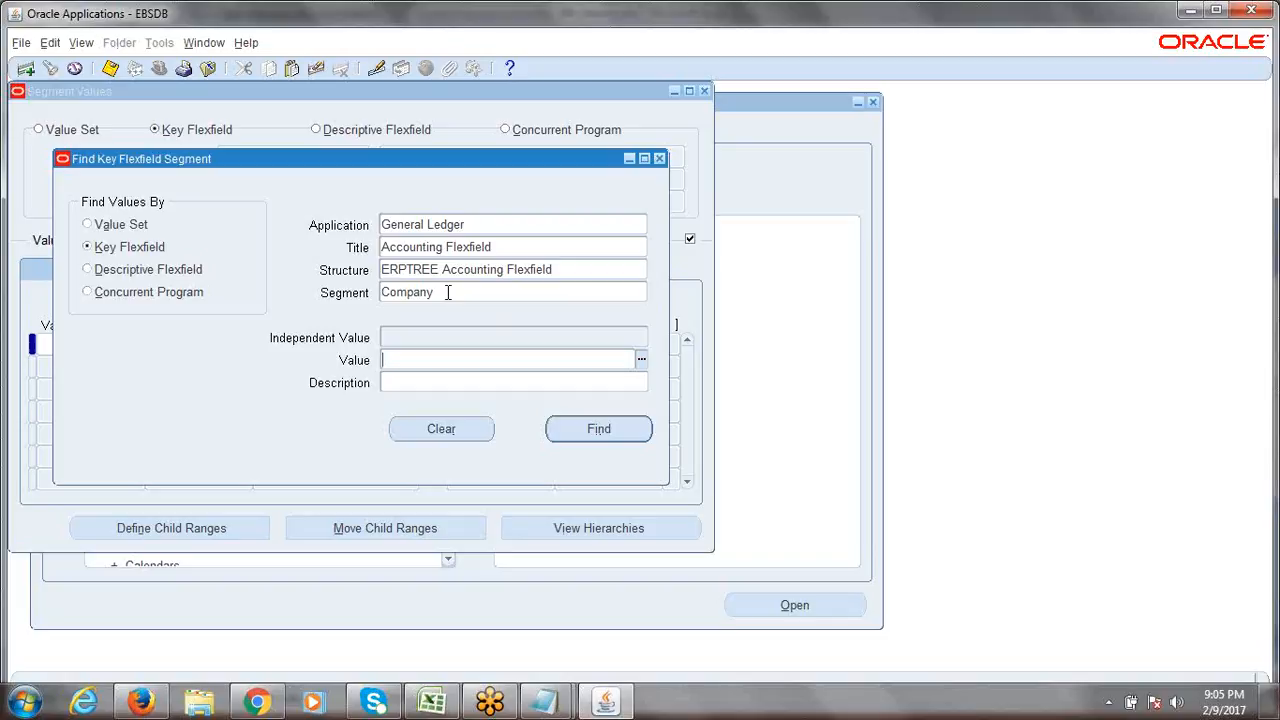
Review the Application, Title, Structure and Company segment entries in the Find dialog.
double_click(448, 292)
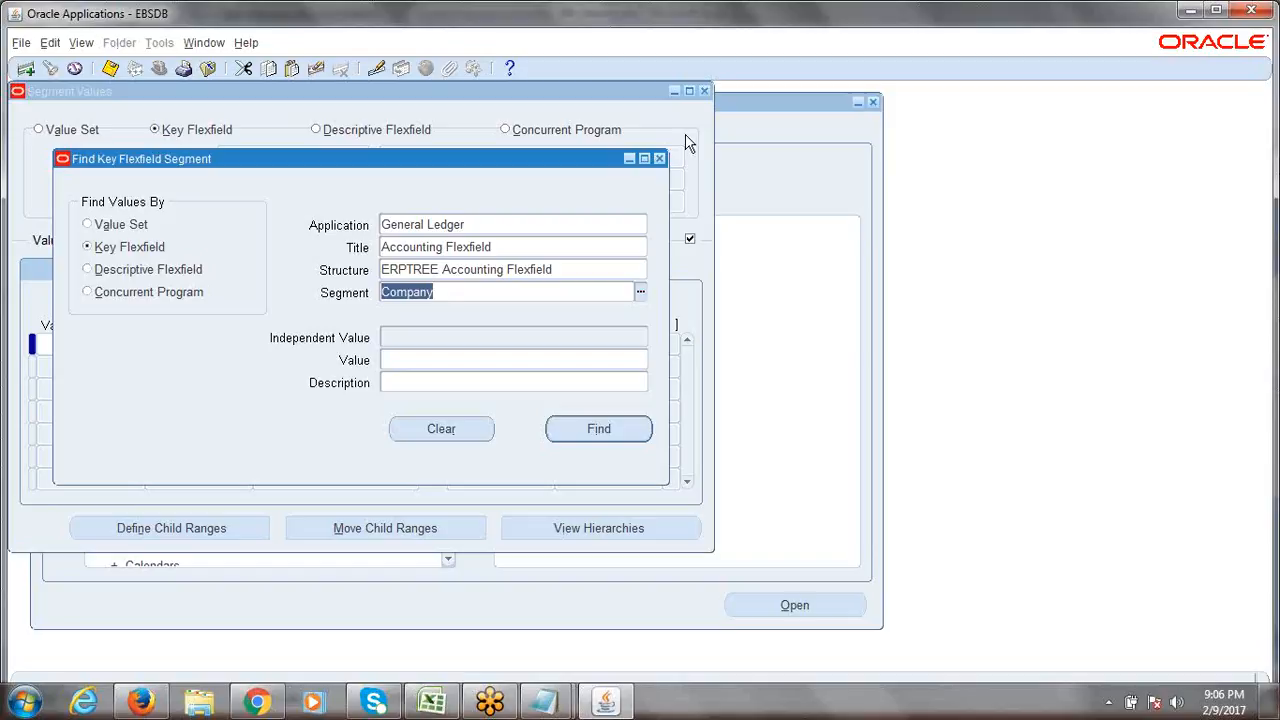
left_click(467, 224)
left_click(513, 248)
left_click(500, 268)
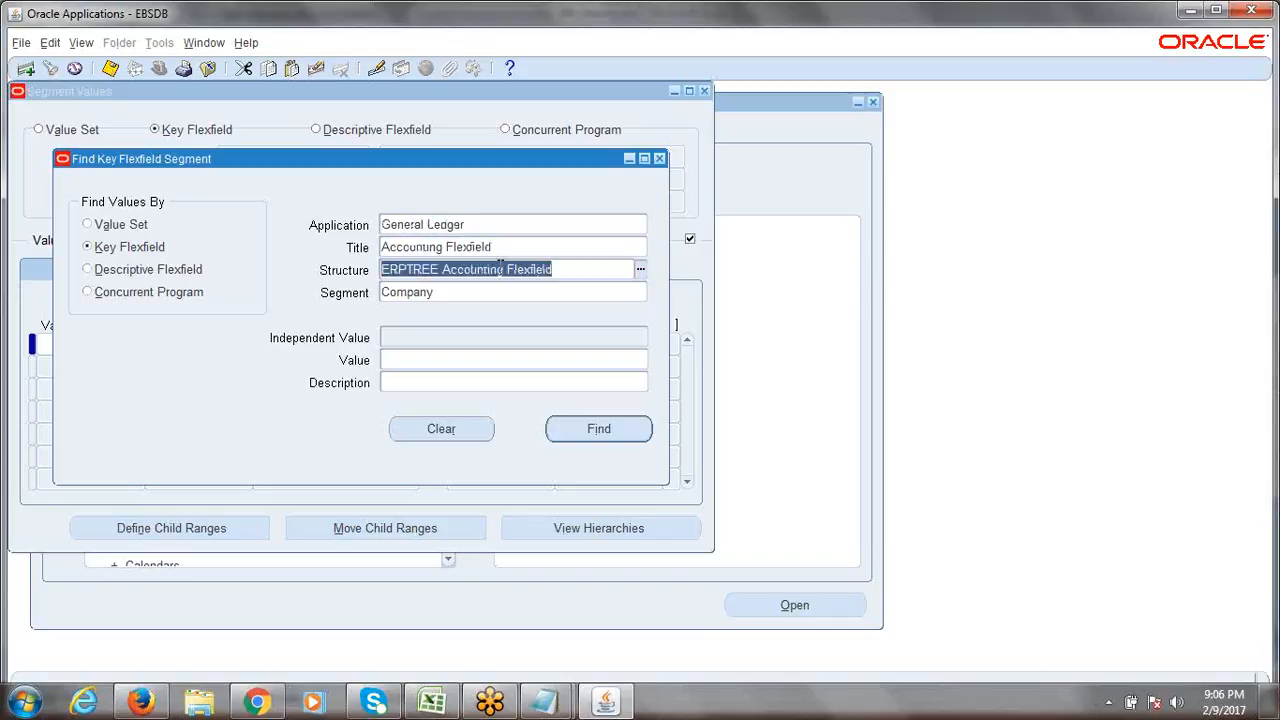
left_click(470, 294)
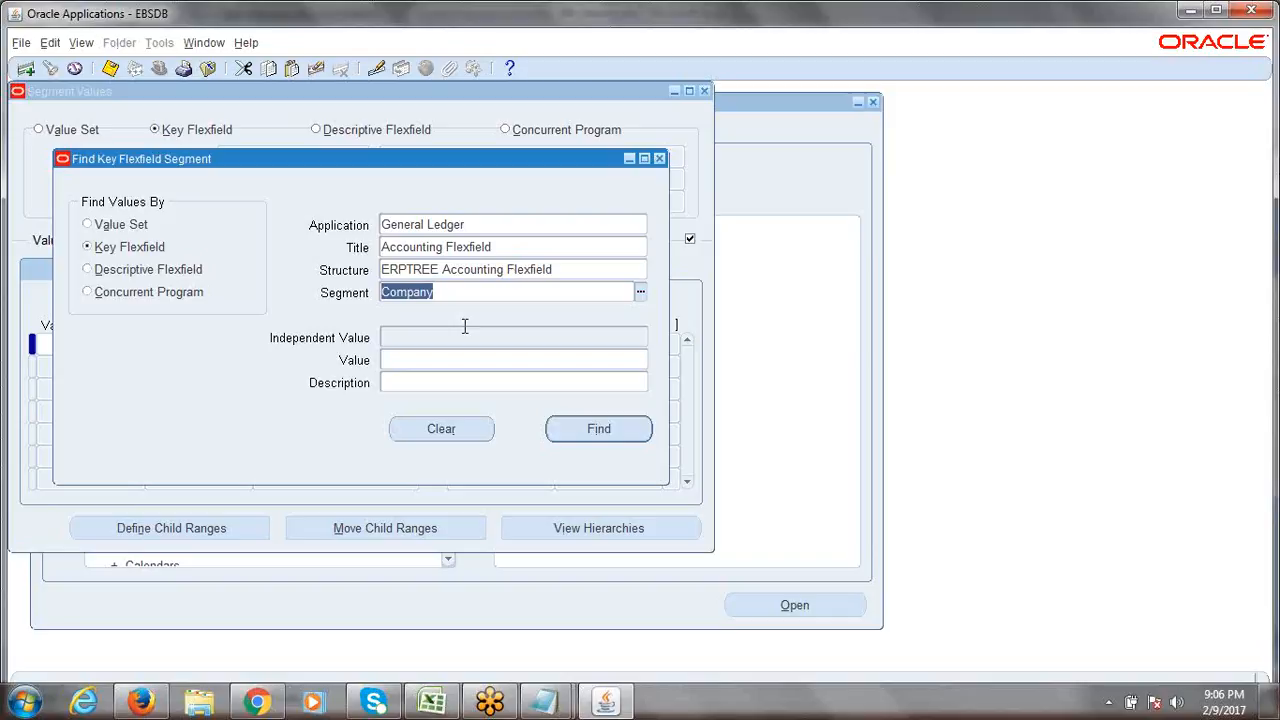
Search by value set, picking ERPTREE Company to list its values 1000, 2000 and 3000.
left_click(88, 226)
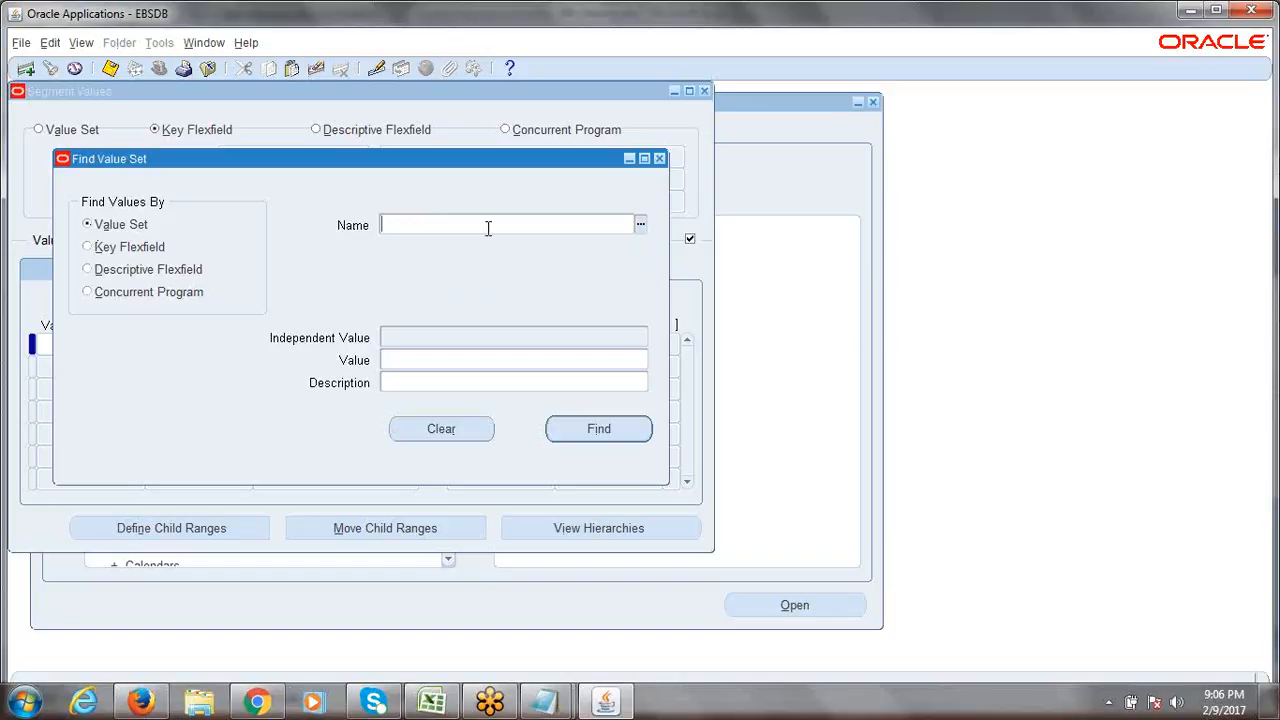
type("erptree")
key("Tab")
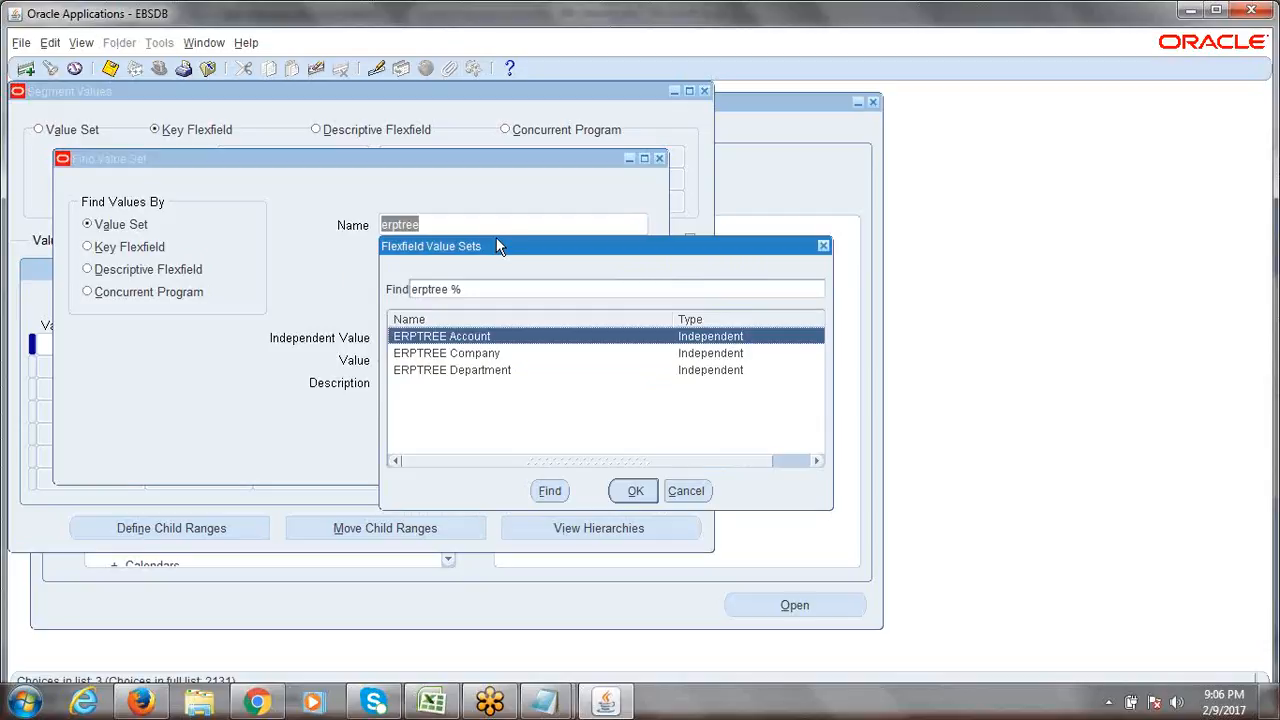
left_click(472, 356)
left_click(631, 491)
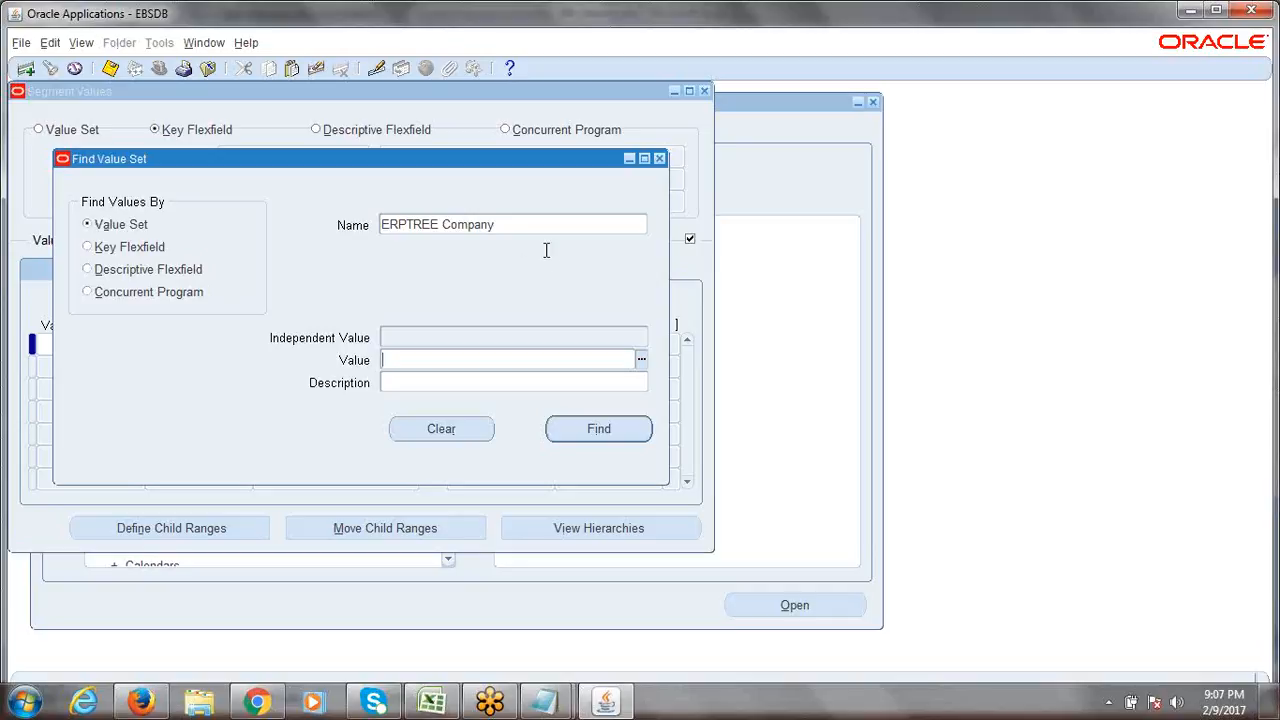
left_click(525, 227)
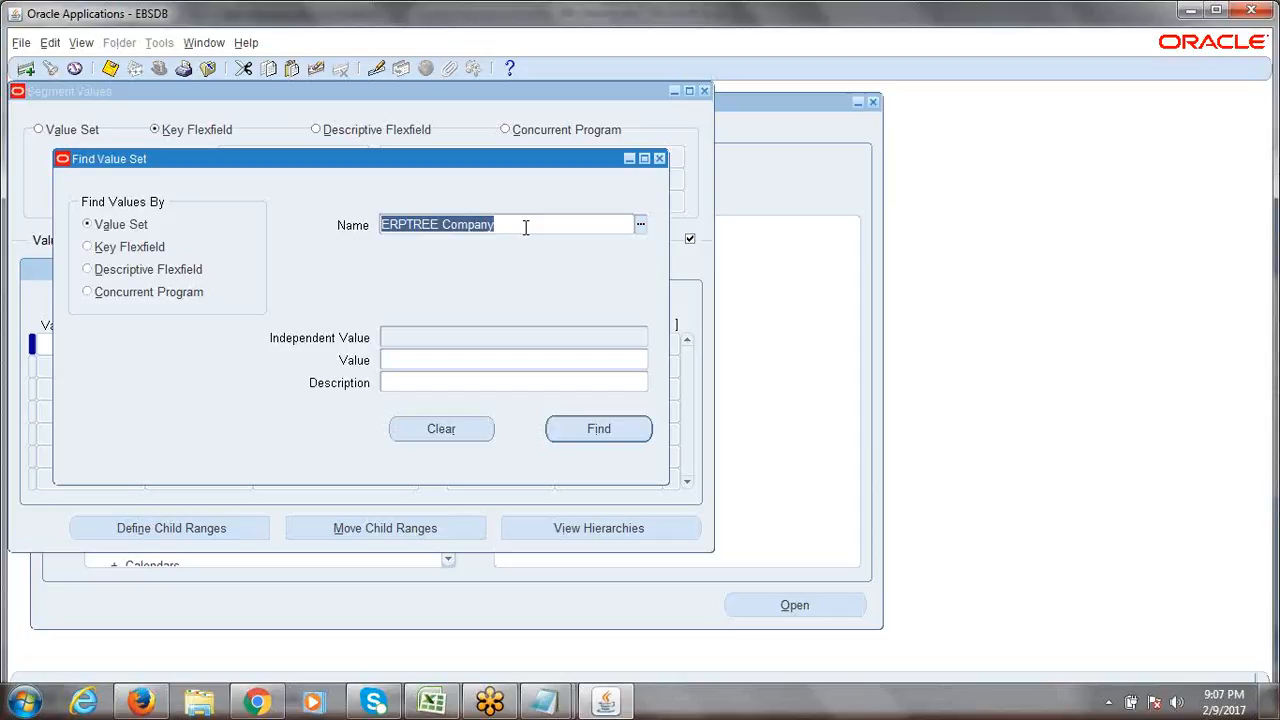
left_click(525, 227)
Load the existing Company values and add a new row 4000 described as 'ERPTREE.COM Trainings'.
left_click(606, 430)
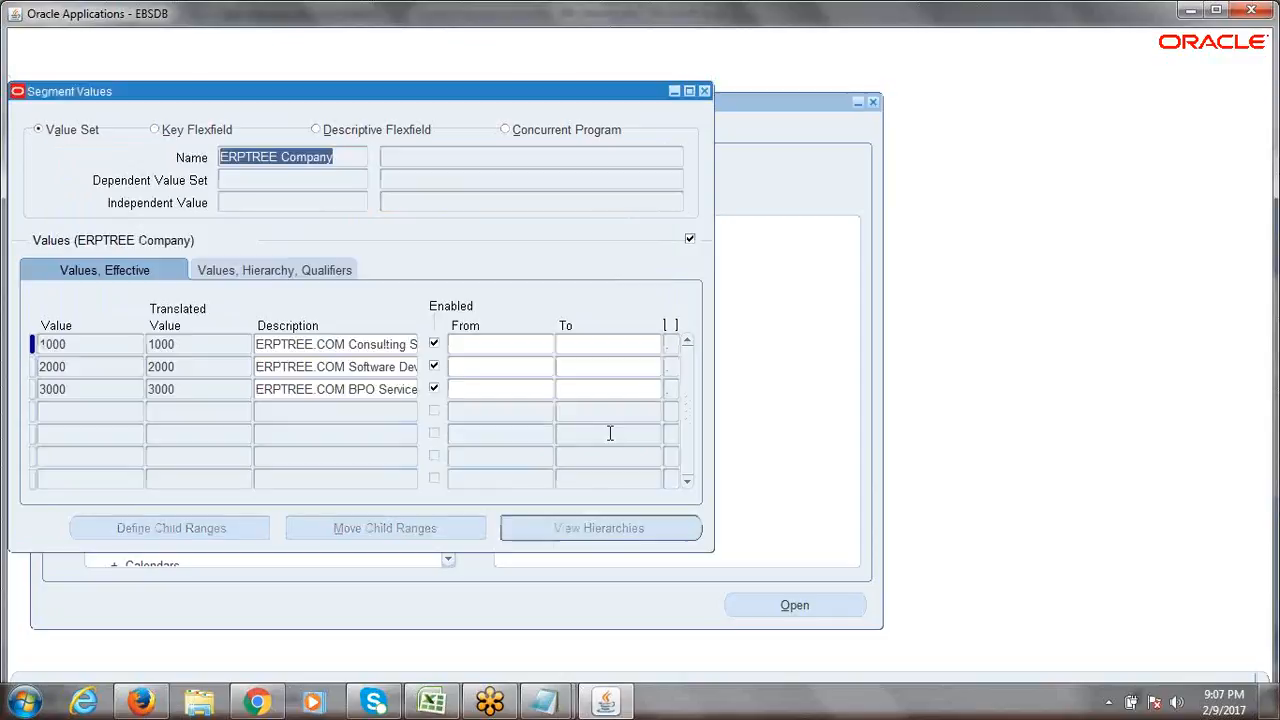
left_click_drag(346, 156, 232, 152)
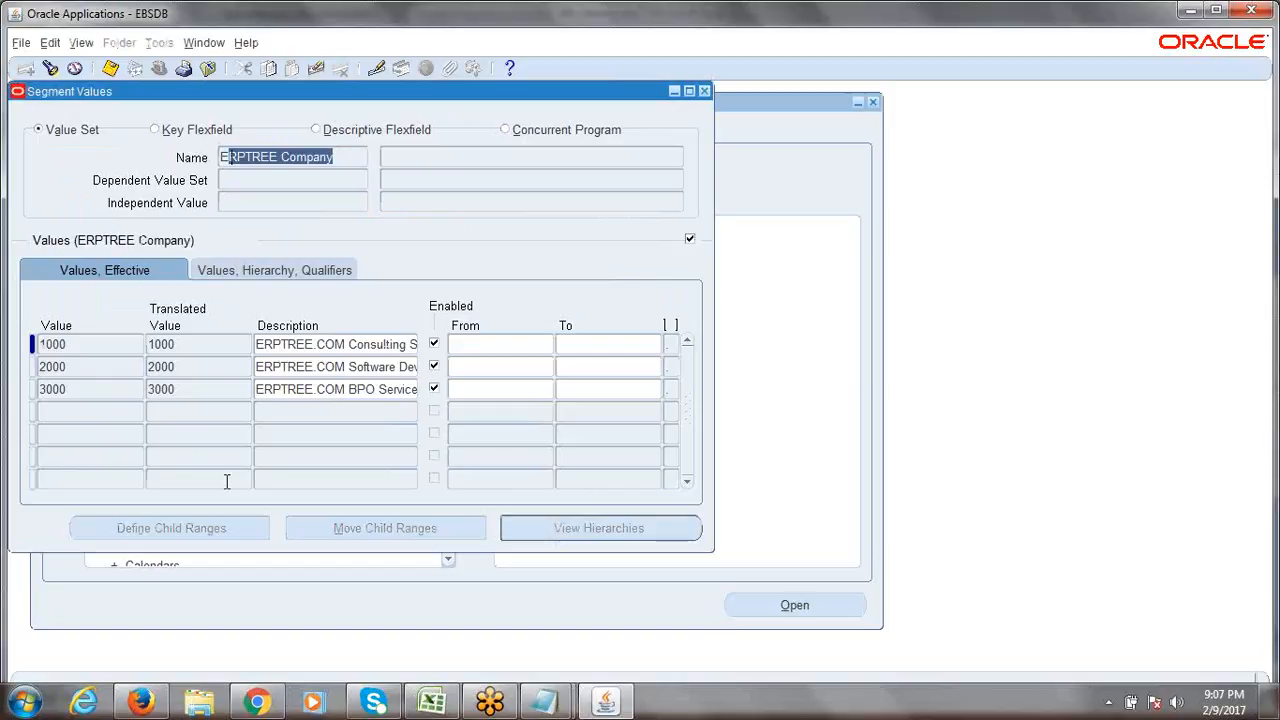
left_click(82, 411)
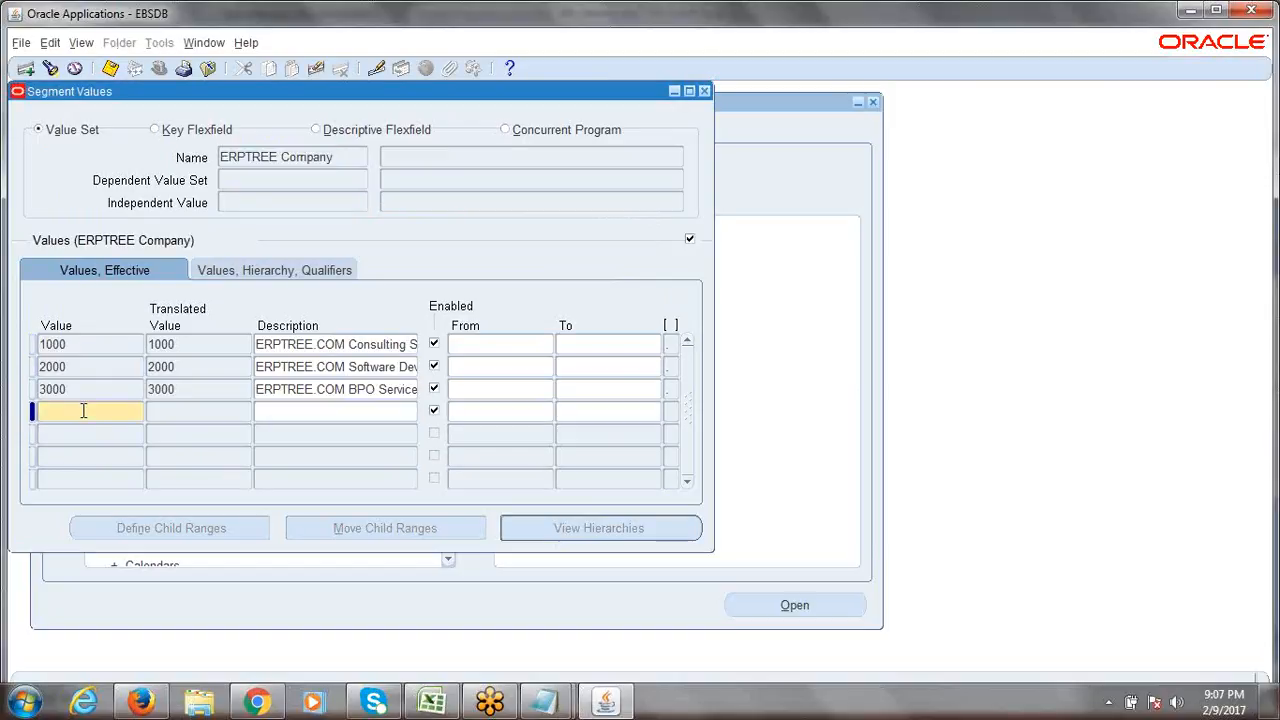
type("4000")
key("Tab")
type("ERPTREE")
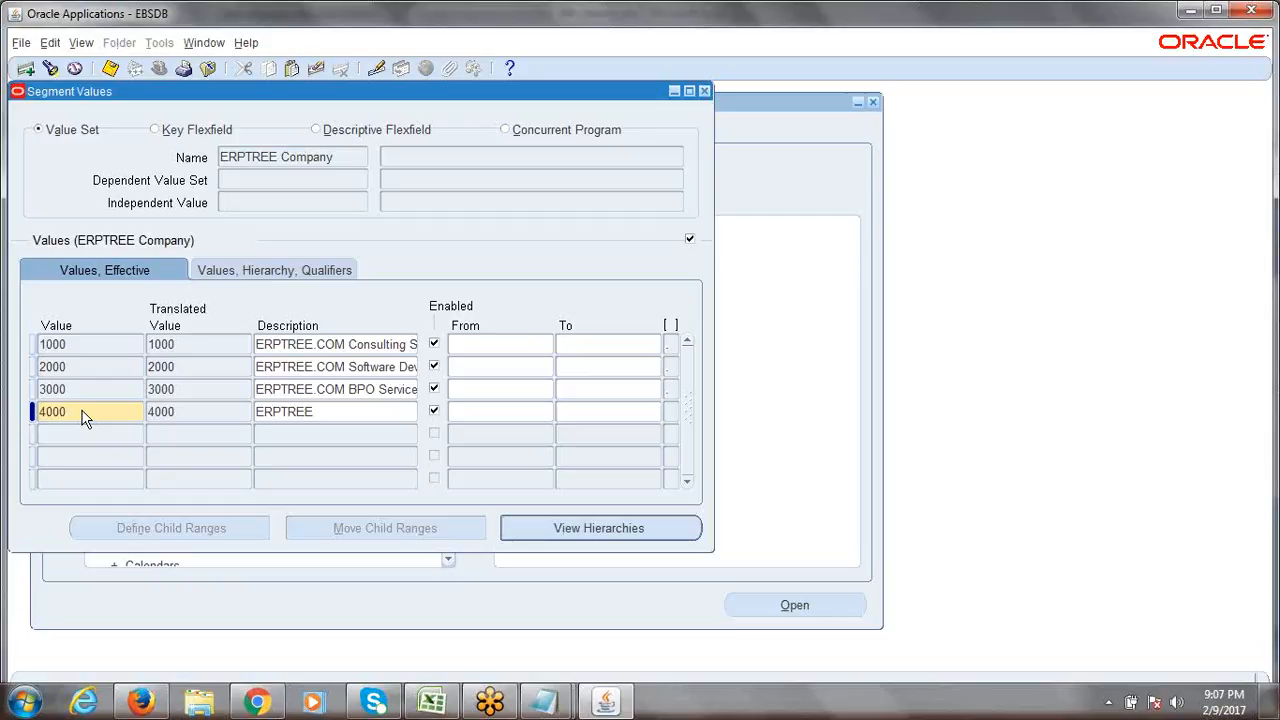
type(".COM Trainings")
Give value 4000 Yes/Yes budgeting and posting qualifiers, save, then bring up 6th_Session.xlsx.
left_click(267, 272)
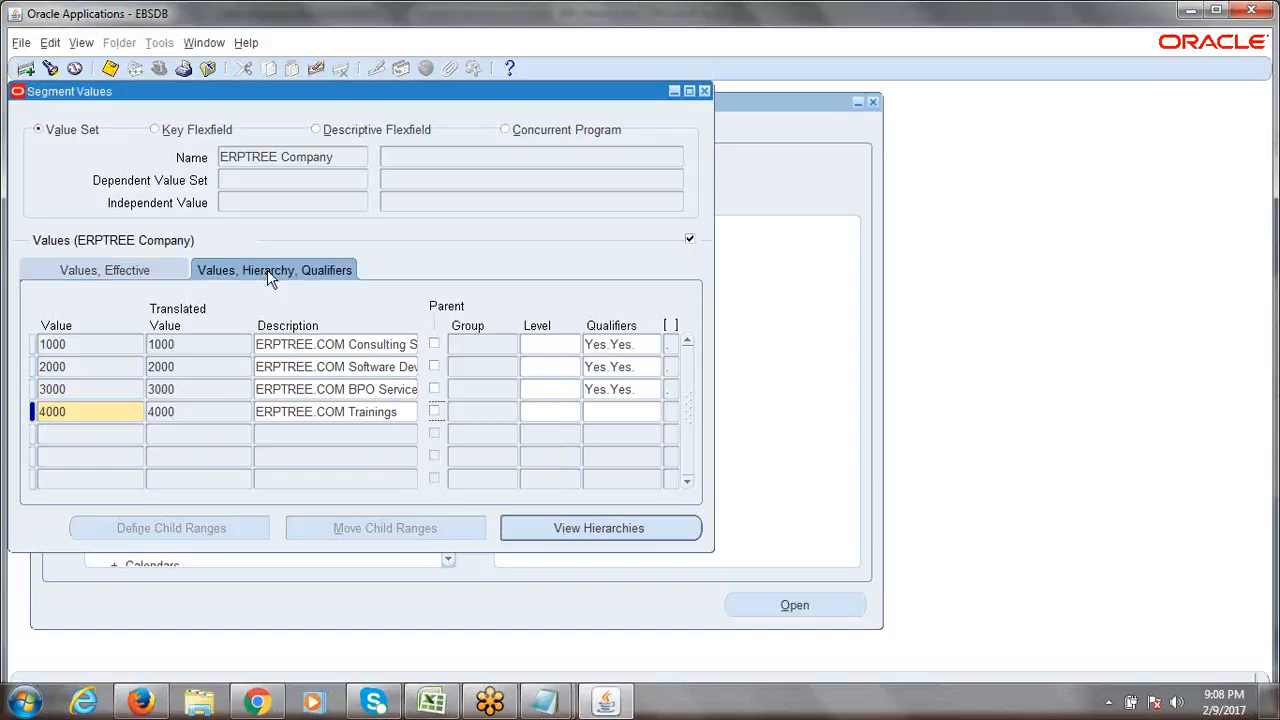
left_click(619, 412)
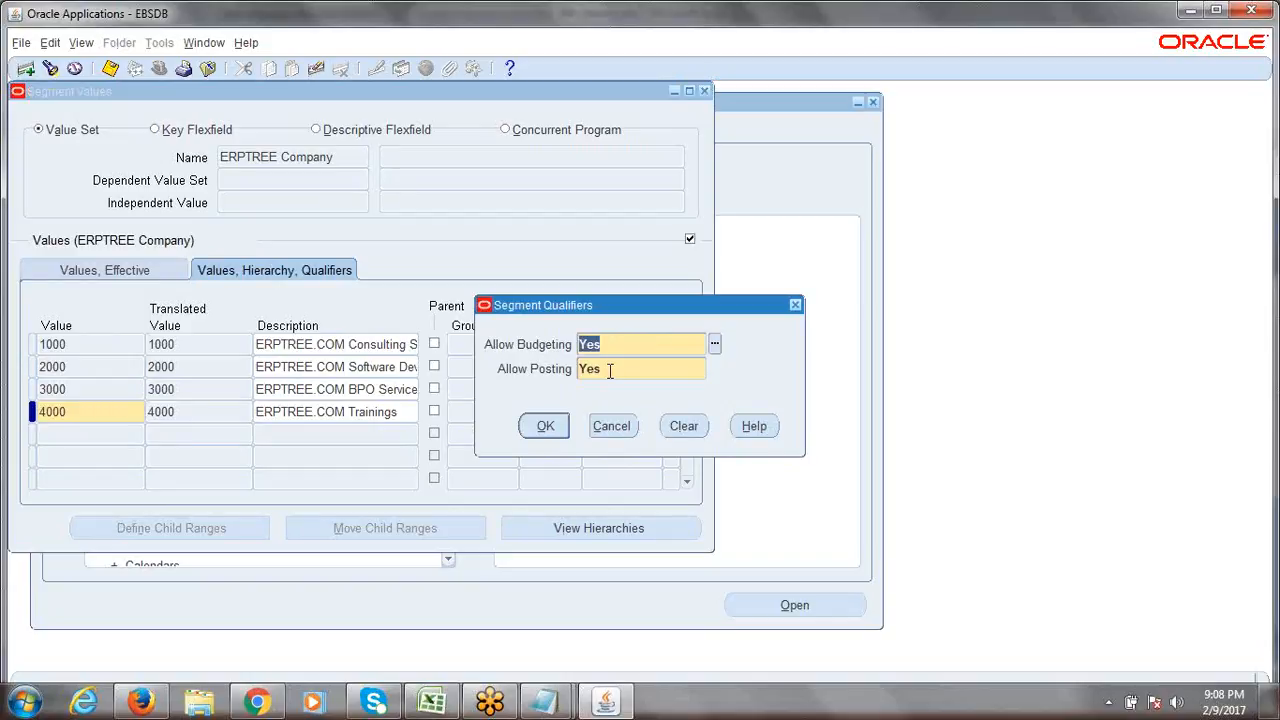
left_click(545, 426)
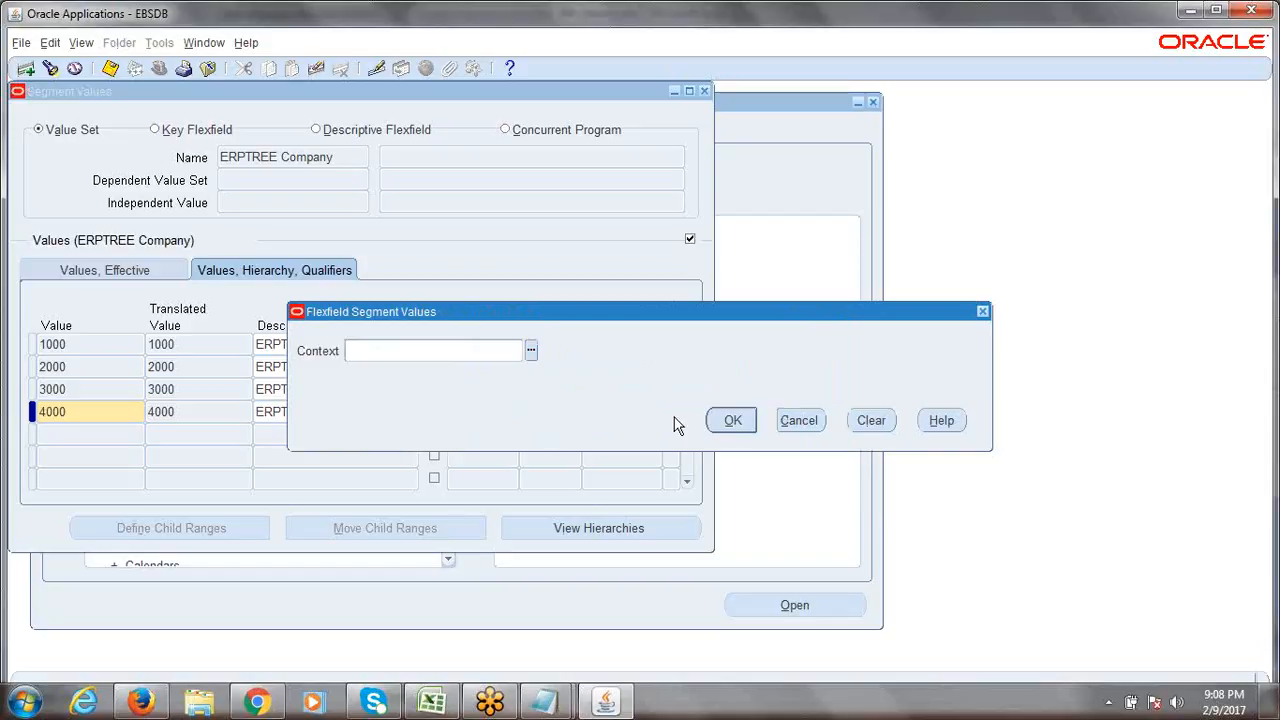
left_click(733, 422)
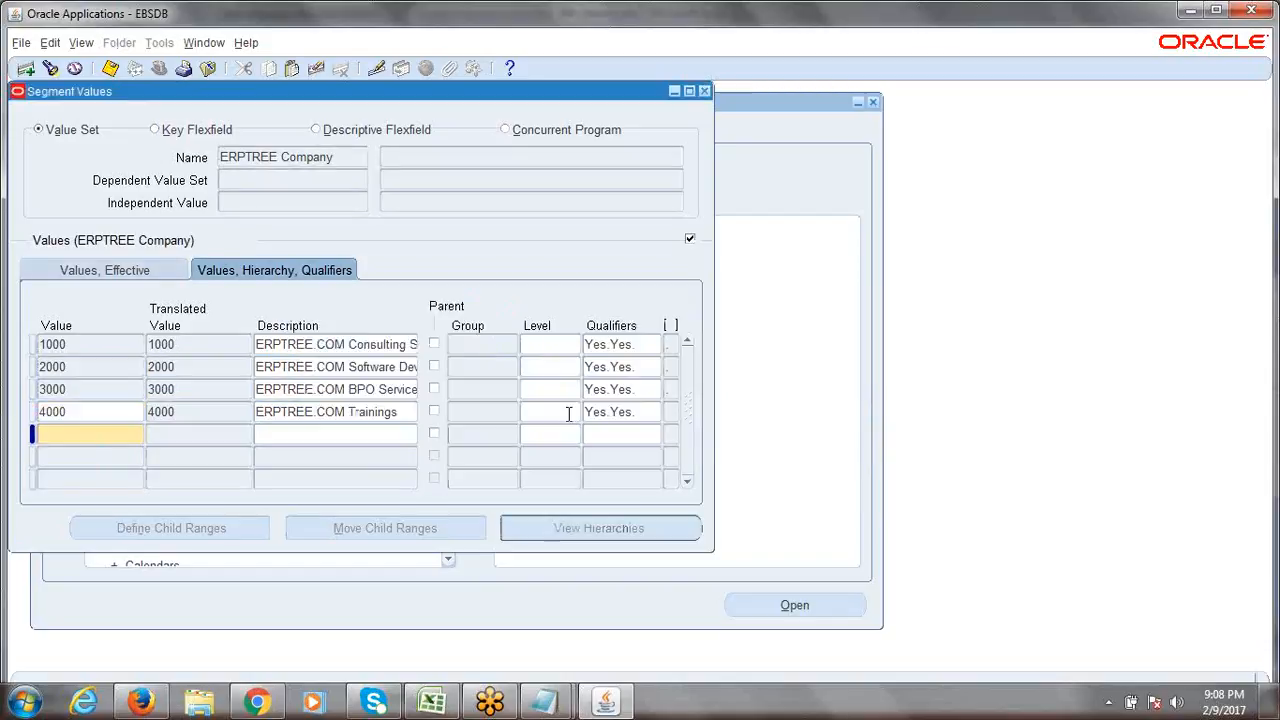
key("ctrl+s")
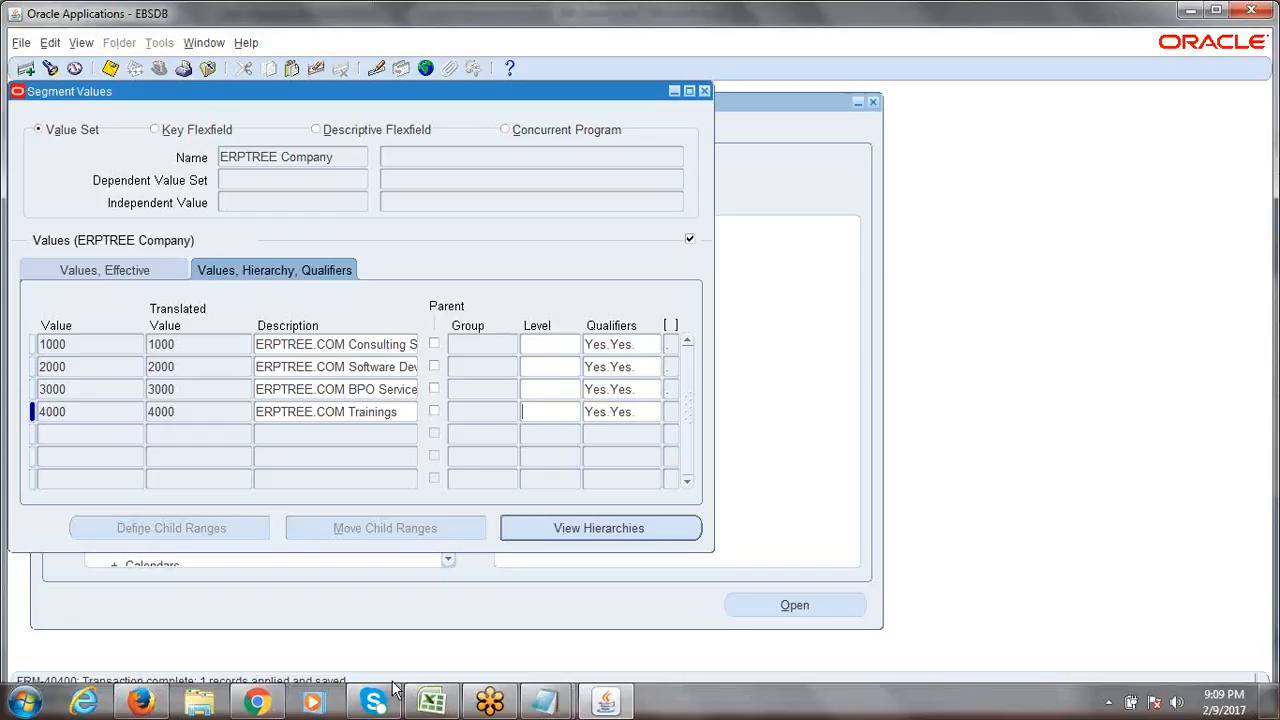
left_click(434, 703)
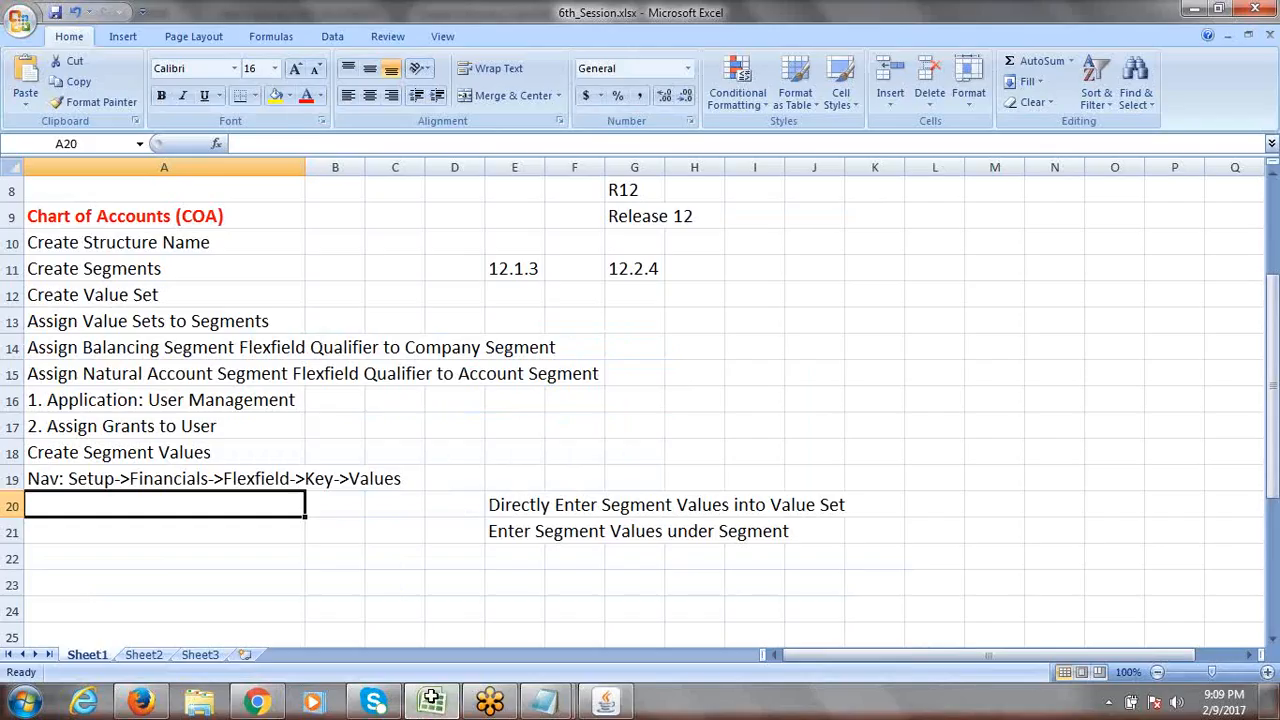
mouse_move(1273, 385)
left_mouse_down()
mouse_move(1273, 360)
mouse_move(1273, 372)
left_mouse_up()
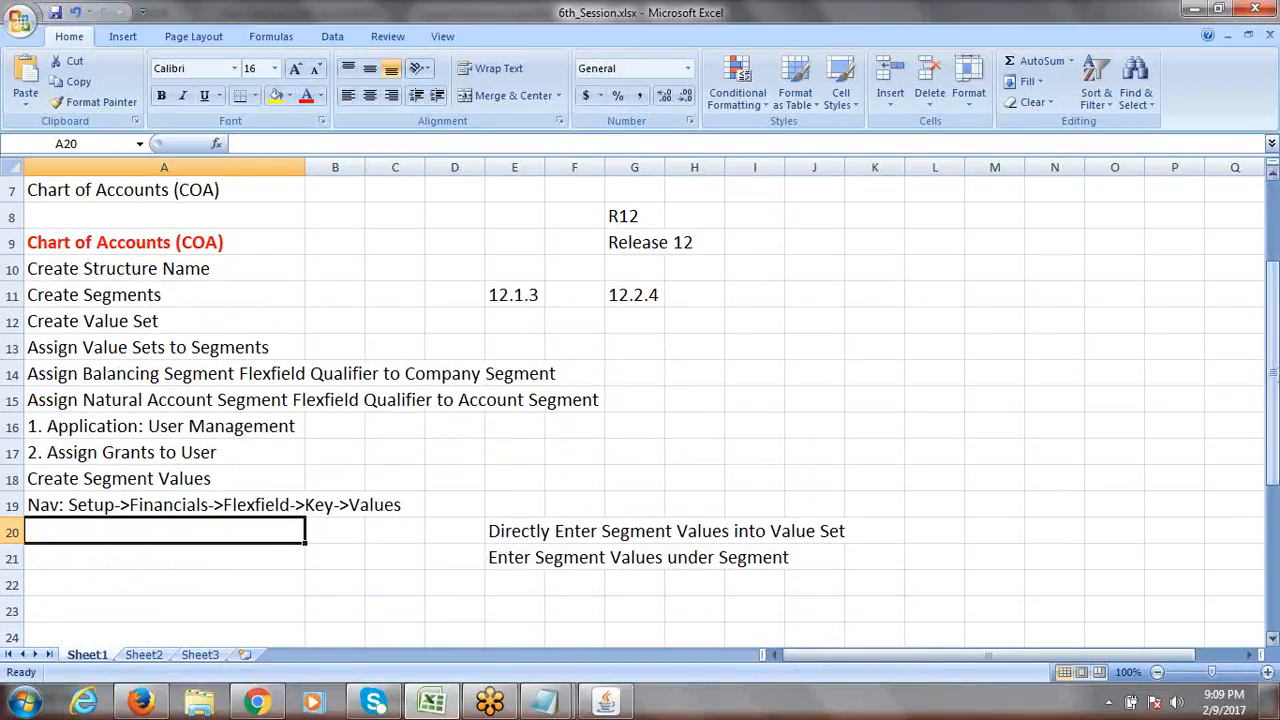
left_click(905, 21)
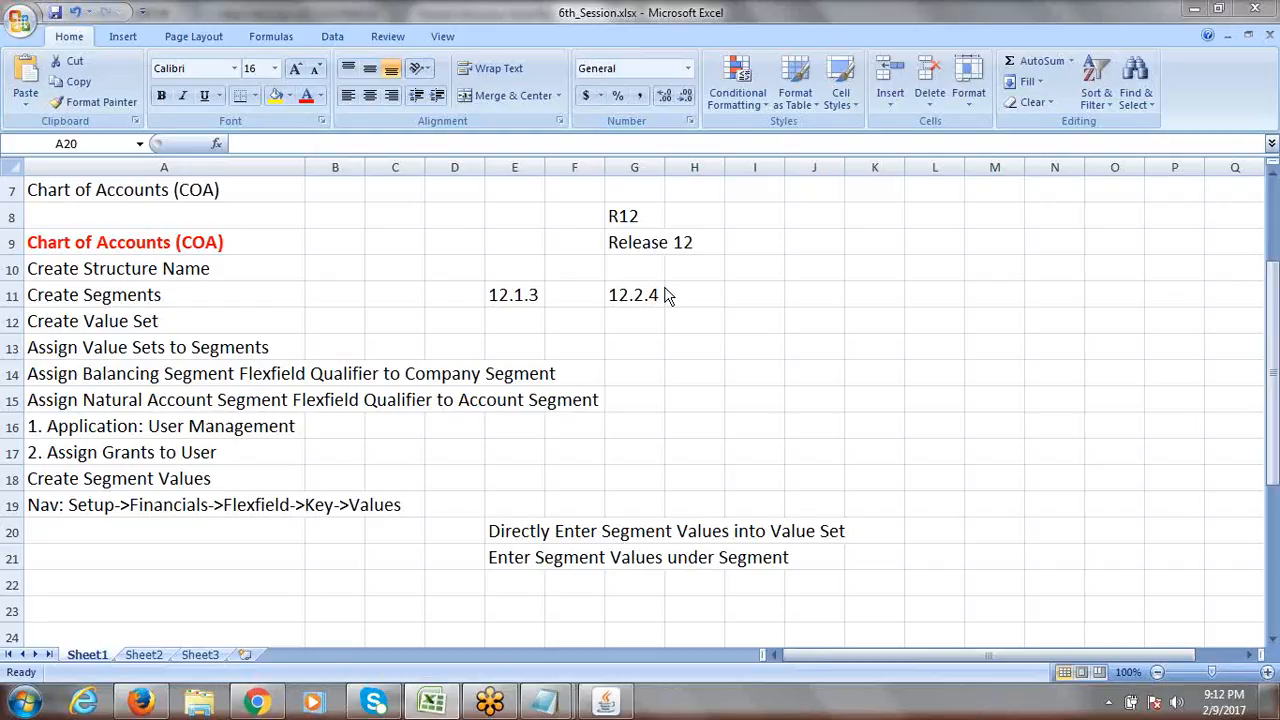
Return to the Segment Values form and move its window aside to uncover the Navigator.
left_click(605, 700)
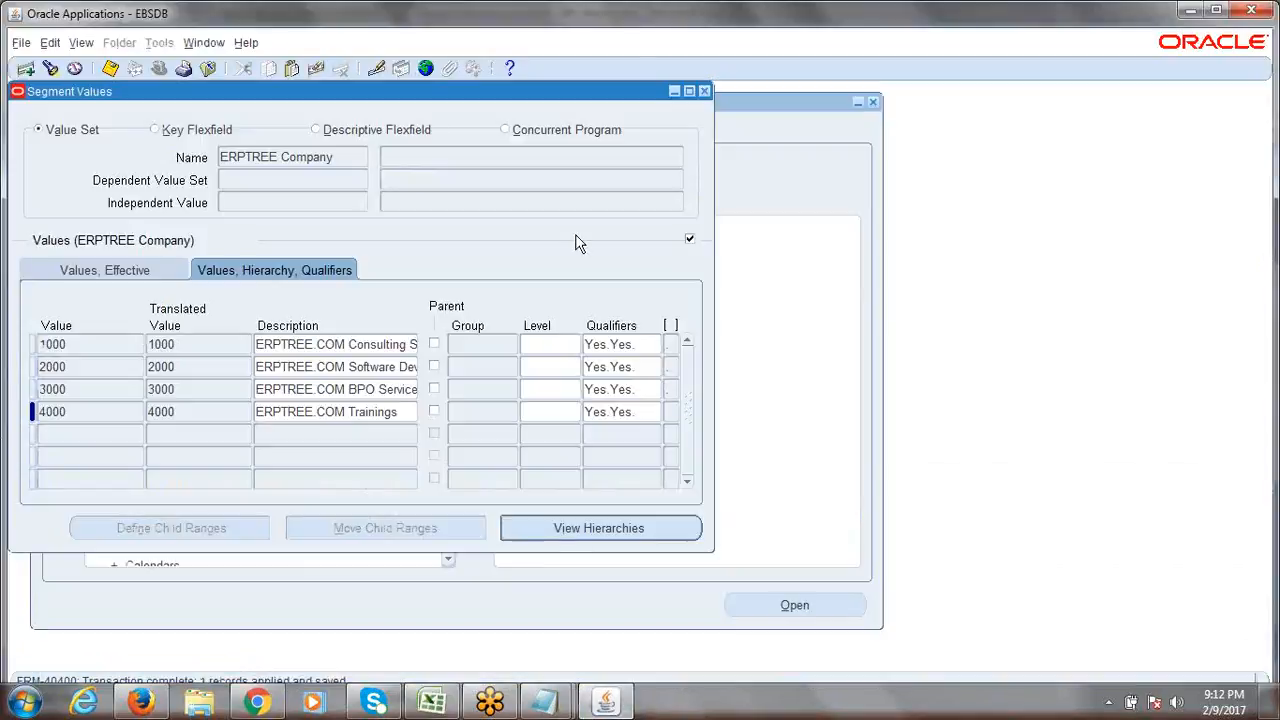
left_click(599, 14)
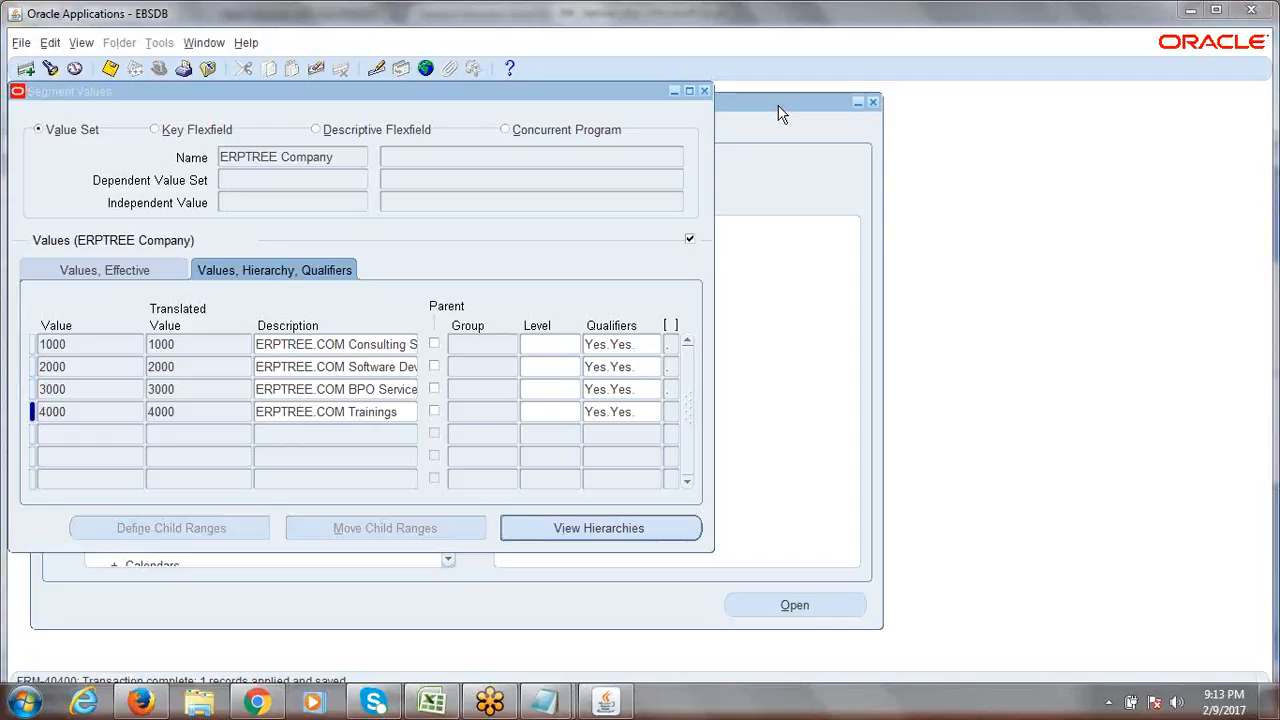
left_click(643, 93)
left_click_drag(679, 103, 687, 114)
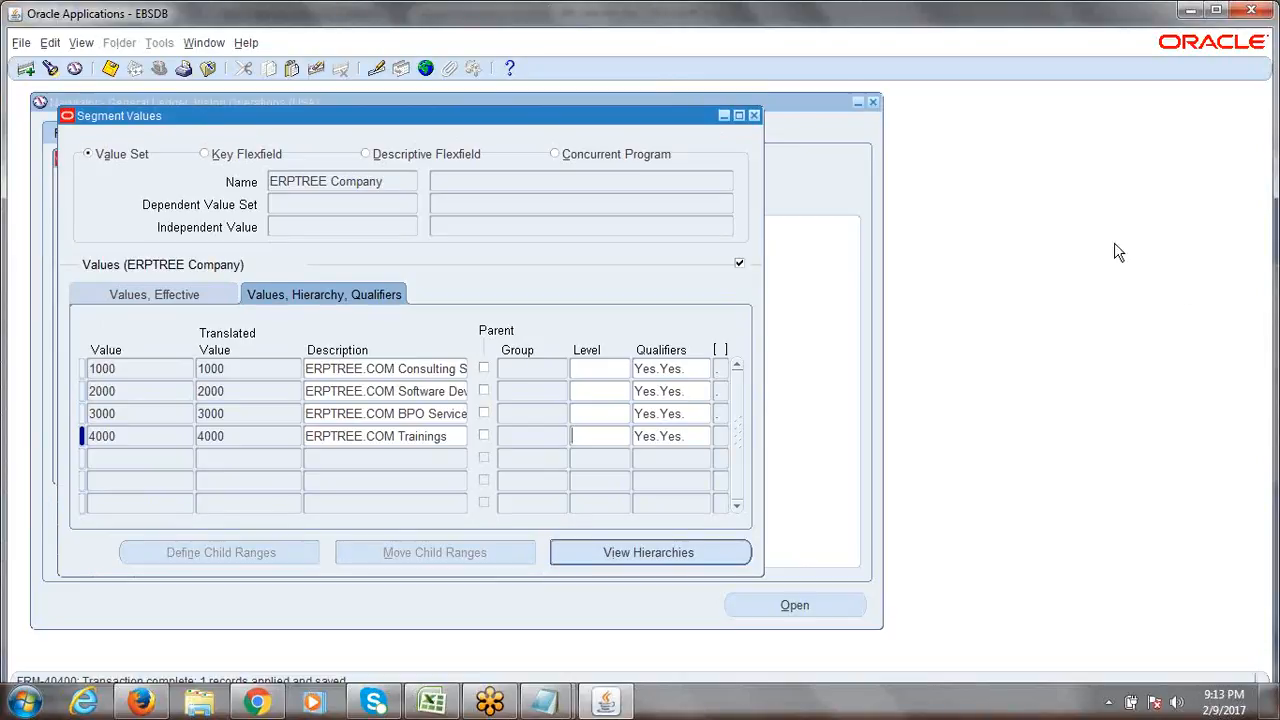
left_click(1170, 304)
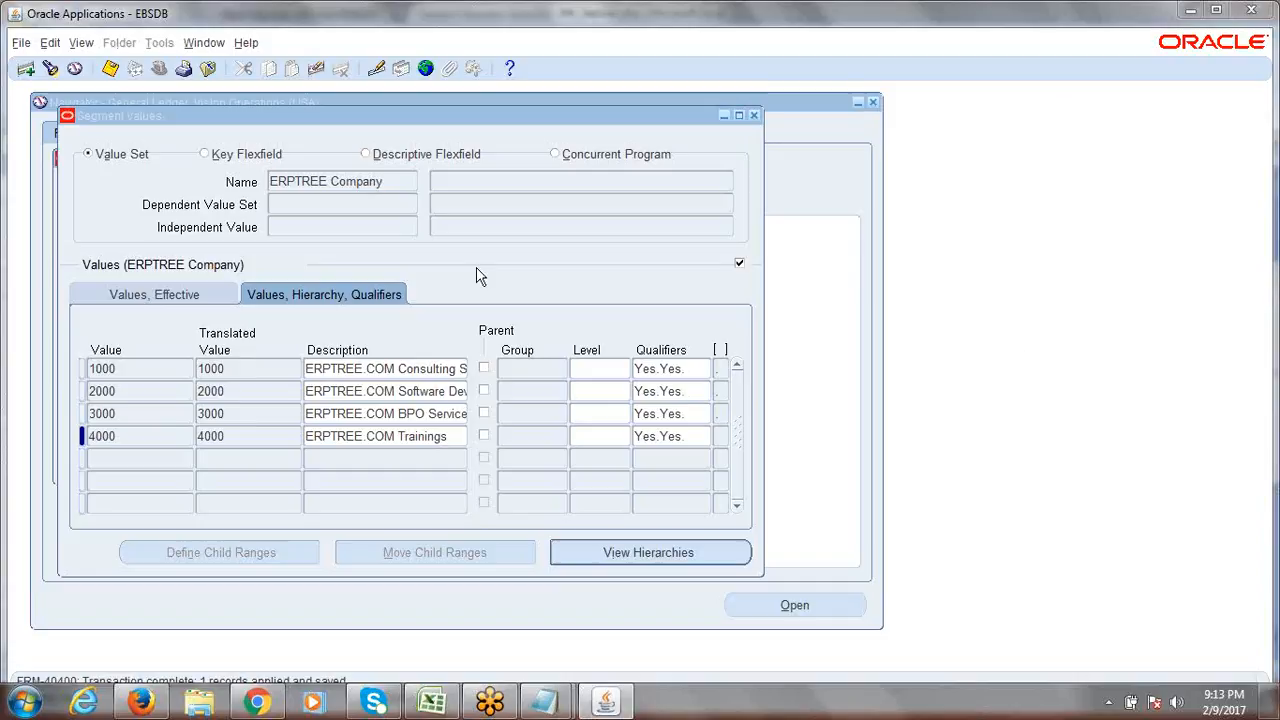
left_click(192, 292)
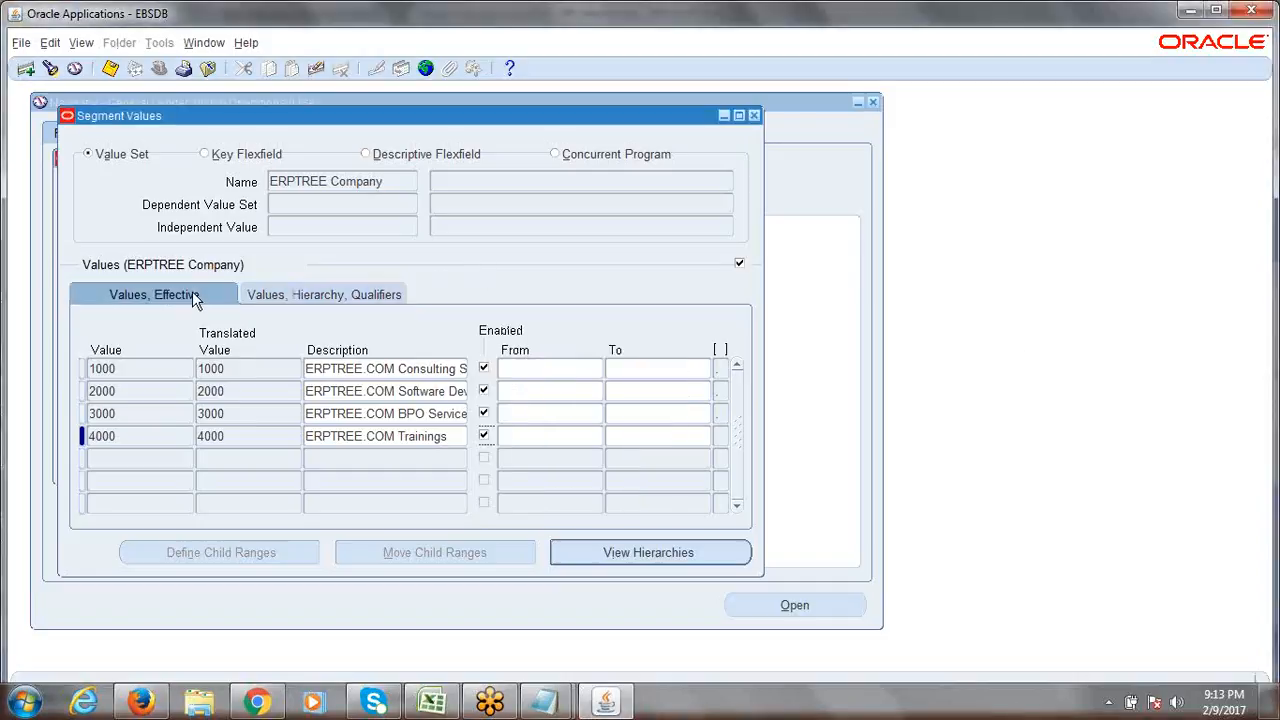
left_click(248, 292)
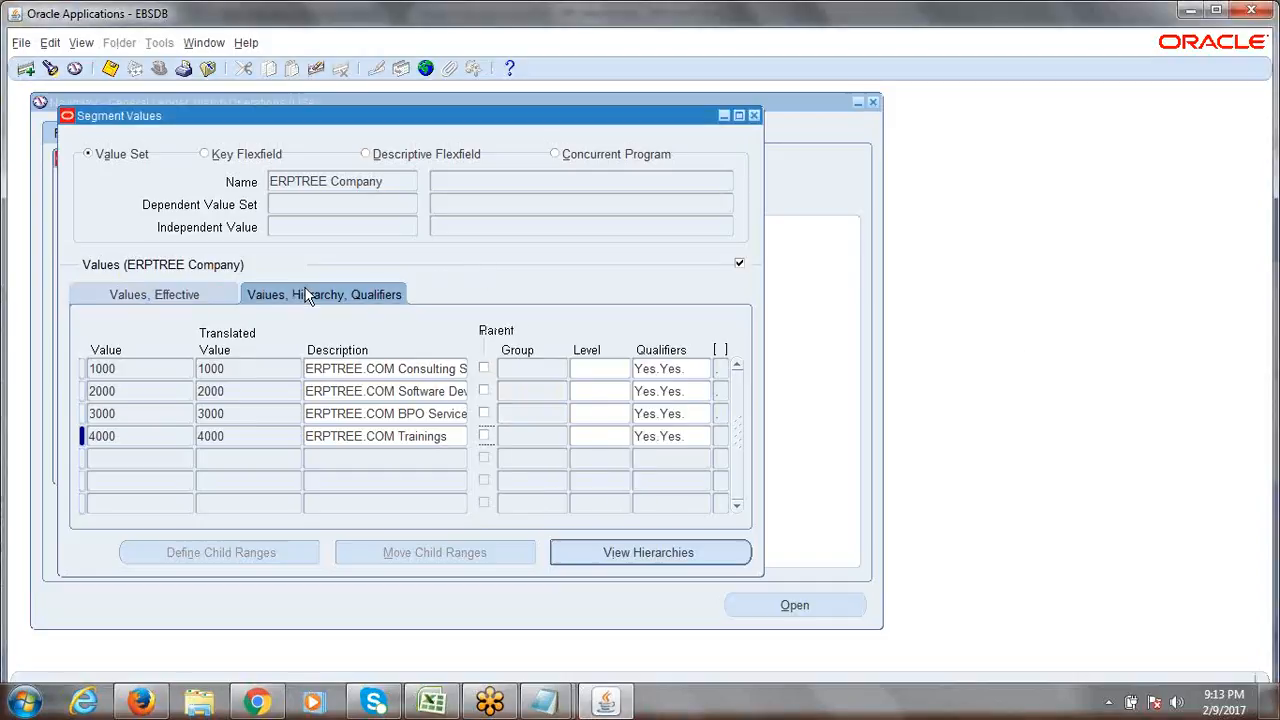
left_click(111, 70)
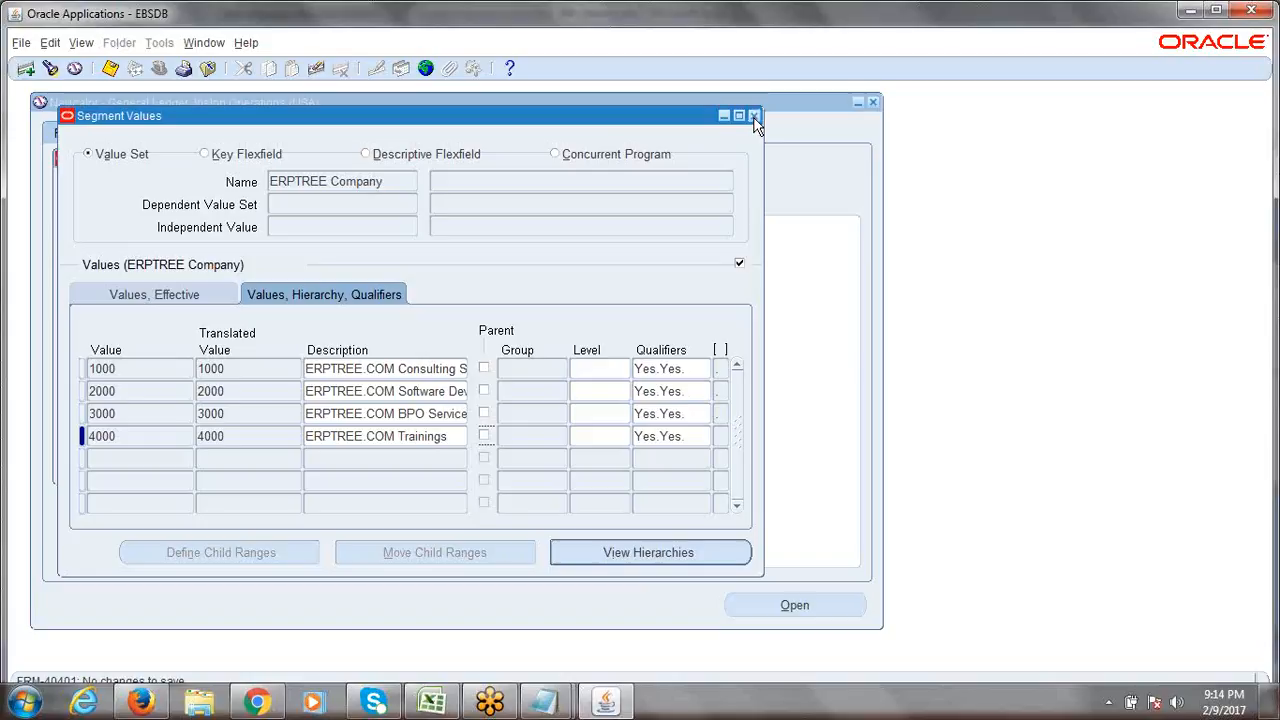
Close Segment Values, acknowledge the hierarchy compile notice, and collapse the Navigator to top-level functions.
left_click(754, 116)
left_click(777, 410)
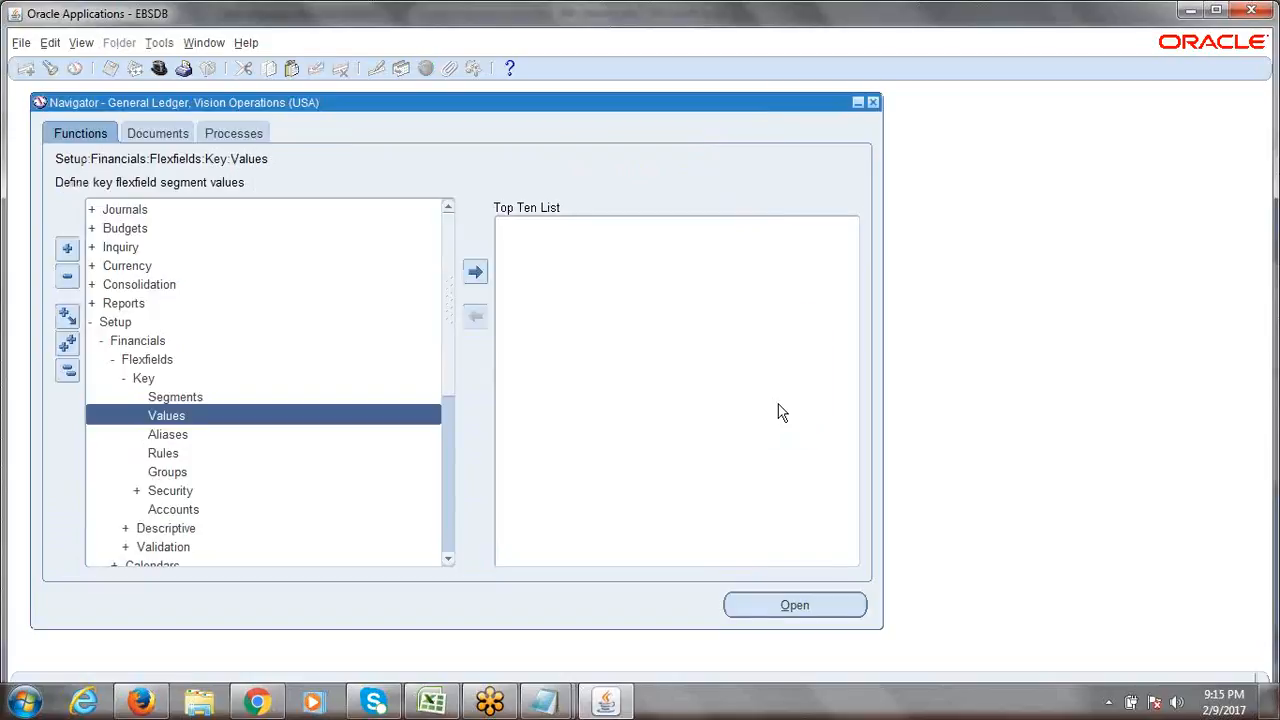
left_click(68, 372)
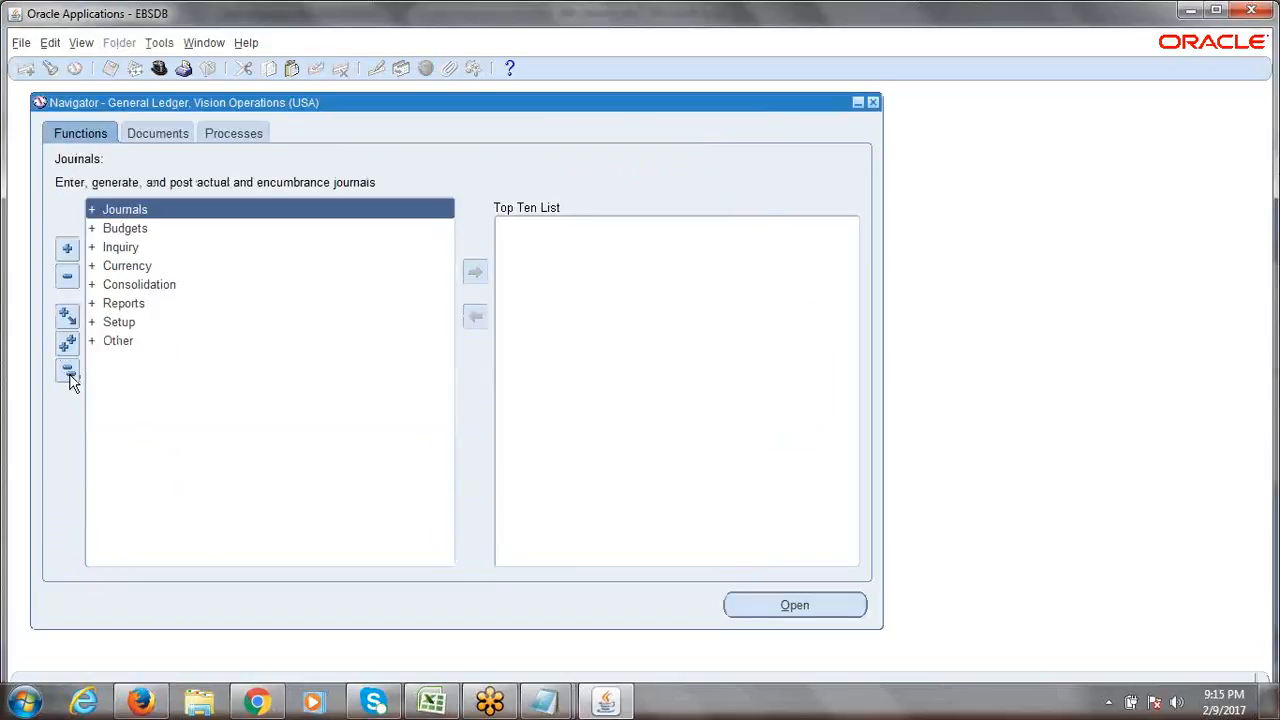
left_click(70, 377)
left_click(70, 377)
left_click(1172, 310)
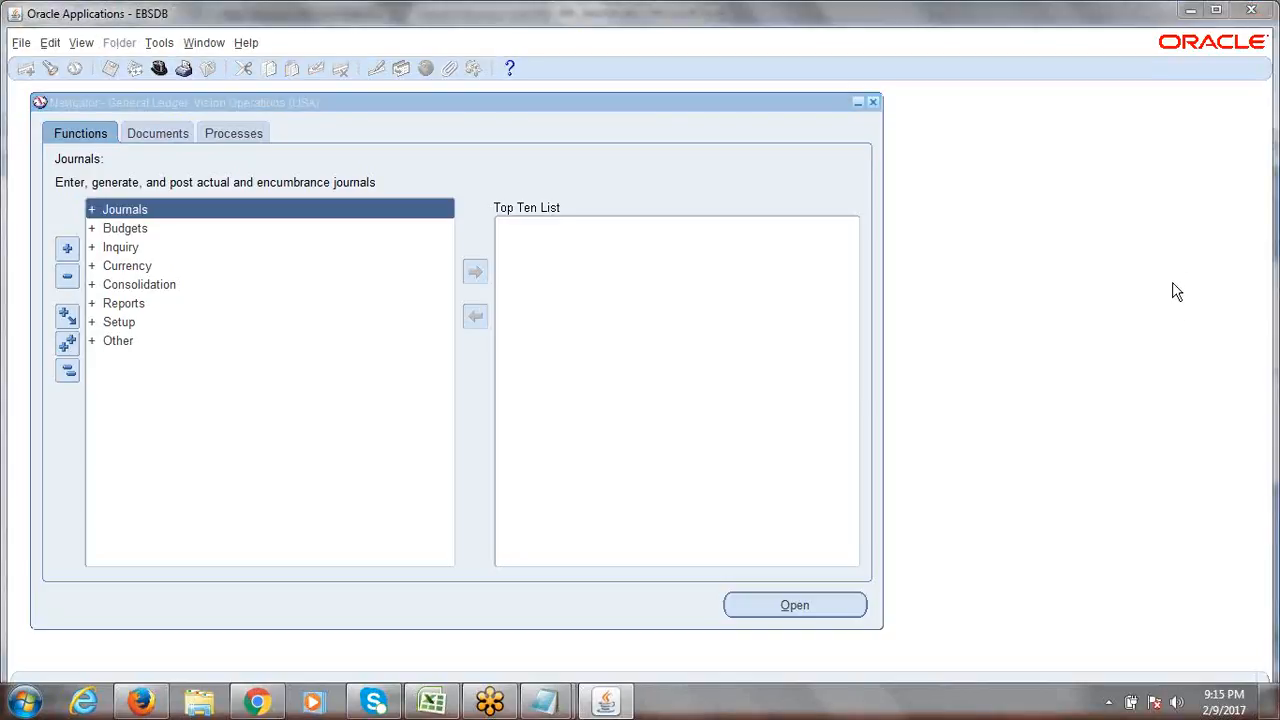